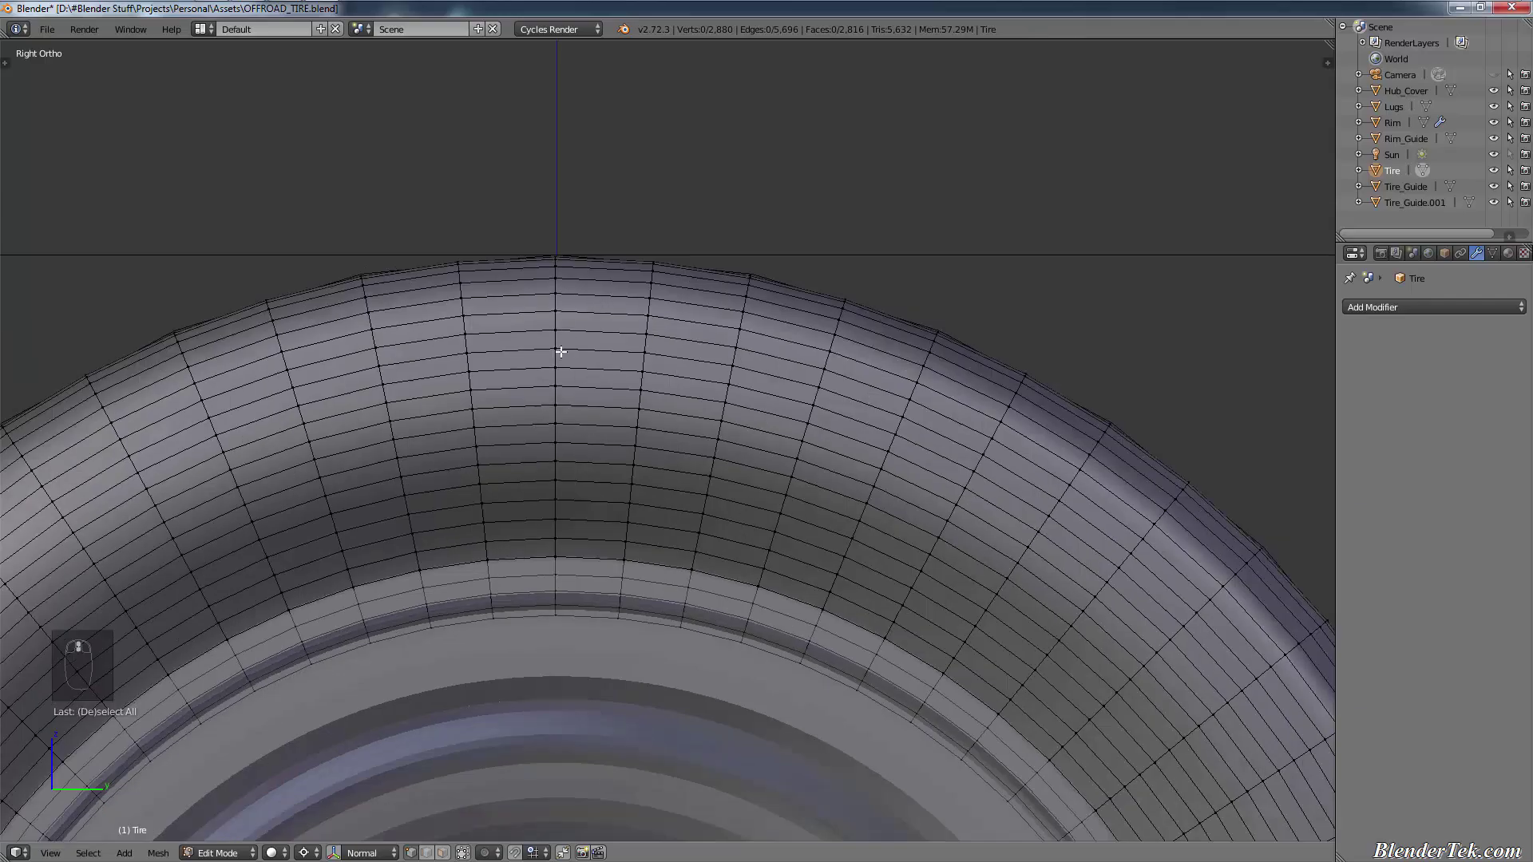
Step: Select the tire's cross-section edge loop at its highest point, duplicate it and move the copy -5 along Y
right_click(556, 379, "alt")
scroll(655, 323, "down", 2)
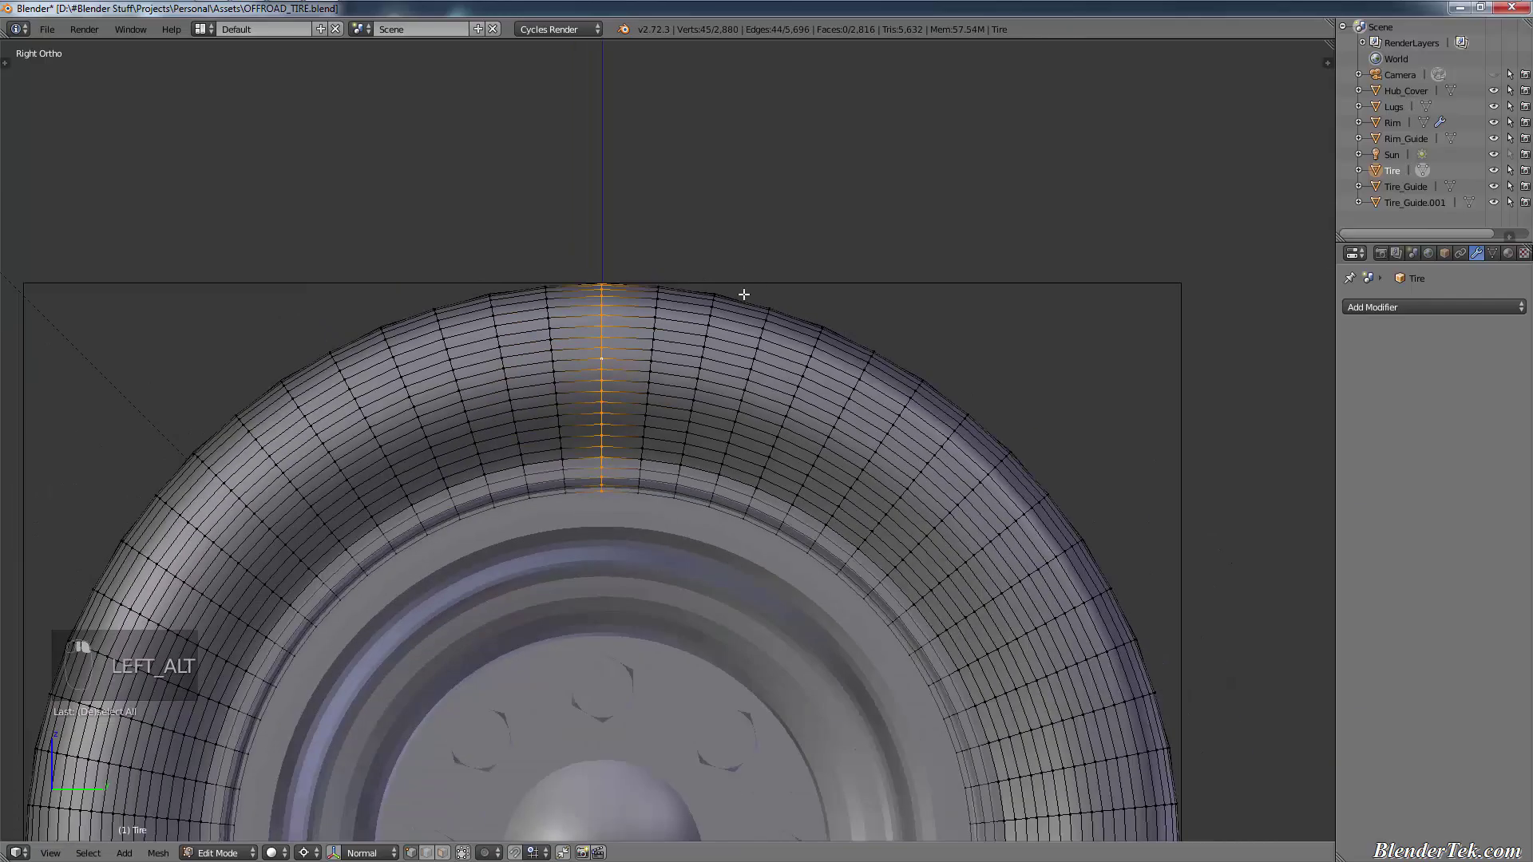
middle_click_drag(745, 294, 743, 372)
scroll(589, 421, "up", 3)
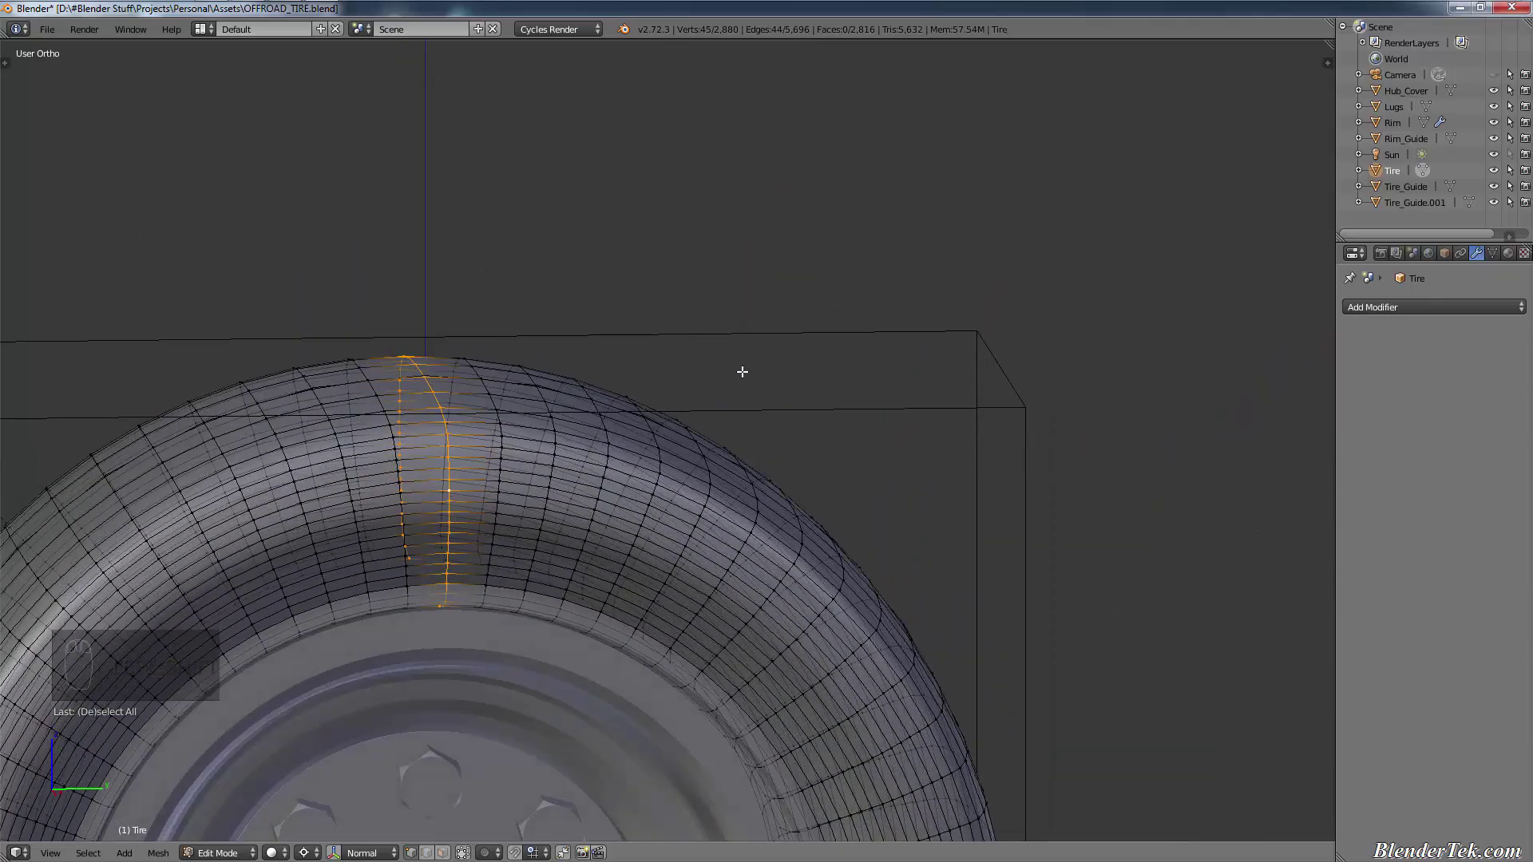
key("KP_3")
scroll(798, 438, "down", 4)
key("shift+d")
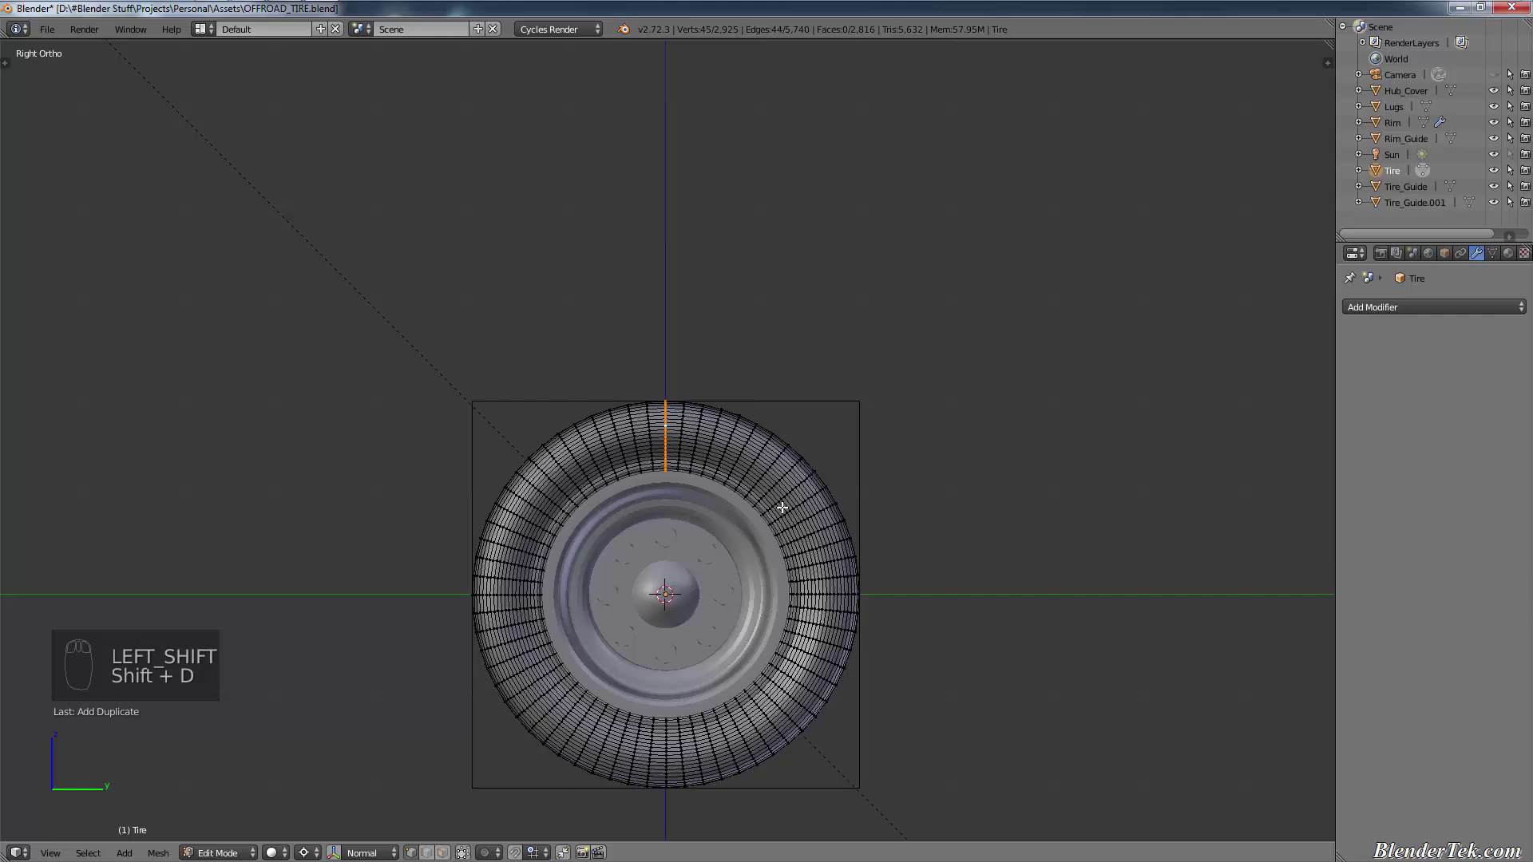
type("g")
type("-5")
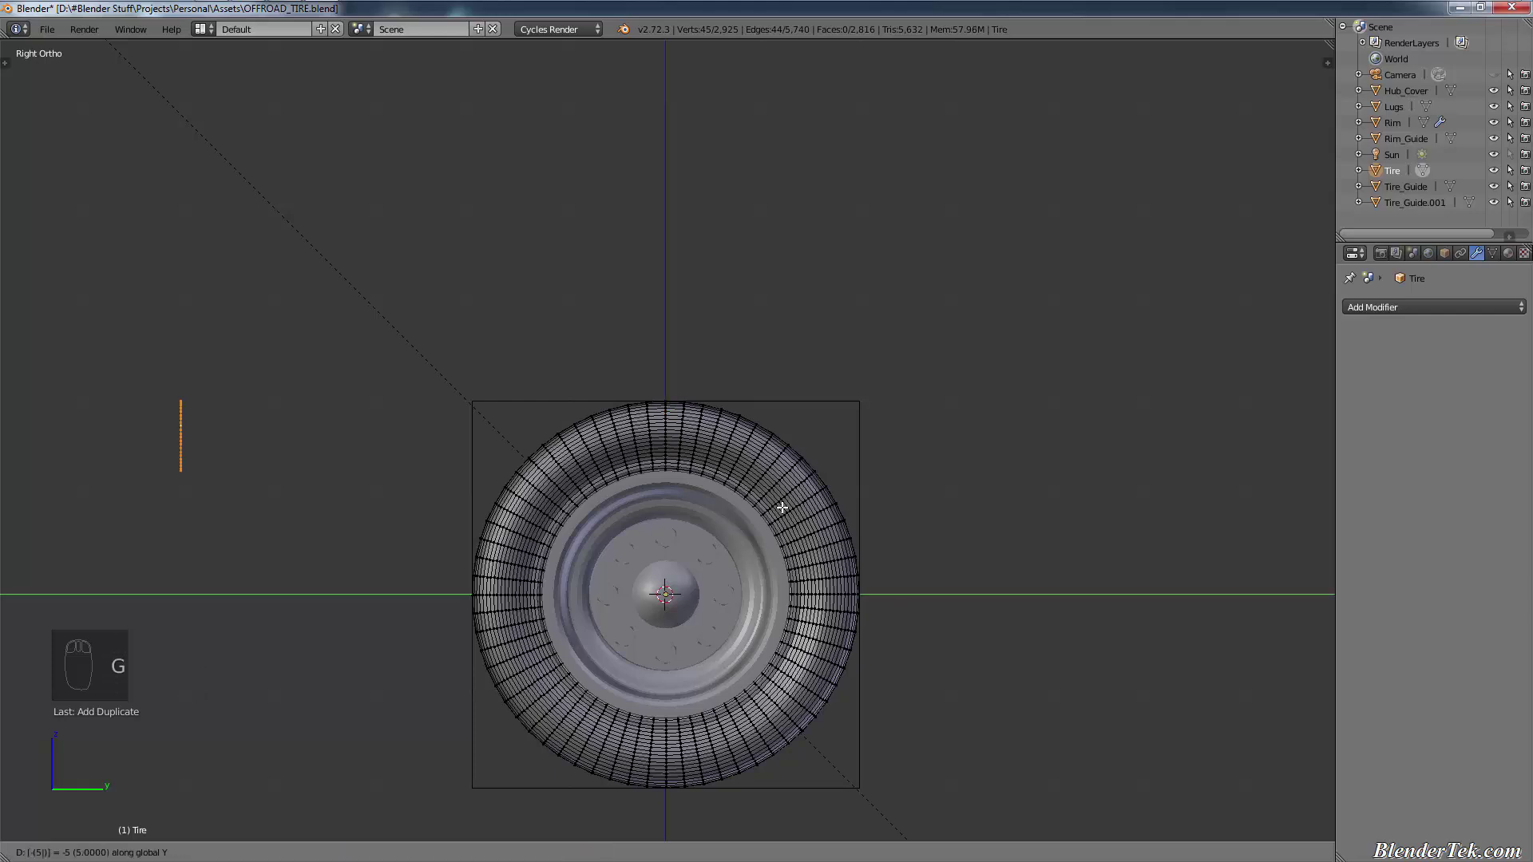
left_click(782, 508)
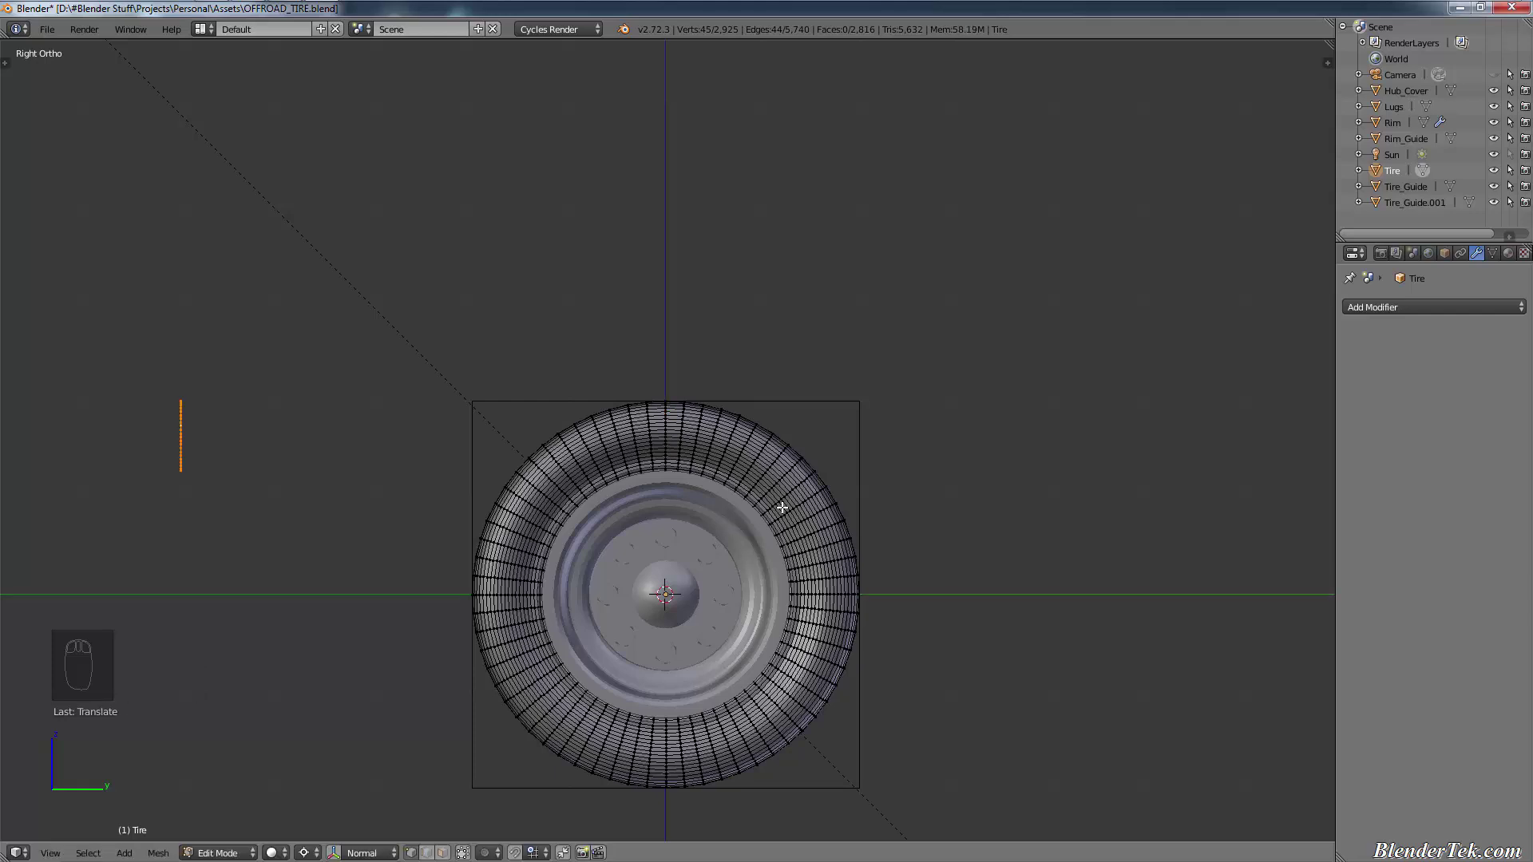
Step: Move the duplicated edge loop 10 along Y to the other side of the tire
type("g")
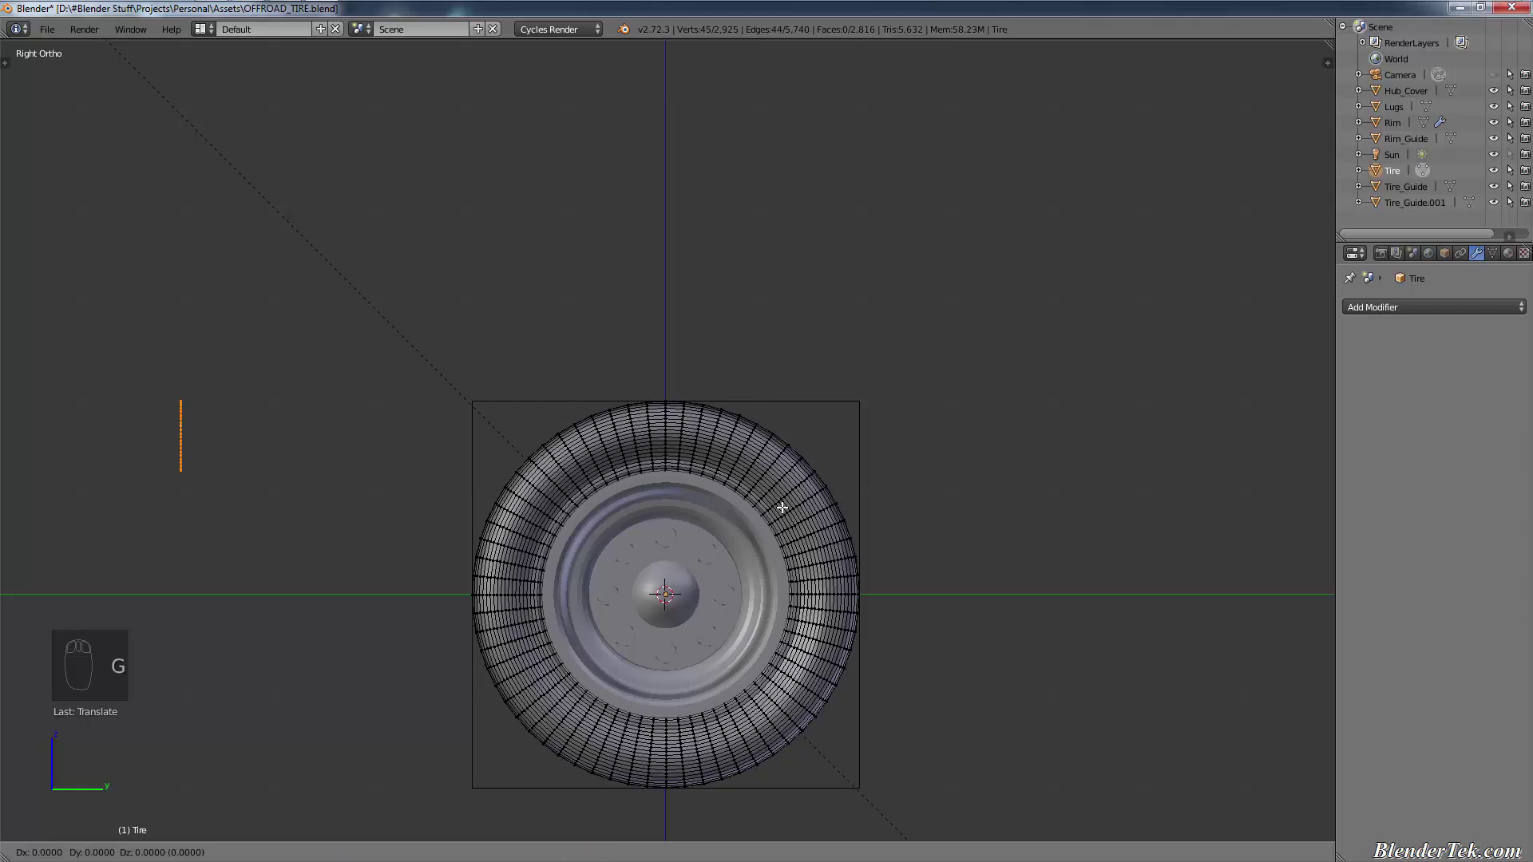
type("y10")
key("Return")
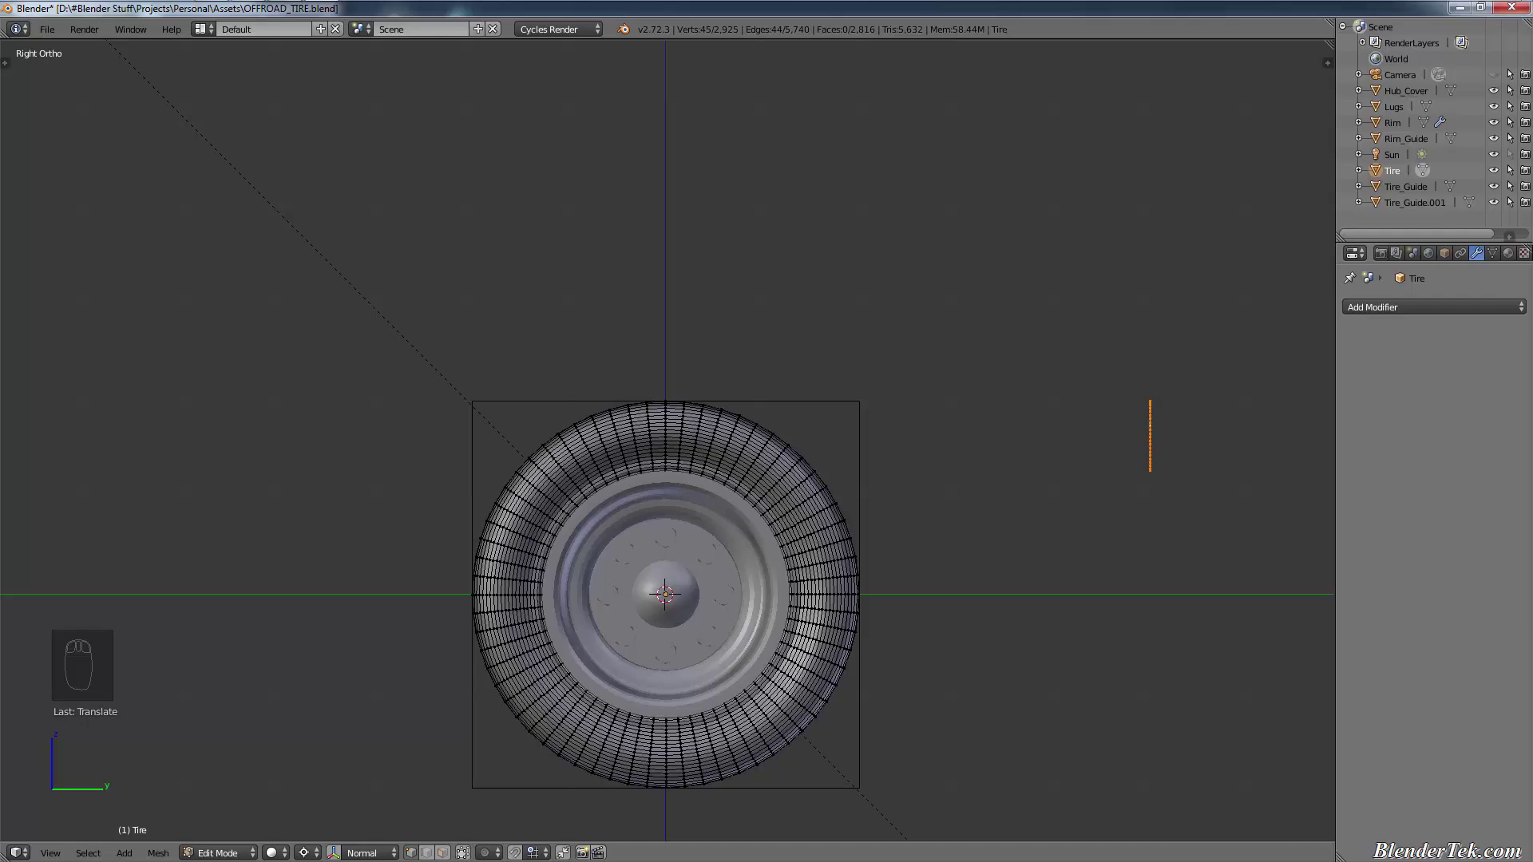
Step: Separate the duplicated edge loop from the tire into its own object and rename it Treads
middle_click_drag(1038, 511, 980, 546)
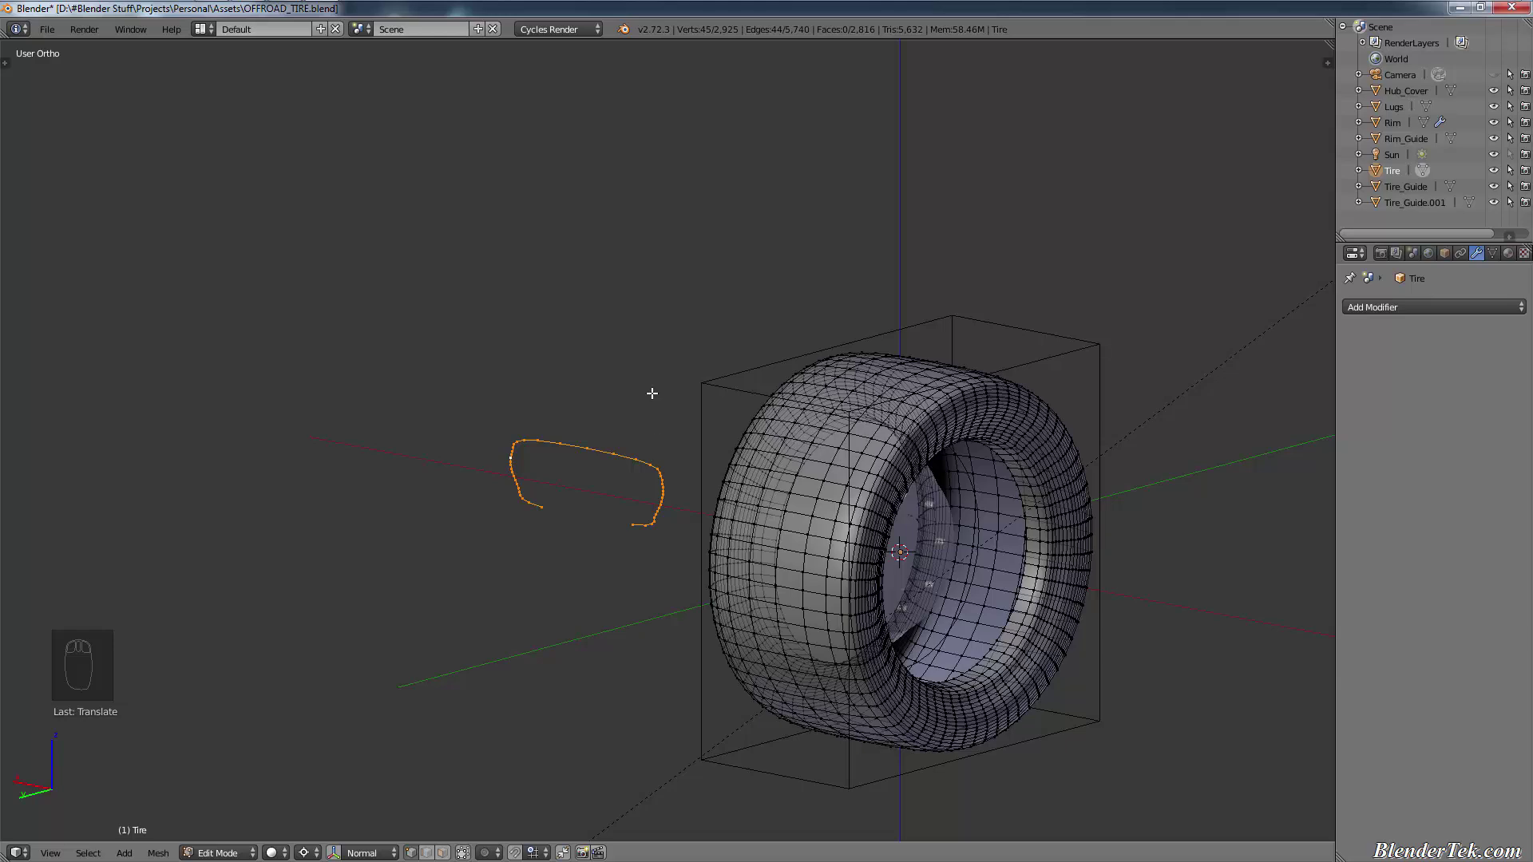
key("p")
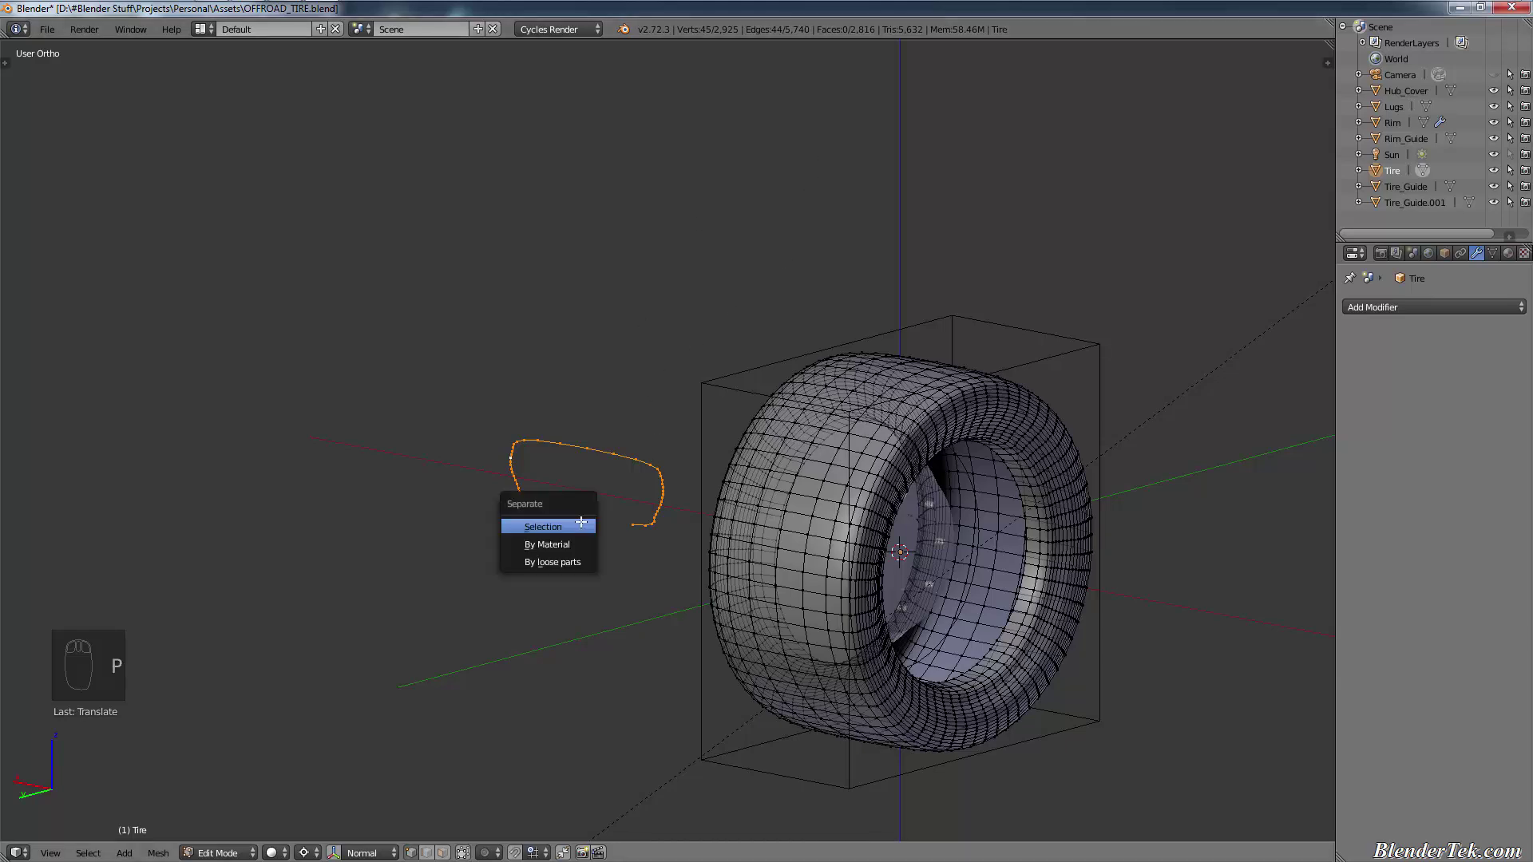
left_click(580, 523)
left_click(1389, 189)
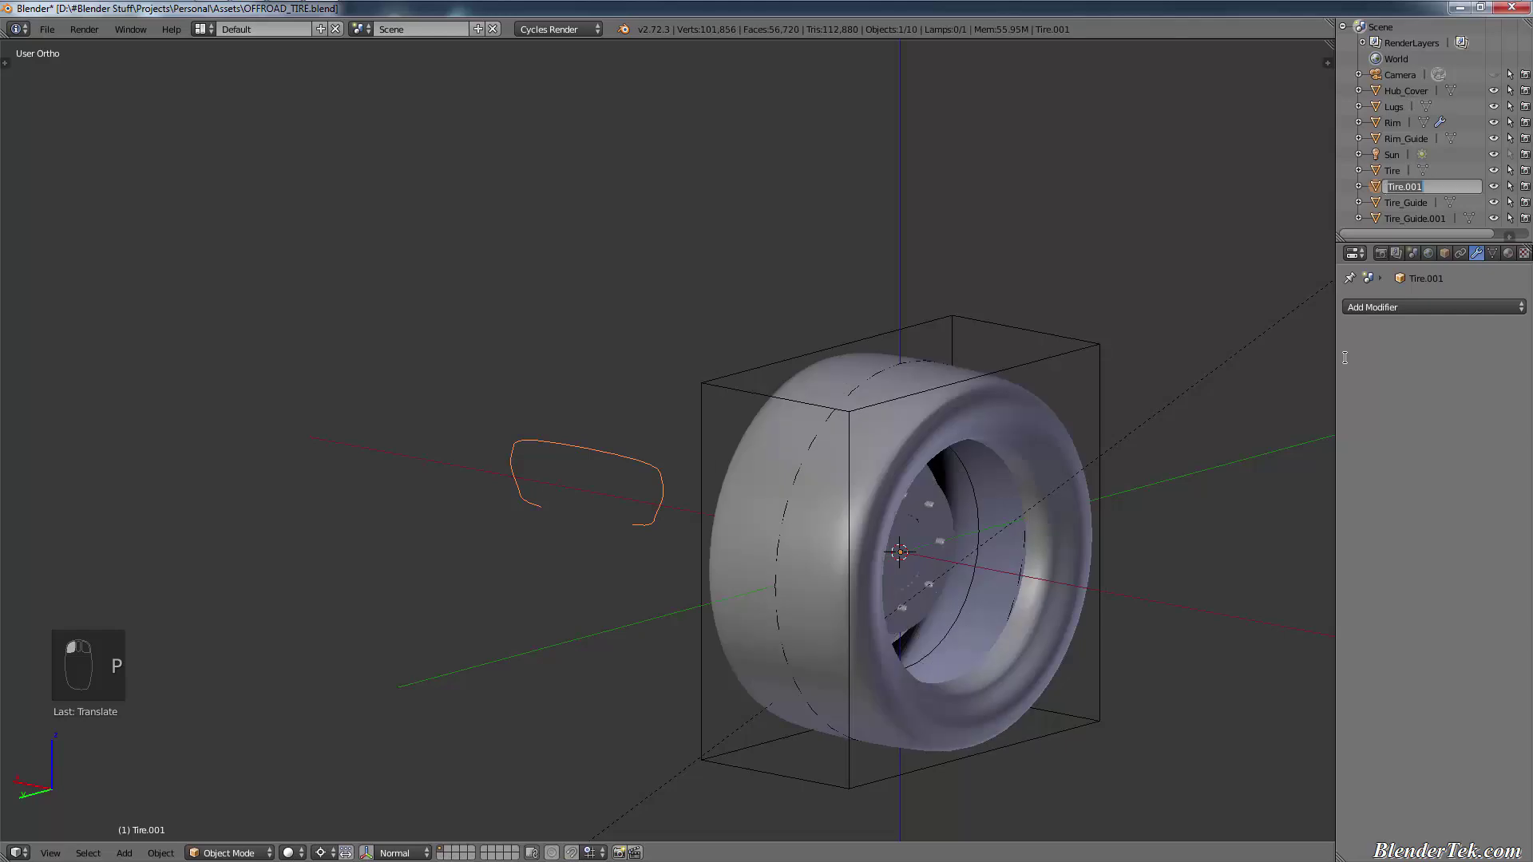
double_click(1393, 186)
type("Treads")
key("Return")
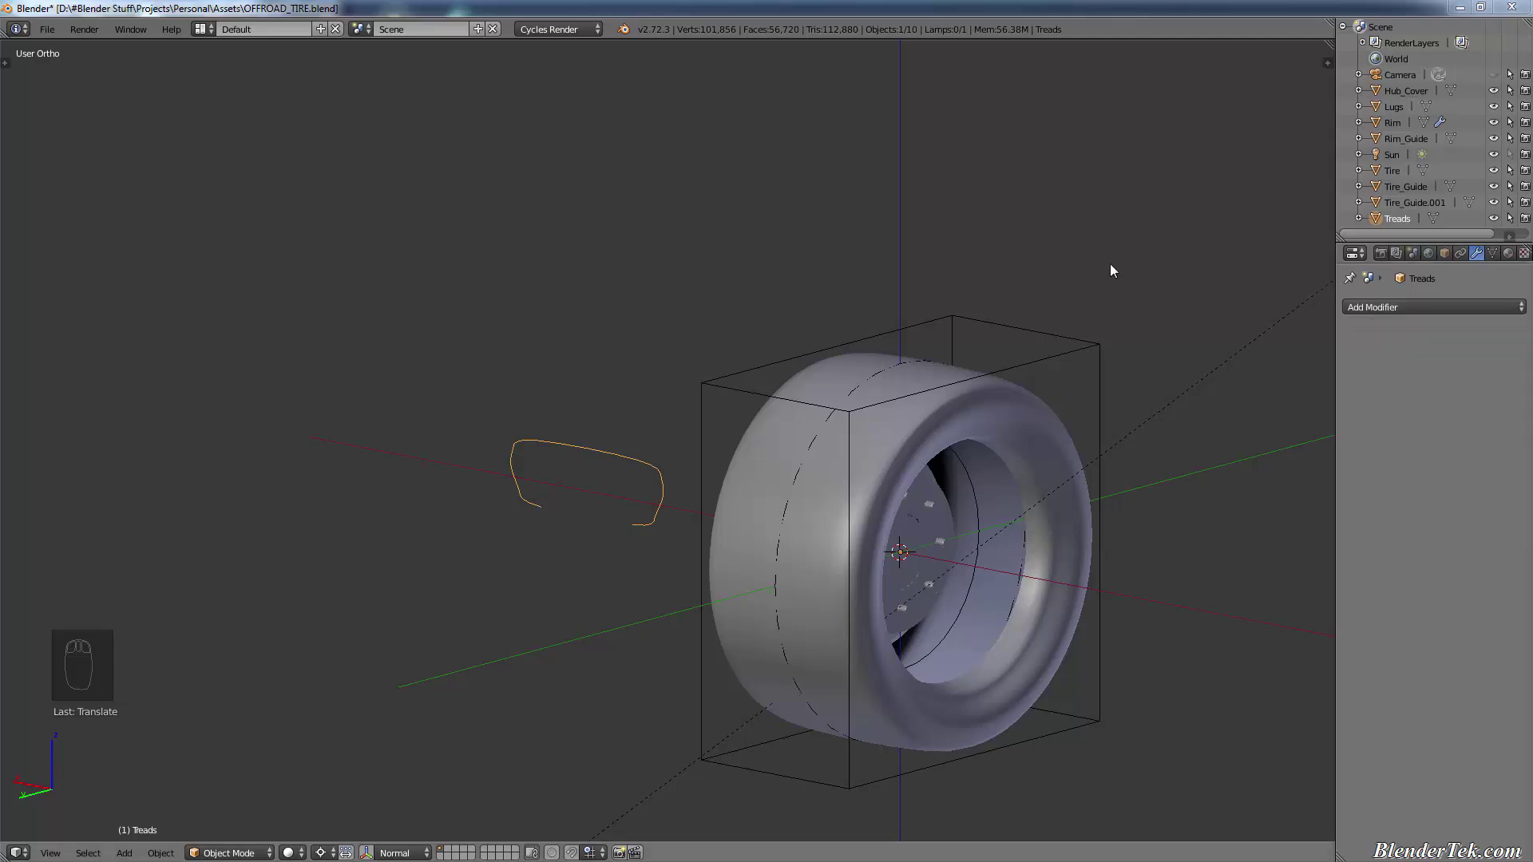
Step: Extrude the entire Treads profile about 5.04 along Y in Edit Mode to form a strip
left_click(555, 484)
key("Tab")
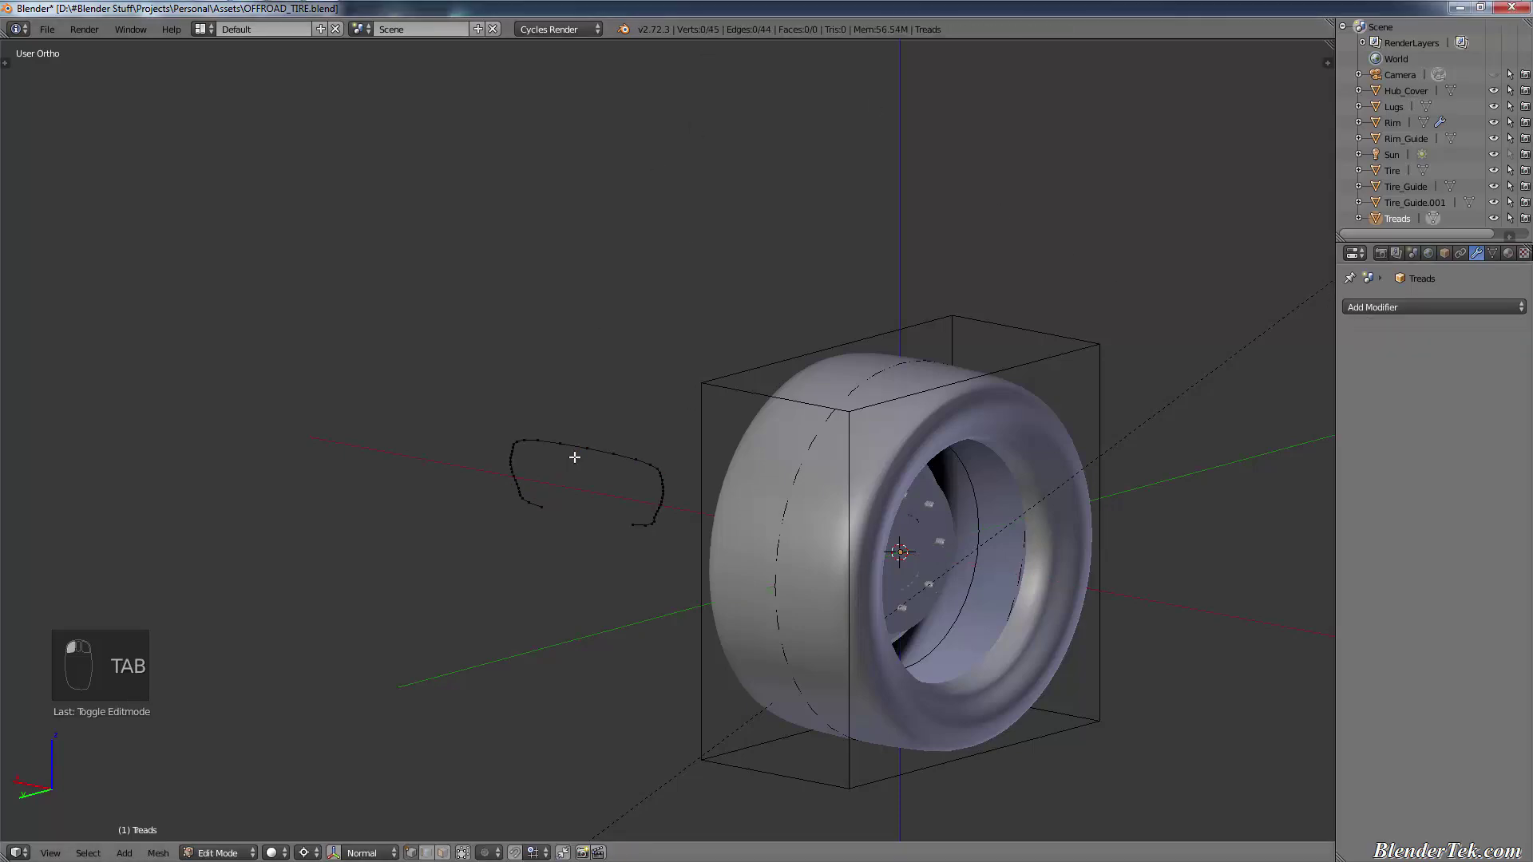
key("a")
key("a")
key("e")
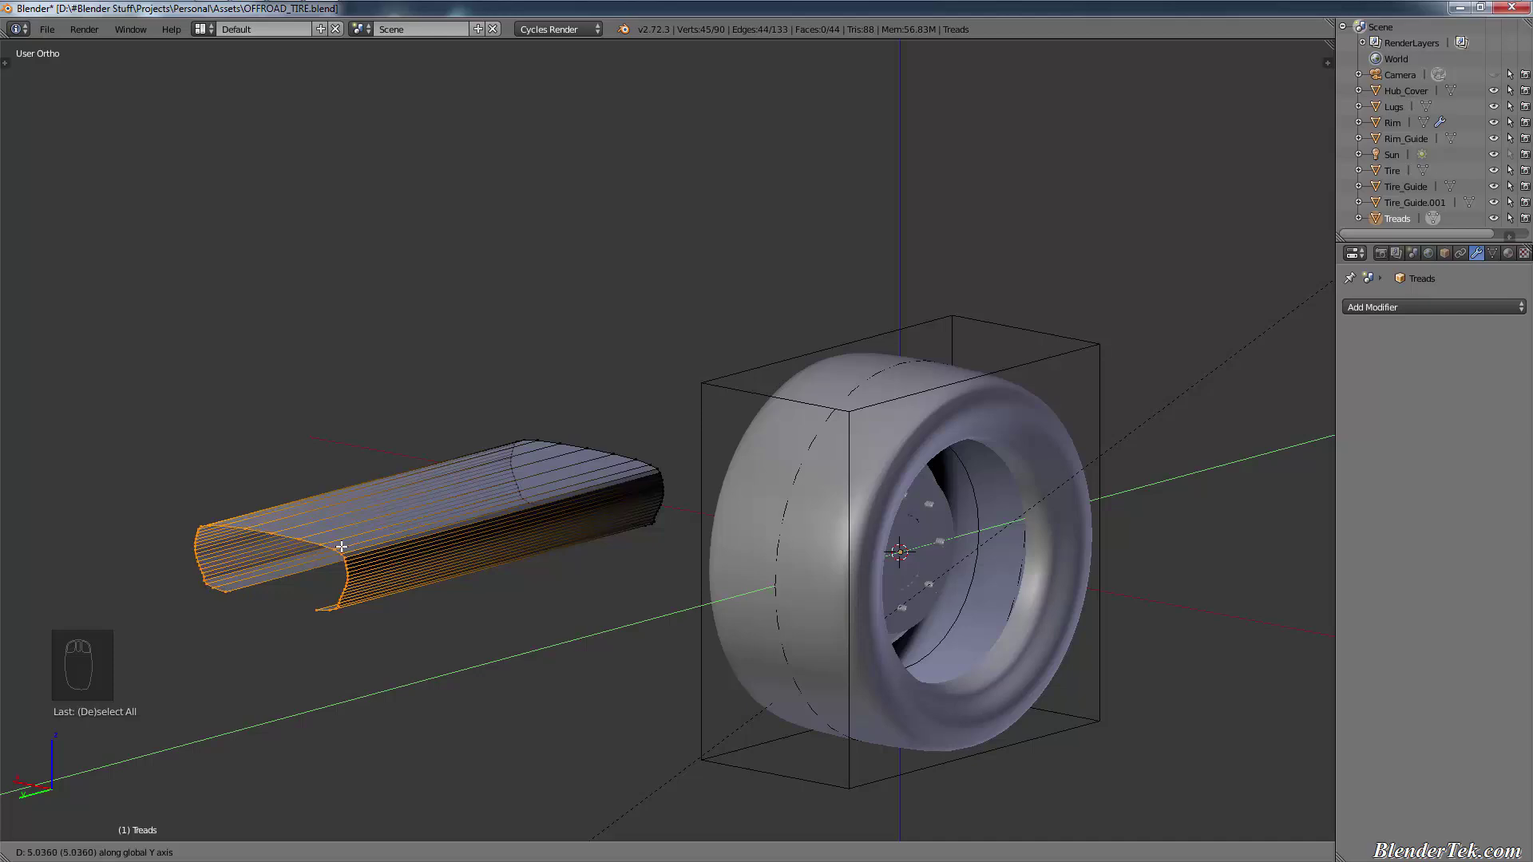
left_click(342, 547)
Step: Shorten the tread strip by moving its extruded end back along Y, then deselect everything
middle_click_drag(342, 546, 651, 440)
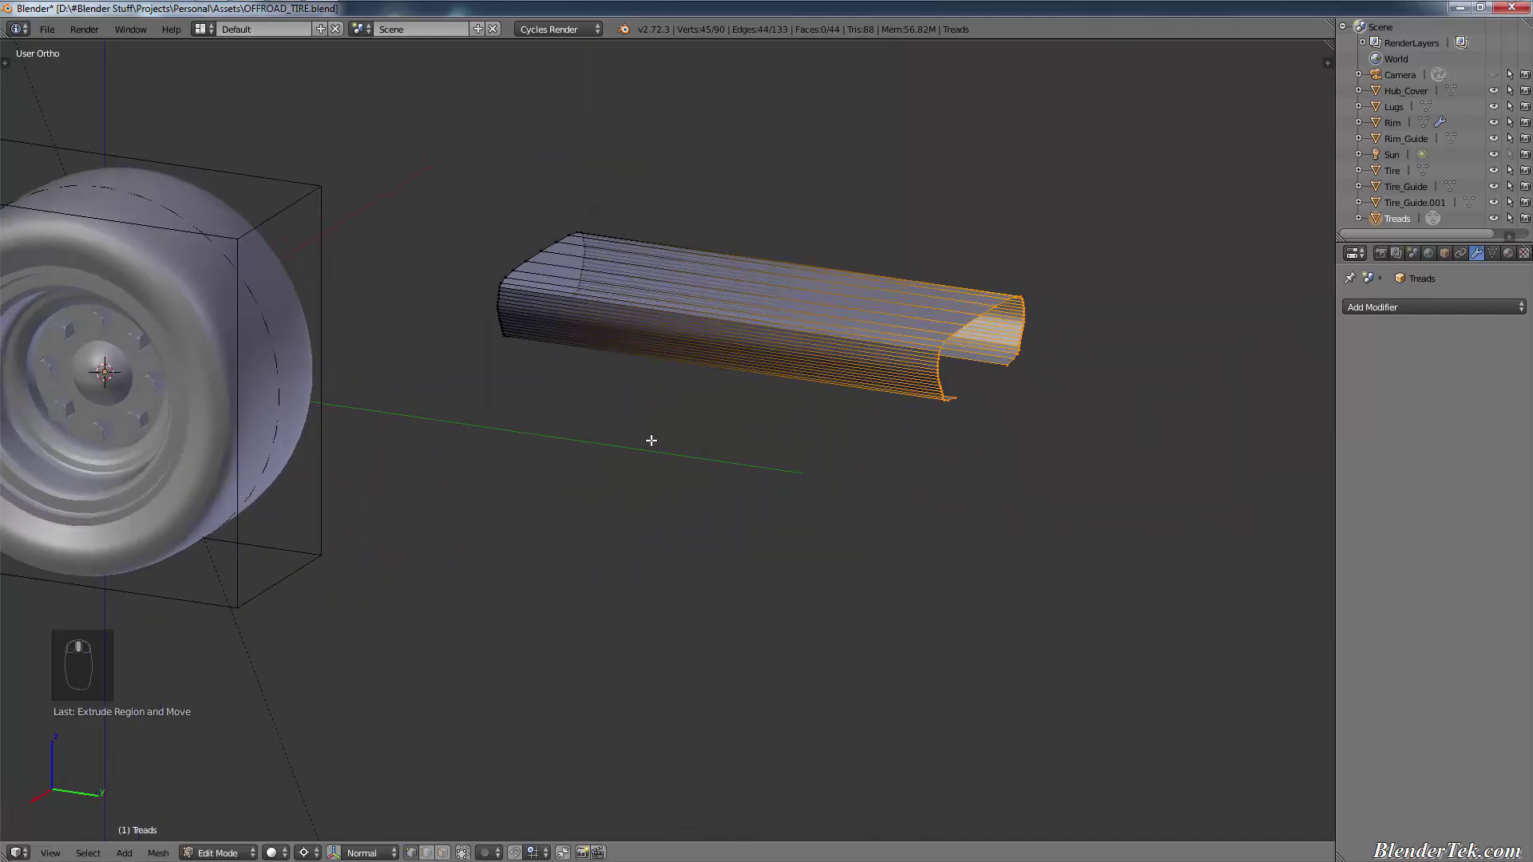
key("g")
key("y")
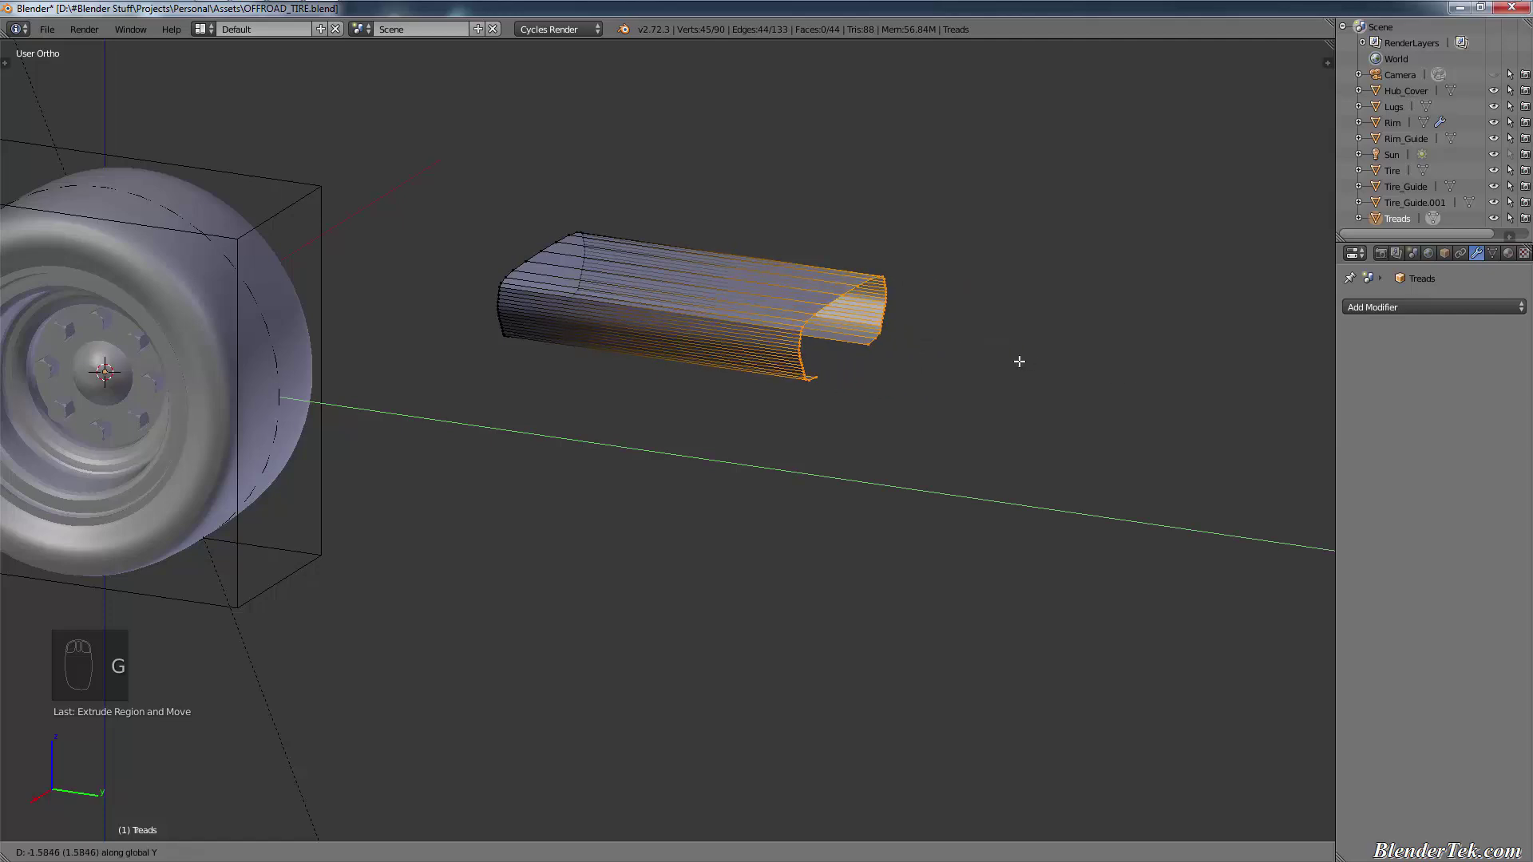
left_click(1046, 360)
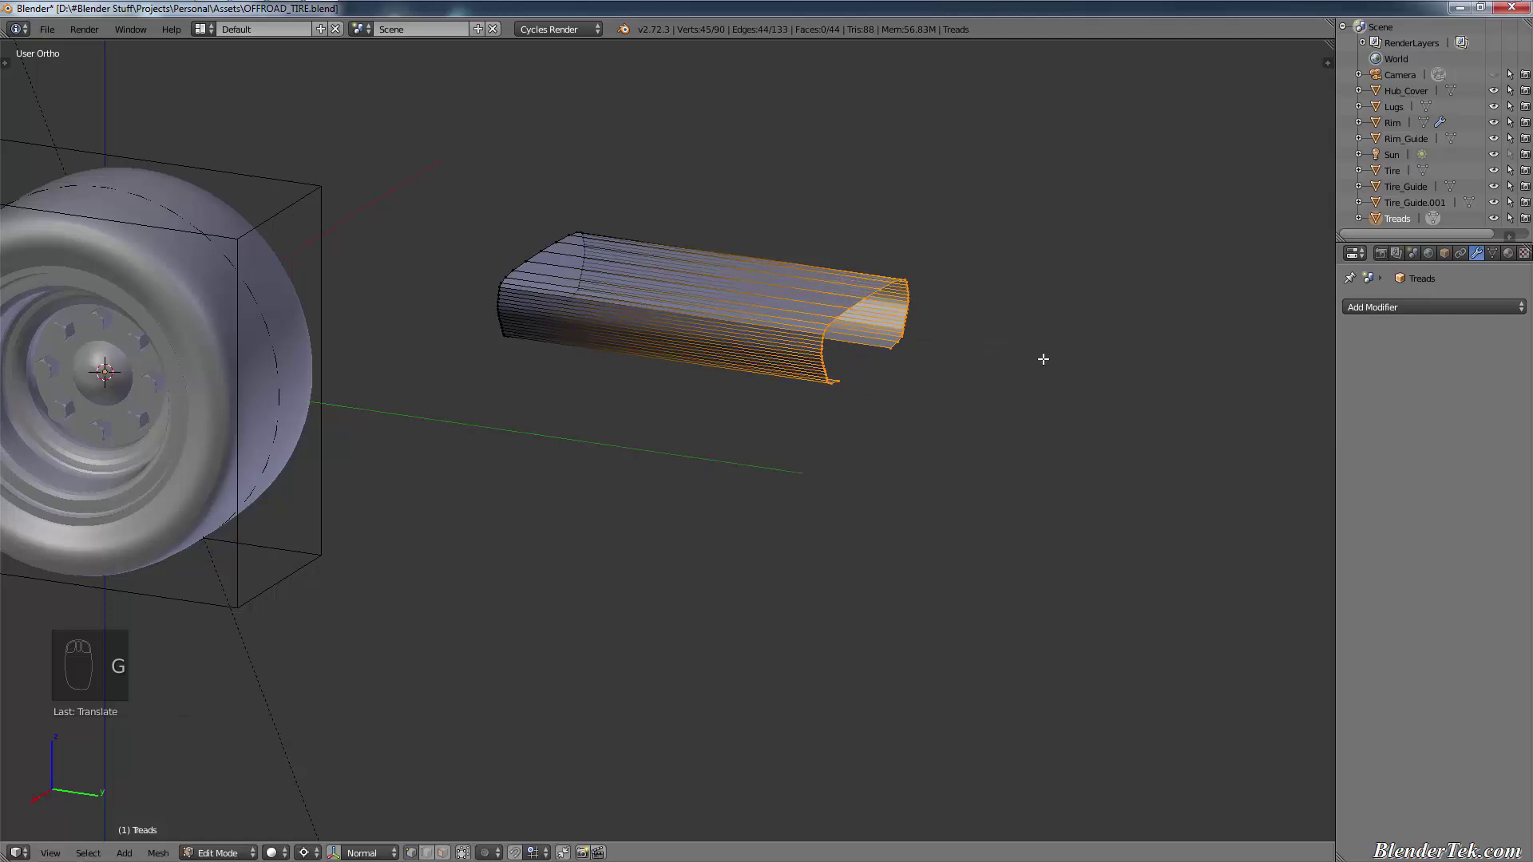
key("a")
Step: Examine the tread strip's surface and compare it with the tire's shoulder and sidewall up close
middle_click_drag(910, 250, 630, 297, "shift")
scroll(905, 420, "up", 3)
scroll(849, 451, "up", 2)
scroll(843, 439, "down", 3)
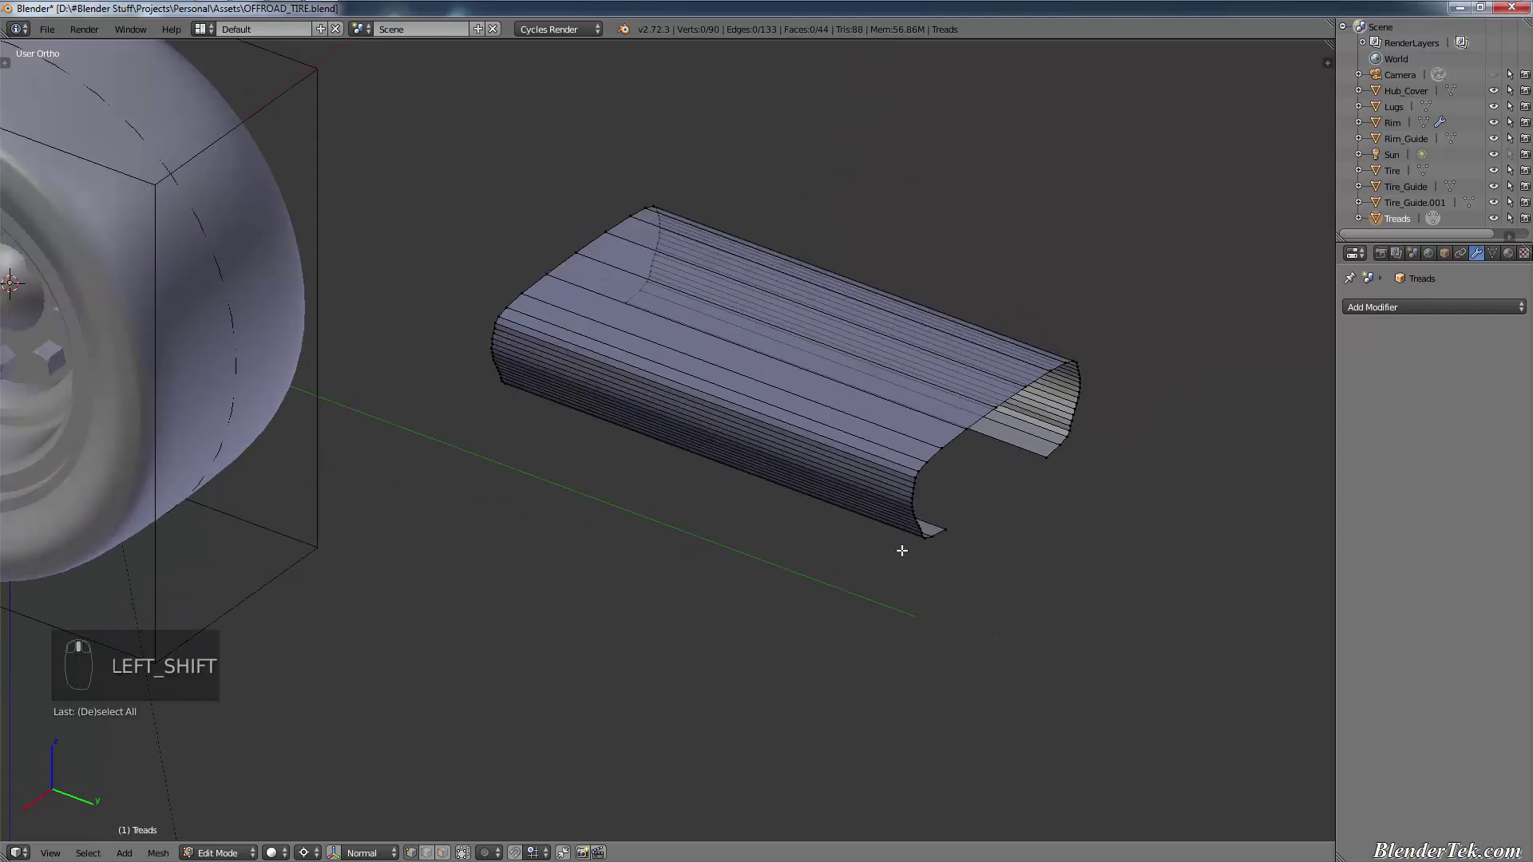
middle_click_drag(903, 541, 984, 461, "shift")
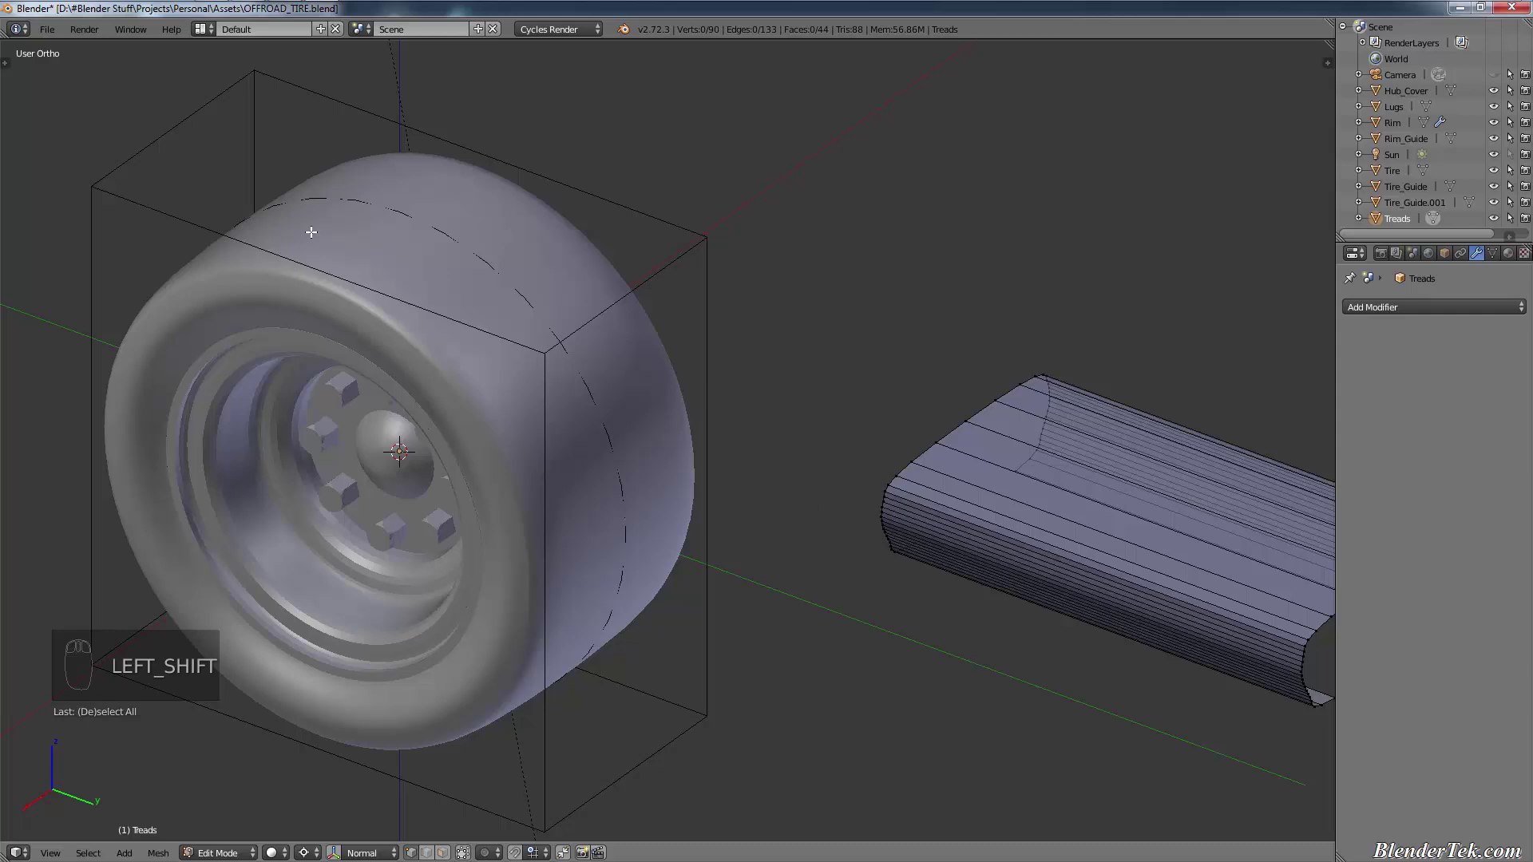
middle_click_drag(207, 303, 491, 403, "shift")
scroll(507, 446, "up", 6)
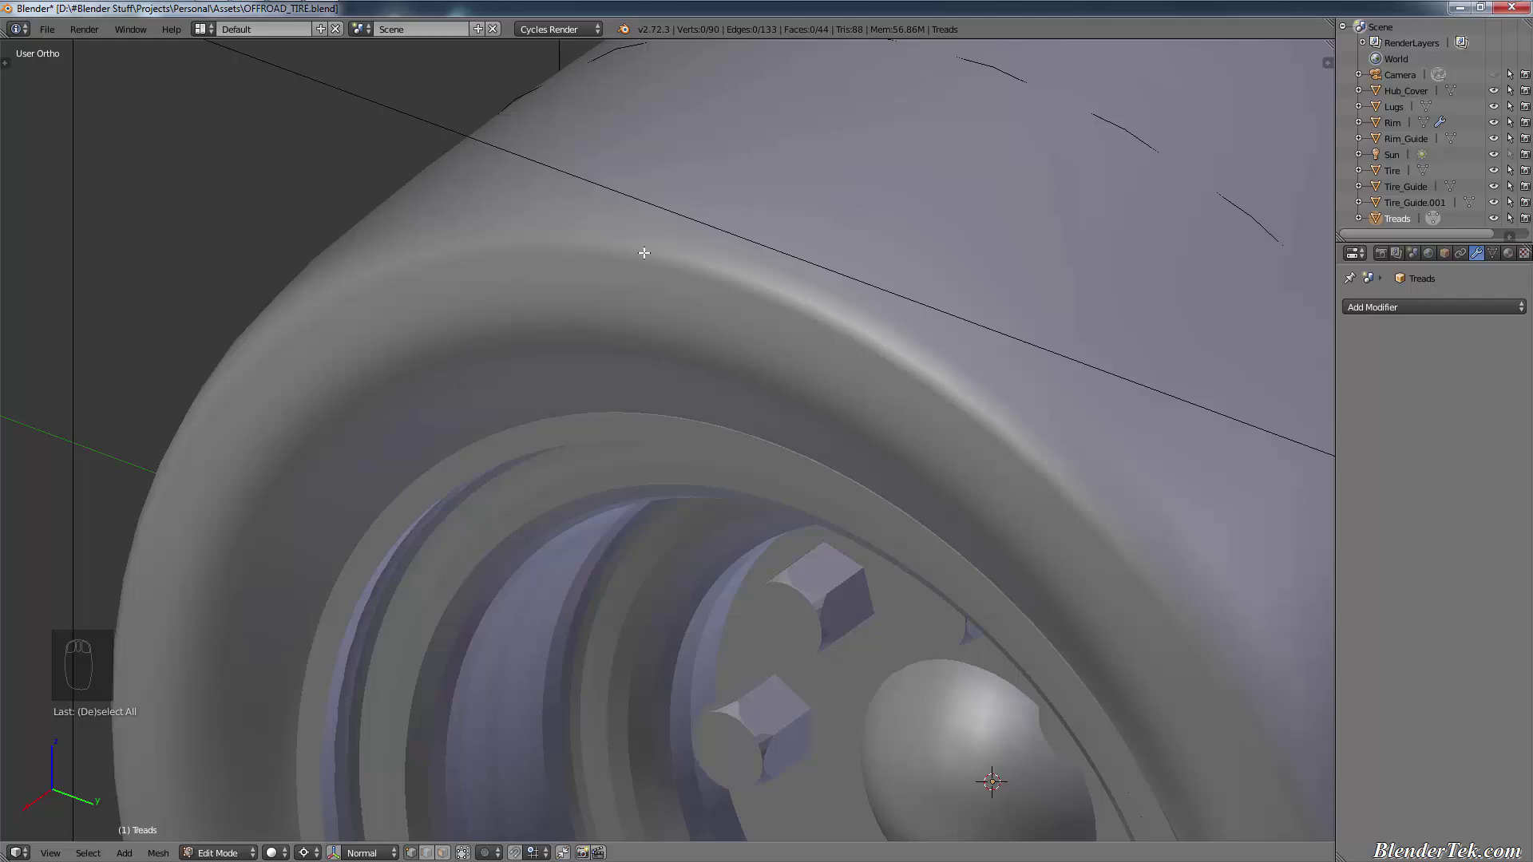
scroll(1034, 317, "down", 5)
middle_click_drag(1033, 317, 938, 519, "shift")
Step: Recalculate the normals of the whole tread strip and check its shading with nothing selected
key("a")
scroll(937, 520, "down", 4)
key("t")
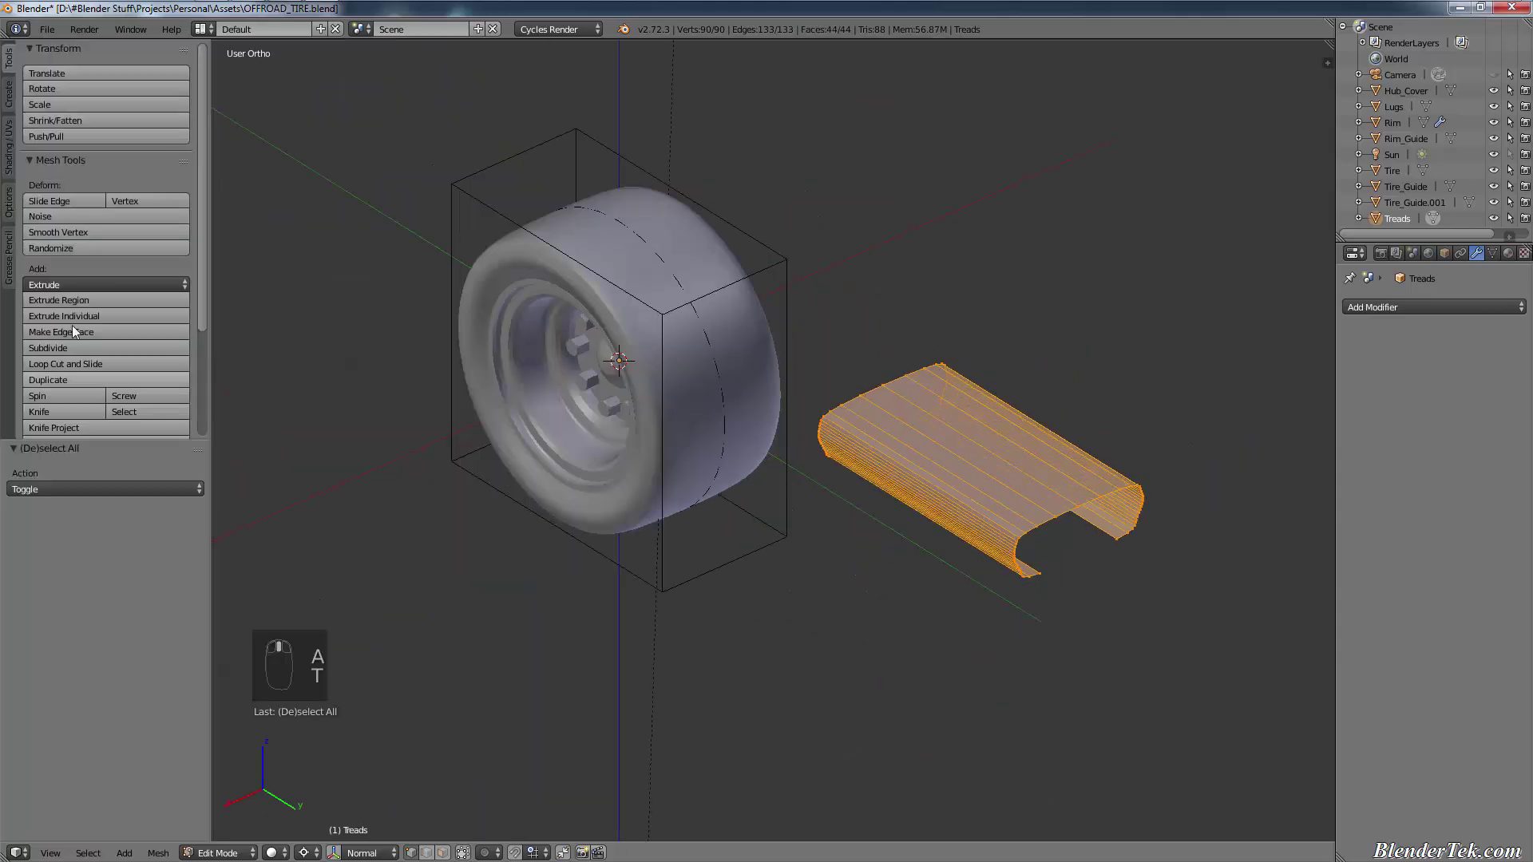
left_click(9, 94)
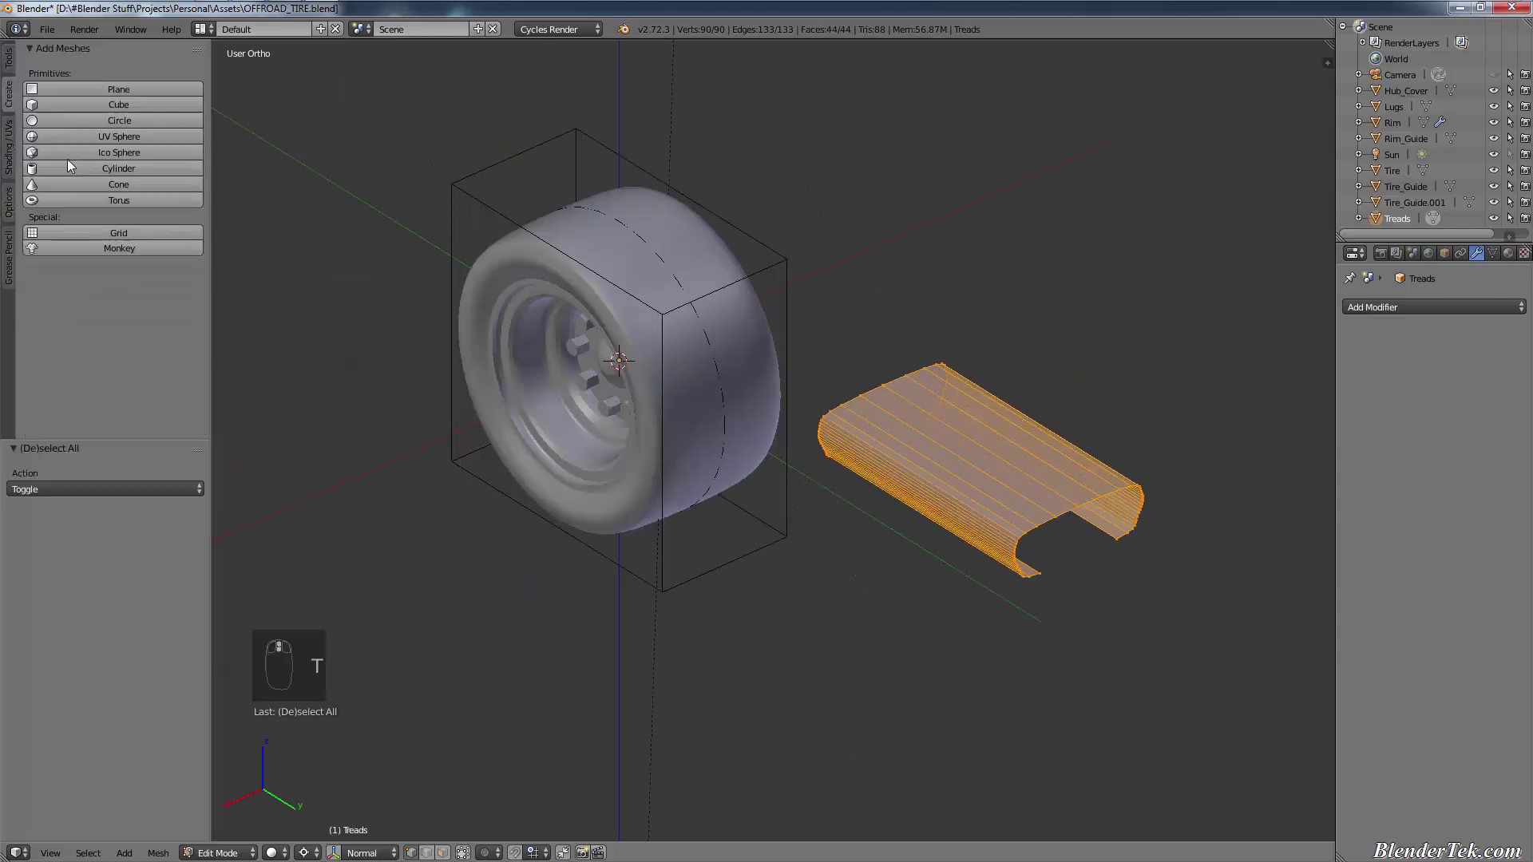
left_click(9, 148)
left_click(84, 188)
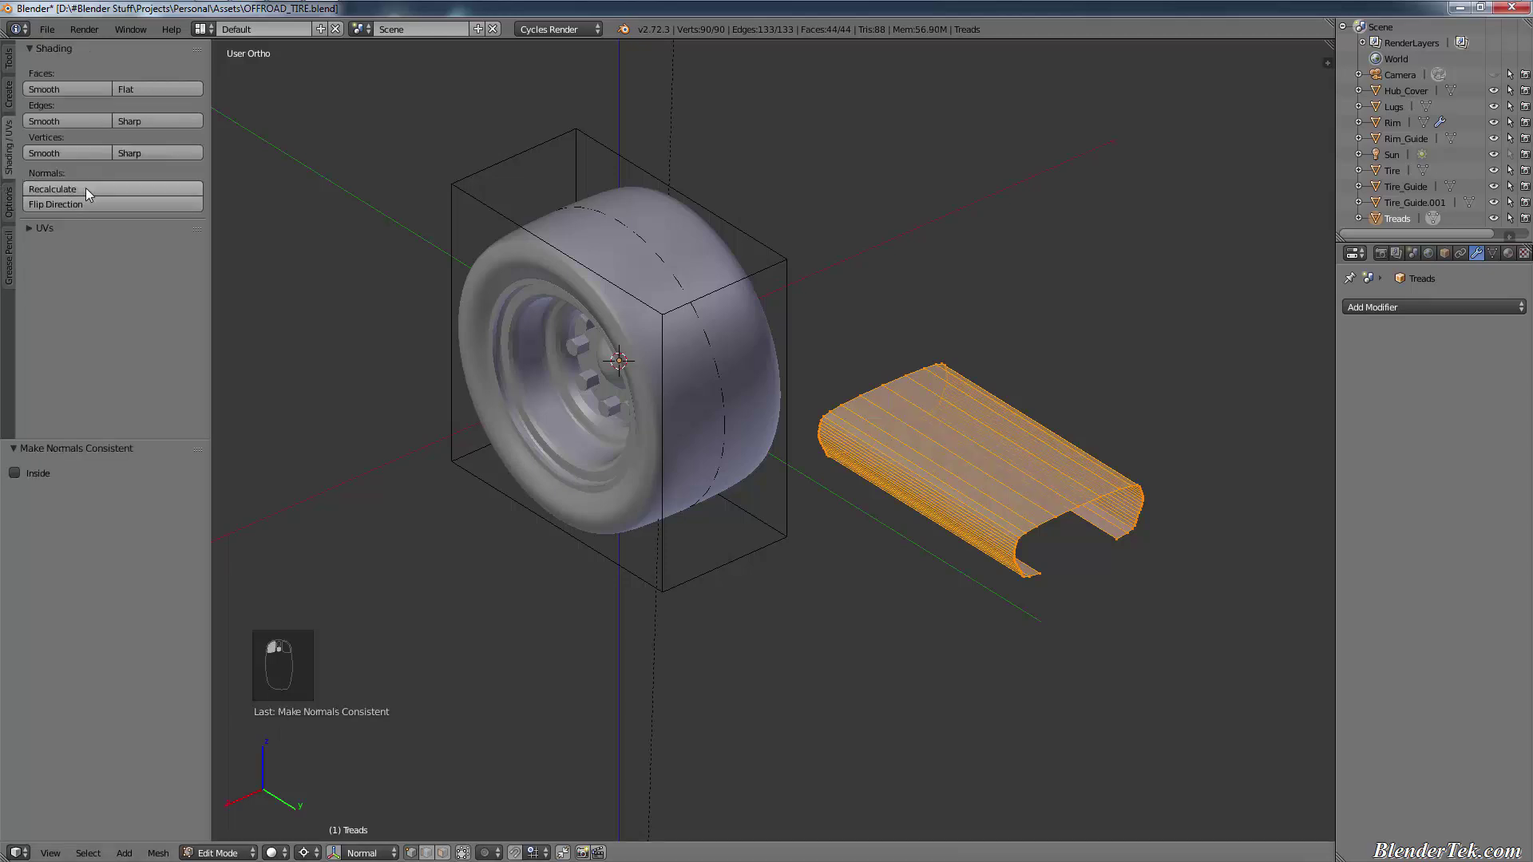
key("a")
scroll(1202, 520, "up", 5)
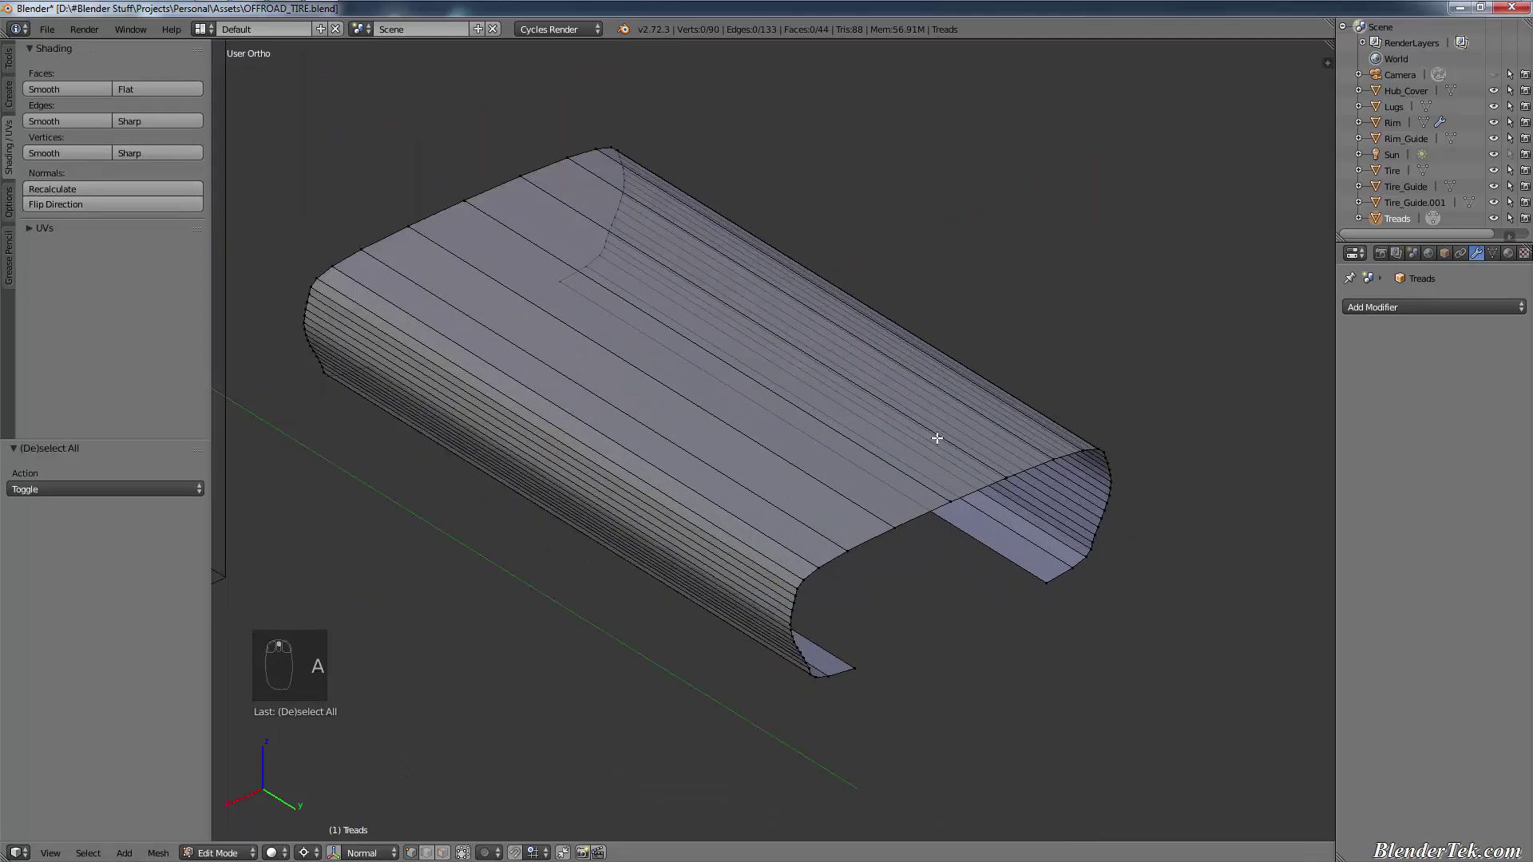
key("a")
key("t")
key("a")
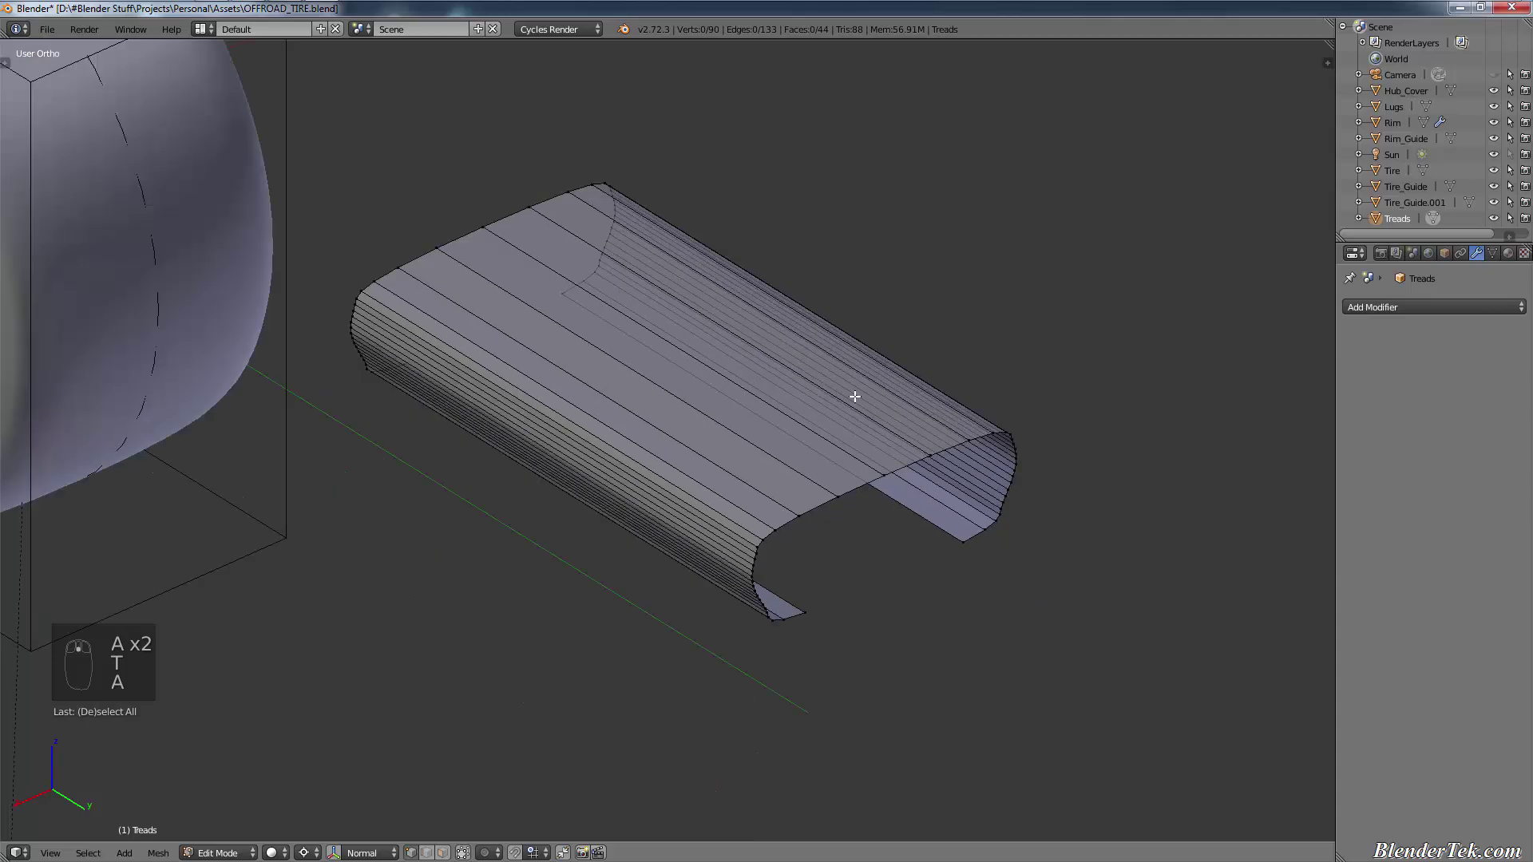
Step: Switch to the top view showing both tread strip and tire, and select the whole strip
scroll(866, 392, "down", 3)
middle_click_drag(879, 383, 842, 483)
key("KP_7")
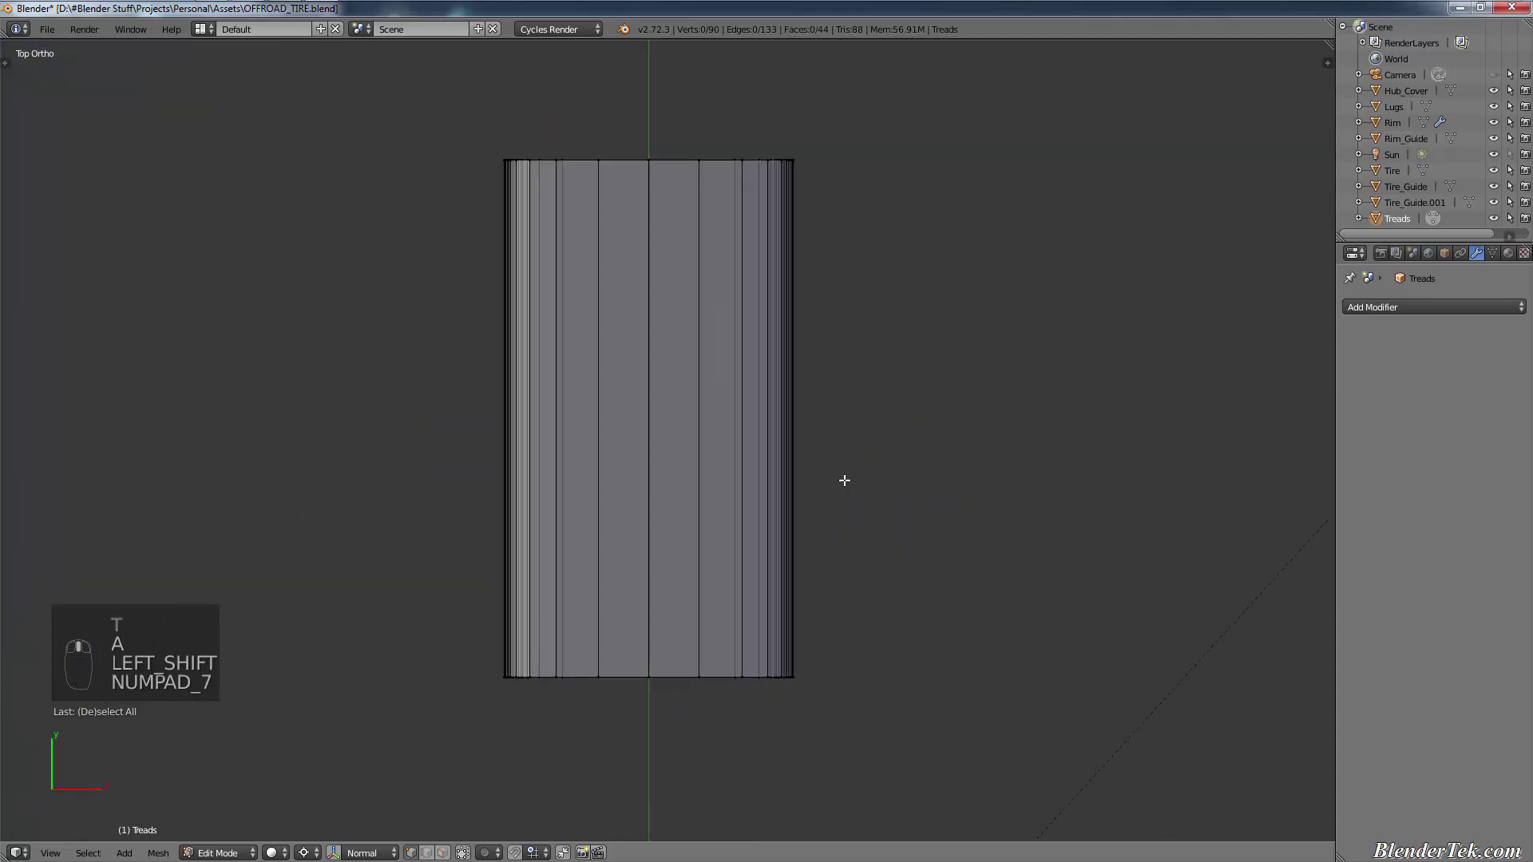
scroll(801, 380, "down", 4)
scroll(902, 380, "up", 1)
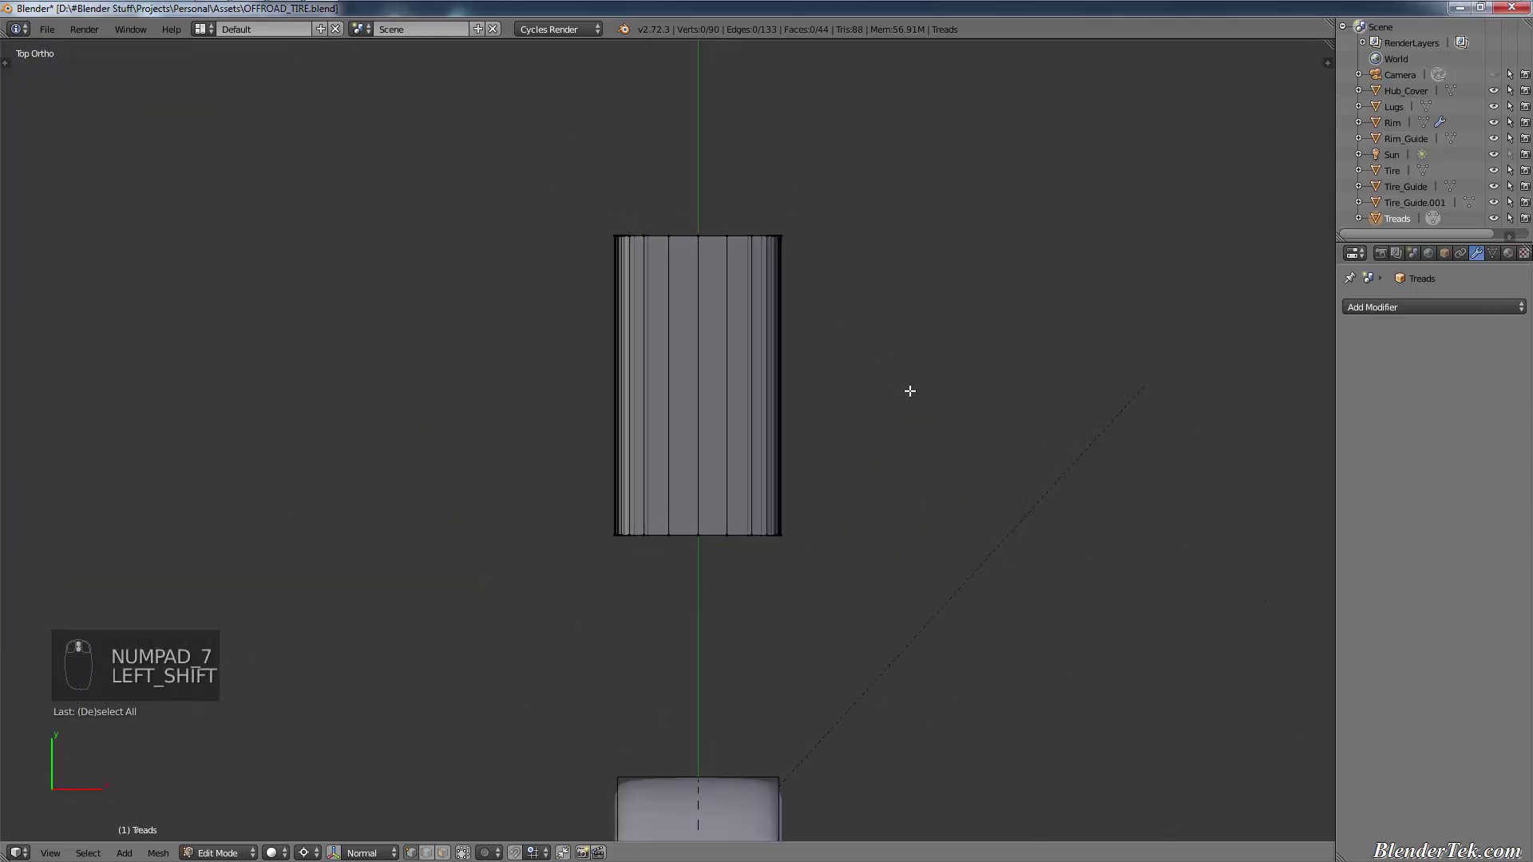
scroll(898, 400, "down", 5)
scroll(899, 480, "up", 3)
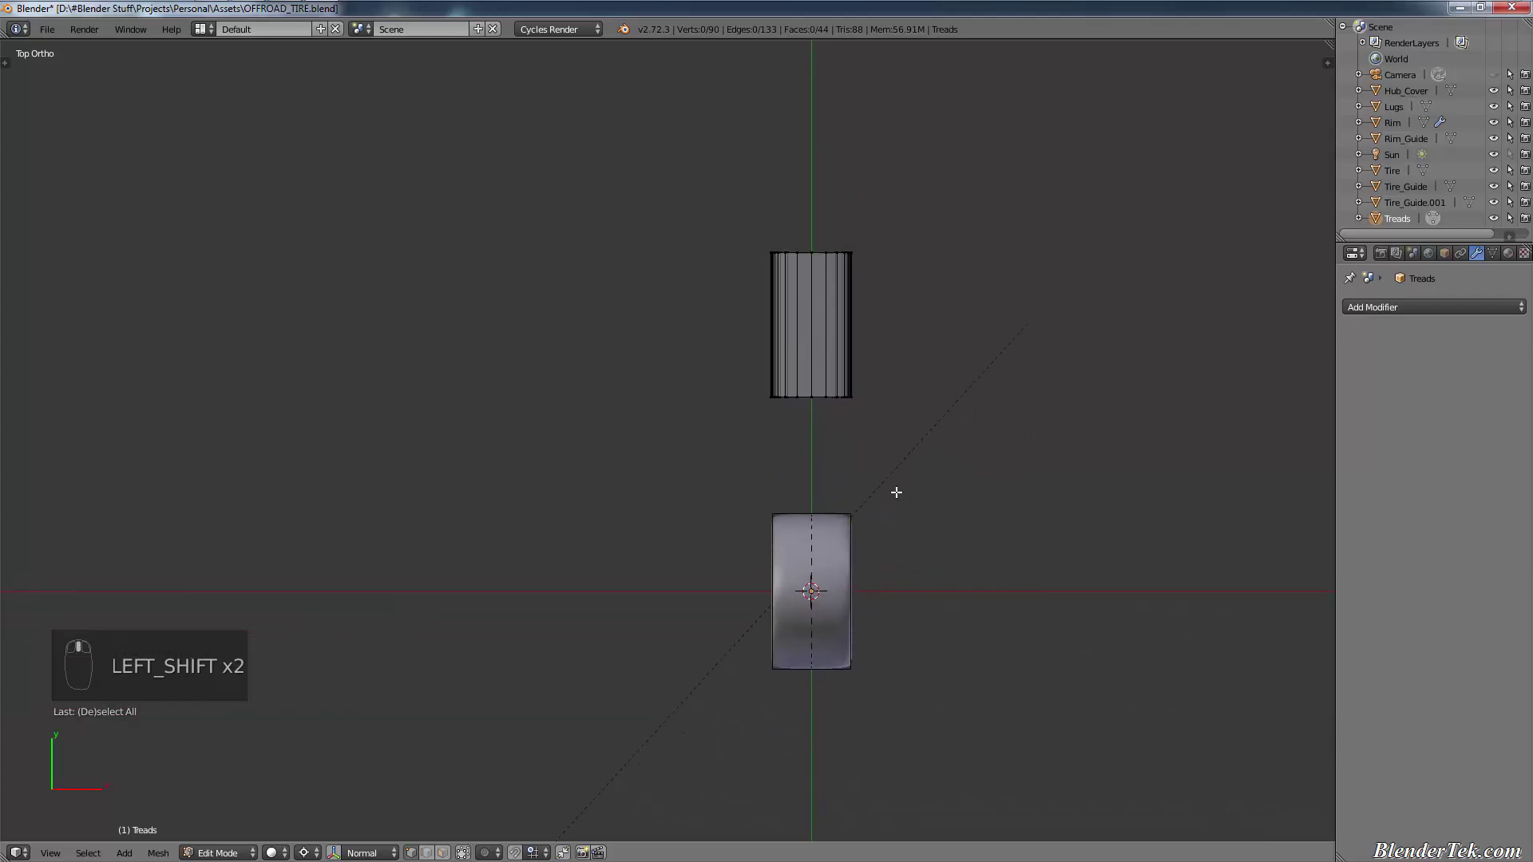
middle_click_drag(896, 493, 892, 477, "shift")
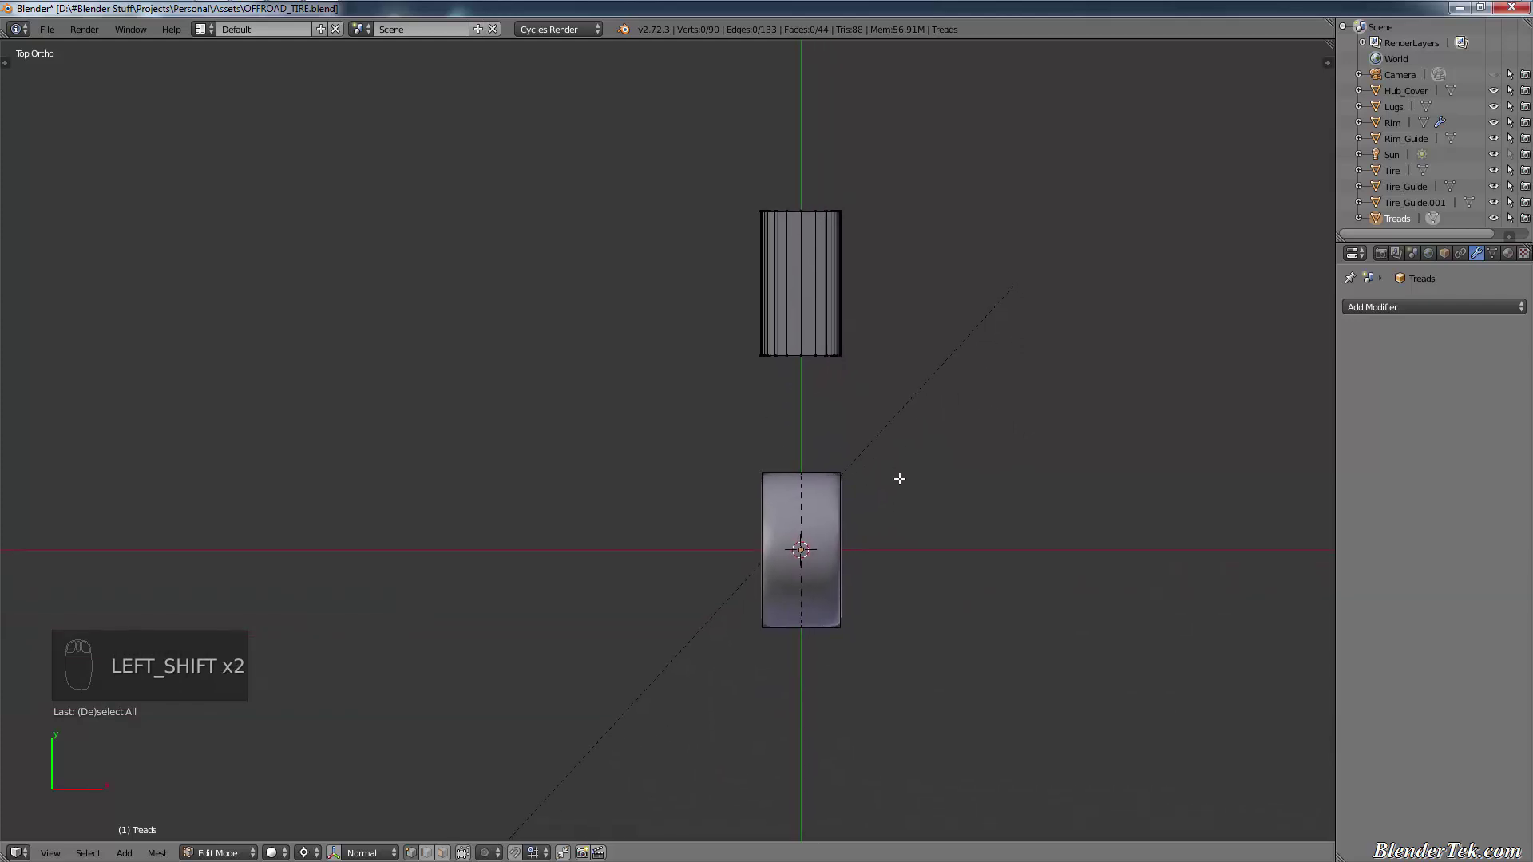
key("a")
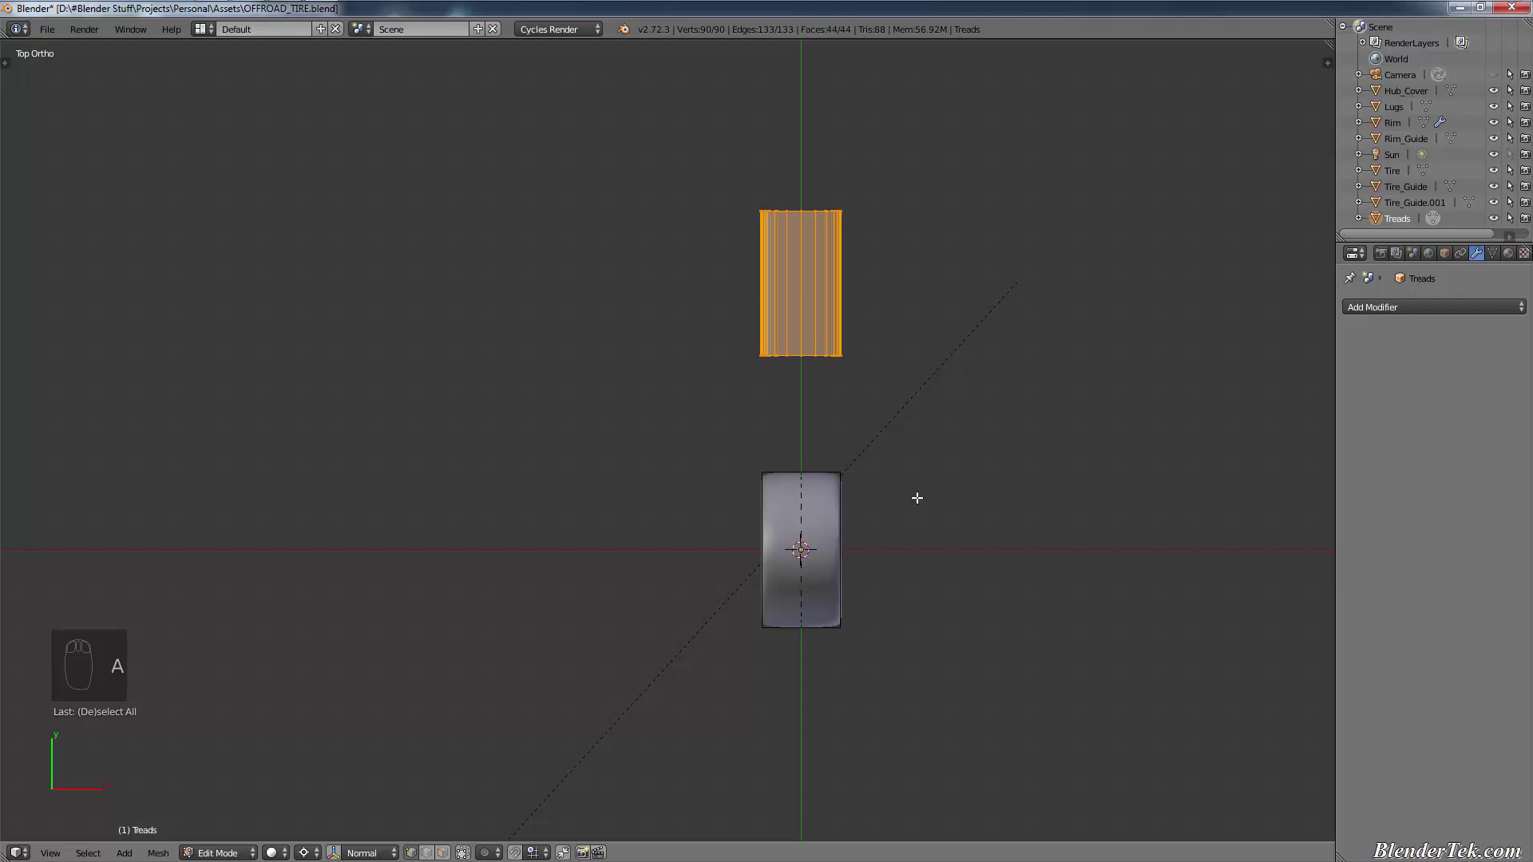
scroll(915, 491, "down", 3, "shift")
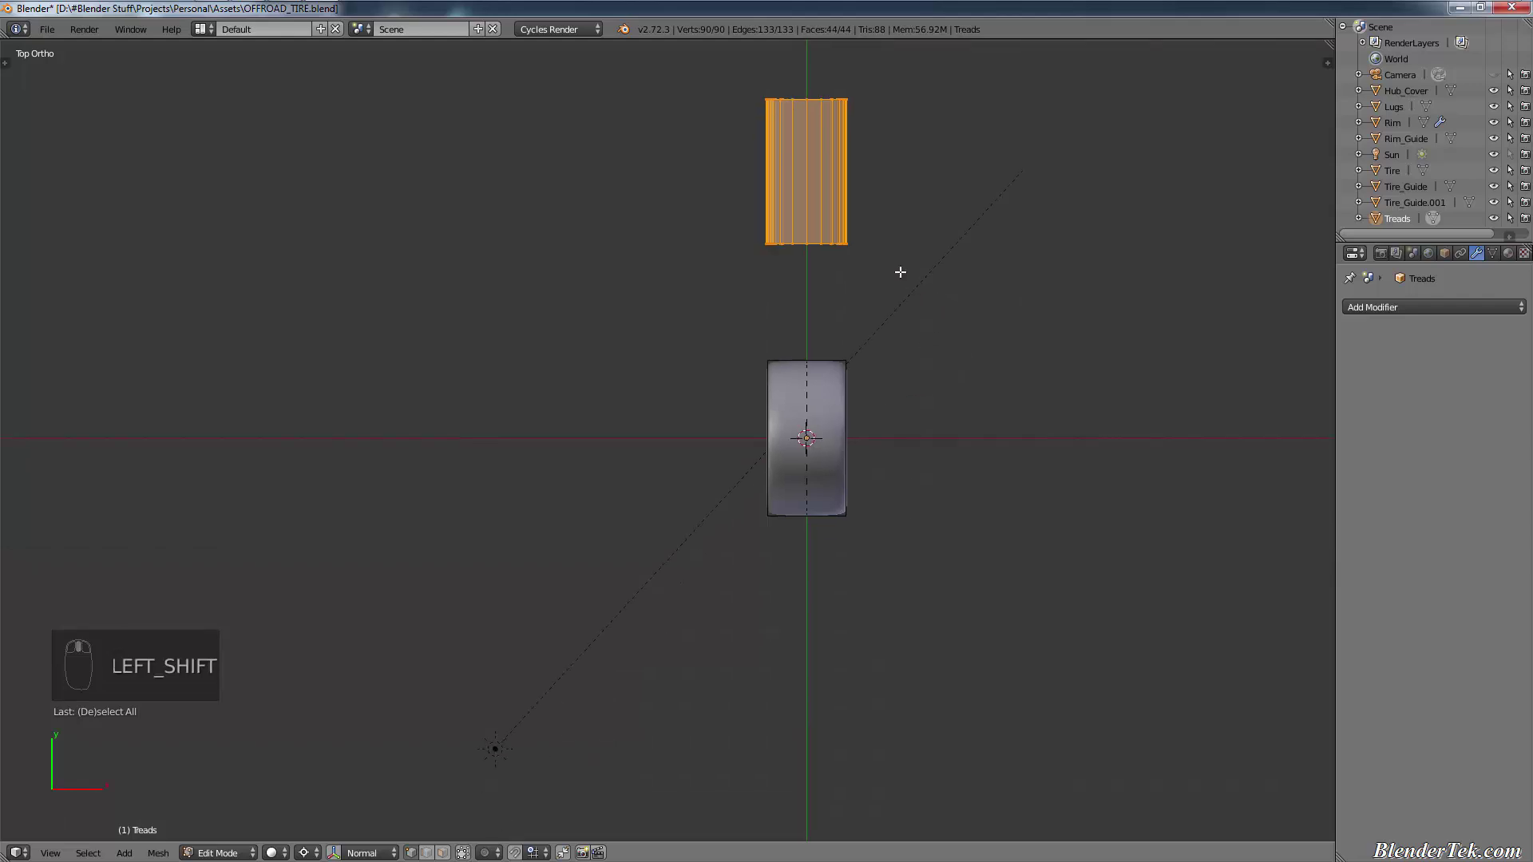
type("g")
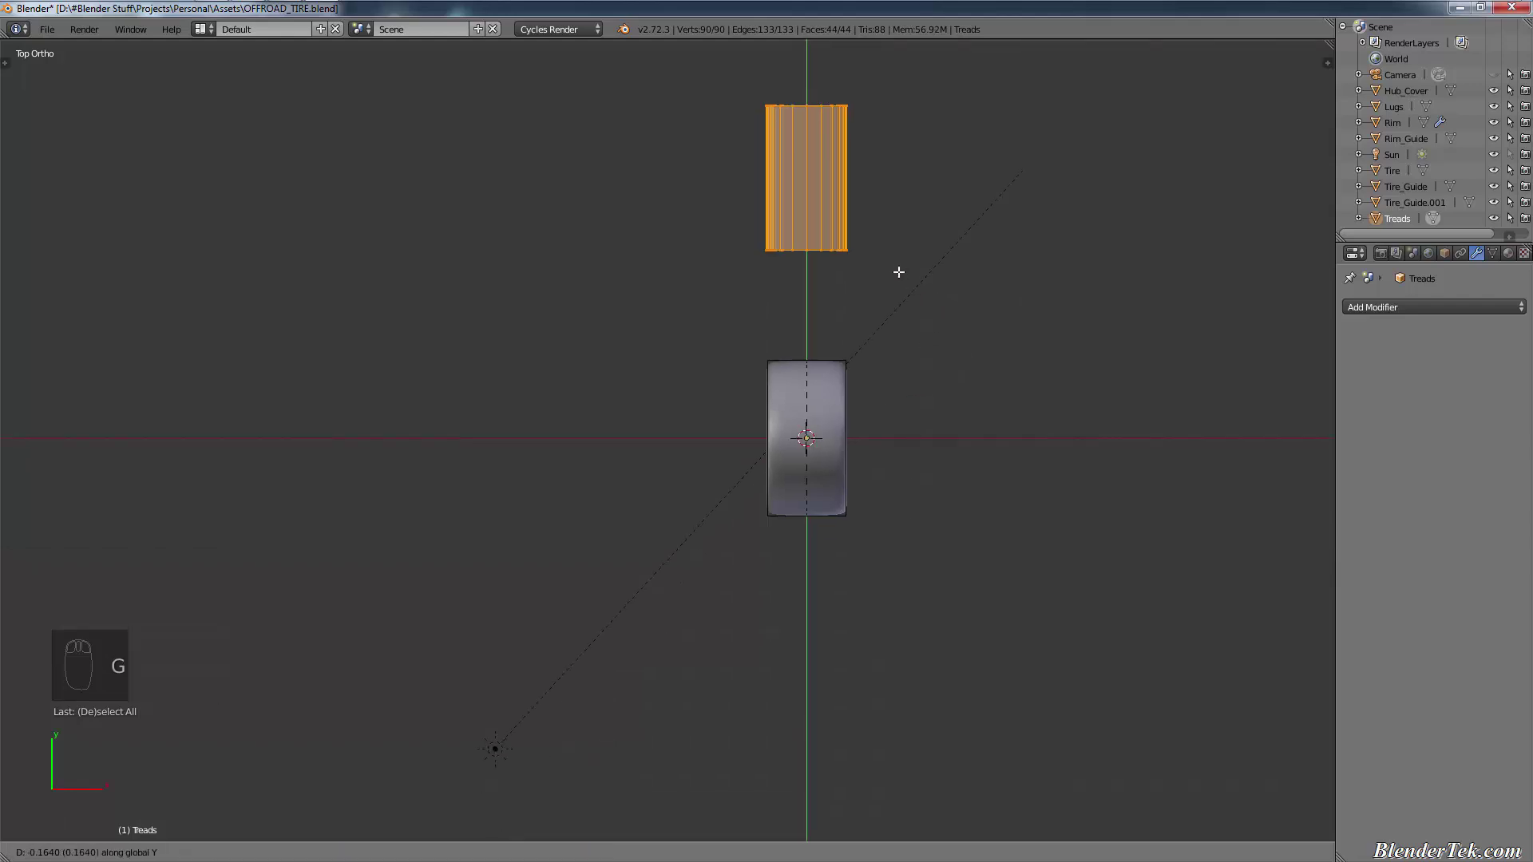
type("y-10")
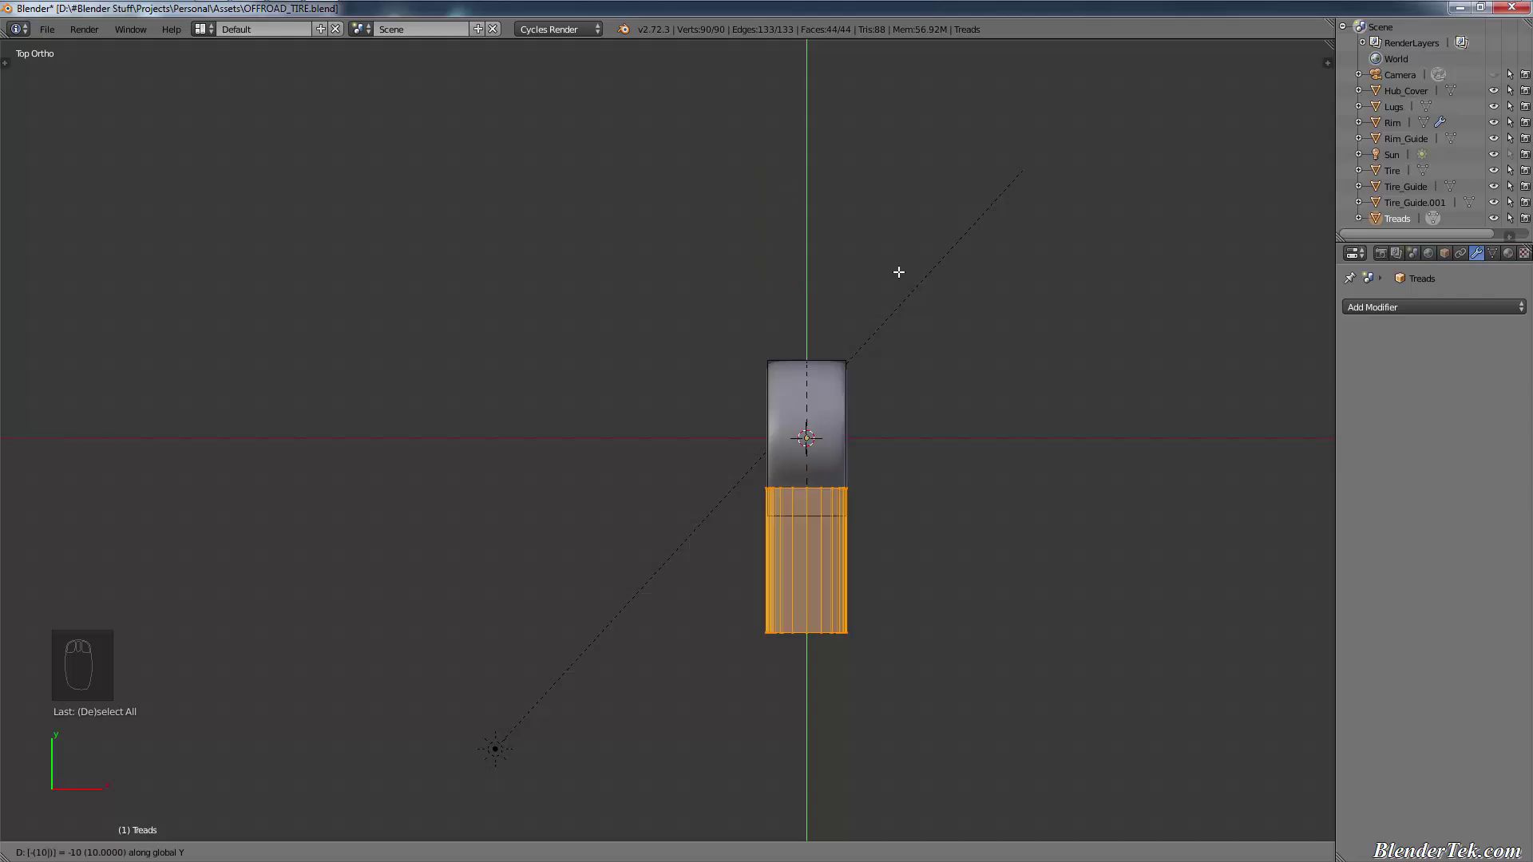
key("BackSpace")
key("BackSpace")
key("BackSpace")
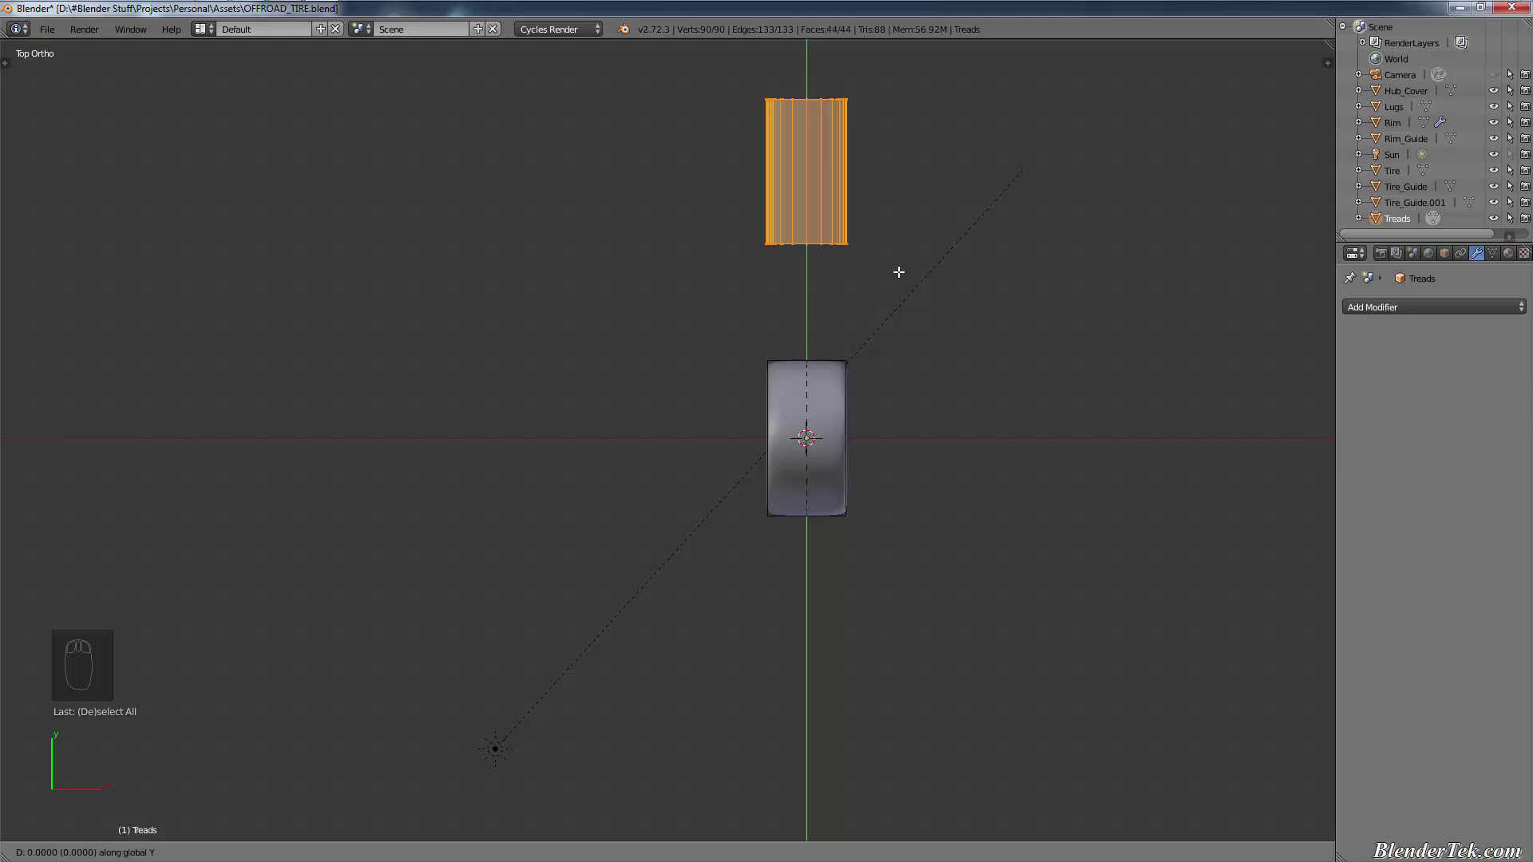
left_click(879, 318)
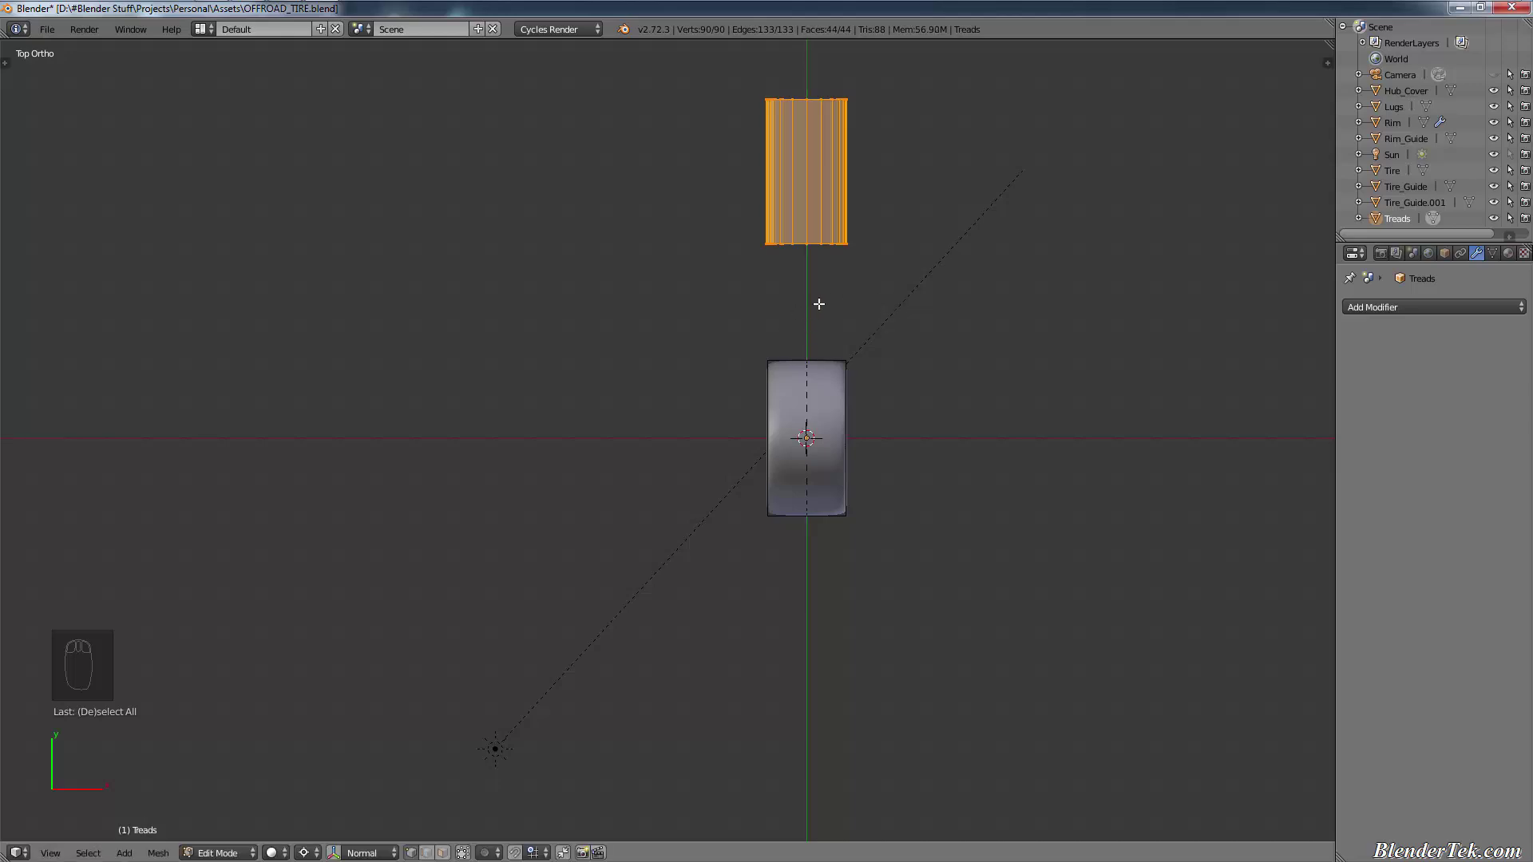
Step: Move the whole tread strip along negative Y to the other side of the tire, and hide the Sun lamp
key("g")
key("y")
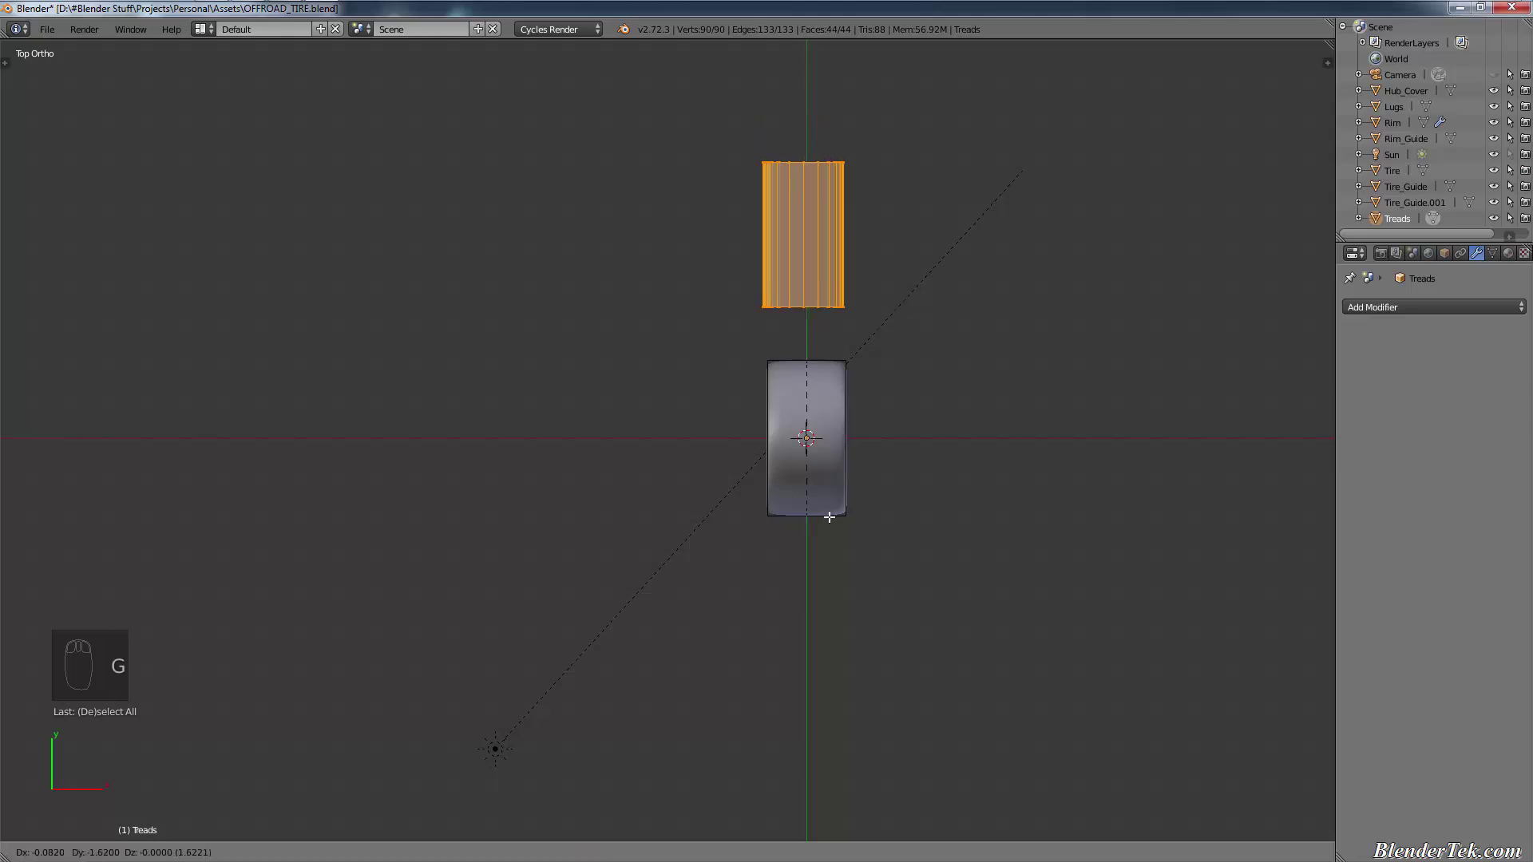
left_click(830, 799)
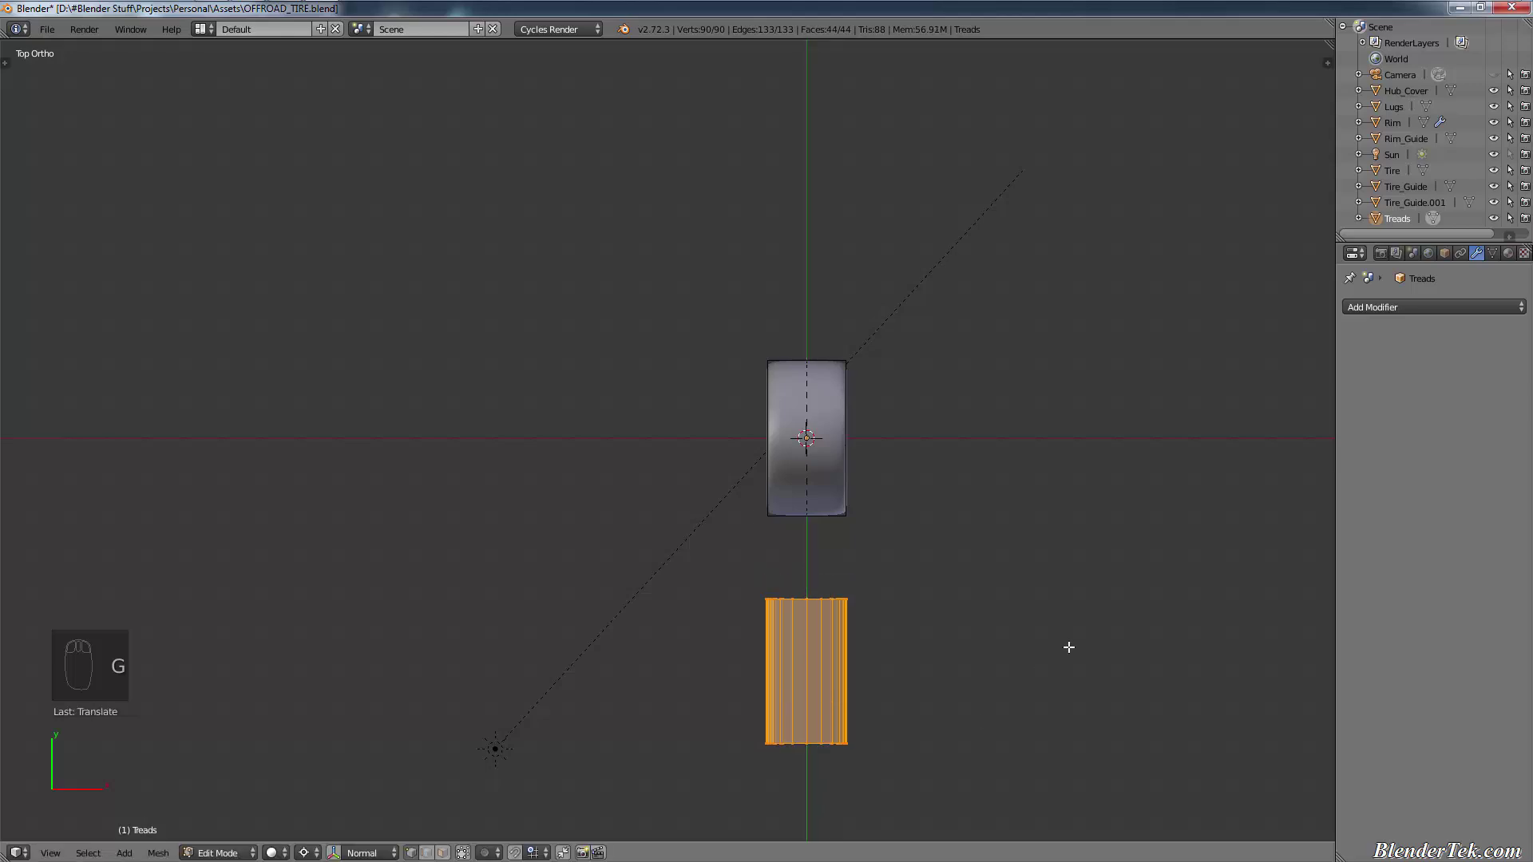
middle_click_drag(1023, 660, 1014, 546, "shift")
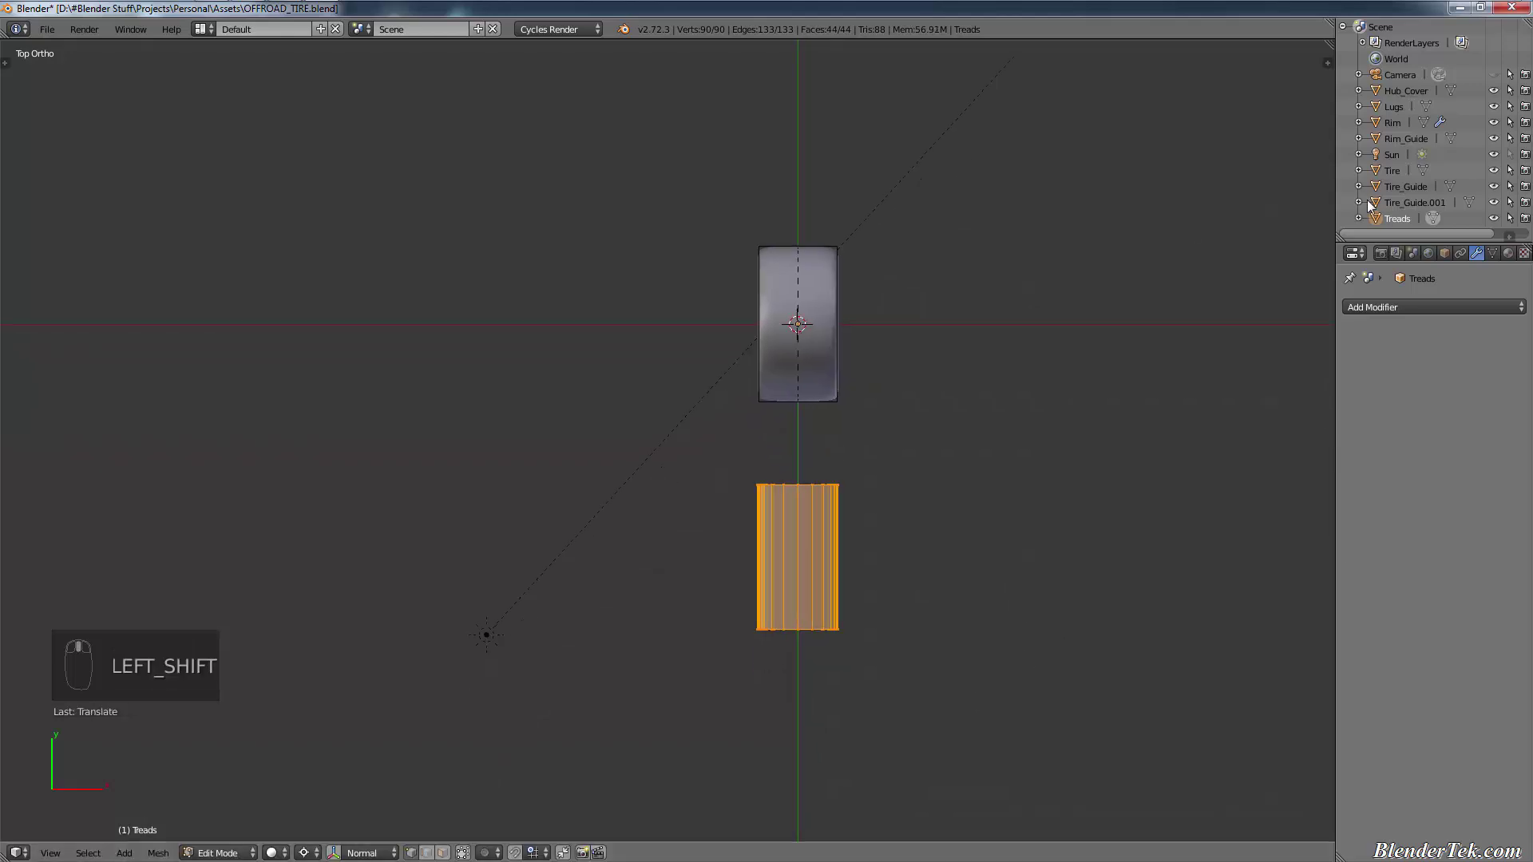
left_click(1493, 154)
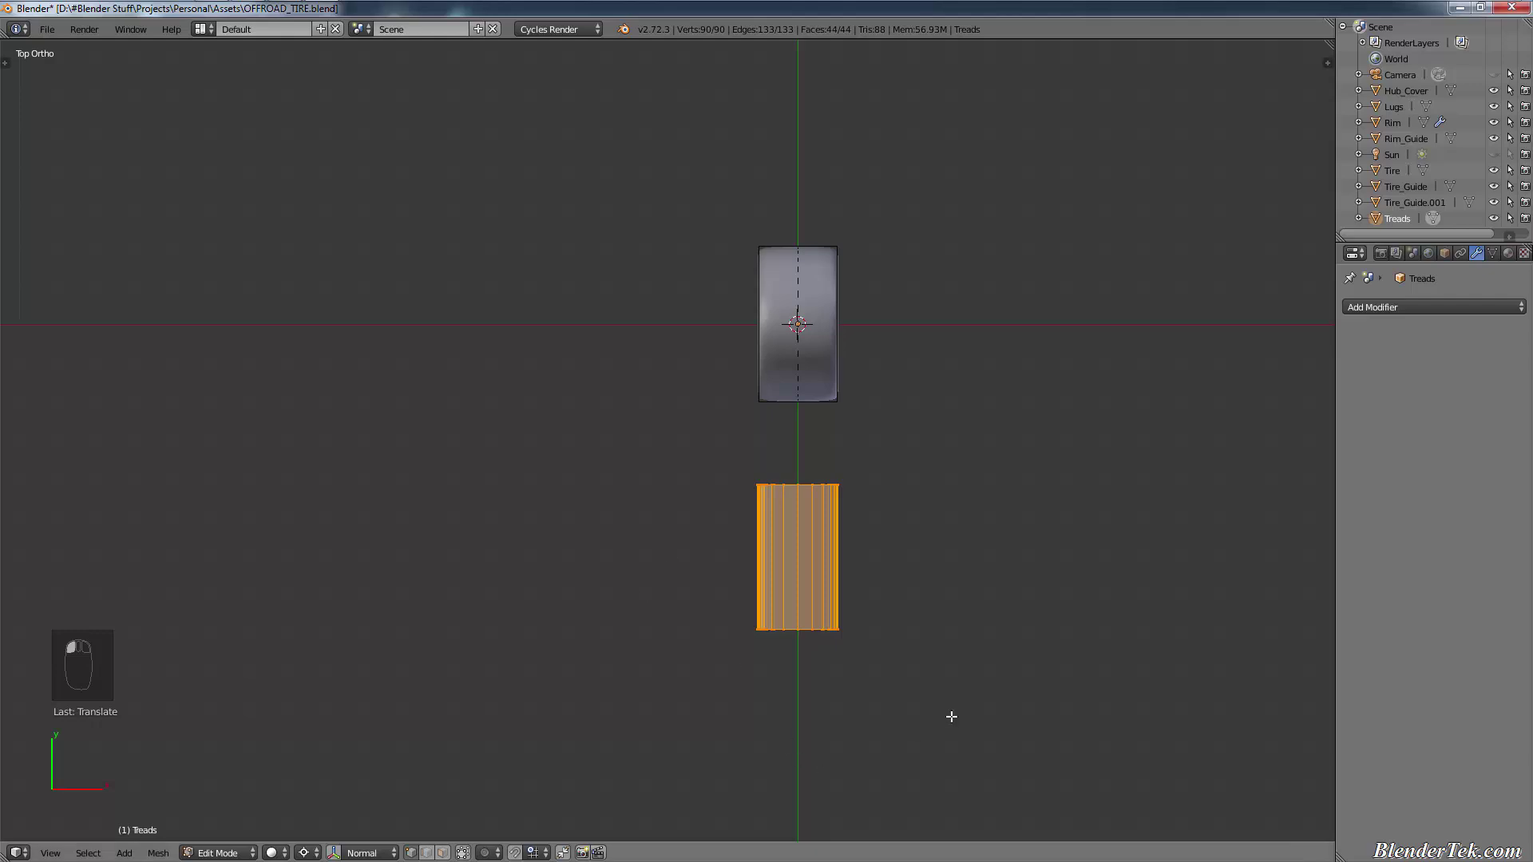
Step: Place the 3D cursor on the tread strip's centre line near its tire-side end, and return to object mode
scroll(950, 713, "up", 5)
middle_click_drag(886, 448, 1002, 545, "shift")
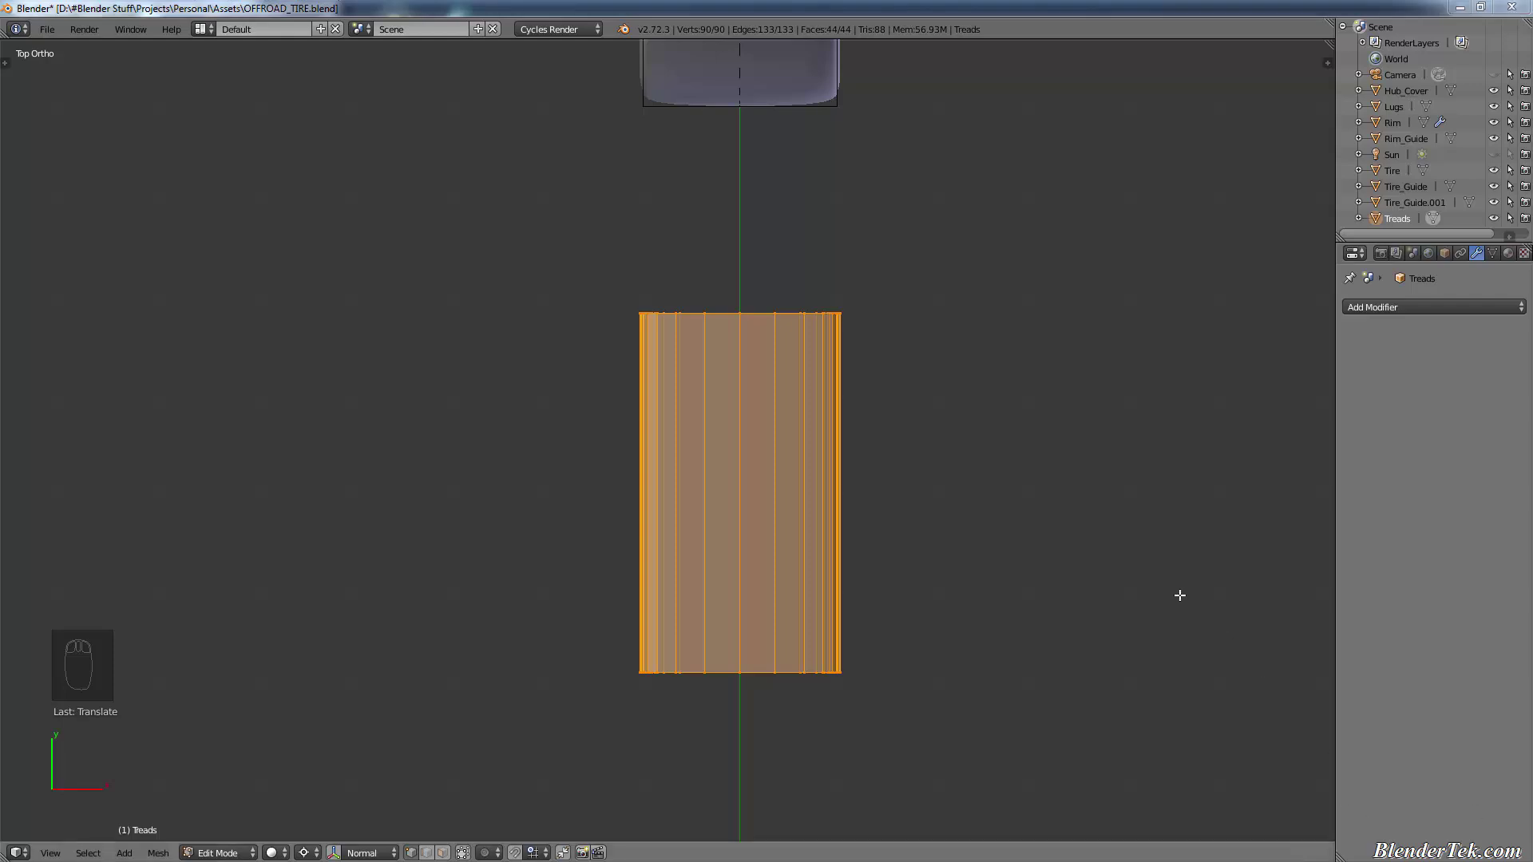
scroll(742, 435, "up", 4)
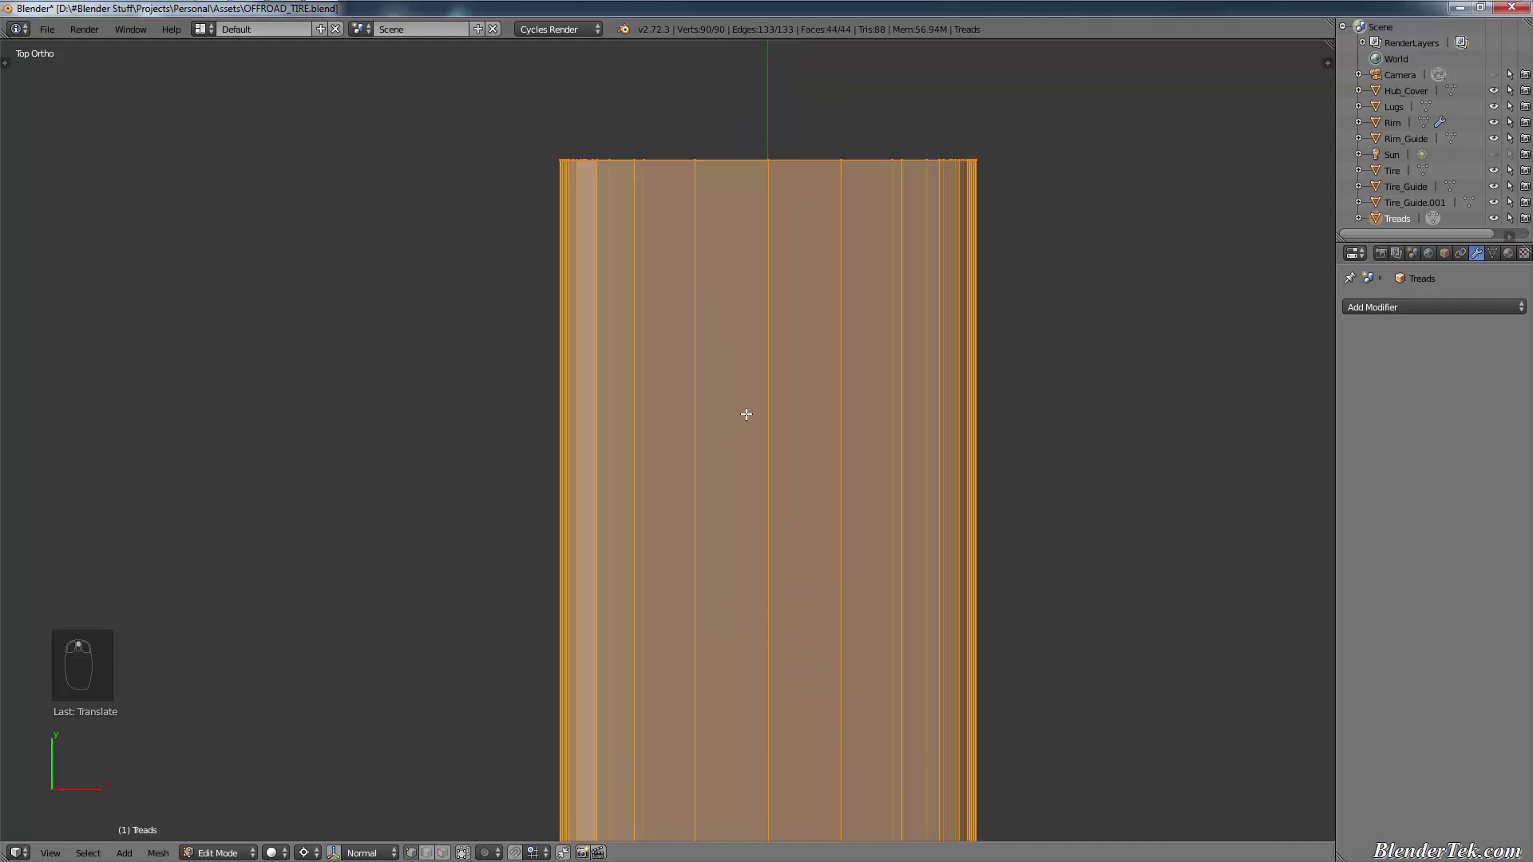
left_click(768, 339)
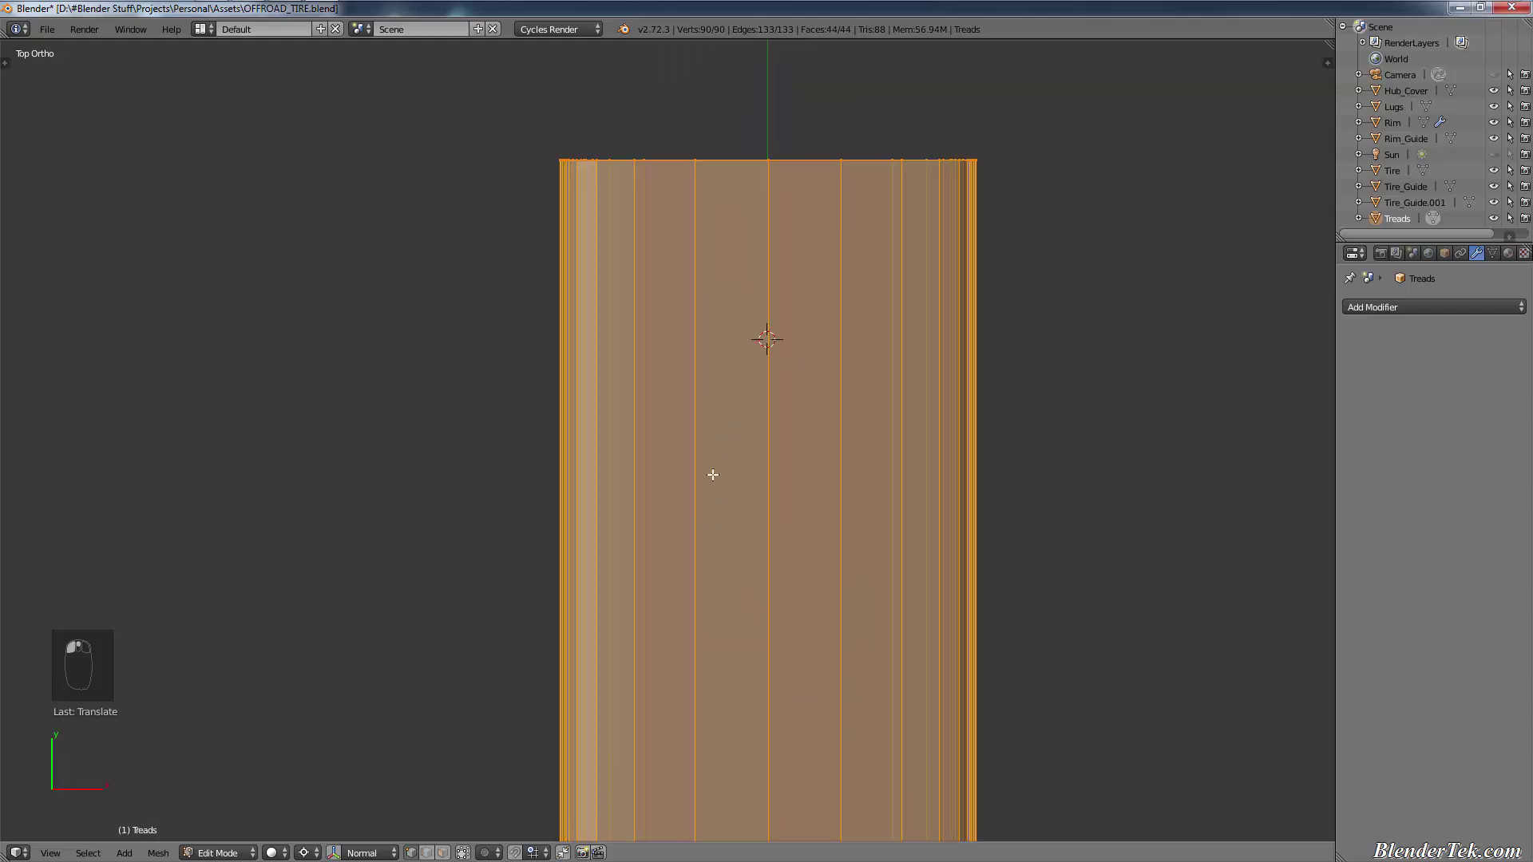
left_click(768, 358)
key("Tab")
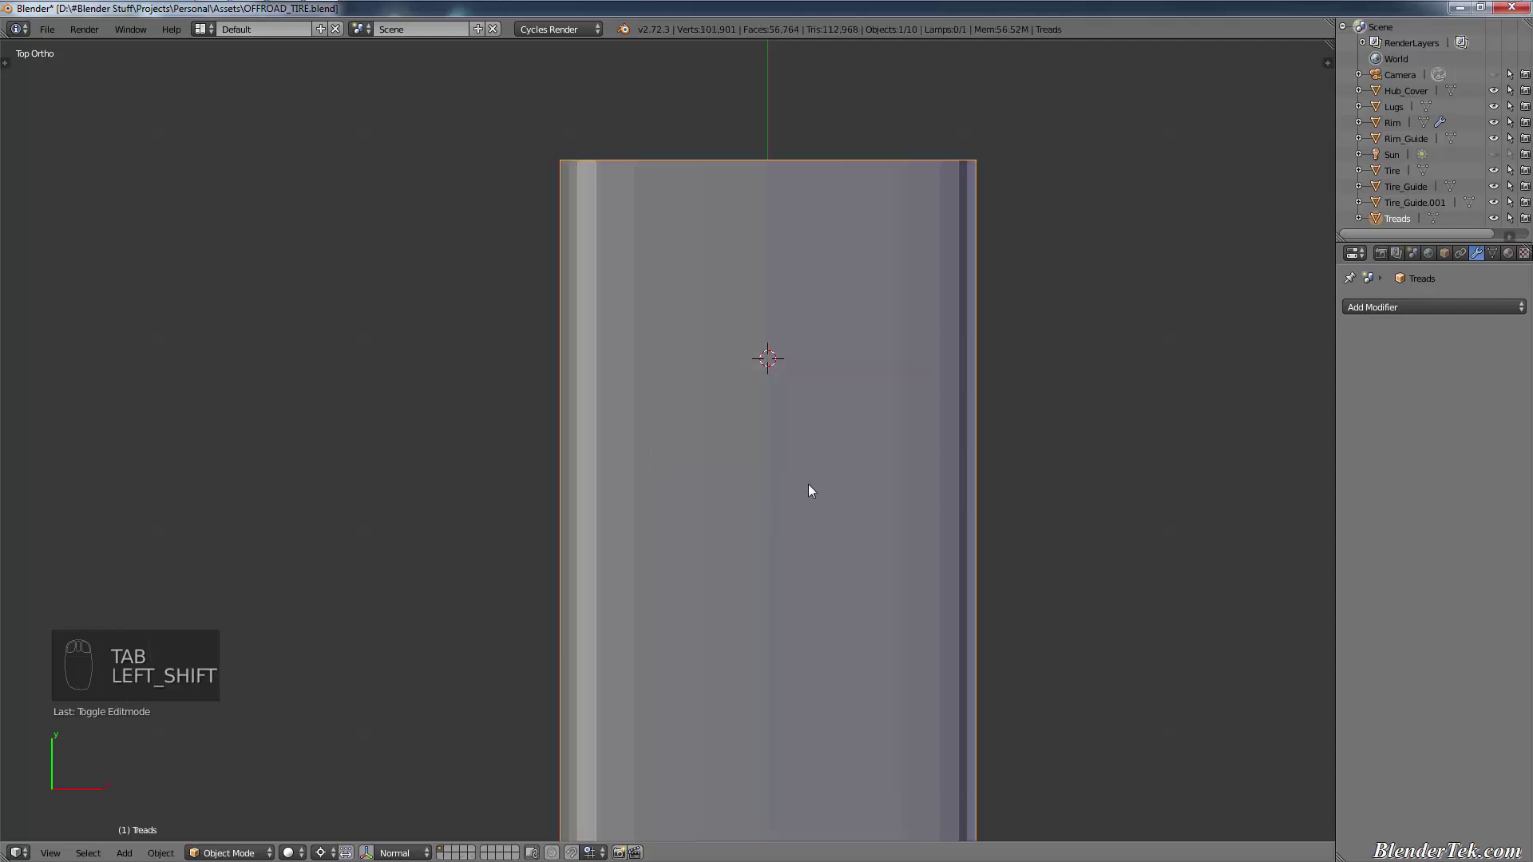
Step: Add a mesh plane at the 3D cursor and display the scene in wireframe
key("shift+a")
mouse_move(814, 487)
left_click(861, 485)
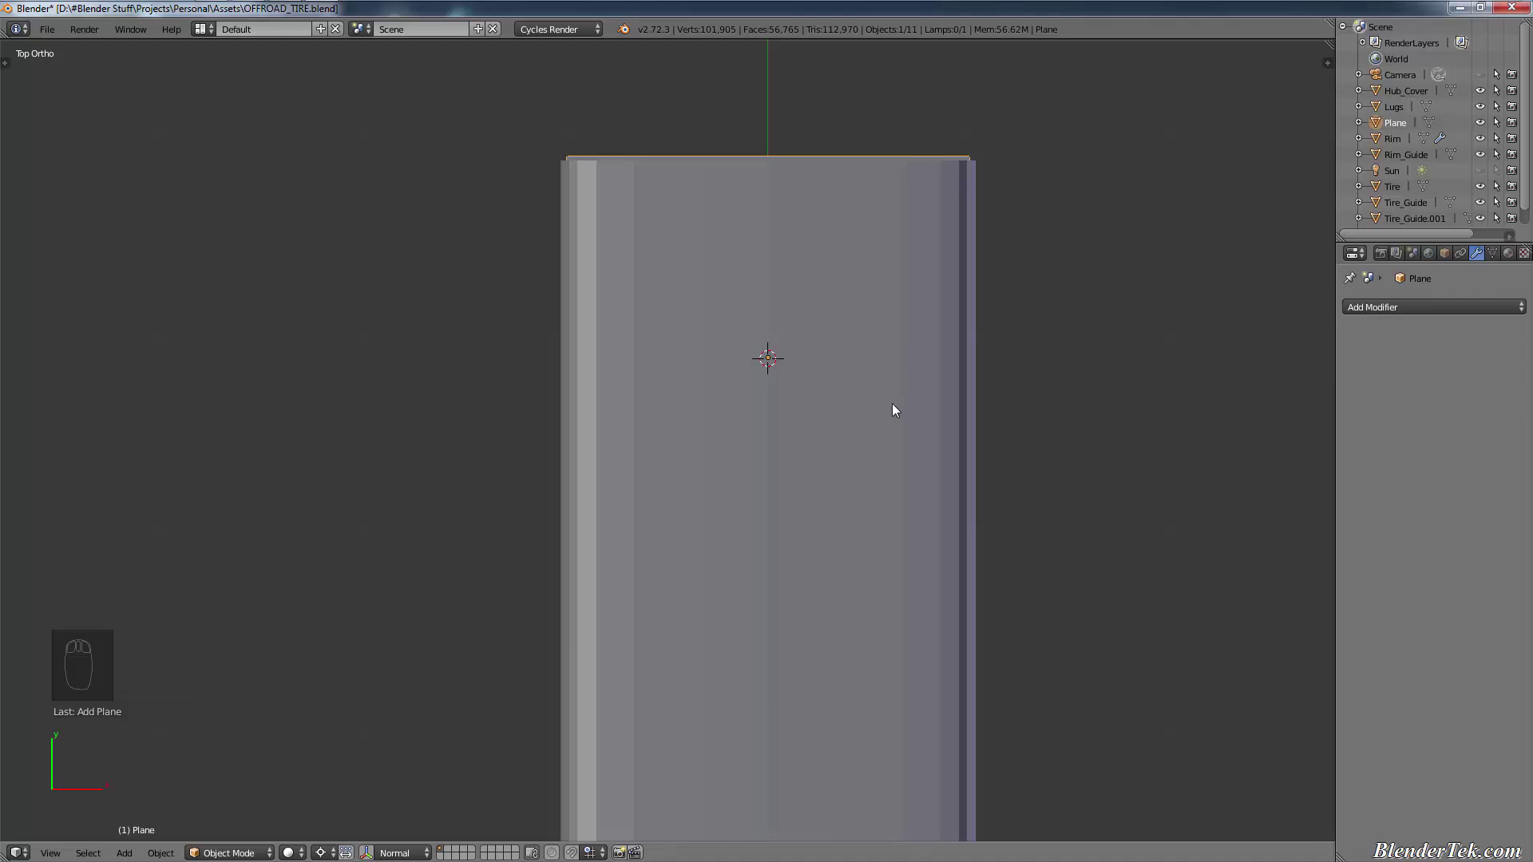
key("Tab")
key("Tab")
key("z")
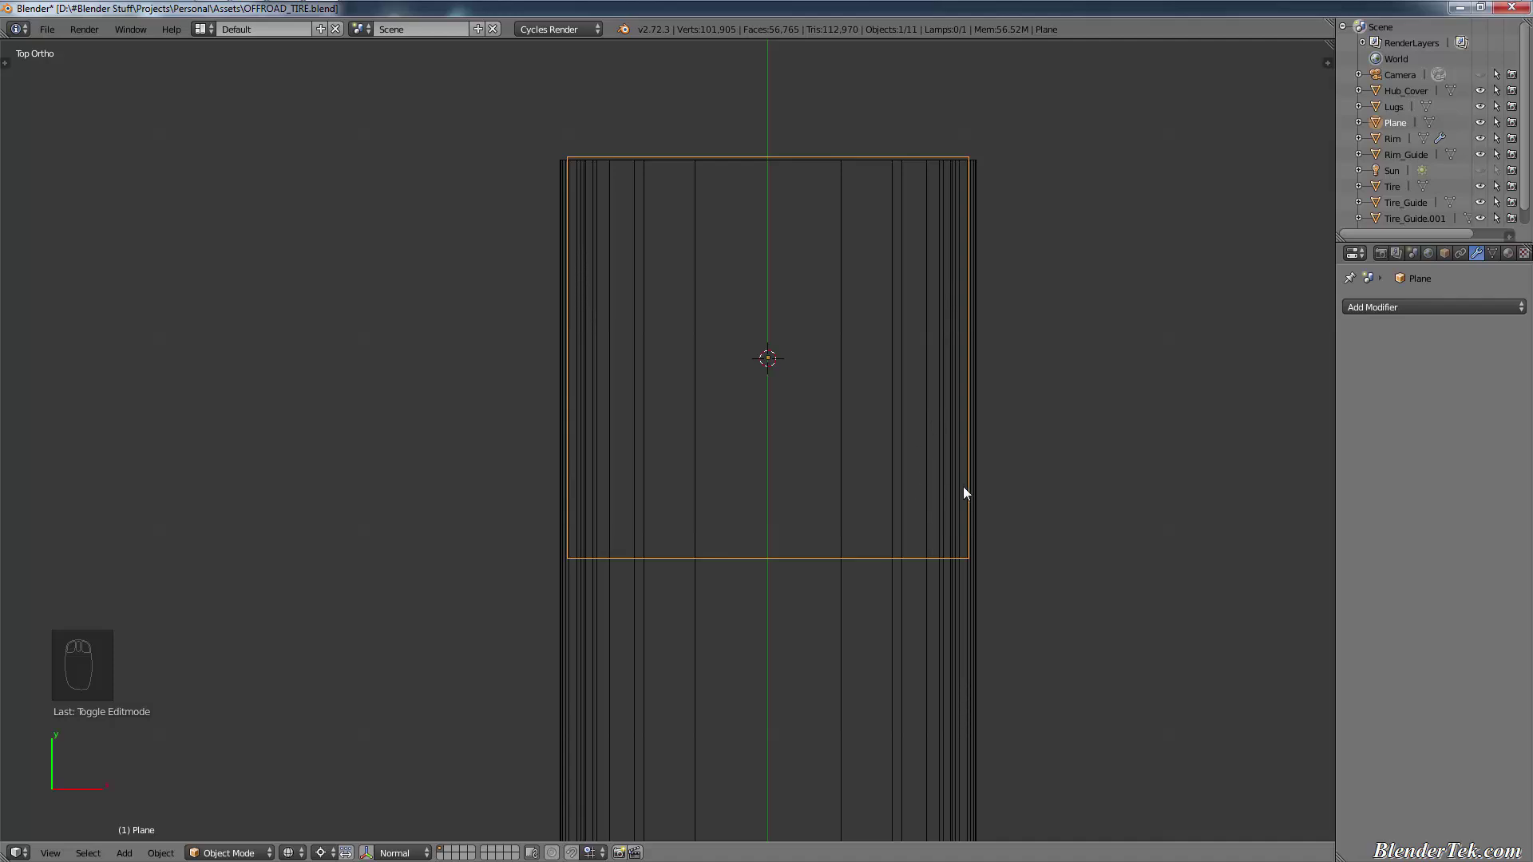
Step: Scale the plane by 0.25 and move it along X until it lines up with the strip's negative-X edge
key("s")
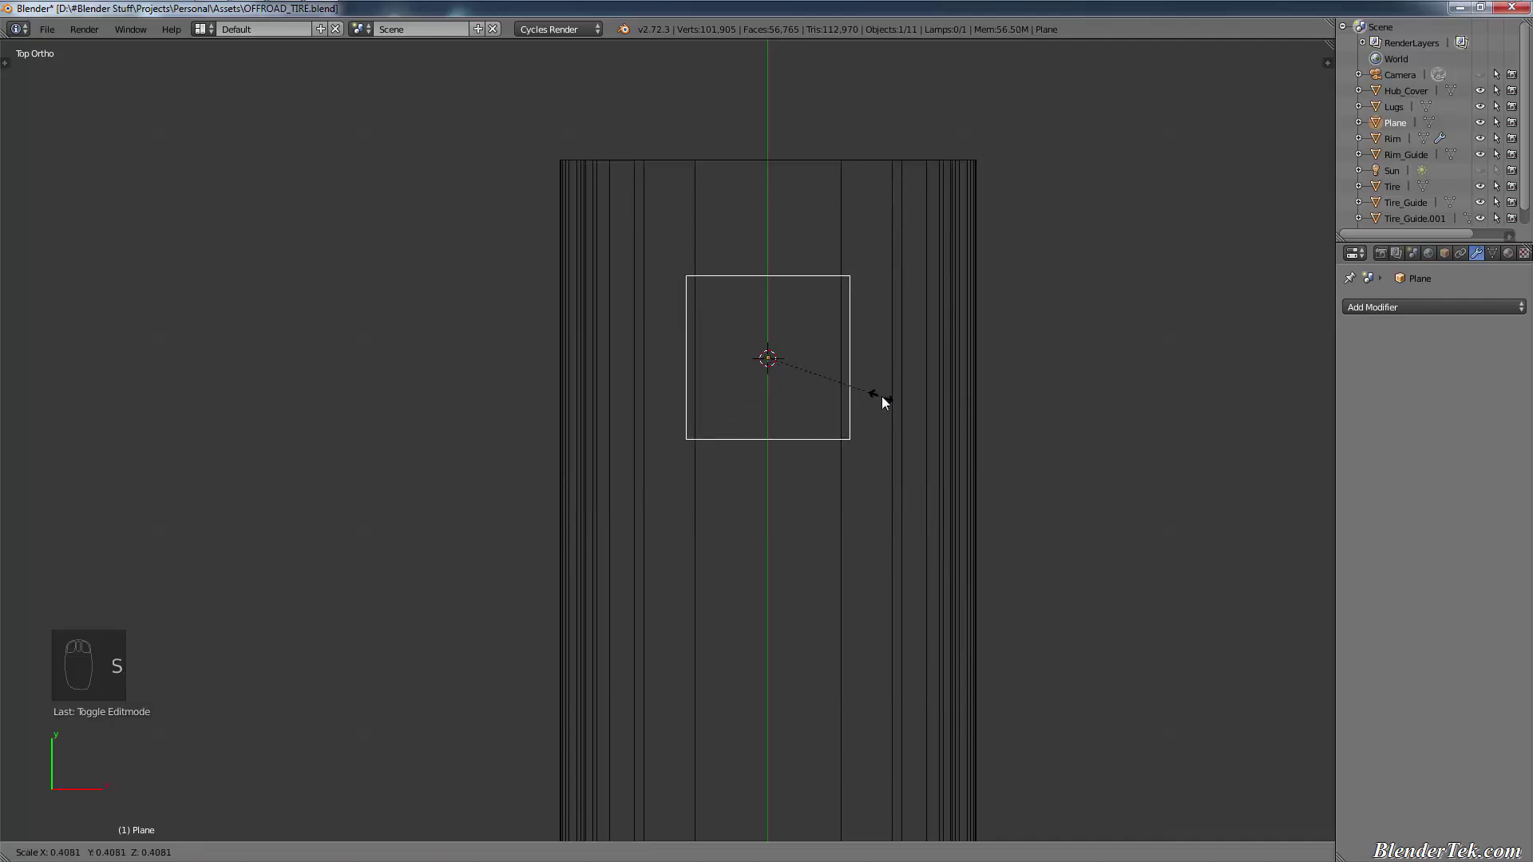
type("0.25")
key("Return")
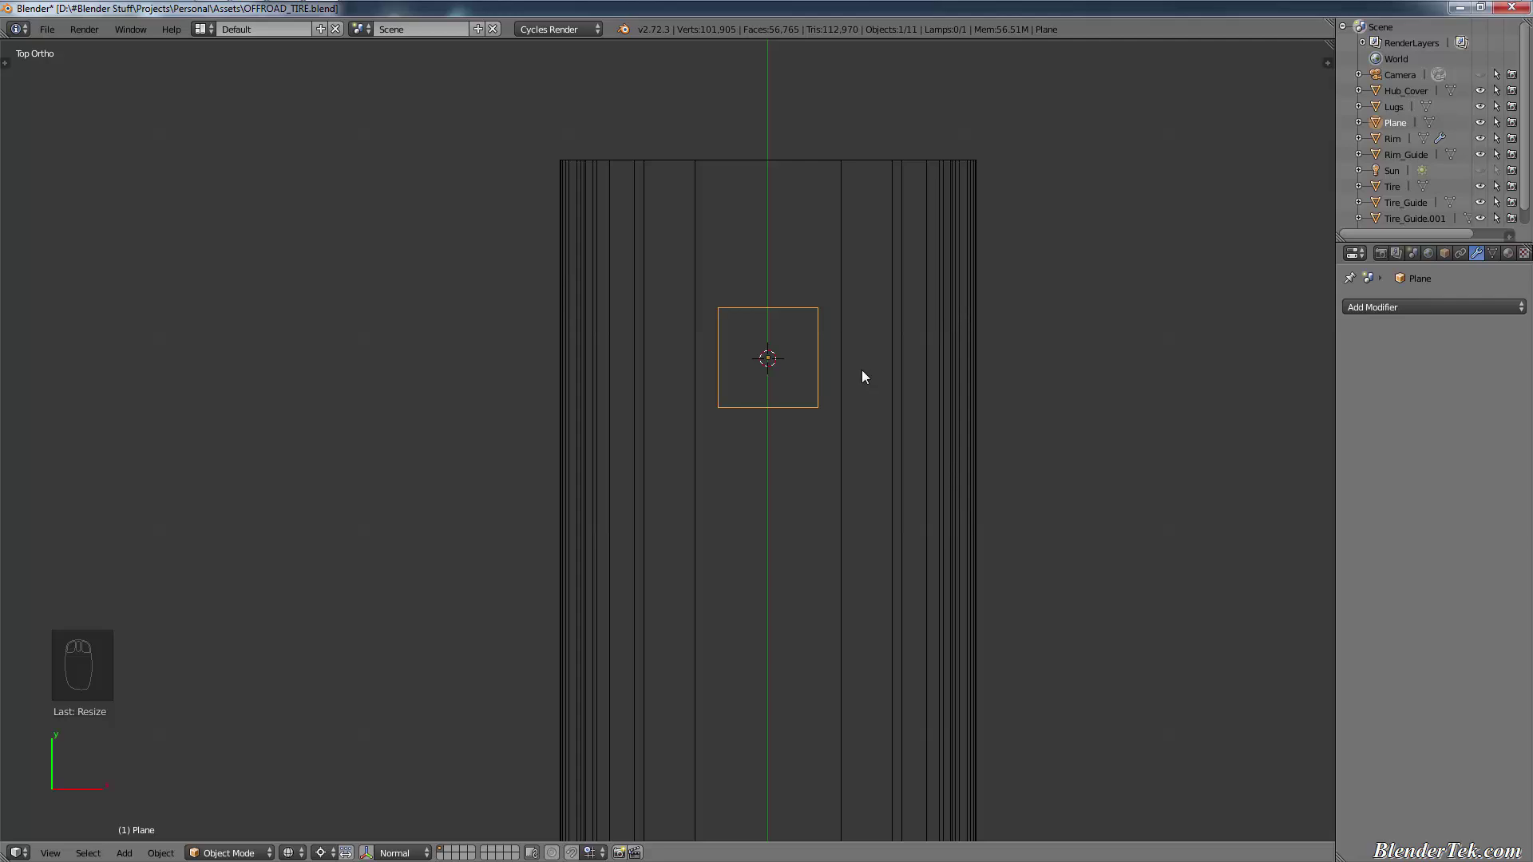
key("g")
key("x")
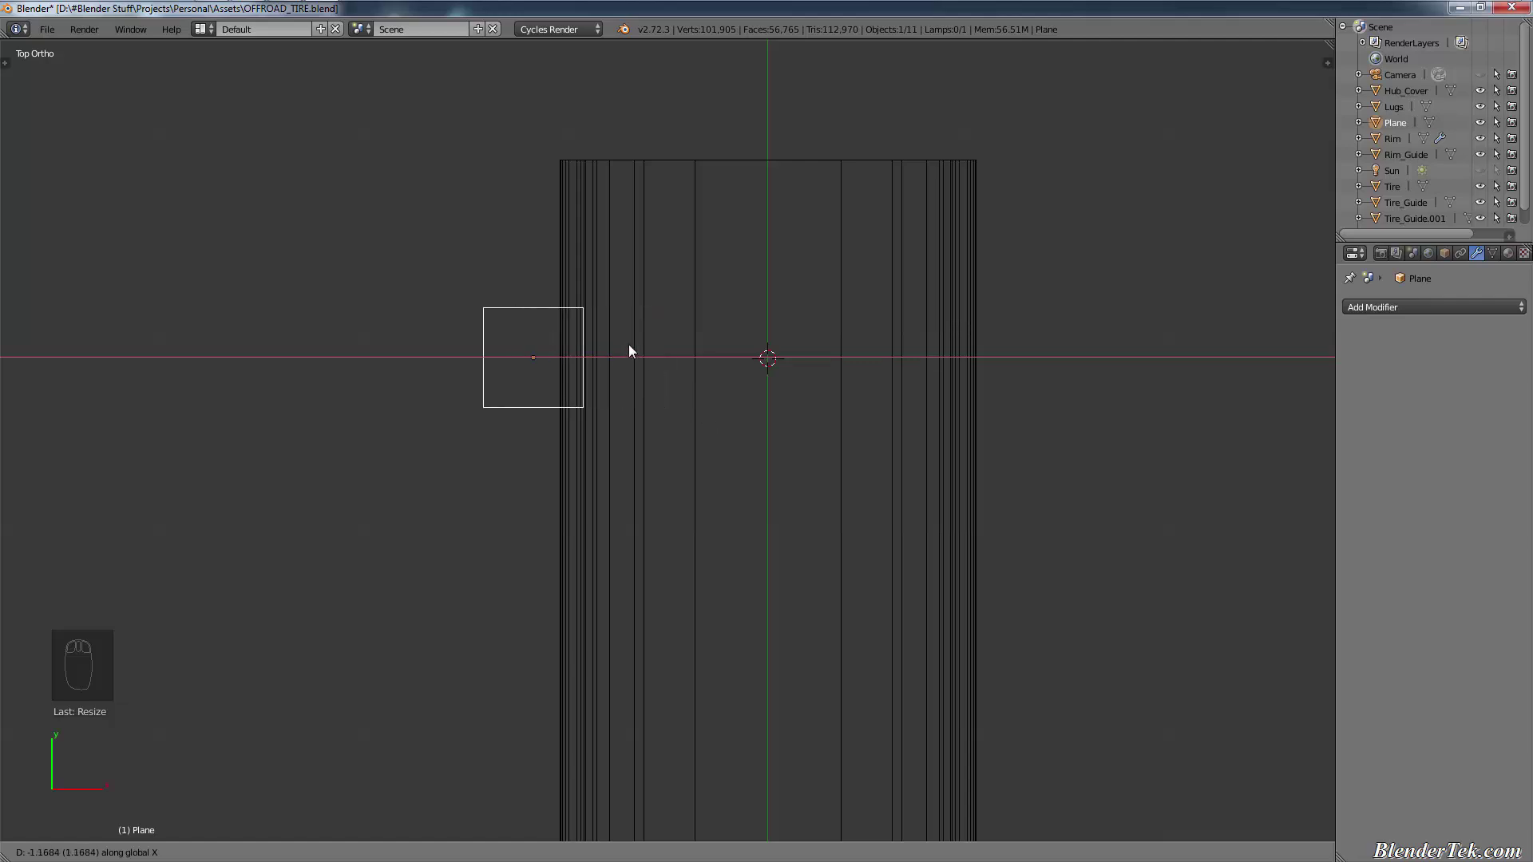
left_click(705, 345)
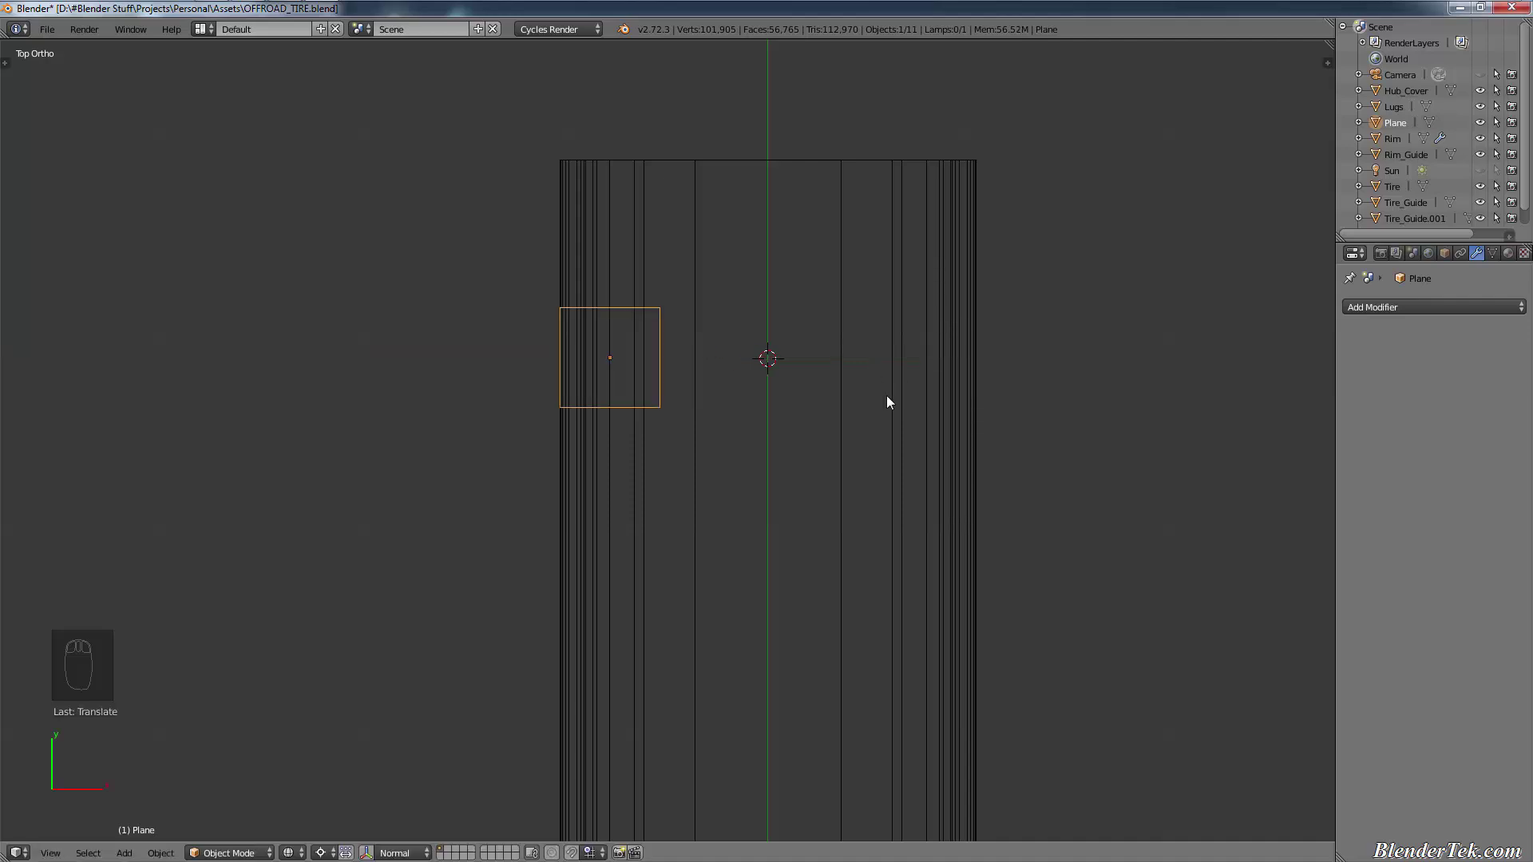
Step: Duplicate the plane in place and offset the copy by 0.5 along X
key("shift+d")
right_click(752, 372)
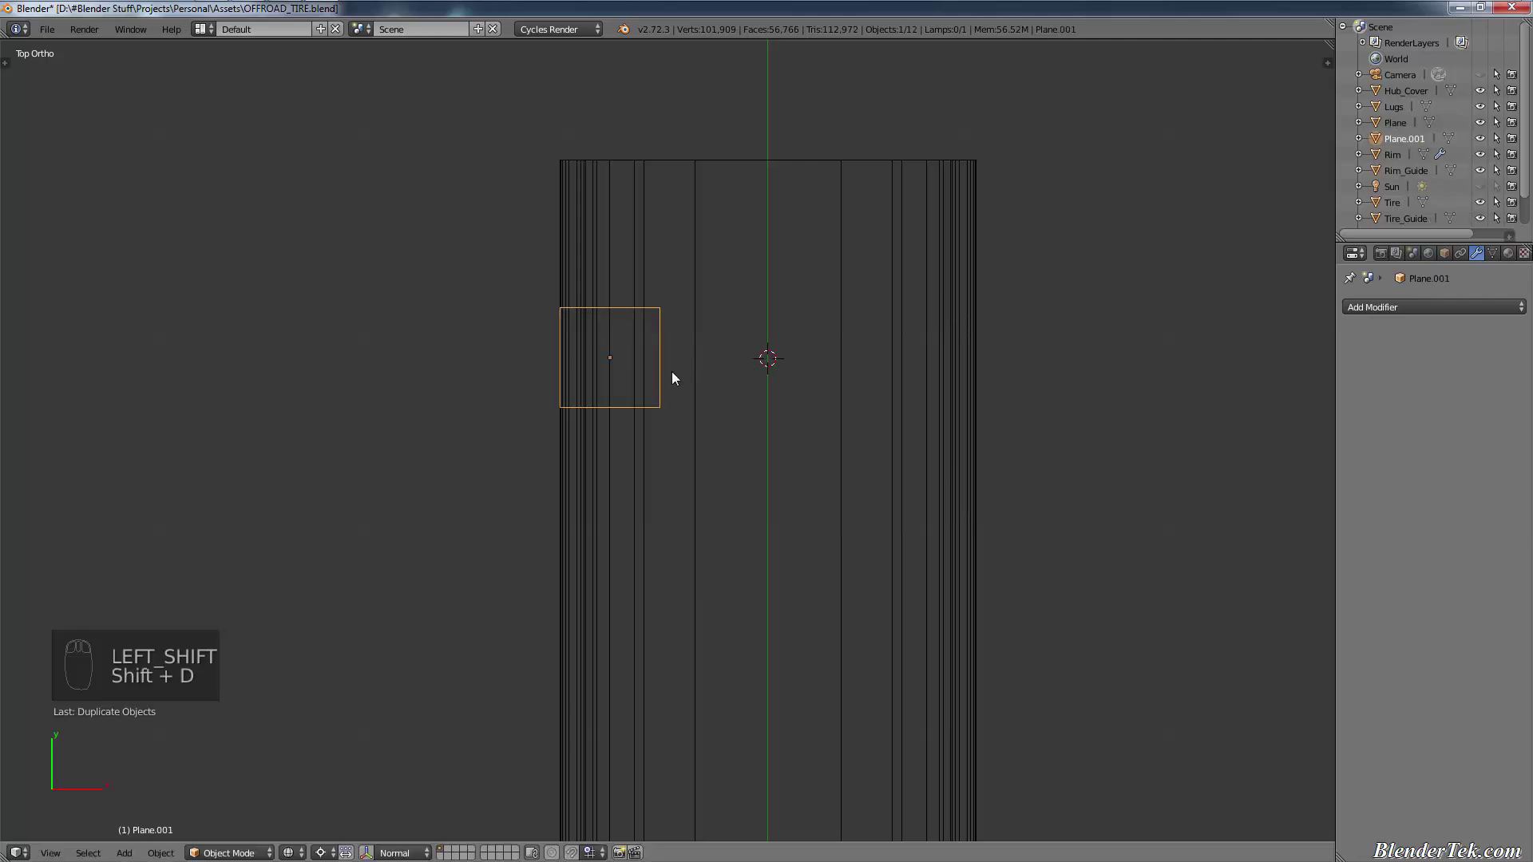
type("g")
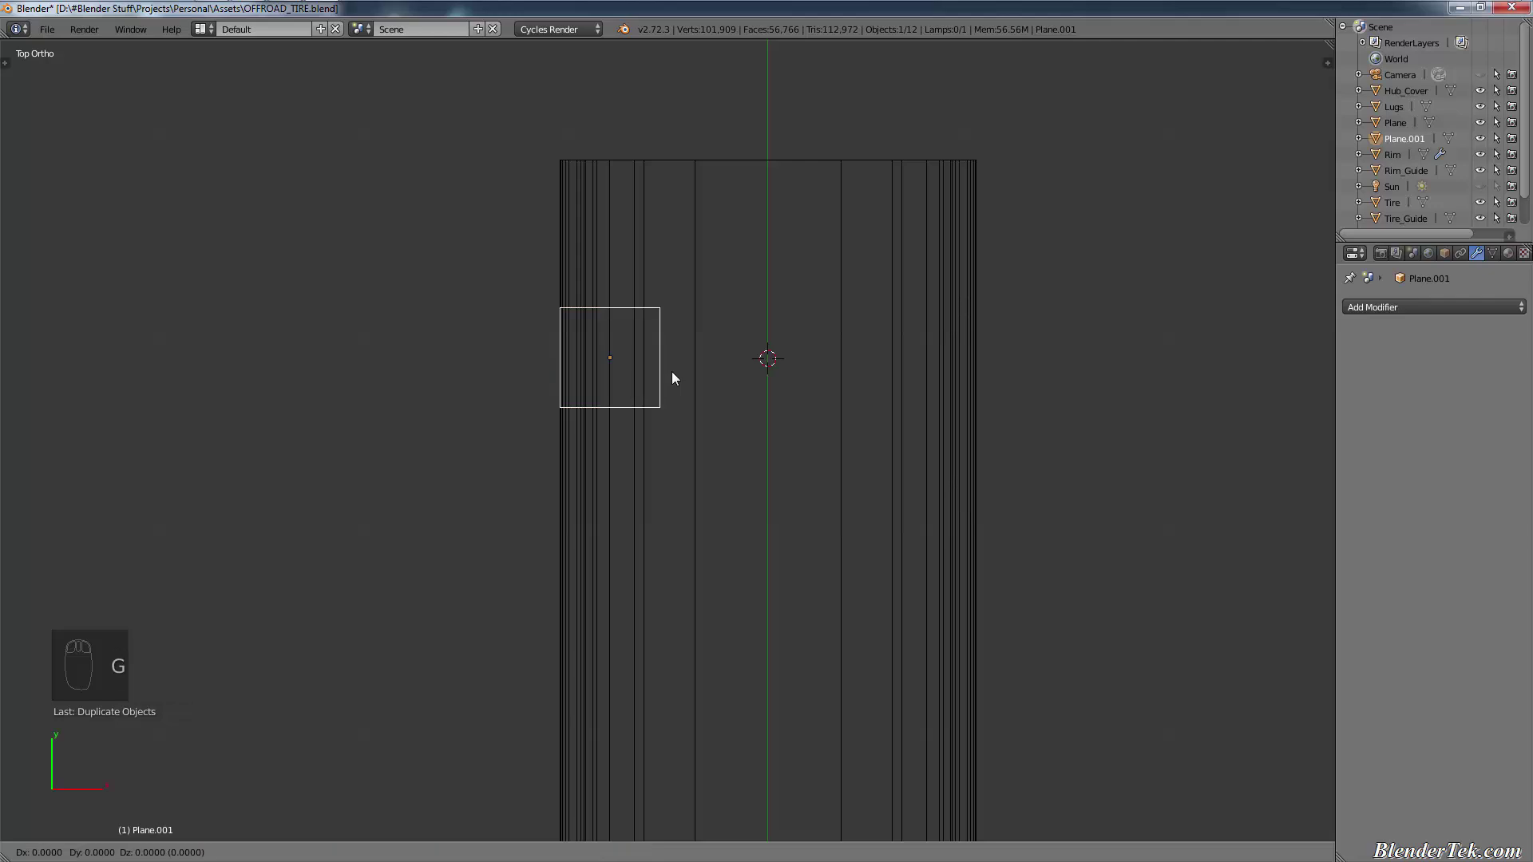
type("x")
type("-0.5")
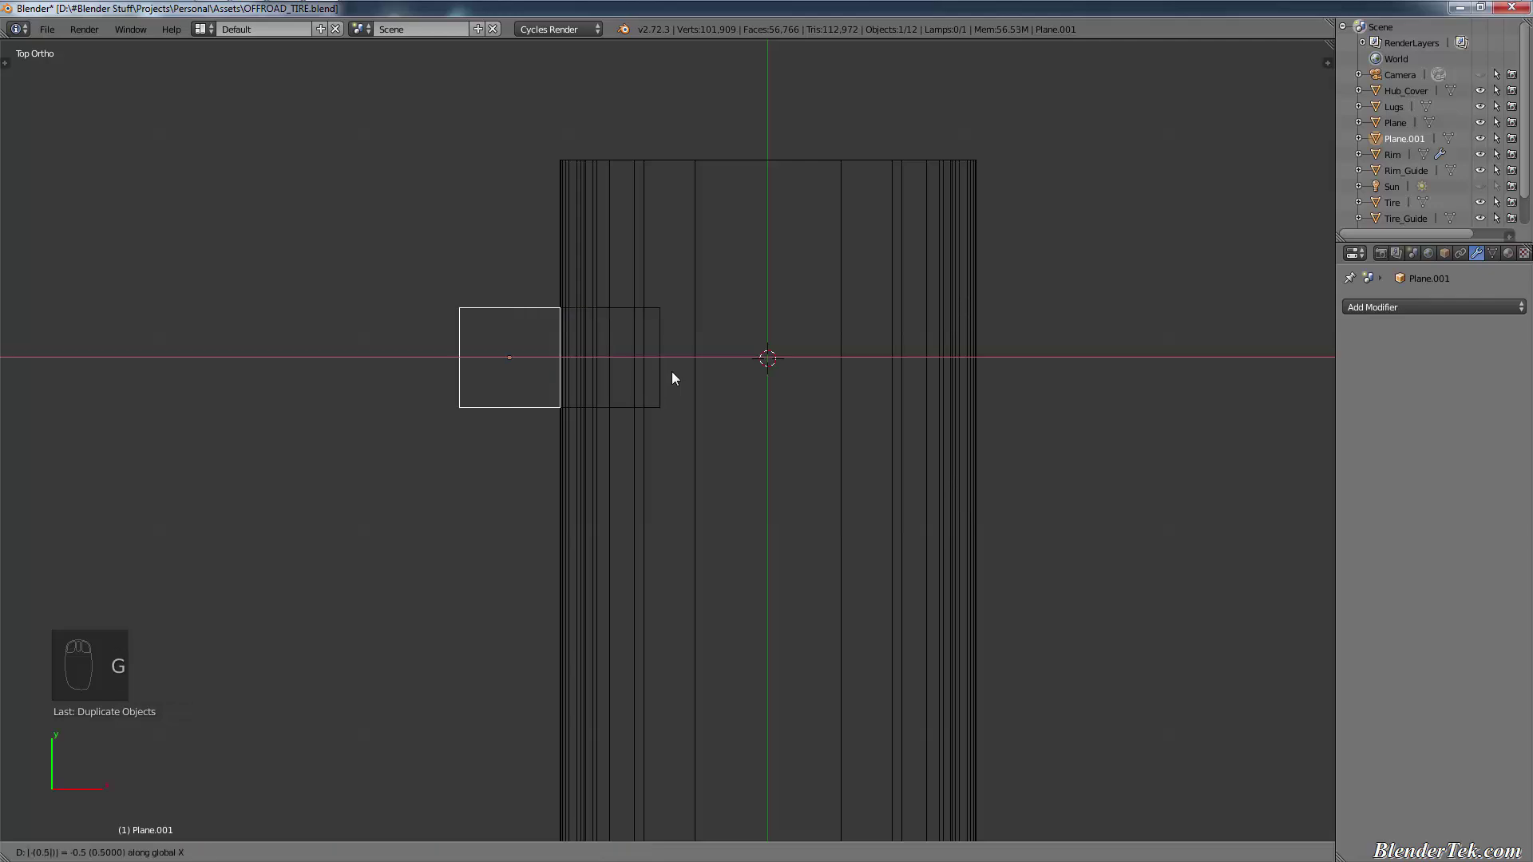
key("BackSpace")
key("BackSpace")
key("BackSpace")
key("BackSpace")
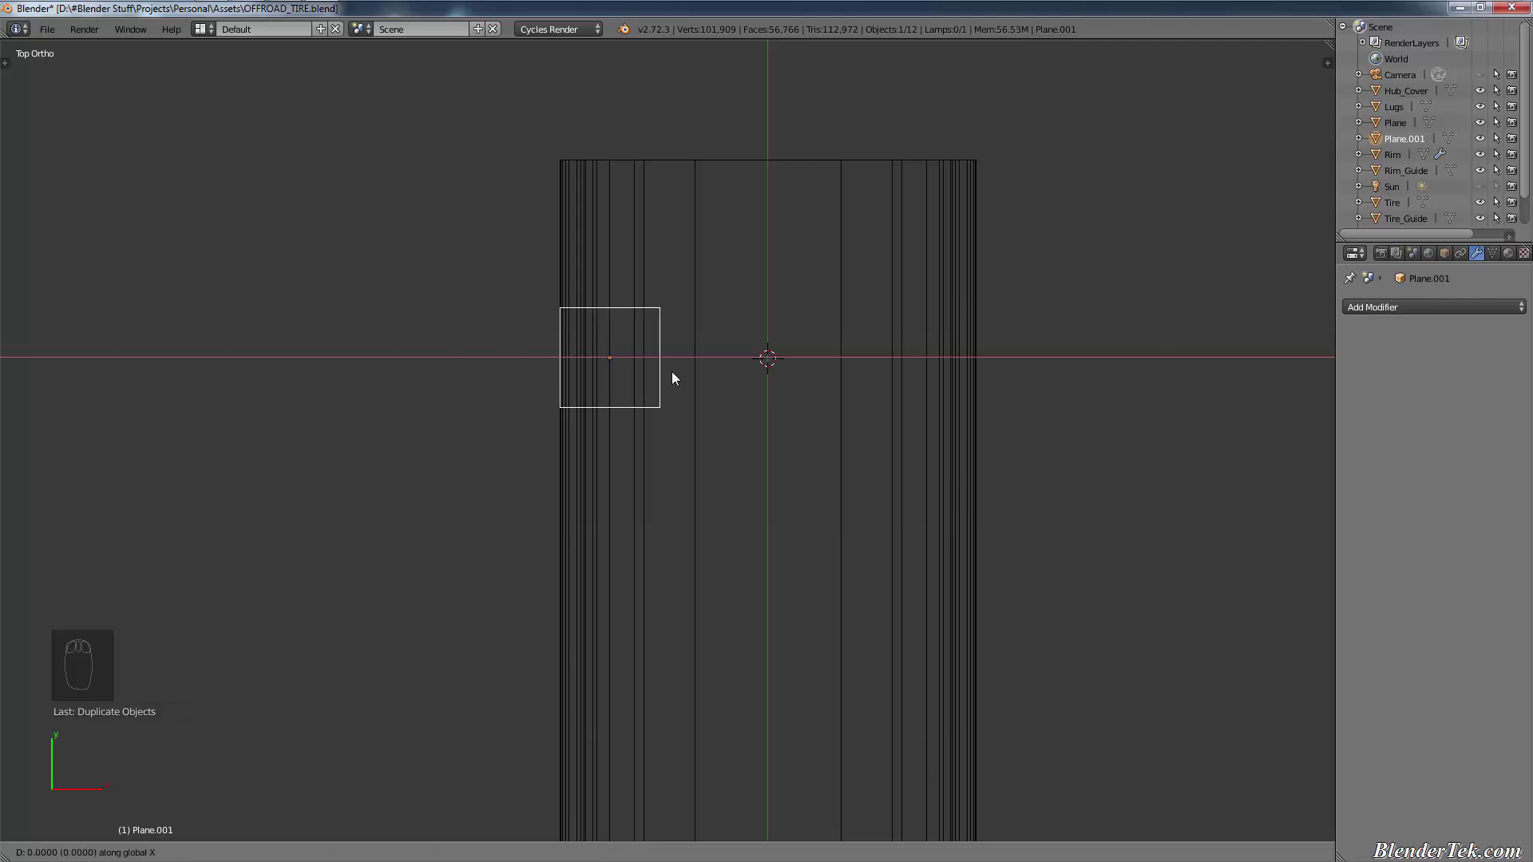
type("0.5")
key("Return")
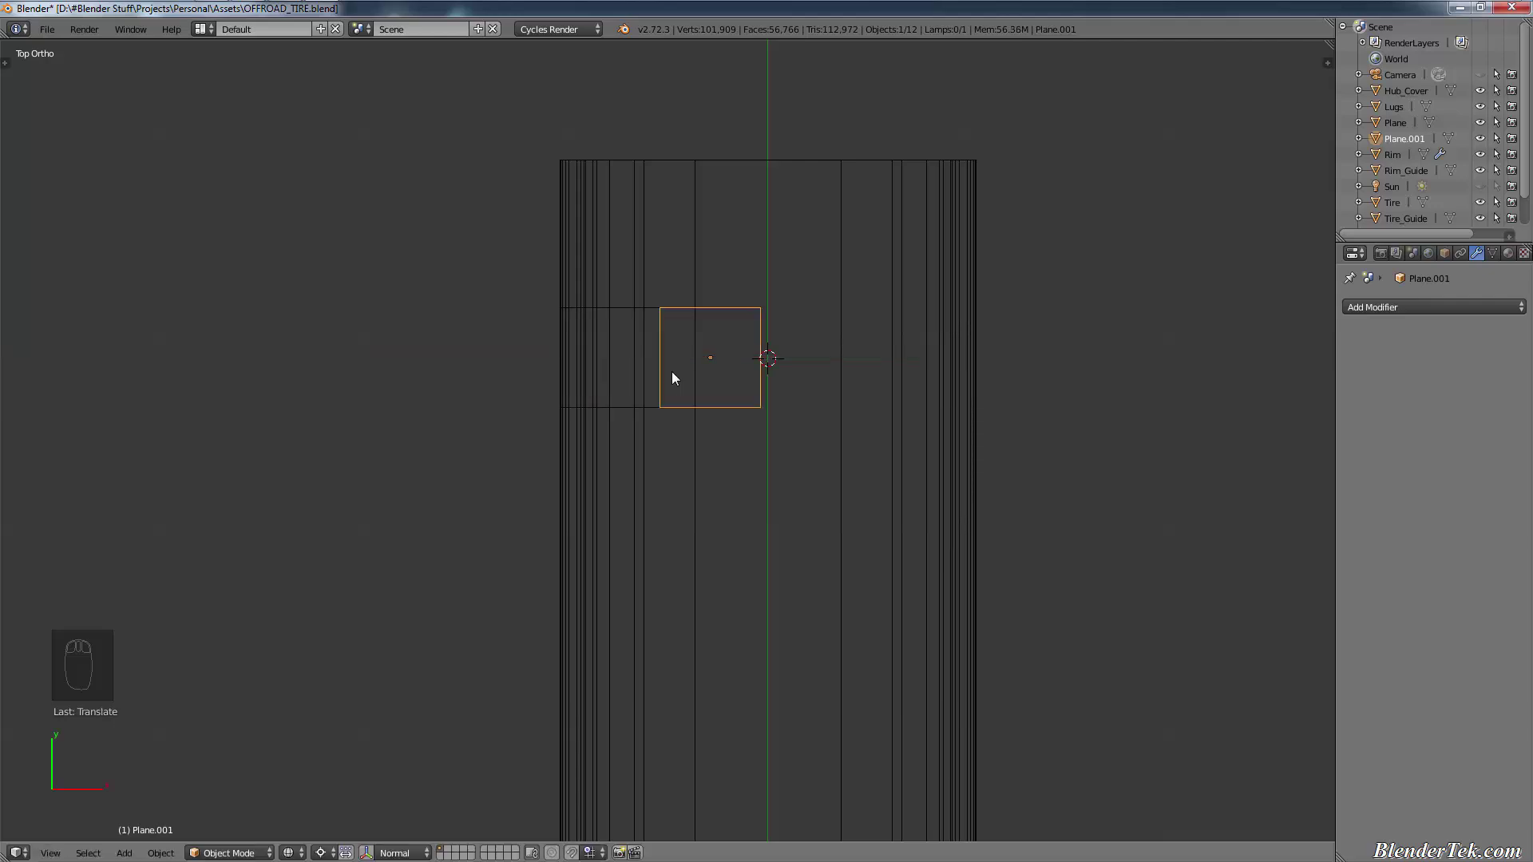
Step: Shift the copied plane slightly along positive X, leaving small gaps to the first plane and to the centre line
scroll(627, 384, "up", 5)
scroll(794, 480, "down", 4)
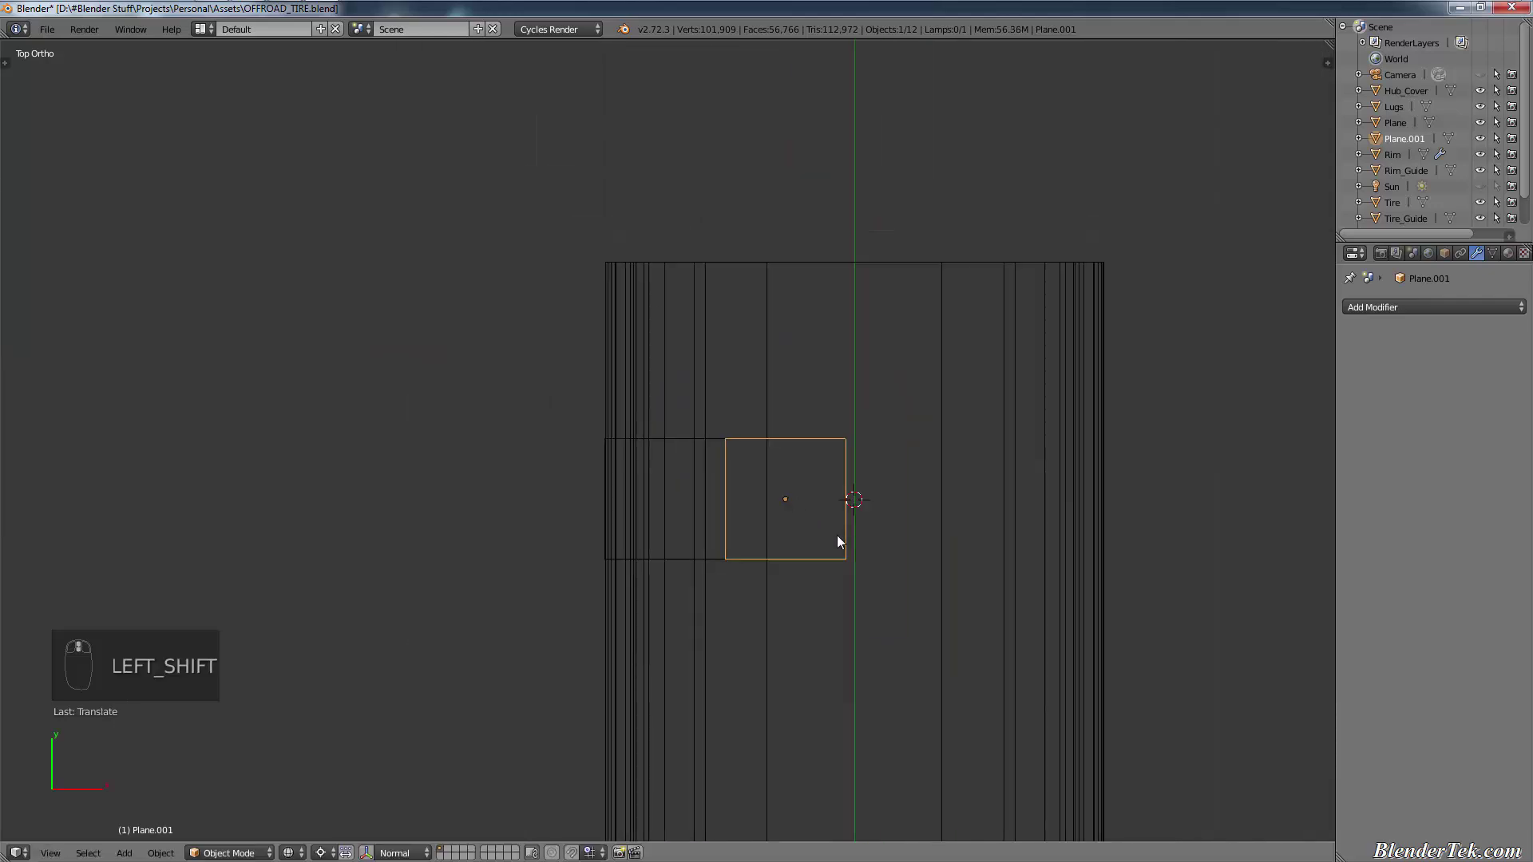
middle_click_drag(838, 538, 710, 443, "shift")
scroll(757, 458, "up", 2)
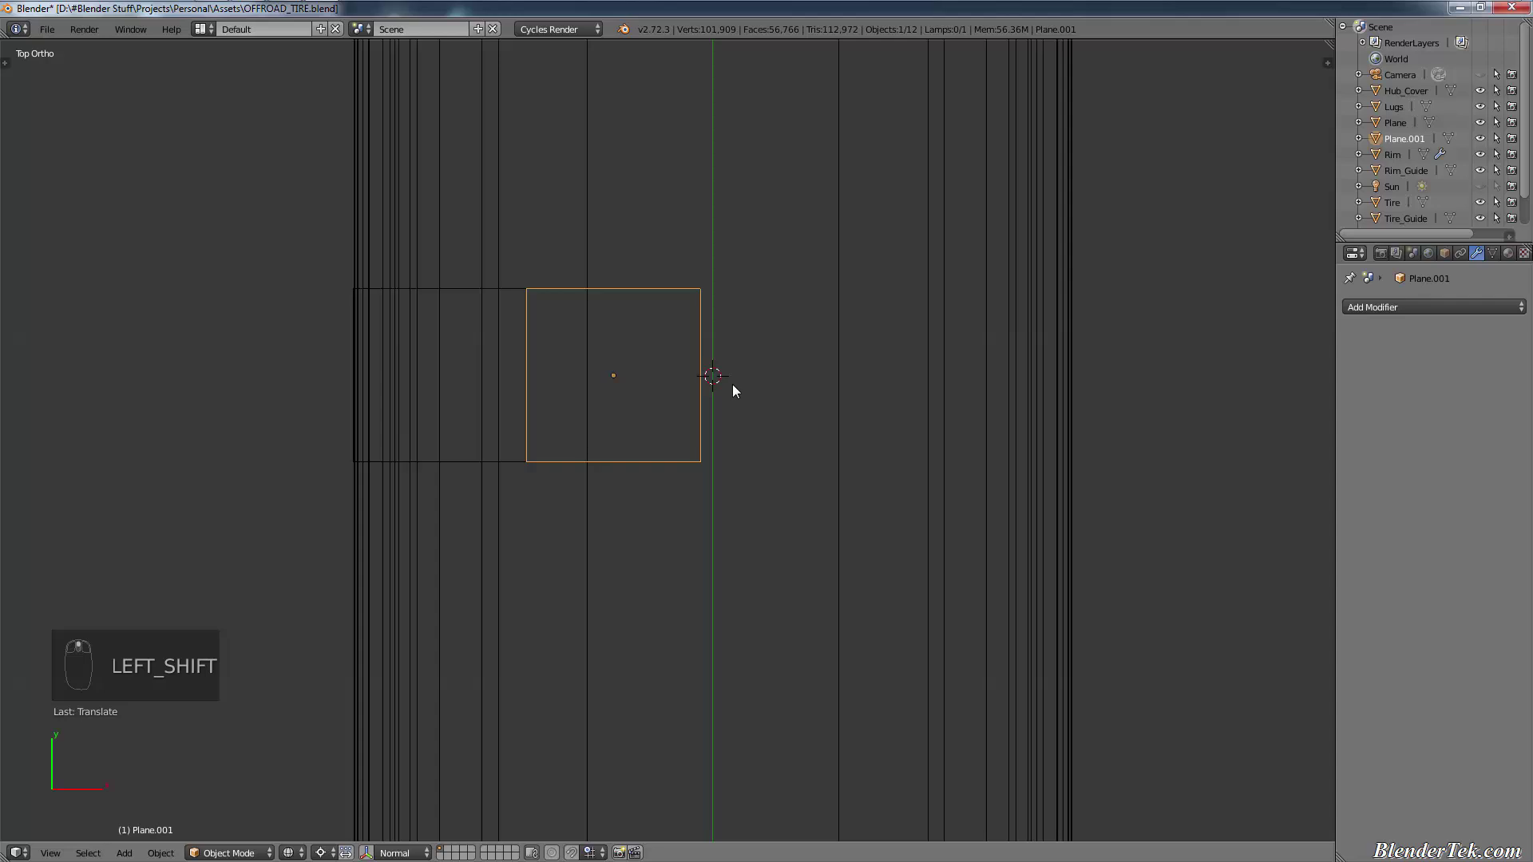
key("g")
key("x")
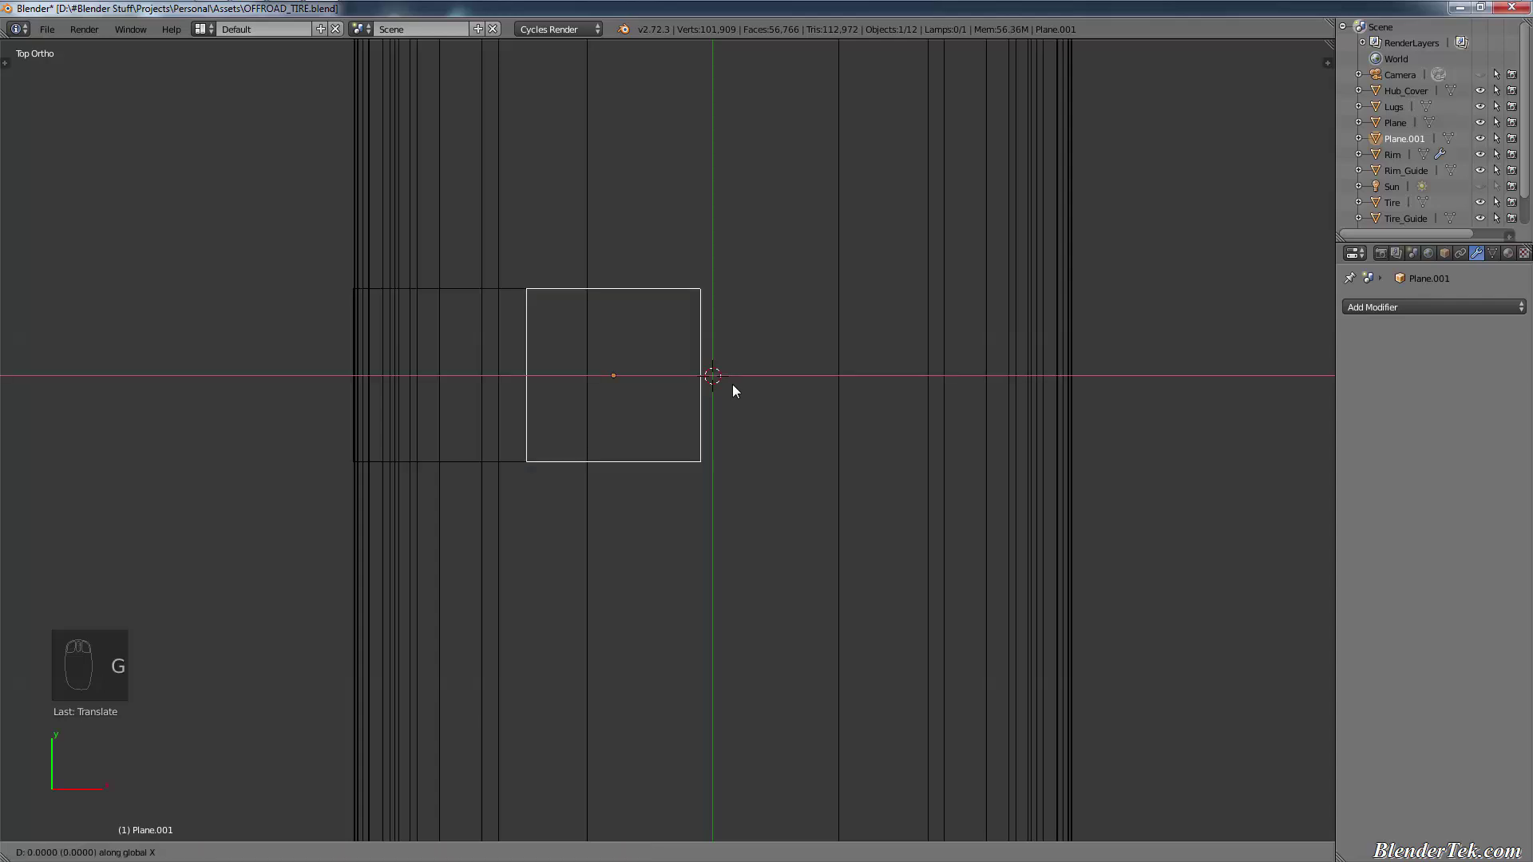
left_click(740, 385)
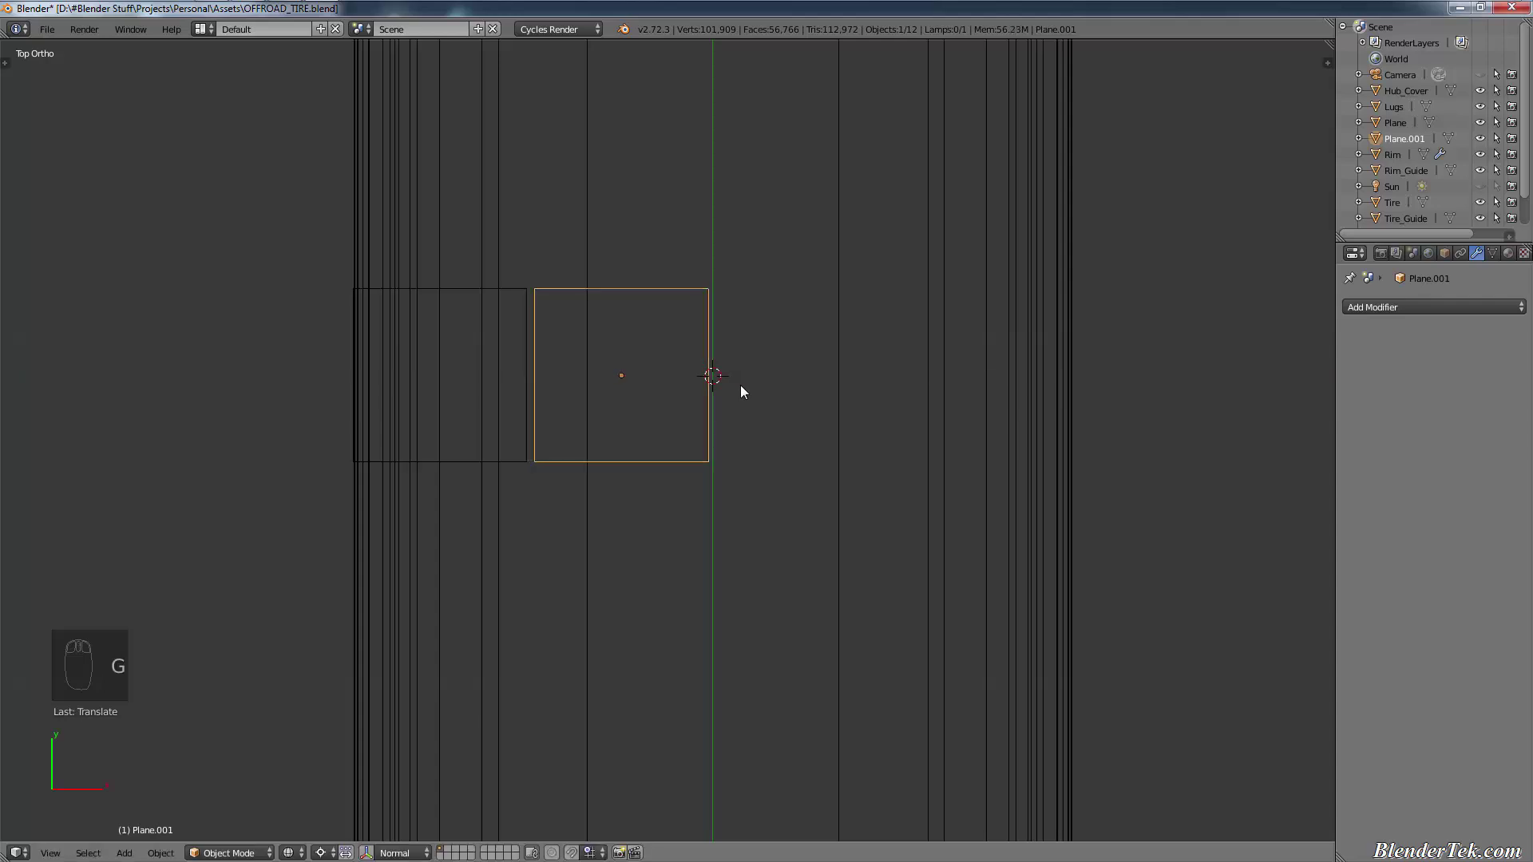
Step: Duplicate both planes together and move the copies about 1.044 along X onto the other half of the strip
right_click(575, 404, "shift")
right_click(524, 399)
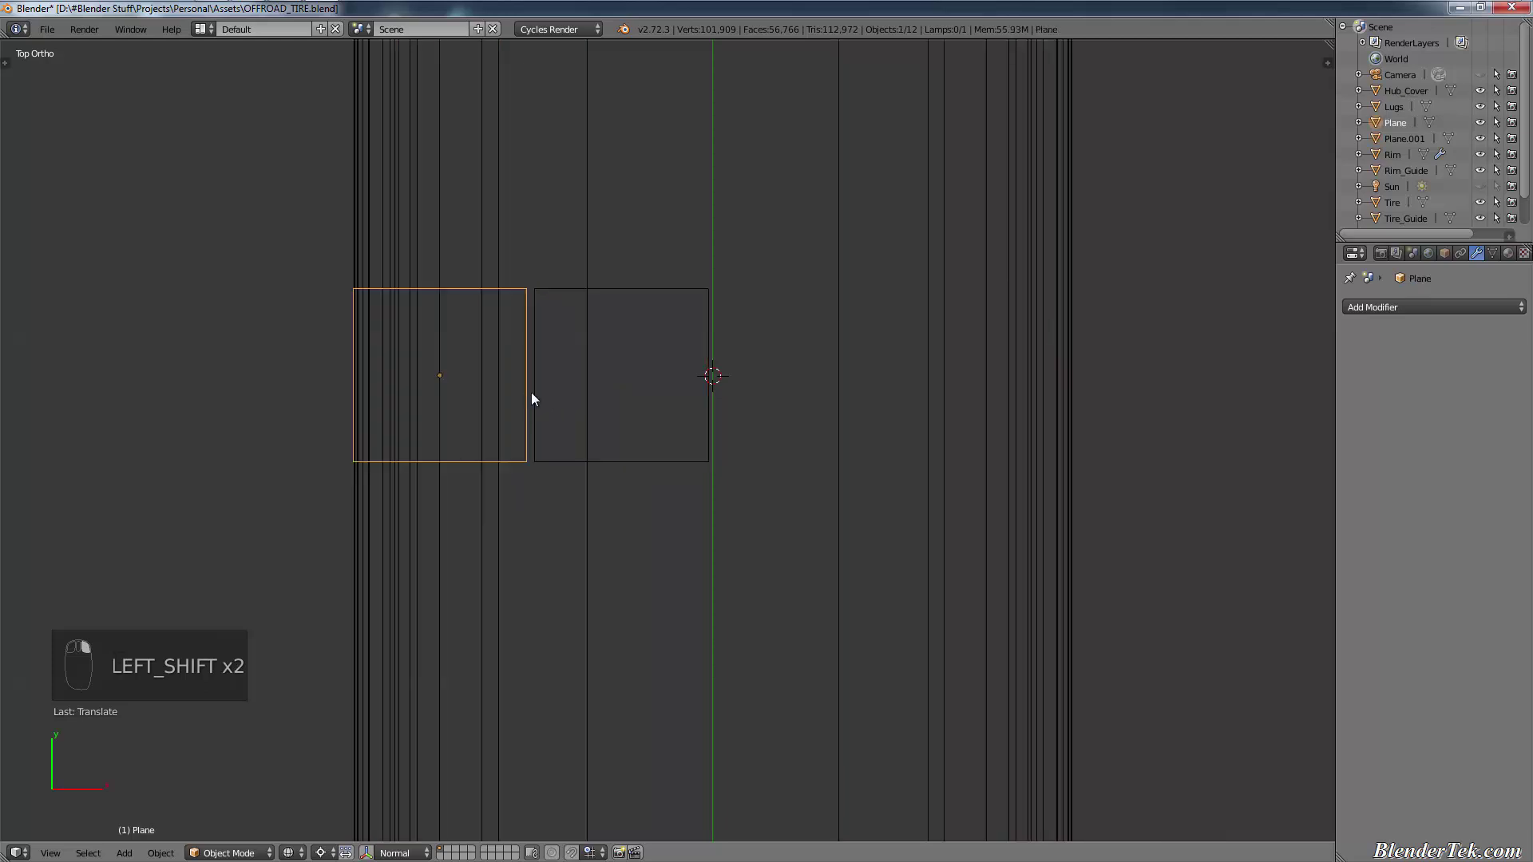
right_click(530, 391, "shift")
key("shift+d")
right_click(687, 448)
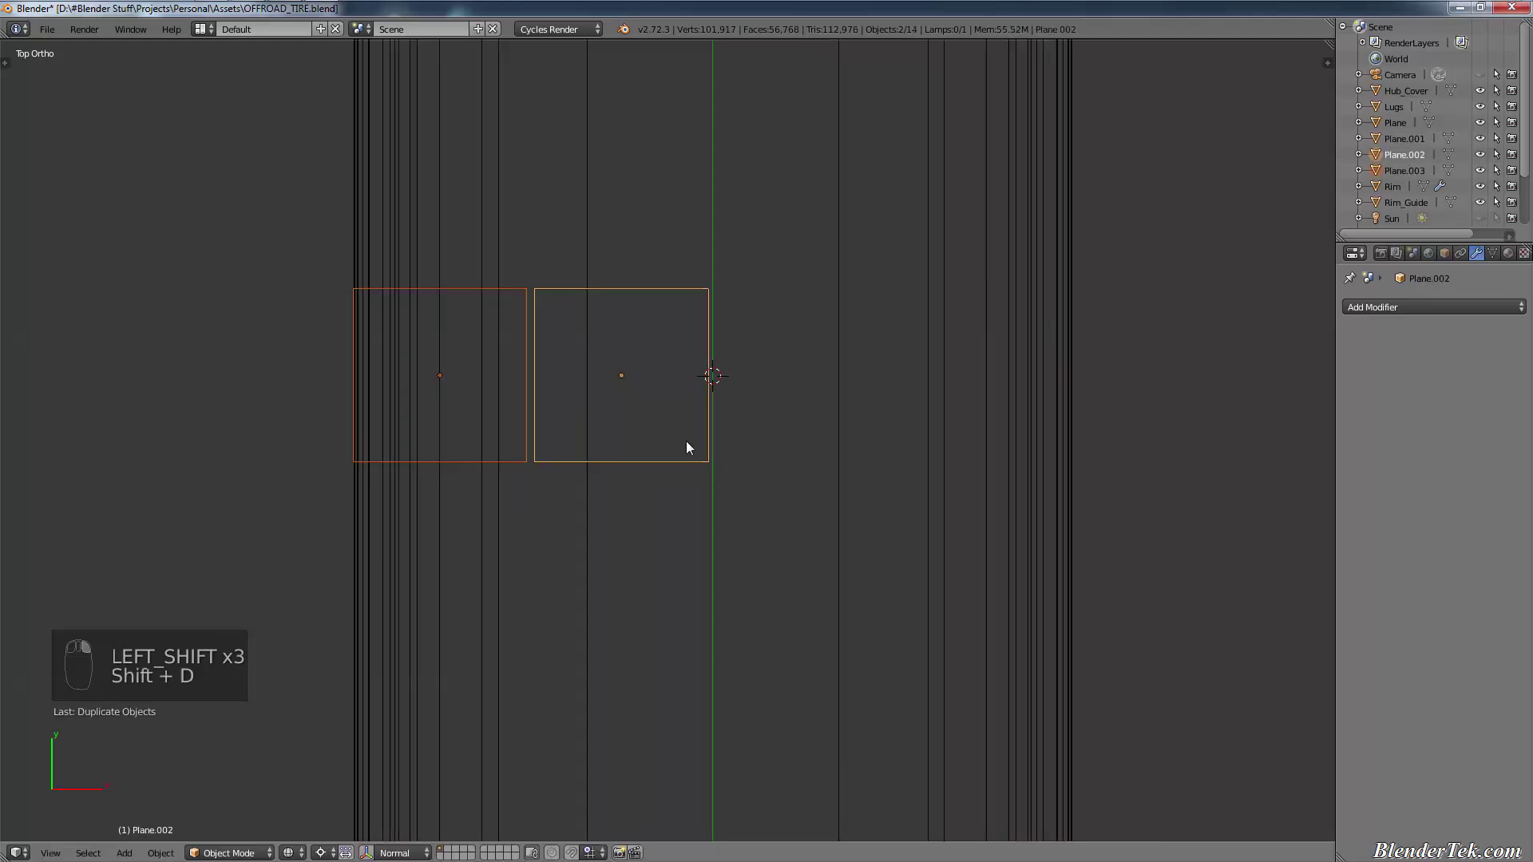
key("g")
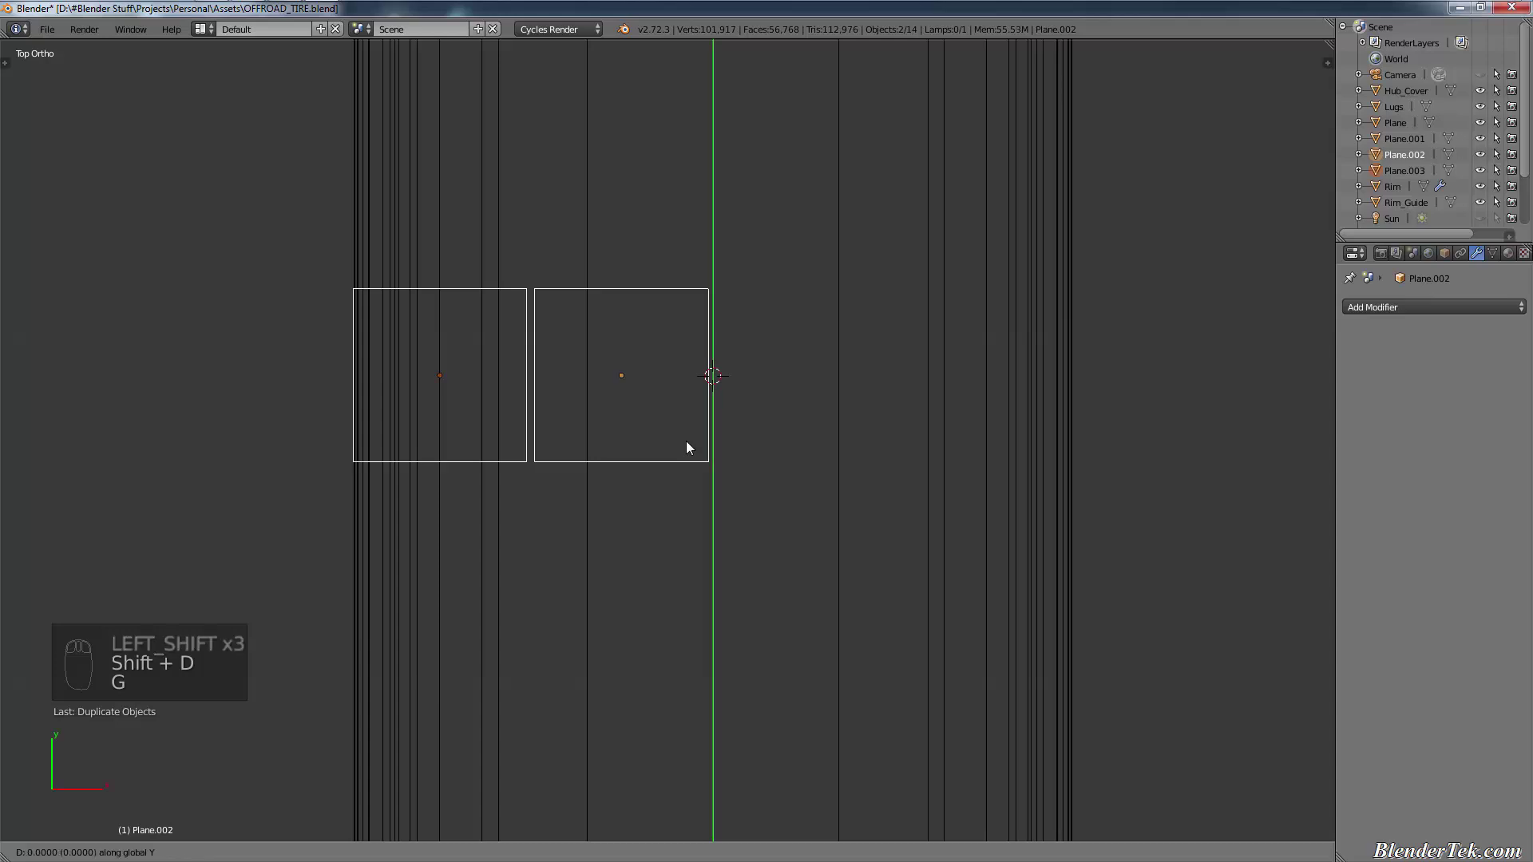
key("x")
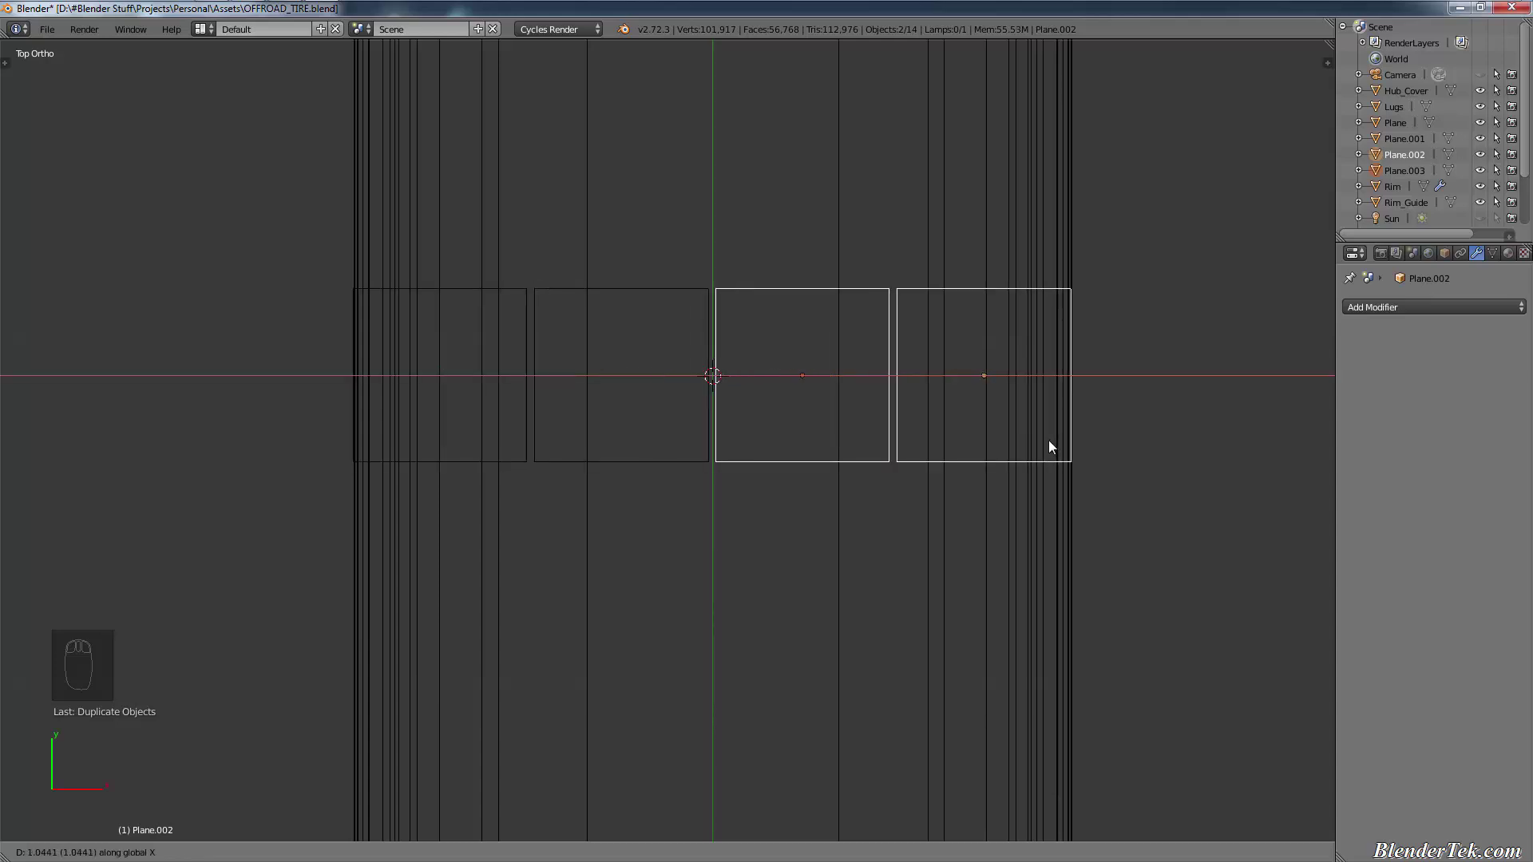
left_click(1048, 443)
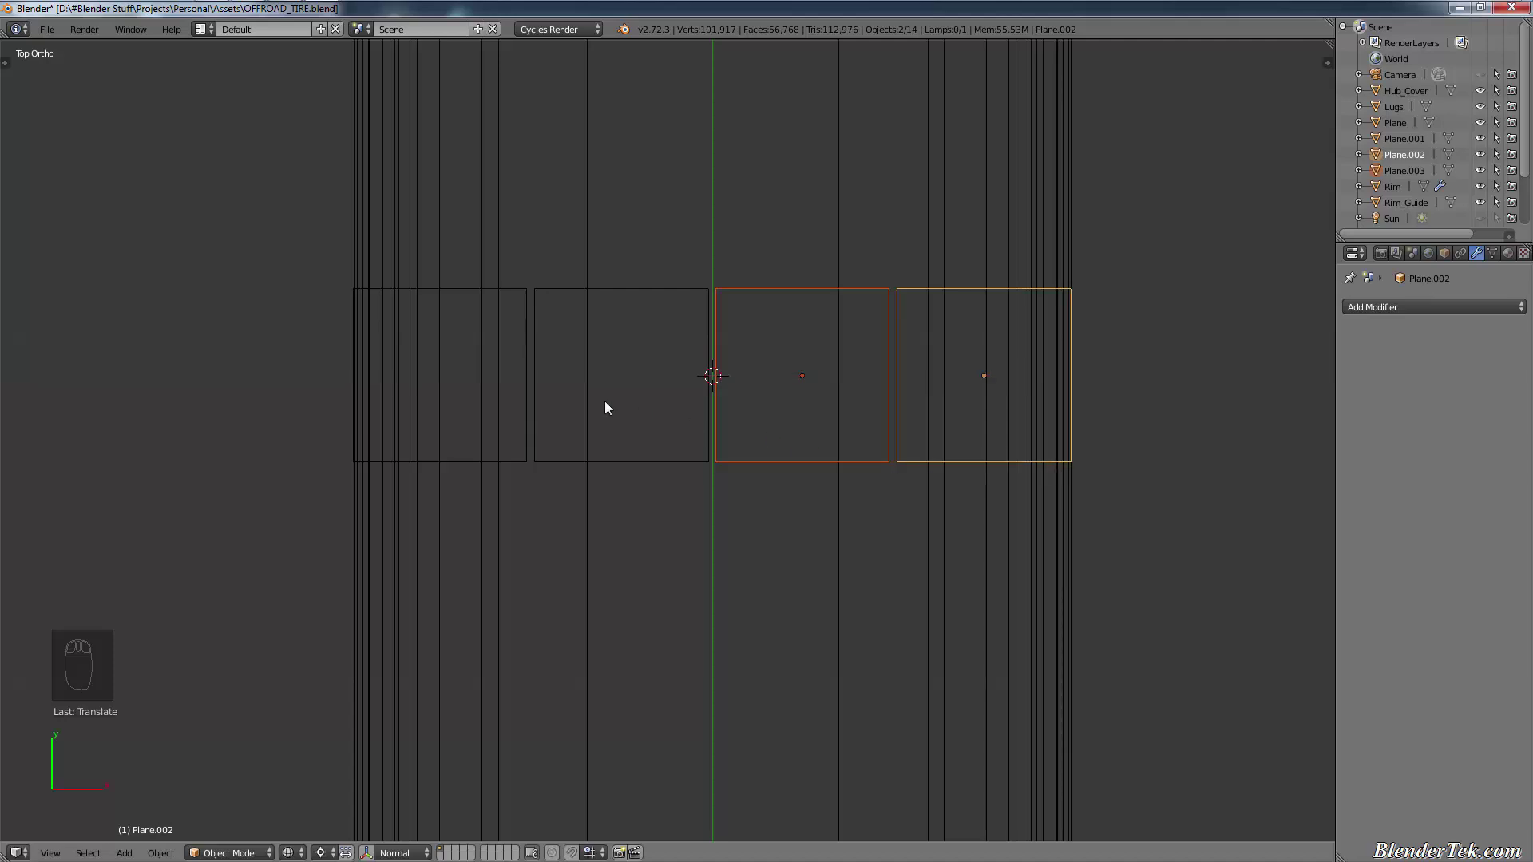
Step: Select all four planes and scale them down slightly around the 3D cursor
right_click(578, 463, "shift")
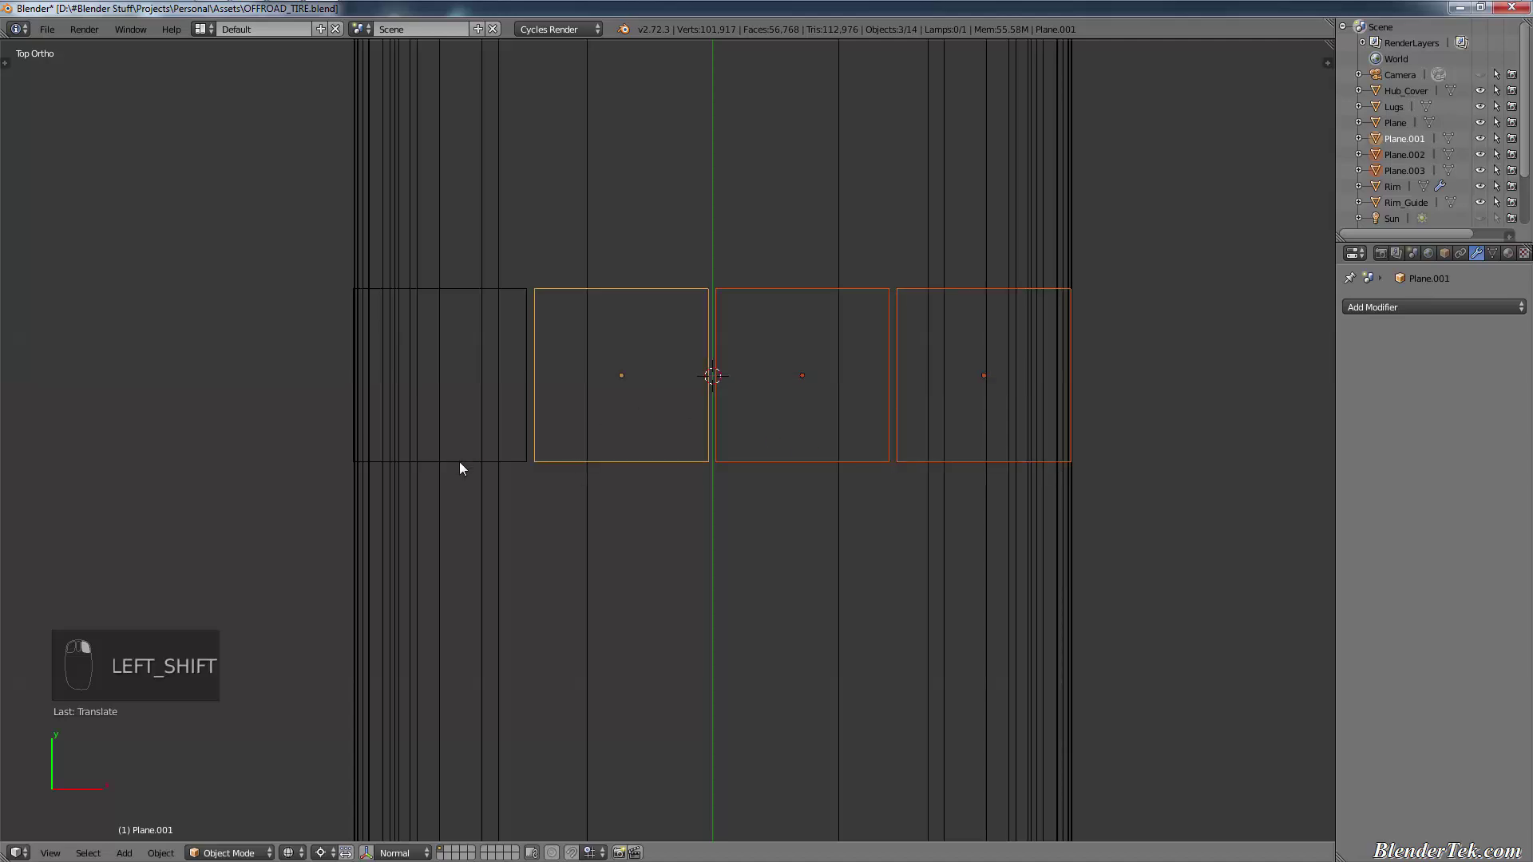
right_click(460, 468, "shift")
key("s")
key("s")
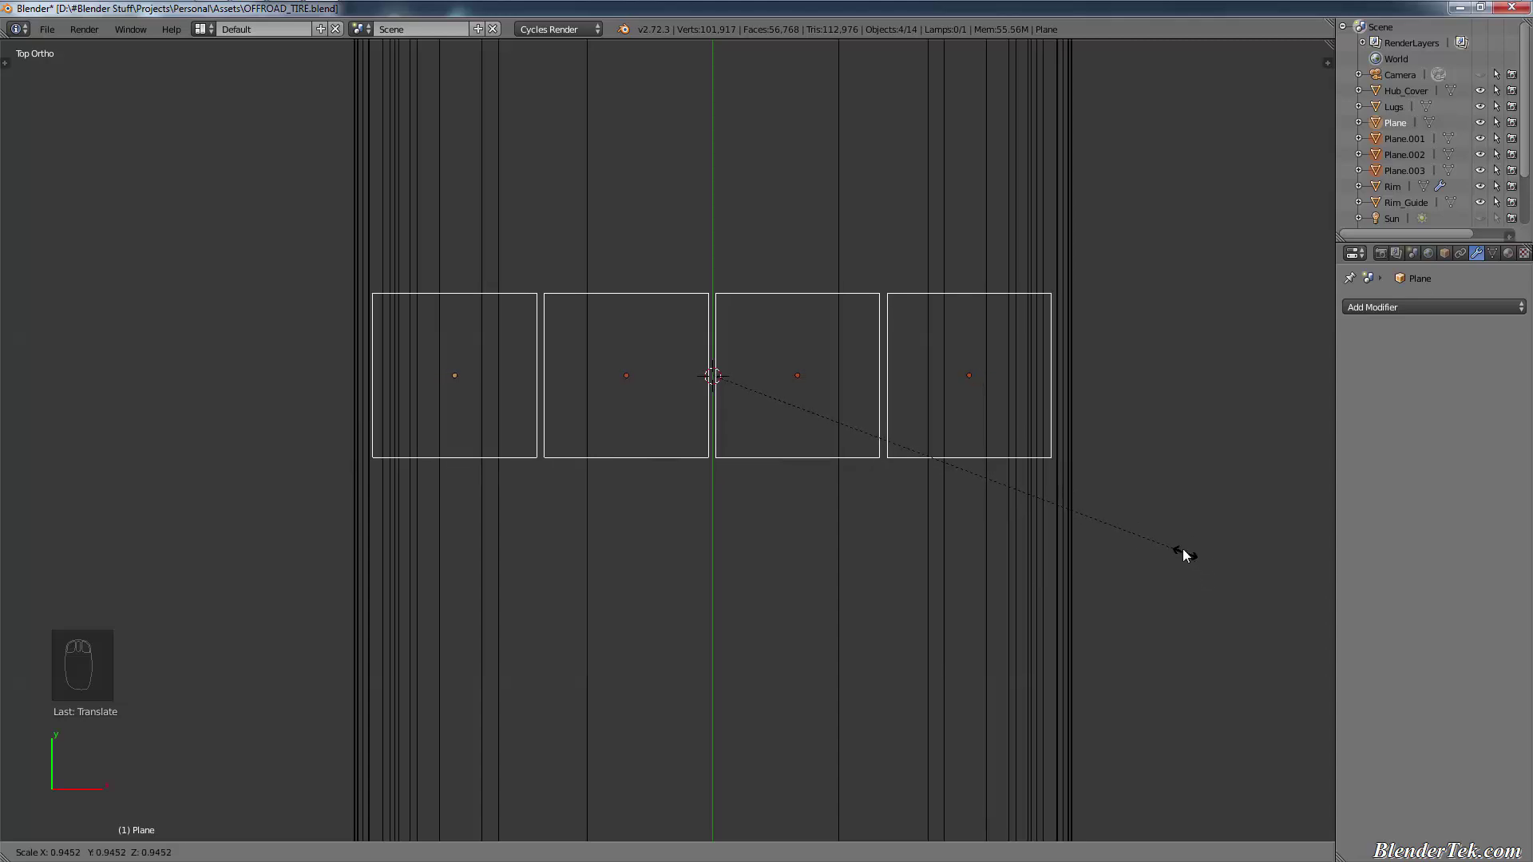
left_click(1182, 549)
Step: Move the outermost positive-X plane about 0.067 along X toward the strip's edge
right_click(1037, 412)
right_click(884, 457)
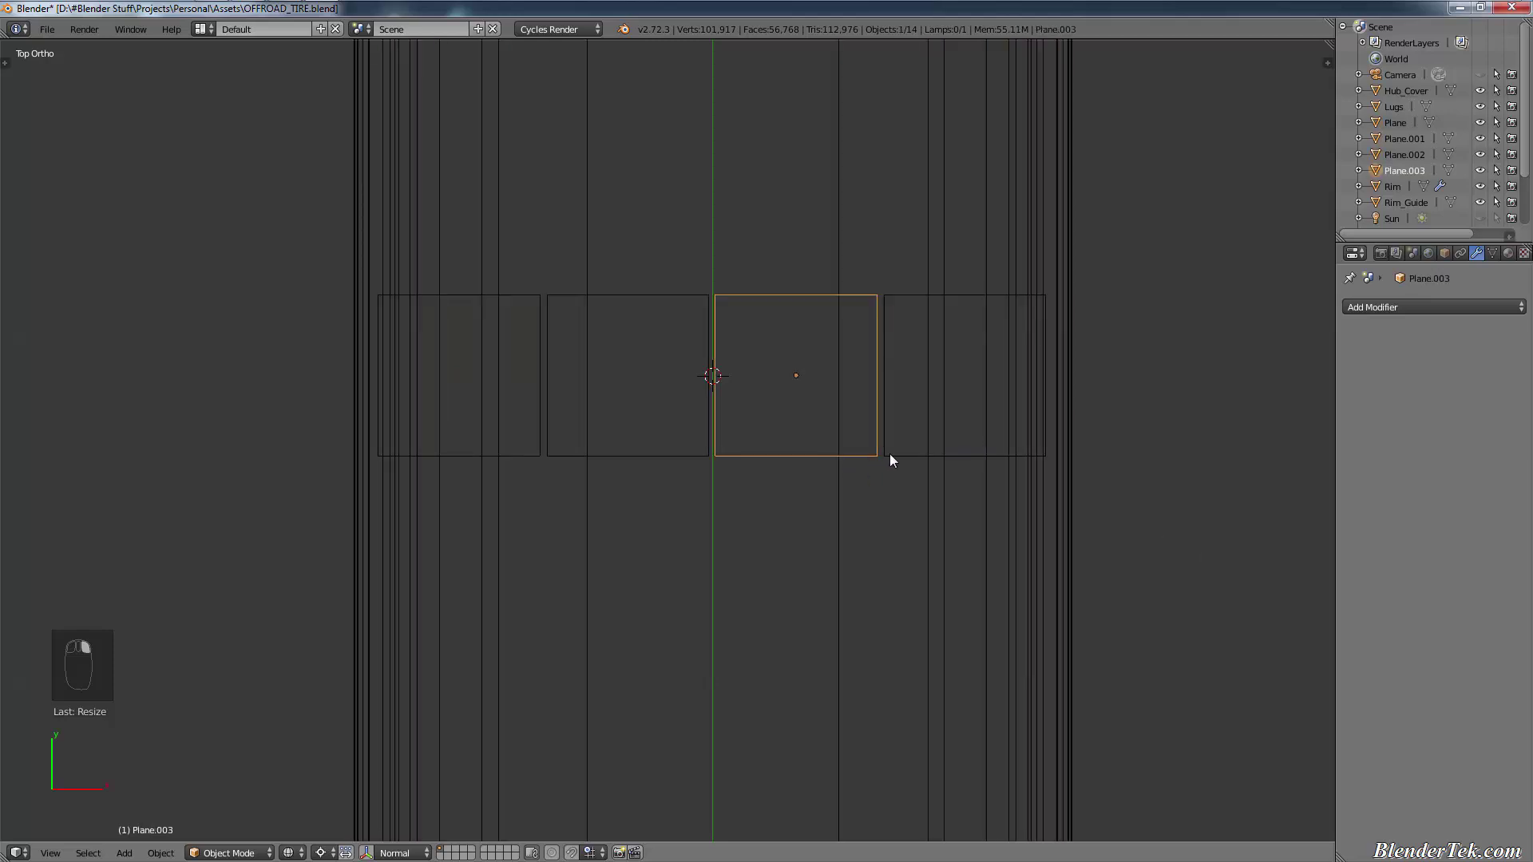
right_click(892, 460)
key("g")
key("y")
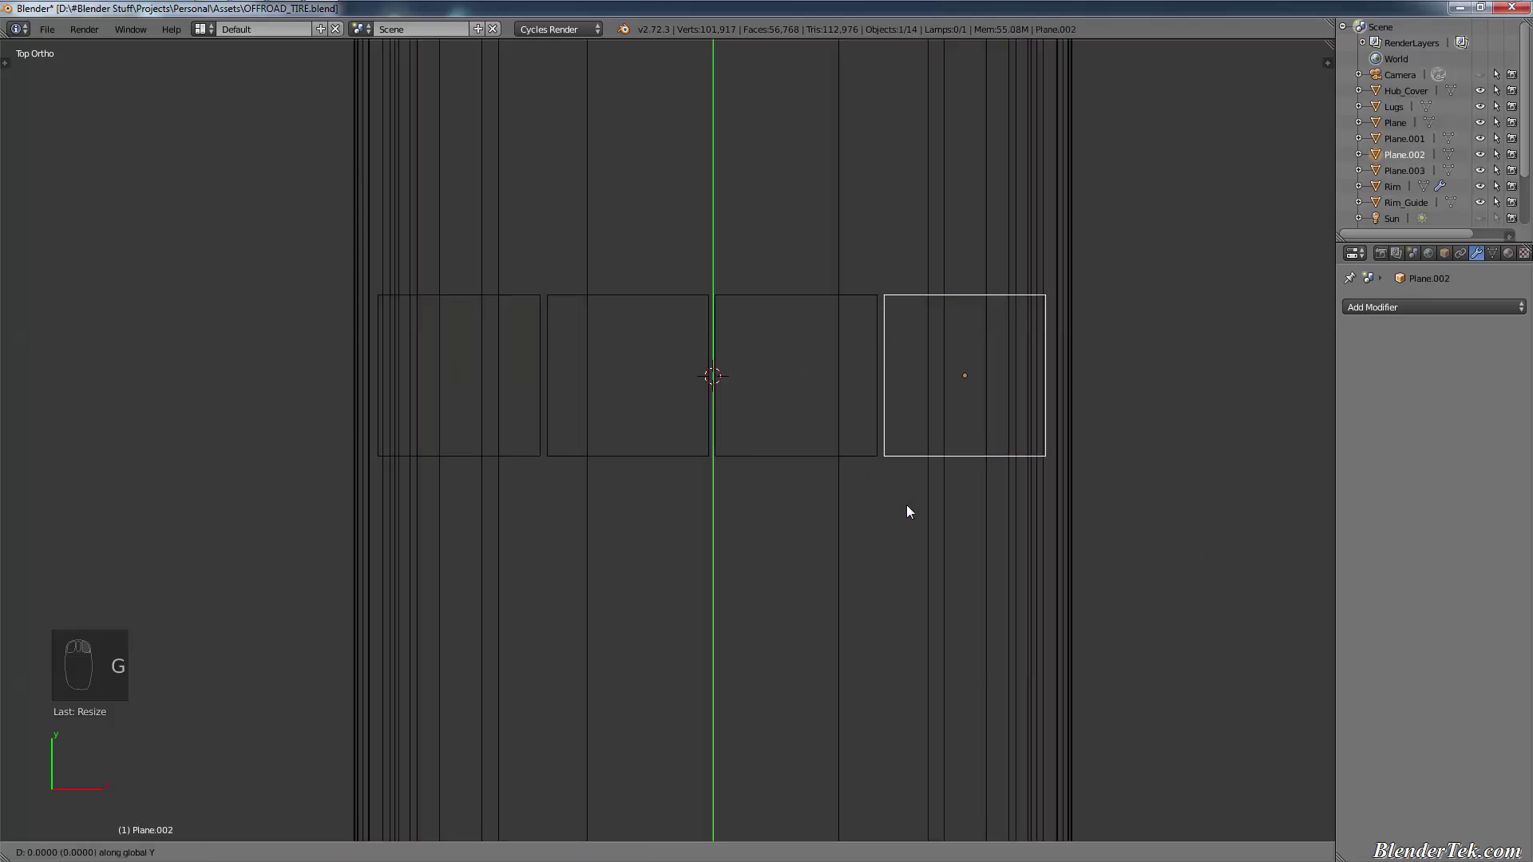
key("x")
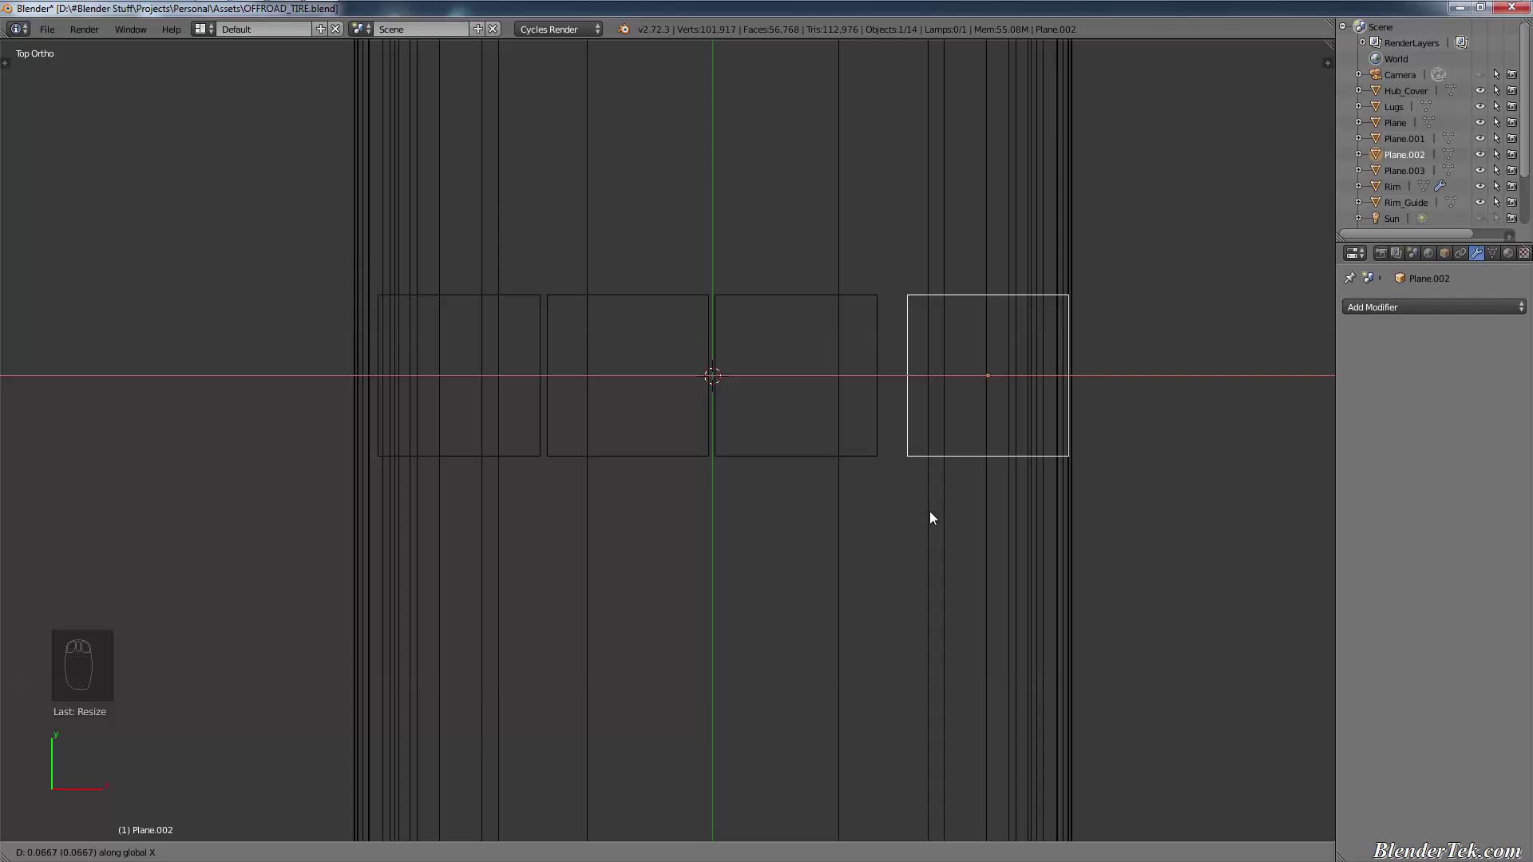
left_click(929, 511)
Step: Switch to solid shading and examine the tire's tread surface and sidewall up close from an angled view
mouse_move(947, 509)
middle_mouse_down()
mouse_move(1184, 519)
mouse_move(1169, 454)
mouse_move(1033, 423)
mouse_move(1095, 533)
mouse_move(1156, 519)
mouse_move(1139, 644)
mouse_move(1166, 674)
mouse_move(1139, 691)
mouse_move(1148, 621)
mouse_move(1071, 637)
mouse_move(945, 609)
middle_mouse_up()
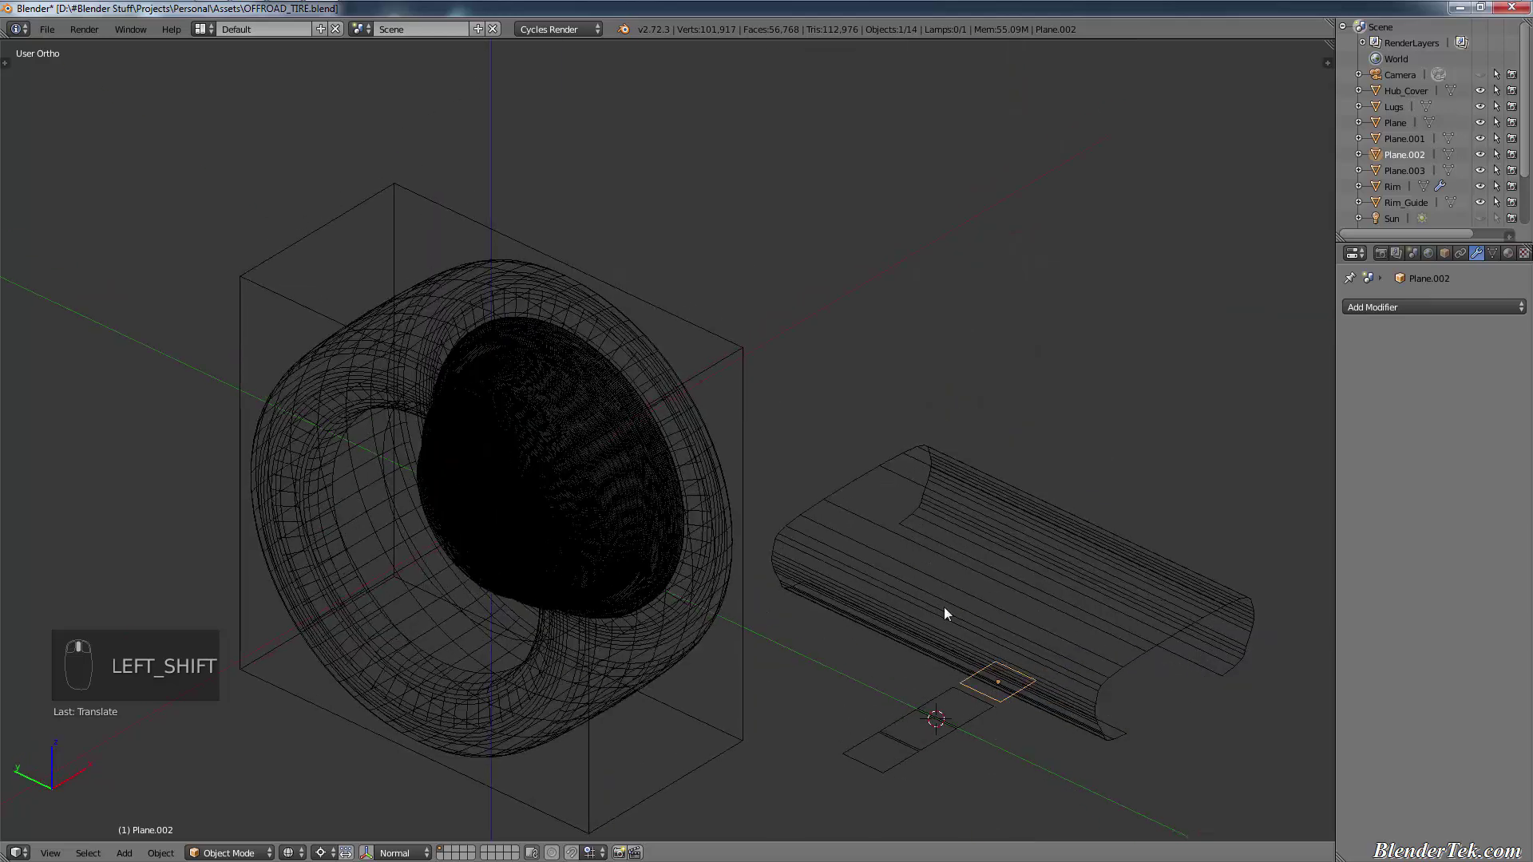
key("z")
scroll(552, 462, "up", 5)
scroll(844, 585, "up", 4)
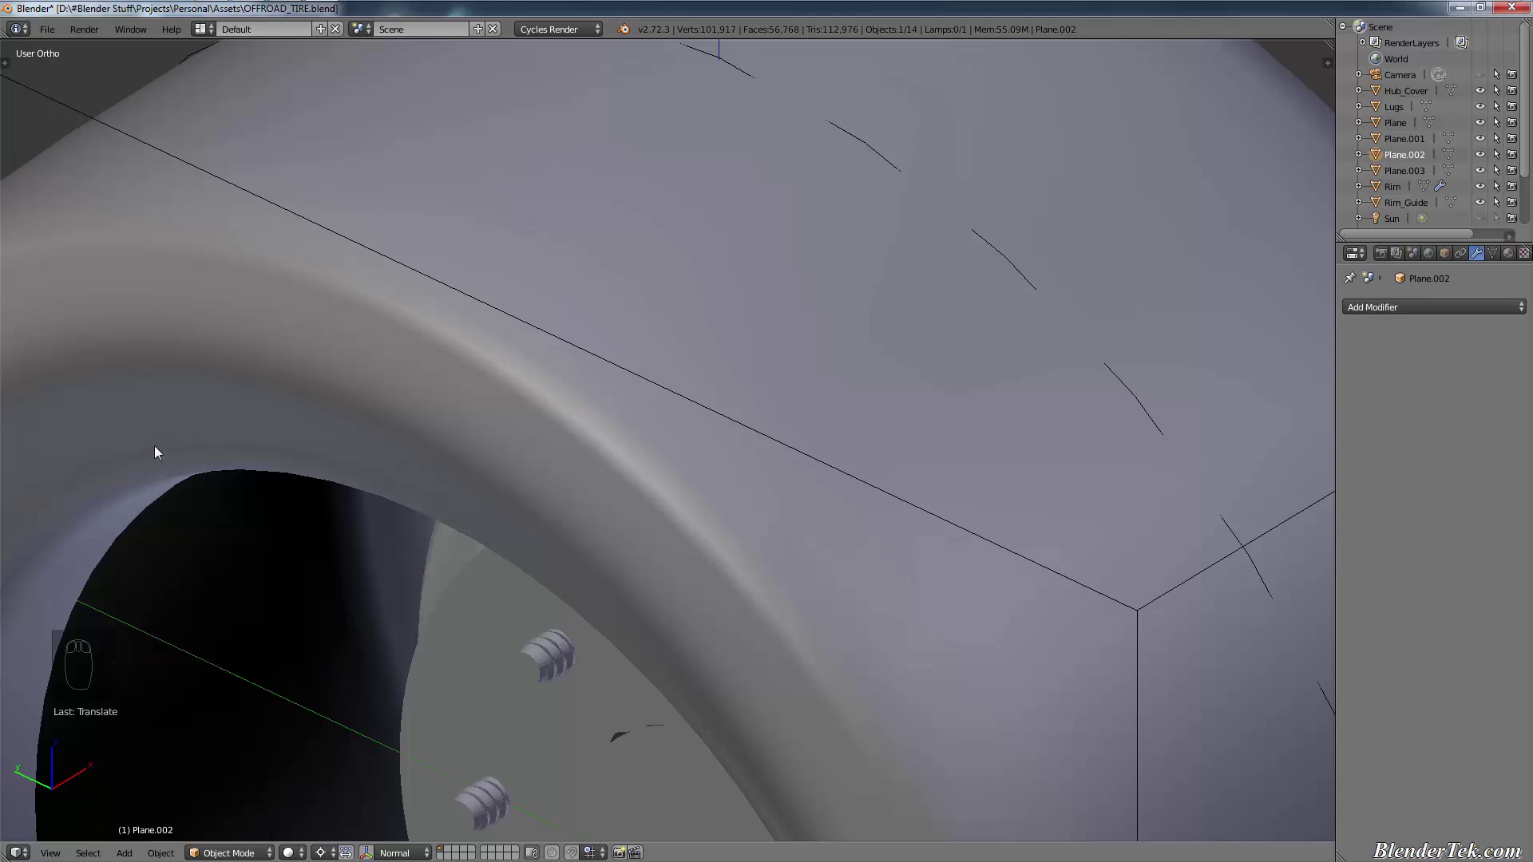
Step: In top wireframe view, move the outermost positive-X plane about 0.029 back along negative X
scroll(906, 583, "down", 6)
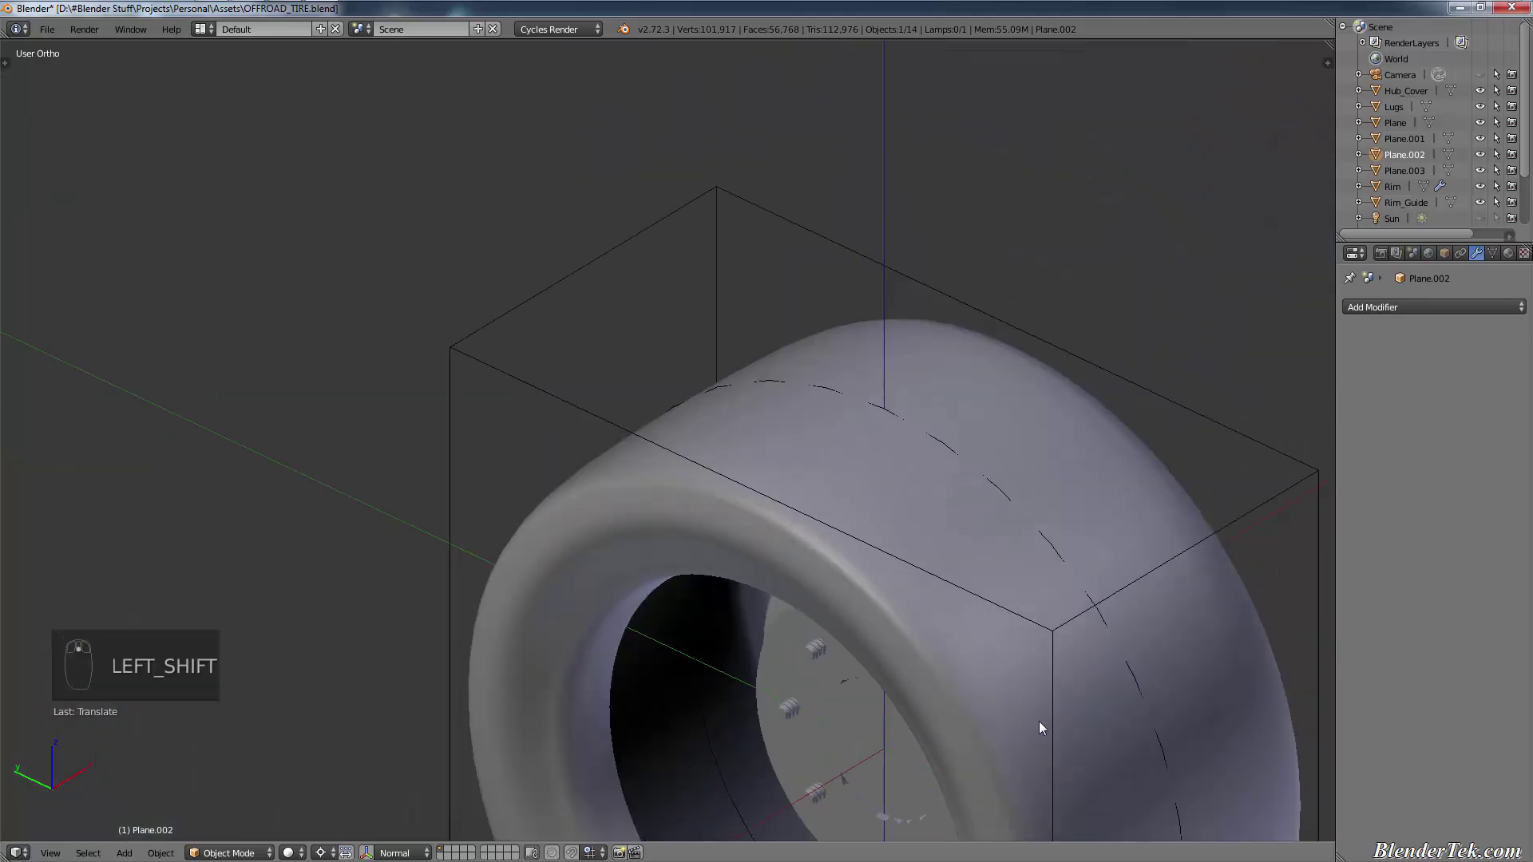
middle_click_drag(1038, 723, 615, 541, "shift")
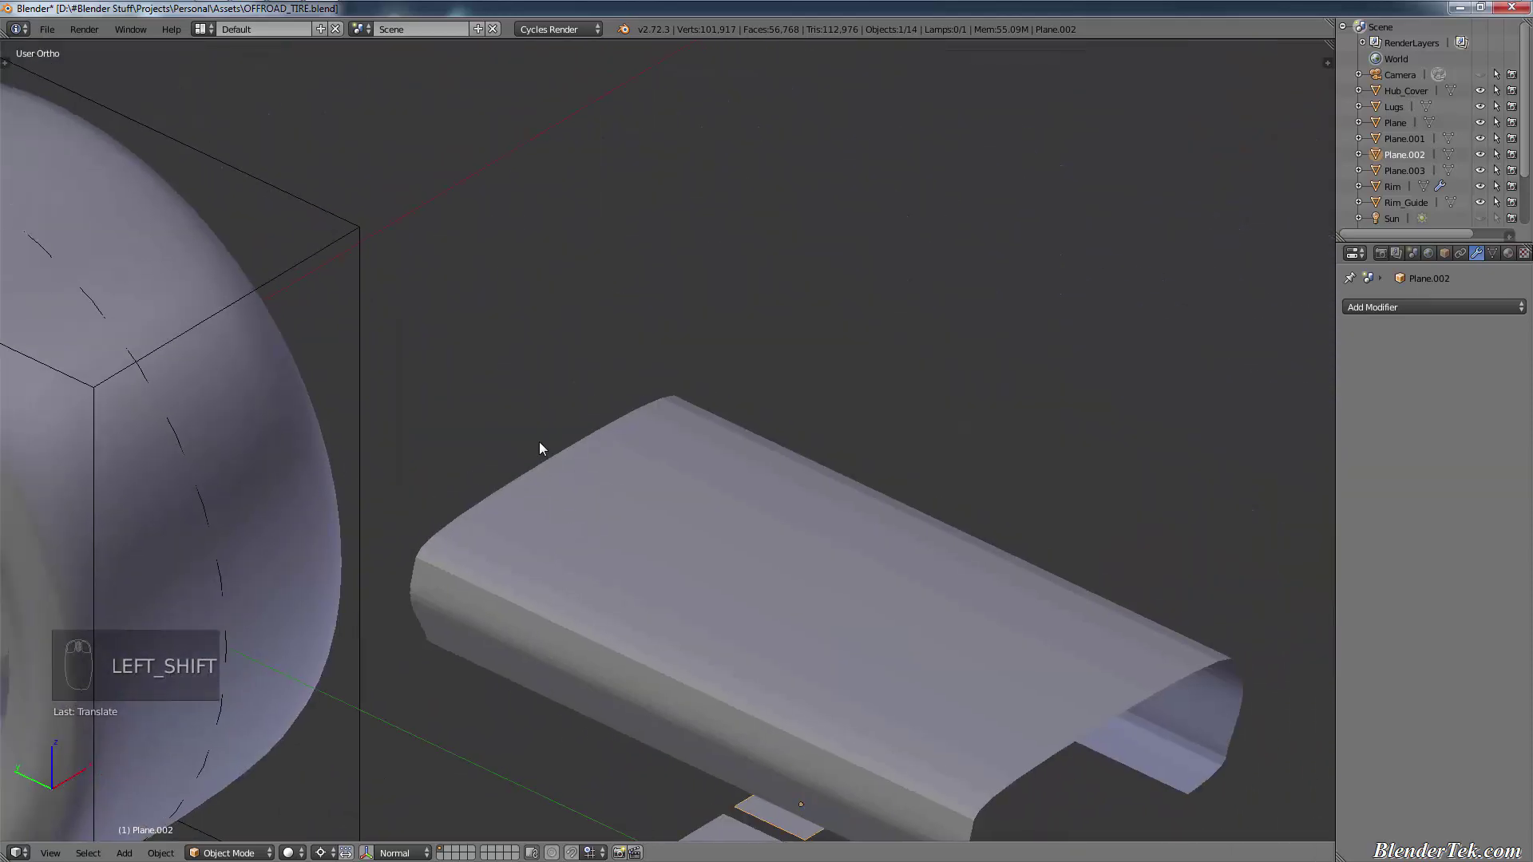
key("KP_7")
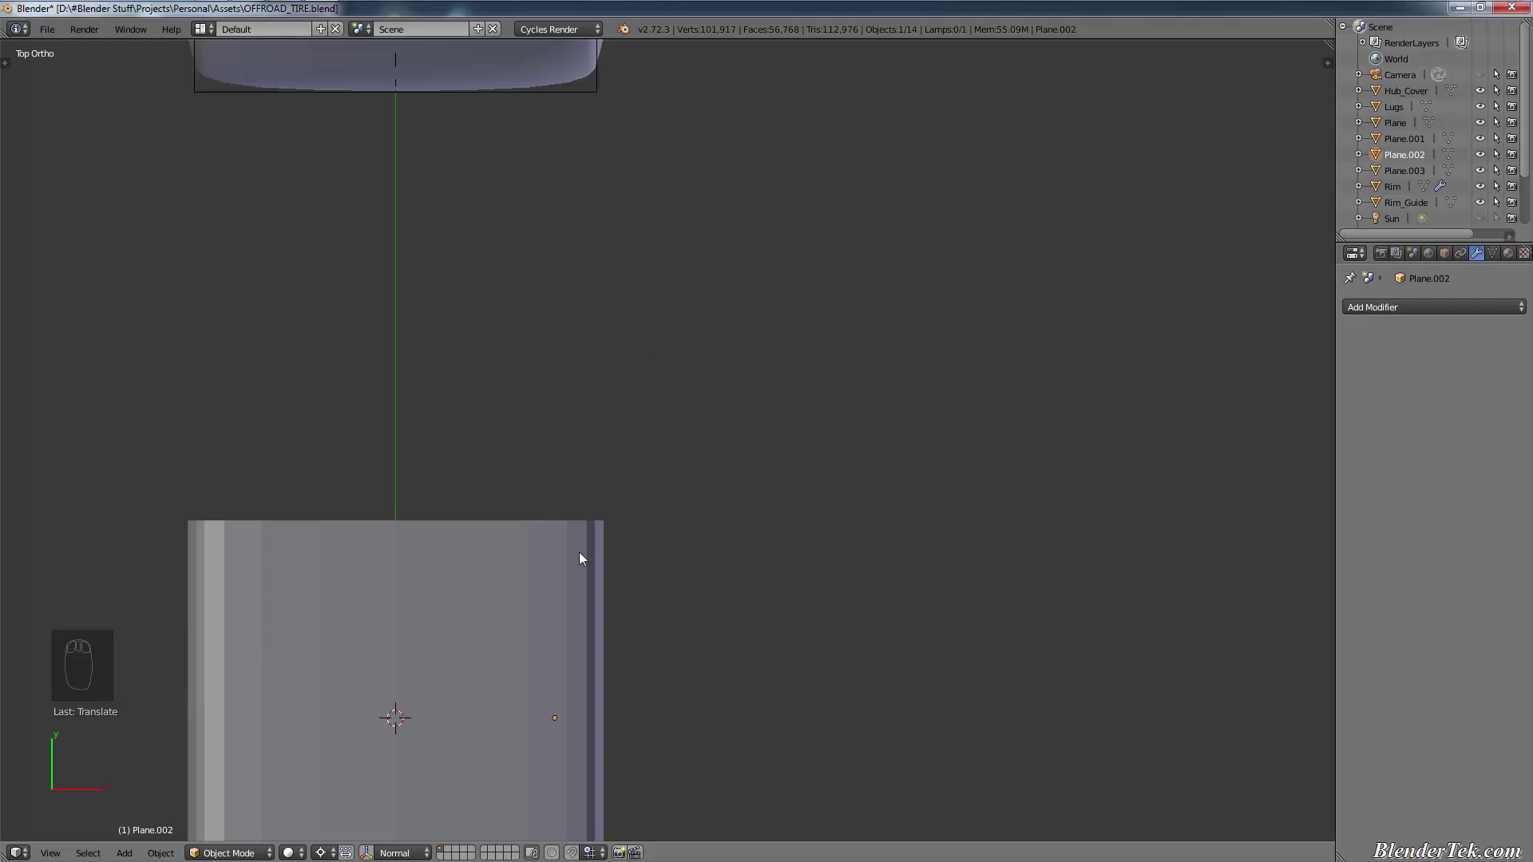
scroll(680, 603, "down", 2)
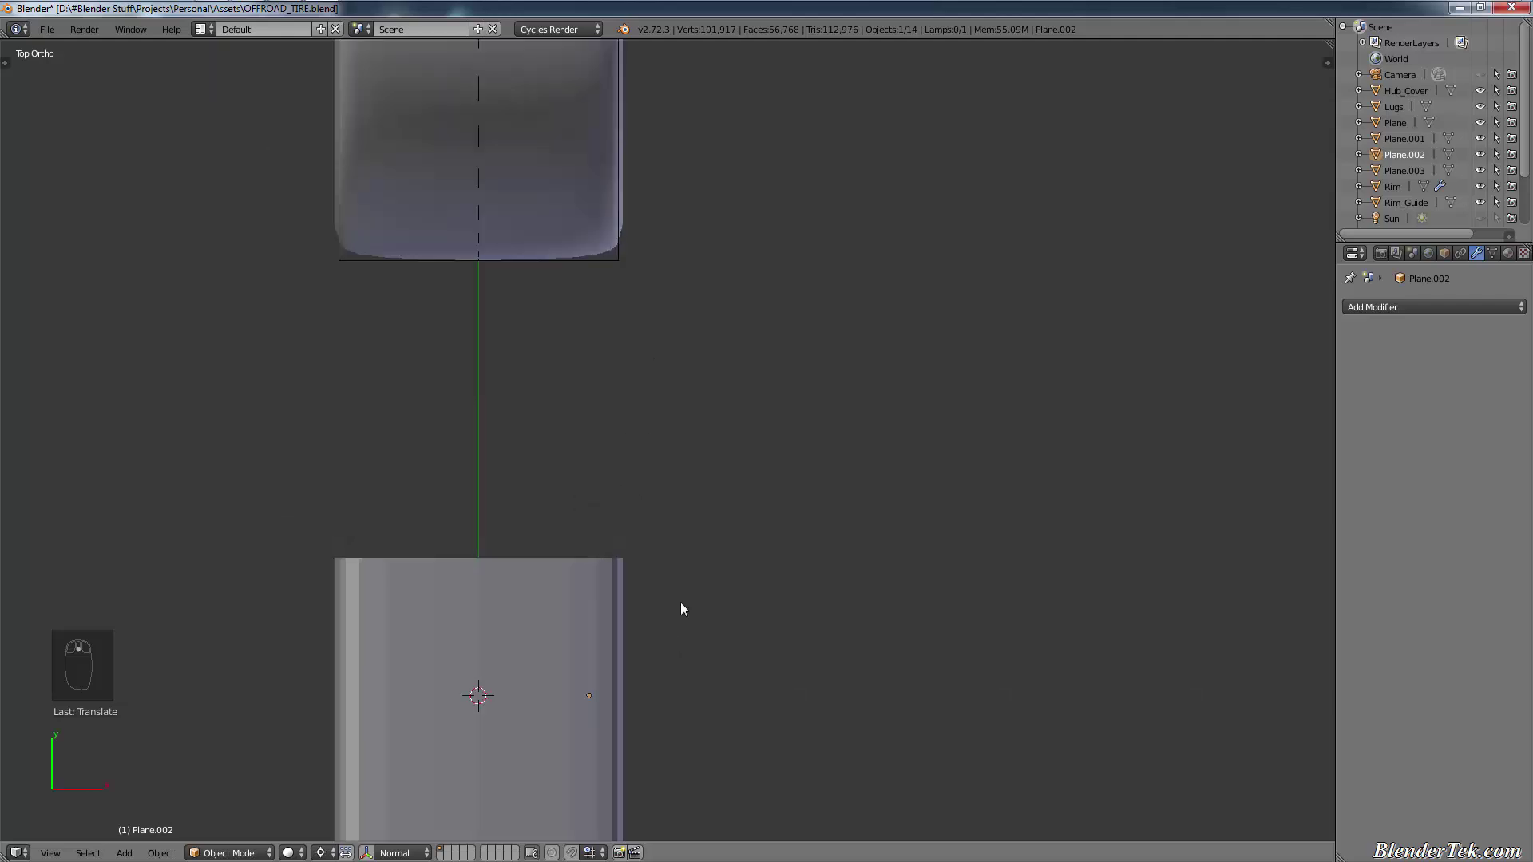
middle_click_drag(680, 602, 764, 341, "shift")
key("shift+z")
scroll(771, 360, "up", 6)
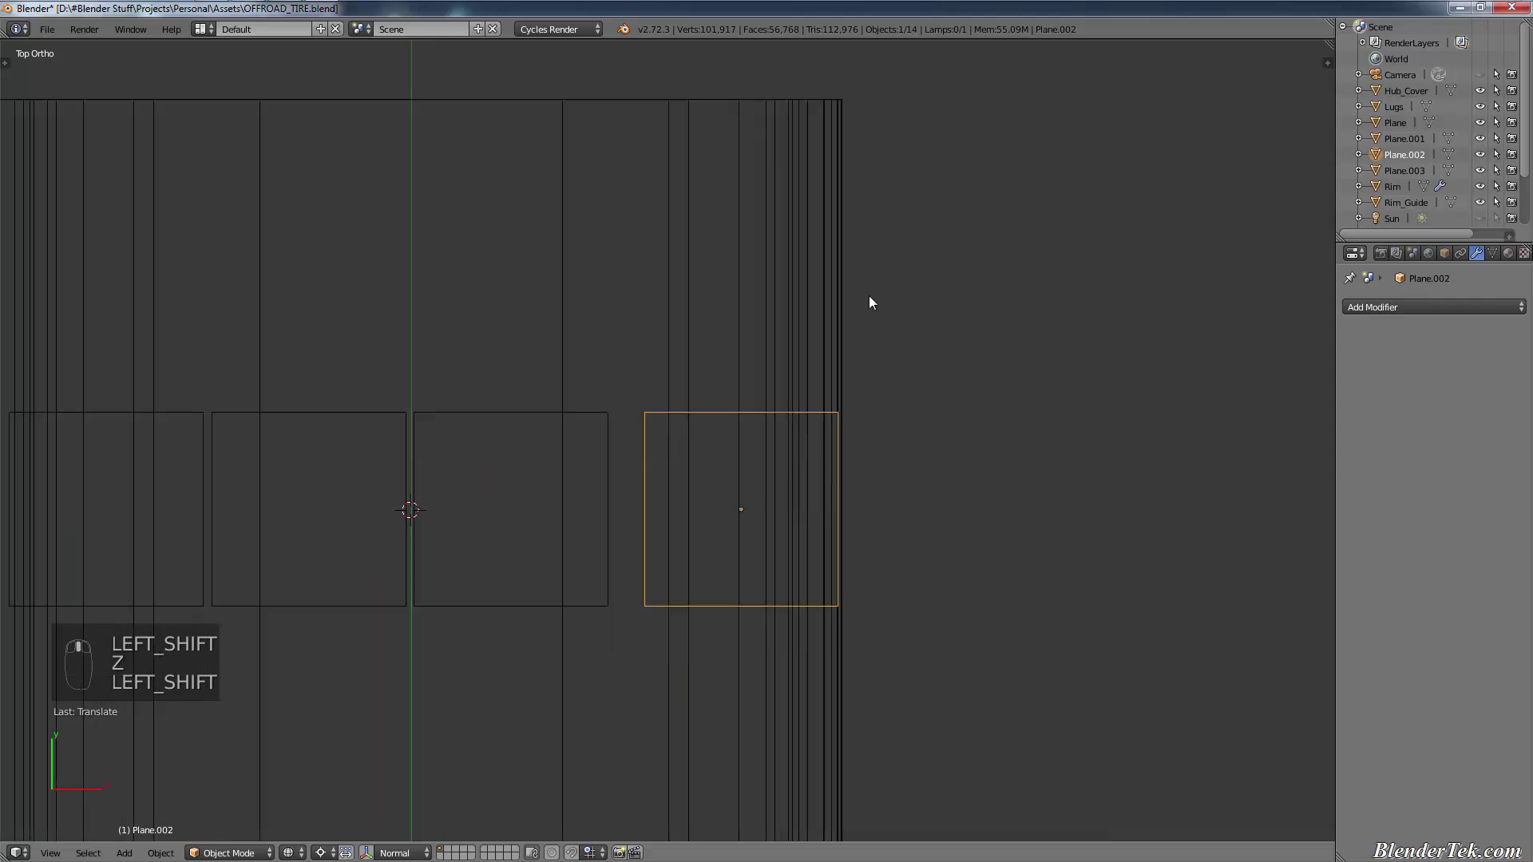
scroll(869, 297, "down", 2, "shift")
scroll(875, 412, "up", 1)
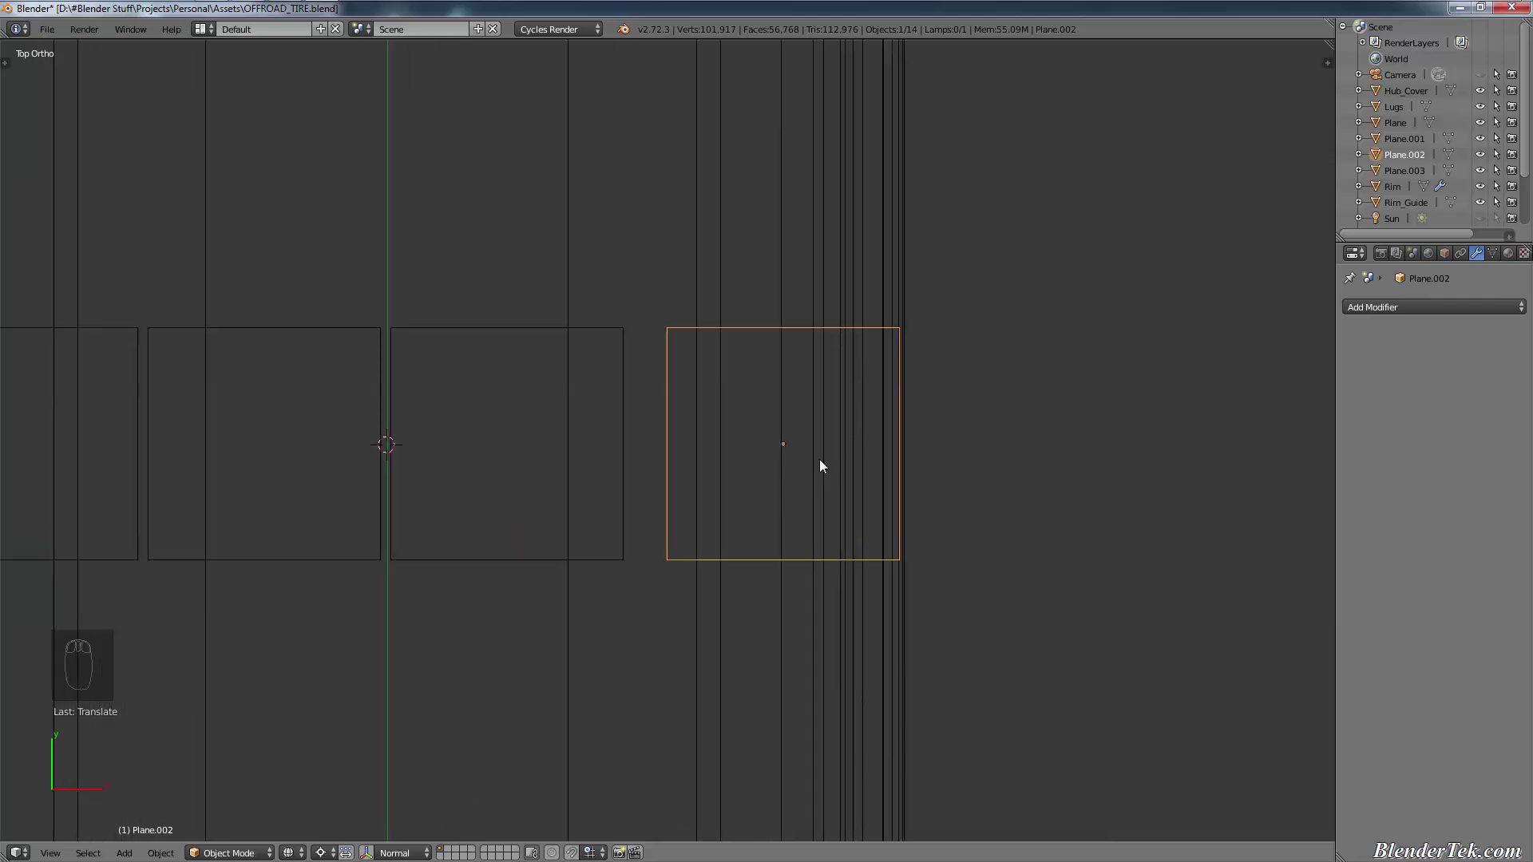
key("g")
key("x")
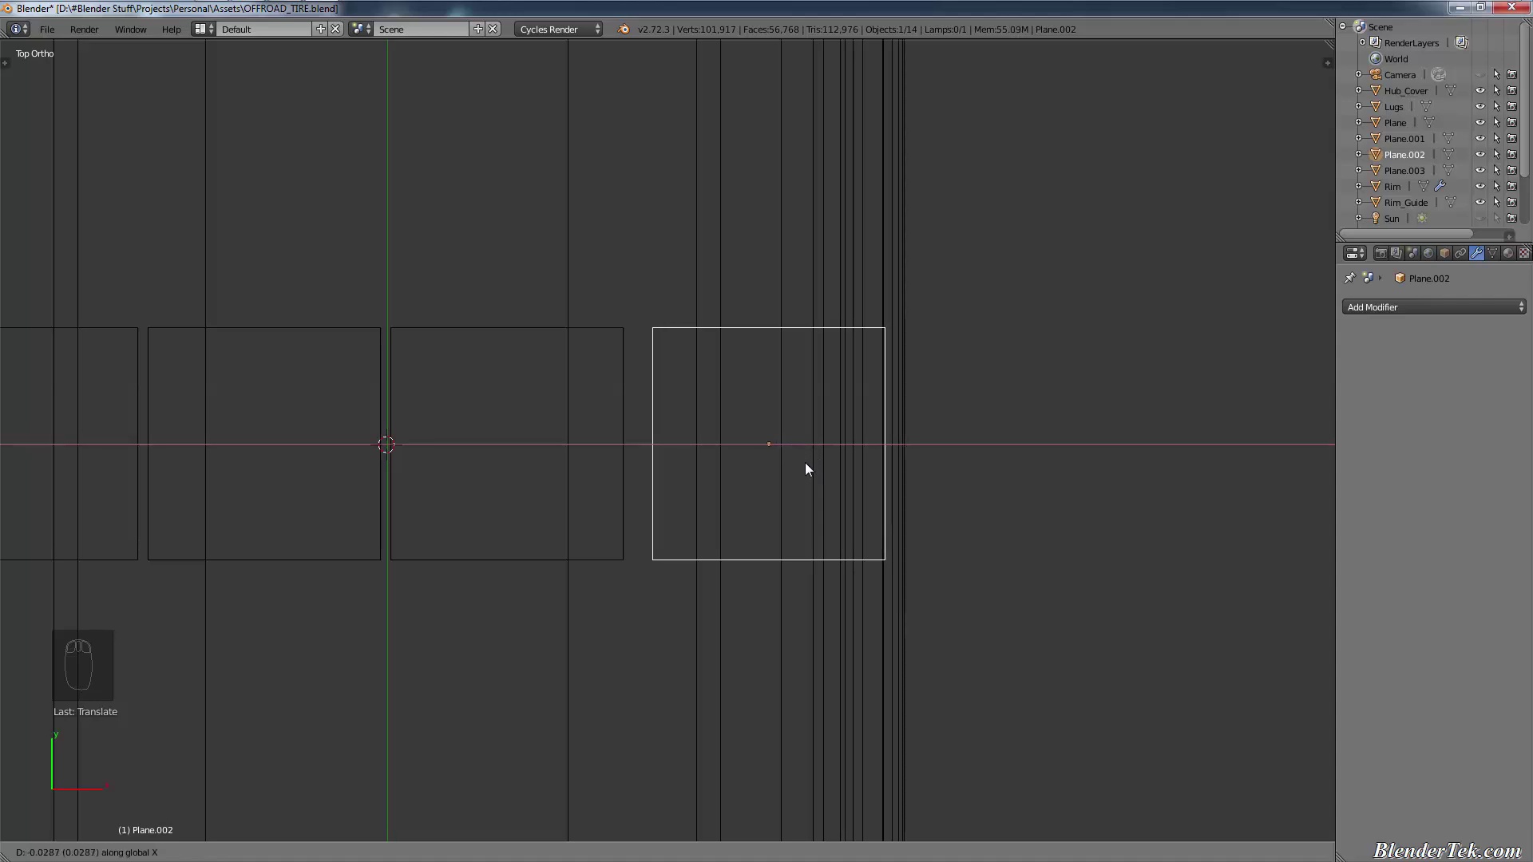
left_click(804, 463)
Step: Move the outermost negative-X plane about 0.032 along negative X toward the strip's edge
scroll(757, 423, "down", 3)
scroll(483, 418, "left", 5, "shift")
scroll(606, 410, "up", 3)
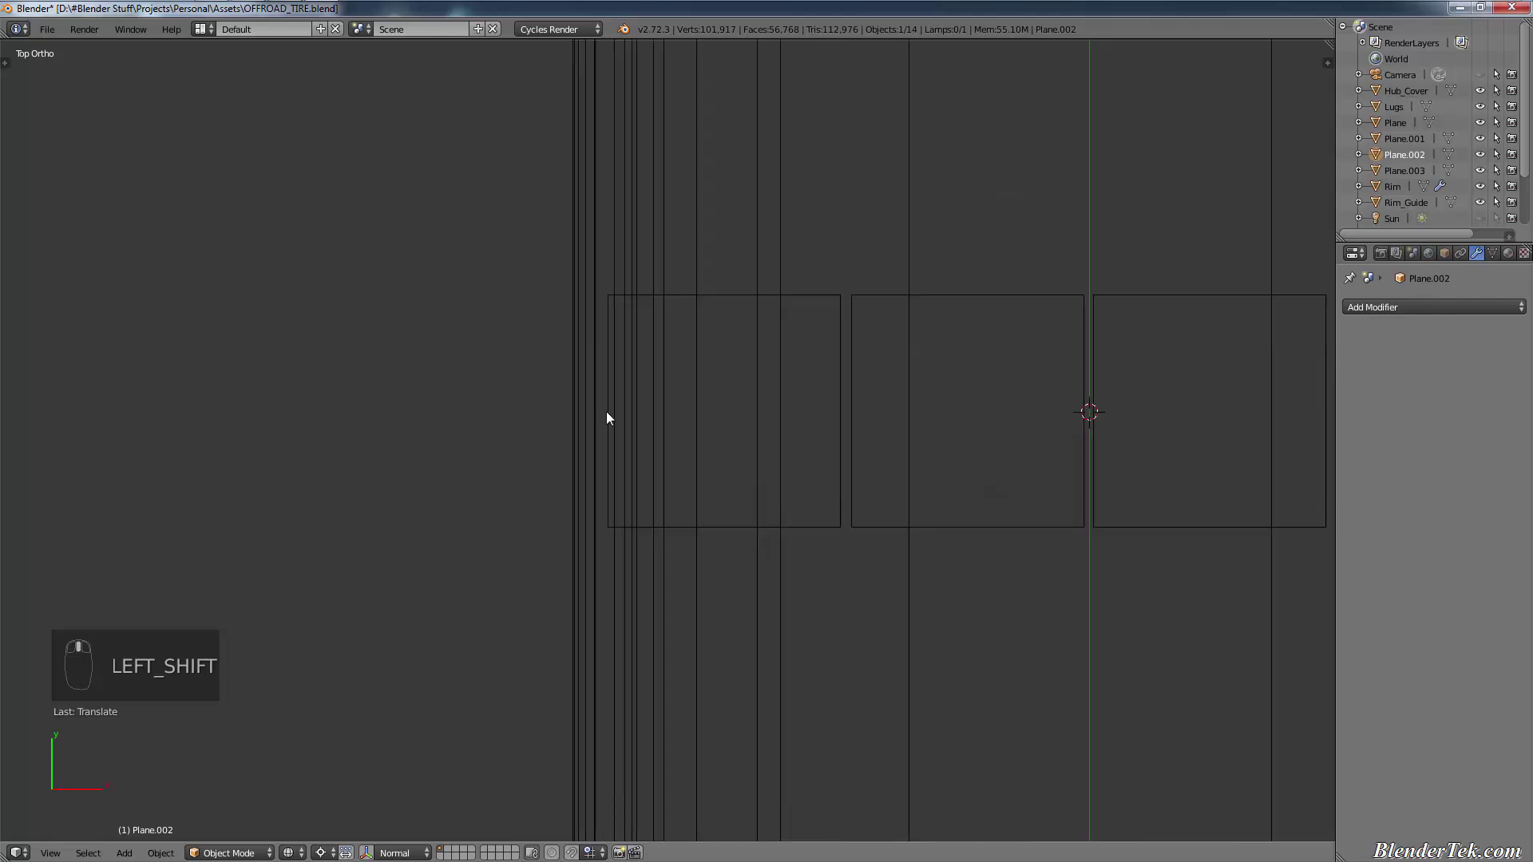
right_click(835, 338)
key("g")
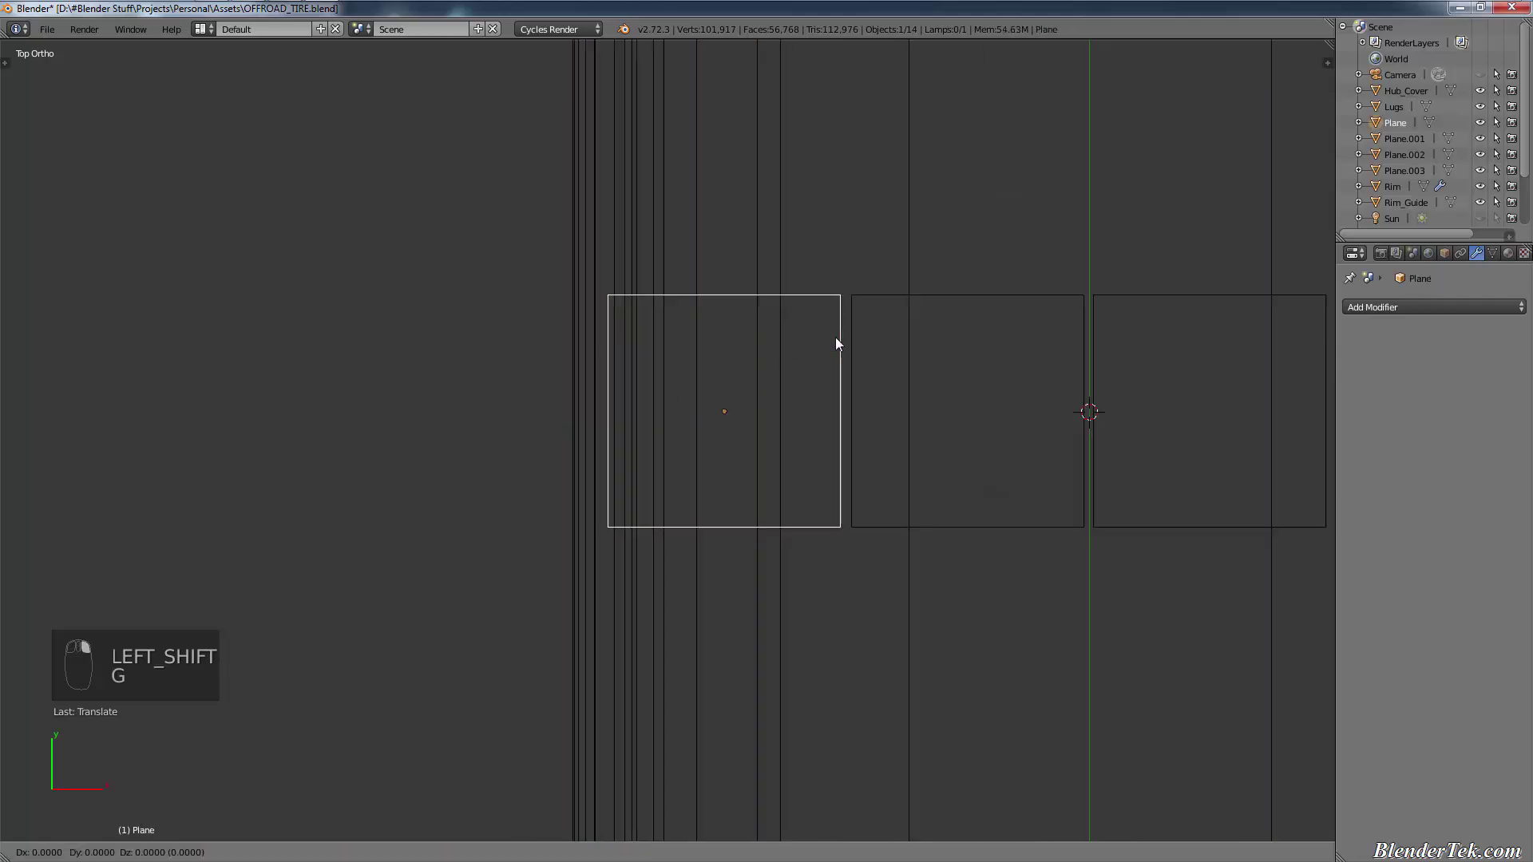
key("x")
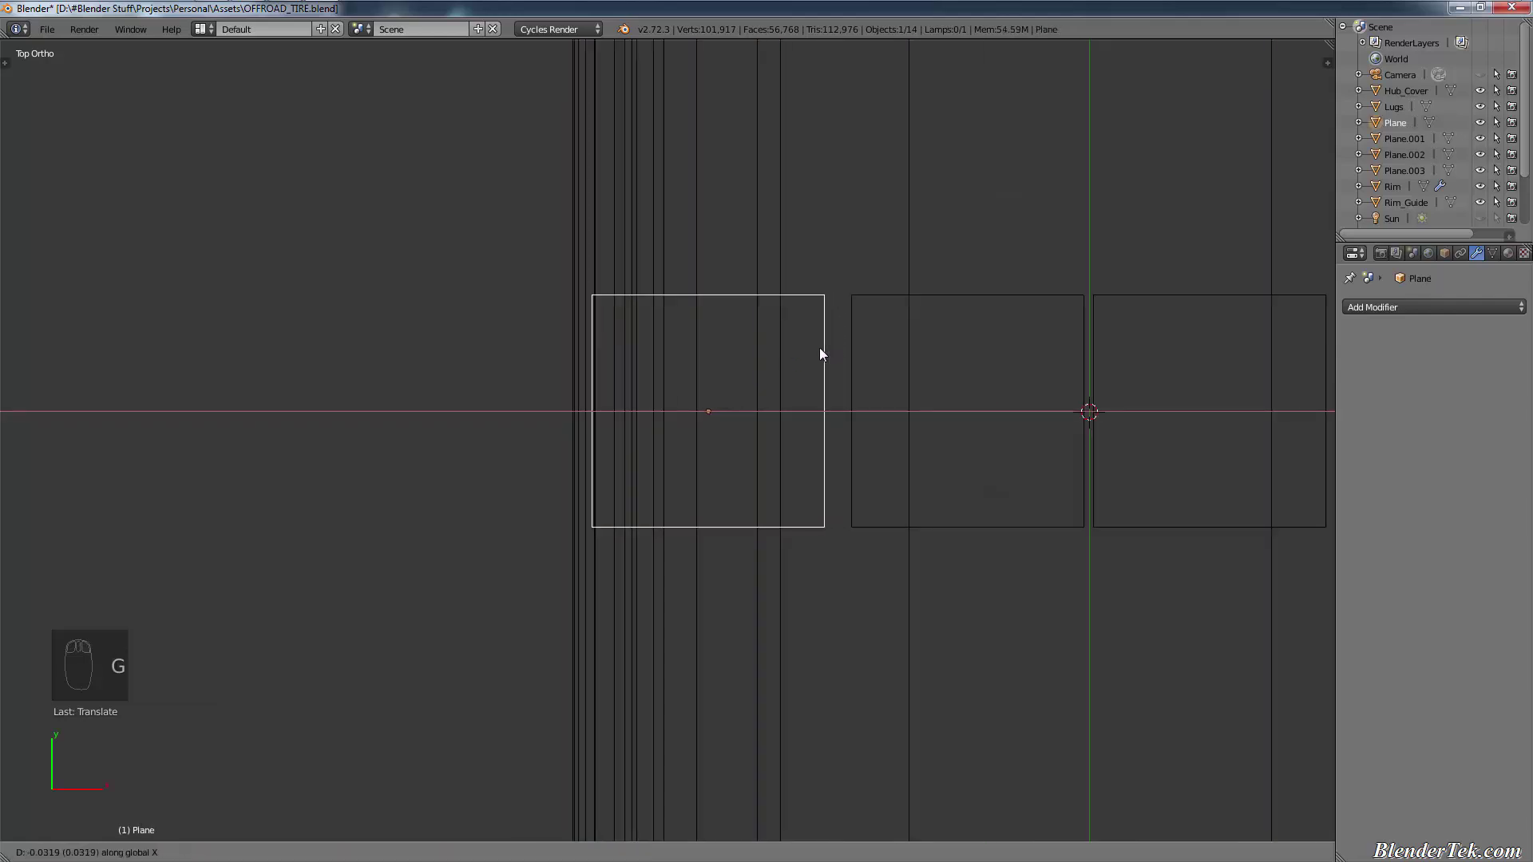
left_click(823, 347)
Step: Move the inner negative-X plane slightly along negative X, away from the strip's centerline
scroll(1084, 468, "down", 1)
scroll(826, 523, "left", 3, "shift")
scroll(866, 534, "down", 1)
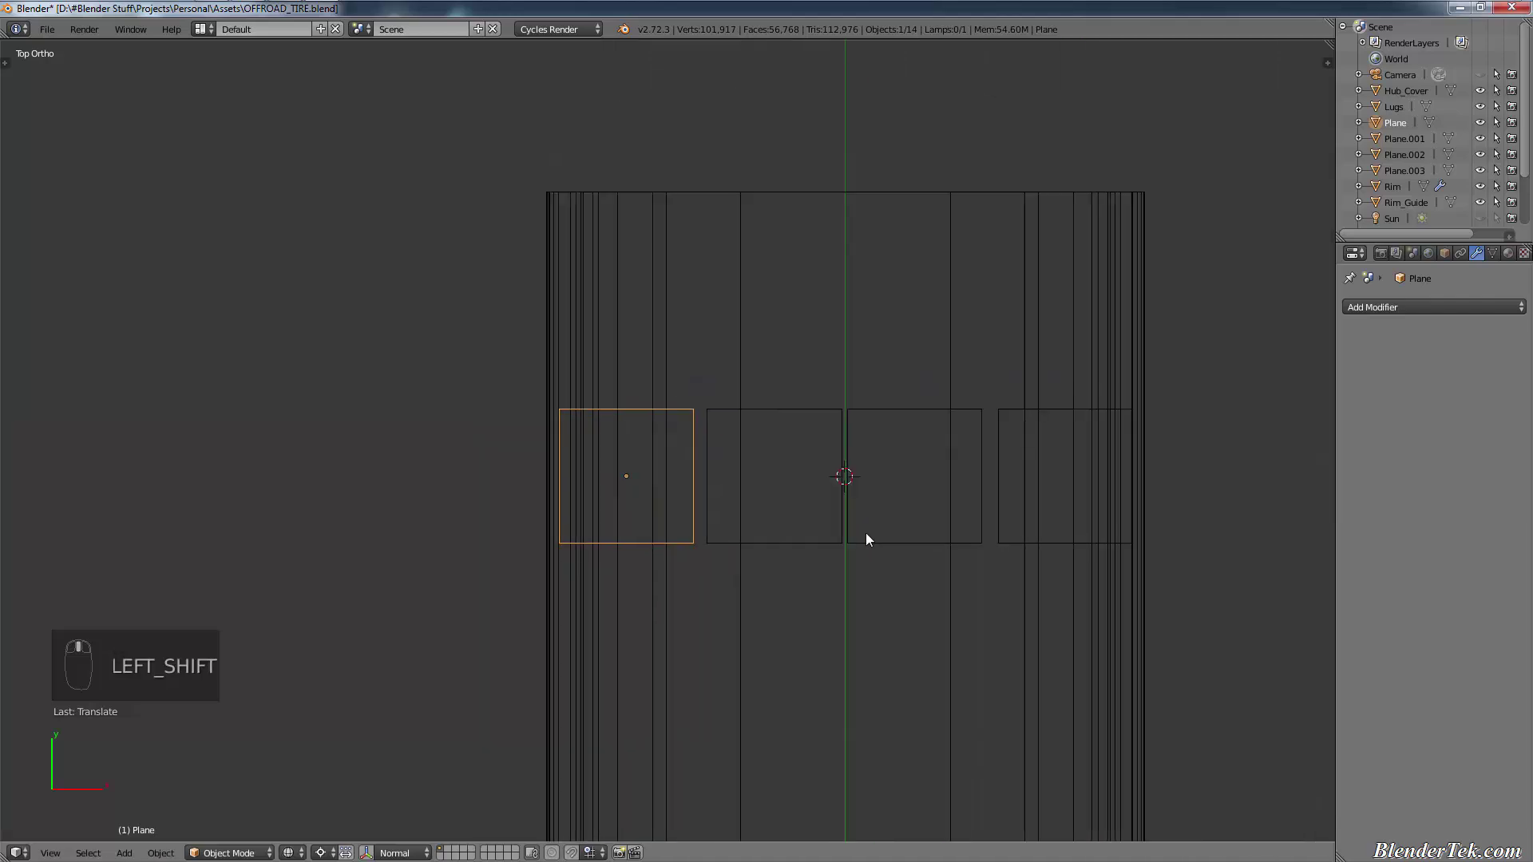
scroll(823, 497, "up", 4)
right_click(822, 497)
key("g")
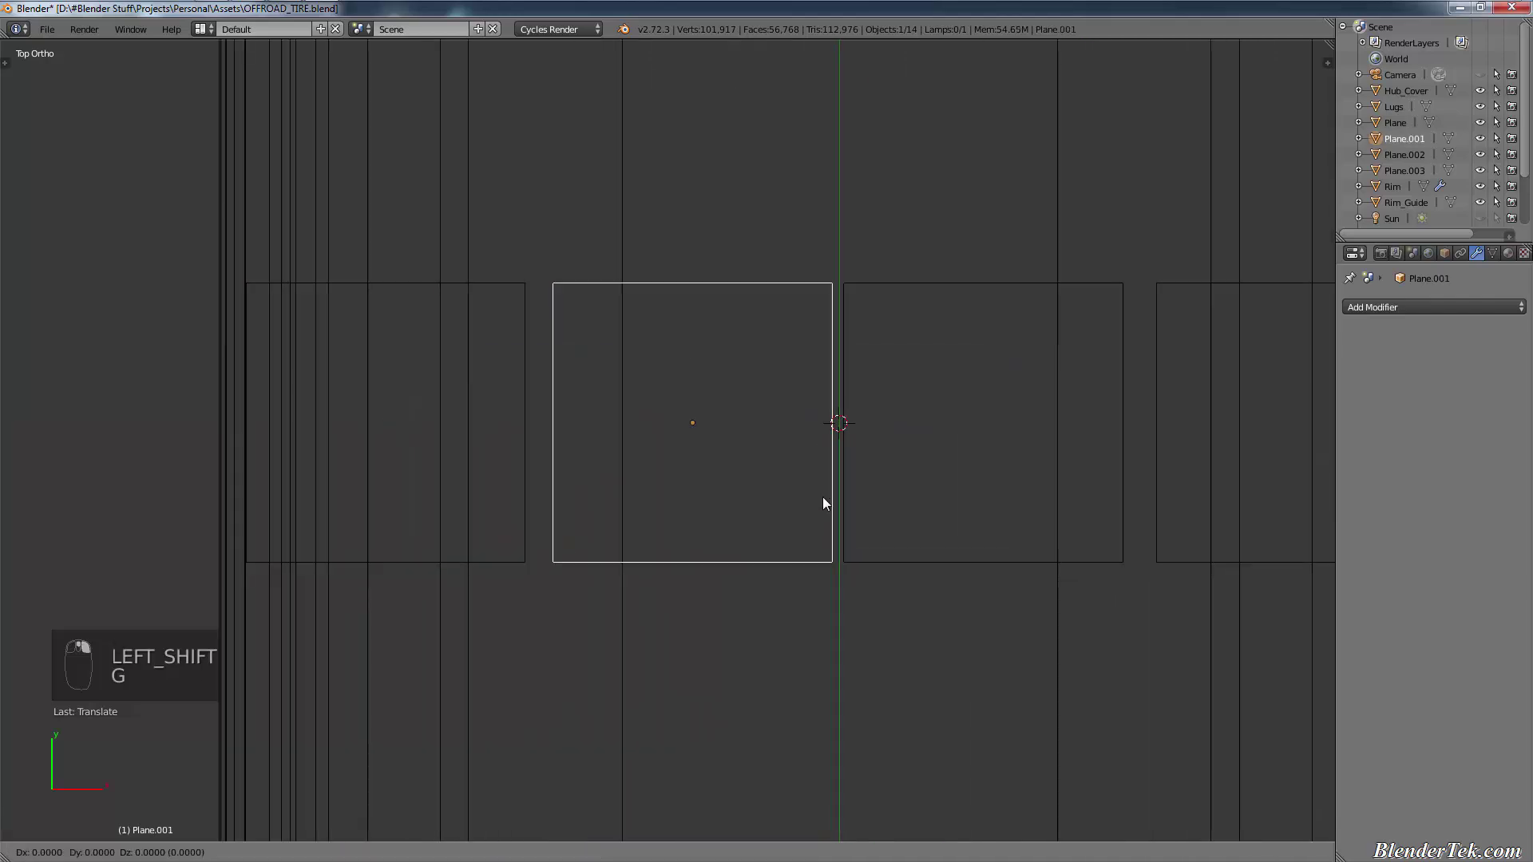
key("x")
left_click(811, 501)
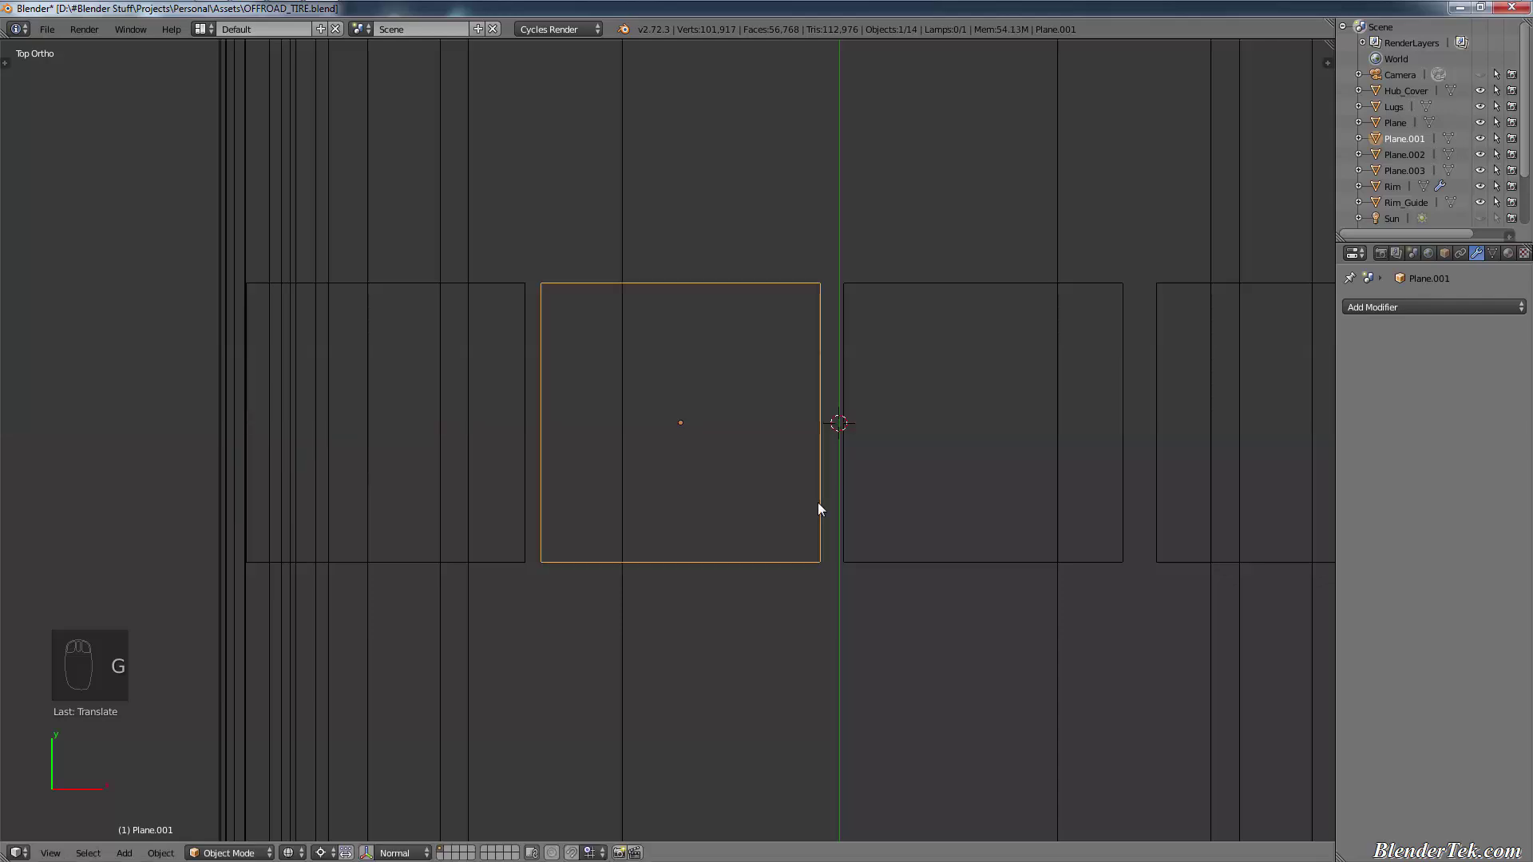
Step: Move the inner positive-X plane about 0.02 along X, away from the strip's centerline
right_click(1018, 559)
key("g")
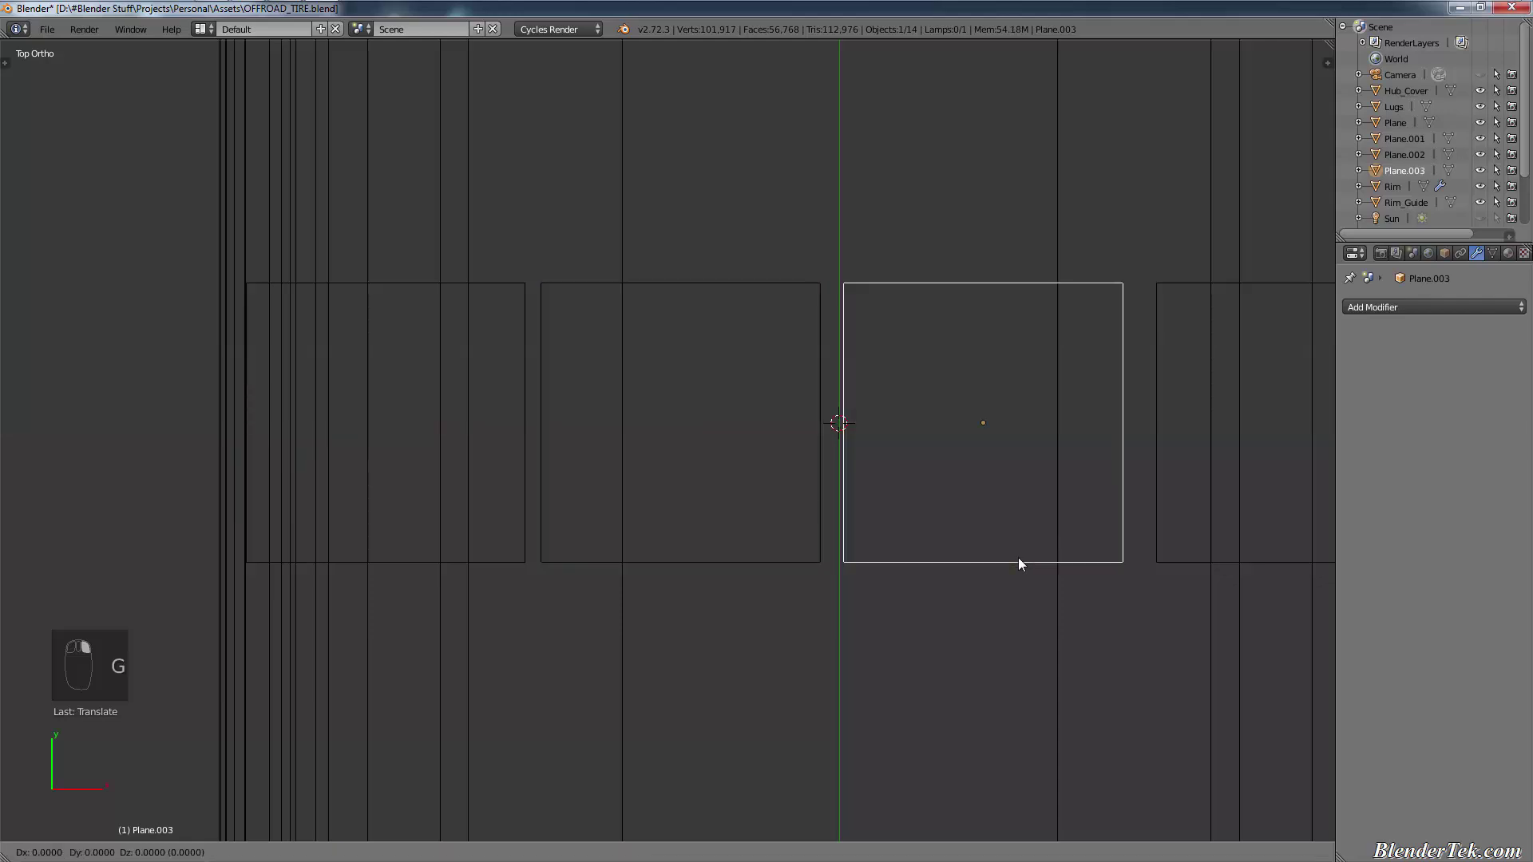
key("x")
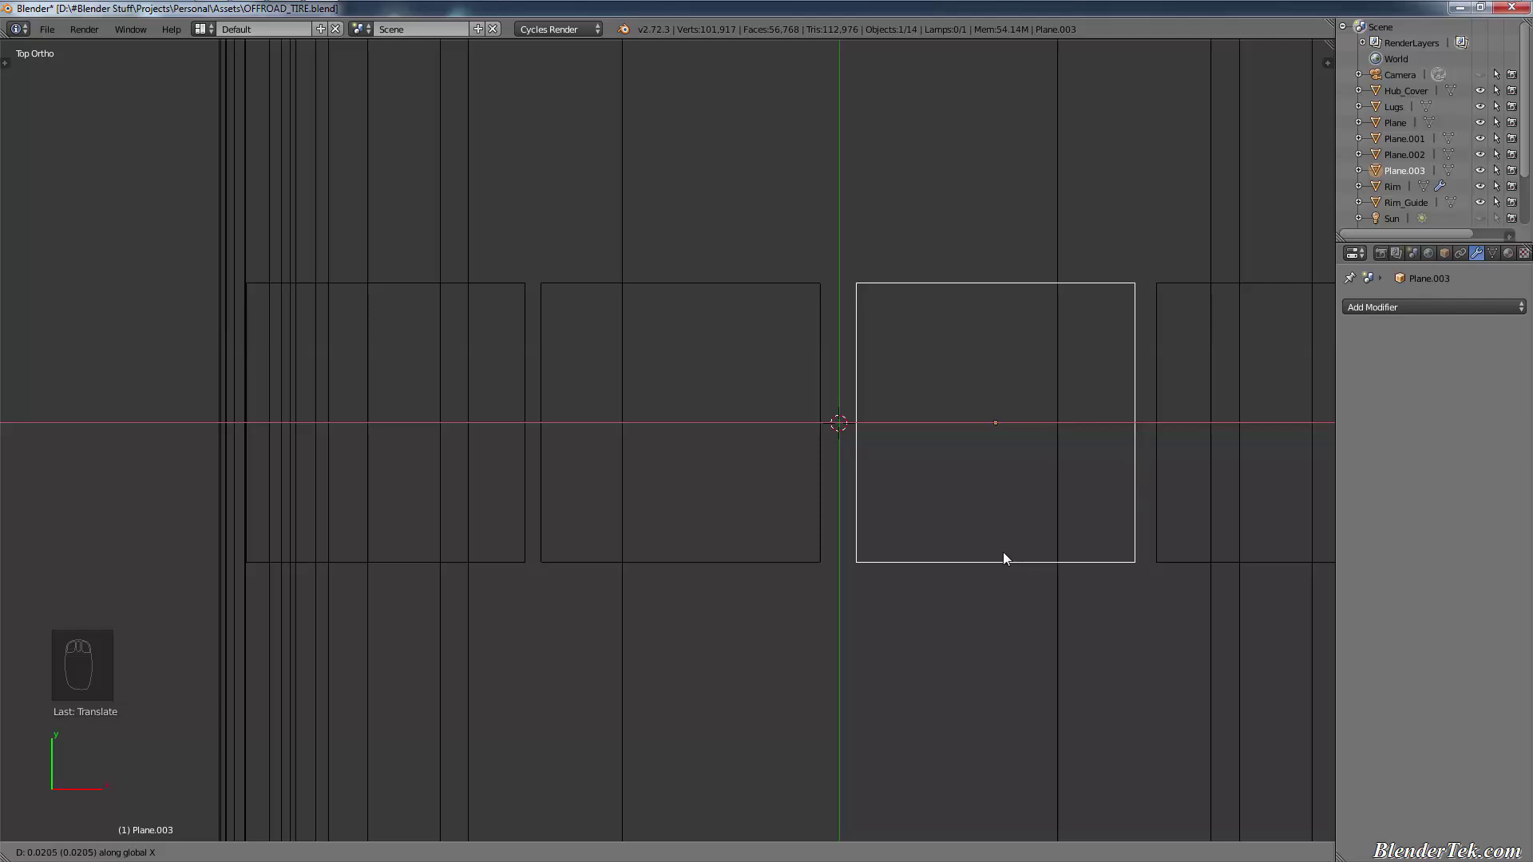
left_click(1002, 550)
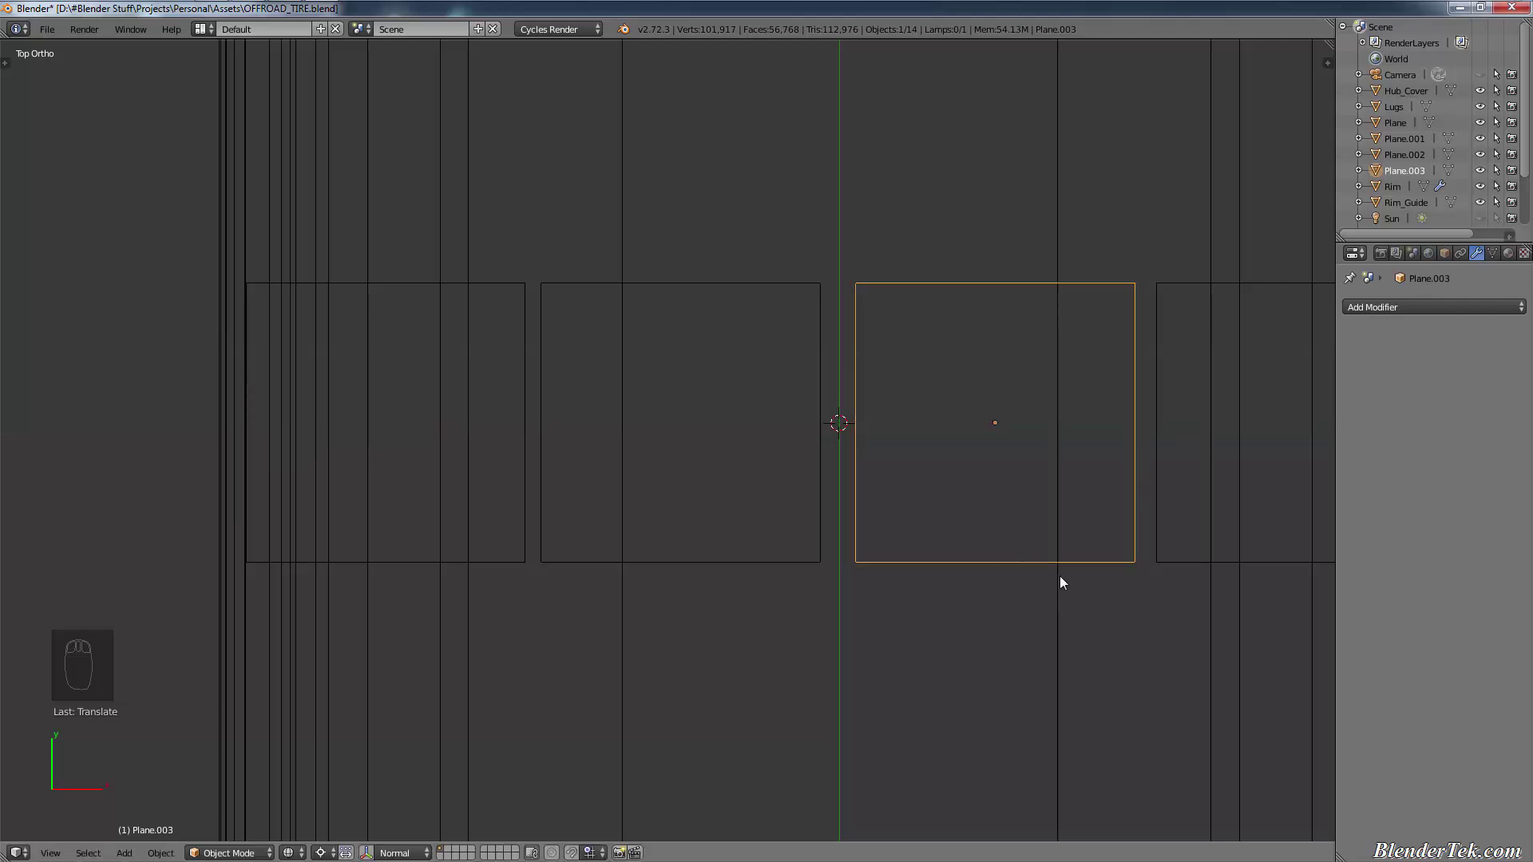
scroll(1070, 554, "down", 1)
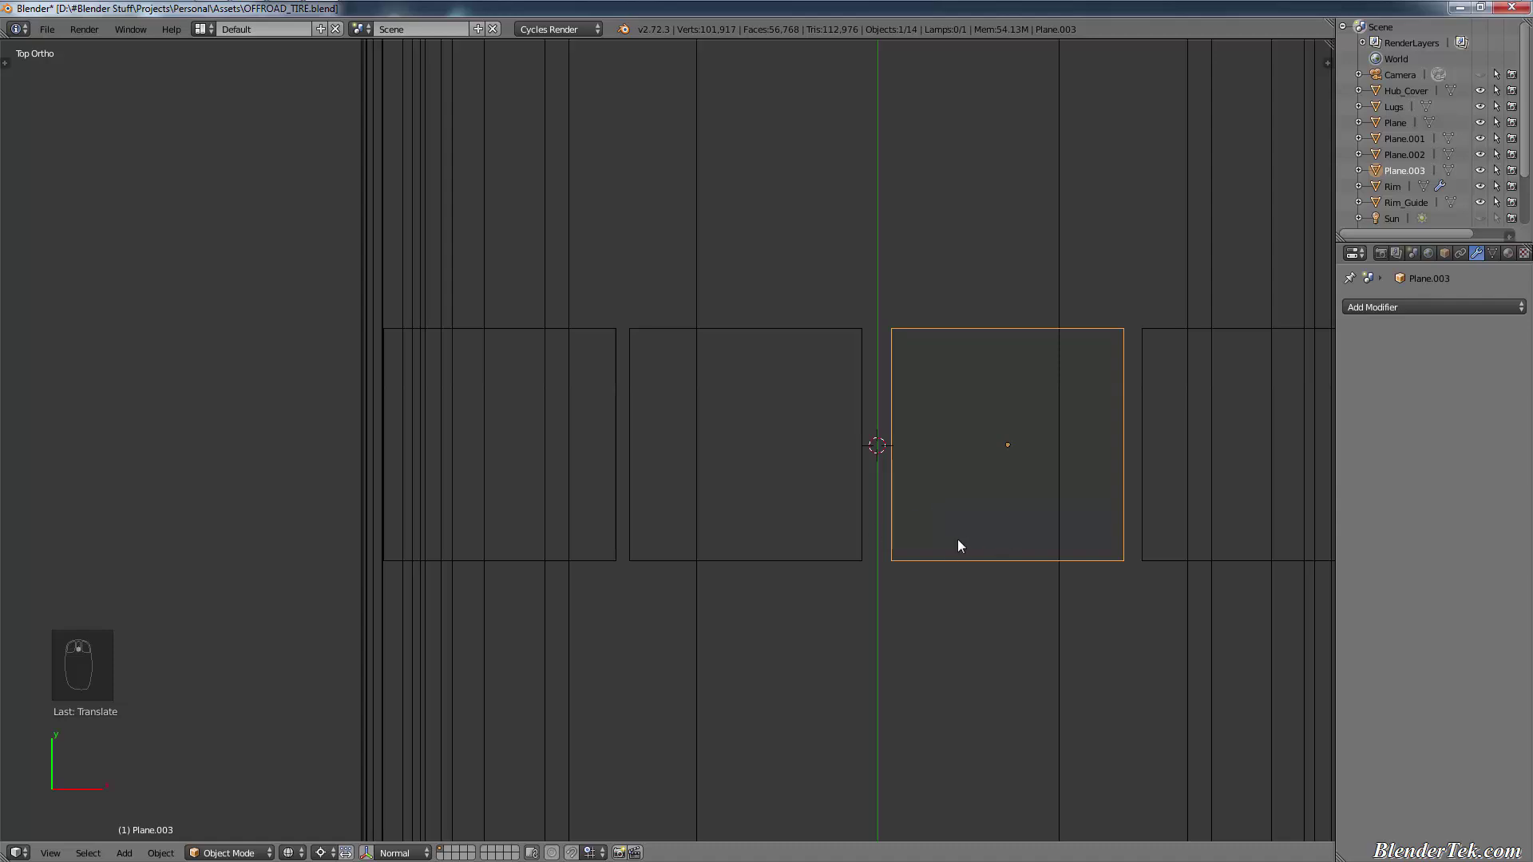
Step: Select all four planes and scale them along Y to a little over half their depth
key("a")
scroll(1106, 615, "down", 2)
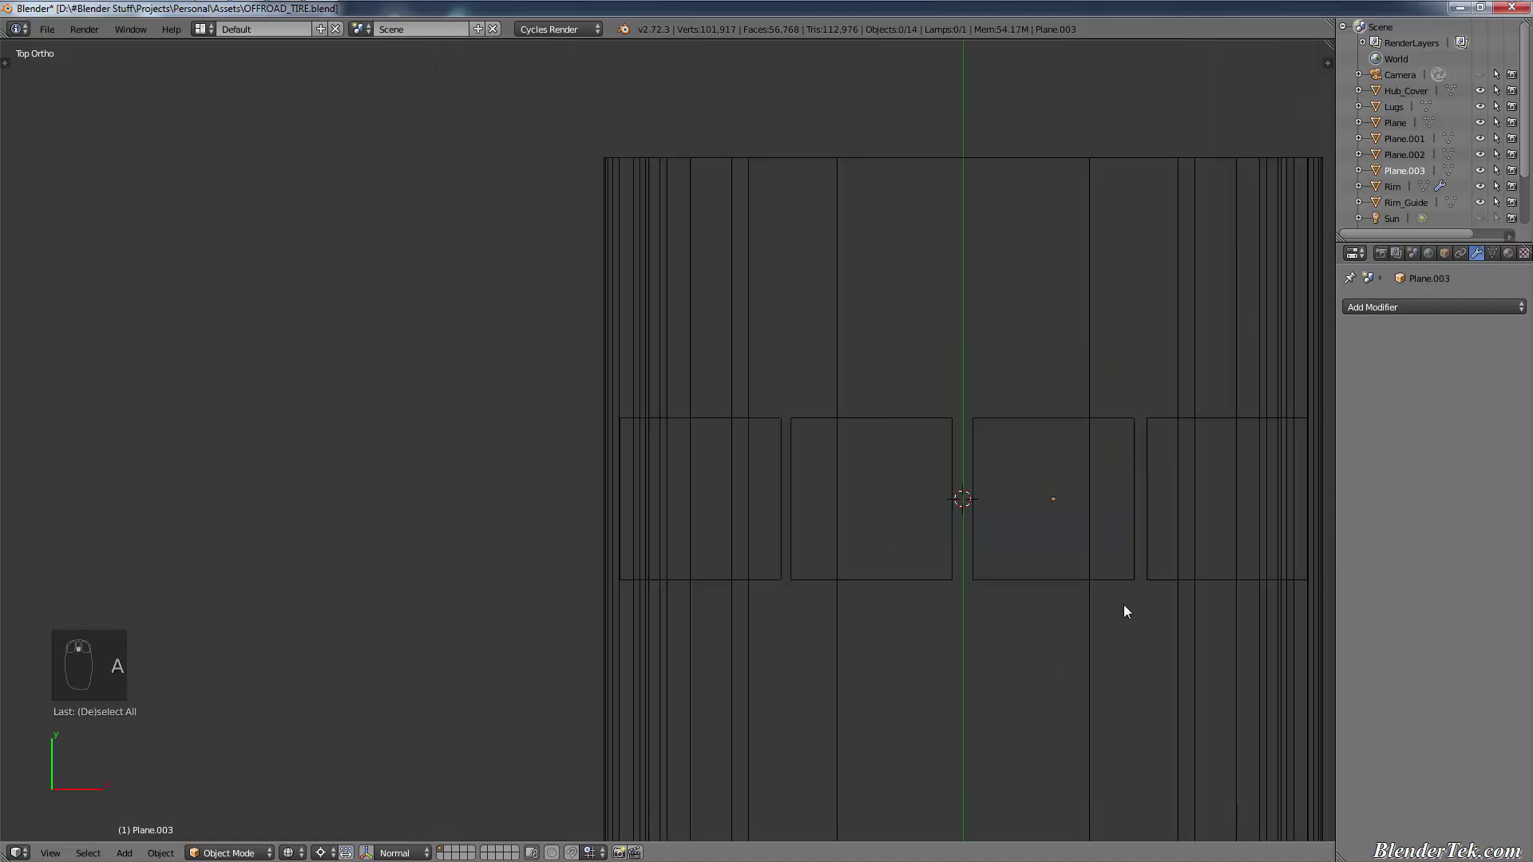
middle_click_drag(1123, 605, 928, 578, "shift")
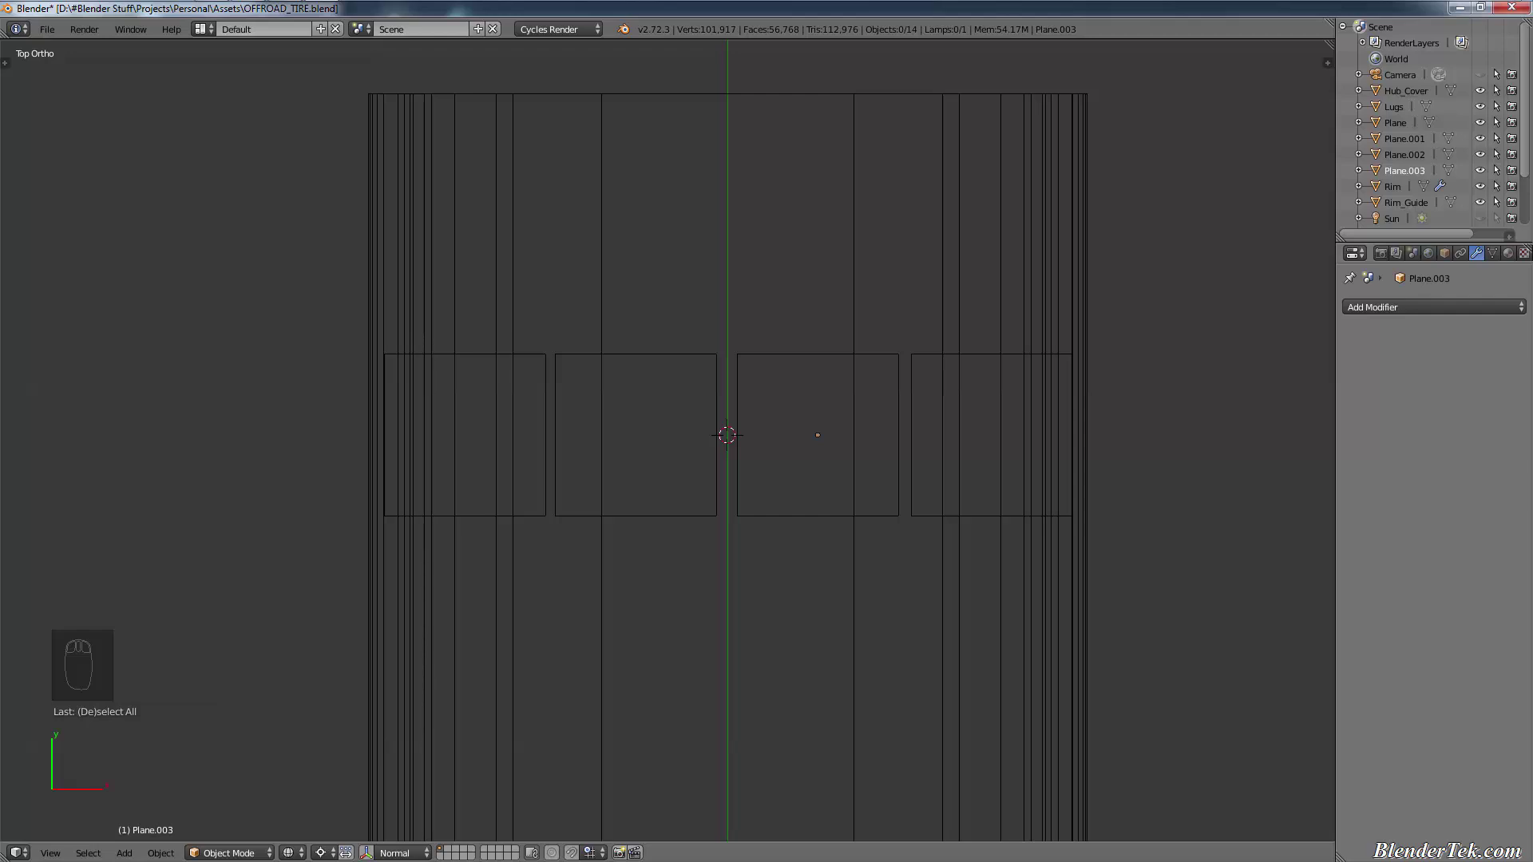
right_click(544, 431)
right_click(717, 443, "shift")
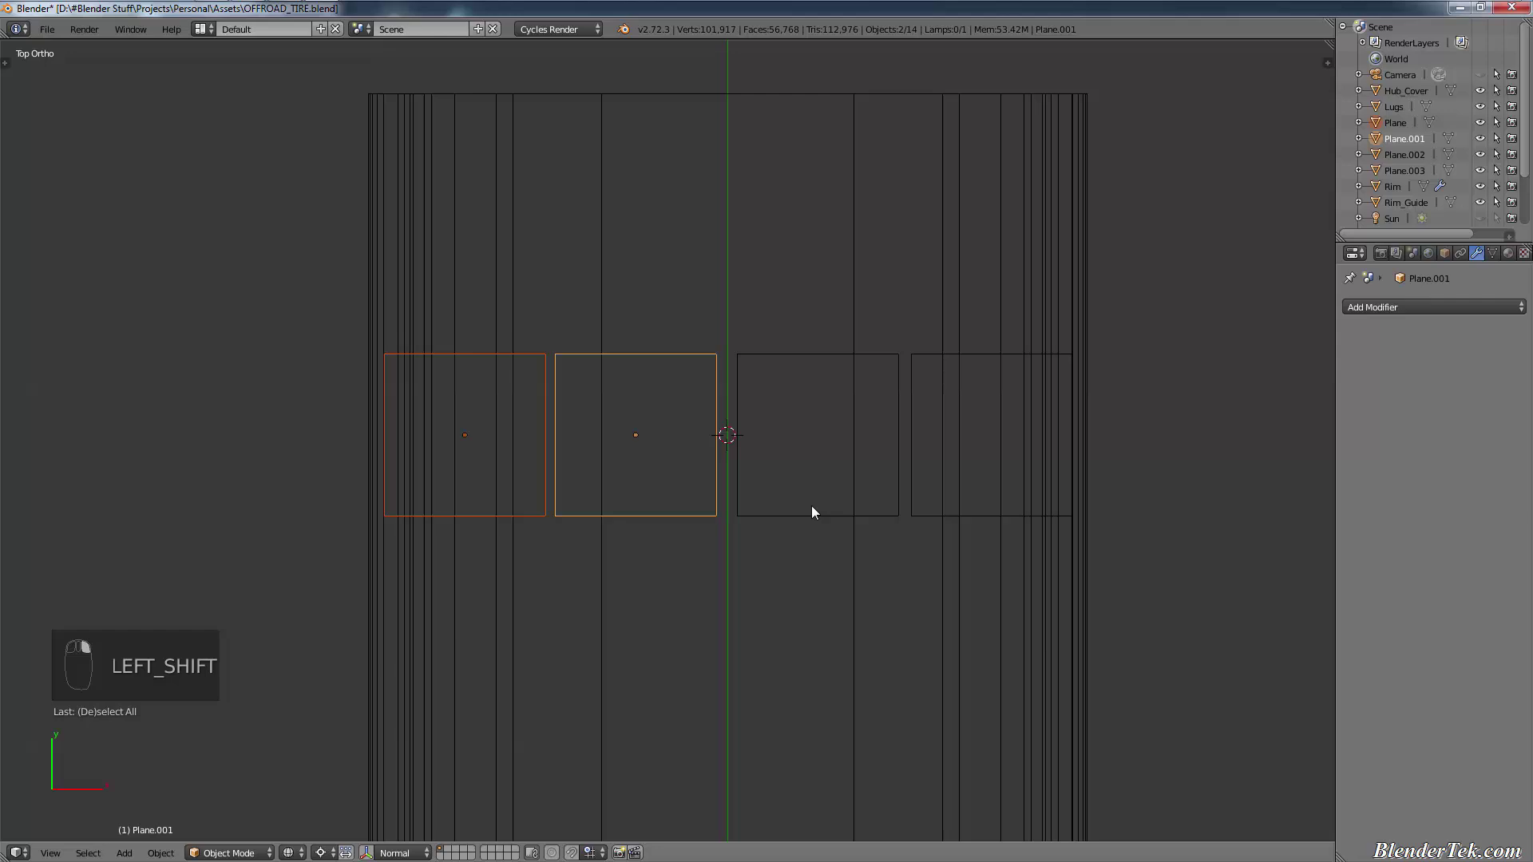
right_click(879, 505, "shift")
right_click(1008, 515, "shift")
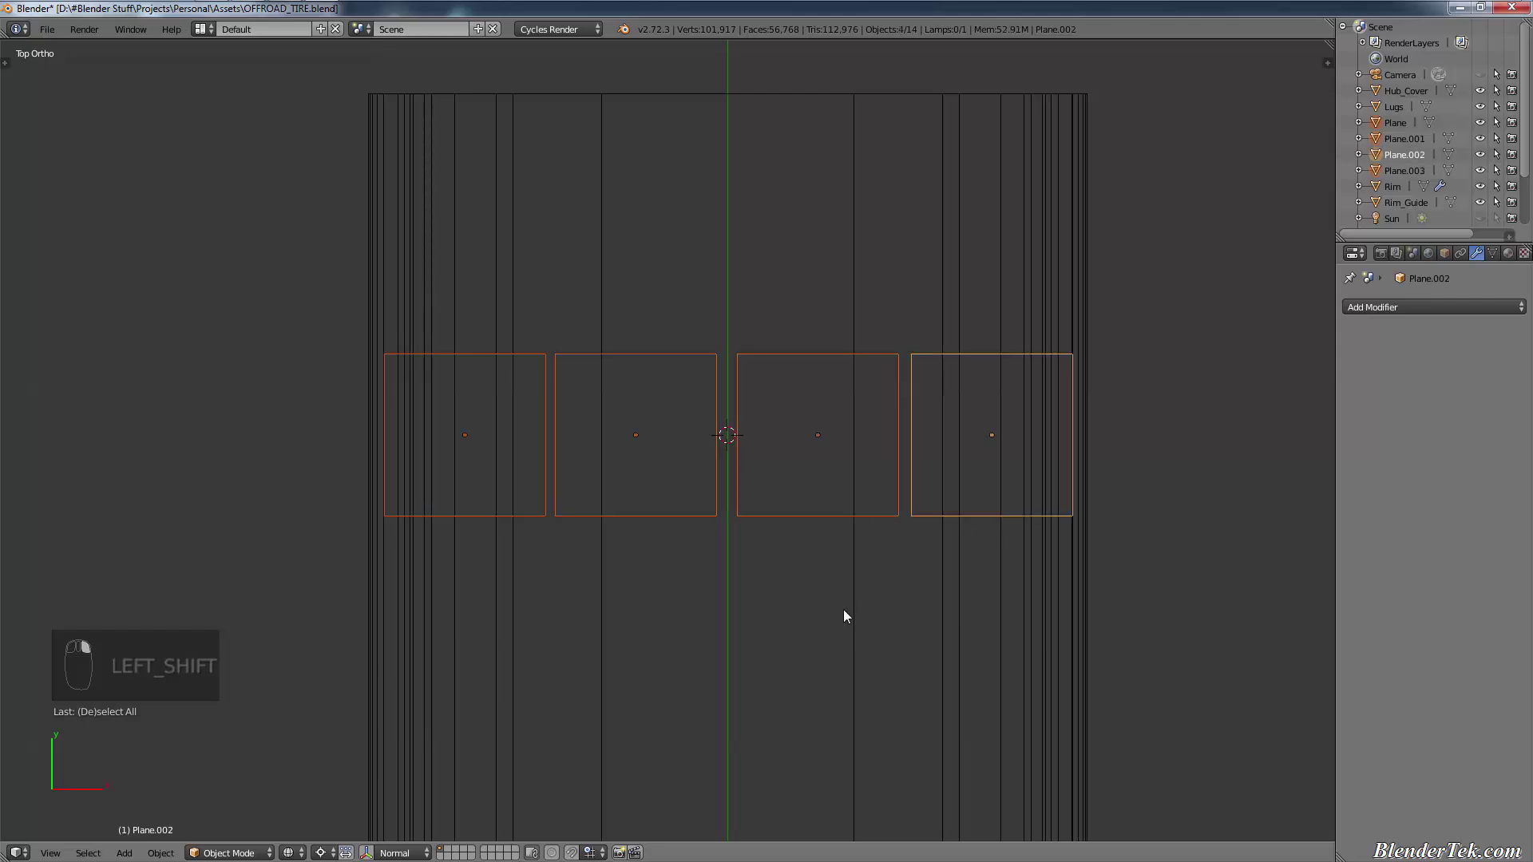
key("s")
key("y")
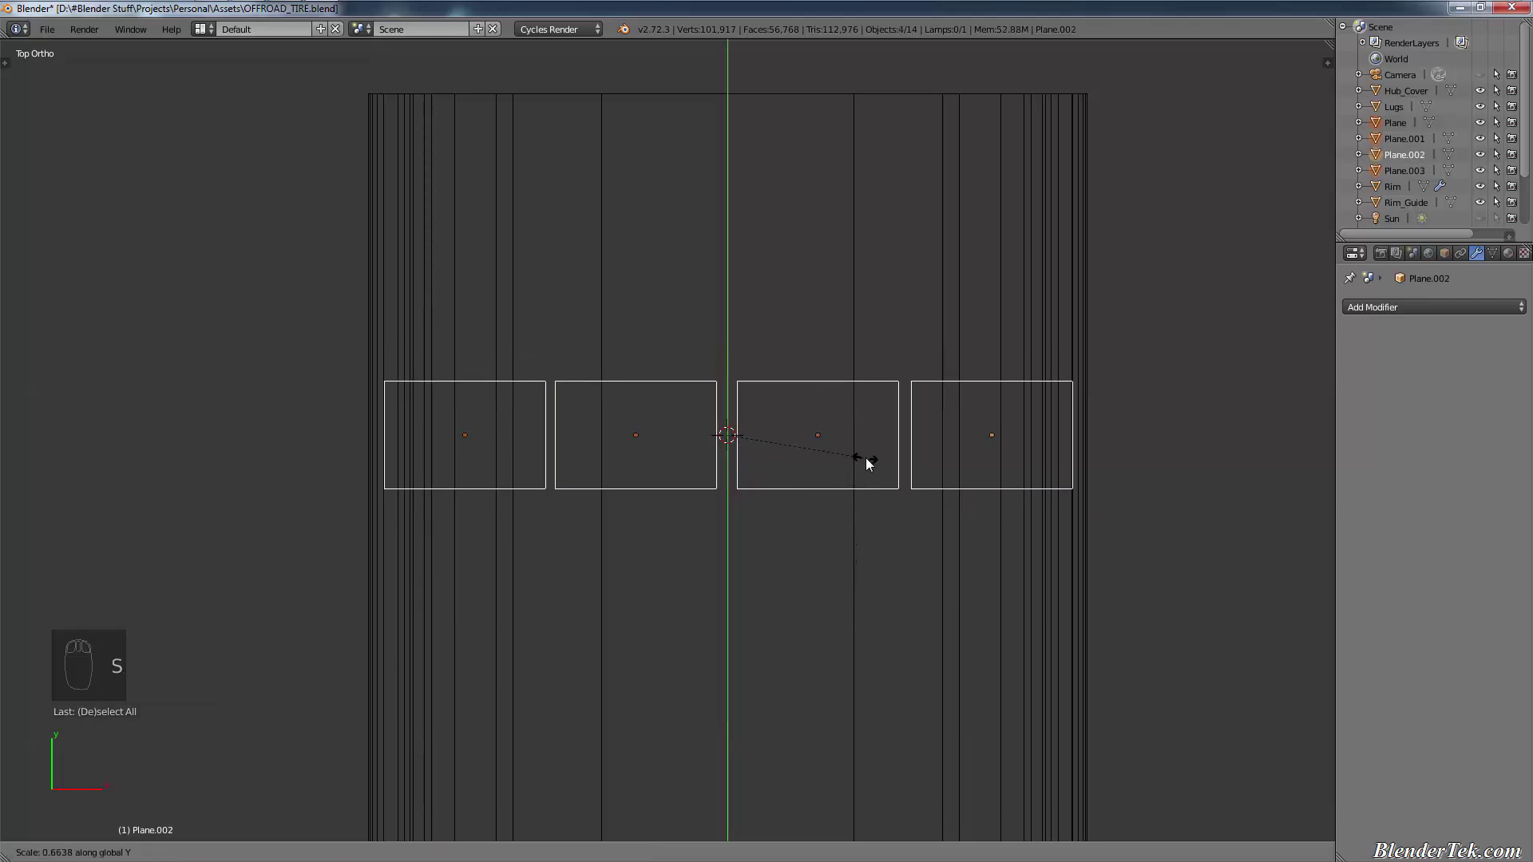
left_click(842, 460)
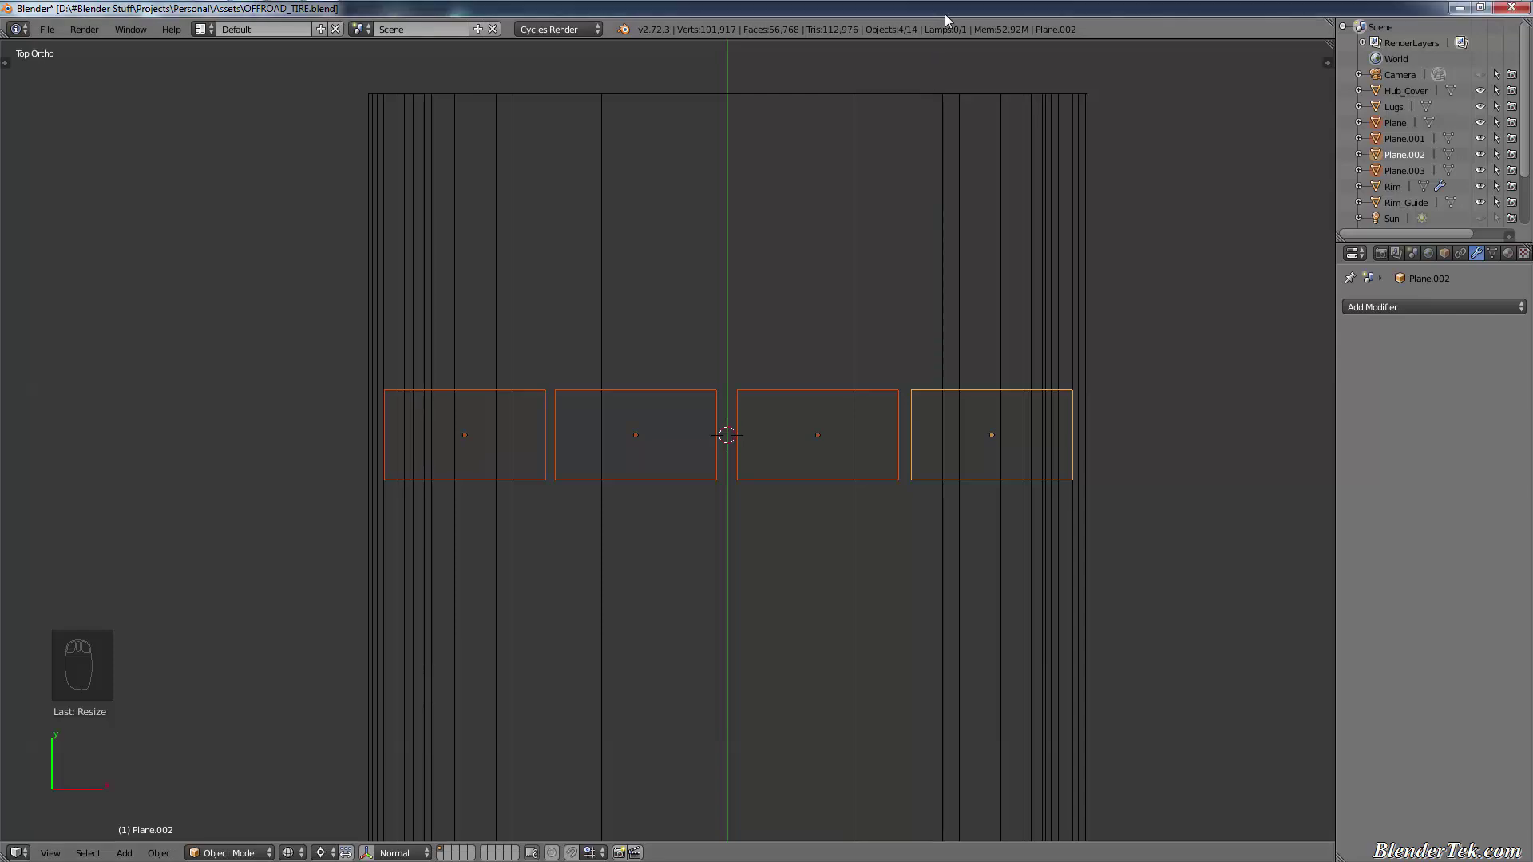
Step: Join the four selected planes into one object and rename it Treads Guide
key("ctrl+j")
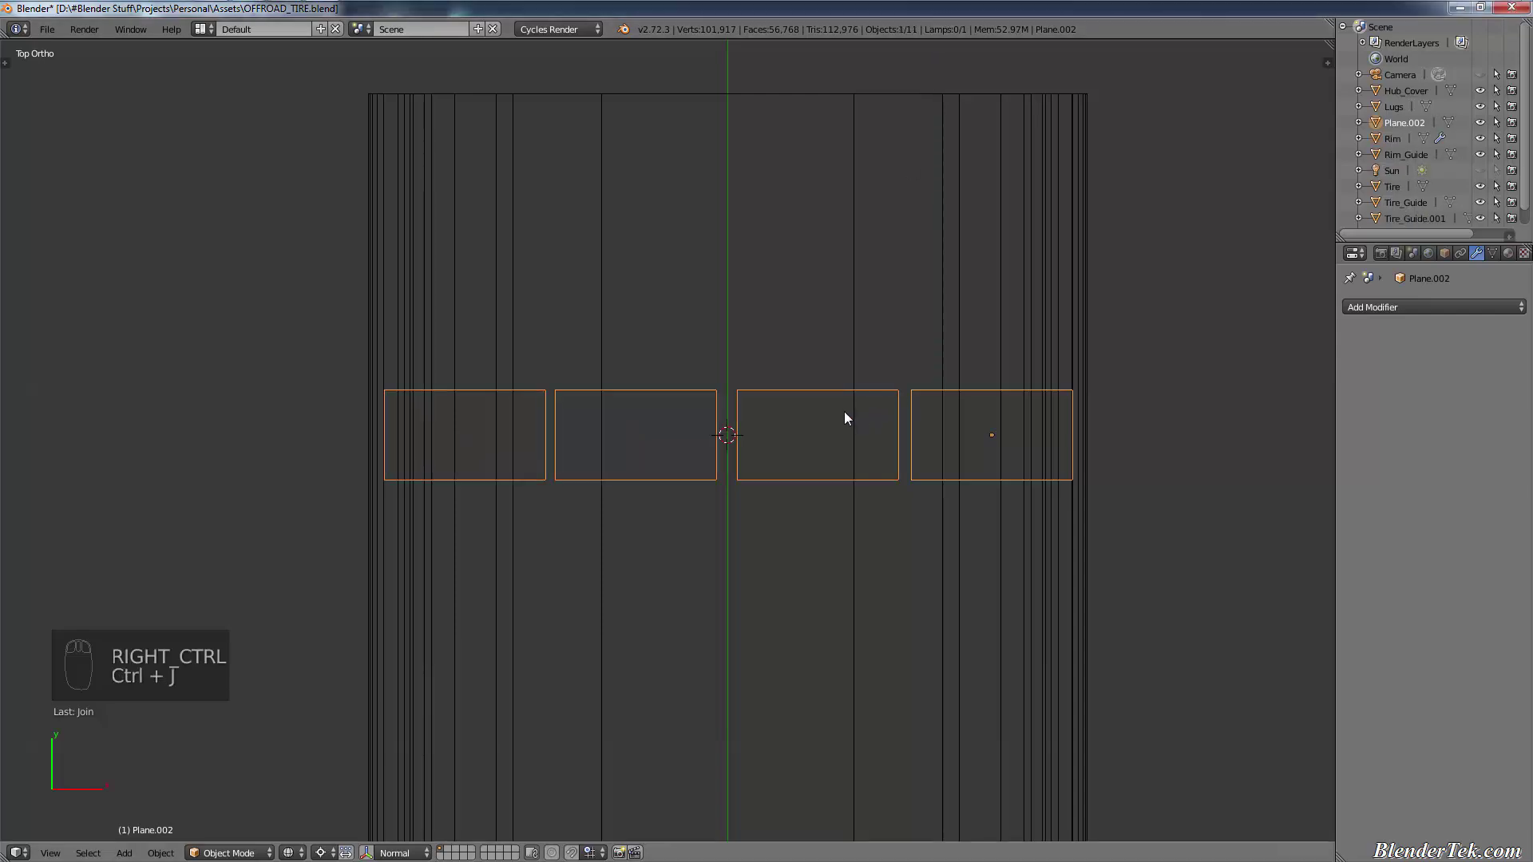
double_click(1405, 122)
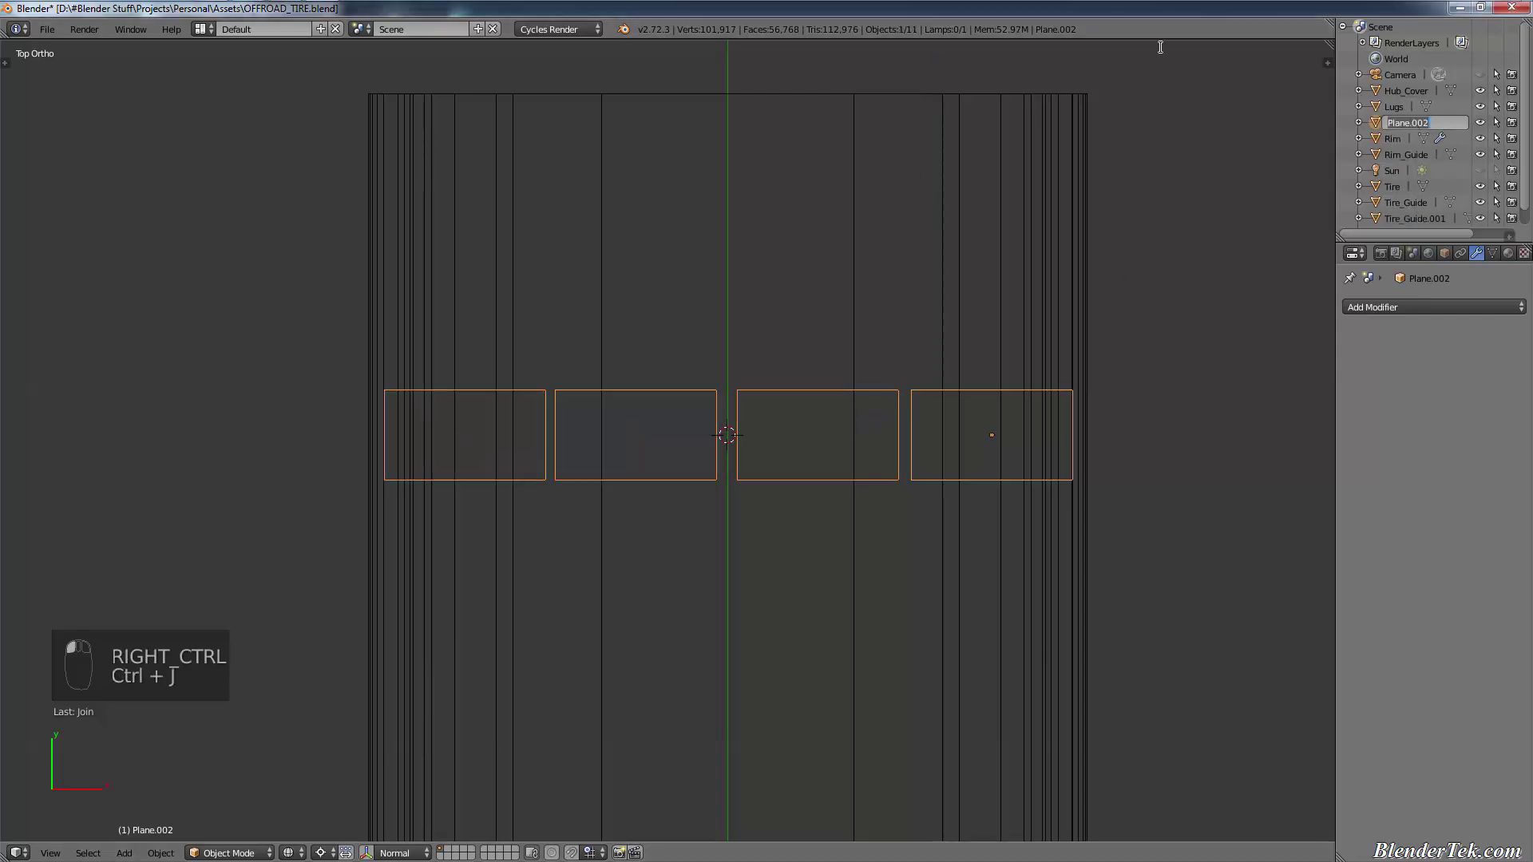
type("Treads Guide")
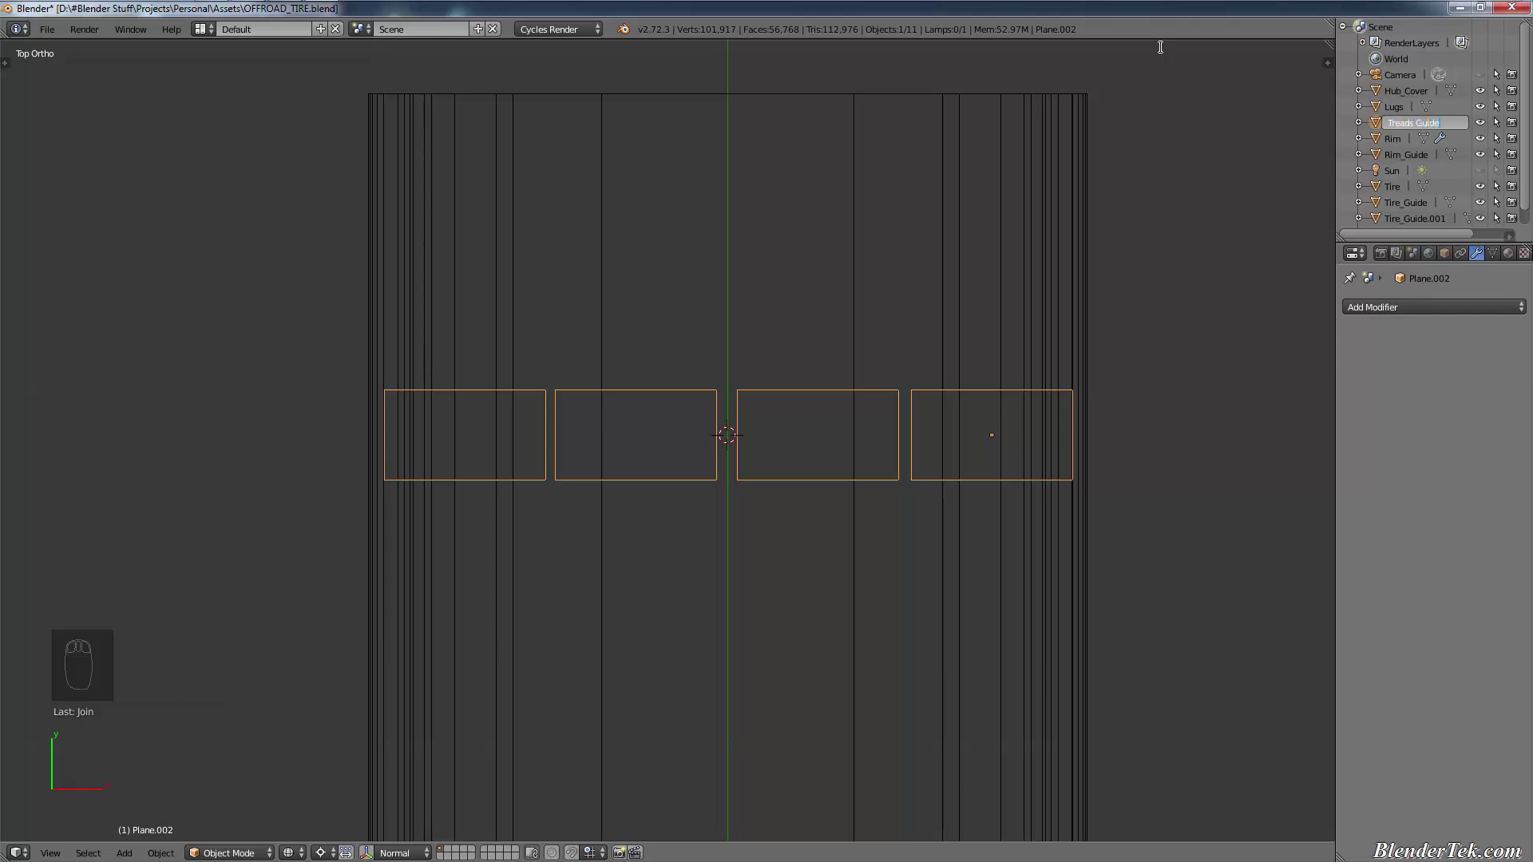
key("Return")
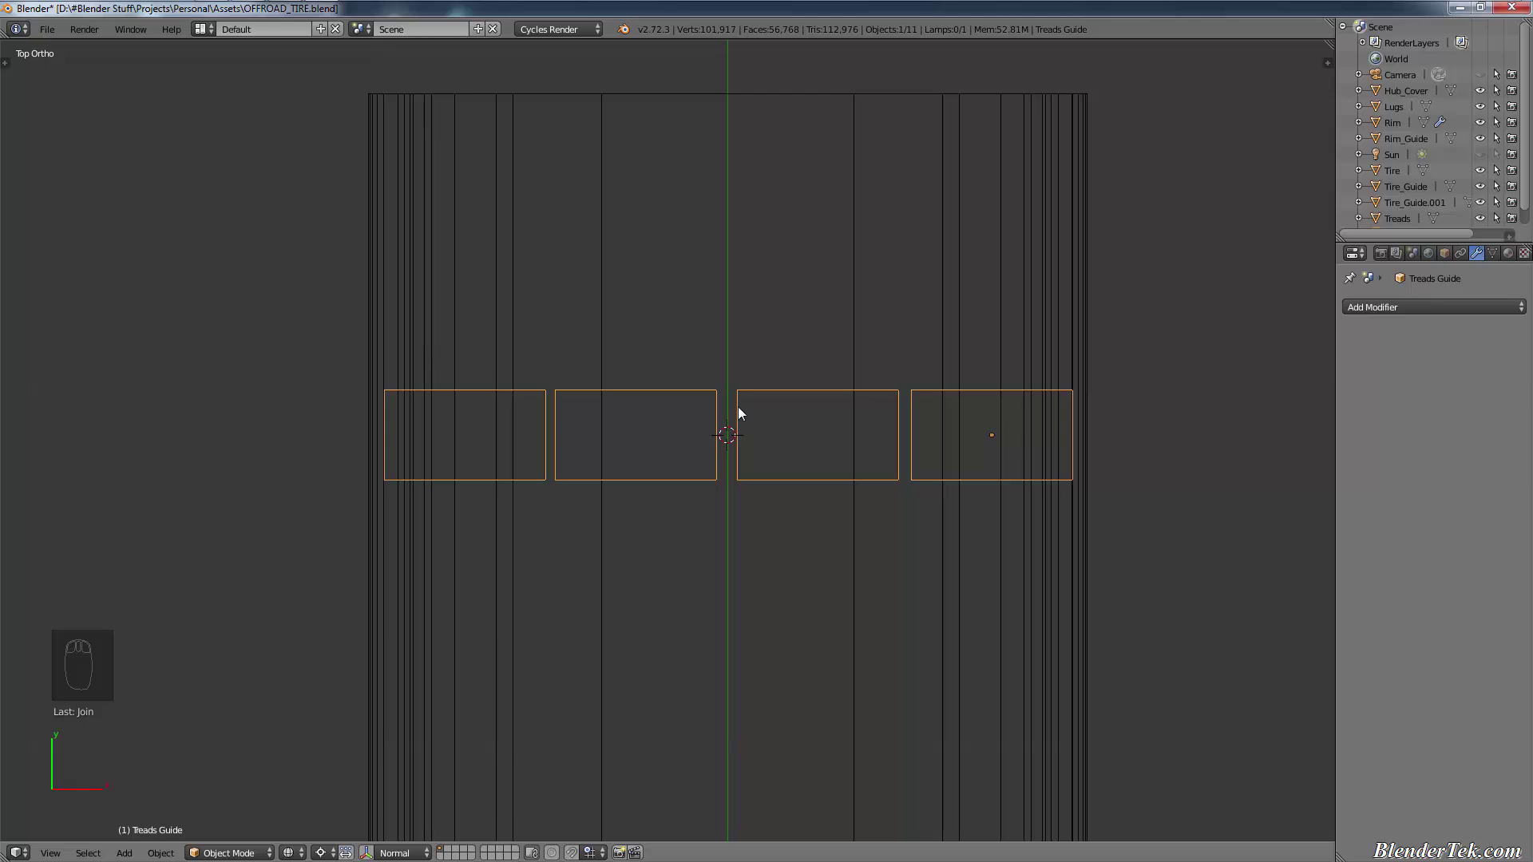
Step: Add one loop cut parallel to Y in each of the guide's two outermost planes, slid about 0.4 toward the strip's centerline
key("Tab")
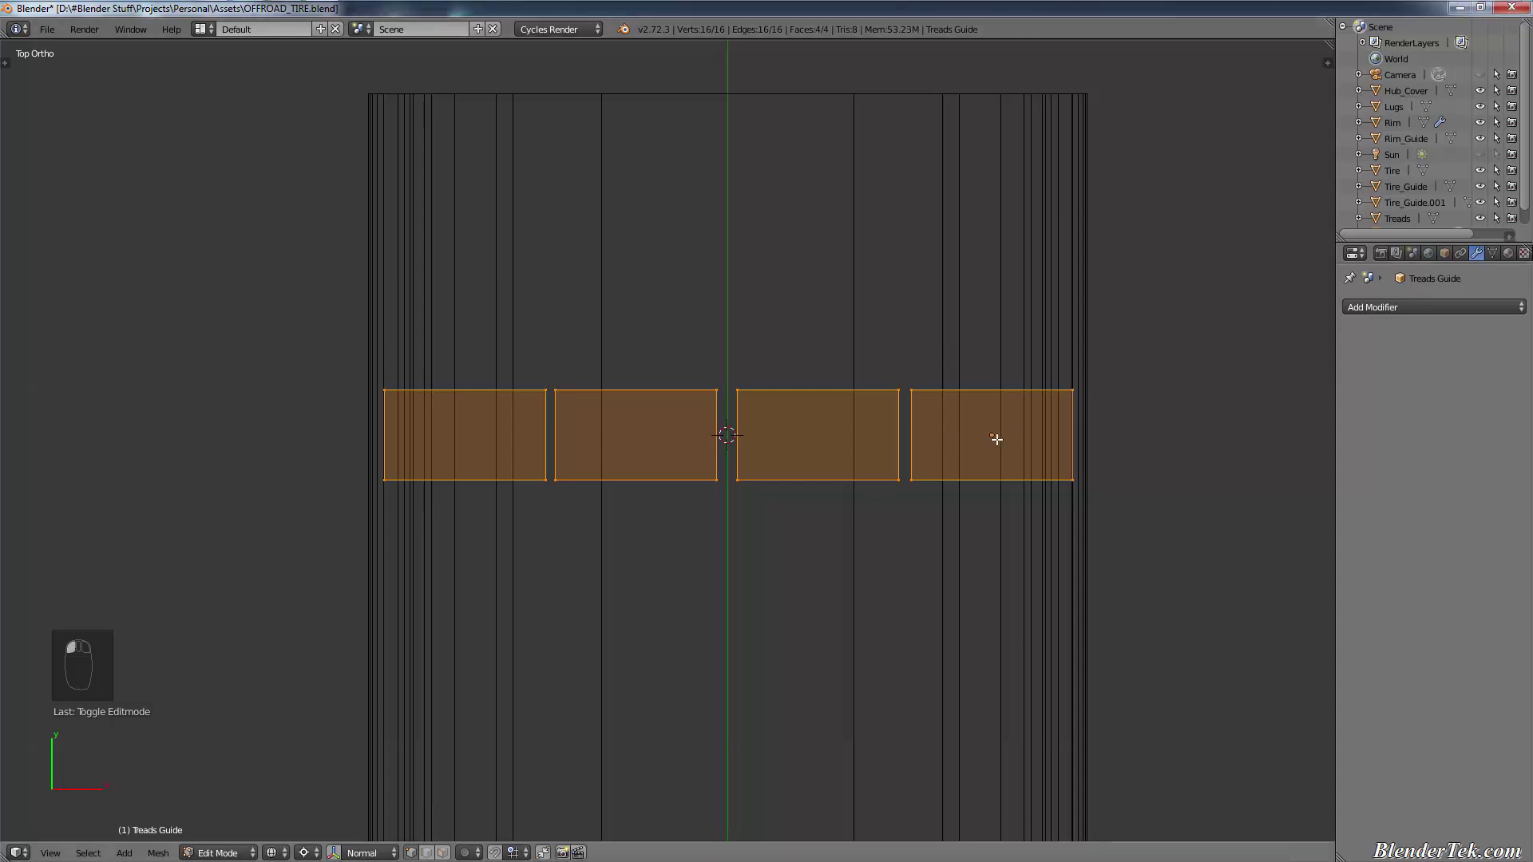
key("a")
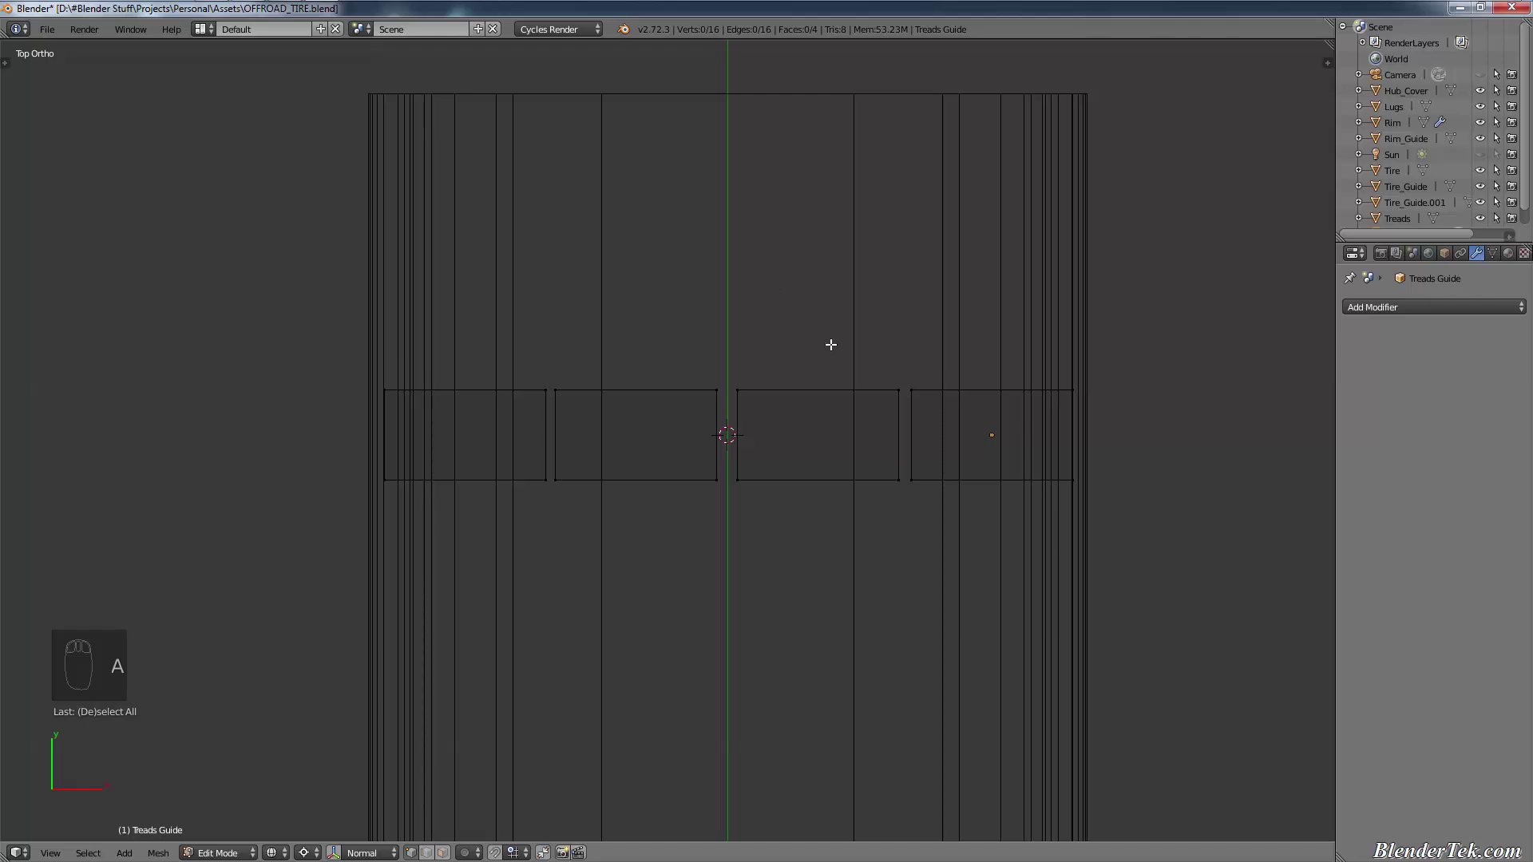
key("ctrl+r")
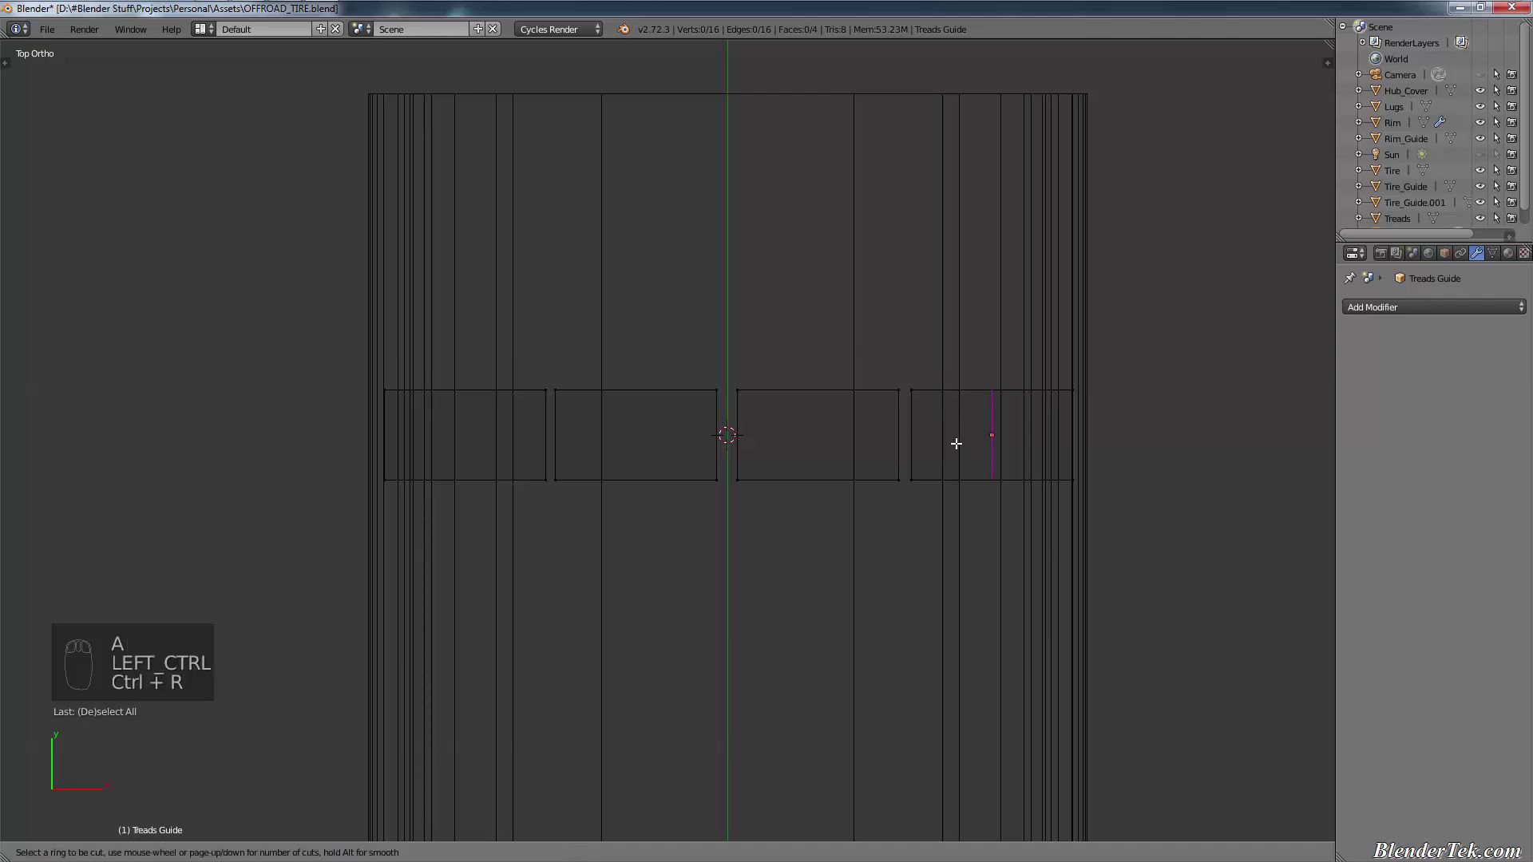
left_click(995, 431)
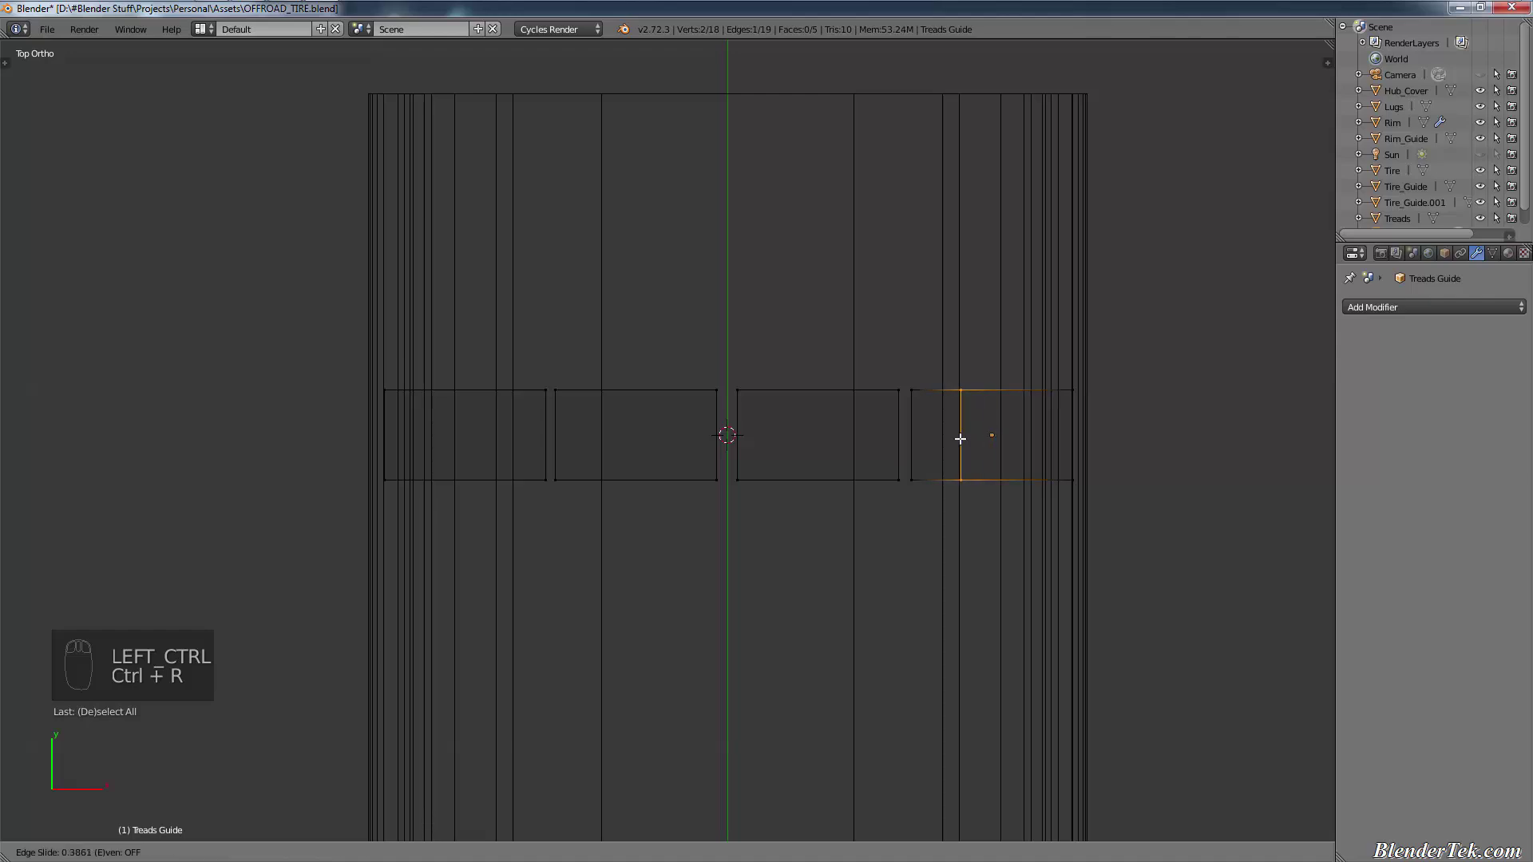
left_click(963, 438)
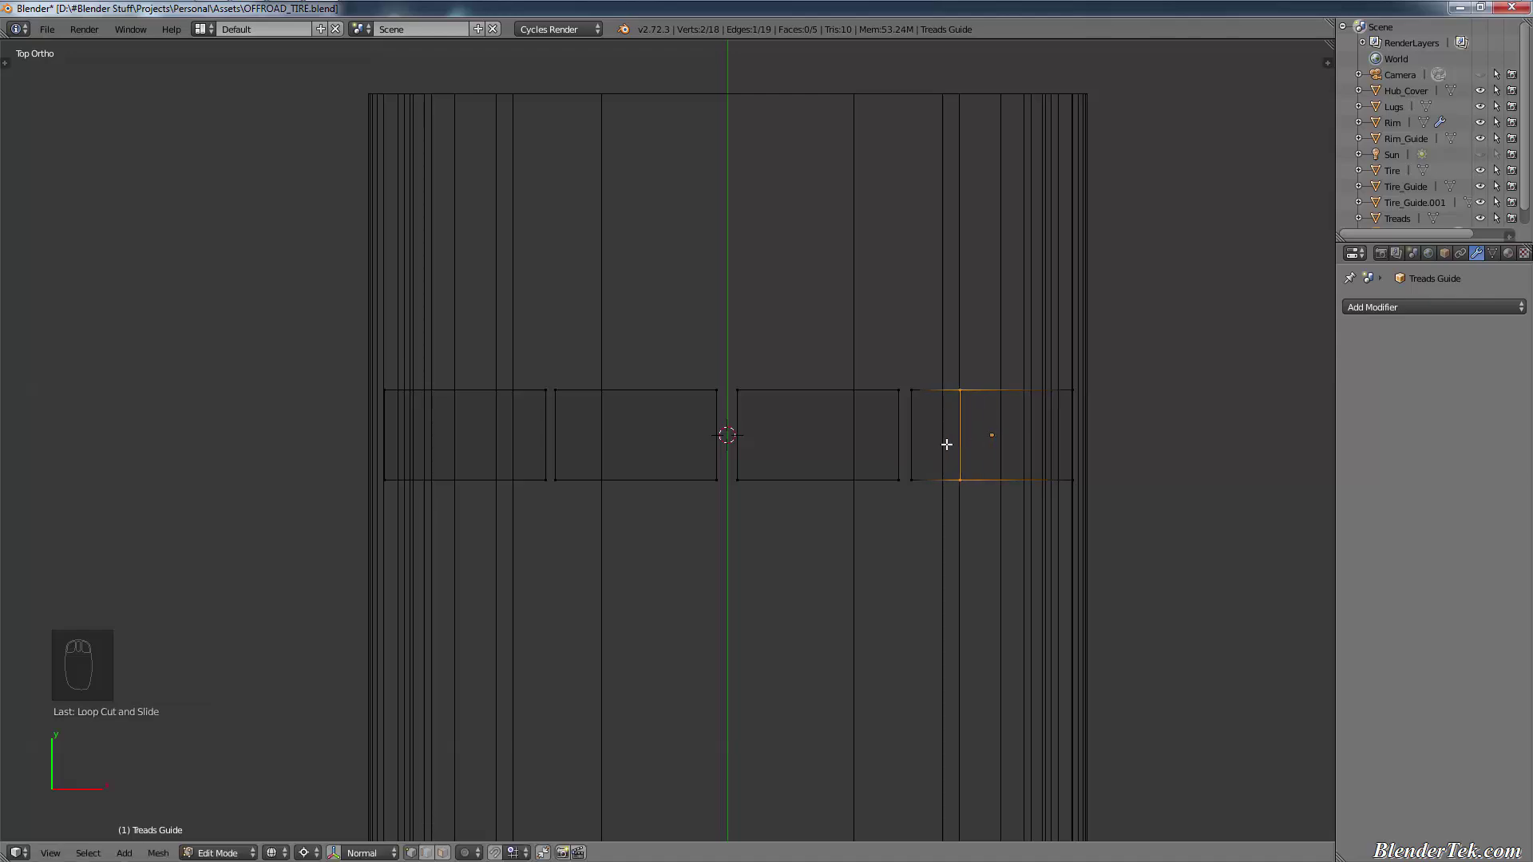
key("ctrl+r")
left_click(476, 429)
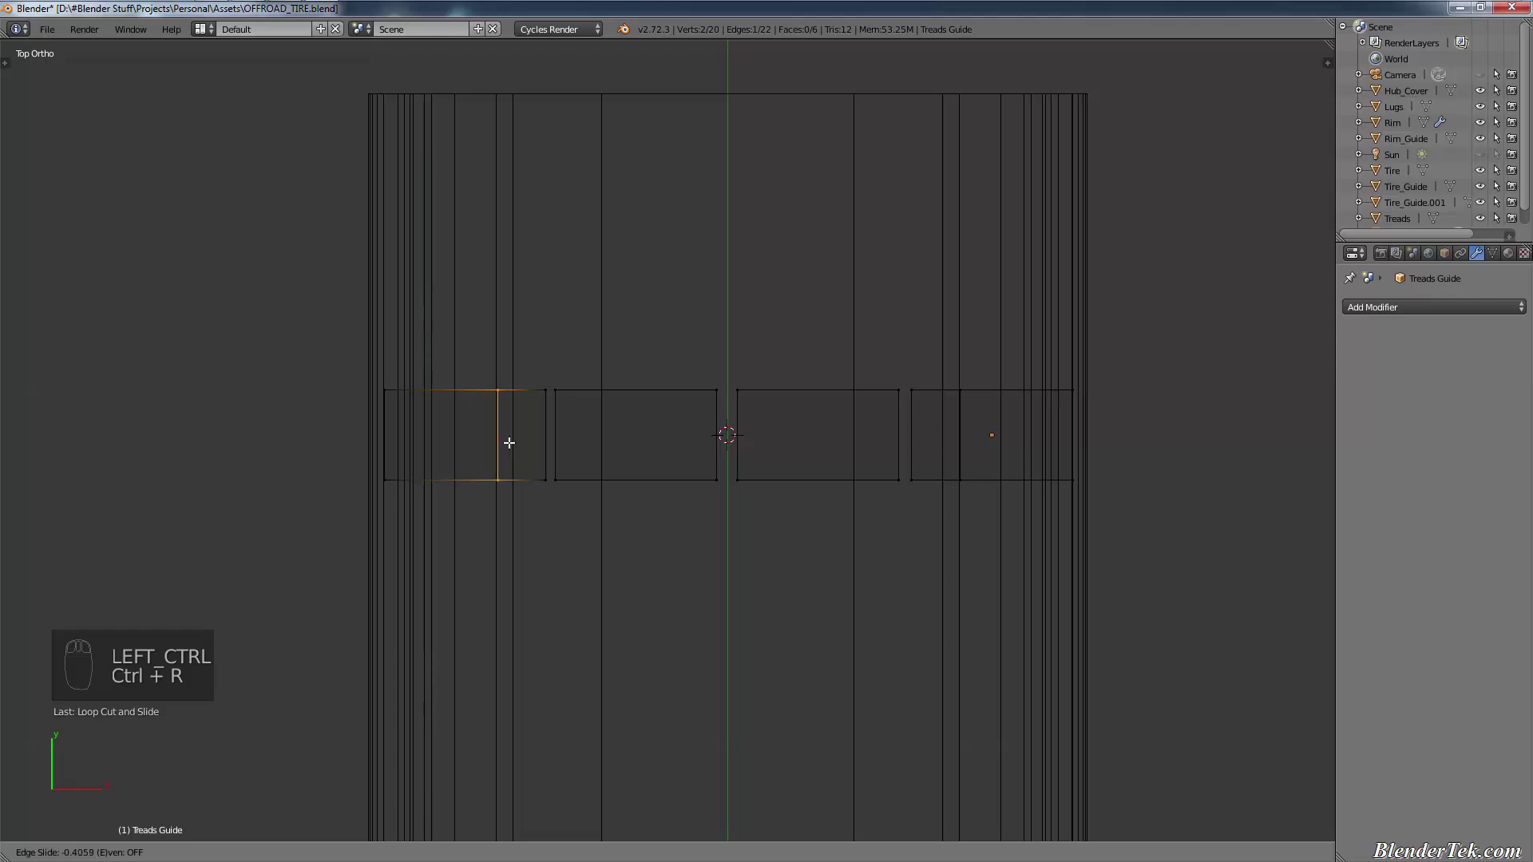
left_click(510, 442)
Step: Move the two inner planes and the inner edges of the two outer planes about 0.16 along negative Y
key("a")
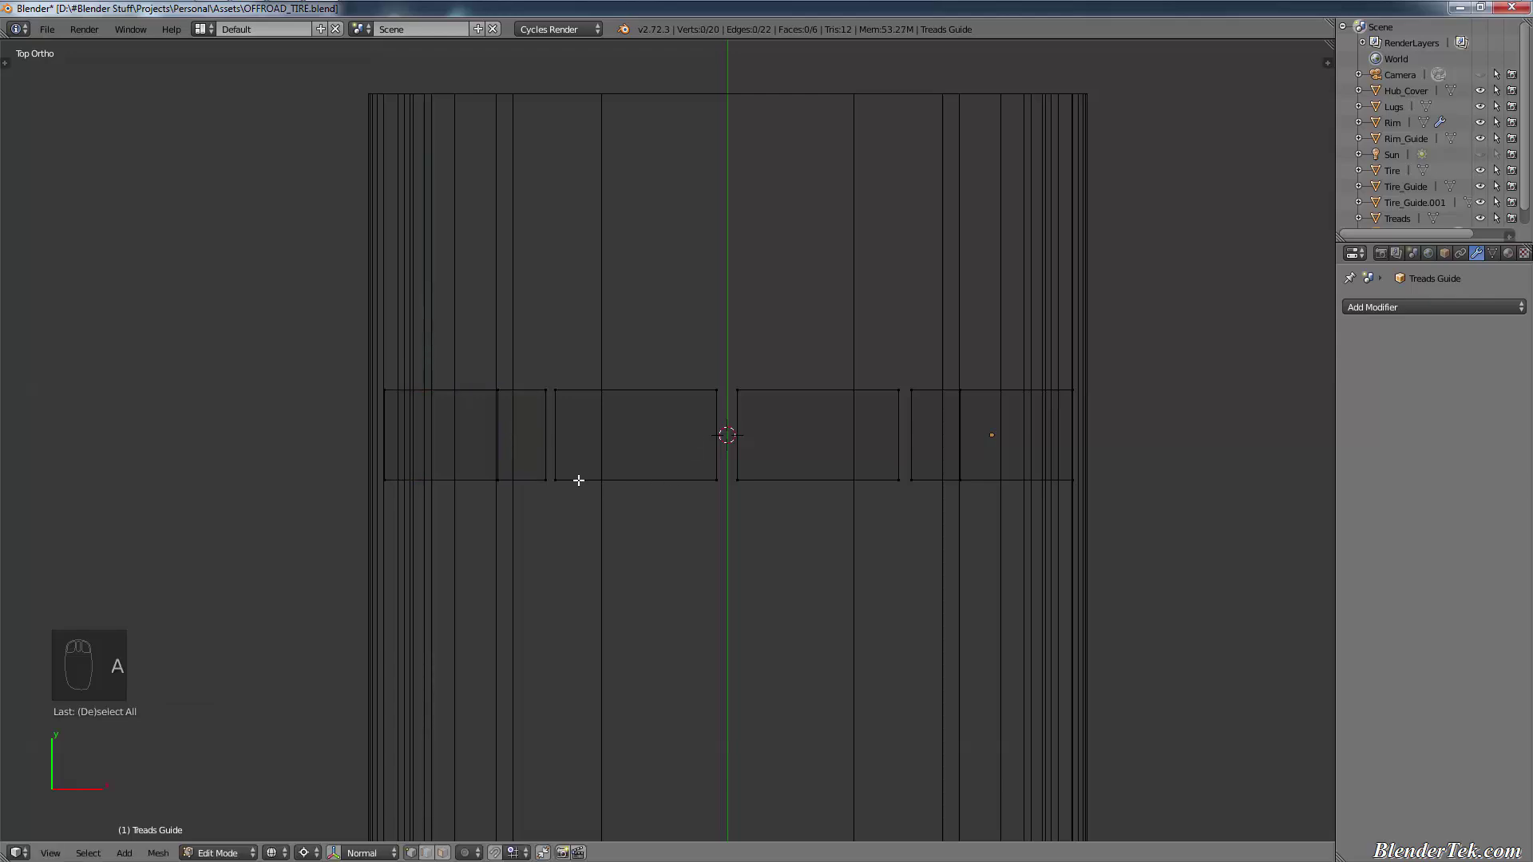
key("c")
left_click(558, 481)
mouse_move(562, 444)
left_mouse_down()
mouse_move(562, 404)
mouse_move(678, 445)
mouse_move(743, 394)
mouse_move(884, 412)
mouse_move(883, 445)
left_mouse_up()
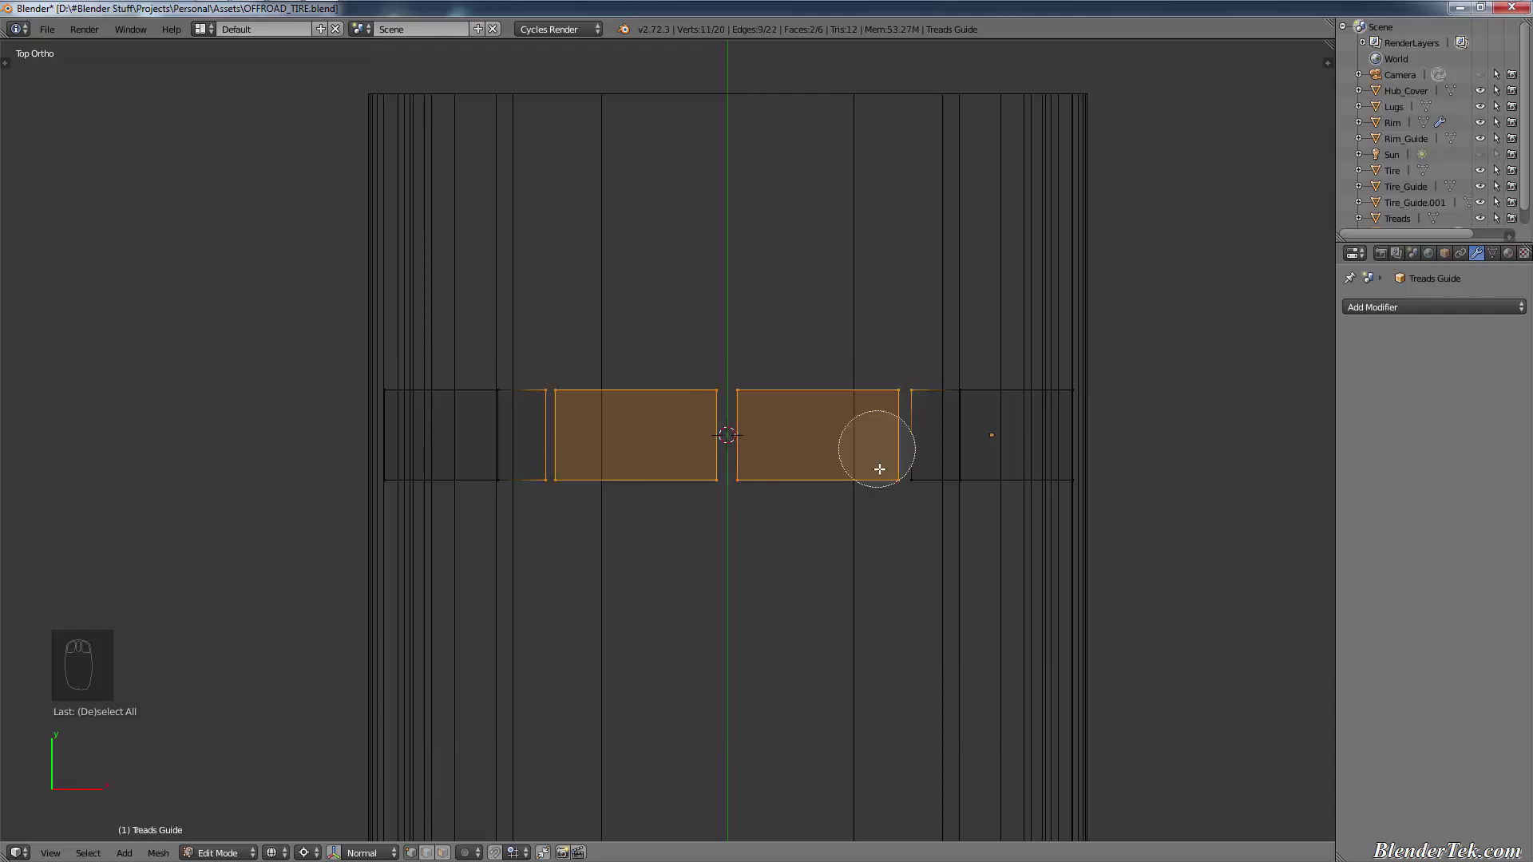
right_click(854, 539)
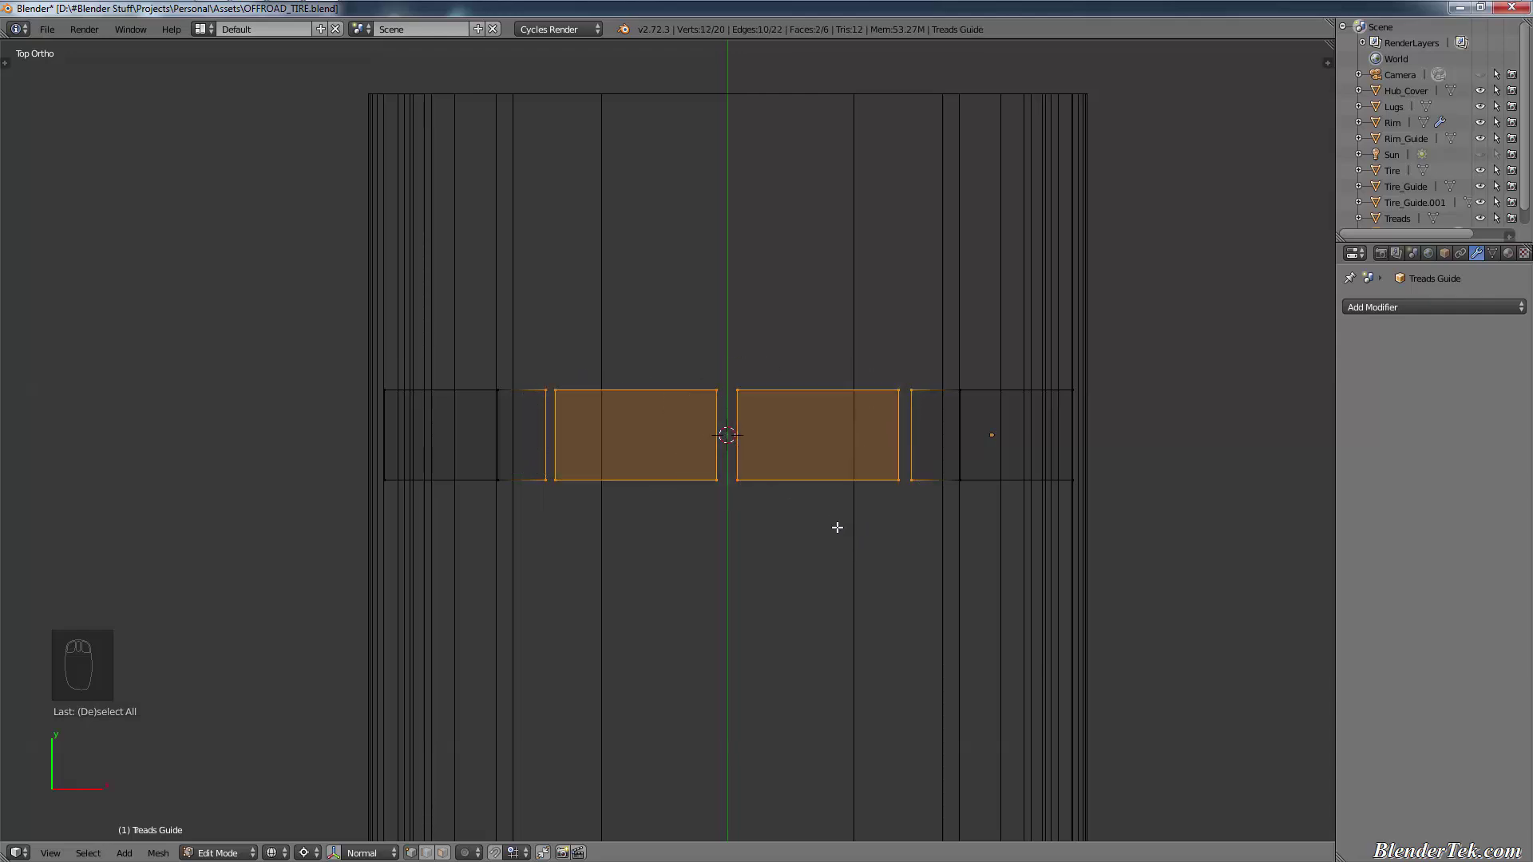
key("g")
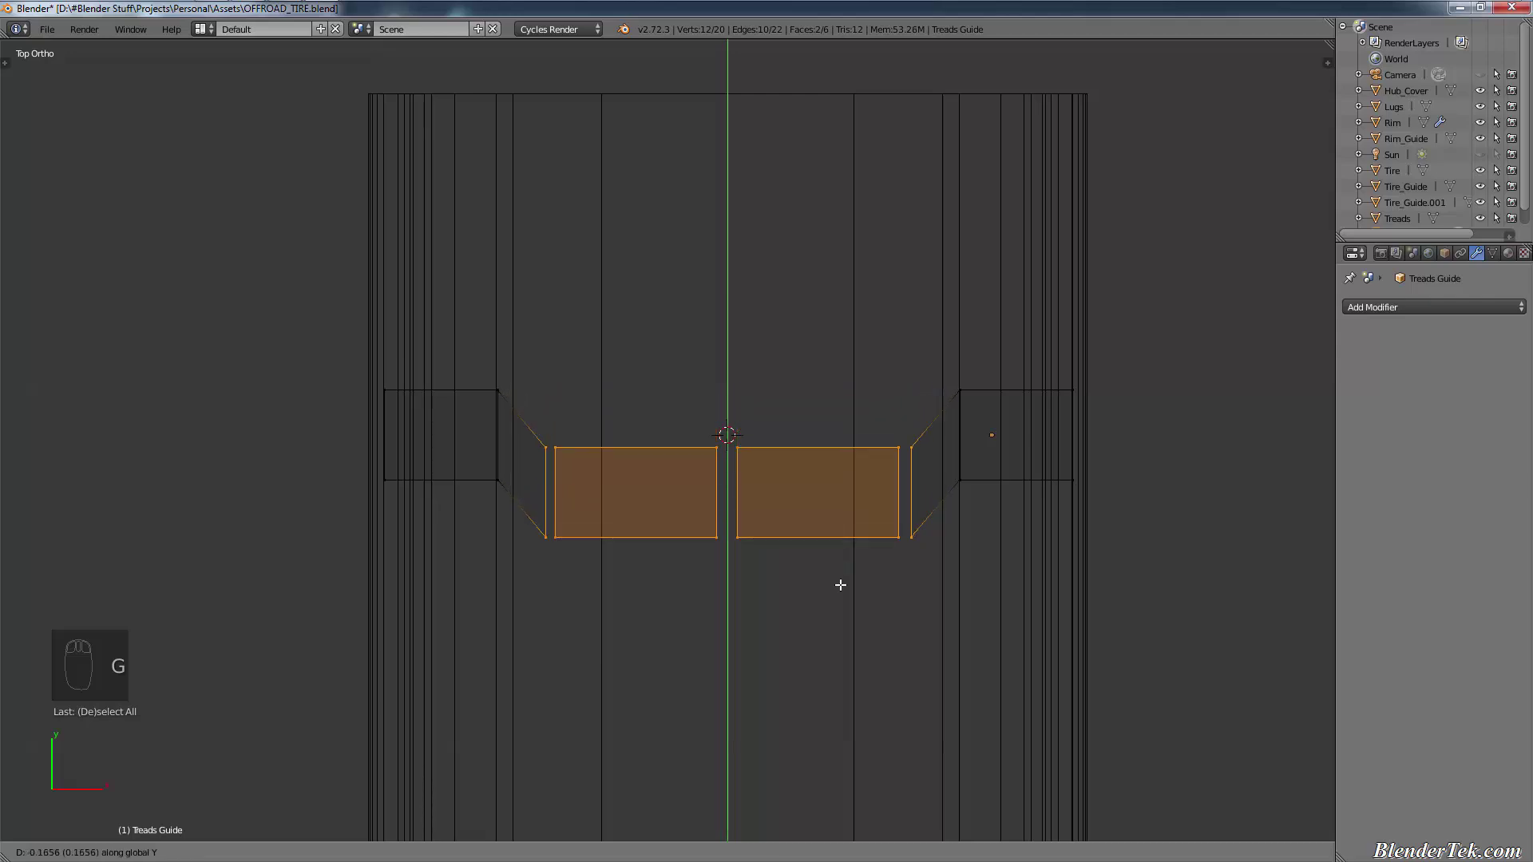
left_click(839, 583)
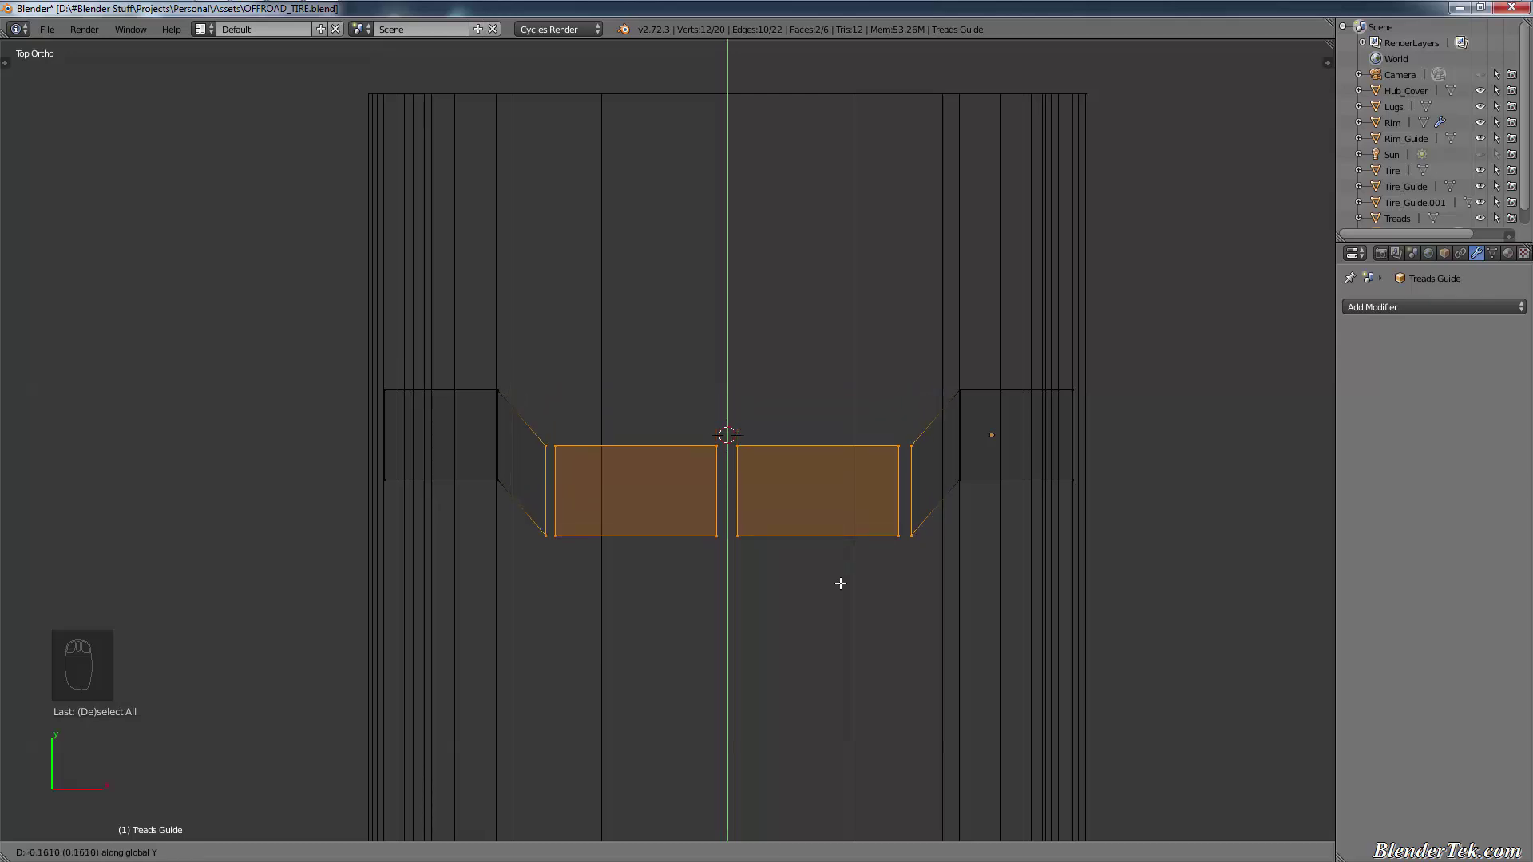
key("a")
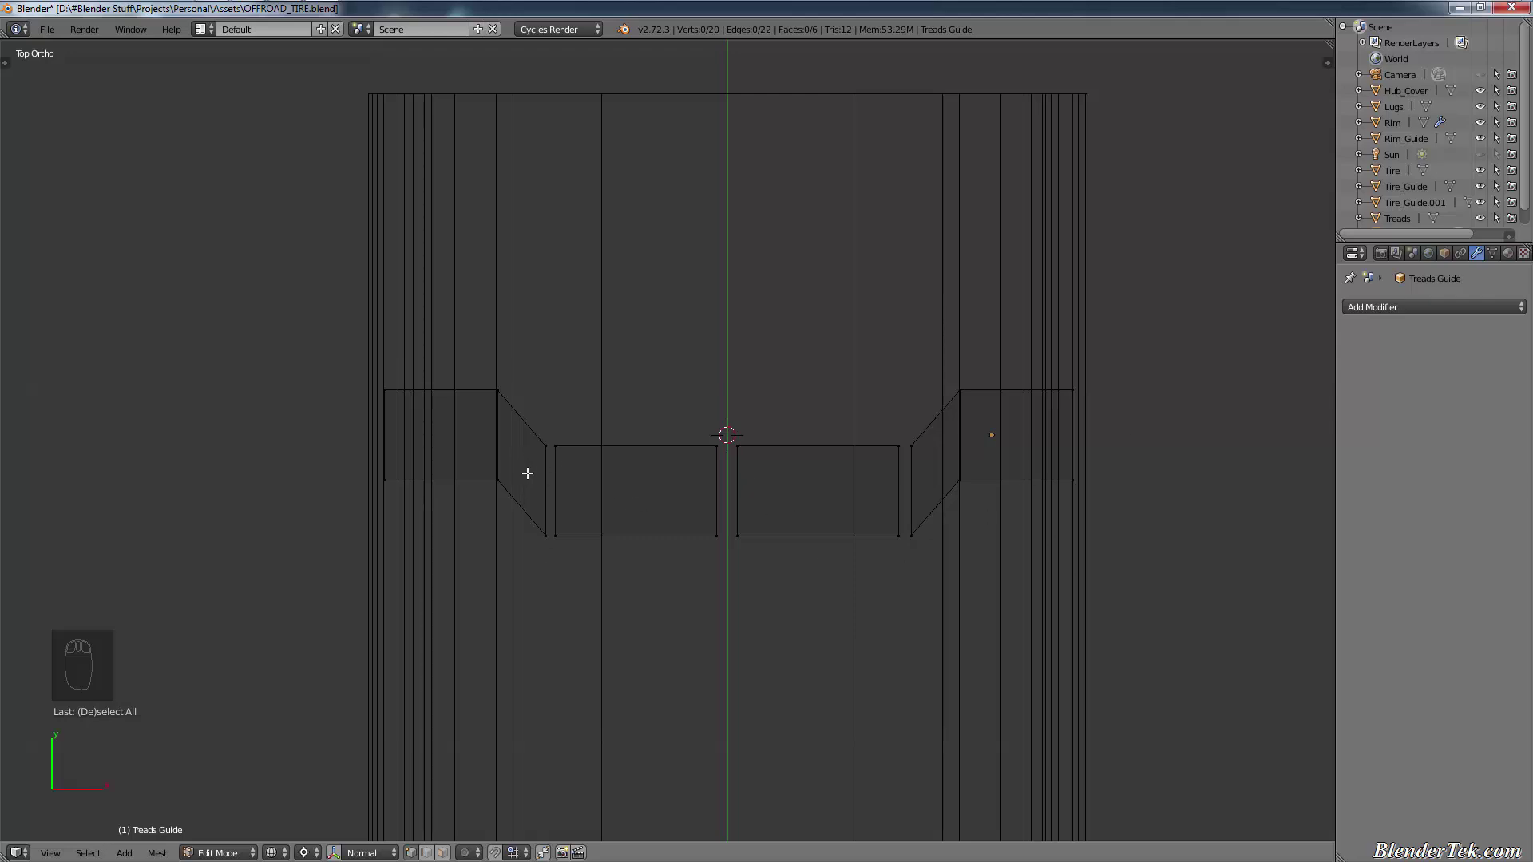
key("a")
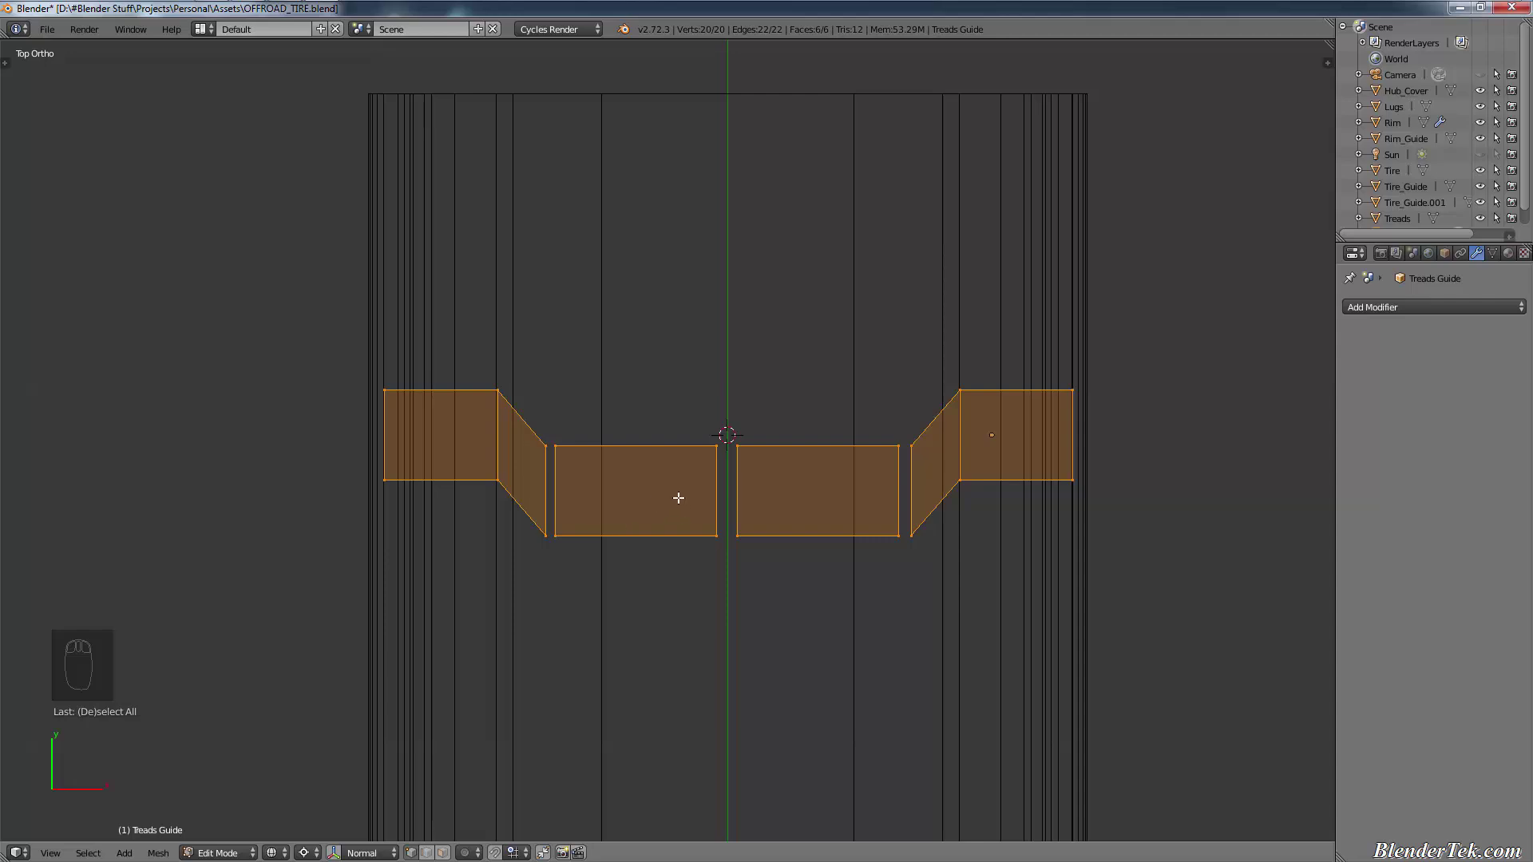
key("alt")
key("alt+d")
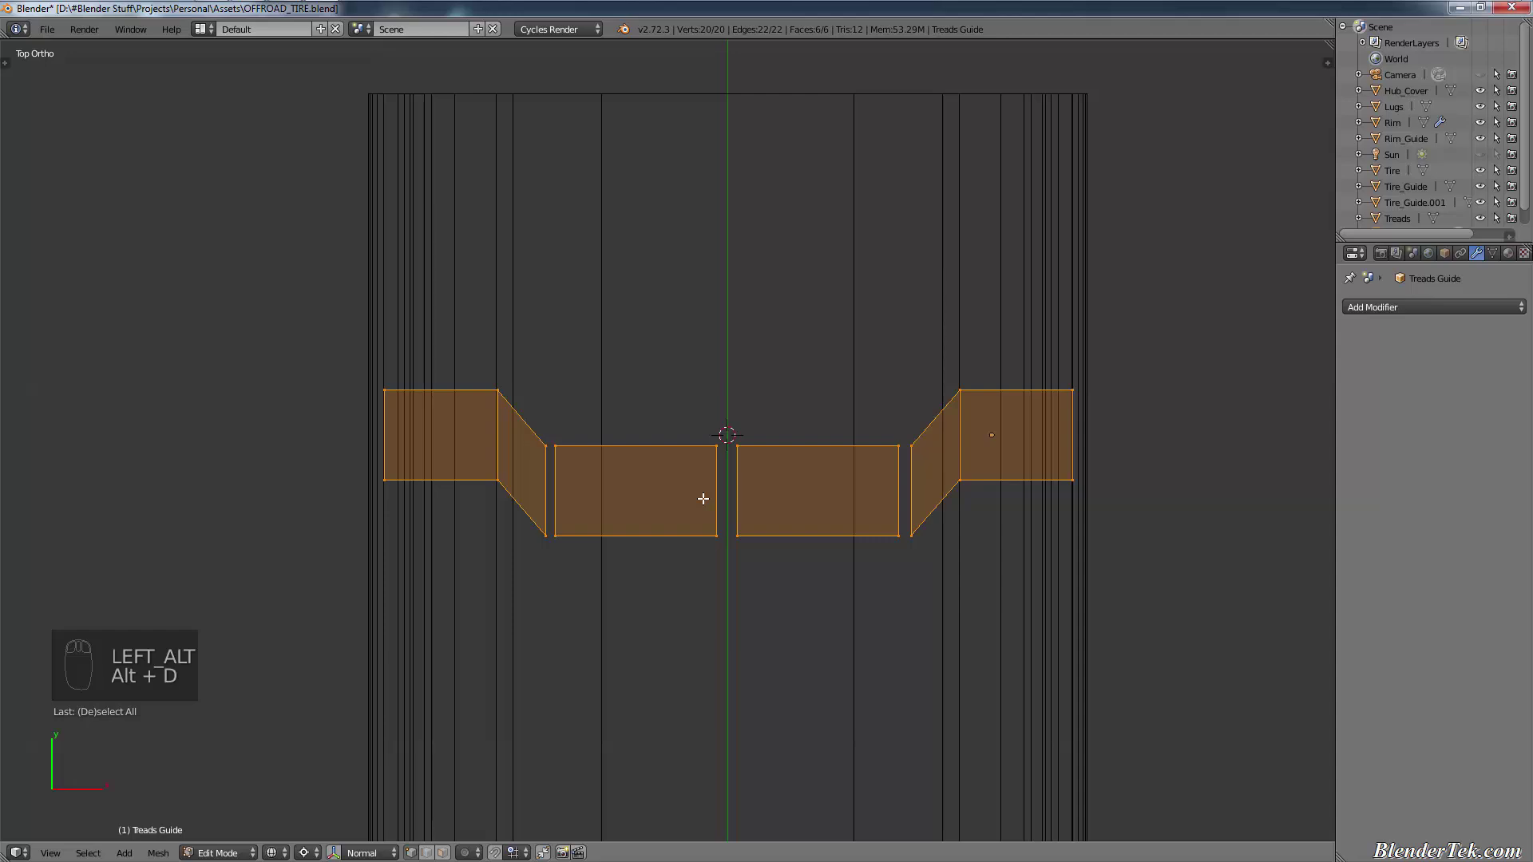
right_click(703, 499)
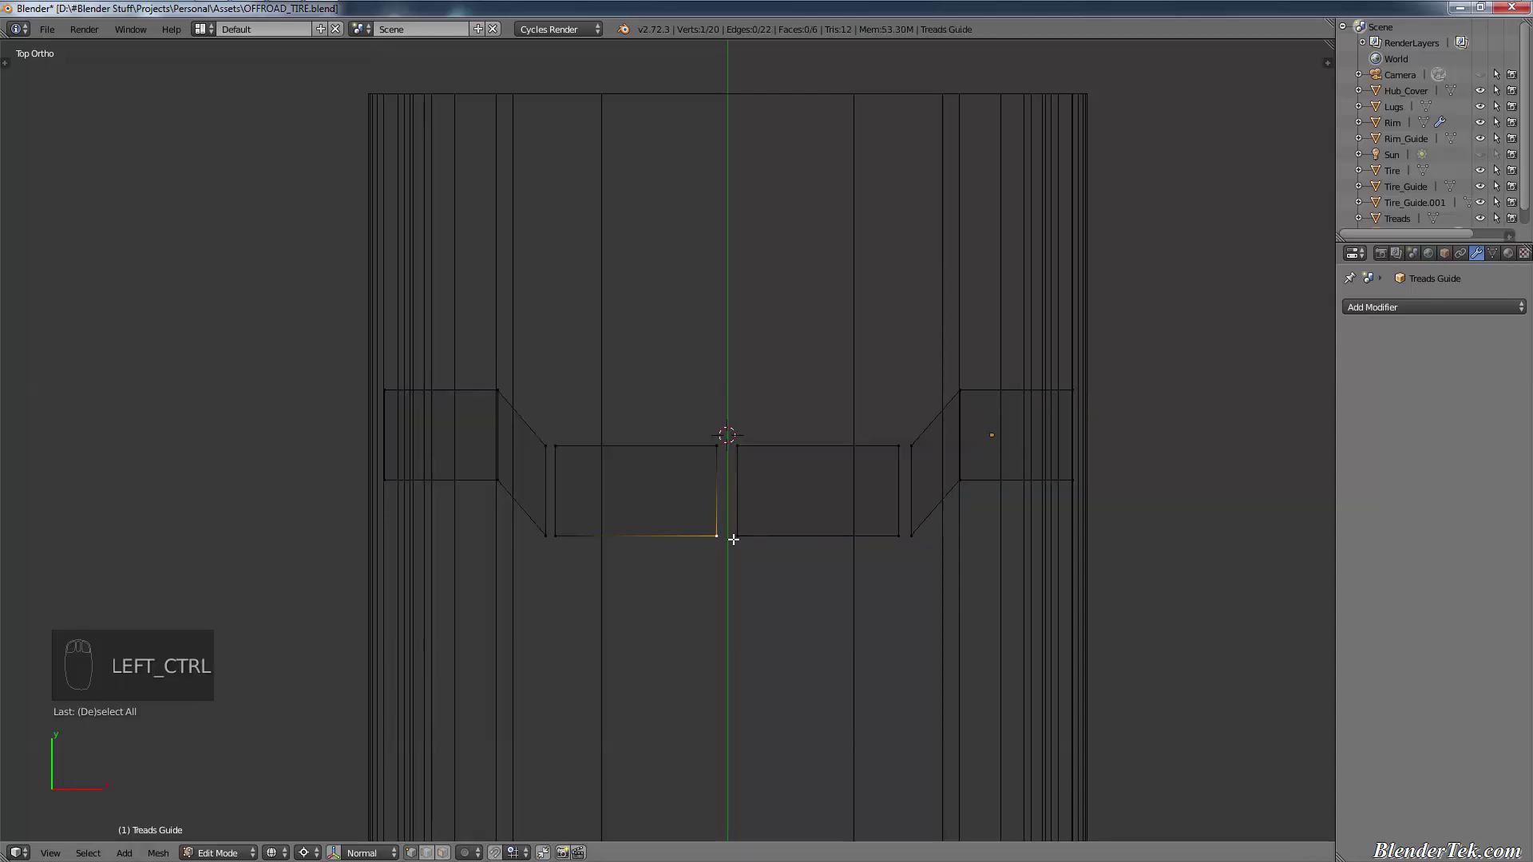
key("ctrl+l")
scroll(1420, 156, "down", 1)
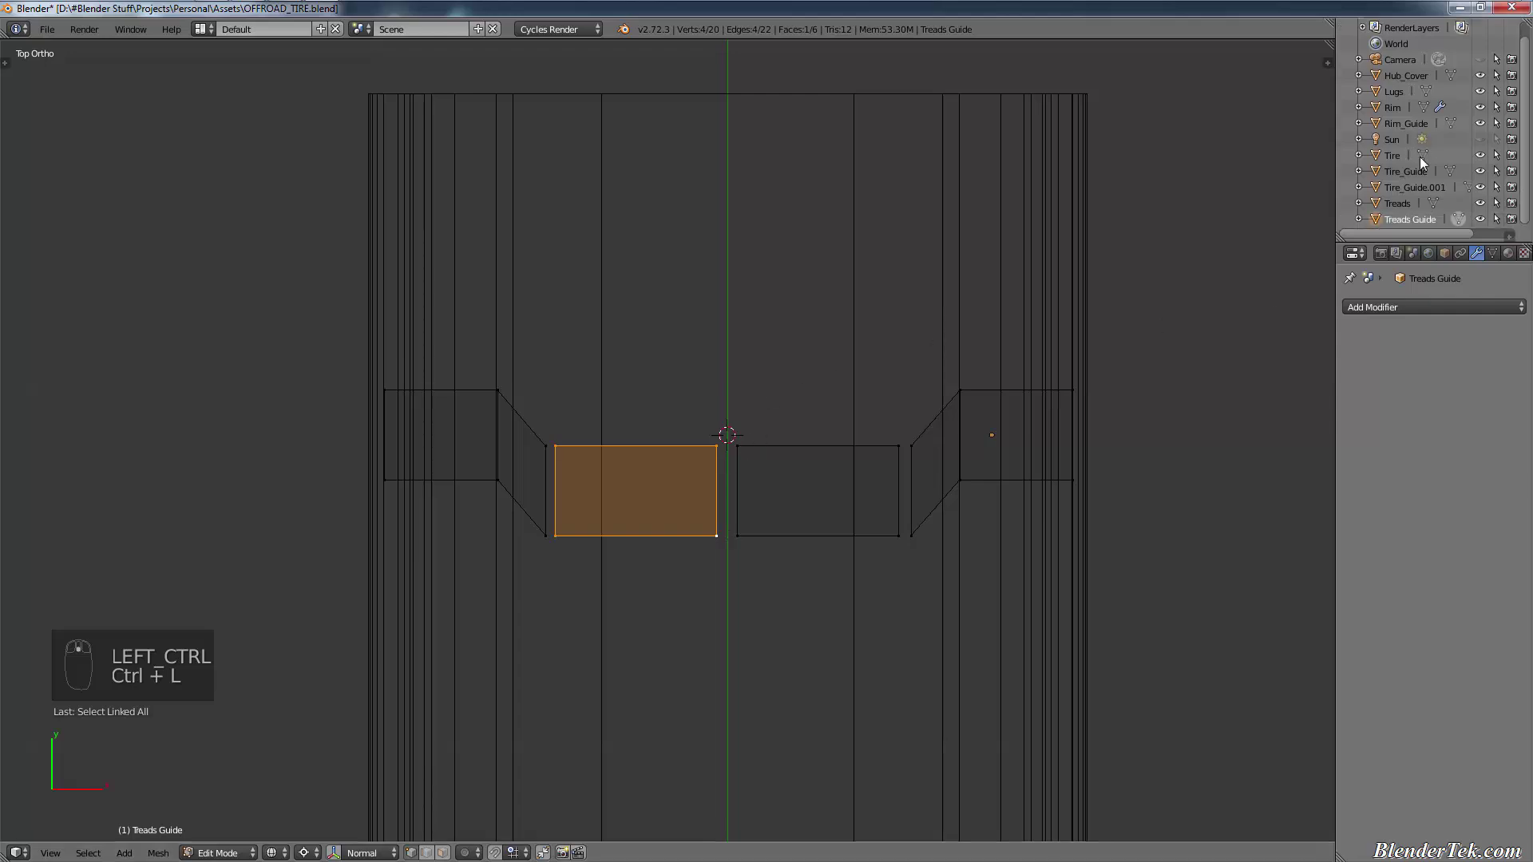
key("ctrl+z")
key("ctrl+z")
key("ctrl+z")
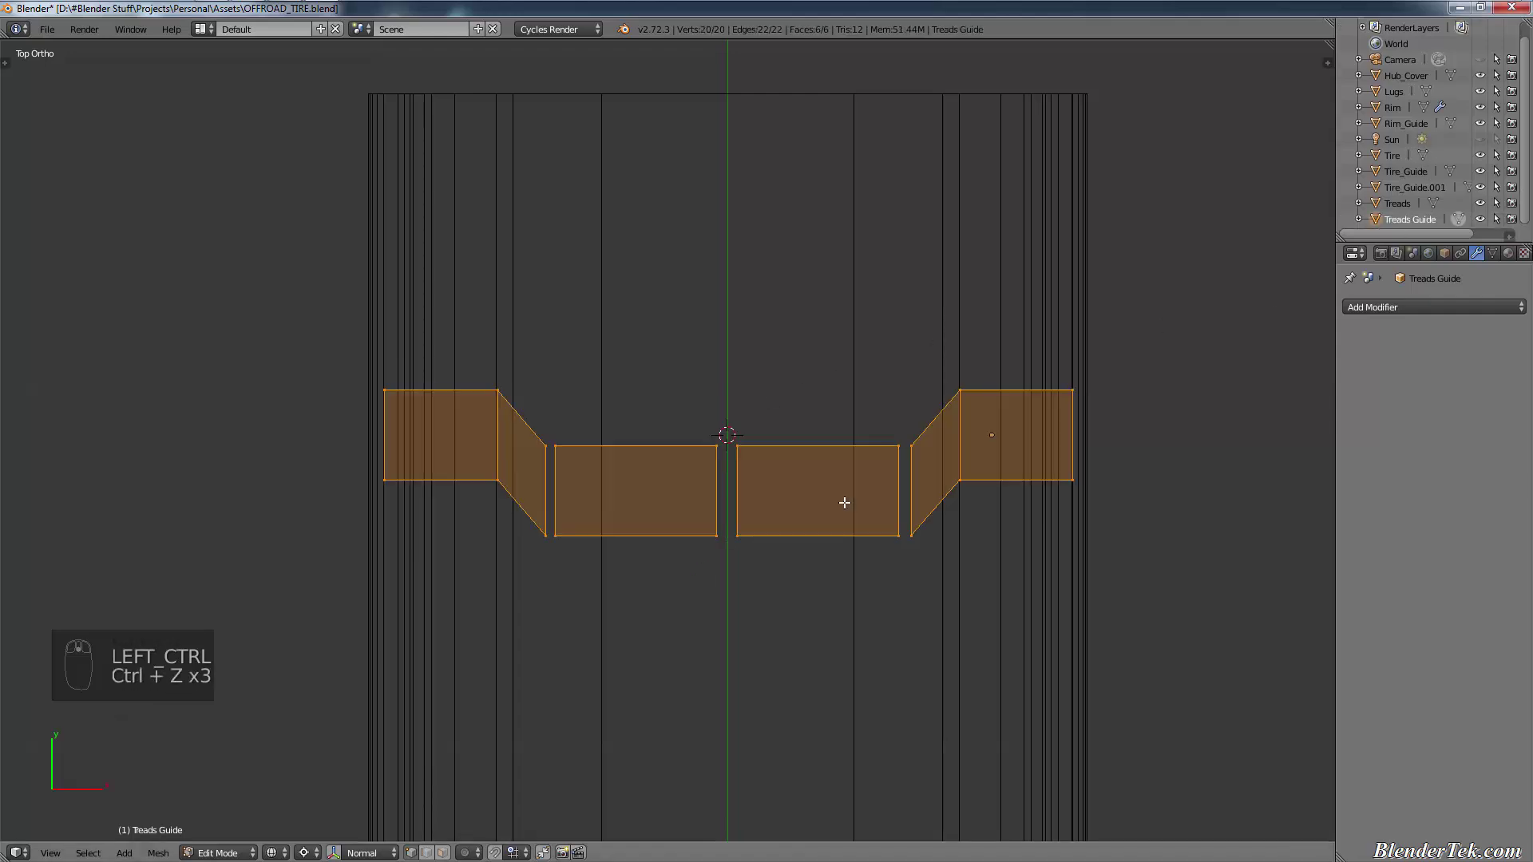
key("g")
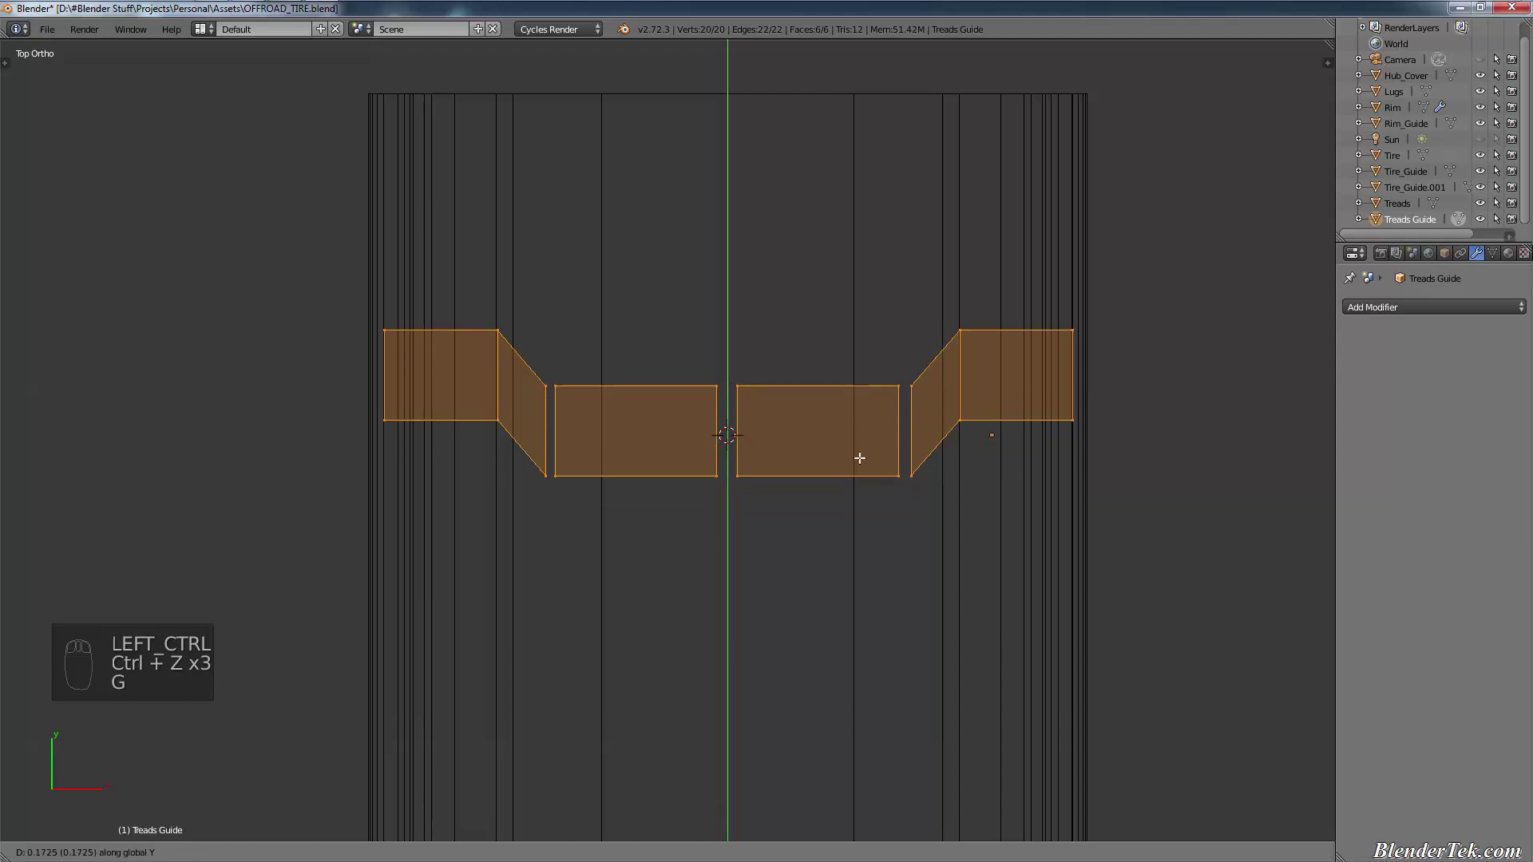
right_click(846, 513)
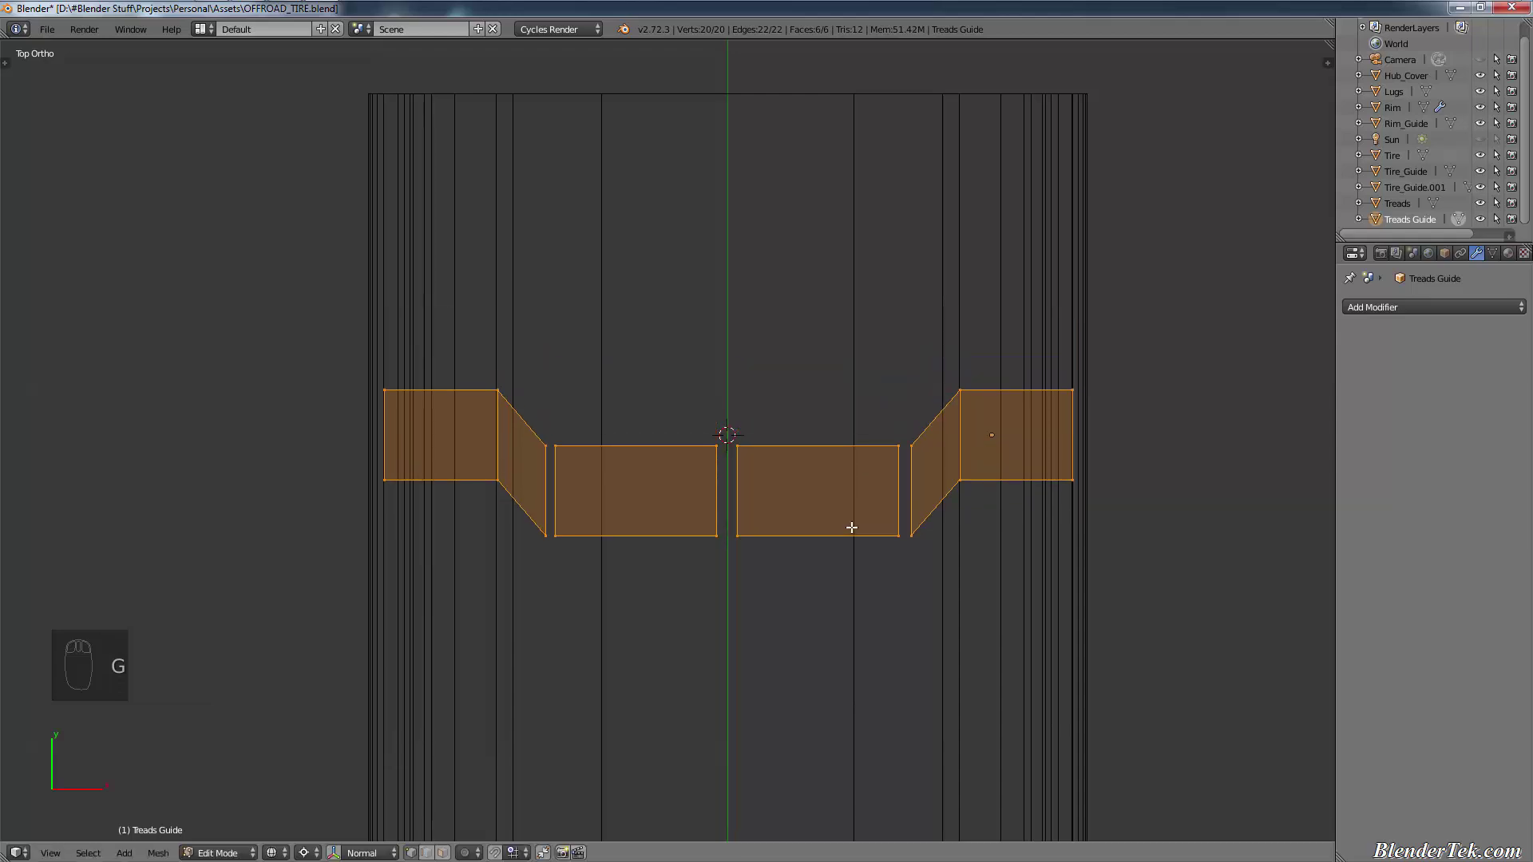
key("alt+d")
key("alt+d")
key("alt+d")
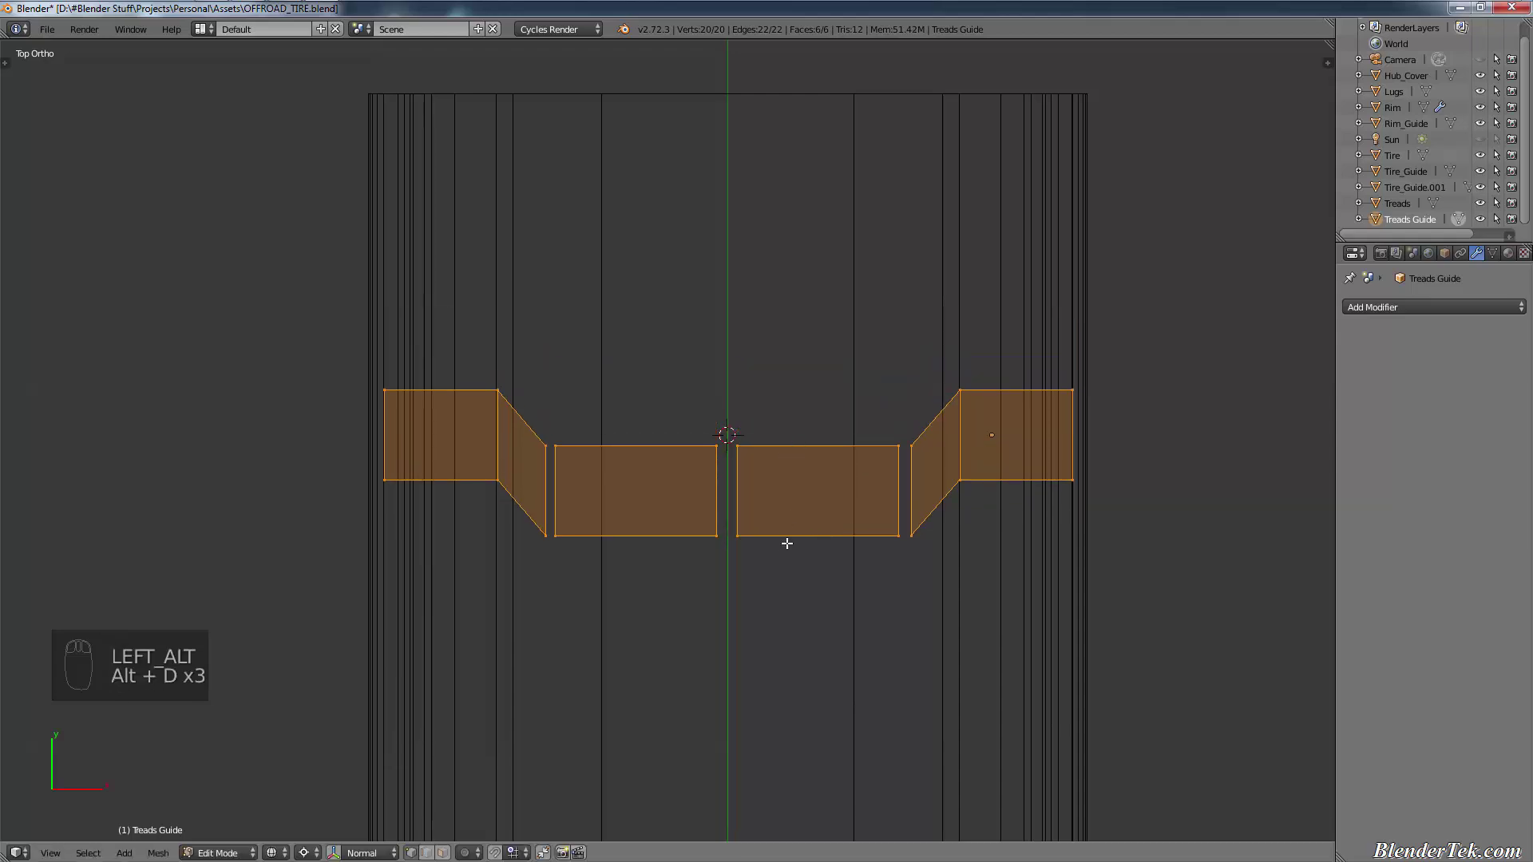
key("g")
right_click(746, 537)
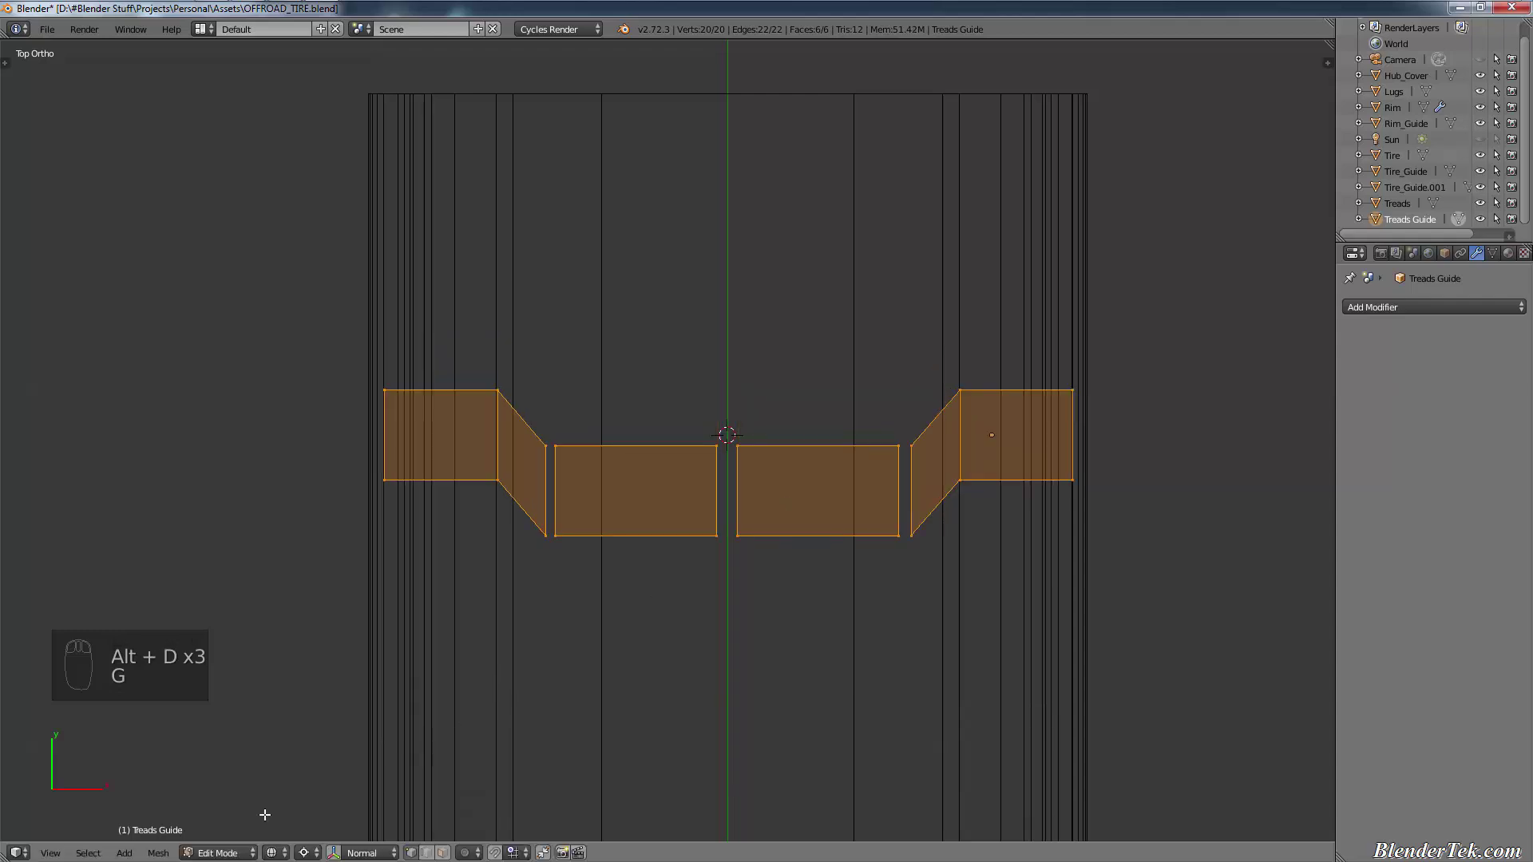
Step: Make a linked duplicate of the whole Treads Guide object and move it about 0.33 along positive Y
key("Tab")
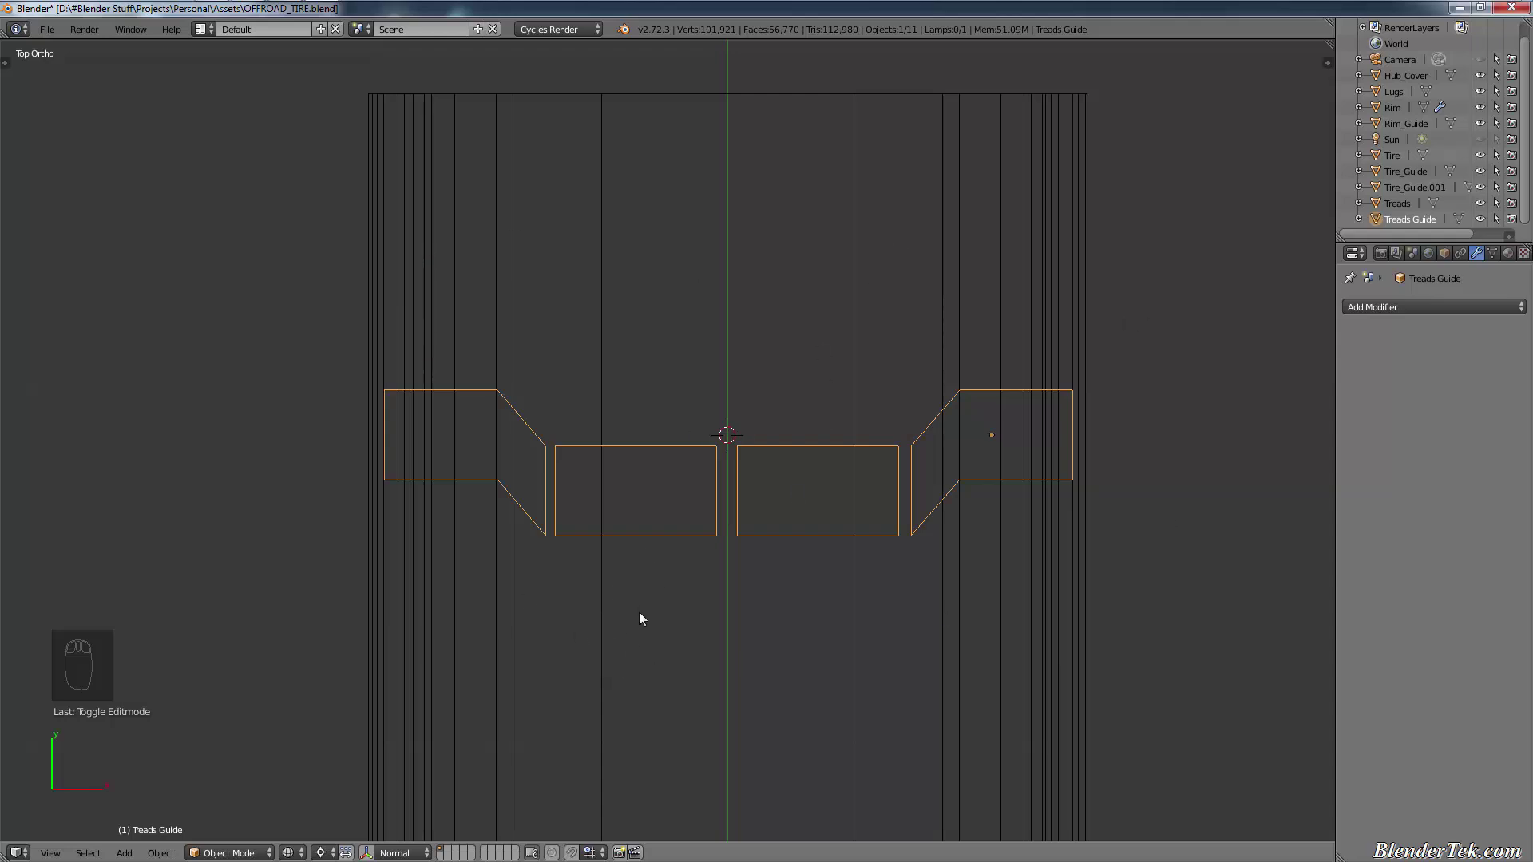
key("alt+d")
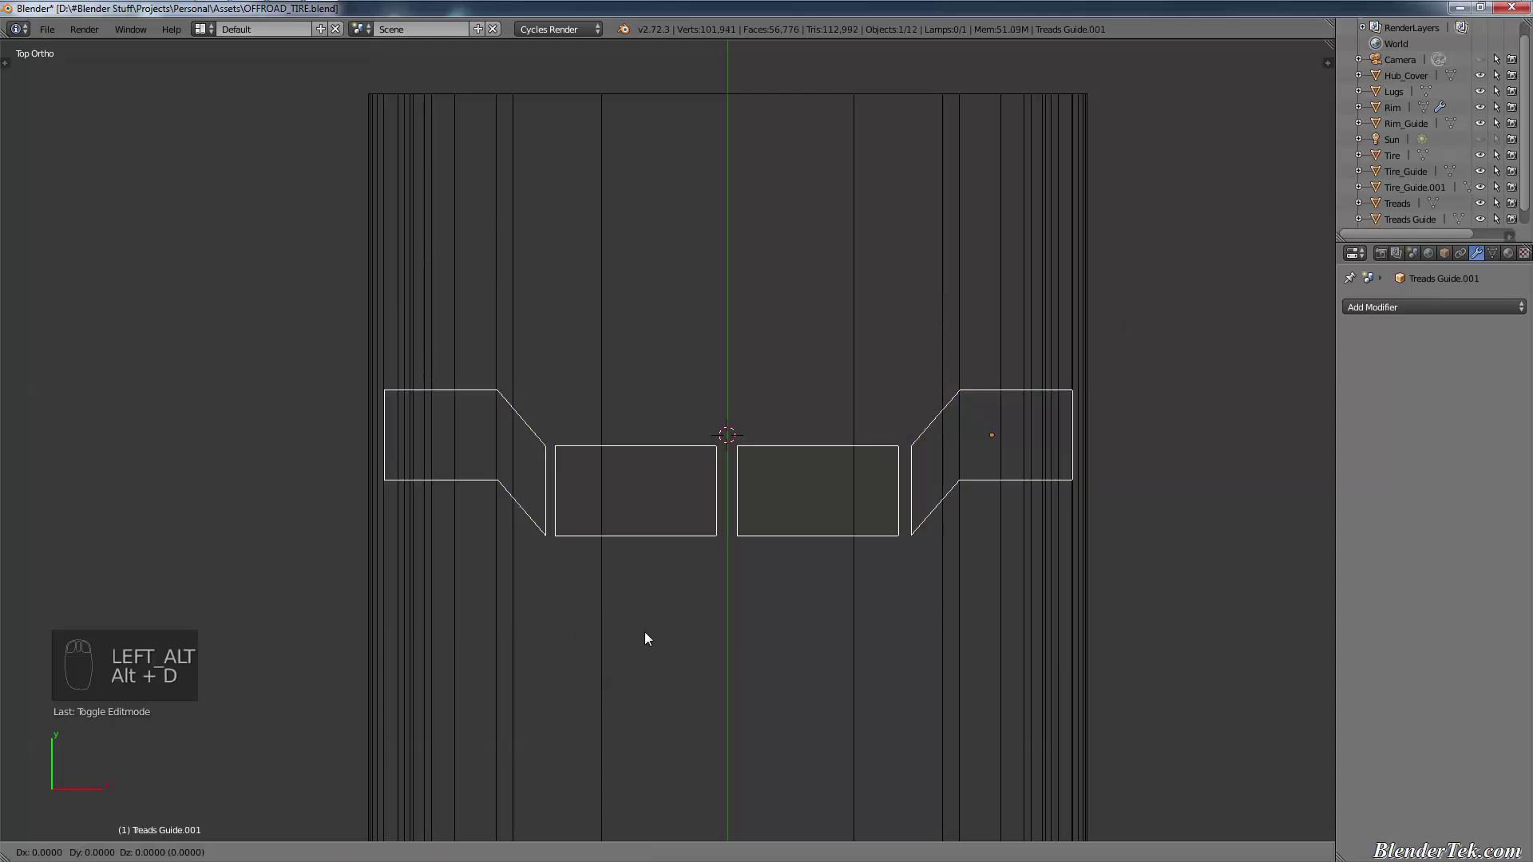
left_click(646, 633)
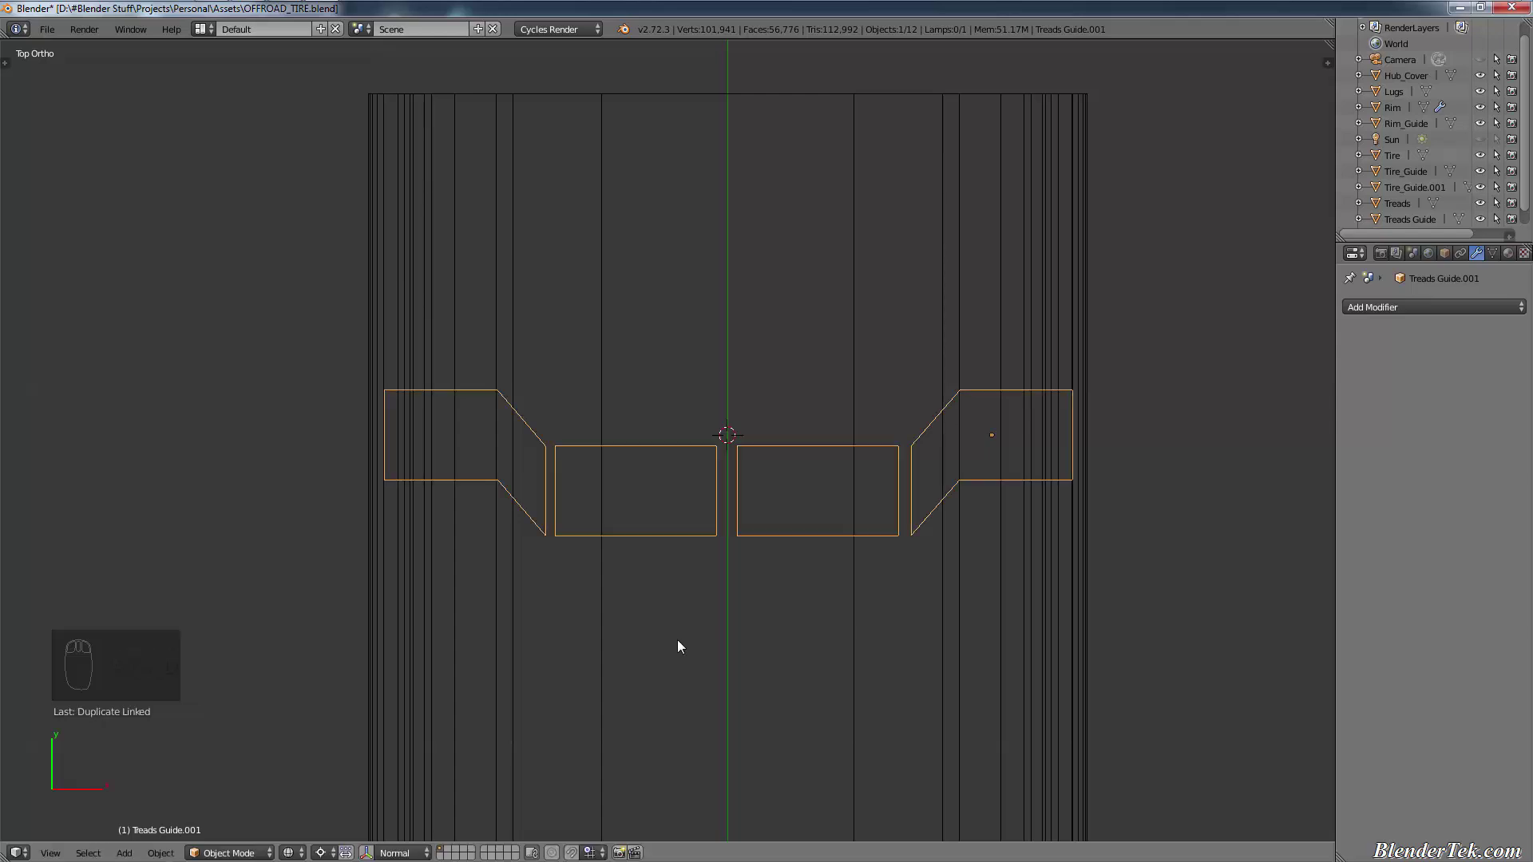
key("g")
key("y")
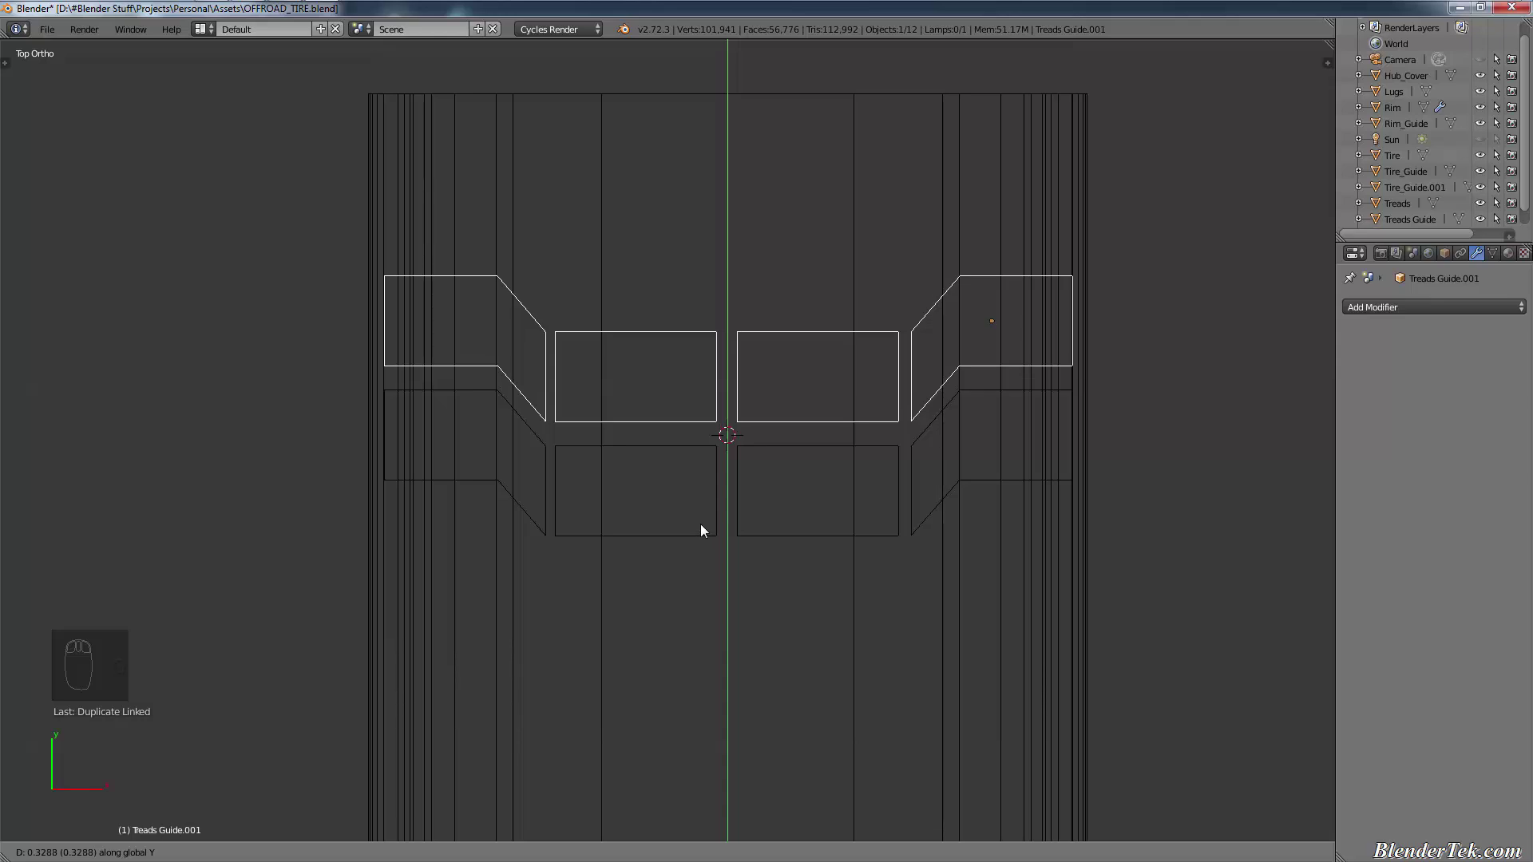
left_click(701, 531)
key("a")
Step: Edit the original Treads Guide mesh, moving the negative-X inner plane's centerline edge along positive Y to slant that plane
right_click(737, 505)
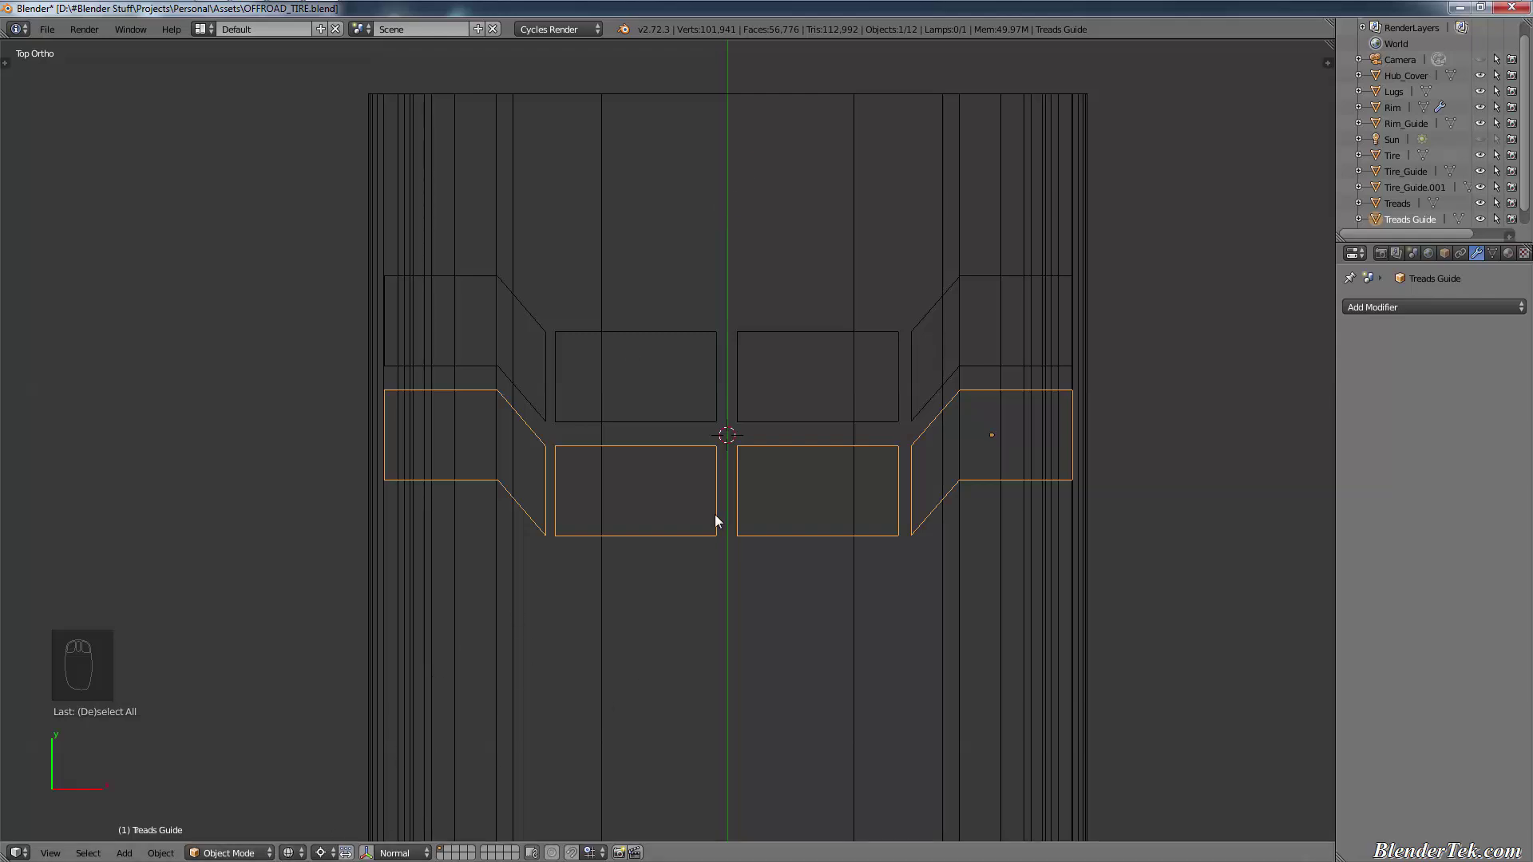
left_click(294, 852)
left_click(228, 817)
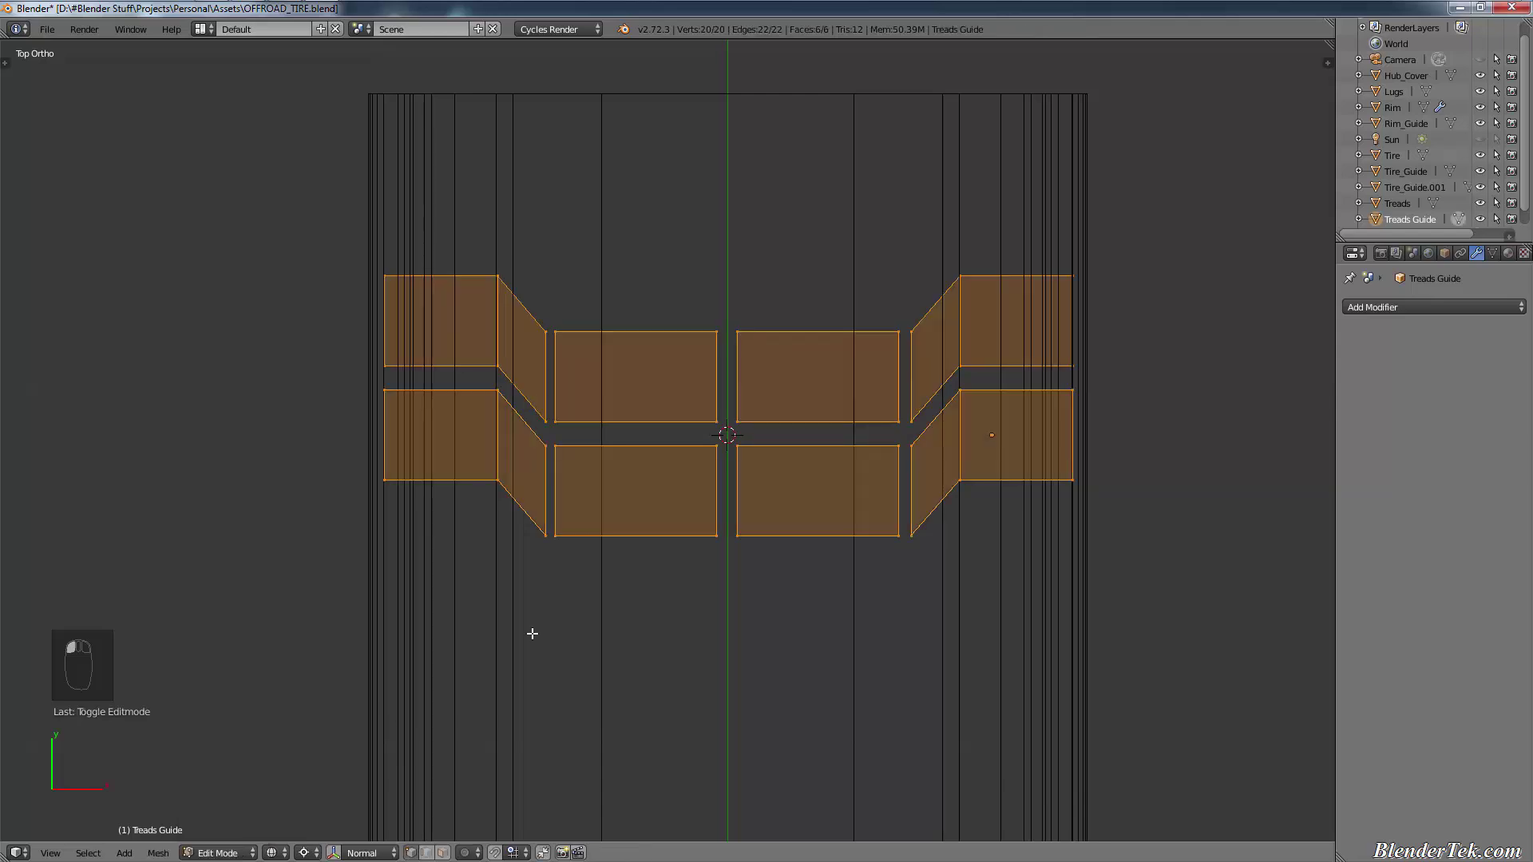
right_click(723, 547)
right_click(739, 536, "shift")
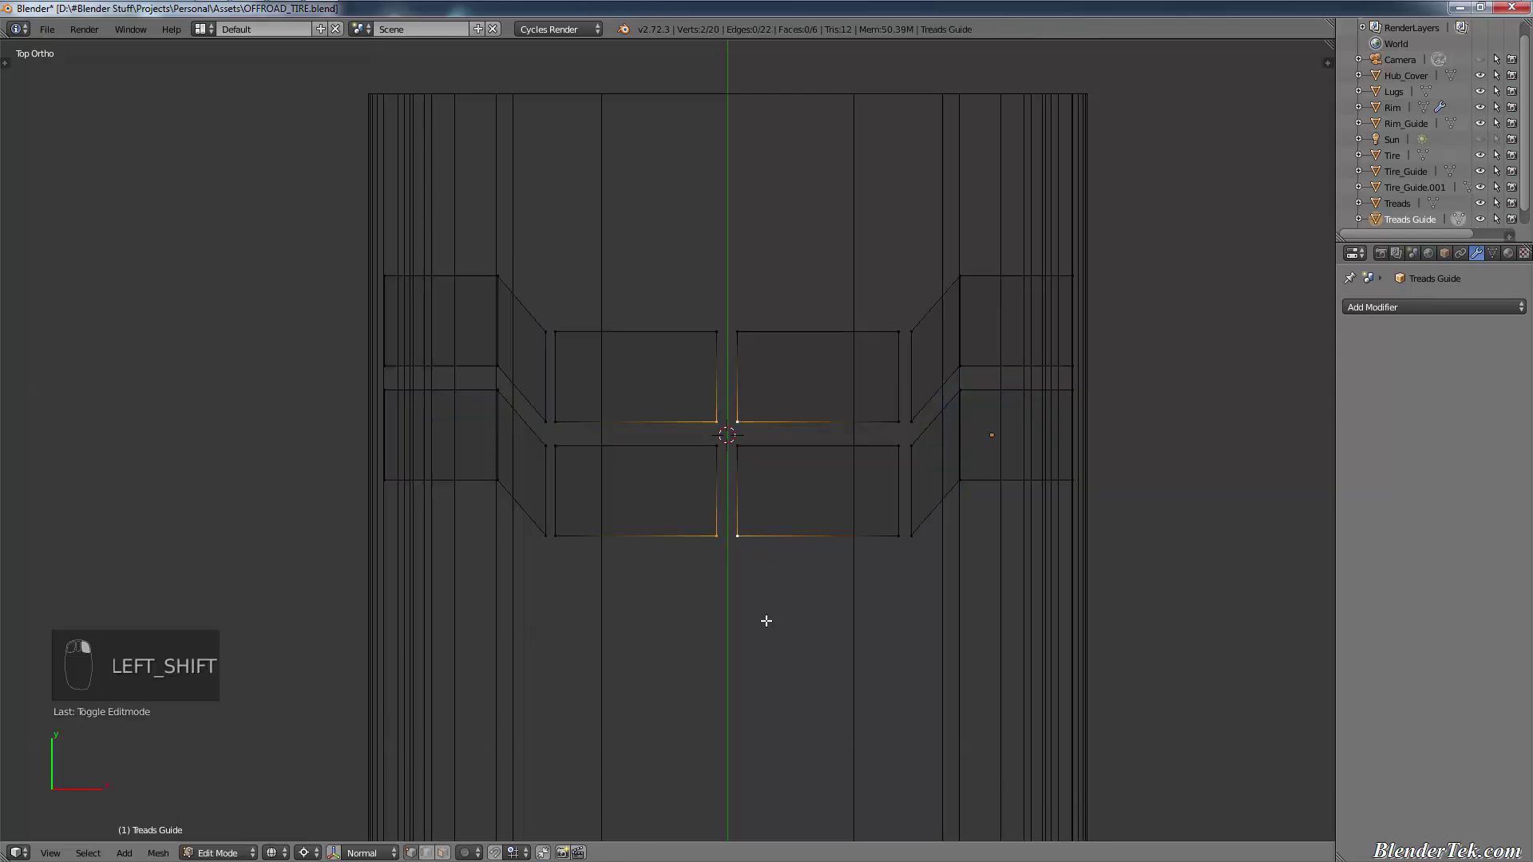
right_click(716, 553, "shift")
right_click(713, 455, "shift")
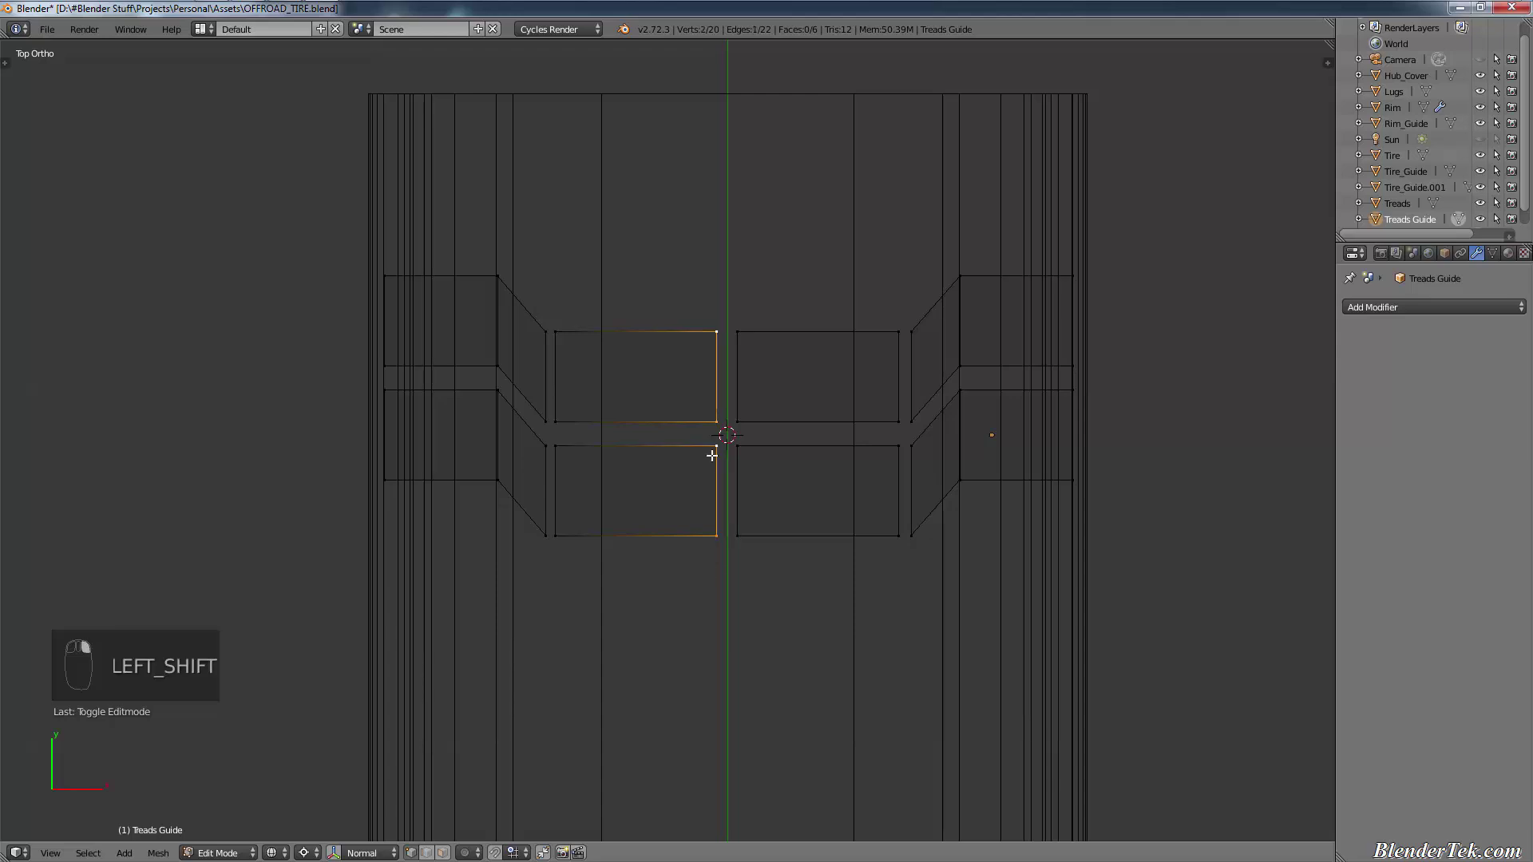
key("g")
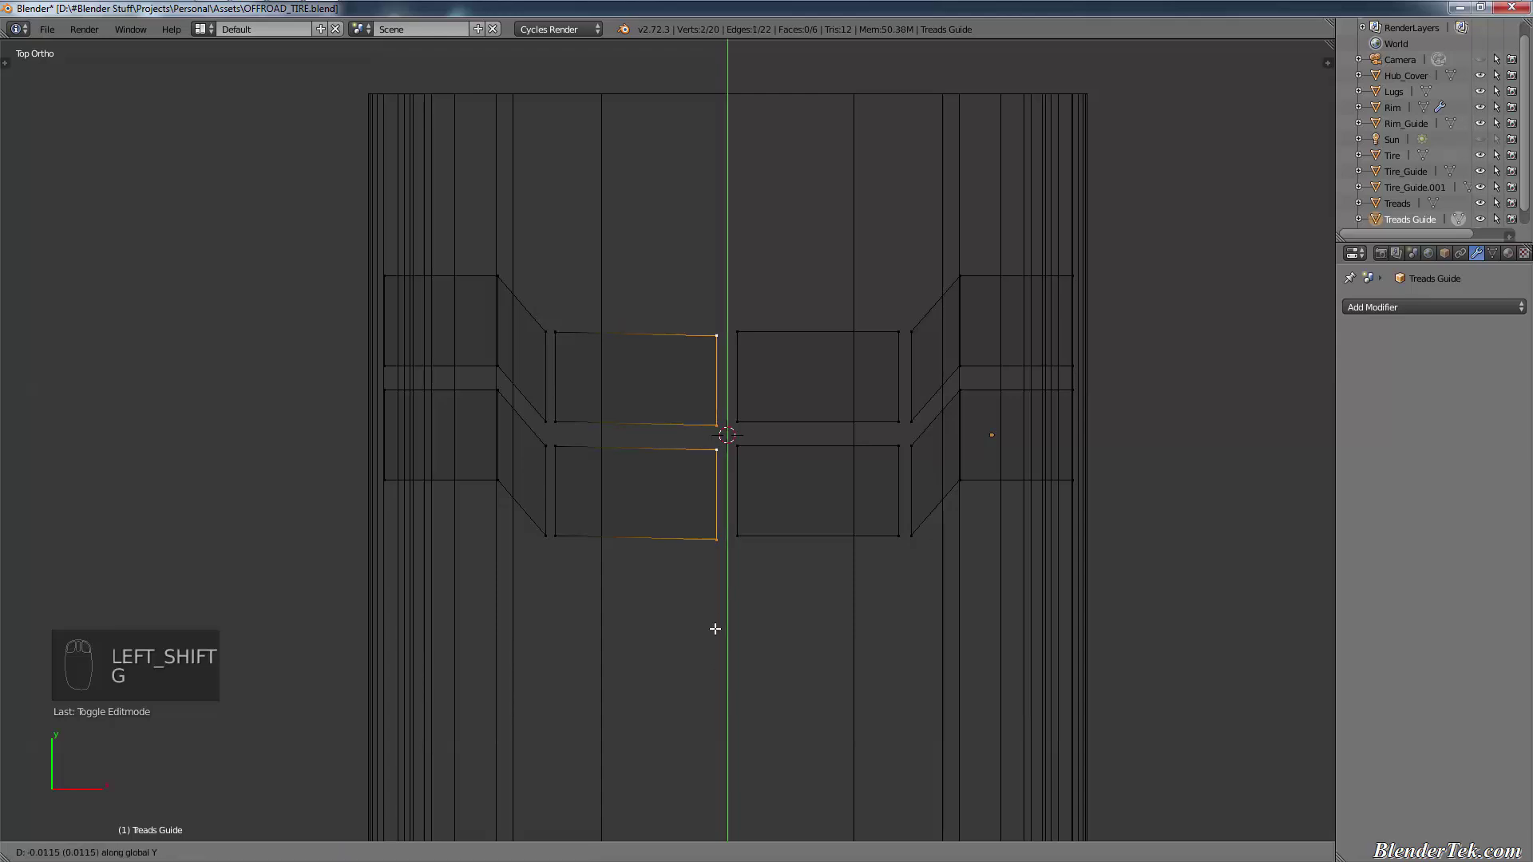
left_click(738, 559)
Step: Move the centerline edge of the positive-X inner plane along negative Y to slant it parallel to its neighbor
right_click(737, 446)
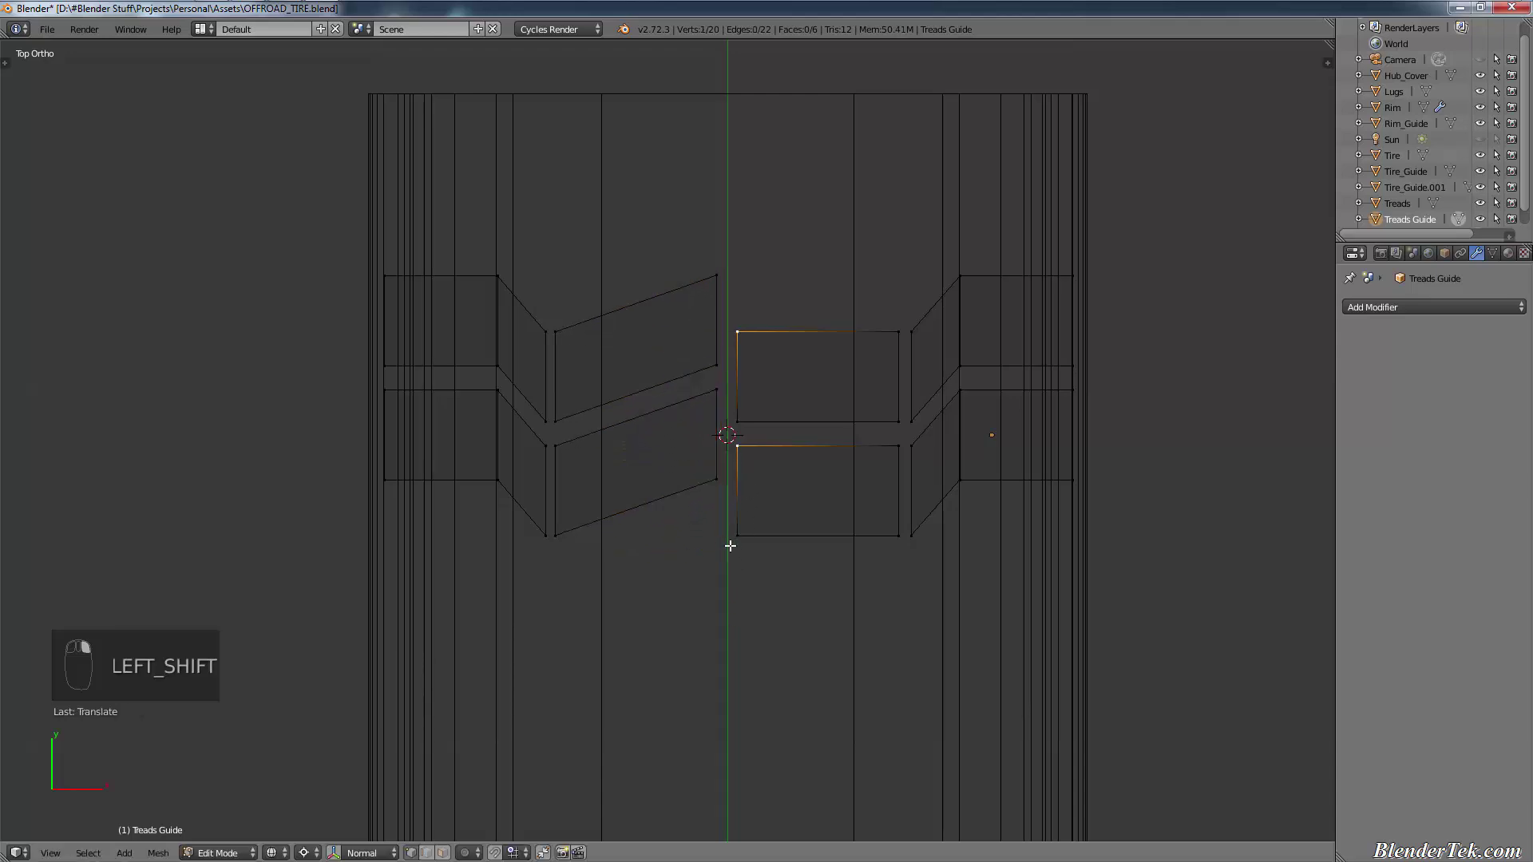
right_click(736, 536, "shift")
key("g")
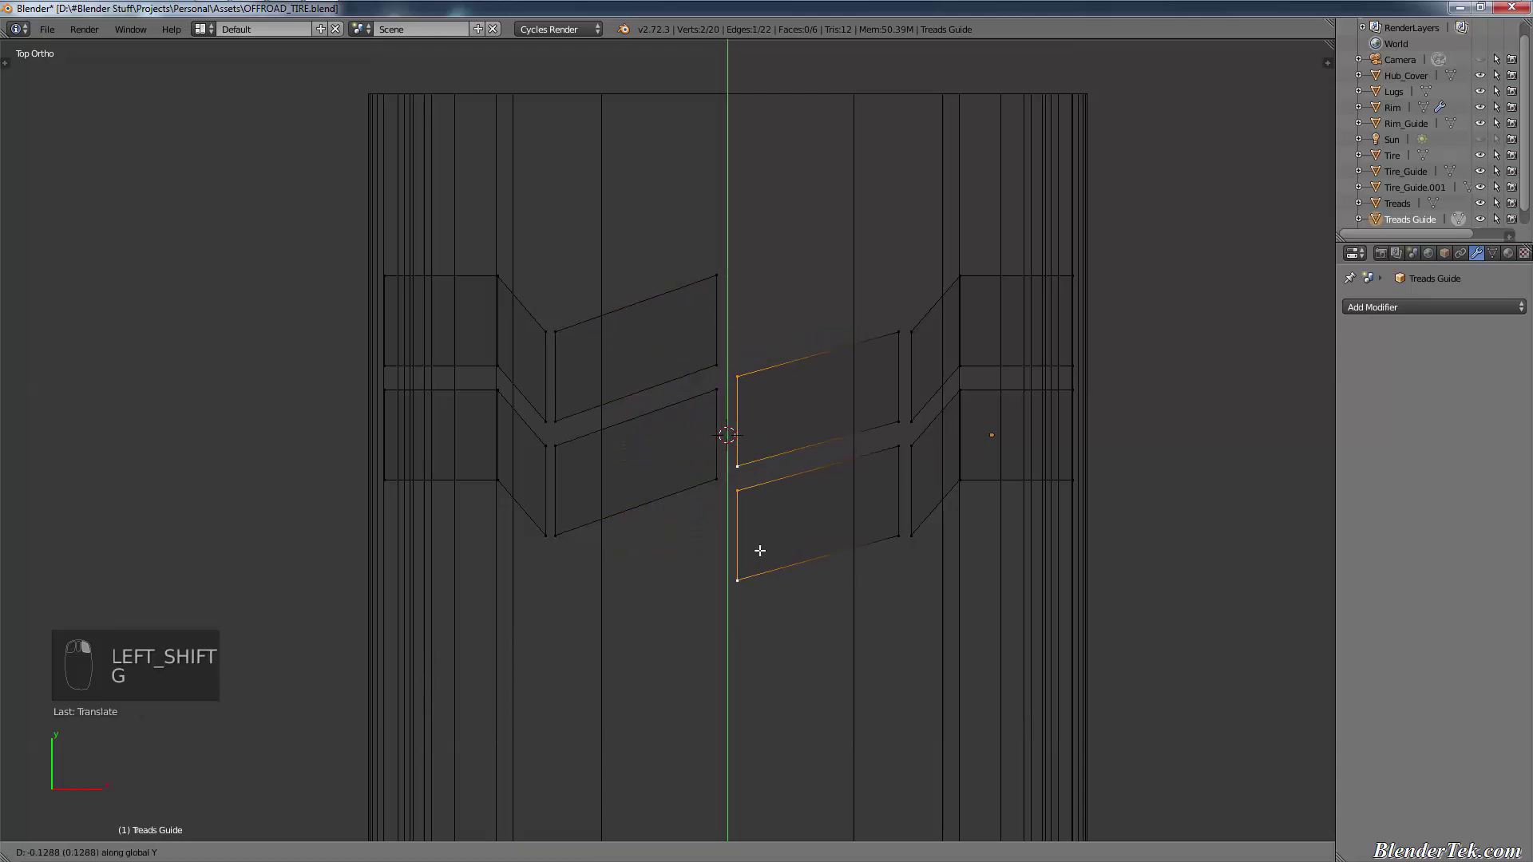
left_click(760, 557)
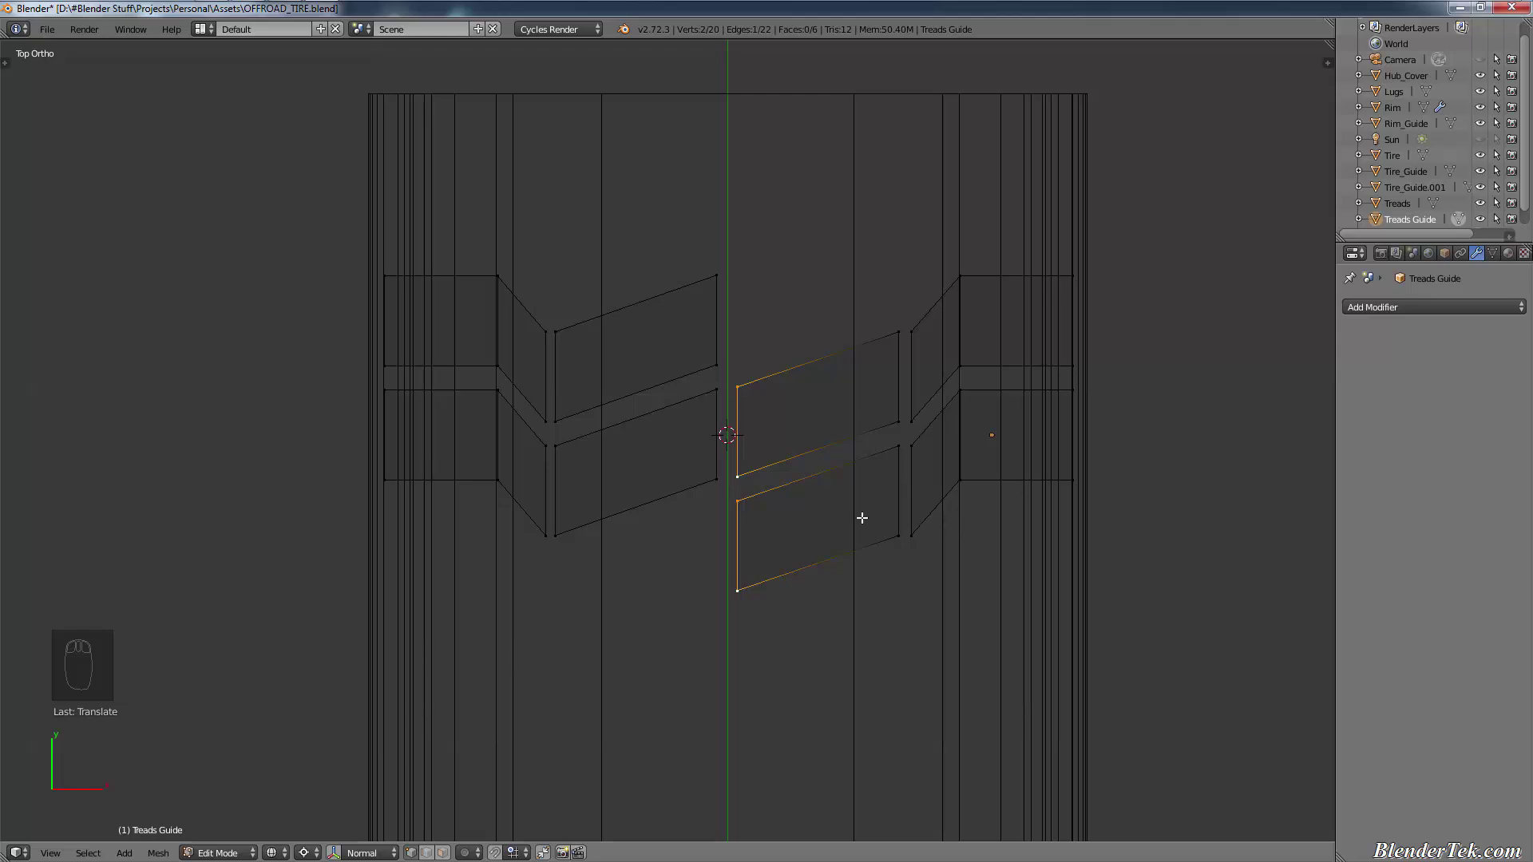
Step: Undo the guide's shaping and duplication edits back to the single straight row of four planes
key("ctrl+z")
key("ctrl+z")
key("ctrl+z")
key("ctrl+z")
key("ctrl+z")
key("ctrl+z")
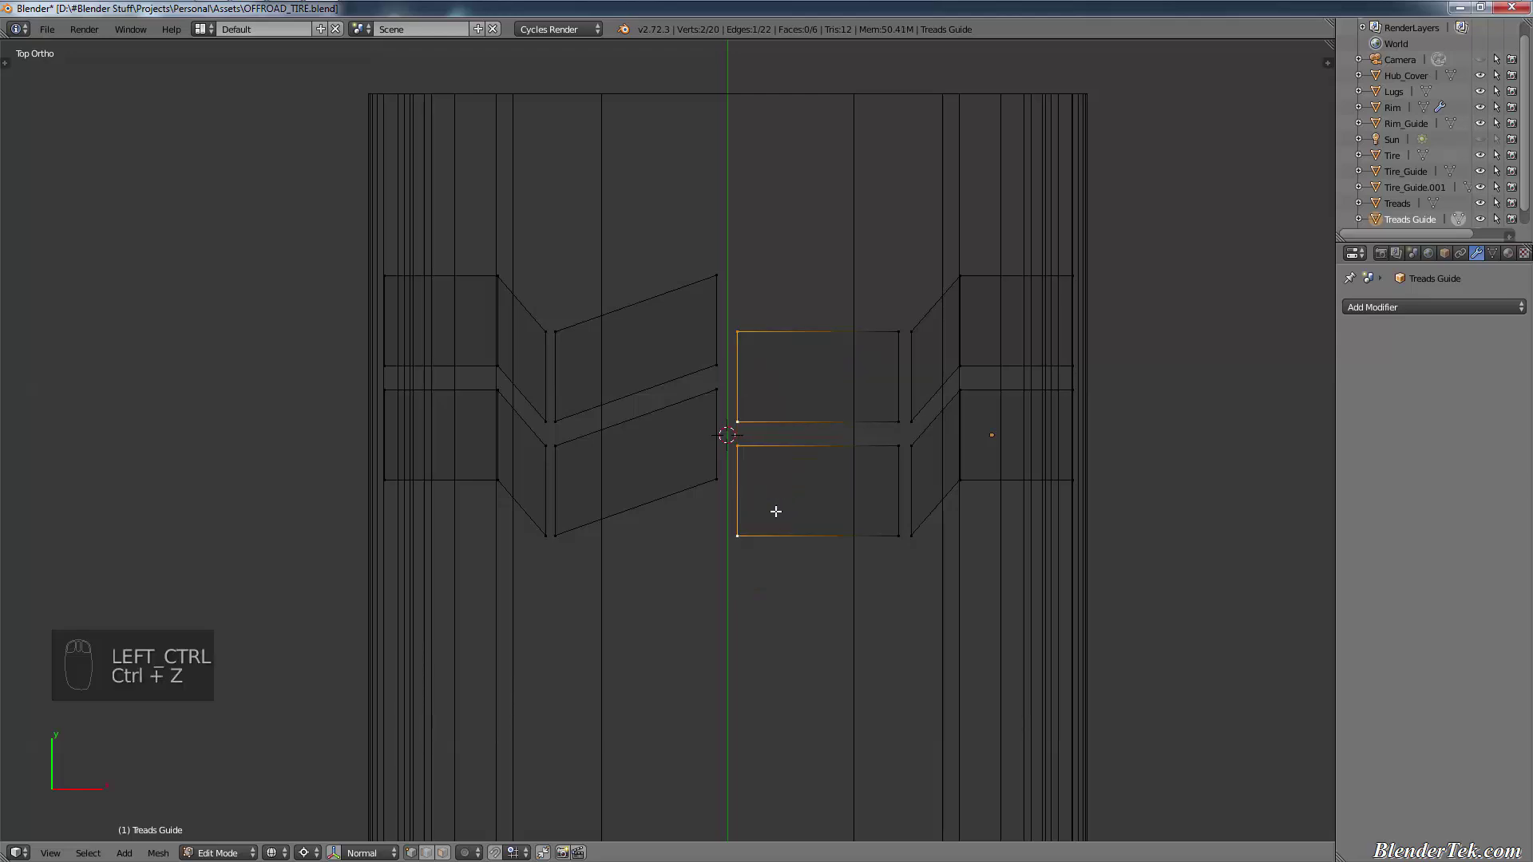
key("ctrl+z")
key("ctrl+z")
key("ctrl+z")
key("ctrl+z")
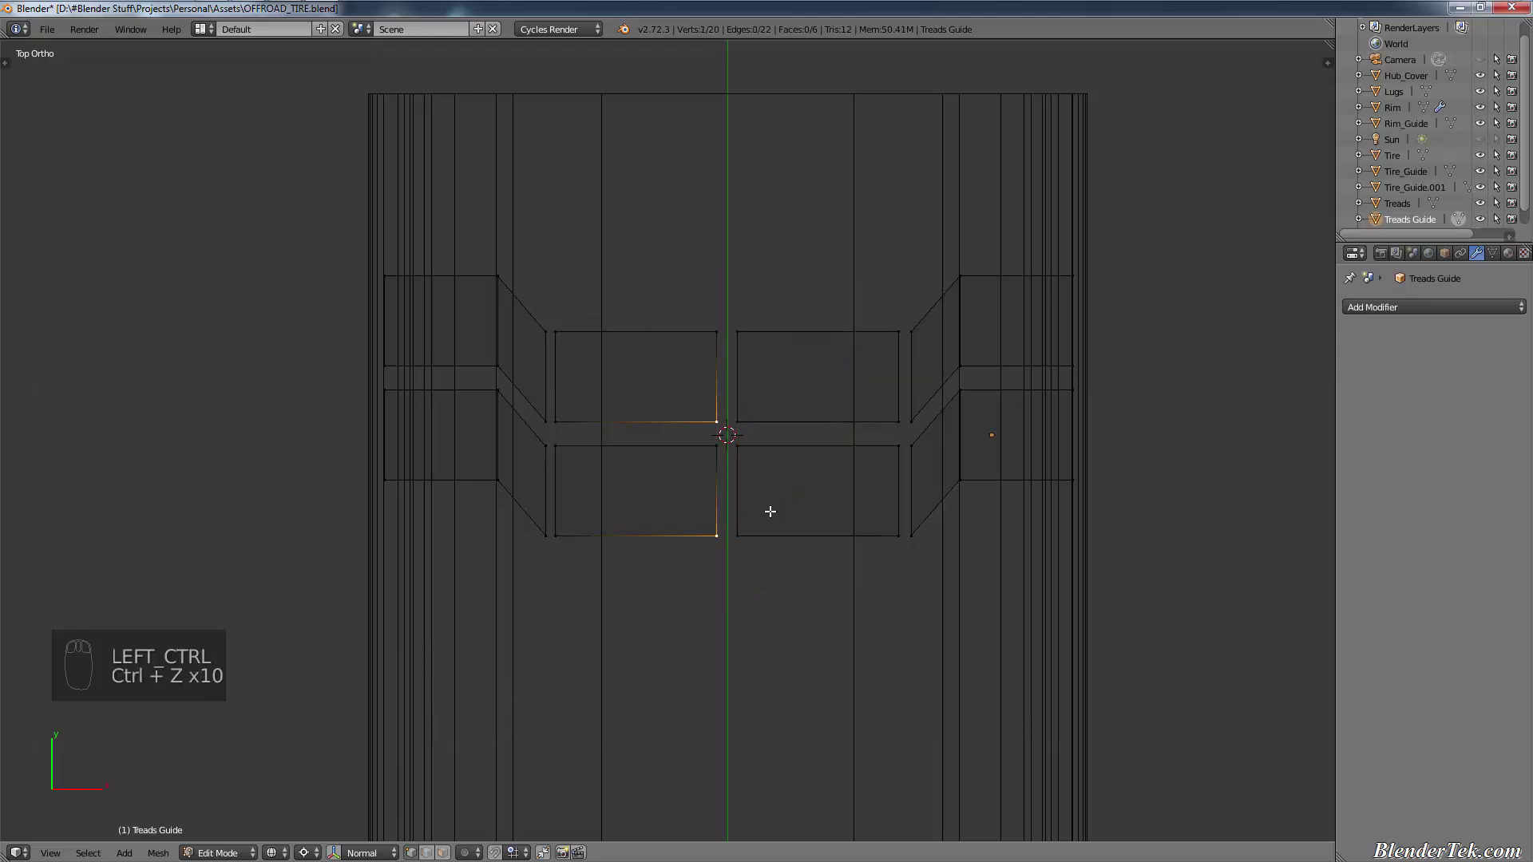
key("ctrl+z")
key("ctrl+z")
key("ctrl+z")
key("ctrl+z")
key("ctrl+z")
key("ctrl+z")
key("ctrl+z")
key("ctrl+z")
key("ctrl+z")
key("ctrl+z")
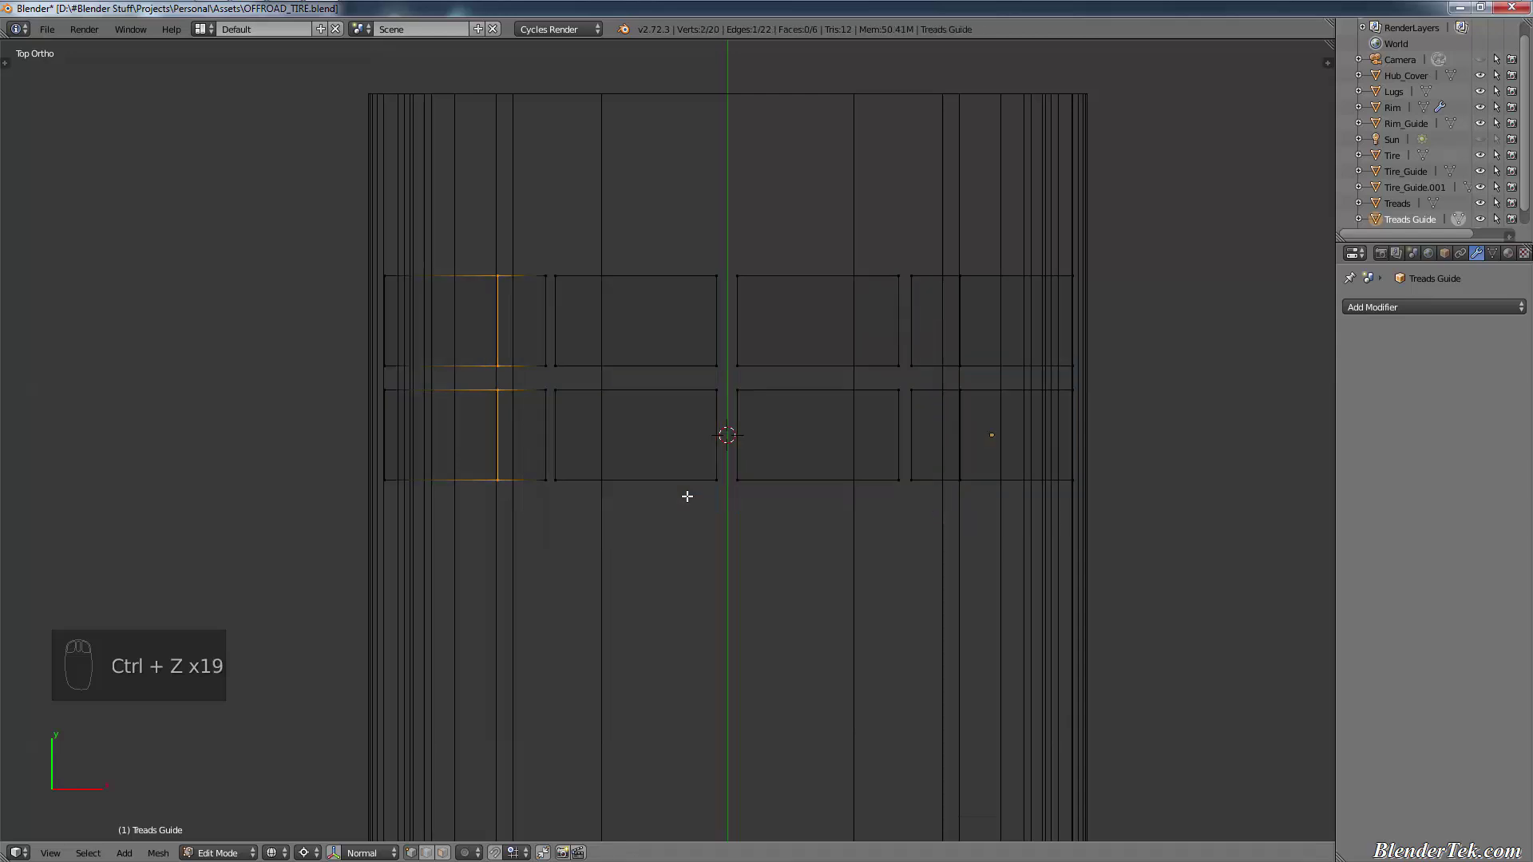
key("ctrl+shift+z")
key("ctrl+shift+z")
key("ctrl+shift+z")
key("ctrl+shift+z")
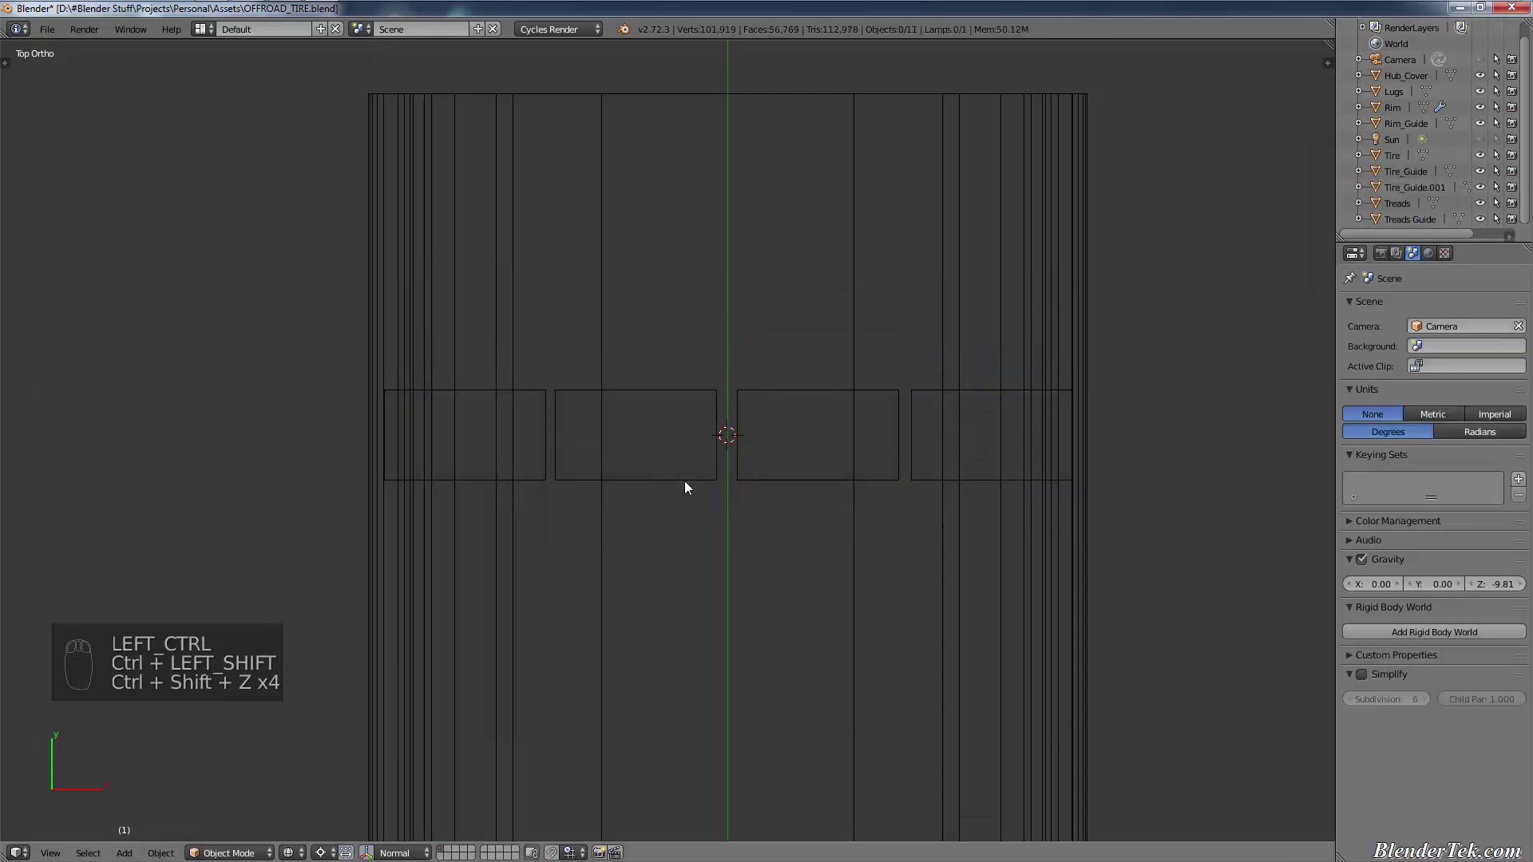
key("Tab")
key("ctrl+r")
left_click(495, 438)
left_click(503, 438)
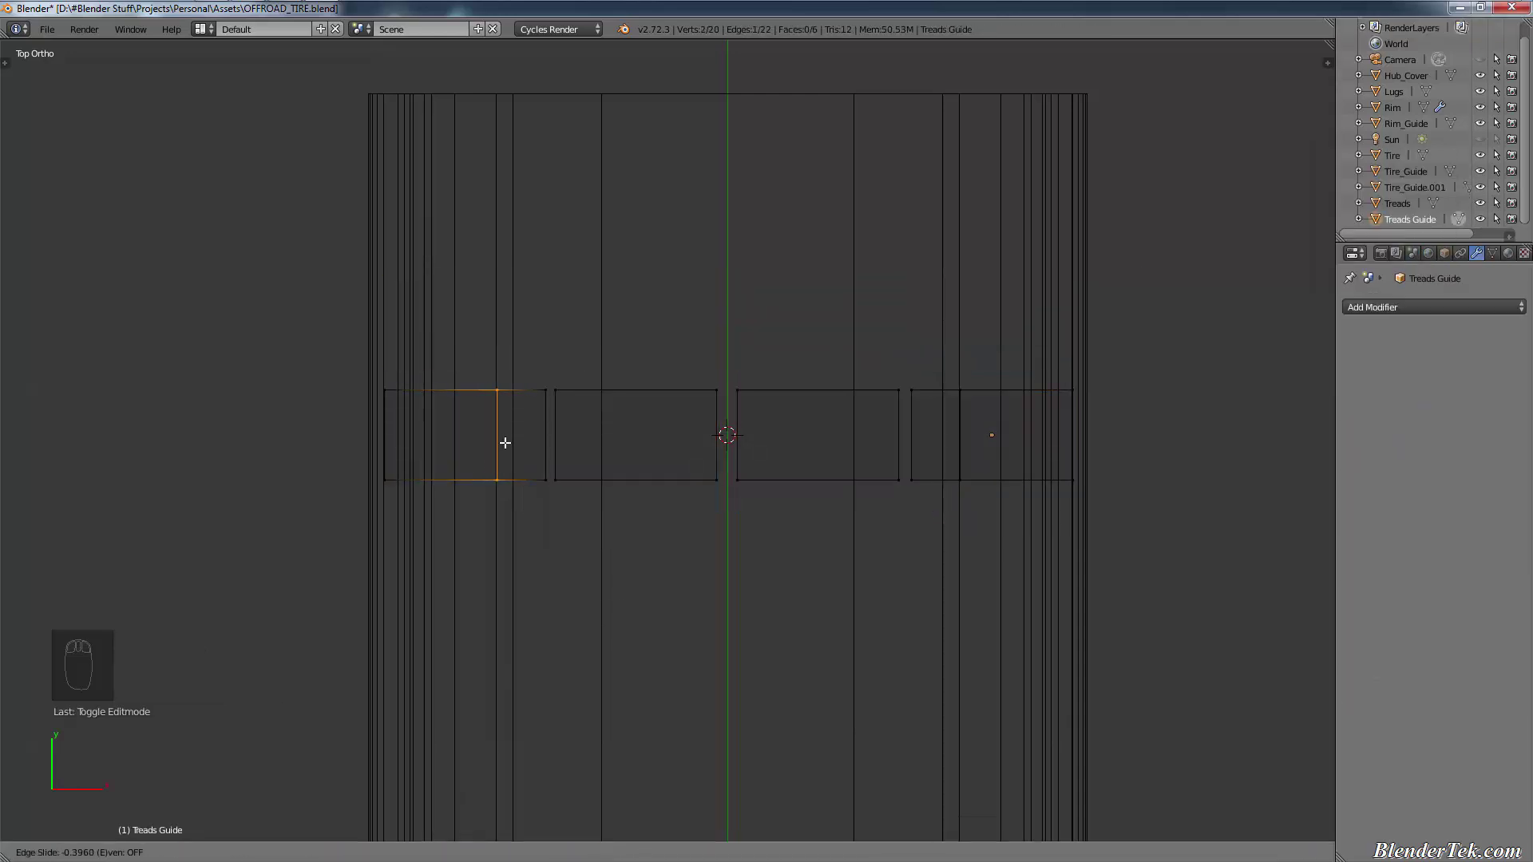
key("ctrl+z")
key("ctrl+z")
key("ctrl+z")
Step: Dissolve the outermost positive-X plane's loop cut and add a new one parallel to Y, slid about 0.4 toward the strip's centerline
key("x")
left_click(945, 513)
key("ctrl+r")
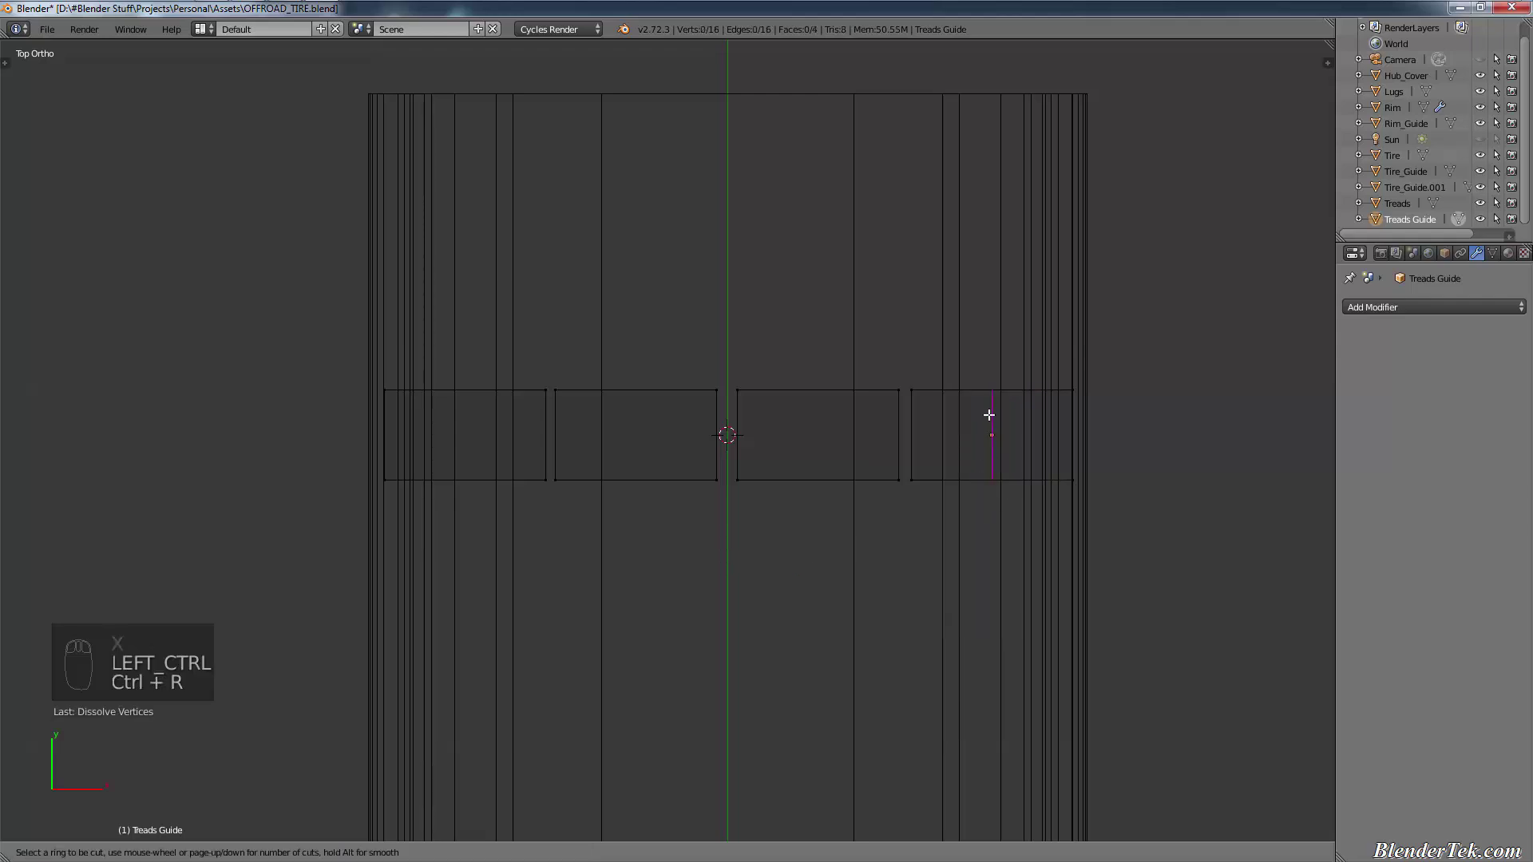
left_click(991, 427)
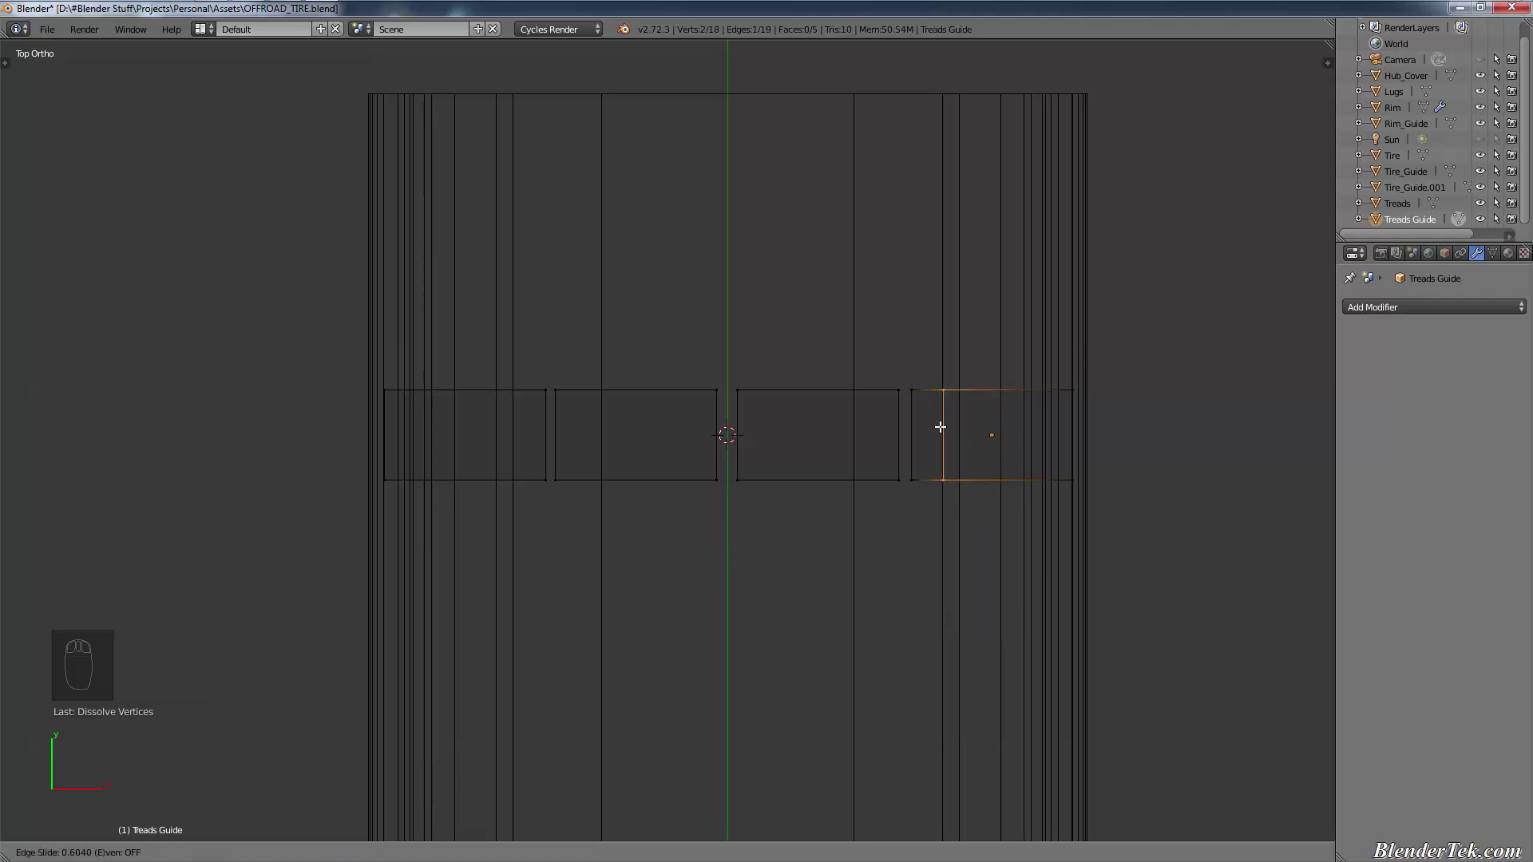
type("0.6")
key("Return")
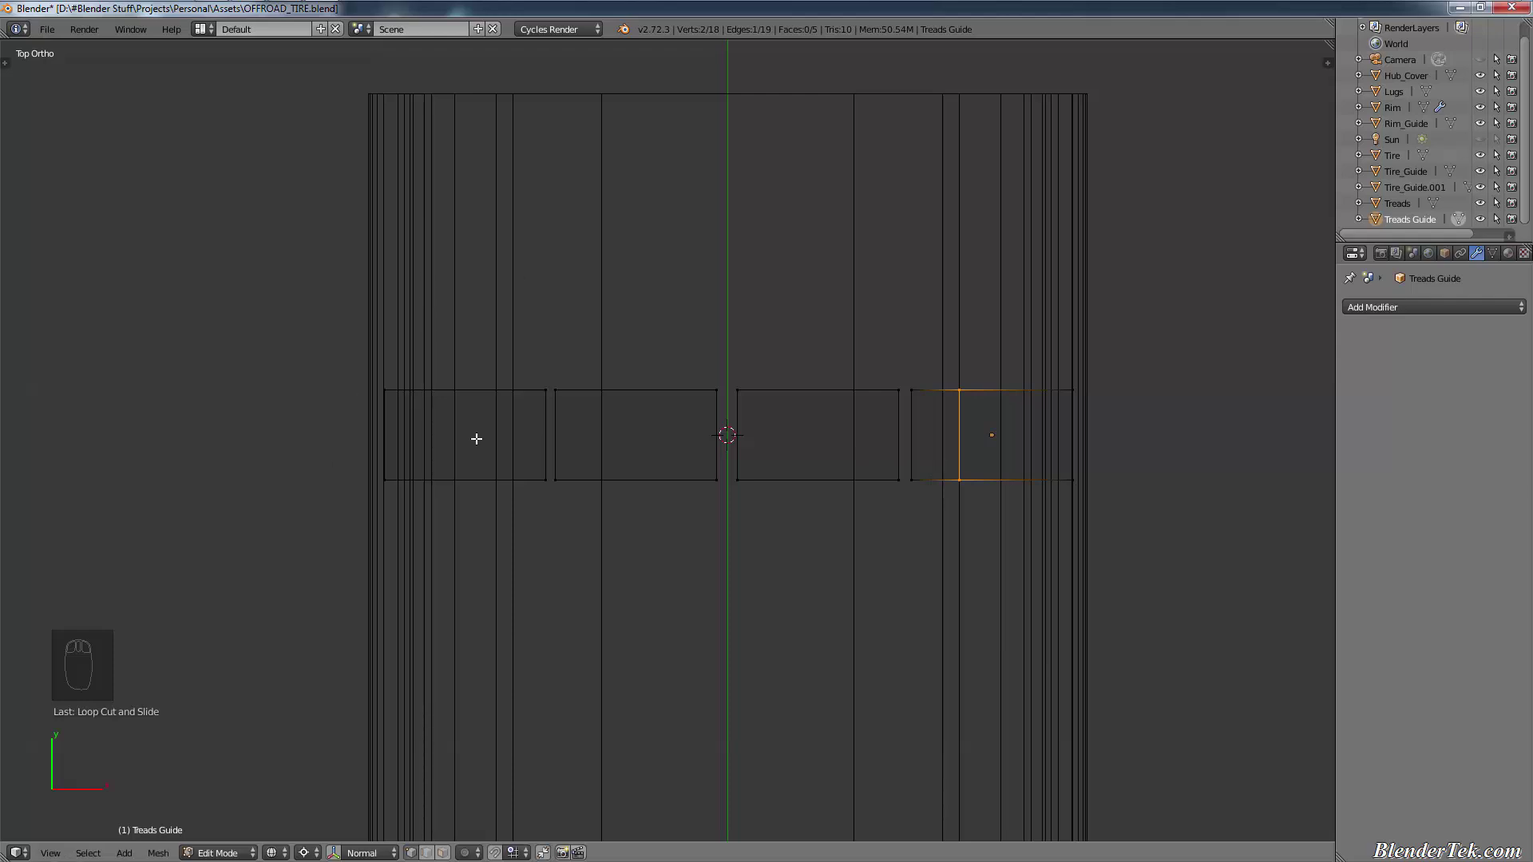
Step: Add a loop cut parallel to Y on the outermost negative-X plane, slid about 0.4 toward the strip's centerline
key("ctrl+r")
left_click(456, 432)
left_click(495, 435)
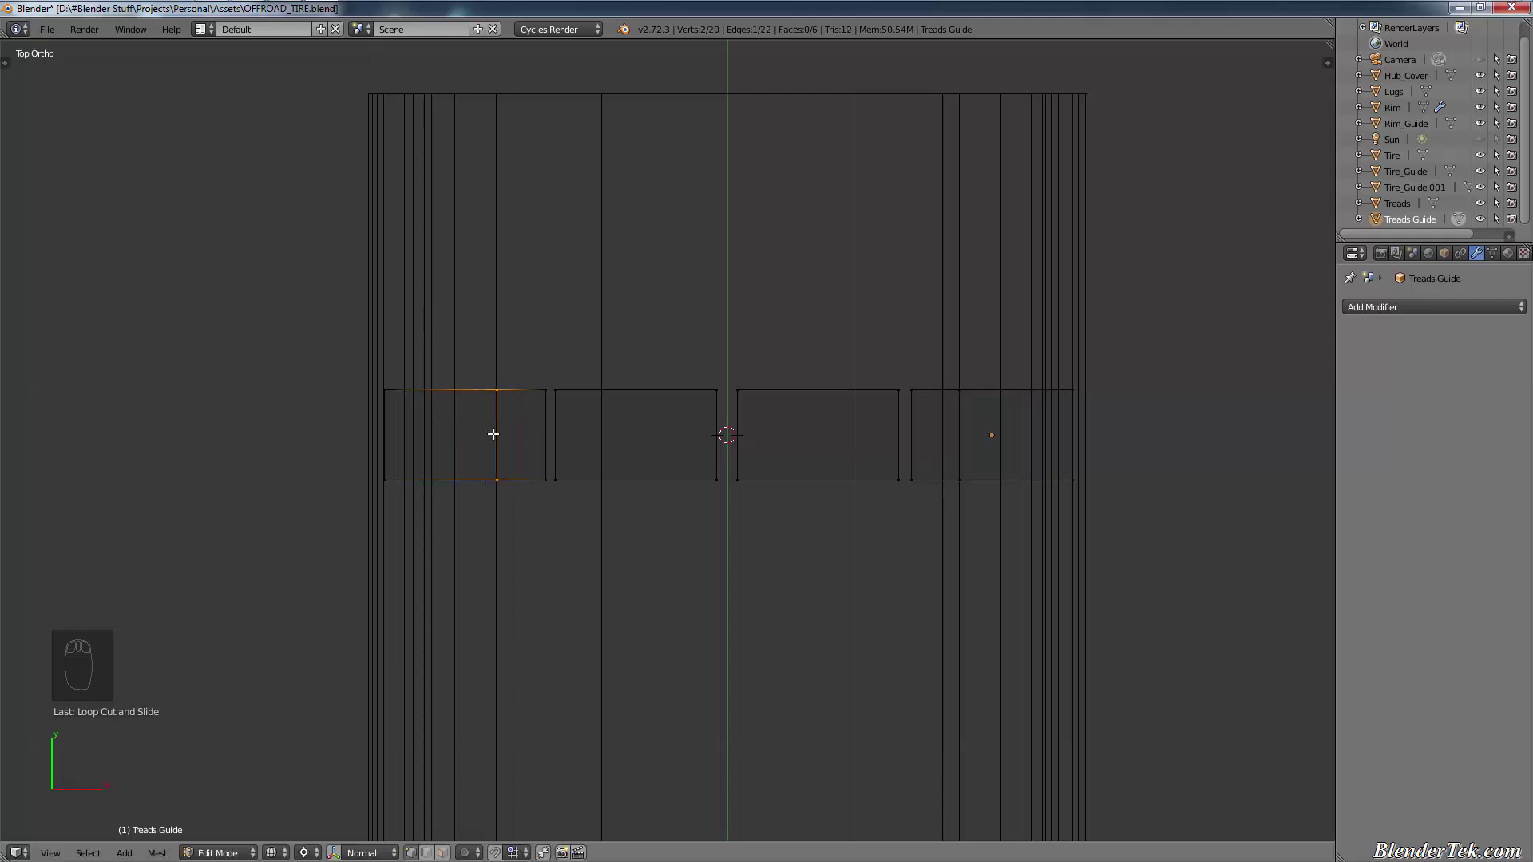
Step: Move the facing edges of the two negative-X planes -0.12 along Y and those of the two positive-X planes 0.12 along Y
key("a")
right_click(547, 396, "alt")
type("gy-0.1")
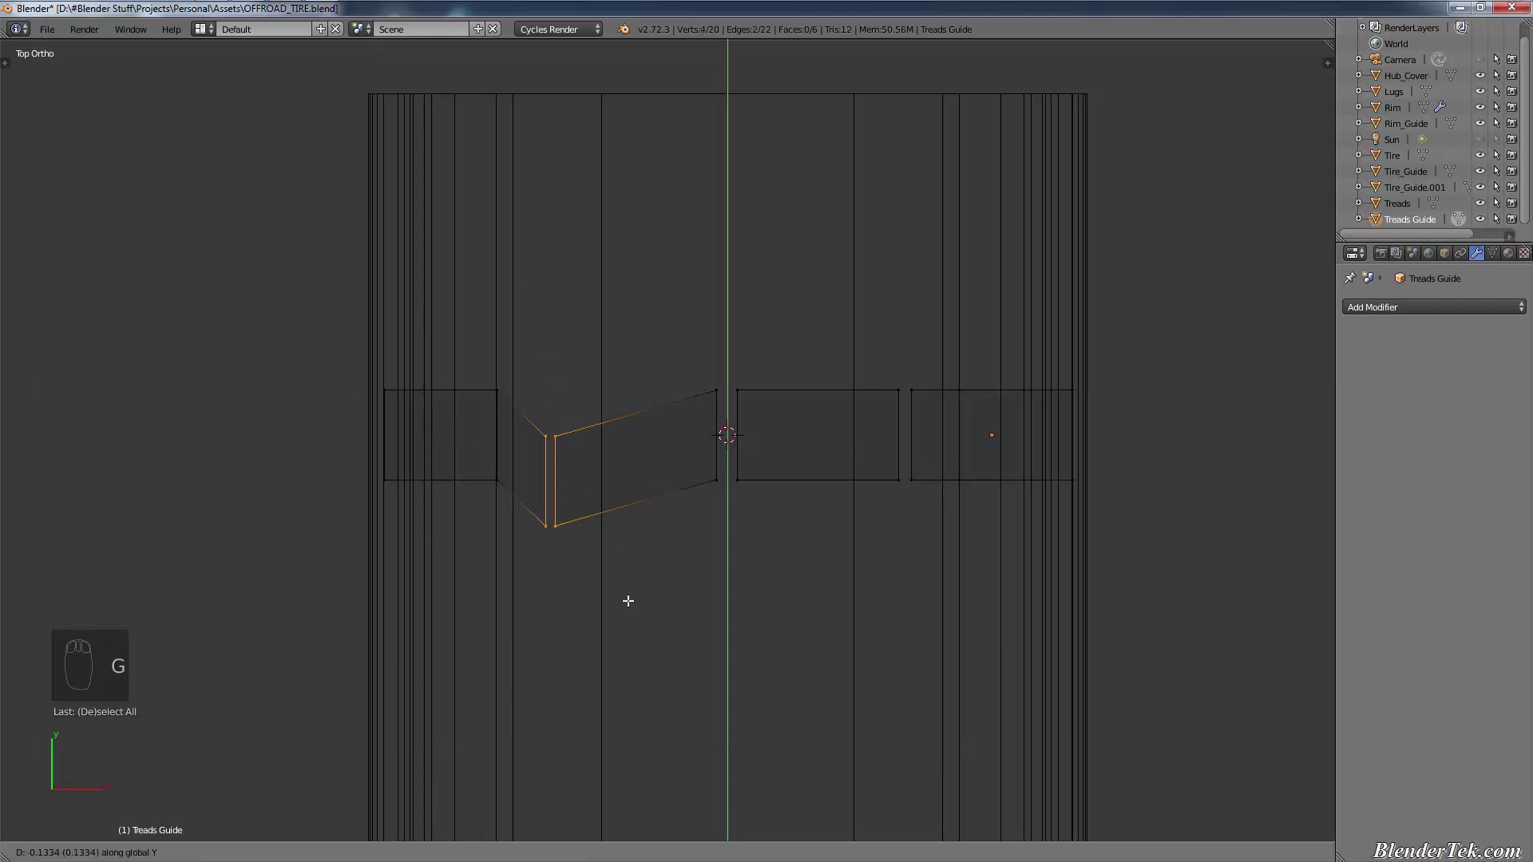
key("Return")
right_click(900, 391, "alt")
type("g")
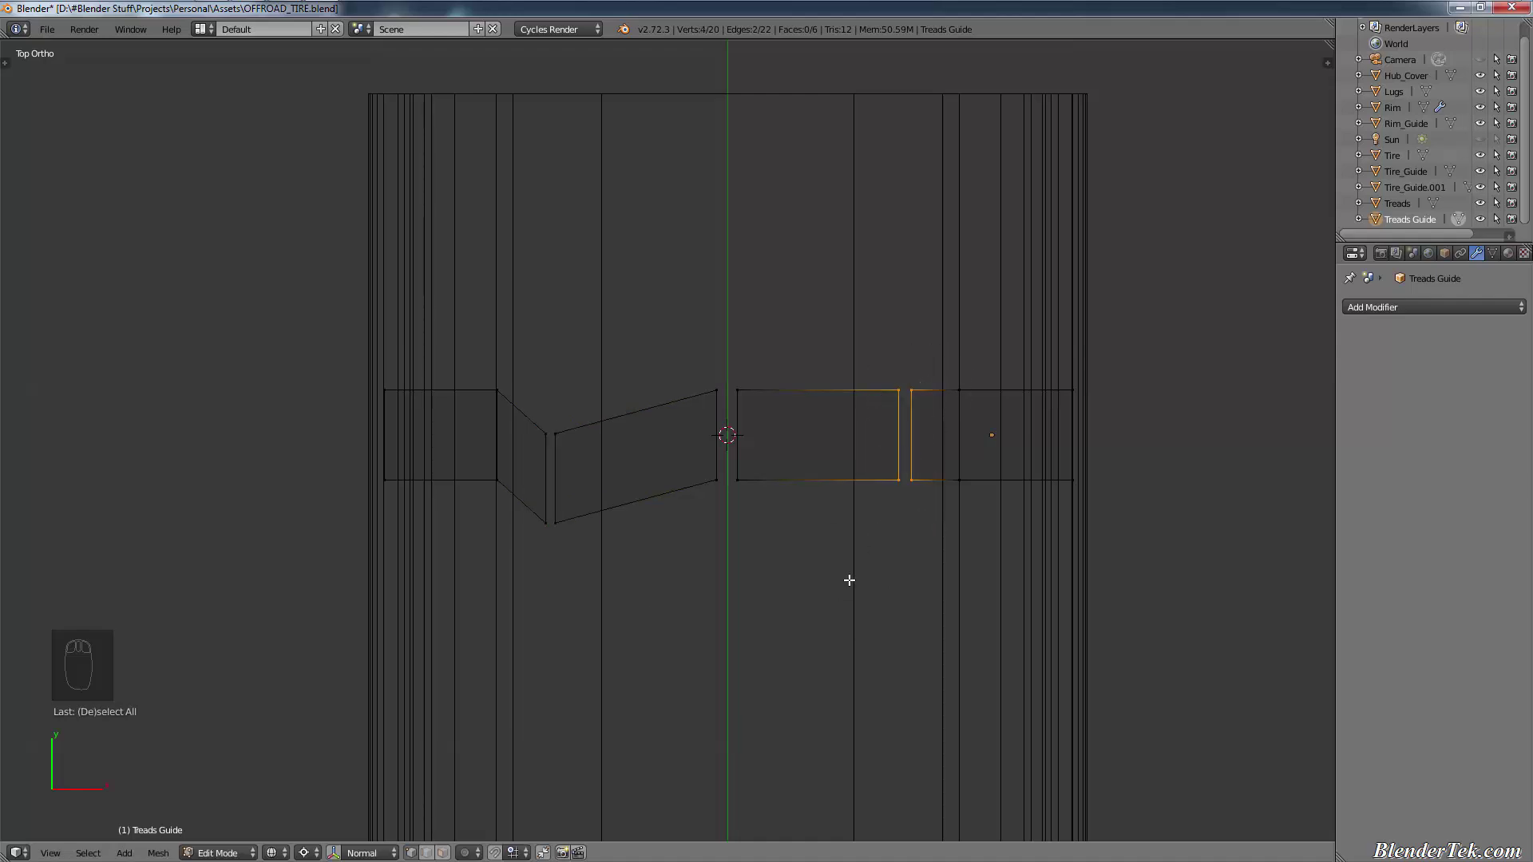
type("y0.12")
key("Return")
key("a")
Step: Add a centered loop cut parallel to Y to each of the two inner planes
scroll(739, 520, "up", 3)
right_click(711, 424)
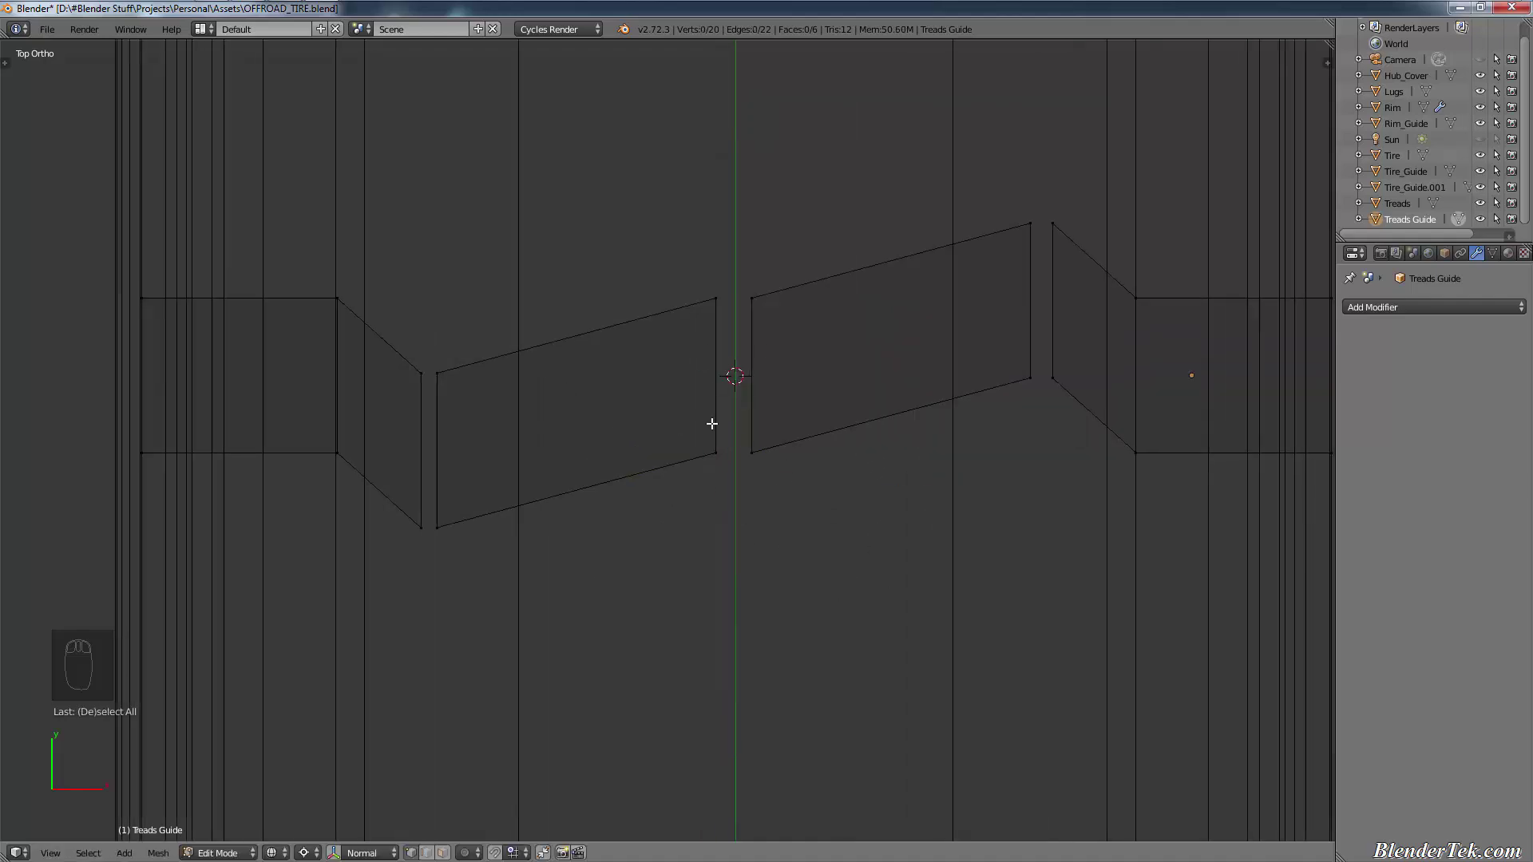
key("c")
left_click_drag(696, 434, 701, 355)
right_click(701, 356)
right_click(439, 377, "shift")
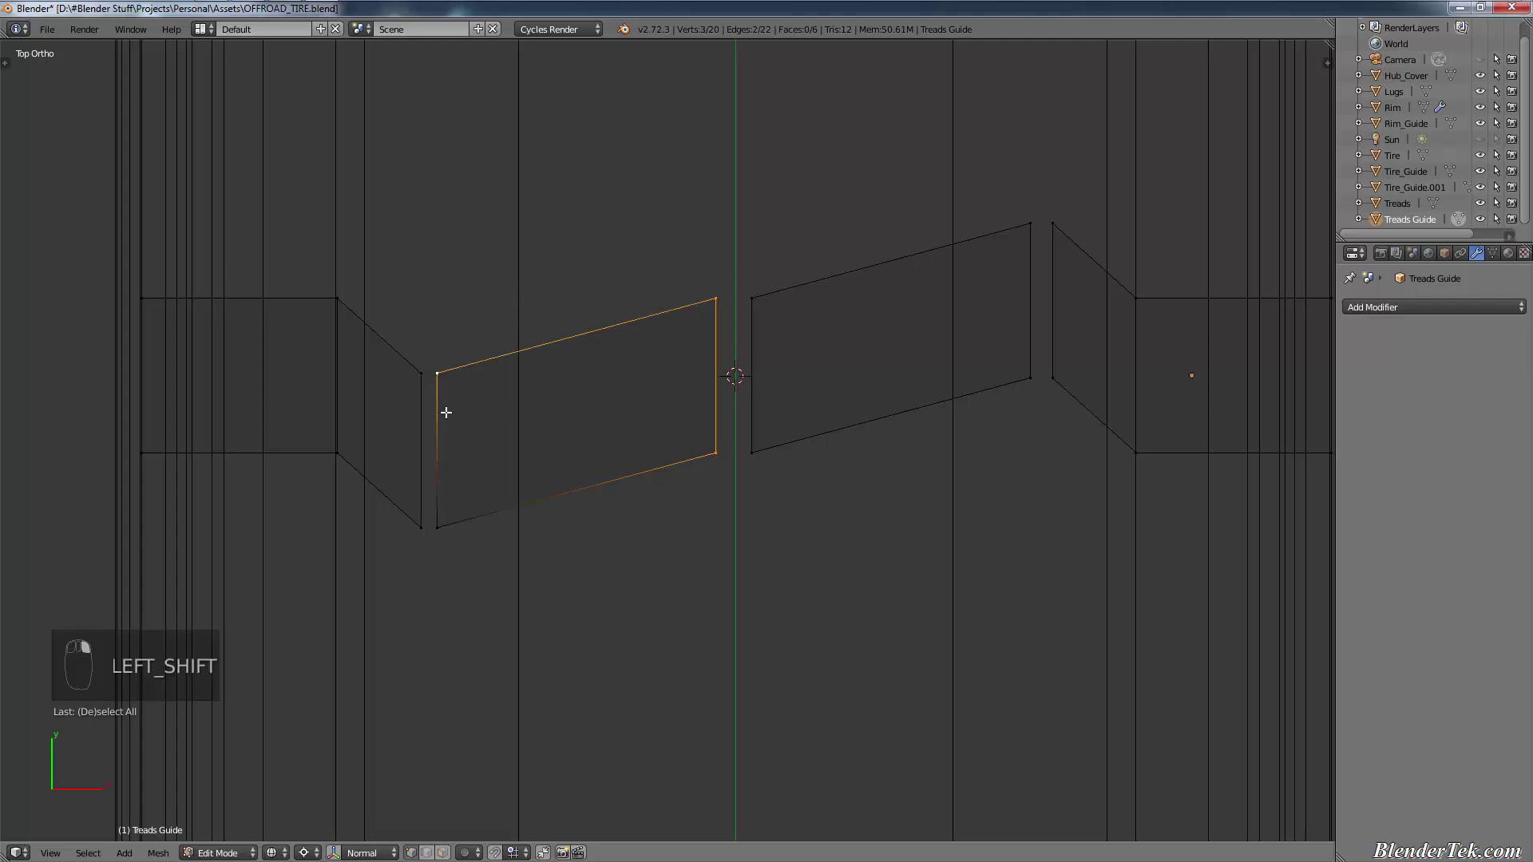
right_click(438, 523, "shift")
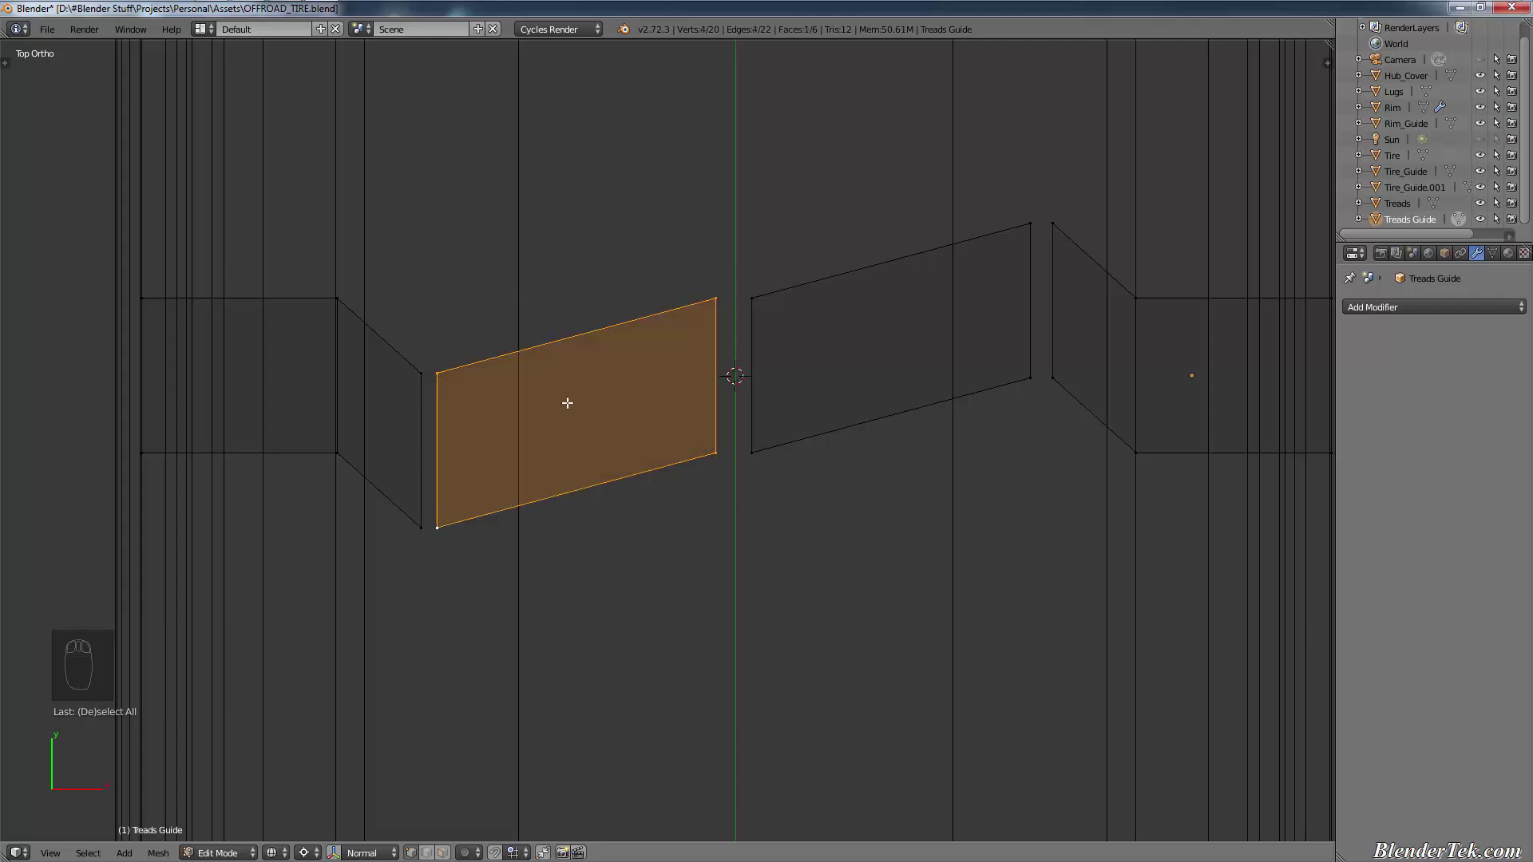
right_click(753, 448)
right_click(752, 303, "shift")
right_click(1028, 227, "shift")
right_click(1026, 382, "shift")
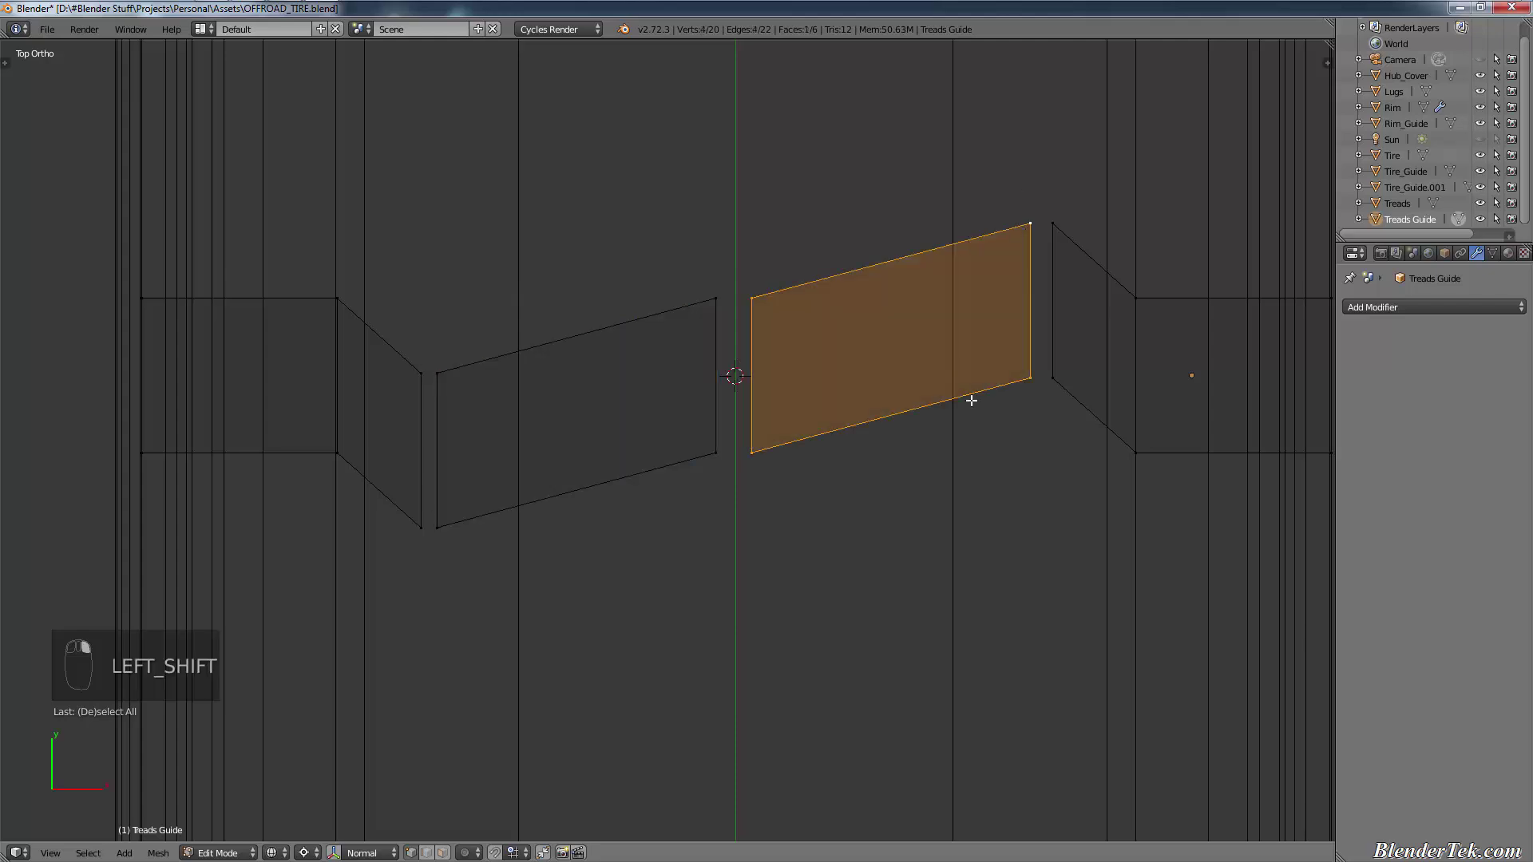
key("ctrl+r")
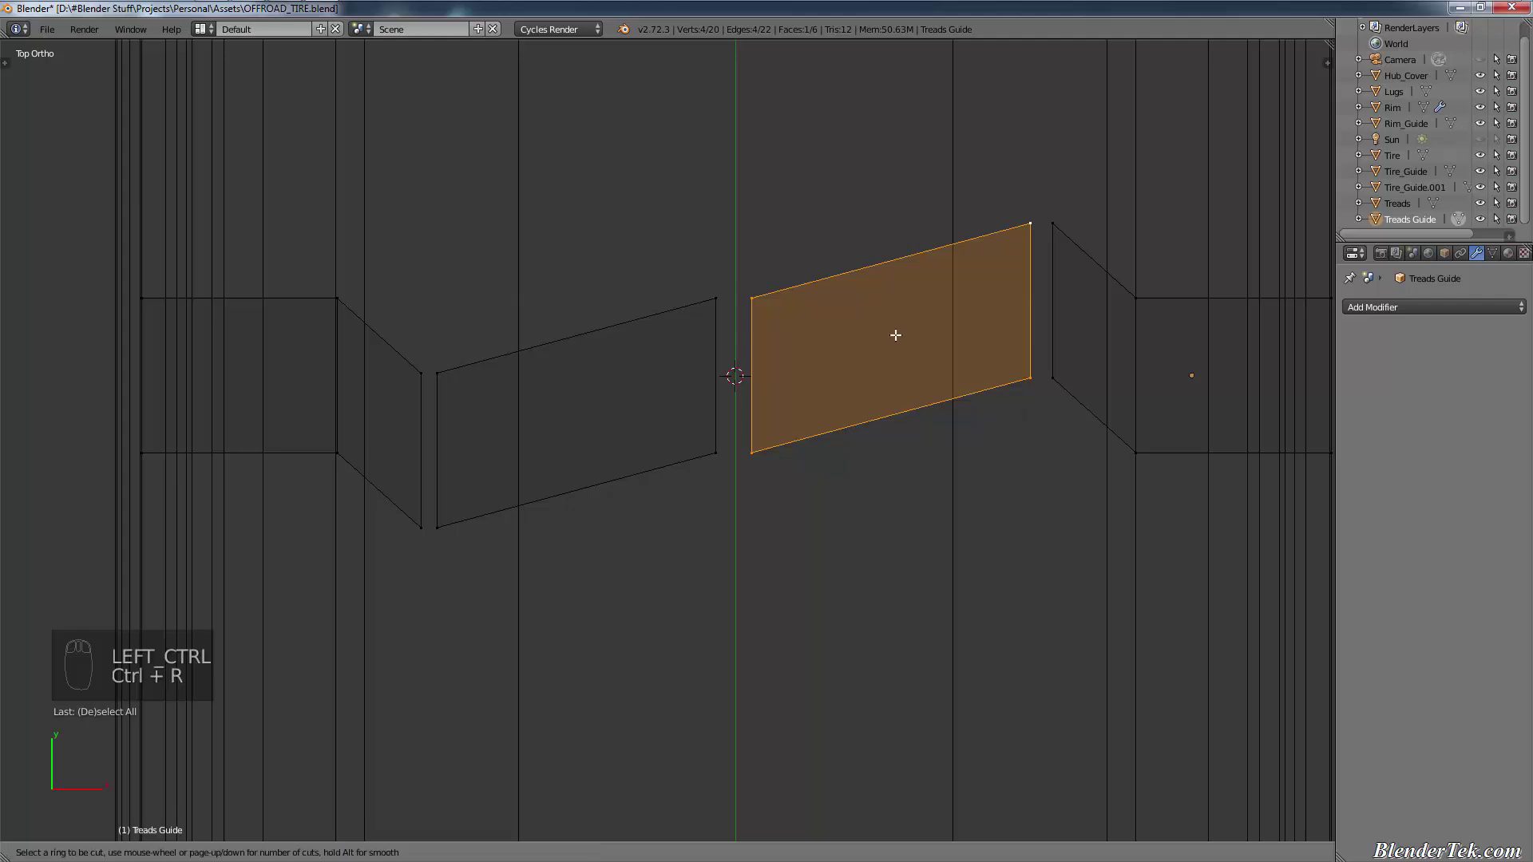
left_click(872, 375)
right_click(874, 375)
key("ctrl+r")
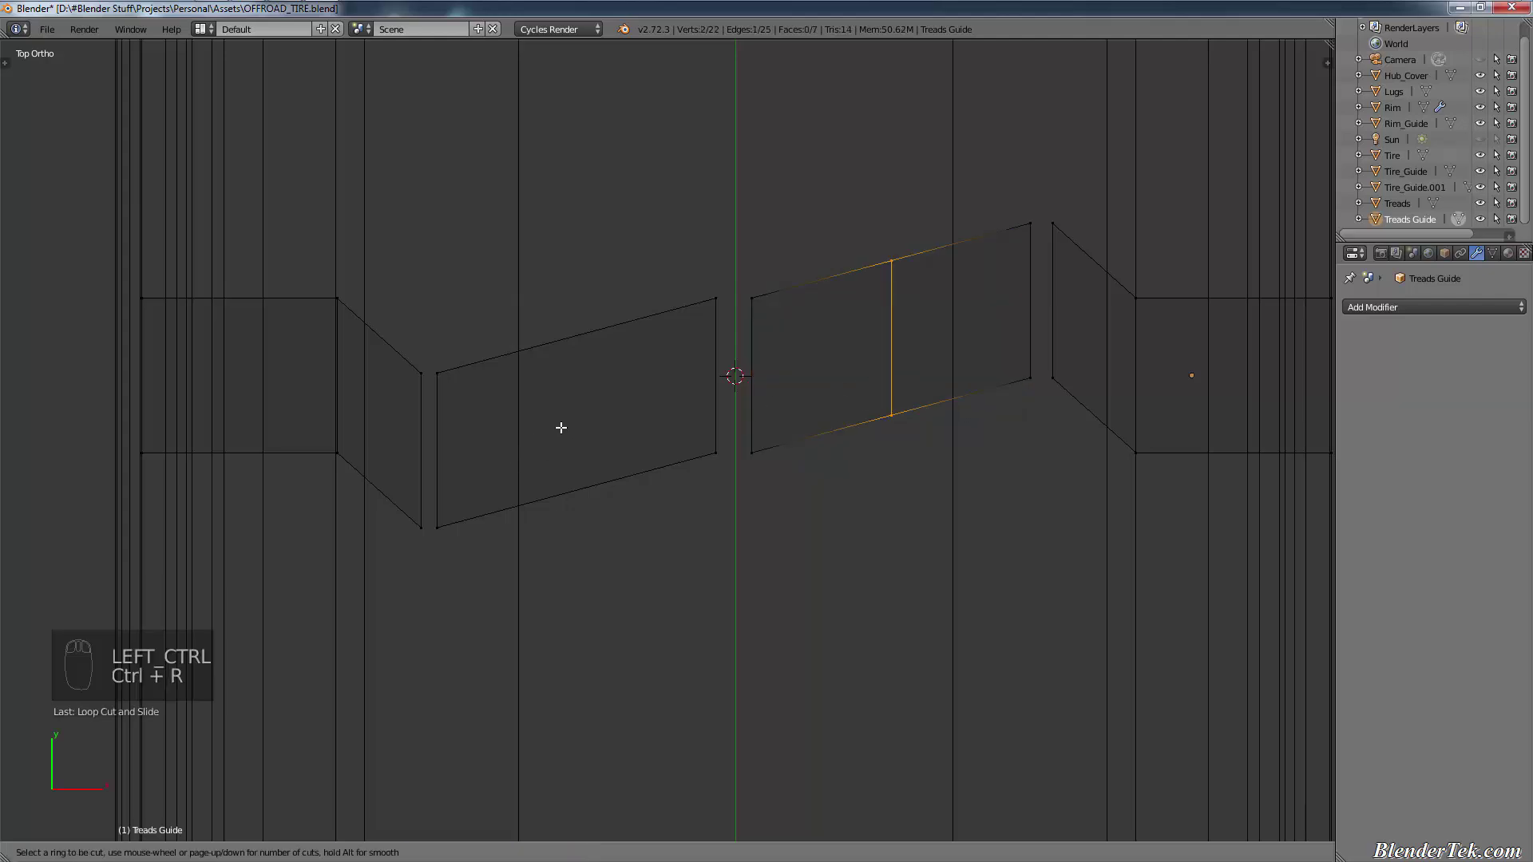
left_click(566, 377)
right_click(568, 376)
Step: Move the negative-X inner plane's centerline edge along negative Y until it is level with that plane's outer edge
key("a")
right_click(716, 306)
right_click(716, 453, "shift")
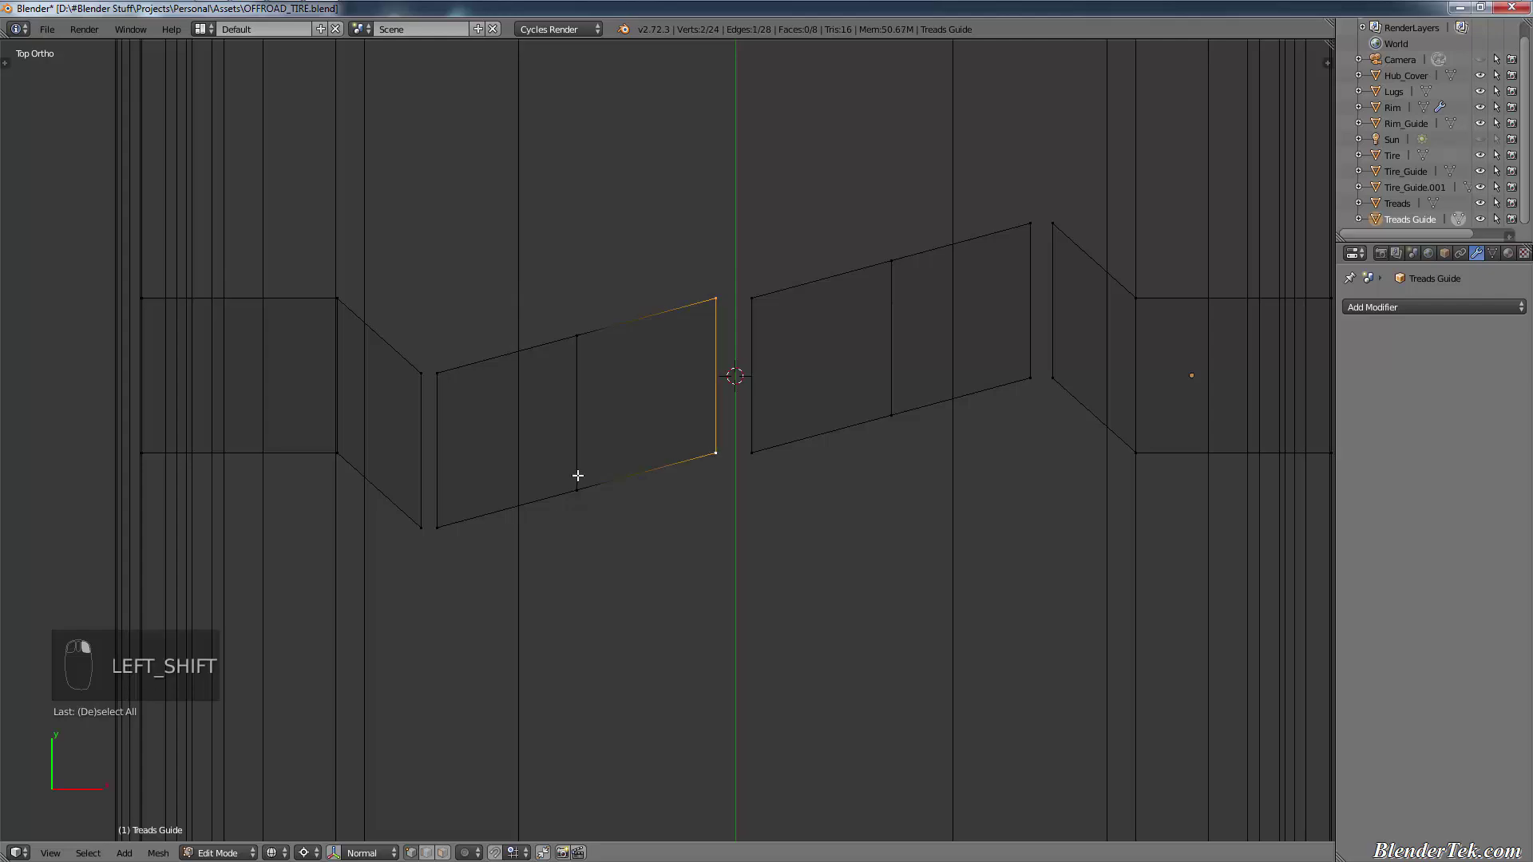
key("g")
middle_click(701, 515)
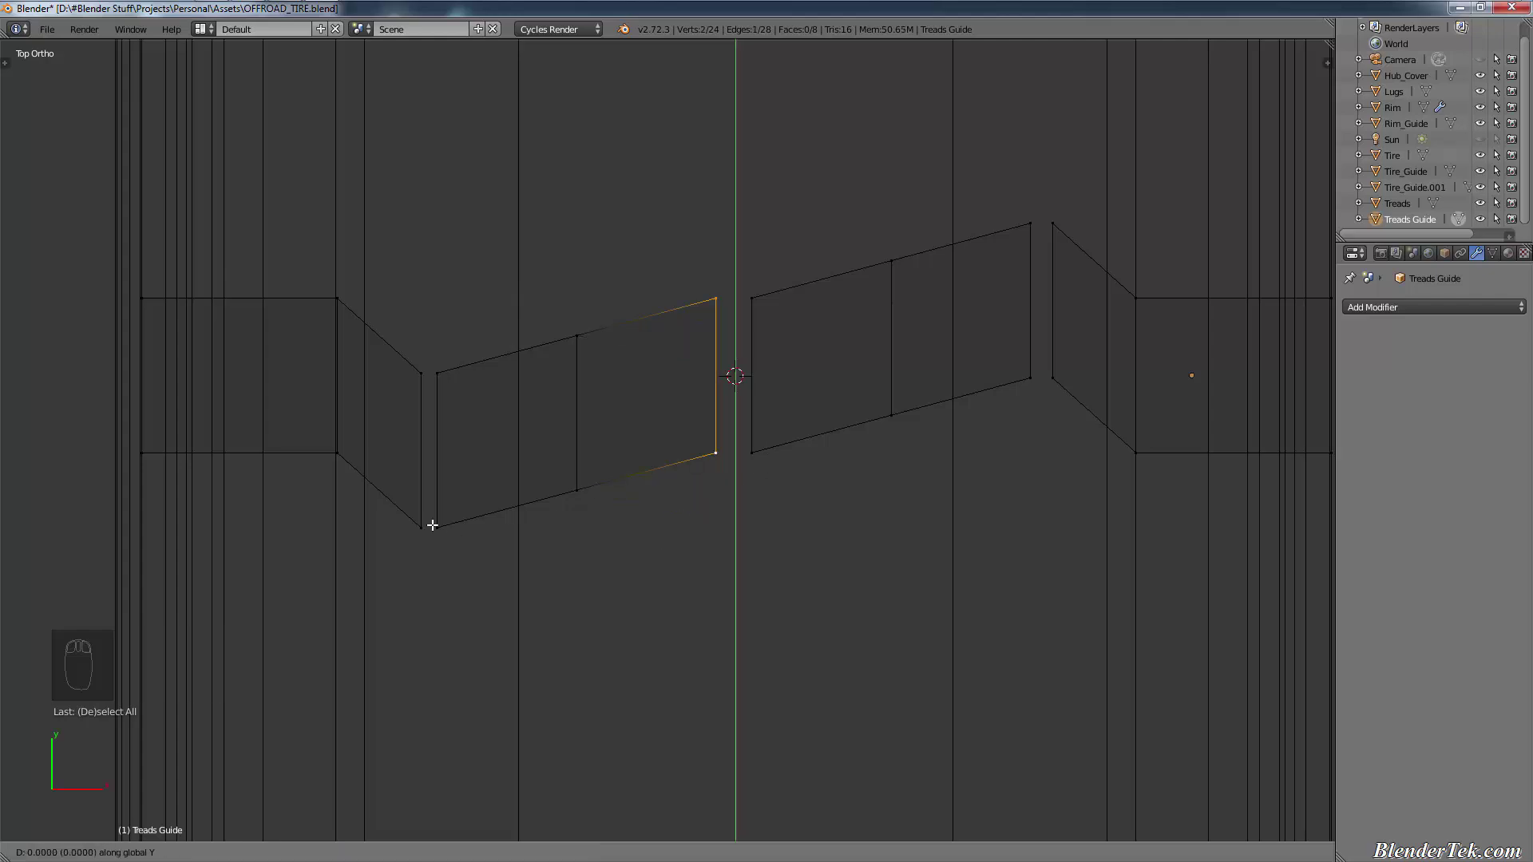
left_click(678, 564)
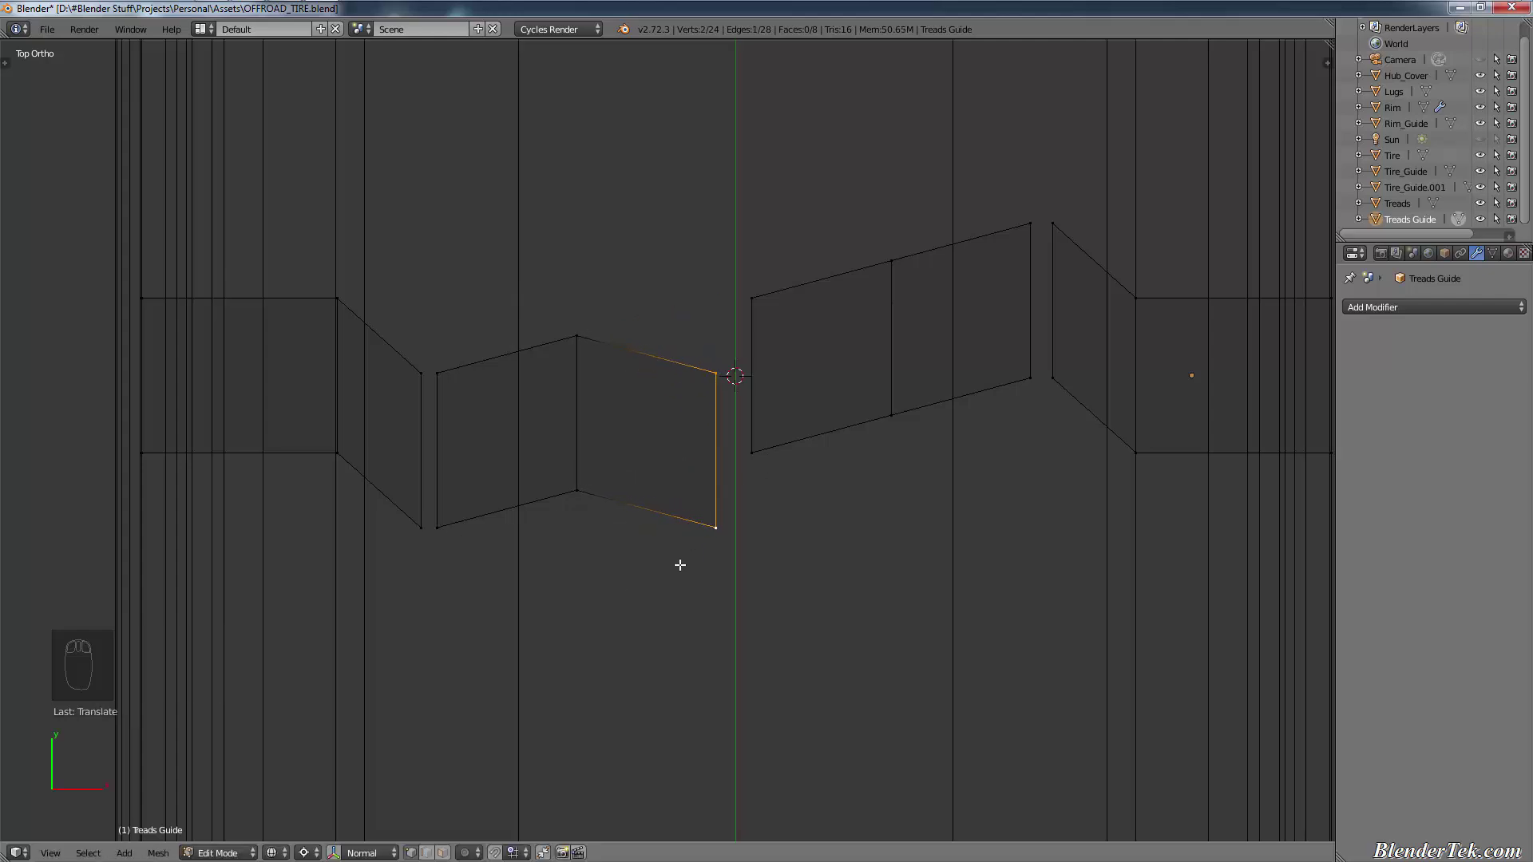
Step: Move the positive-X inner plane's centerline edge along positive Y until it is level with that plane's outer edge
key("a")
key("c")
left_click_drag(762, 447, 791, 398)
right_click(808, 548)
key("g")
key("y")
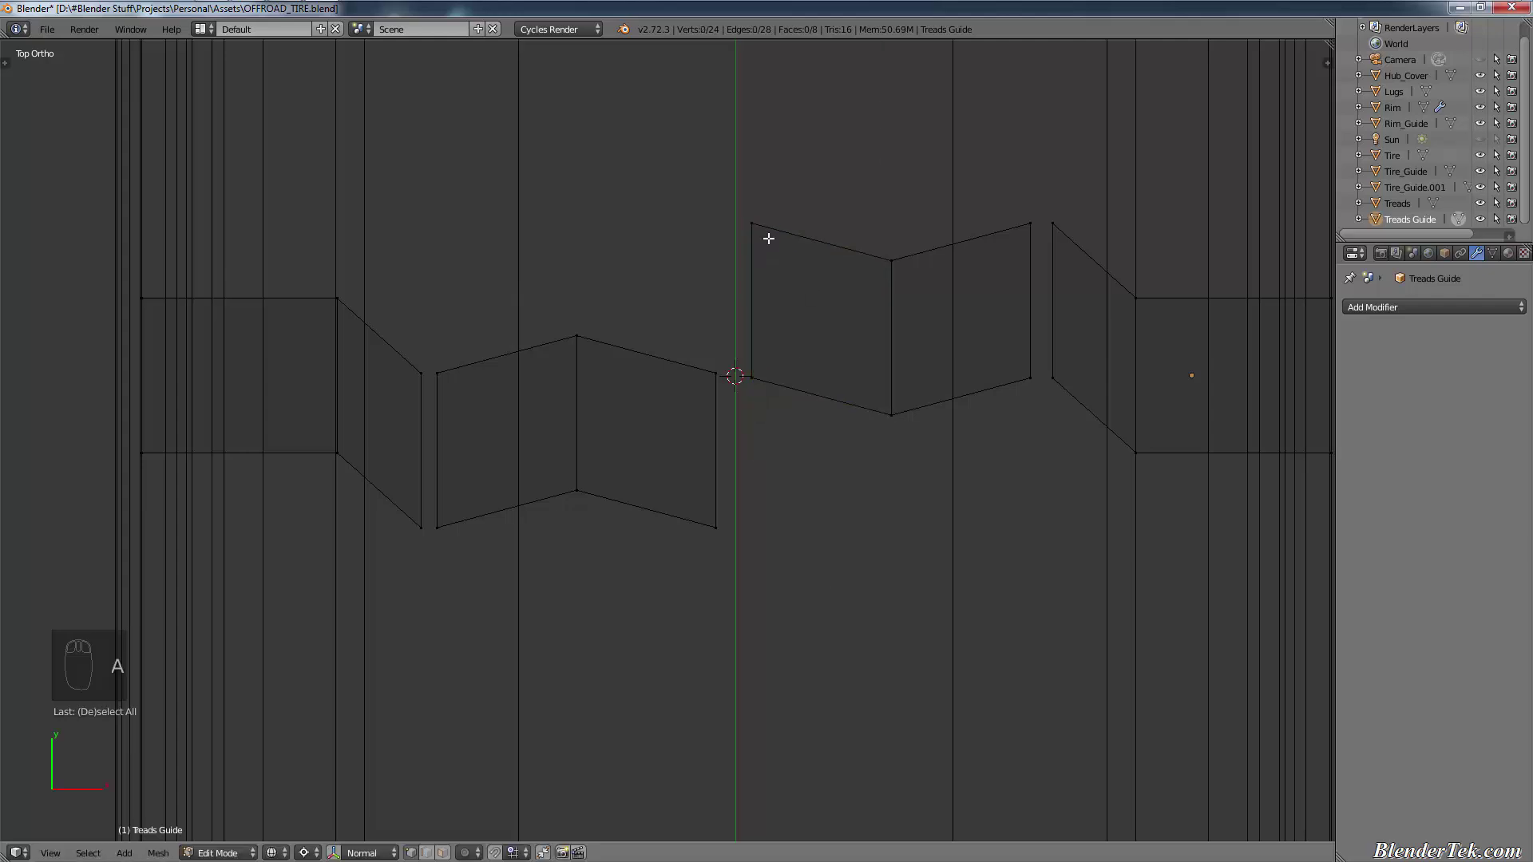
left_click(766, 236)
Step: Move the positive-X inner plane's upper centerline corner -0.06 along Y and the negative-X inner plane's lower centerline corner 0.06 along Y
right_click(752, 224)
key("g")
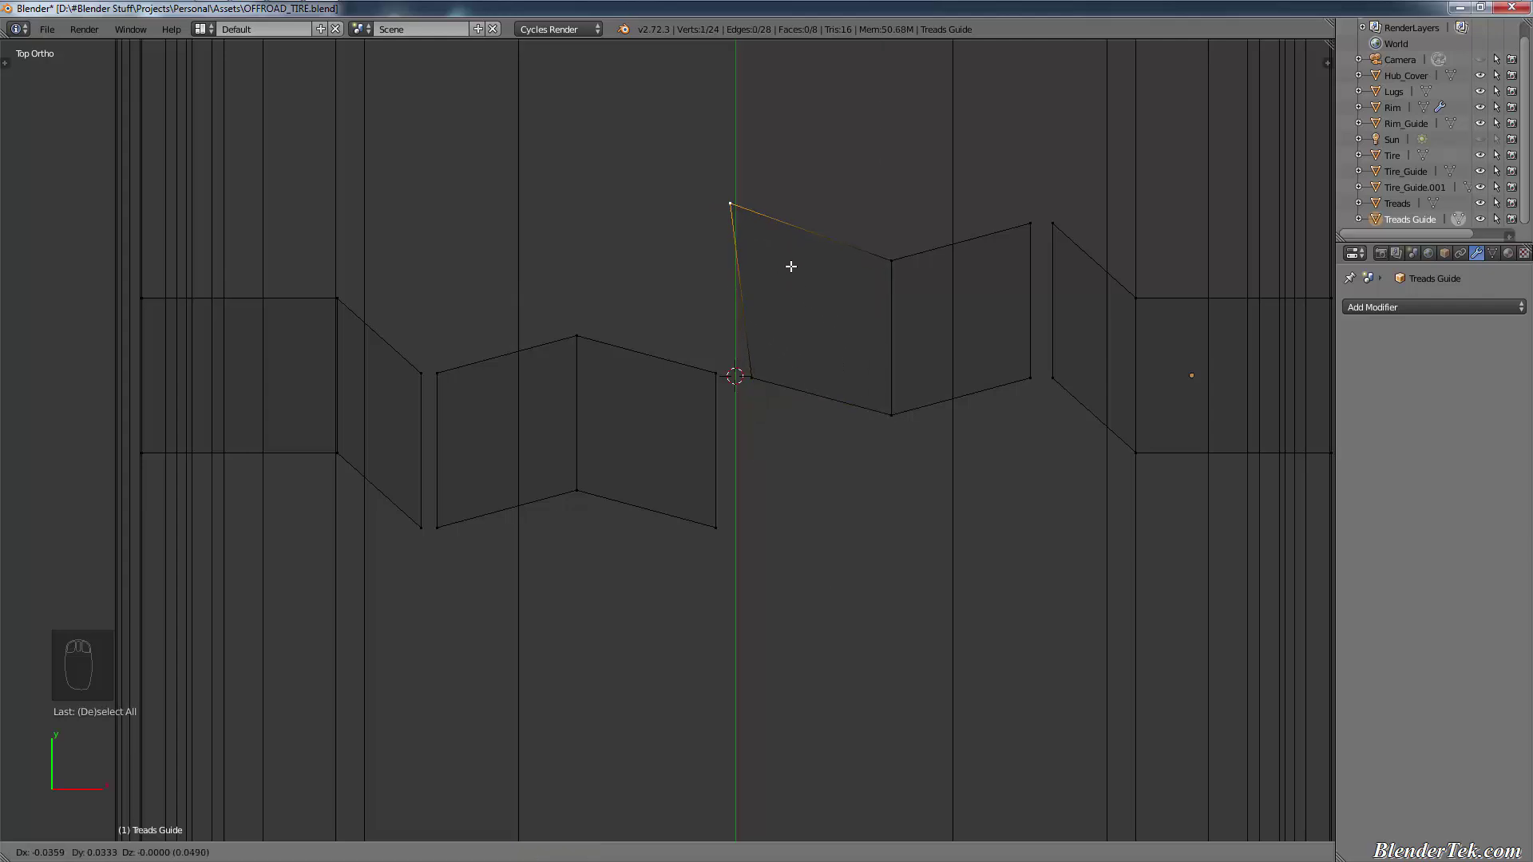
right_click(815, 316)
type("gy0.-")
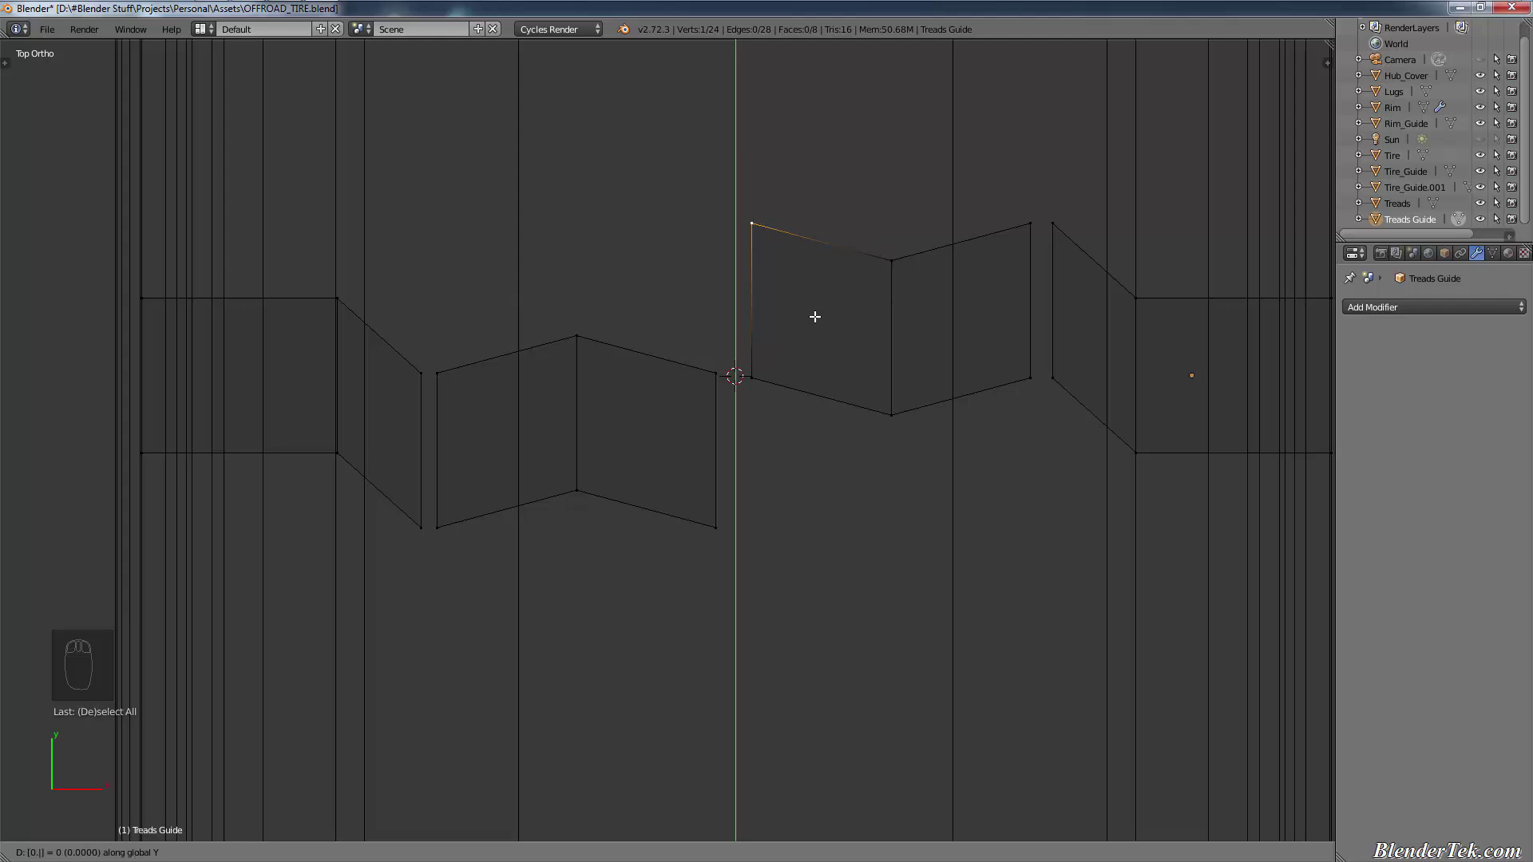
type("06")
key("Return")
right_click(716, 532)
type("gy0.06")
key("Return")
key("a")
Step: Move the two upper corners facing each other across the gap between the negative-X planes along negative Y
middle_click_drag(752, 589, 780, 534, "shift")
middle_click_drag(474, 288, 597, 399, "shift")
scroll(597, 400, "up", 3)
right_click(599, 449, "shift")
right_click(626, 449, "shift")
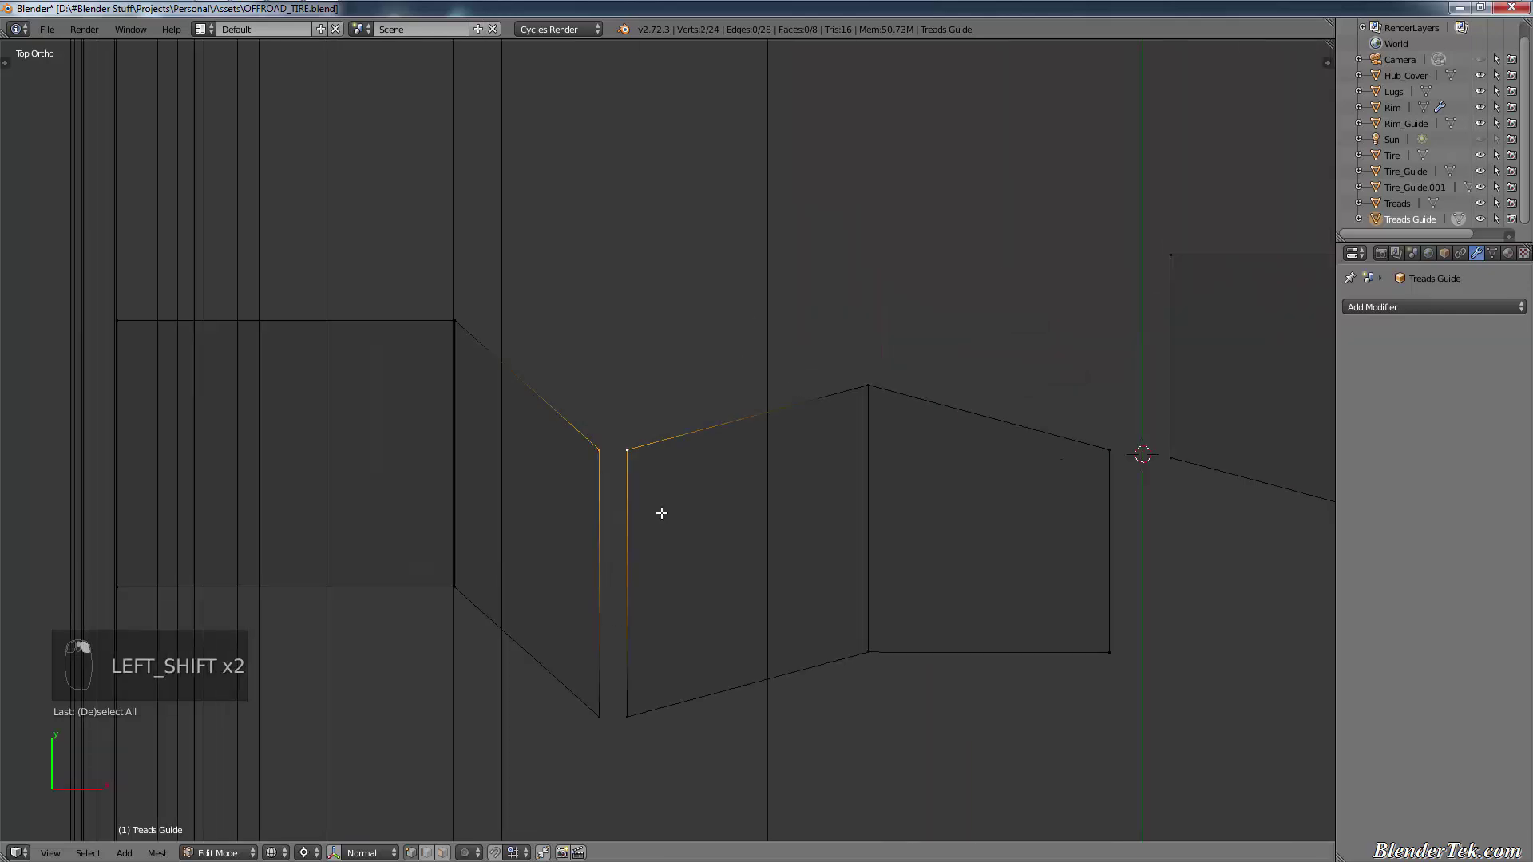
key("g")
left_click(665, 569)
scroll(665, 569, "down", 3)
middle_click_drag(665, 569, 935, 319, "shift")
right_click(912, 311)
right_click(938, 320, "shift")
key("g")
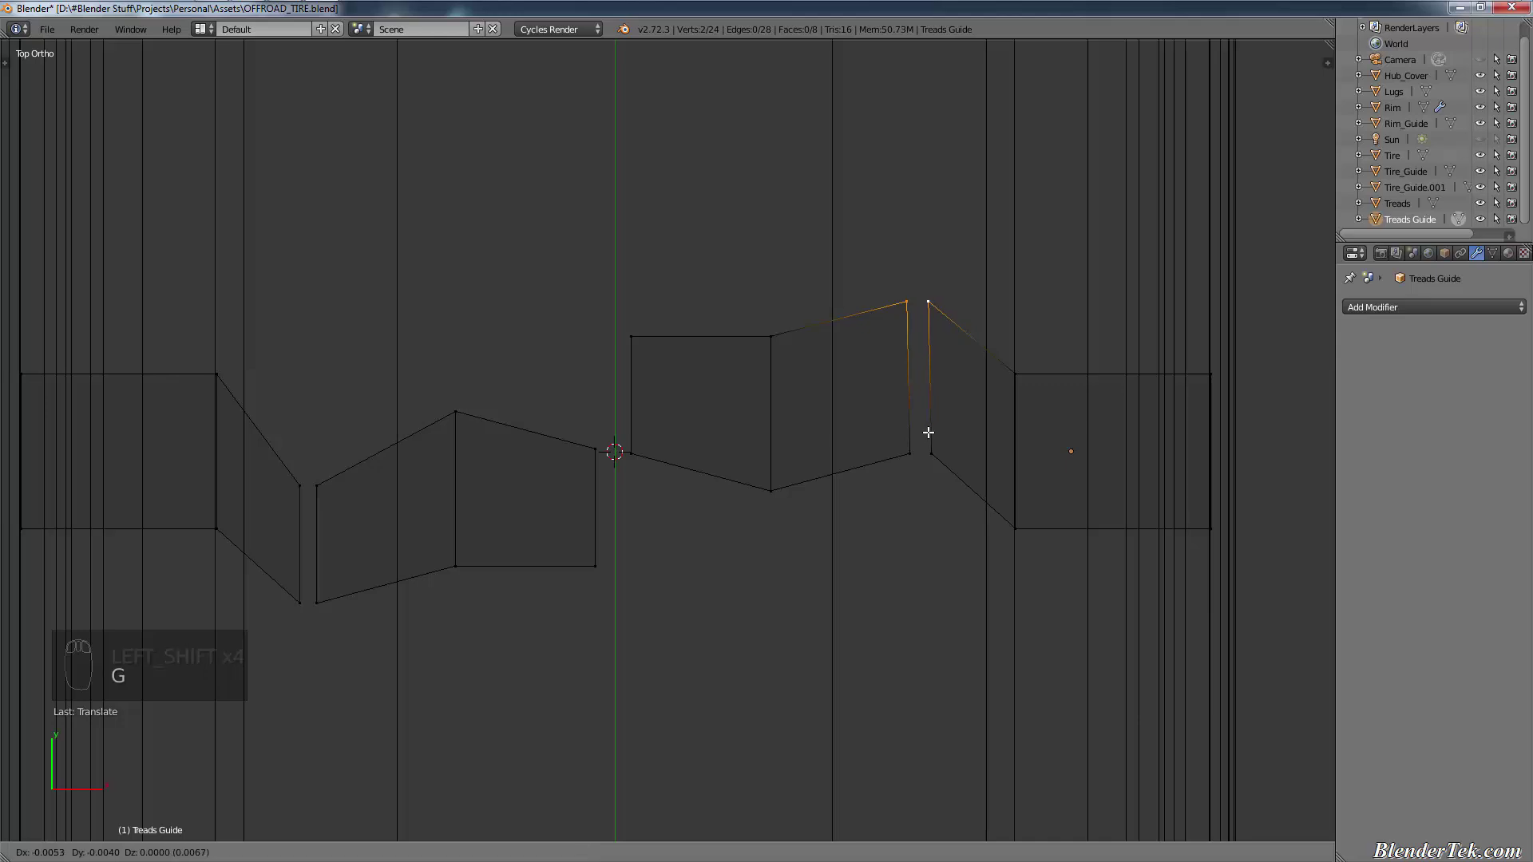
right_click(924, 432)
Step: Move the two lower corners facing each other across the gap between the positive-X planes along positive Y
right_click(910, 455)
right_click(931, 455, "shift")
key("g")
left_click(894, 514)
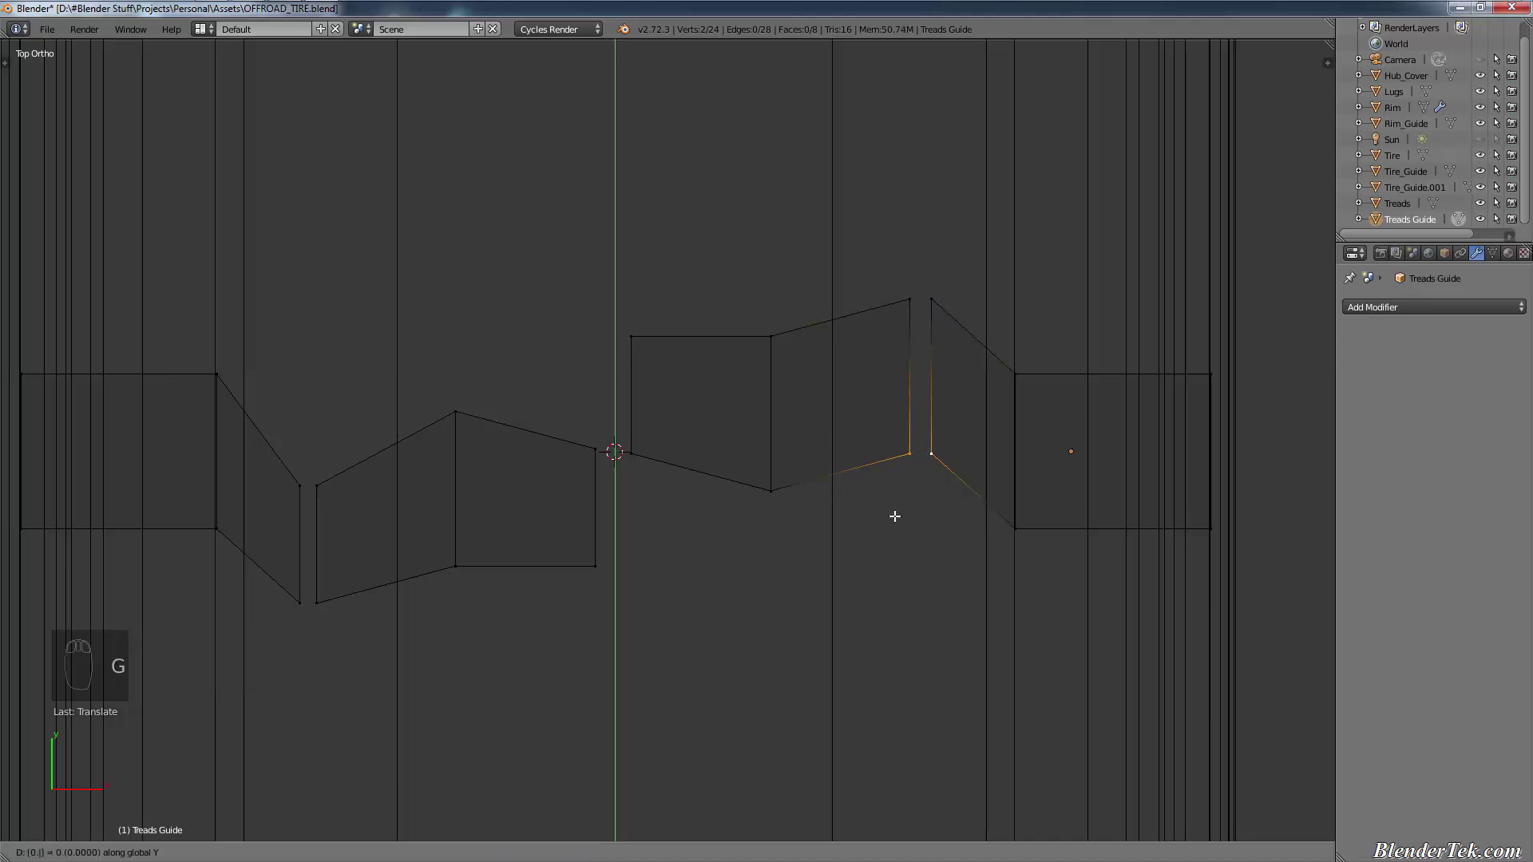
Step: Duplicate the upper loop-cut vertex of the outermost negative-X plane and offset the copy along positive X
middle_click_drag(264, 375, 479, 384, "shift")
scroll(479, 383, "up", 3)
right_click(491, 388)
key("shift+d")
key("g")
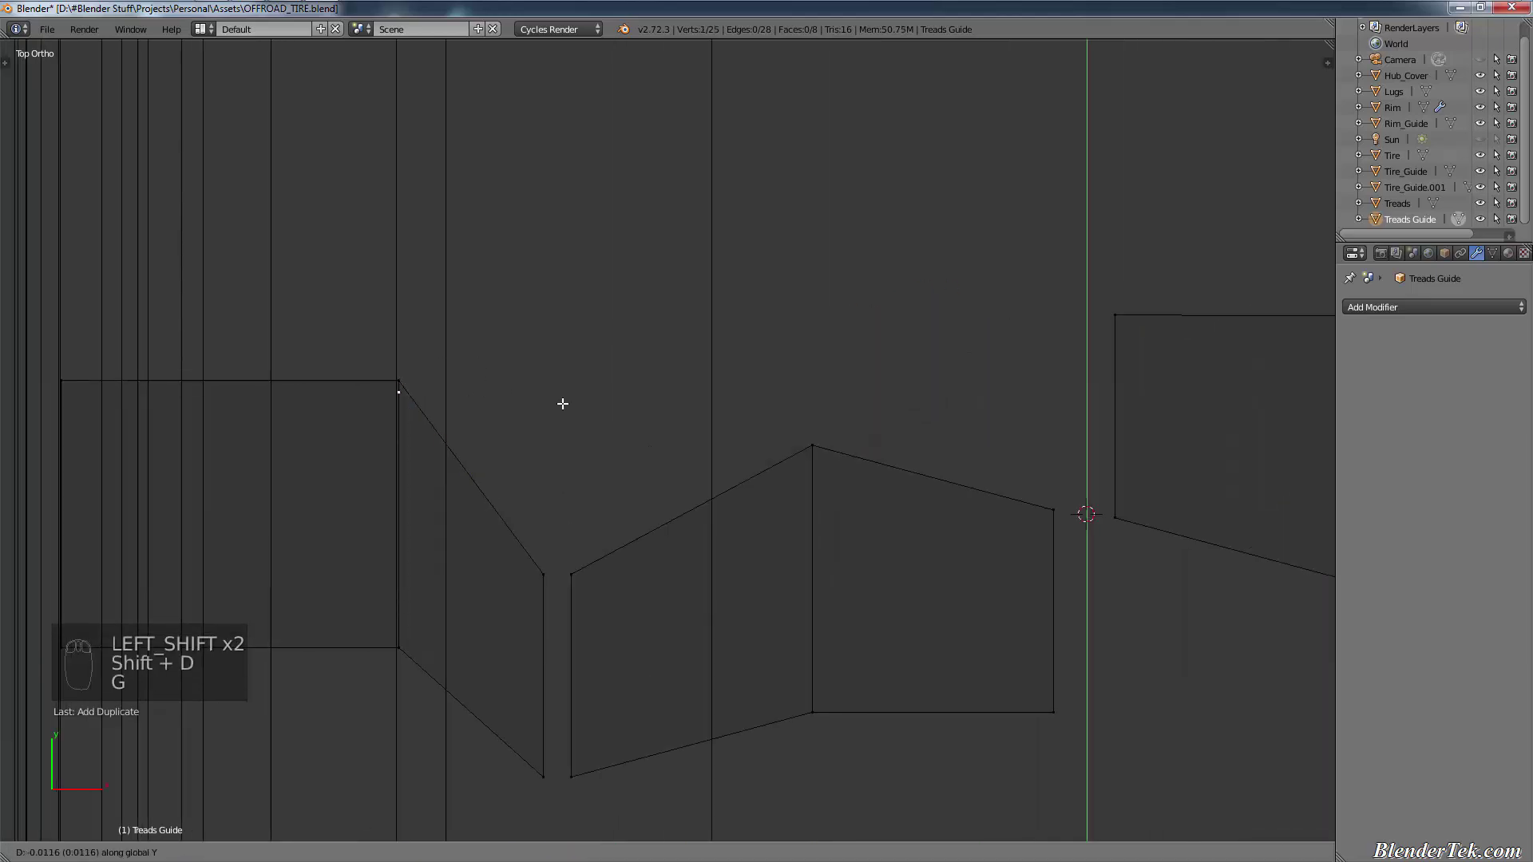
key("x")
left_click(577, 408)
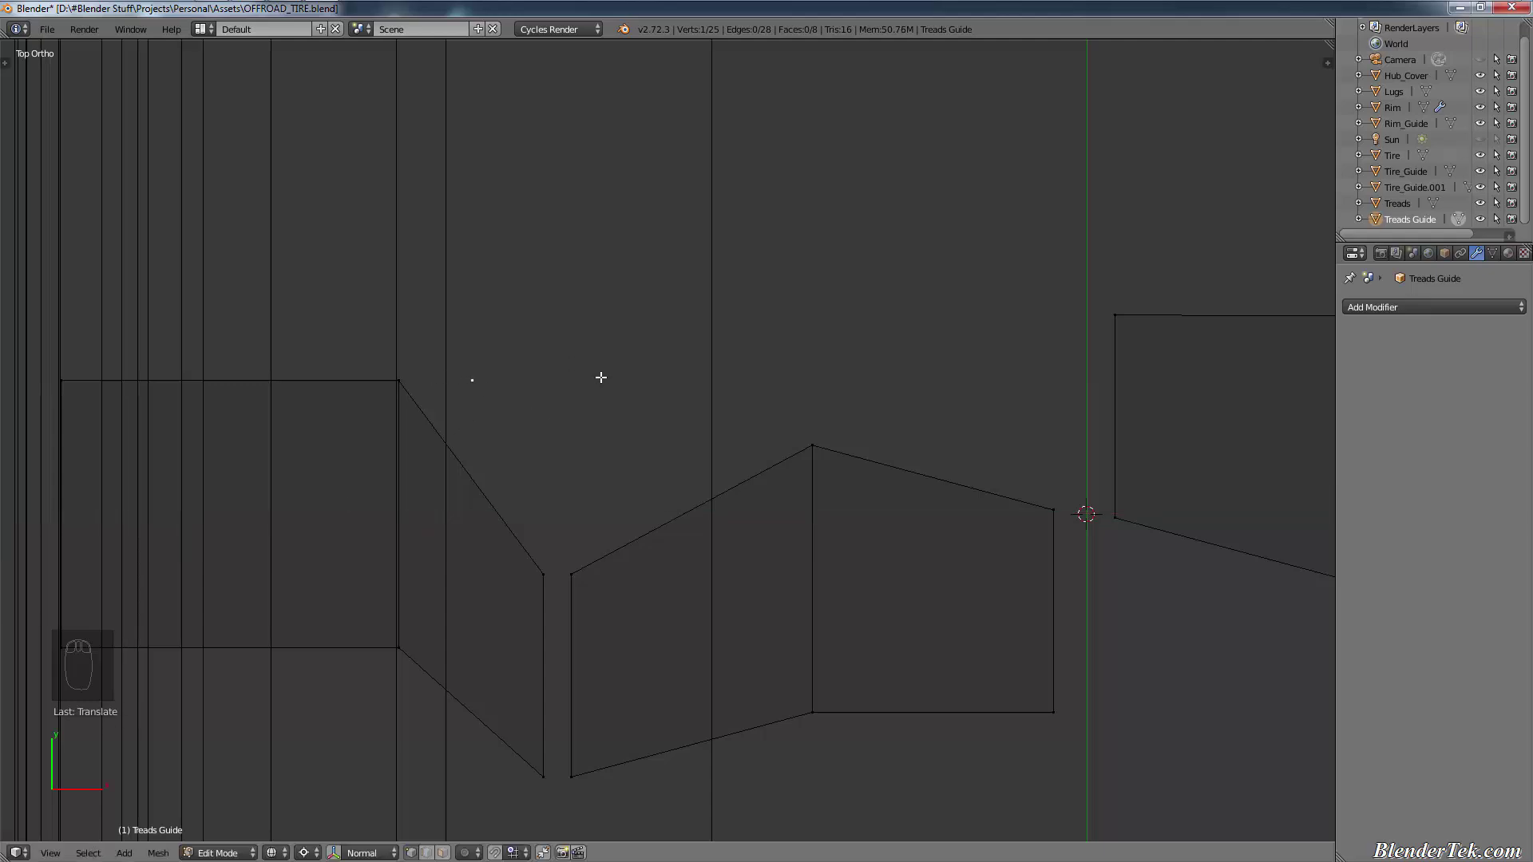
Step: Duplicate the negative-X inner plane's upper middle vertex, offset it along negative X, and connect it to the first copy with an edge
key("shift+d")
key("g")
key("x")
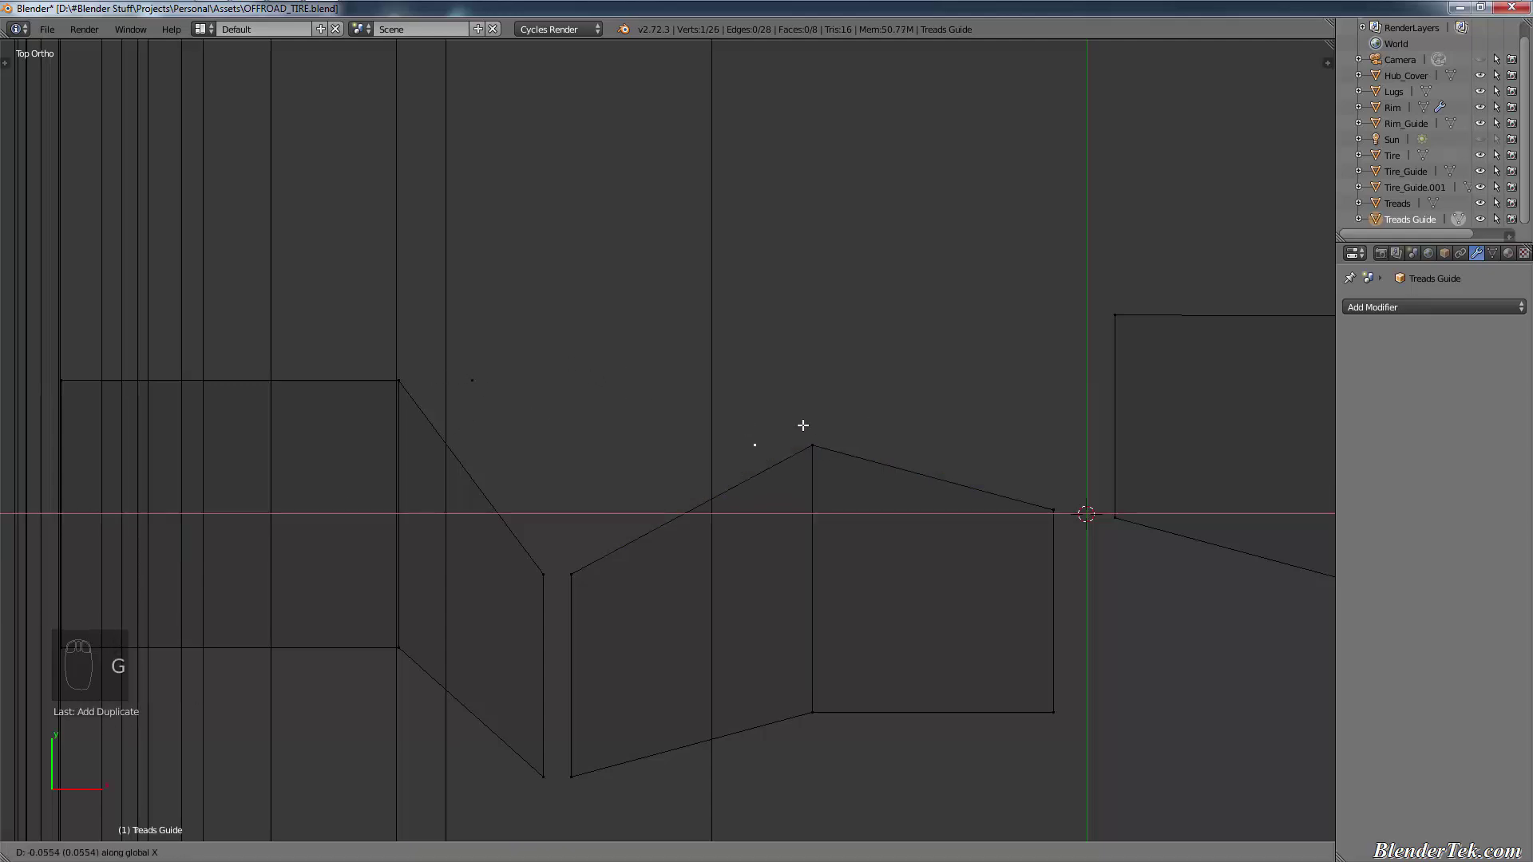
left_click(540, 395)
right_click(540, 394, "shift")
key("f")
Step: Duplicate the two upper vertices at the negative-X gap above the originals and widen the pair by shifting the inner copy along positive X
right_click(575, 540)
right_click(575, 540, "shift")
key("shift+d")
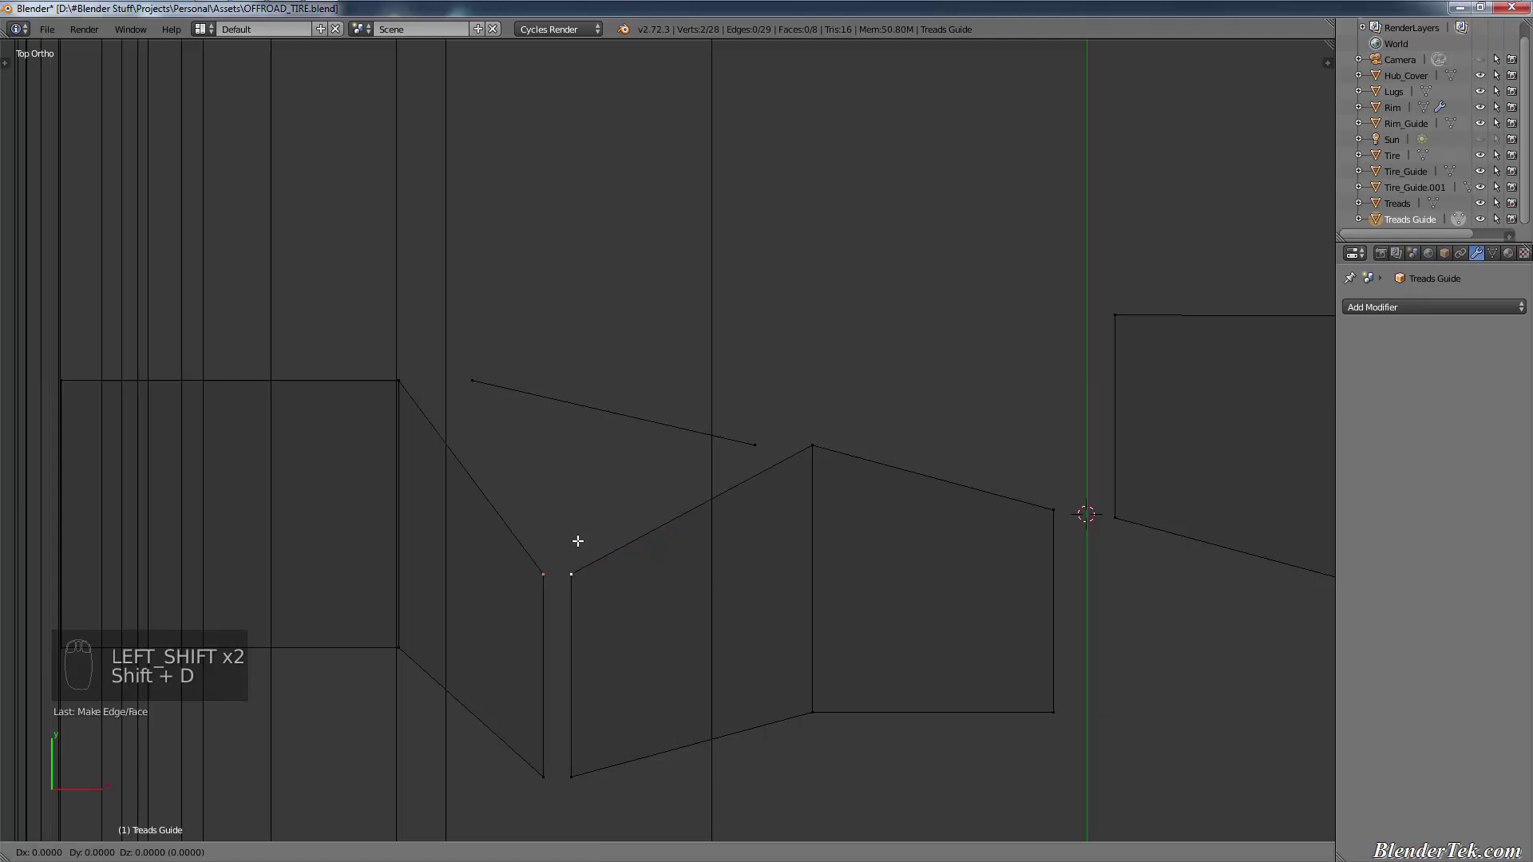
left_click(602, 511)
key("g")
key("x")
left_click(610, 515)
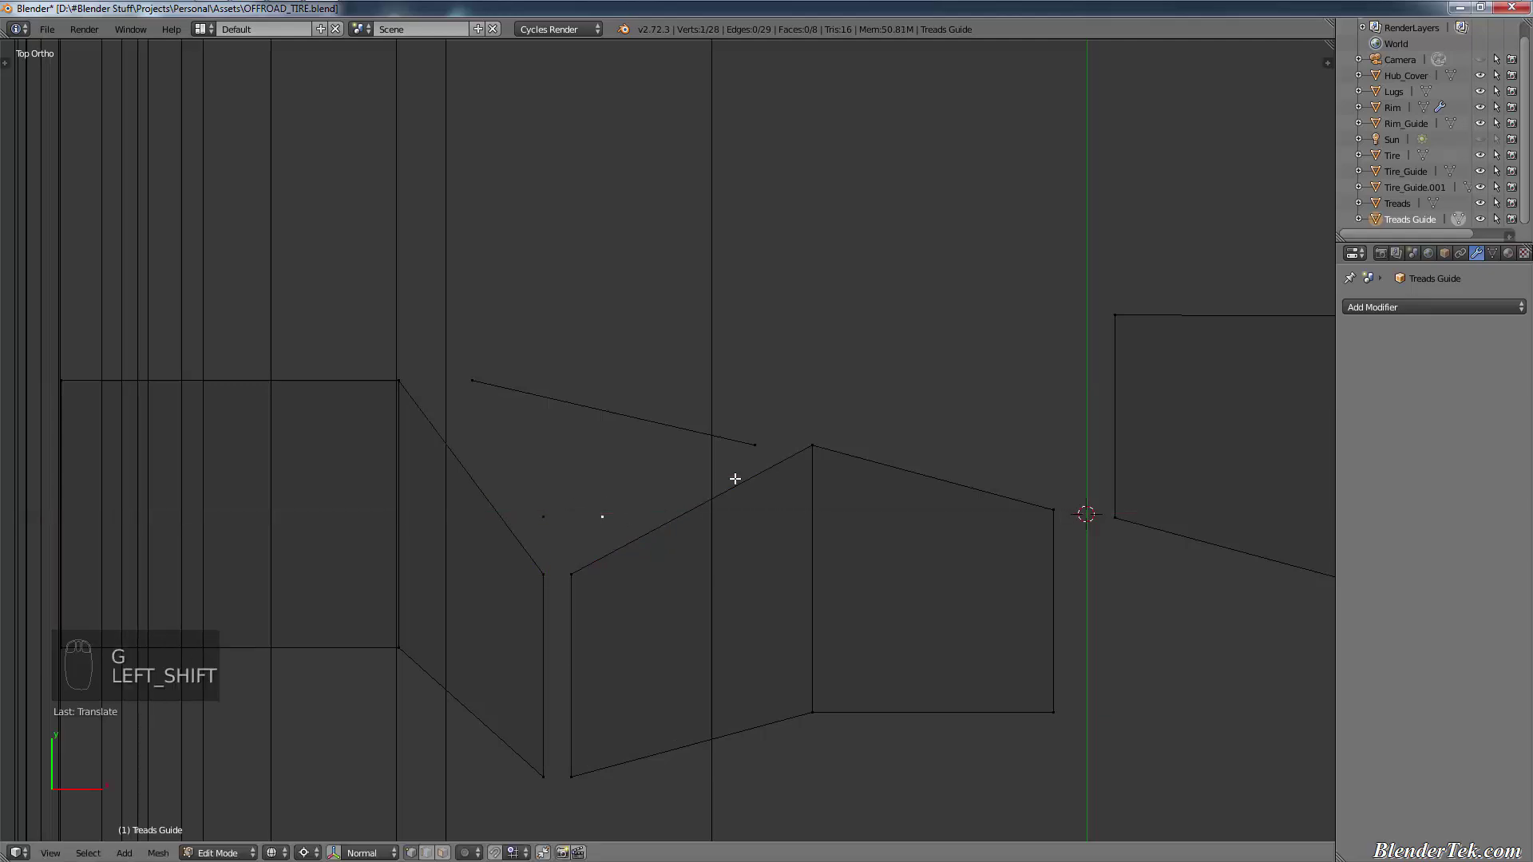
Step: Connect the four duplicated vertices with edges into a closed four-sided outline above the negative-X gap
right_click(735, 479, "shift")
key("f")
key("f")
right_click(608, 518)
right_click(548, 511, "shift")
key("f")
right_click(548, 506)
right_click(479, 376, "shift")
key("f")
Step: Move the outline's outermost upper corner along negative X, closer to the outer plane's slanted edge
key("a")
right_click(479, 376)
key("g")
key("x")
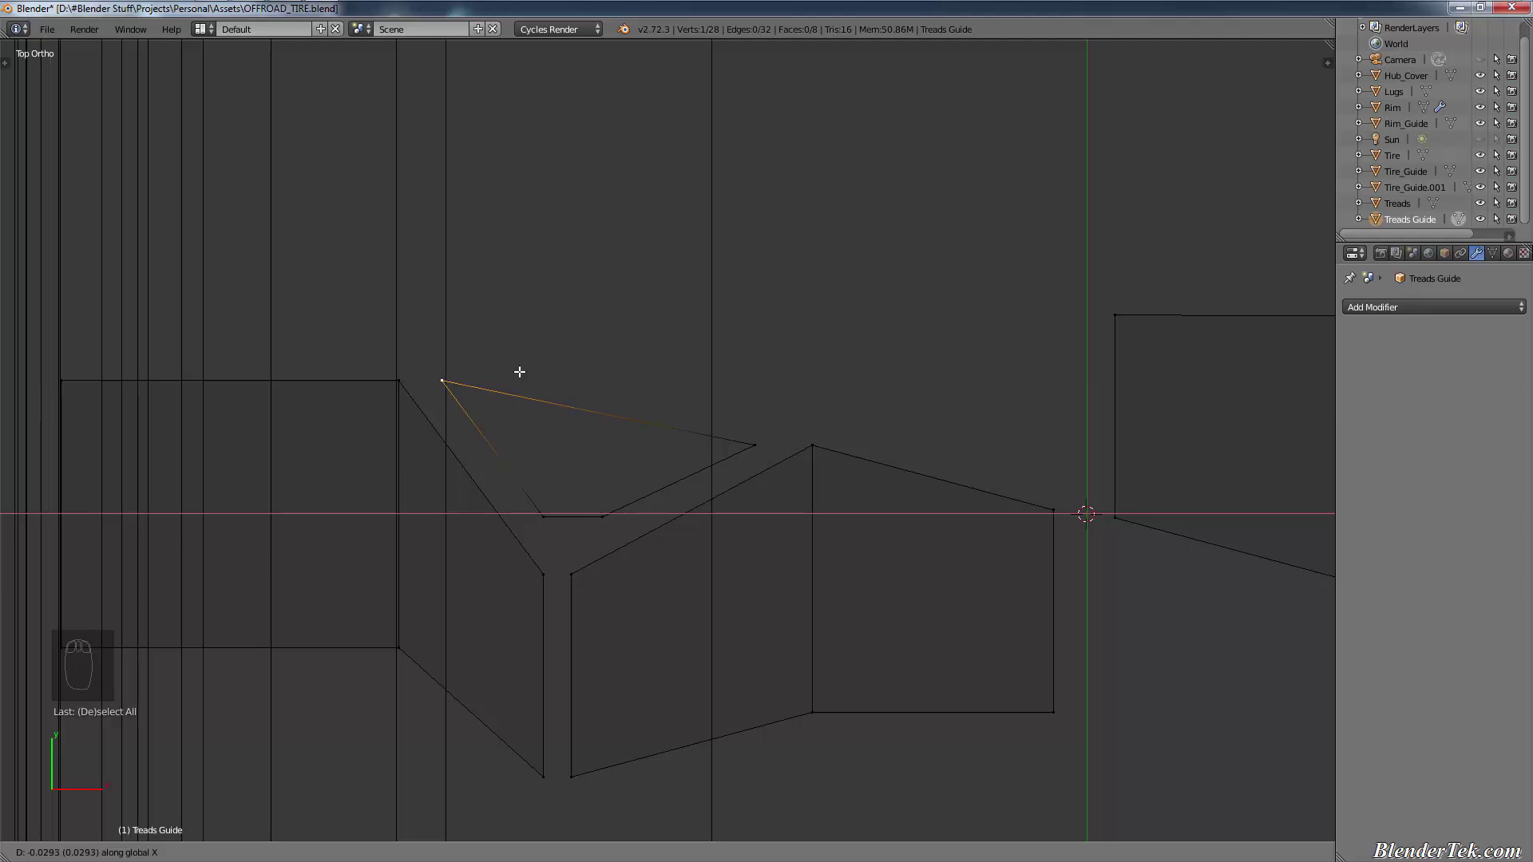
left_click(516, 372)
Step: Scale the whole four-sided outline down to about 0.6 around its own center
right_click(497, 454, "alt")
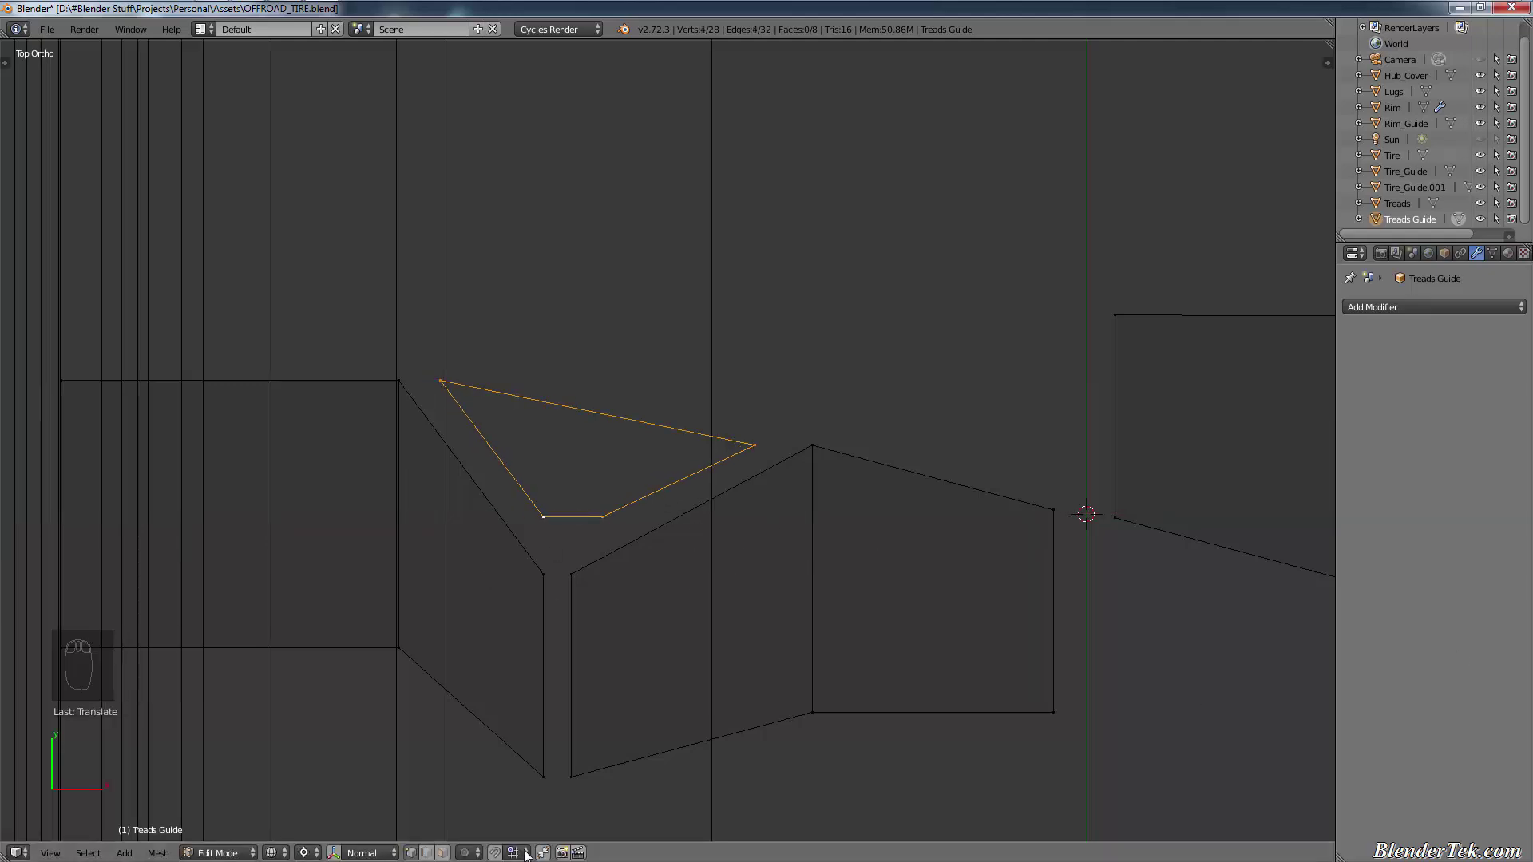
left_click(305, 853)
left_click(343, 782)
key("s")
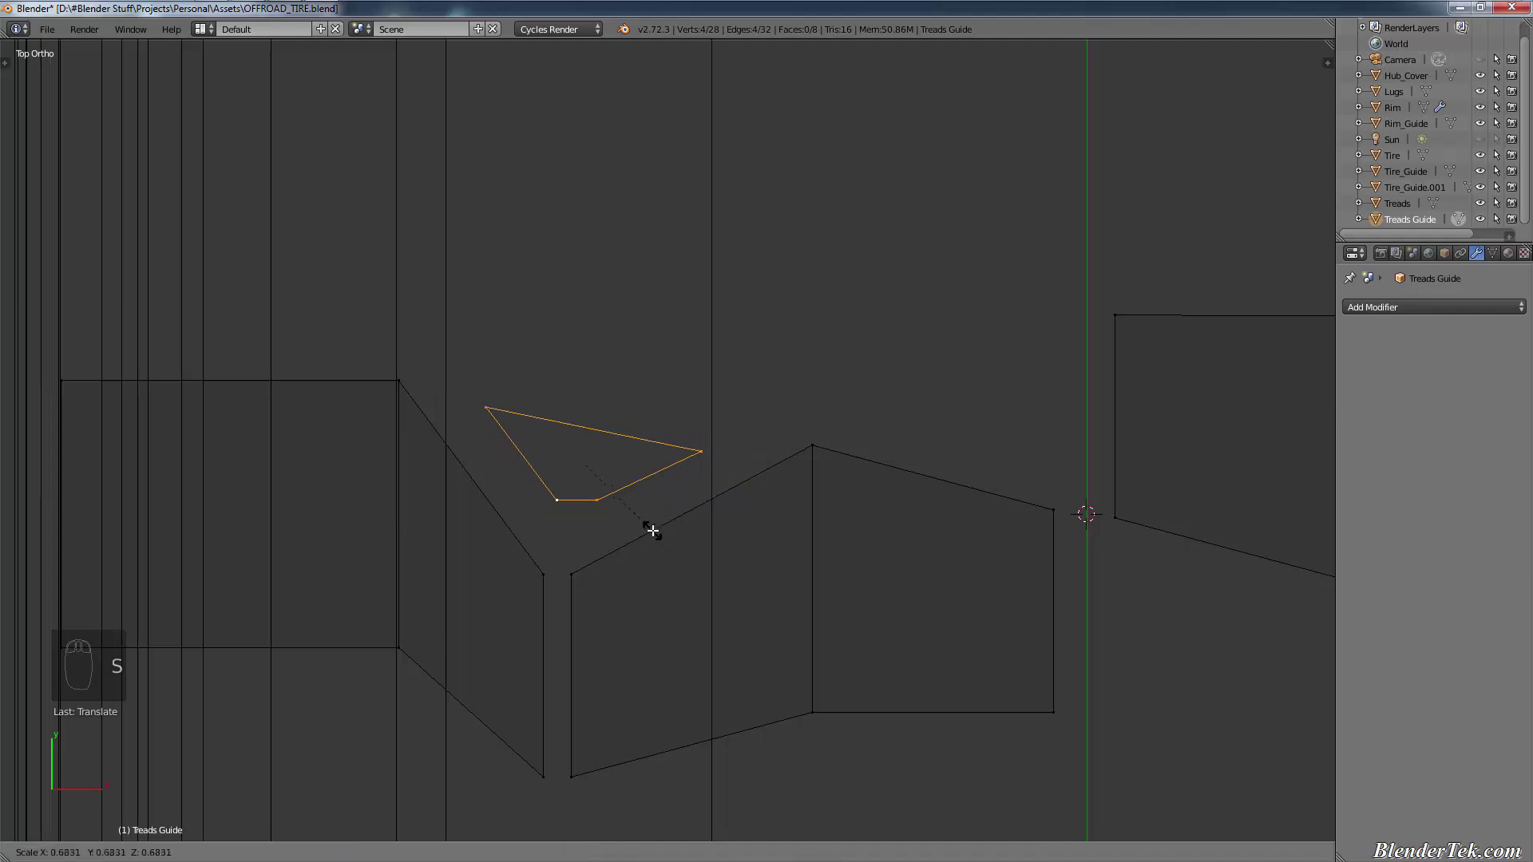
left_click(679, 556)
Step: Move the negative-X inner plane's lower middle vertex 0.062 along Y
scroll(702, 540, "down", 2)
middle_click_drag(701, 540, 735, 394, "shift")
scroll(735, 393, "up", 4)
right_click(613, 496)
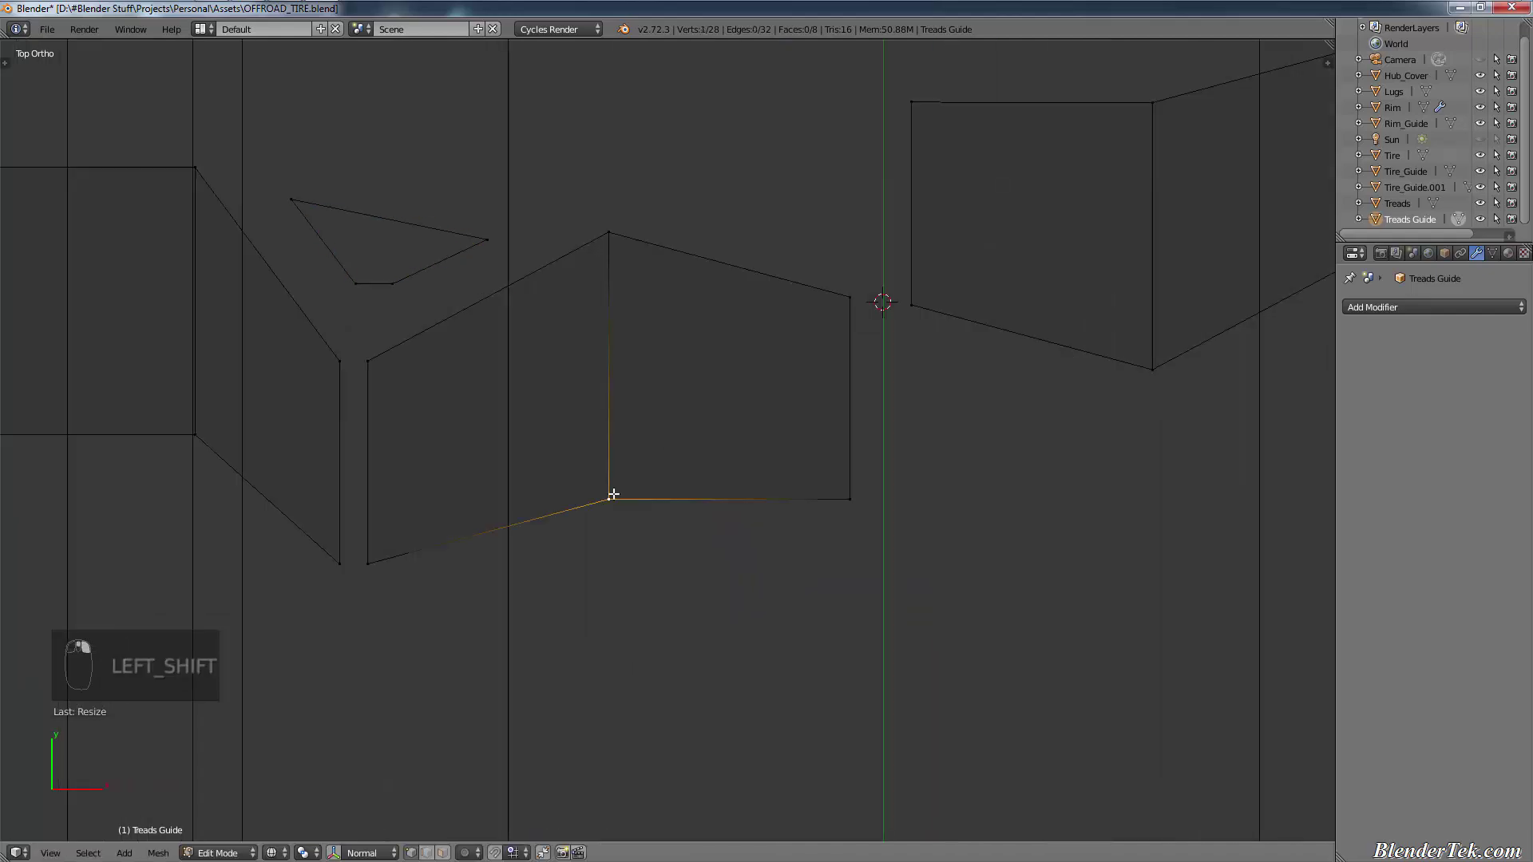
type("g0.062")
key("Return")
Step: Move the positive-X inner plane's upper middle vertex -0.062 along Y
scroll(810, 559, "down", 3)
middle_click_drag(821, 514, 634, 540, "shift")
scroll(638, 535, "up", 1)
right_click(863, 292)
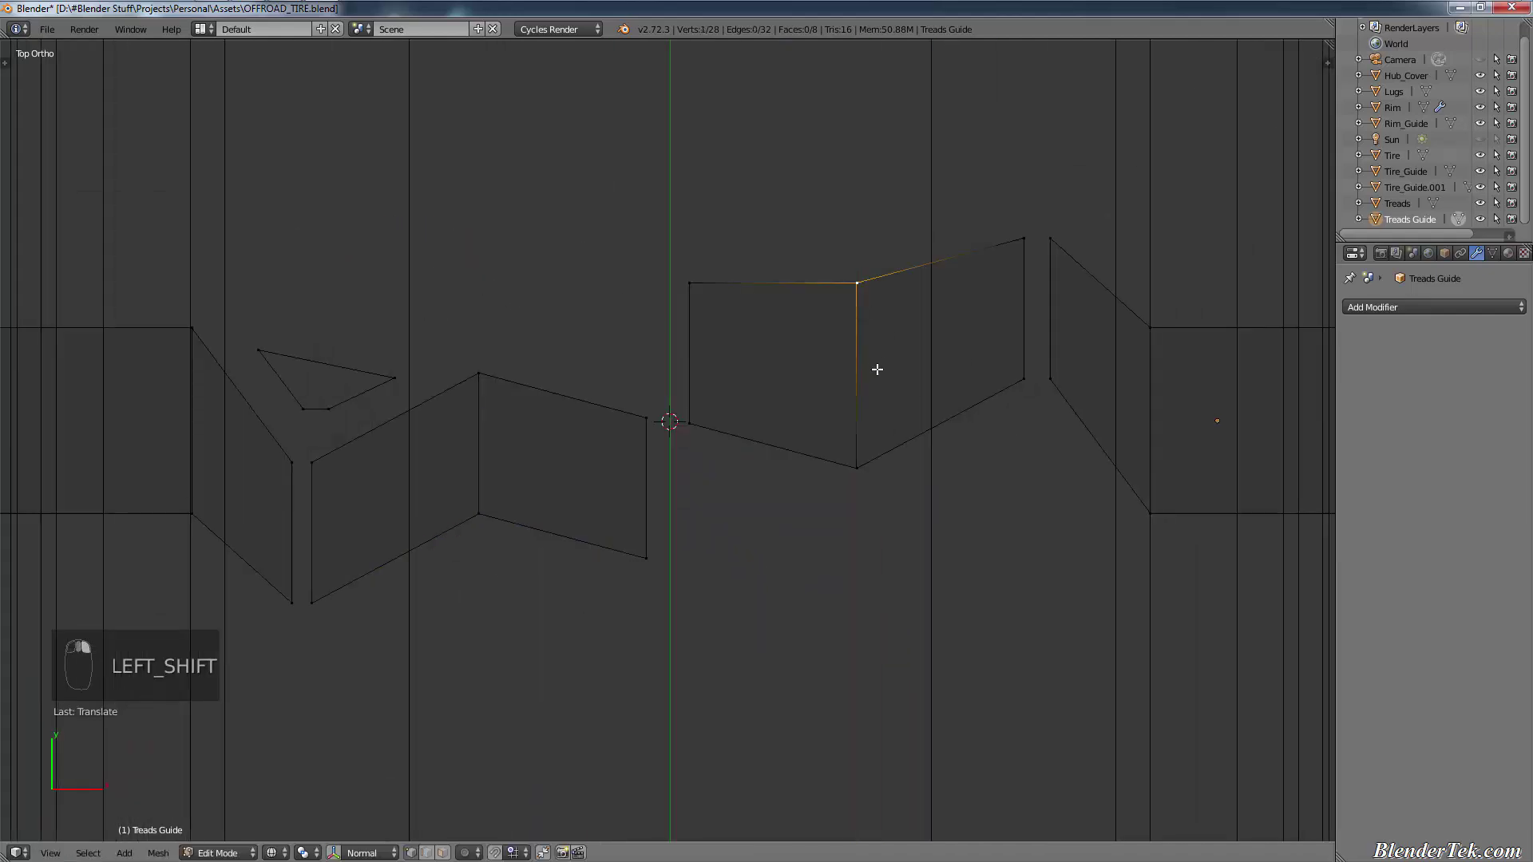
type("gy-0.062")
key("Return")
Step: Fill the small four-sided outline above the negative-X gap with a face
right_click(311, 412, "alt")
scroll(559, 487, "down", 1)
middle_click_drag(567, 490, 458, 493, "shift")
key("f")
key("f")
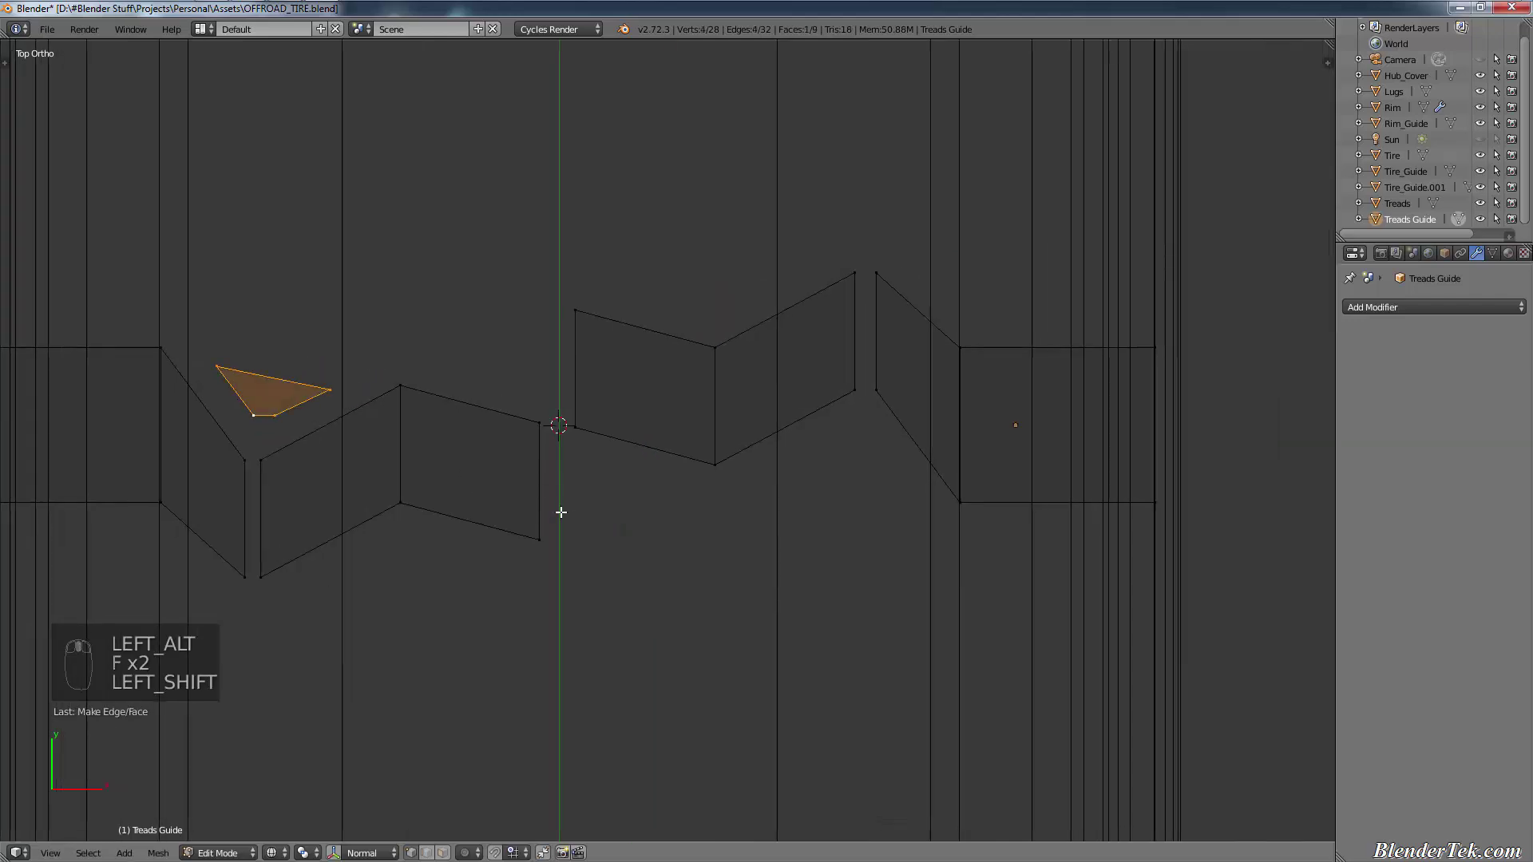
Step: Duplicate the small filler face and mirror the copy across the centerline by scaling it -1 in X about the 3D cursor
key("shift+d")
left_click(305, 853)
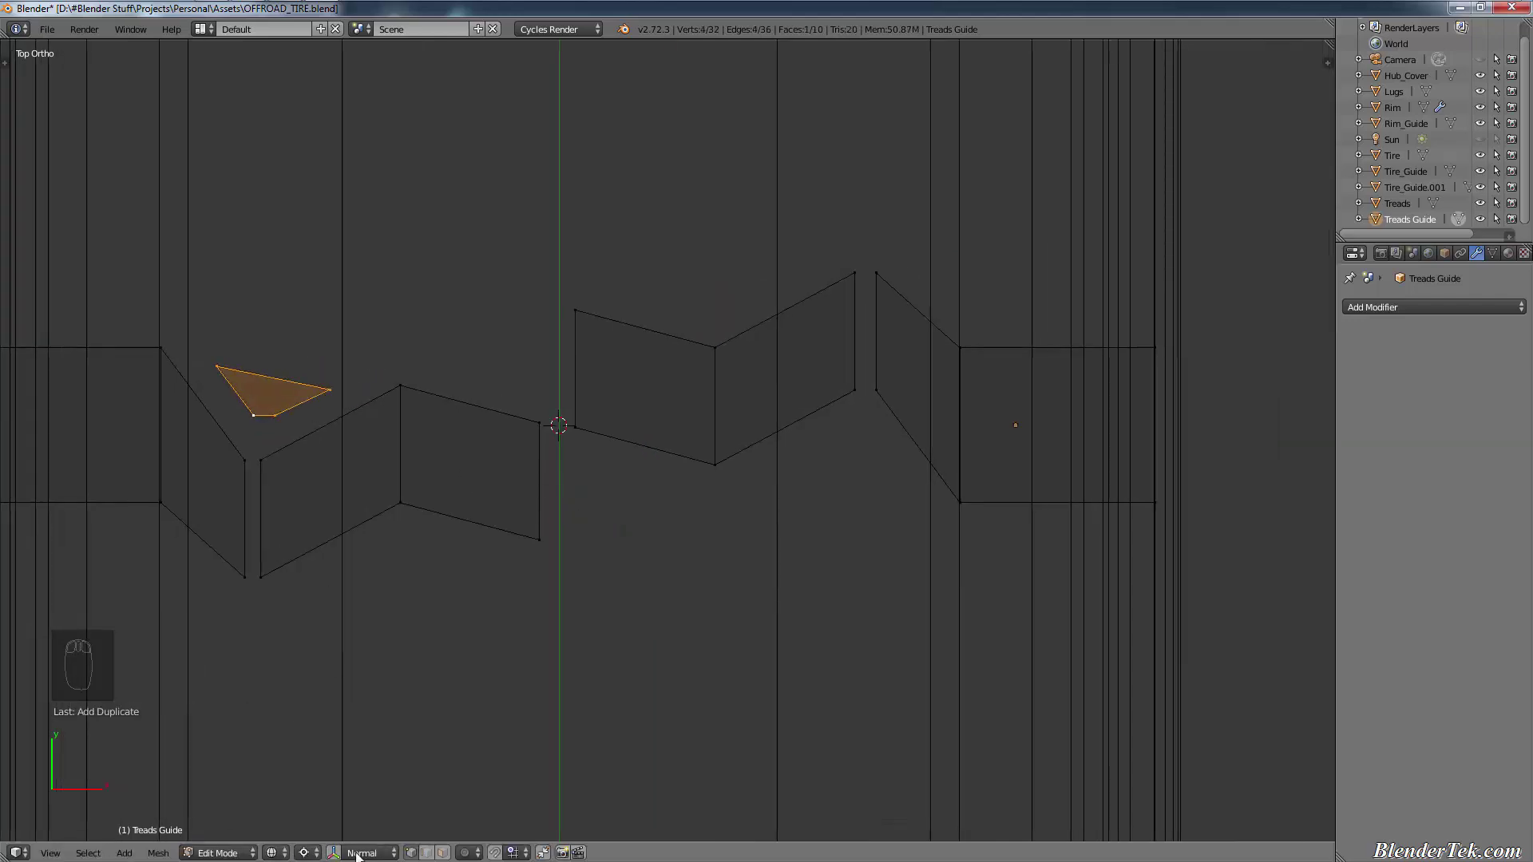
left_click(305, 852)
left_click(337, 817)
type("sx-1")
key("Return")
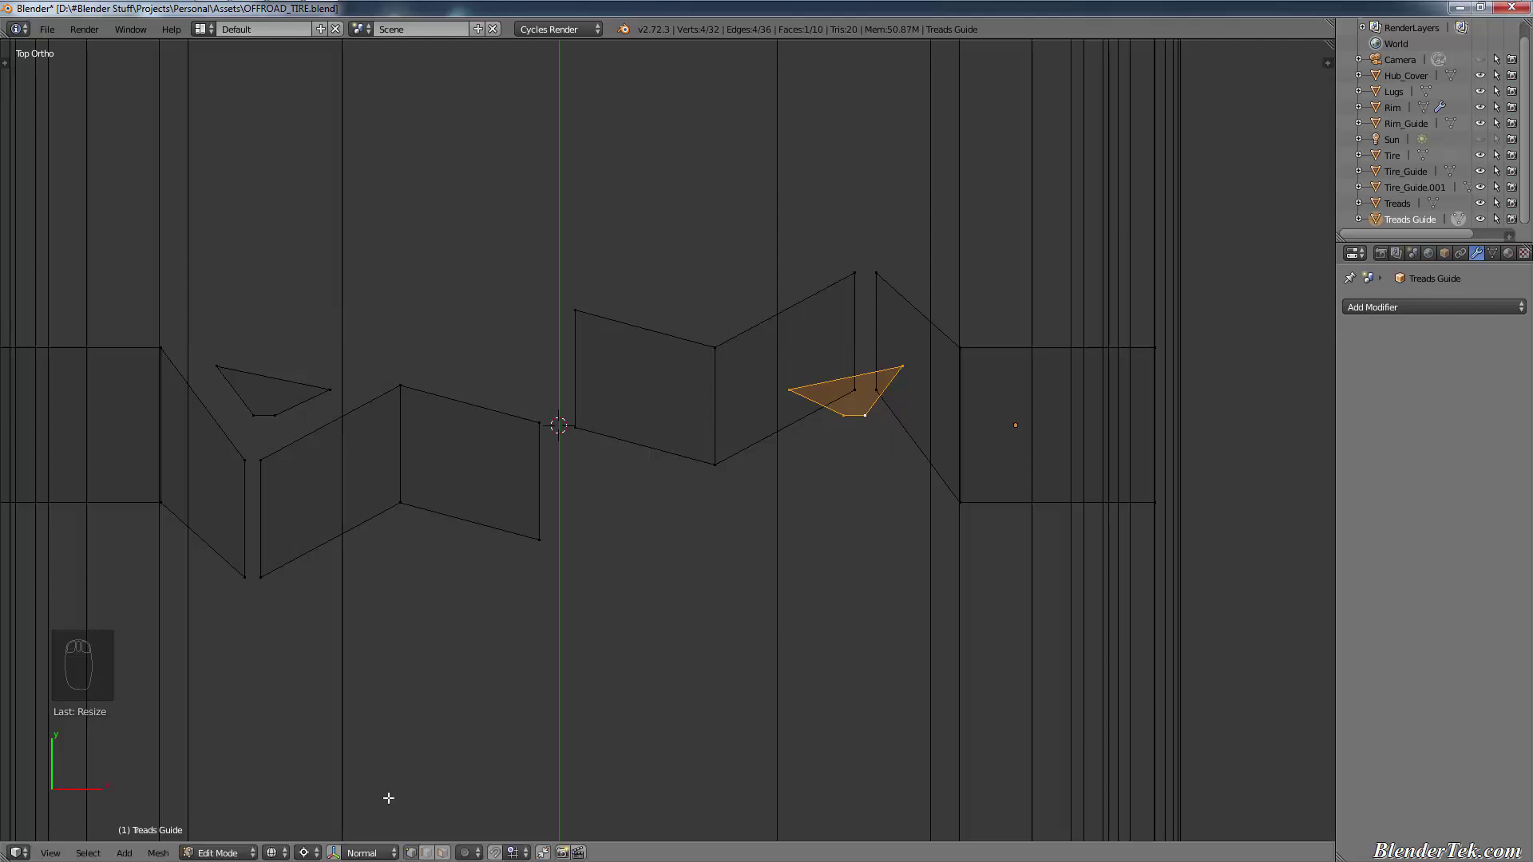
key("g")
key("x")
right_click(694, 712)
Step: Flip the mirrored filler face below the positive-X gap by scaling it -1 in Y about the 3D cursor
type("sy-1")
key("Return")
key("a")
middle_click_drag(527, 623, 695, 615, "shift")
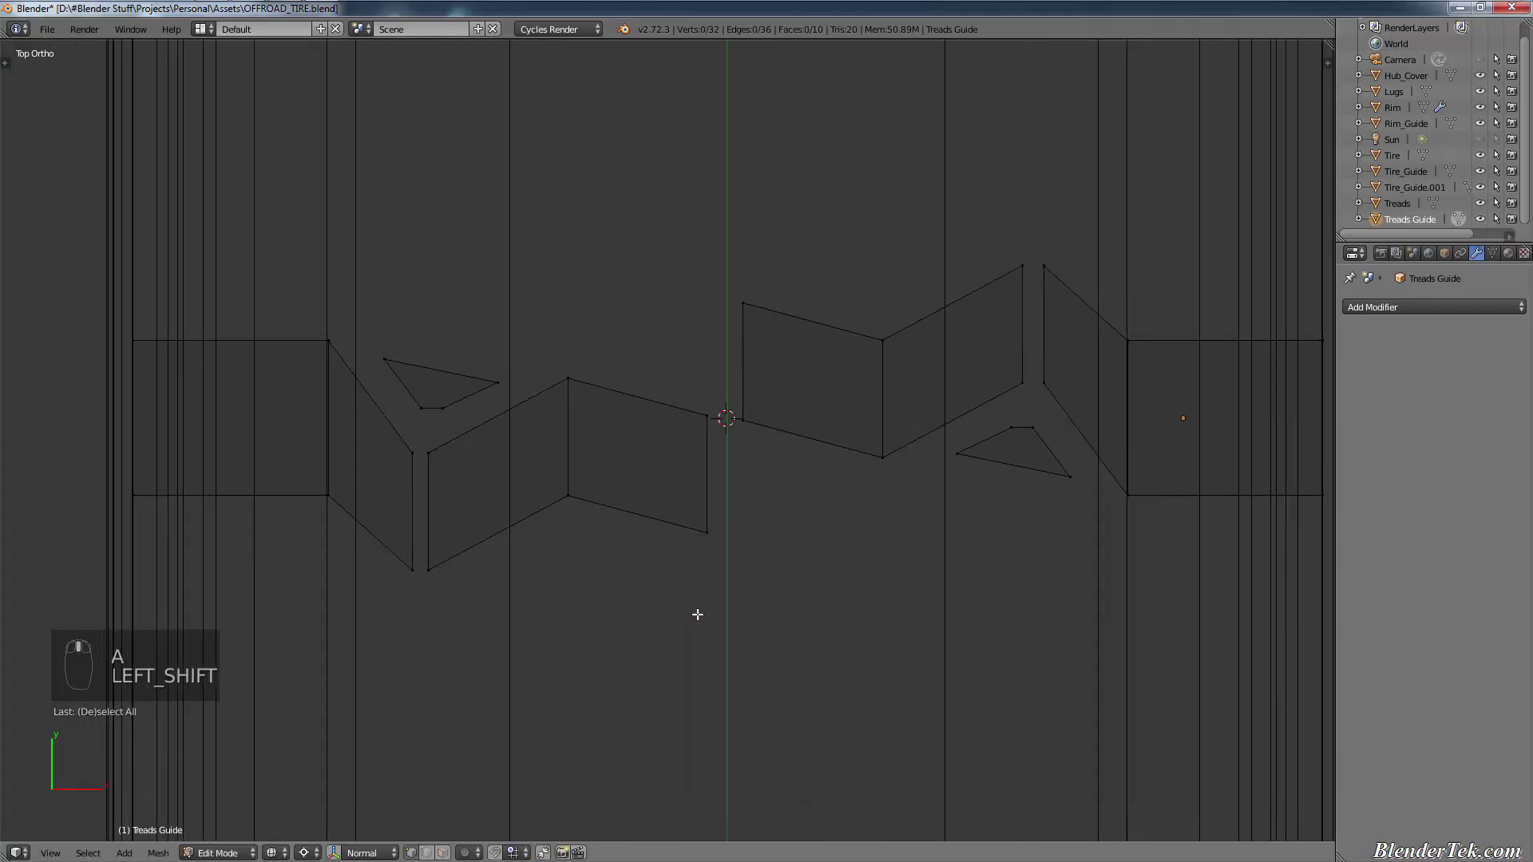
Step: Duplicate the negative-X inner plane's centerline edge with the positive-X inner plane's lower middle vertex and scale the copies to about 0.5 around their median
scroll(776, 489, "up", 3)
right_click(676, 575)
right_click(691, 383, "shift")
right_click(949, 487, "shift")
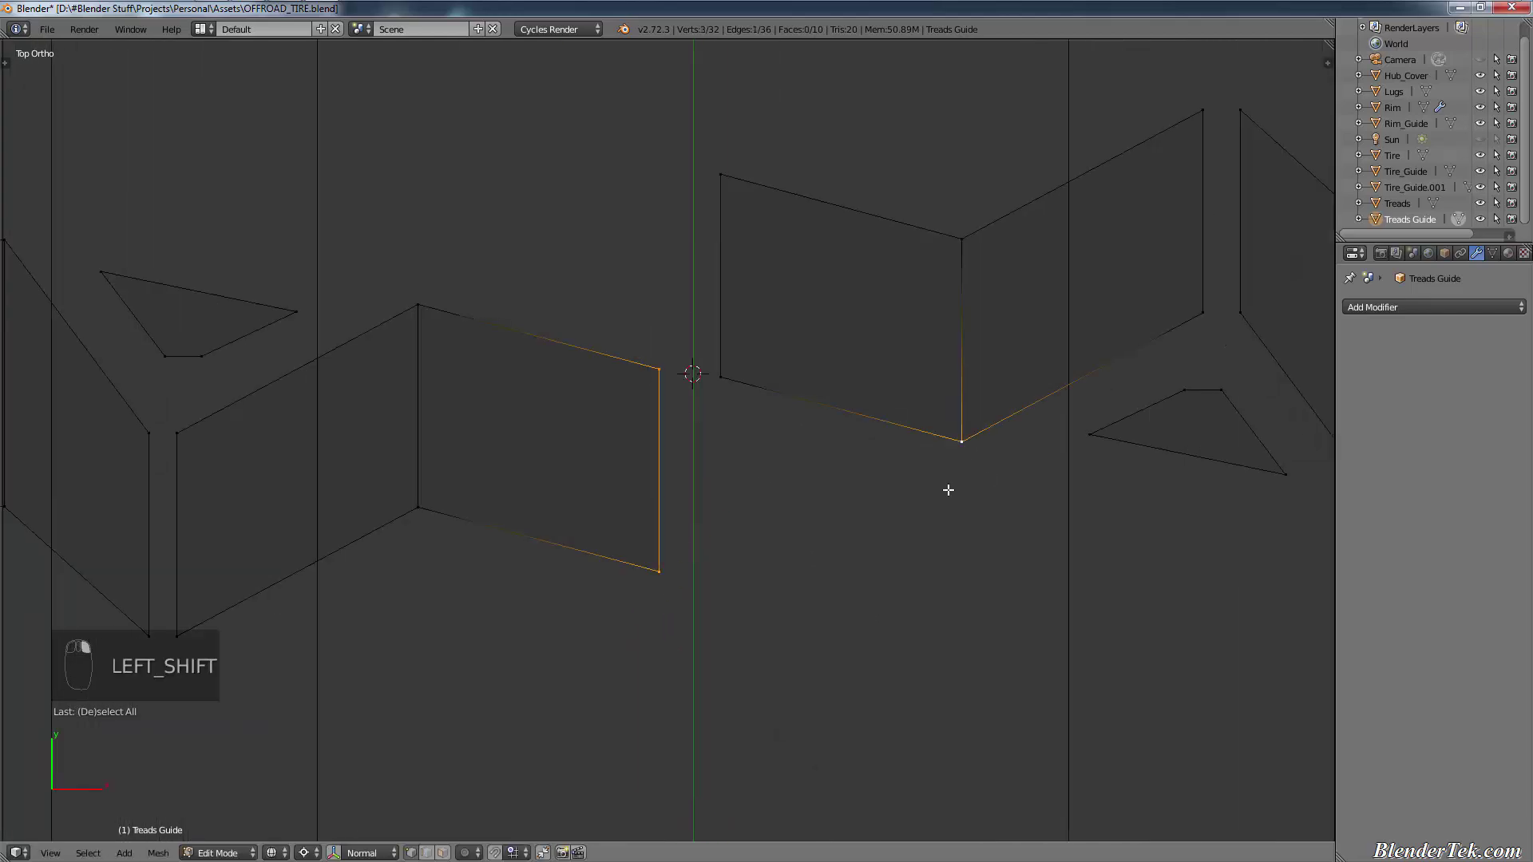
key("shift+d")
right_click(946, 491)
left_click(303, 853)
left_click(352, 770)
key("s")
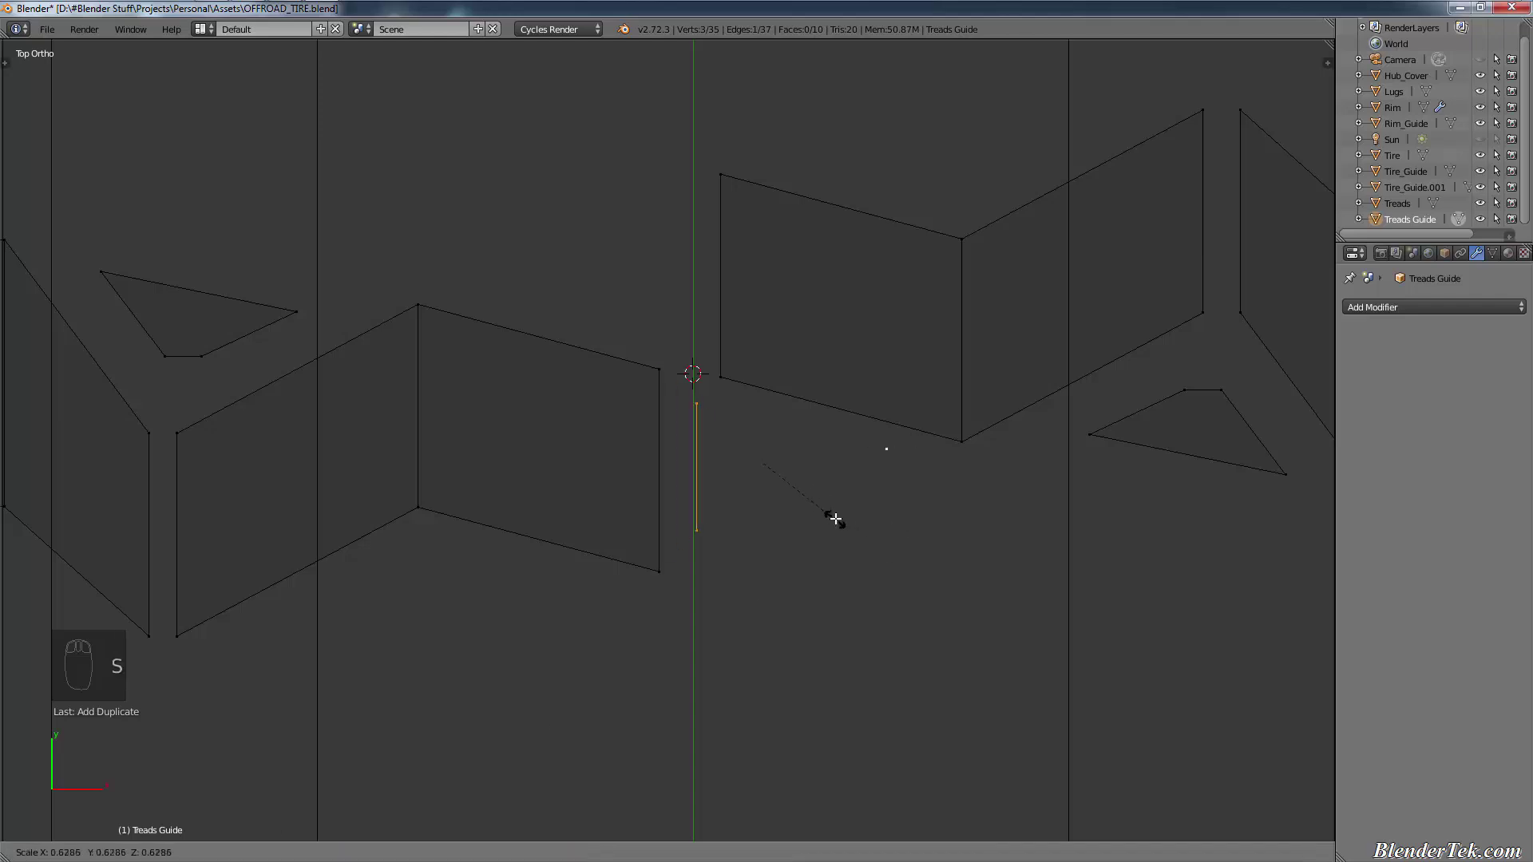
left_click(835, 501)
Step: Fill the three scaled vertices with a triangular face and move it slightly along negative Y, below the positive-X inner plane
key("f")
scroll(838, 551, "down", 2)
key("g")
left_click(840, 570)
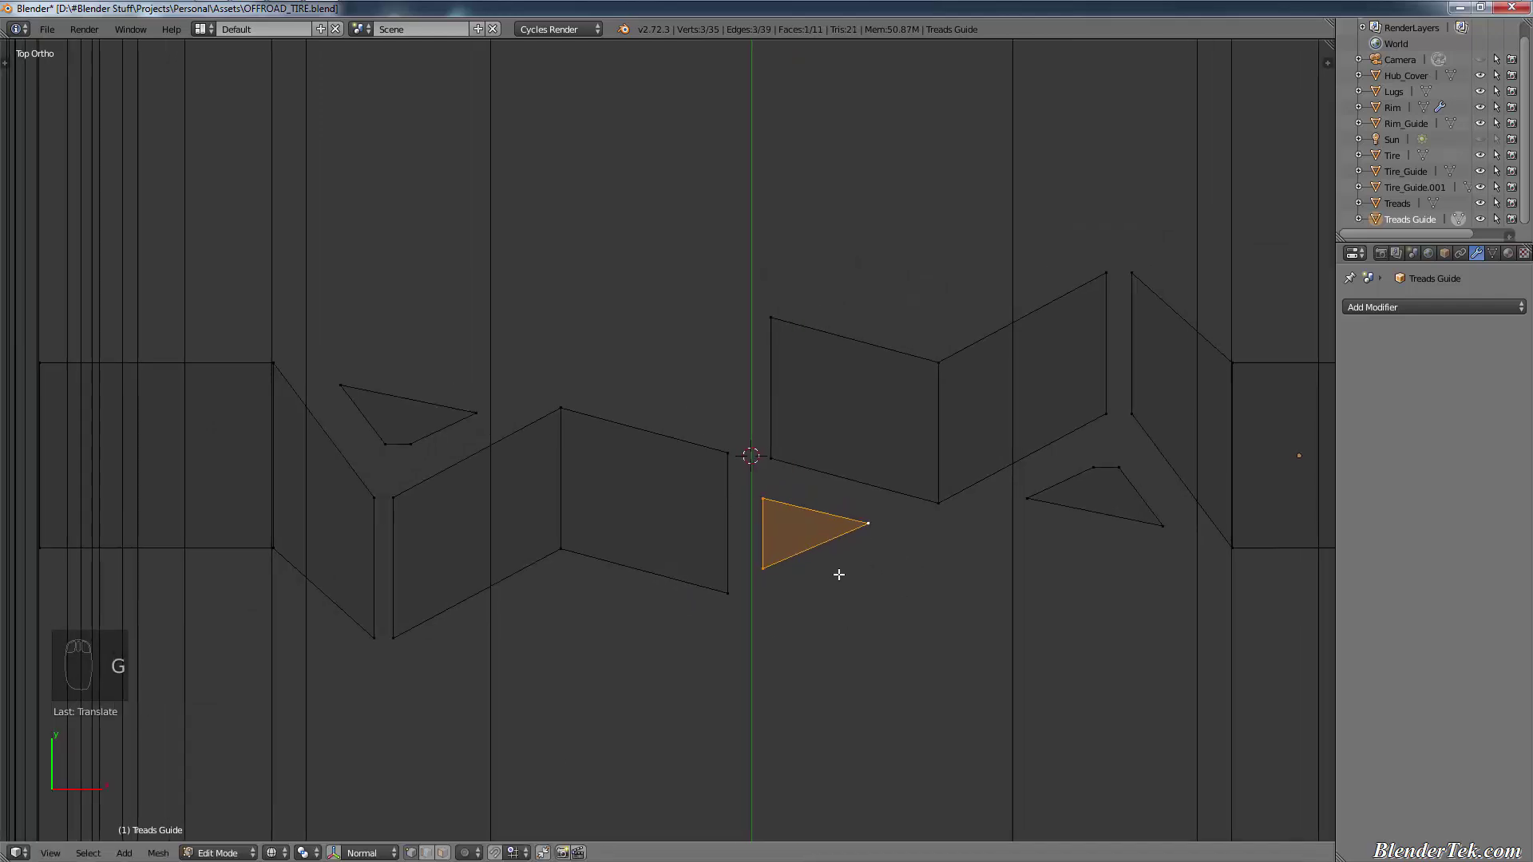
Step: Duplicate the triangular filler face below the positive-X inner plane in place
left_click(305, 852)
left_click(319, 835)
key("shift+d")
type("g")
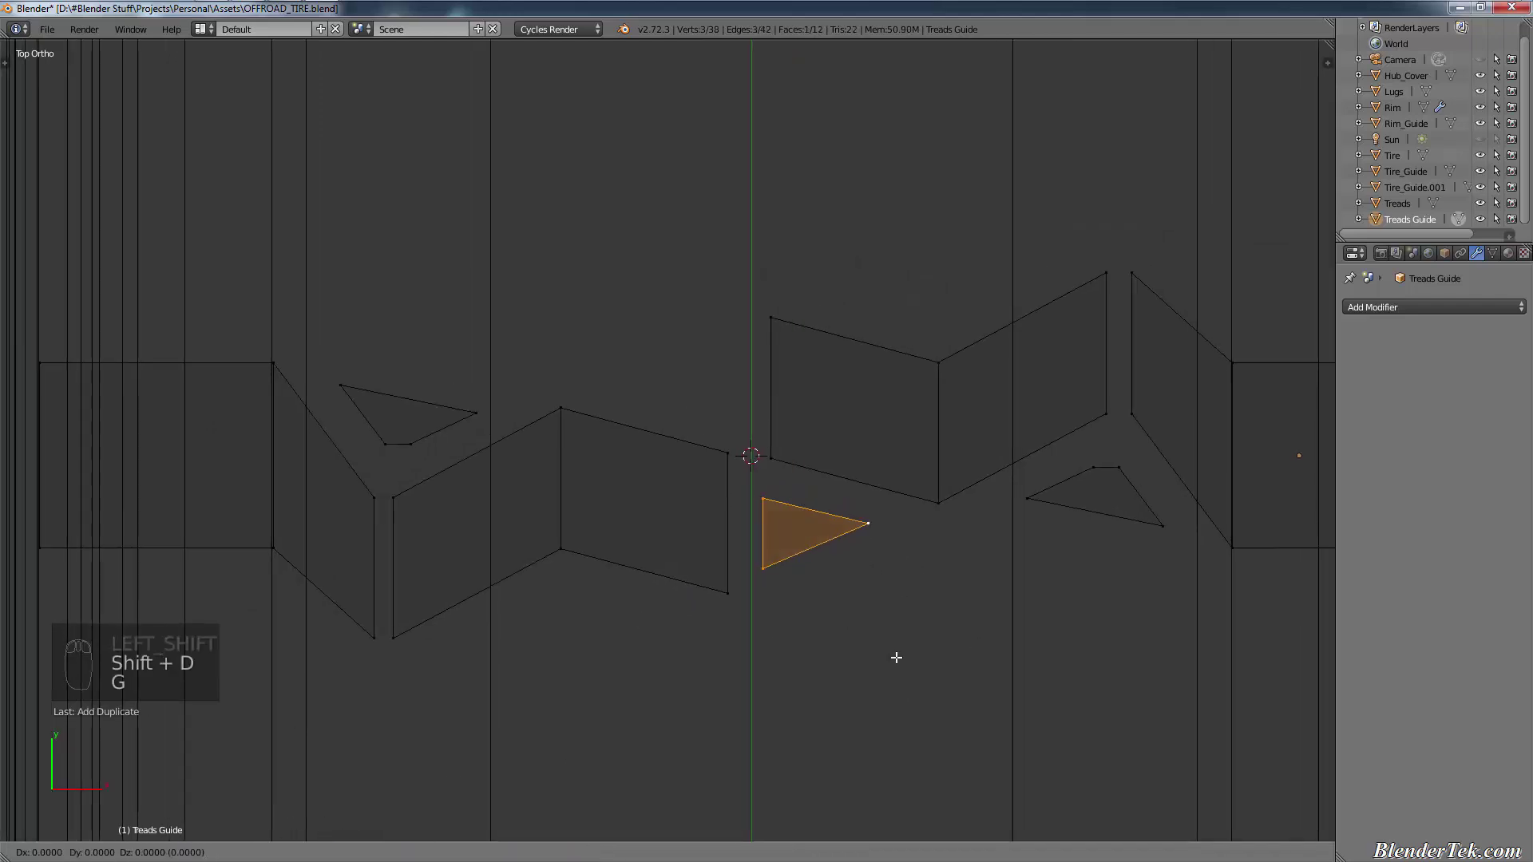
type("x-1")
key("BackSpace")
type("y1")
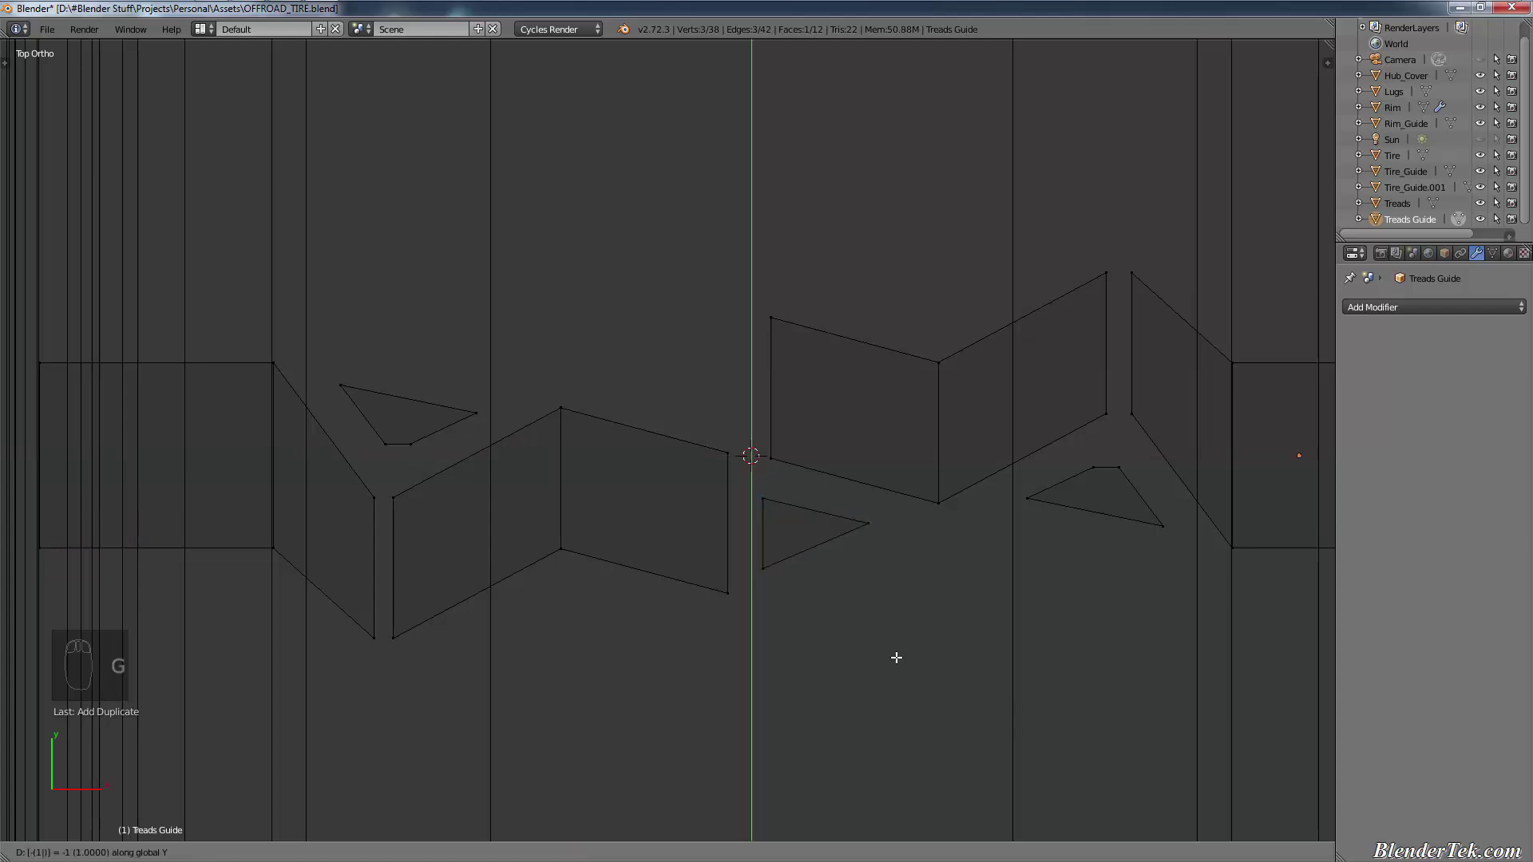
right_click(896, 657)
left_click(319, 852)
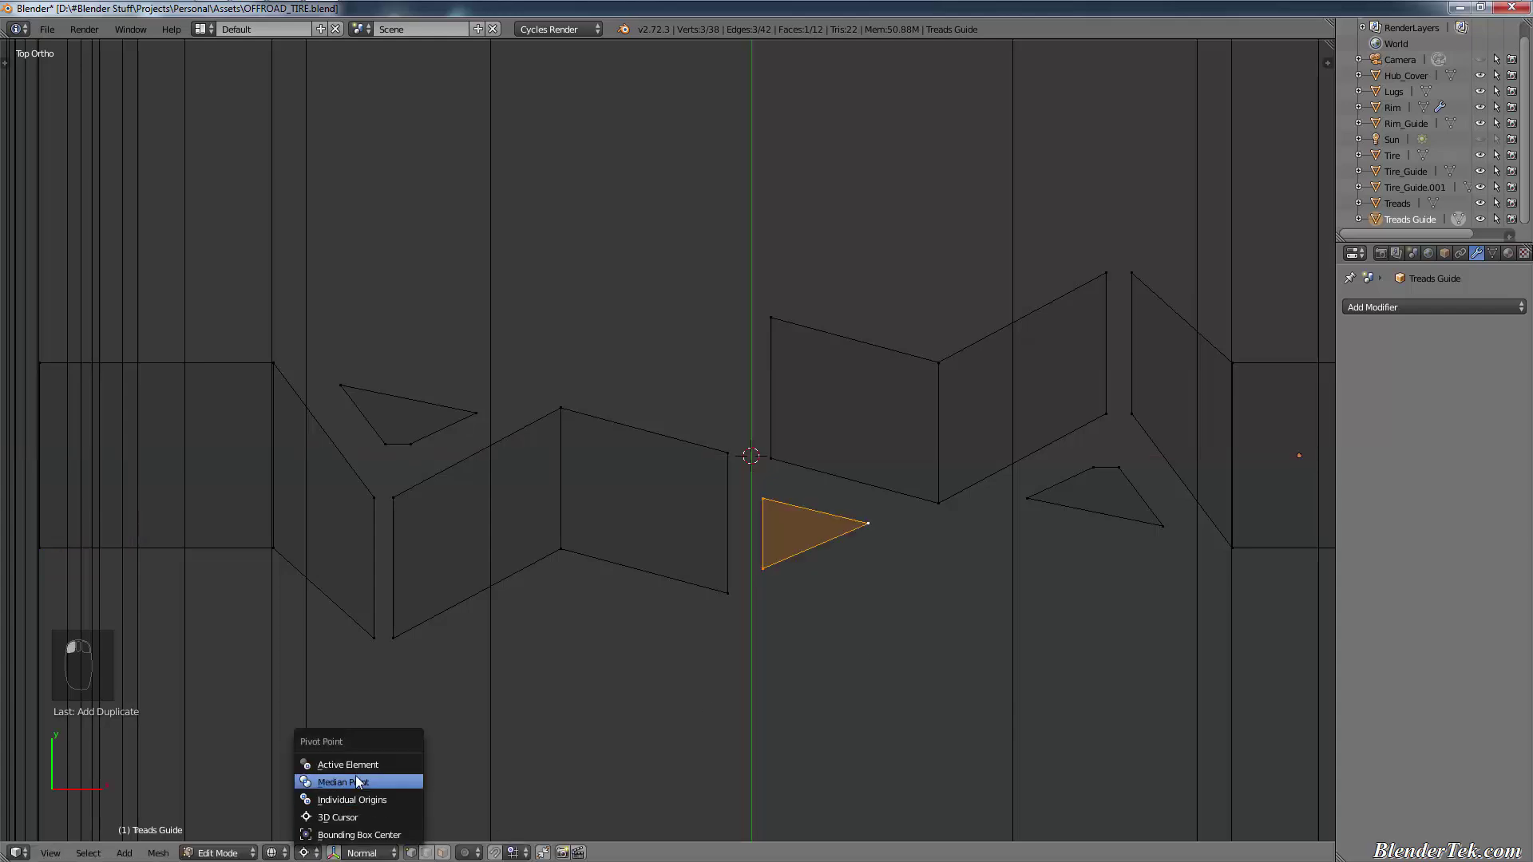
left_click(359, 782)
key("g")
right_click(613, 730)
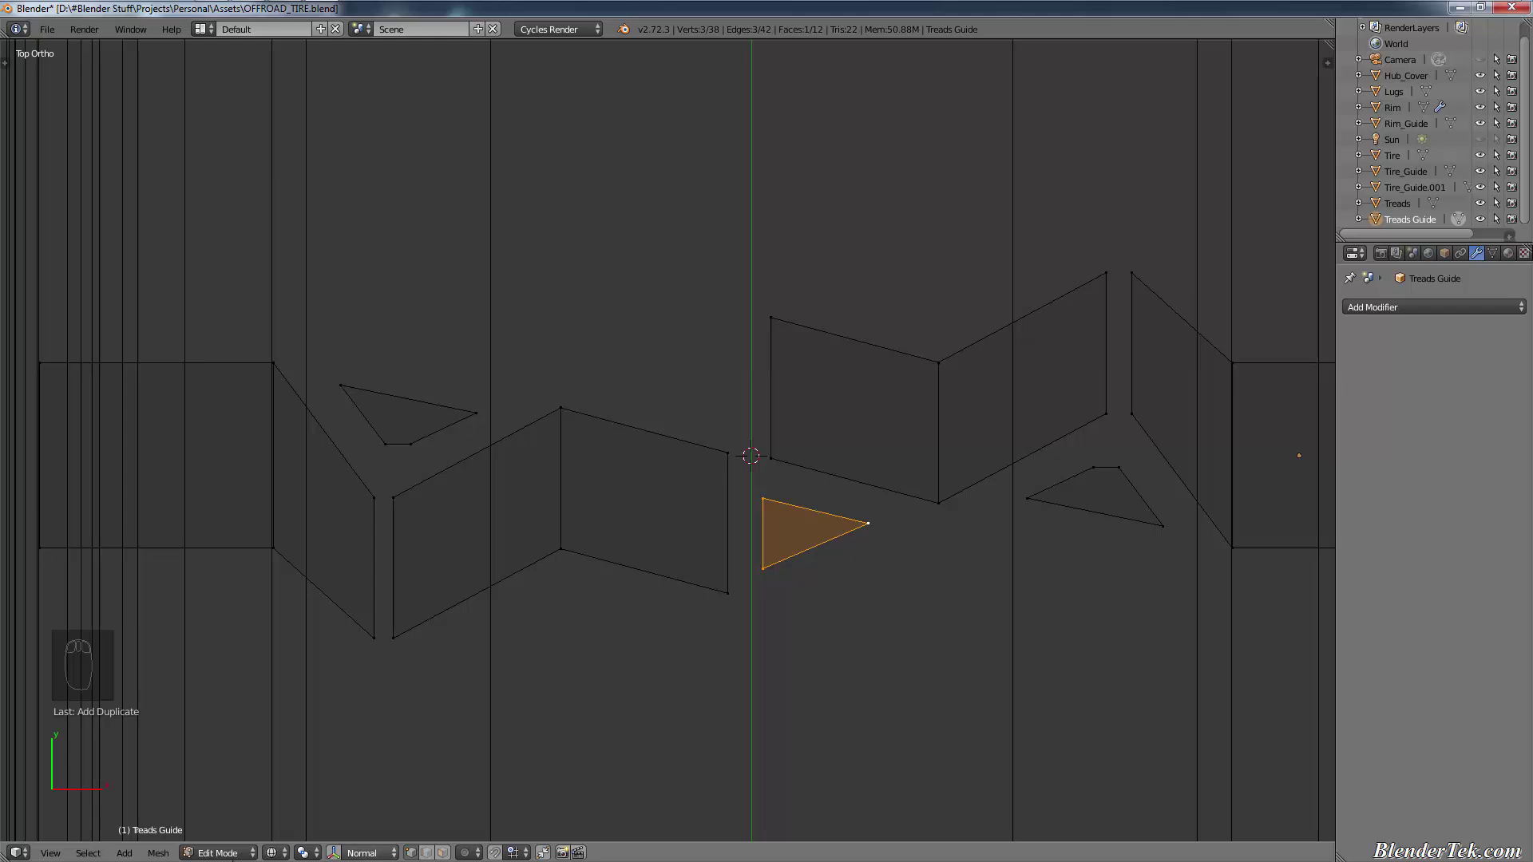
Step: Flip the duplicated triangle to the opposite side by scaling it -1 in Y and -1 in X about the 3D cursor
left_click(320, 851)
left_click(342, 818)
type("sy-1xy")
key("Return")
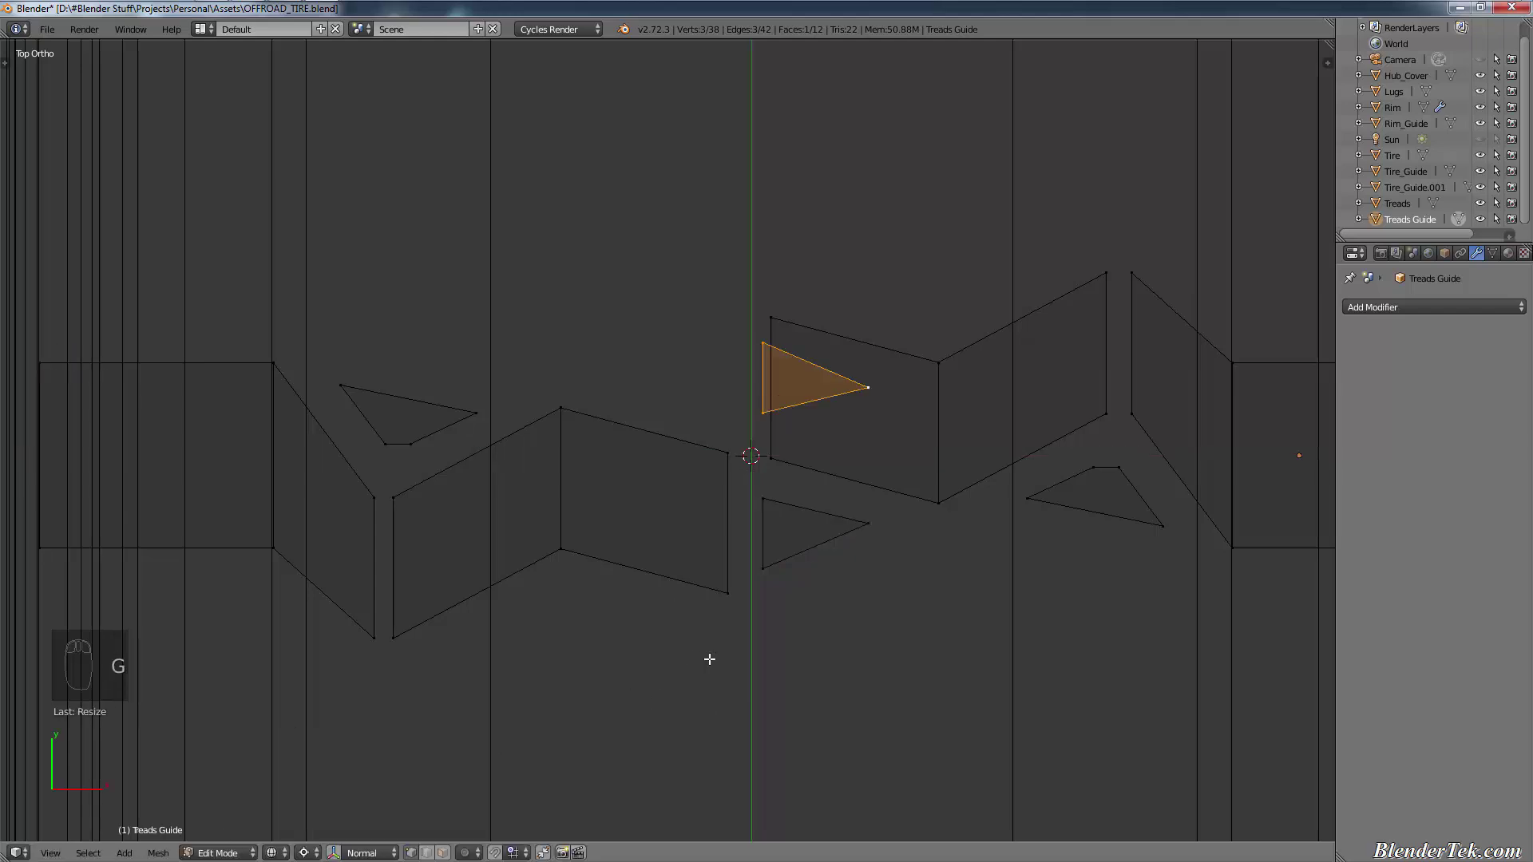
type("sx-1")
key("Return")
key("a")
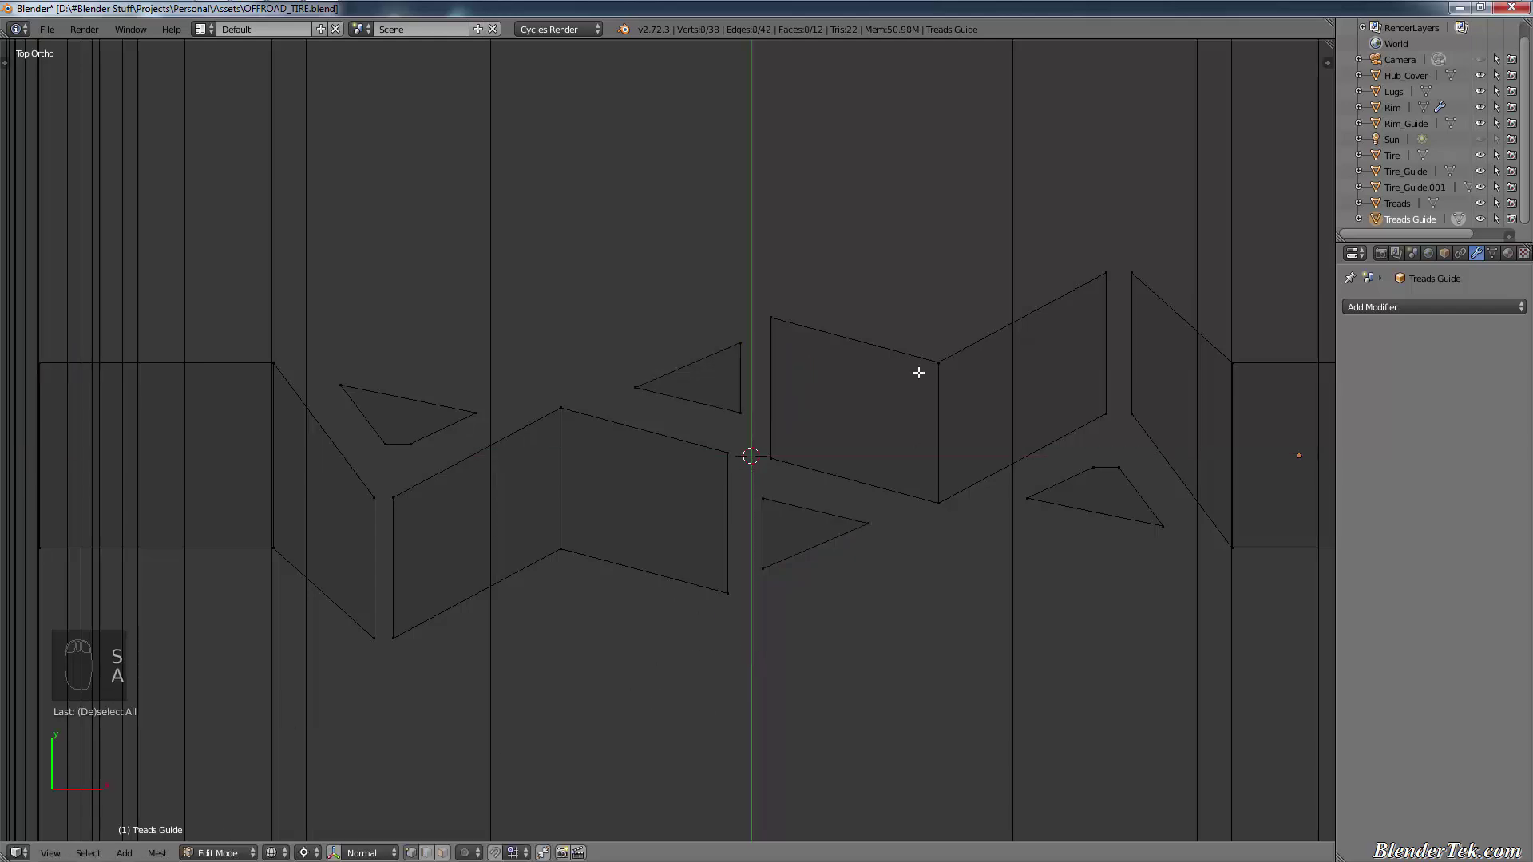
Step: Taper the positive-X outer plane by scaling its outer end edge to about half around the median point
scroll(956, 500, "down", 3)
middle_click_drag(955, 550, 864, 521, "shift")
right_click(1157, 495)
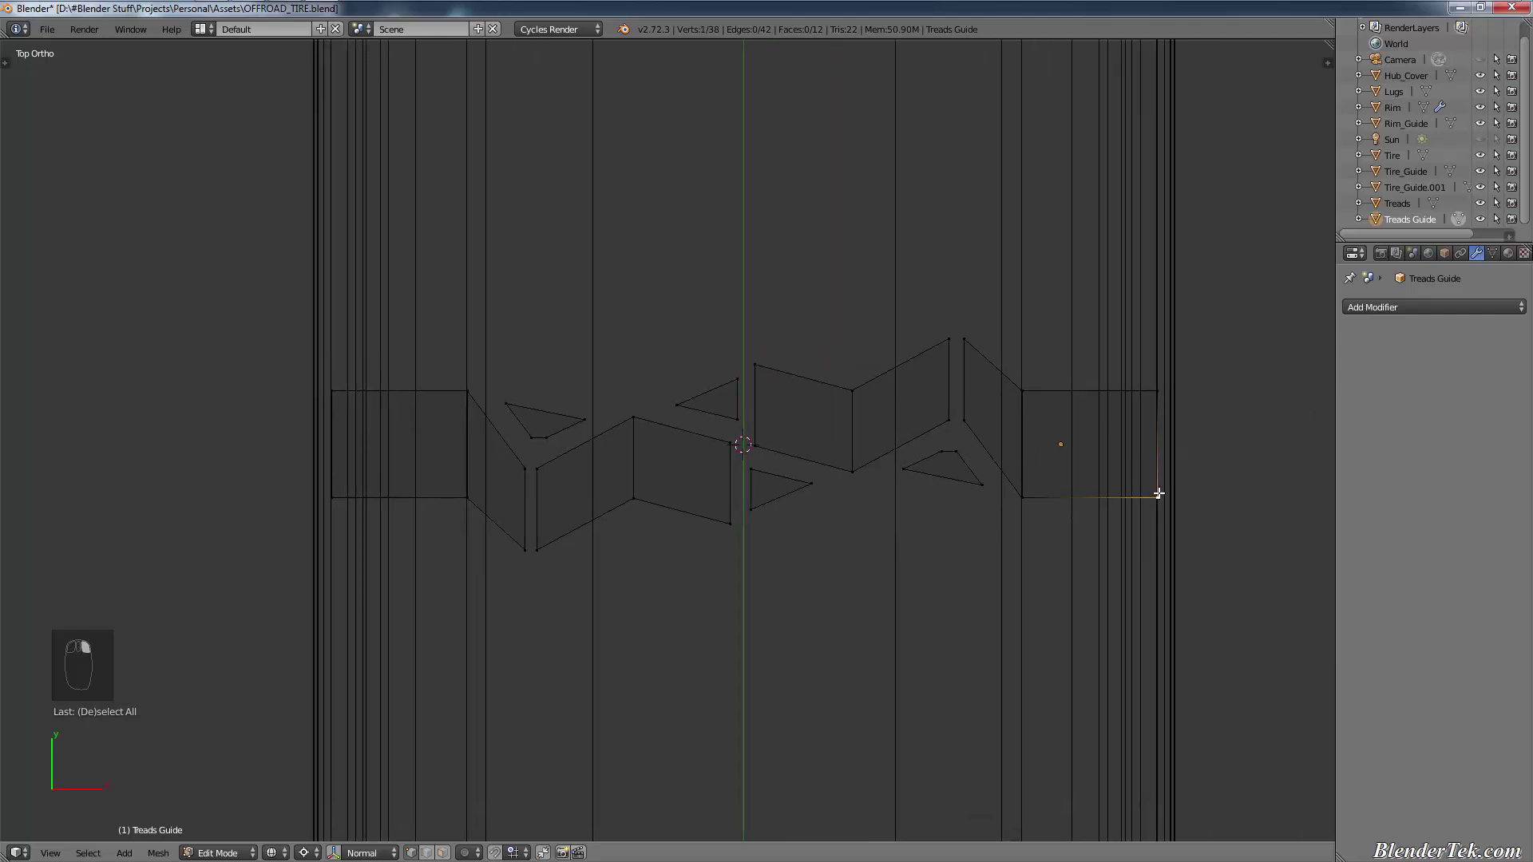
right_click(1157, 391, "shift")
left_click(312, 853)
left_click(343, 783)
key("s")
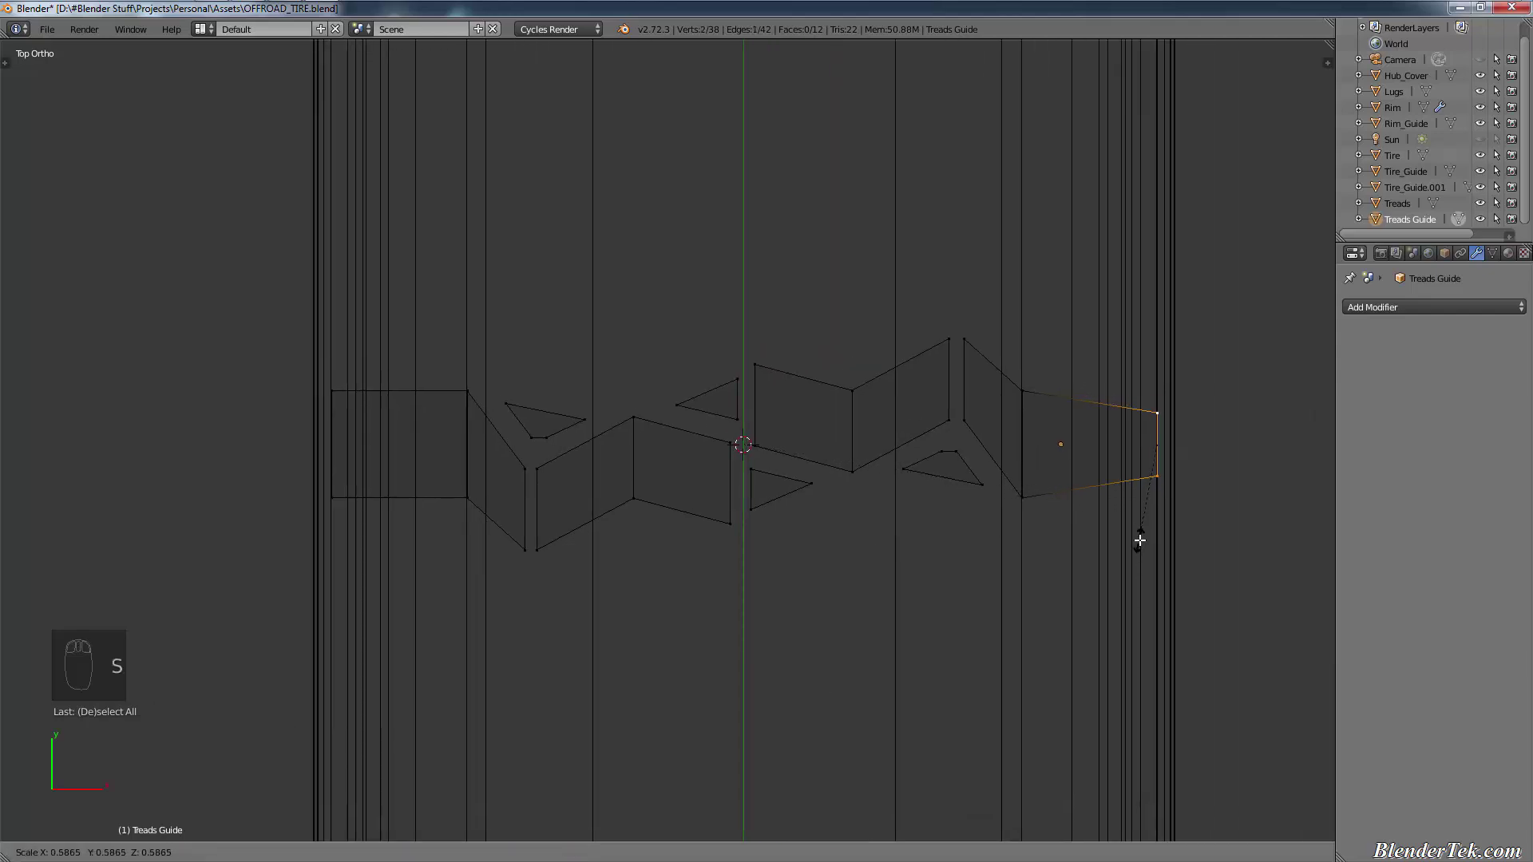
left_click(1141, 537)
Step: Taper the negative-X outer plane by scaling its outer end edge to about half around the median point
right_click(331, 391)
right_click(331, 497, "shift")
key("s")
left_click(496, 461)
key("a")
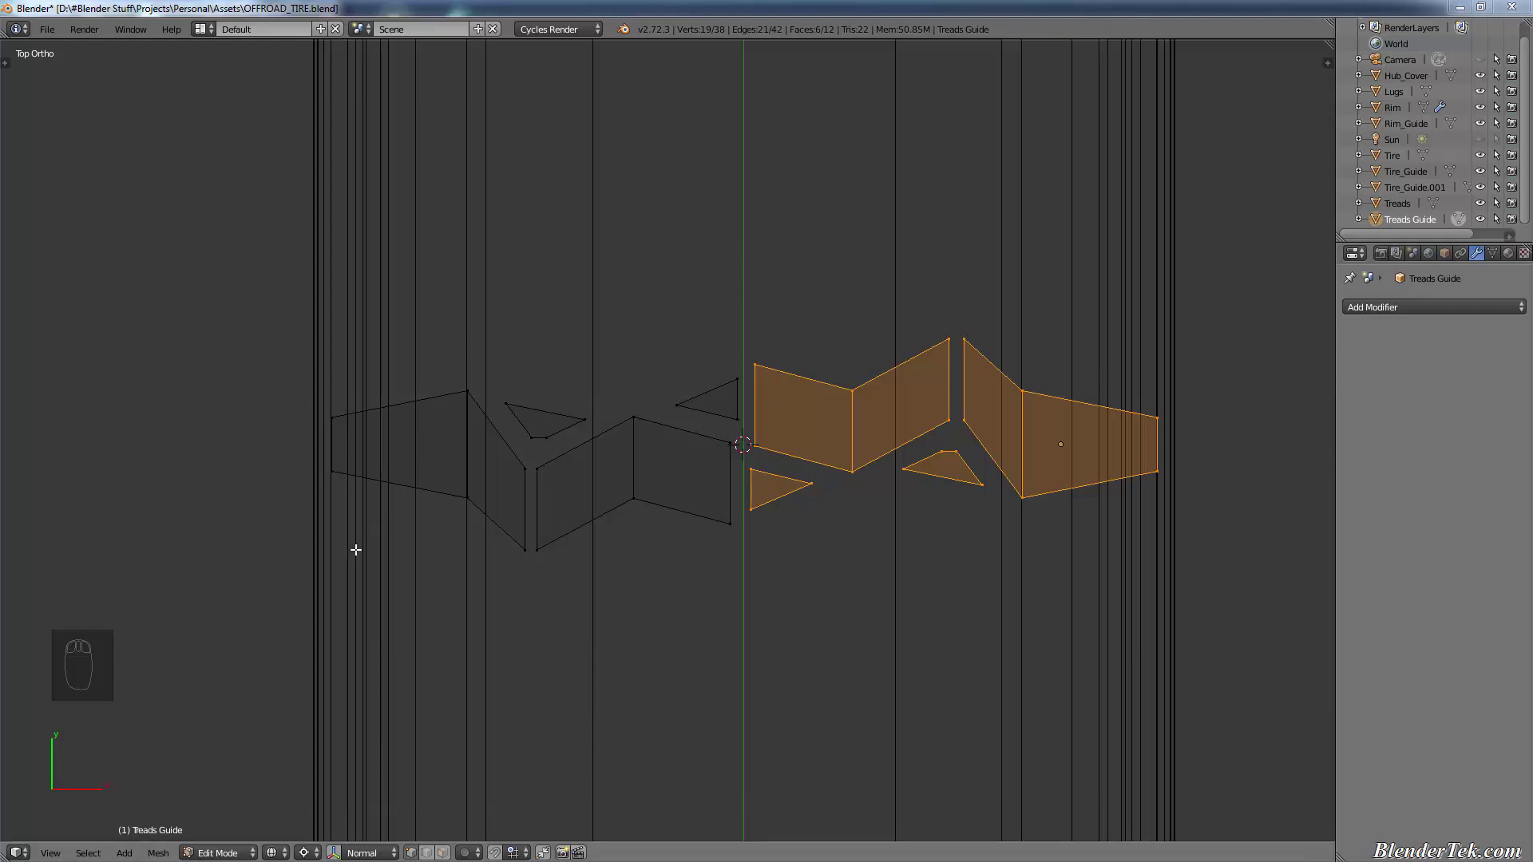
Step: Test the row's symmetry by scaling the positive-X half -1 in Y and -1 in X about the 3D cursor, and undo both flips
left_click(306, 853)
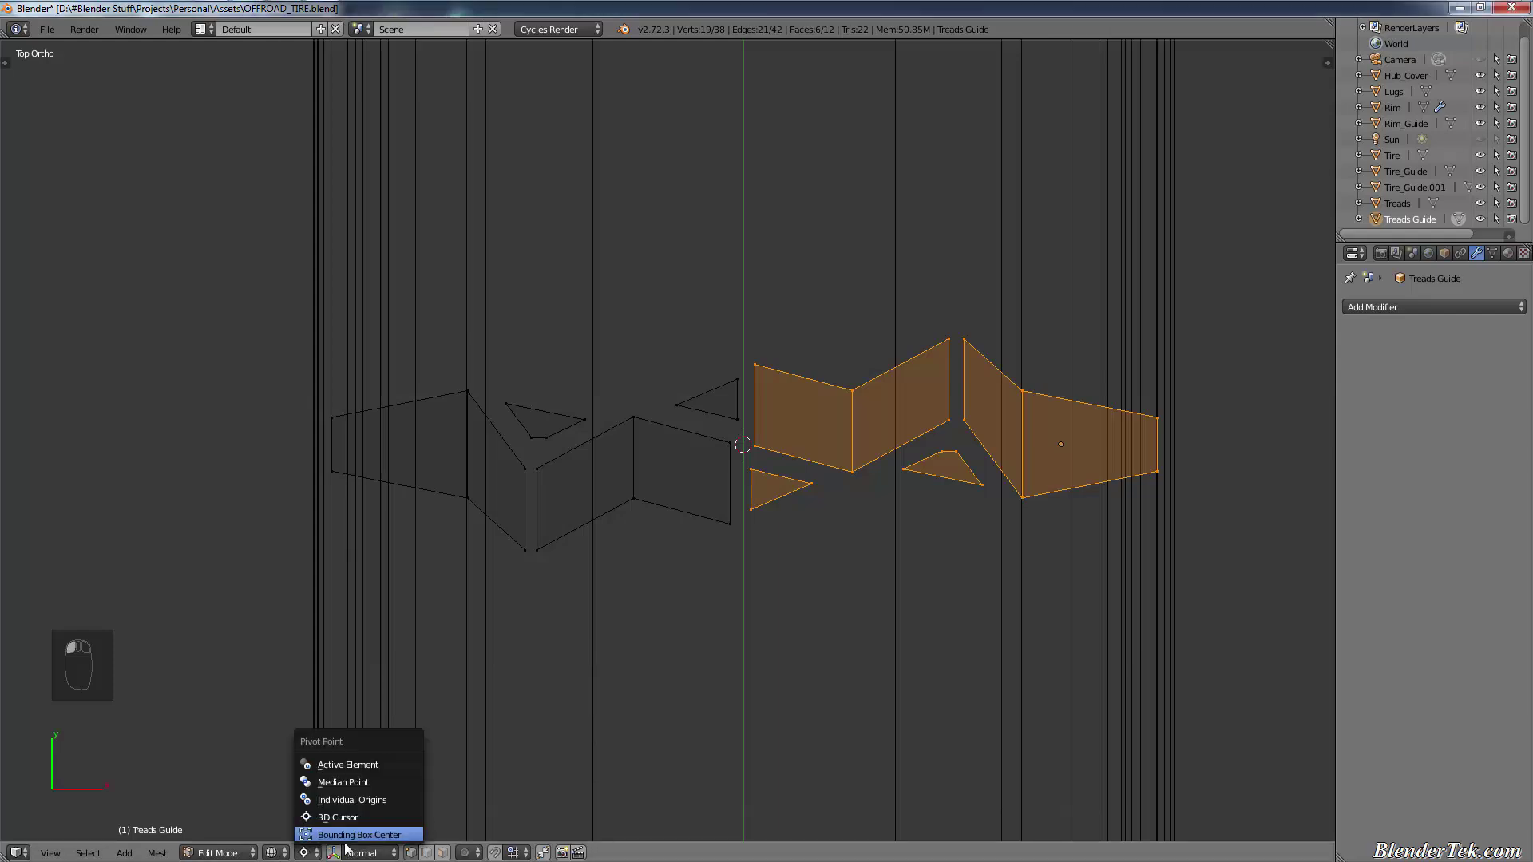
left_click(338, 817)
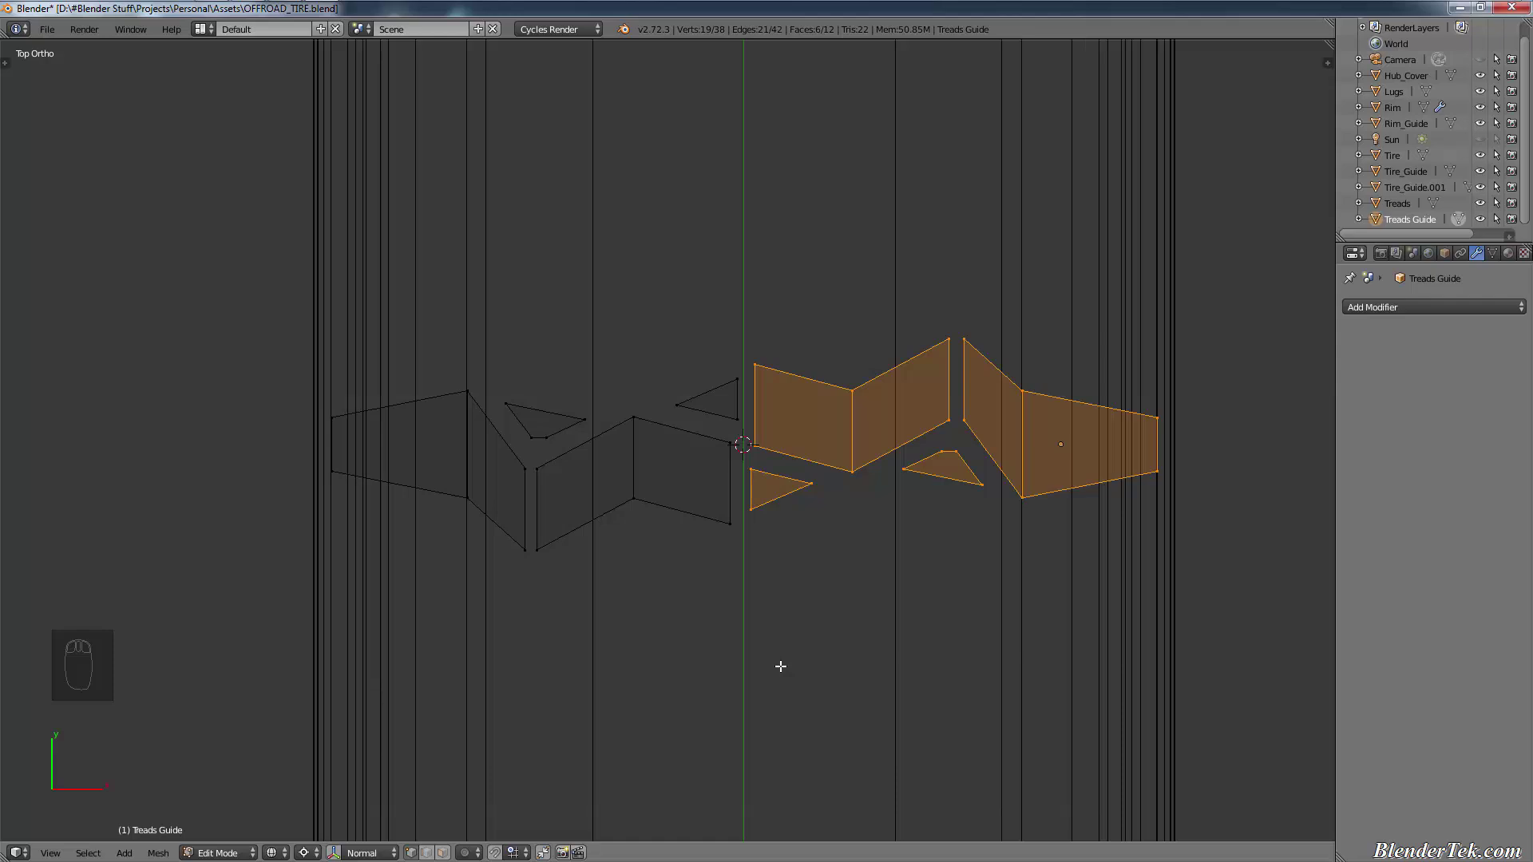
key("s")
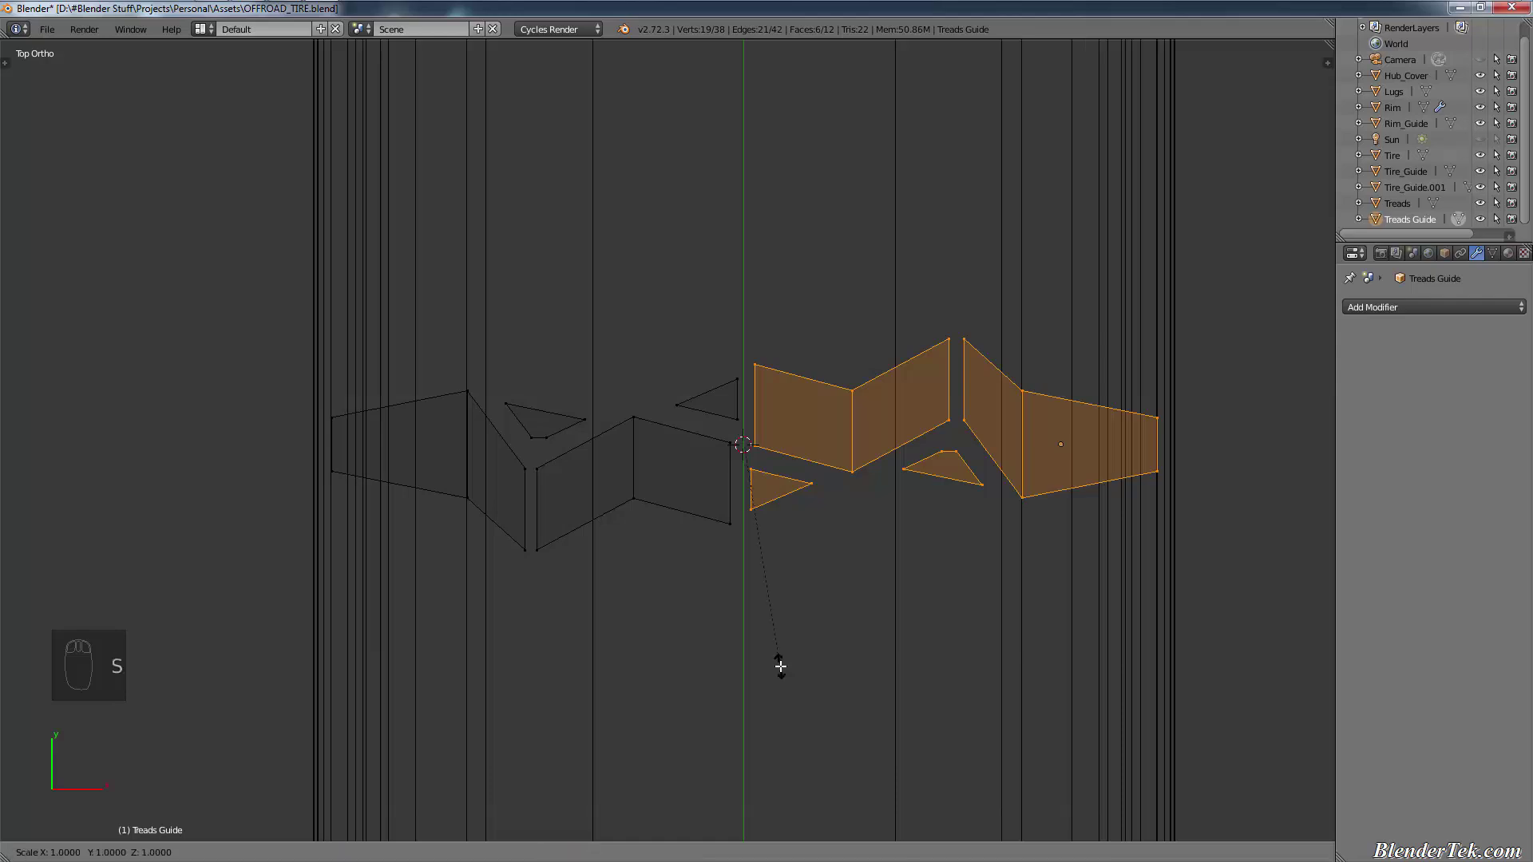
type("y")
type("-1")
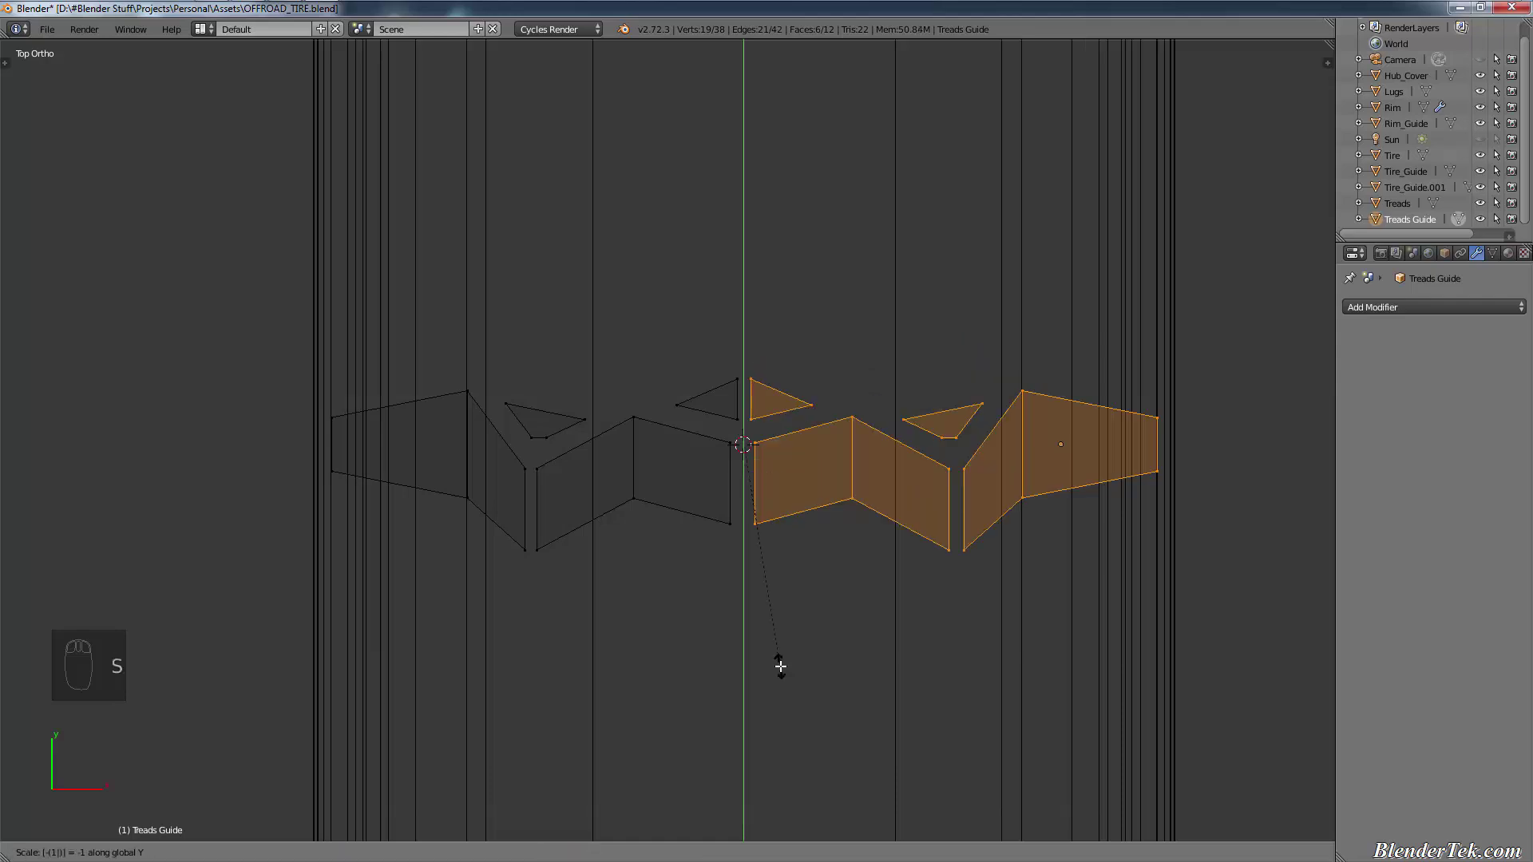
left_click(780, 666)
type("s")
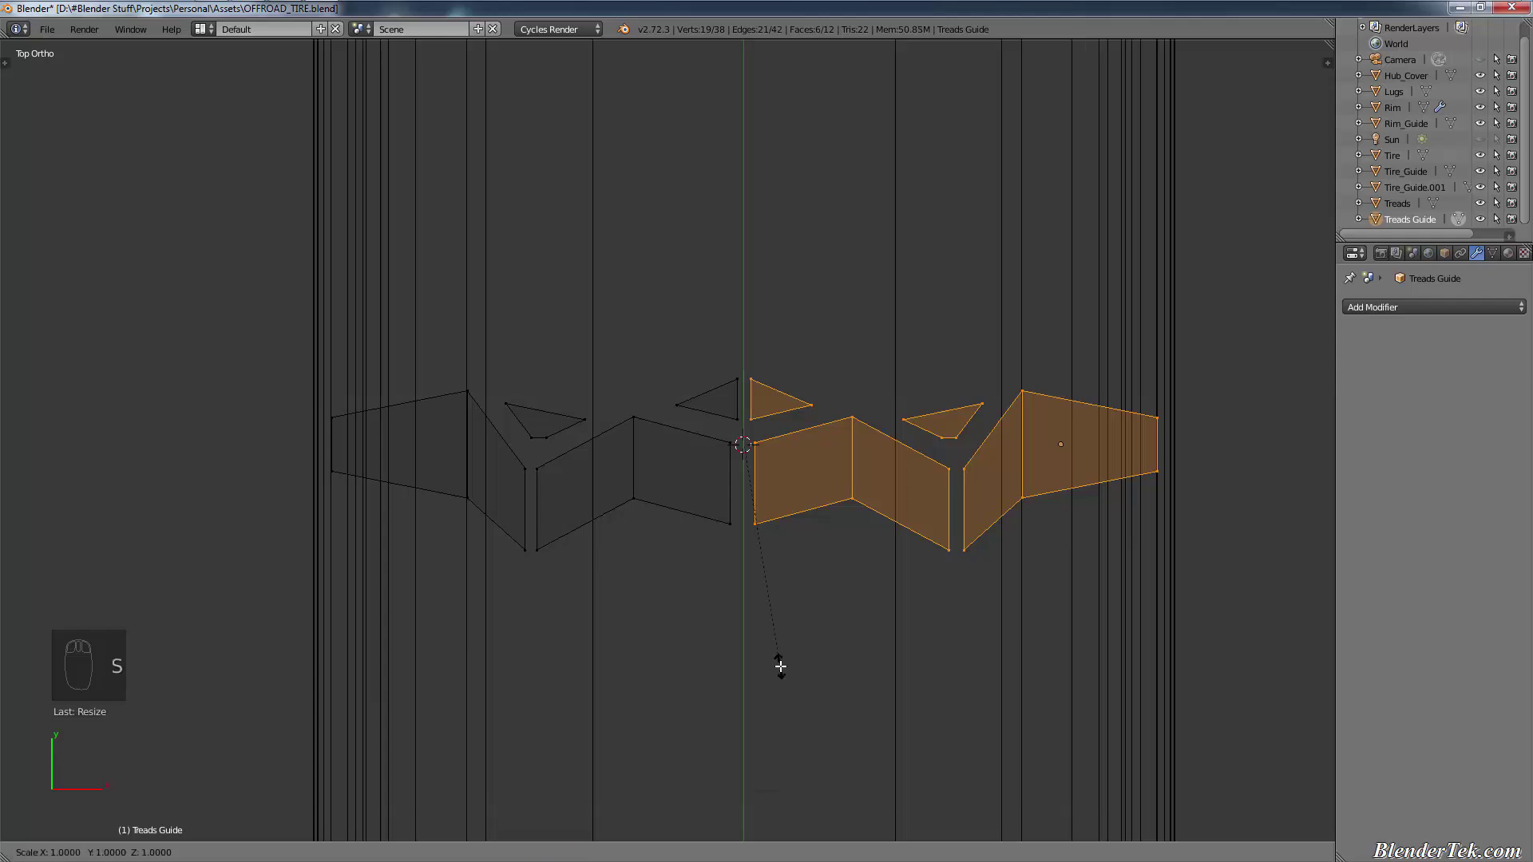
type("x-1")
left_click(780, 666)
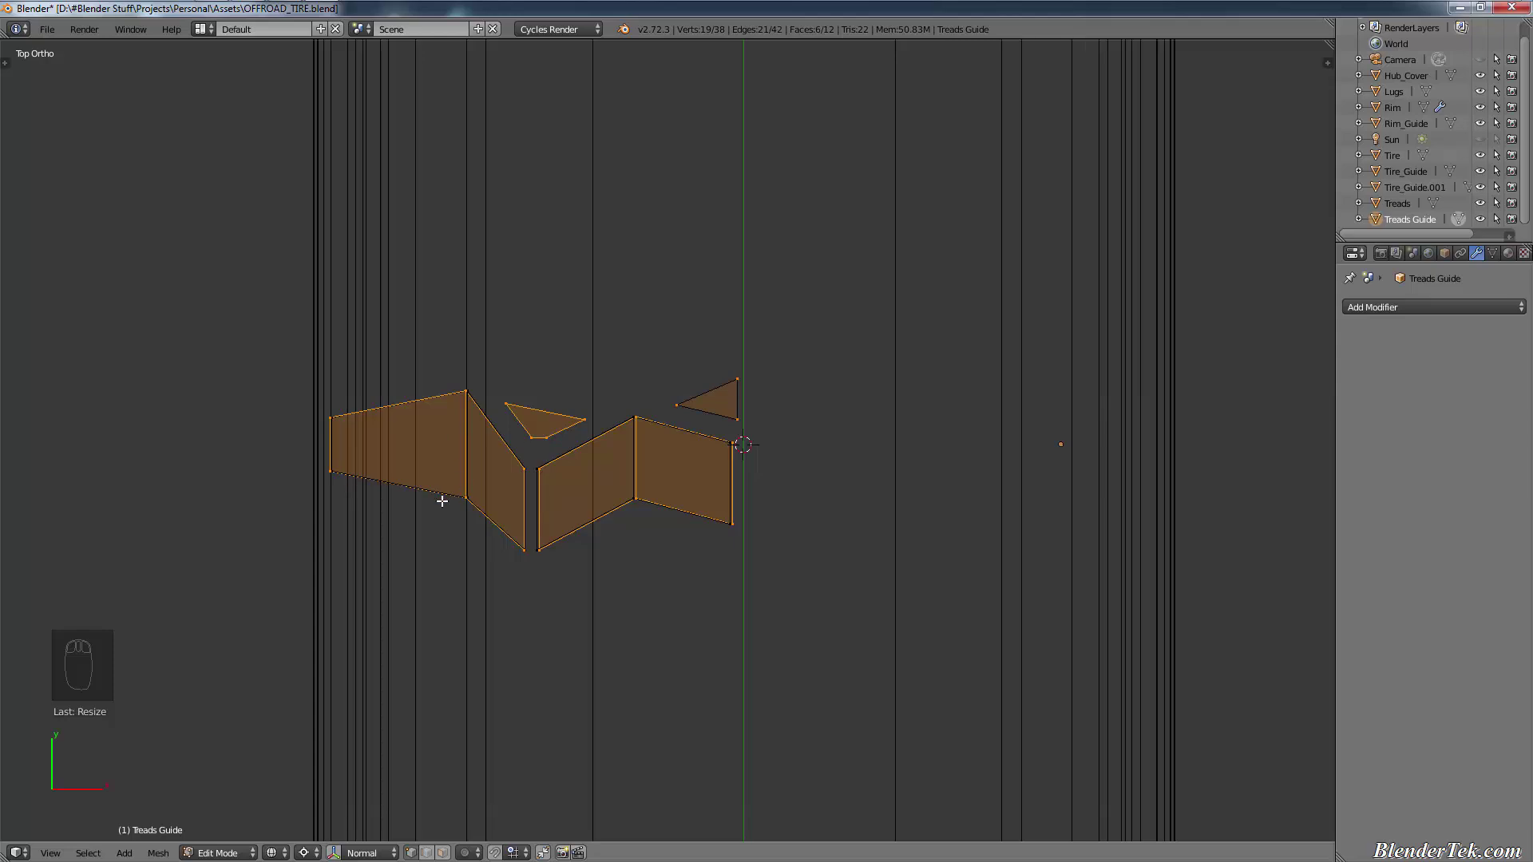
key("ctrl")
key("ctrl+z")
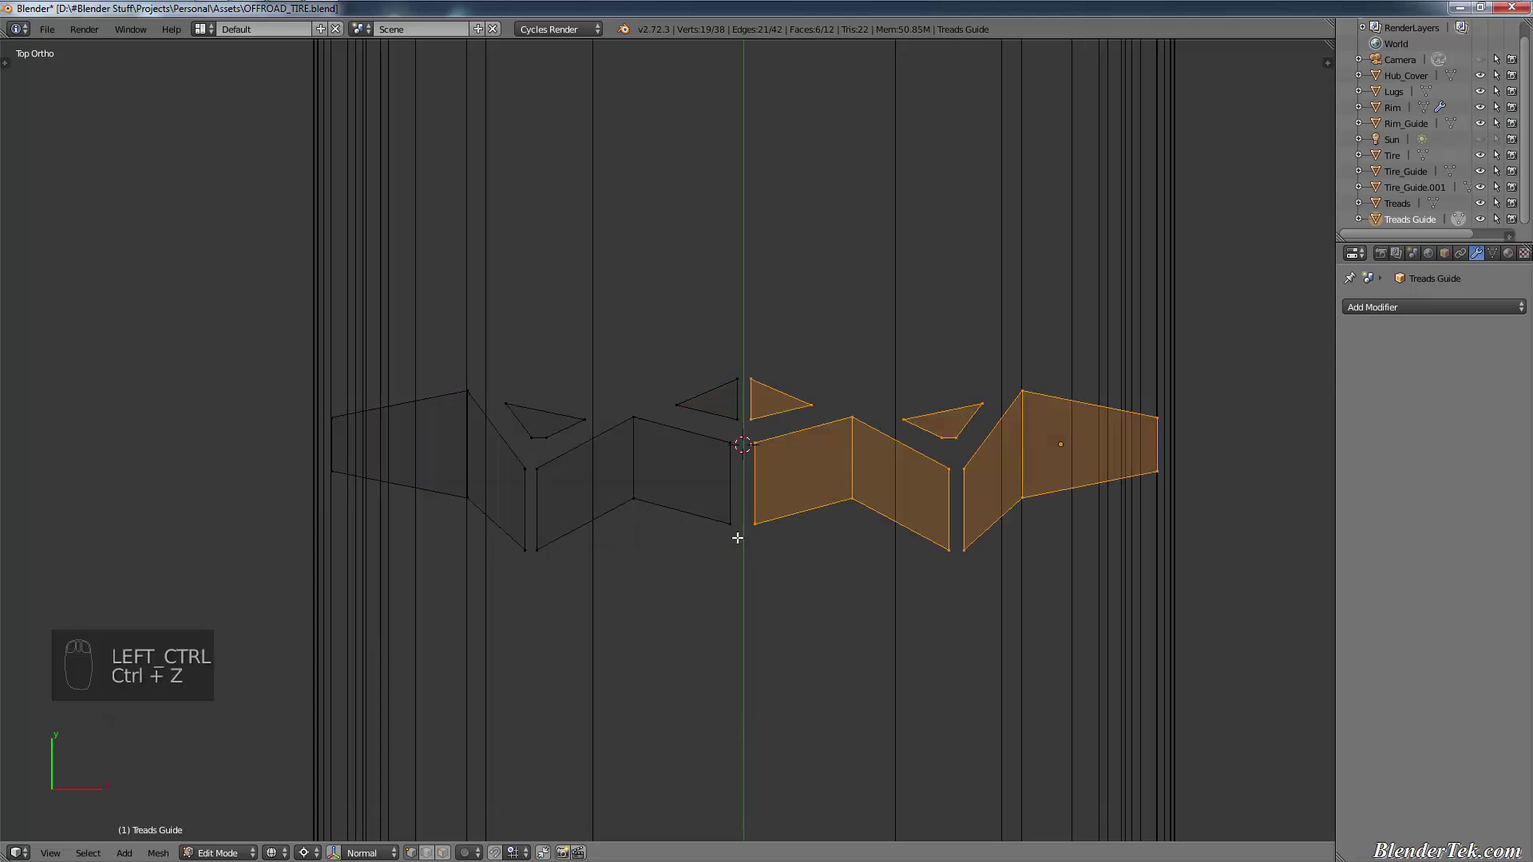
key("ctrl+z")
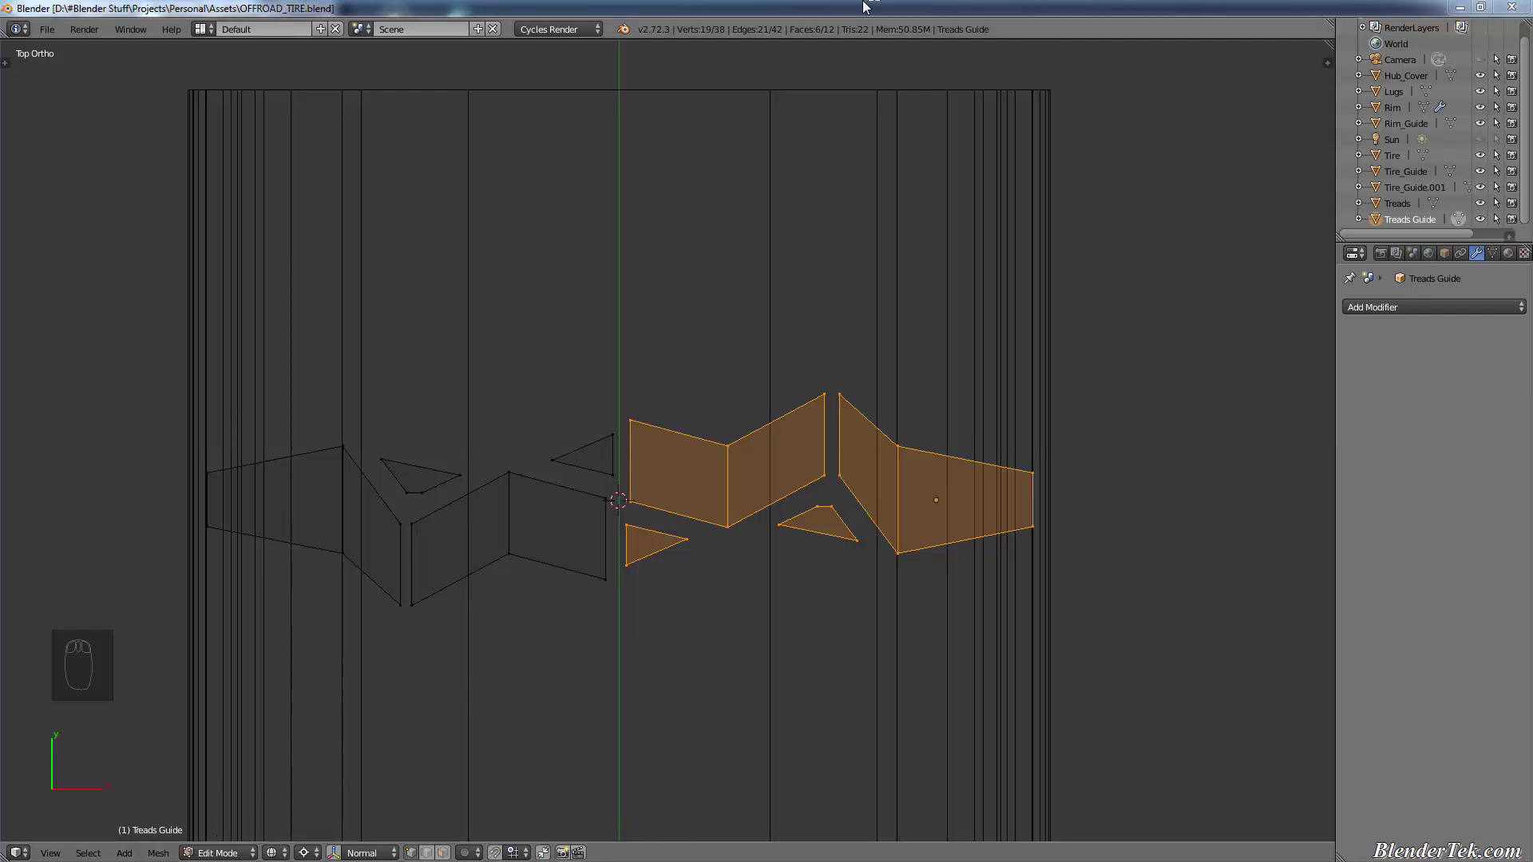
Step: Leave mesh editing, make a linked duplicate of the Treads Guide row and move it about 0.38 along positive Y
key("Tab")
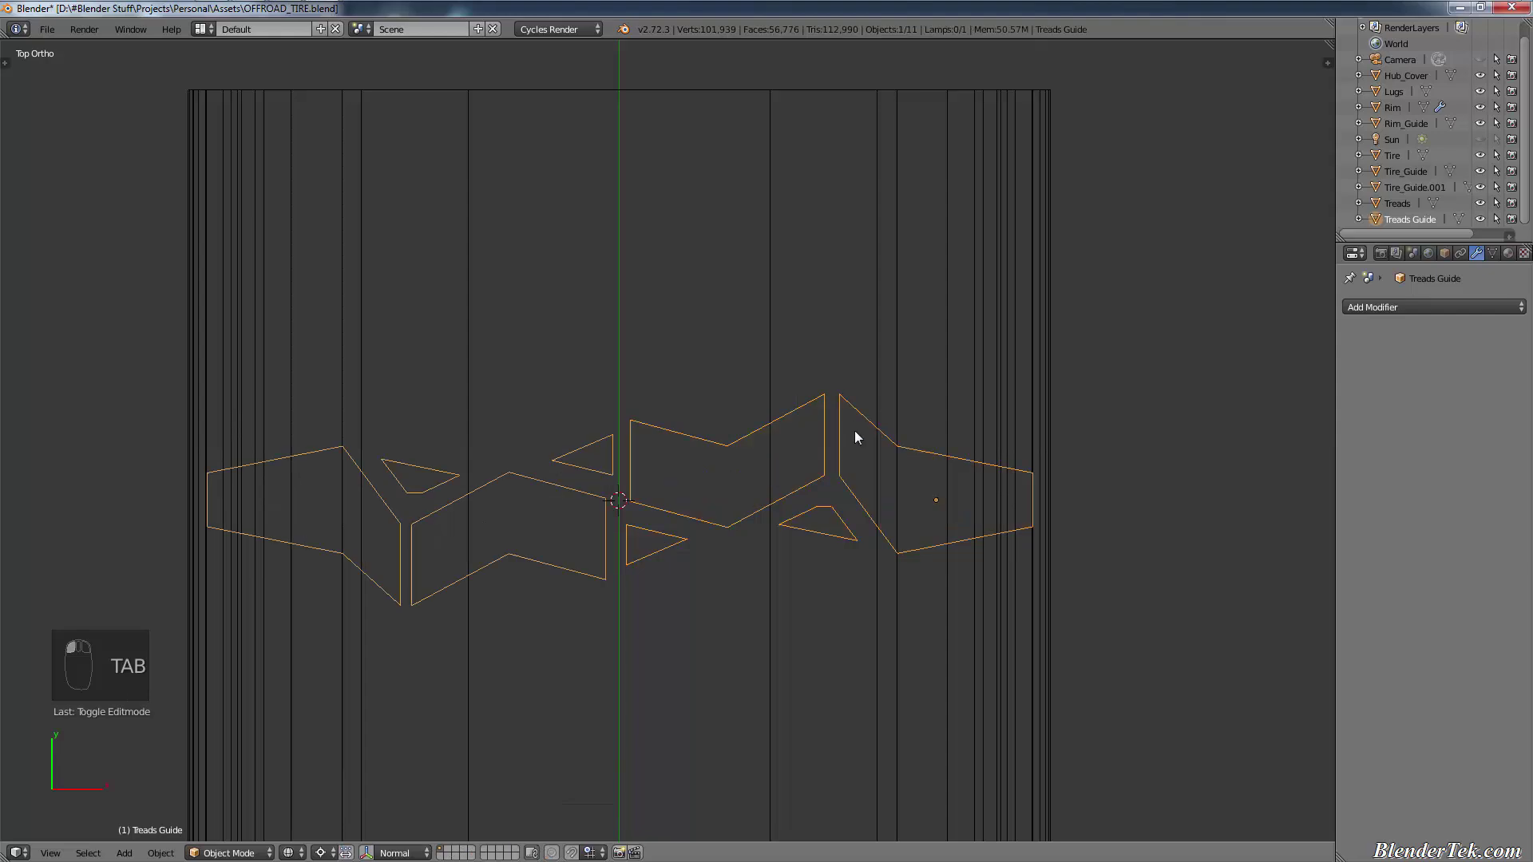
key("alt+d")
right_click(851, 523)
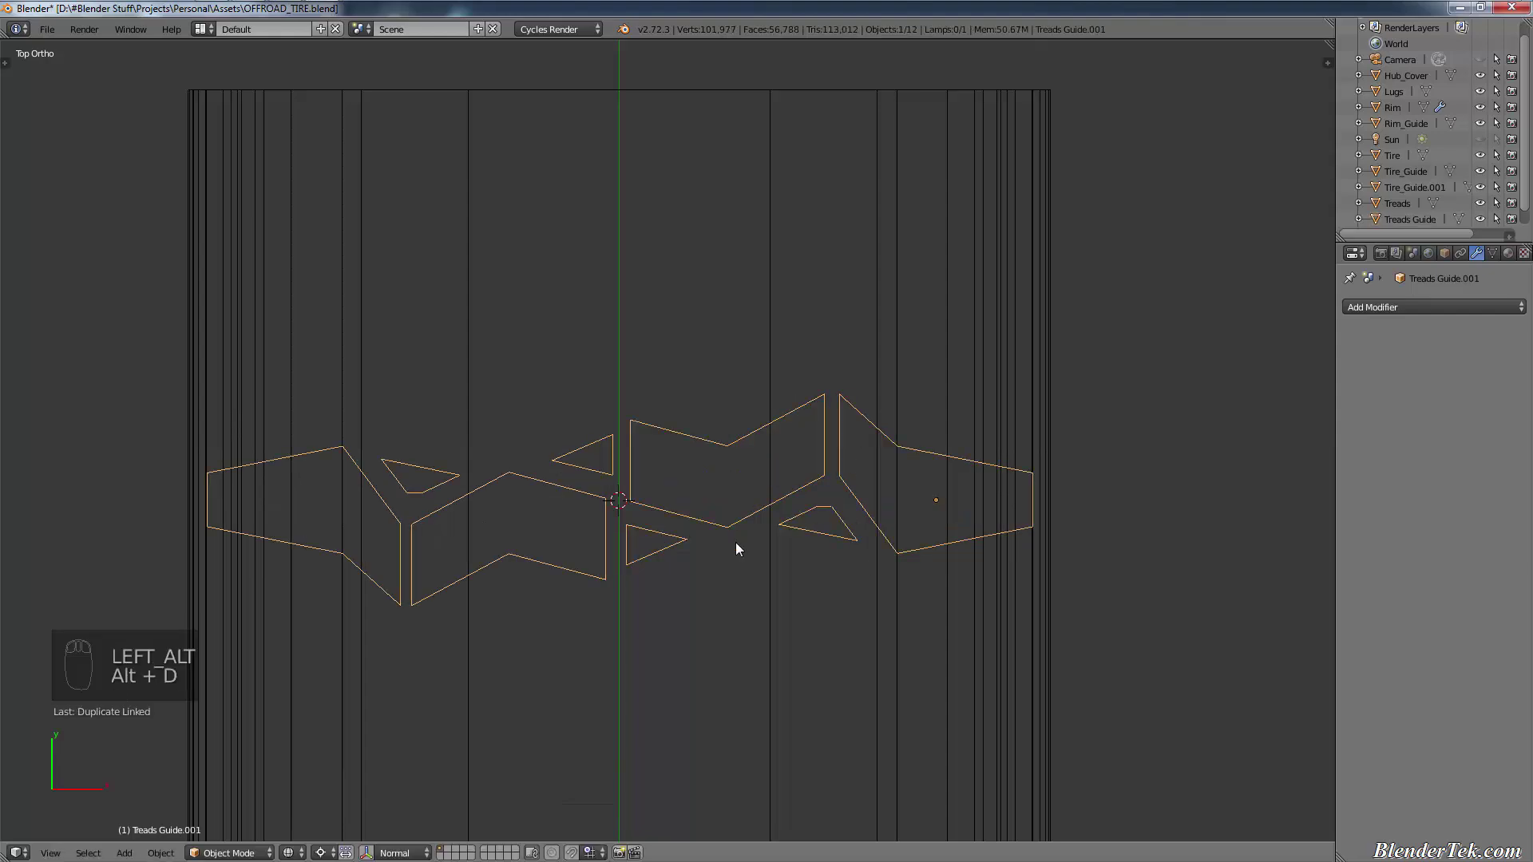
key("g")
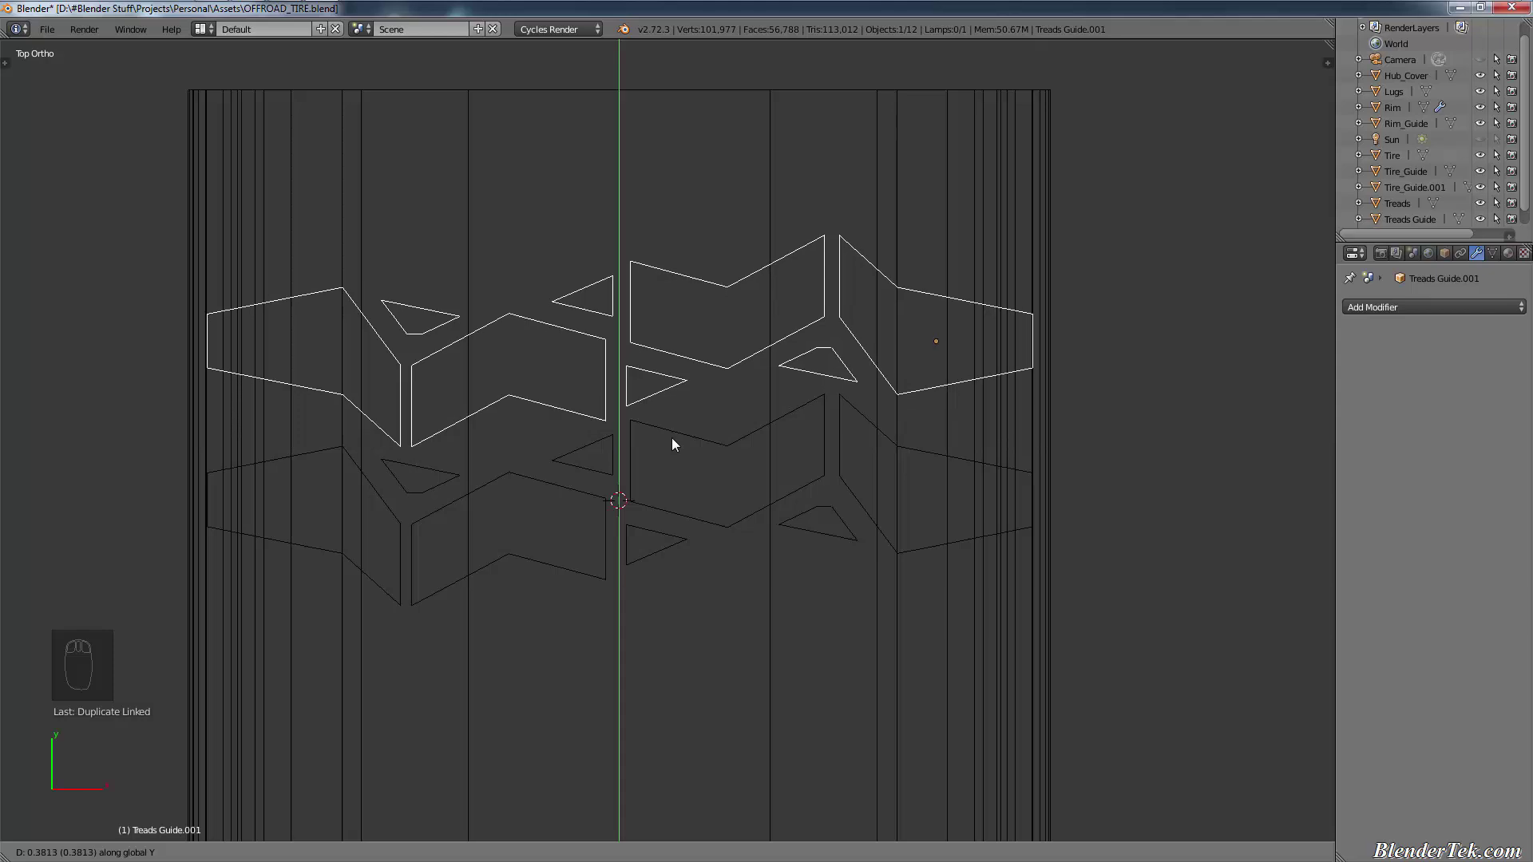
left_click(673, 446)
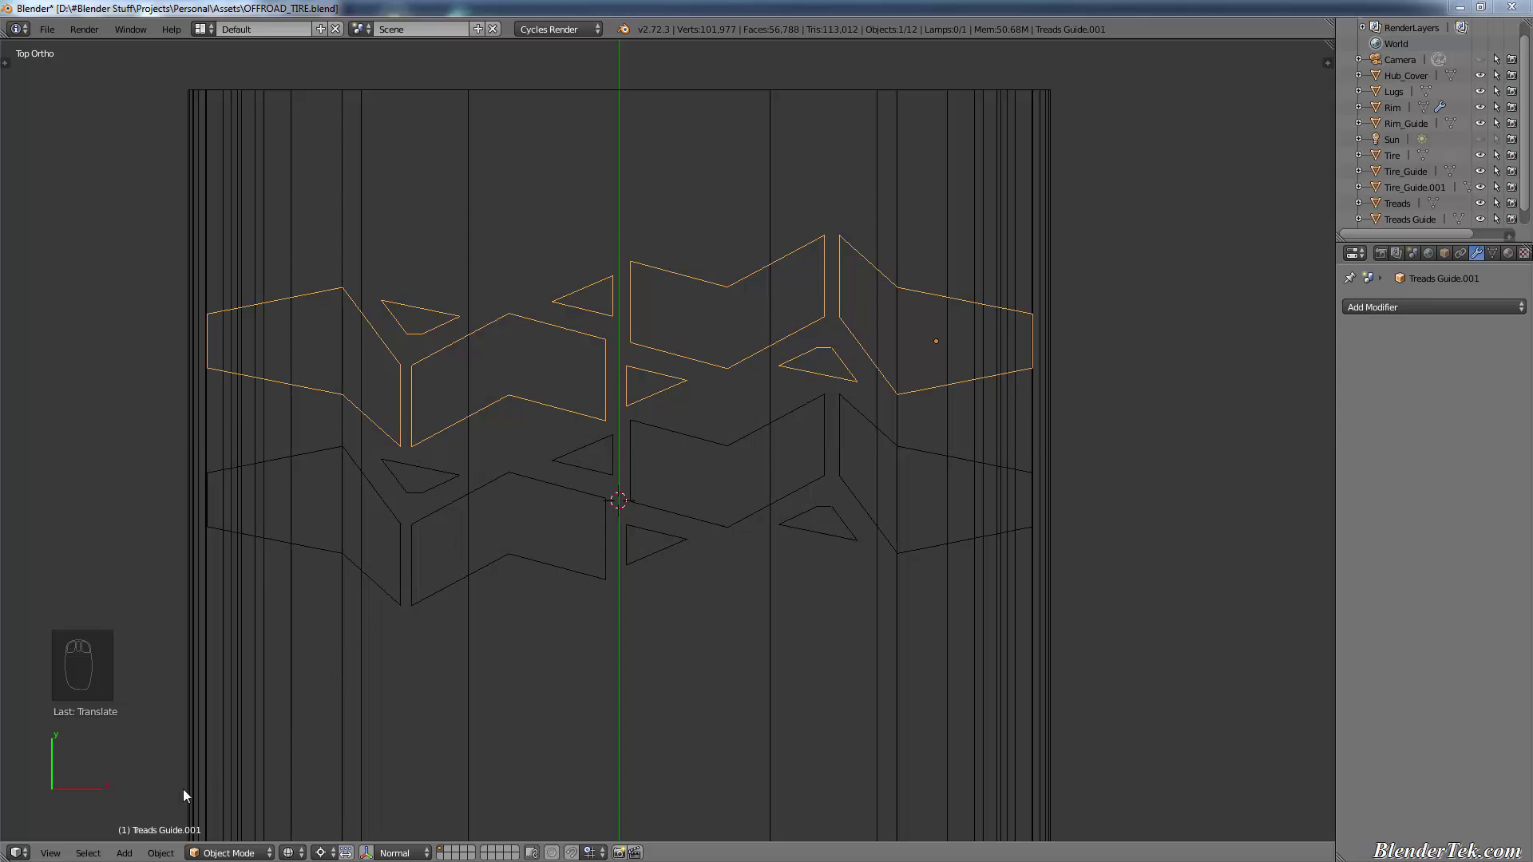
left_click(168, 853)
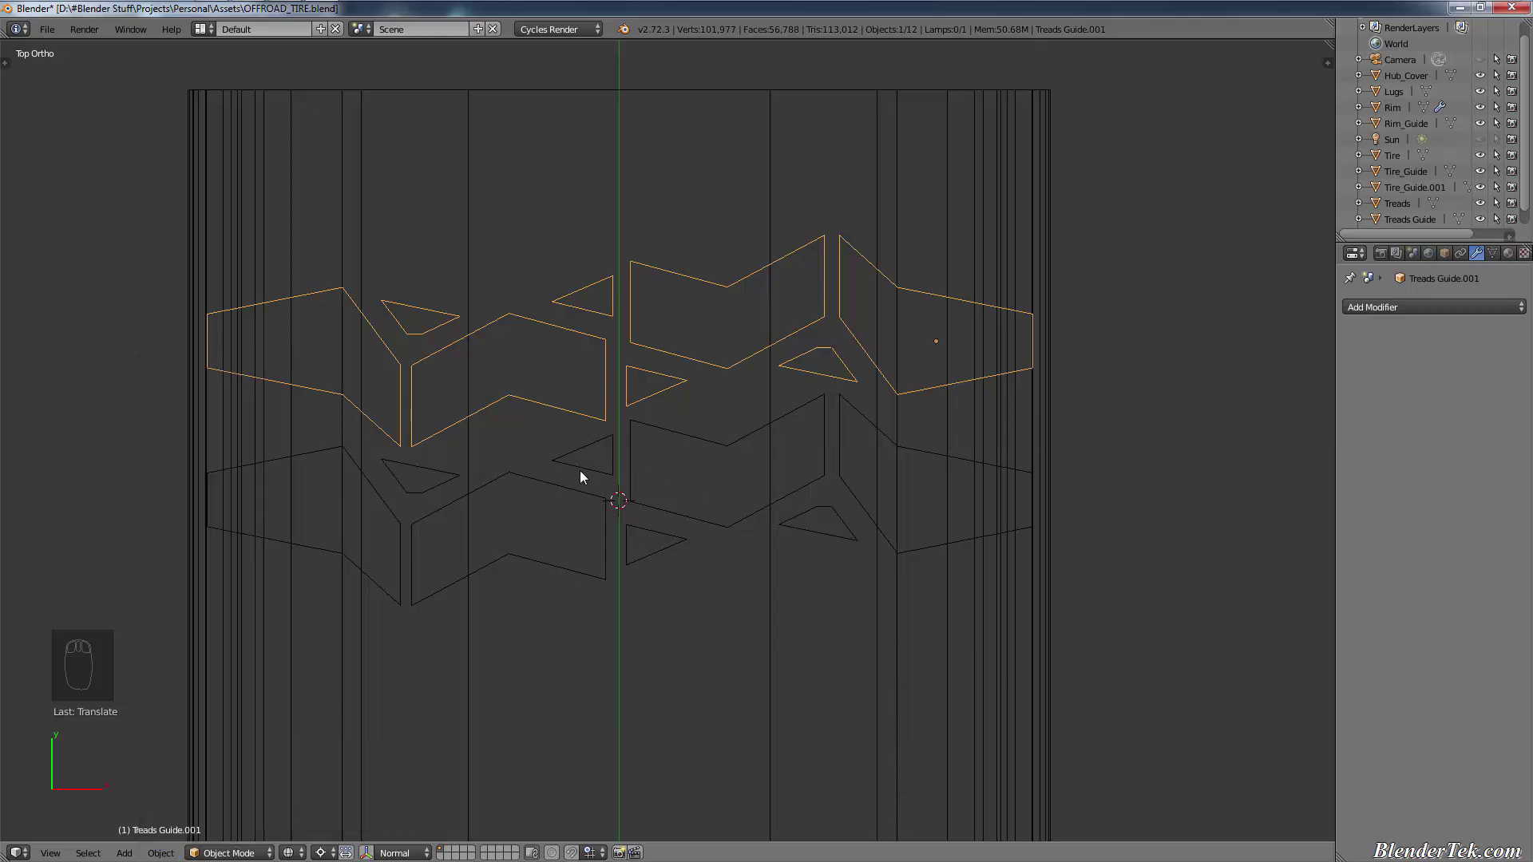
key("ctrl")
key("ctrl")
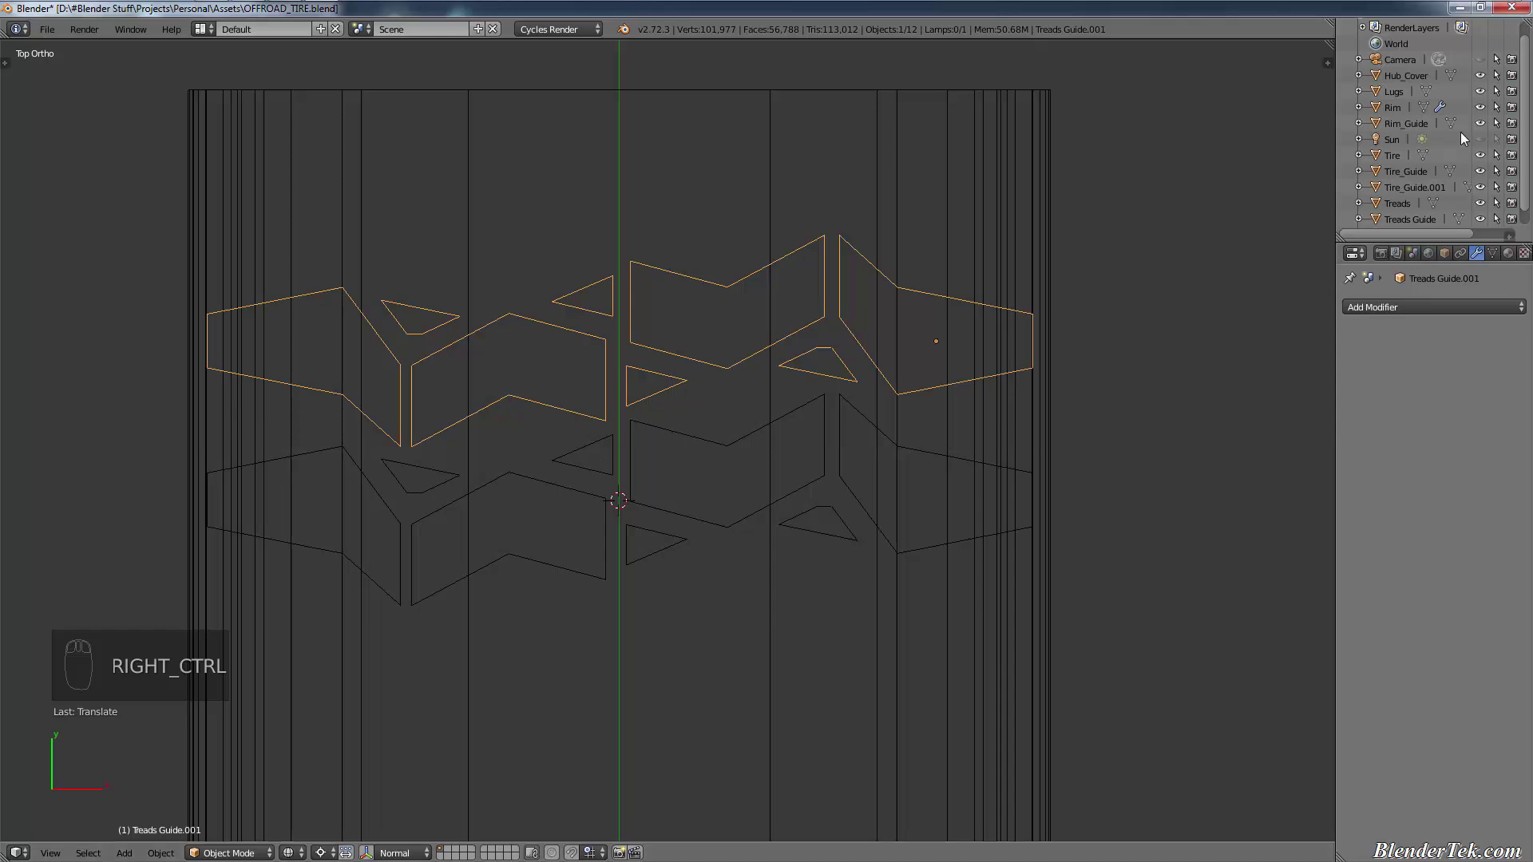
scroll(1438, 132, "down", 1)
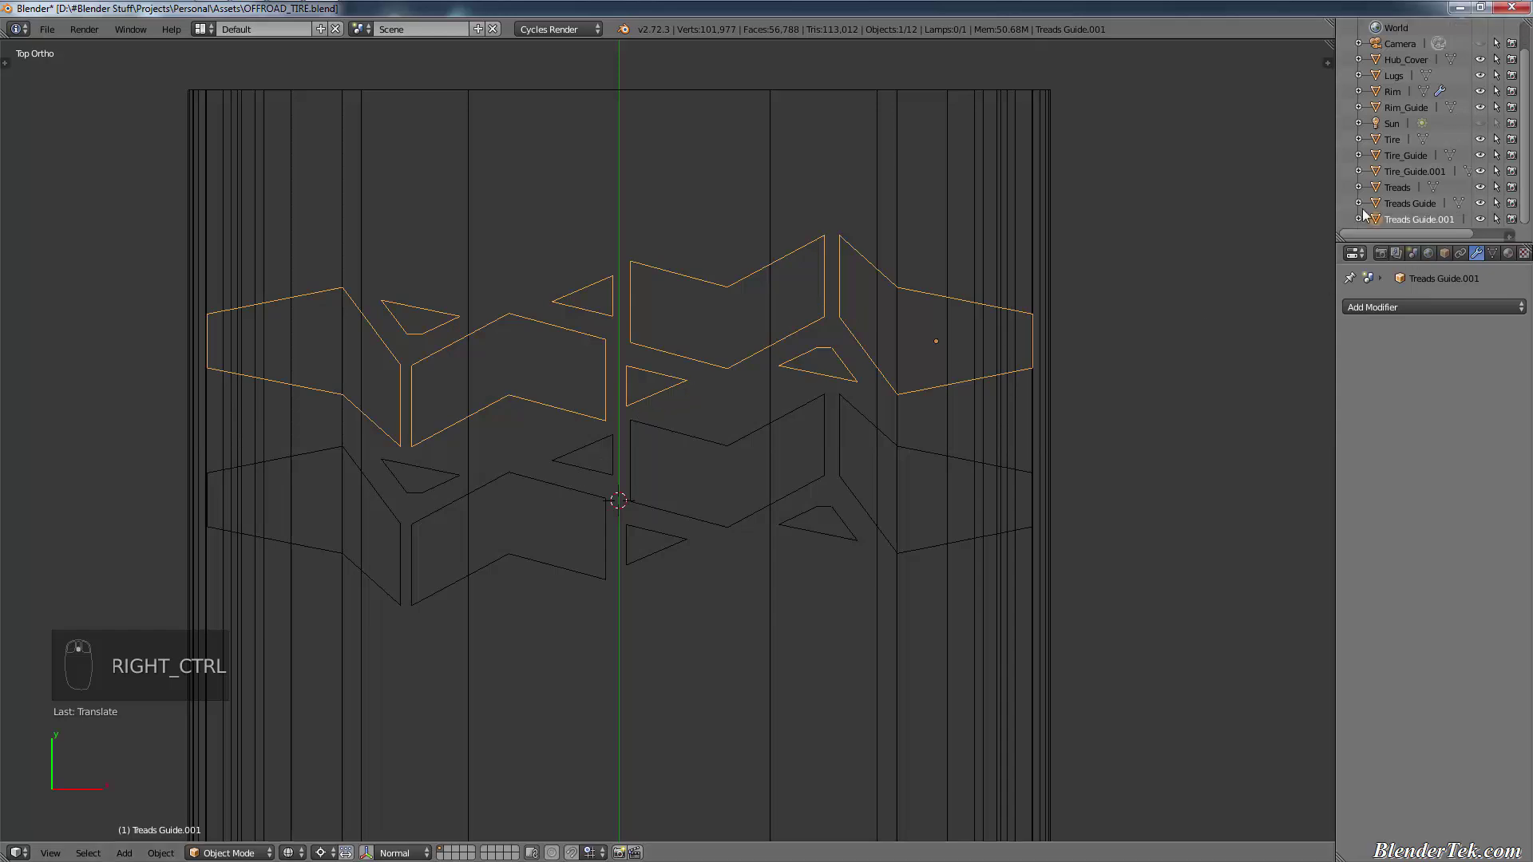
left_click(161, 853)
mouse_move(242, 739)
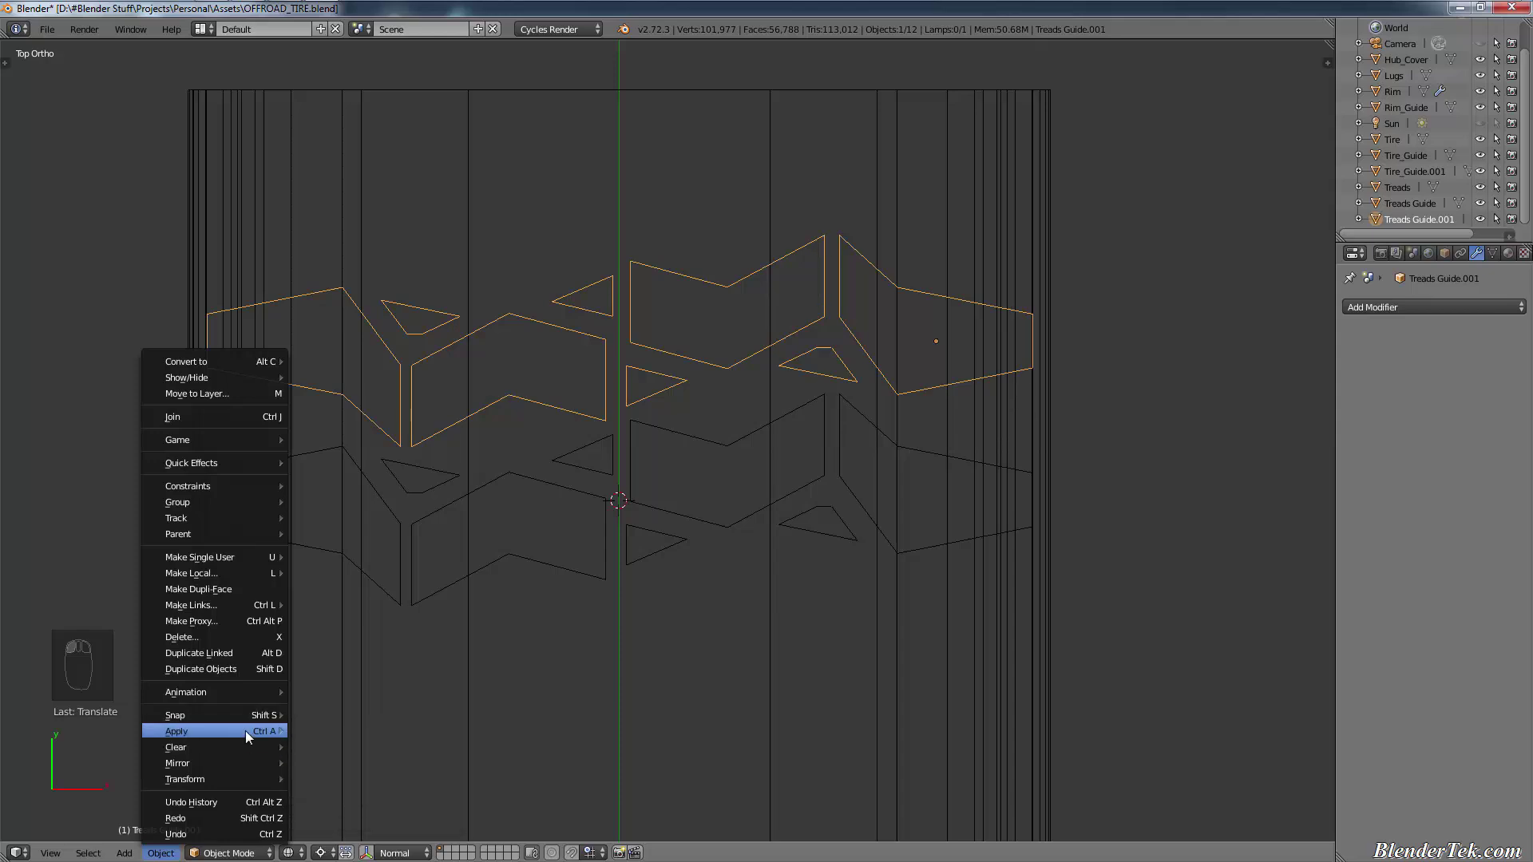
mouse_move(214, 767)
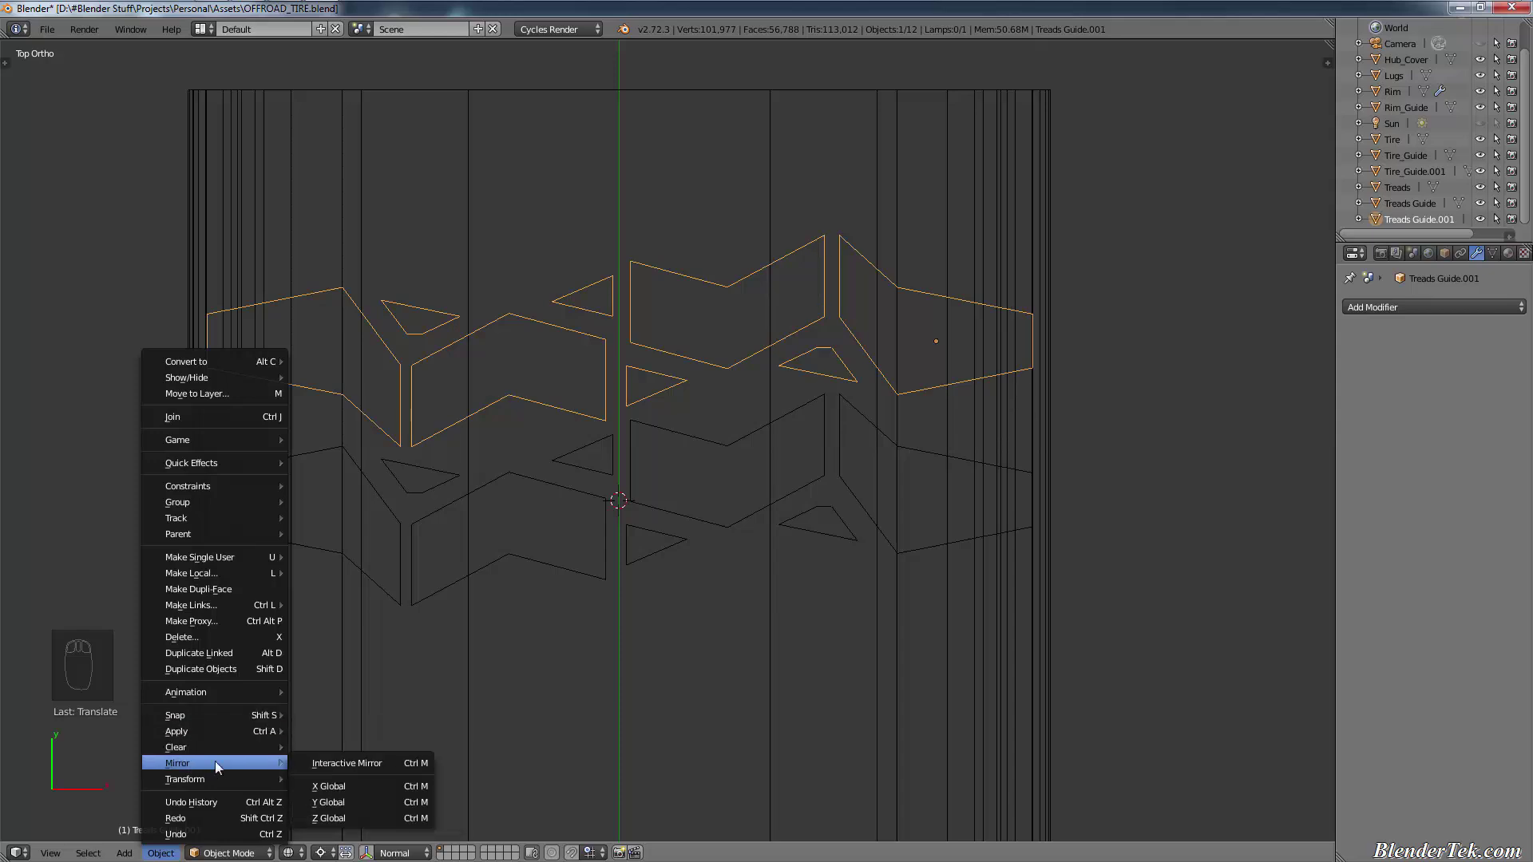
left_click(316, 762)
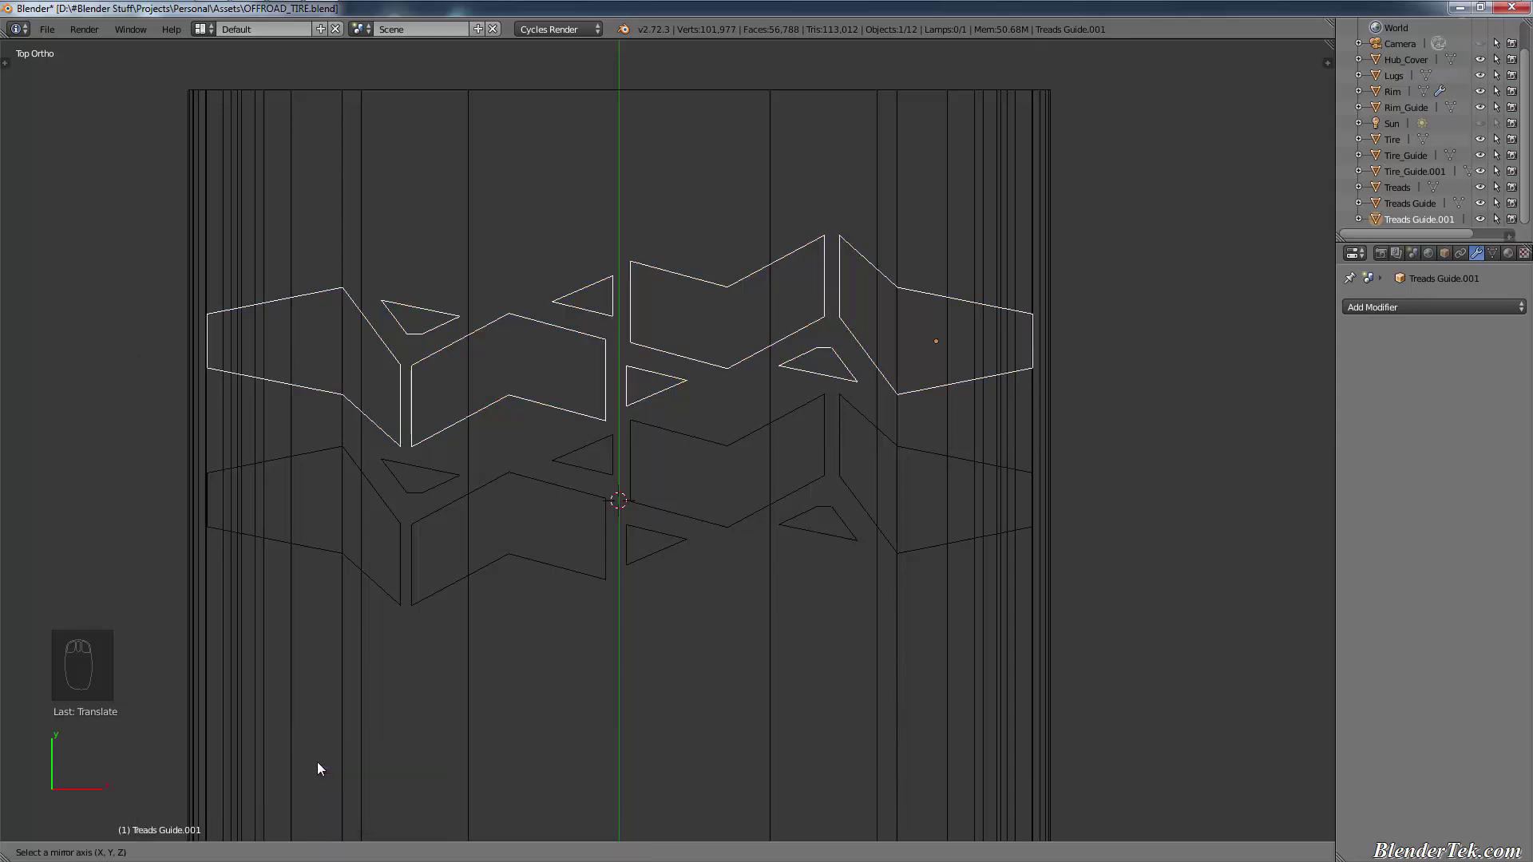
key("Return")
Step: Mirror the linked duplicate row about the 3D cursor in global X and Y using Interactive Mirror with global Z locked
left_click(160, 853)
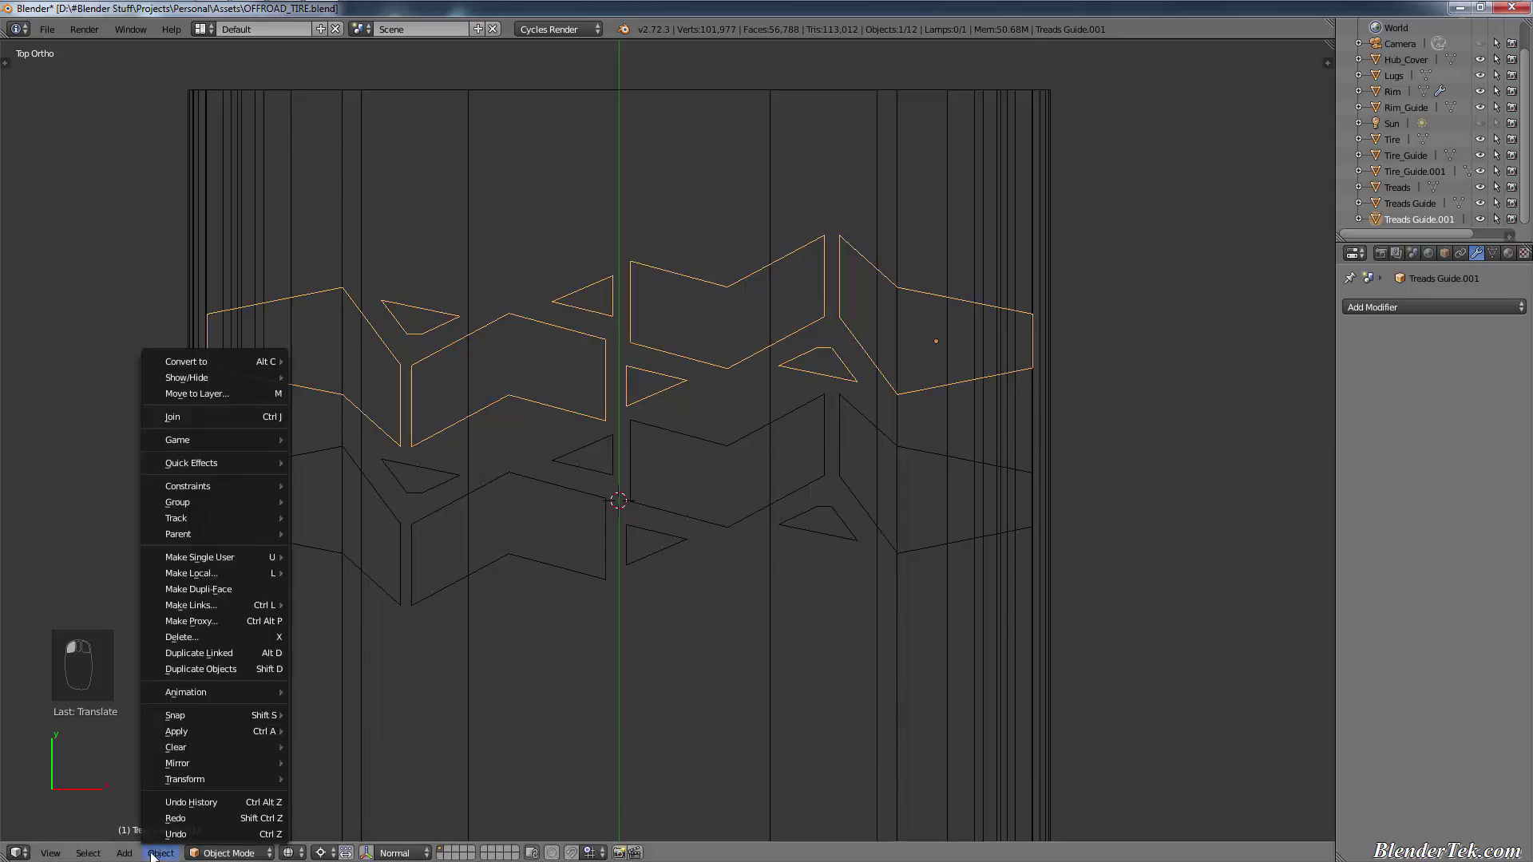
mouse_move(234, 731)
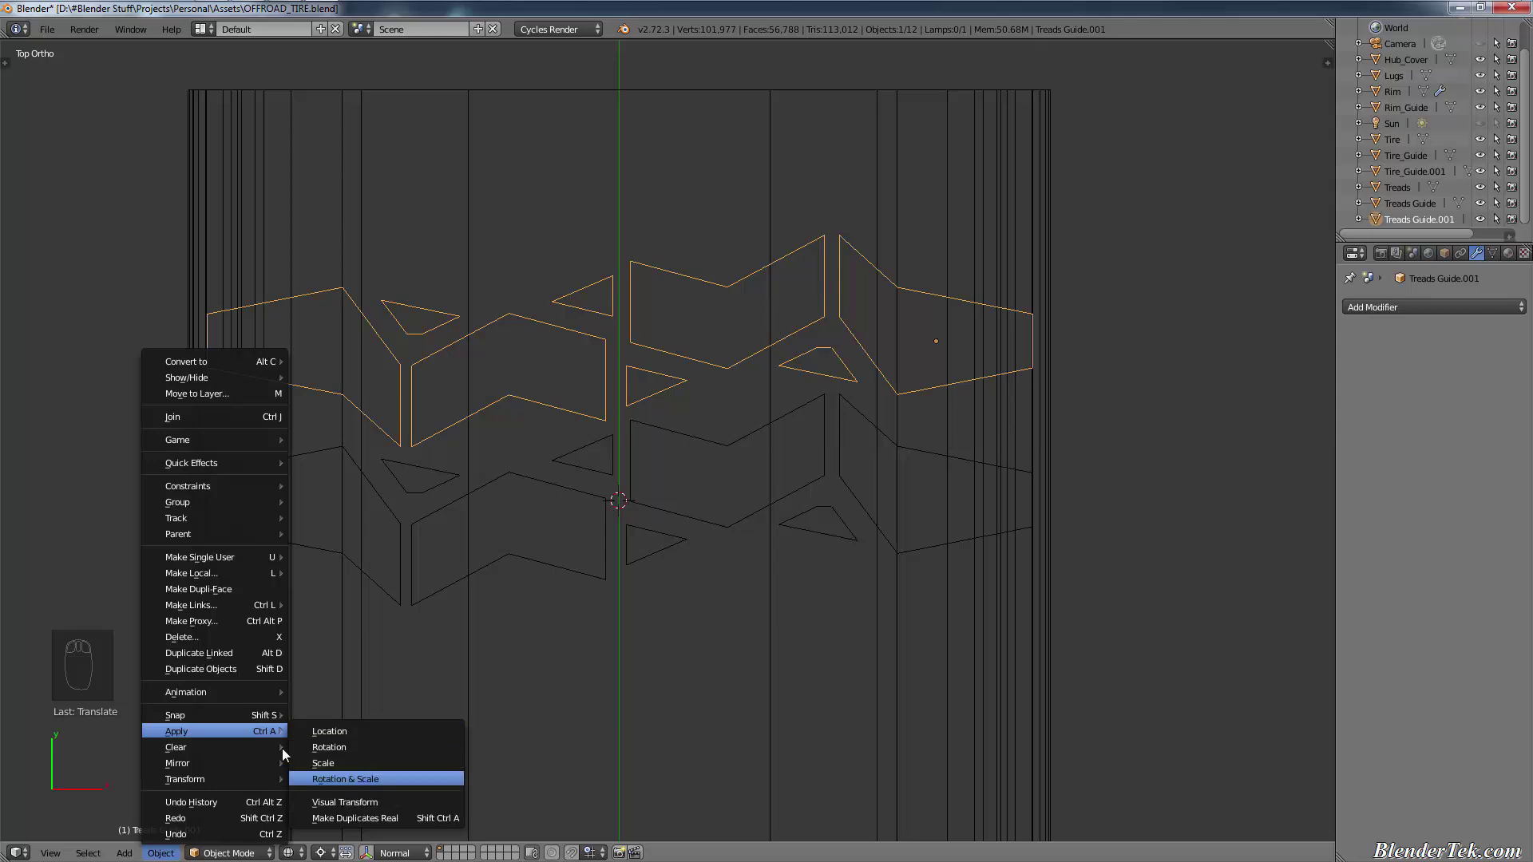
mouse_move(234, 760)
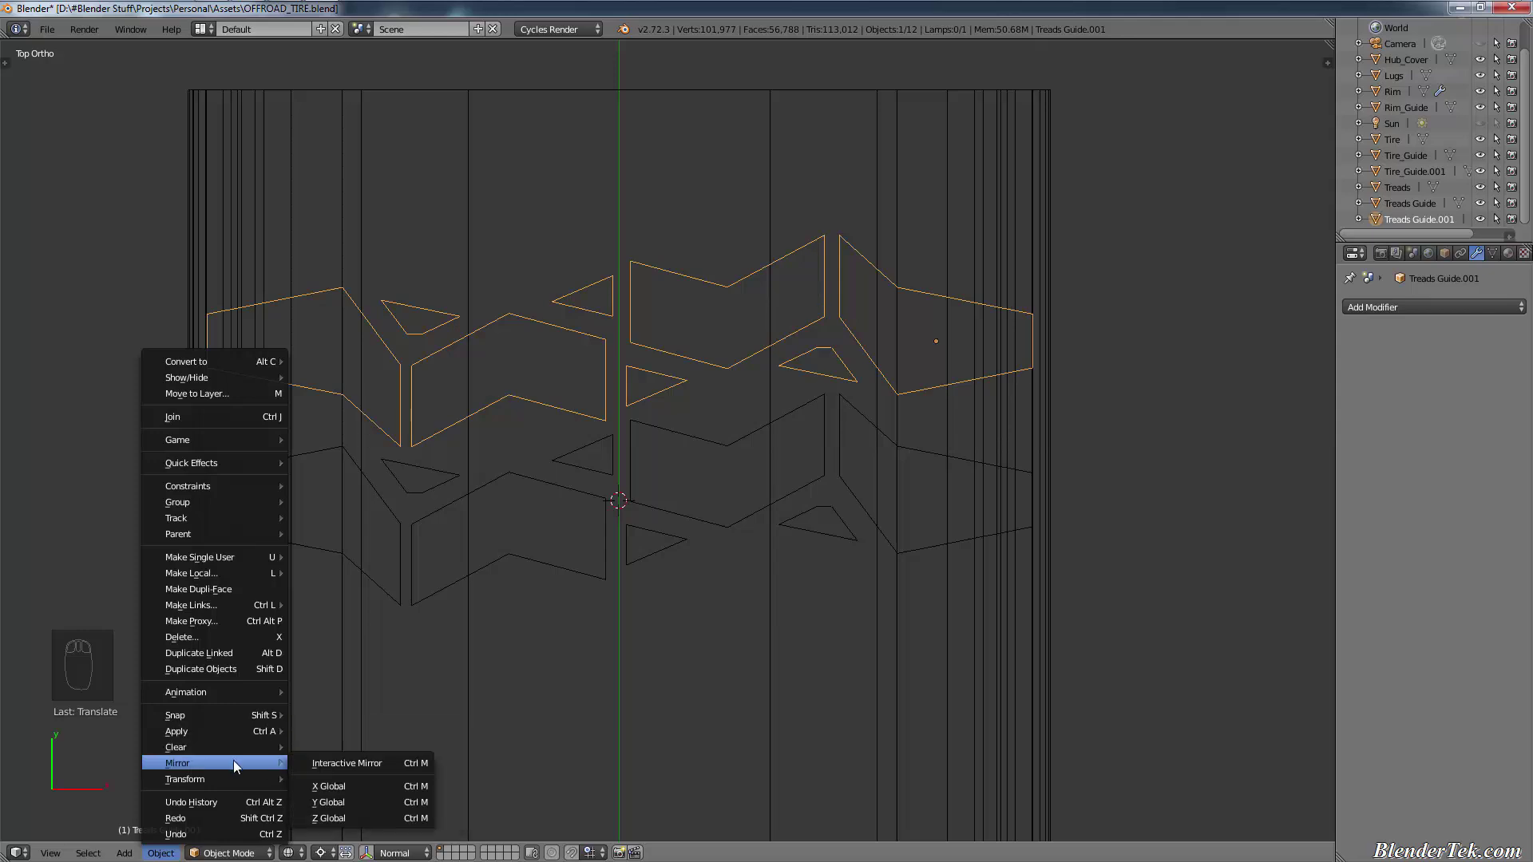
left_click(362, 765)
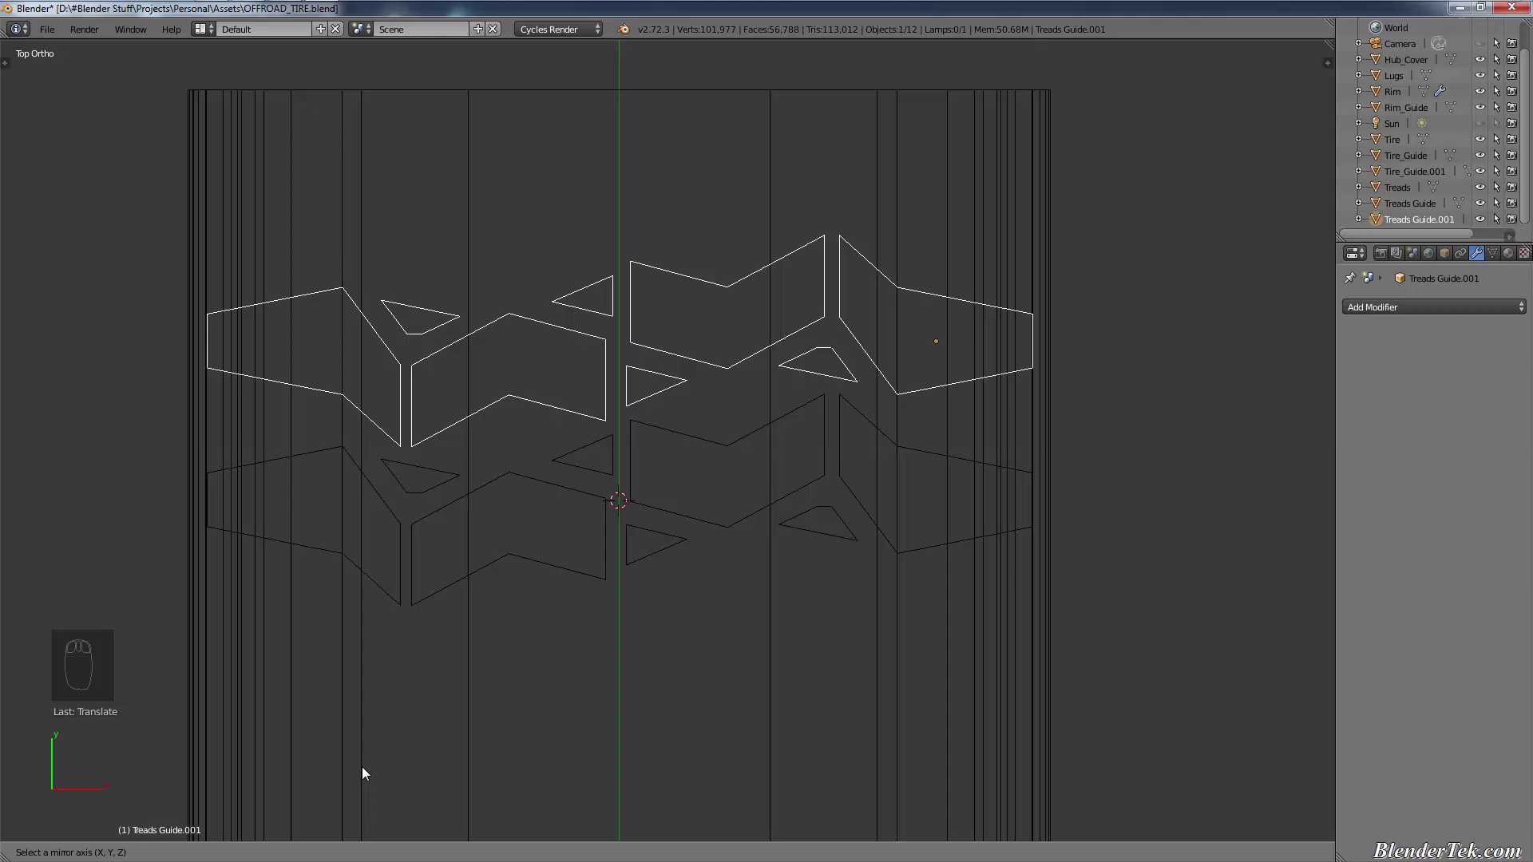
key("shift+z")
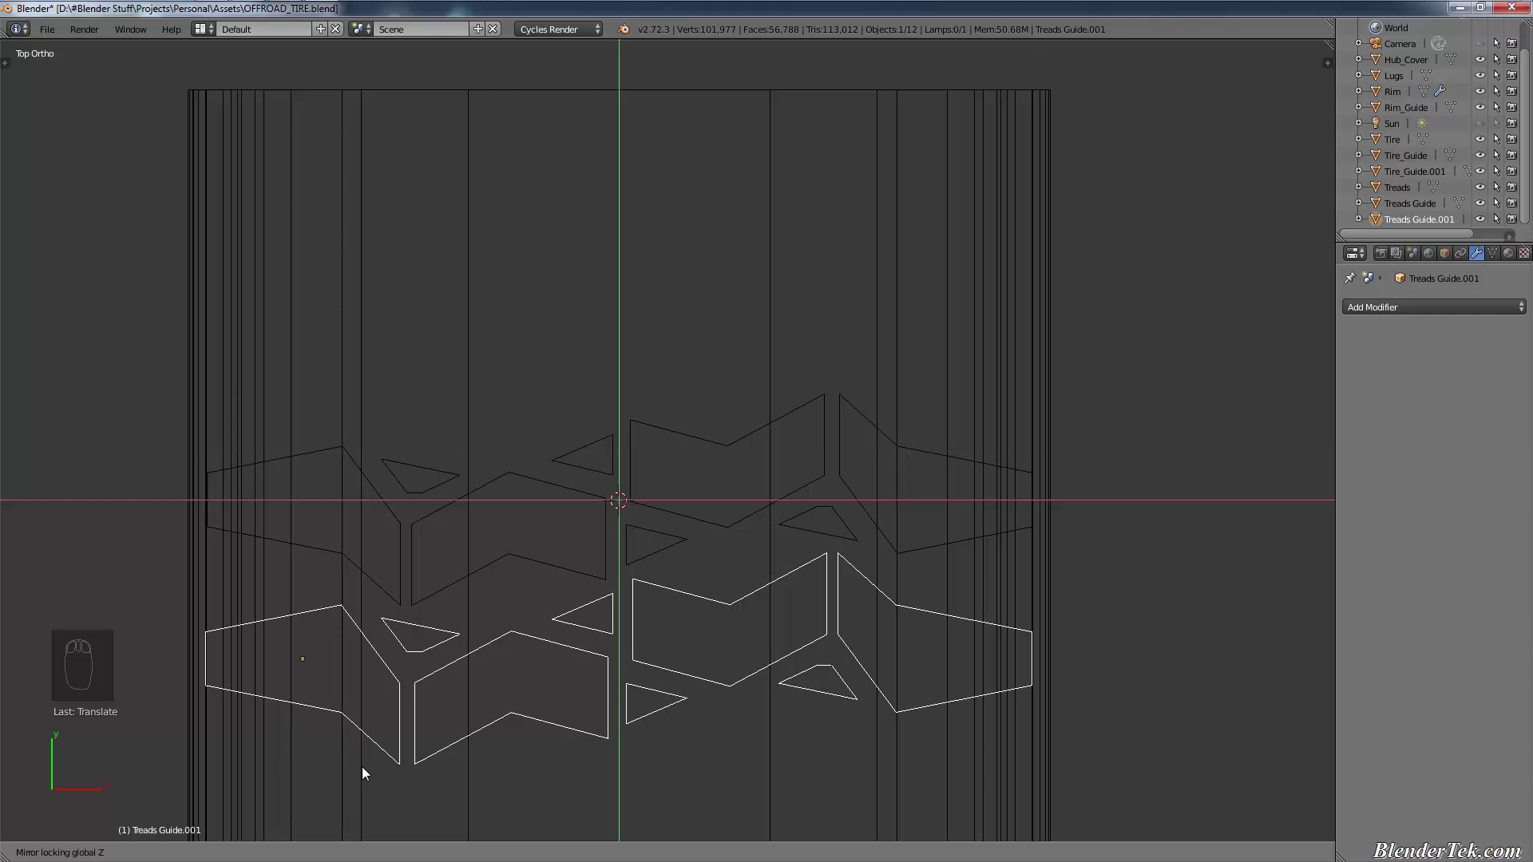
key("Return")
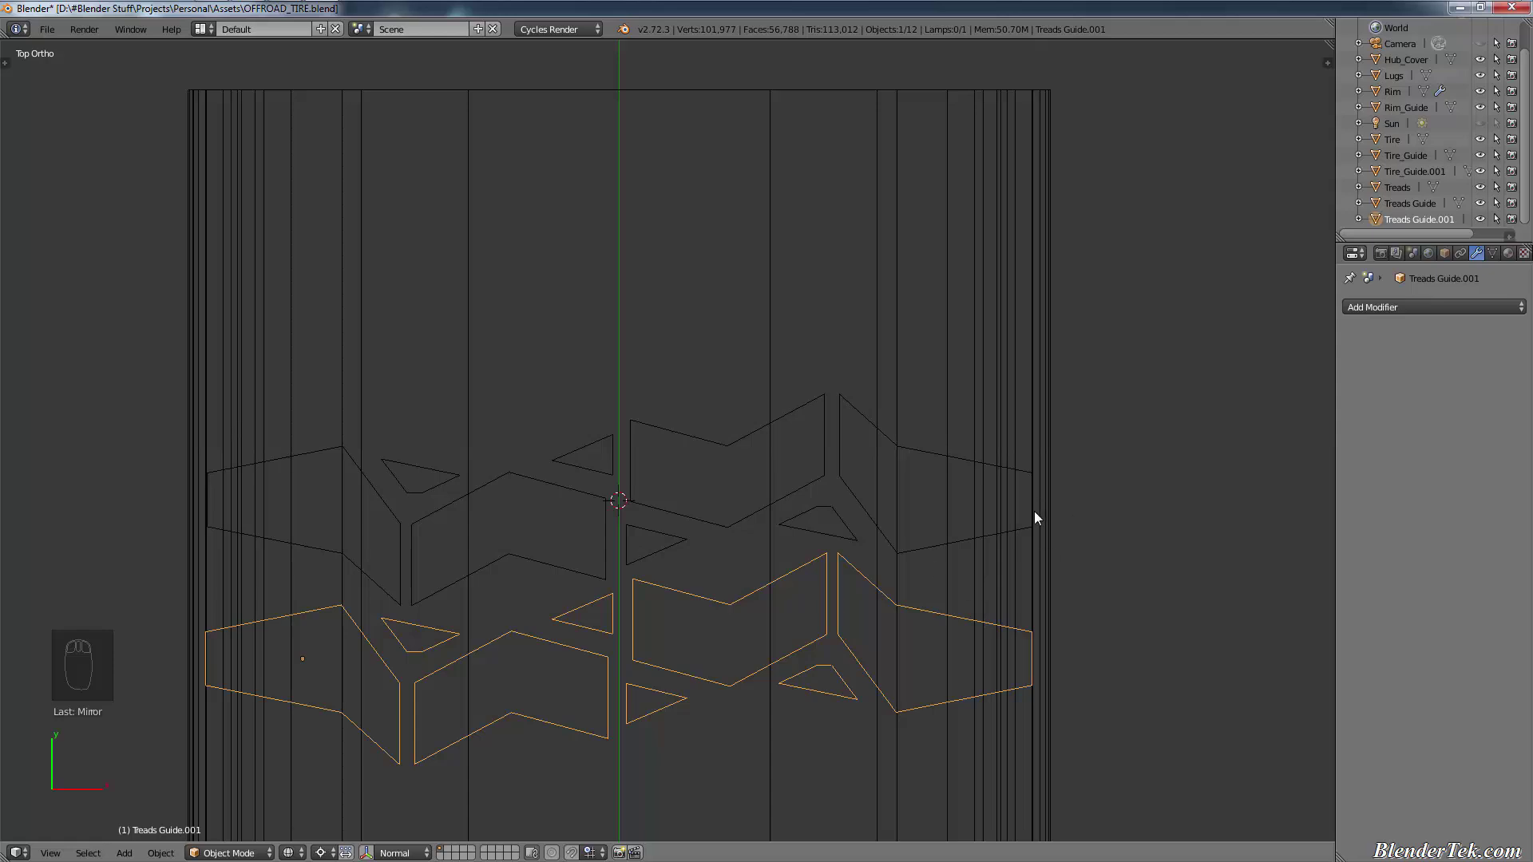
Step: Select both tread rows together and move them about 0.85 along positive Y in total
right_click(604, 554, "shift")
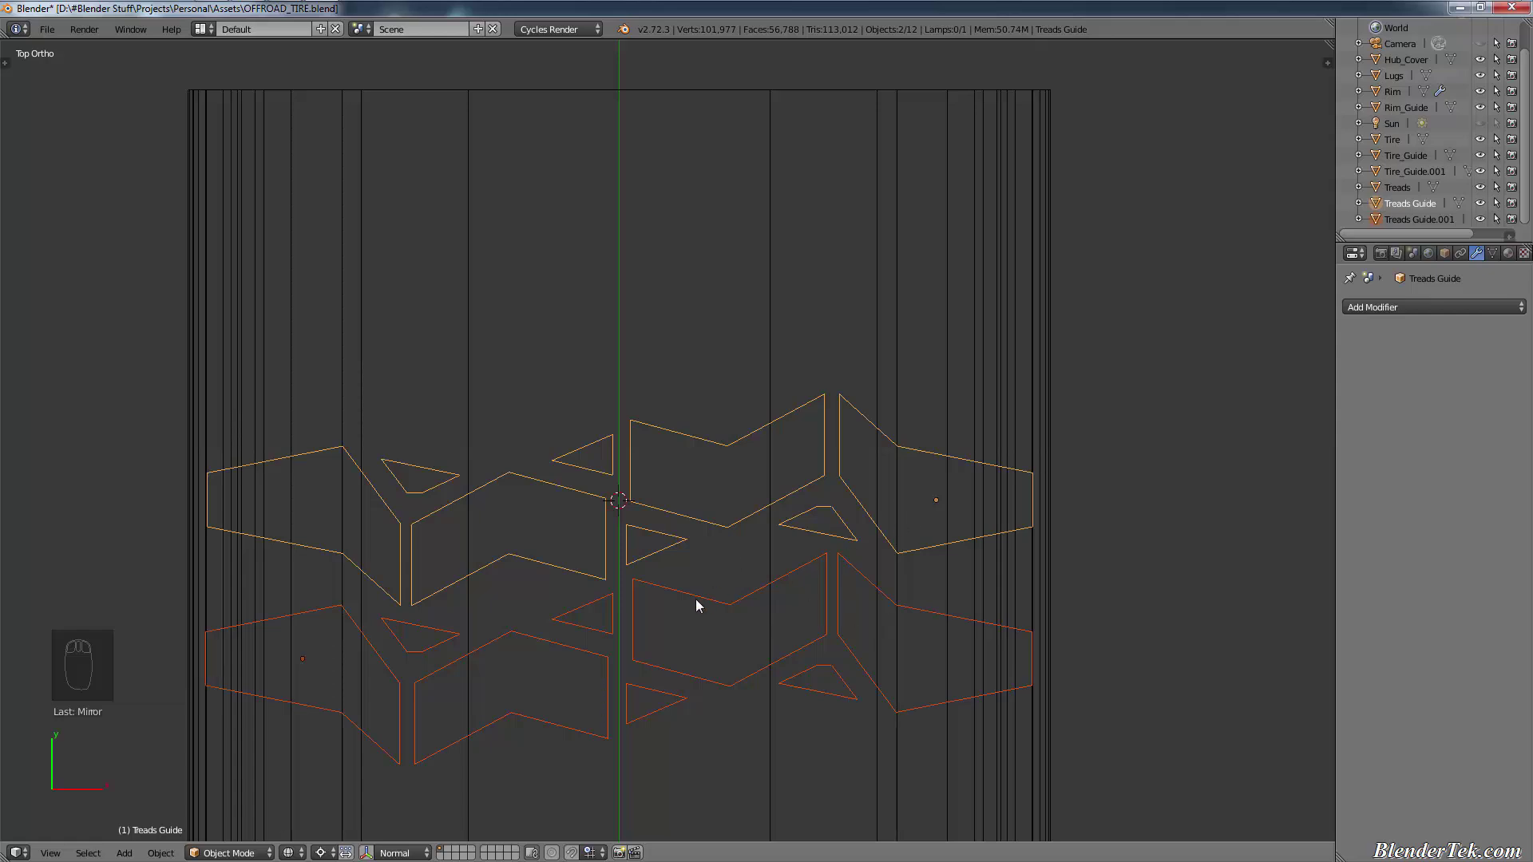
key("g")
key("y")
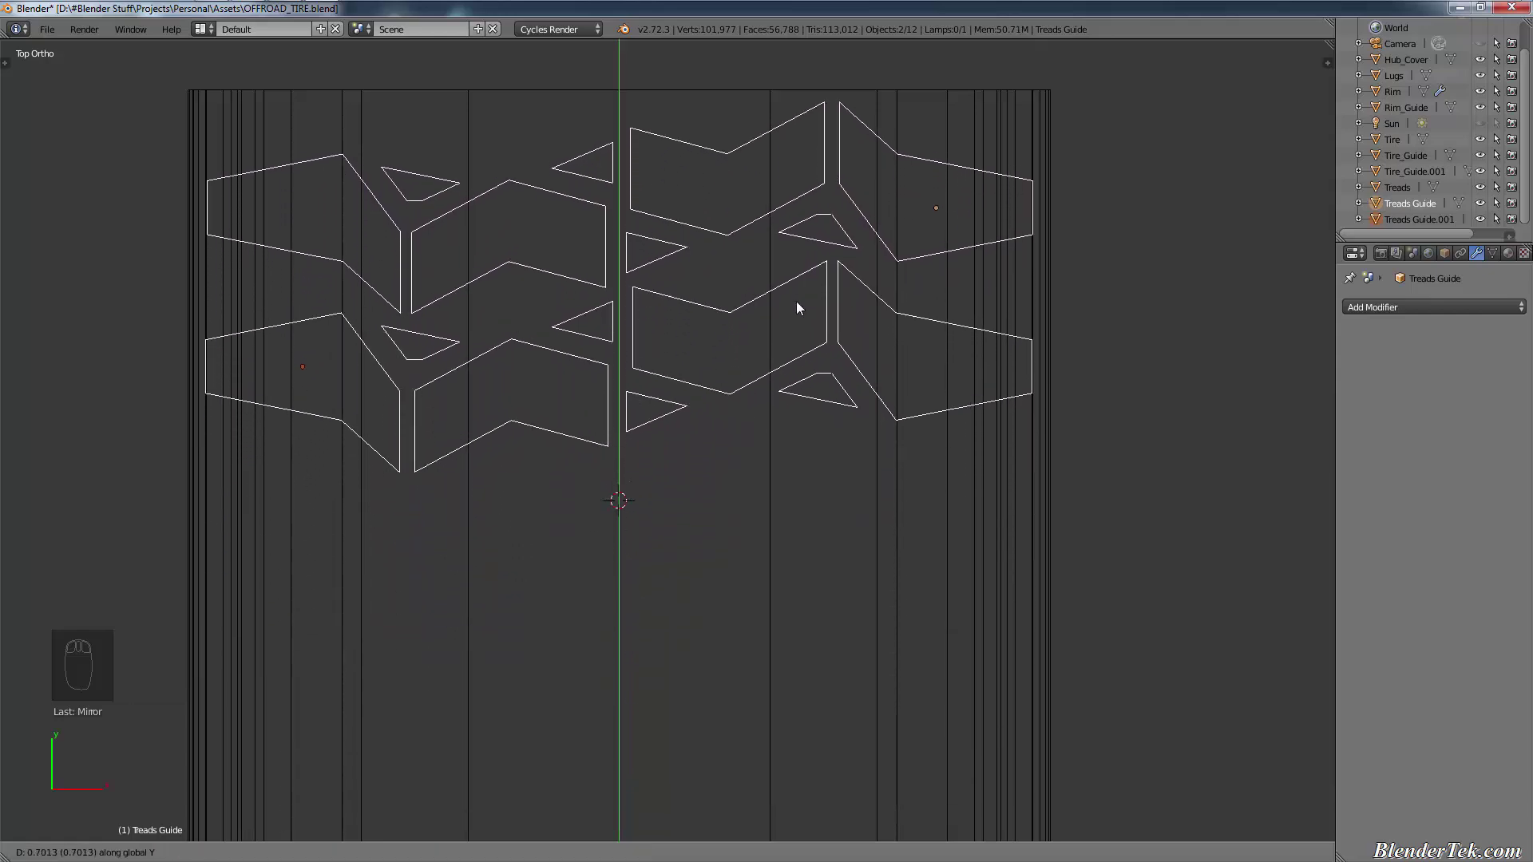
left_click(797, 300)
key("g")
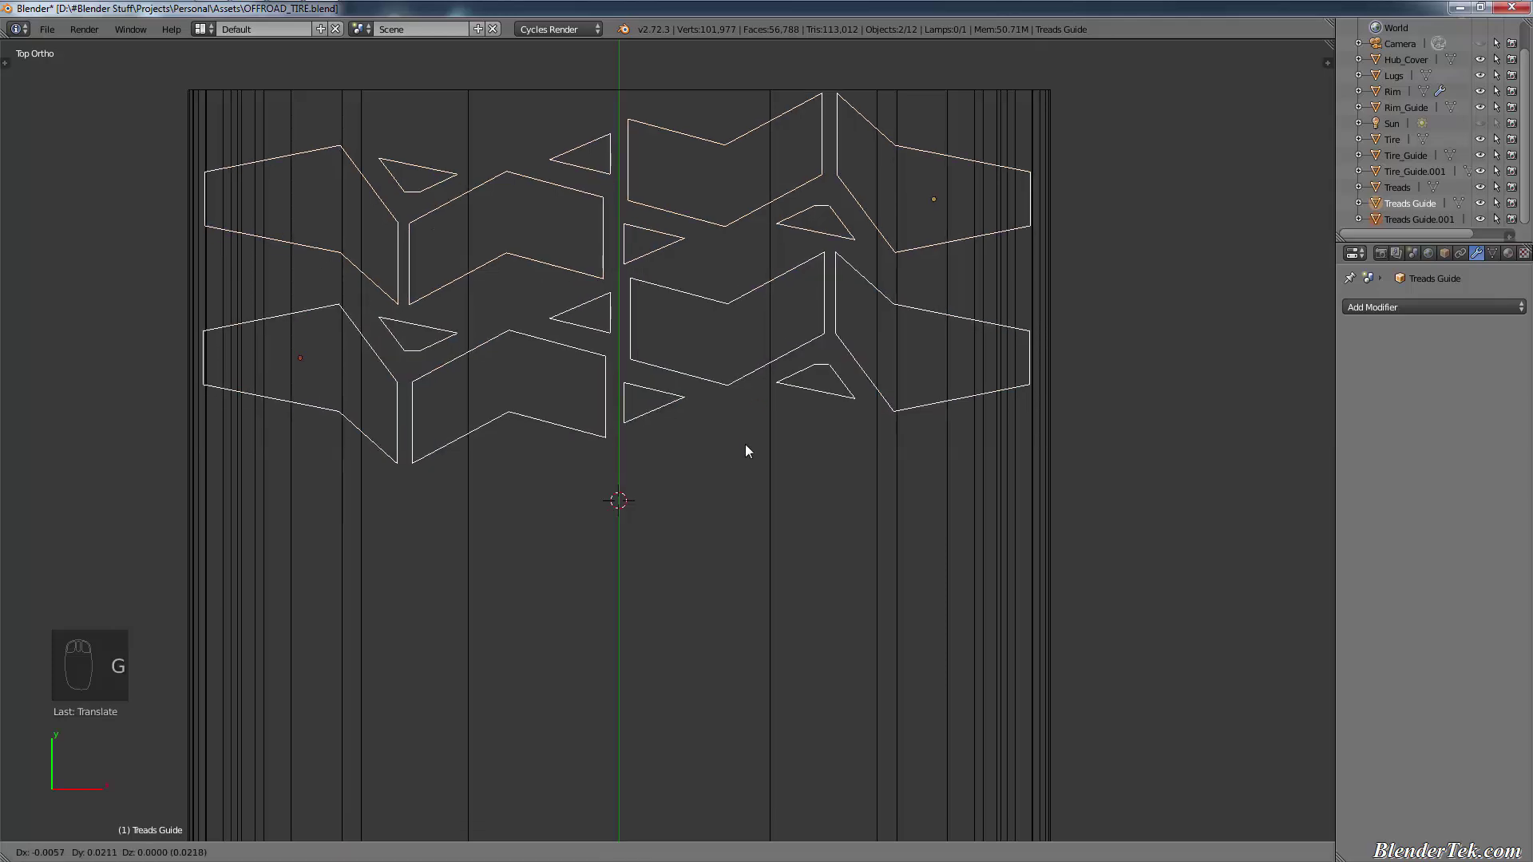
right_click(746, 455)
key("g")
key("y")
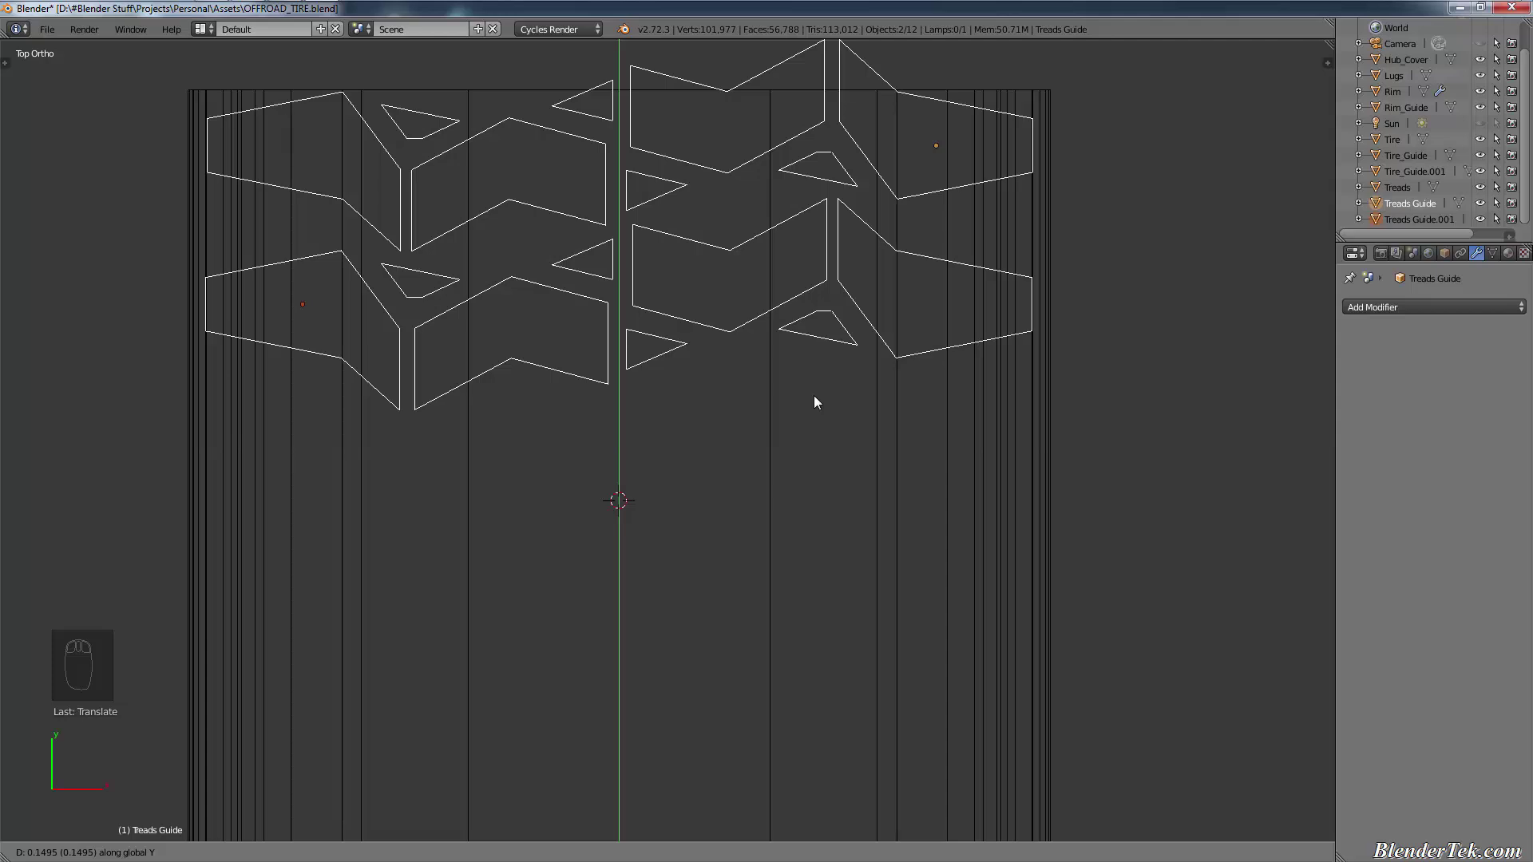
left_click(815, 397)
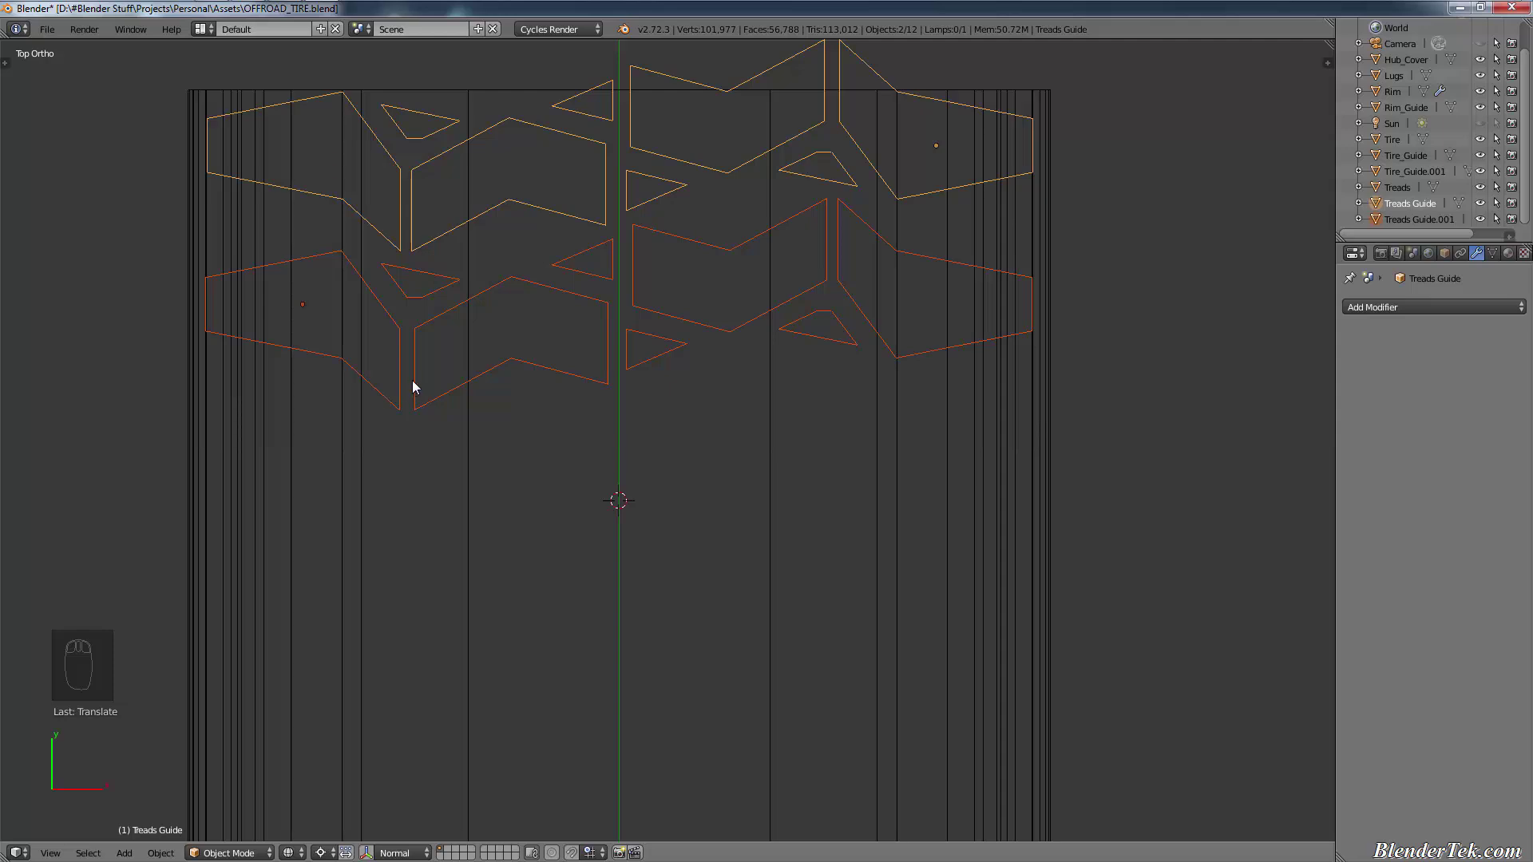
Step: Try joining the two tread rows into one object and making a linked duplicate in place, and undo both operations
key("ctrl+j")
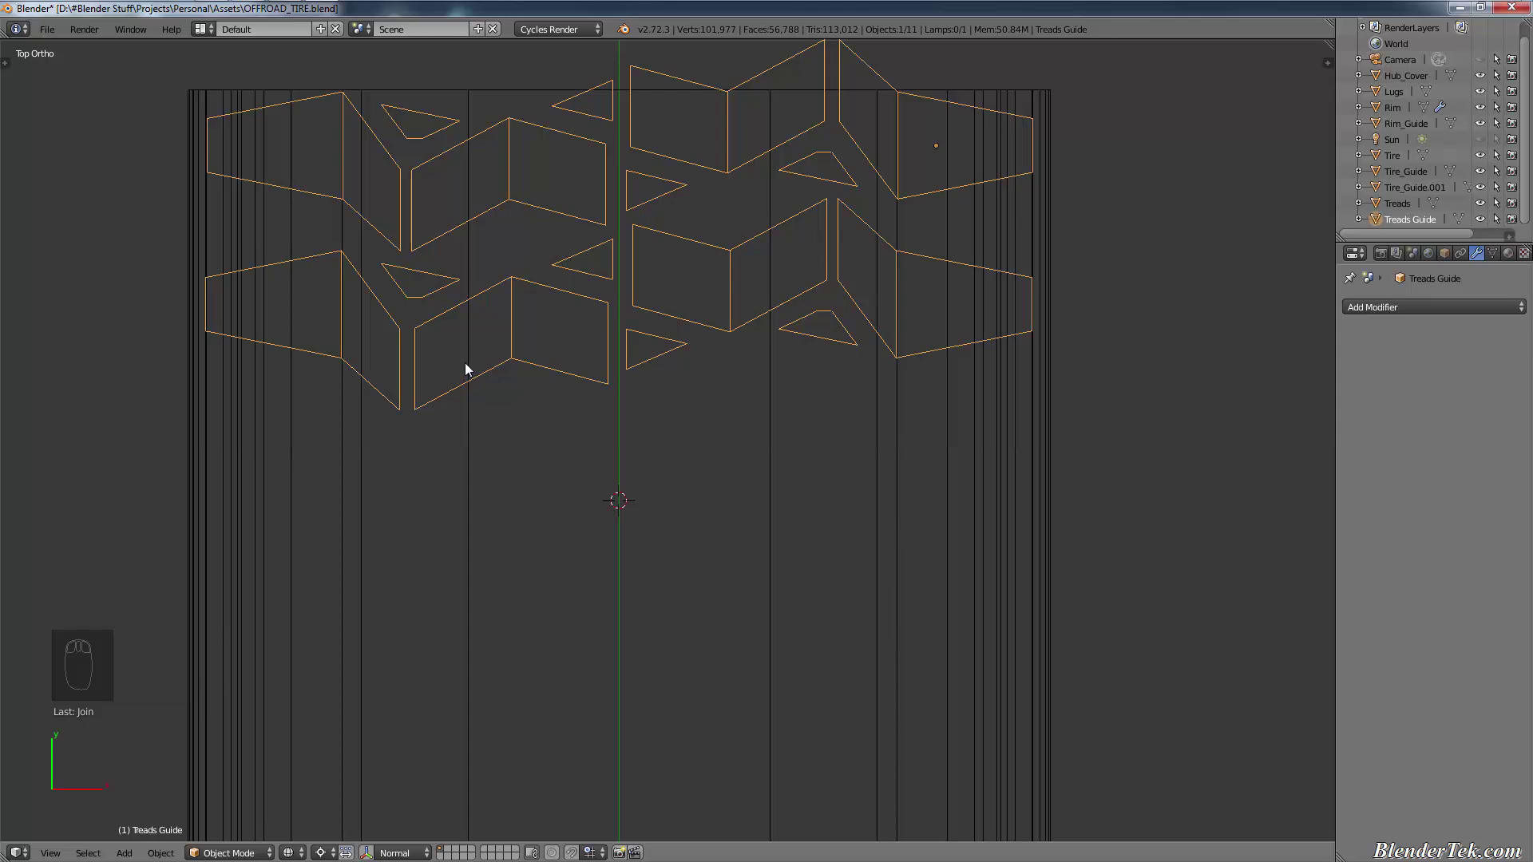
key("alt+d")
right_click(464, 362)
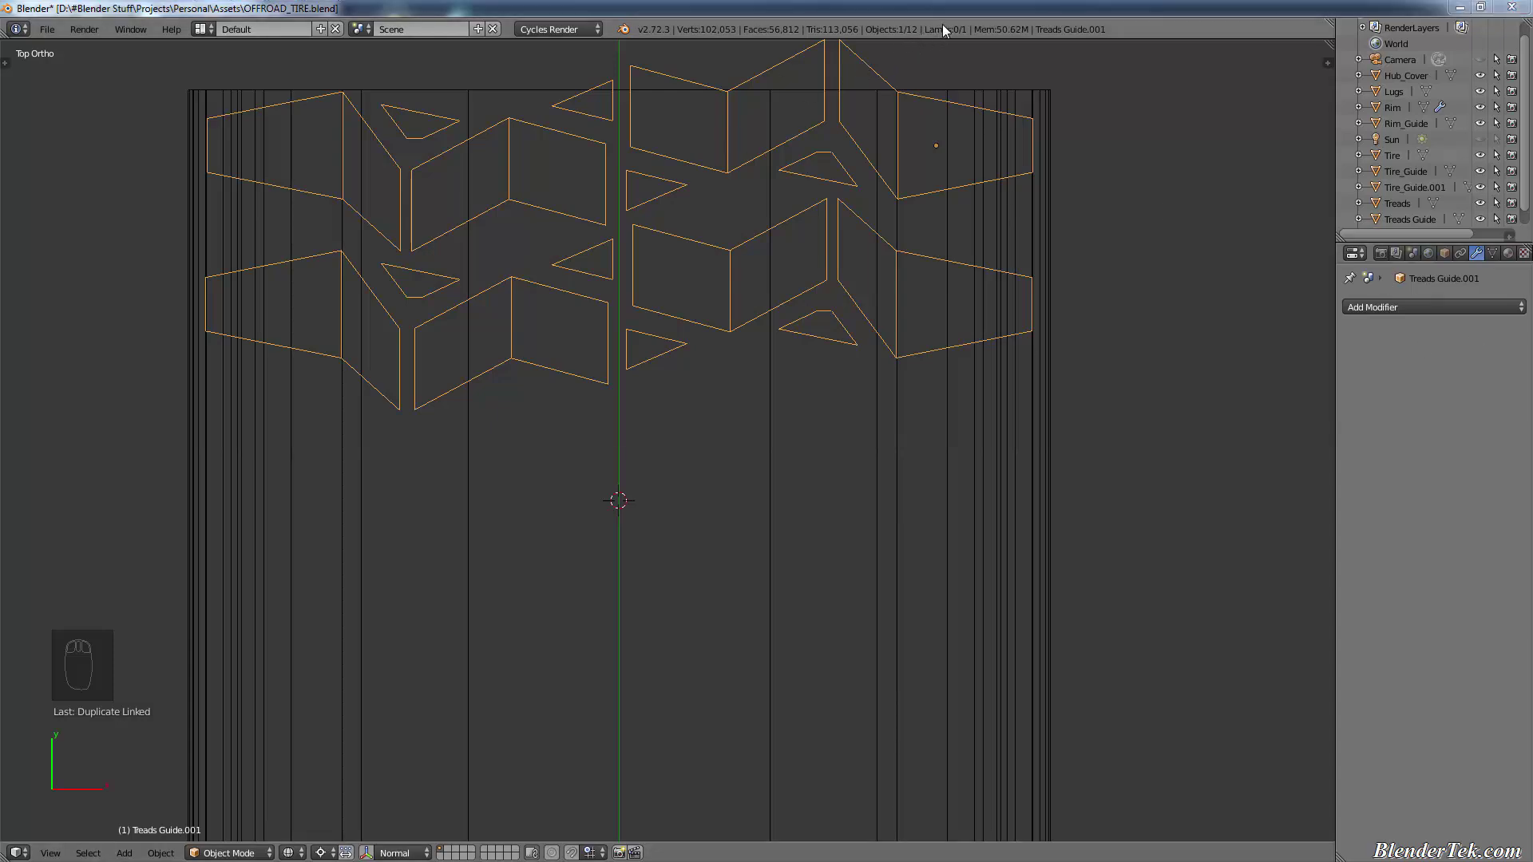
key("ctrl")
key("ctrl+z")
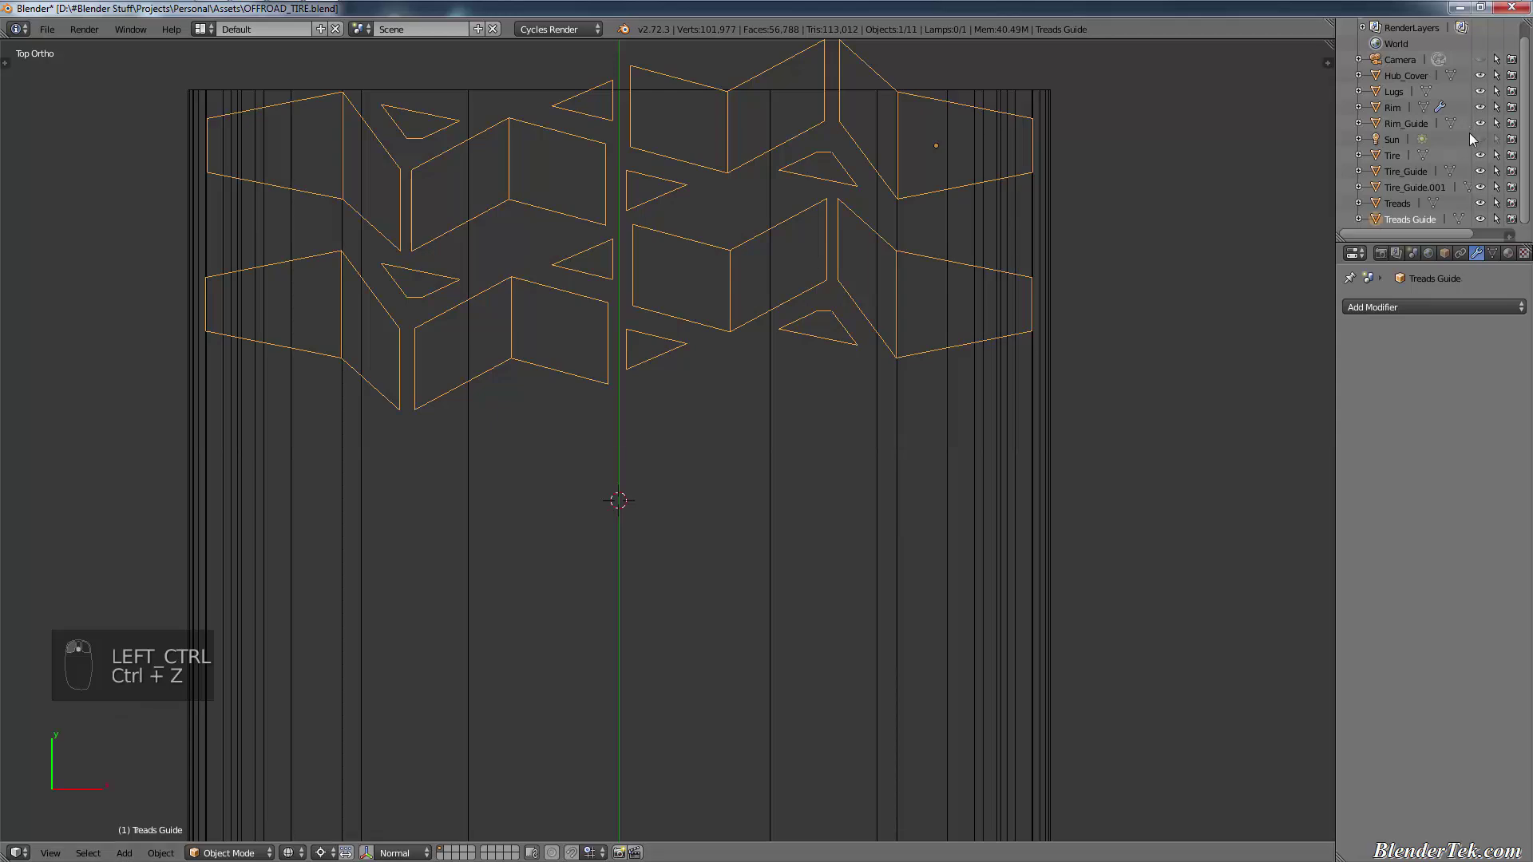
key("ctrl+z")
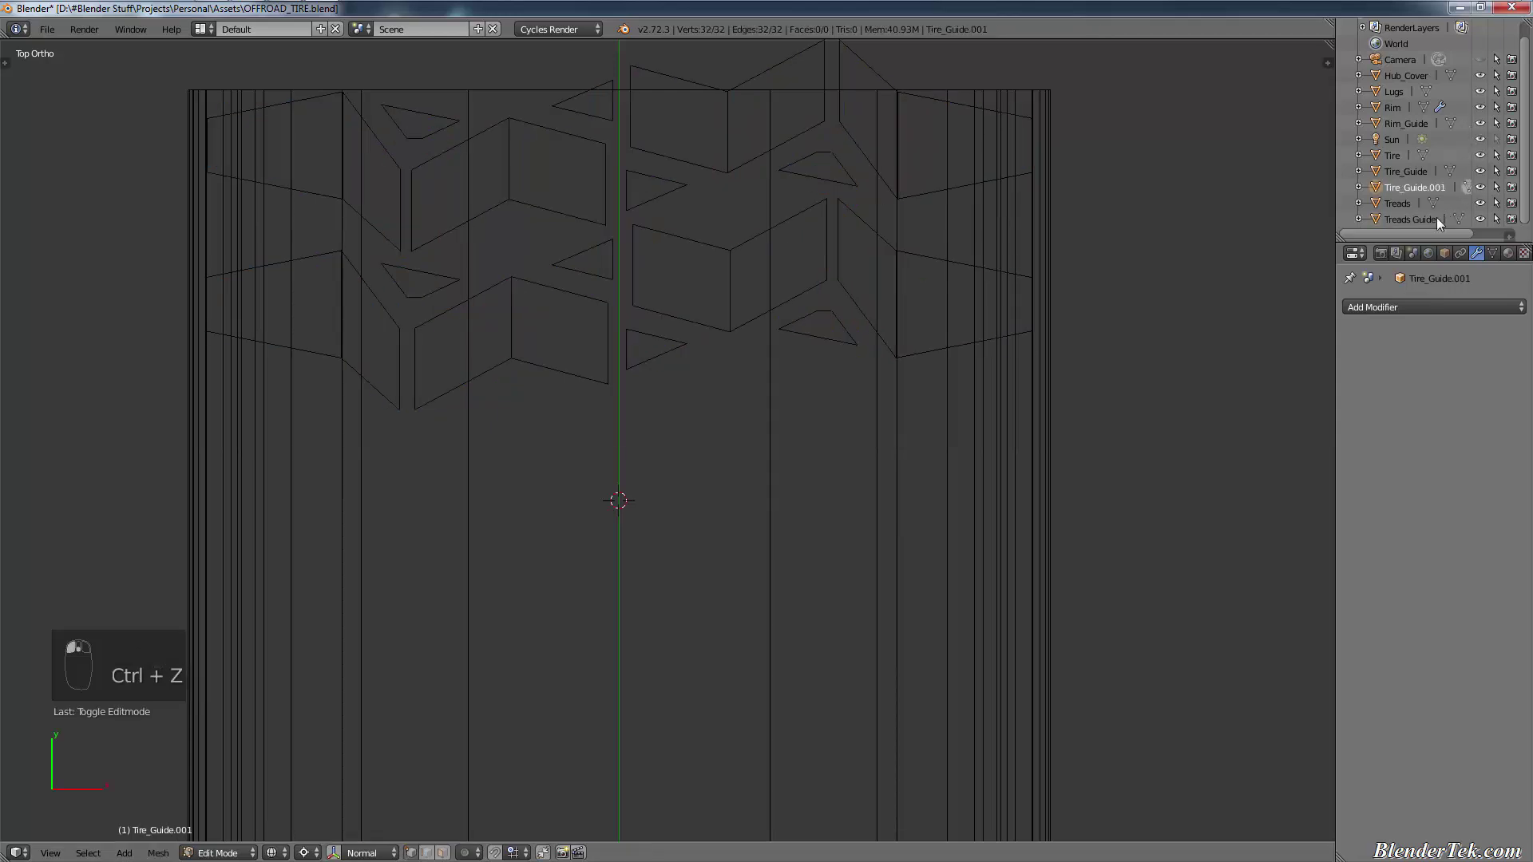
key("Tab")
key("ctrl+z")
key("ctrl+z")
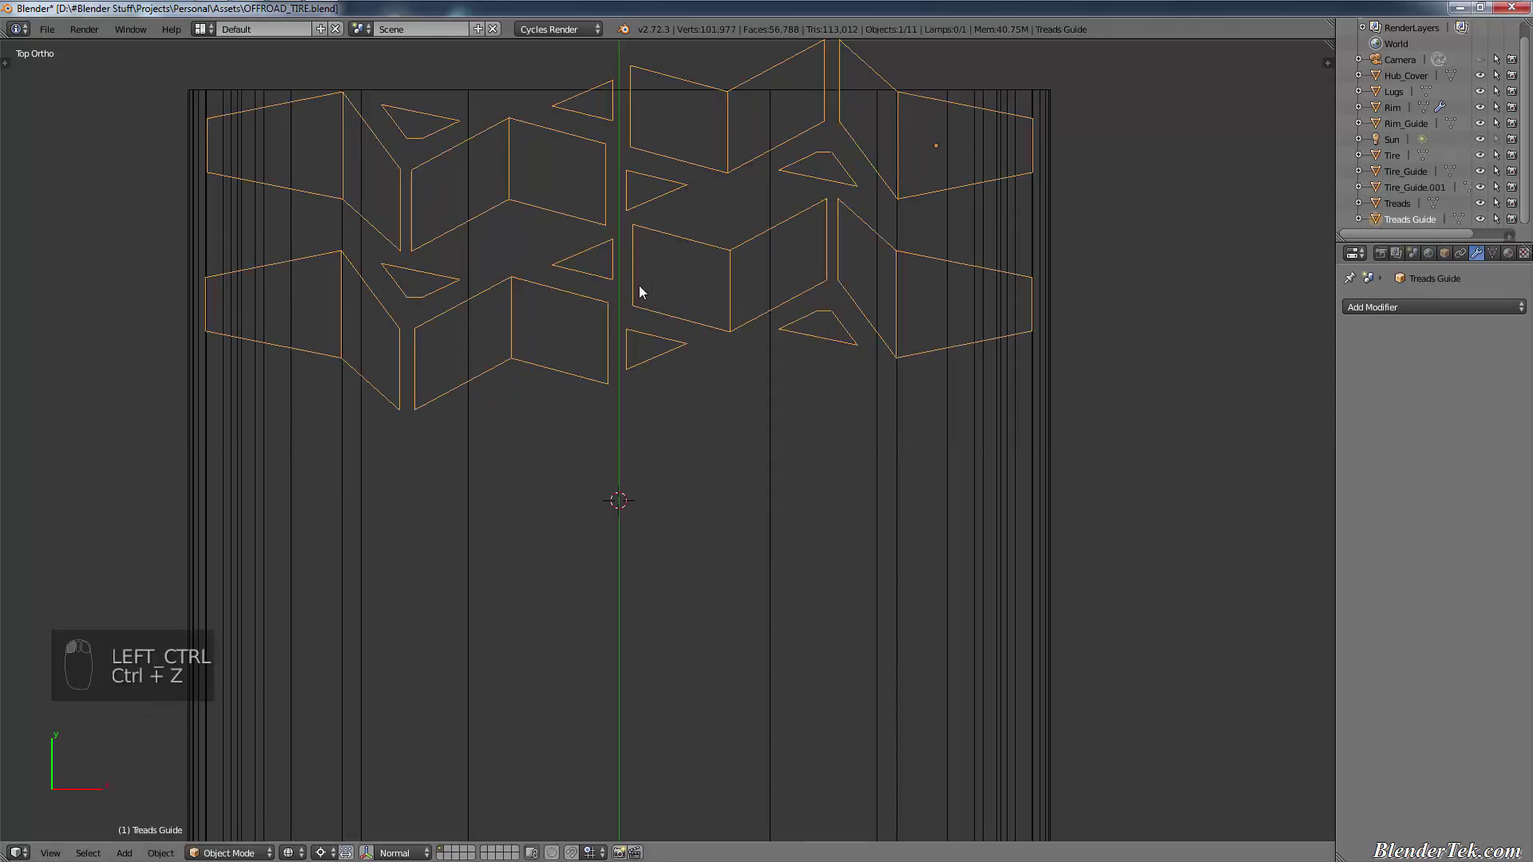
key("ctrl+z")
key("ctrl+z")
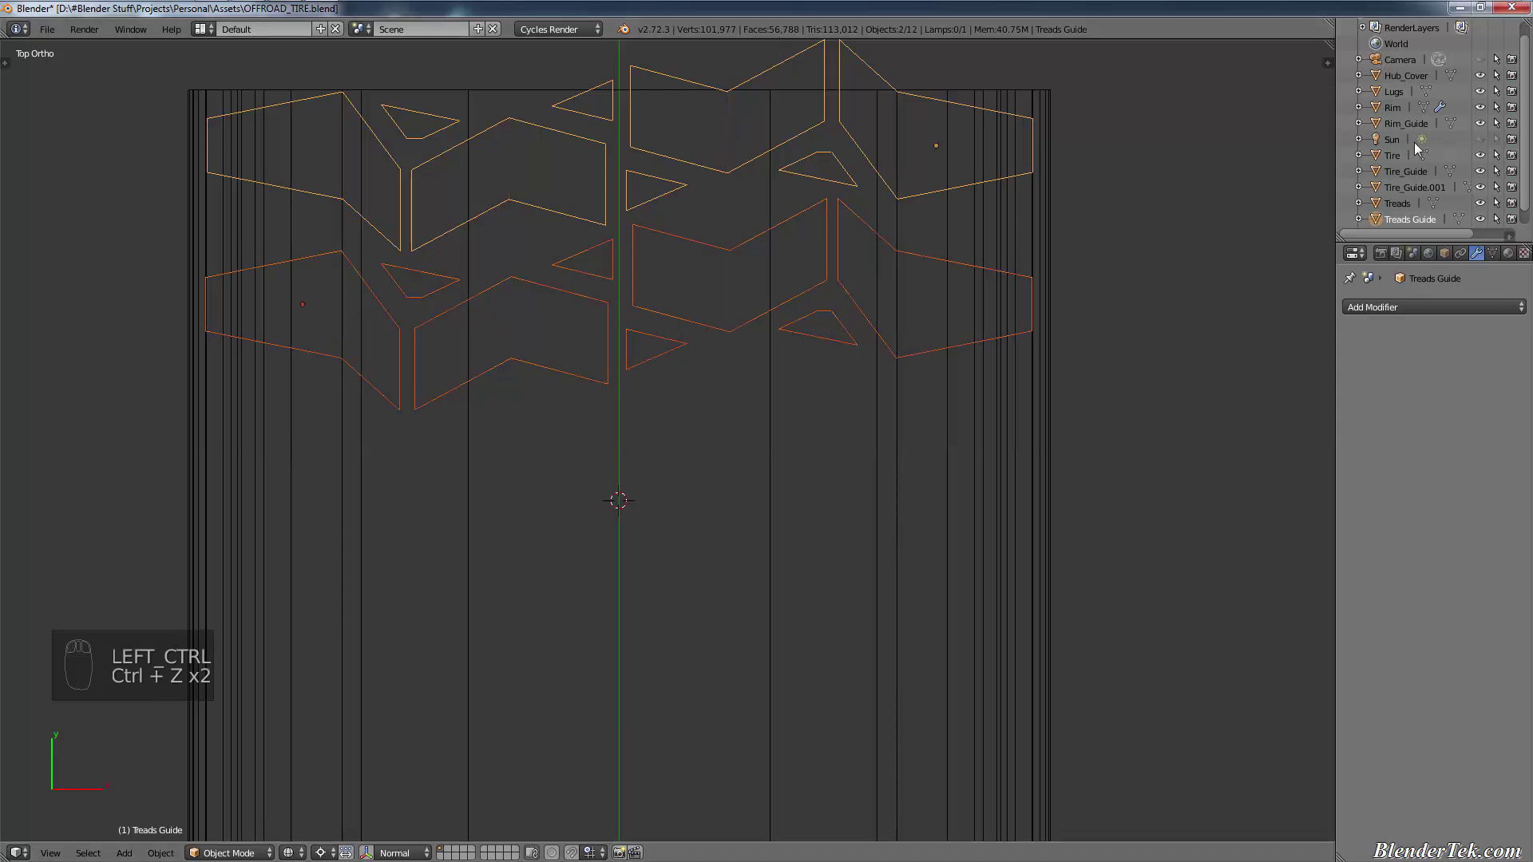
scroll(1424, 152, "down", 1)
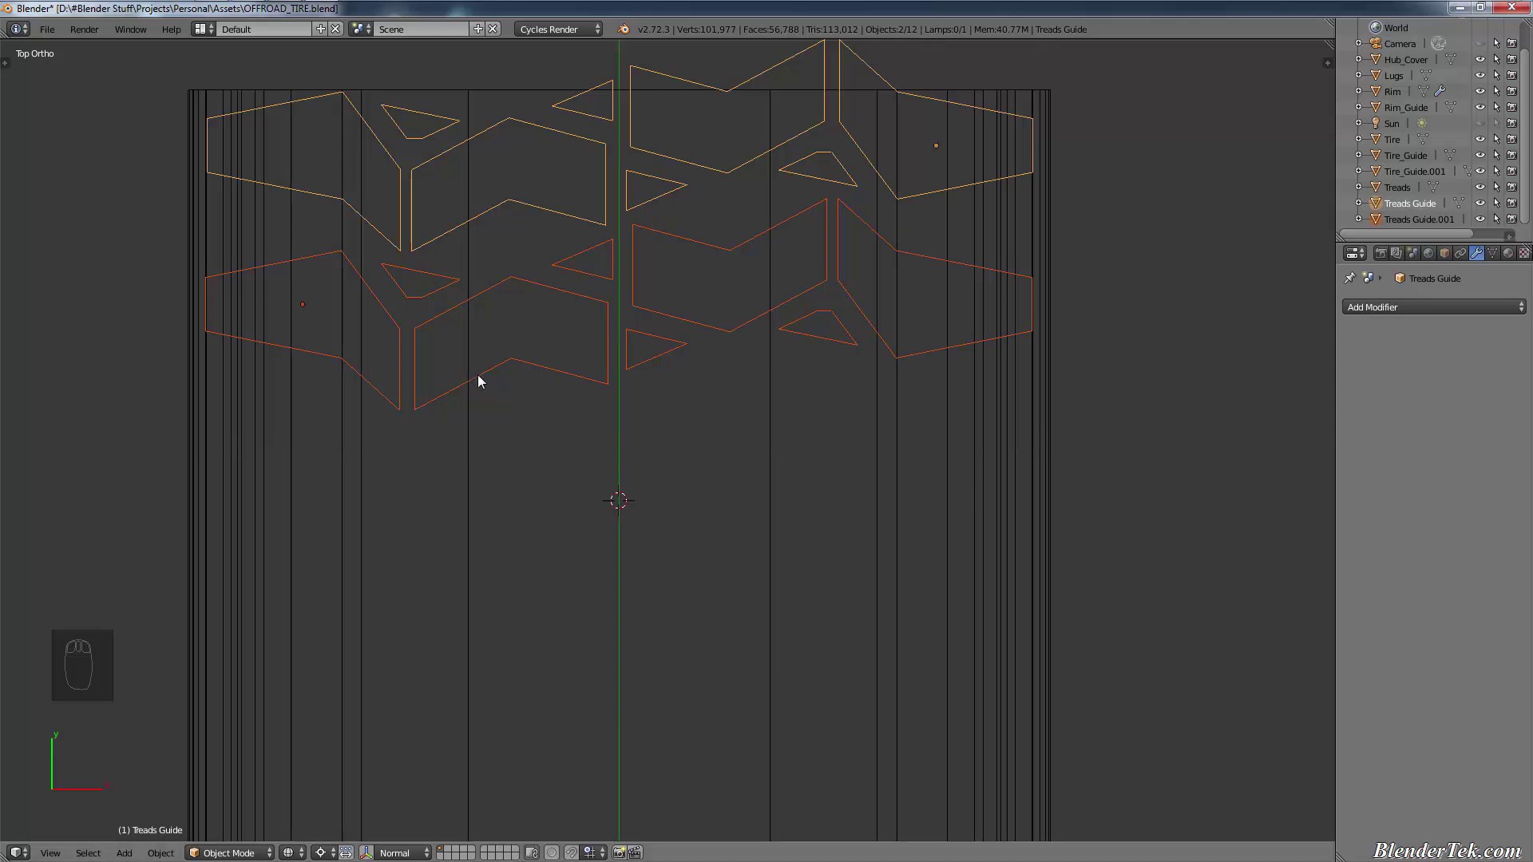
Step: Reselect the two separate tread rows and make linked duplicates of both in place
right_click(465, 233, "shift")
right_click(510, 217)
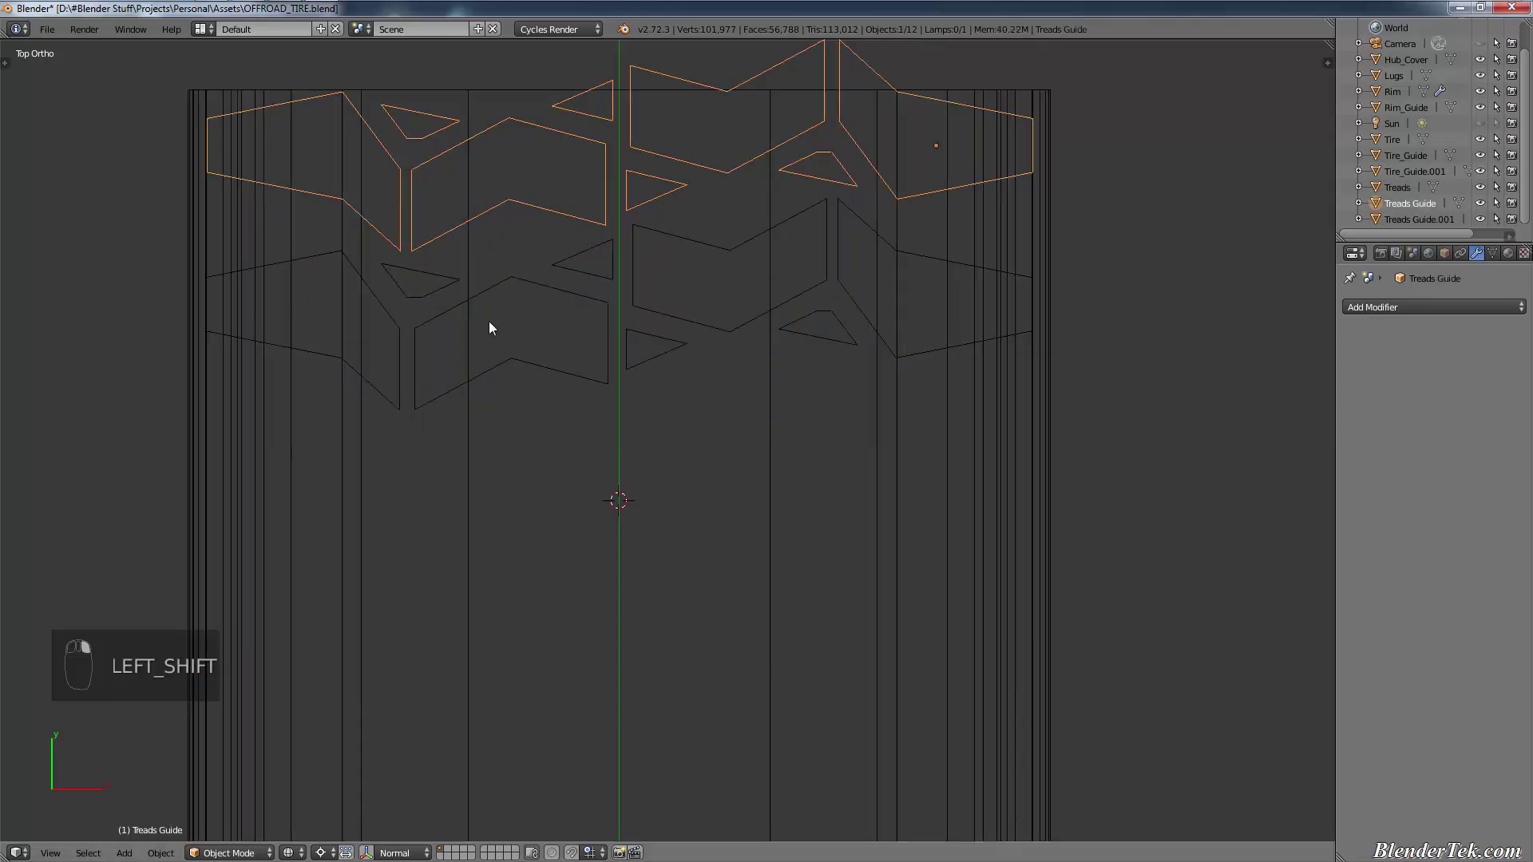
right_click(493, 369, "shift")
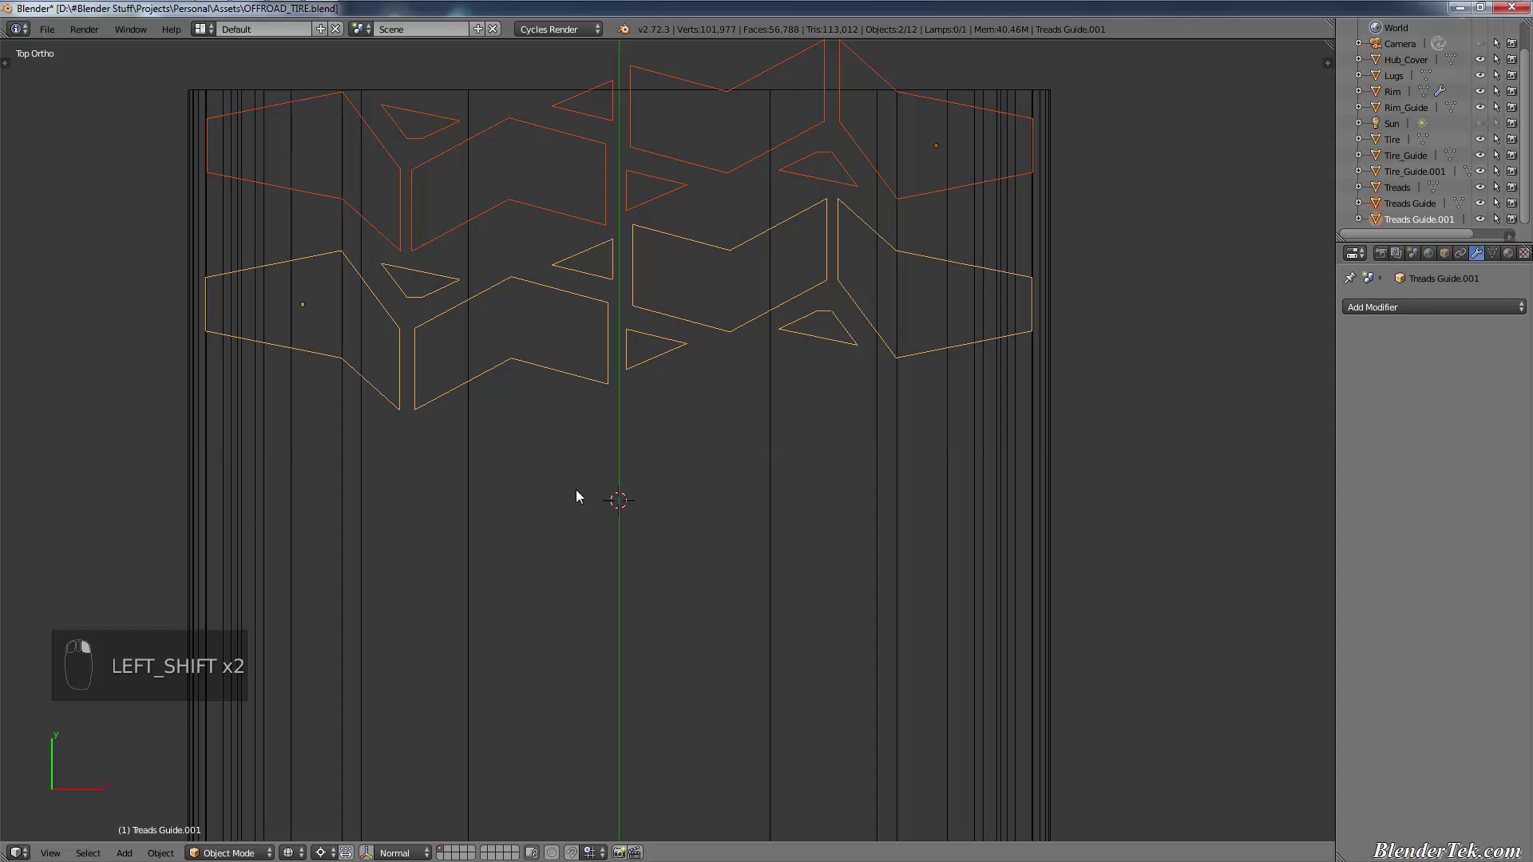
key("alt+d")
right_click(576, 490)
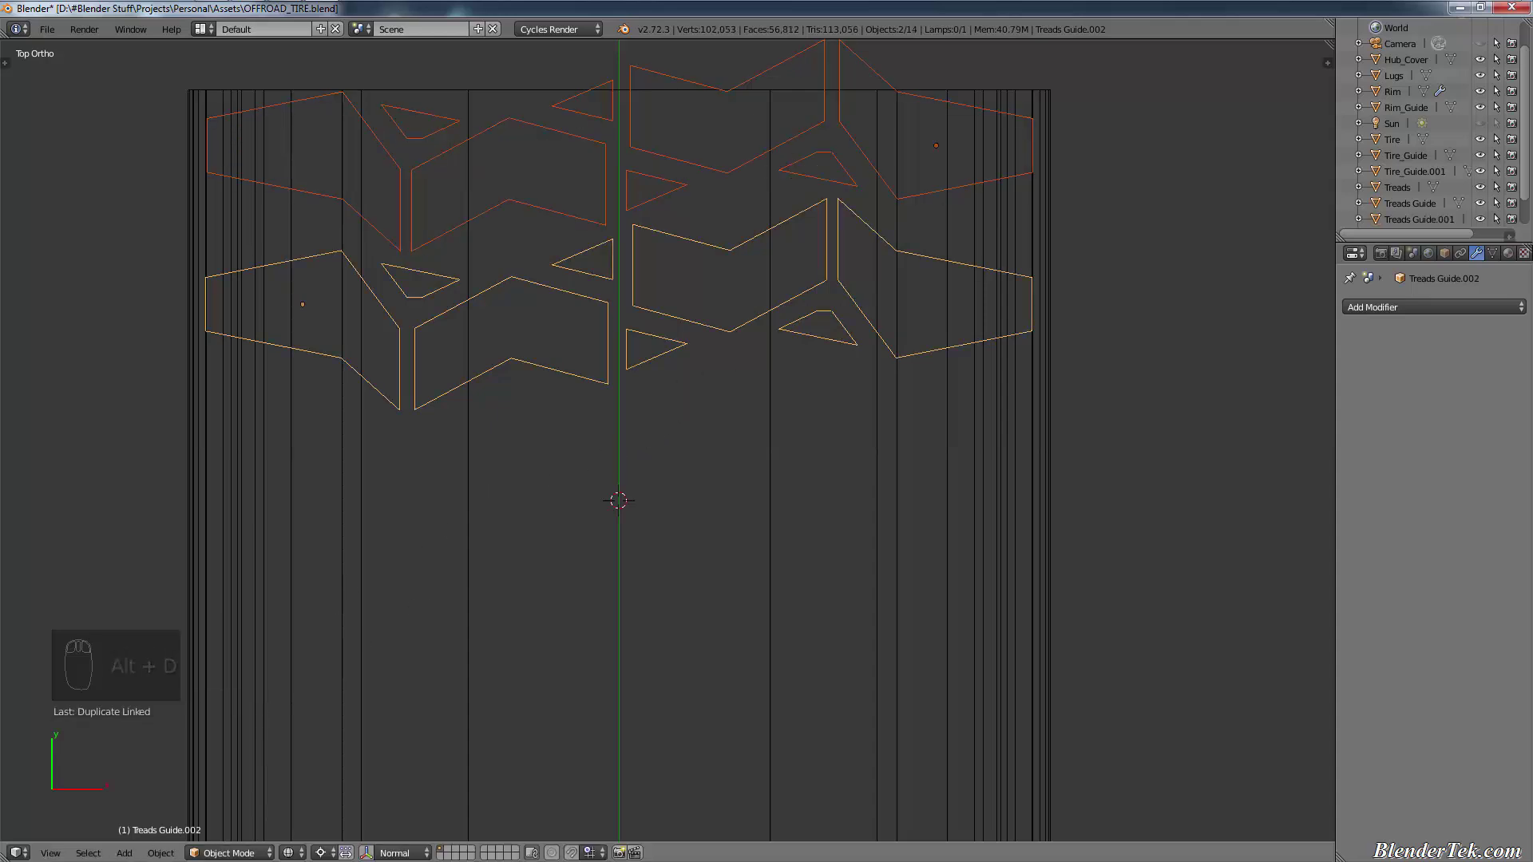
Step: Mirror the duplicated pair of rows about the 3D cursor in global X and Y using Interactive Mirror with Z locked
left_click(160, 853)
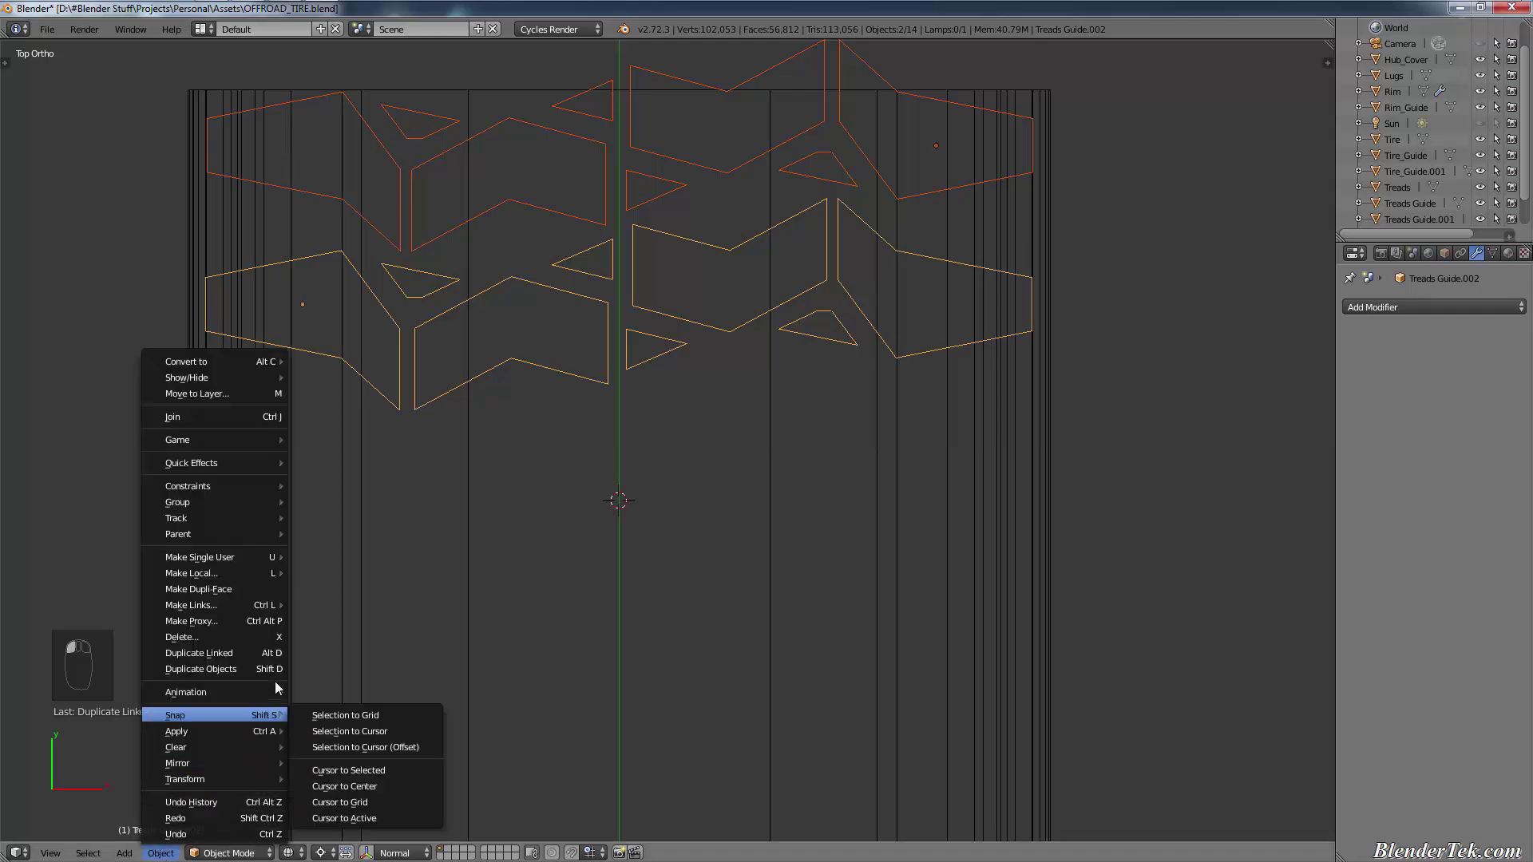
mouse_move(252, 764)
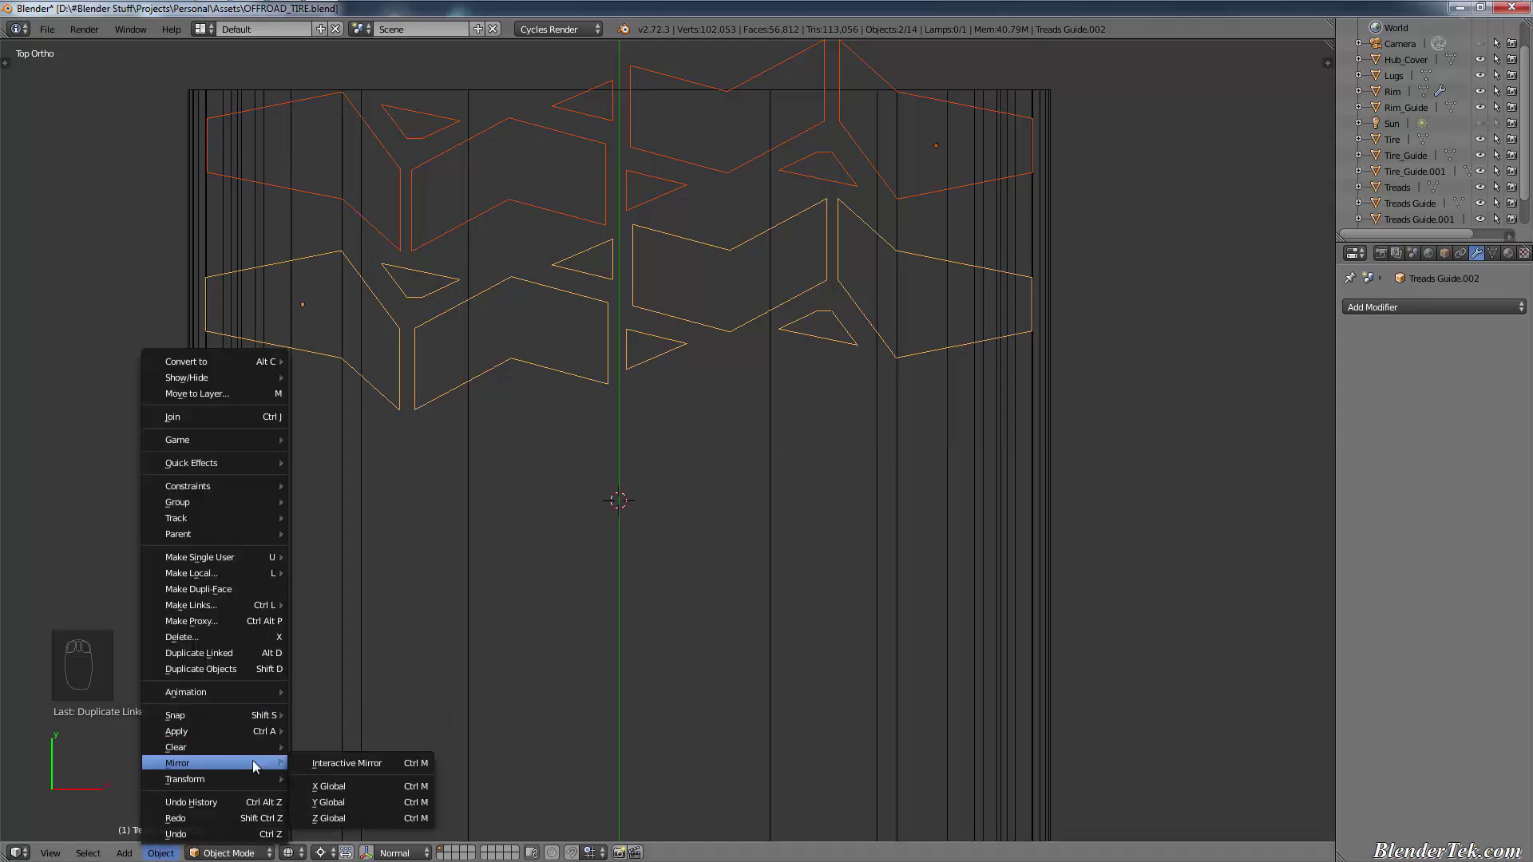
left_click(402, 761)
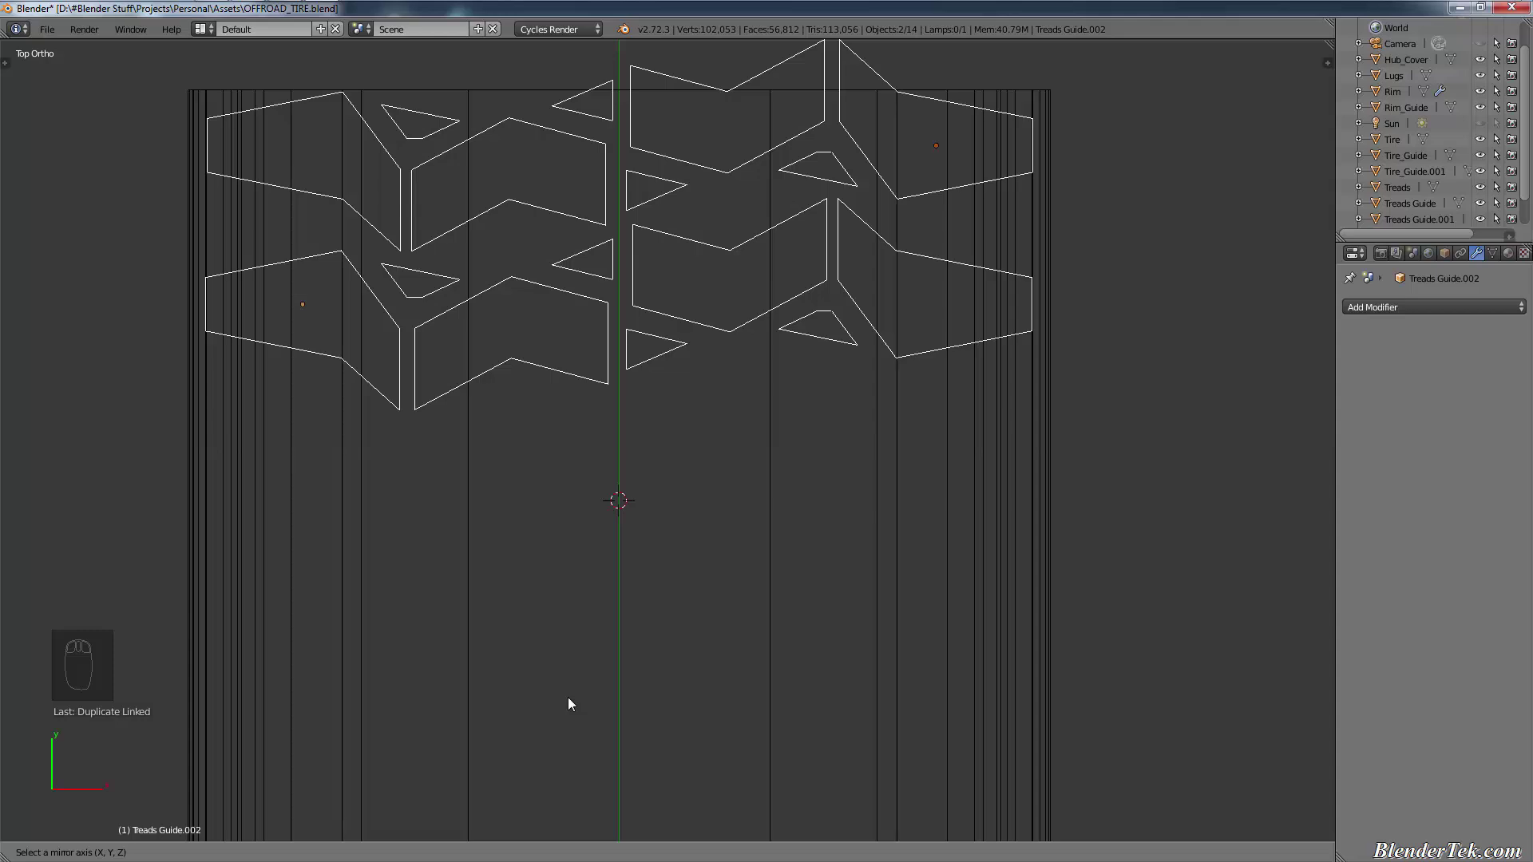
key("shift+z")
left_click(568, 697)
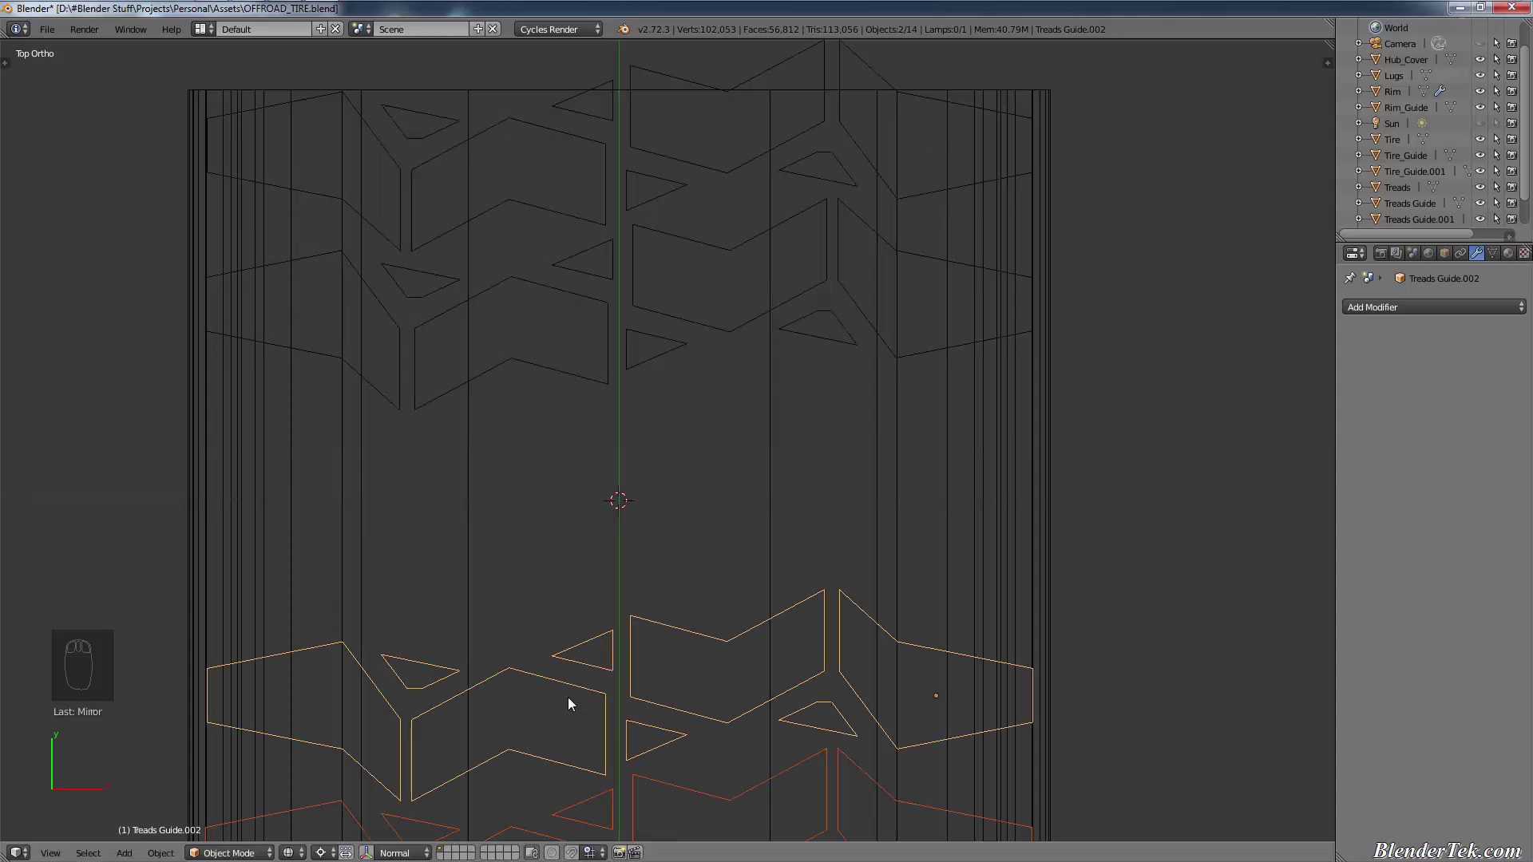
Step: Move the mirrored pair about 0.55 along positive Y to follow the original pair, and deselect everything
key("g")
key("y")
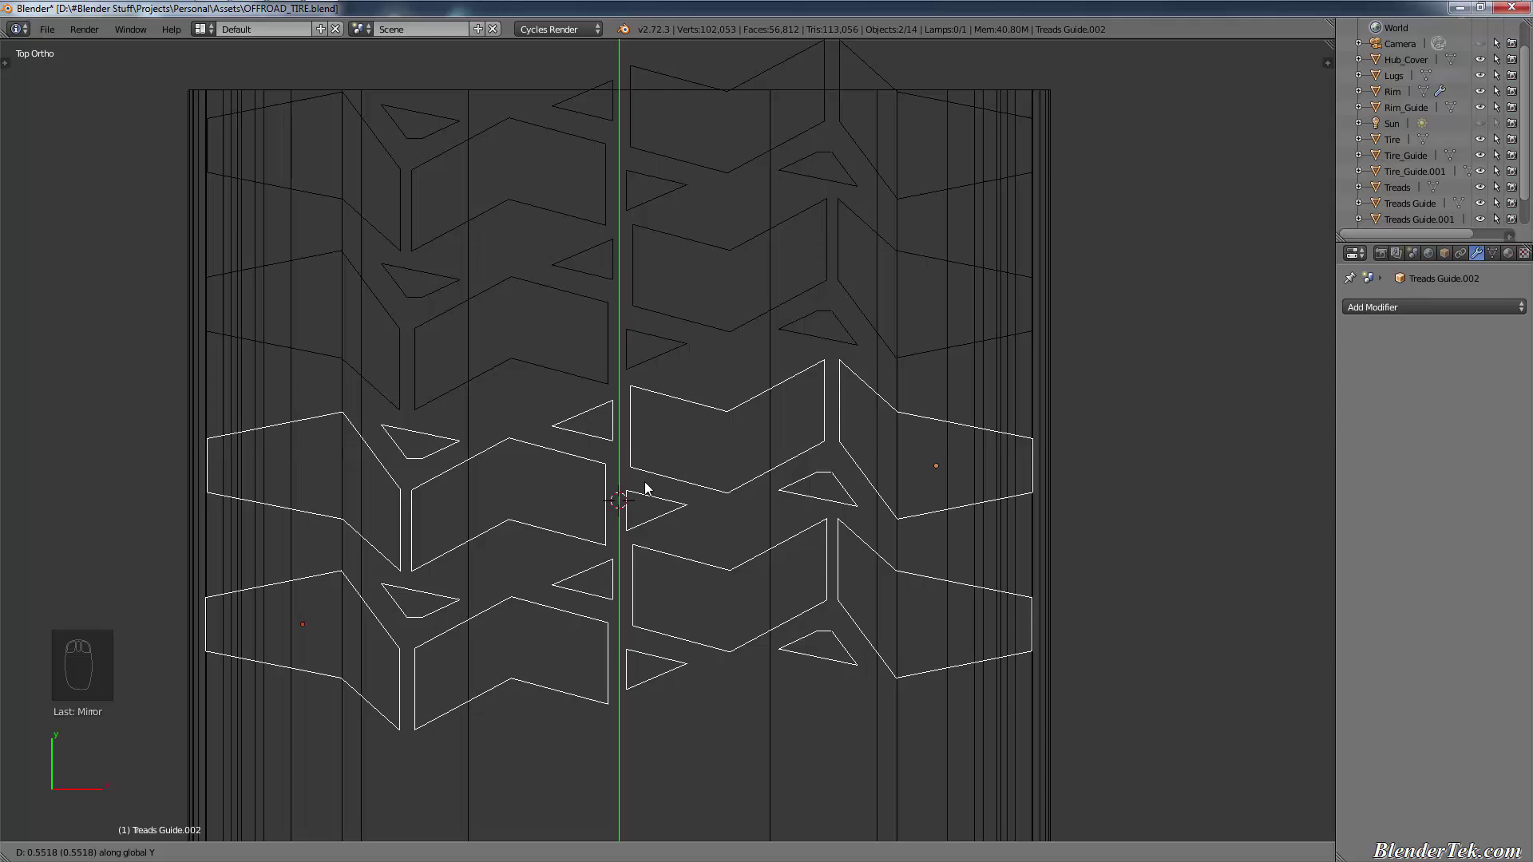
left_click(644, 481)
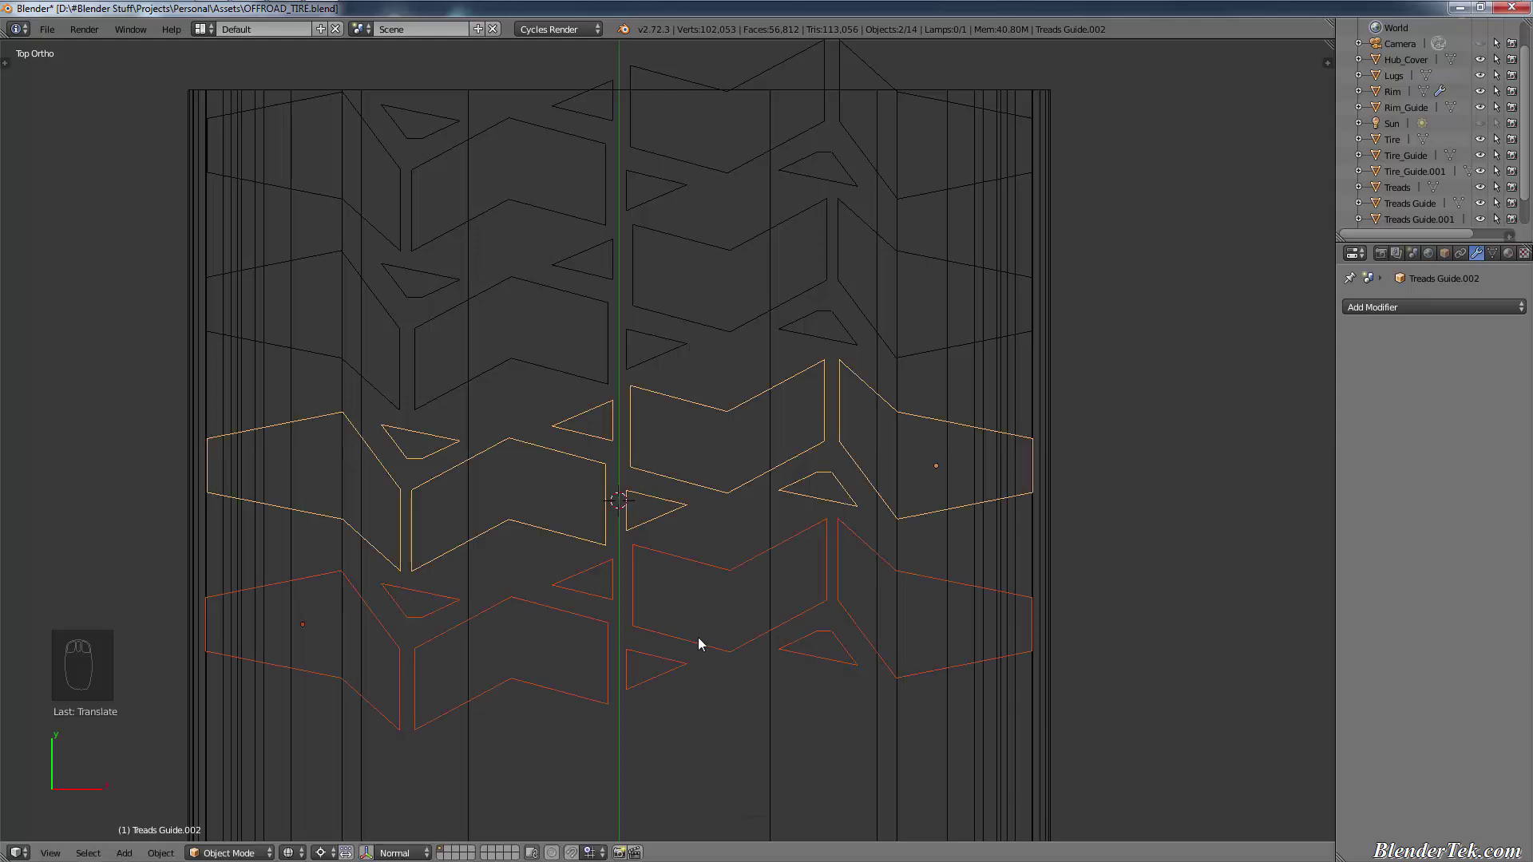
key("a")
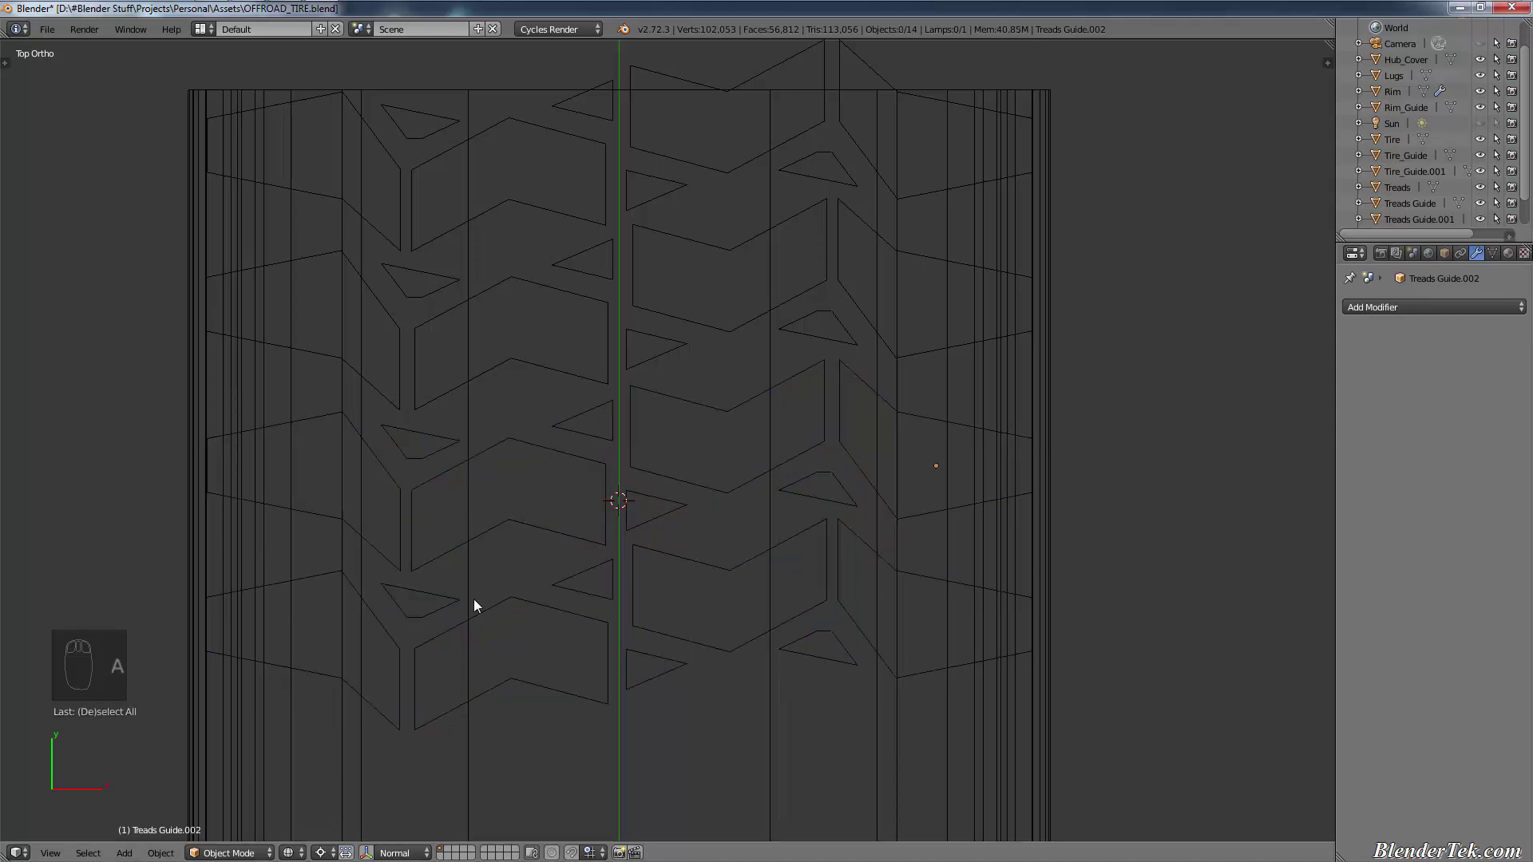
Step: Open the lowest tread row for mesh editing and try moving the lower corner of the triangle beside the centre line
right_click(436, 692)
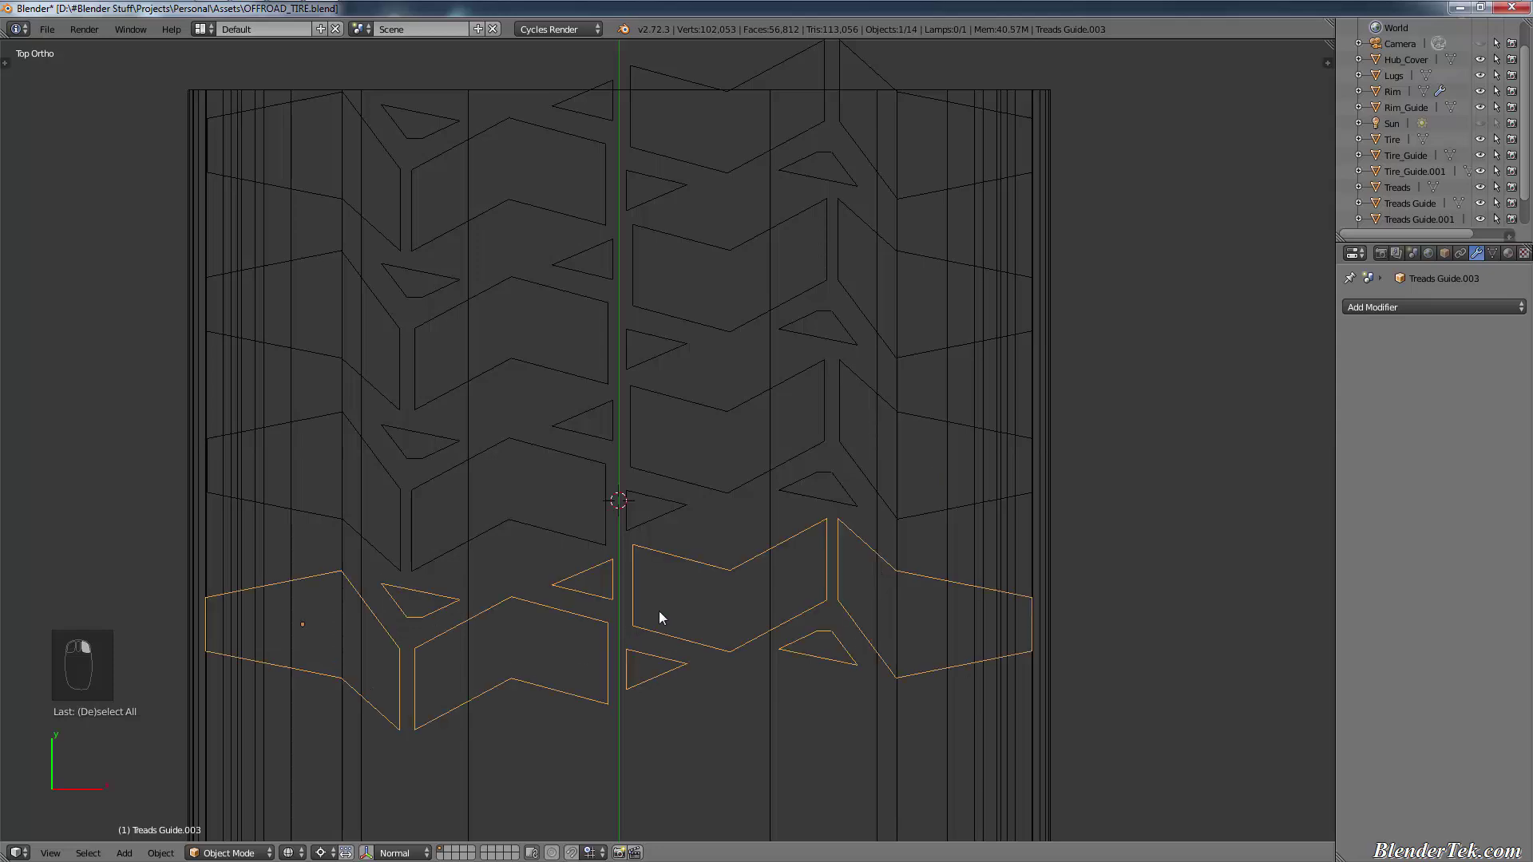
key("Tab")
right_click(615, 601)
key("g")
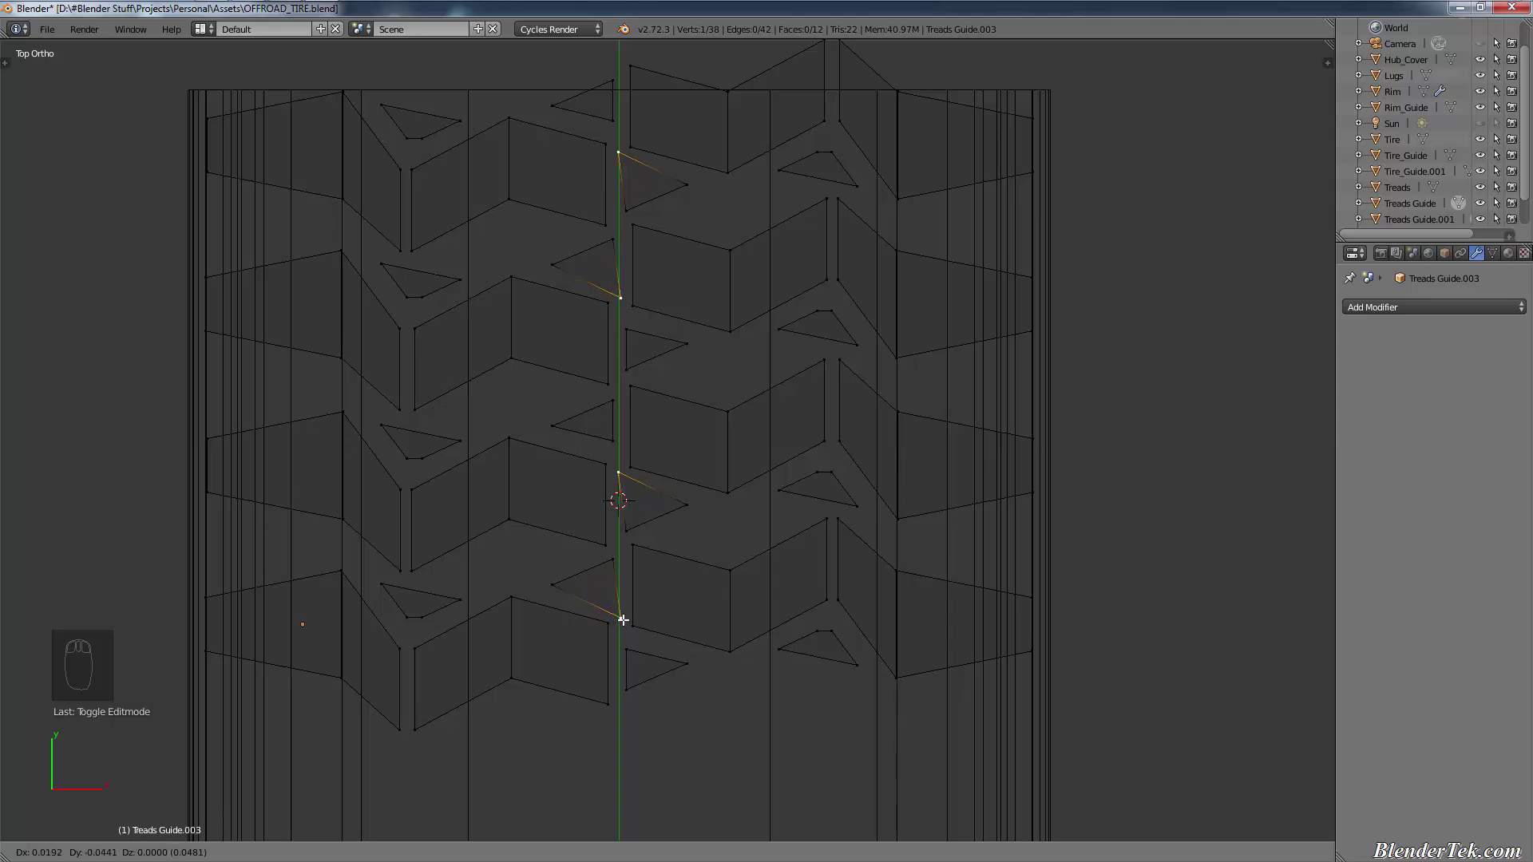
left_click(620, 612)
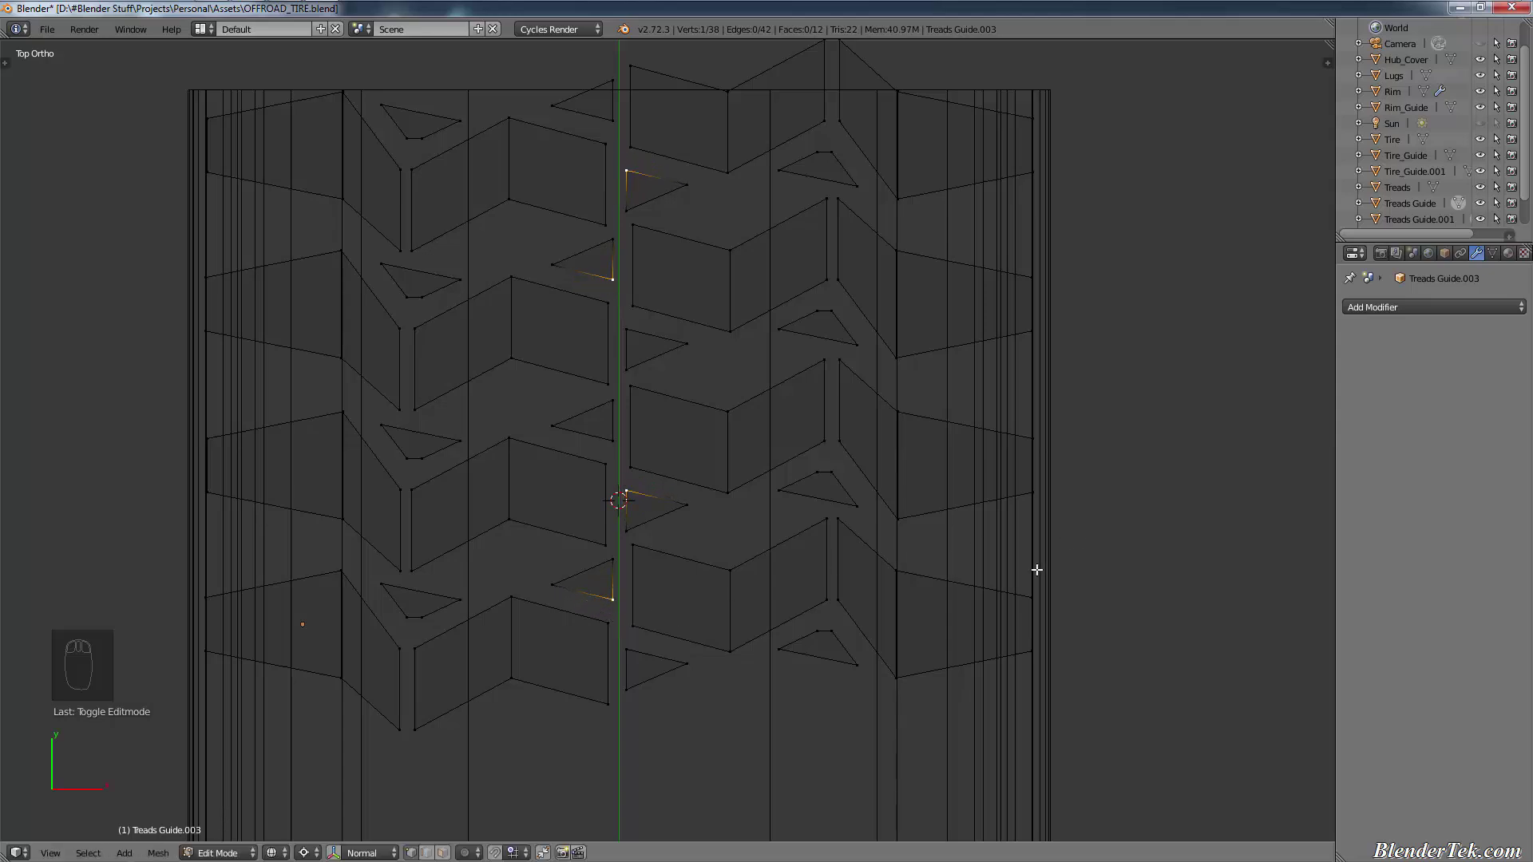
key("a")
key("a")
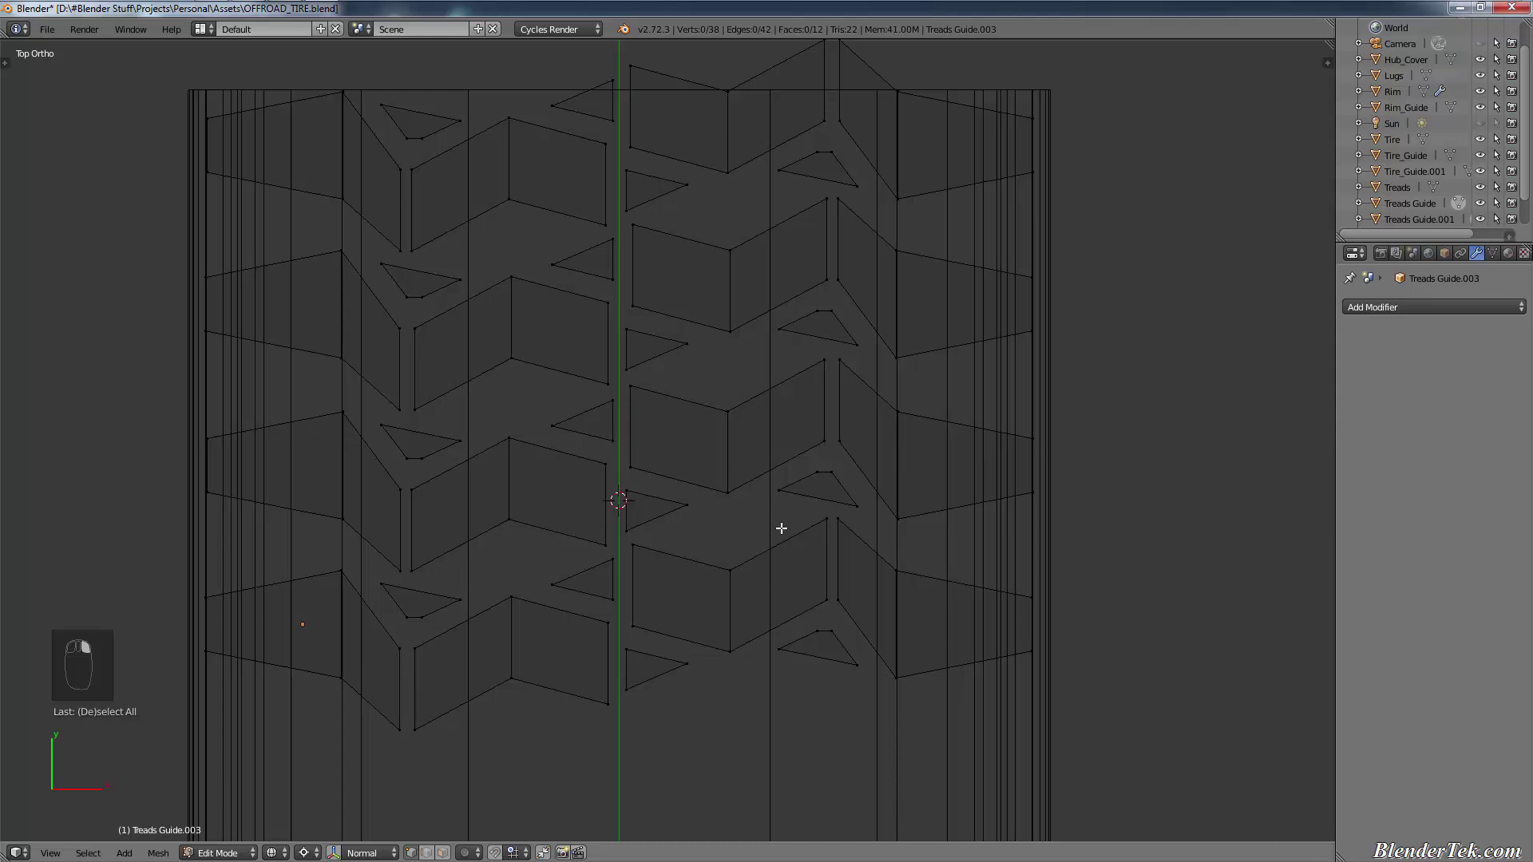
Step: Try to pull the inner corner of the lowest row's small positive-X outer triangle toward the centre and negative Y
right_click_drag(778, 649, 694, 702)
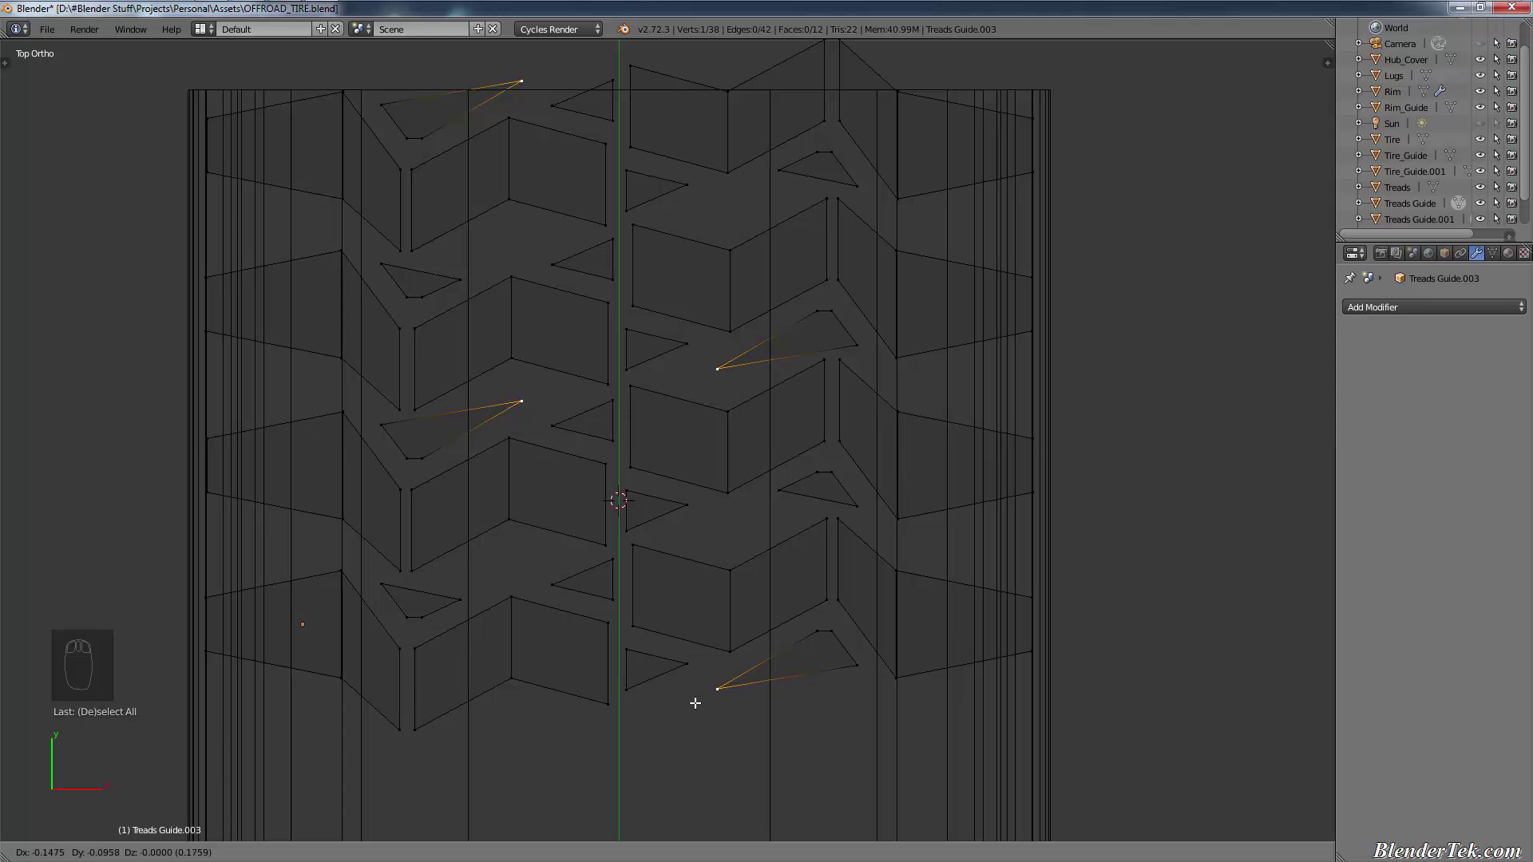
right_click_drag(698, 704, 734, 672)
key("Escape")
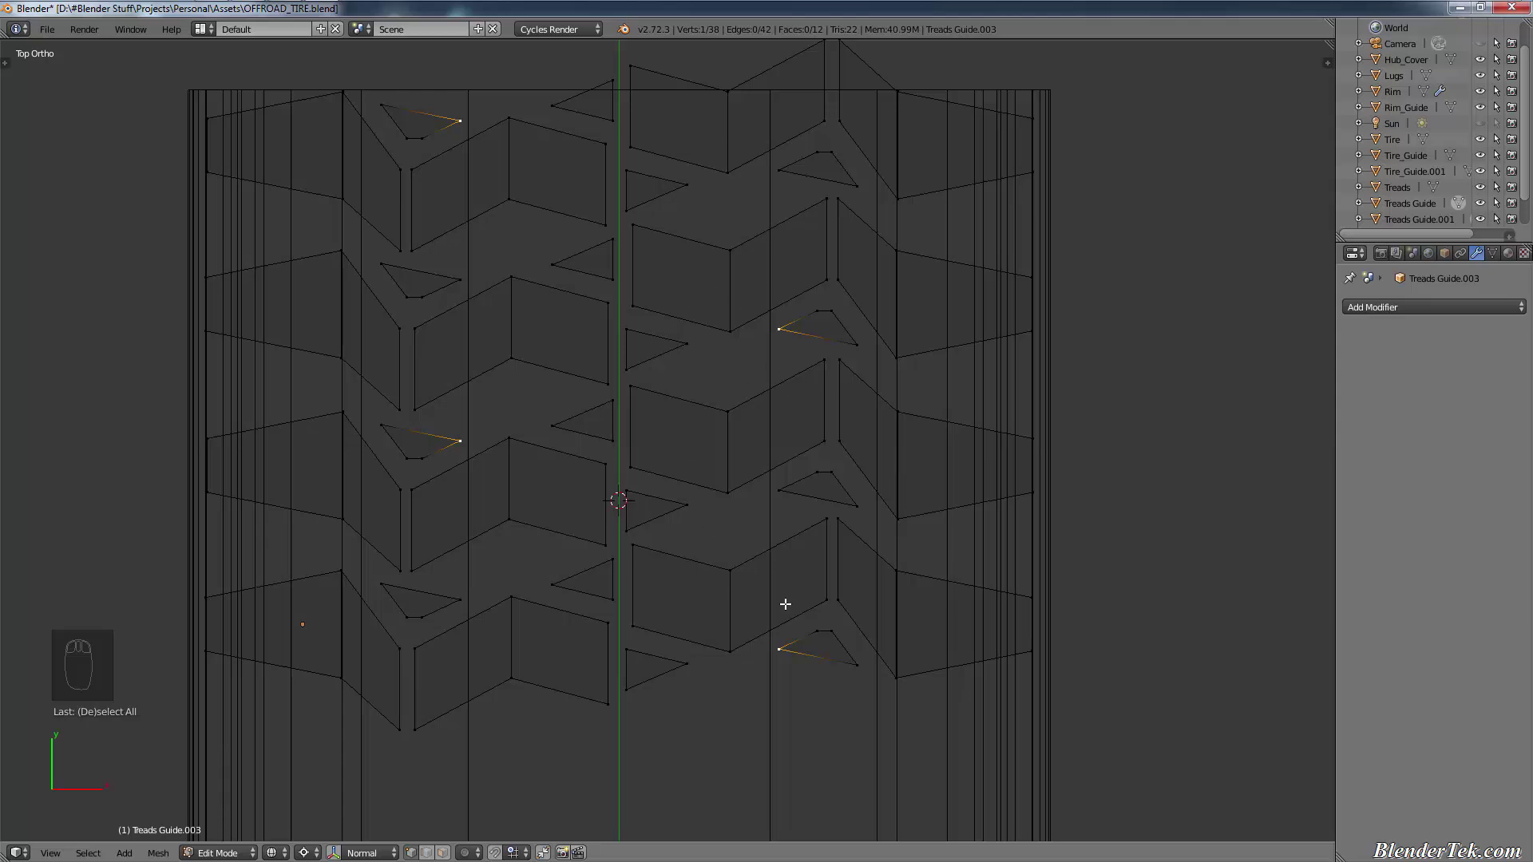
Step: Move the upper middle vertex of the lowest row's positive-X chevron block along positive Y into an outward peak, and leave mesh editing
right_click(735, 572)
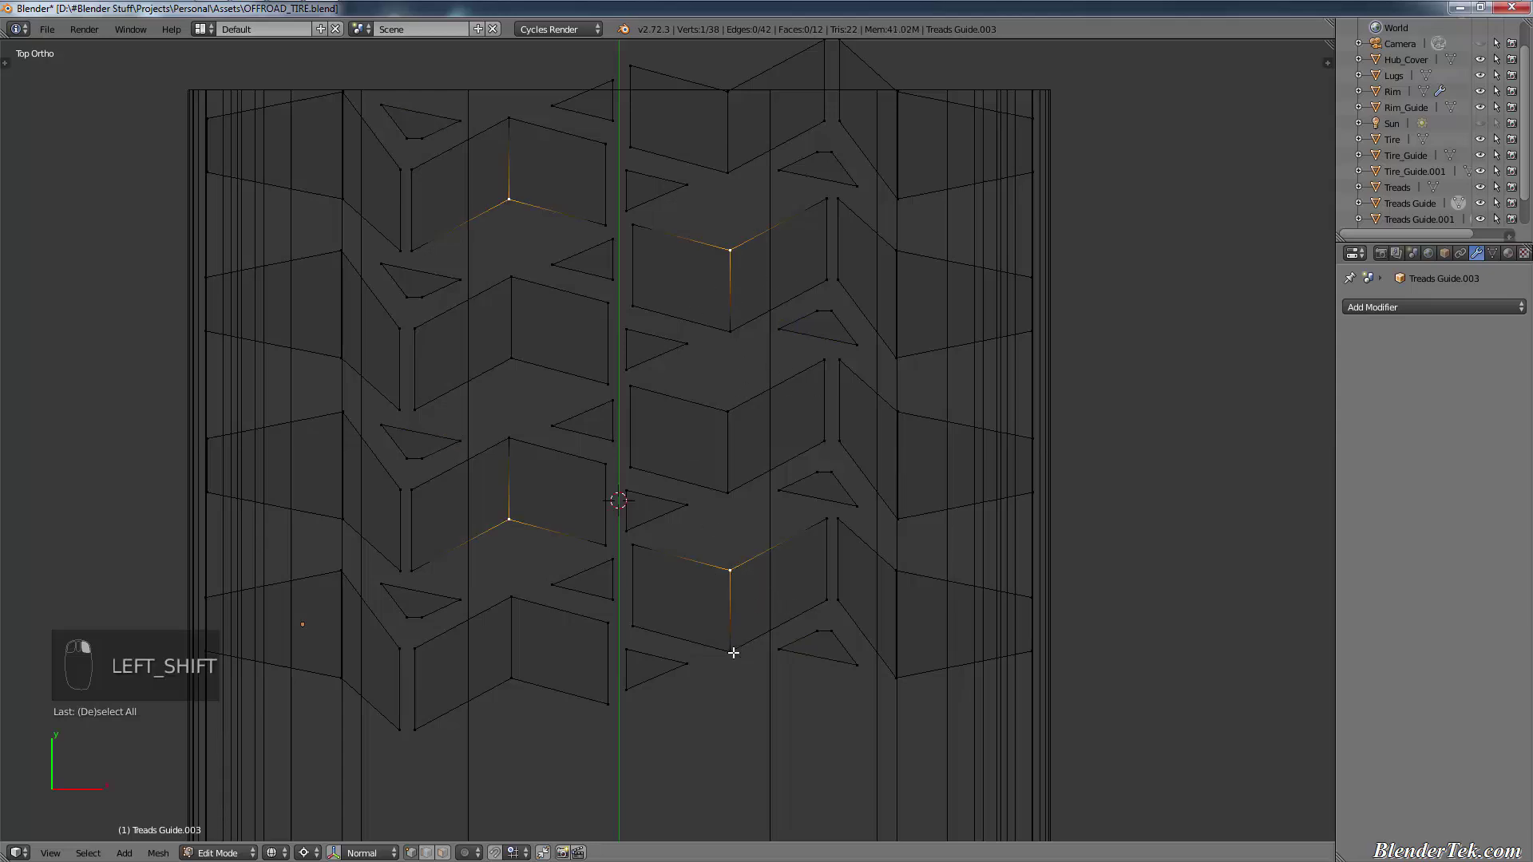
key("g")
key("y")
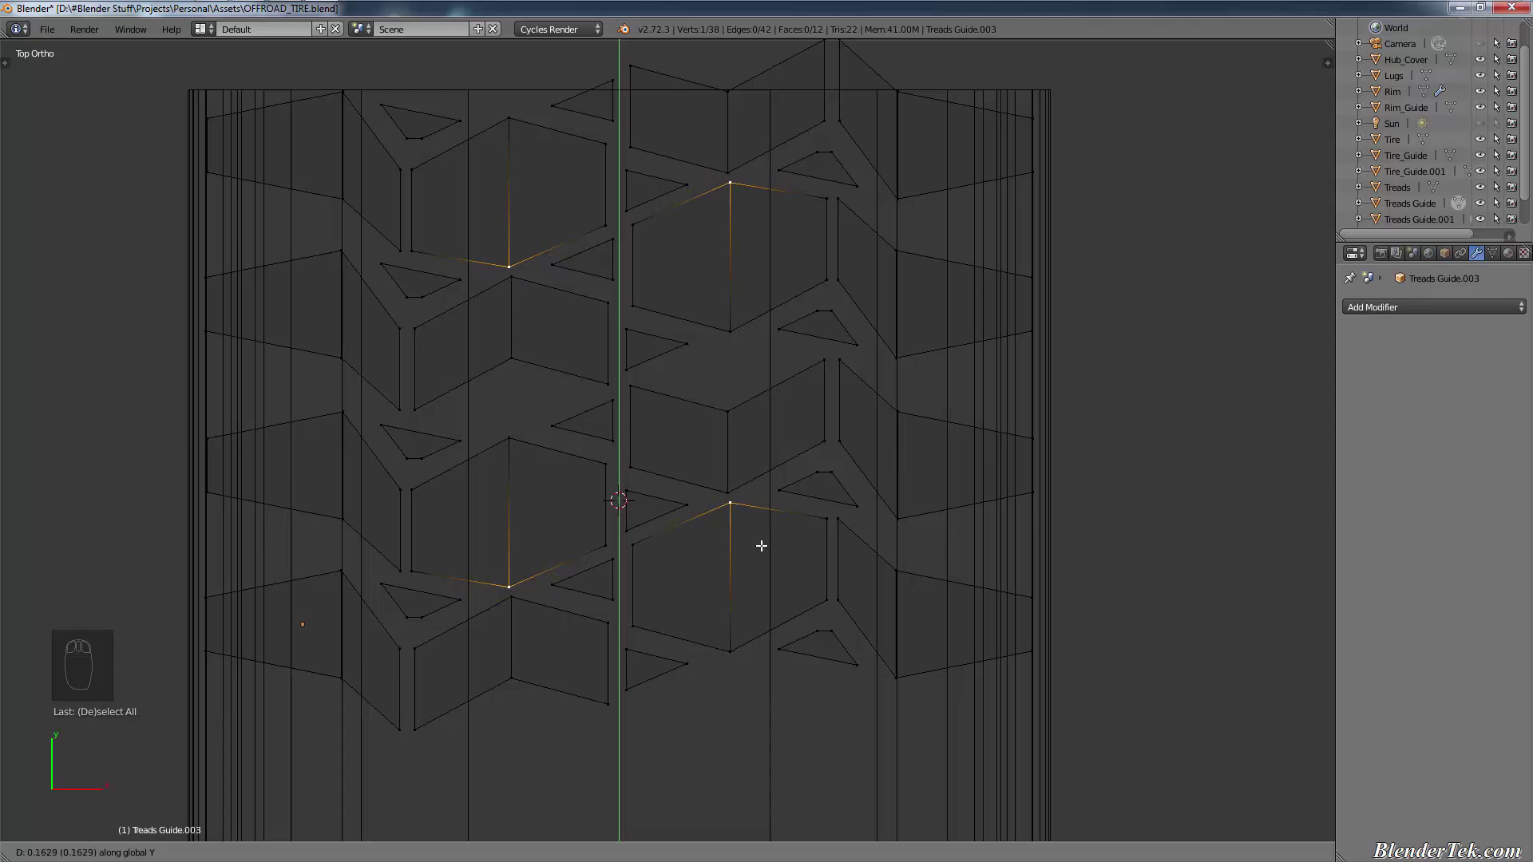
left_click(747, 540)
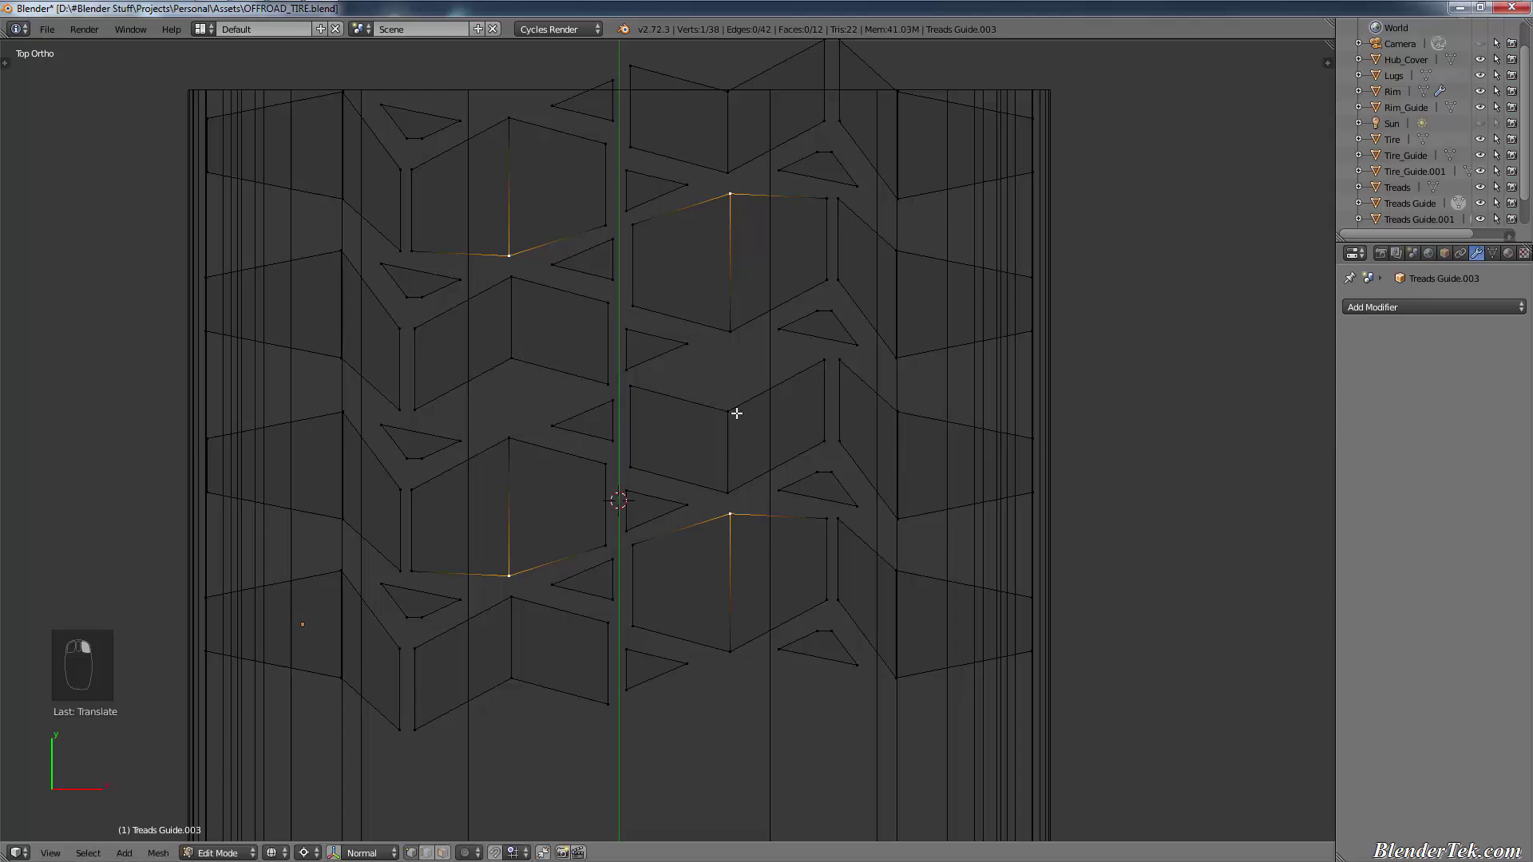
key("Tab")
Step: Move the lower middle vertex of the Treads Guide.002 row's positive-X chevron block about 0.03 along positive Y, and deselect everything
right_click(727, 489)
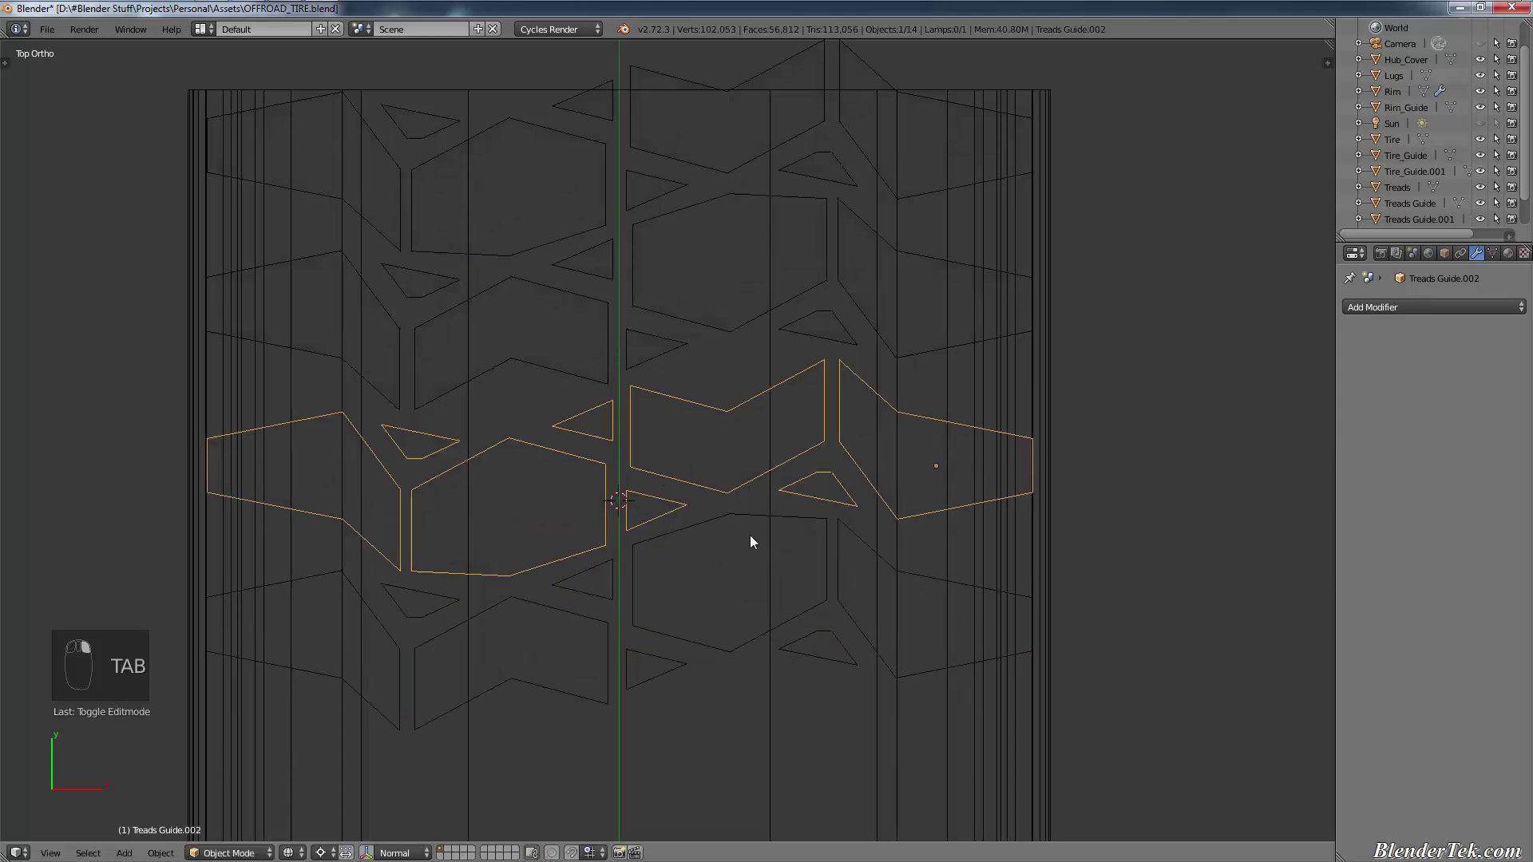
key("Tab")
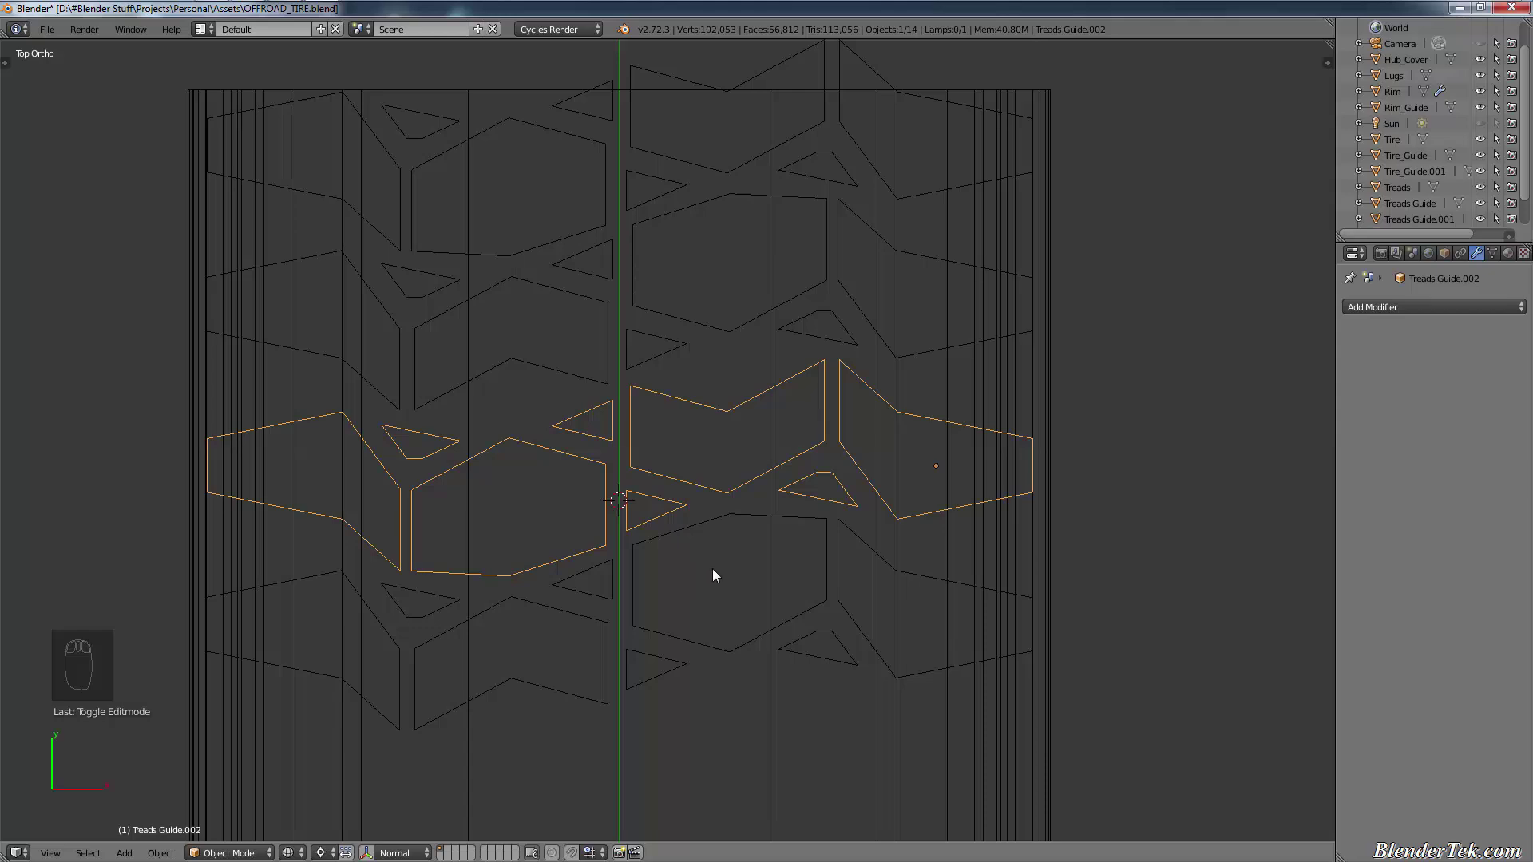
right_click(727, 492)
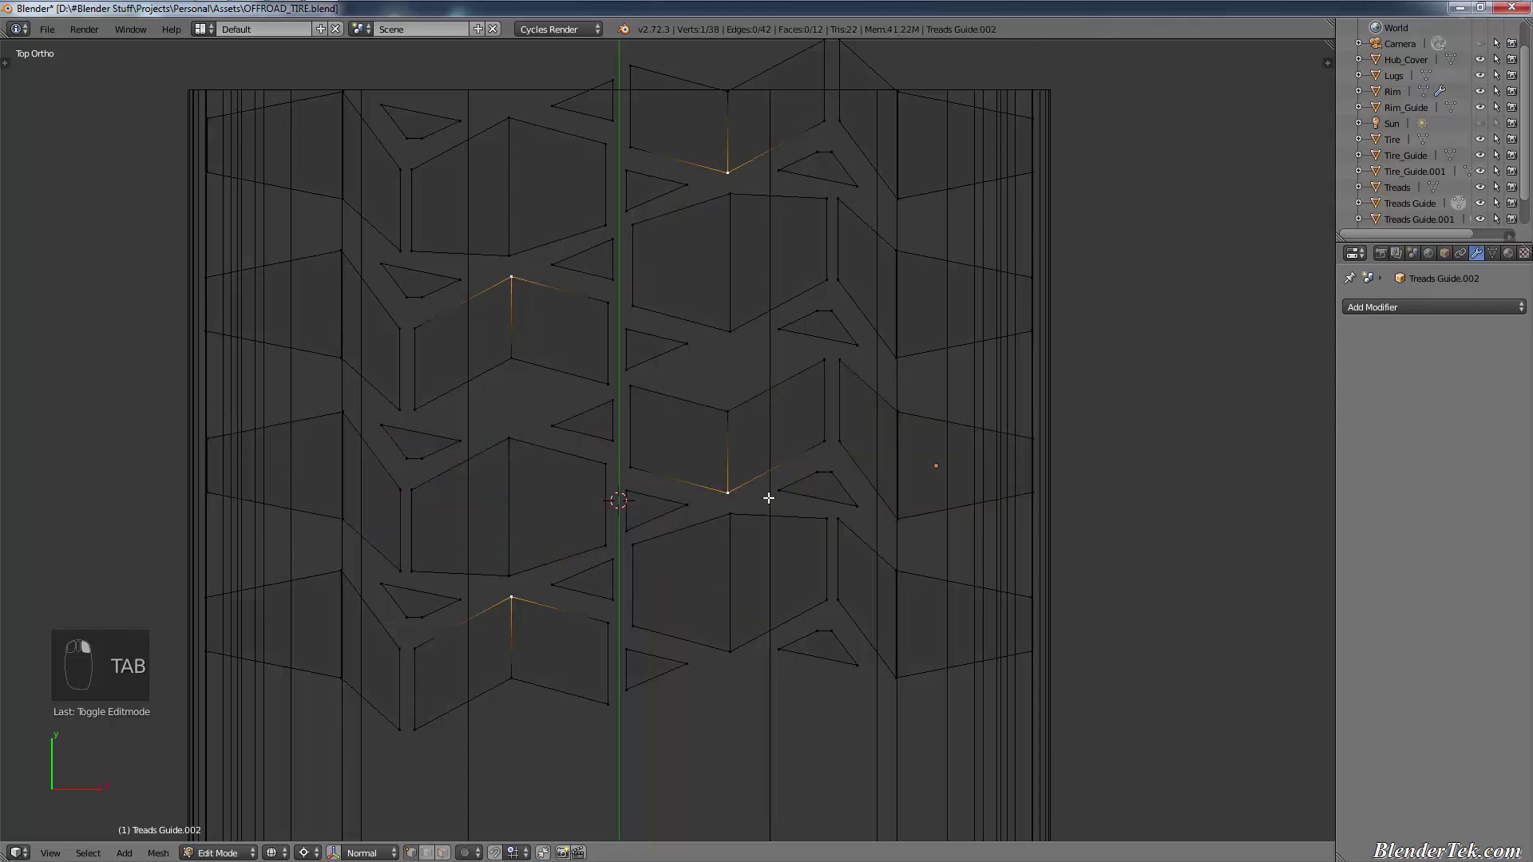
key("g")
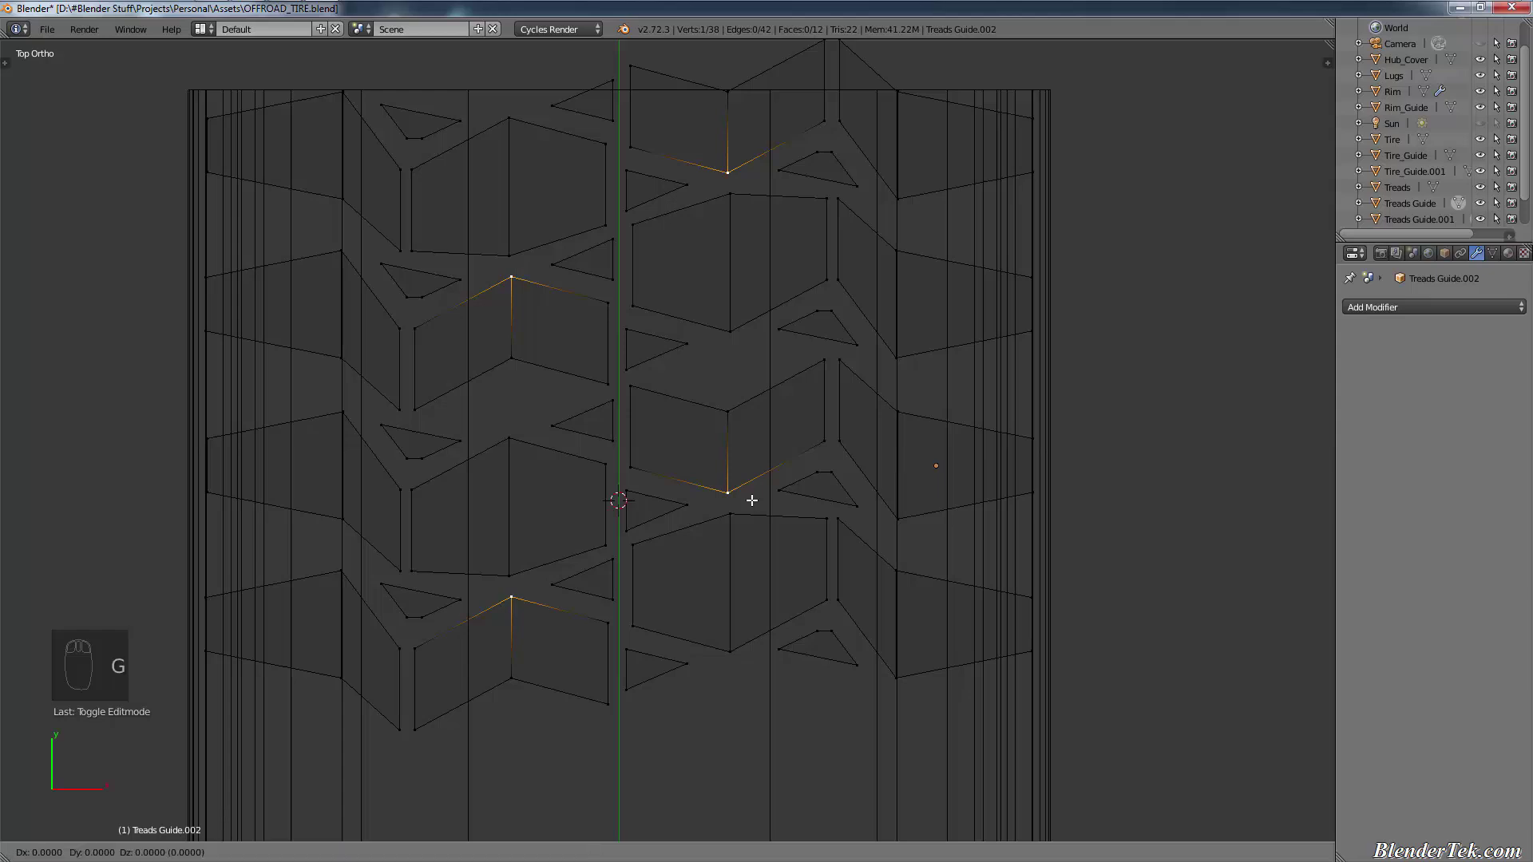
key("y")
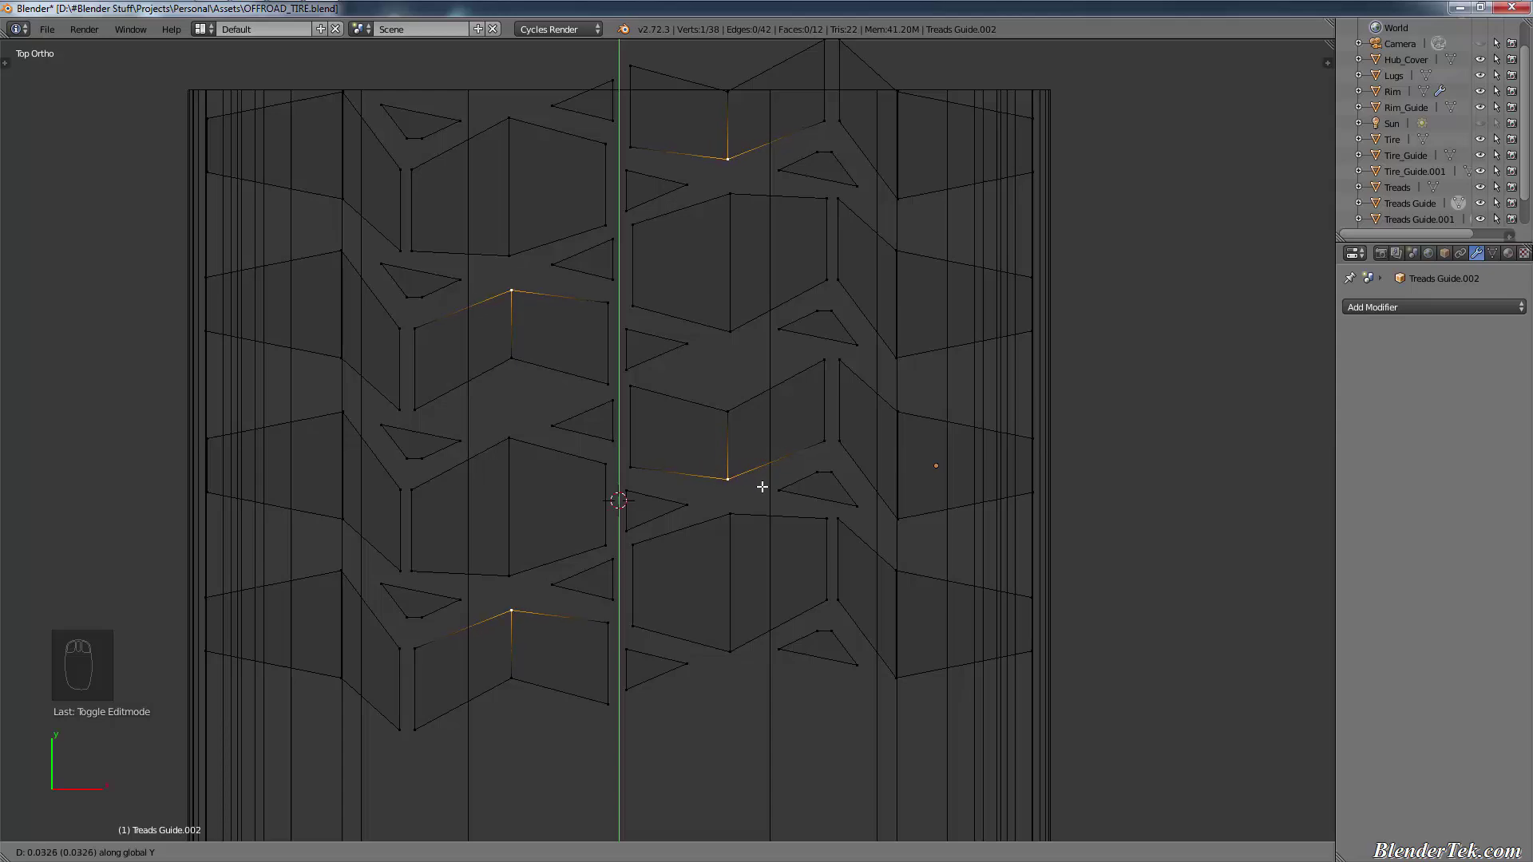
left_click(761, 486)
key("a")
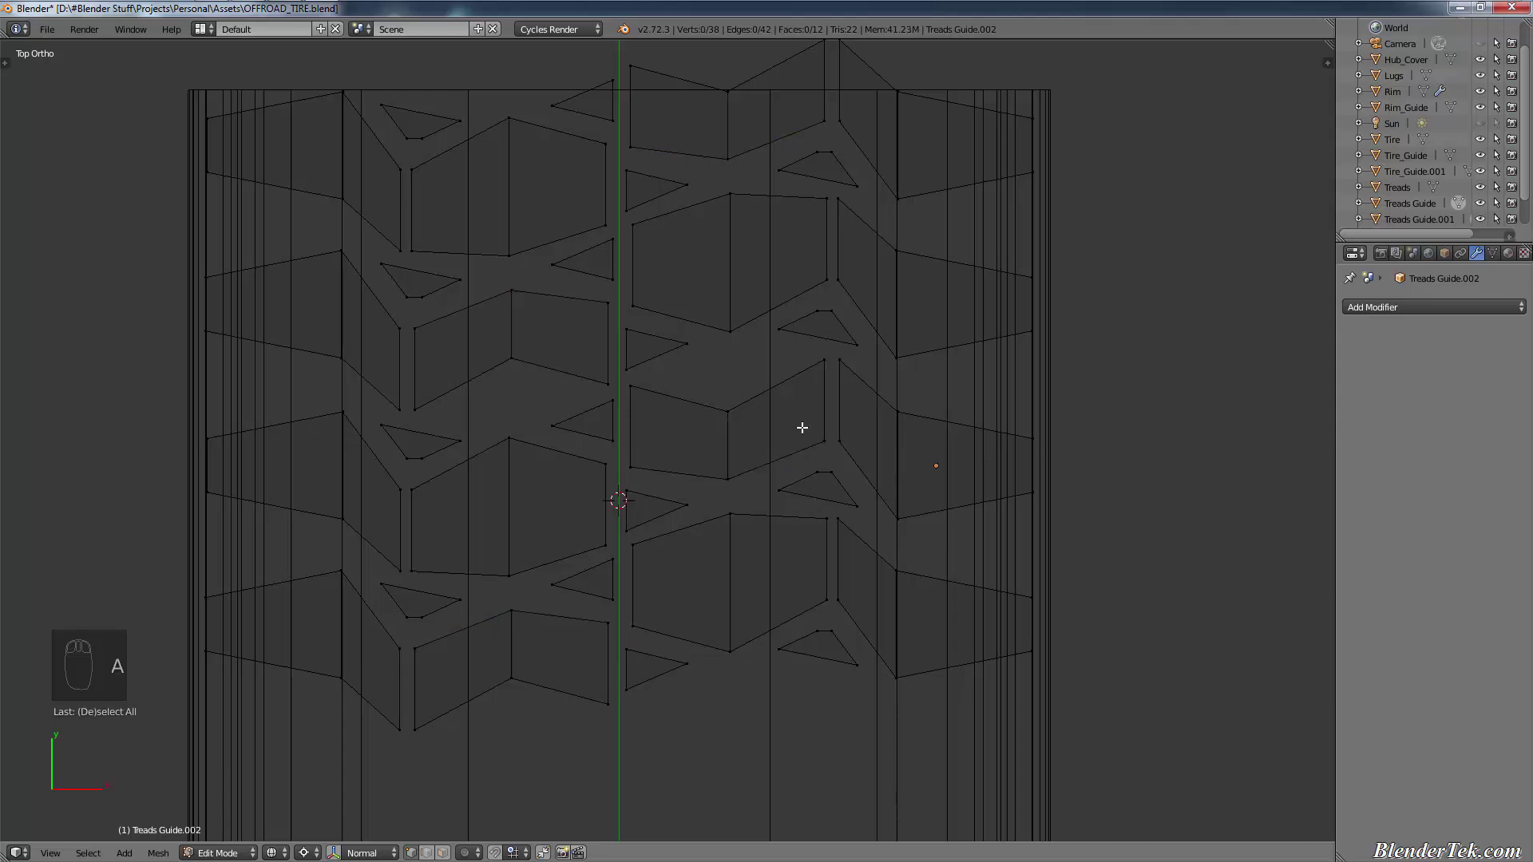
Step: Duplicate the outer block's upper inner vertex into the gap above the positive-X chevron and extrude an edge about 0.16 long toward the centre
right_click(899, 414)
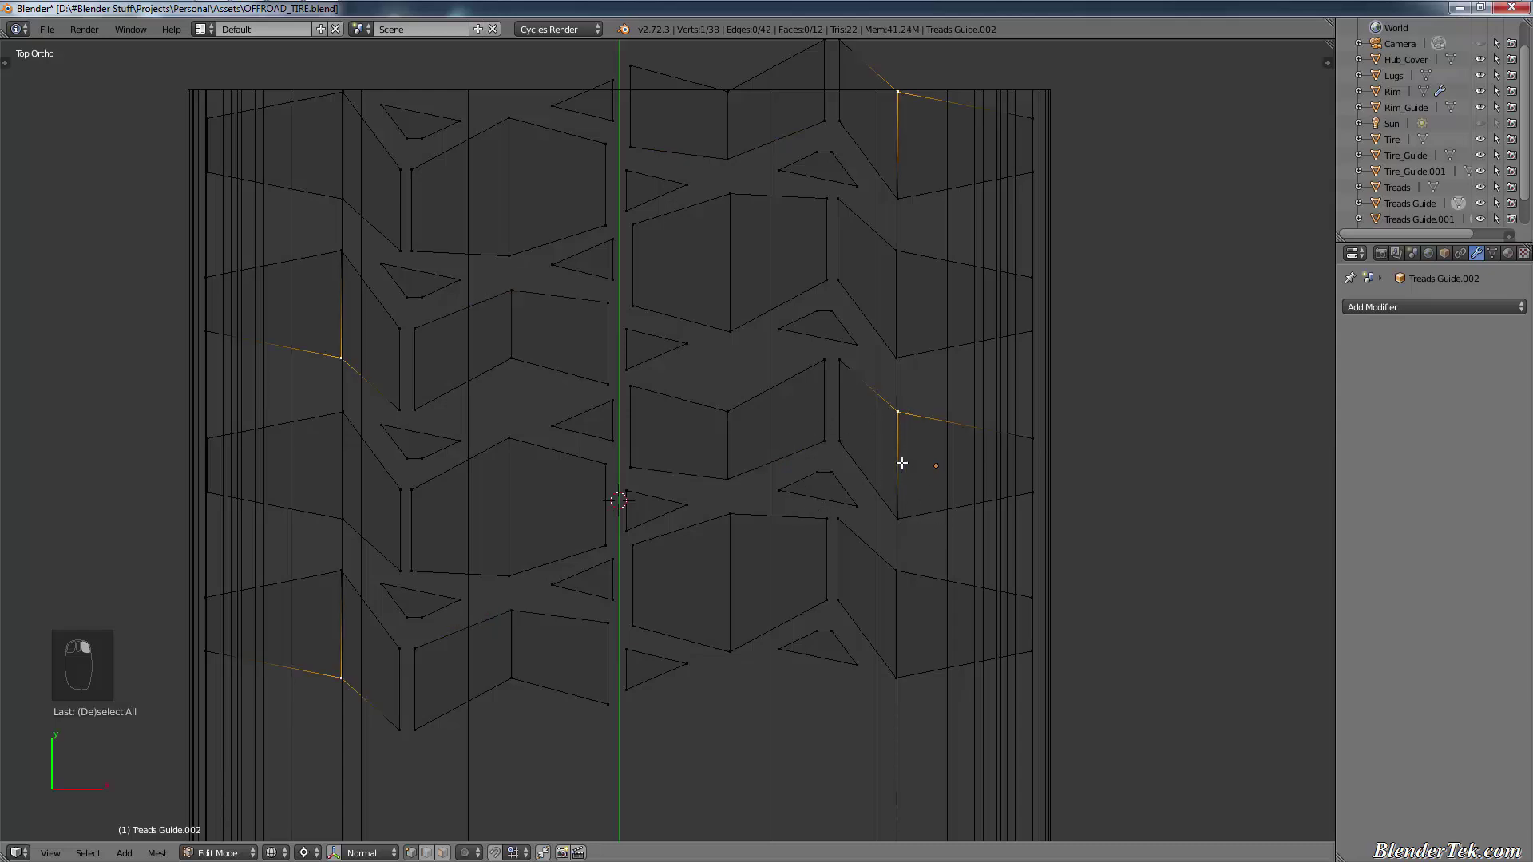
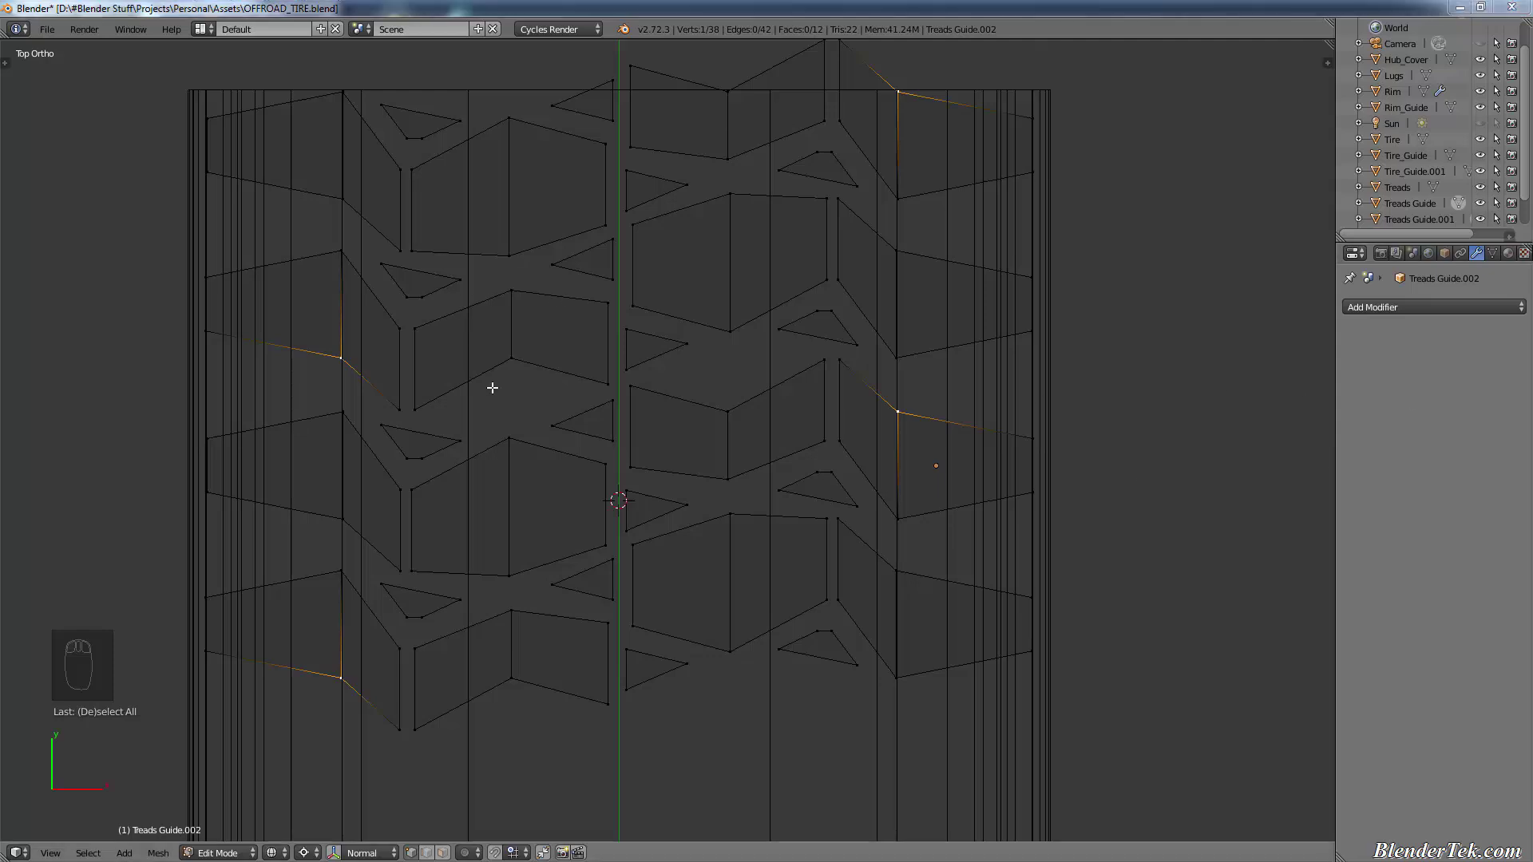
left_click(750, 25)
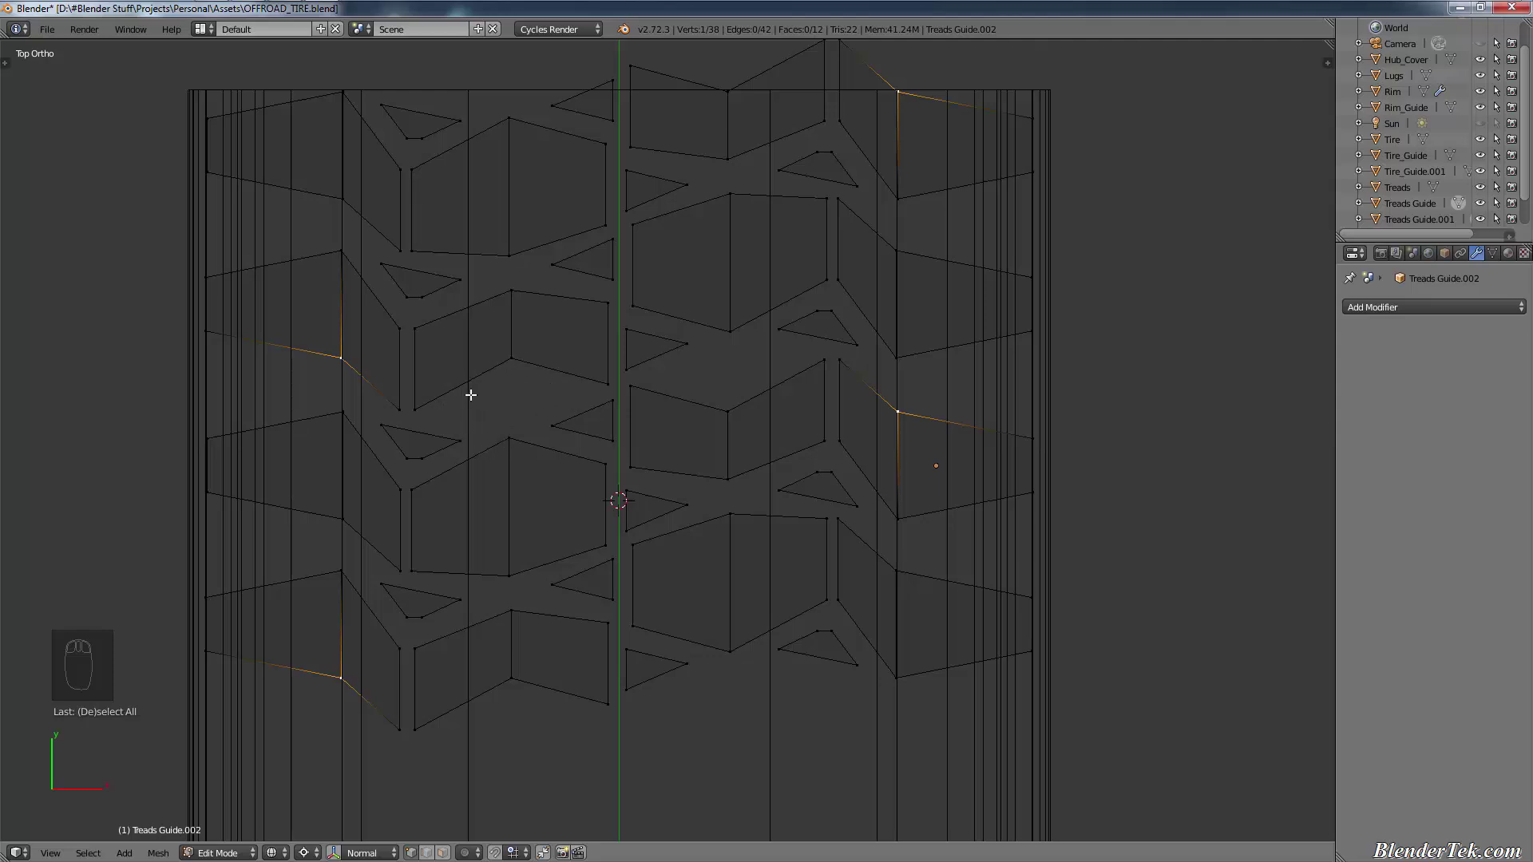
scroll(479, 363, "up", 3)
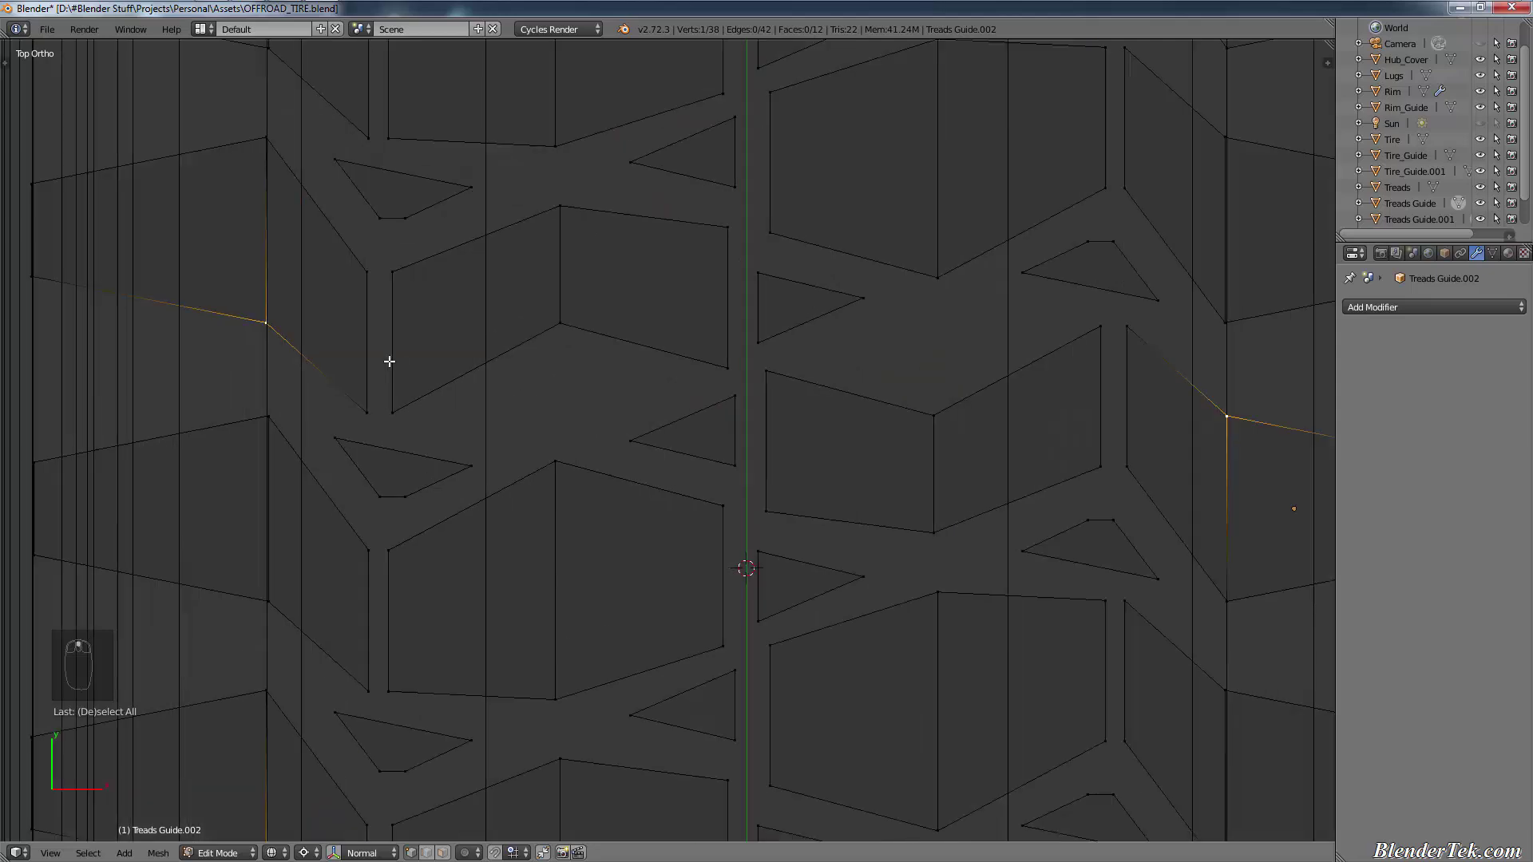
key("shift+d")
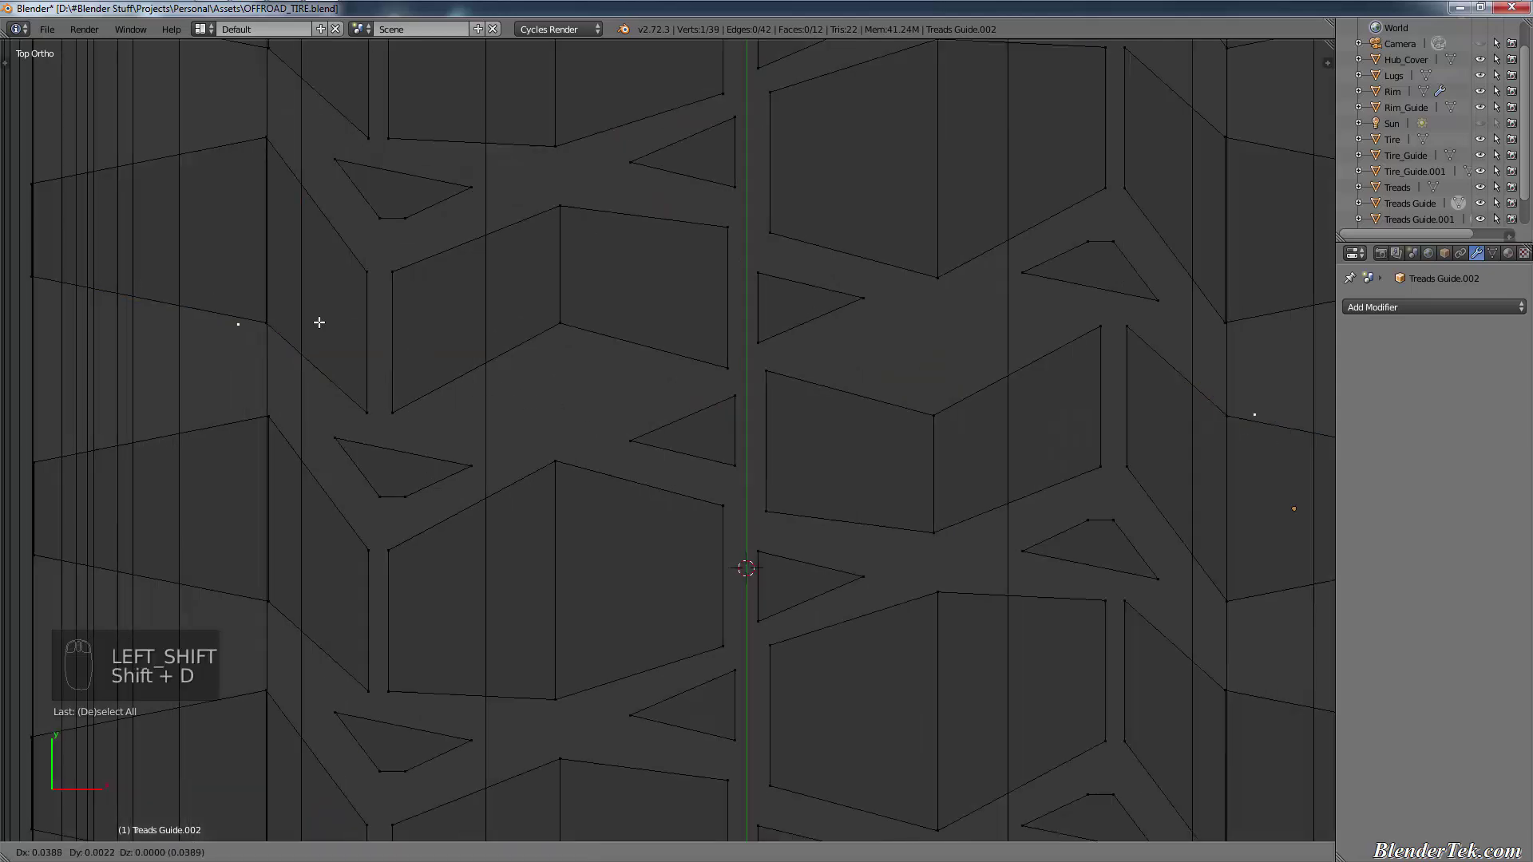
left_click(233, 265)
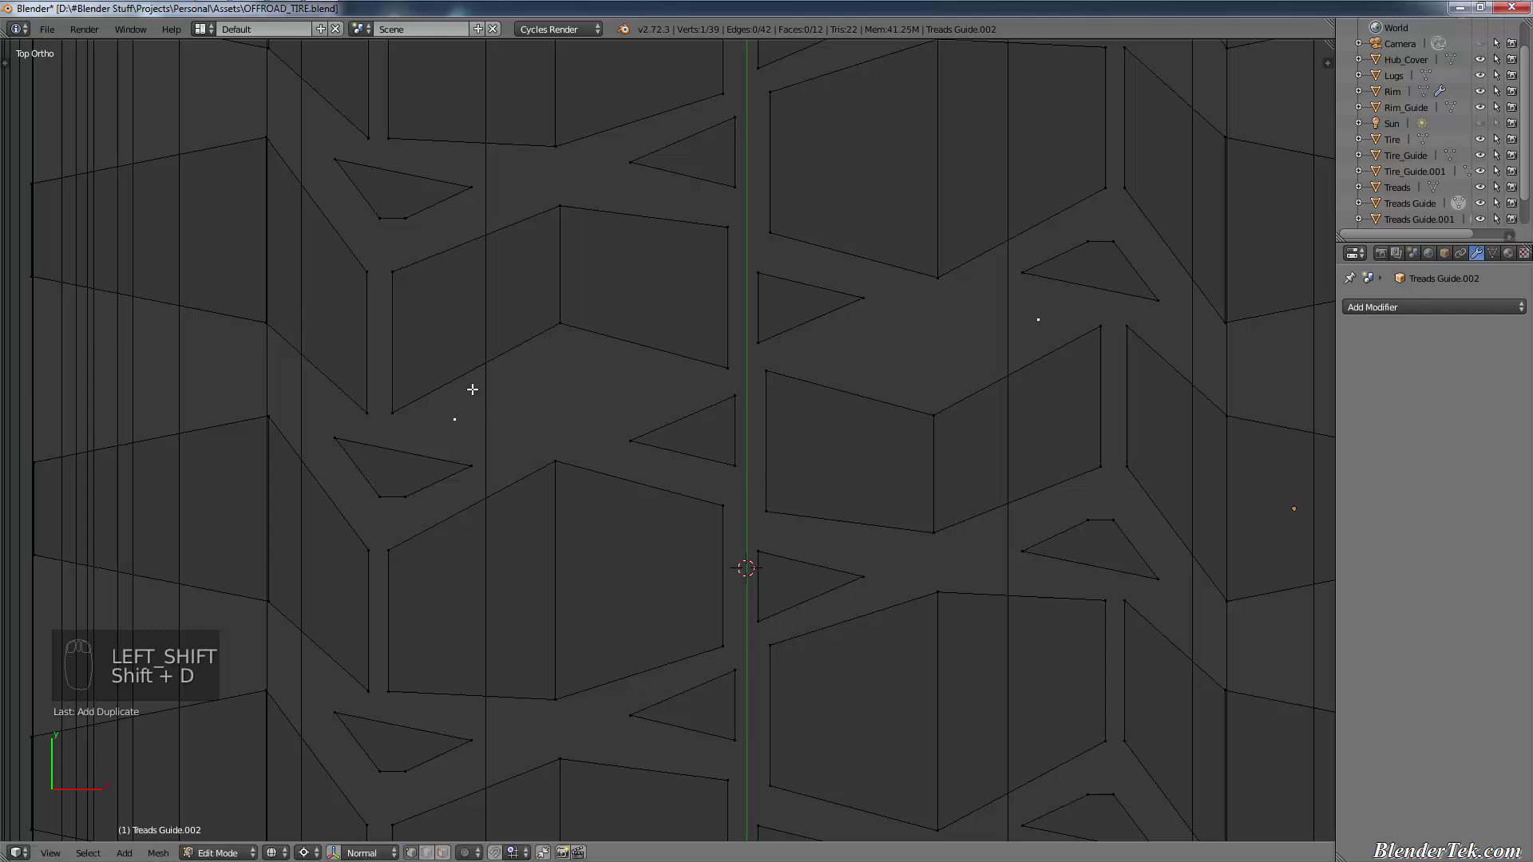
key("e")
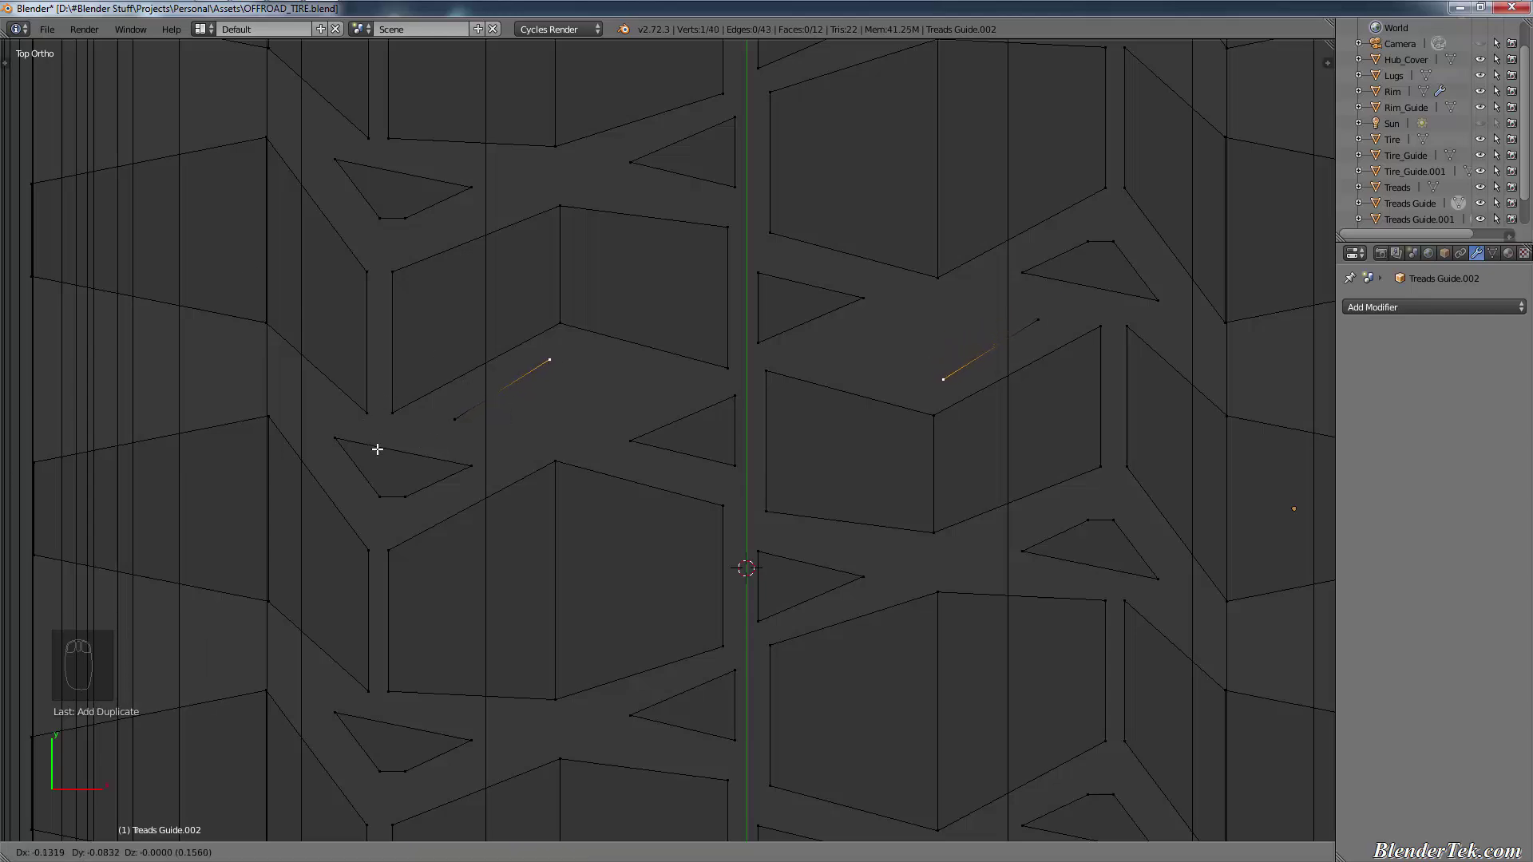
left_click(374, 441)
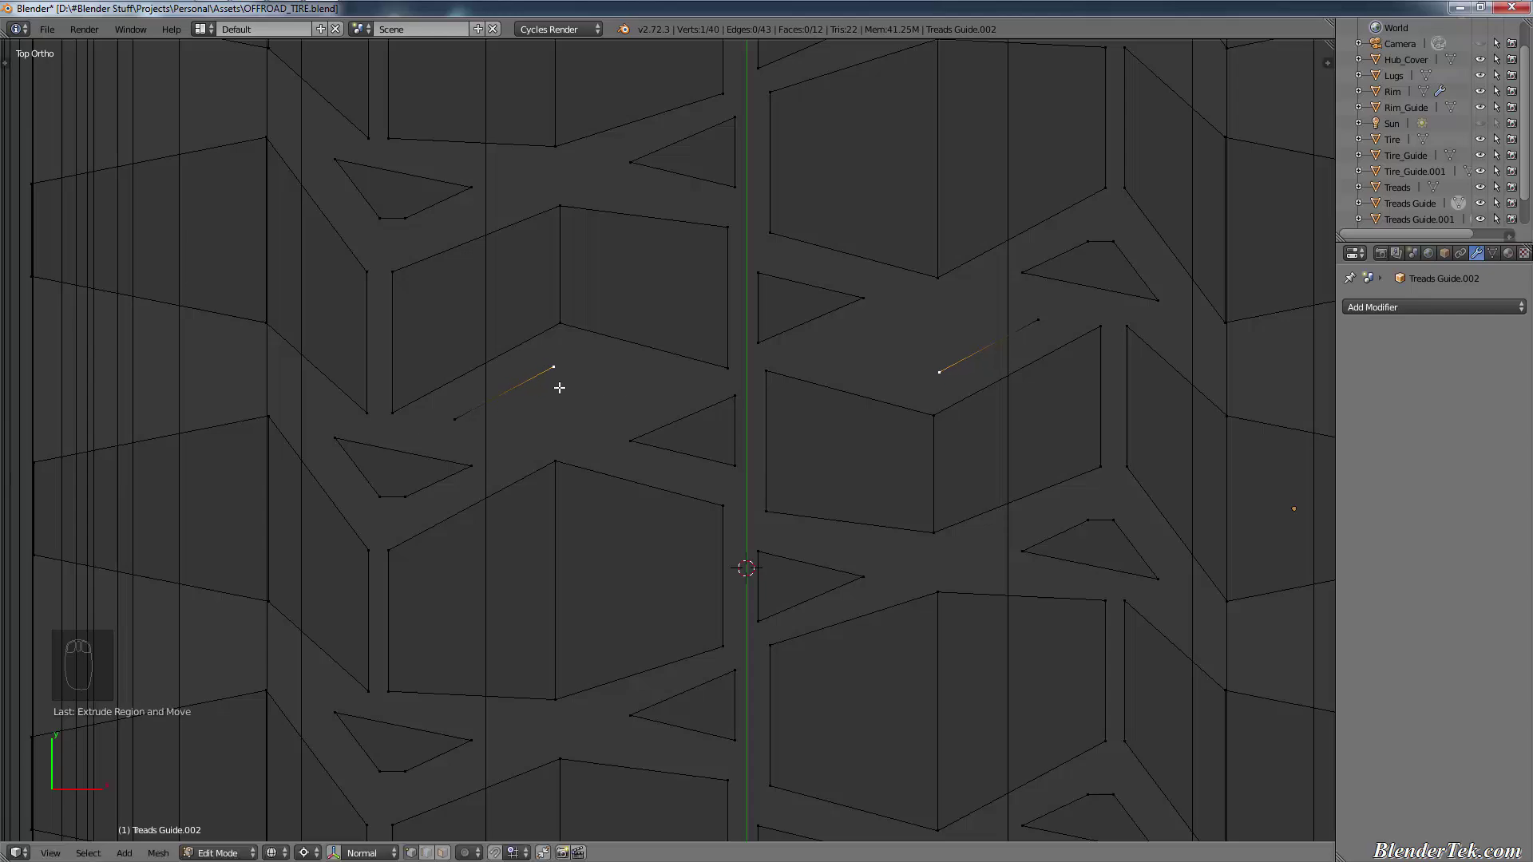
Step: Set the pivot point to Median Point and the snap element to Vertex
key("g")
key("x")
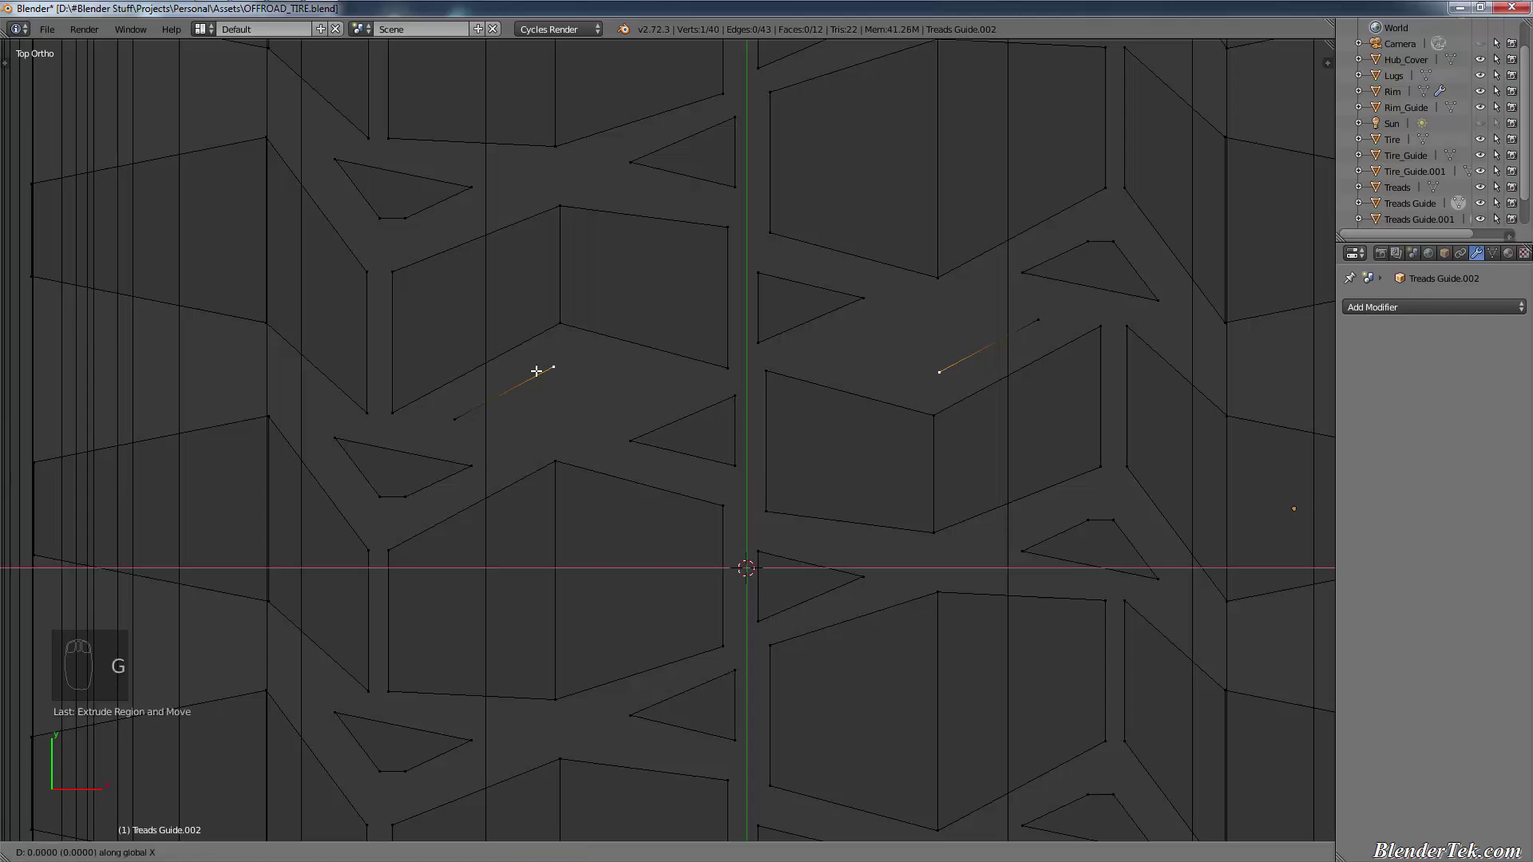
right_click(565, 333)
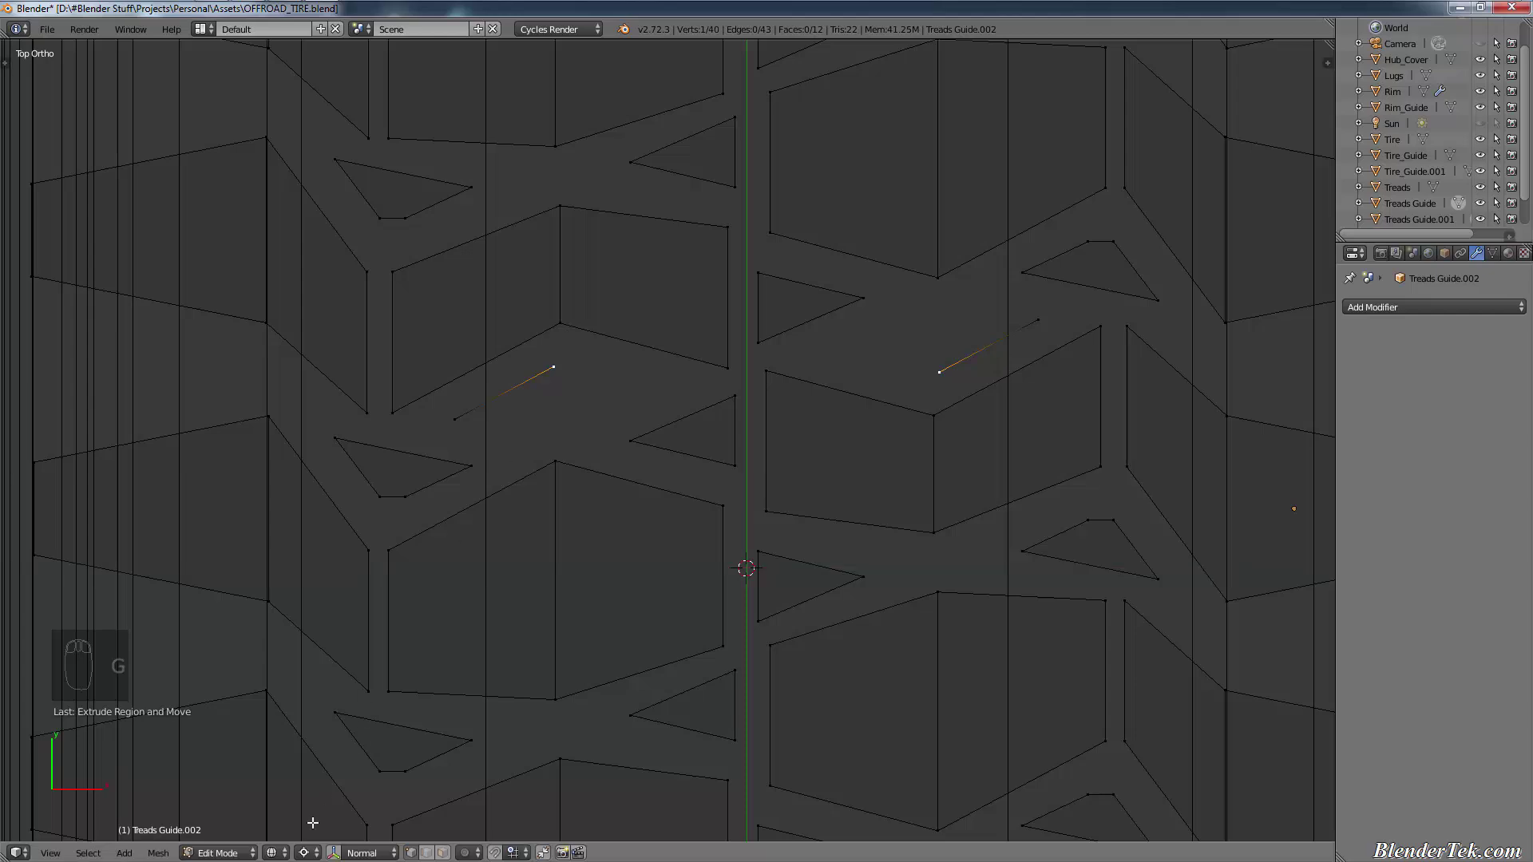
left_click(308, 853)
left_click(343, 783)
key("g")
key("x")
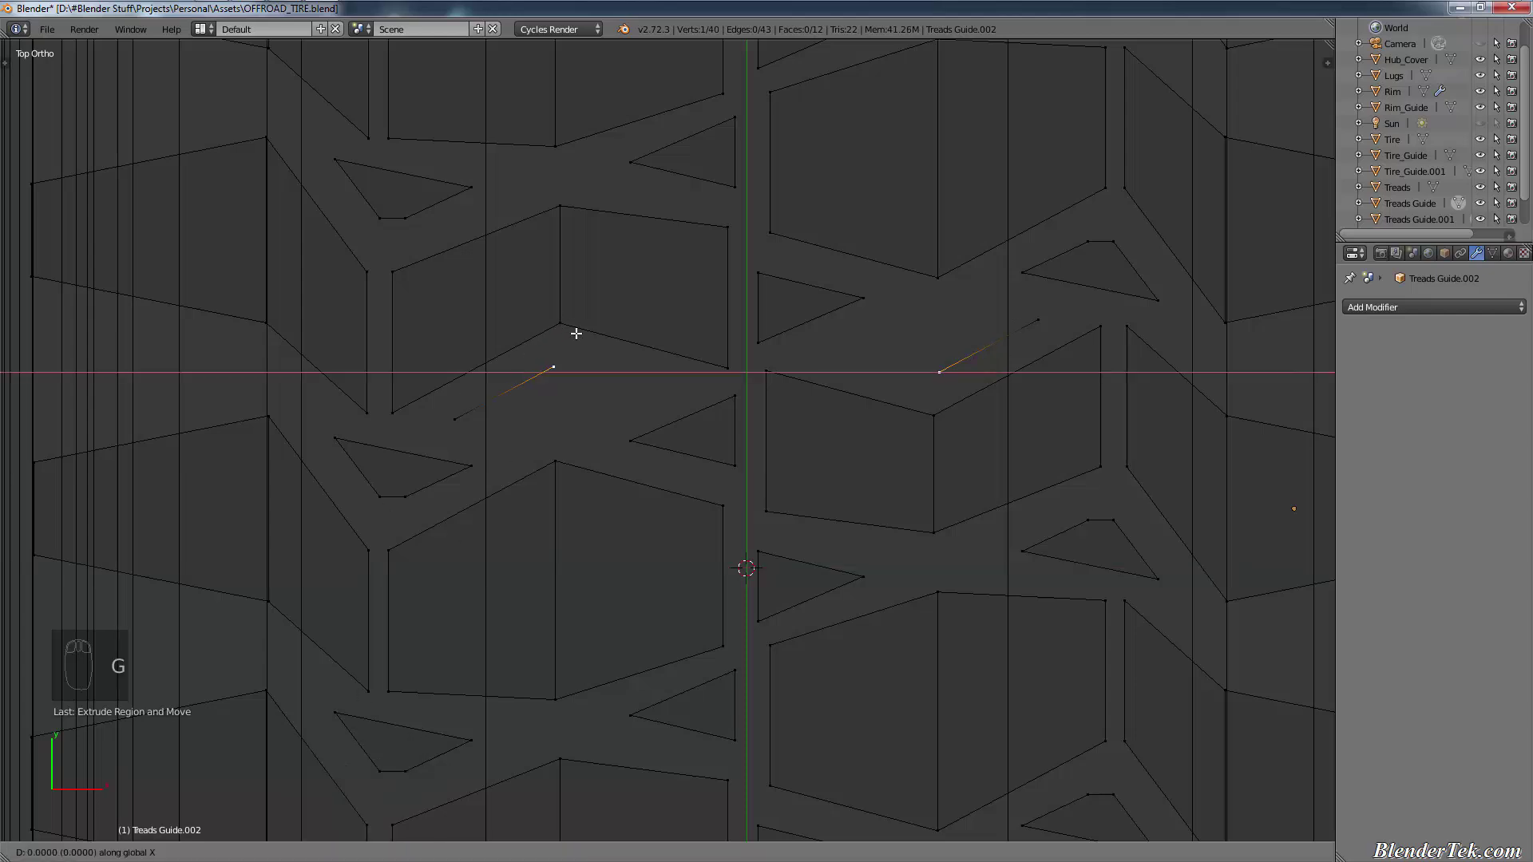
right_click(578, 340)
left_click(515, 853)
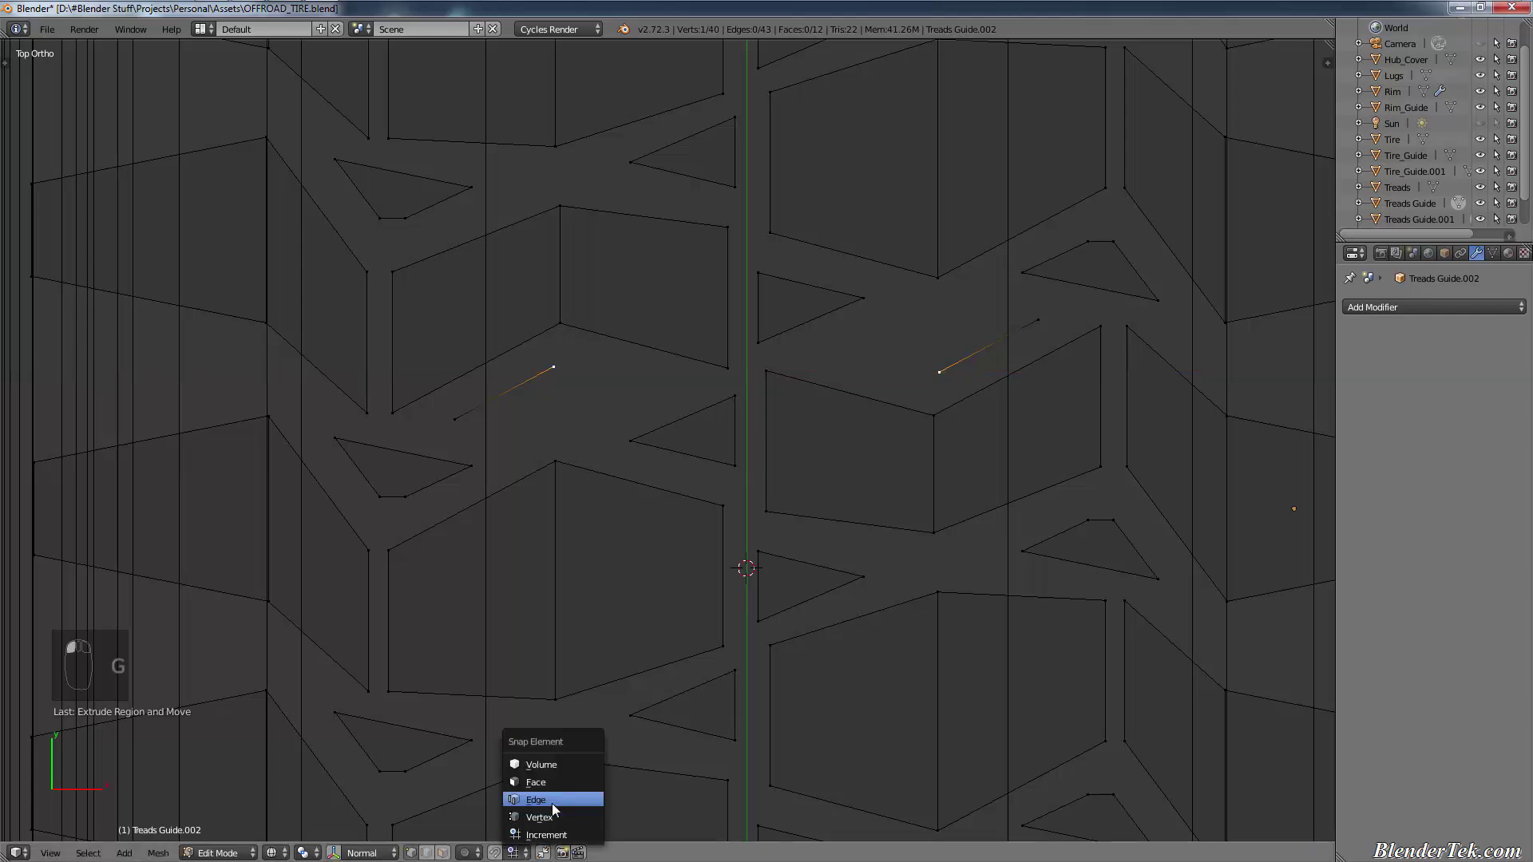
left_click(551, 816)
Step: Move the new edge's inner vertex about -0.01 along X to align with the chevron block's middle vertex
key("g")
key("x")
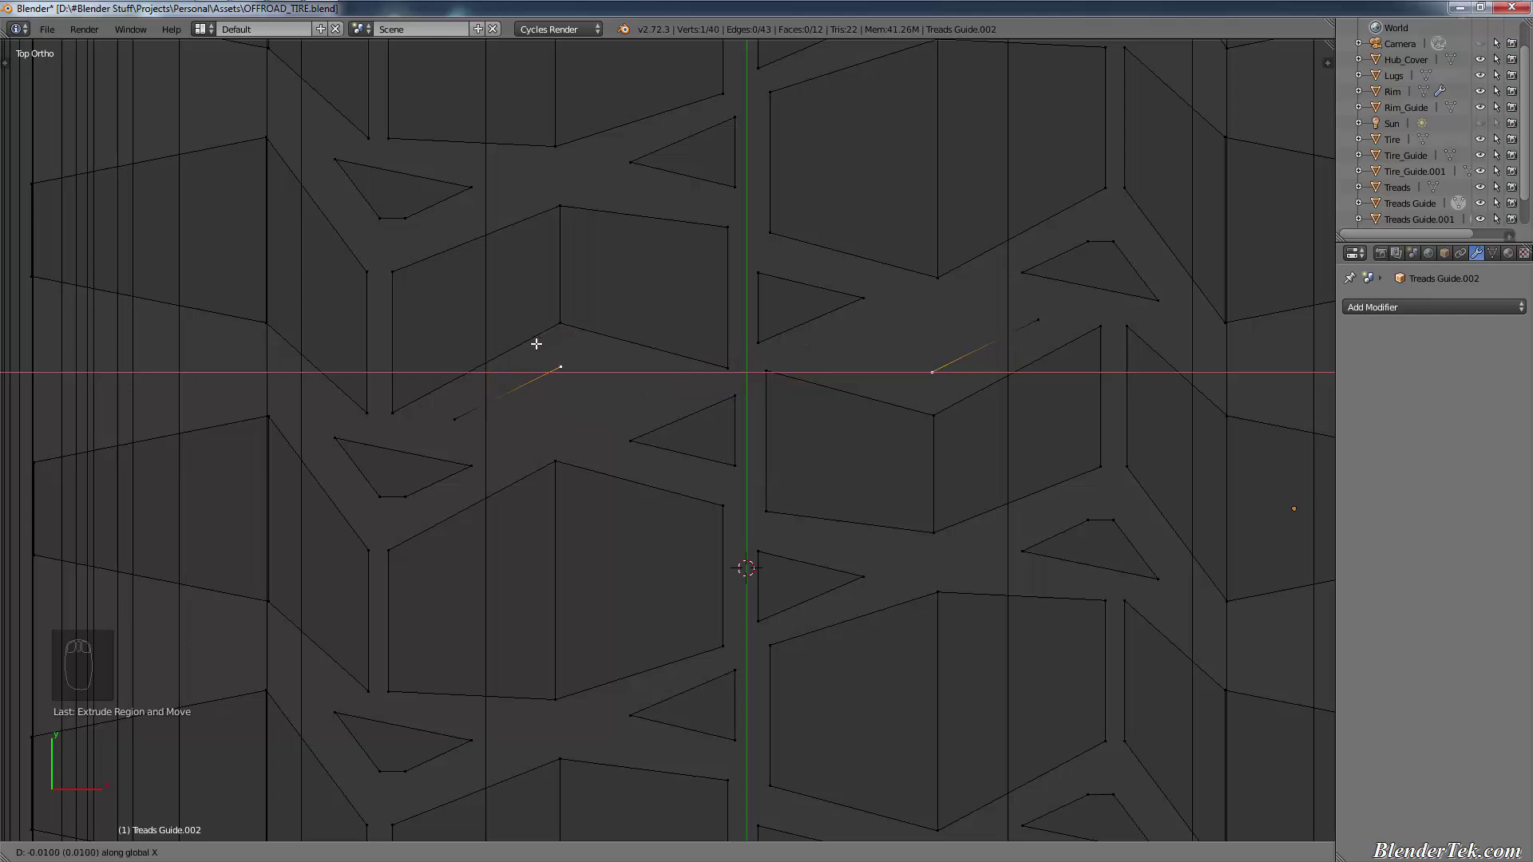
left_click(536, 344)
key("g")
key("x")
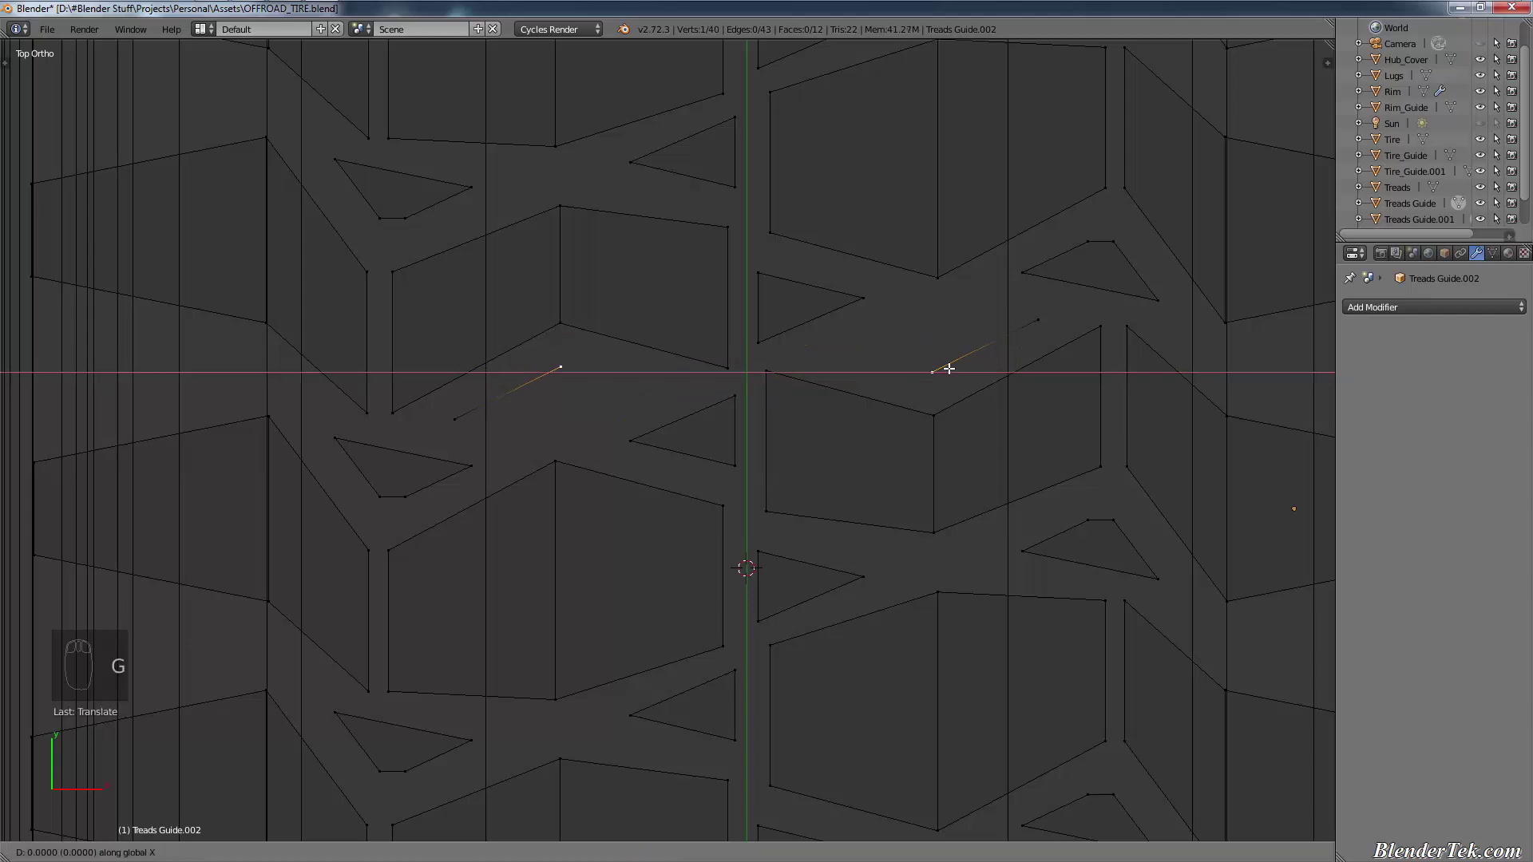
left_click(947, 384)
Step: Extrude a second edge about 0.11 long toward the centre line, aligning its end in X with the neighbouring triangle's tip
middle_click_drag(972, 386, 909, 431, "shift")
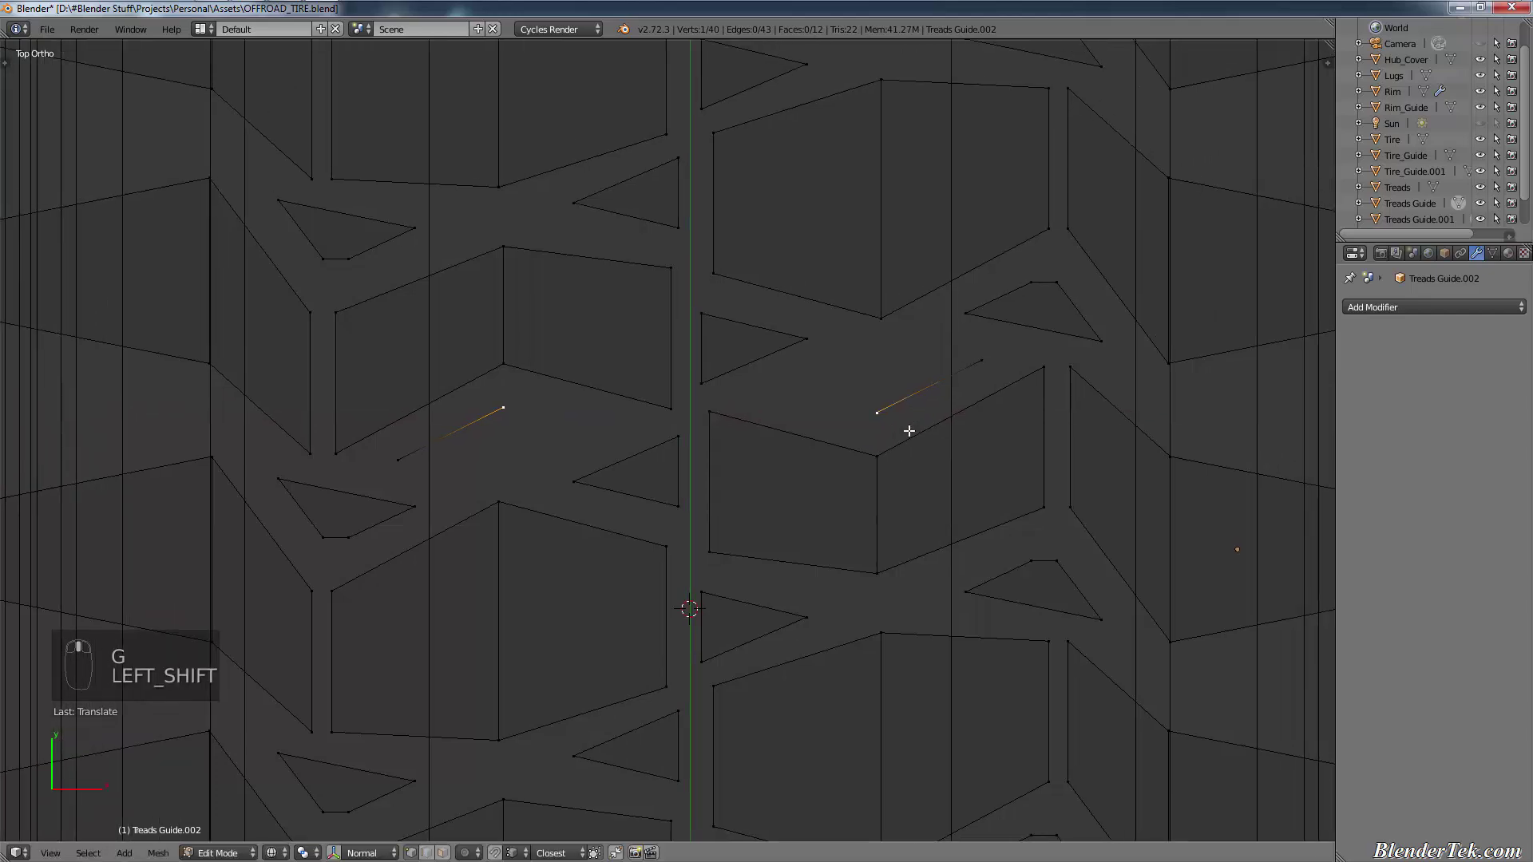
scroll(958, 607, "down", 5)
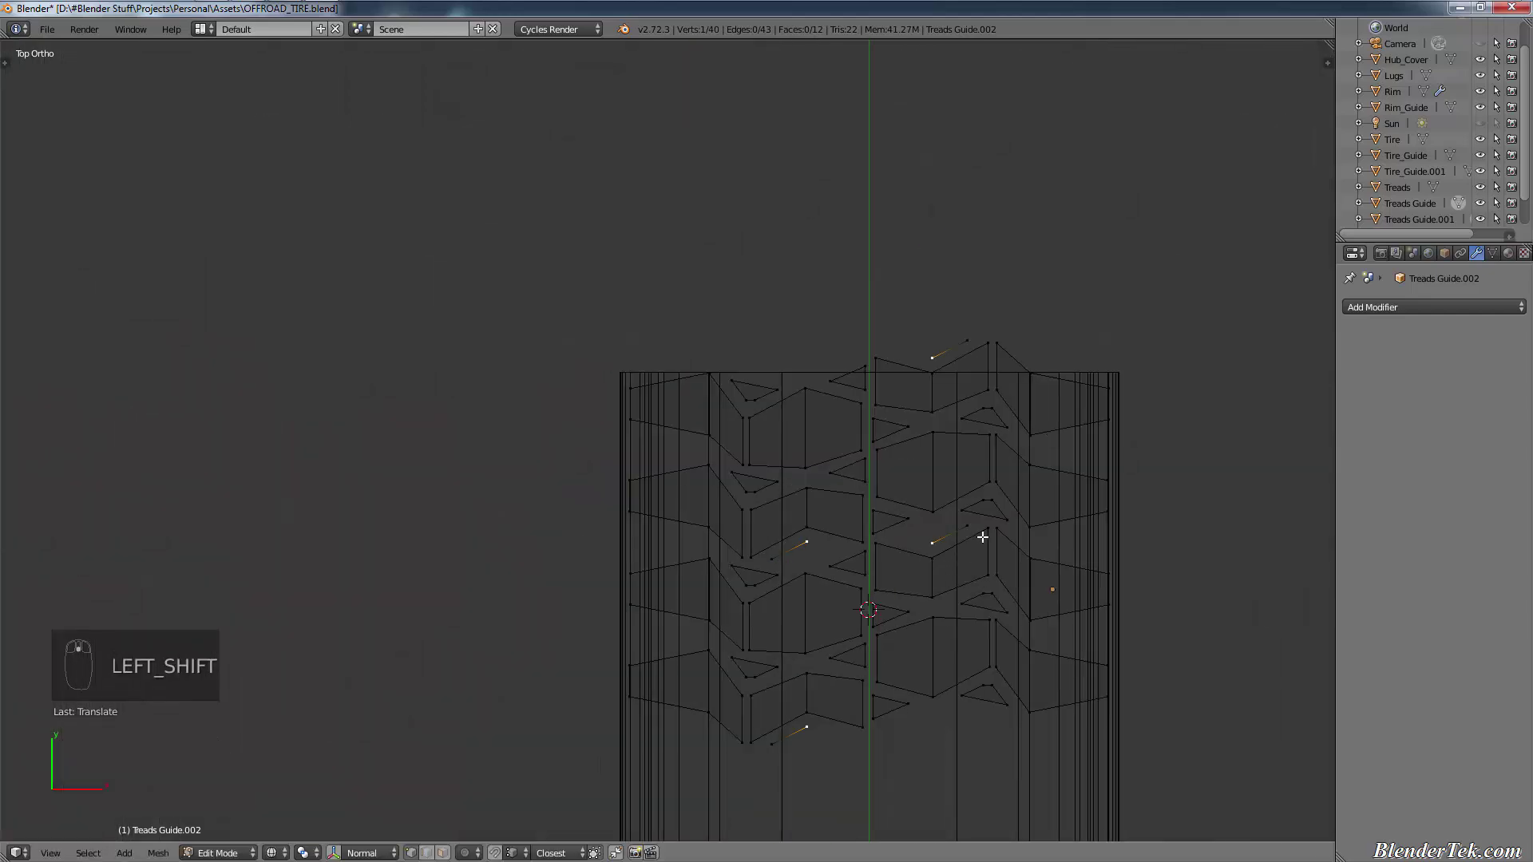
scroll(968, 529, "up", 7)
middle_click_drag(897, 541, 956, 480, "shift")
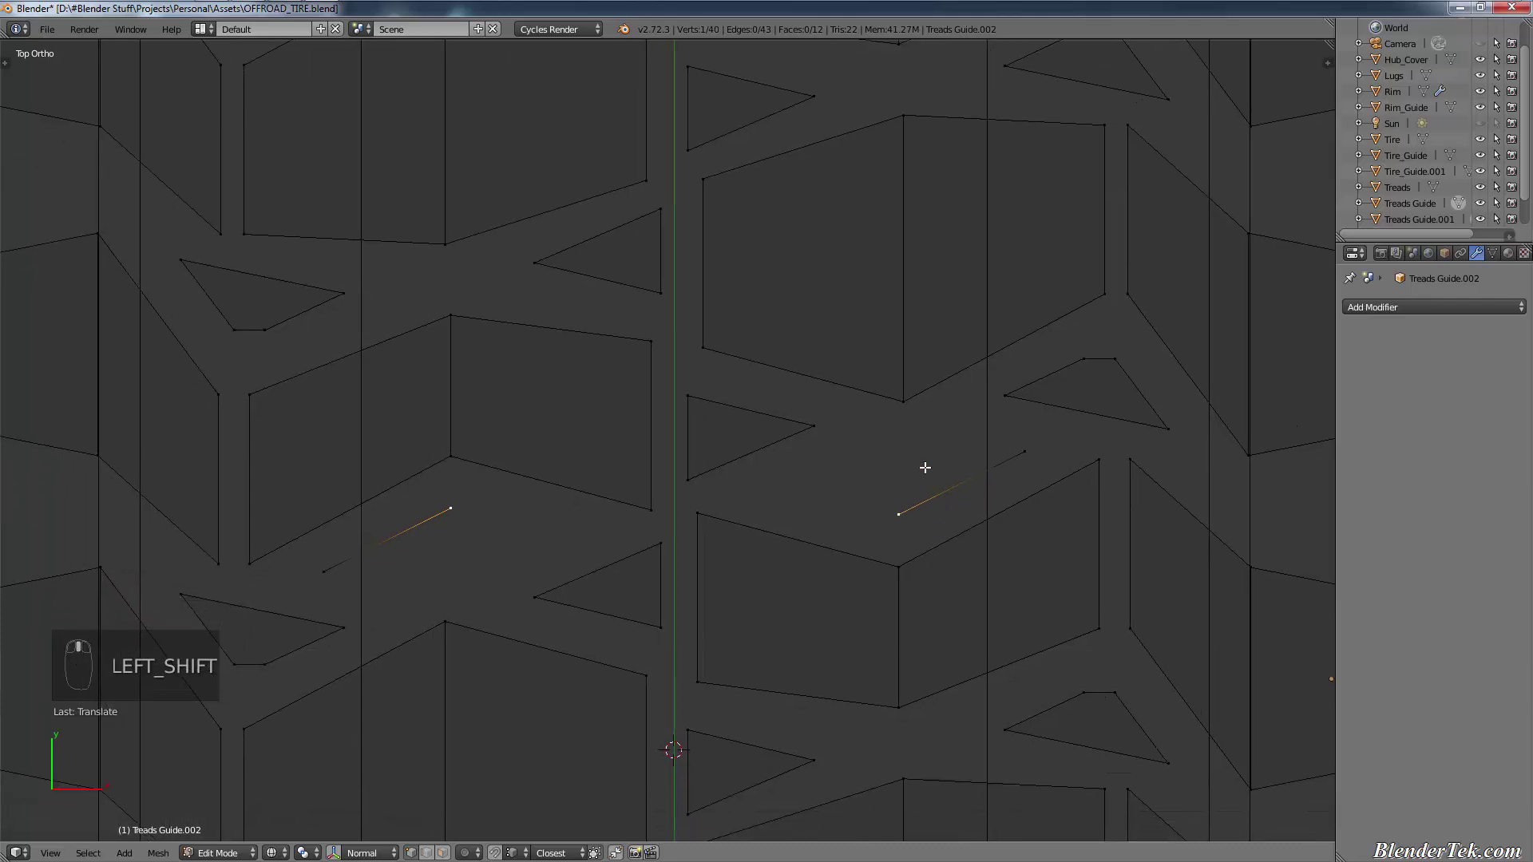
key("e")
key("e")
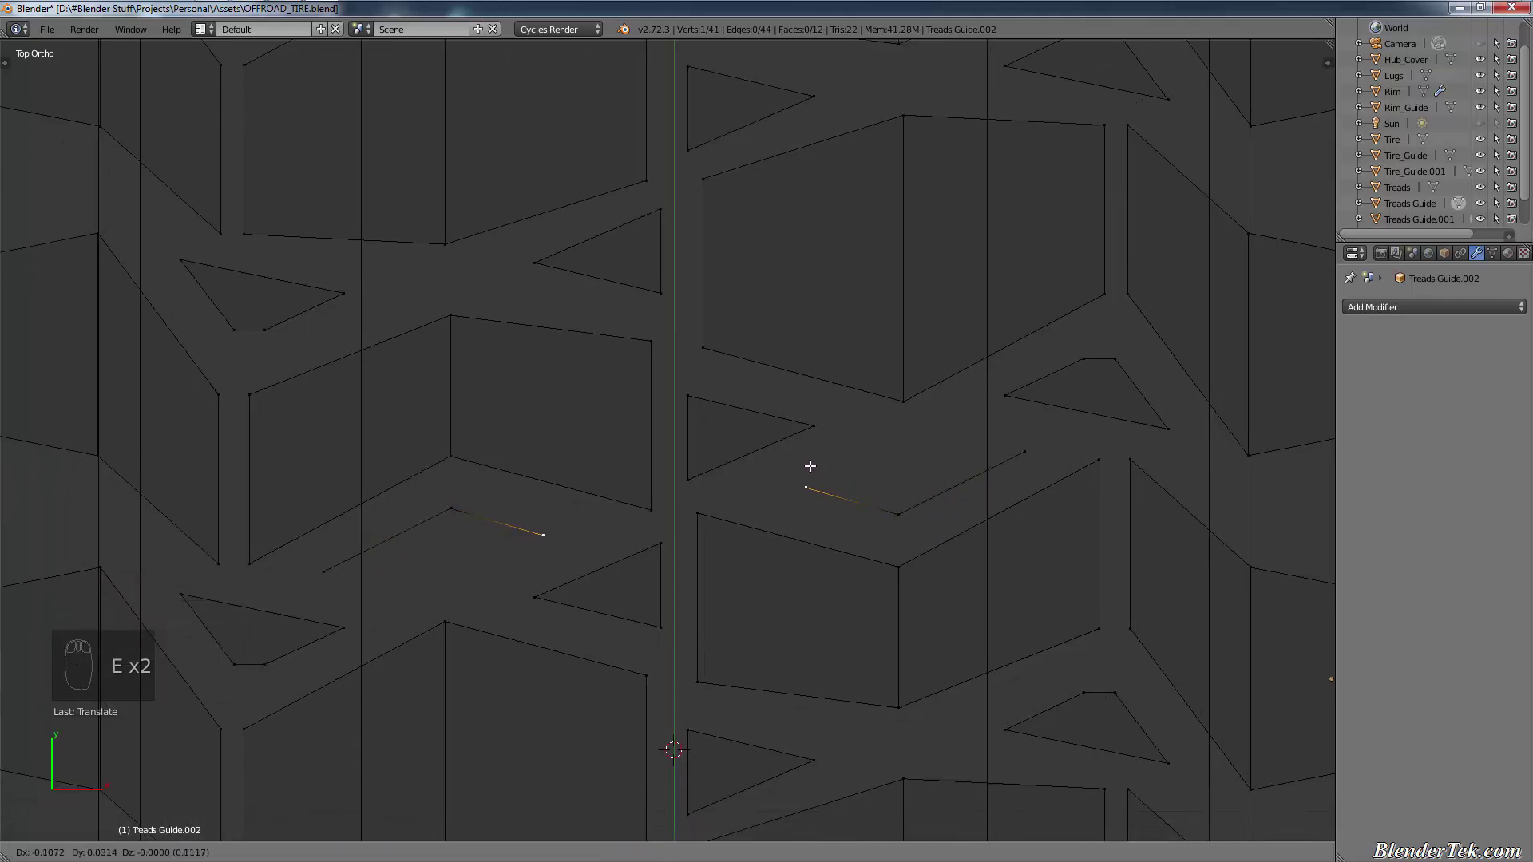
left_click(811, 463)
key("g")
middle_click(811, 436)
left_click(867, 470)
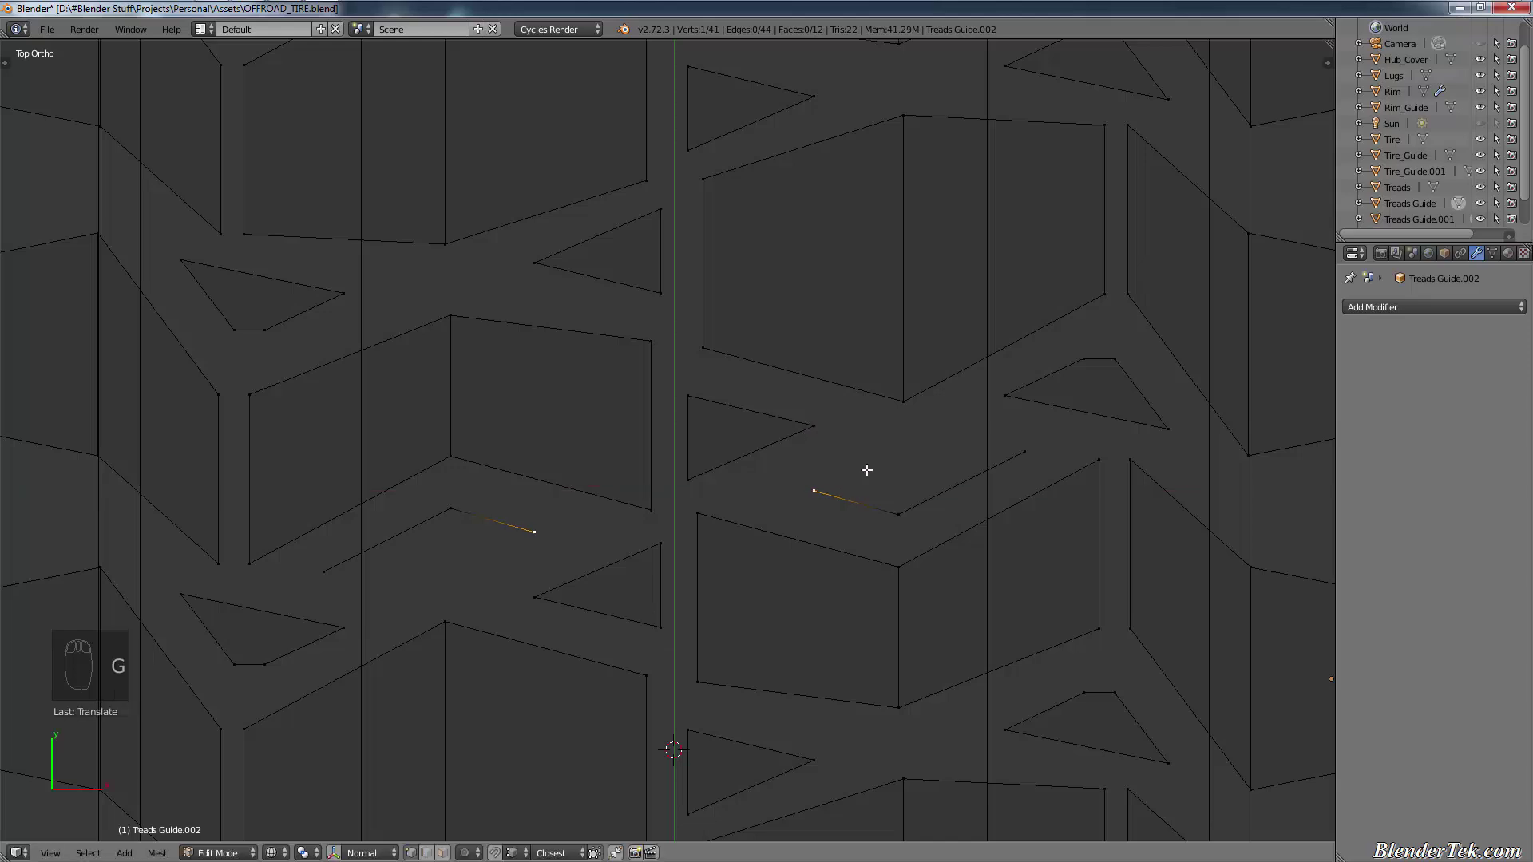
key("e")
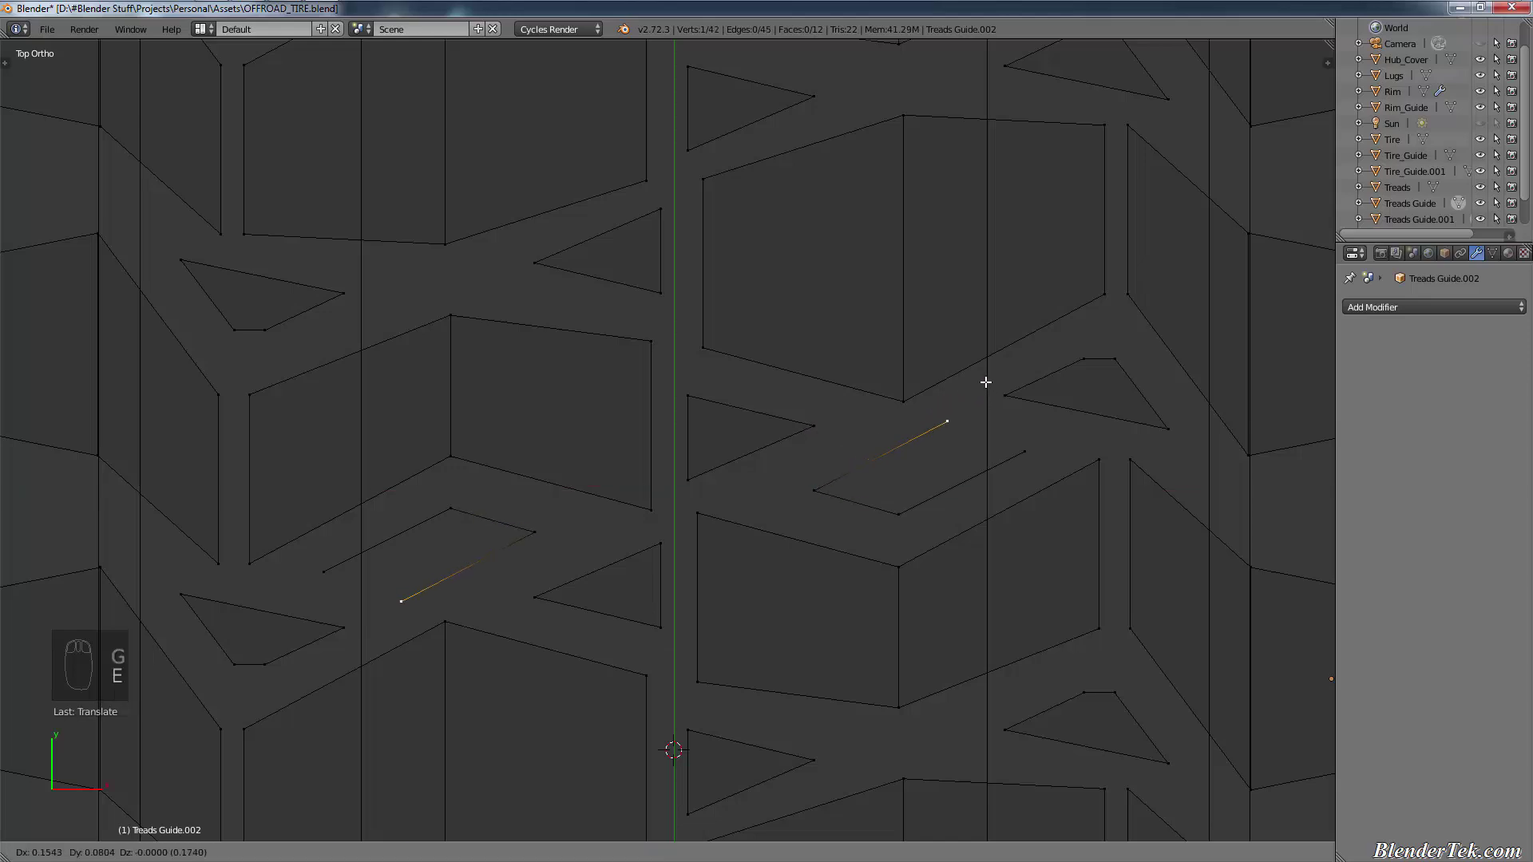
right_click(984, 381)
key("x")
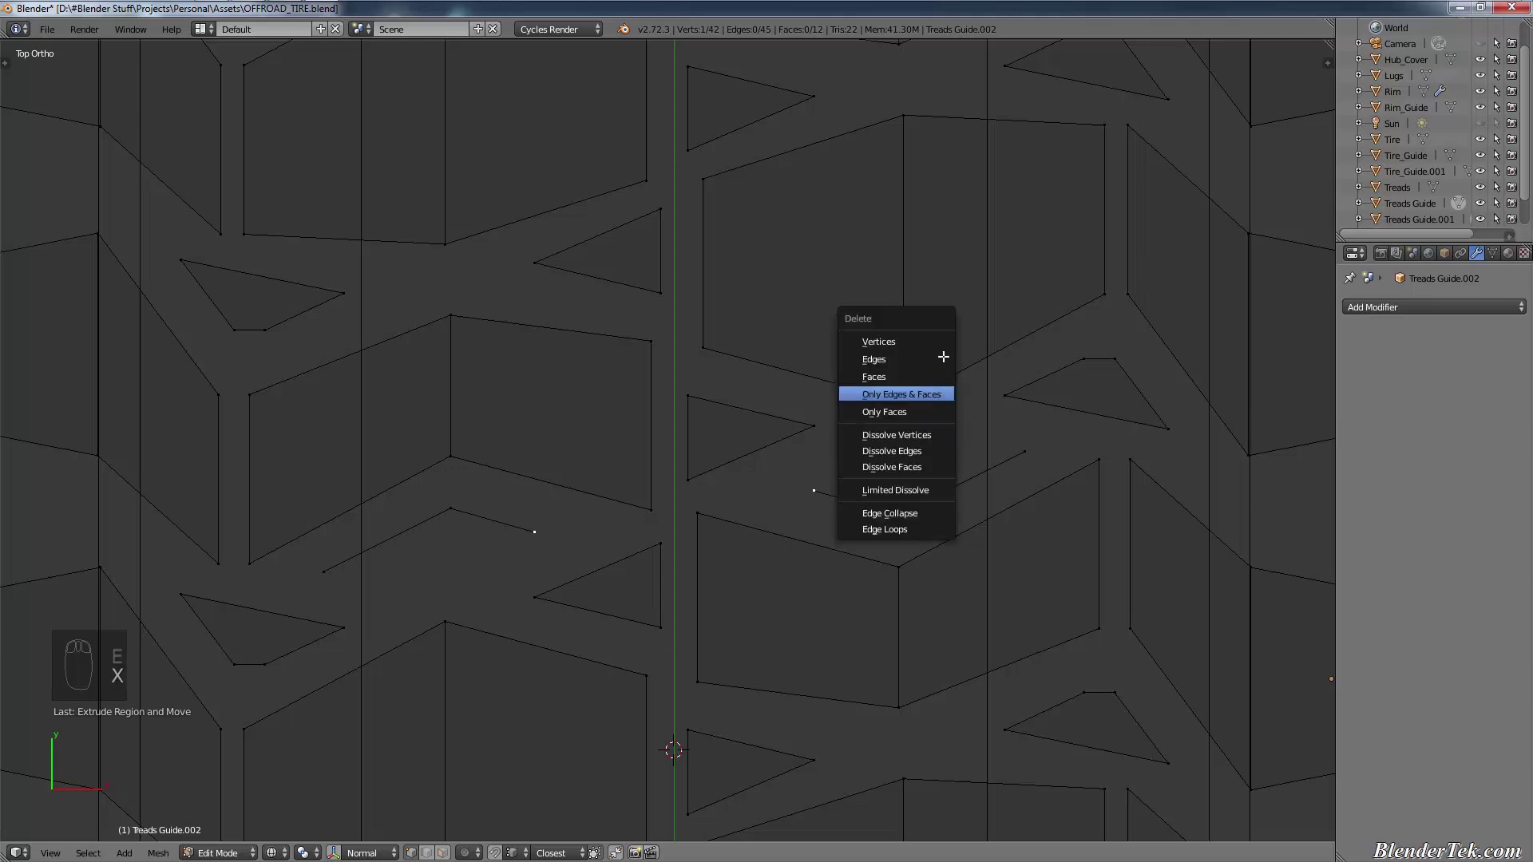
left_click(910, 342)
Step: Select the whole bent two-edge line in the gap and duplicate it in place
right_click(903, 509, "alt")
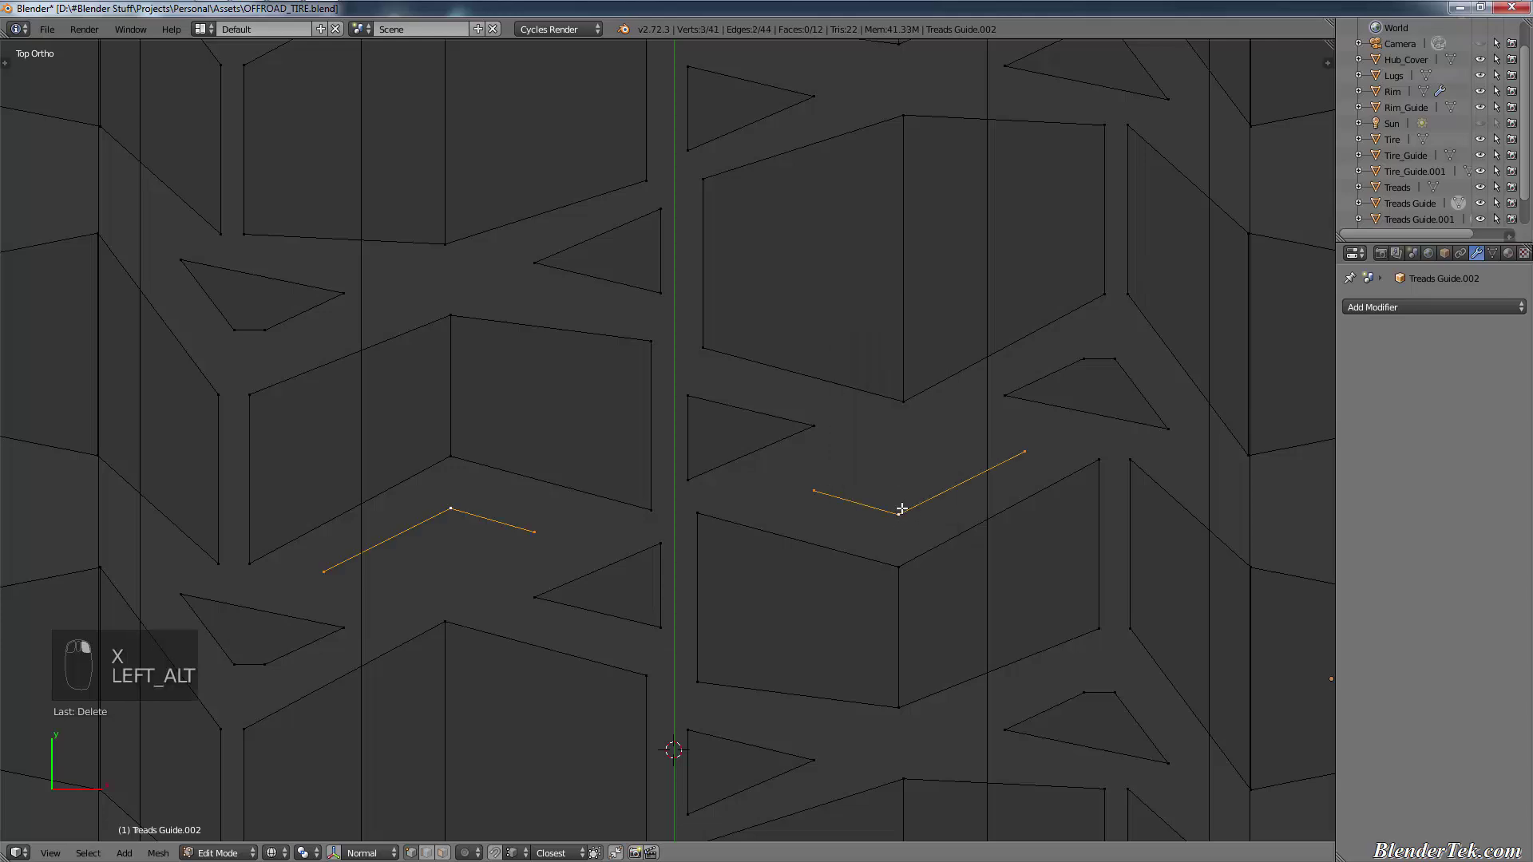
key("shift+d")
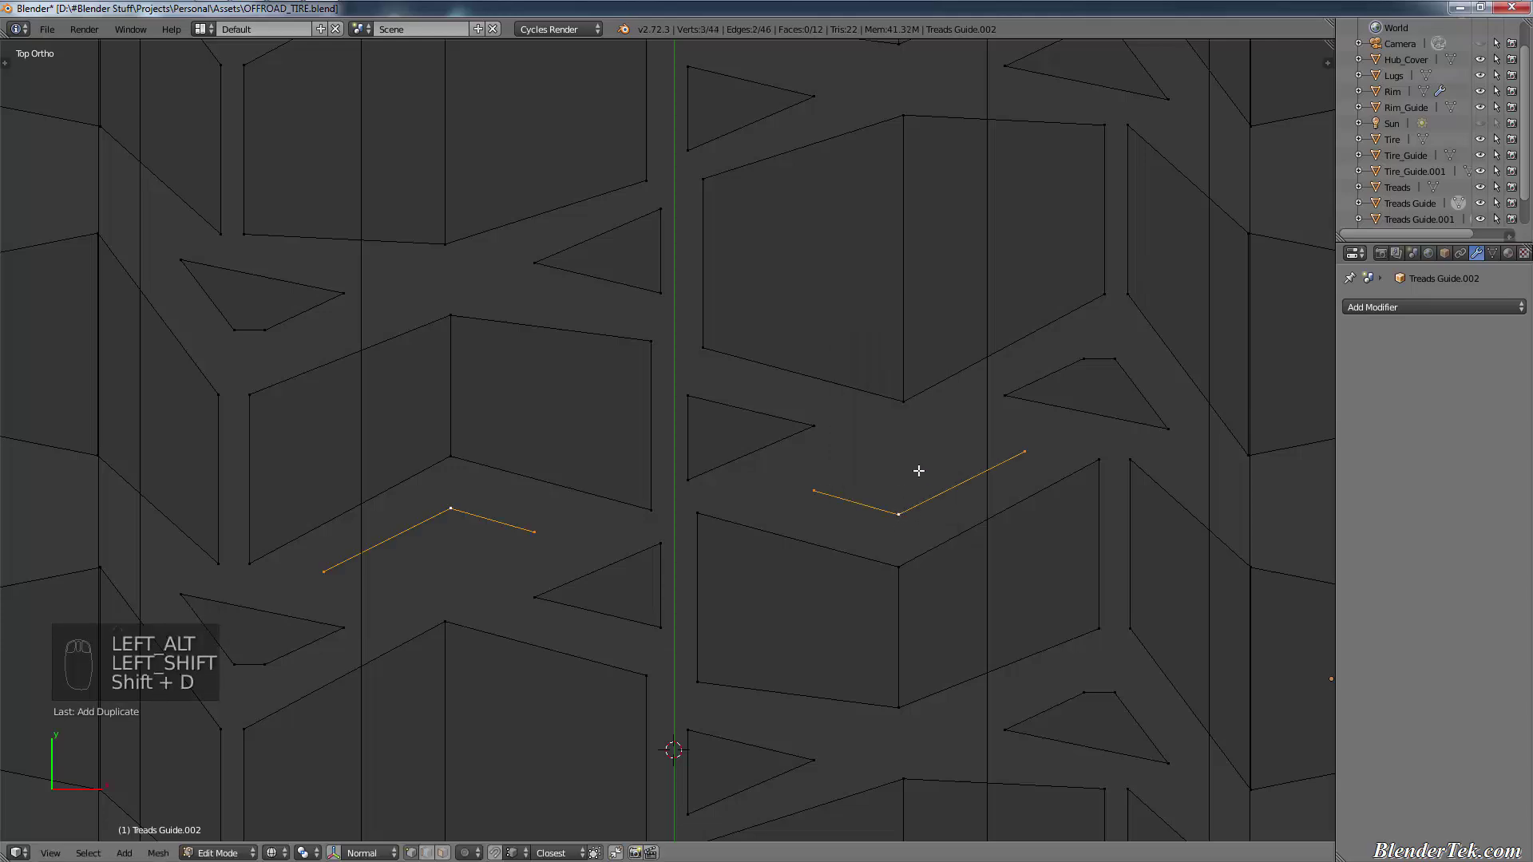
Step: Try to flip the duplicated line with a Y scale of -1 and shift it -1 along X, and undo both changes
type("s")
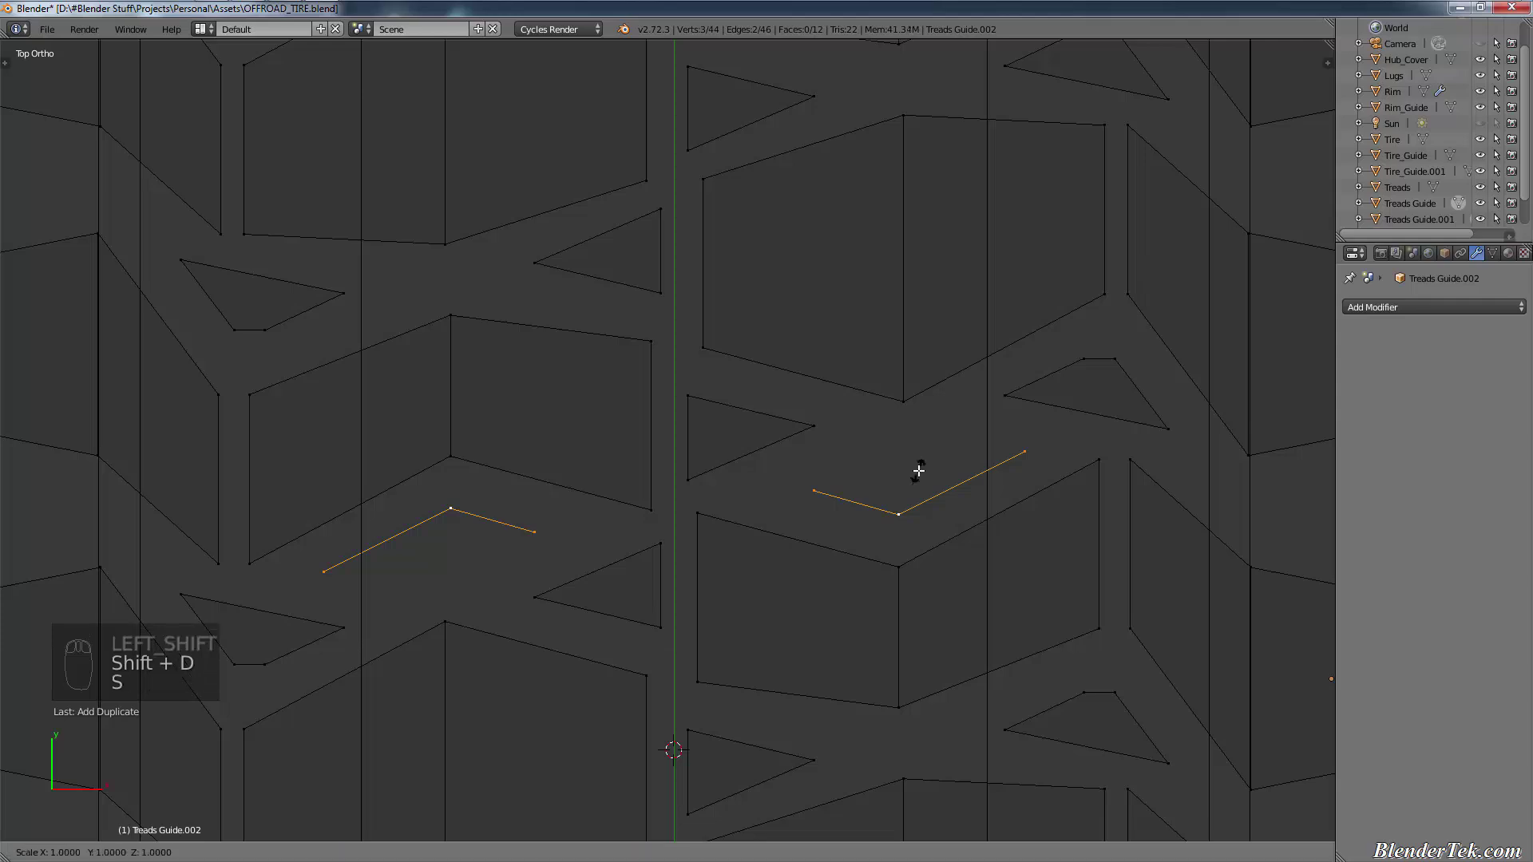
type("y-1")
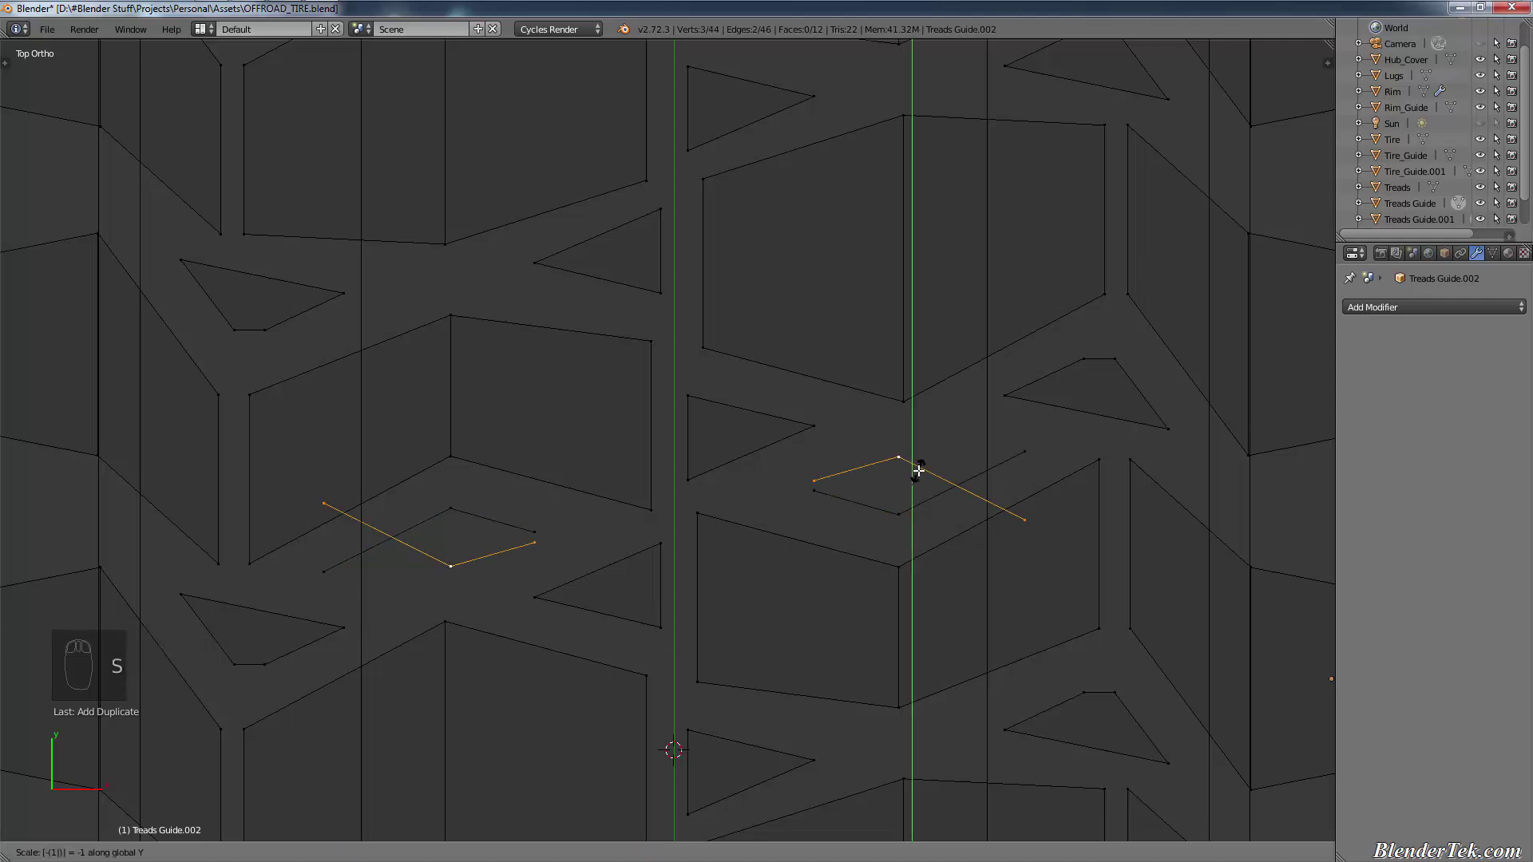
key("Return")
type("gx")
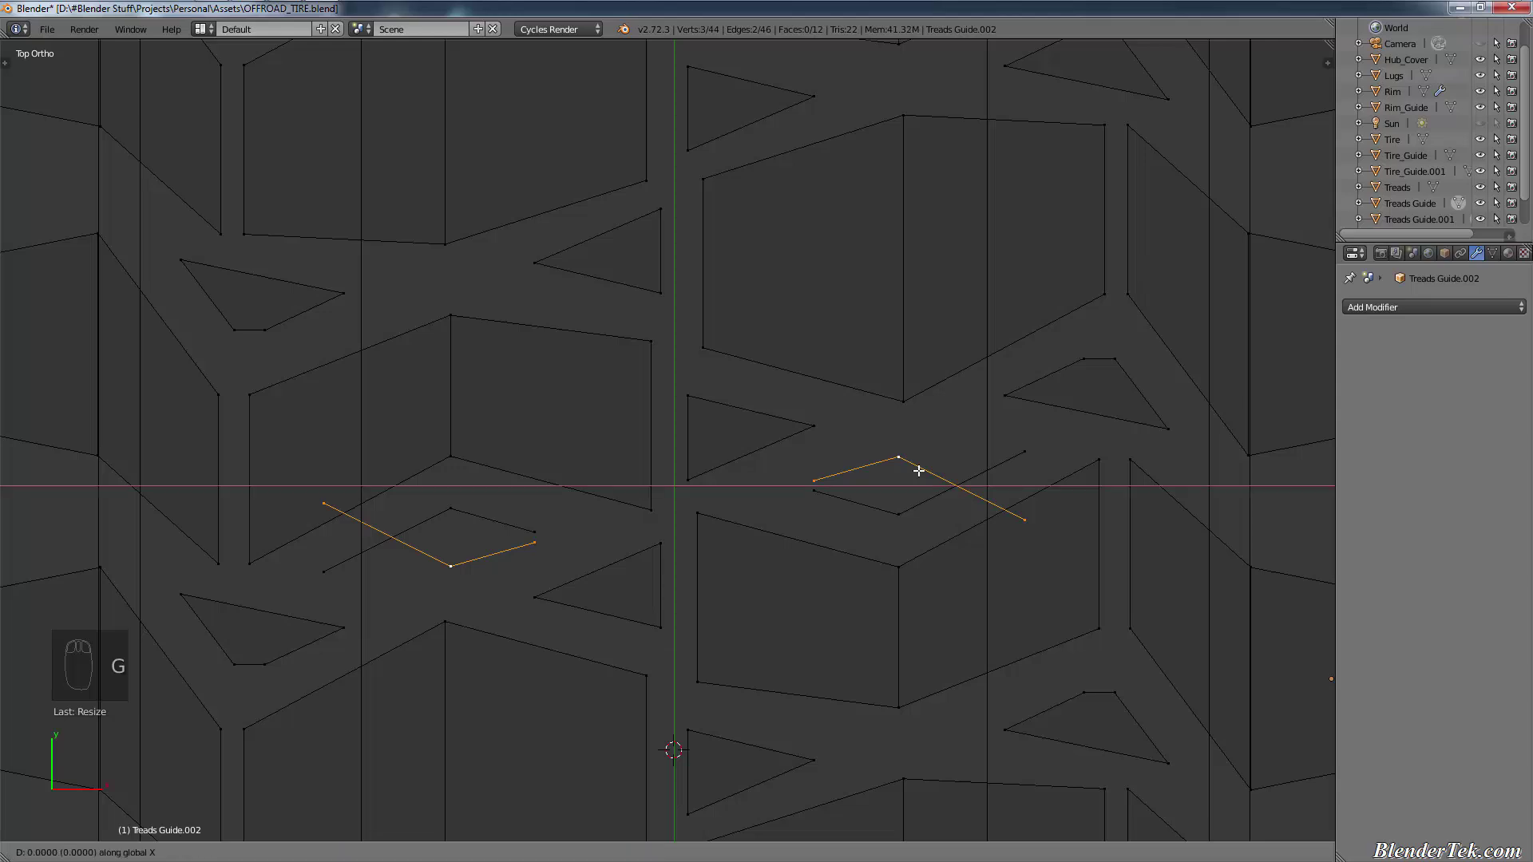
type("-1")
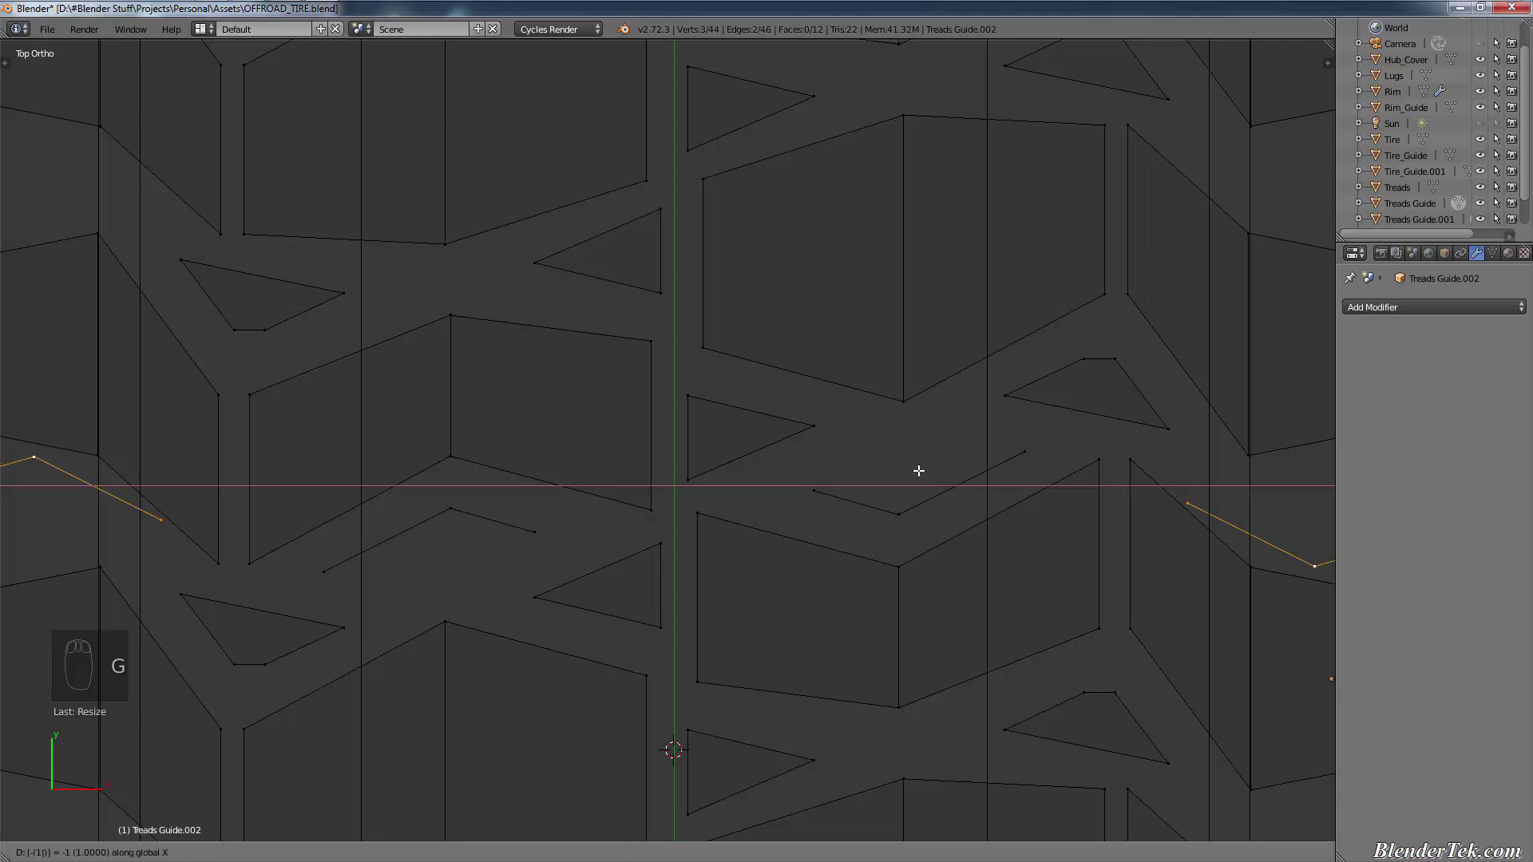
left_click(918, 471)
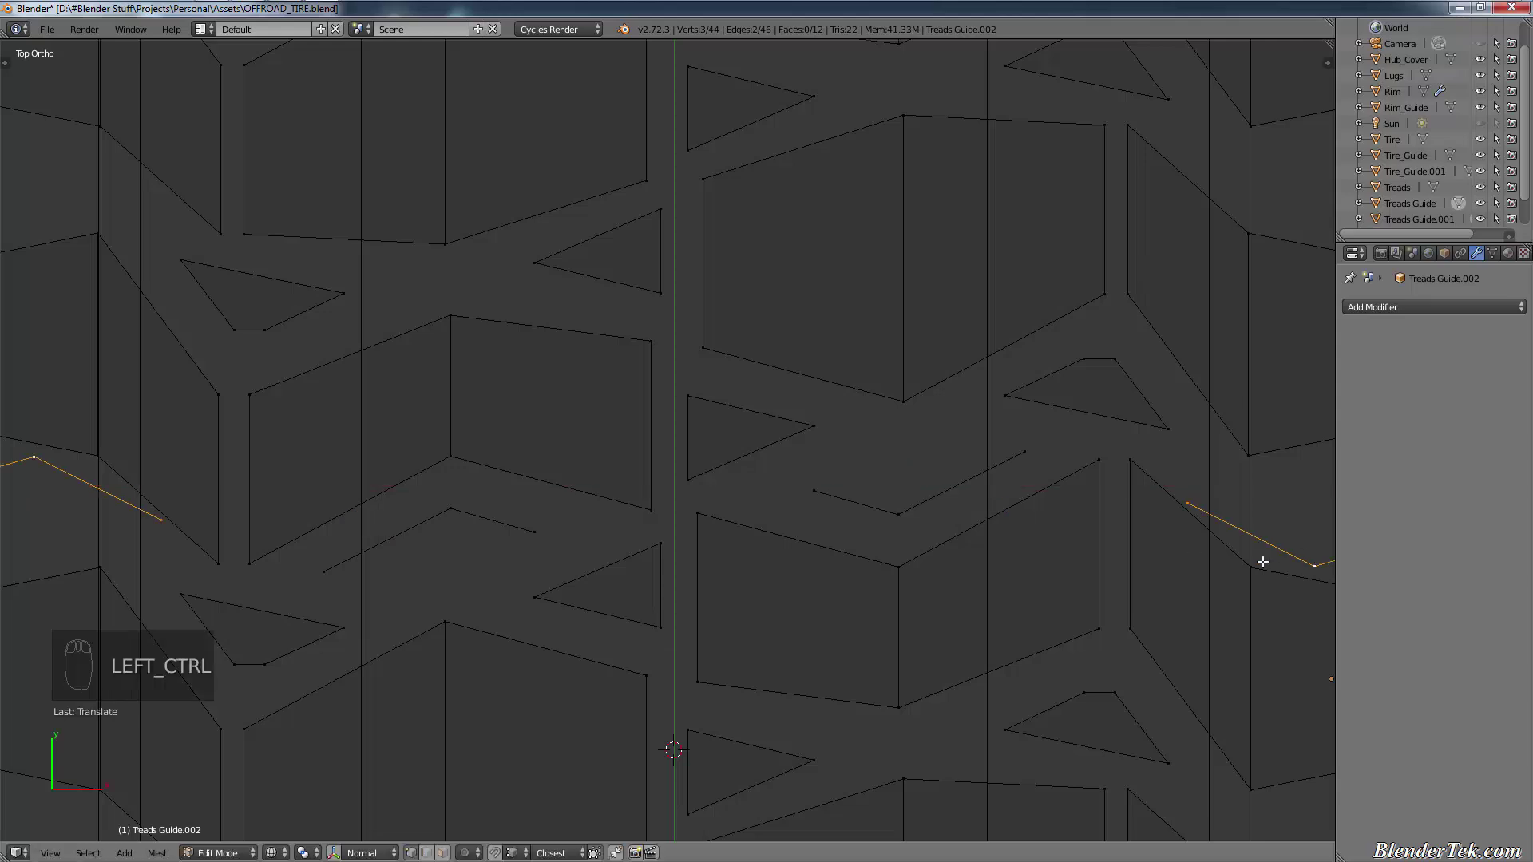
key("ctrl+z")
key("ctrl+z")
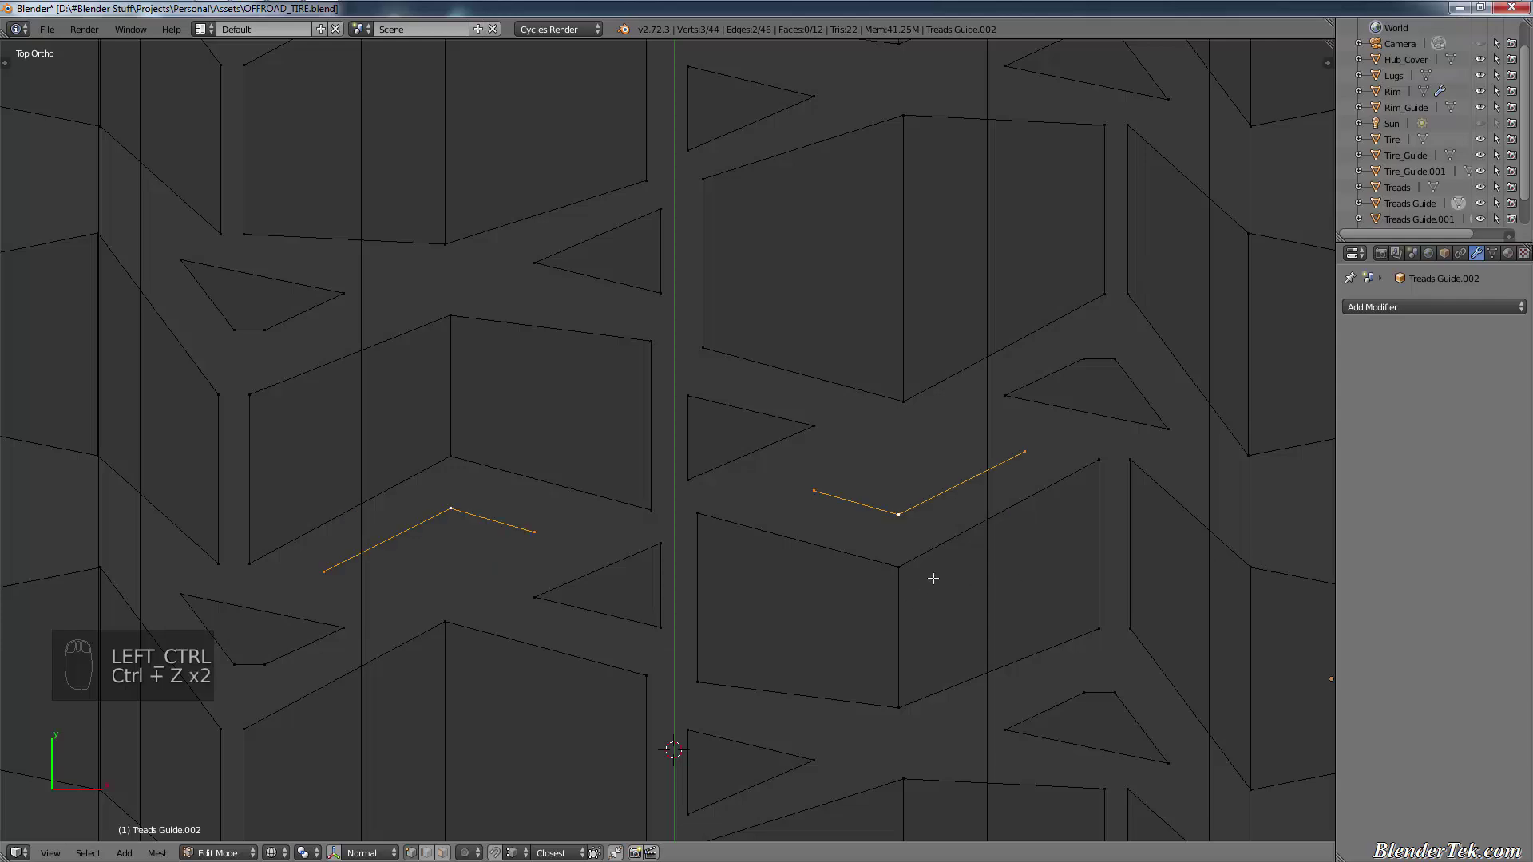
Step: Try to shift the duplicated bent line along X and flip it with a Y scale of -1
key("g")
key("x")
left_click(933, 579)
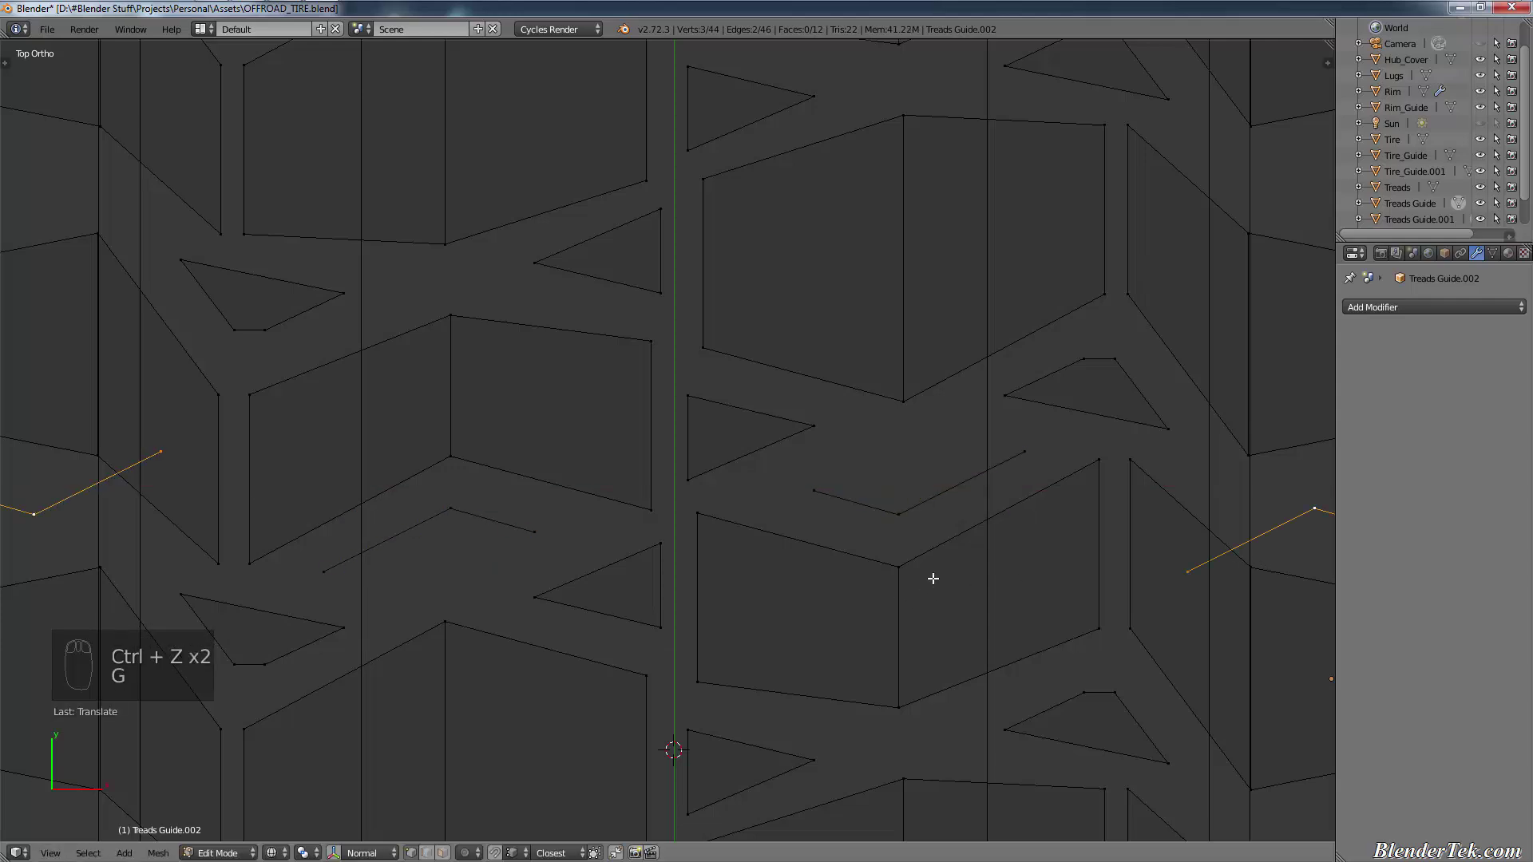
key("g")
key("x")
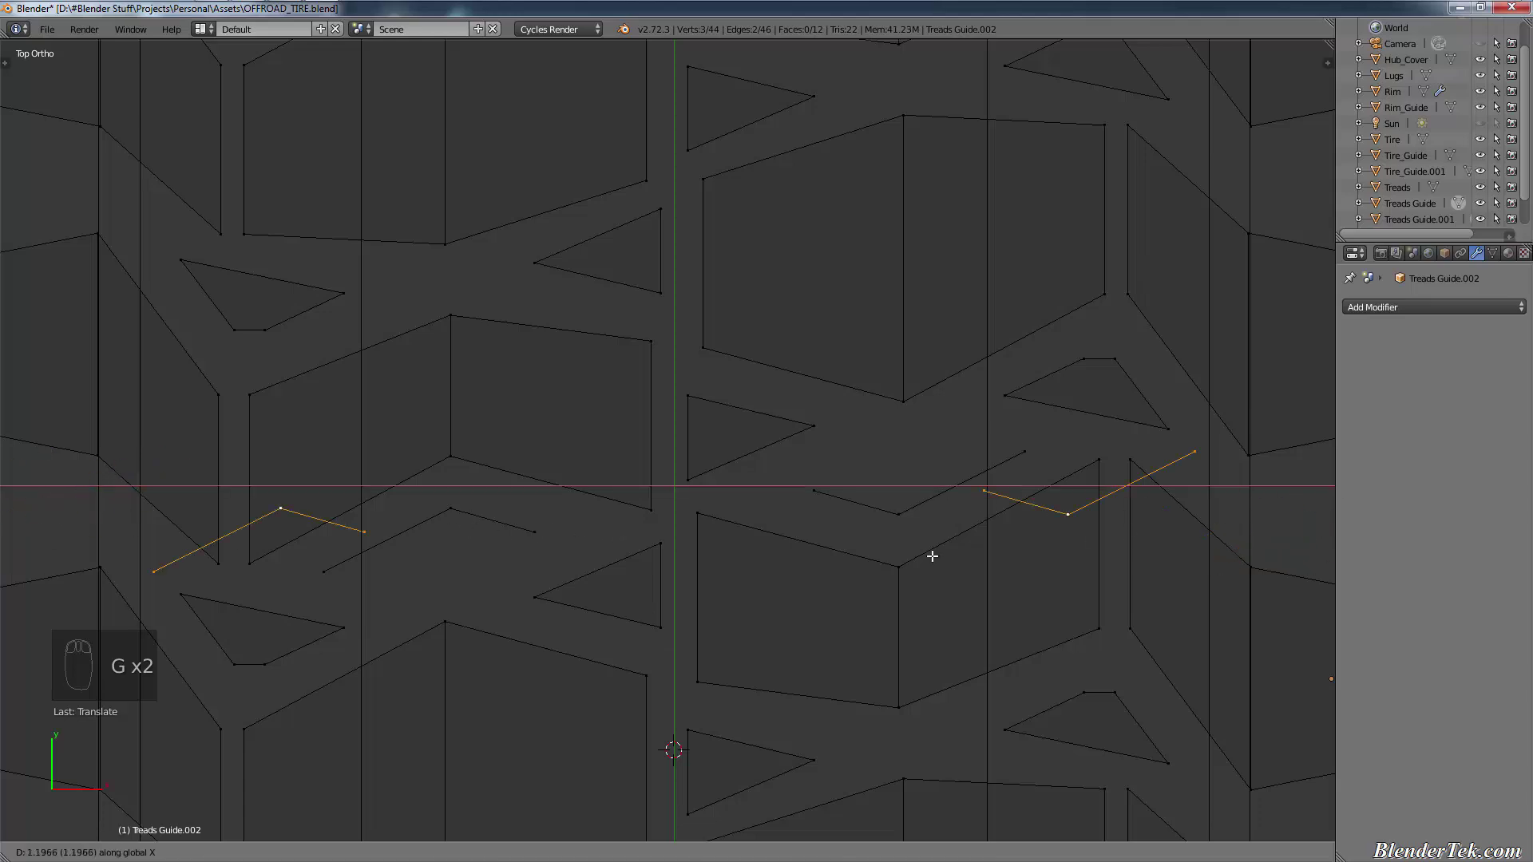
right_click(816, 549)
type("s")
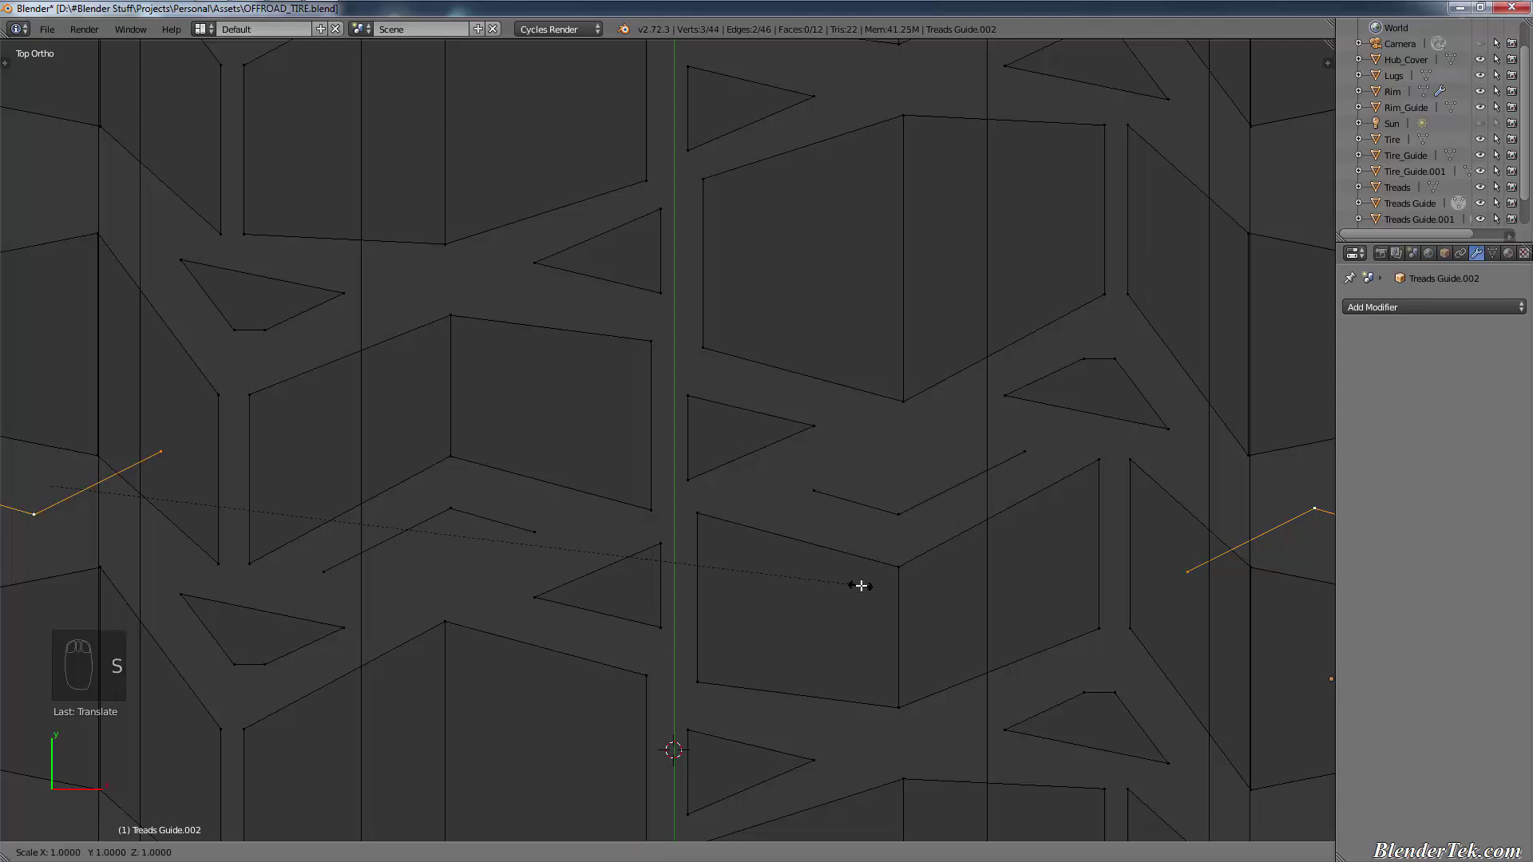
type("y-1")
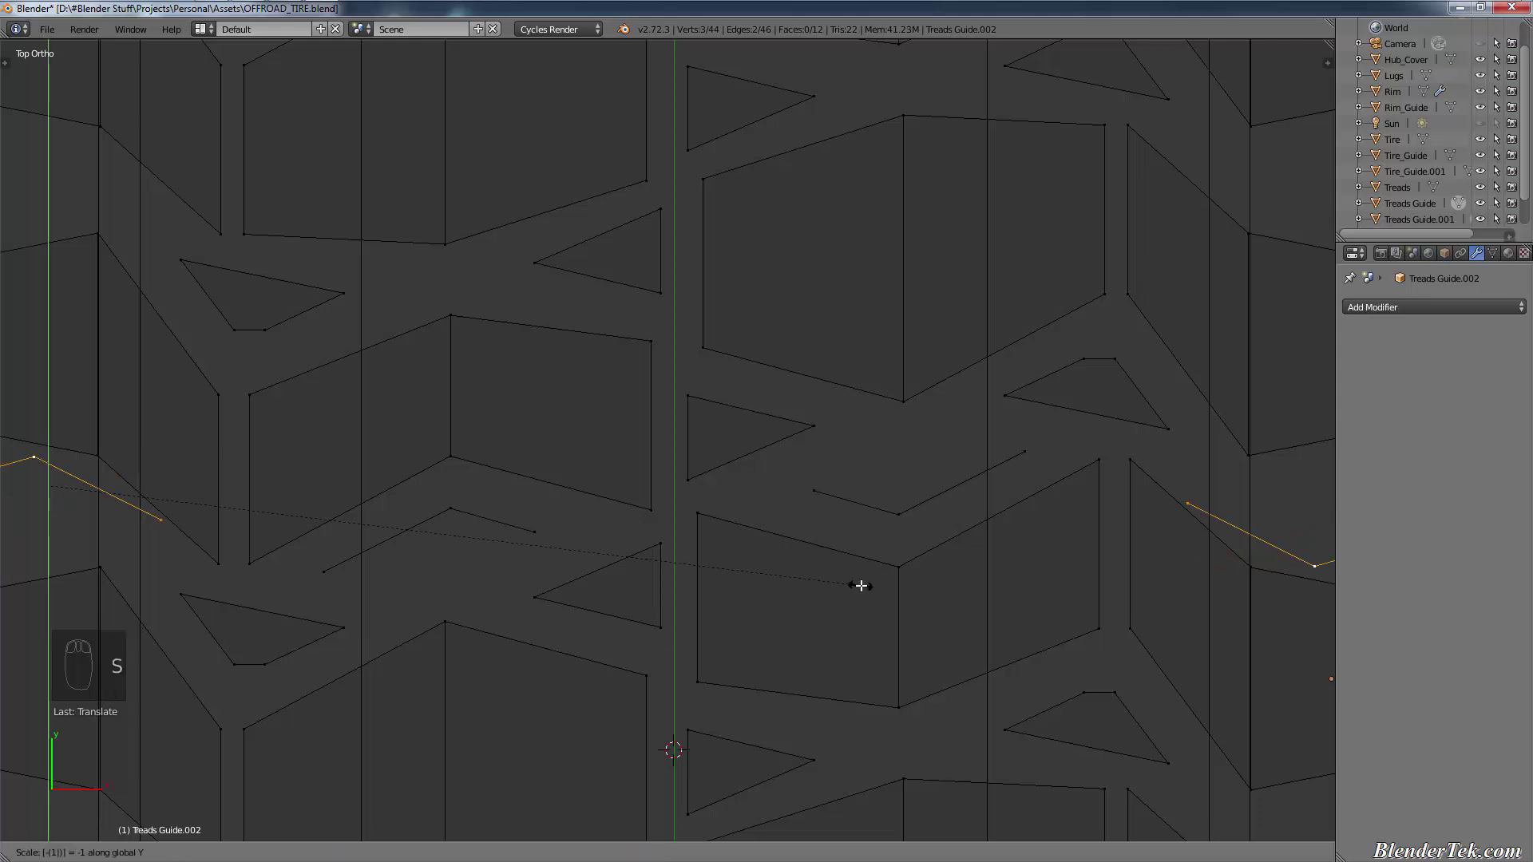
left_click(861, 586)
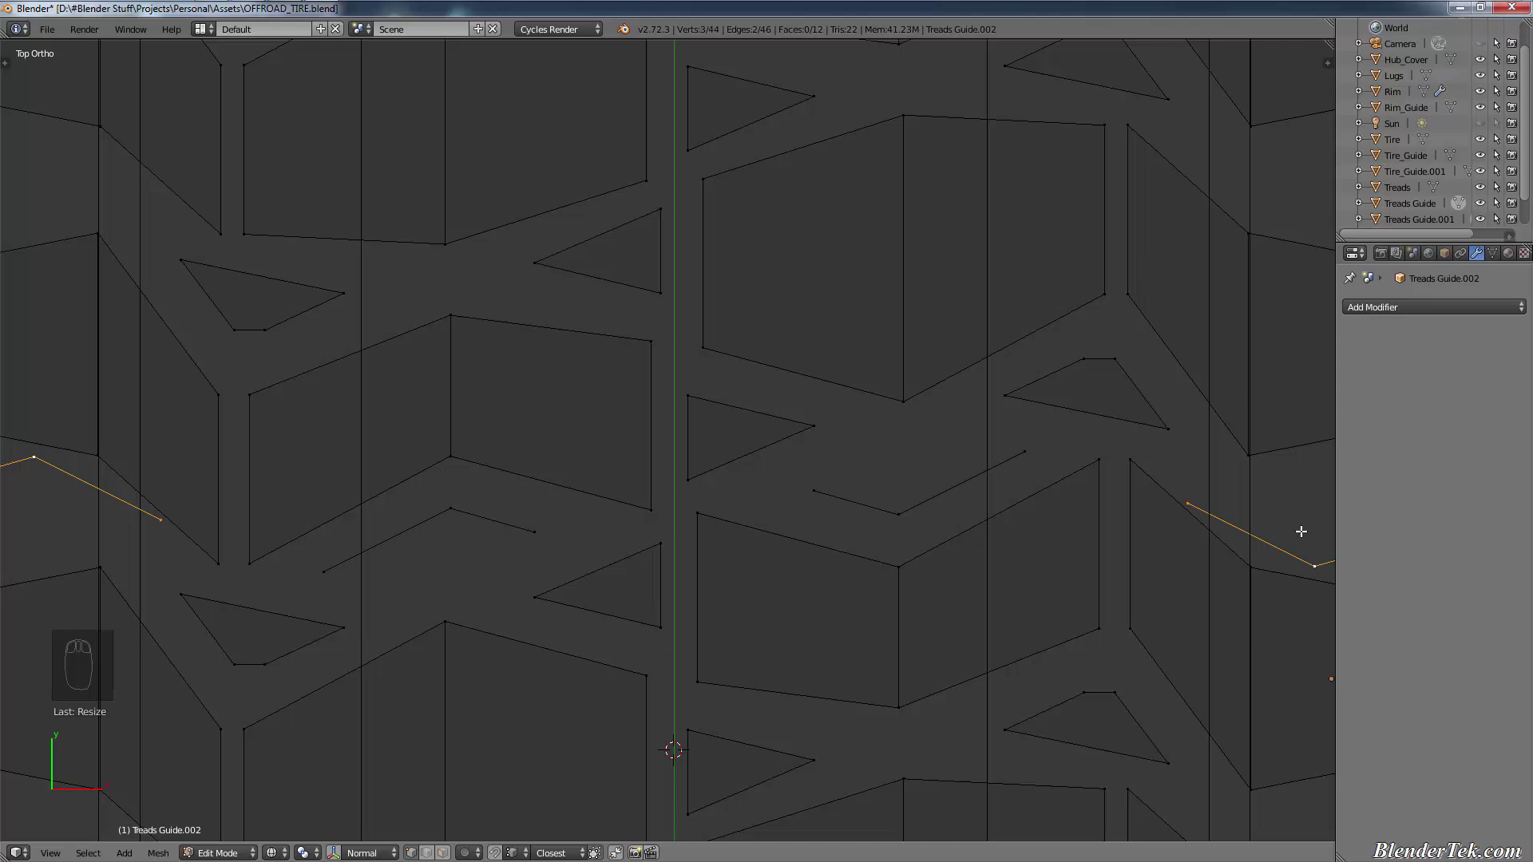
Step: Slide the flipped duplicate back along X and delete its vertices
key("g")
key("x")
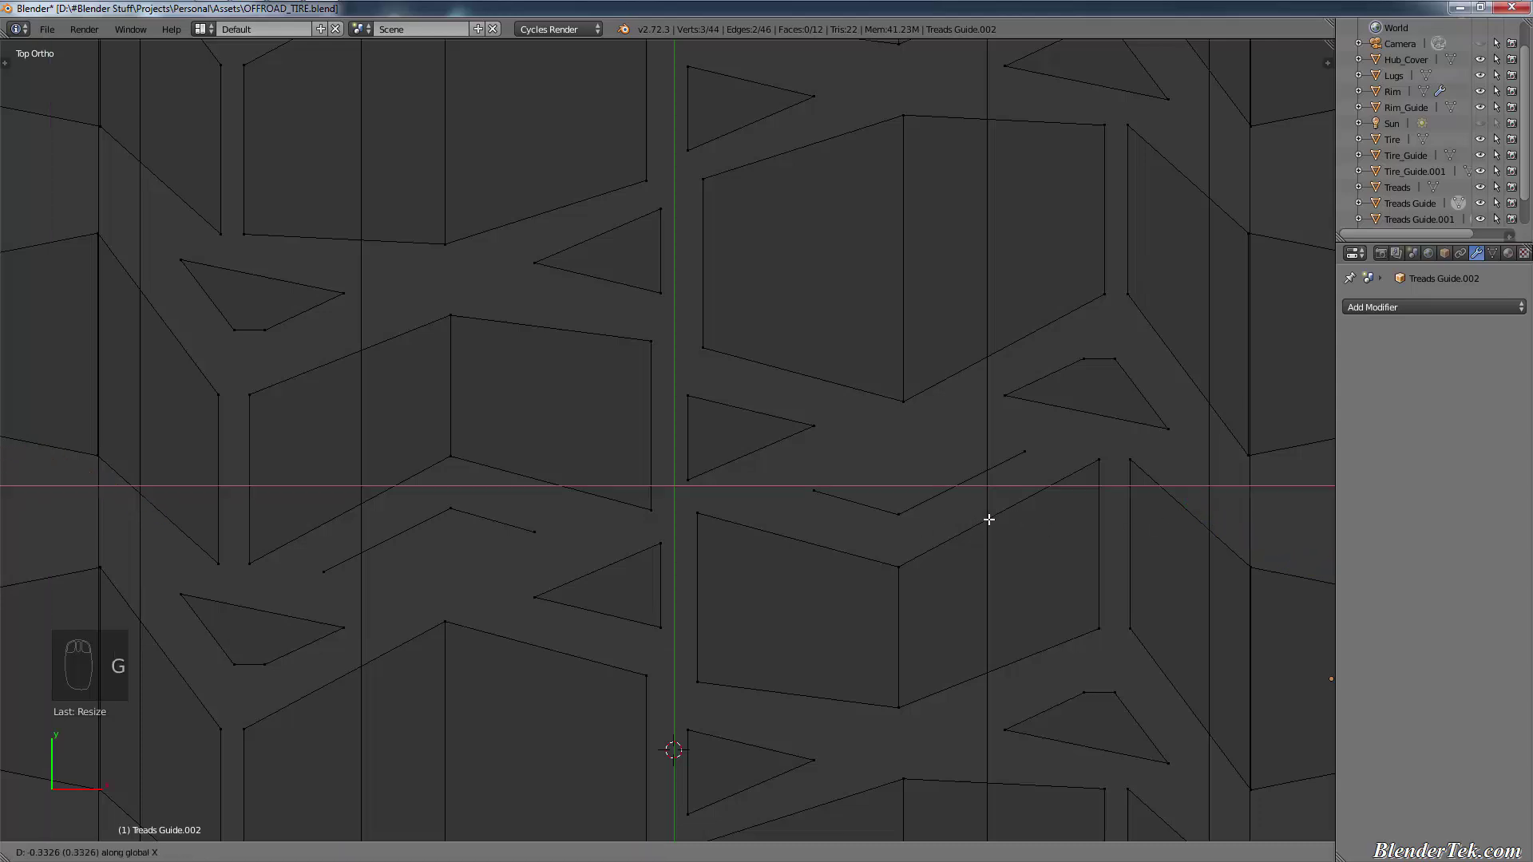
left_click(356, 540)
key("x")
left_click(354, 540)
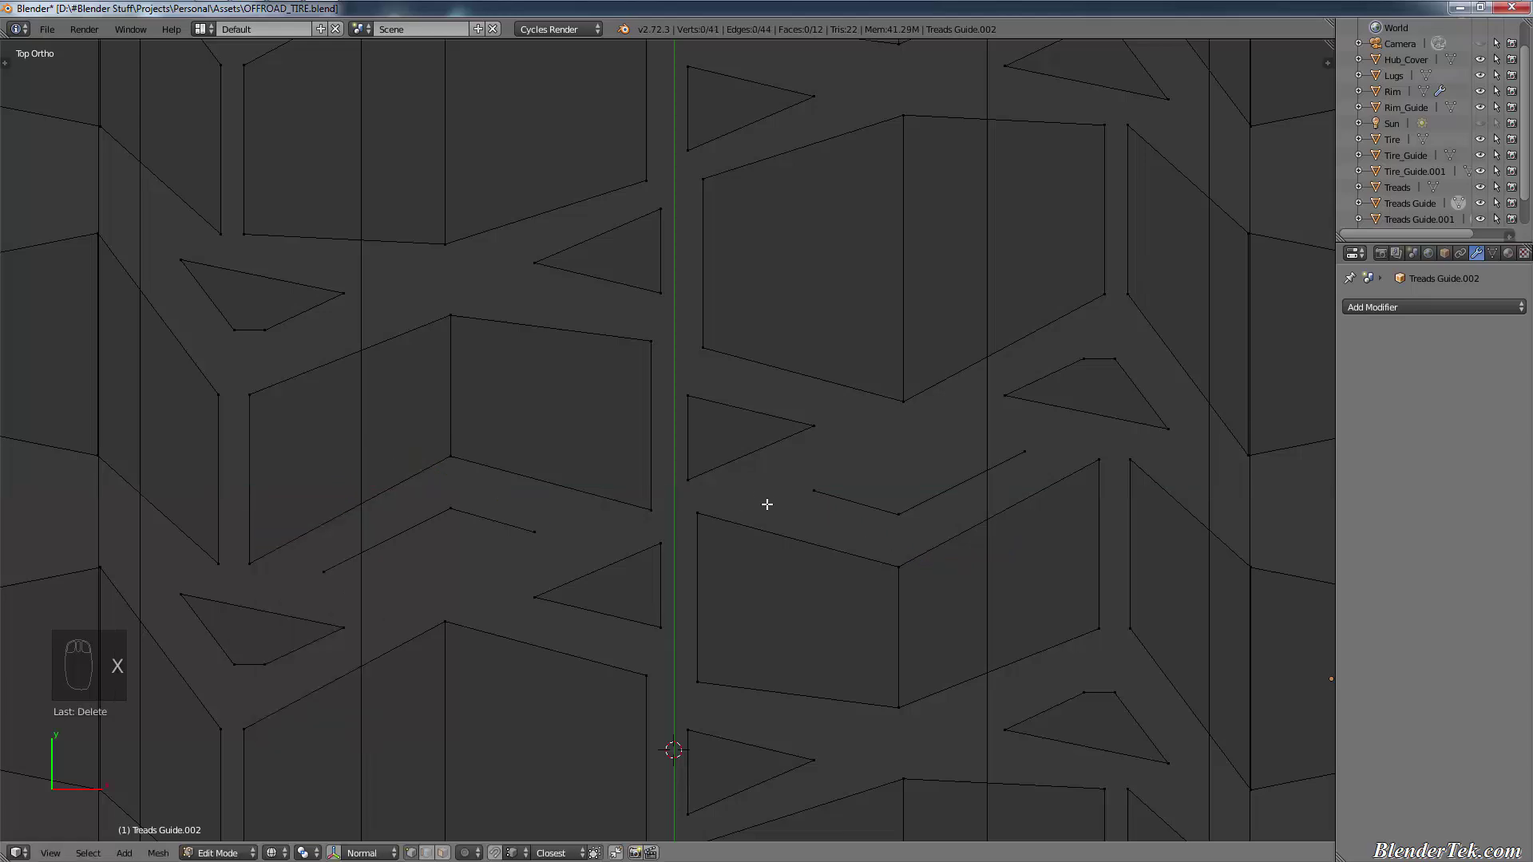
Step: Duplicate the whole bent two-edge line in the gap in place and rotate the copy 180 degrees
right_click(814, 491)
right_click(900, 514, "shift")
right_click(1008, 452, "shift")
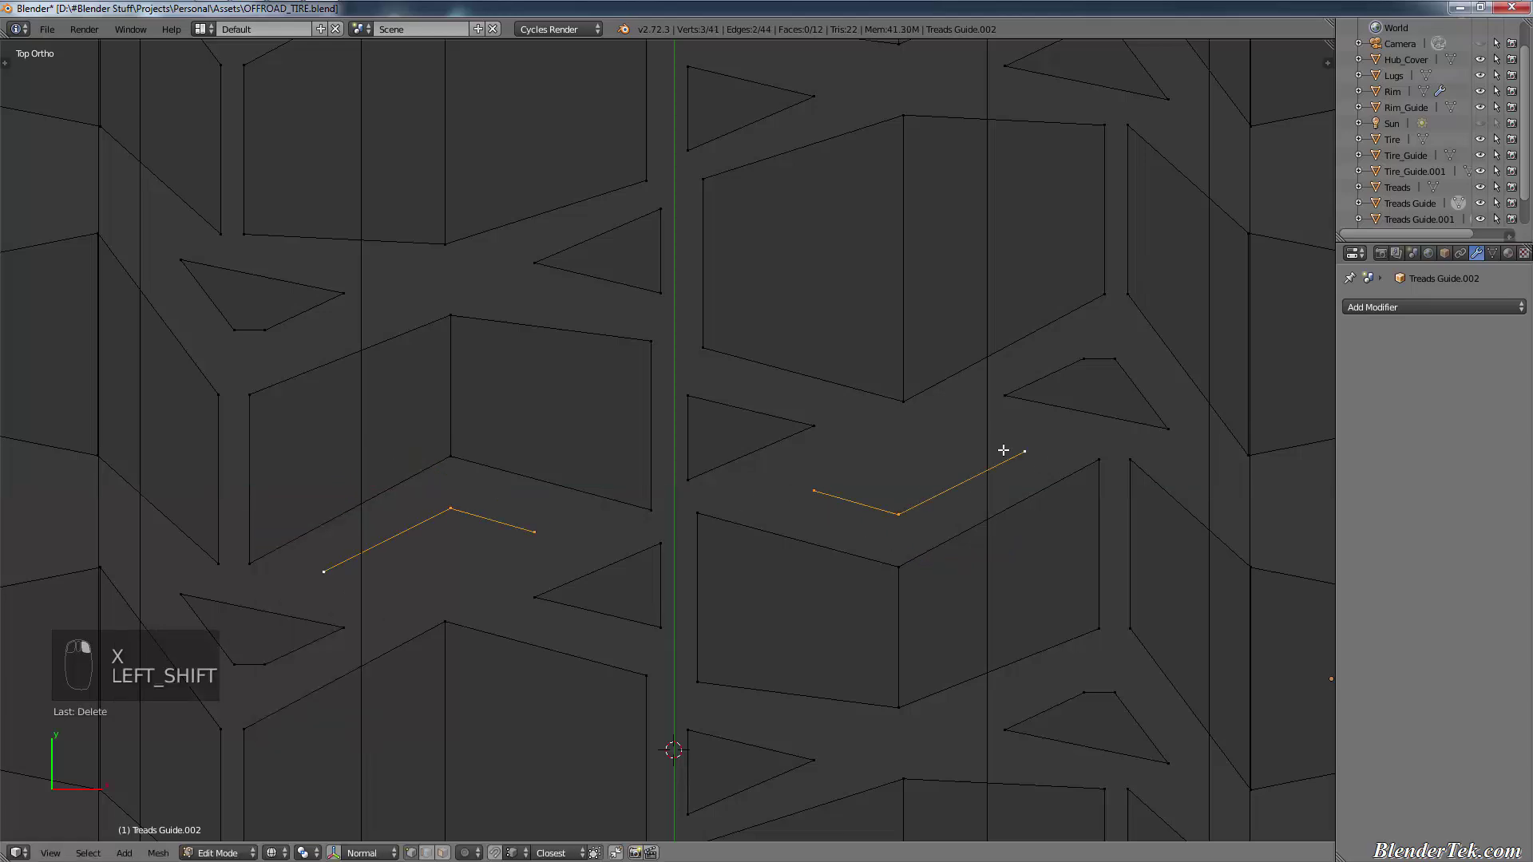
key("shift+d")
right_click(936, 552)
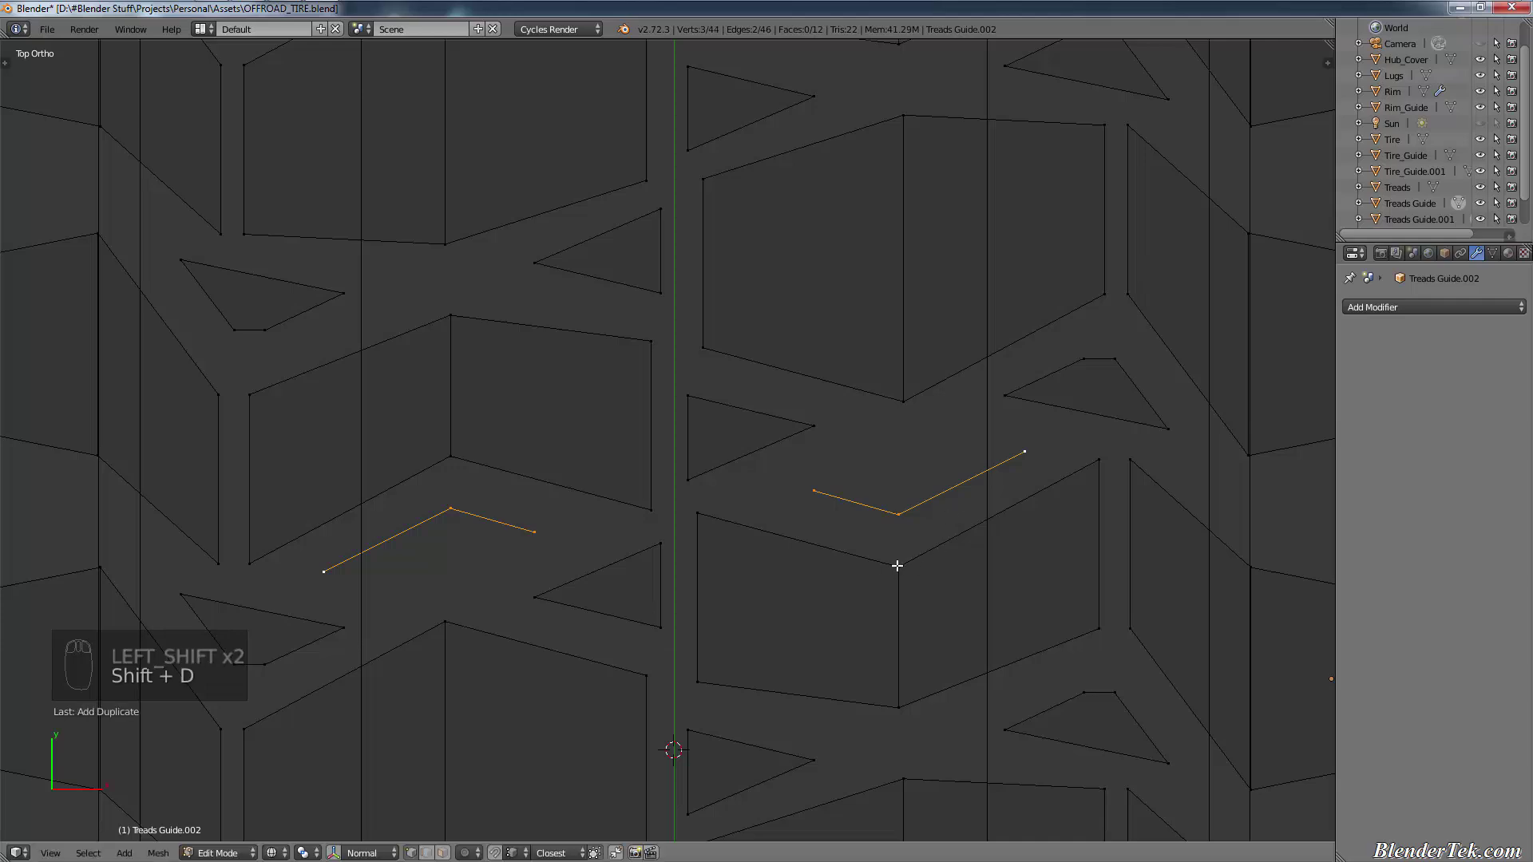
key("r")
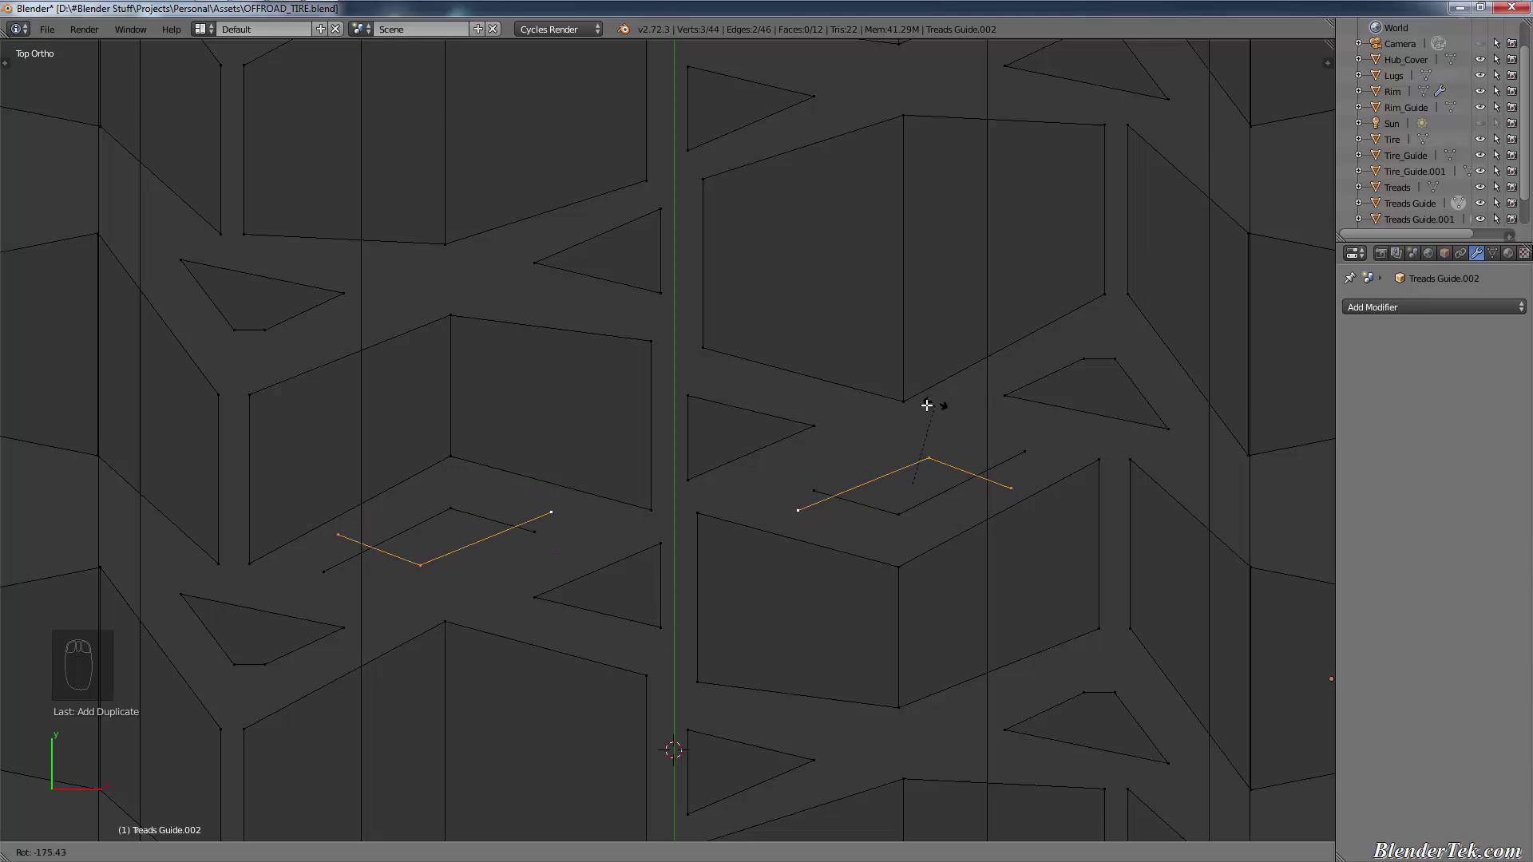
type("1")
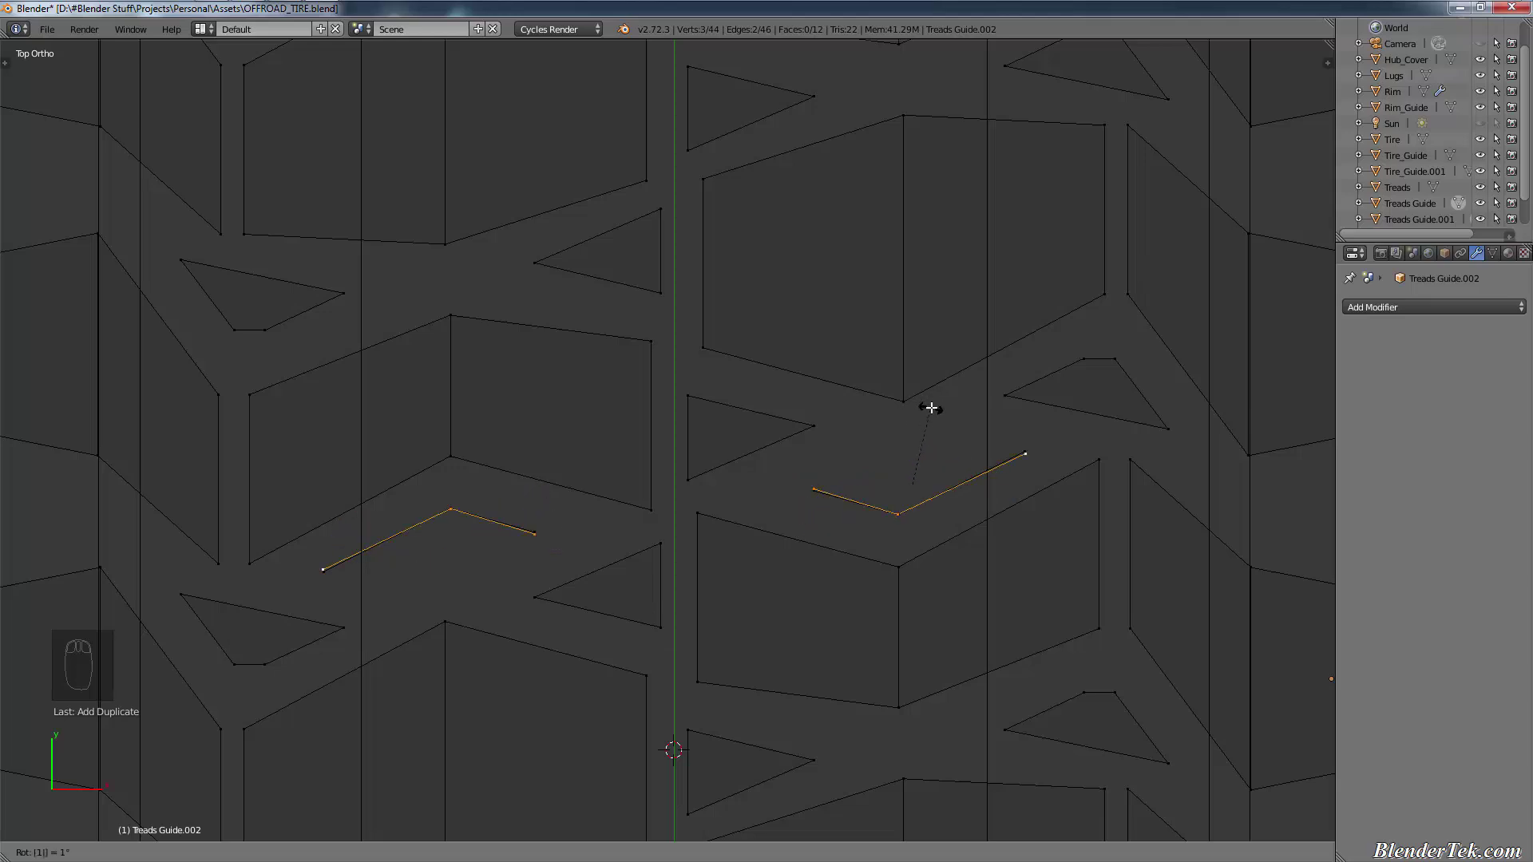
type("-(180")
left_click(931, 408)
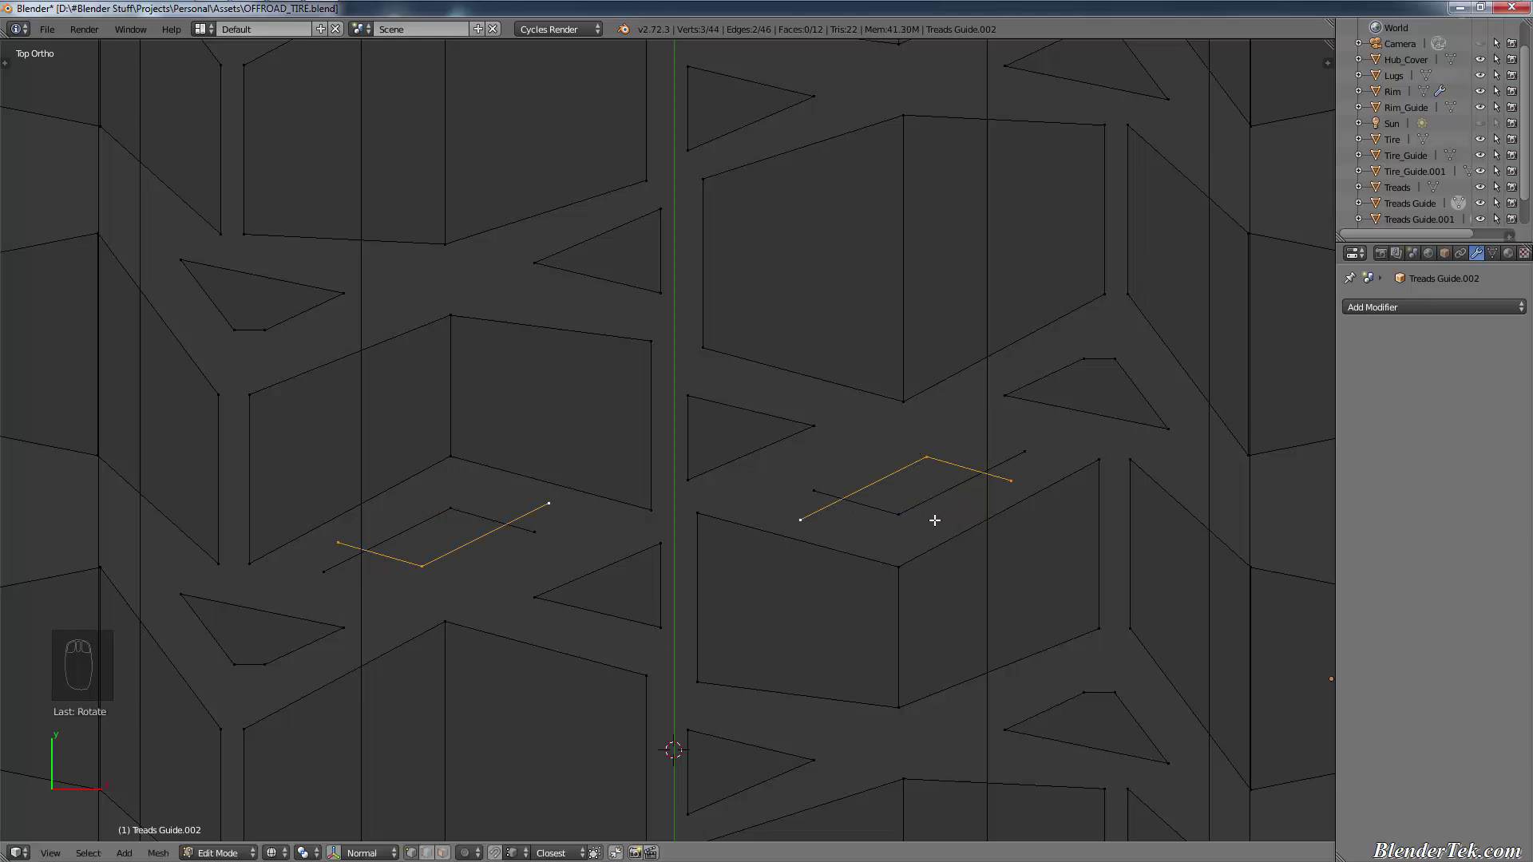
Step: Move the rotated copy up along Y and align its end vertices with the original line's ends
key("g")
key("y")
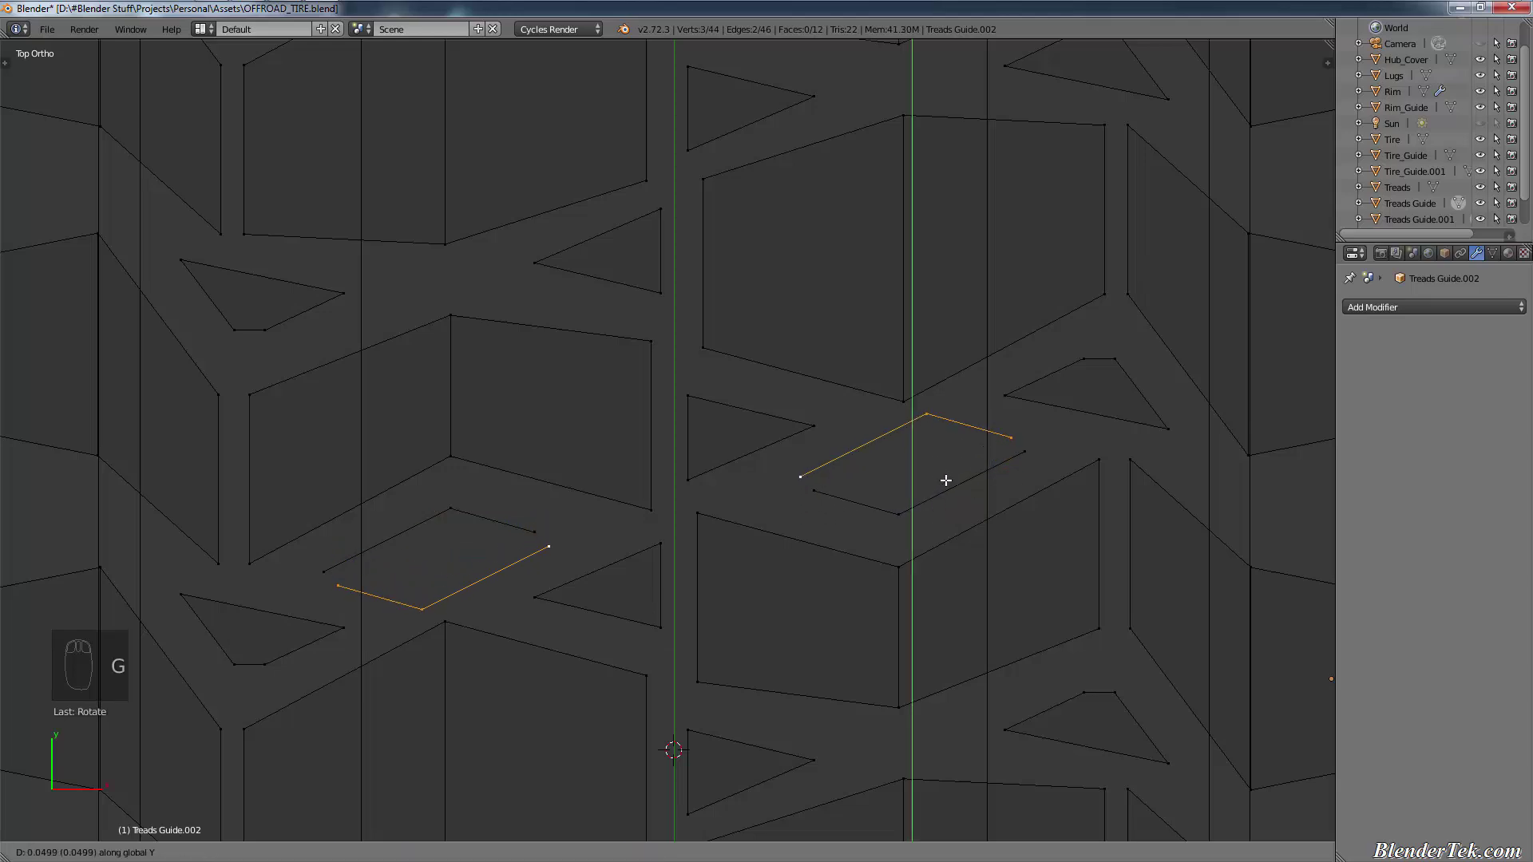
left_click(949, 488)
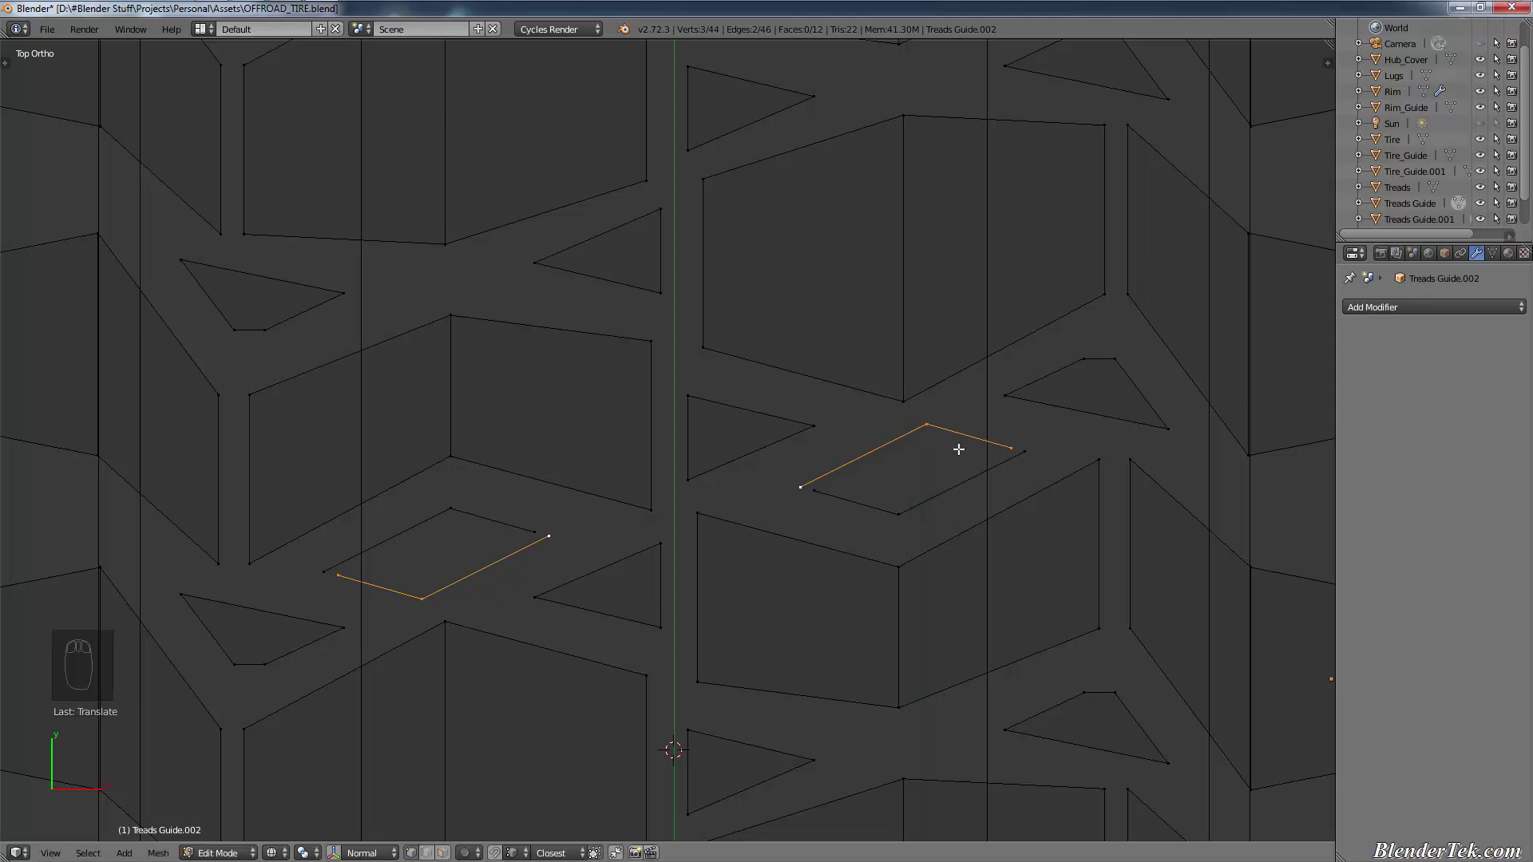
key("g")
left_click(1022, 449)
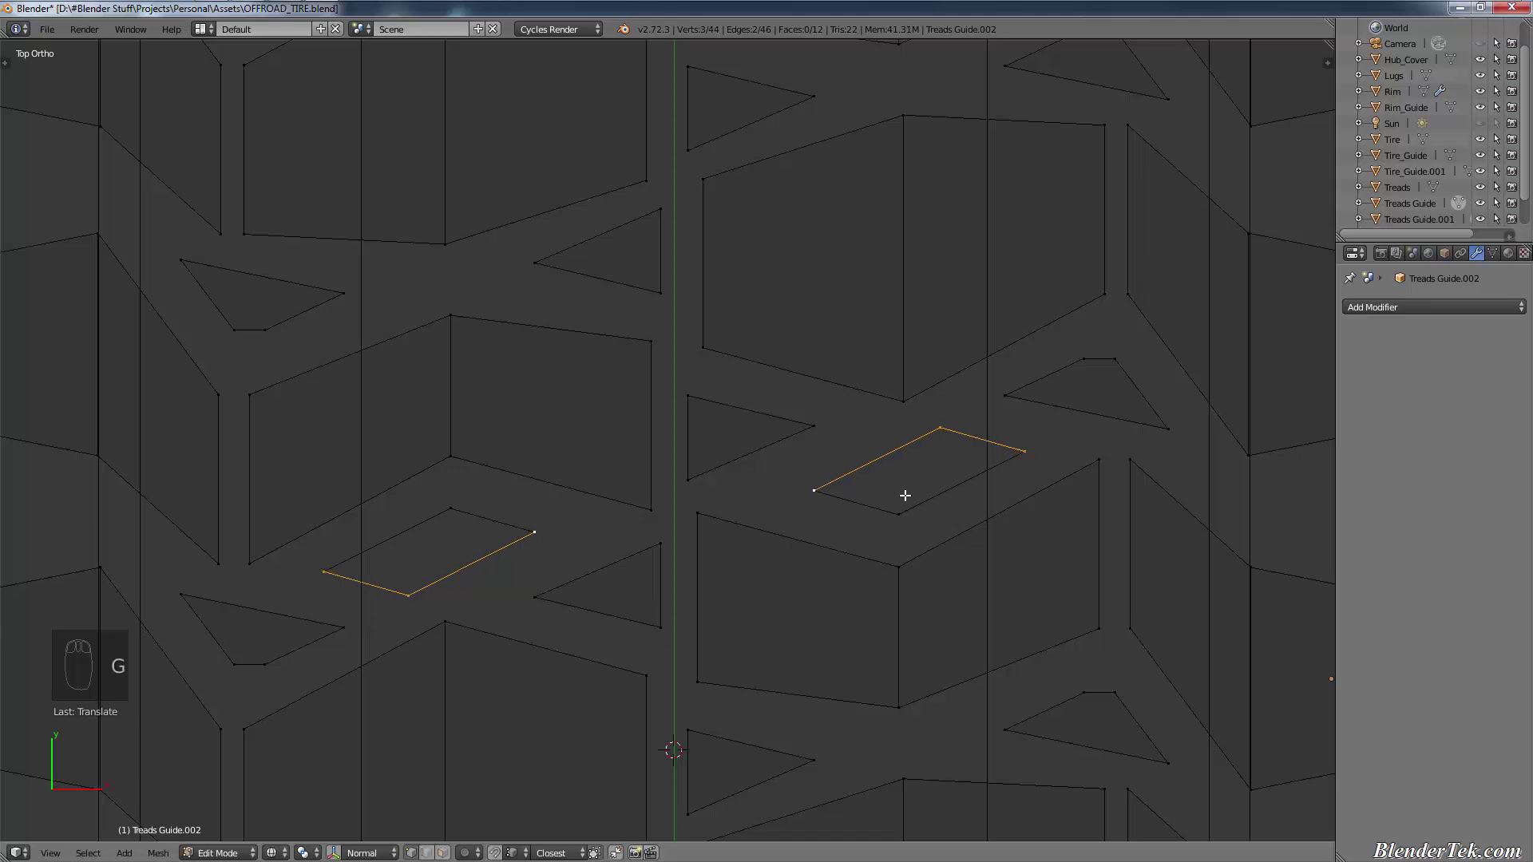
Step: Pull the original bent line's two end vertices slightly inward, away from the rotated copy's ends
scroll(904, 495, "up", 3)
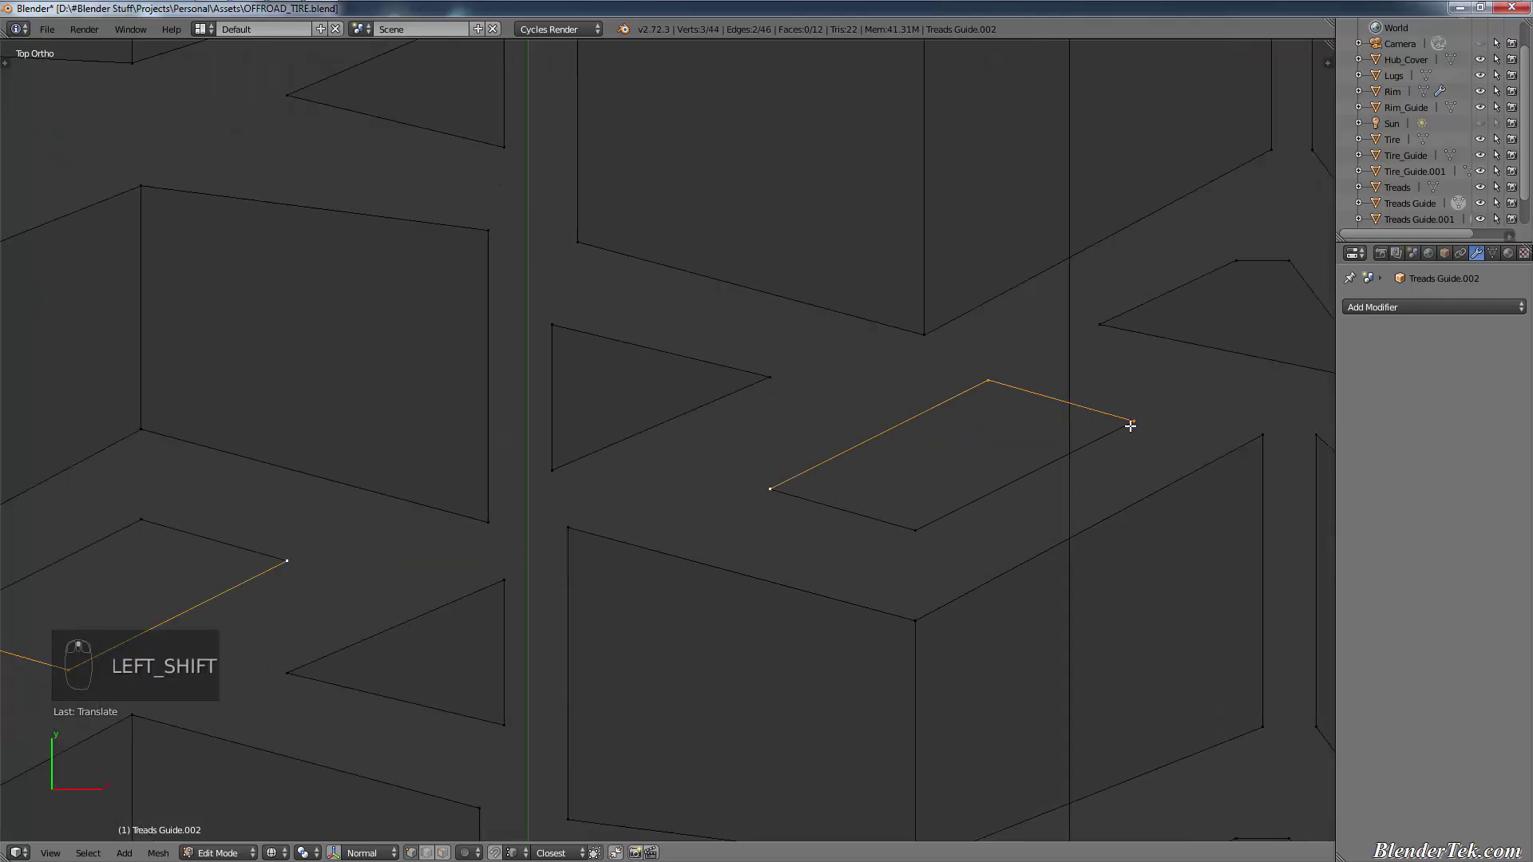
right_click(1138, 421)
key("g")
left_click(1111, 446)
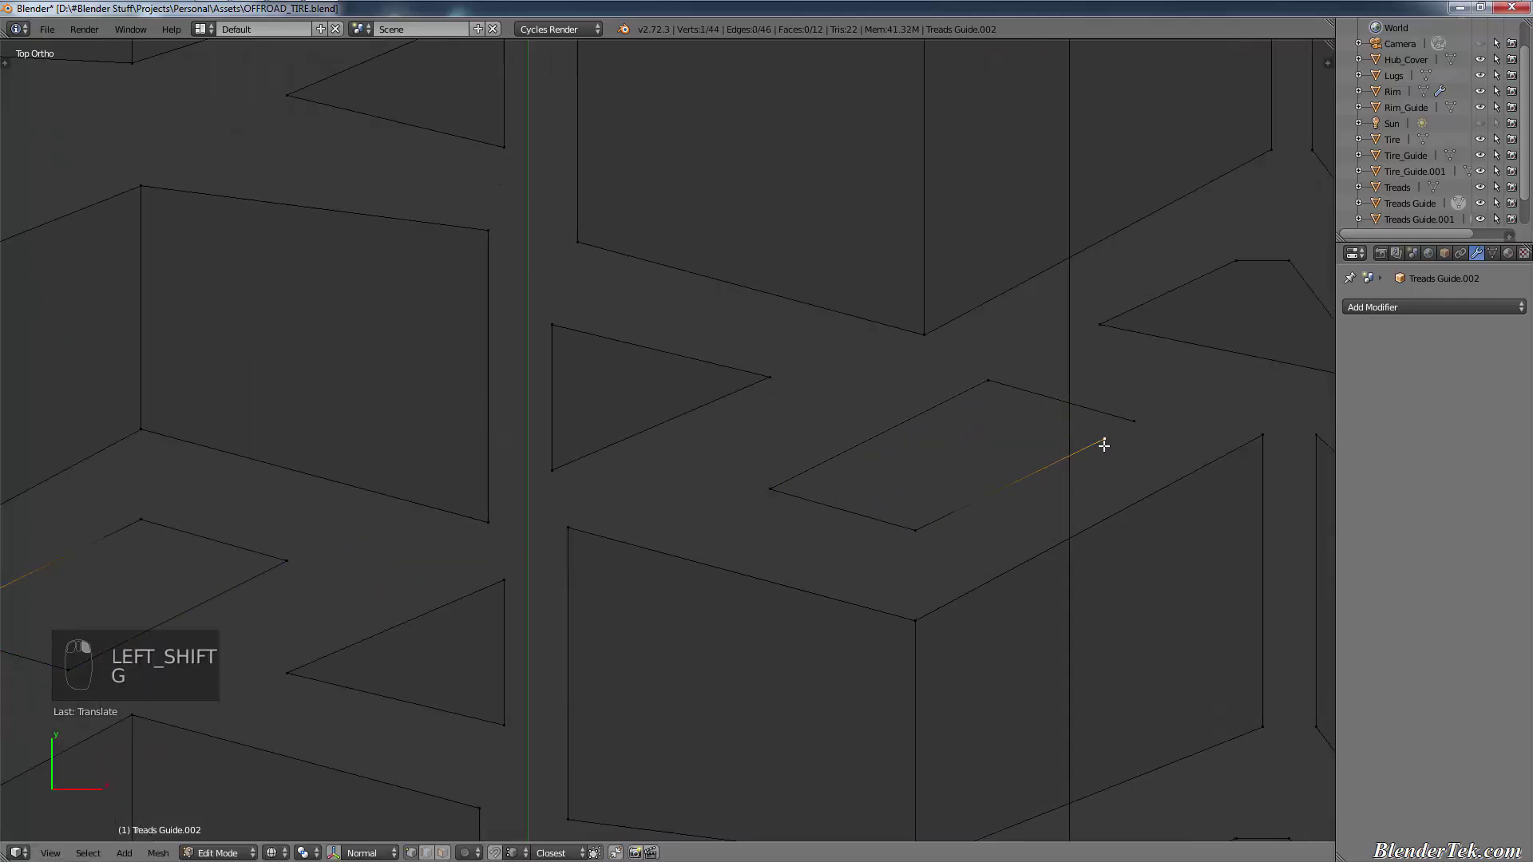
right_click(772, 487)
key("g")
key("g")
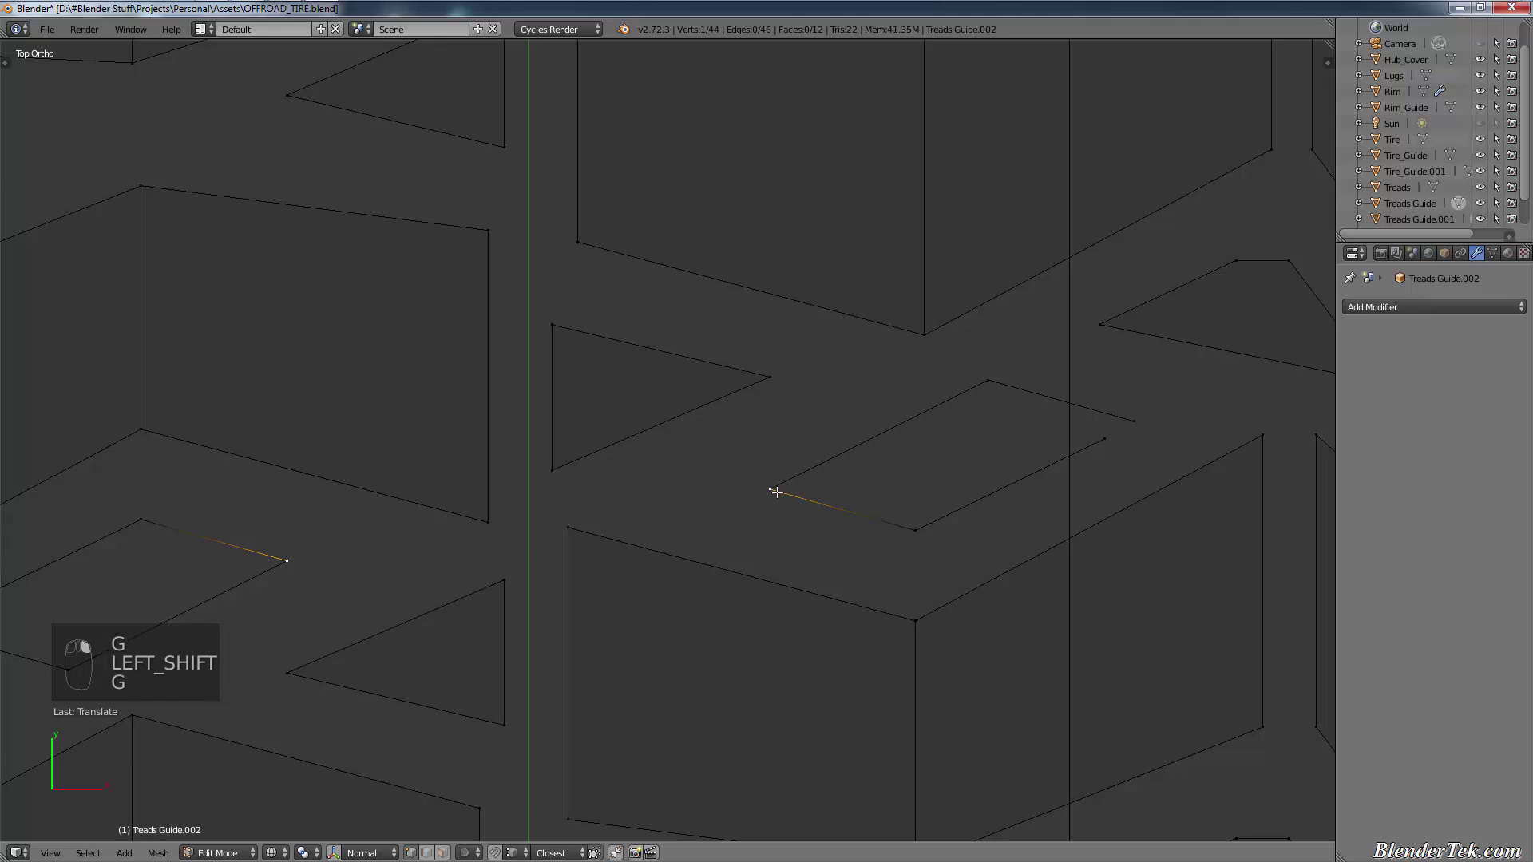
left_click(791, 491)
Step: Merge each pair of neighbouring end vertices at the rotated copy's end points to close the parallelogram outline
right_click(772, 487, "shift")
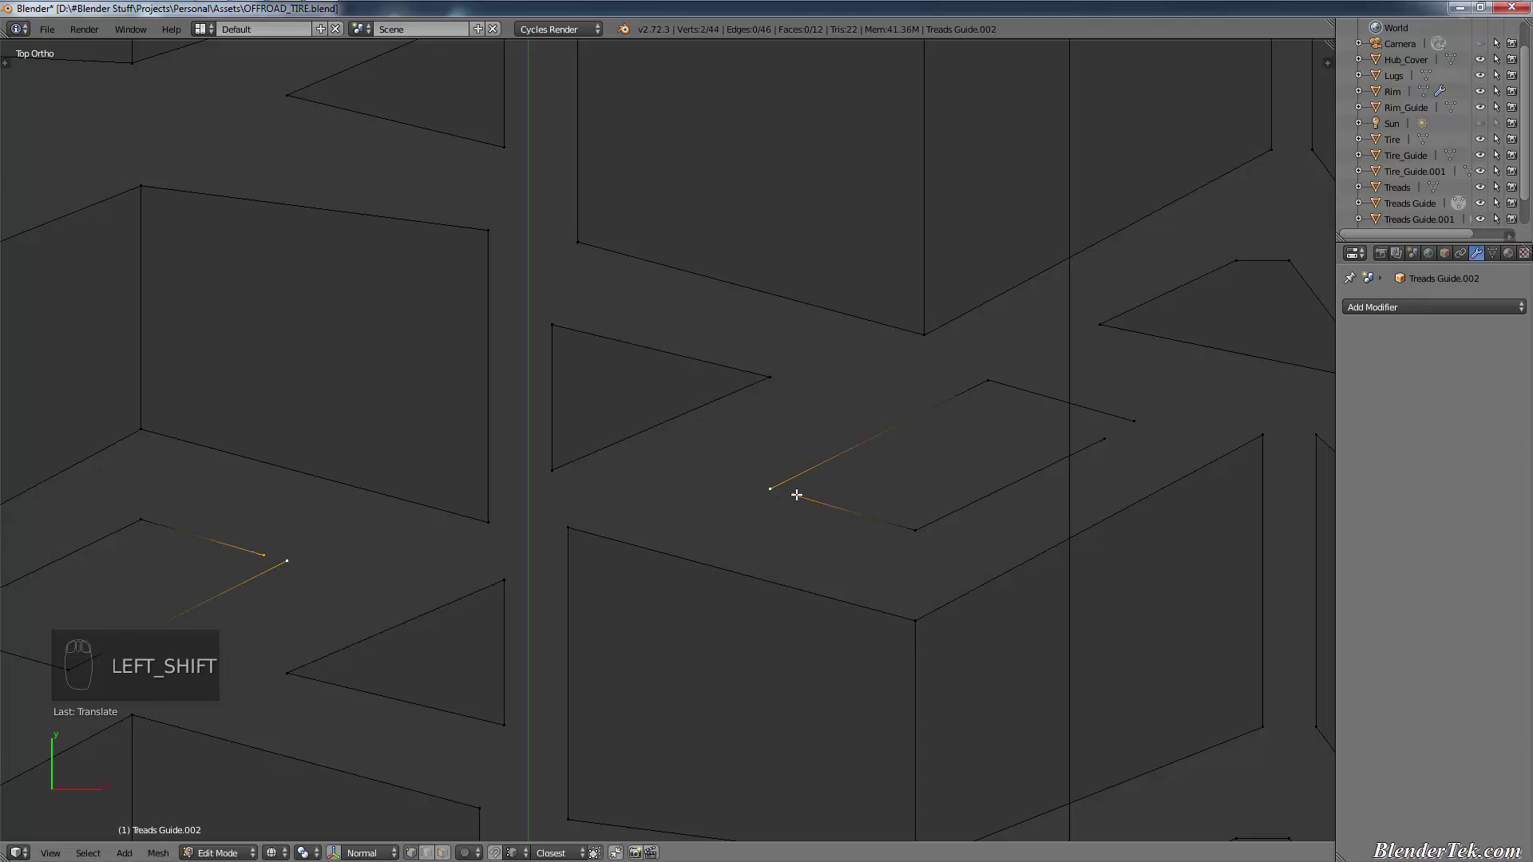
key("alt+m")
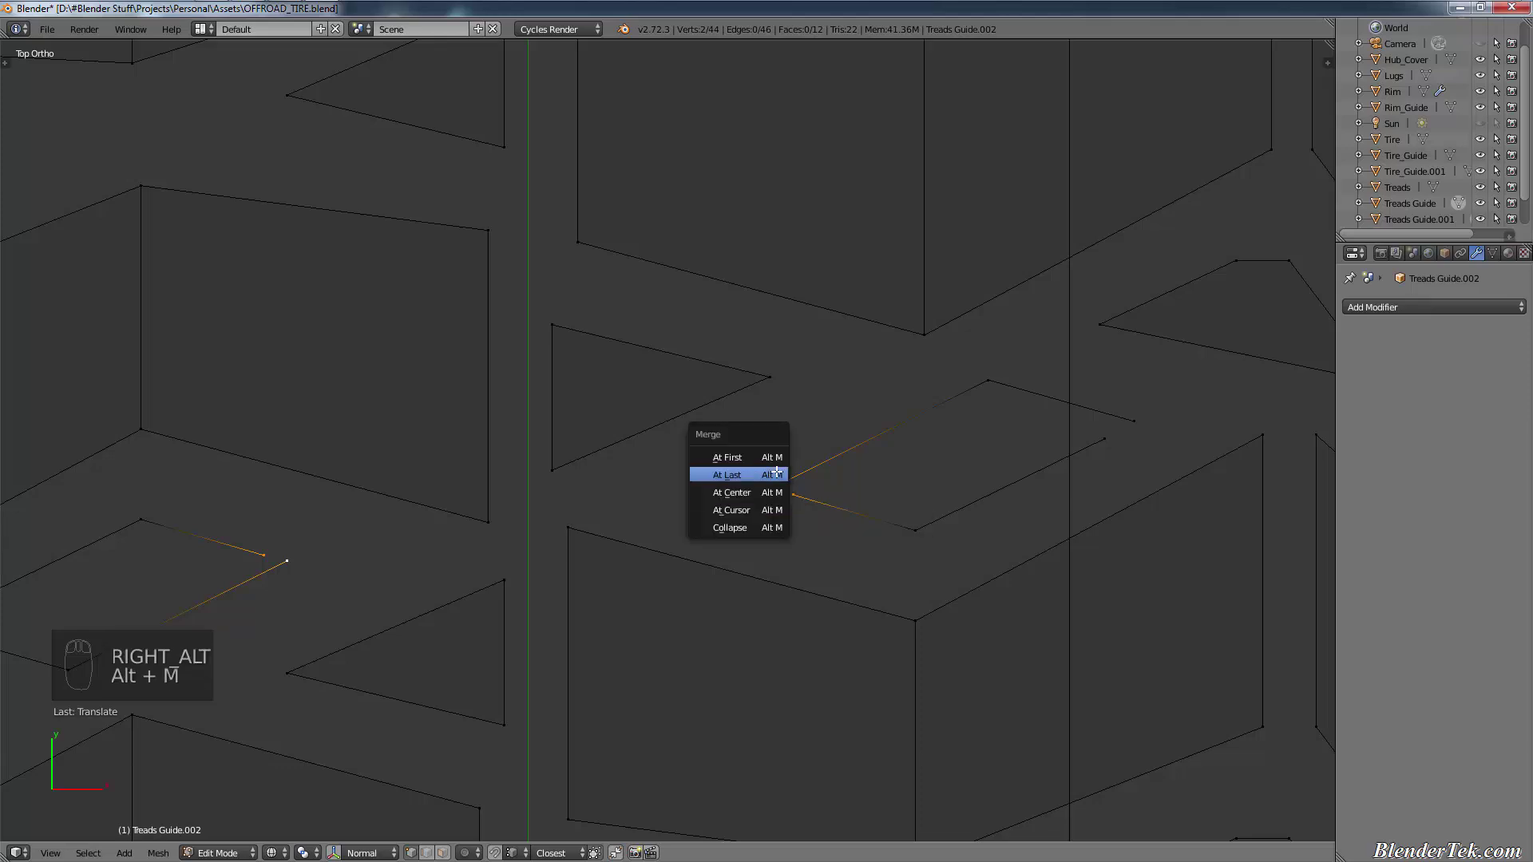
left_click(742, 475)
right_click(1135, 421)
right_click(1100, 438, "shift")
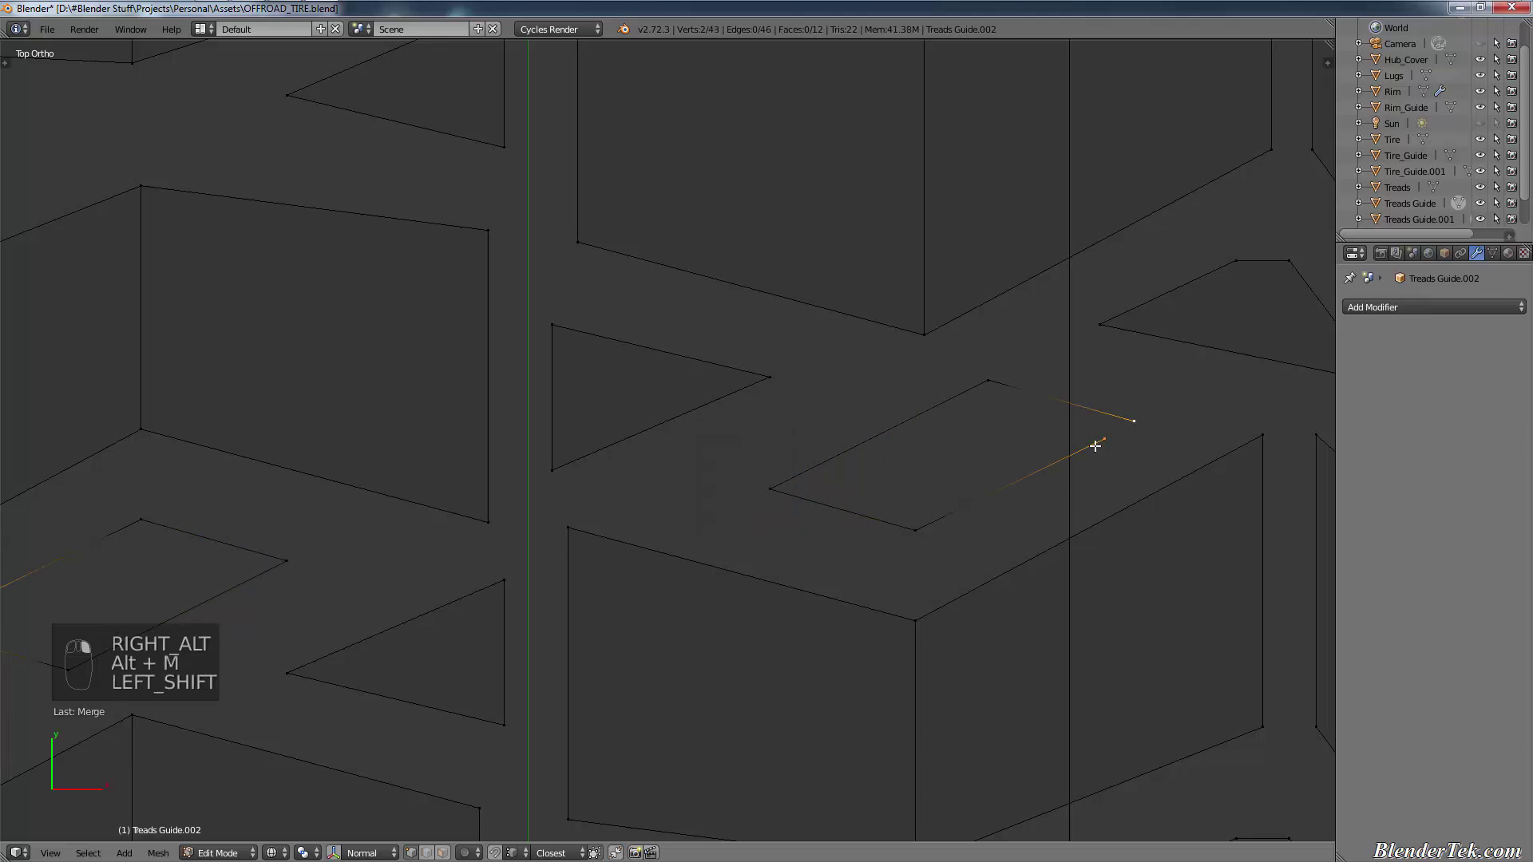
key("alt+m")
left_click(1096, 446)
key("a")
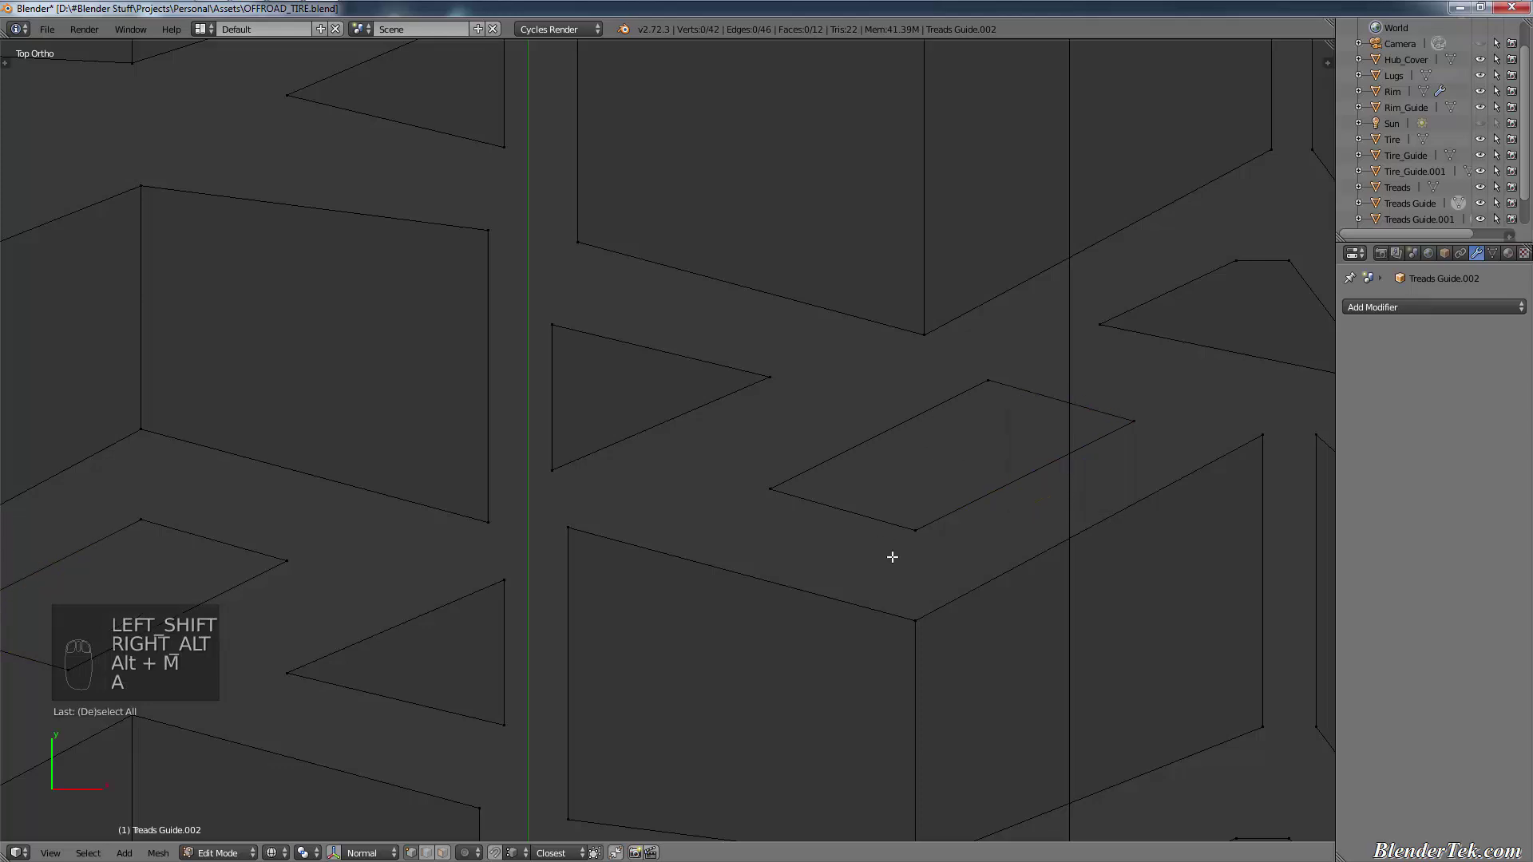
Step: Select the closed parallelogram outline in the gap, fill it with a face, and clear the selection
scroll(942, 451, "down", 6)
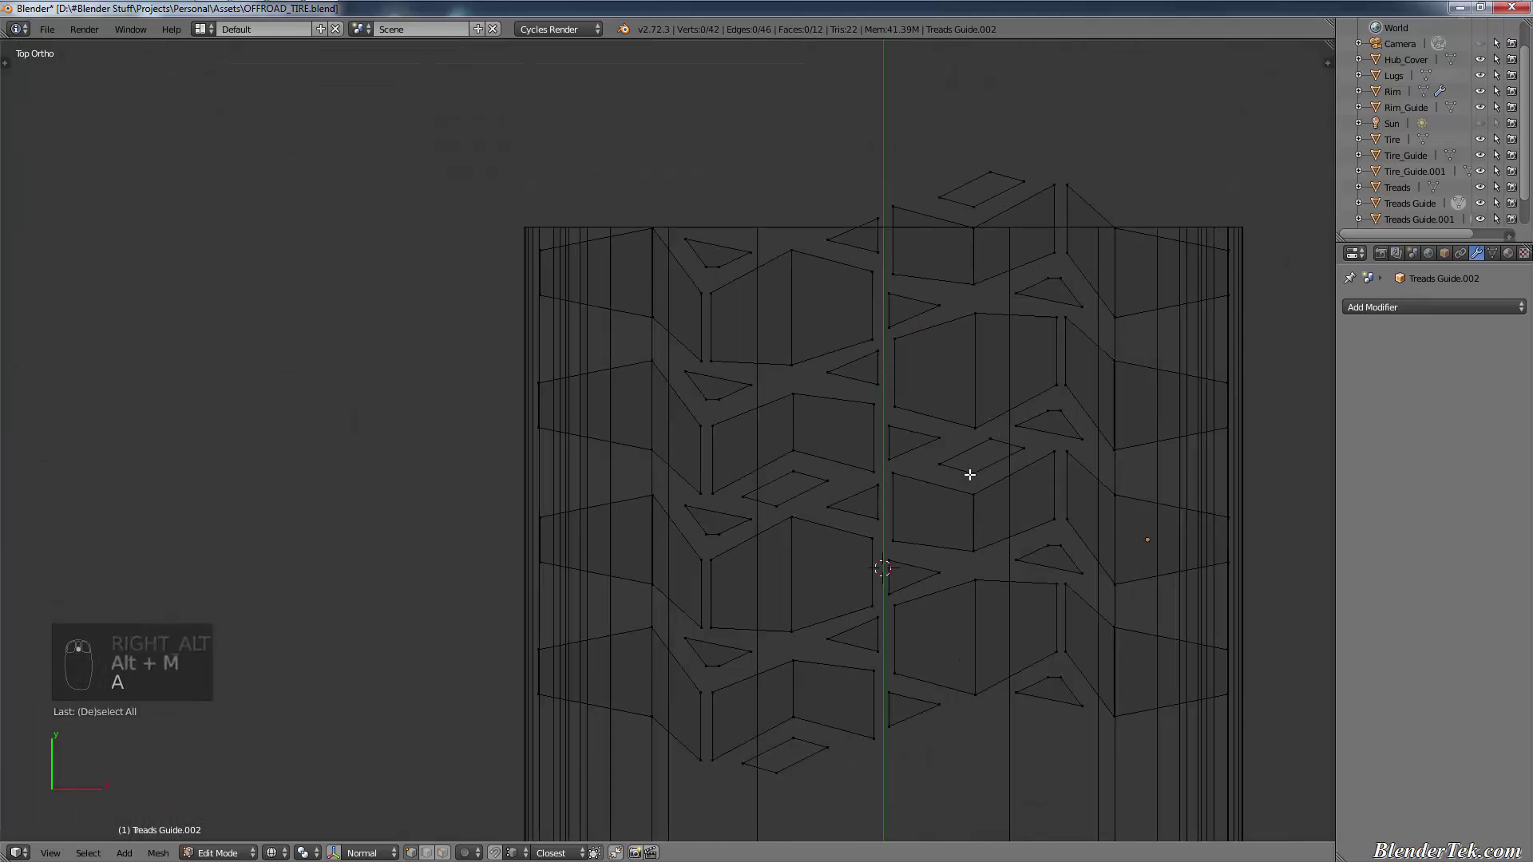
key("space")
right_click(944, 460)
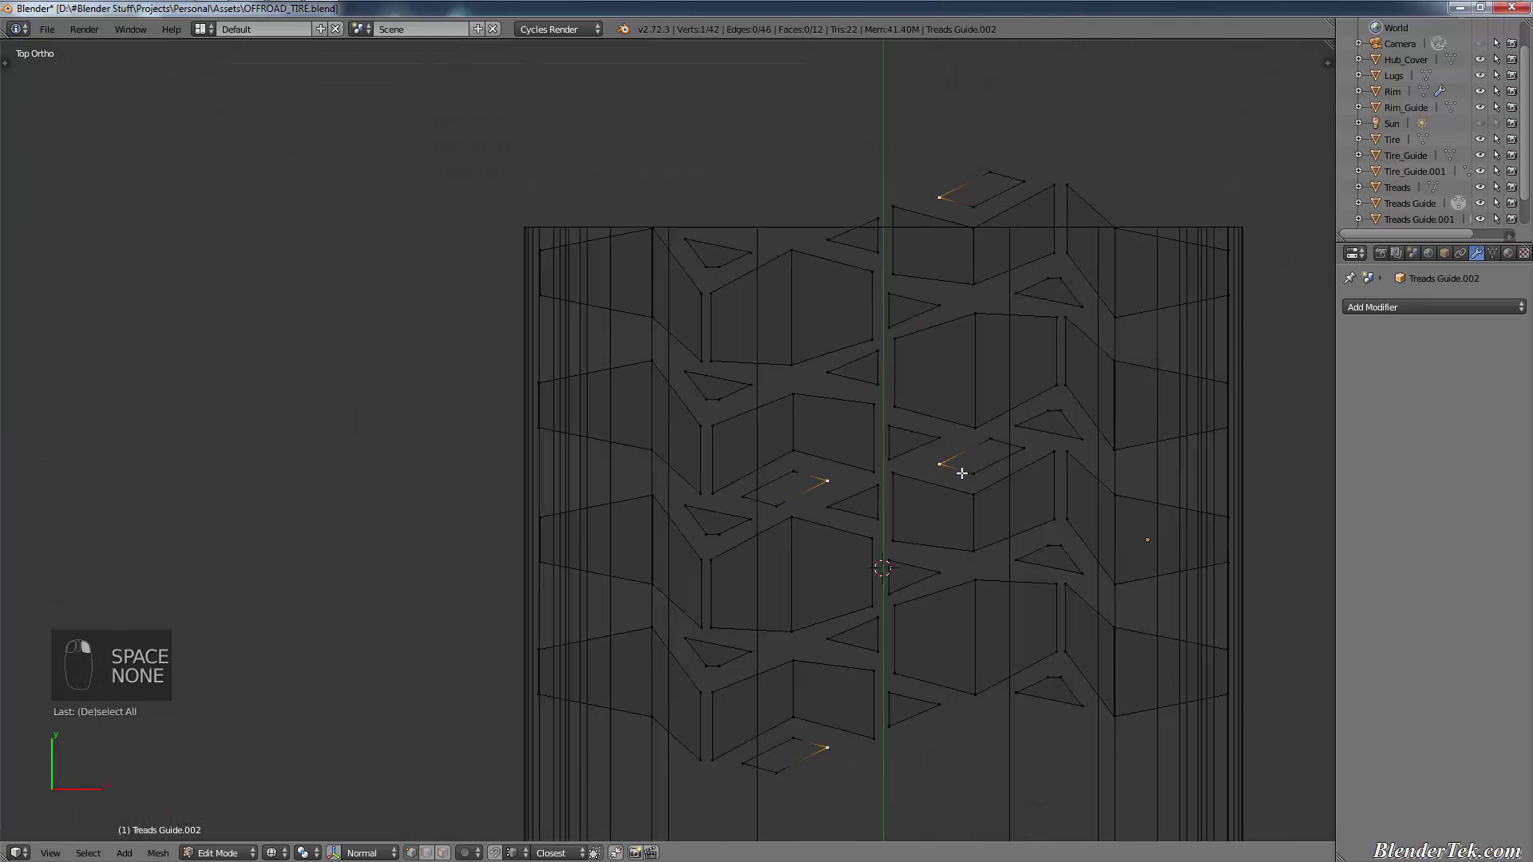
key("a")
right_click(943, 461)
key("a")
key("a")
key("a")
key("a")
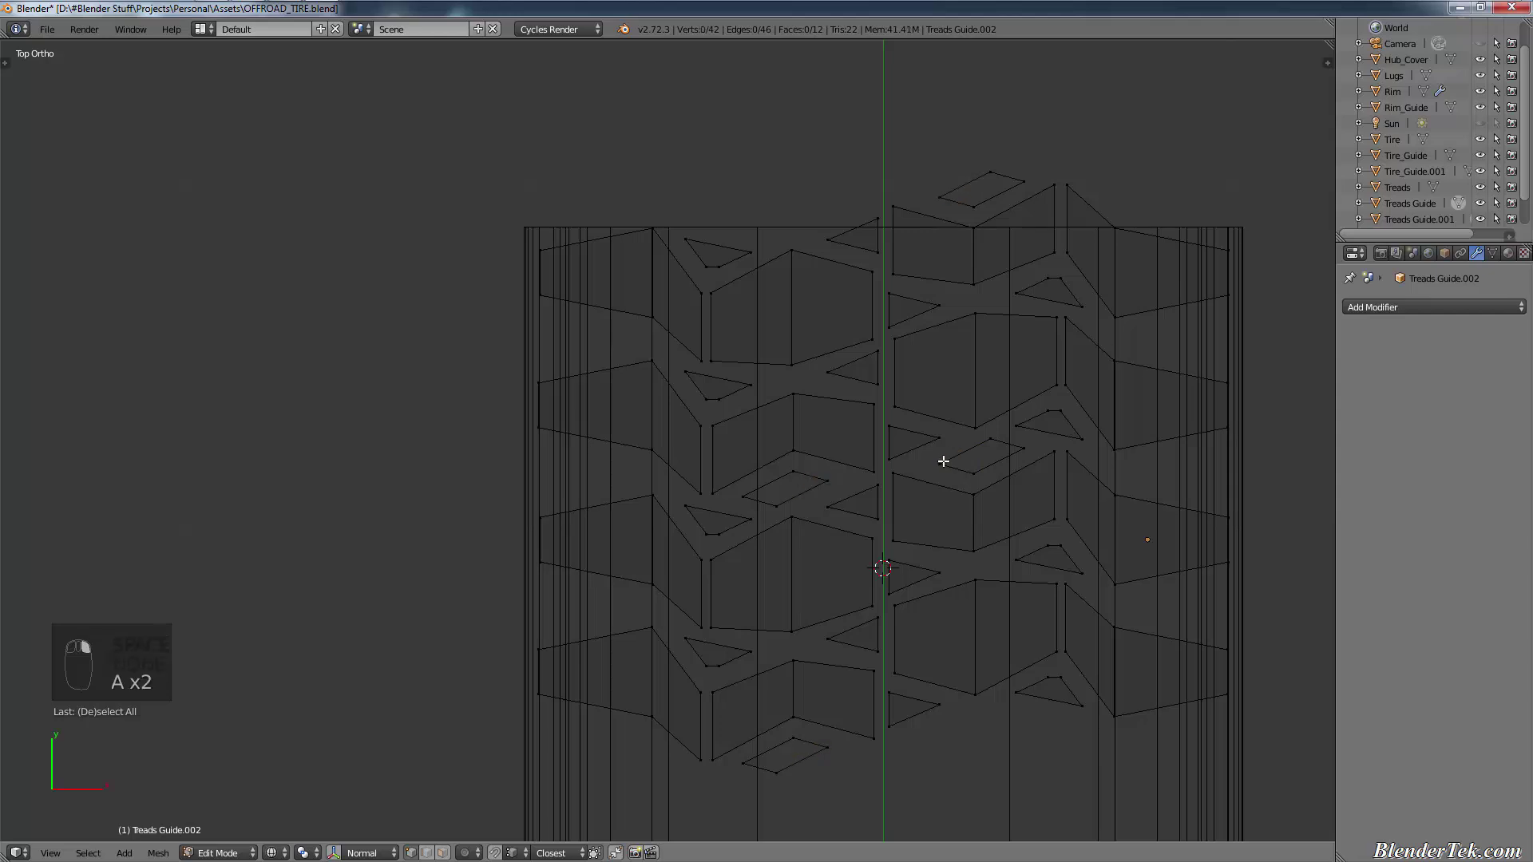
key("f")
key("a")
scroll(1044, 543, "down", 1)
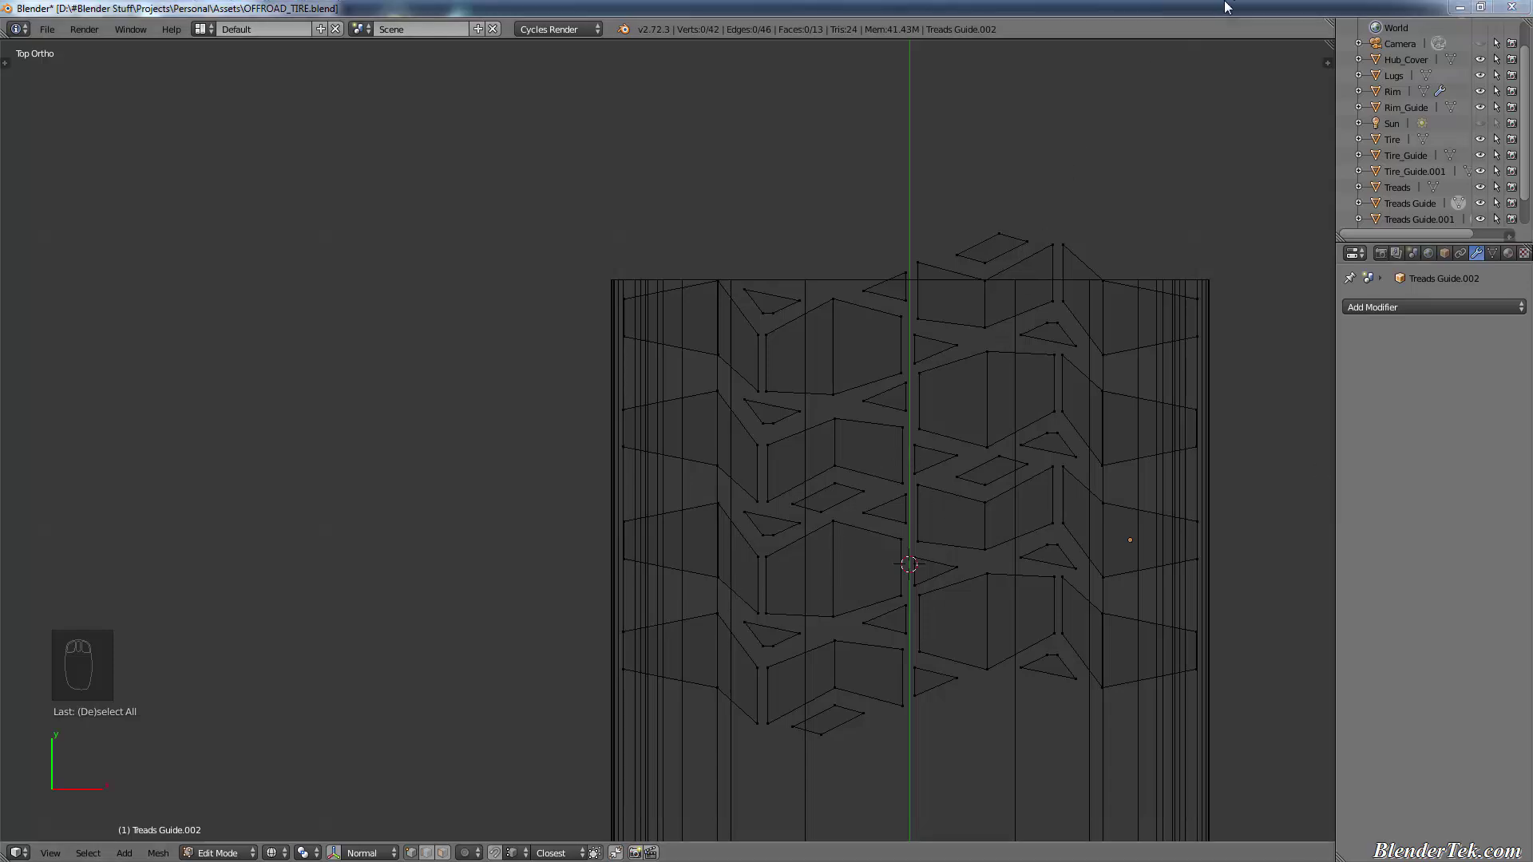
Step: Return to Object Mode and move Treads Guide, Treads Guide.002 and Treads Guide.003 together to the second layer
key("Tab")
left_click(1445, 205)
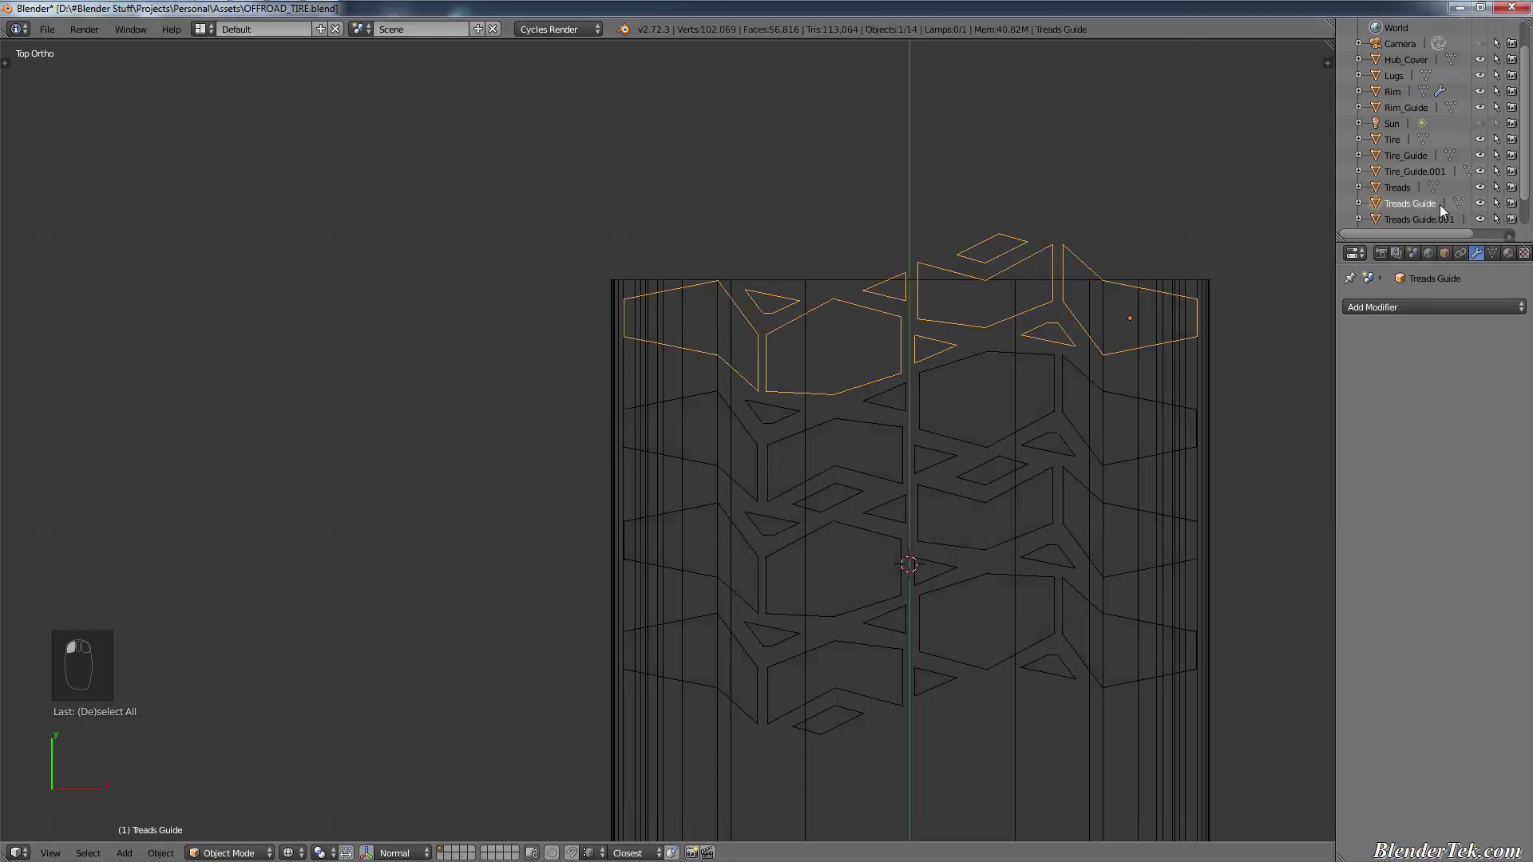
scroll(1440, 205, "down", 2)
left_click(1435, 190)
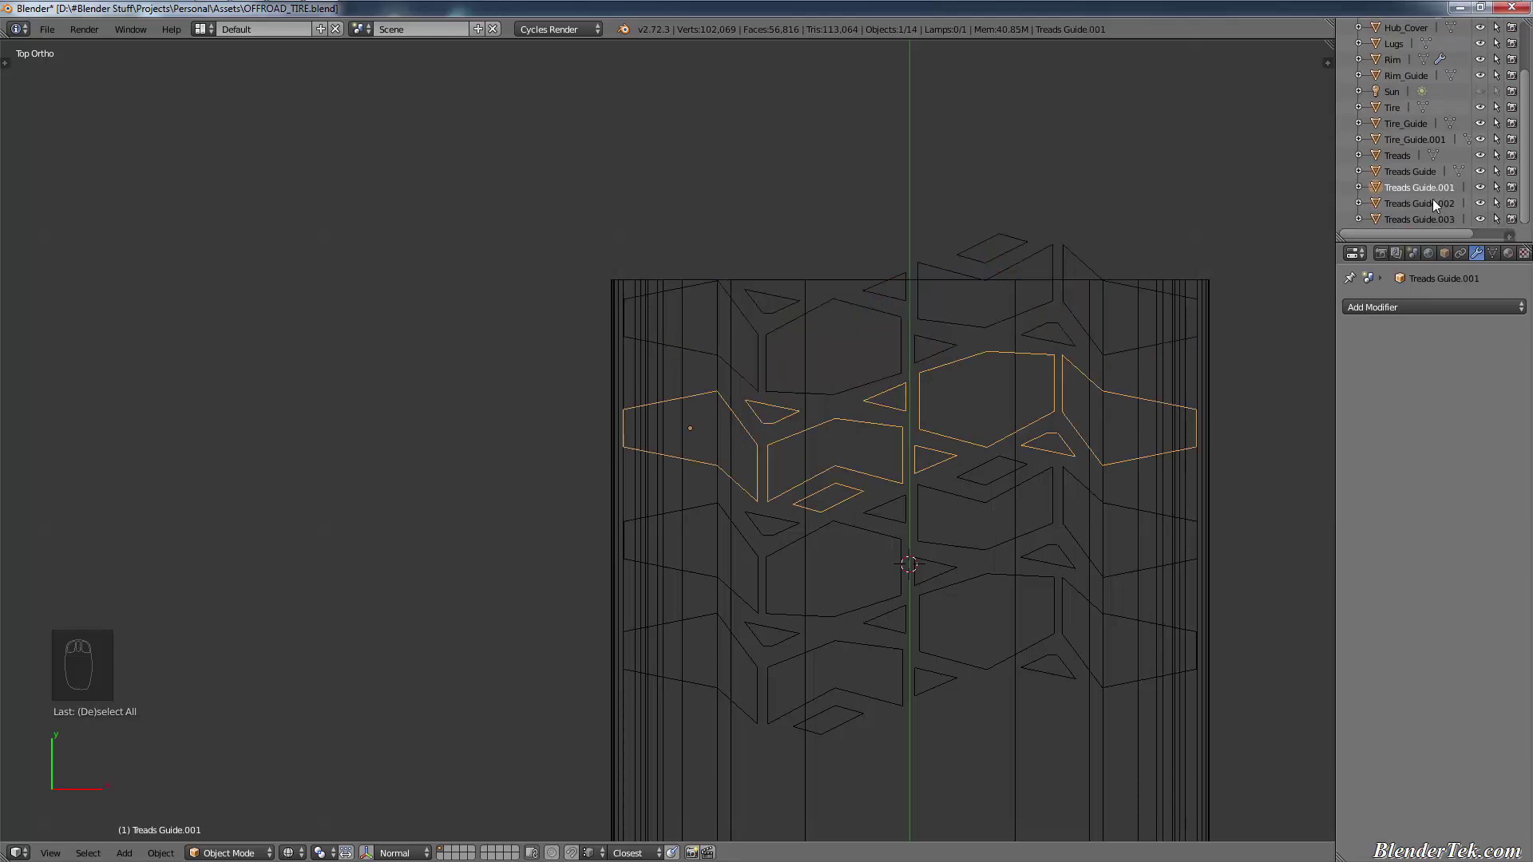
left_click(1407, 206)
left_click(1406, 220, "shift")
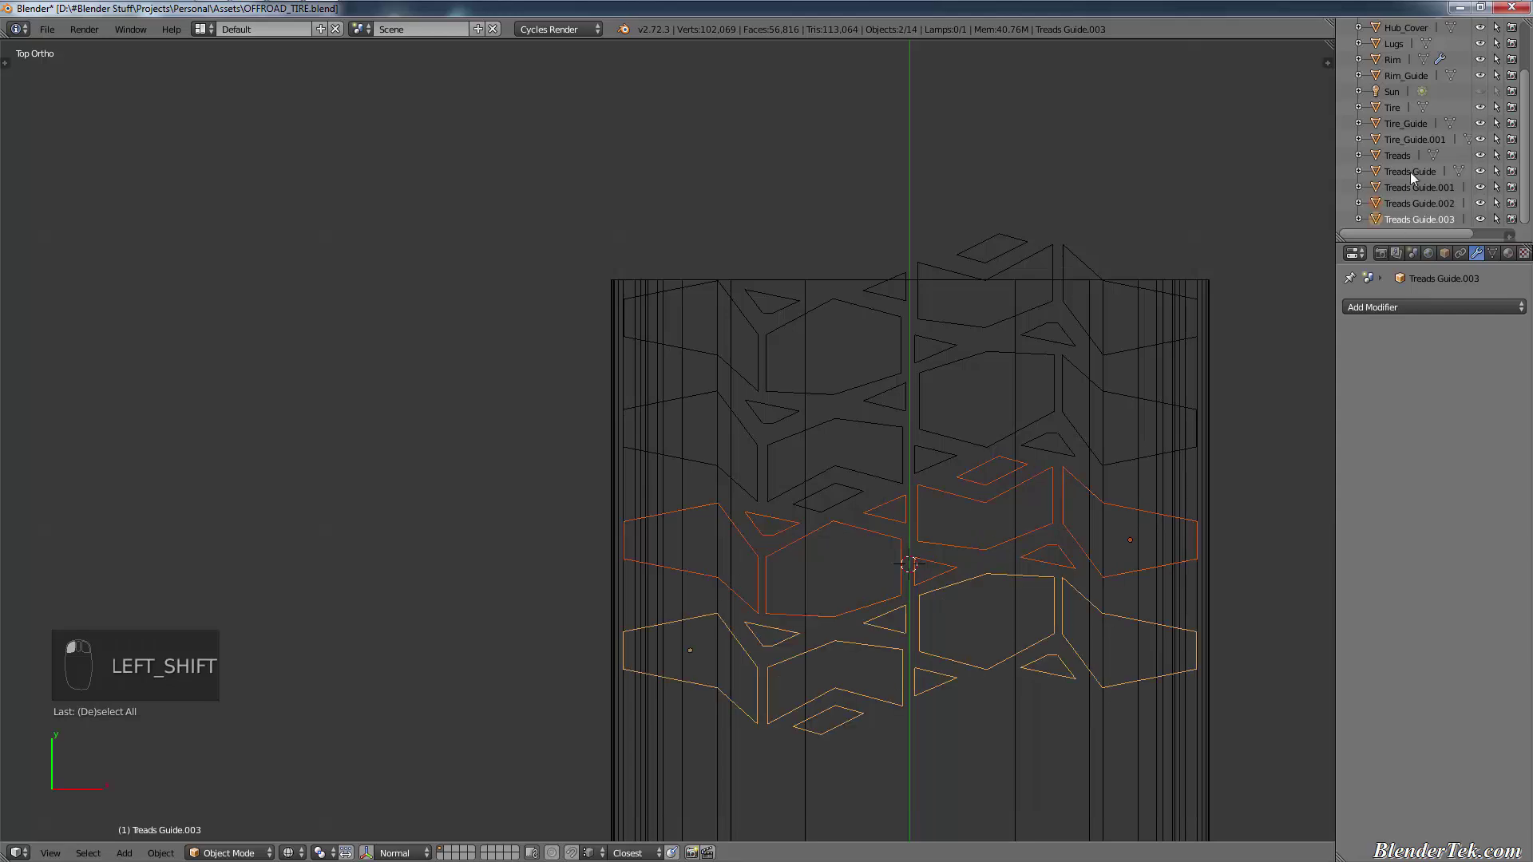
left_click(1393, 157, "shift")
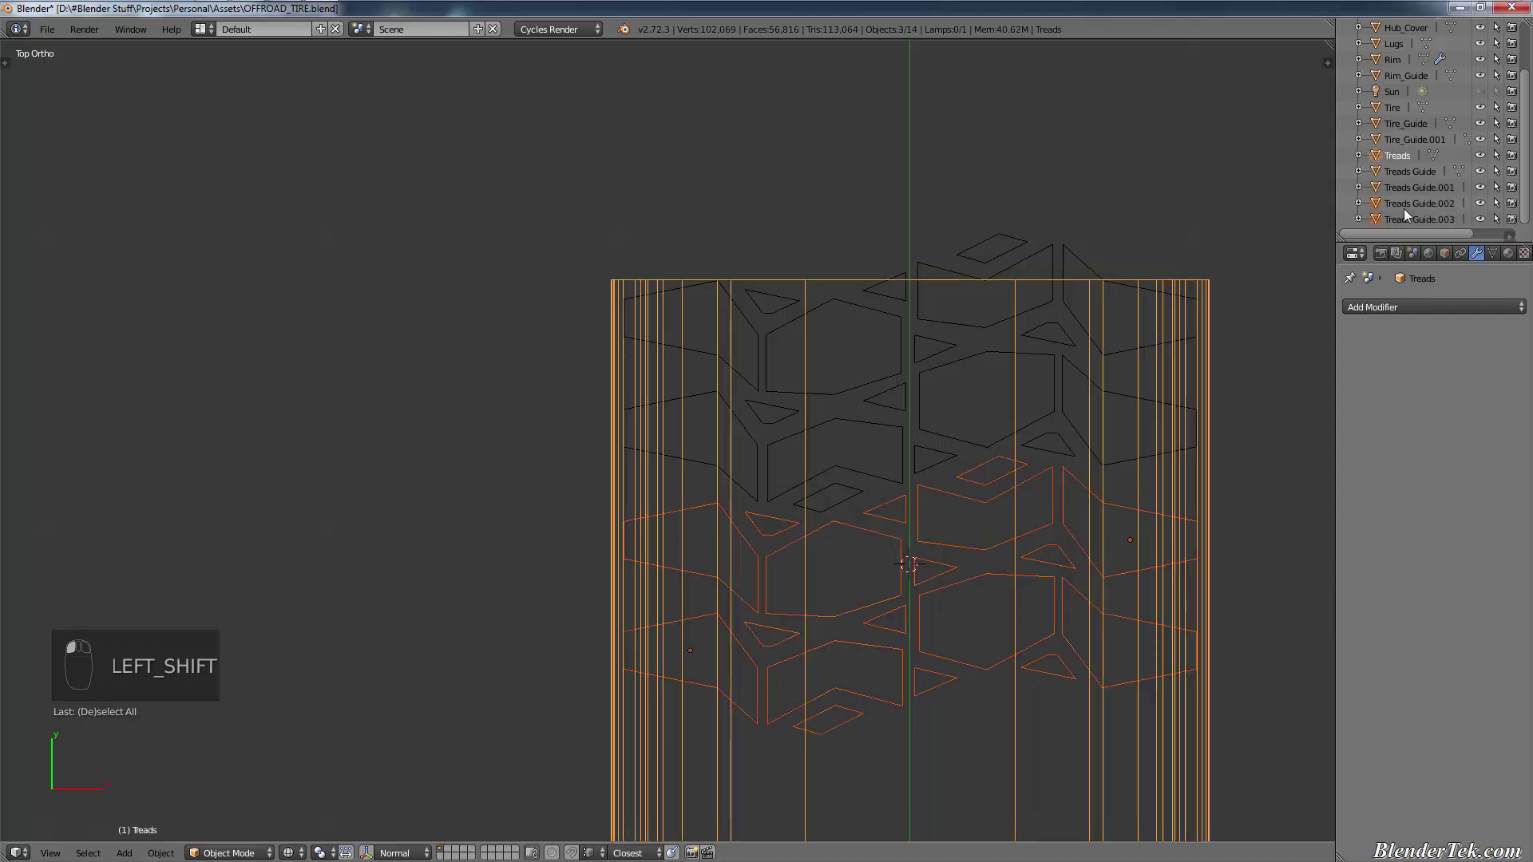
left_click(1395, 155, "shift")
left_click(1392, 171, "shift")
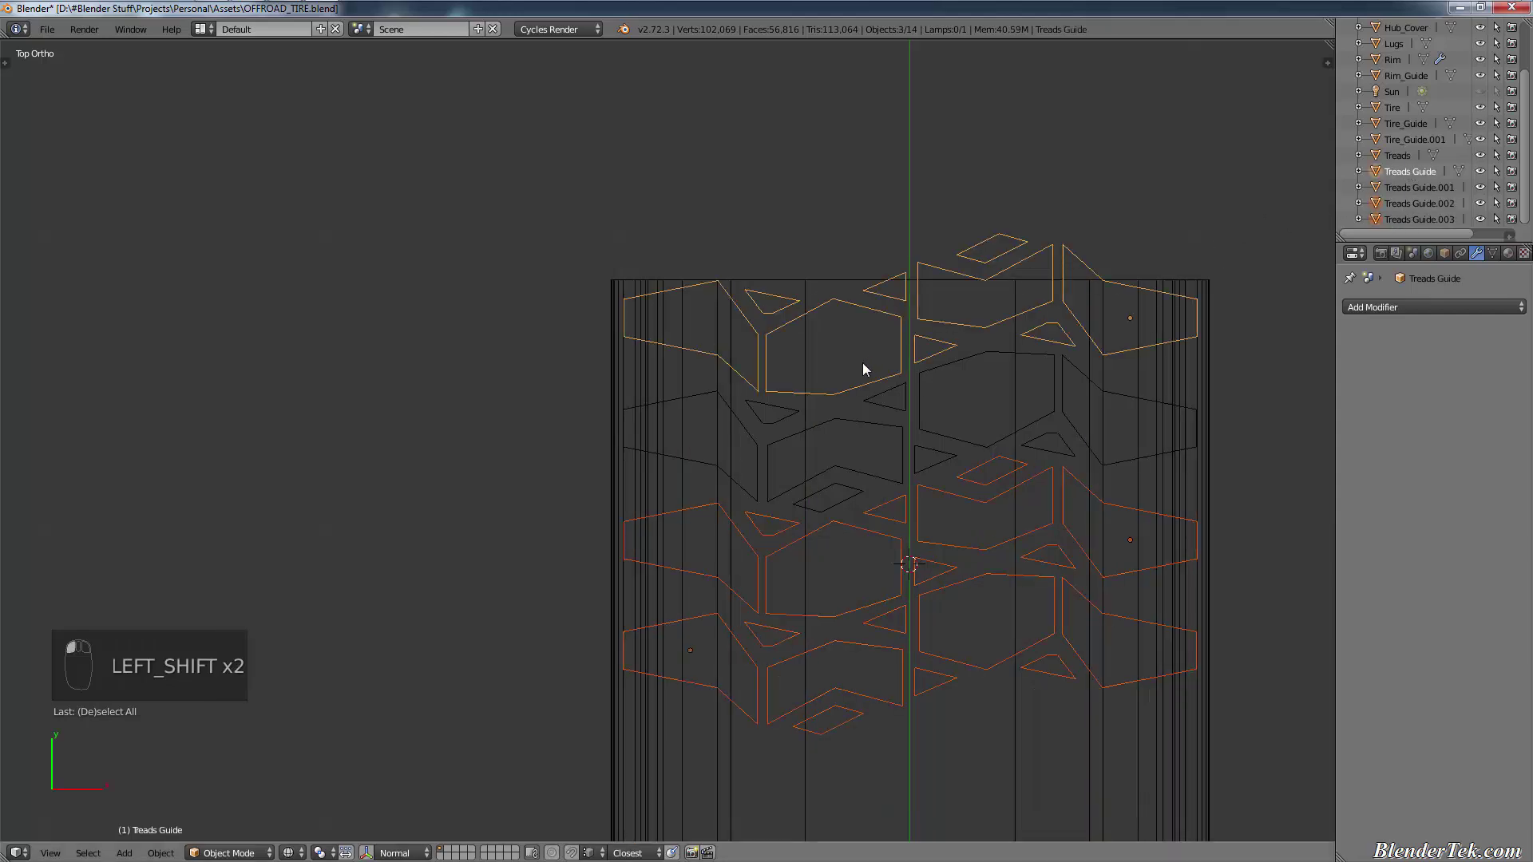
key("m")
left_click(1007, 392)
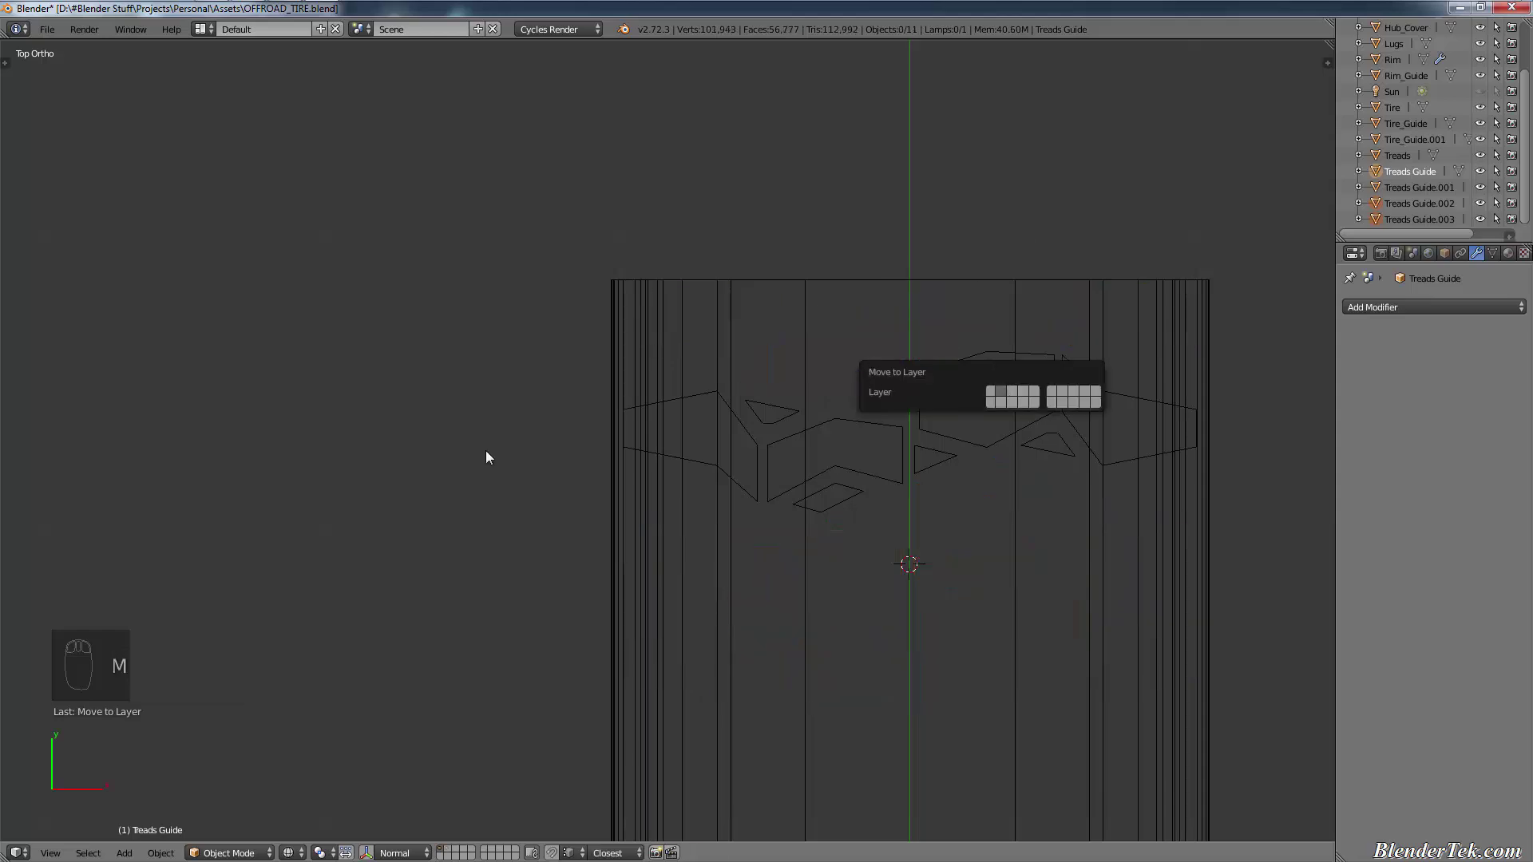
Step: Select the Treads Guide.001 row, enter Edit Mode, and try moving the upper inner corner vertex of its far-left block
right_click(721, 456)
right_click(749, 456)
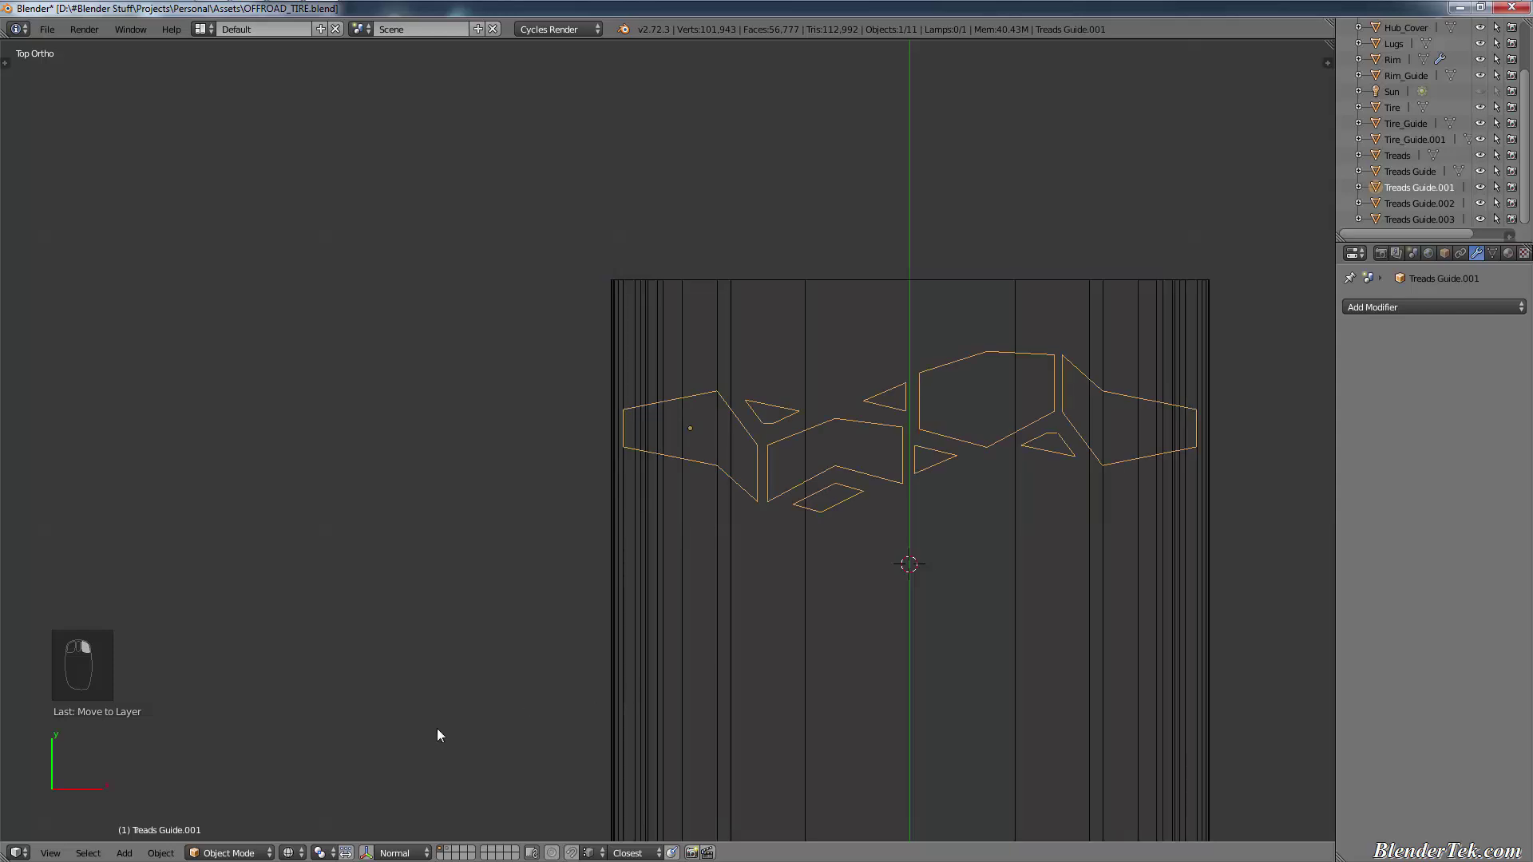
left_click(236, 853)
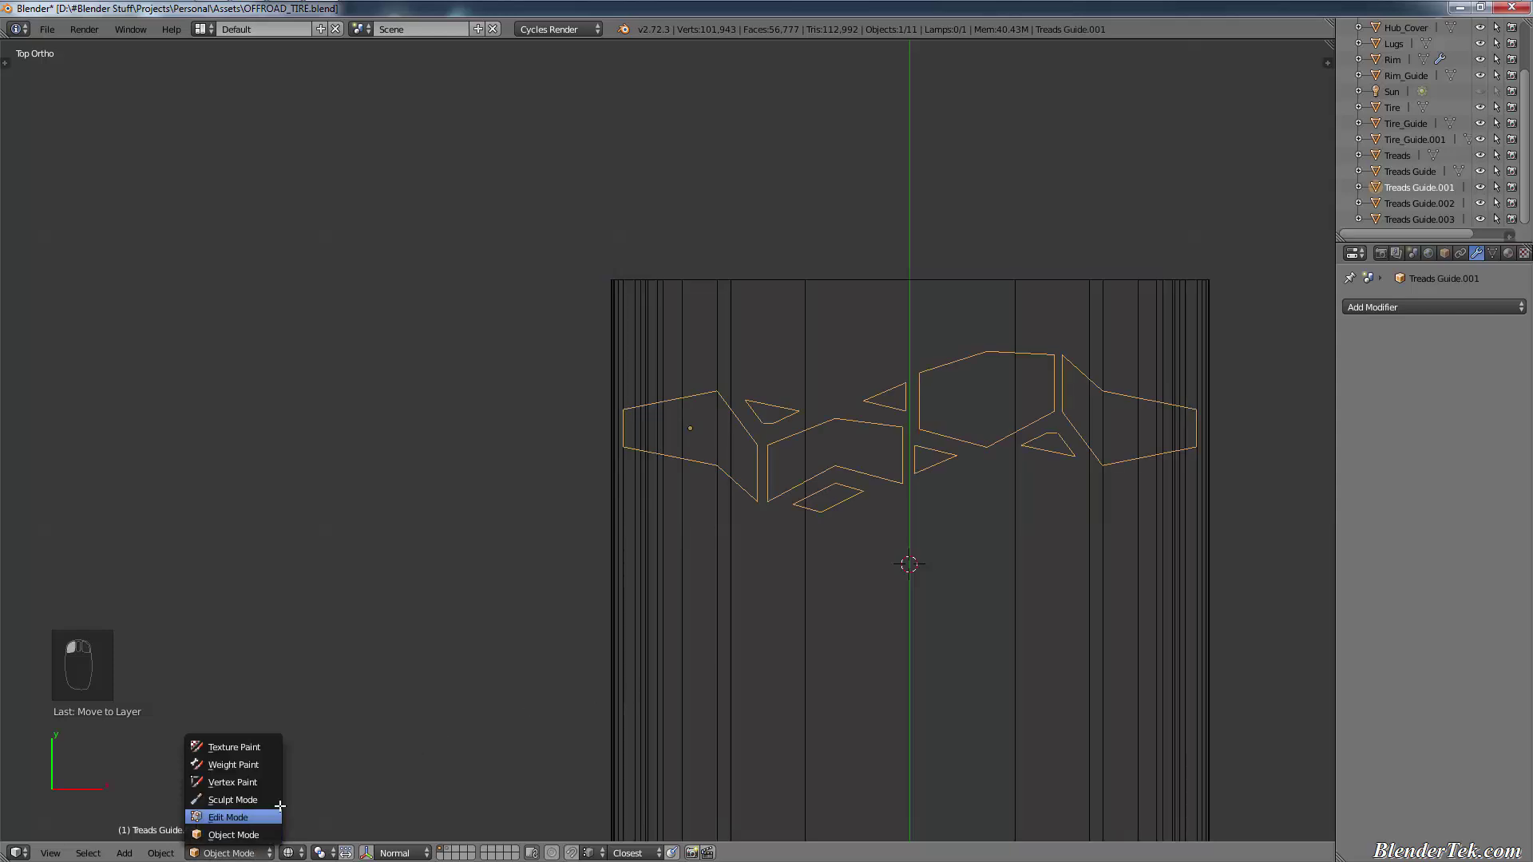
left_click(239, 817)
right_click(752, 452)
key("g")
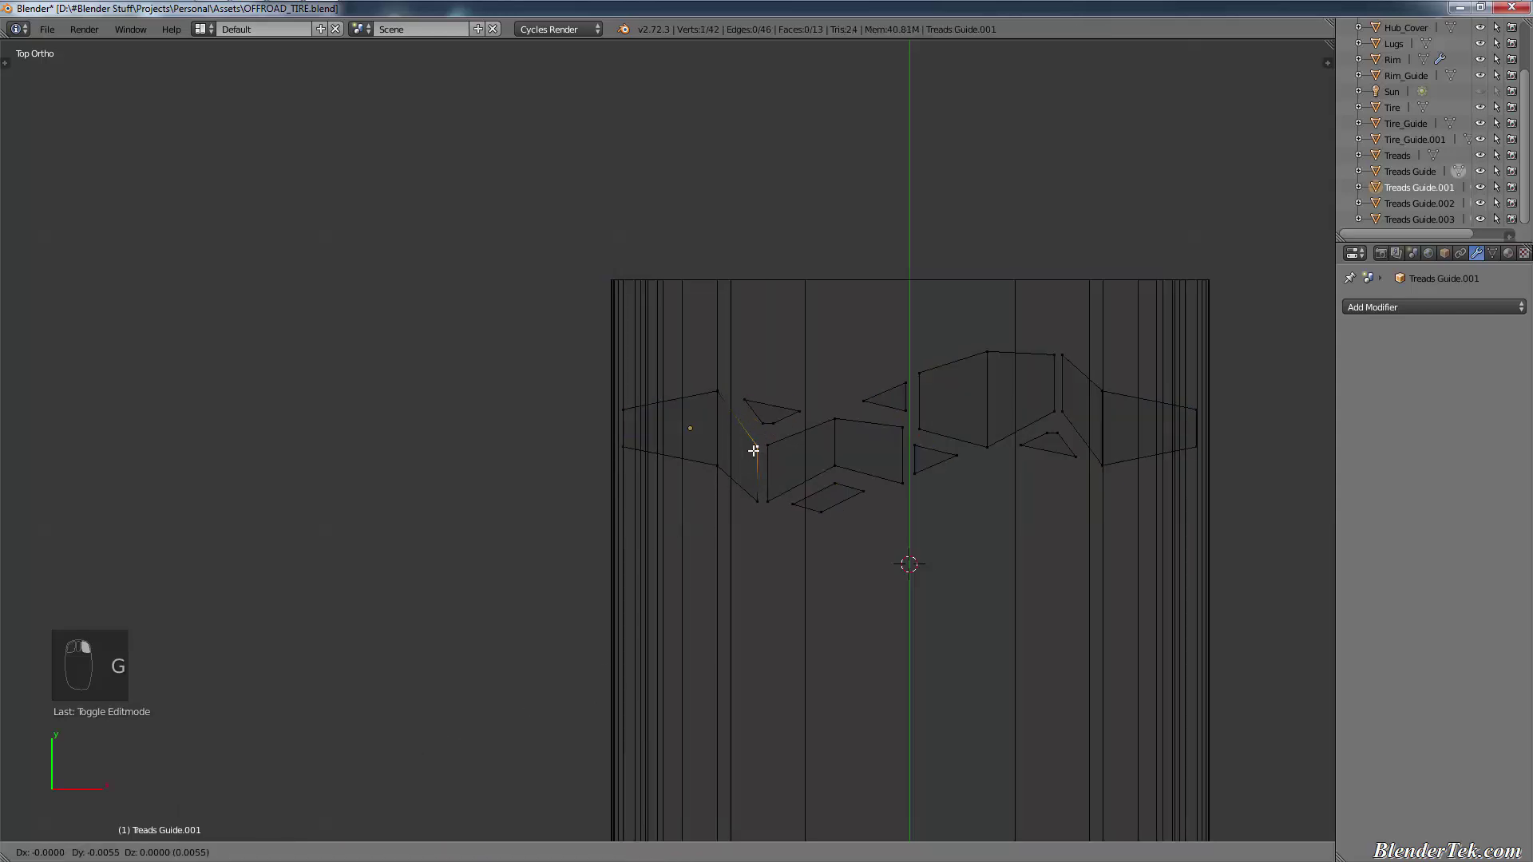
right_click(753, 448)
Step: In the right side view, select the entire mesh of Treads Guide.001
middle_click_drag(735, 630, 855, 500)
scroll(842, 497, "down", 4)
key("KP_1")
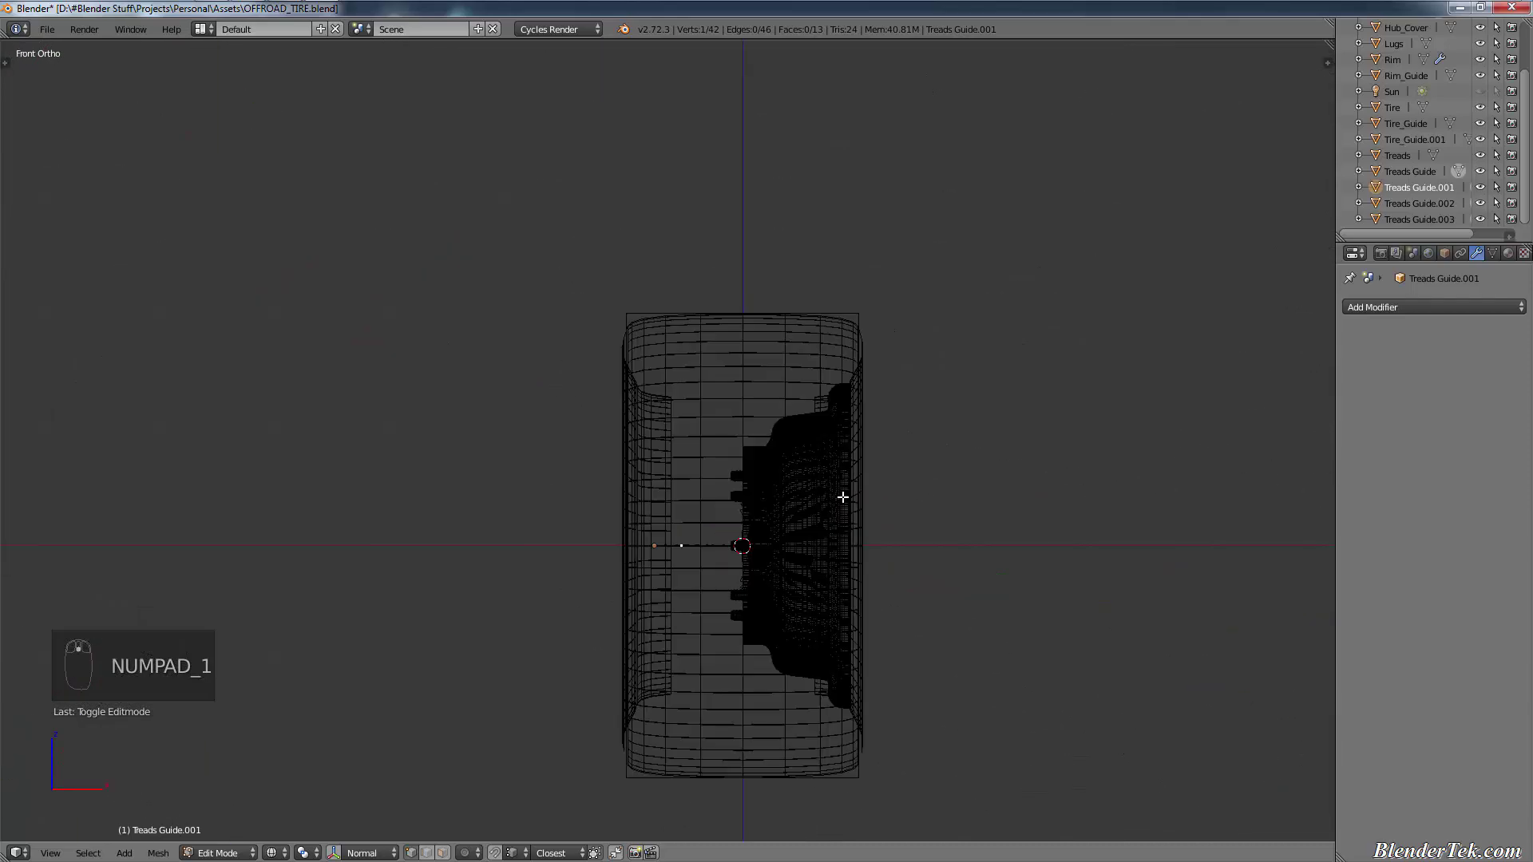
key("KP_3")
key("a")
key("a")
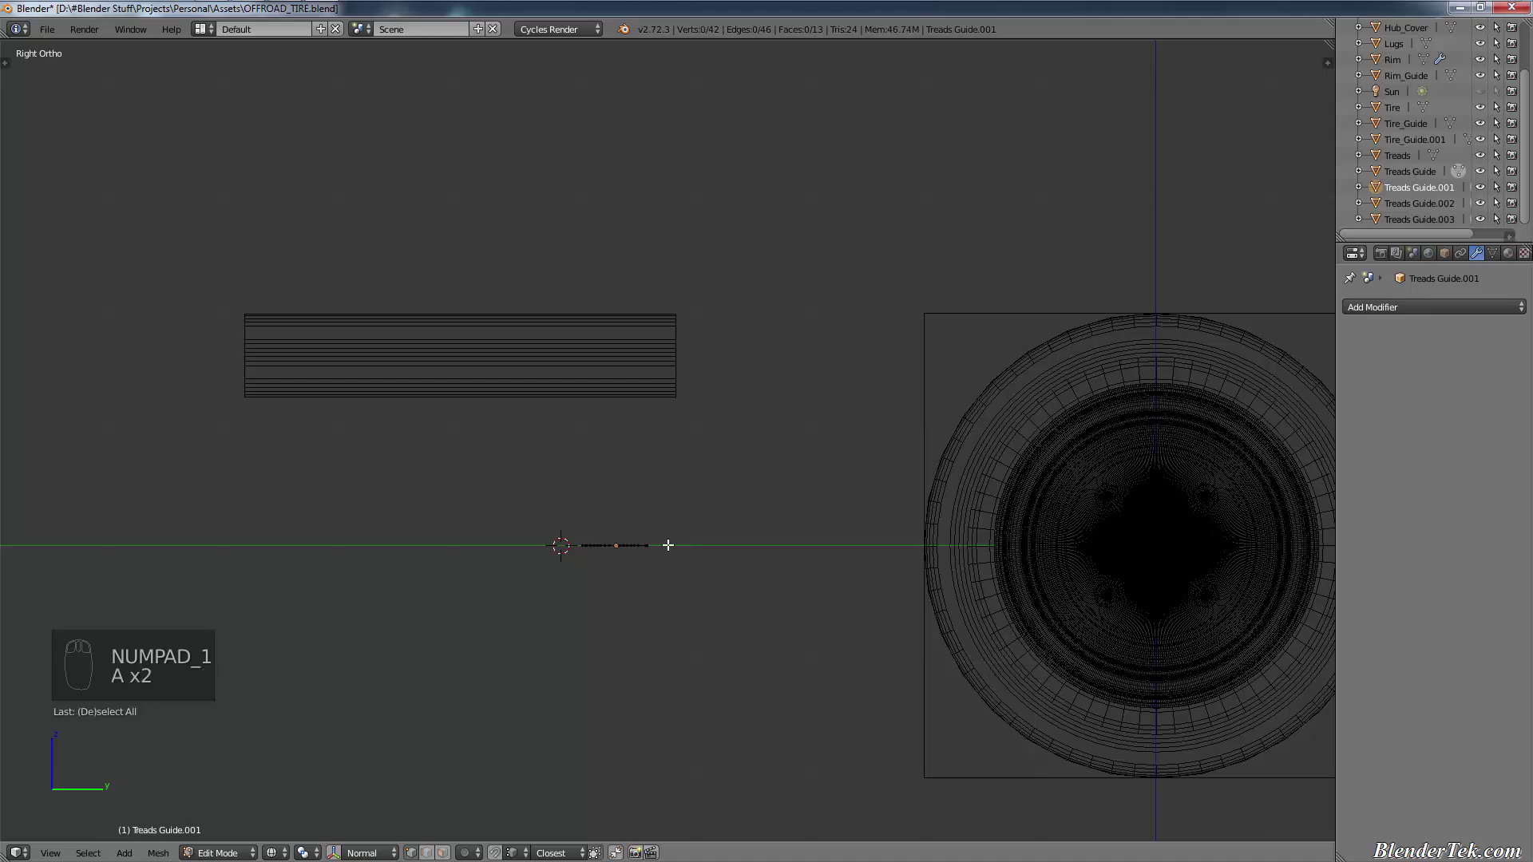
key("a")
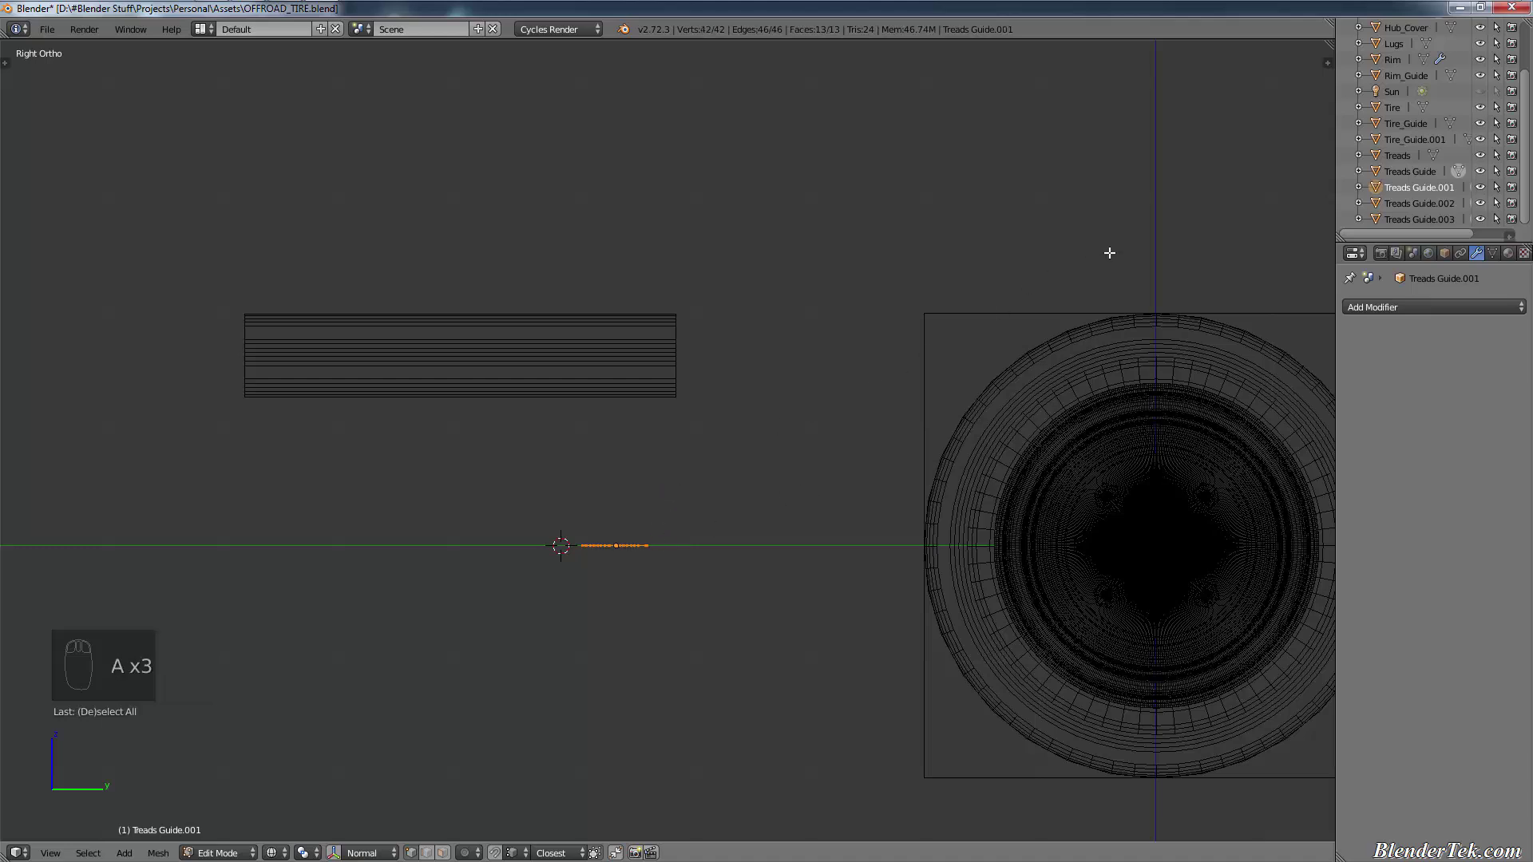
Step: Undo back past the Edit Mode changes and the layer move of Treads Guide, Treads Guide.002 and Treads Guide.003
key("ctrl")
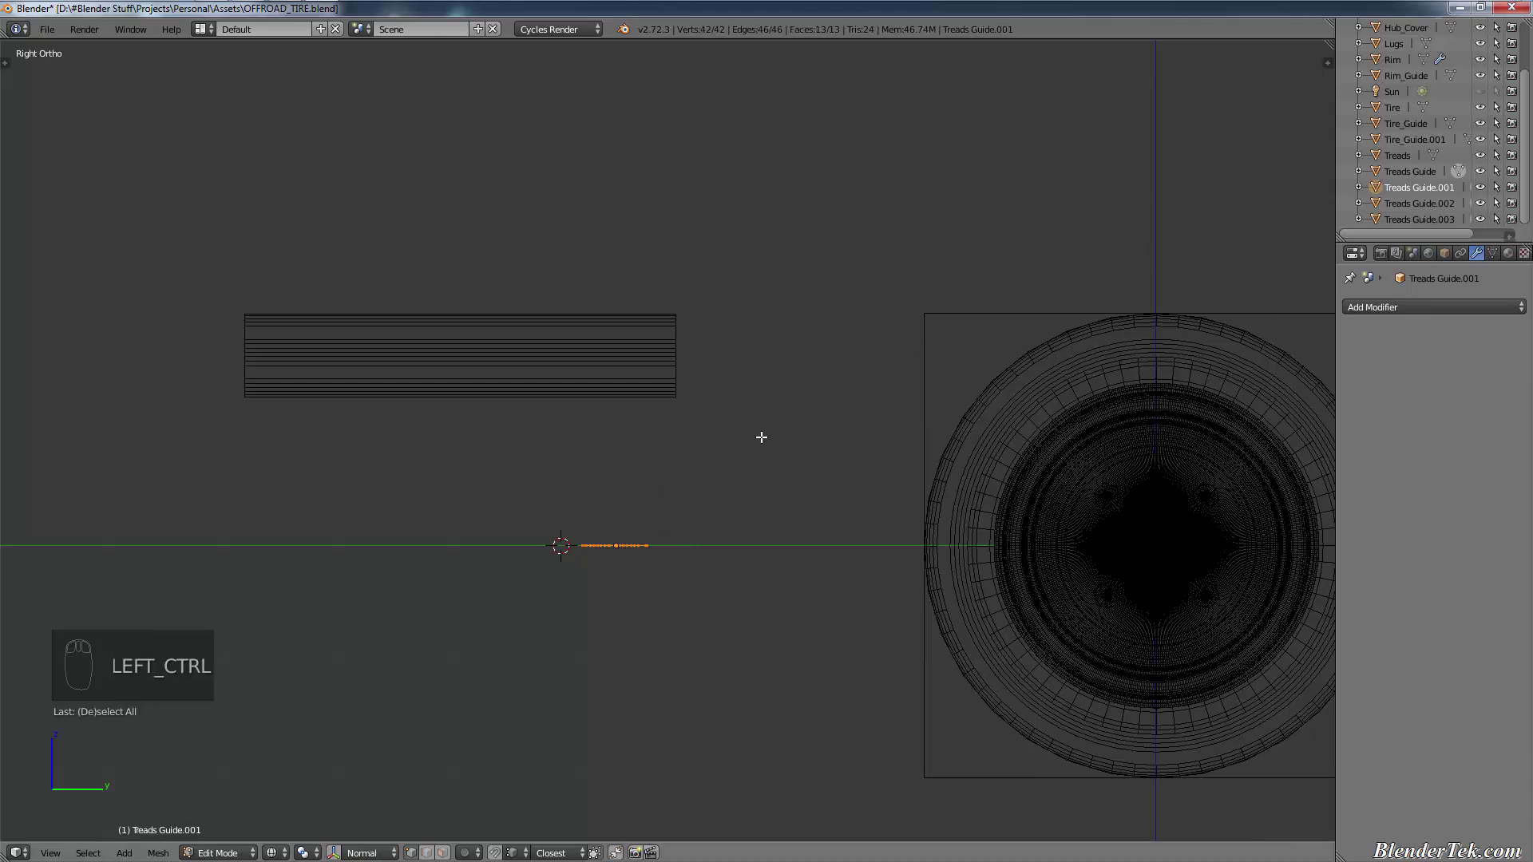
key("ctrl+z")
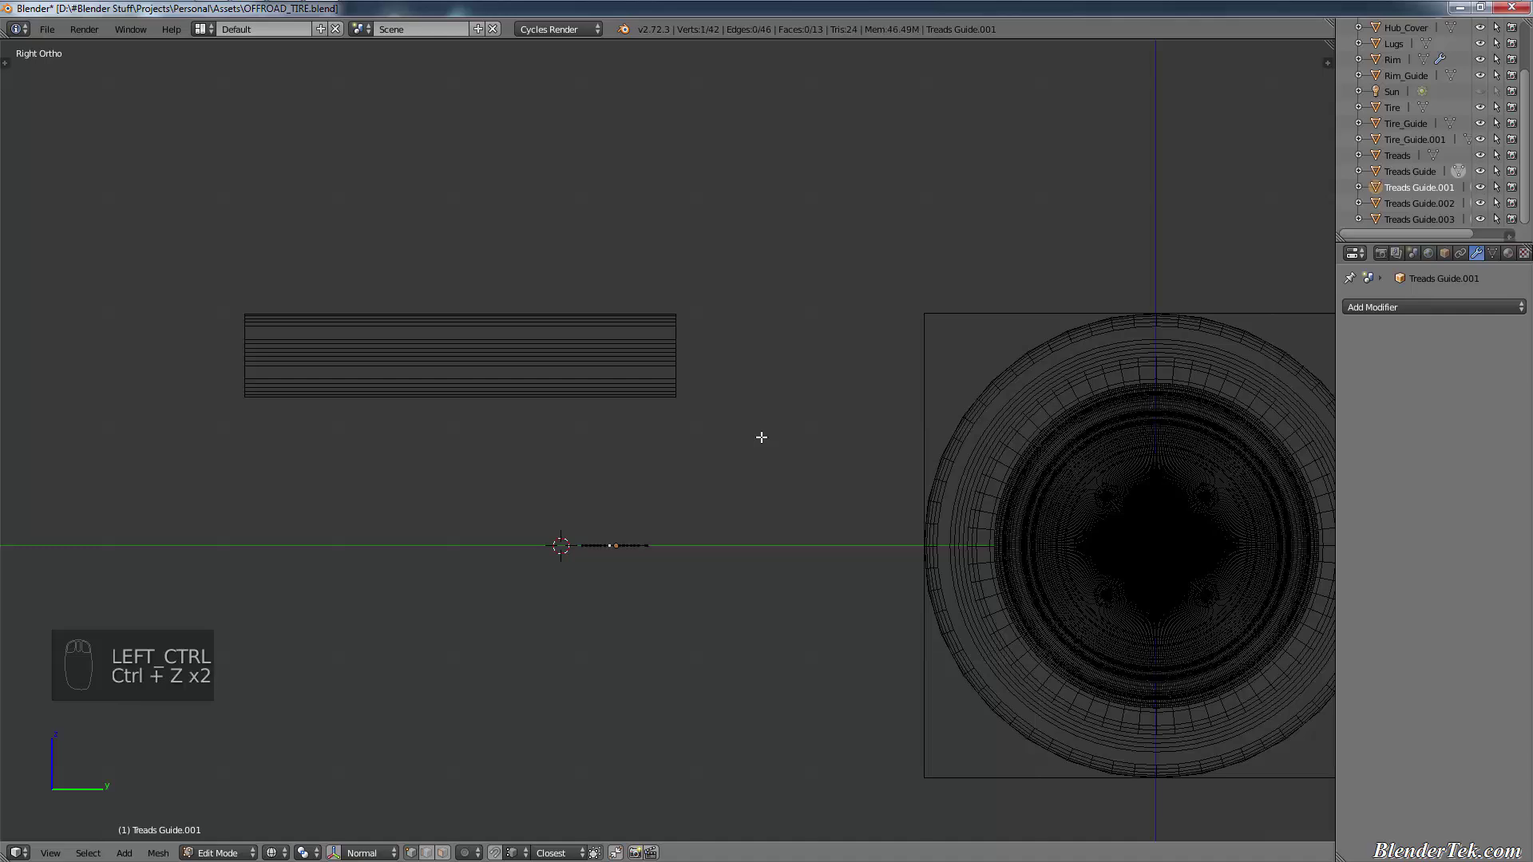
key("ctrl+z")
key("ctrl+z")
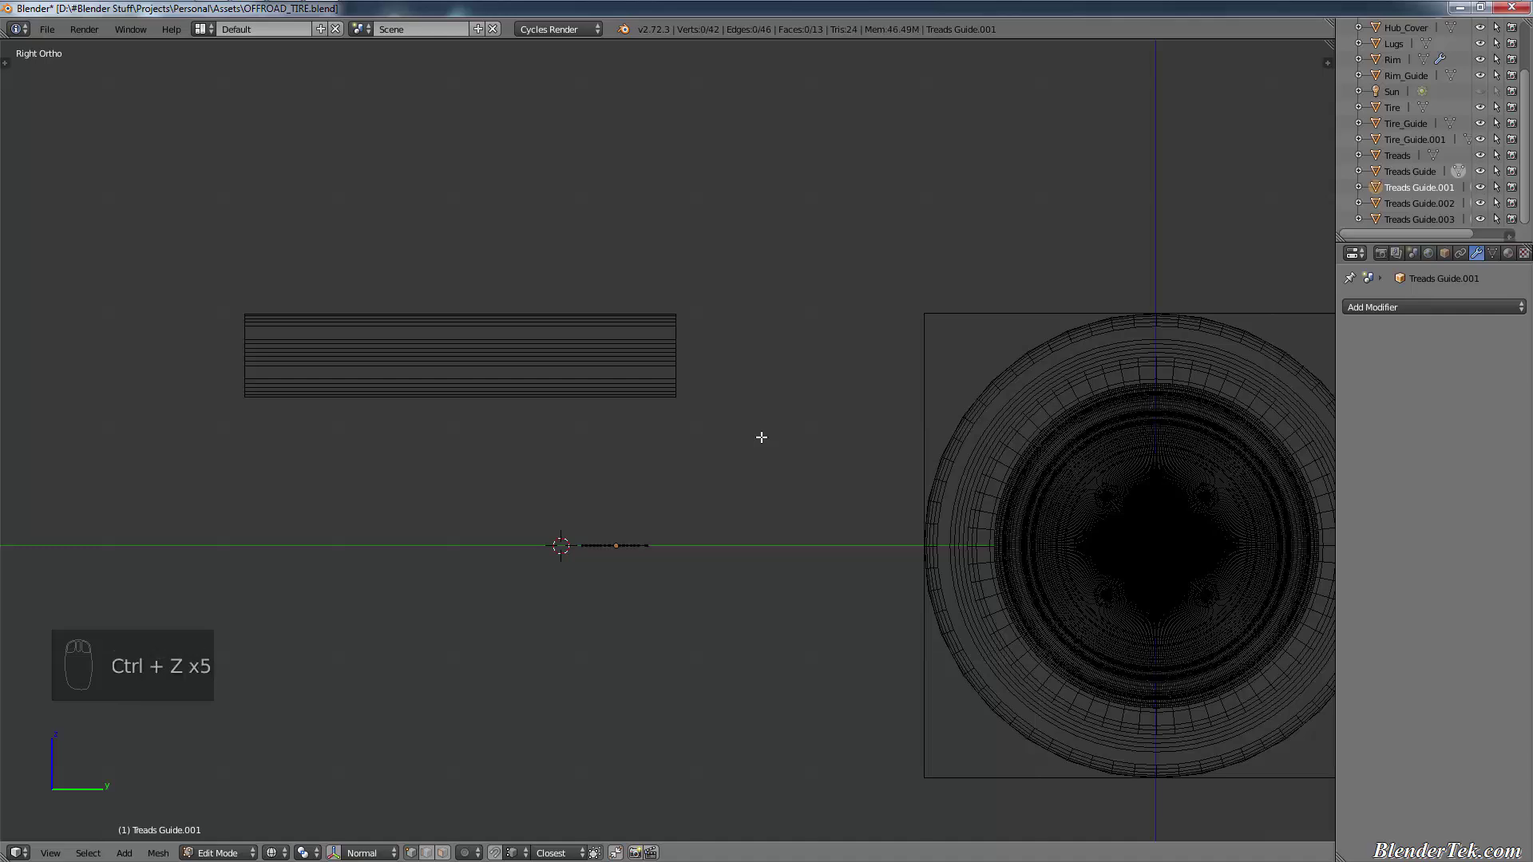
key("Tab")
key("ctrl+z")
key("ctrl+z")
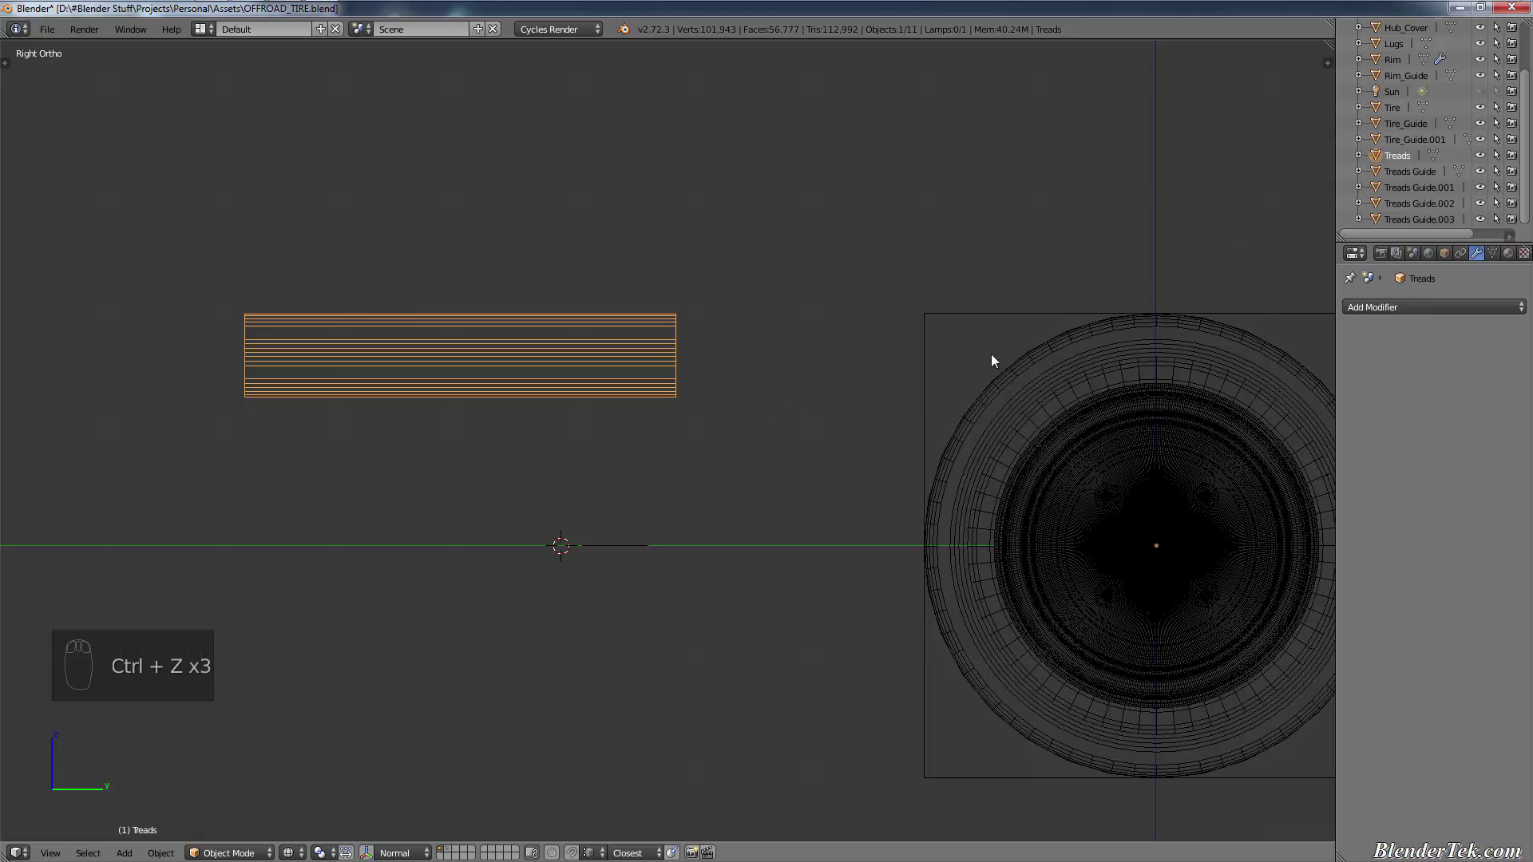
key("ctrl")
key("ctrl+z")
key("ctrl+z")
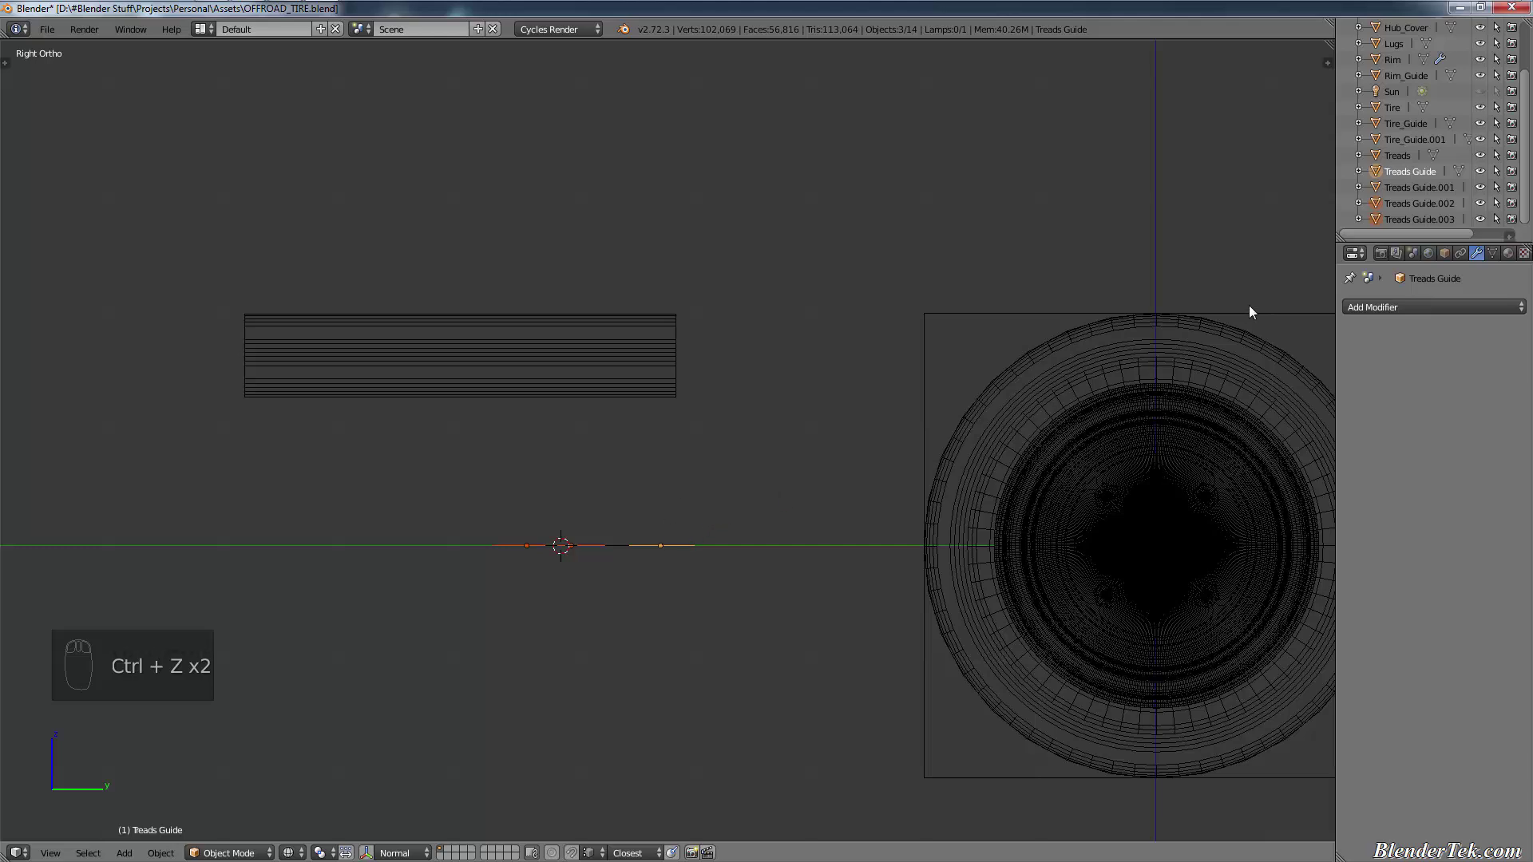
Step: Add Treads Guide.001 to the selected guides and raise all four along Z to the top of the Treads object
key("shift")
left_click(1402, 189, "shift")
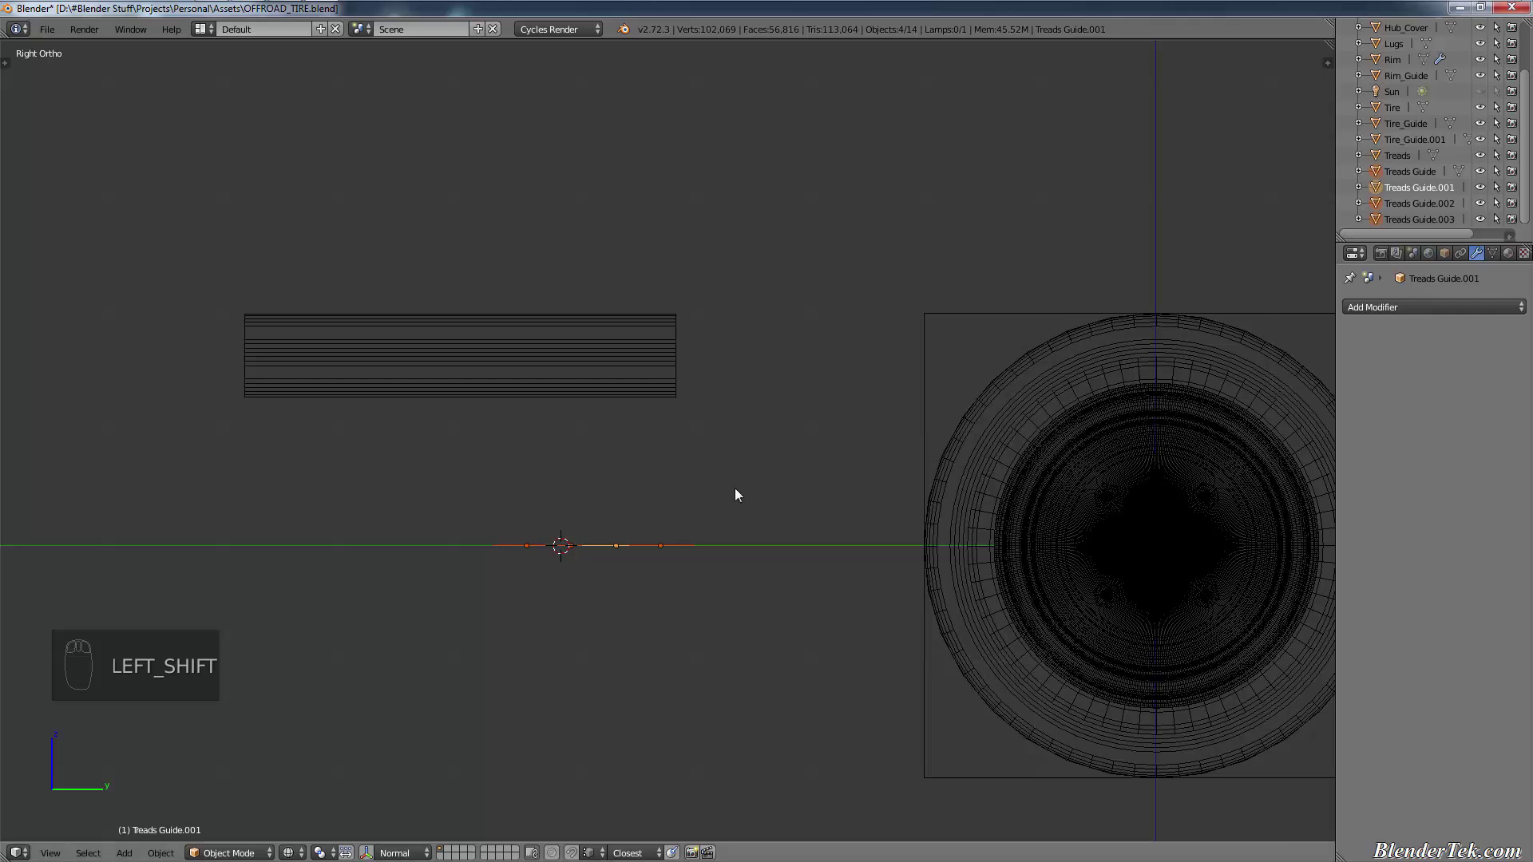
key("g")
key("z")
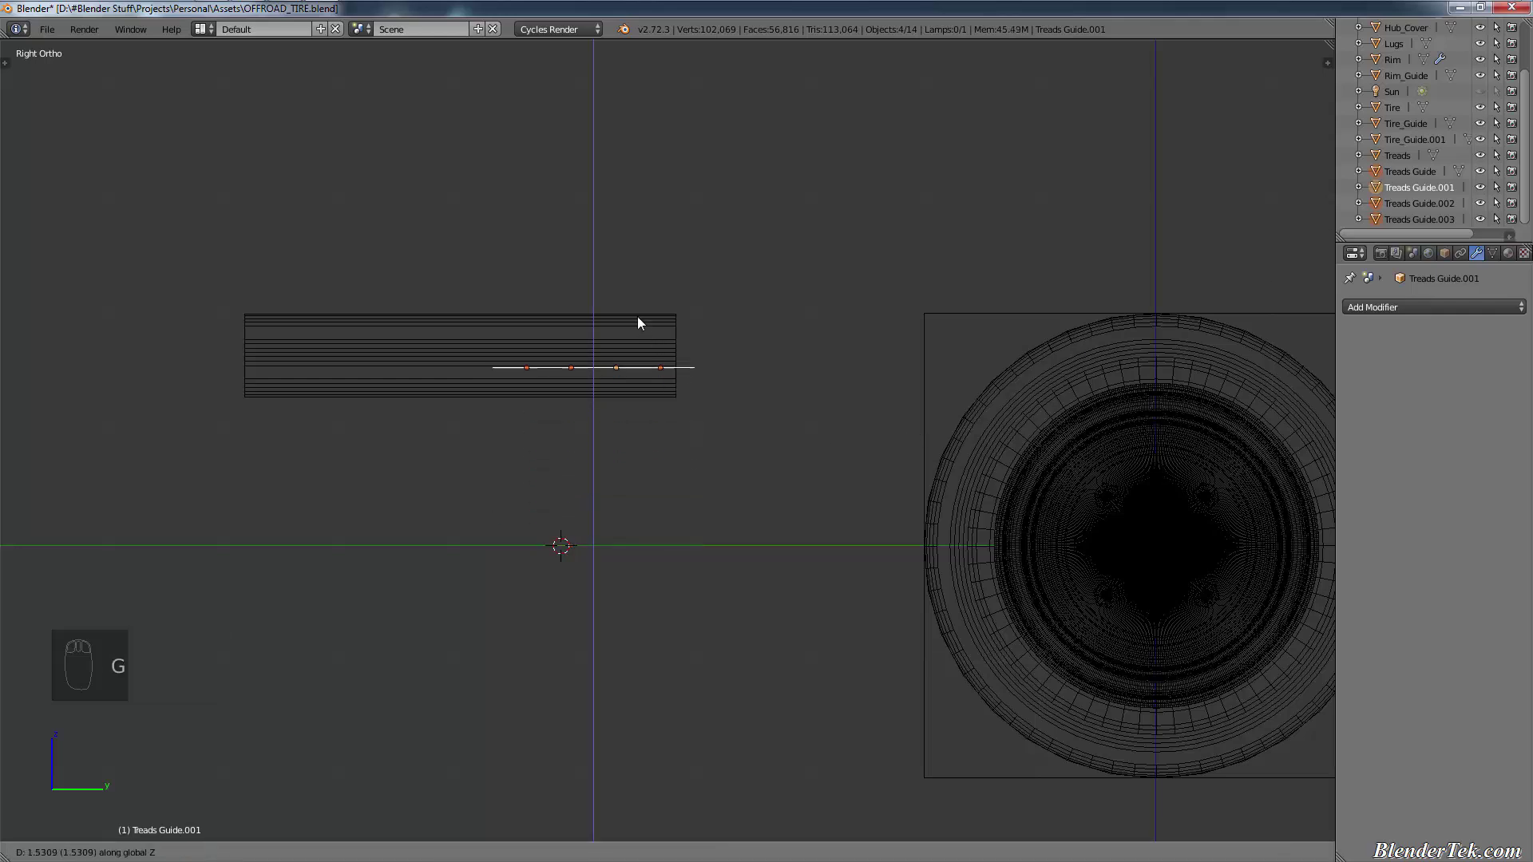
left_click(573, 269)
Step: Move the four guides along Z to snap them level with the upper end corner of the Treads object
scroll(563, 254, "up", 6)
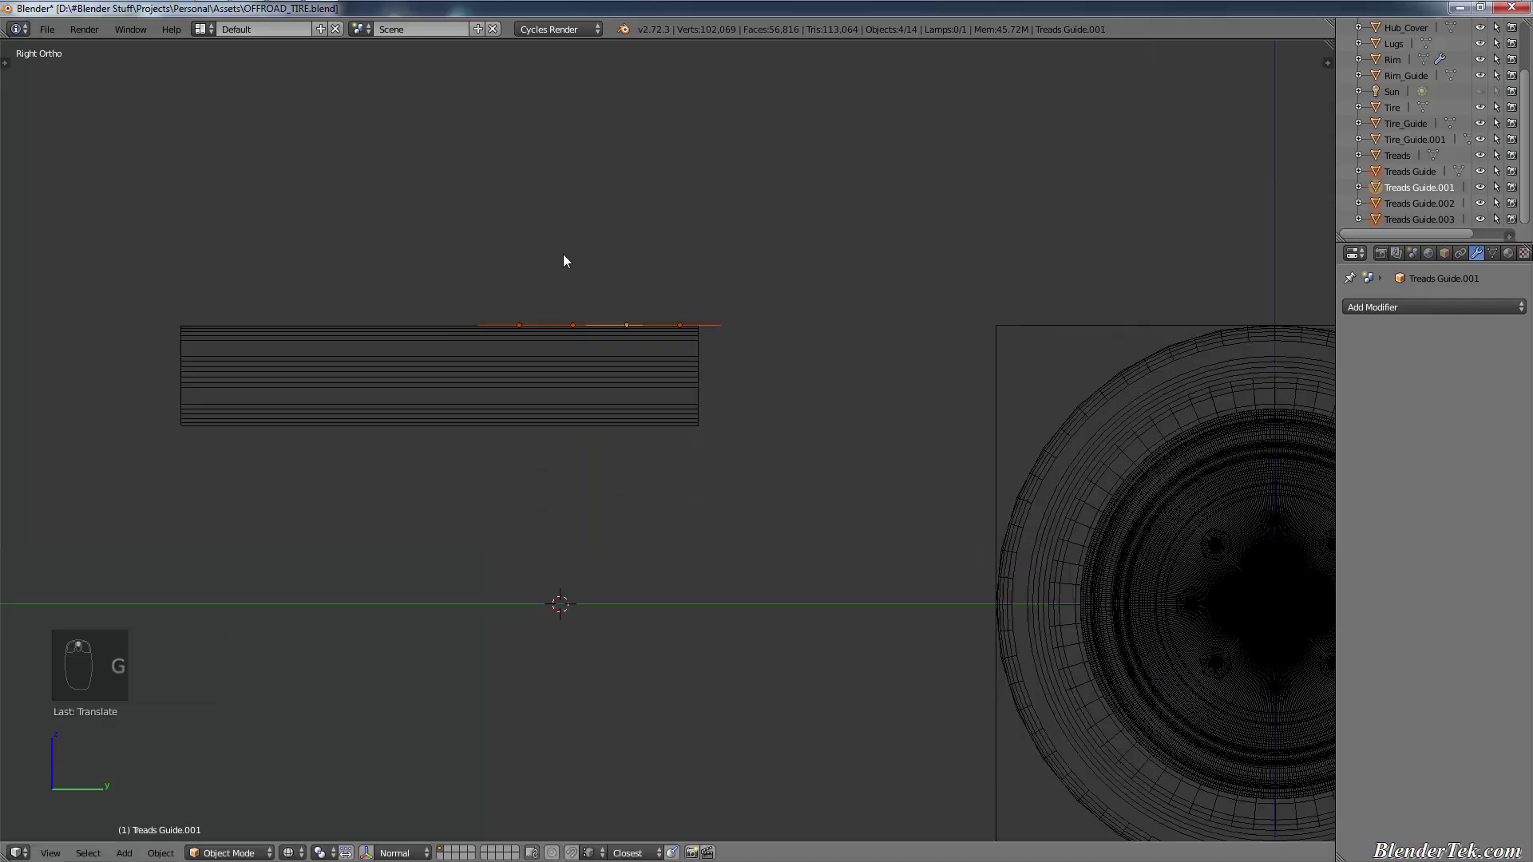
scroll(756, 458, "up", 3)
middle_click_drag(670, 591, 752, 476, "shift")
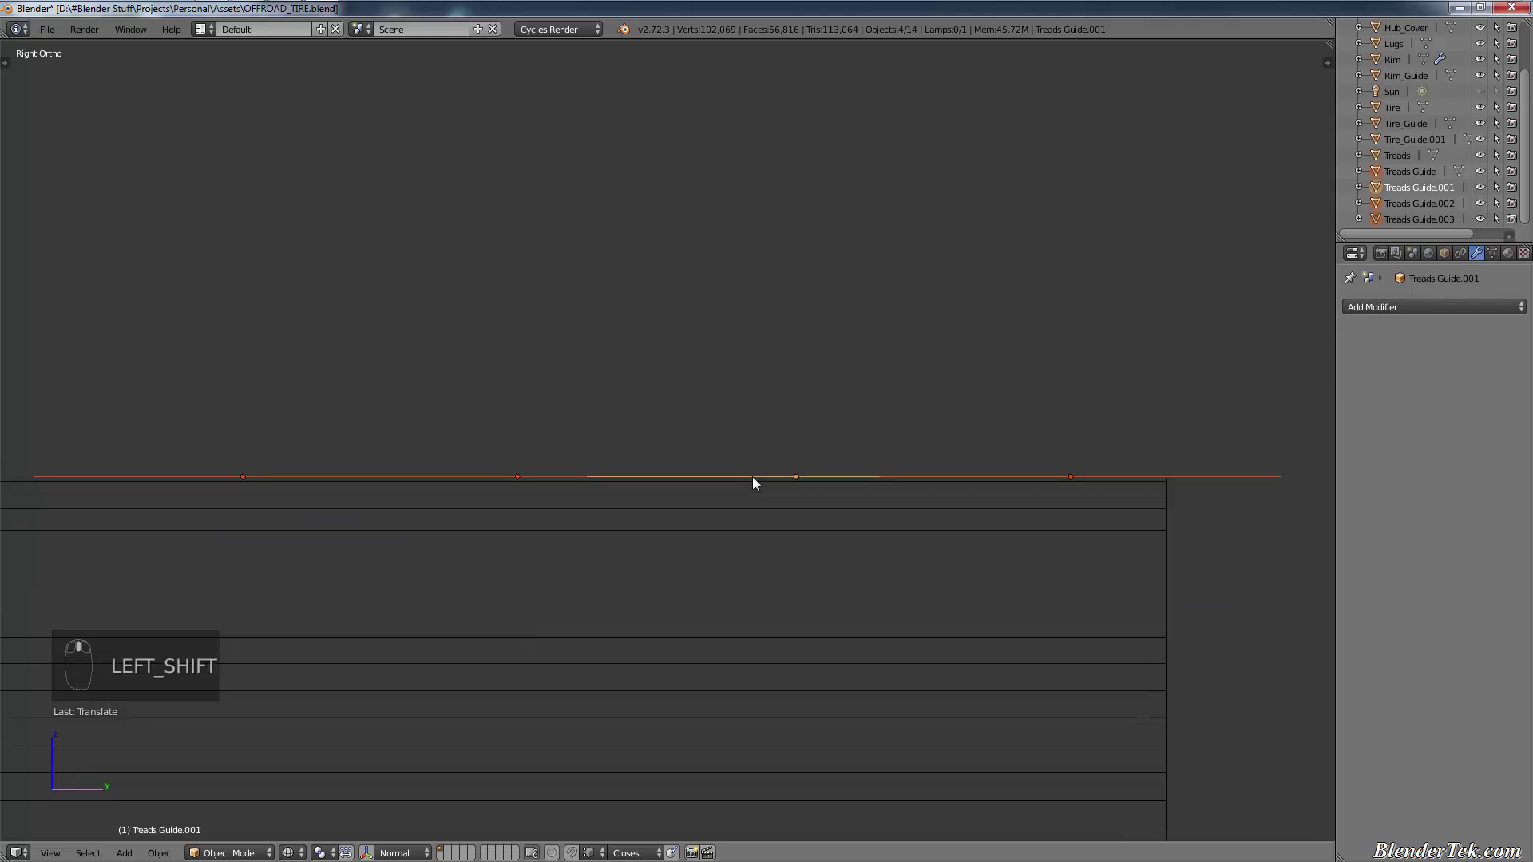
key("g")
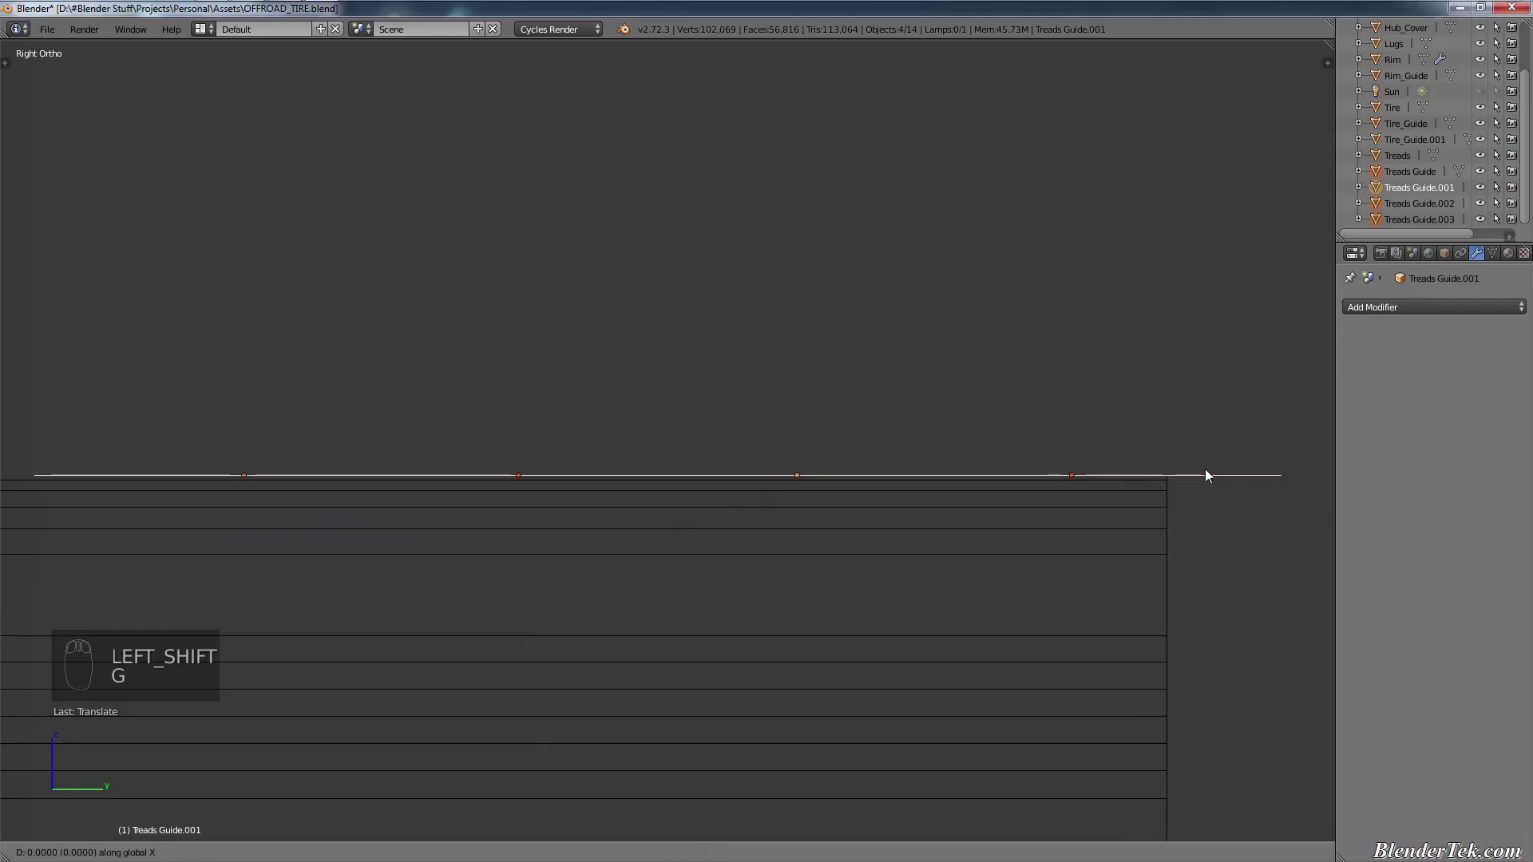
middle_click(1166, 447)
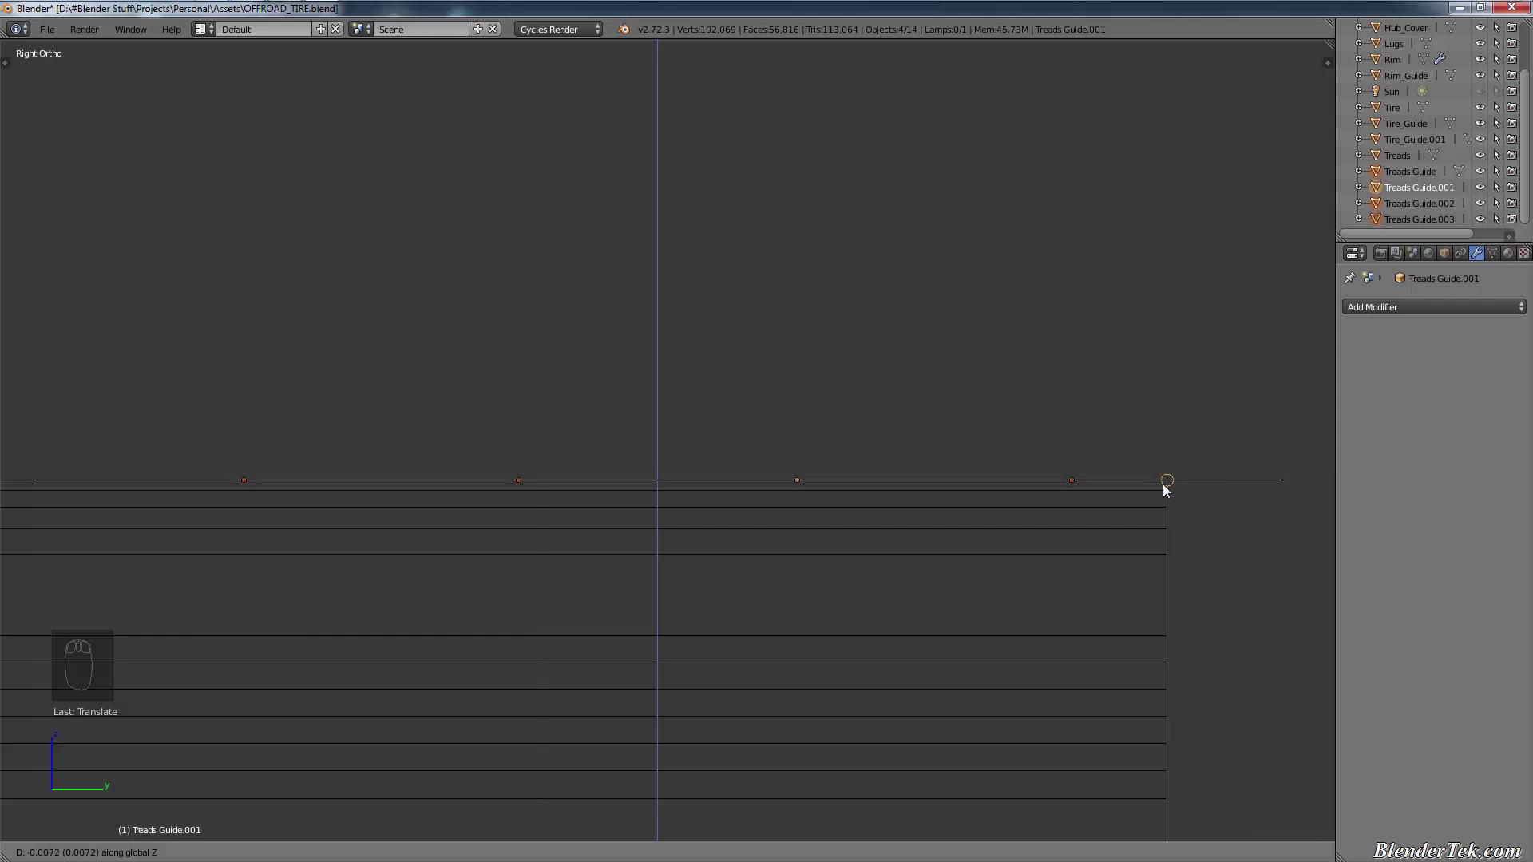
key("Return")
Step: Raise the four guides slightly along Z so they float just above the Treads surface
key("g")
key("z")
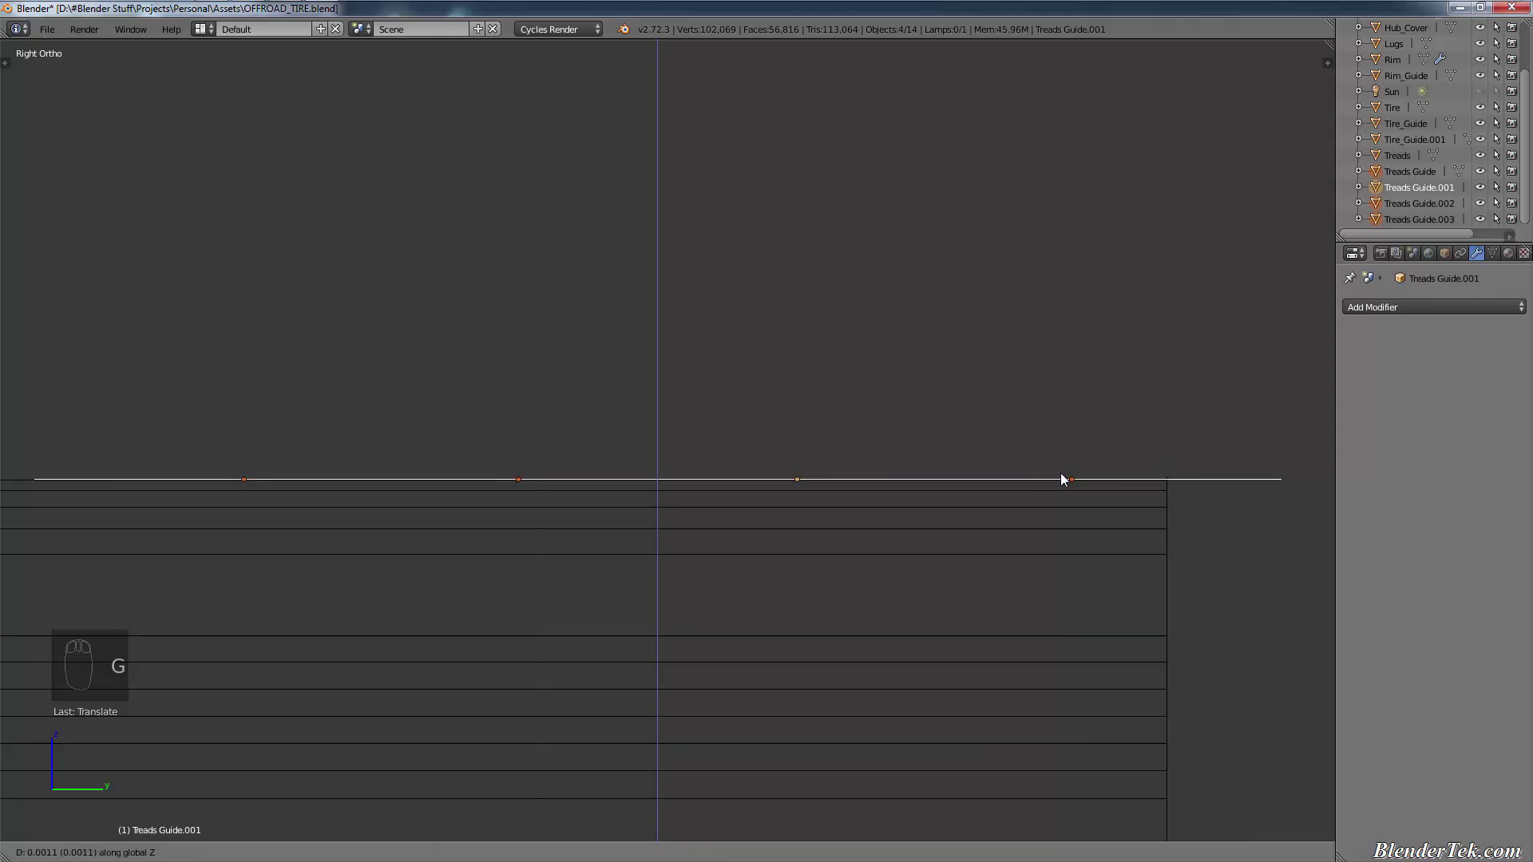
left_click(1055, 467)
scroll(992, 564, "down", 4)
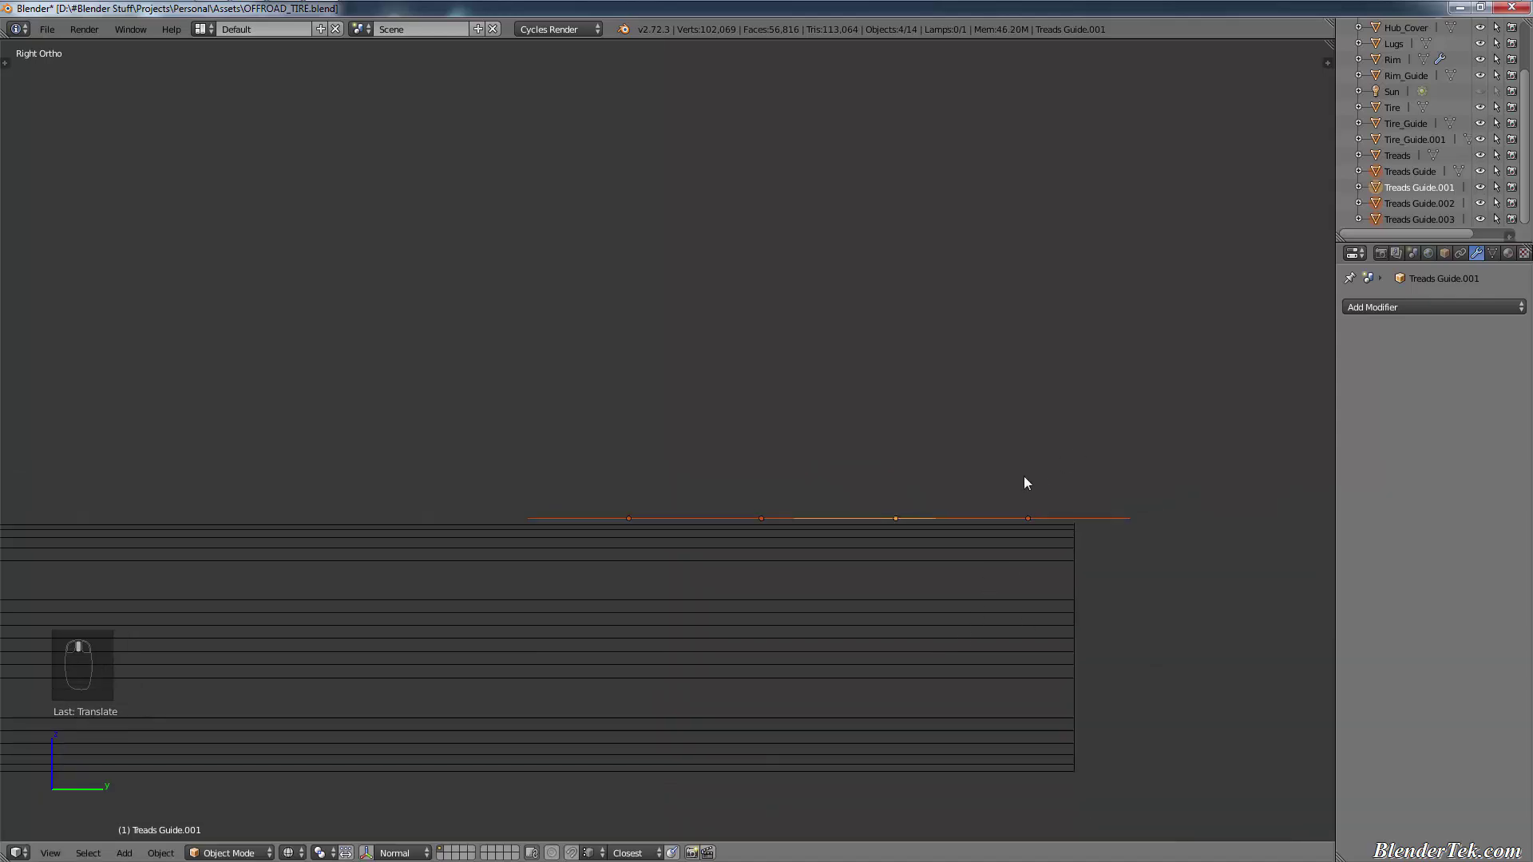
Step: From the top view, select Treads Guide, Treads Guide.002 and Treads Guide.003 and move them to the second layer
middle_click_drag(1025, 482, 1187, 572)
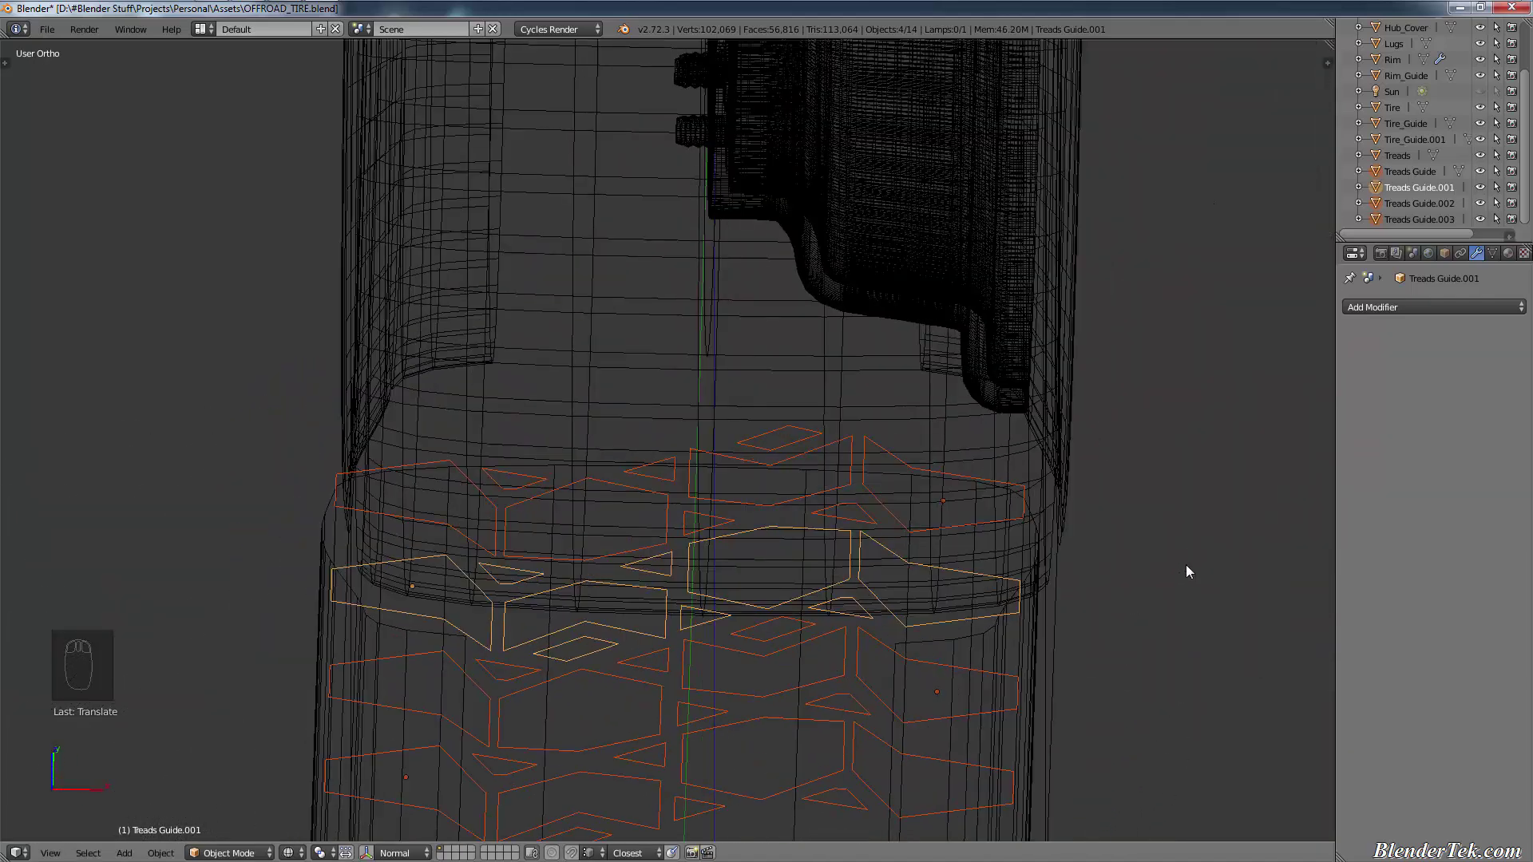
key("KP_7")
middle_click_drag(1027, 636, 1064, 391, "shift")
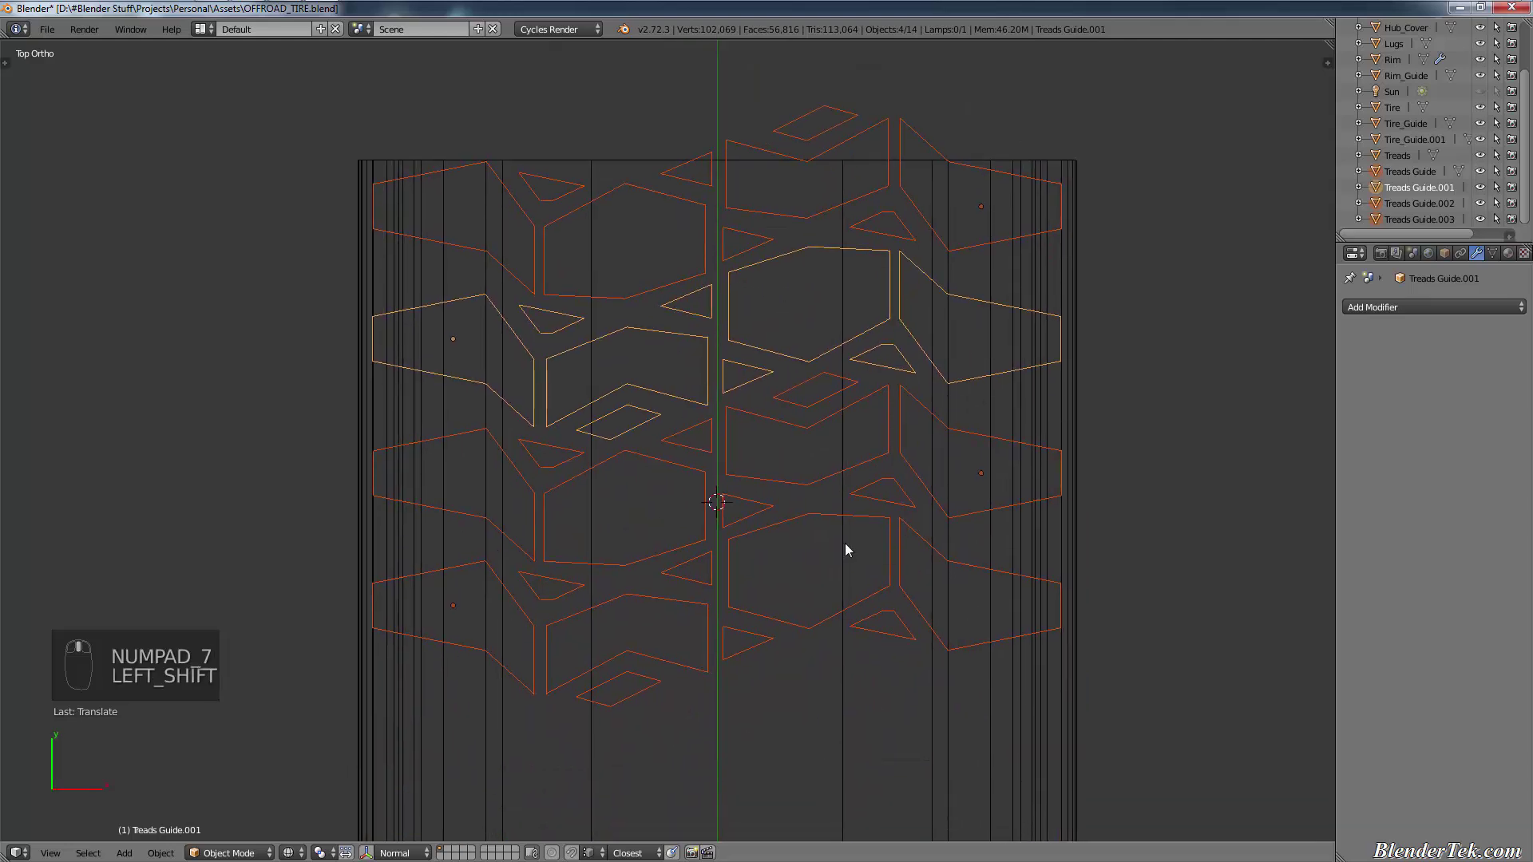
left_click(558, 662)
left_click(543, 517, "shift")
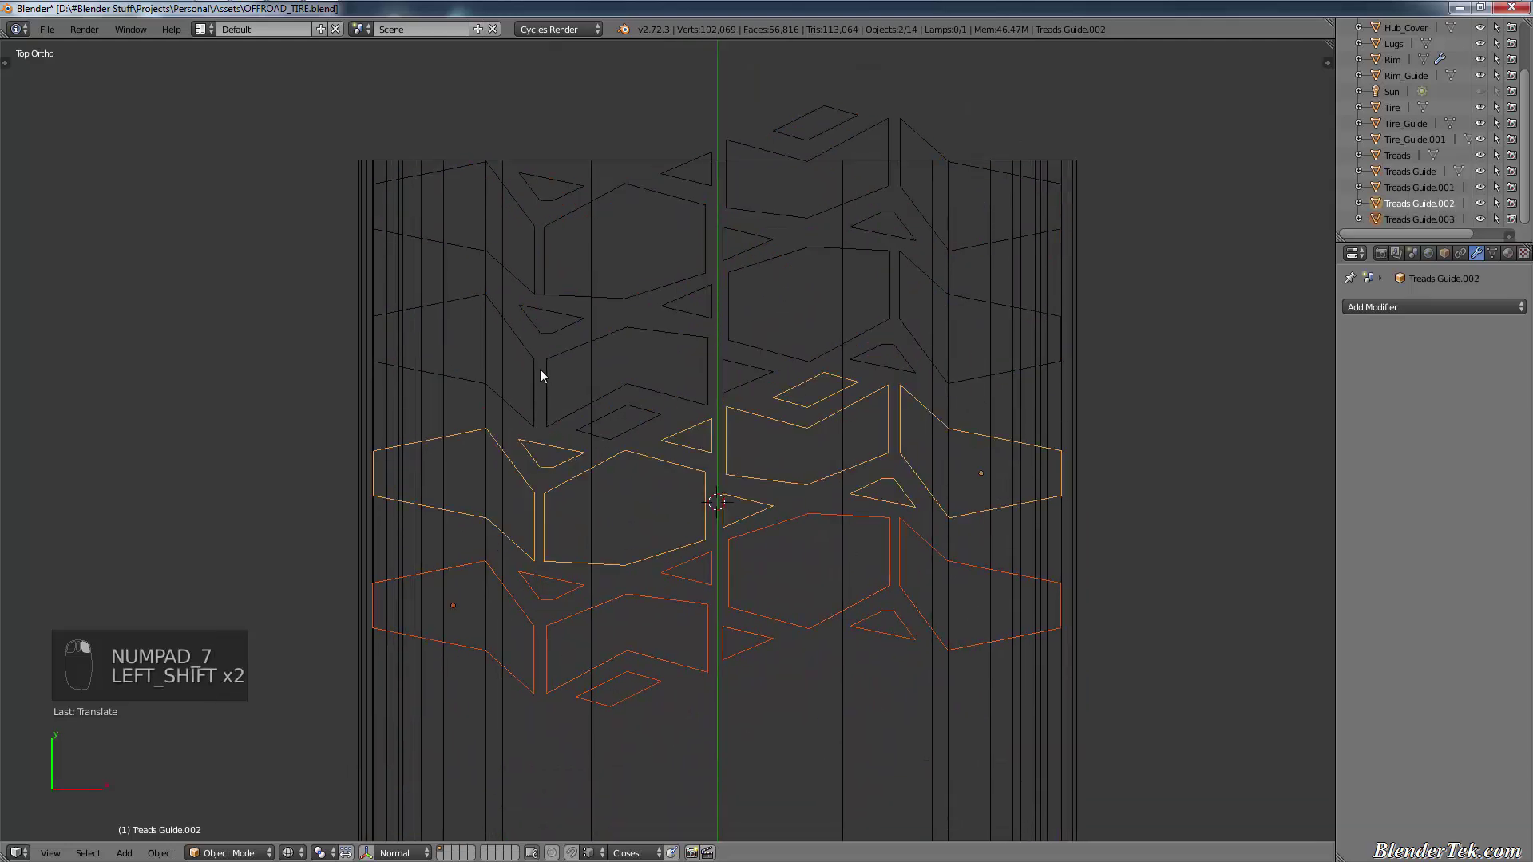
left_click(563, 217, "shift")
key("m")
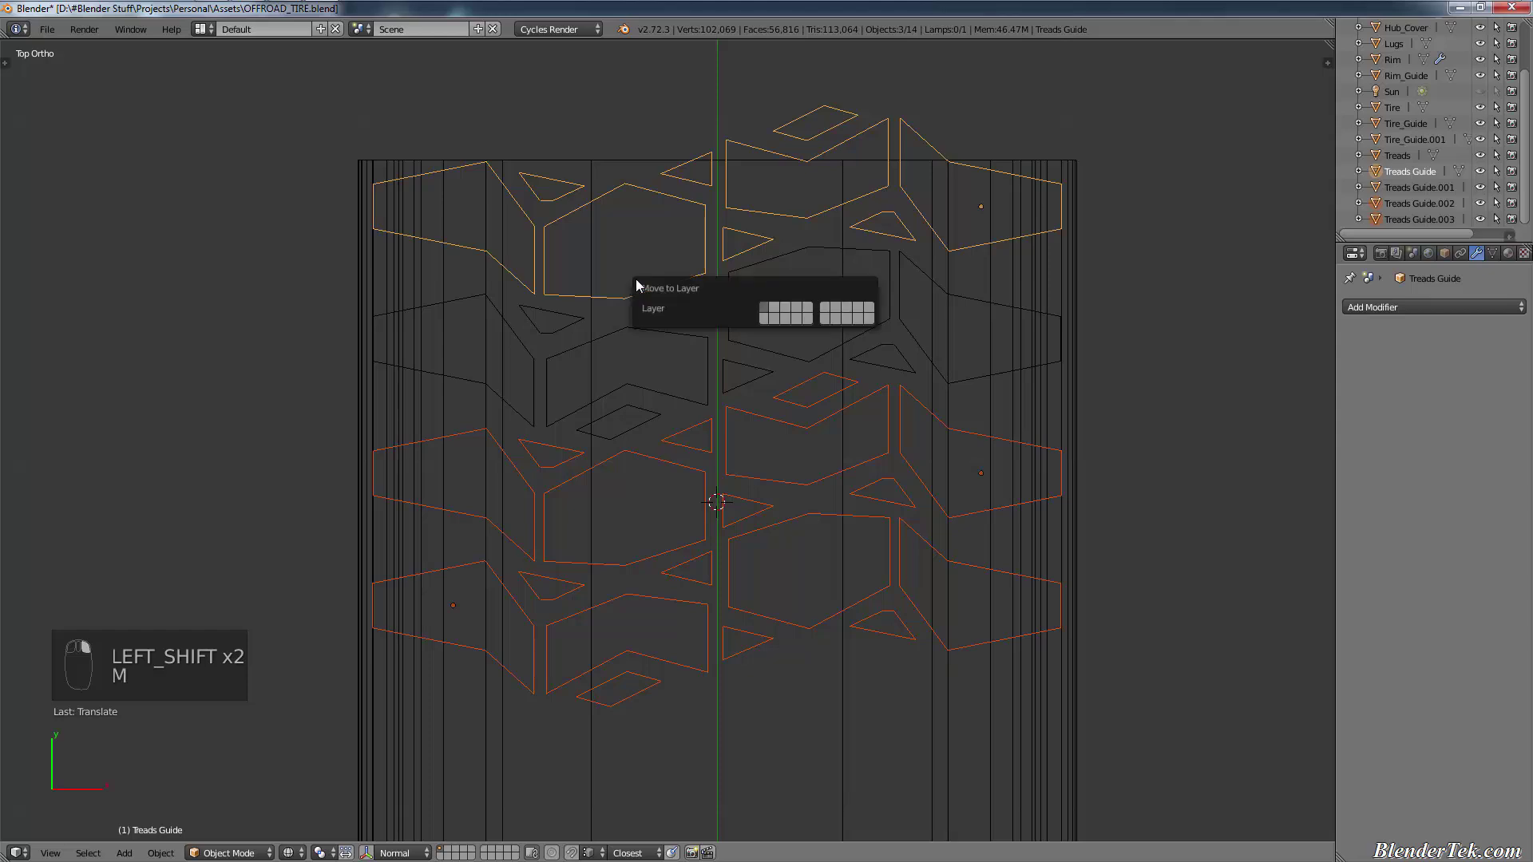
left_click(774, 308)
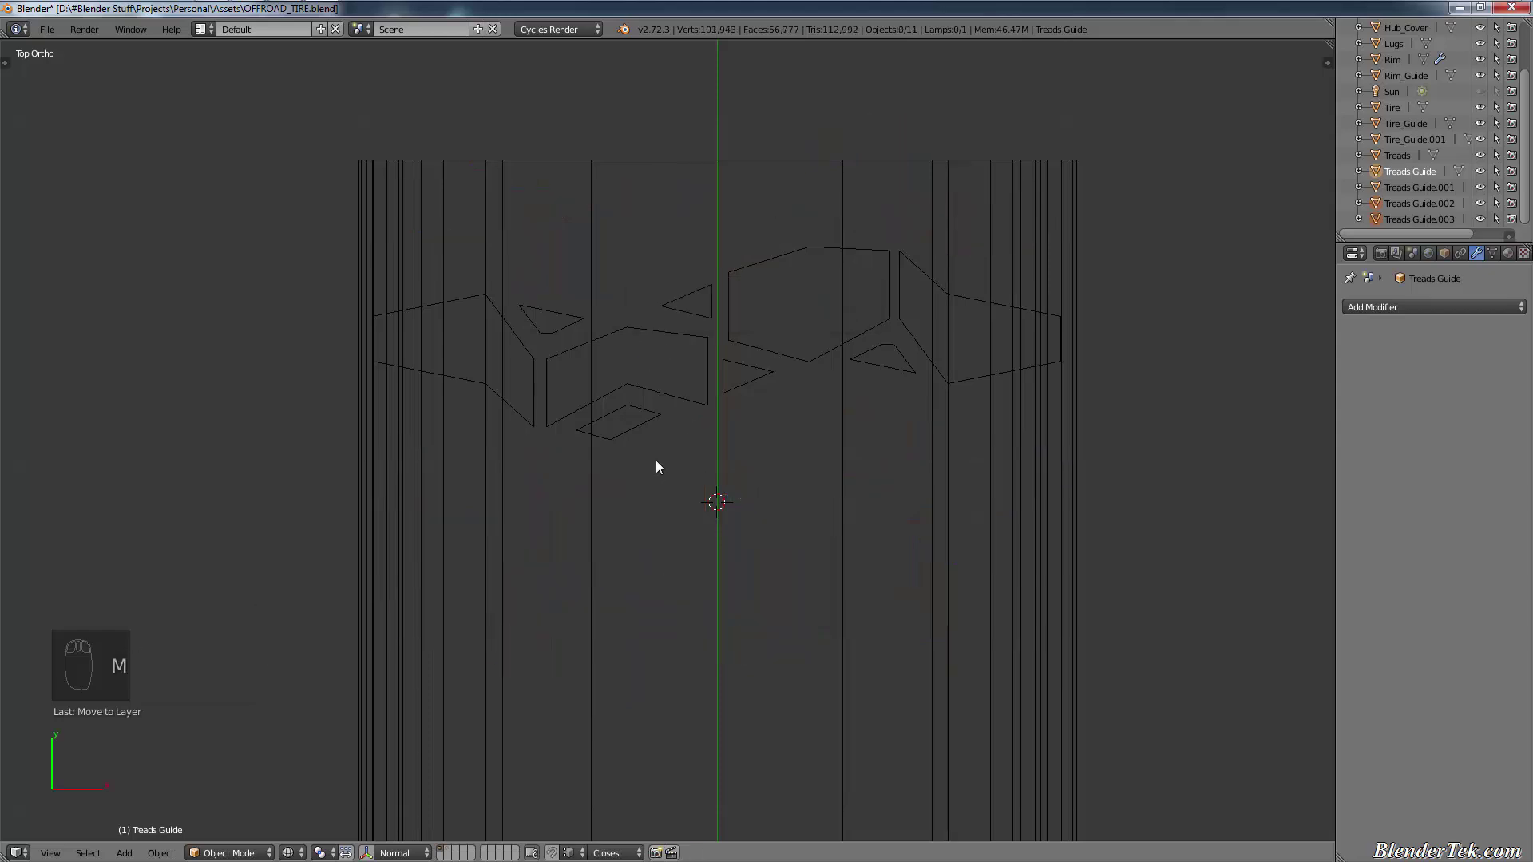
Step: Examine how the remaining guide row sits above the Treads surface, in both solid and wireframe shading
middle_click_drag(613, 477, 591, 317)
key("z")
mouse_move(565, 439)
middle_mouse_down()
mouse_move(496, 468)
mouse_move(527, 425)
mouse_move(483, 433)
mouse_move(455, 472)
mouse_move(452, 524)
mouse_move(424, 534)
mouse_move(404, 493)
mouse_move(376, 506)
mouse_move(401, 501)
middle_mouse_up()
key("z")
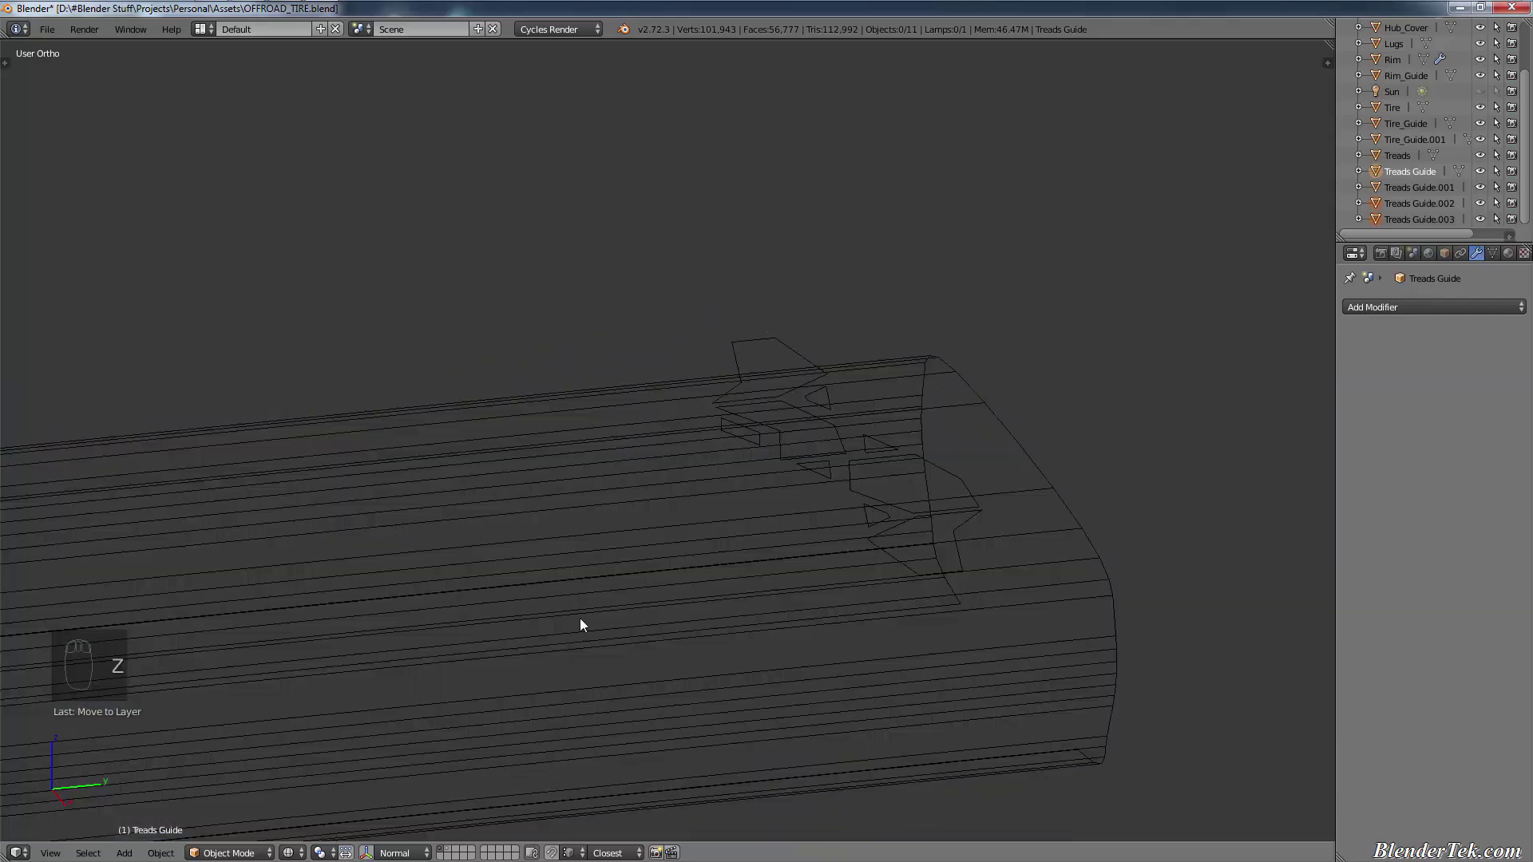
mouse_move(582, 623)
middle_mouse_down()
mouse_move(732, 606)
mouse_move(451, 529)
middle_mouse_up()
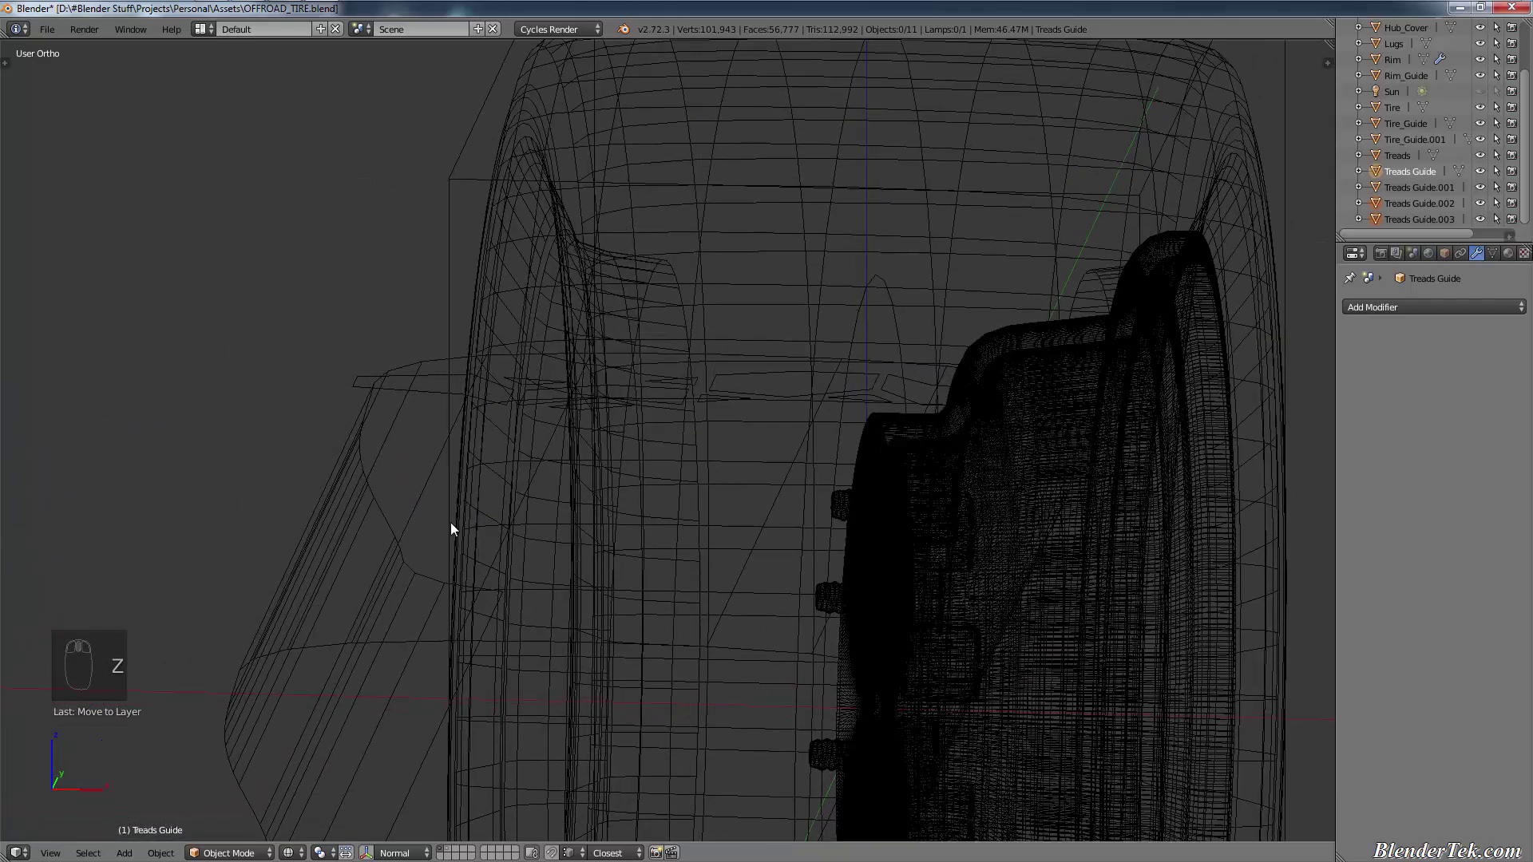
middle_click_drag(360, 441, 349, 364)
middle_click_drag(587, 407, 403, 512)
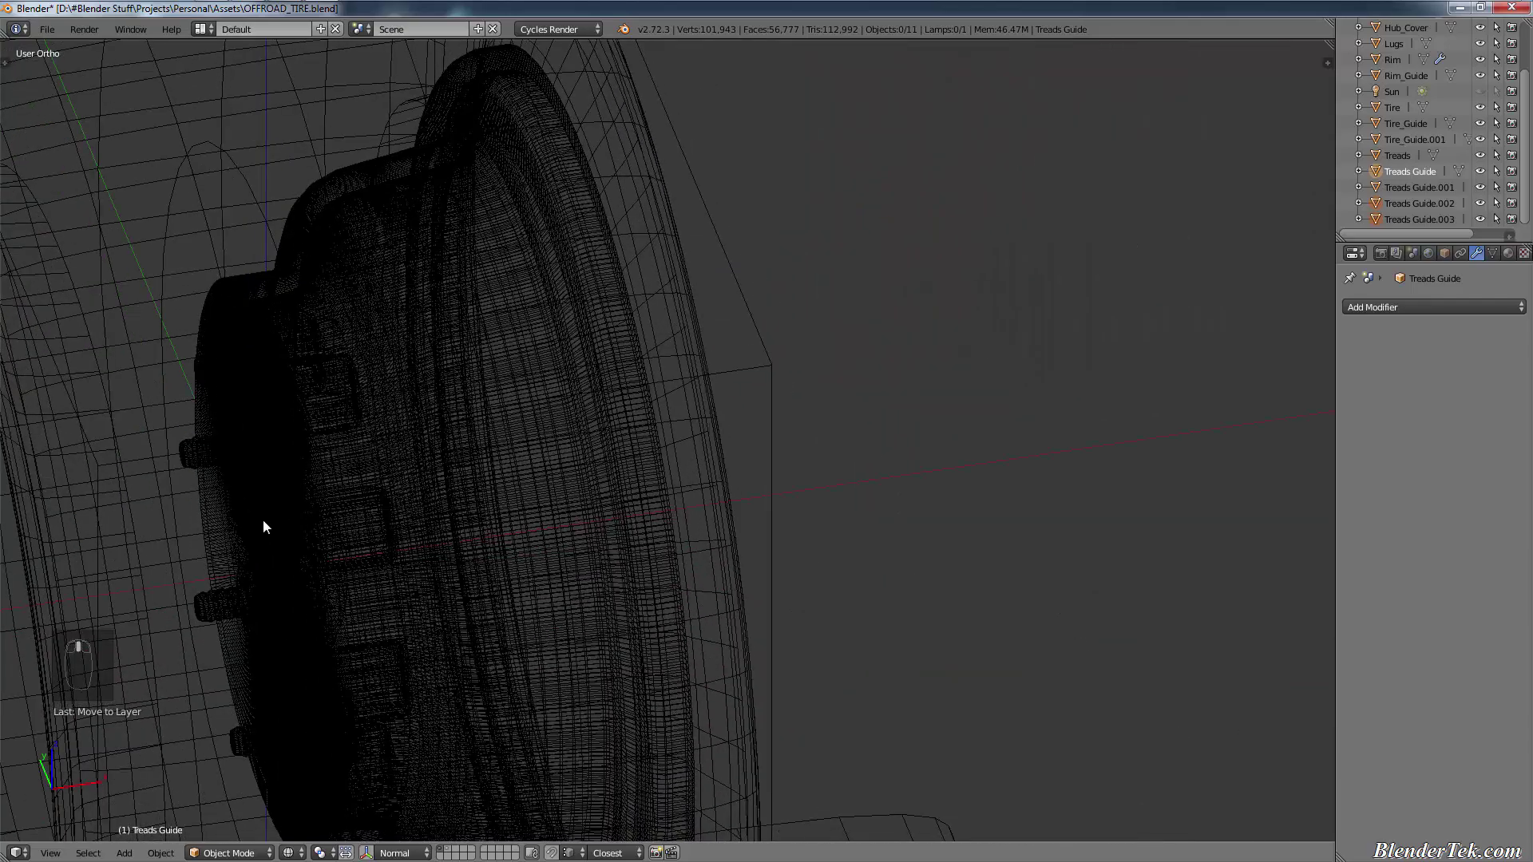
Step: Select the Treads object in top view and start a Knife cut near the guide row's far-left block
key("KP_7")
scroll(681, 537, "down", 3)
scroll(579, 453, "up", 3)
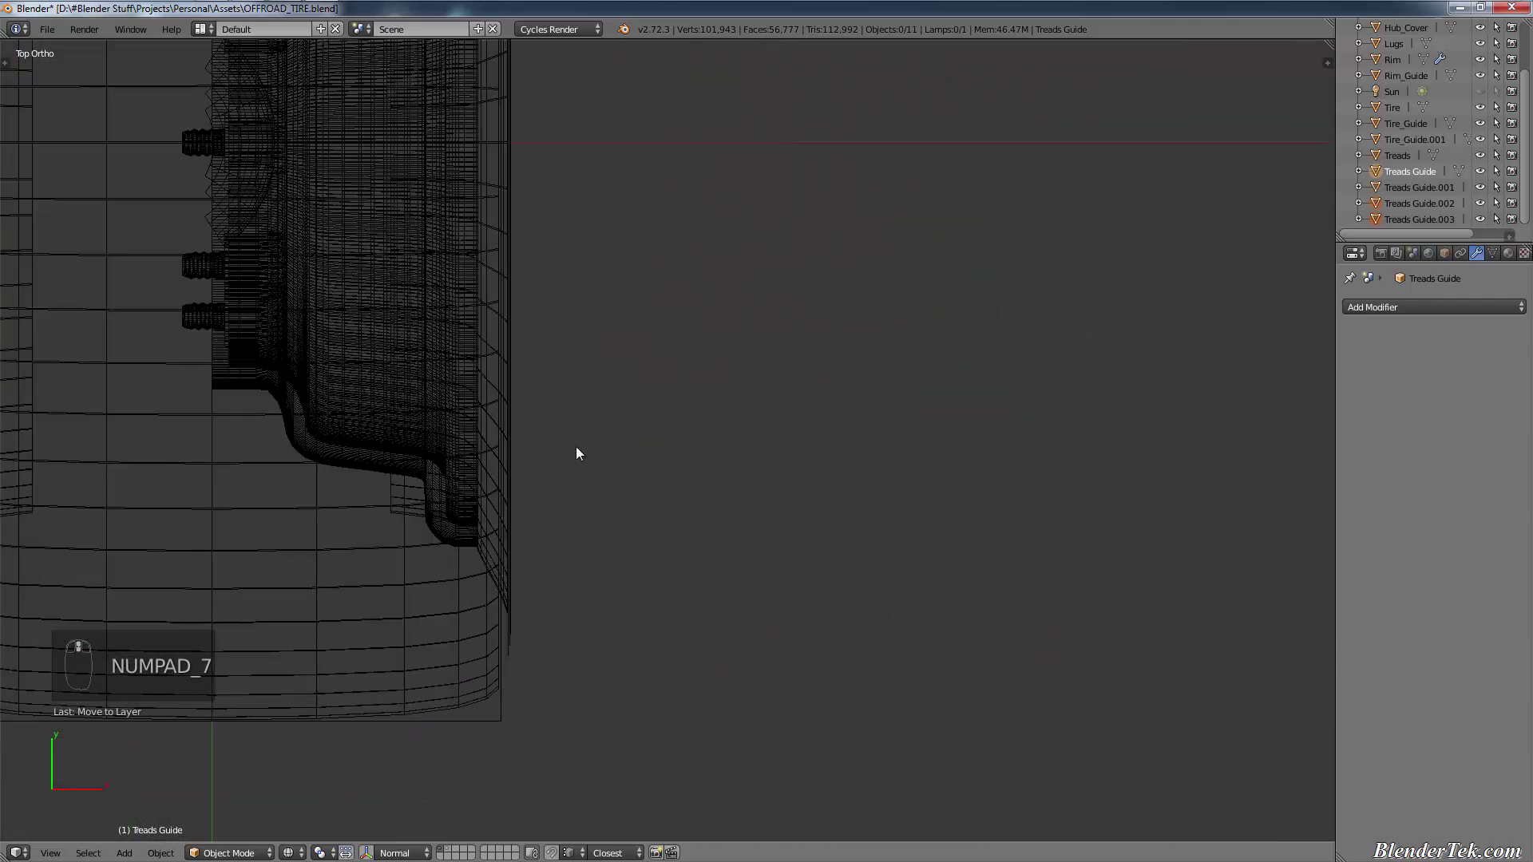
scroll(578, 453, "down", 5)
scroll(607, 439, "down", 2)
middle_click_drag(650, 480, 714, 719, "shift")
scroll(664, 336, "up", 3)
scroll(662, 324, "up", 5)
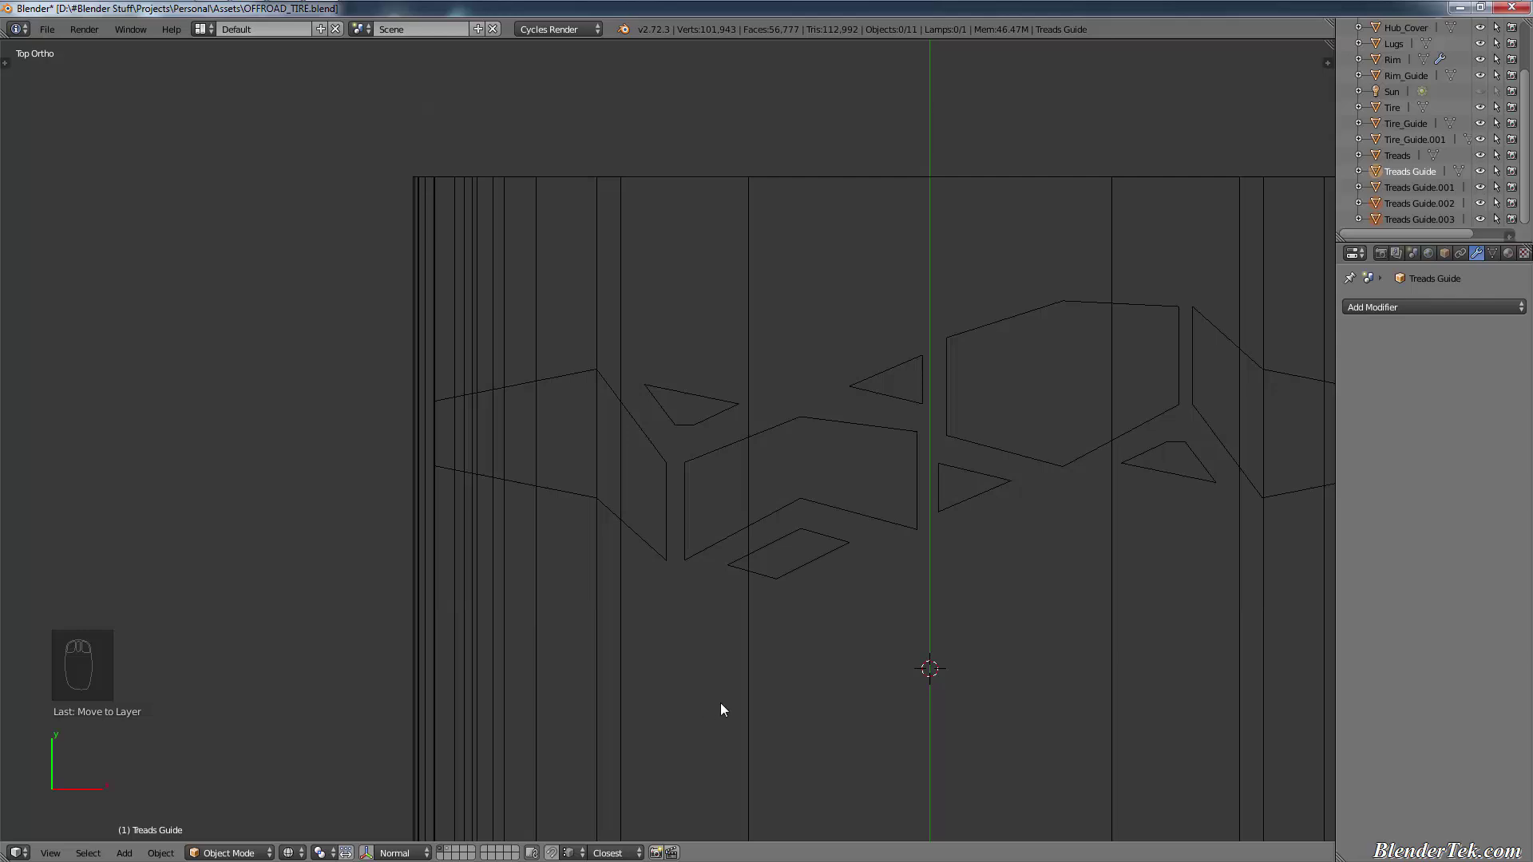
right_click(599, 641)
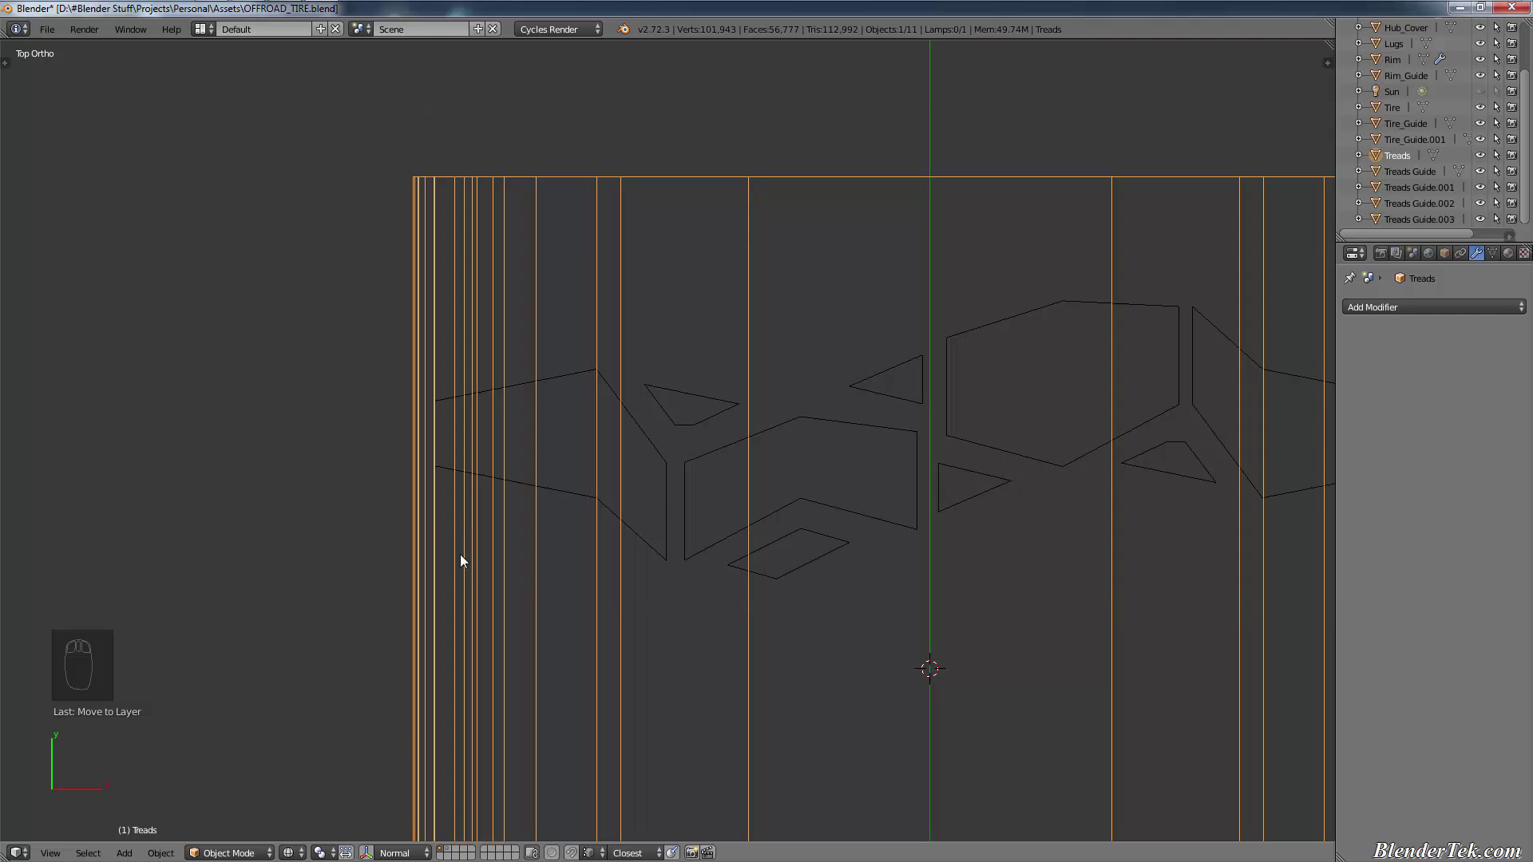
scroll(442, 530, "up", 2)
key("k")
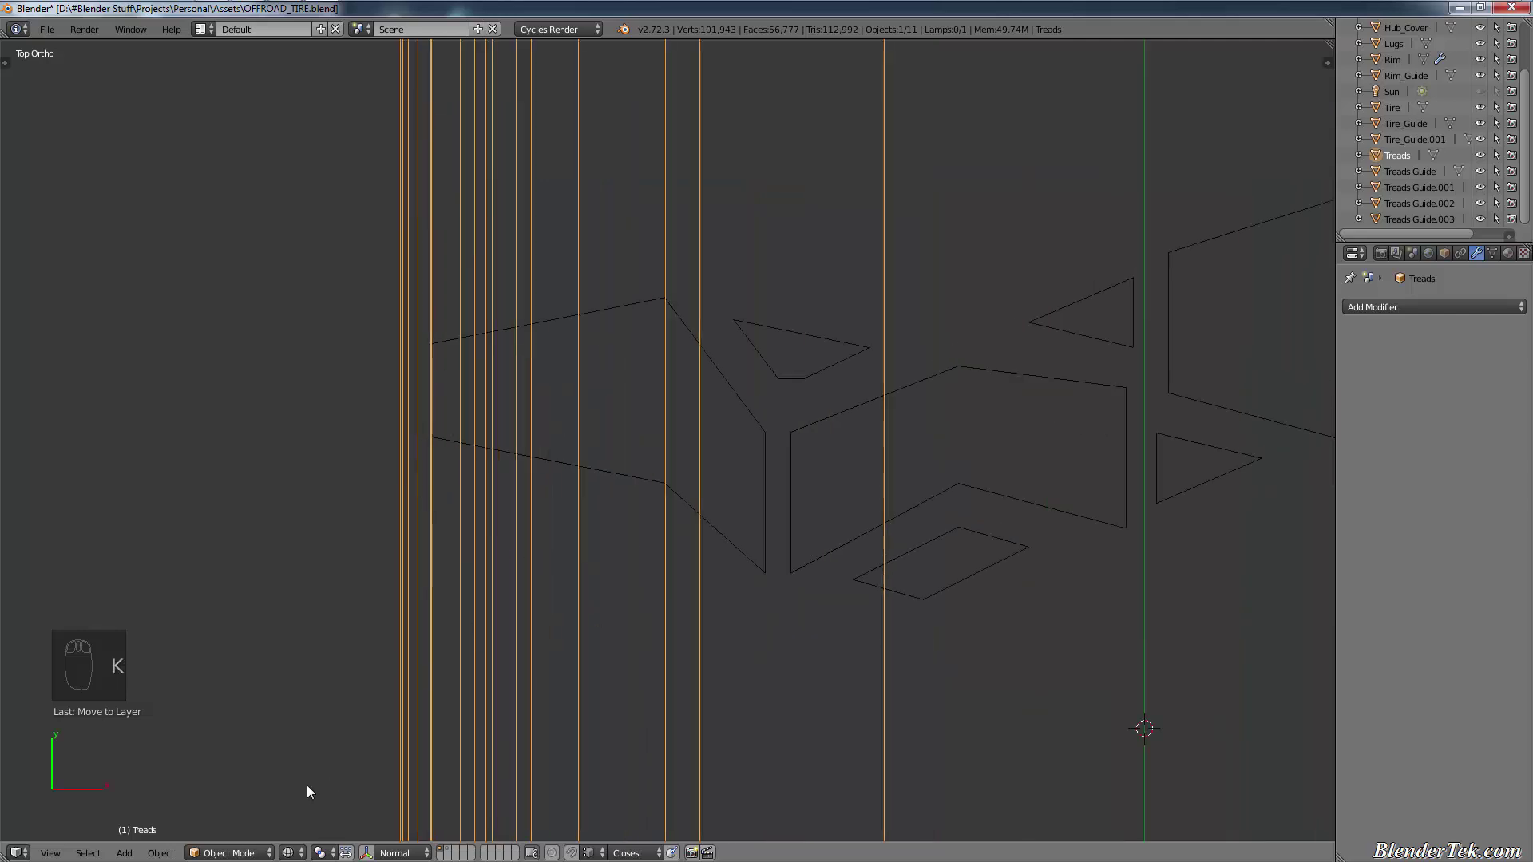
Step: Enter Edit Mode on the Treads object and deselect all of its geometry
key("Tab")
key("a")
key("a")
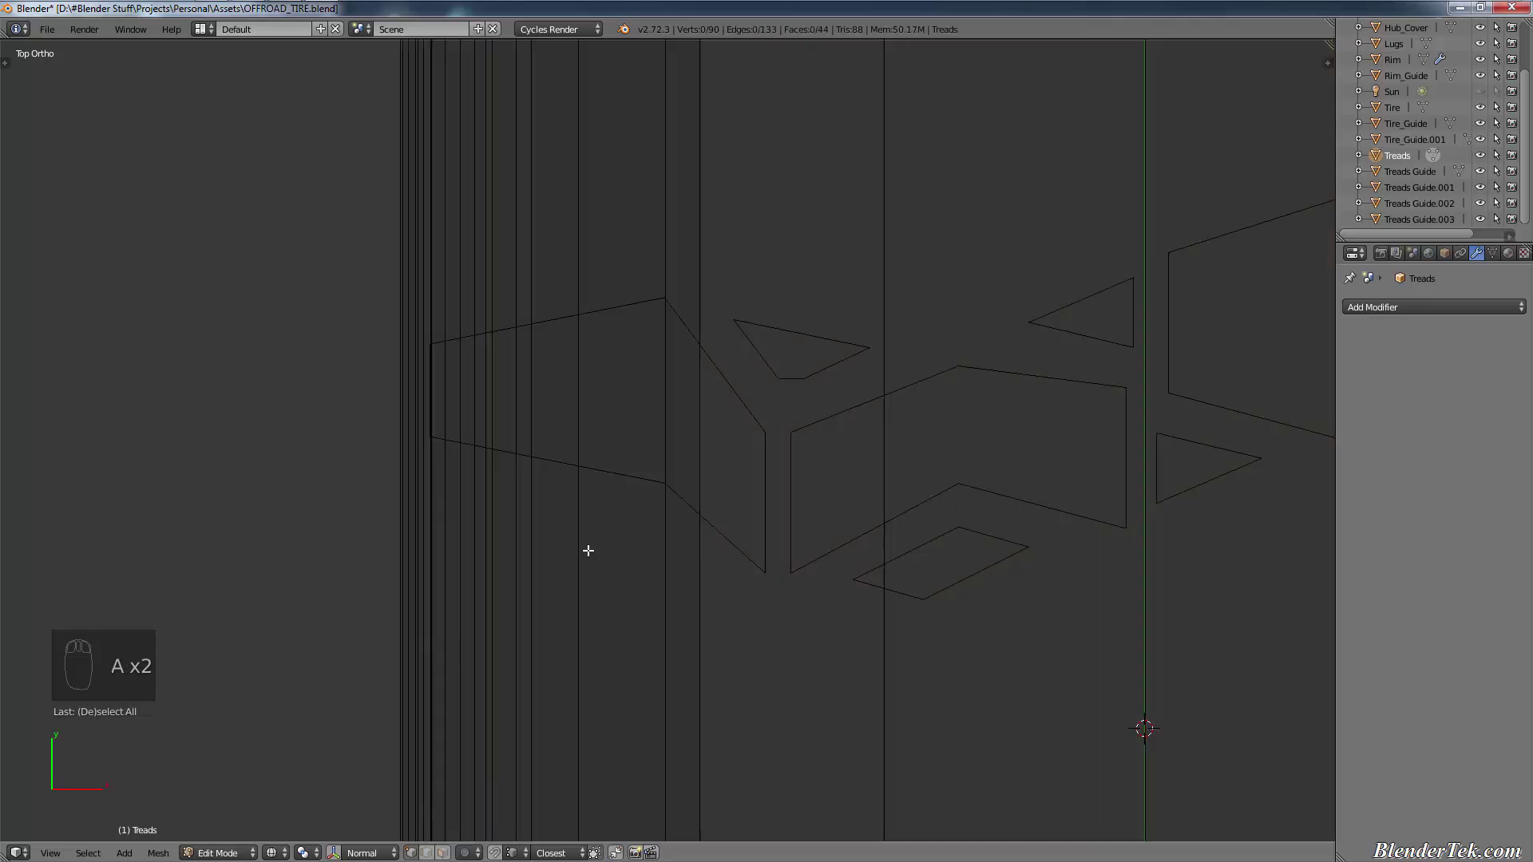
key("k")
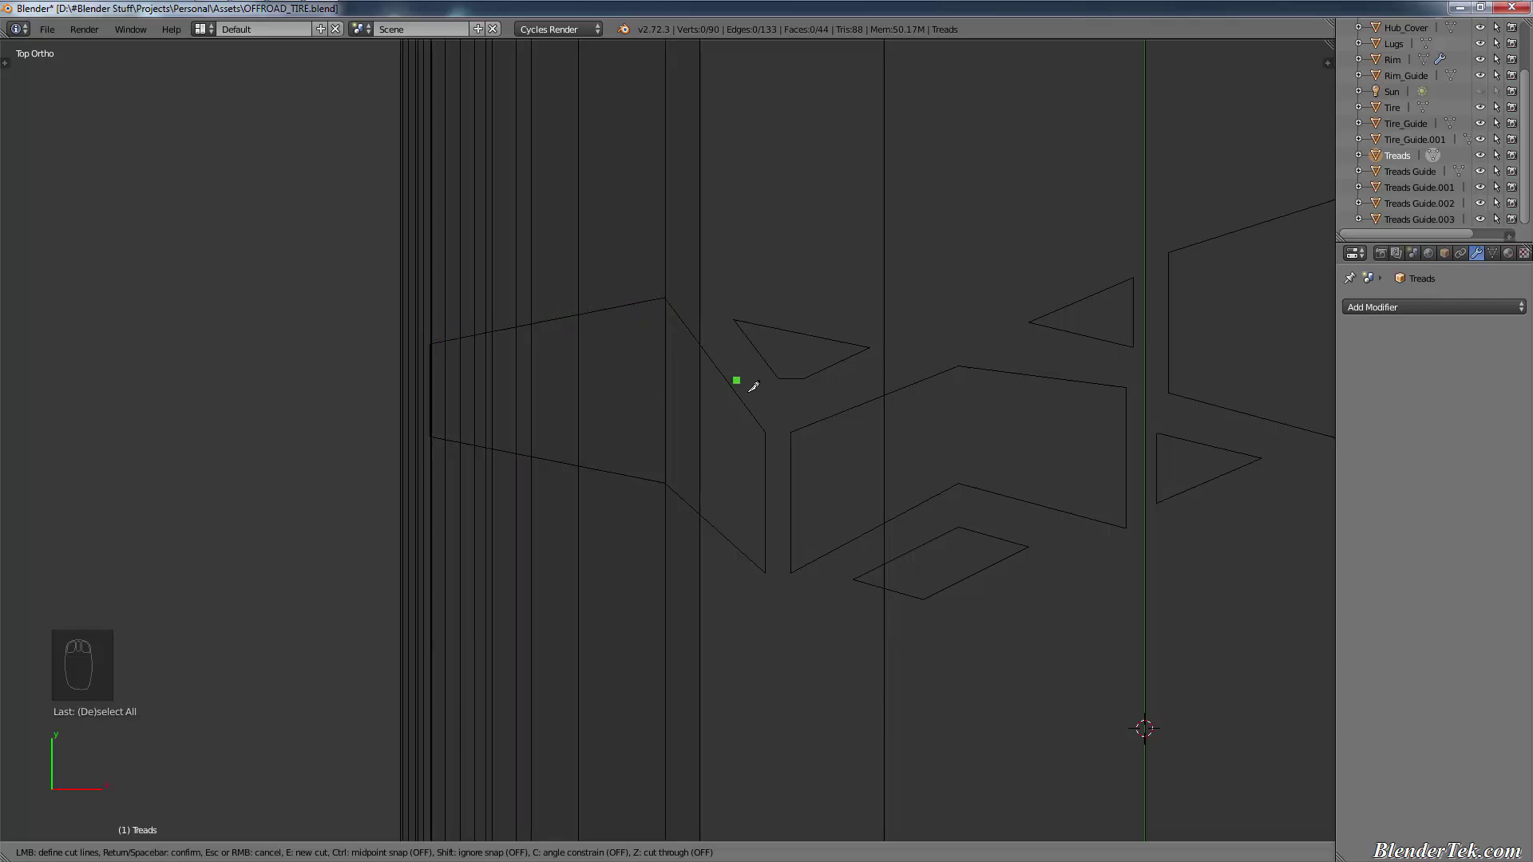
scroll(782, 586, "up", 7)
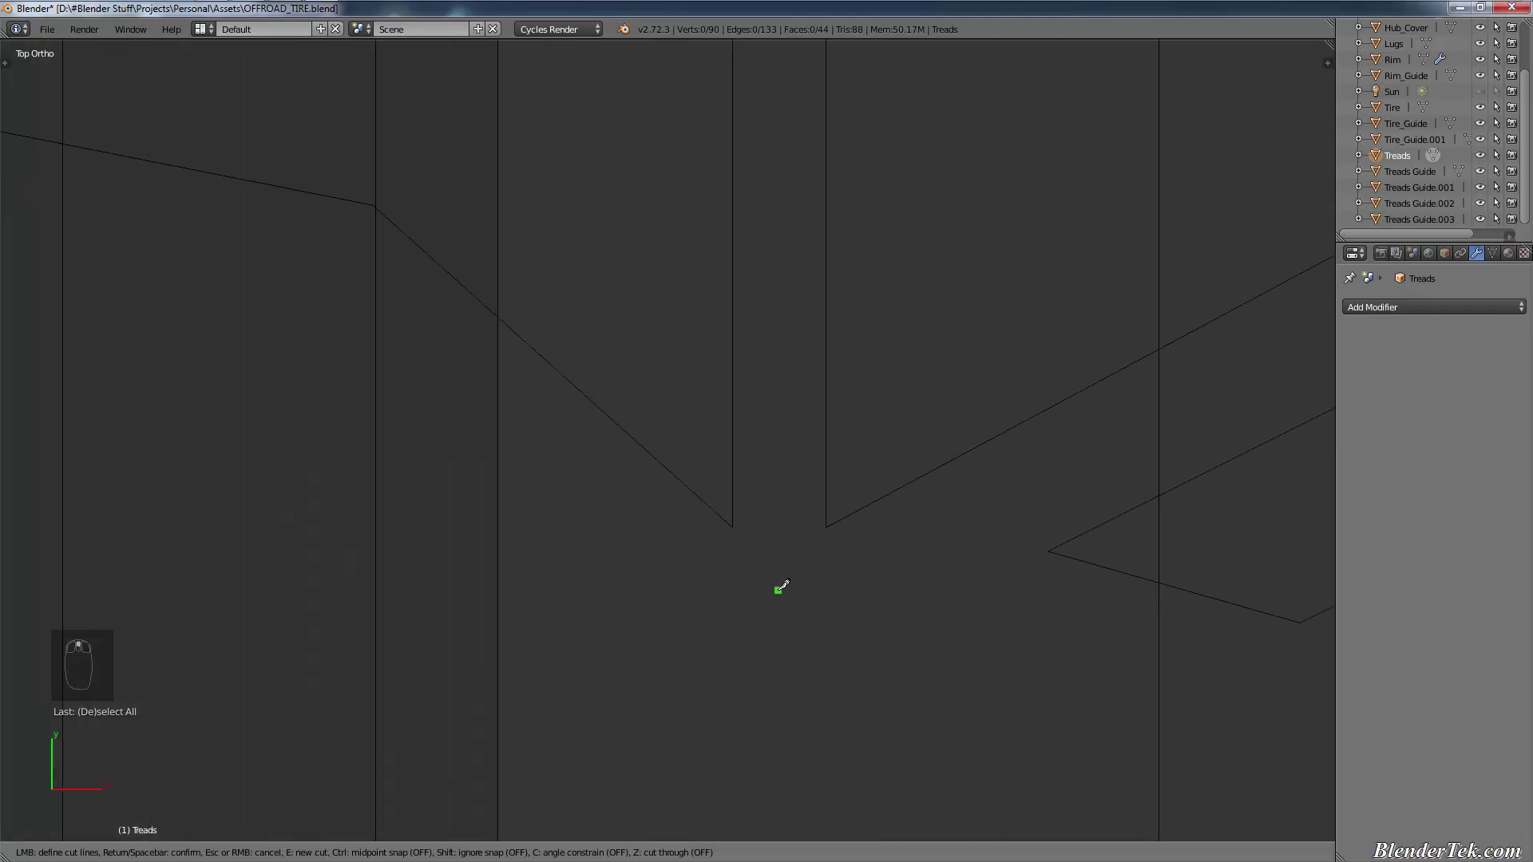
scroll(781, 586, "up", 5)
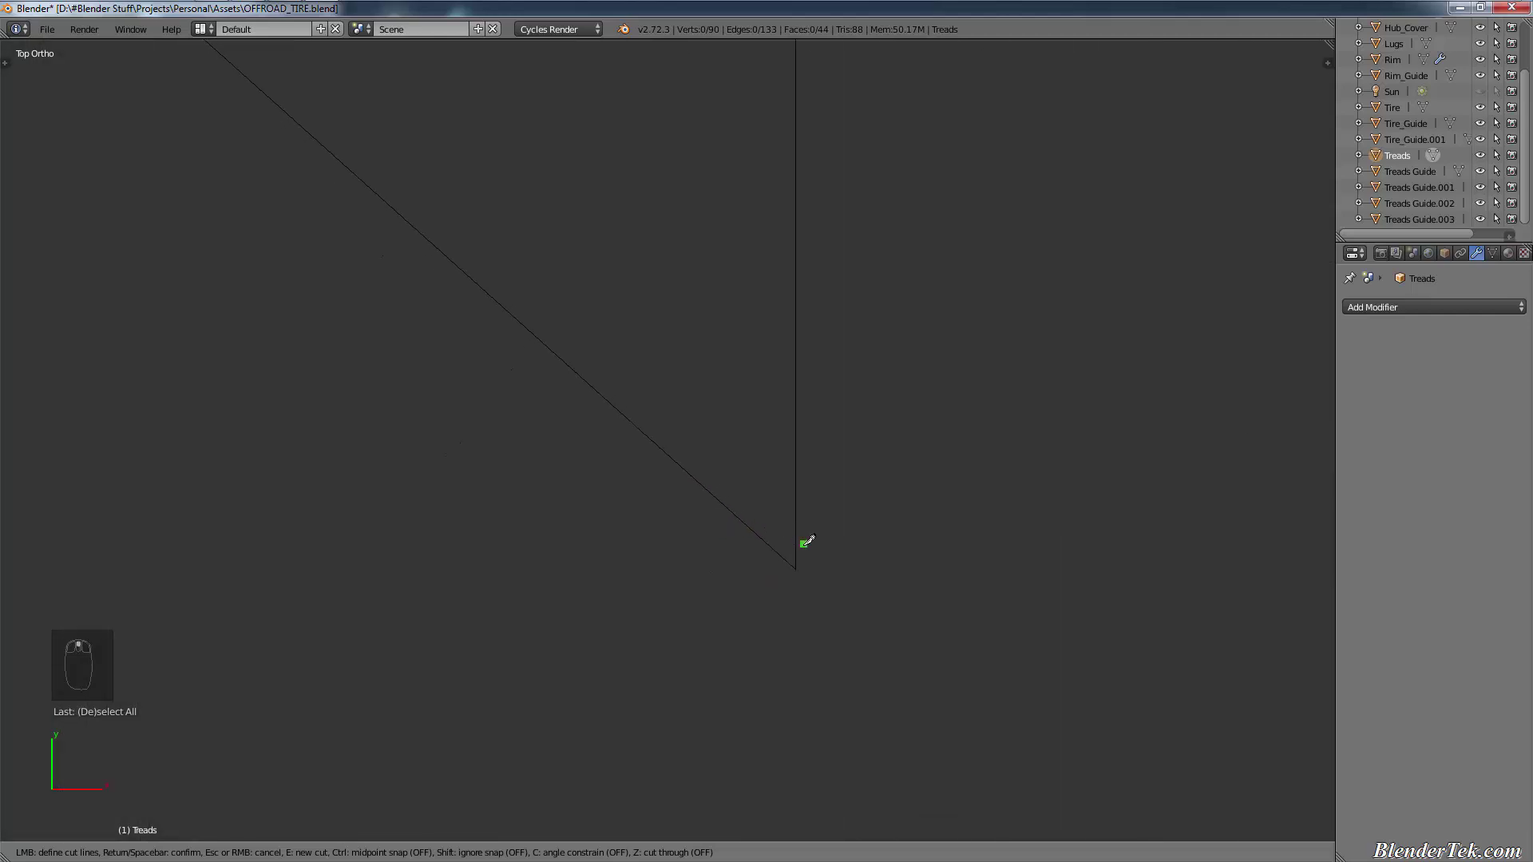
scroll(805, 542, "down", 3)
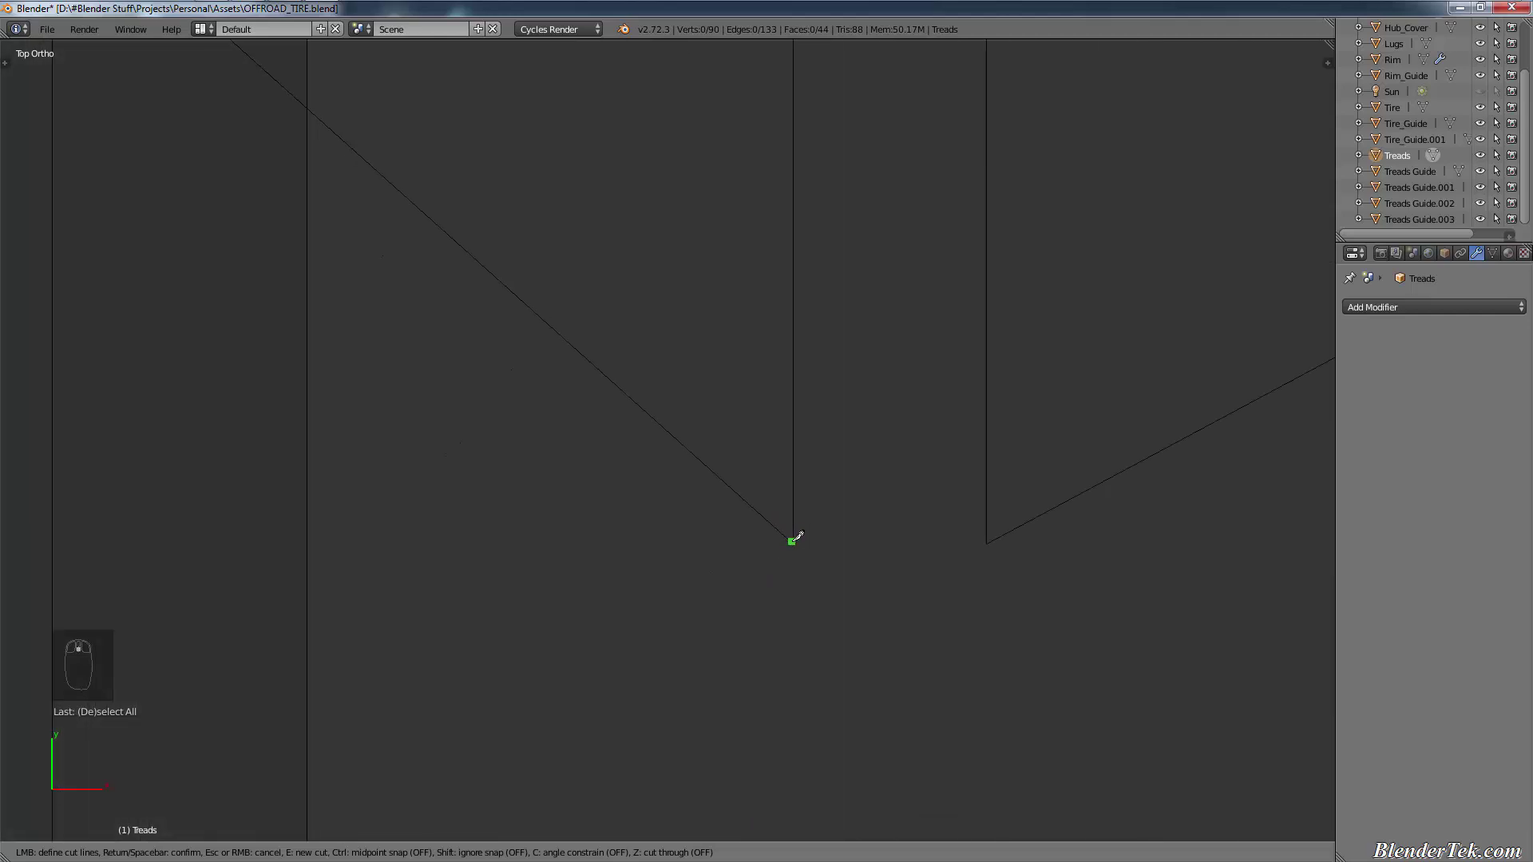
left_click(792, 543)
scroll(775, 447, "down", 12)
scroll(759, 393, "up", 13)
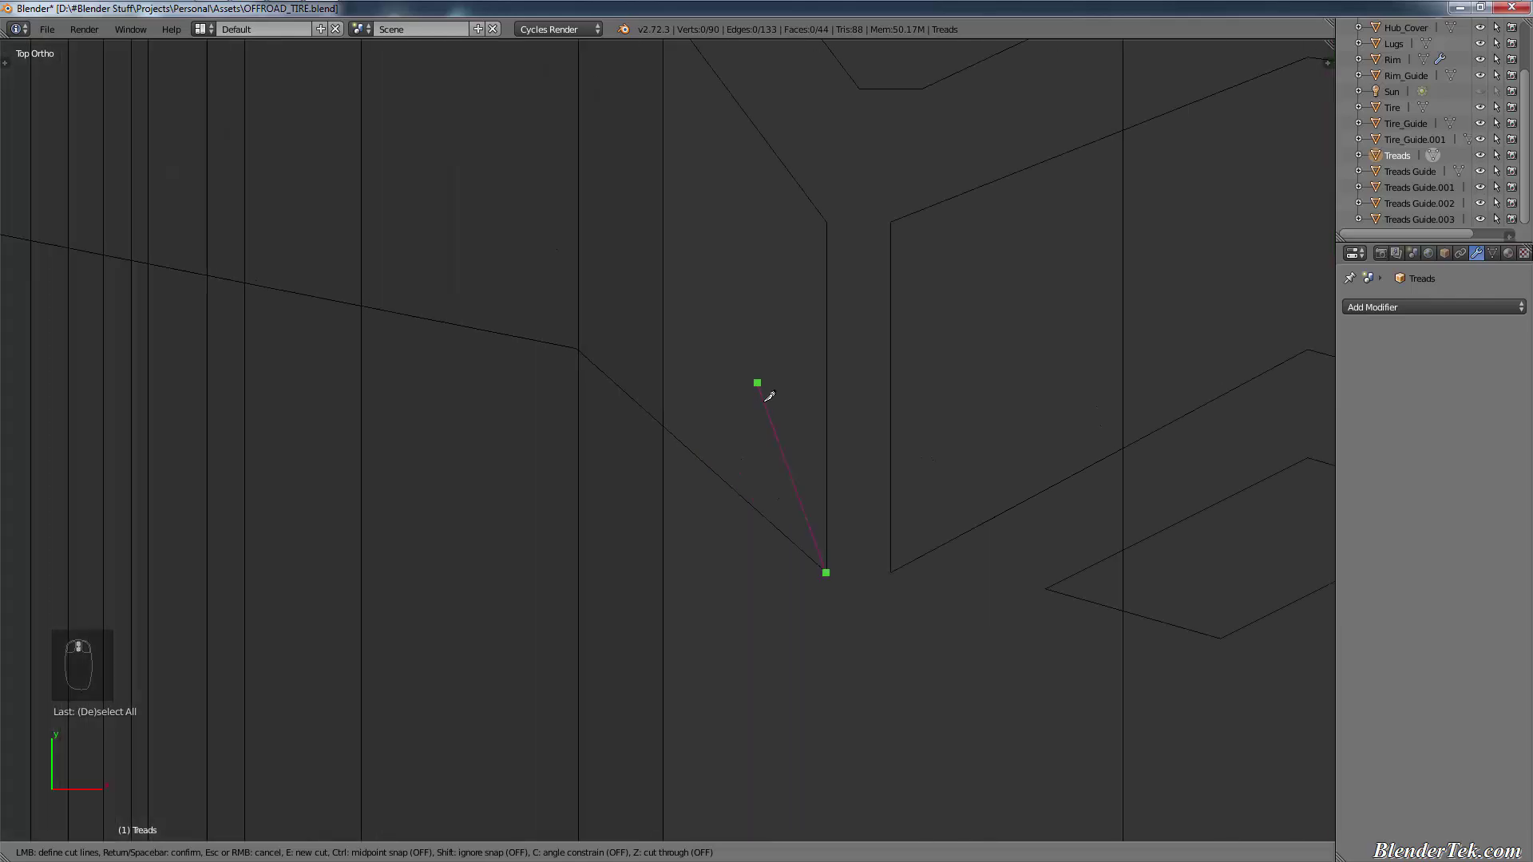
middle_click_drag(901, 597, 944, 605)
middle_click_drag(923, 589, 913, 595)
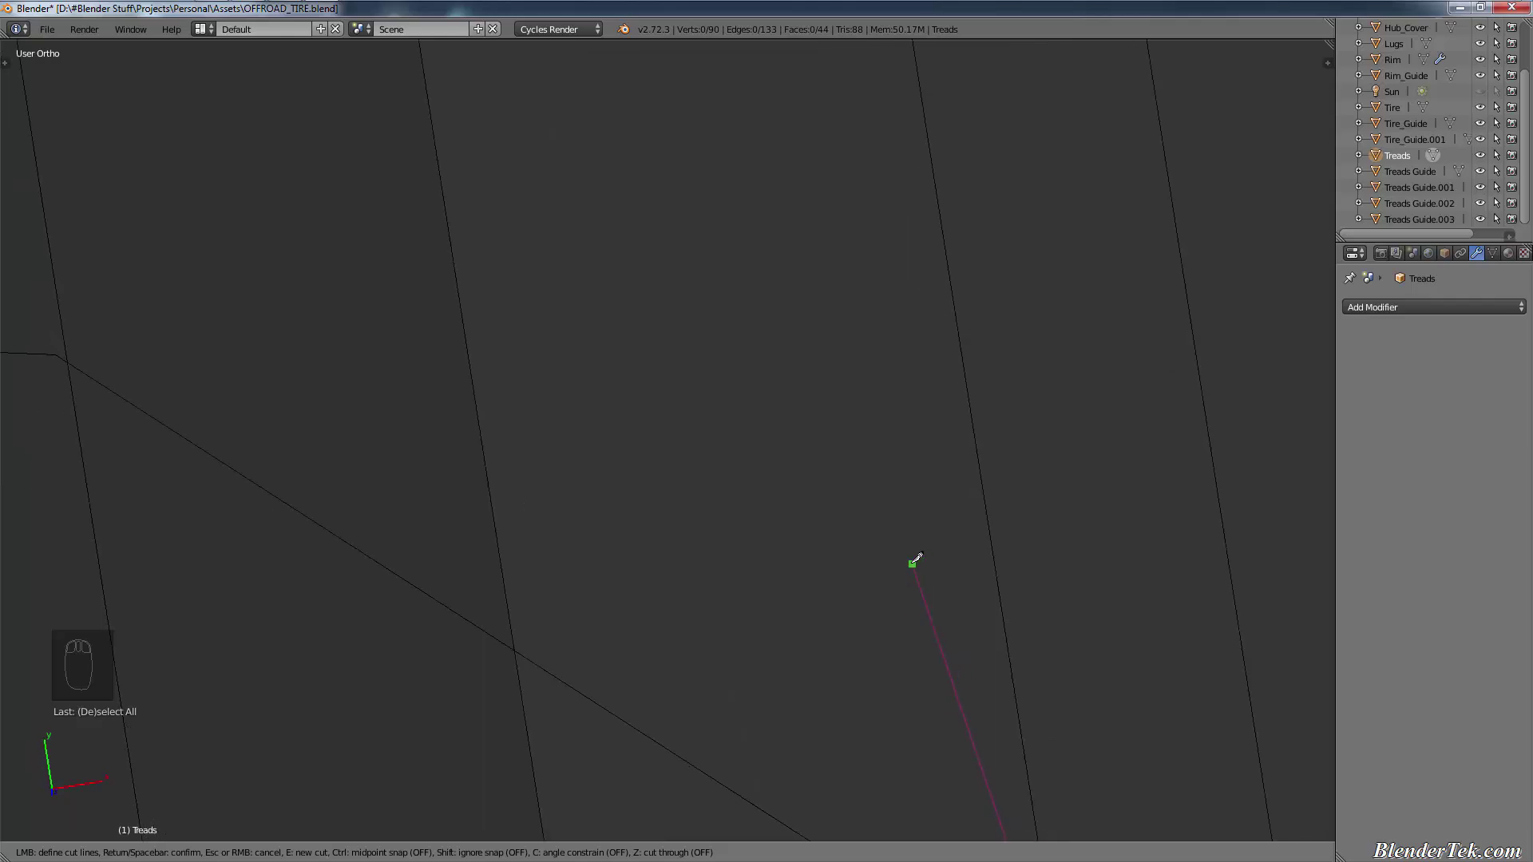
right_click(920, 583)
key("KP_7")
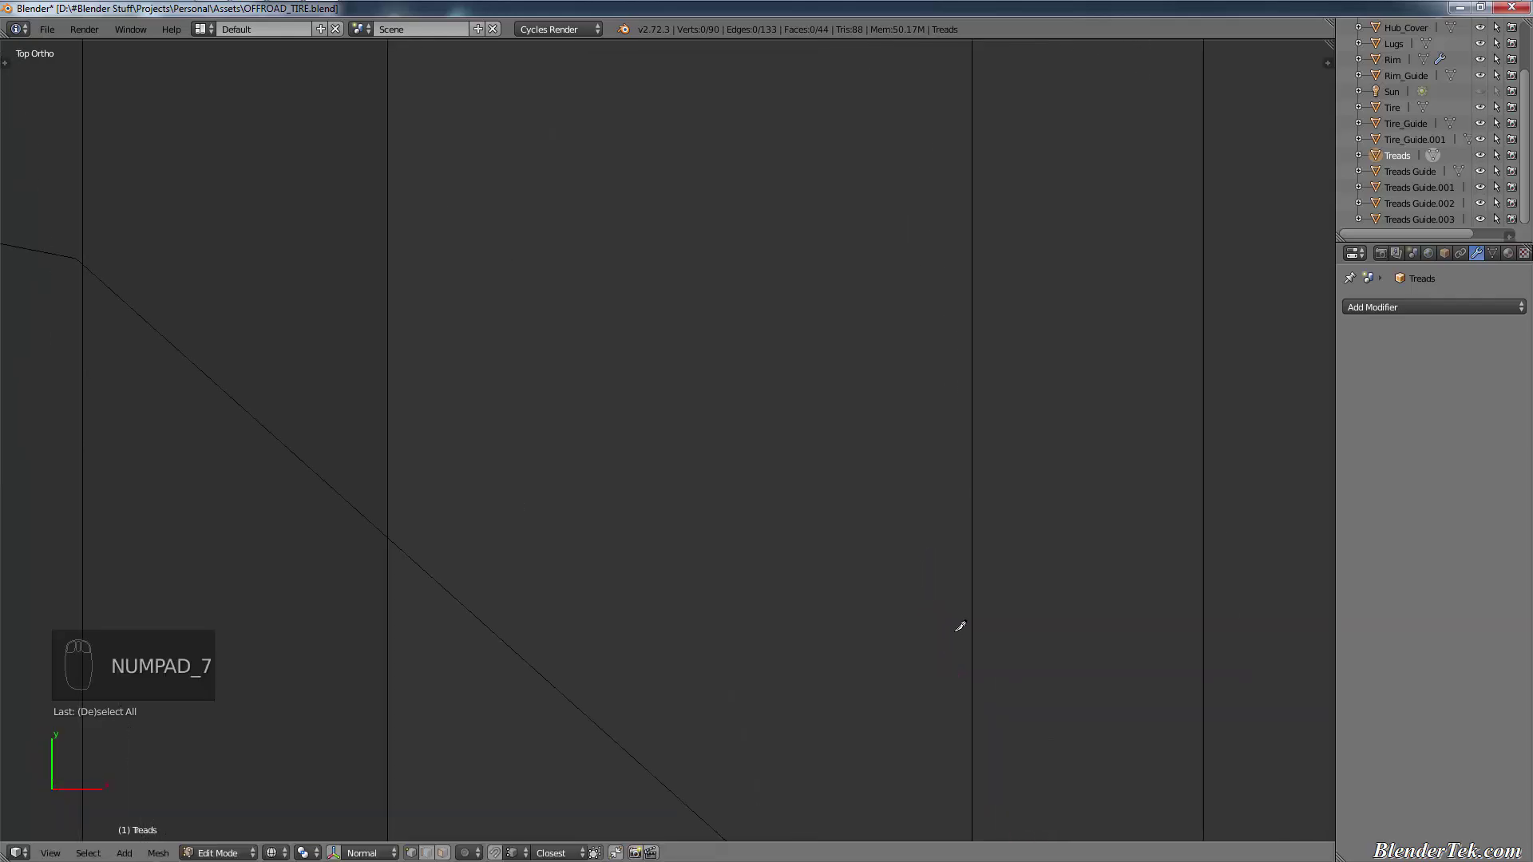
Step: Start a Knife cut in the top view, tracing the left tread guide from its lower inner corner to its lower middle corner
middle_click_drag(976, 670, 971, 567, "shift")
key("k")
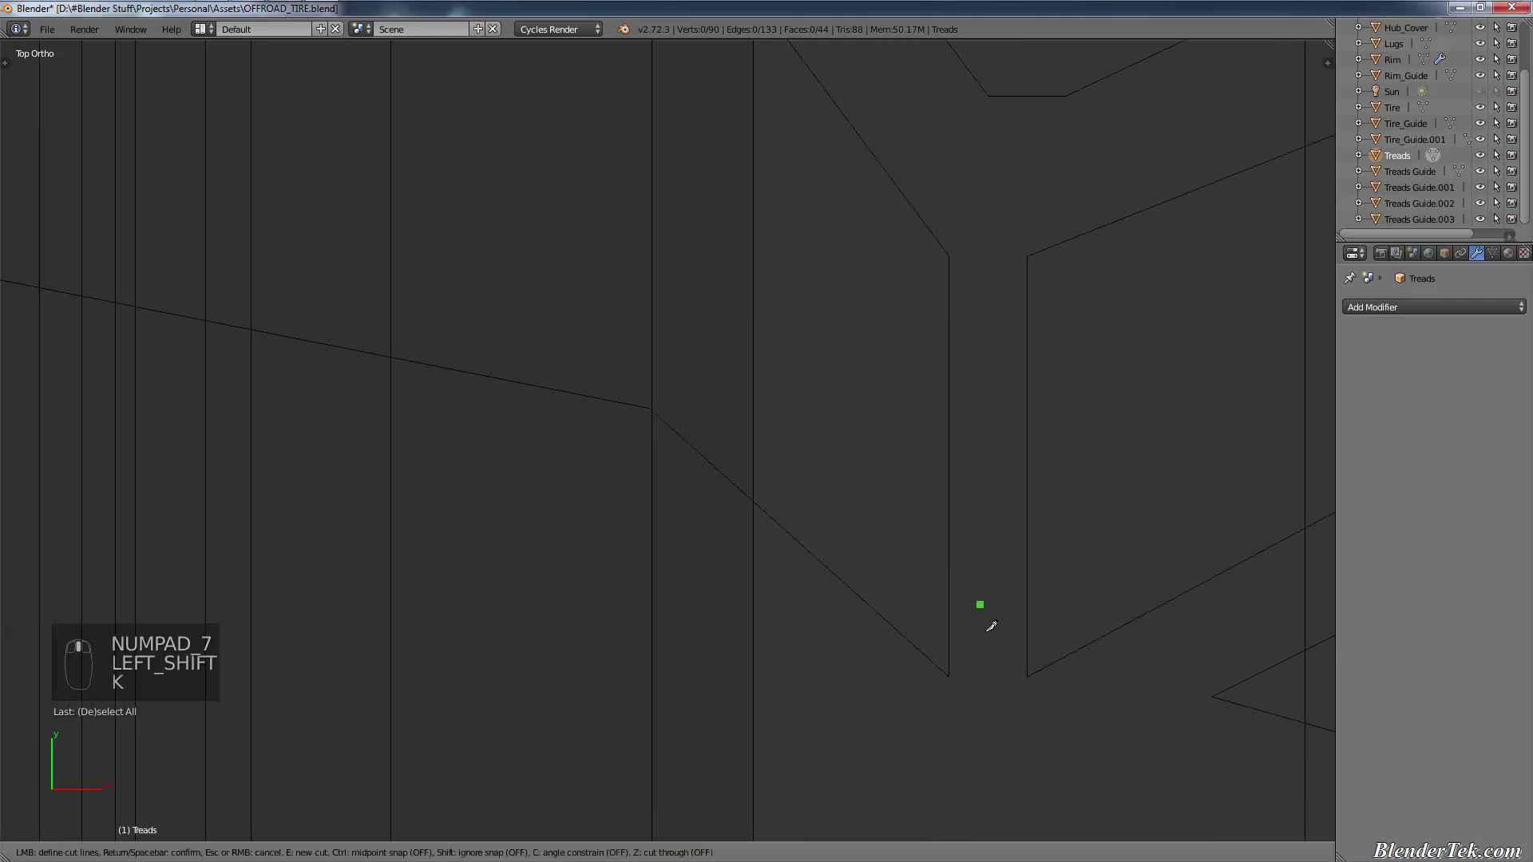
left_click(947, 675)
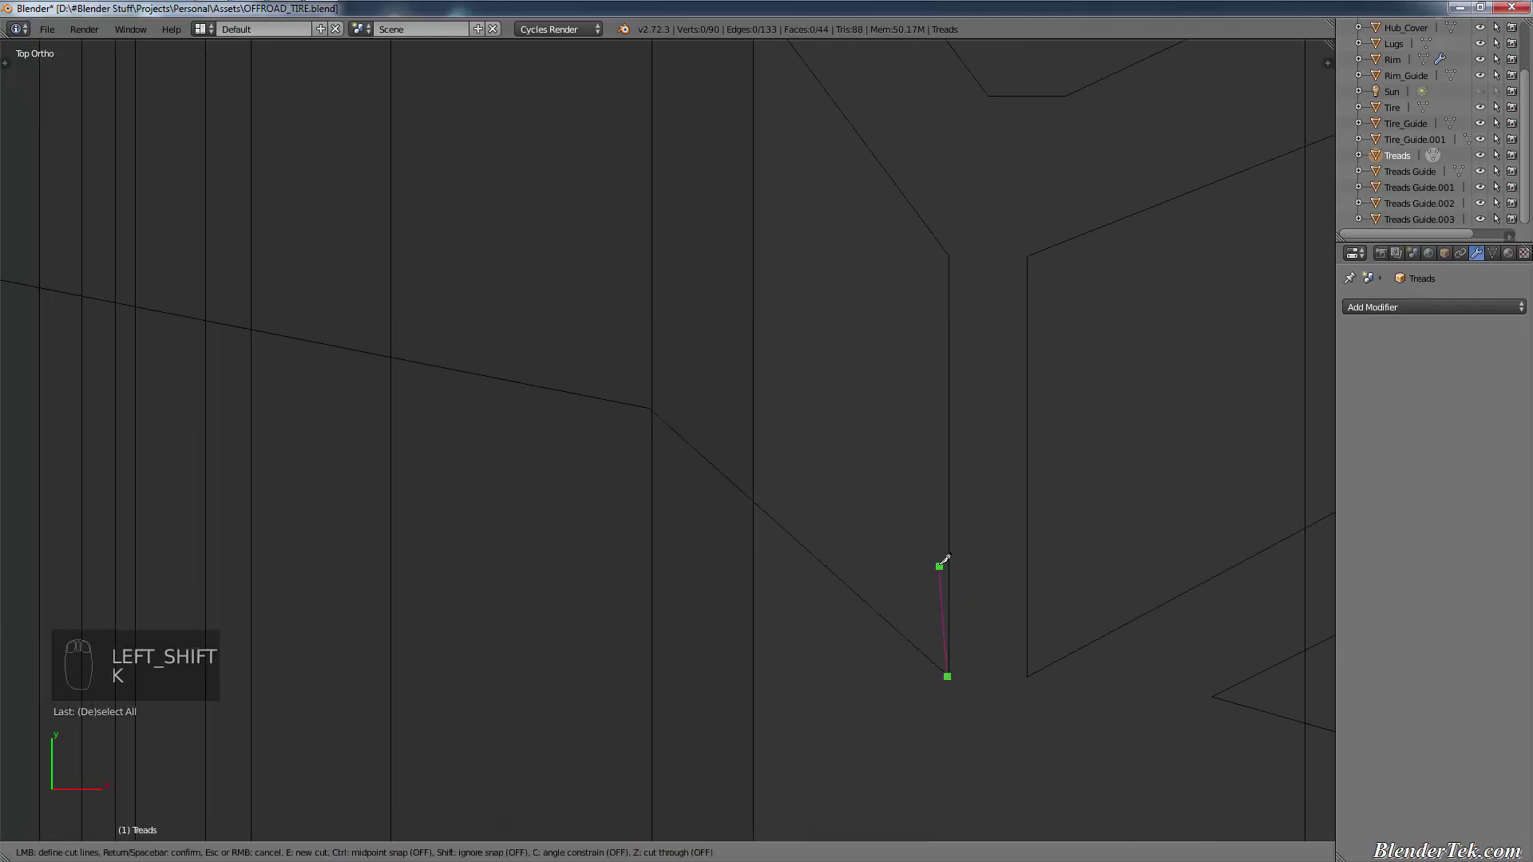
scroll(950, 564, "up", 8)
scroll(954, 563, "down", 2)
middle_click_drag(958, 559, 1099, 711, "shift")
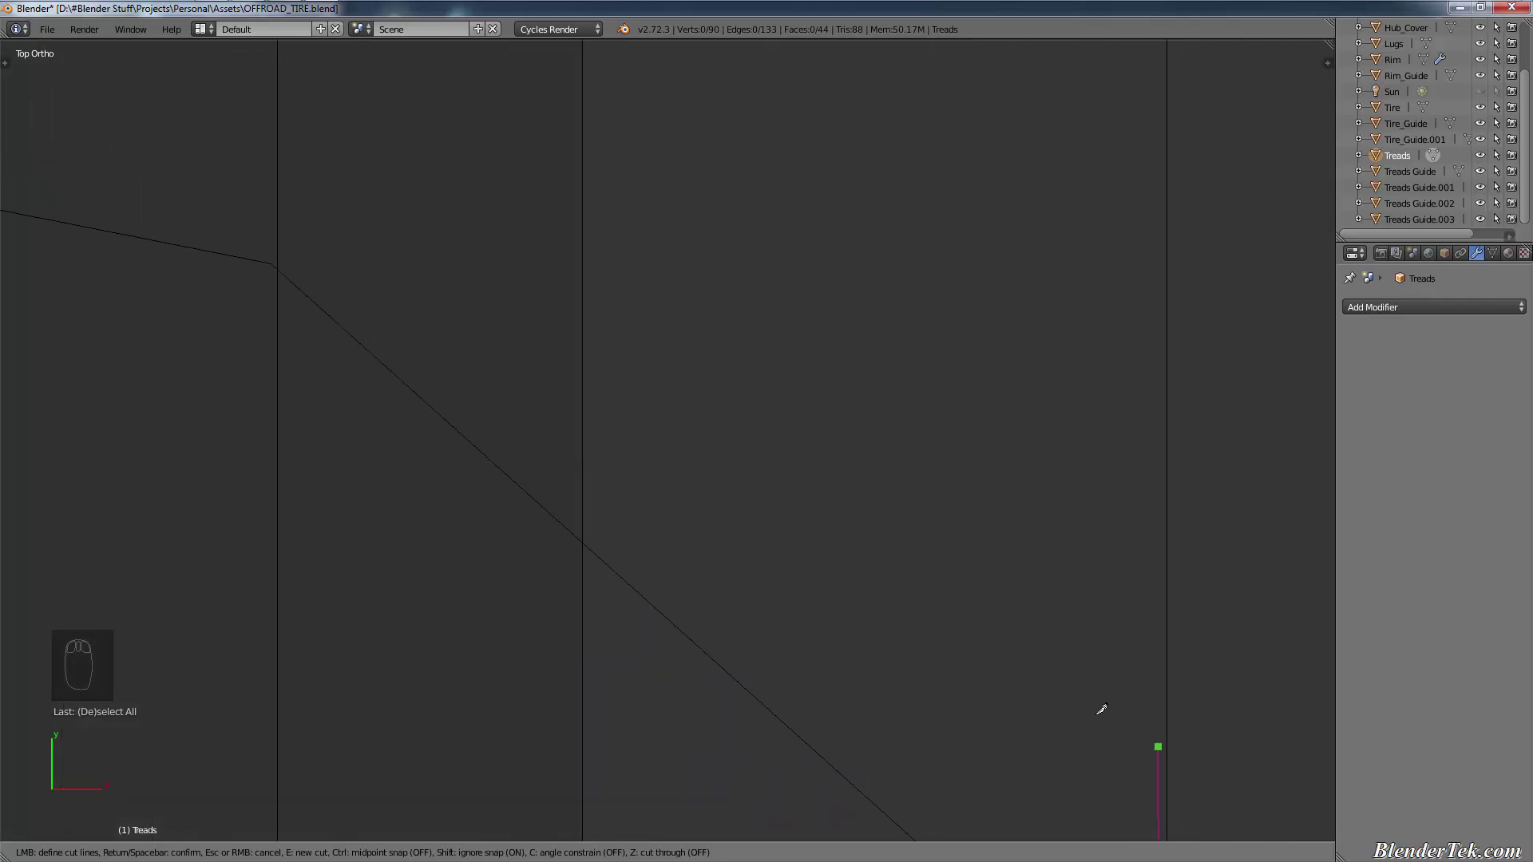
middle_click_drag(393, 288, 950, 584, "shift")
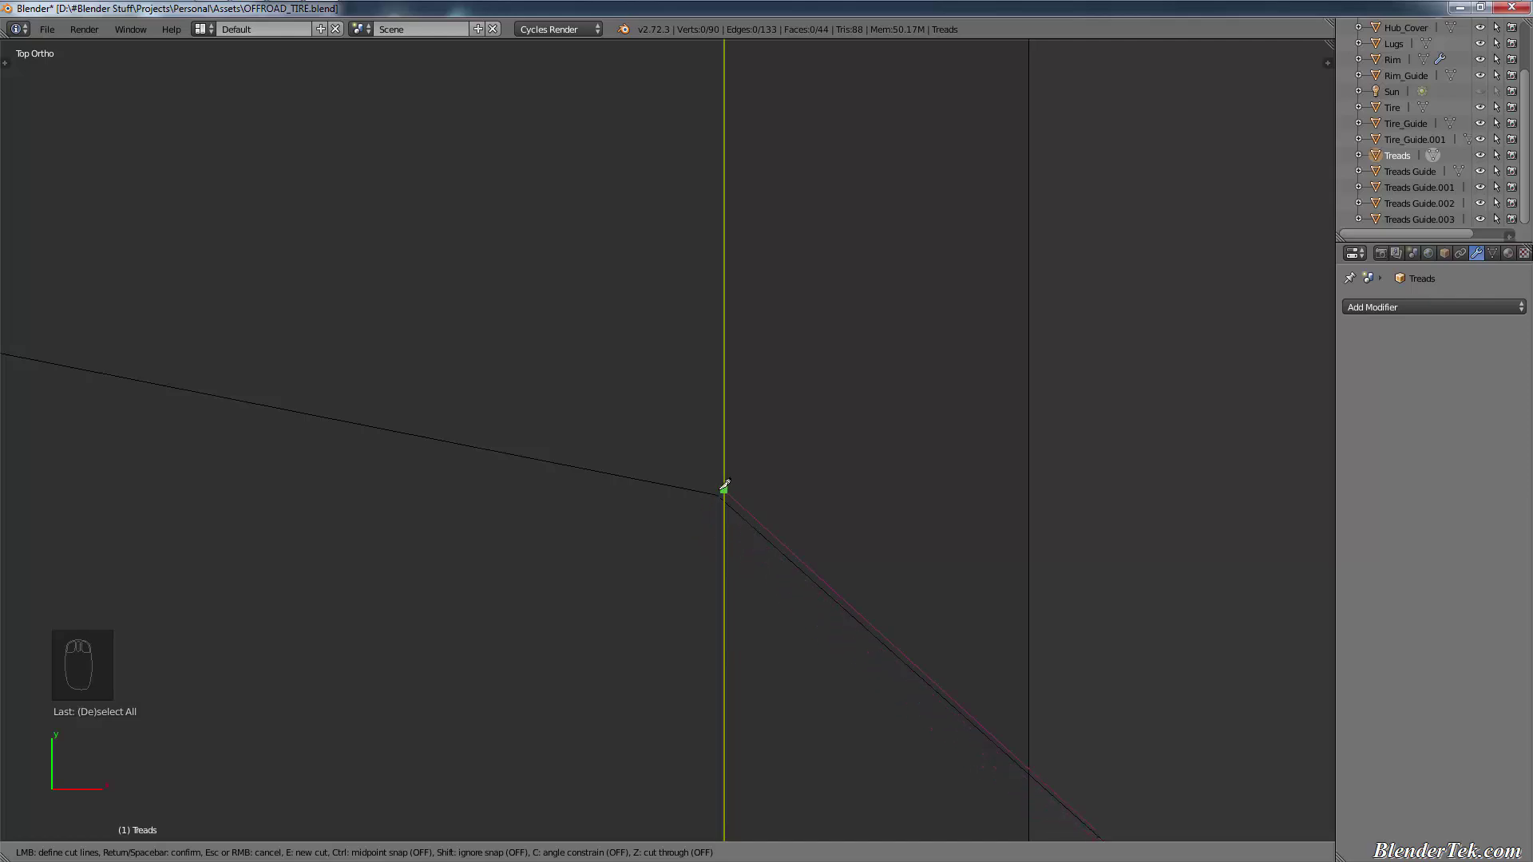
scroll(721, 490, "up", 6)
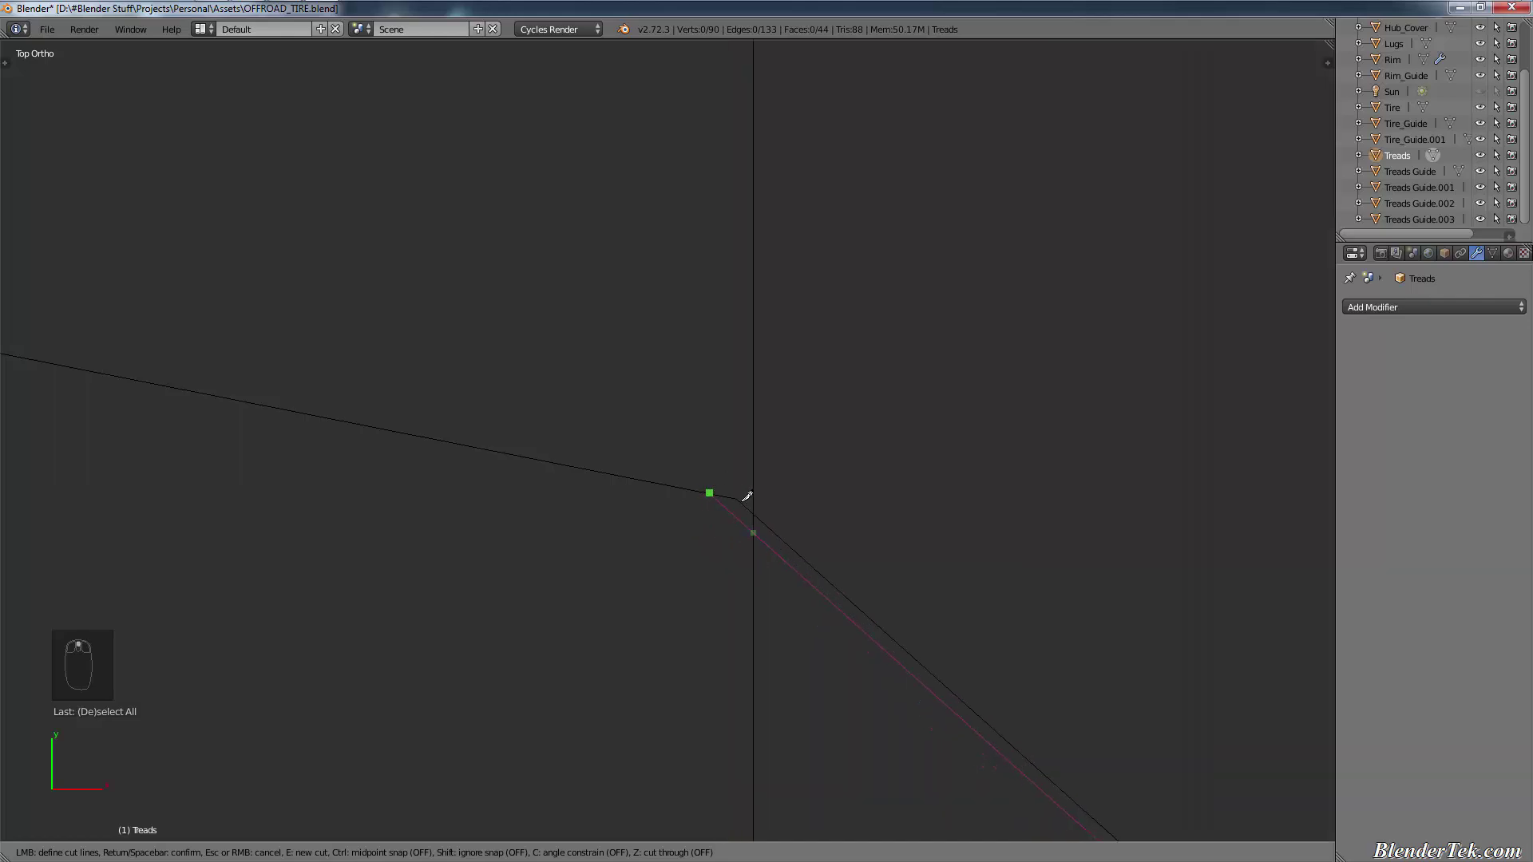
scroll(725, 493, "up", 4)
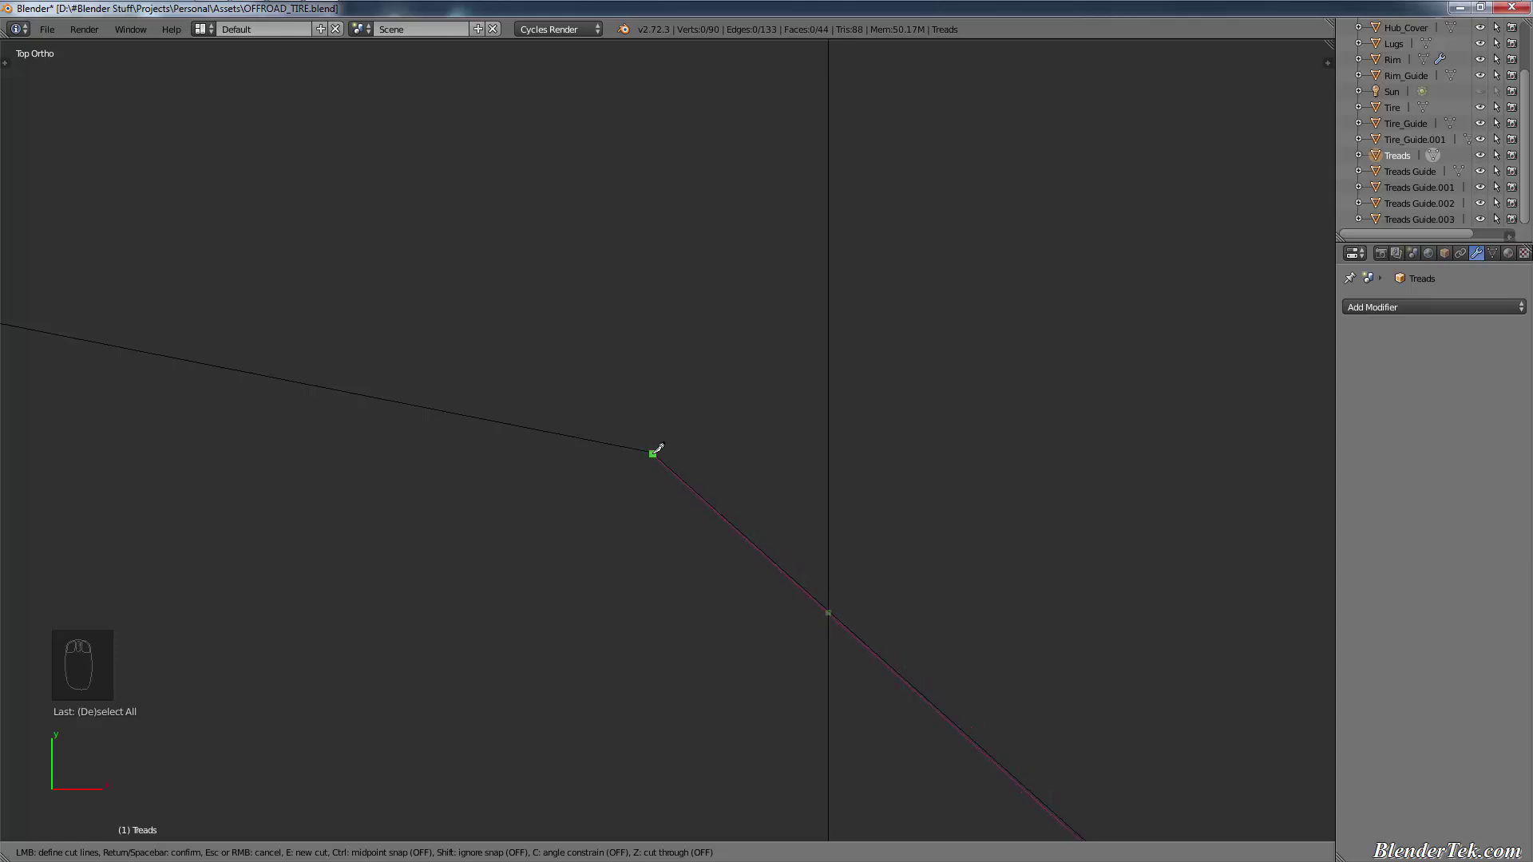
left_click(654, 452)
Step: Continue the knife cut along the guide's lower edge to its lower outer corner
scroll(658, 475, "down", 3)
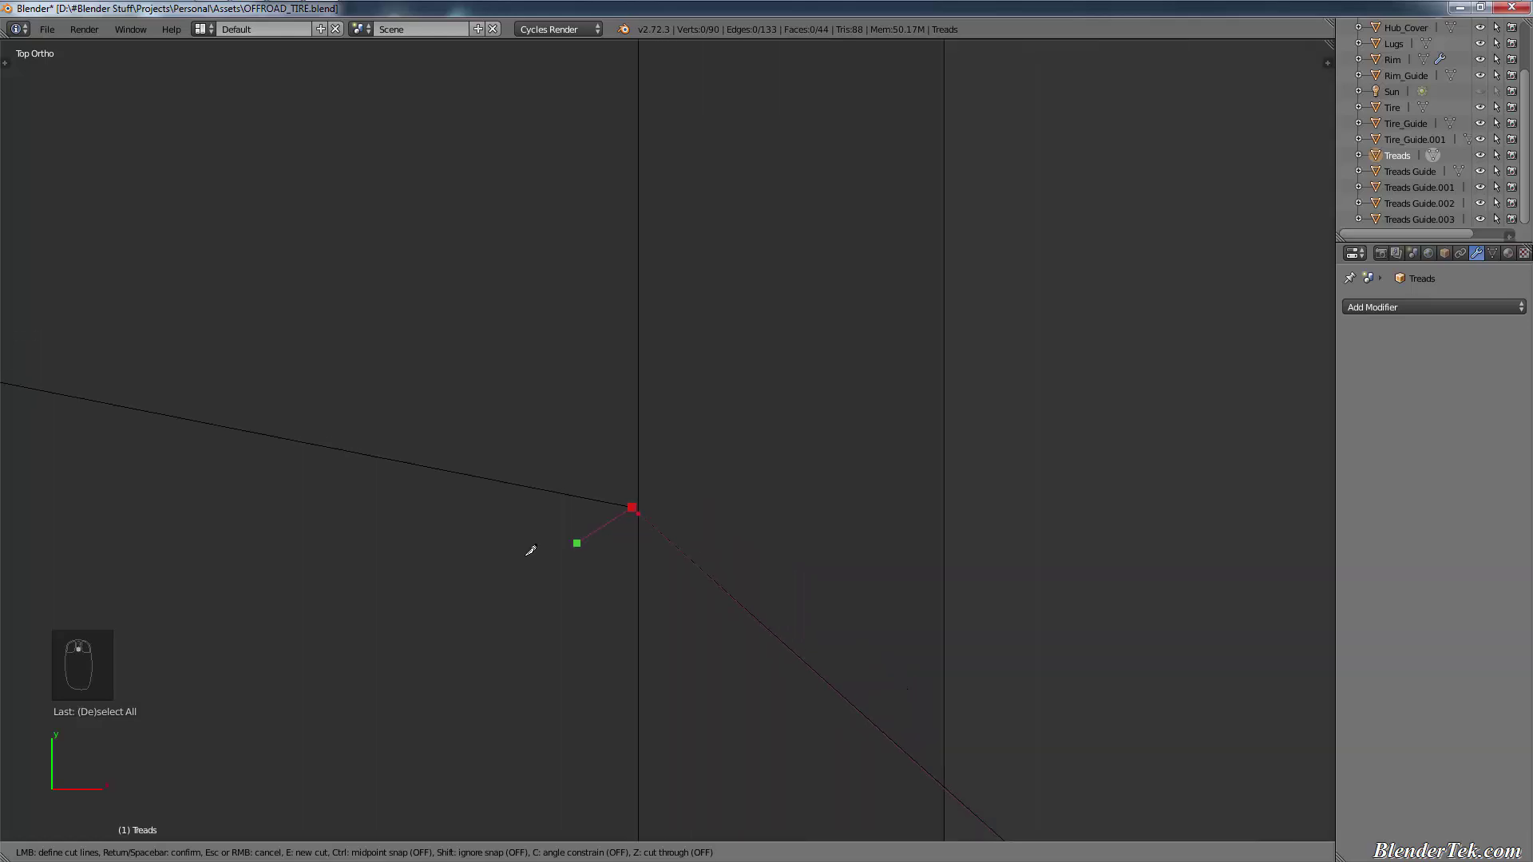
scroll(501, 583, "down", 5)
middle_click_drag(568, 589, 939, 530, "shift")
scroll(847, 503, "up", 4)
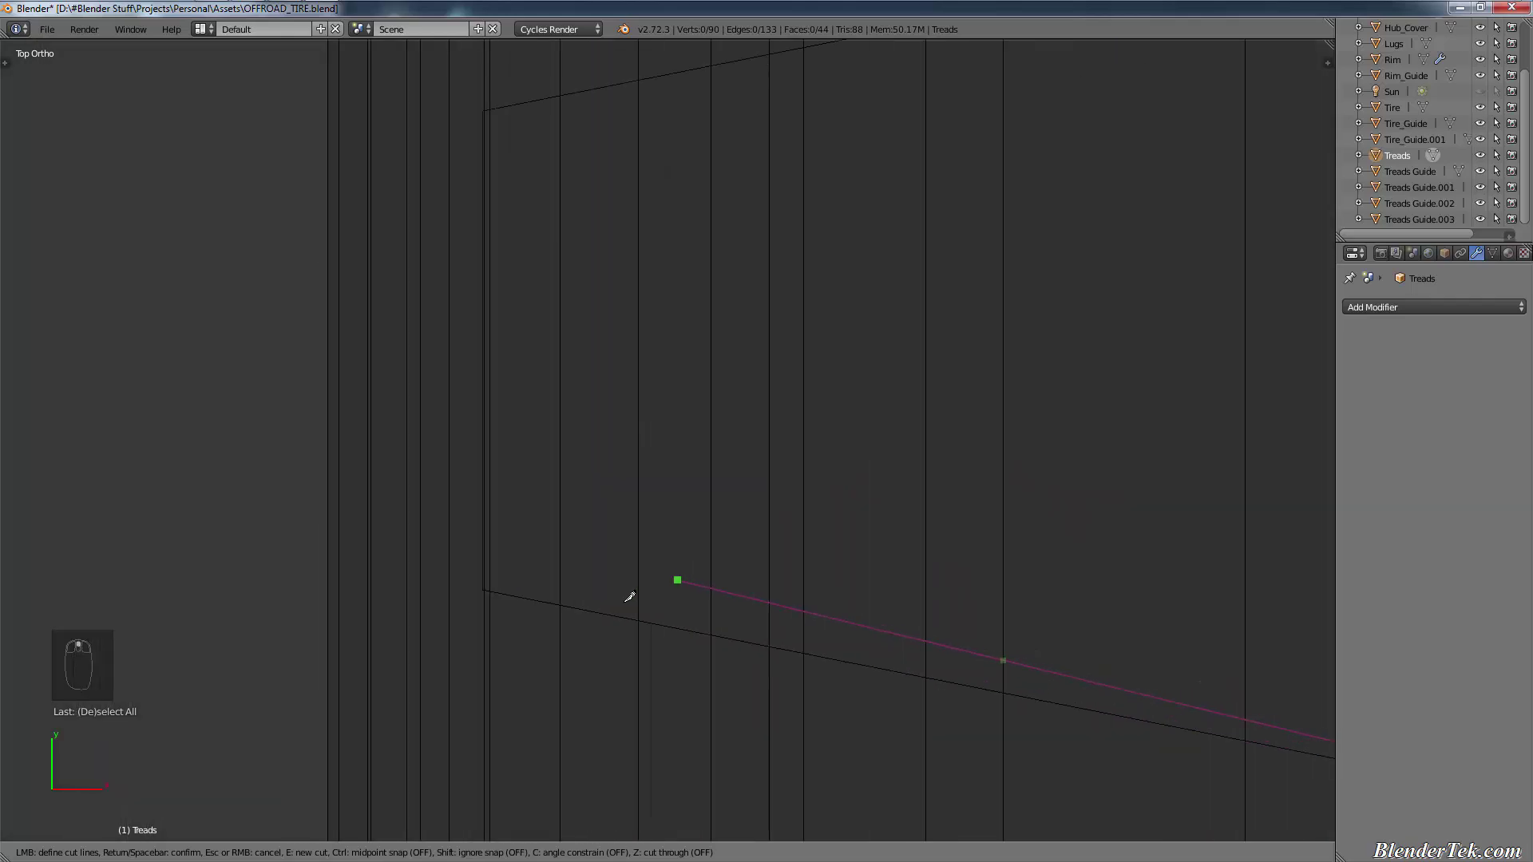
scroll(551, 541, "up", 3)
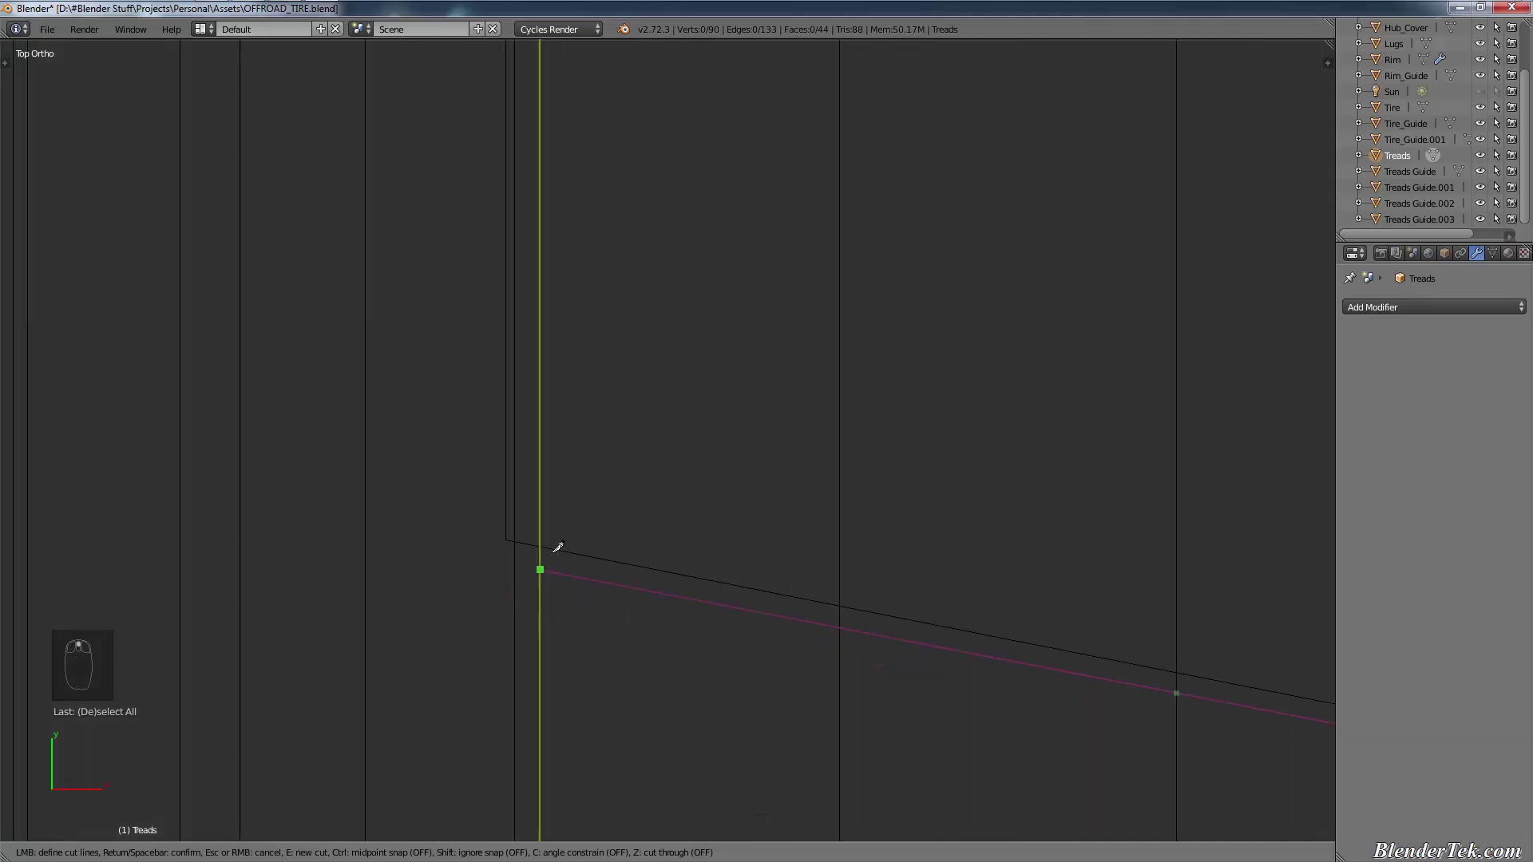
scroll(487, 527, "up", 3)
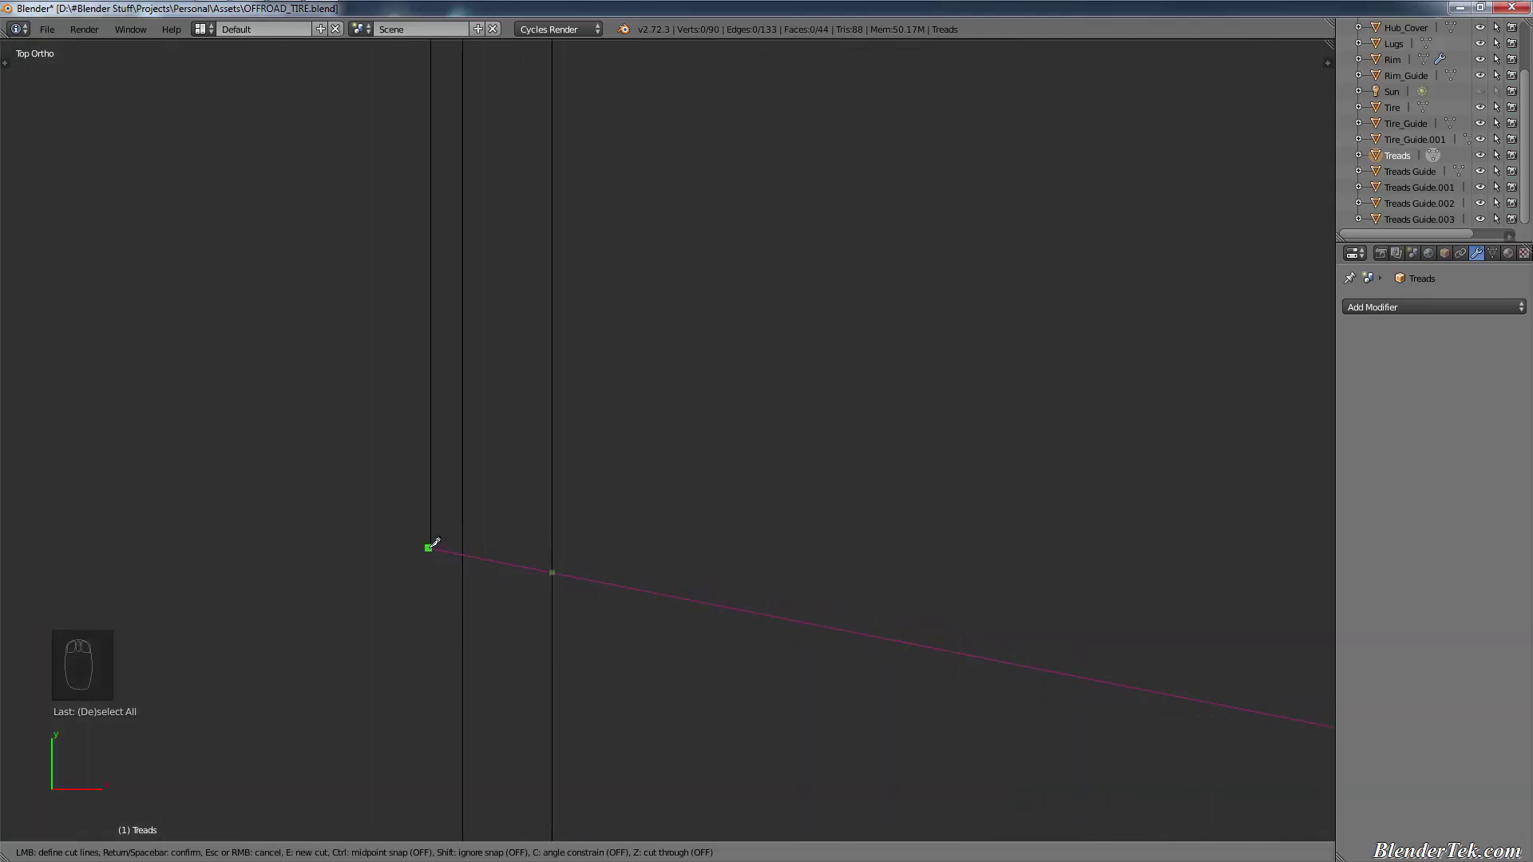
scroll(449, 406, "up", 2)
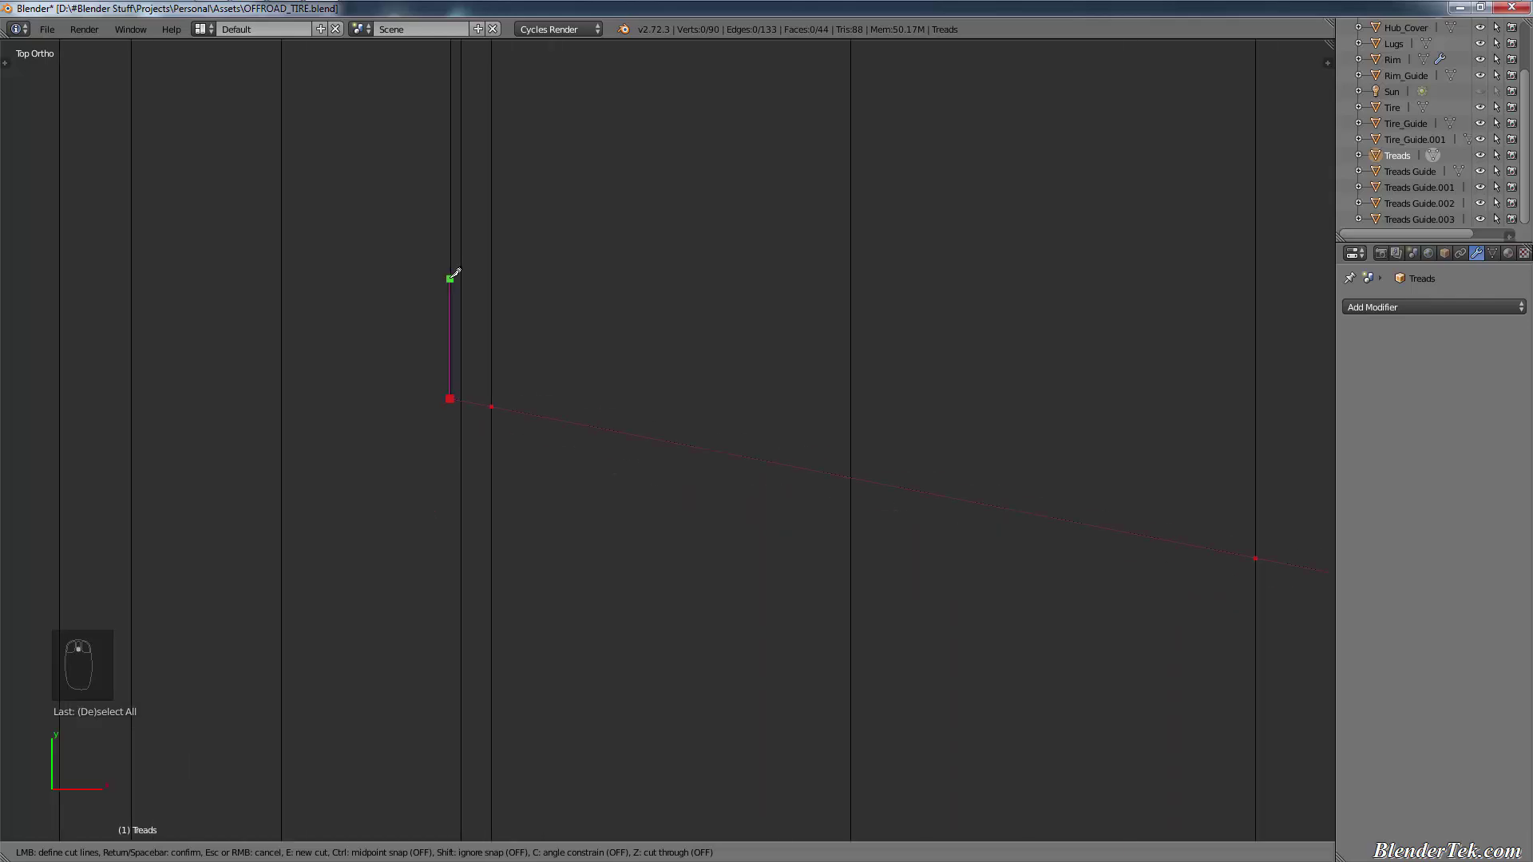
Step: Extend the knife cut straight up the guide's outer edge to its upper outer corner, using the angle constraint
middle_click_drag(503, 456, 559, 504, "shift")
scroll(559, 503, "down", 2)
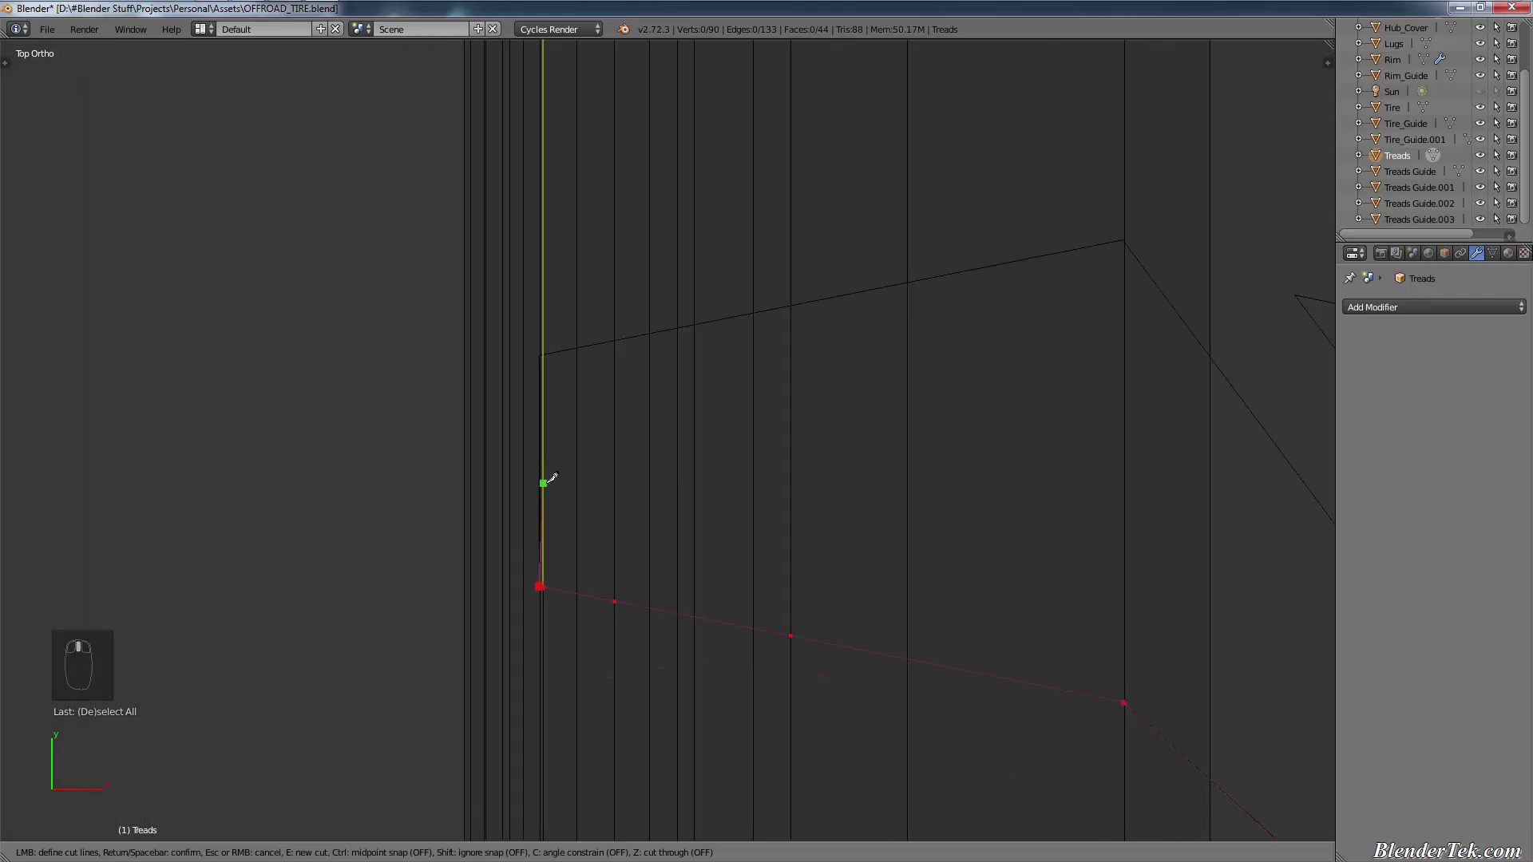
scroll(551, 499, "up", 3)
scroll(553, 503, "up", 5)
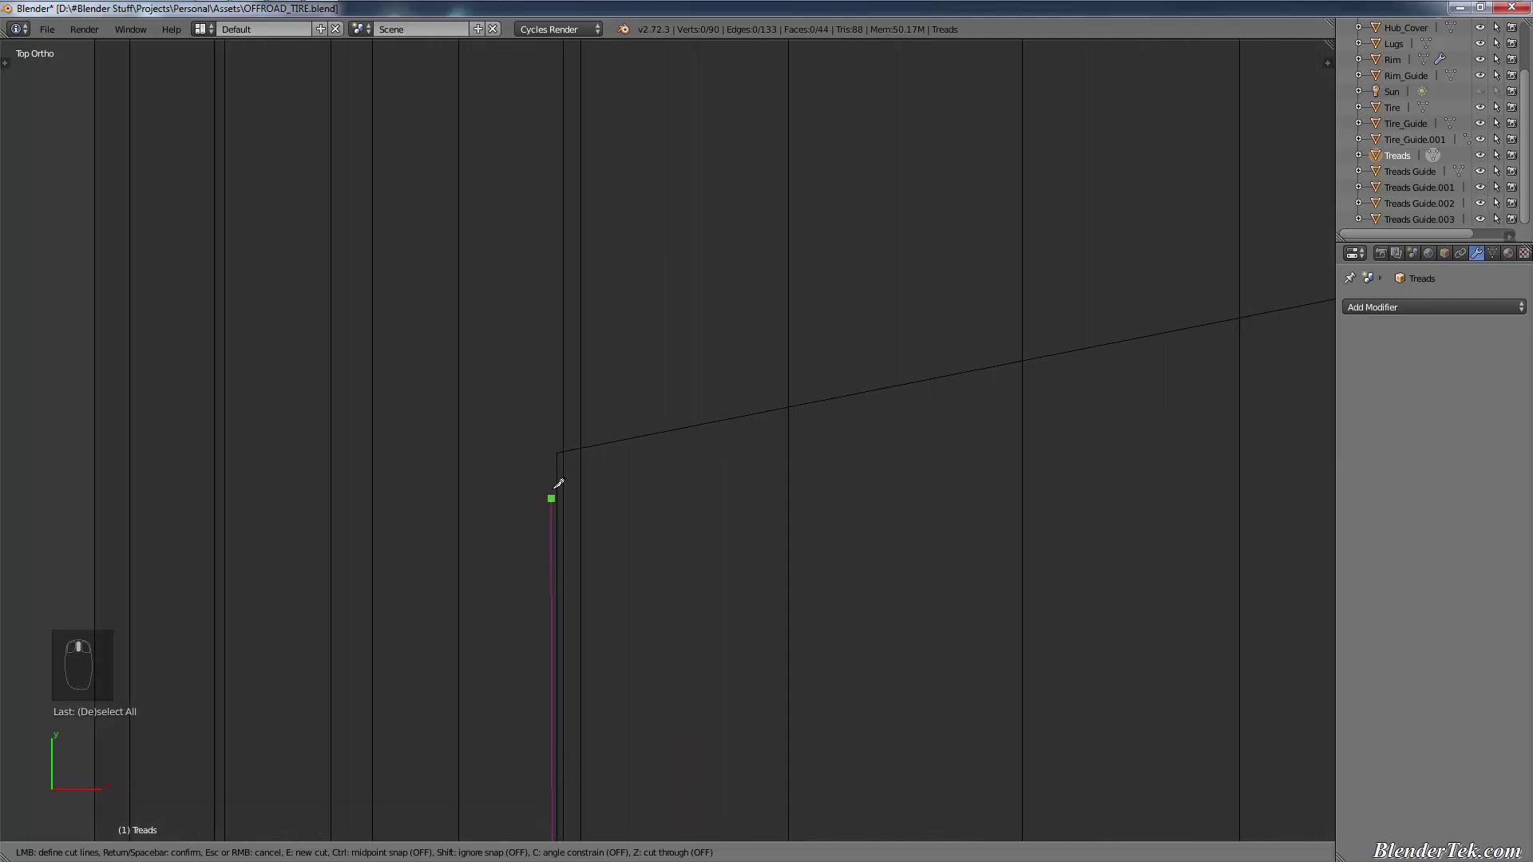
scroll(601, 545, "down", 3)
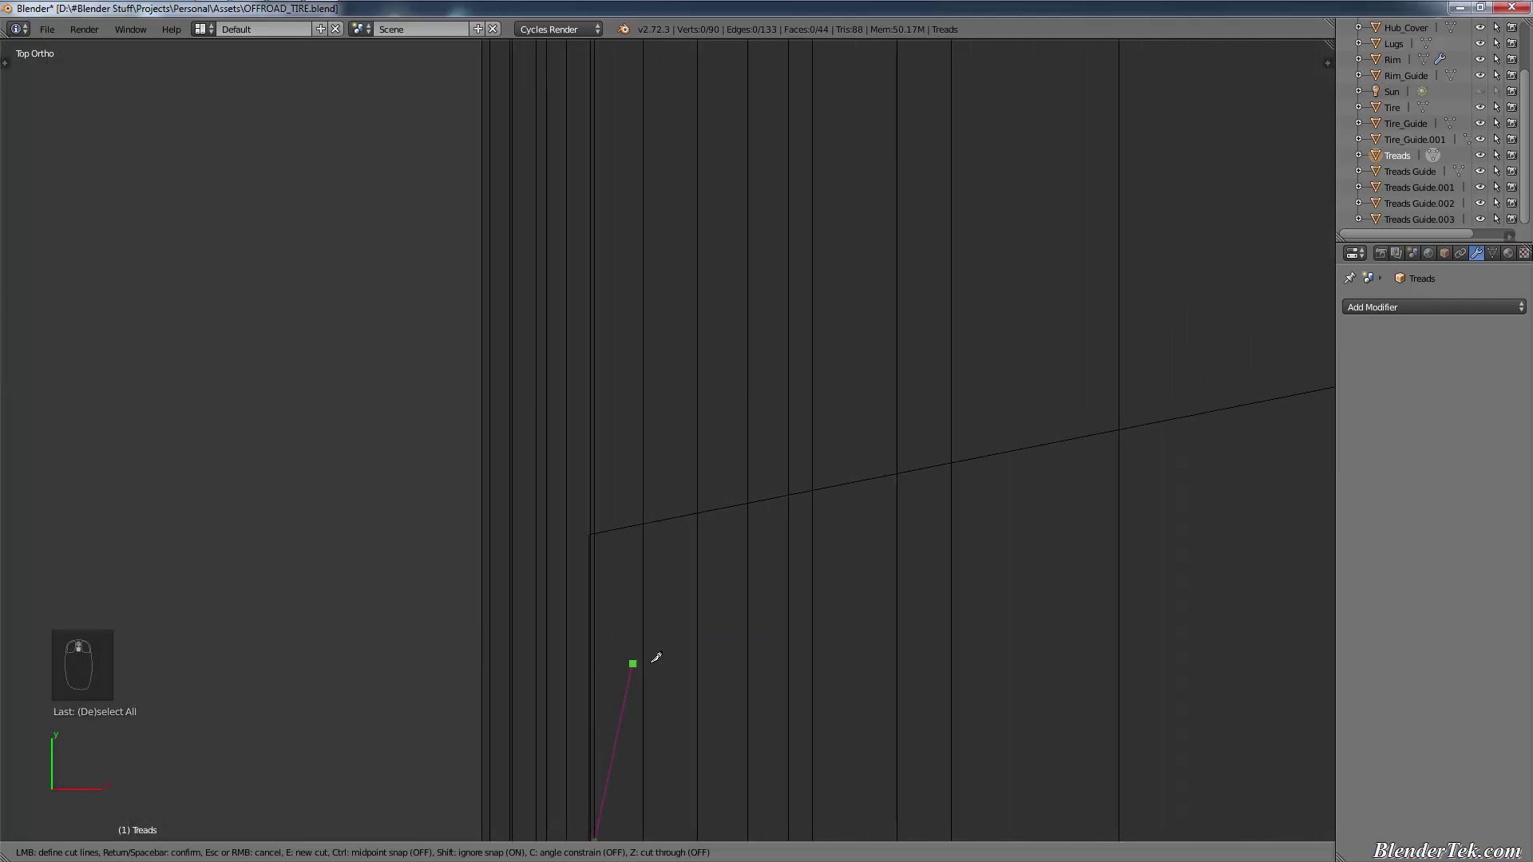
middle_click_drag(650, 657, 650, 506, "shift")
key("c")
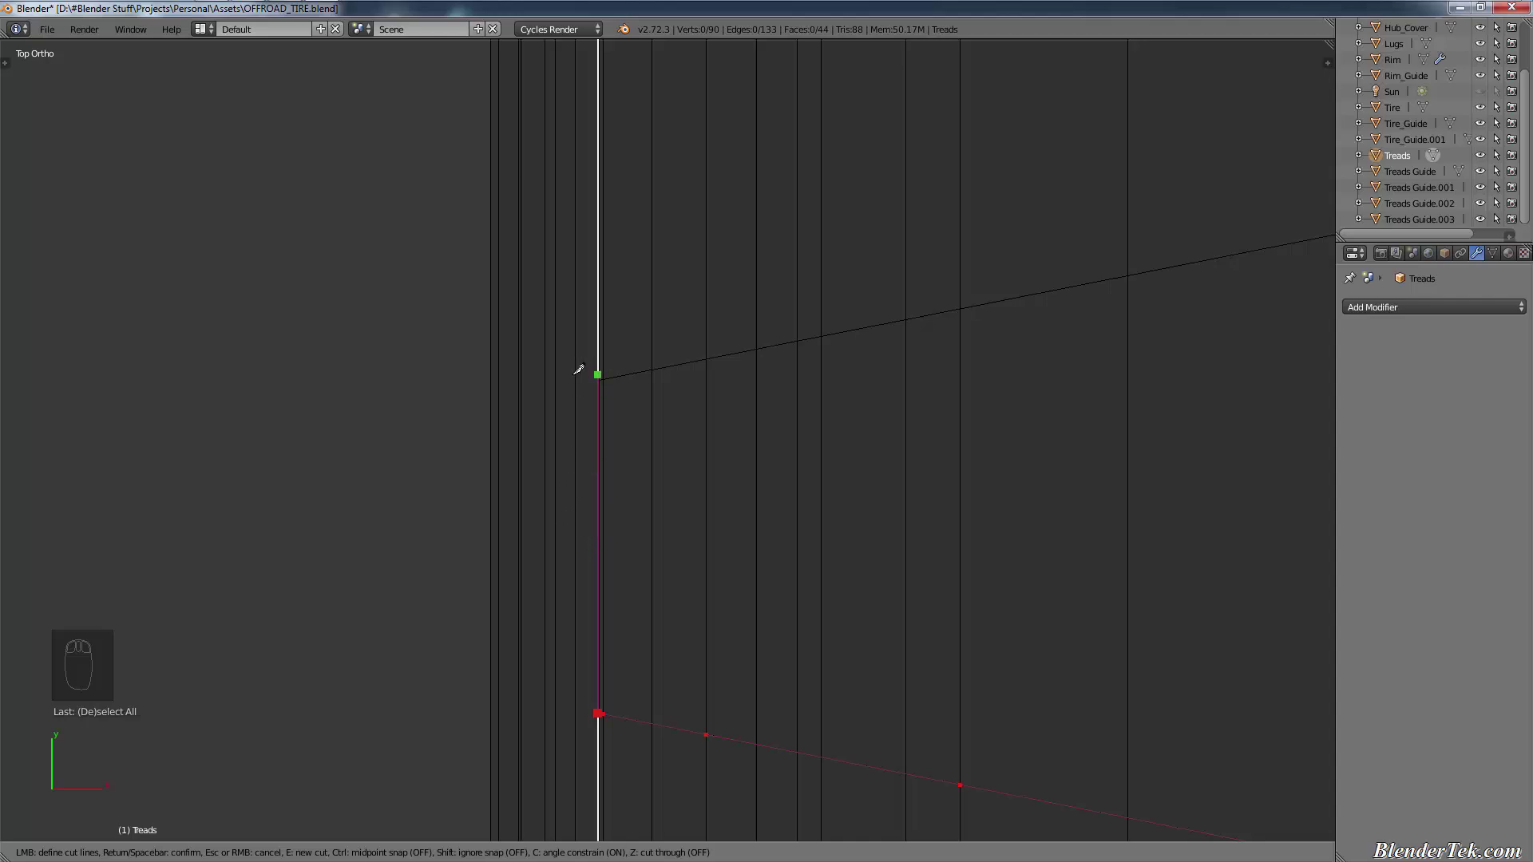
scroll(579, 370, "up", 4)
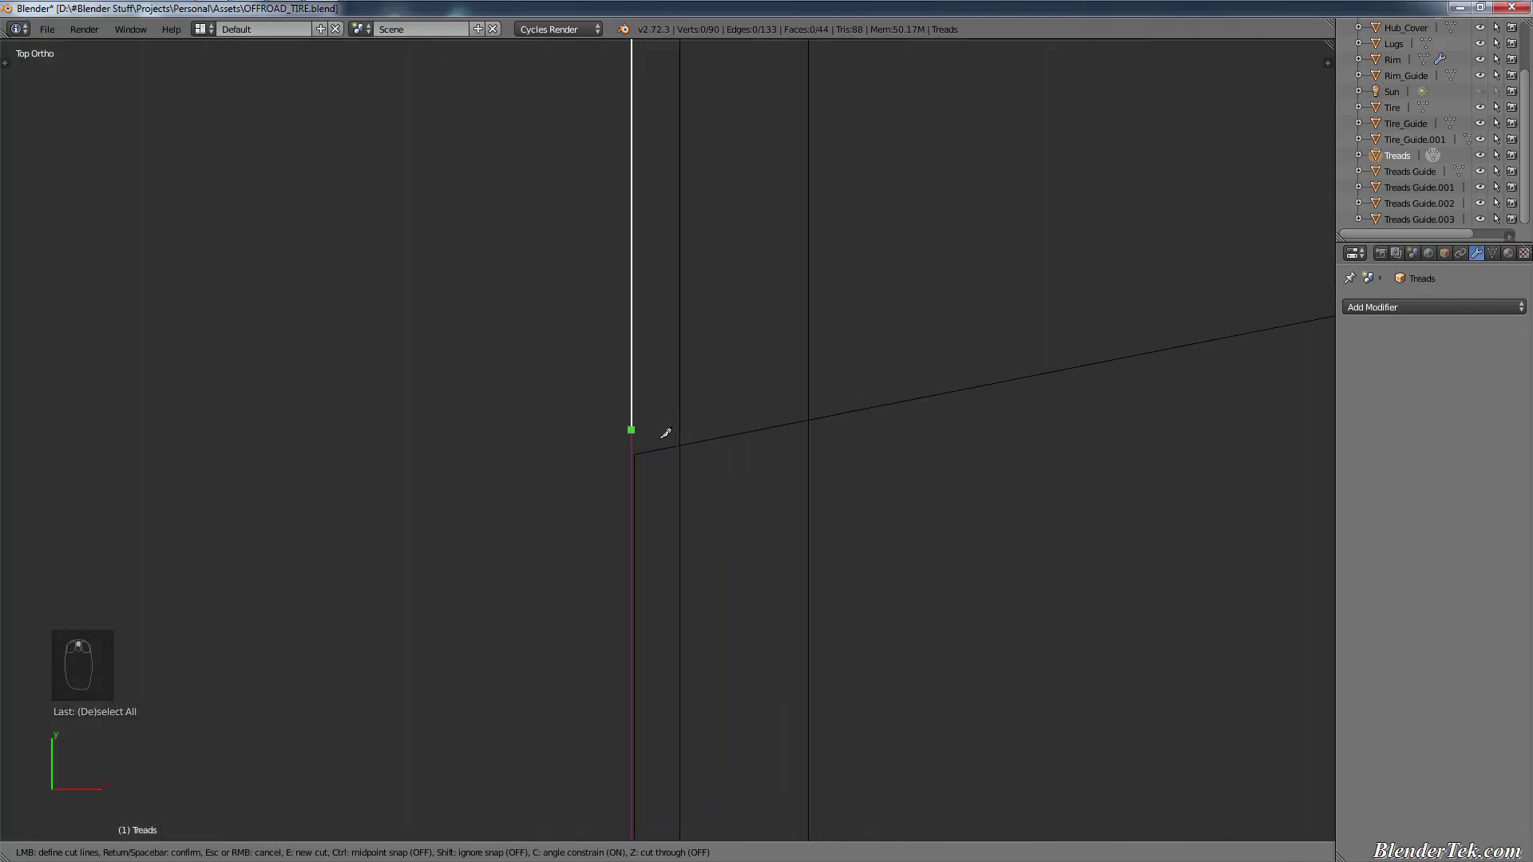
left_click(668, 447)
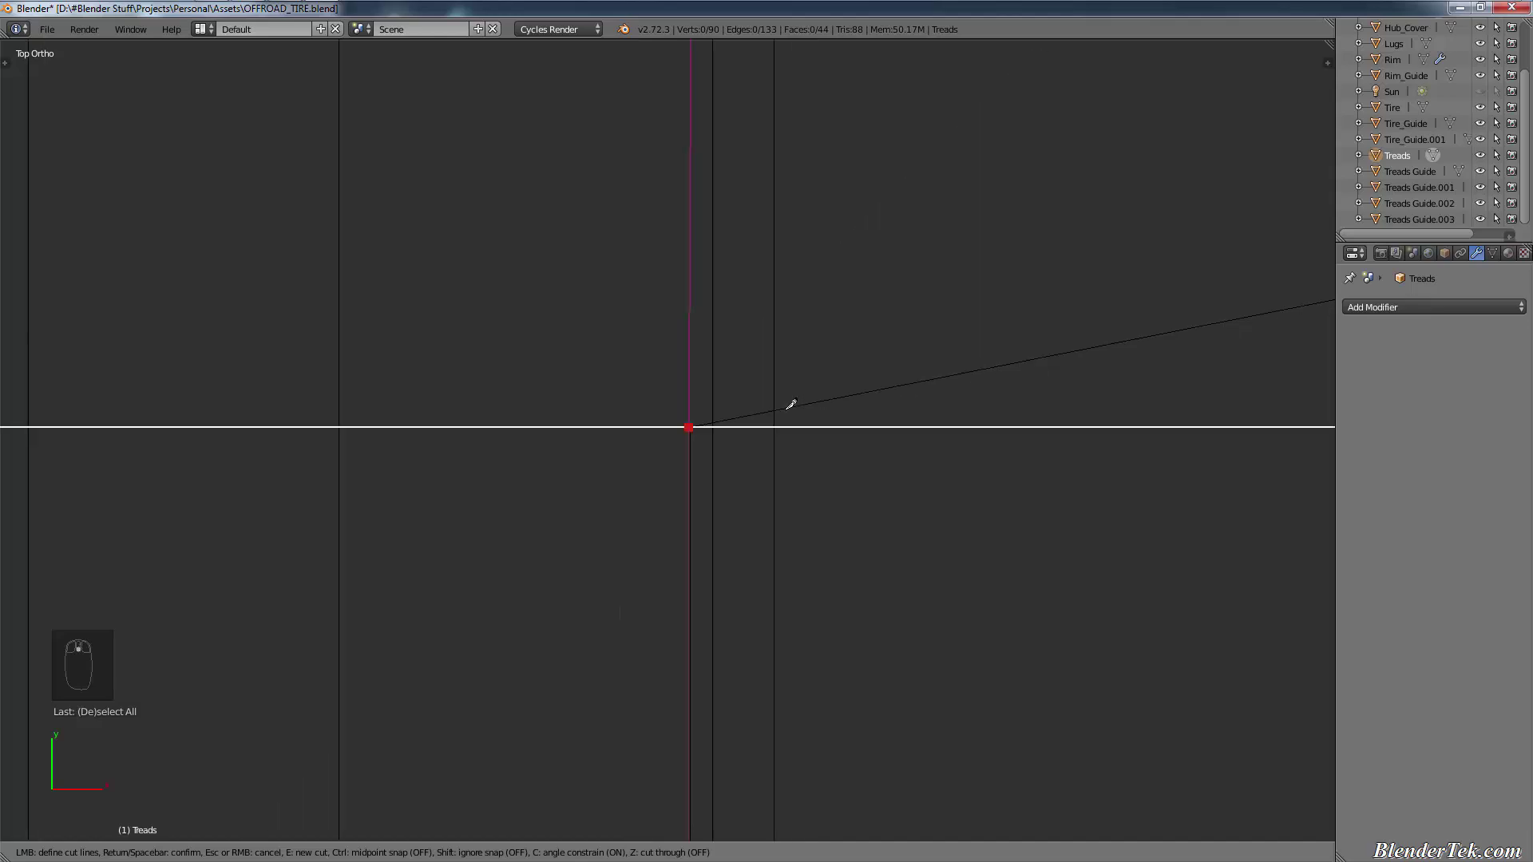
Step: Turn off the angle constraint and continue the knife cut along the guide's upper edge to its upper middle corner
key("c")
middle_click_drag(1070, 458, 582, 507, "shift")
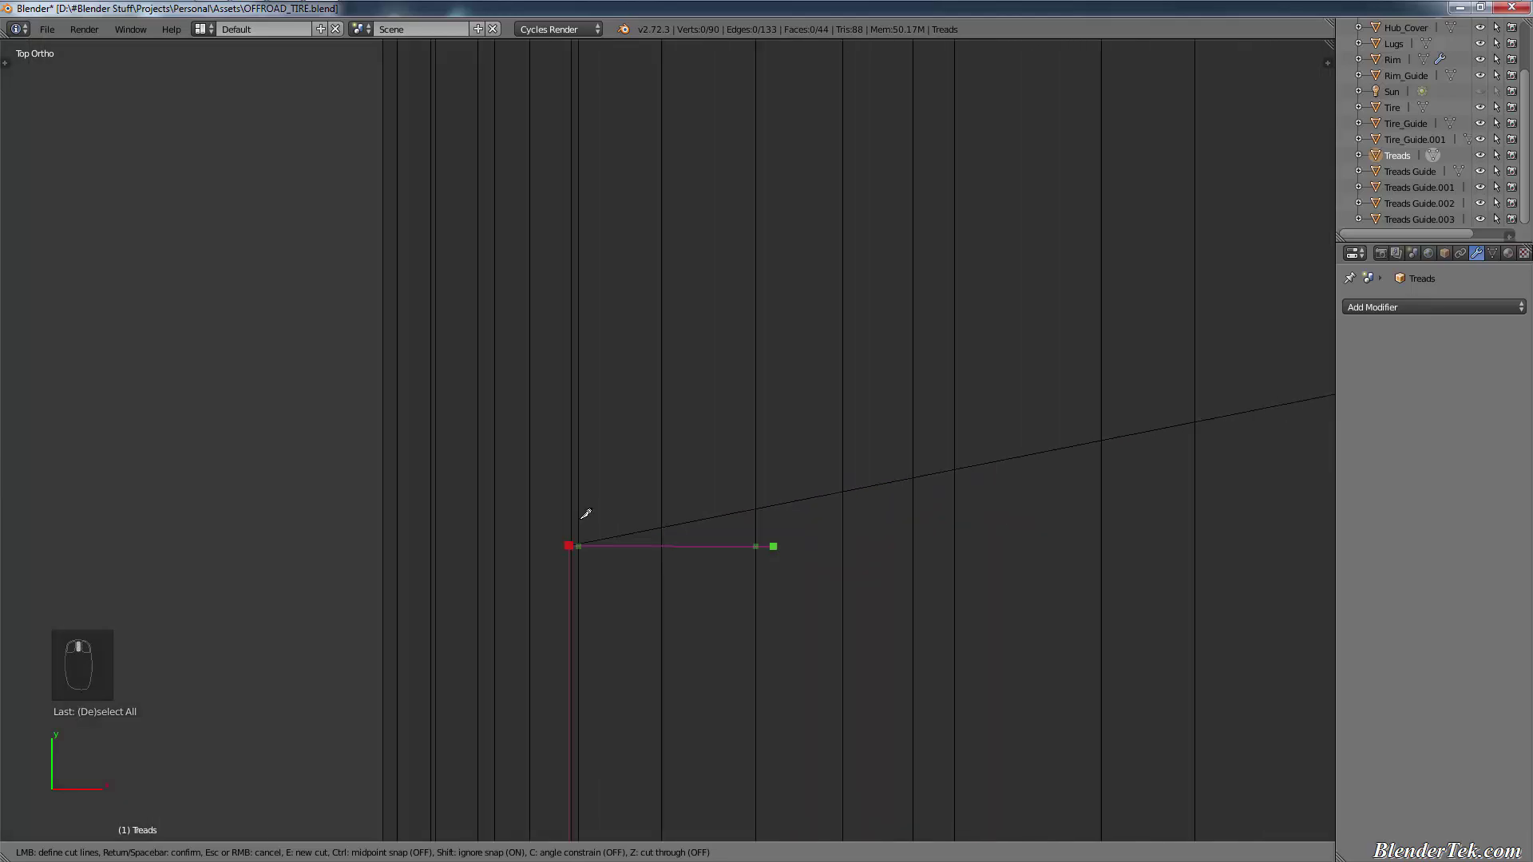
scroll(1037, 638, "up", 4)
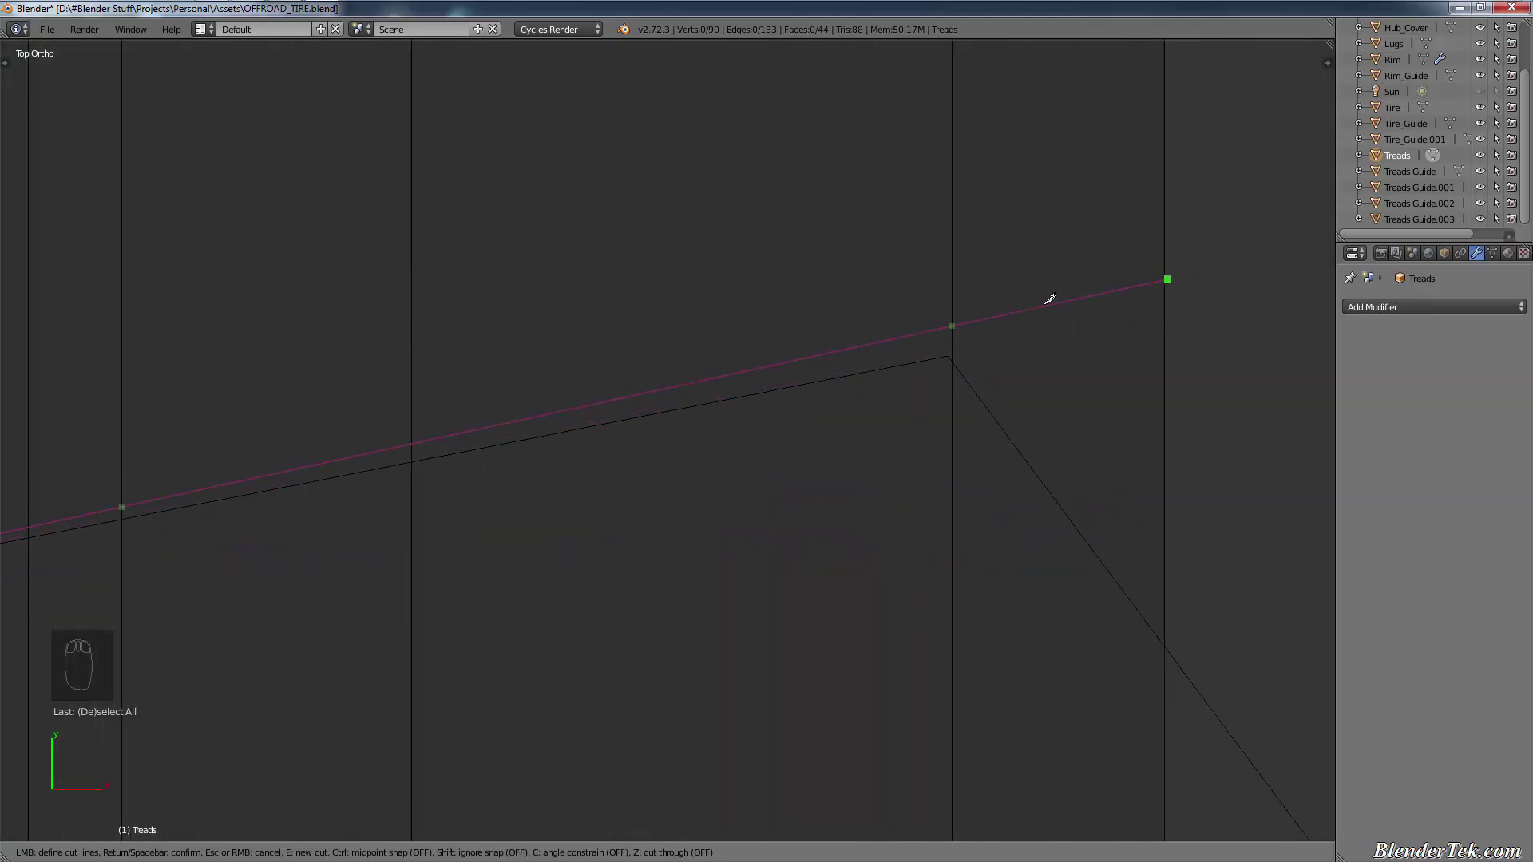
scroll(1007, 302, "up", 7)
scroll(911, 410, "up", 2)
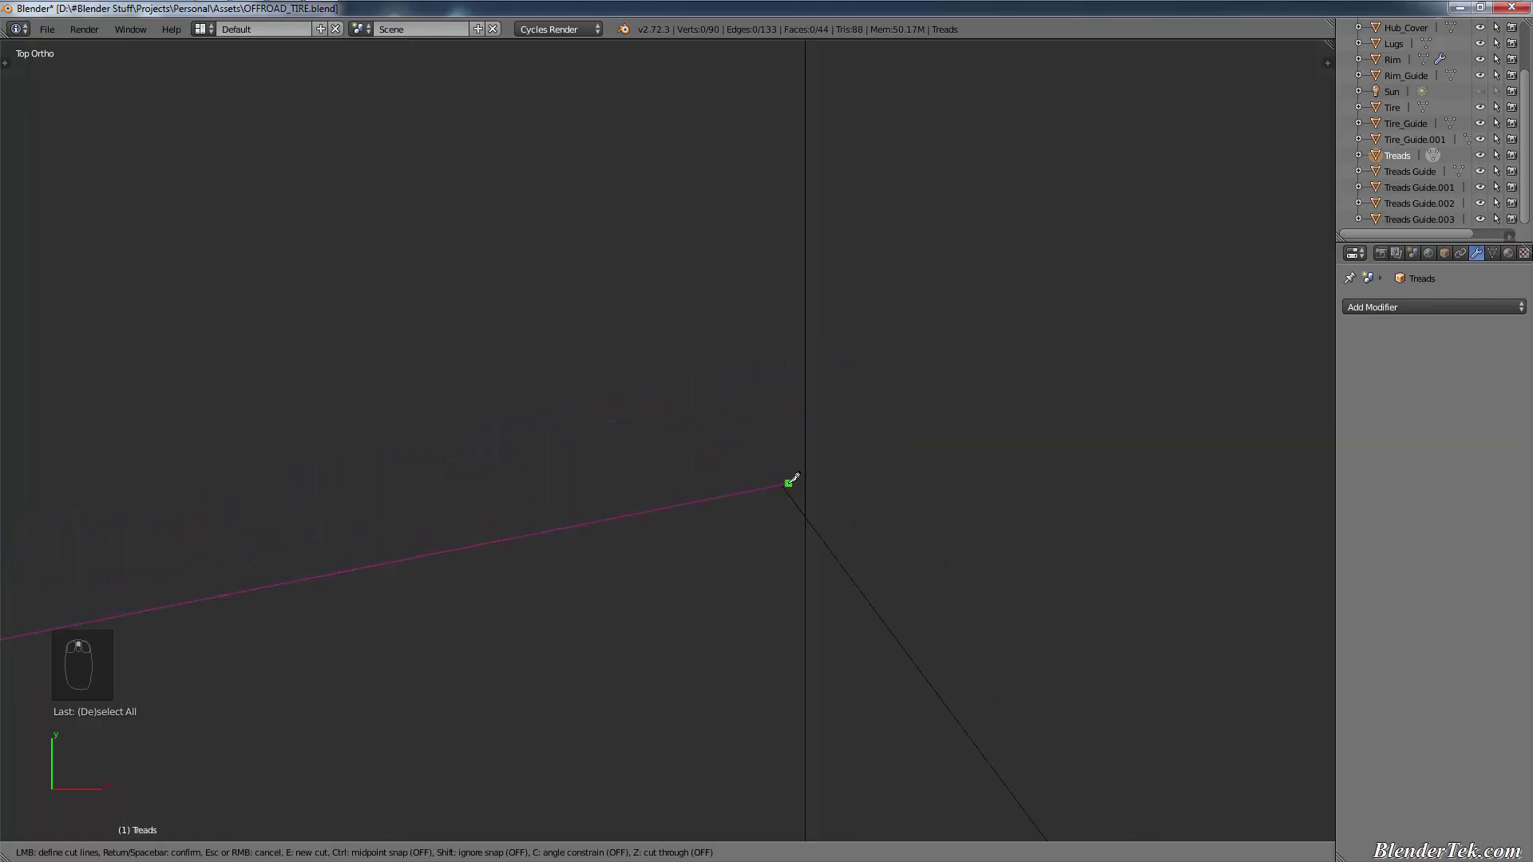
left_click(782, 484)
Step: Continue the knife cut down the guide's slanted edge to its upper inner corner, without angle constraint
scroll(828, 523, "down", 8)
middle_click_drag(1021, 719, 625, 323, "shift")
key("c")
scroll(751, 379, "down", 4)
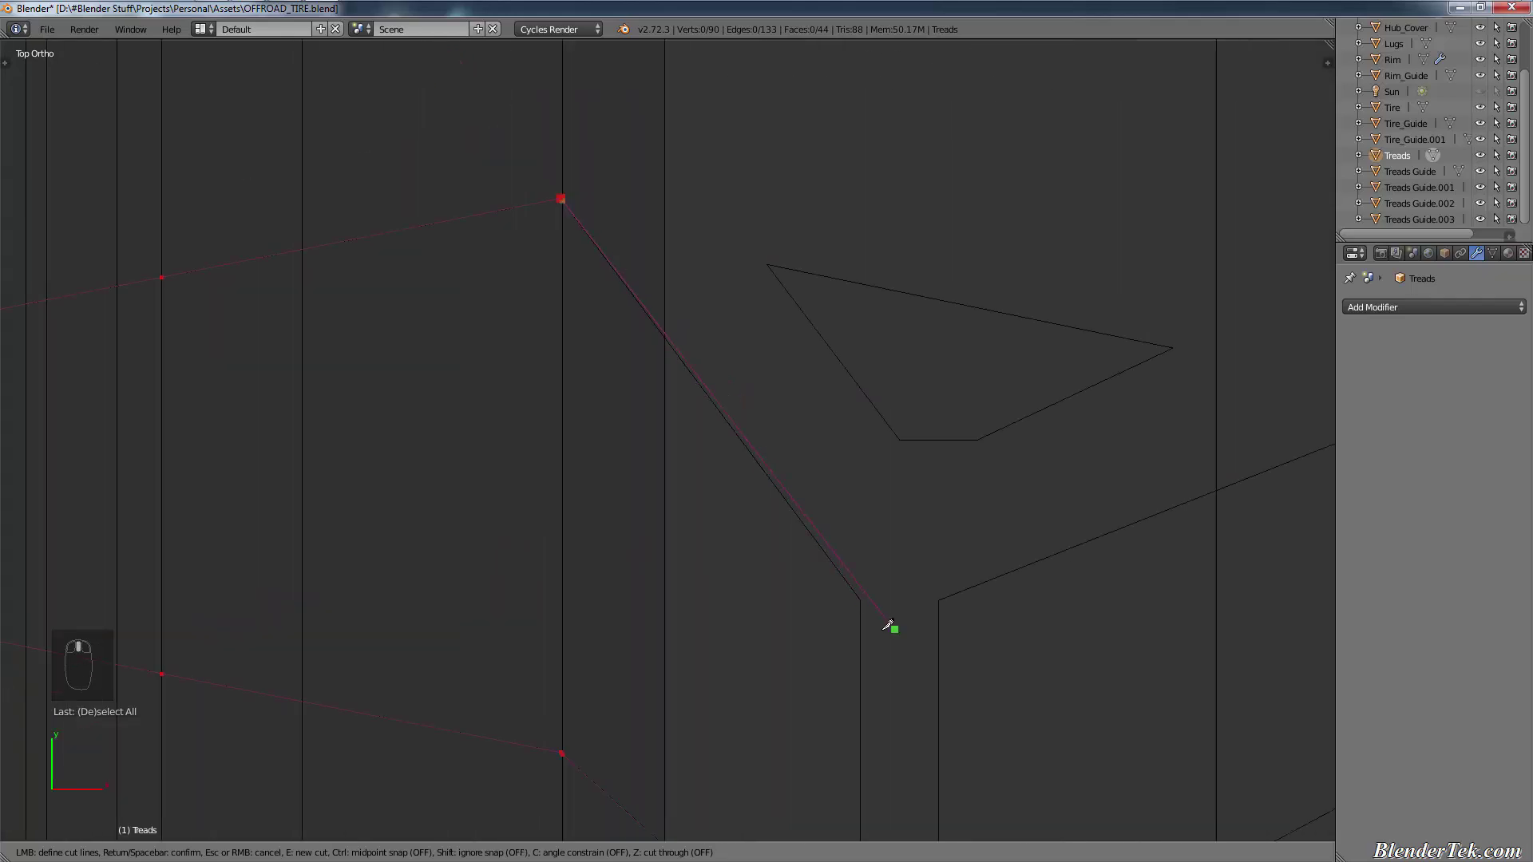
key("c")
scroll(864, 604, "up", 8)
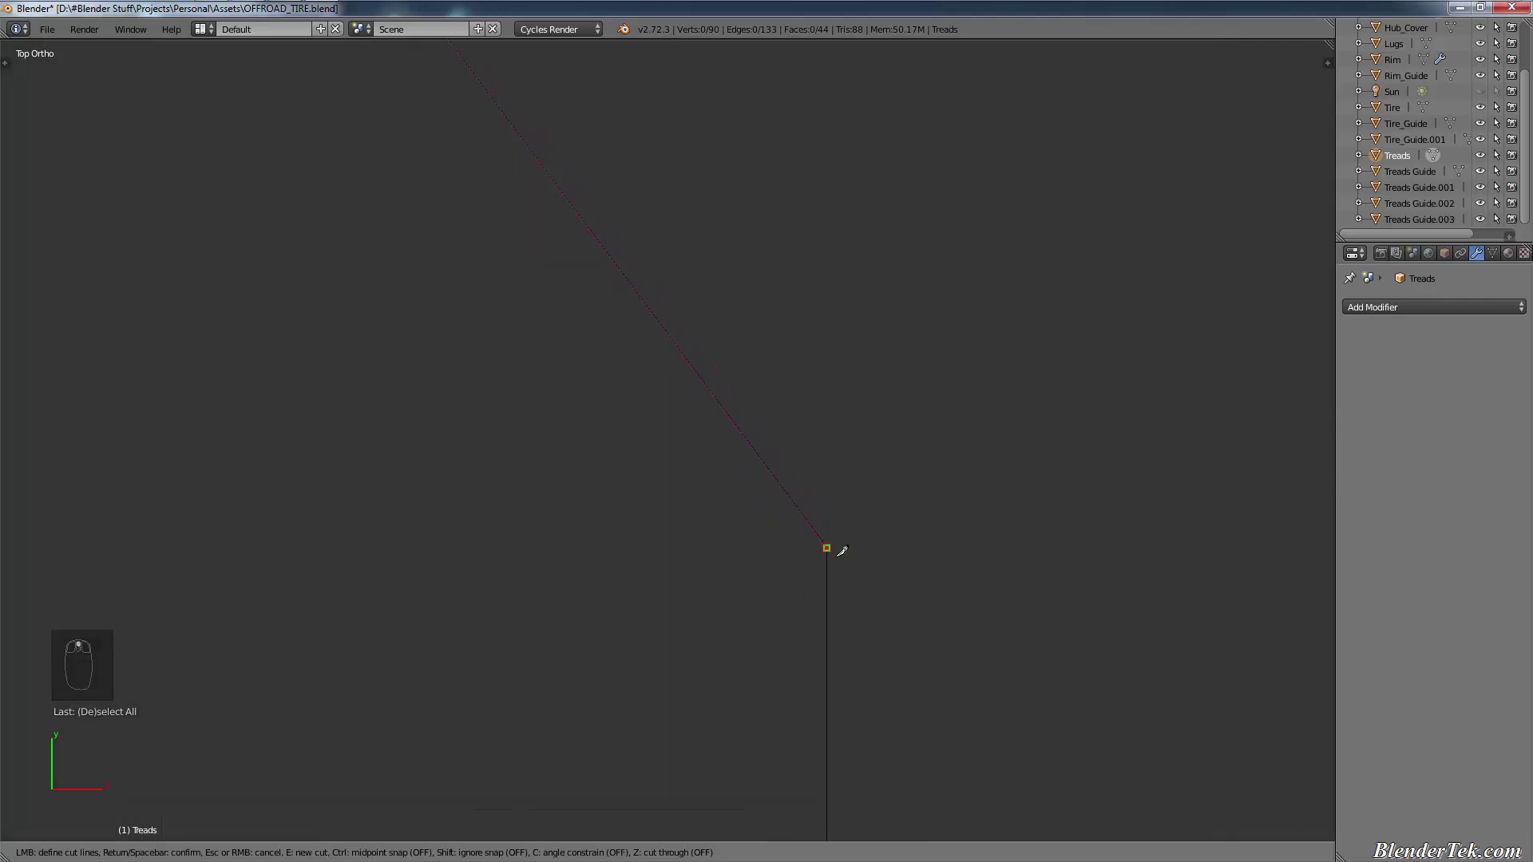
left_click(840, 550)
Step: Cut straight down the guide's inner edge to its lower inner corner with the angle constraint, and turn the constraint off
scroll(878, 623, "down", 6)
middle_click_drag(896, 667, 836, 168, "shift")
key("c")
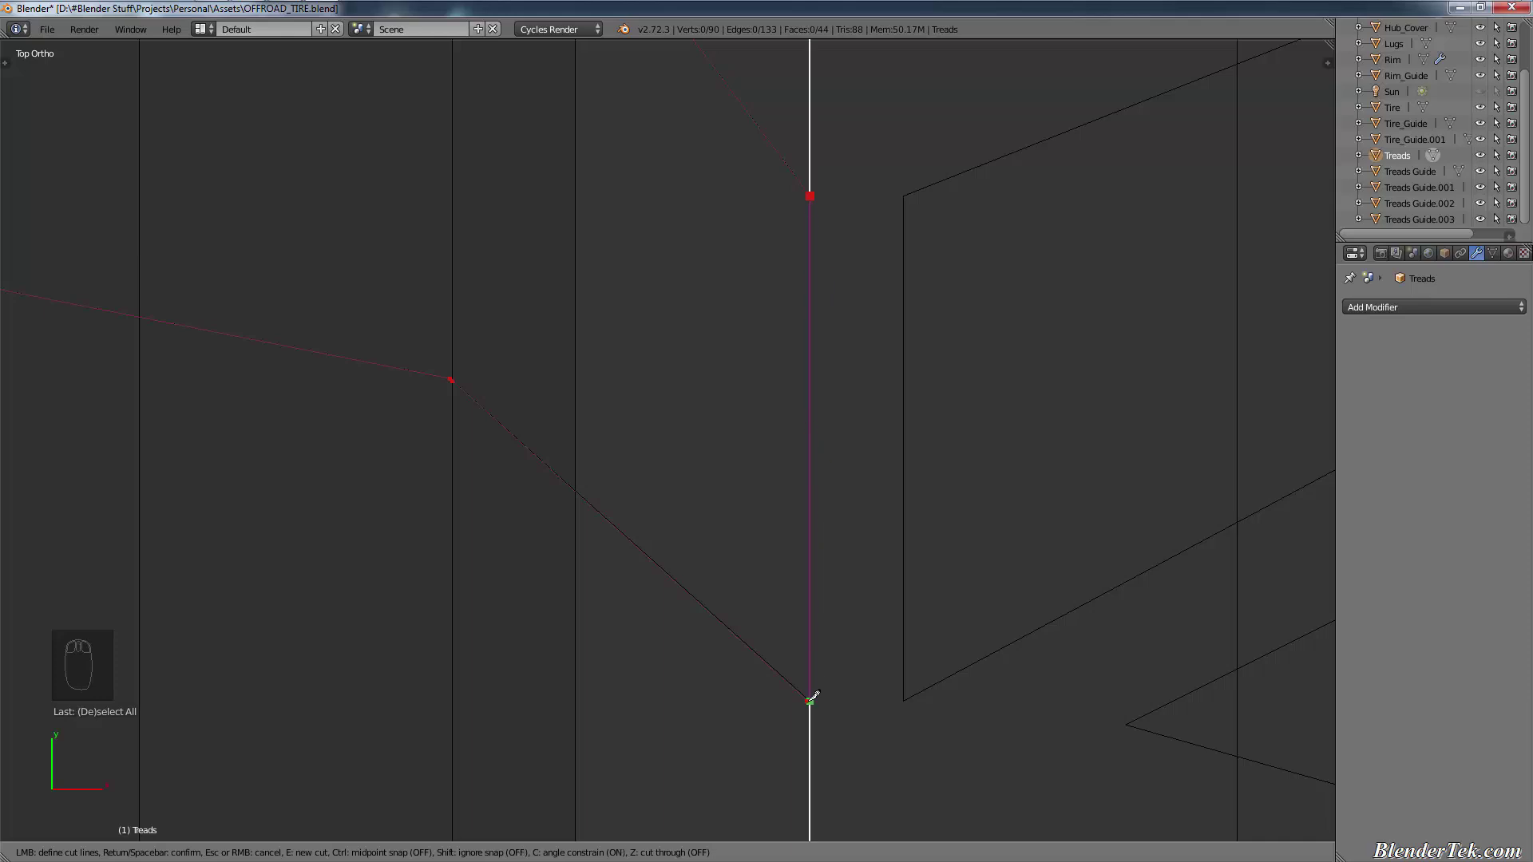
scroll(813, 697, "up", 4)
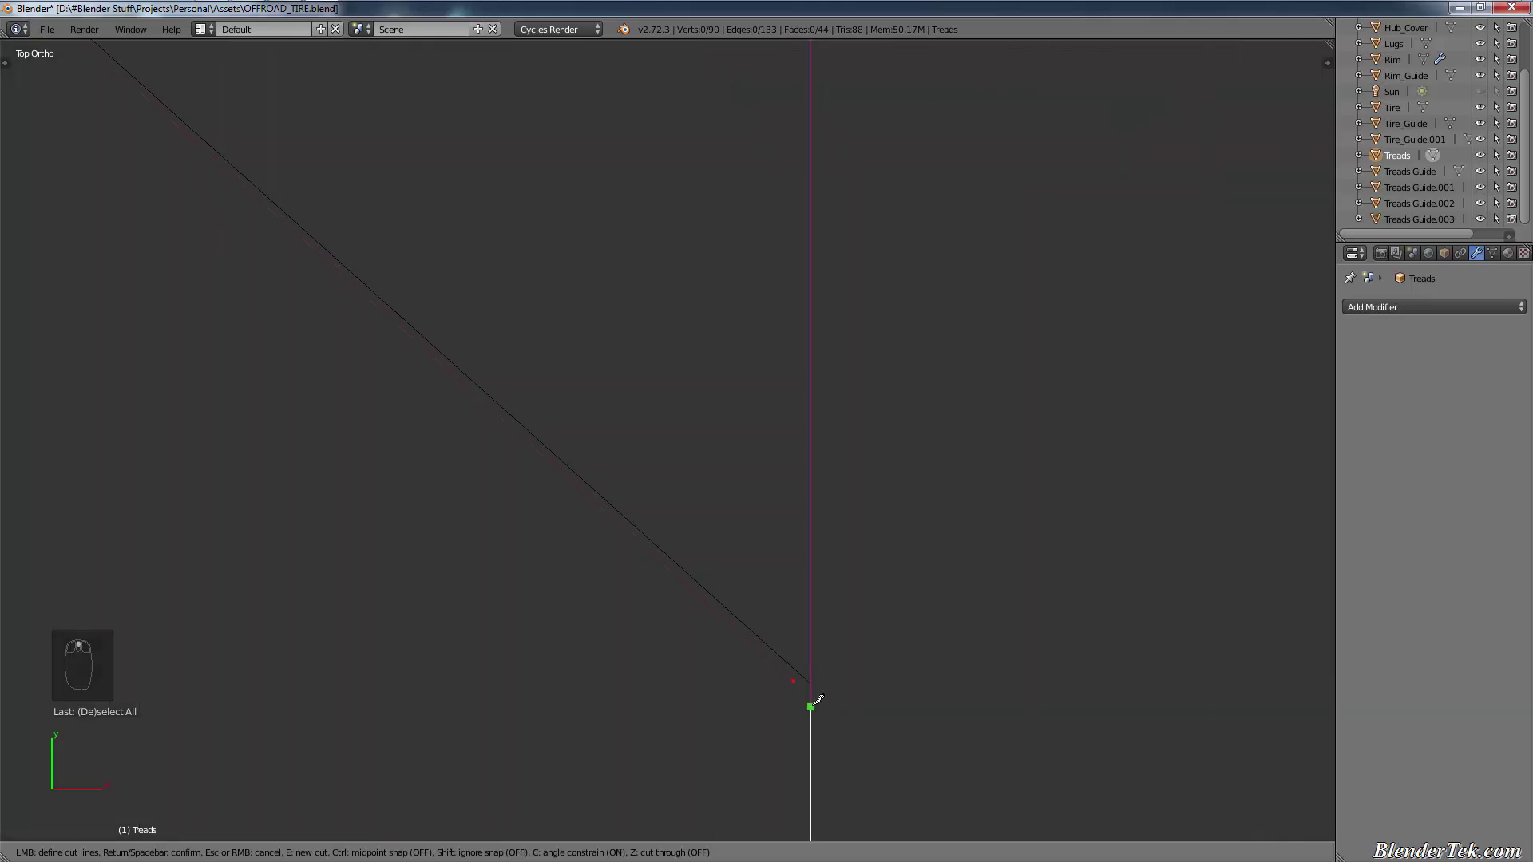
middle_click_drag(815, 709, 809, 643, "shift")
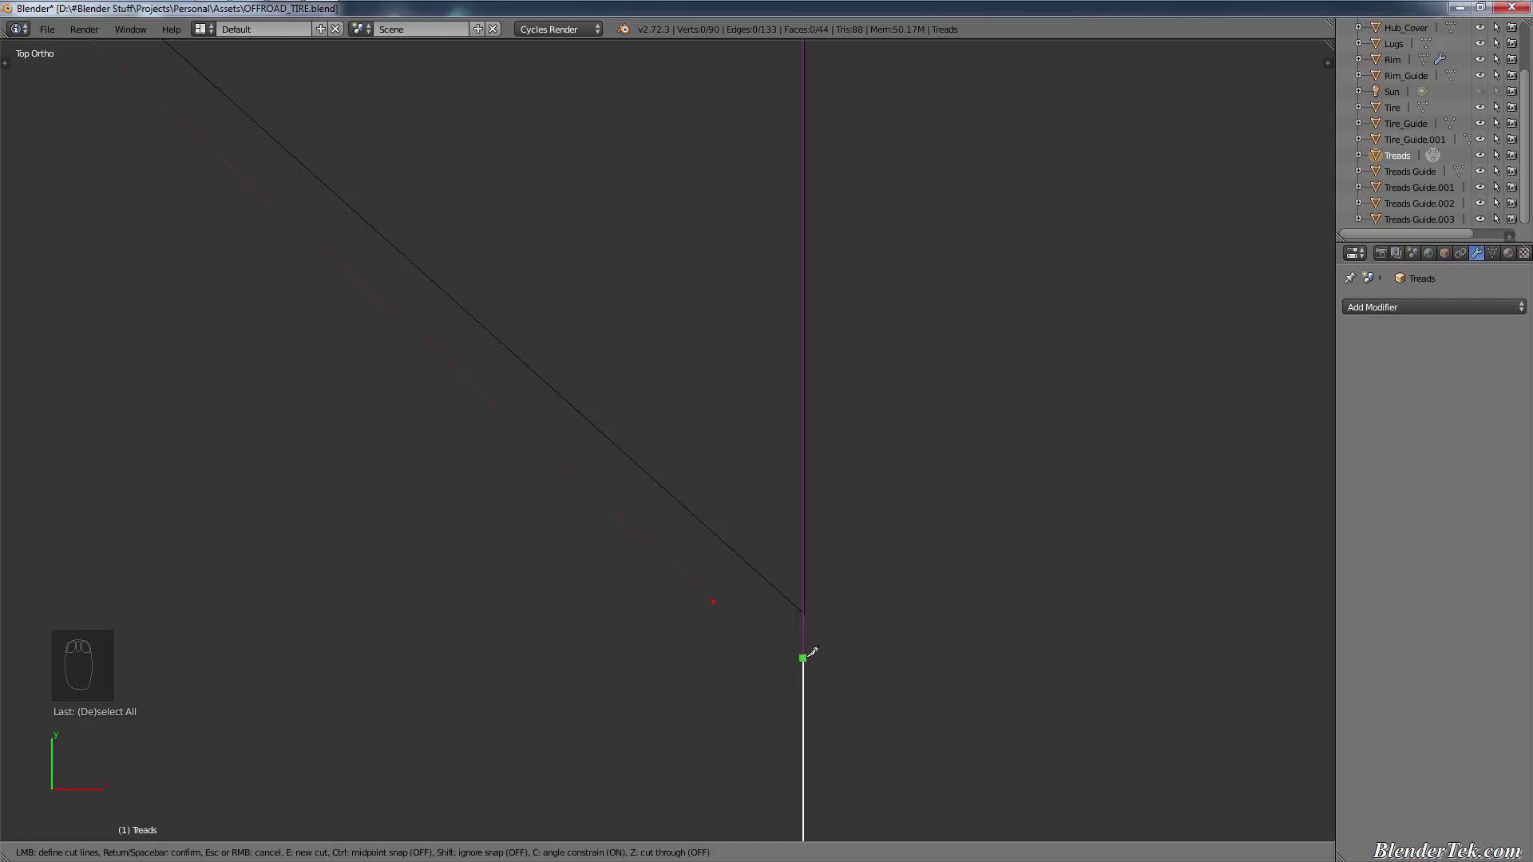
left_click(811, 663)
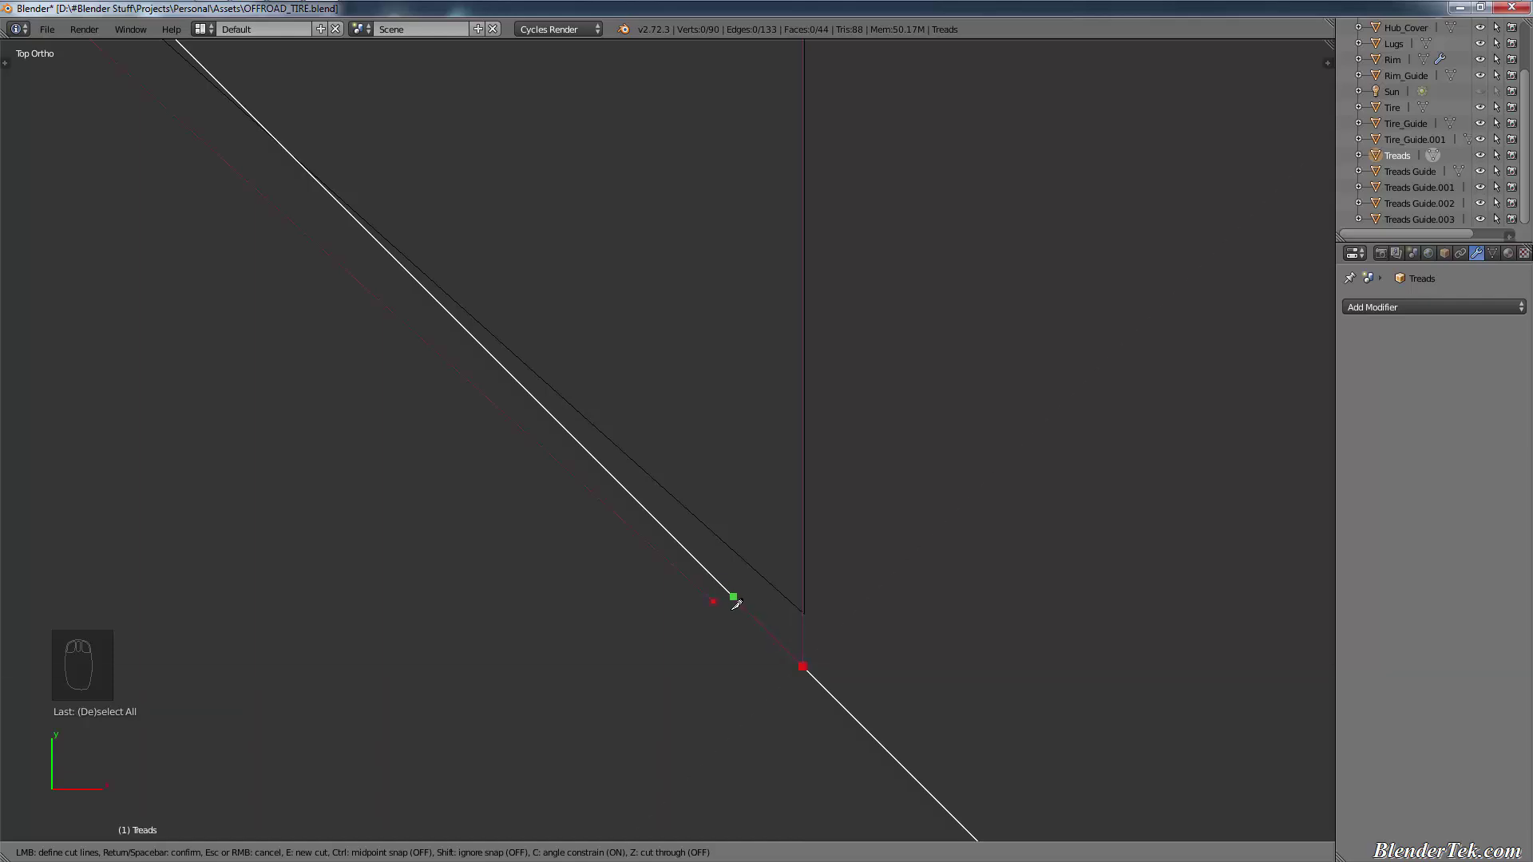
key("c")
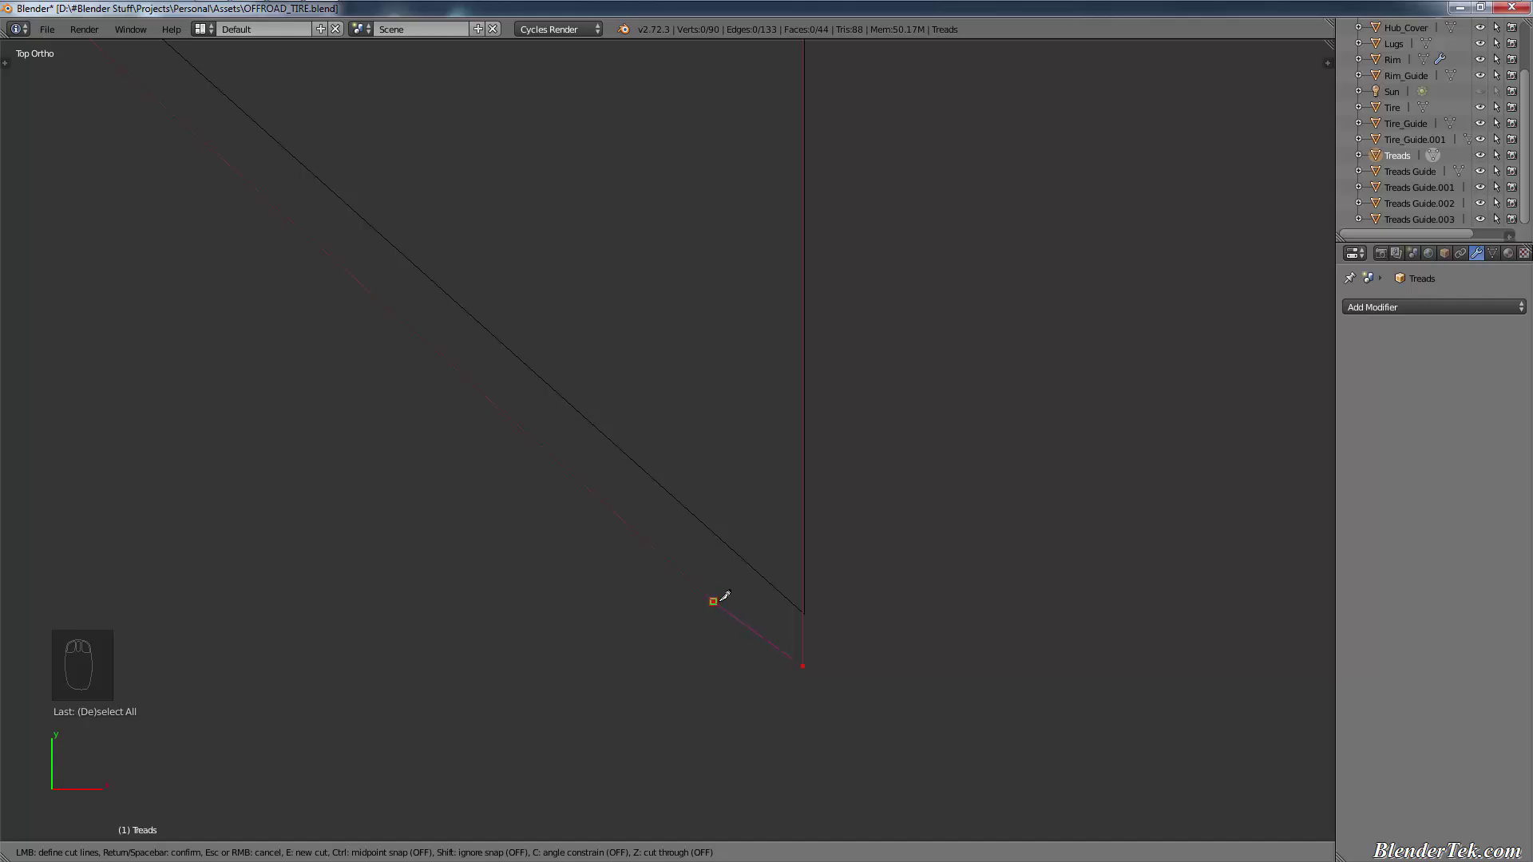
Step: Close the knife cut at the guide's lower inner corner and apply it to the Treads mesh
left_click(713, 601)
key("Return")
middle_click_drag(762, 439, 469, 222, "shift")
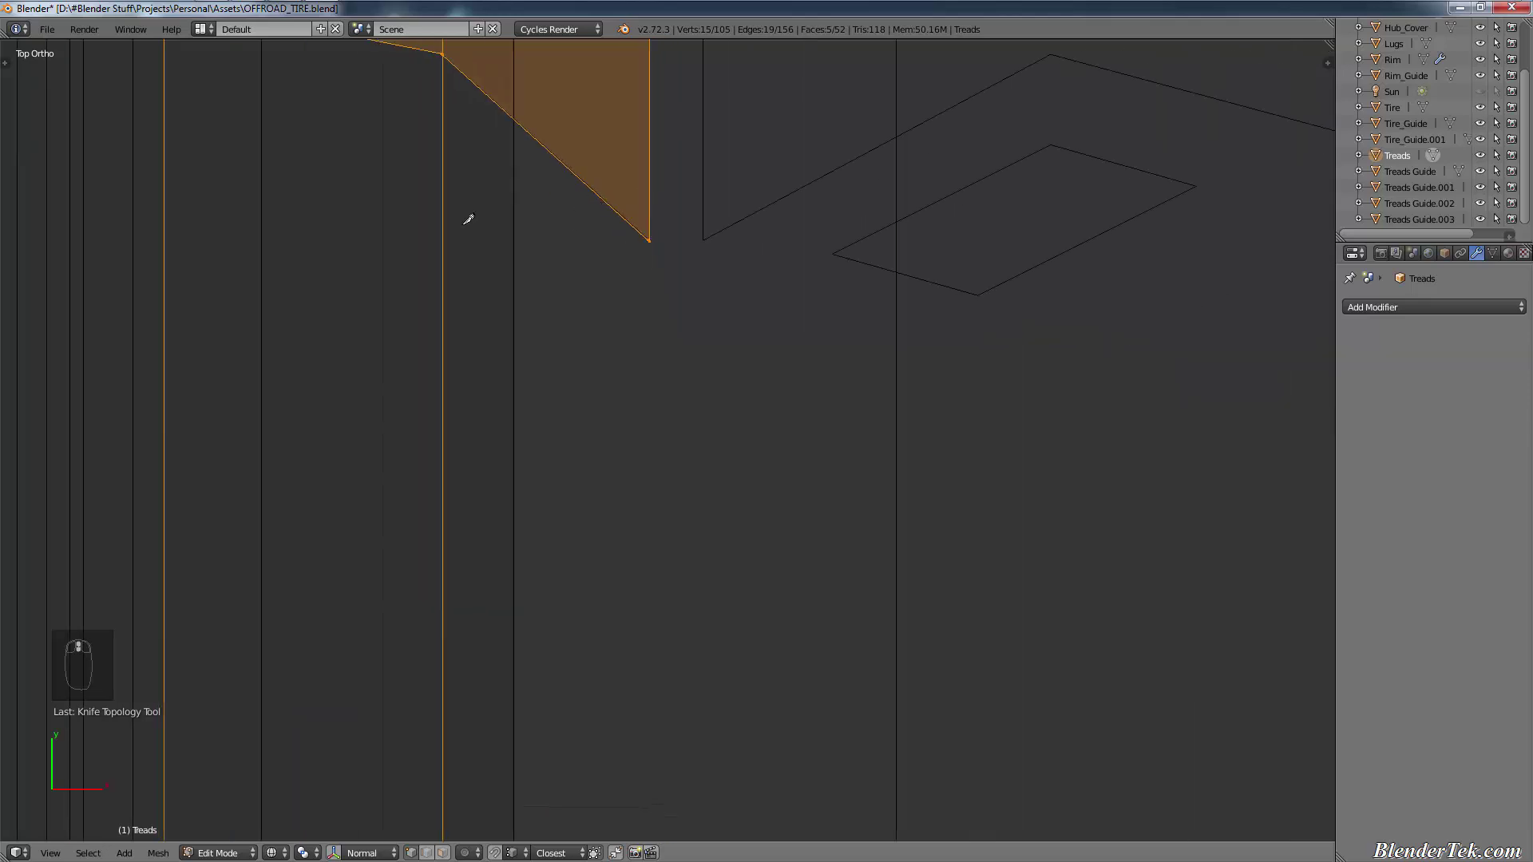
scroll(610, 295, "down", 2)
middle_click_drag(609, 294, 804, 394, "shift")
scroll(804, 394, "up", 2)
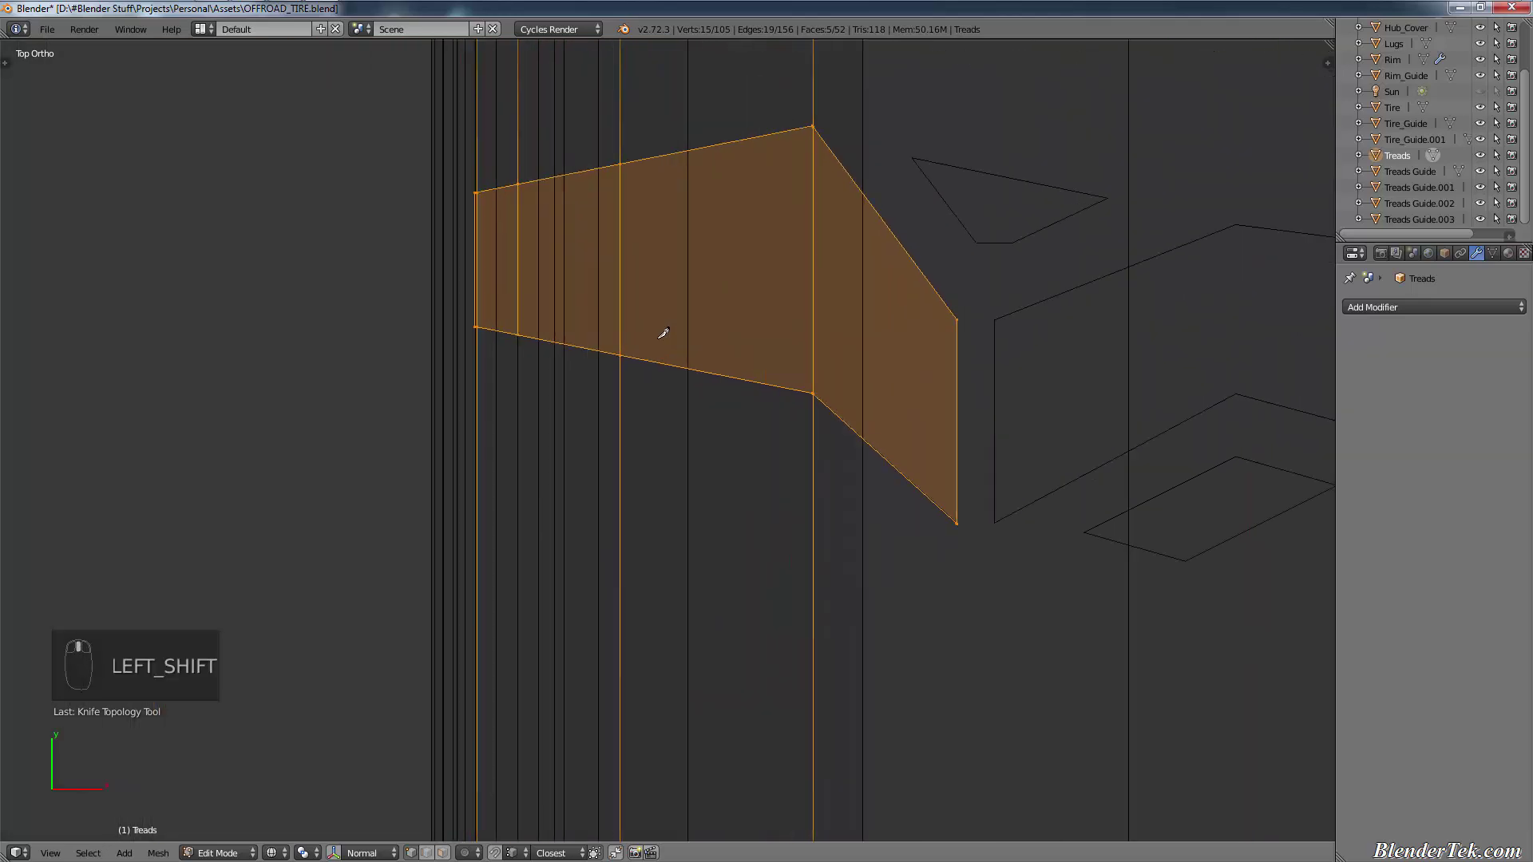
Step: Examine the finished outer block cut on the curved tread surface from several angles, ending in the top view
middle_click_drag(660, 332, 494, 504)
scroll(750, 279, "down", 2)
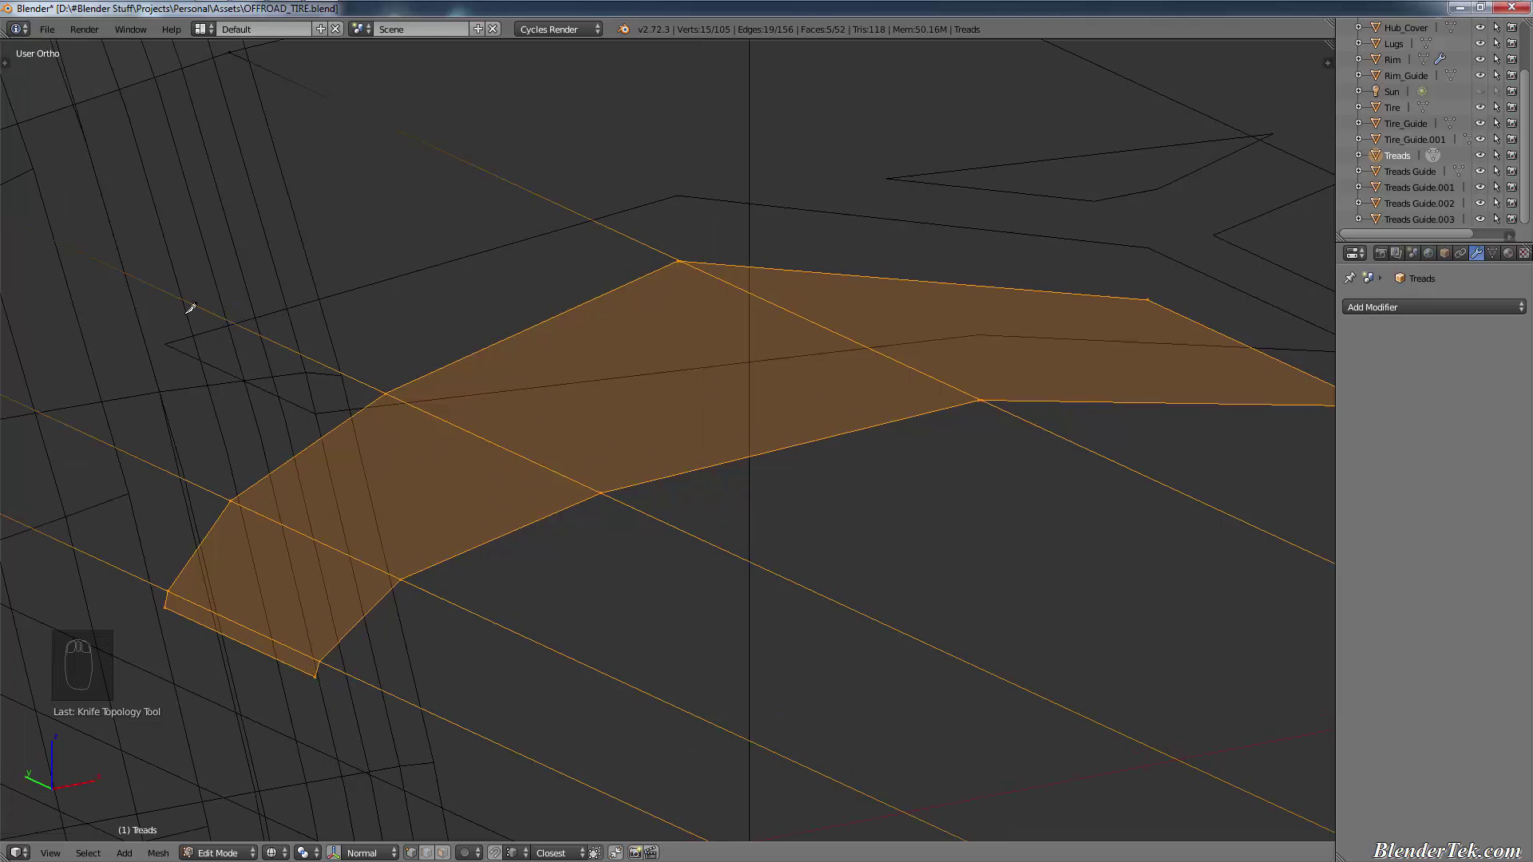
scroll(1139, 343, "down", 2)
middle_click_drag(1139, 343, 856, 527)
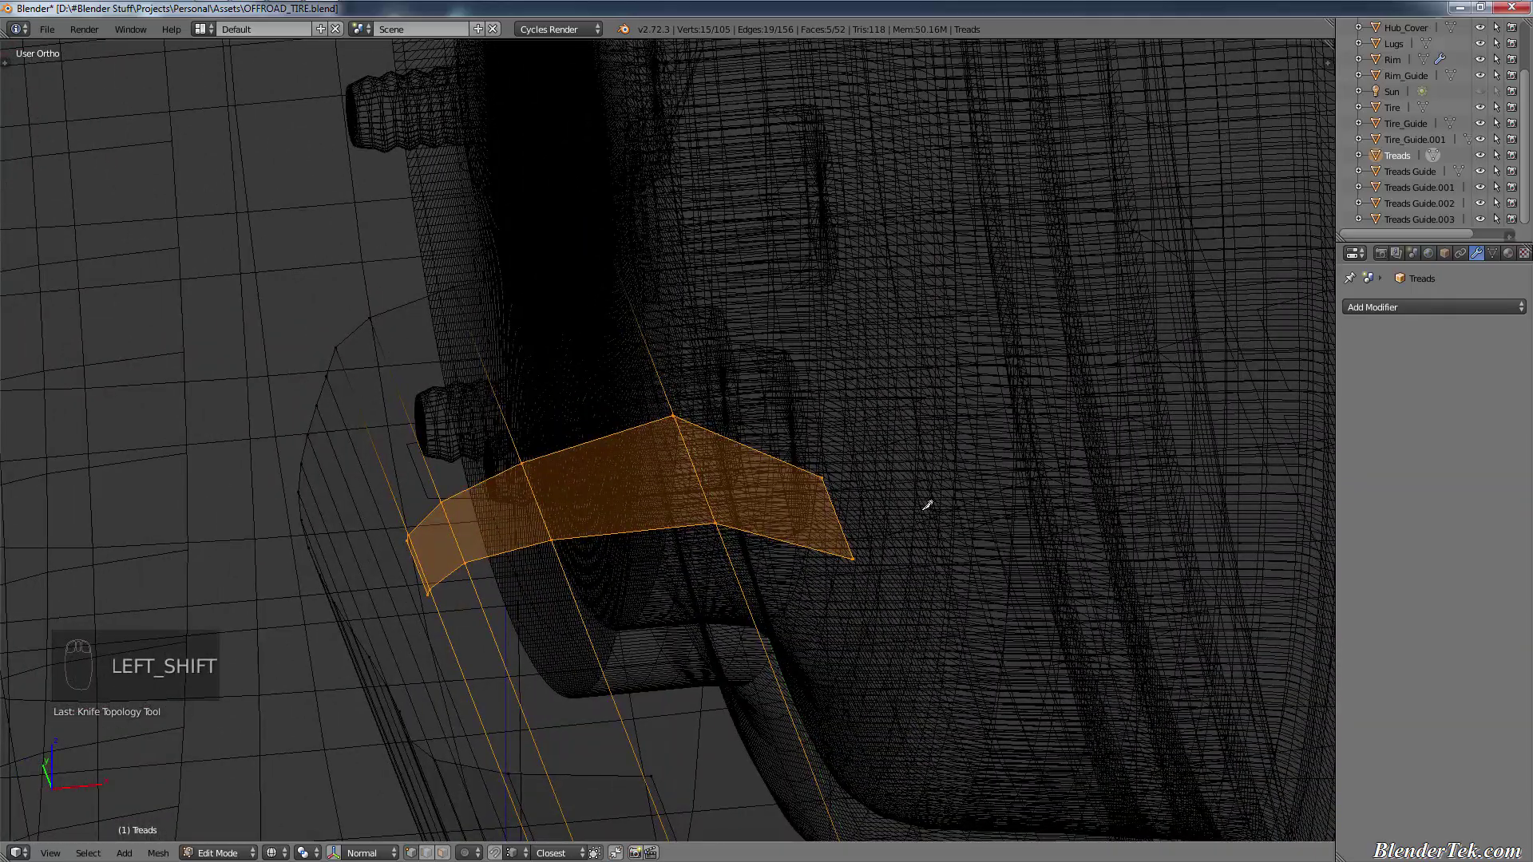
key("KP_7")
scroll(988, 377, "down", 3)
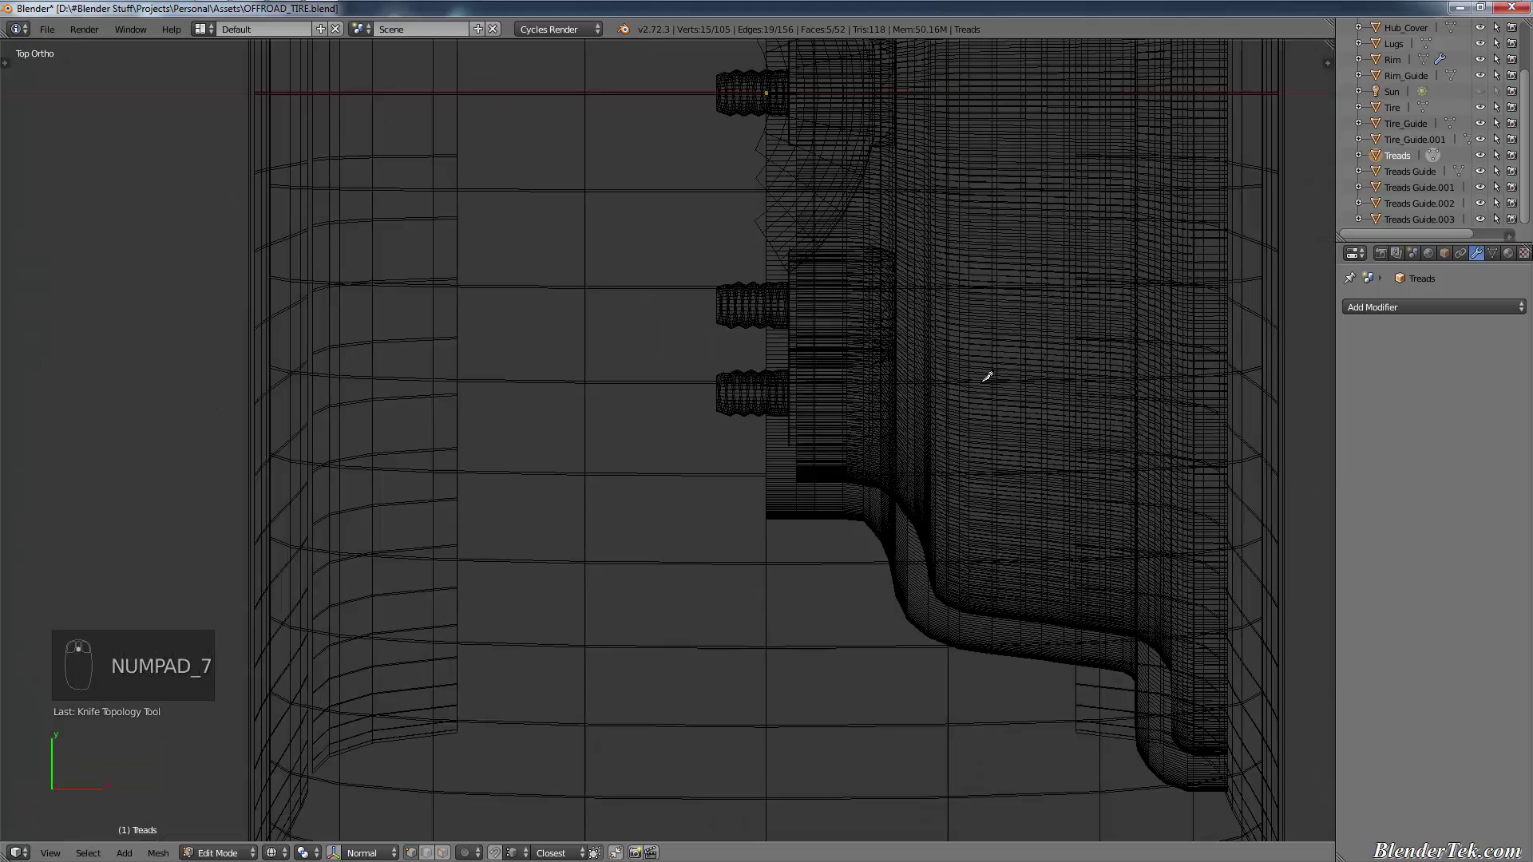
scroll(988, 377, "down", 3)
middle_click_drag(1017, 506, 870, 472, "shift")
scroll(808, 496, "up", 4)
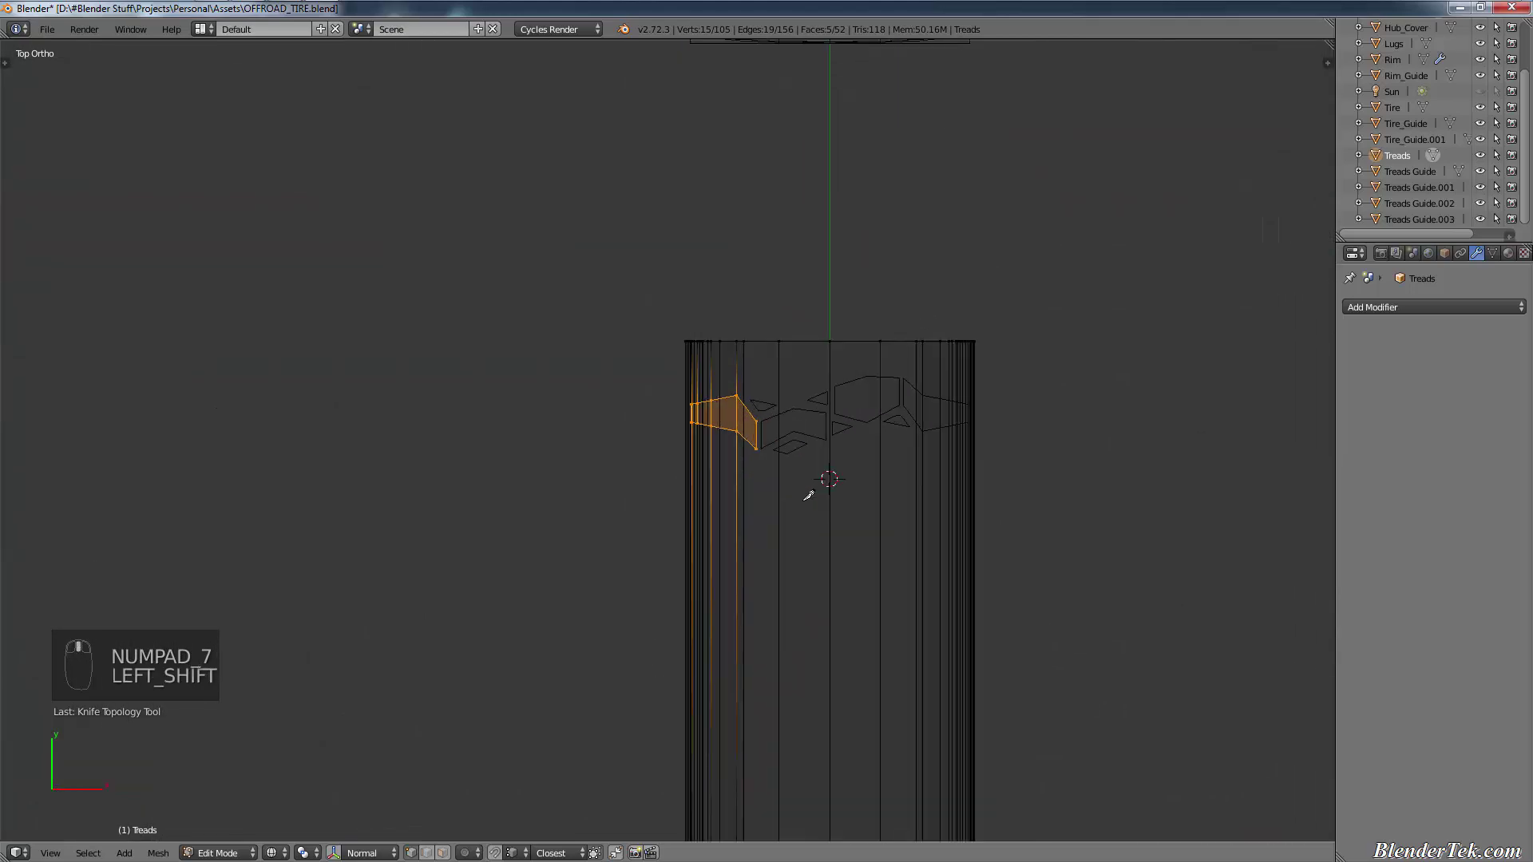
Step: Deselect all and start a new knife cut at the lower outer corner of the large chevron-shaped guide beside the finished outer block
scroll(808, 496, "up", 8)
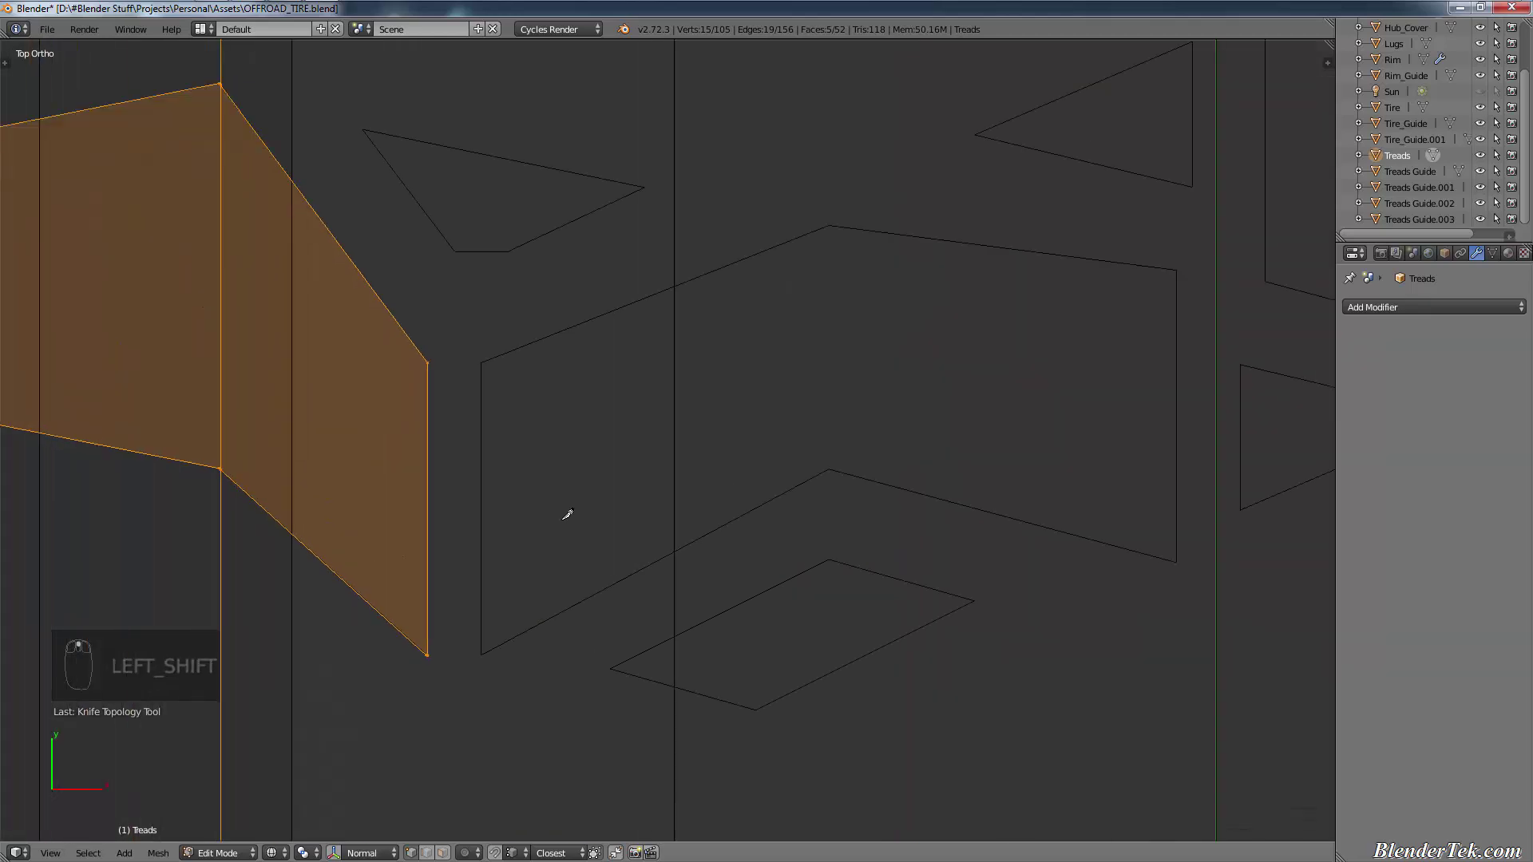
middle_click_drag(567, 514, 698, 500, "shift")
key("a")
key("k")
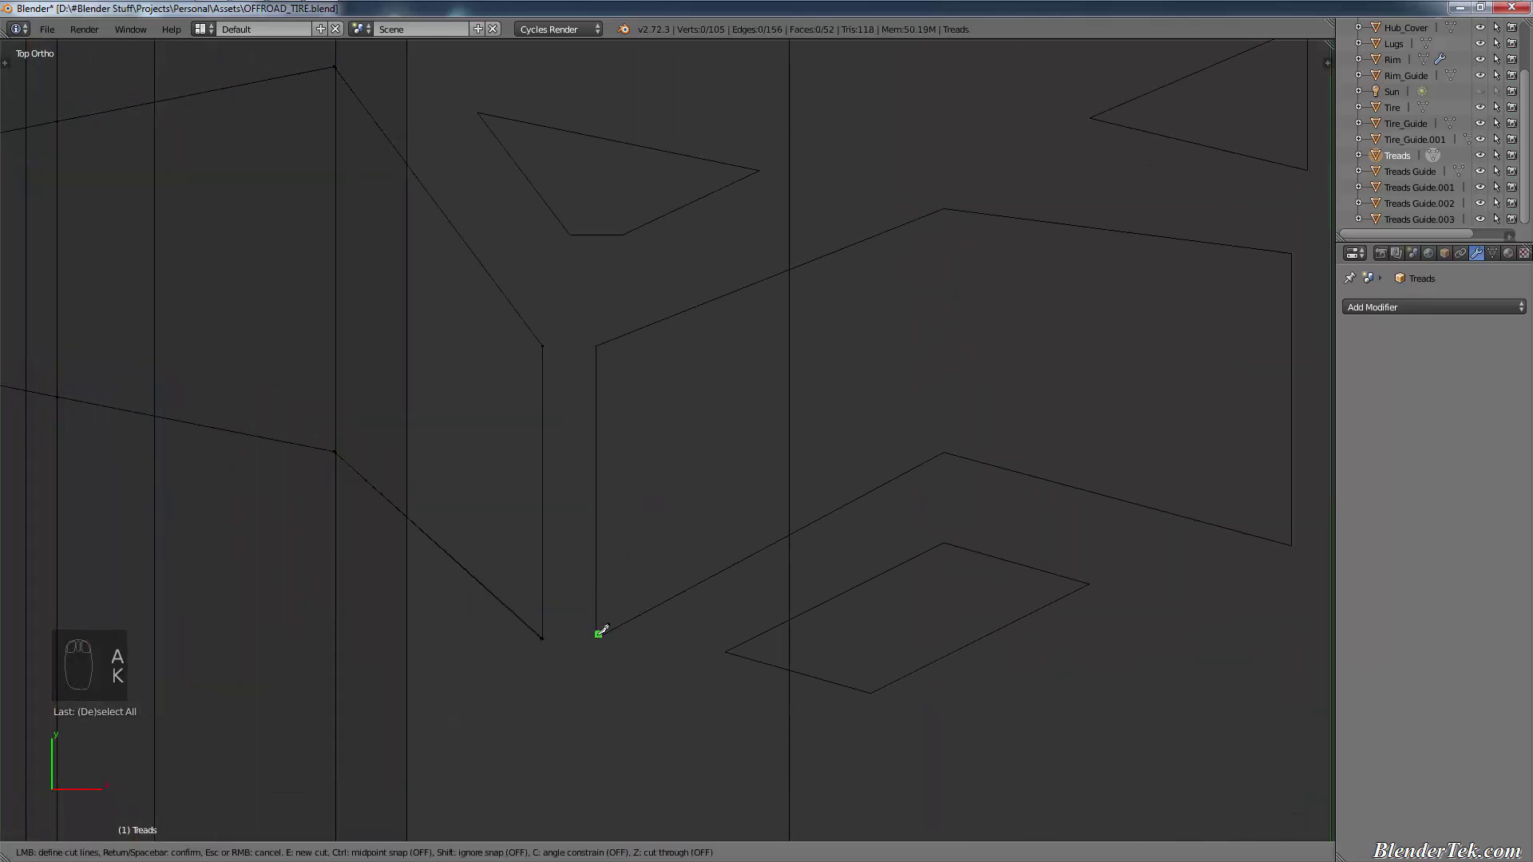
scroll(599, 630, "up", 10)
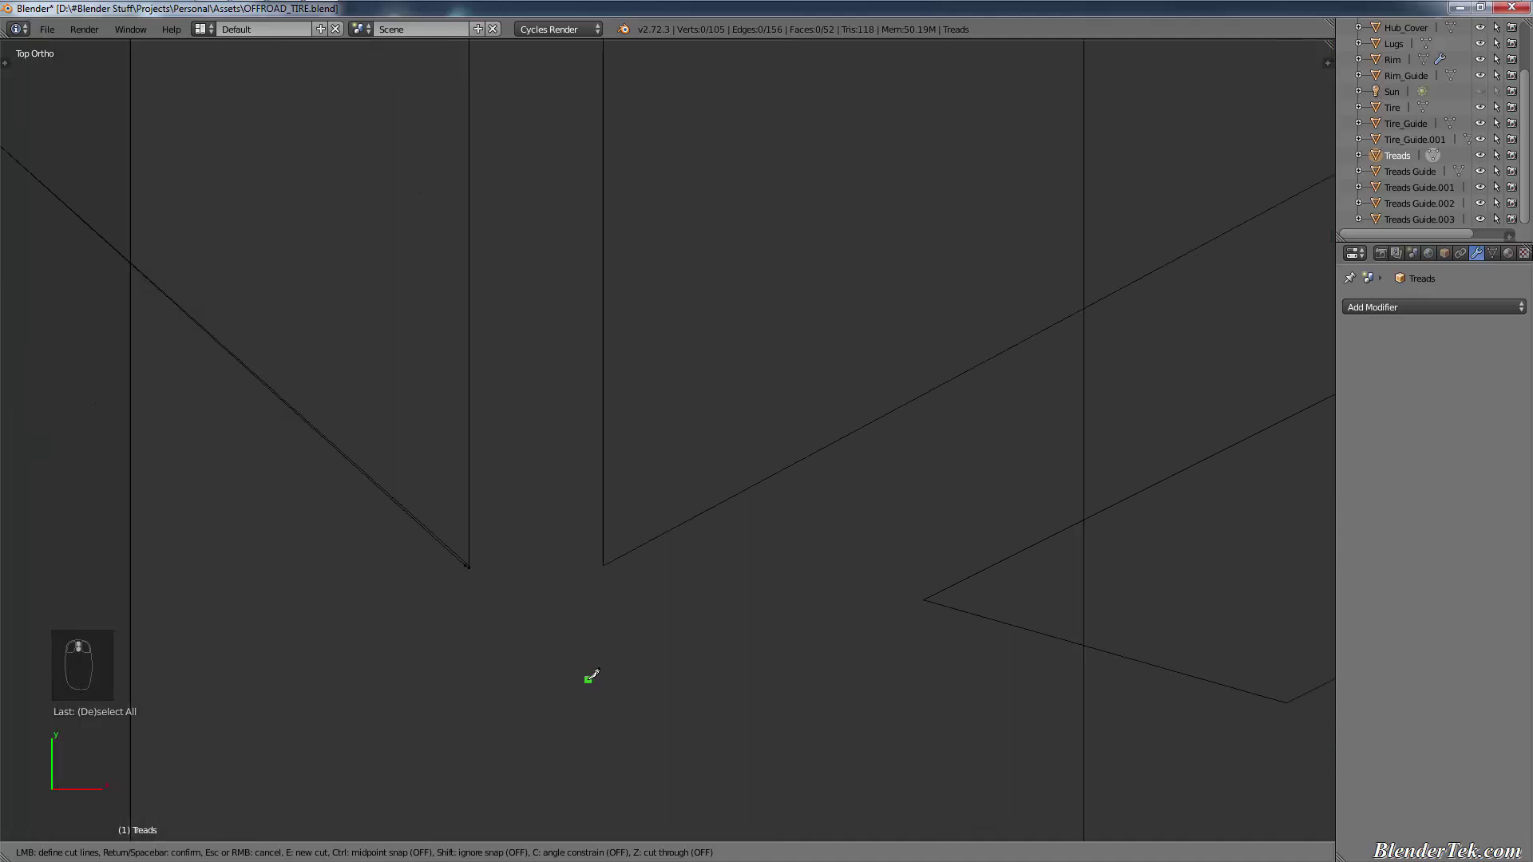
scroll(604, 552, "up", 2)
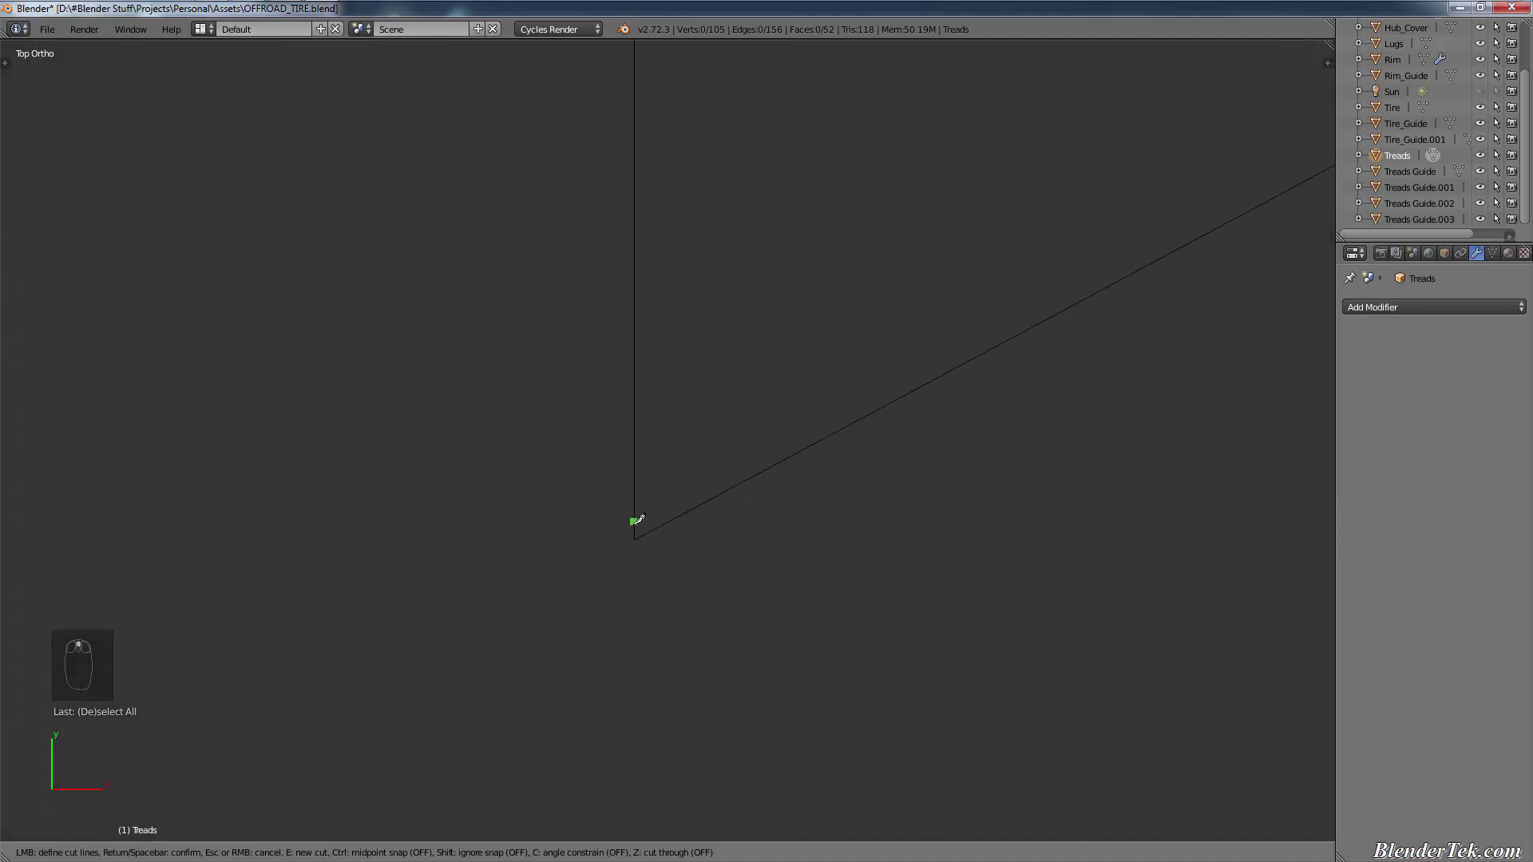
scroll(634, 547, "up", 6)
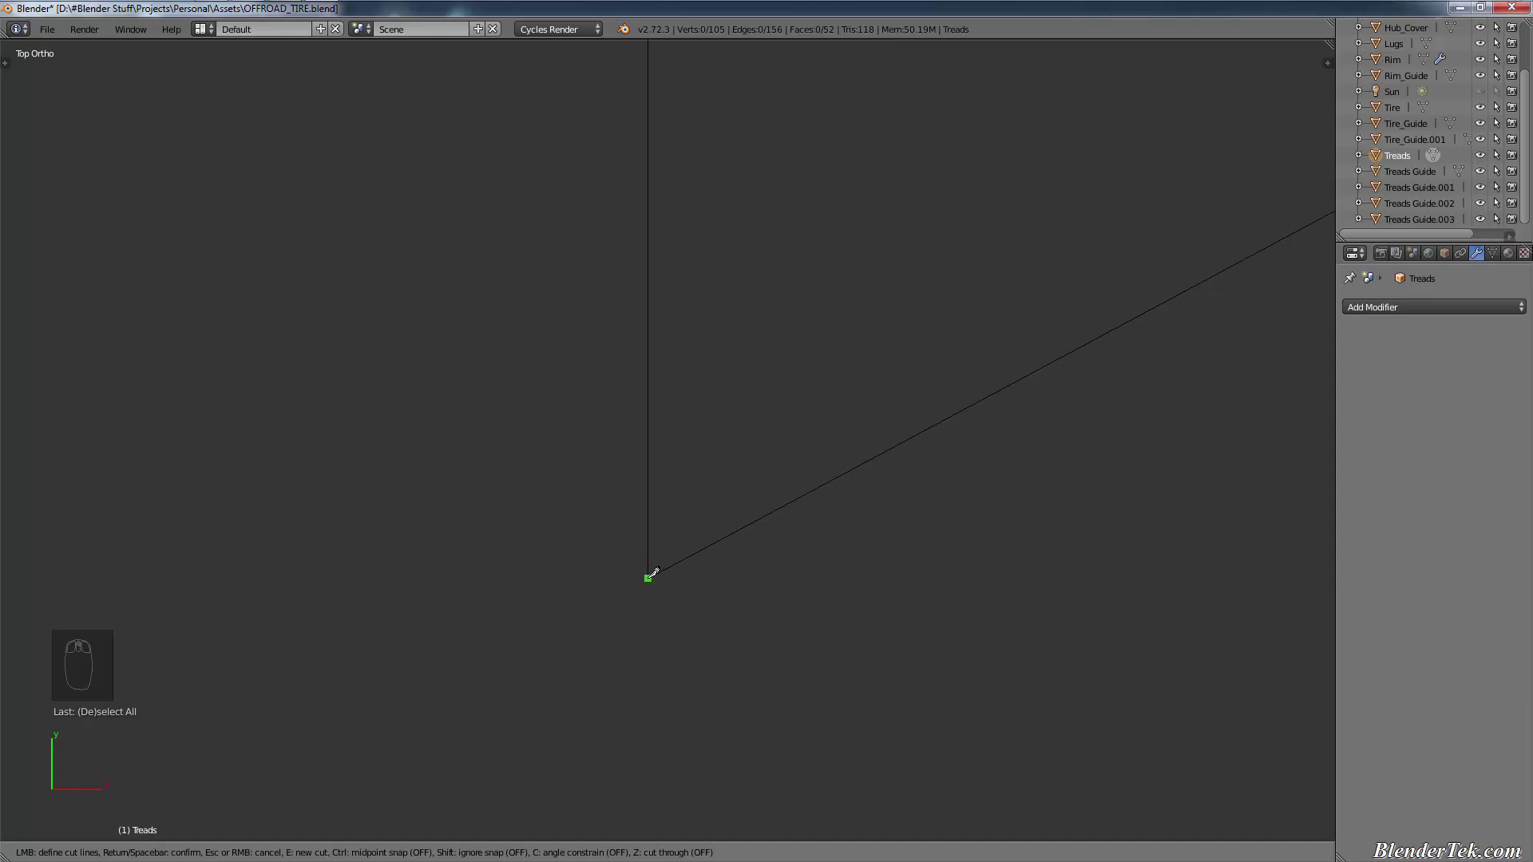
left_click(648, 578)
Step: Extend the knife cut straight up the chevron guide's outer edge to its upper outer corner, using the angle constraint
scroll(648, 541, "down", 10)
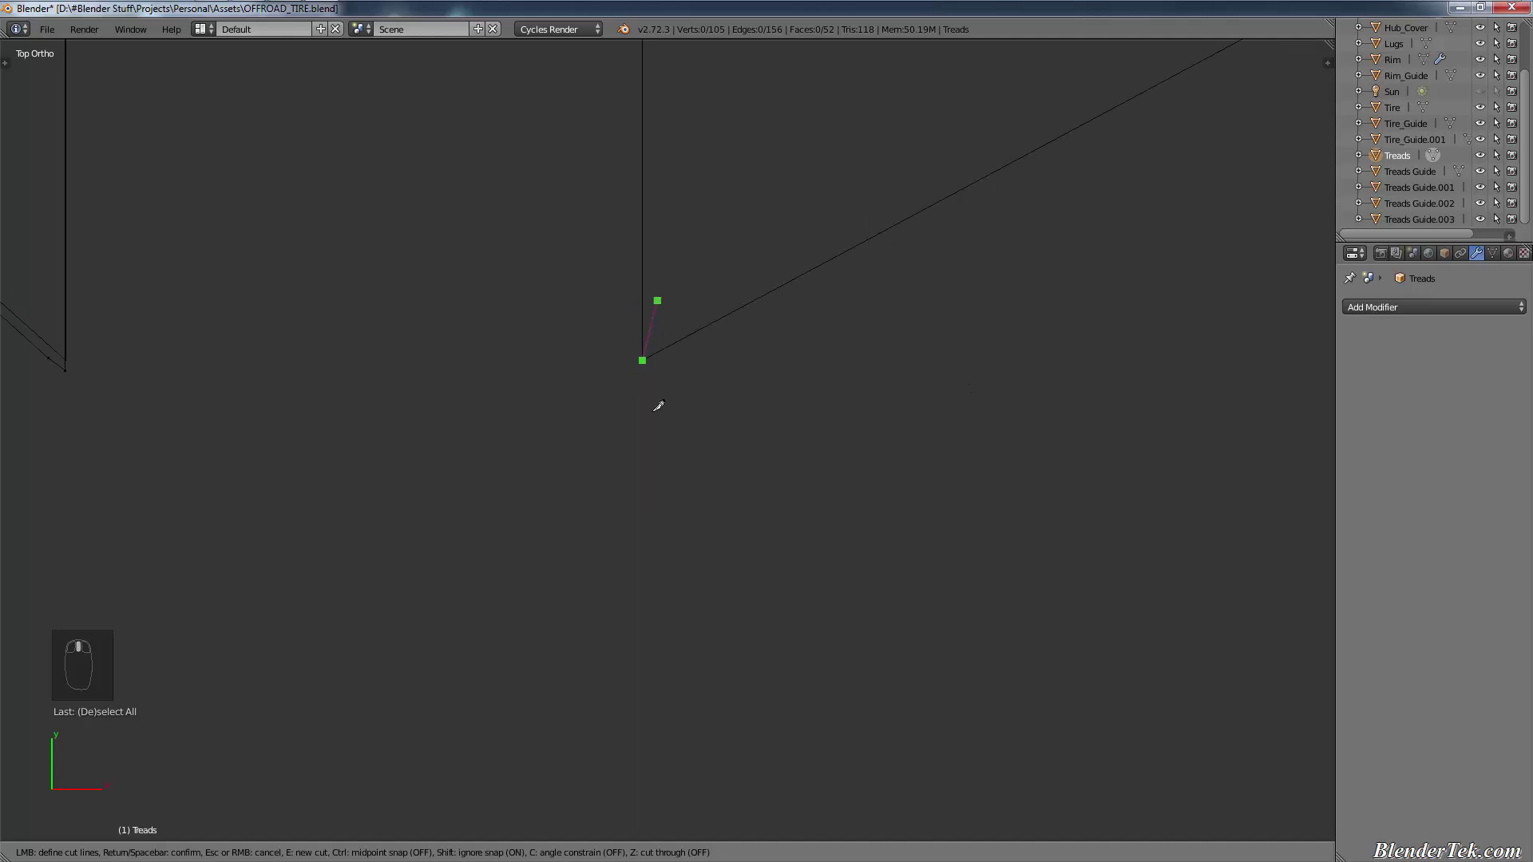
middle_click_drag(659, 406, 635, 680, "shift")
scroll(670, 342, "down", 12)
middle_click_drag(722, 362, 644, 538, "shift")
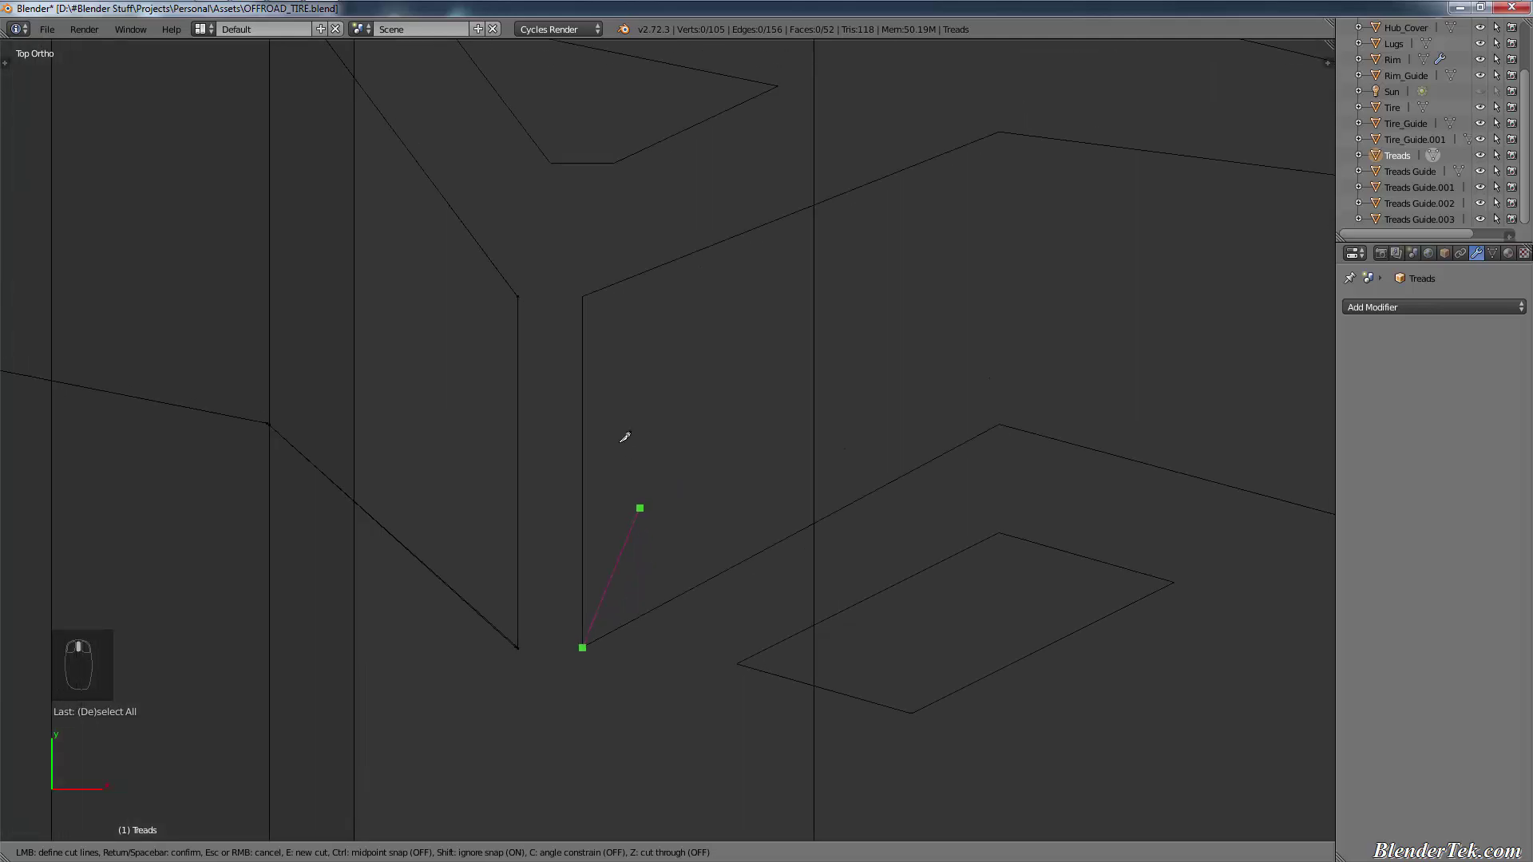
key("c")
scroll(607, 287, "up", 6)
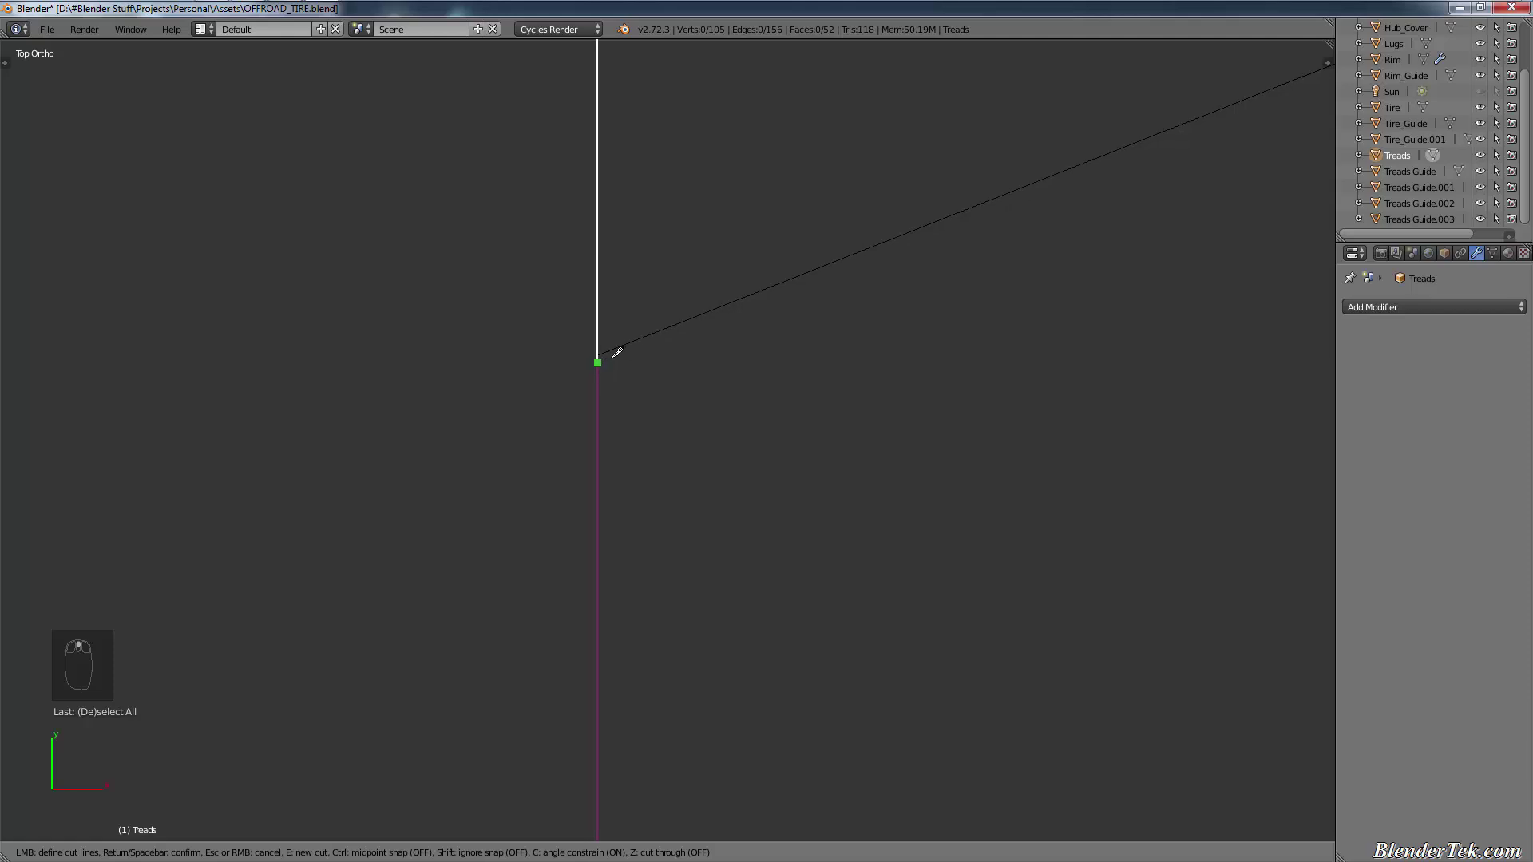
scroll(932, 269, "down", 5)
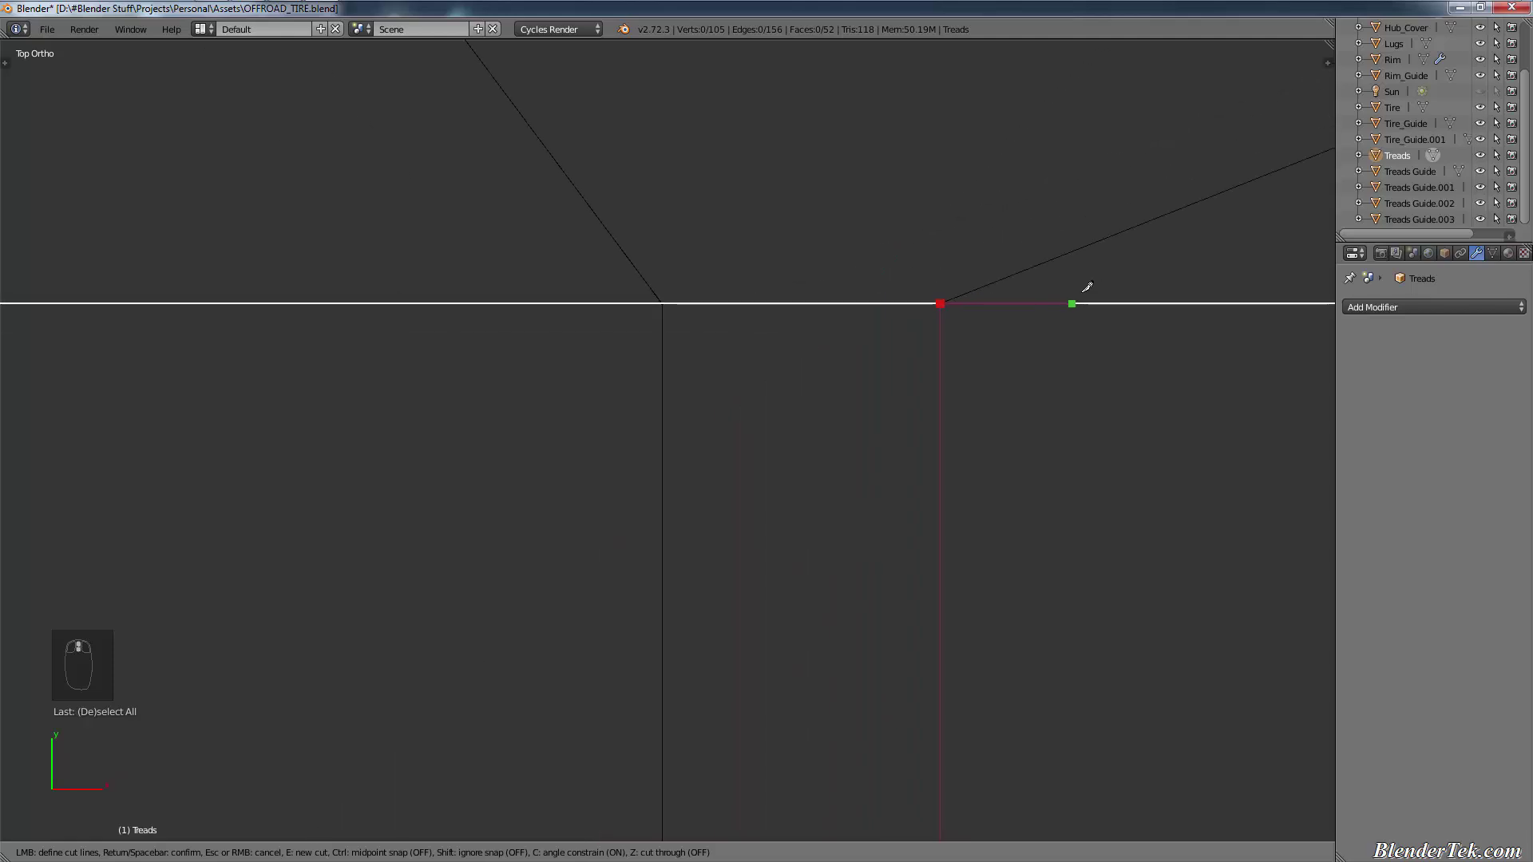
Step: Turn off the angle constraint and continue the knife cut along the chevron guide's upper edge to its upper middle corner
middle_click_drag(321, 561, 182, 589, "shift")
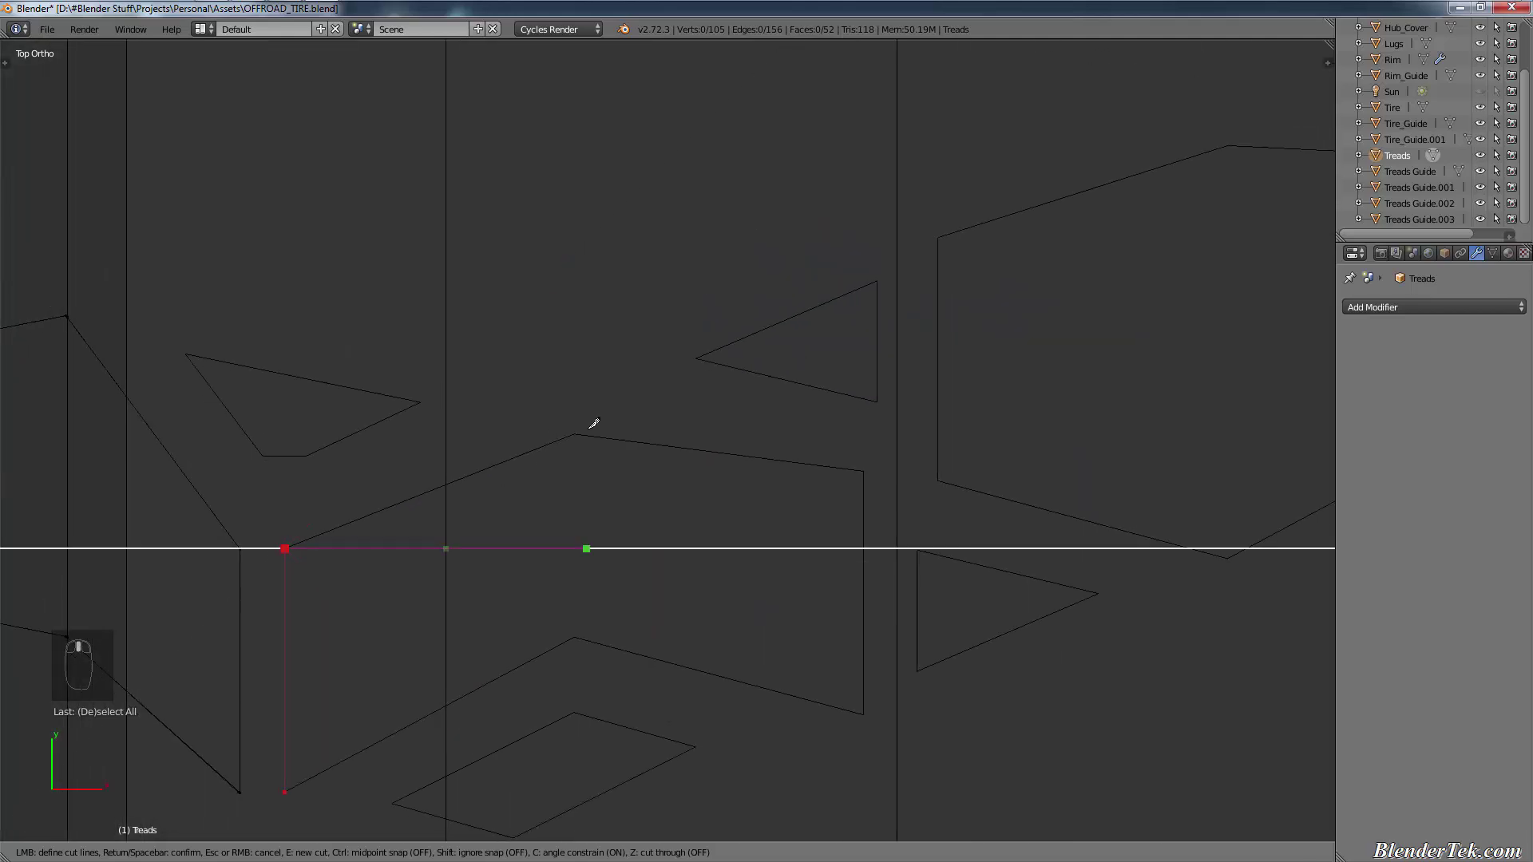
key("c")
scroll(588, 424, "up", 1)
scroll(577, 431, "up", 7)
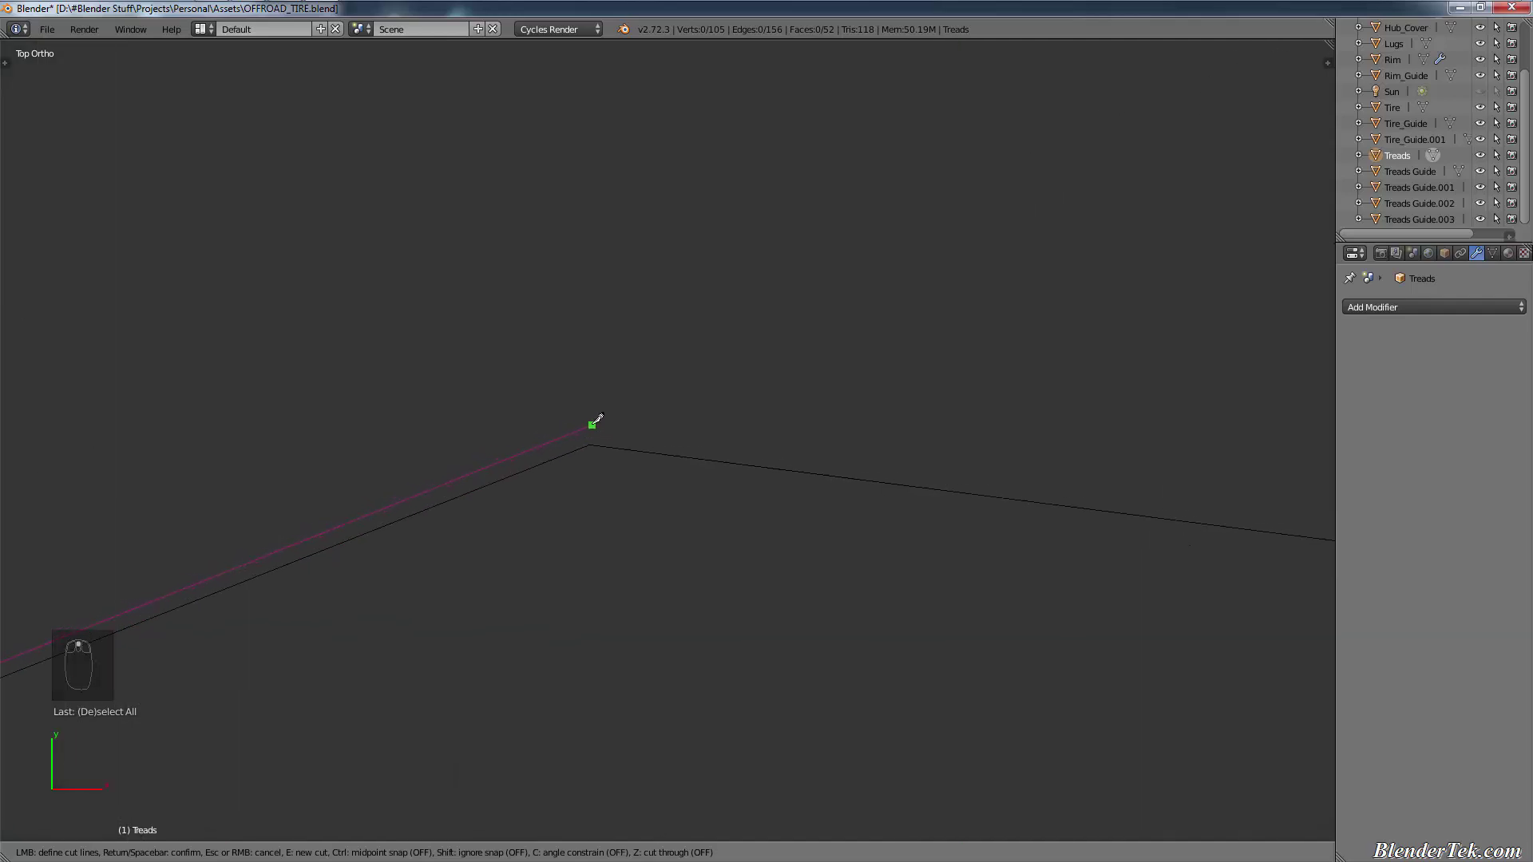
middle_click_drag(609, 444, 562, 483, "shift")
left_click(545, 507)
Step: Continue the knife cut along the chevron guide's upper edge to its upper inner corner near the tire's centerline
middle_click_drag(551, 507, 376, 643, "shift")
middle_click_drag(1277, 774, 568, 568, "shift")
scroll(639, 519, "up", 4)
middle_click_drag(667, 474, 651, 525, "shift")
middle_click_drag(652, 592, 749, 312, "shift")
scroll(775, 513, "down", 5)
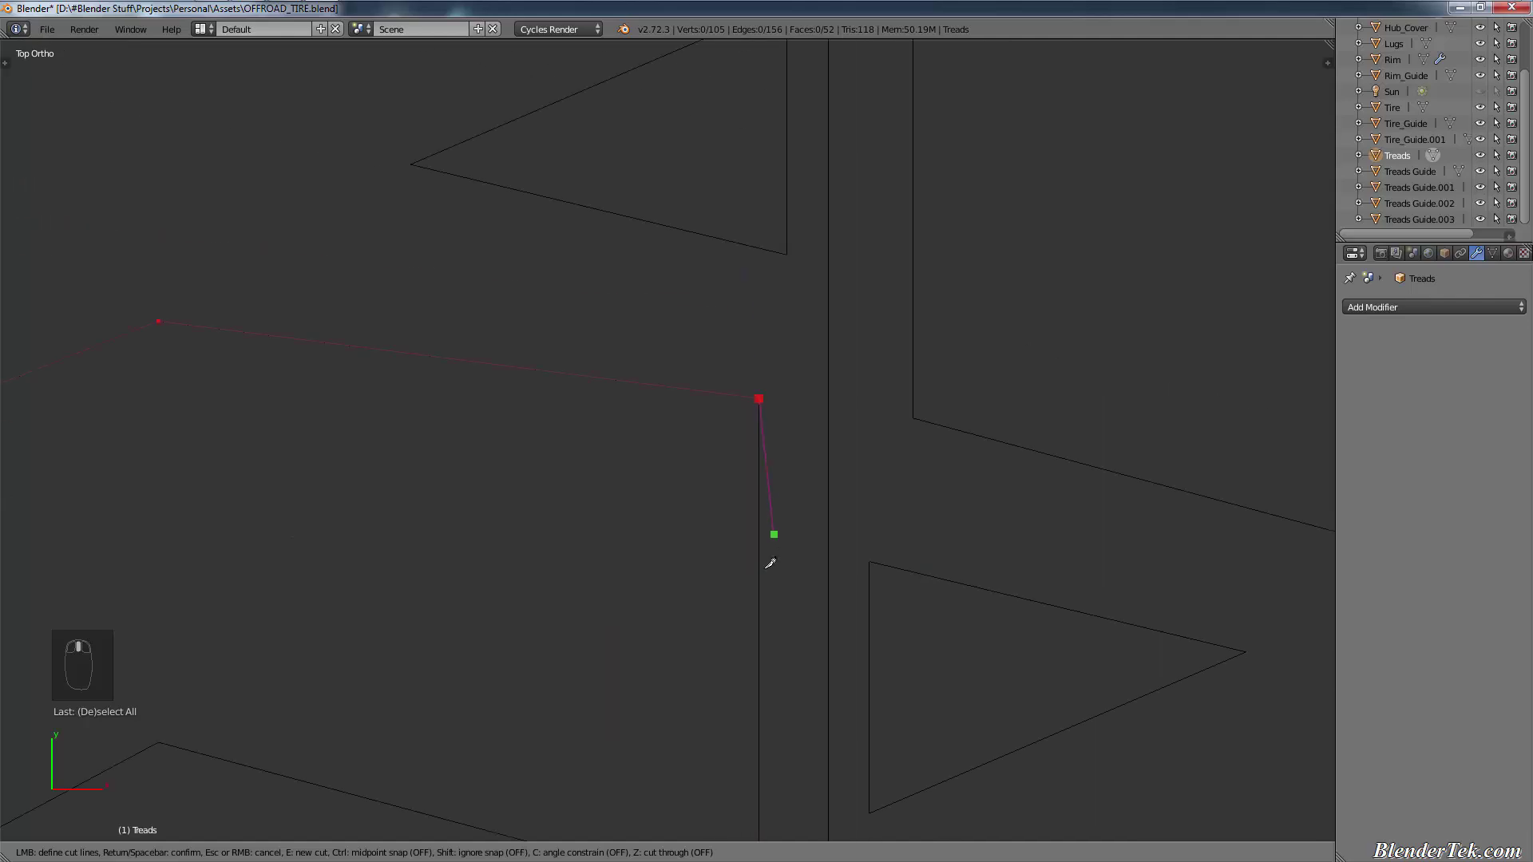
Step: Cut straight down the chevron guide's inner edge to its lower inner corner with the angle constraint on
middle_click_drag(766, 599, 778, 375, "shift")
scroll(783, 485, "up", 7)
key("c")
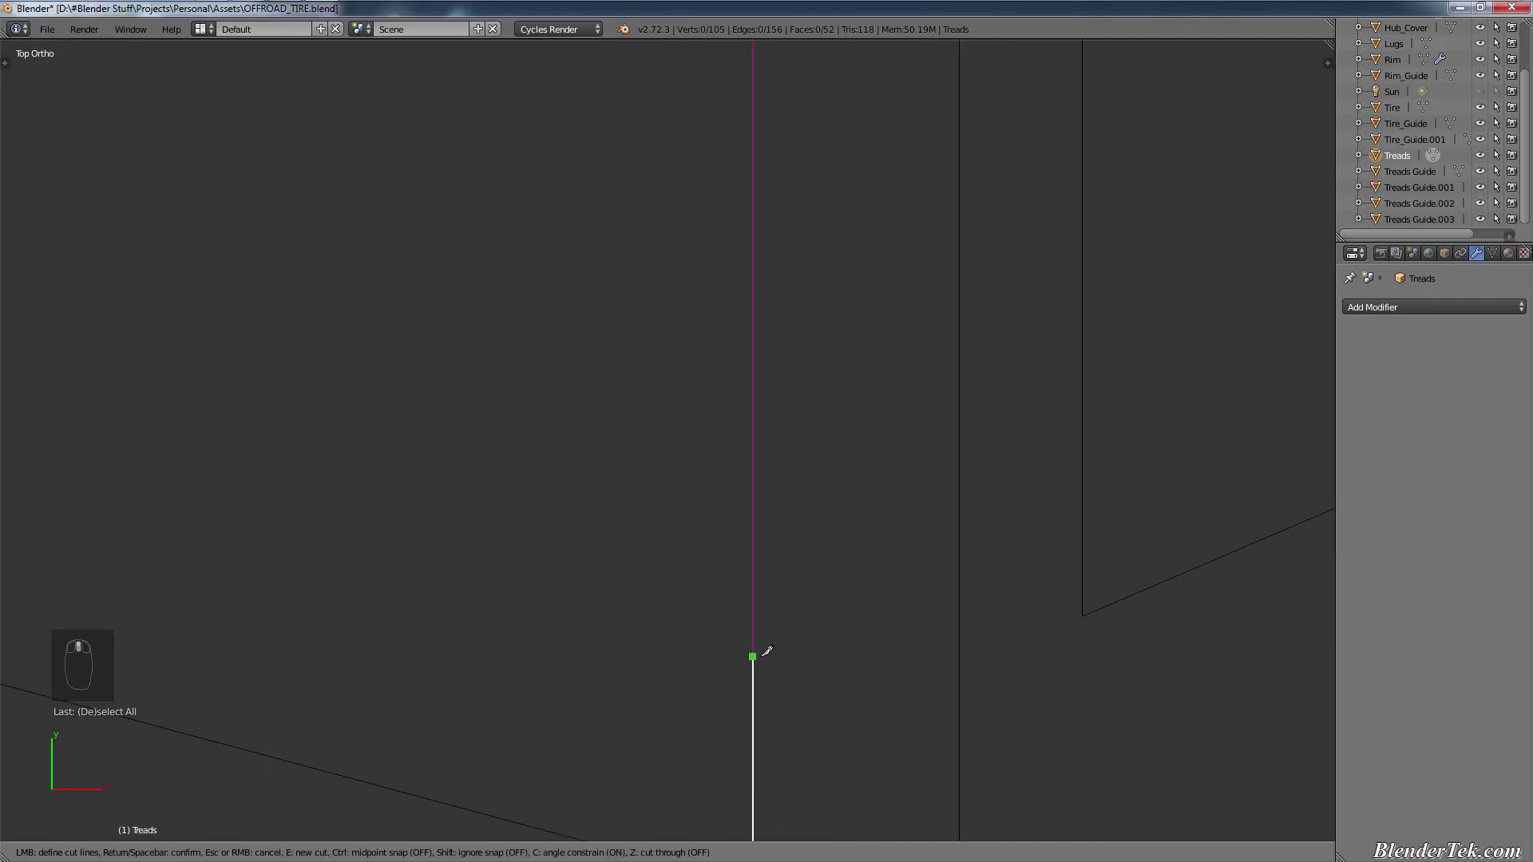
middle_click_drag(766, 650, 728, 473, "shift")
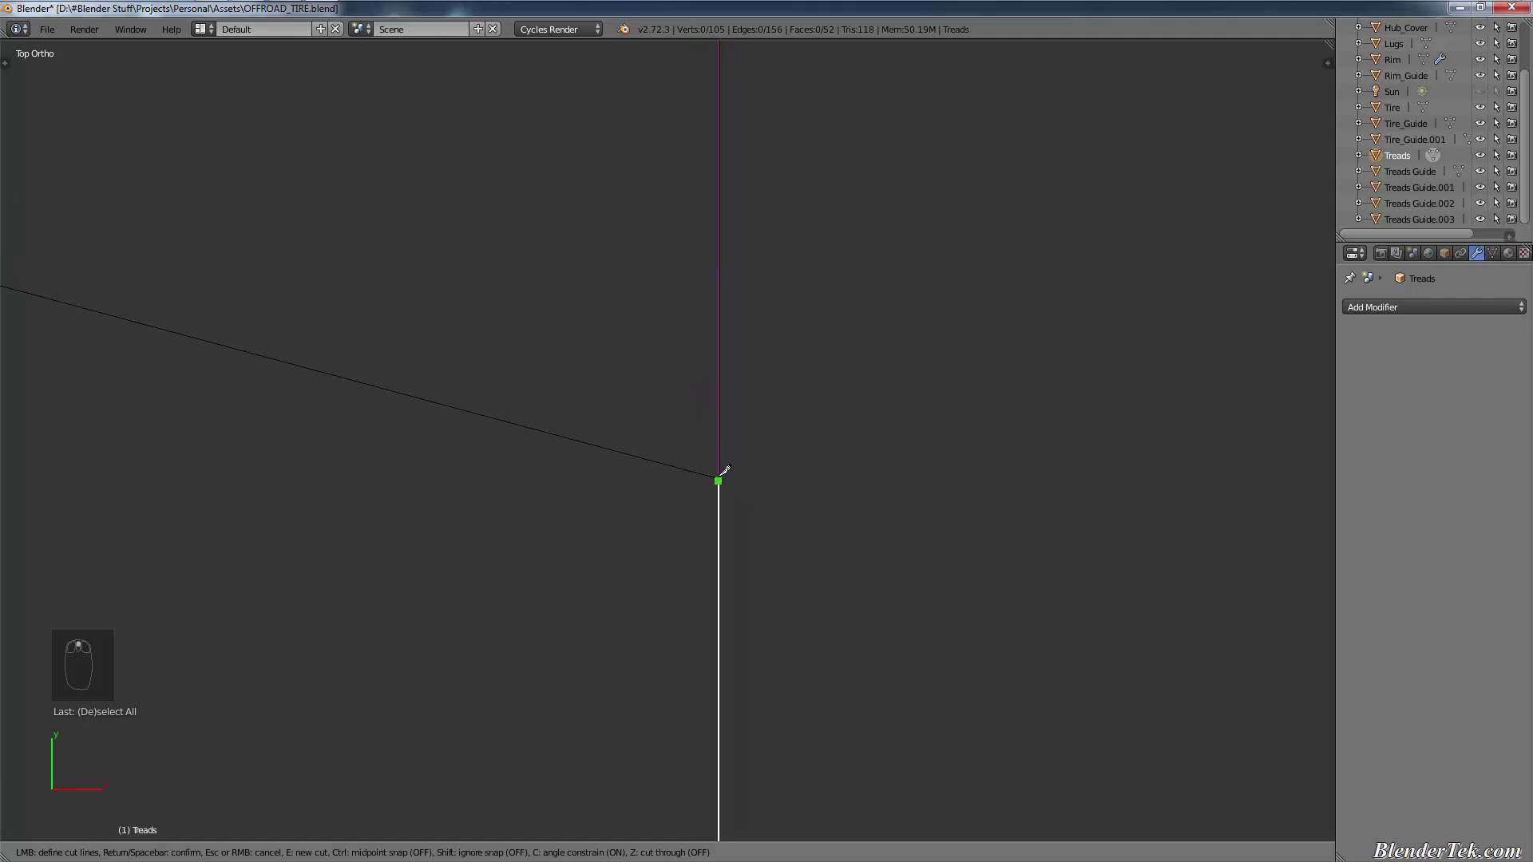
left_click(719, 477)
Step: Turn off the angle constraint and continue the knife cut along the chevron guide's lower edge to its lower middle corner
scroll(639, 469, "down", 12)
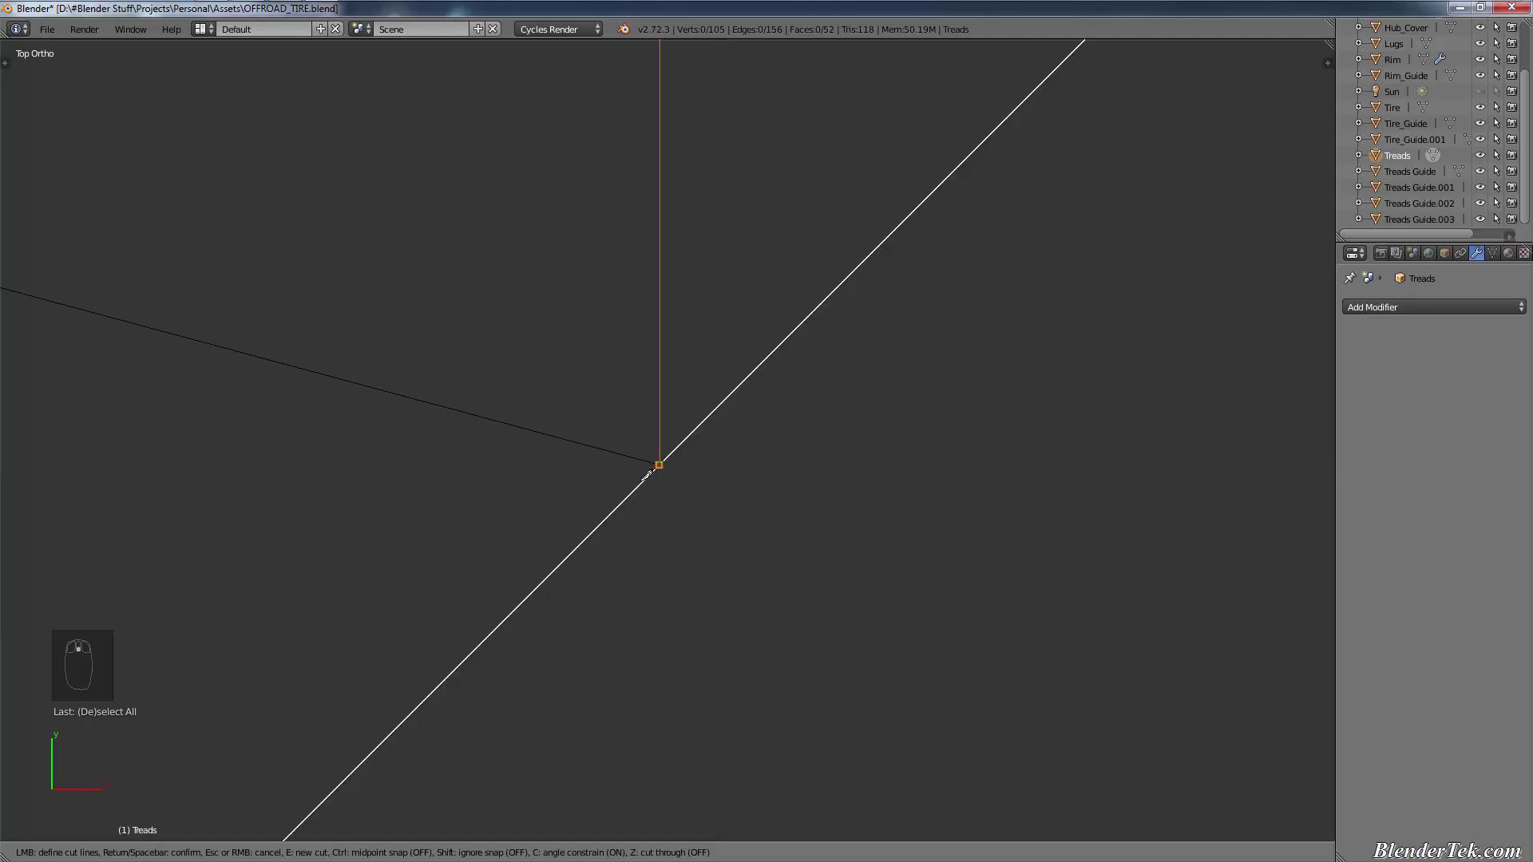
scroll(615, 482, "down", 6)
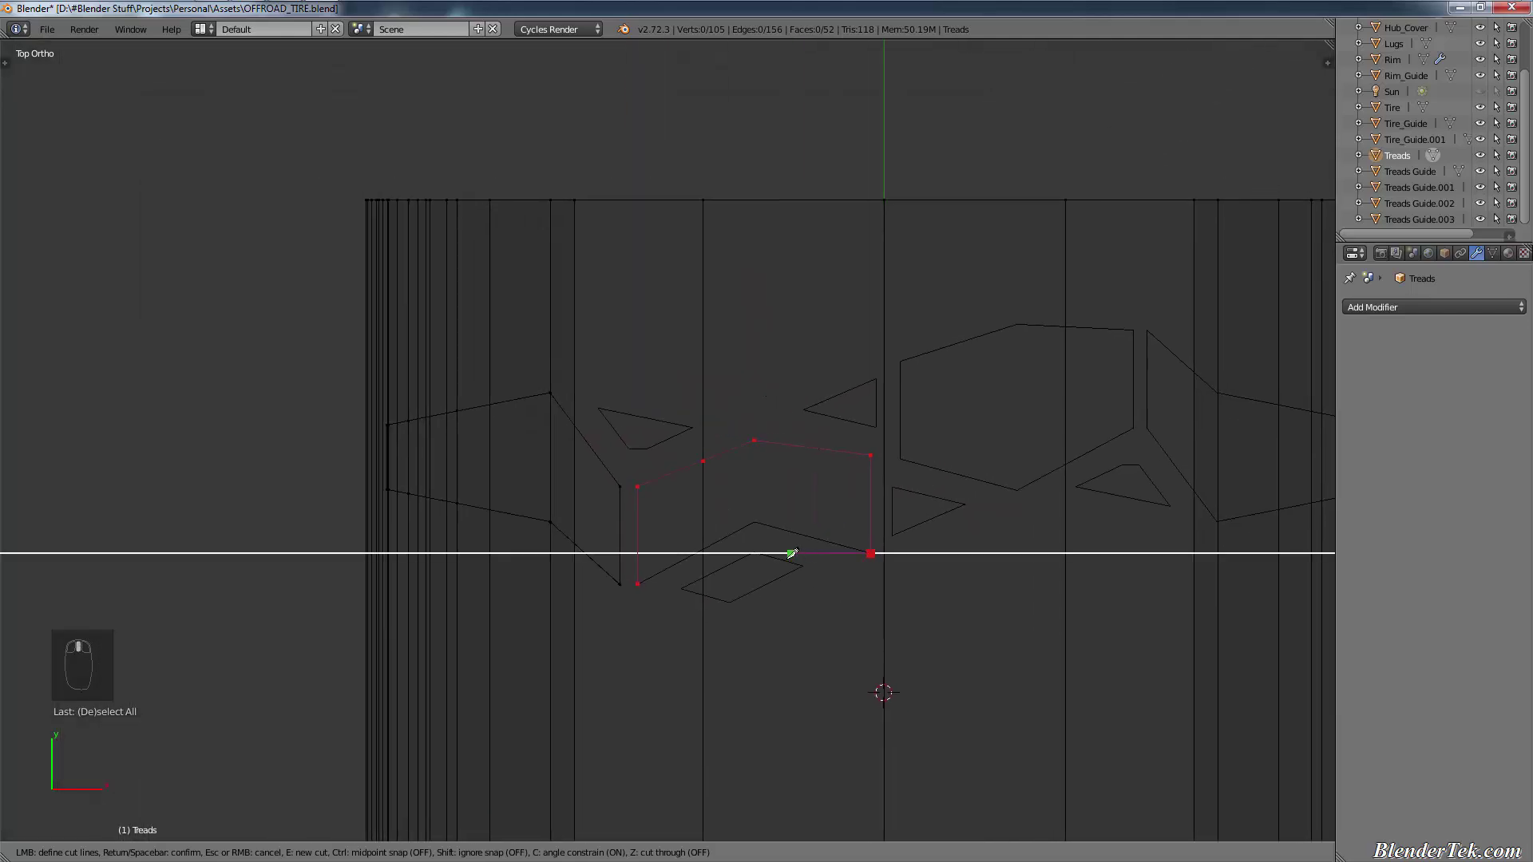
key("c")
scroll(770, 520, "up", 10)
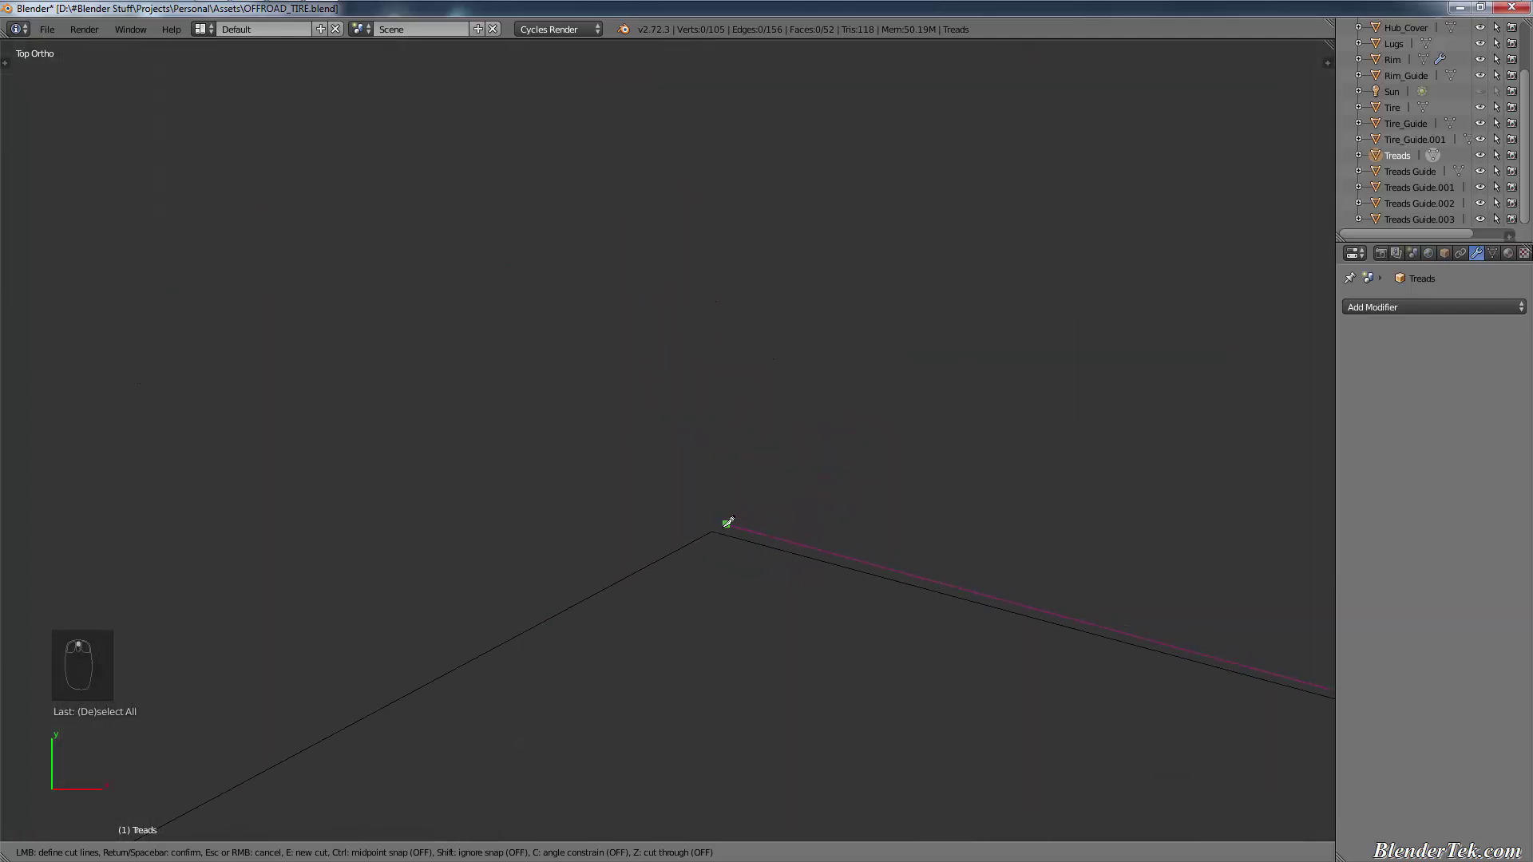
scroll(700, 542, "up", 12)
scroll(835, 439, "down", 15)
Step: Close the chevron-shaped knife cut at its starting lower outer corner and apply it
scroll(657, 598, "up", 12)
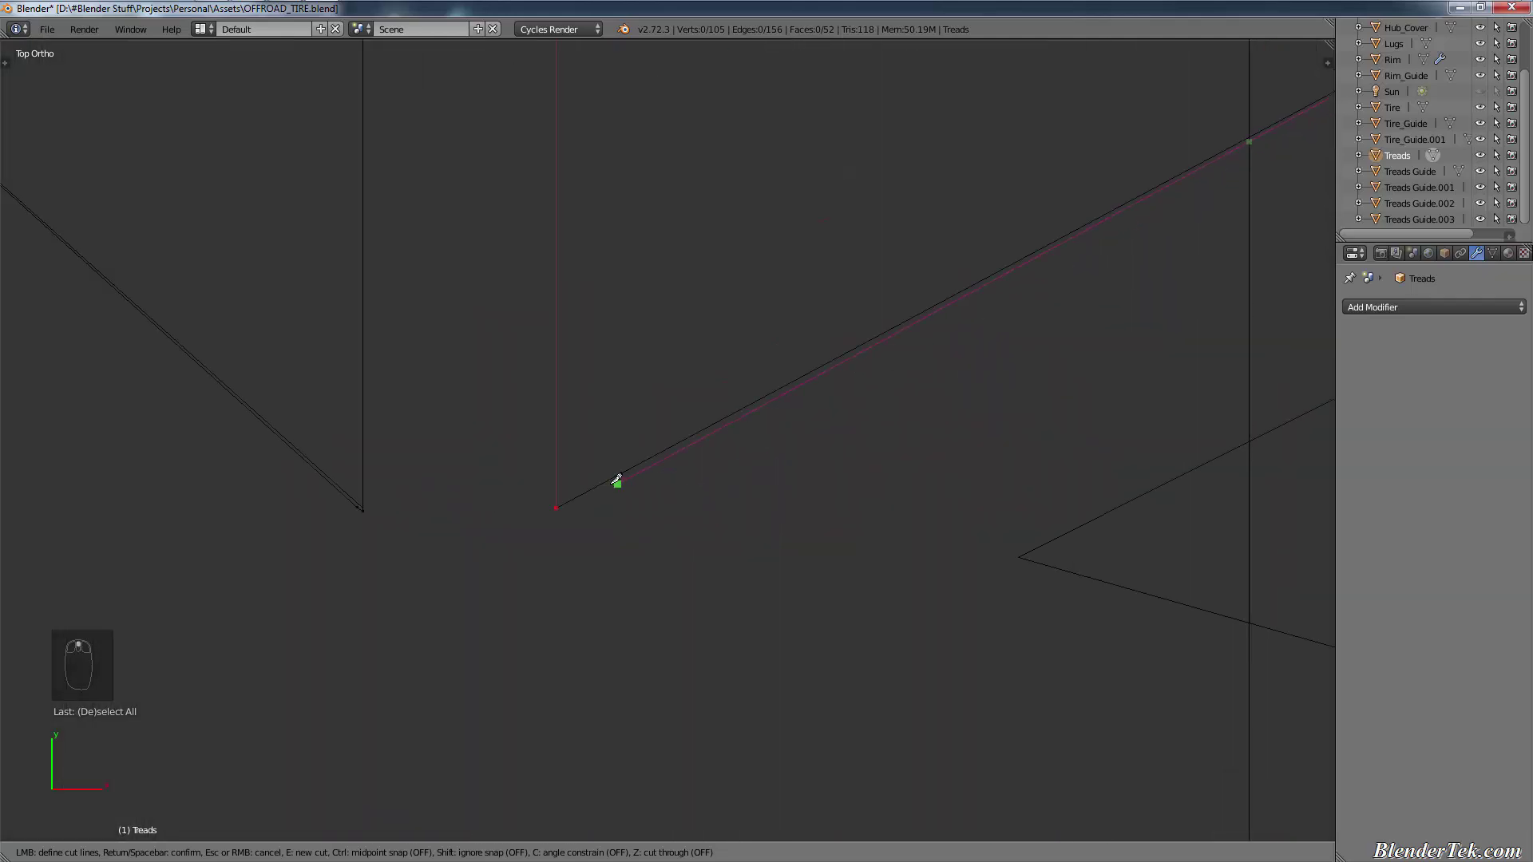
left_click(567, 497)
key("Return")
scroll(671, 417, "down", 6)
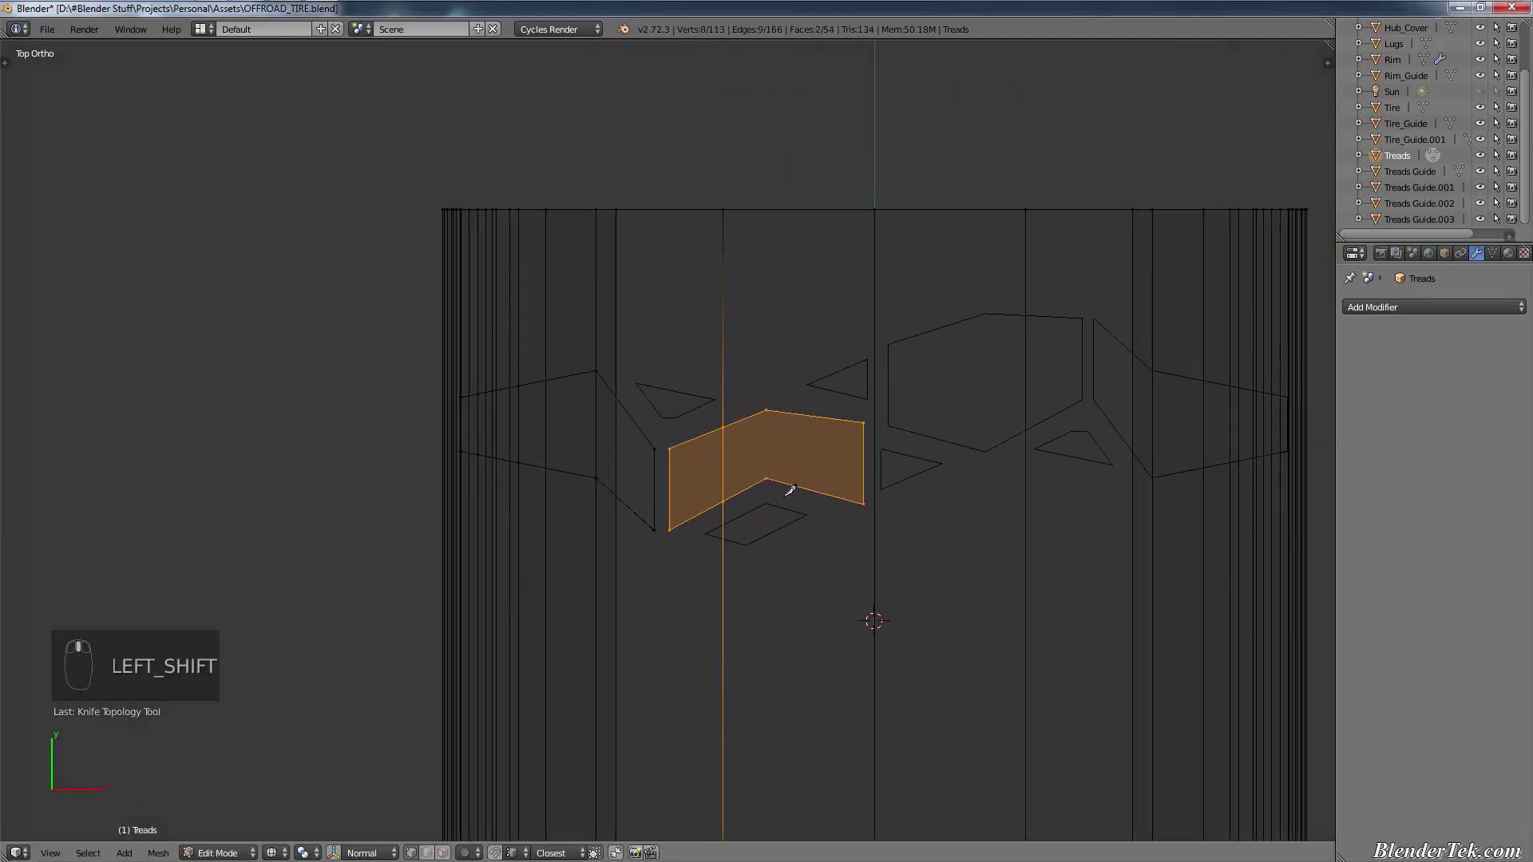
Step: Maximize the 3D view and deselect the newly cut block
key("ctrl+Up")
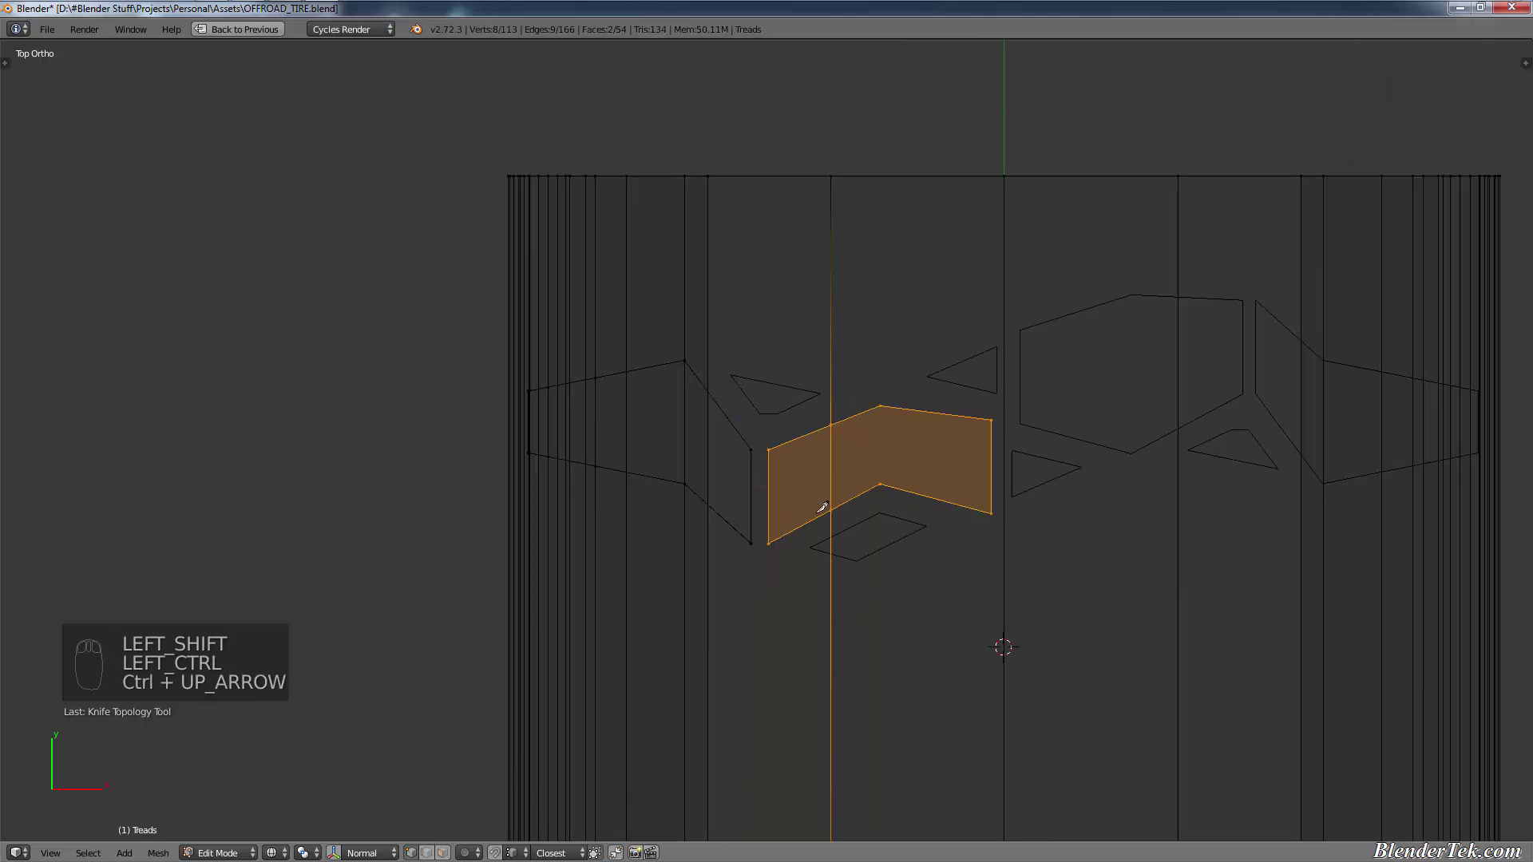
key("a")
mouse_move(938, 455)
middle_mouse_down()
mouse_move(900, 489)
mouse_move(933, 529)
mouse_move(941, 452)
mouse_move(918, 472)
mouse_move(946, 470)
middle_mouse_up()
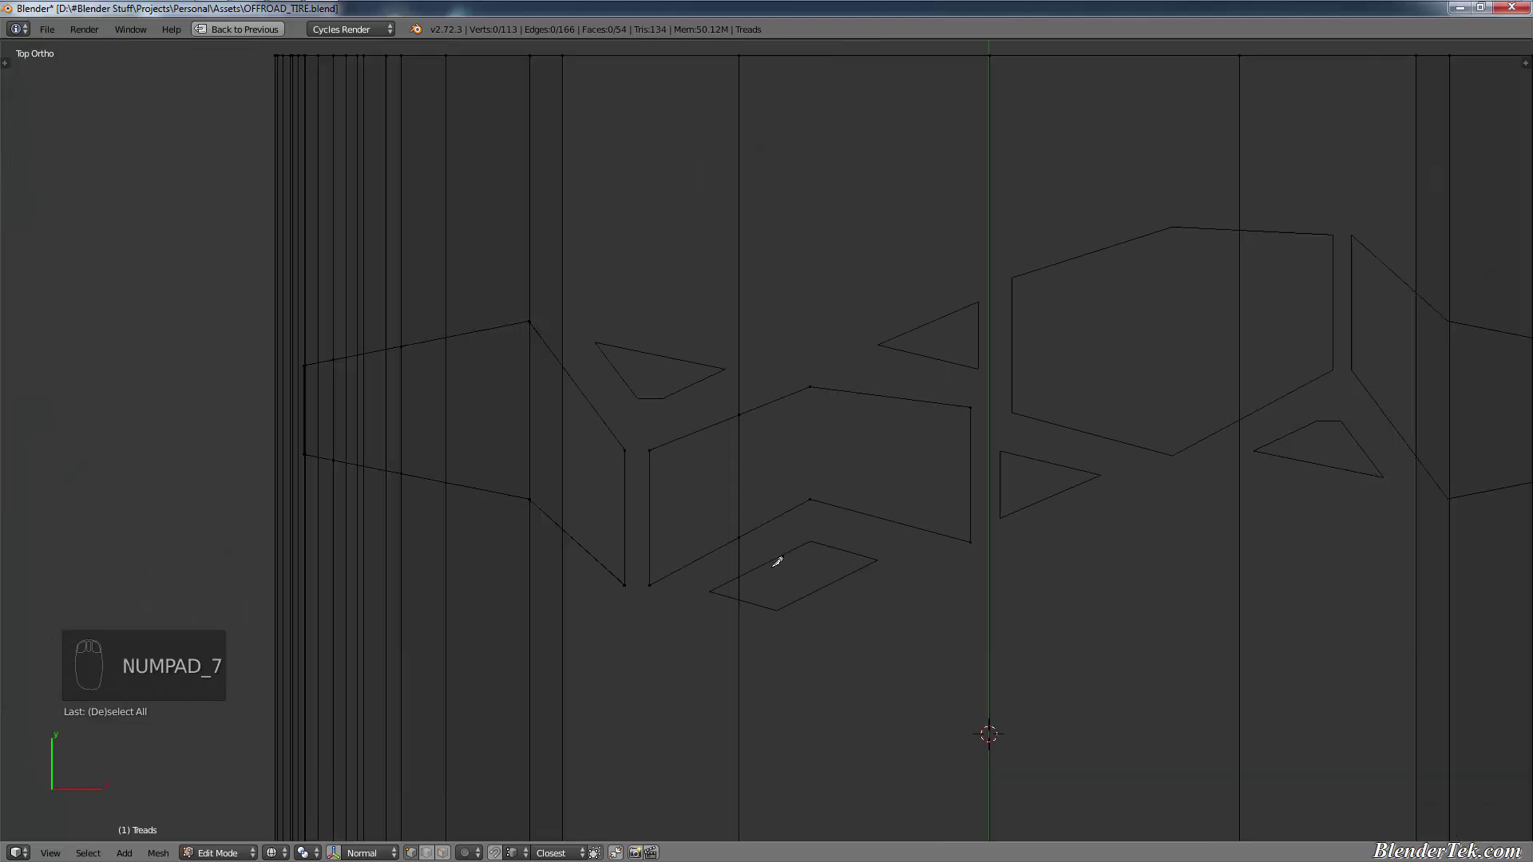
Step: Start a knife cut at the upper outer corner of the small four-sided guide above the blocks and trace its two lower corners, constraining the short horizontal edge
scroll(531, 317, "up", 8)
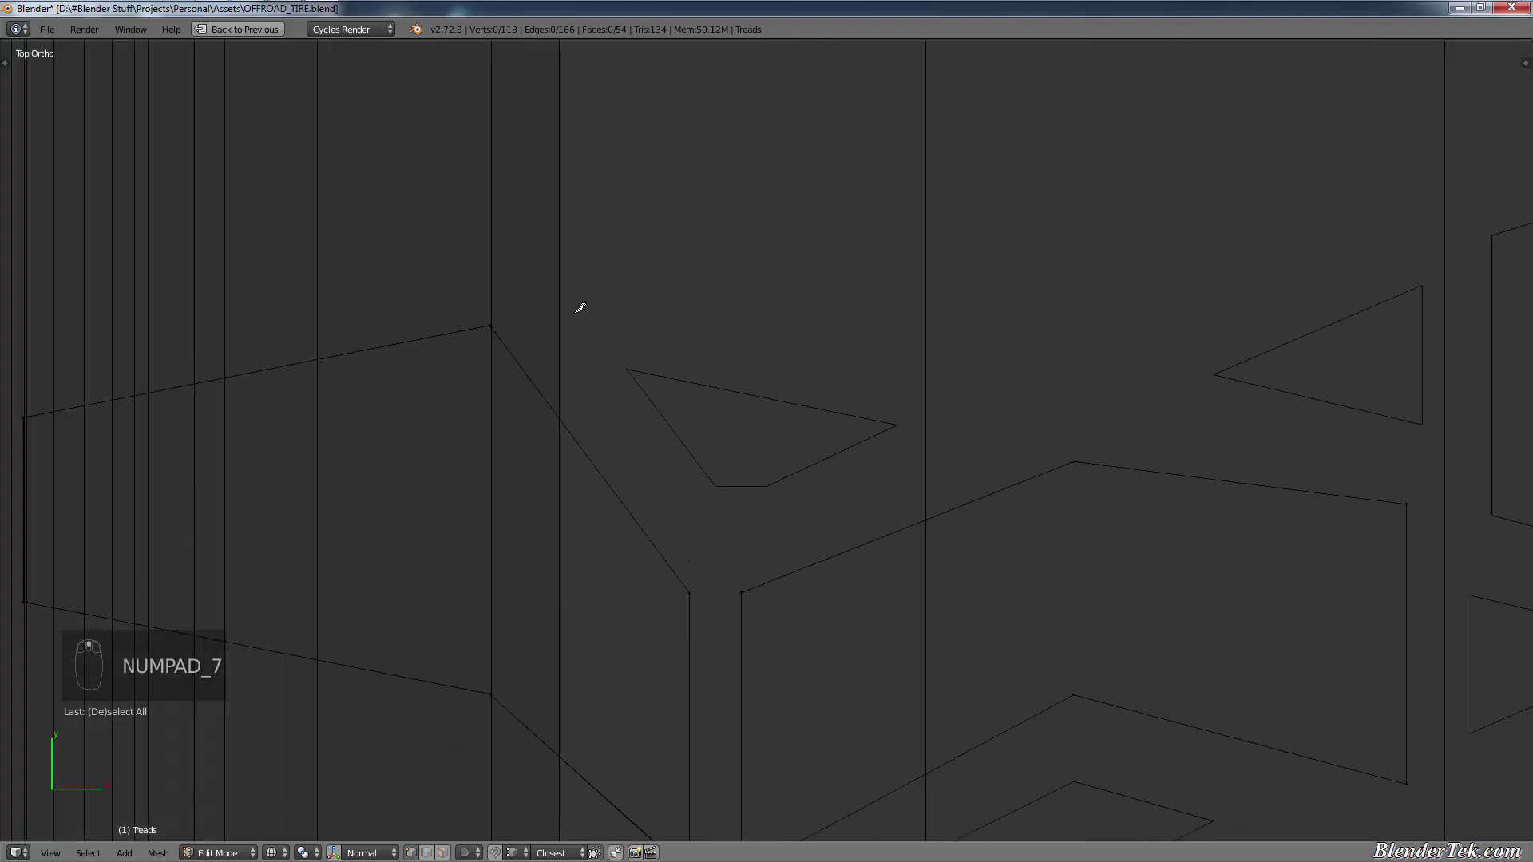
middle_click_drag(811, 444, 732, 409, "shift")
key("k")
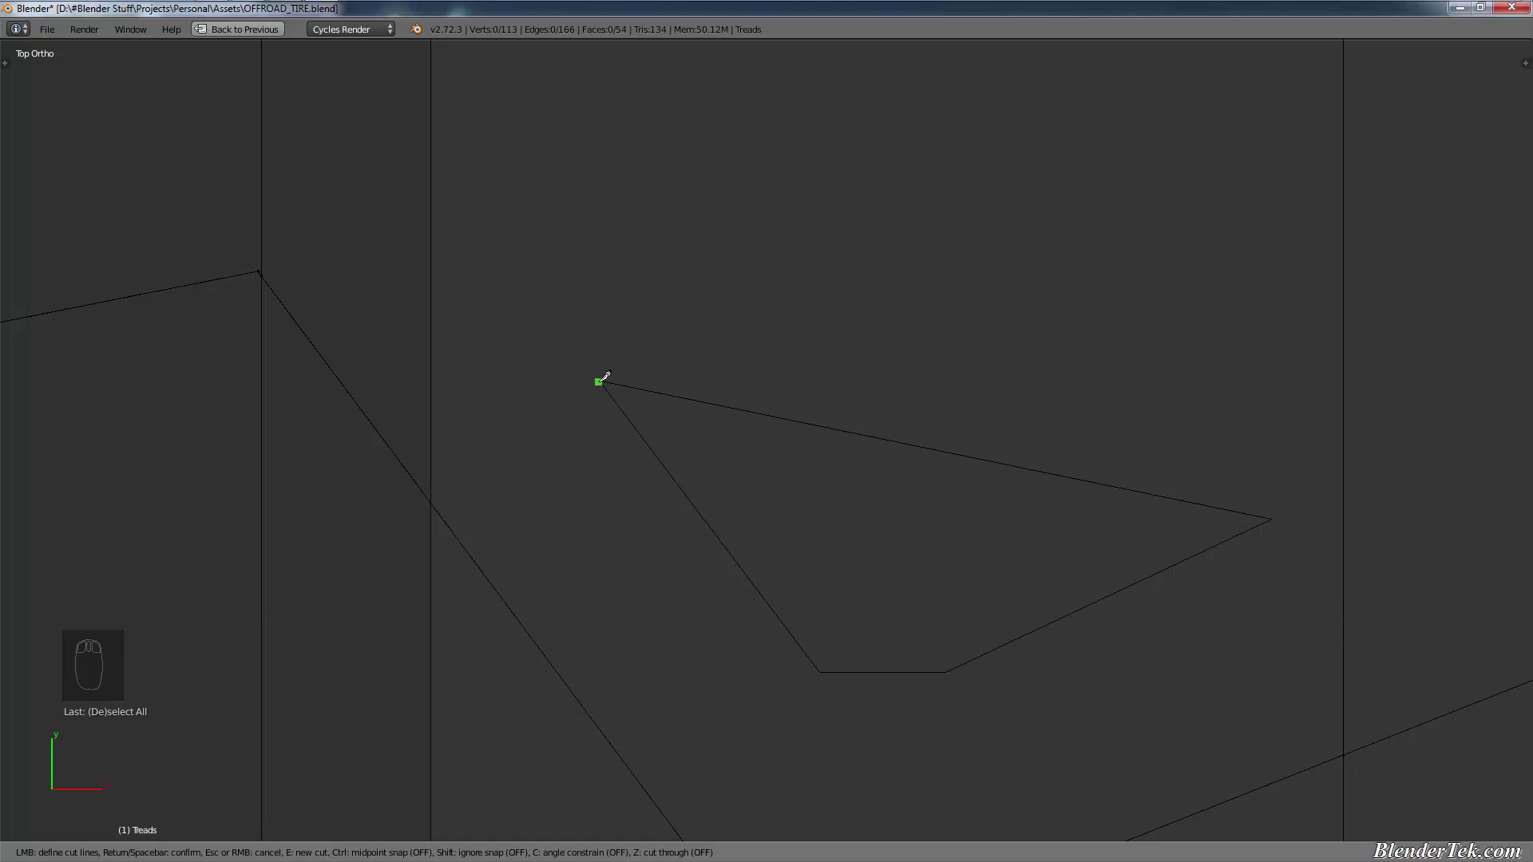
left_click(599, 382)
left_click(819, 672)
key("c")
left_click(947, 671)
Step: Turn off the angle constraint, cut to the small guide's inner corner, close the outline at its starting point and apply it
key("c")
left_click(1271, 518)
left_click(610, 377)
key("Return")
Step: Examine the small block cut and the extra edges joining it to the neighbouring block from several angles
scroll(815, 472, "down", 5)
middle_click_drag(870, 541, 951, 507)
scroll(923, 568, "down", 4)
scroll(855, 616, "up", 7)
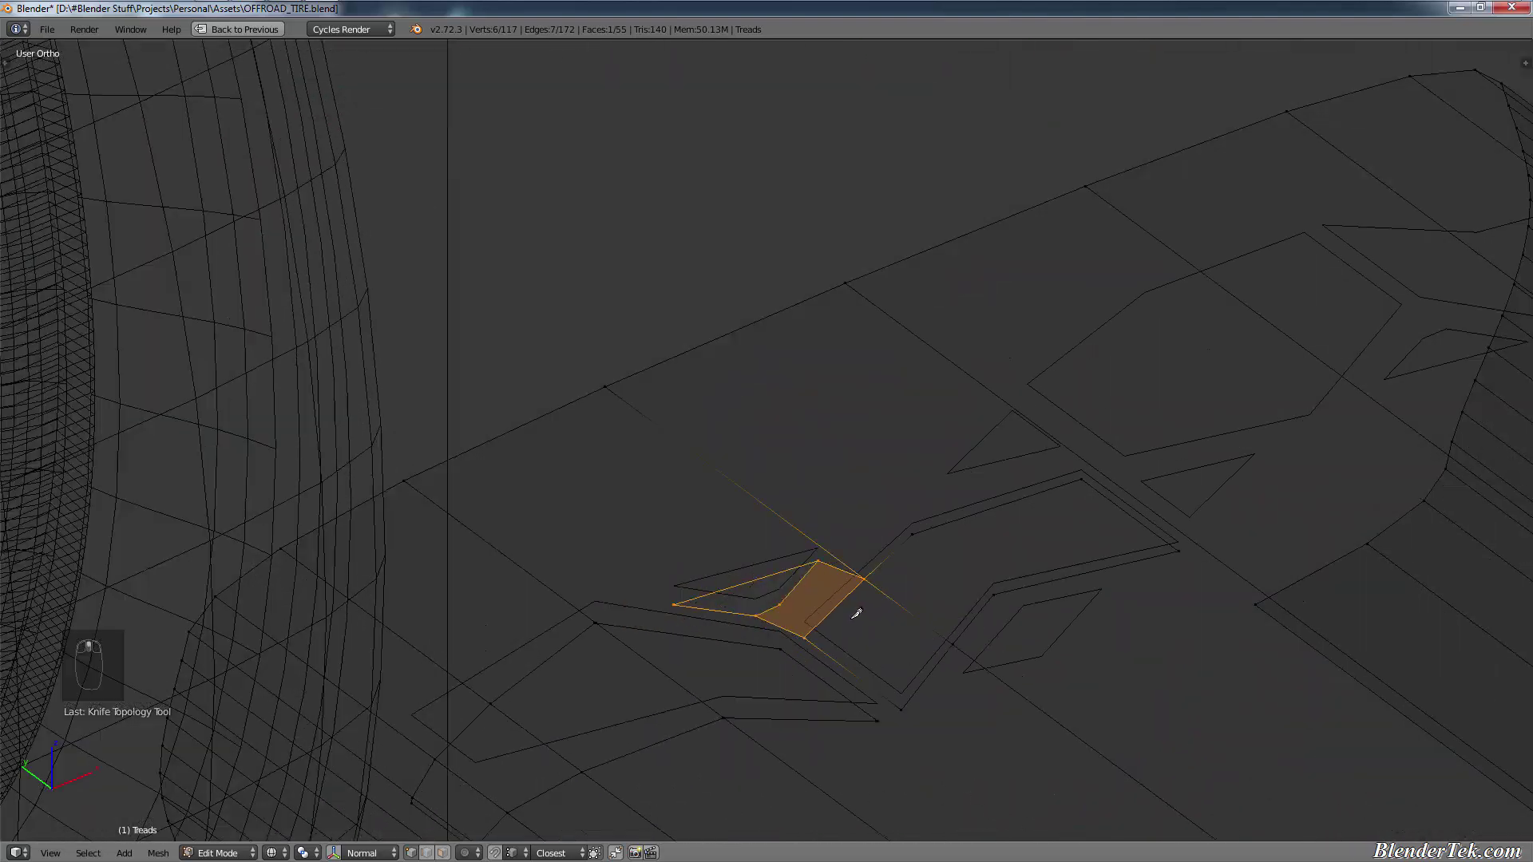
middle_click_drag(833, 626, 797, 667)
scroll(797, 667, "down", 5)
scroll(883, 674, "up", 2)
middle_click_drag(883, 712, 859, 547, "shift")
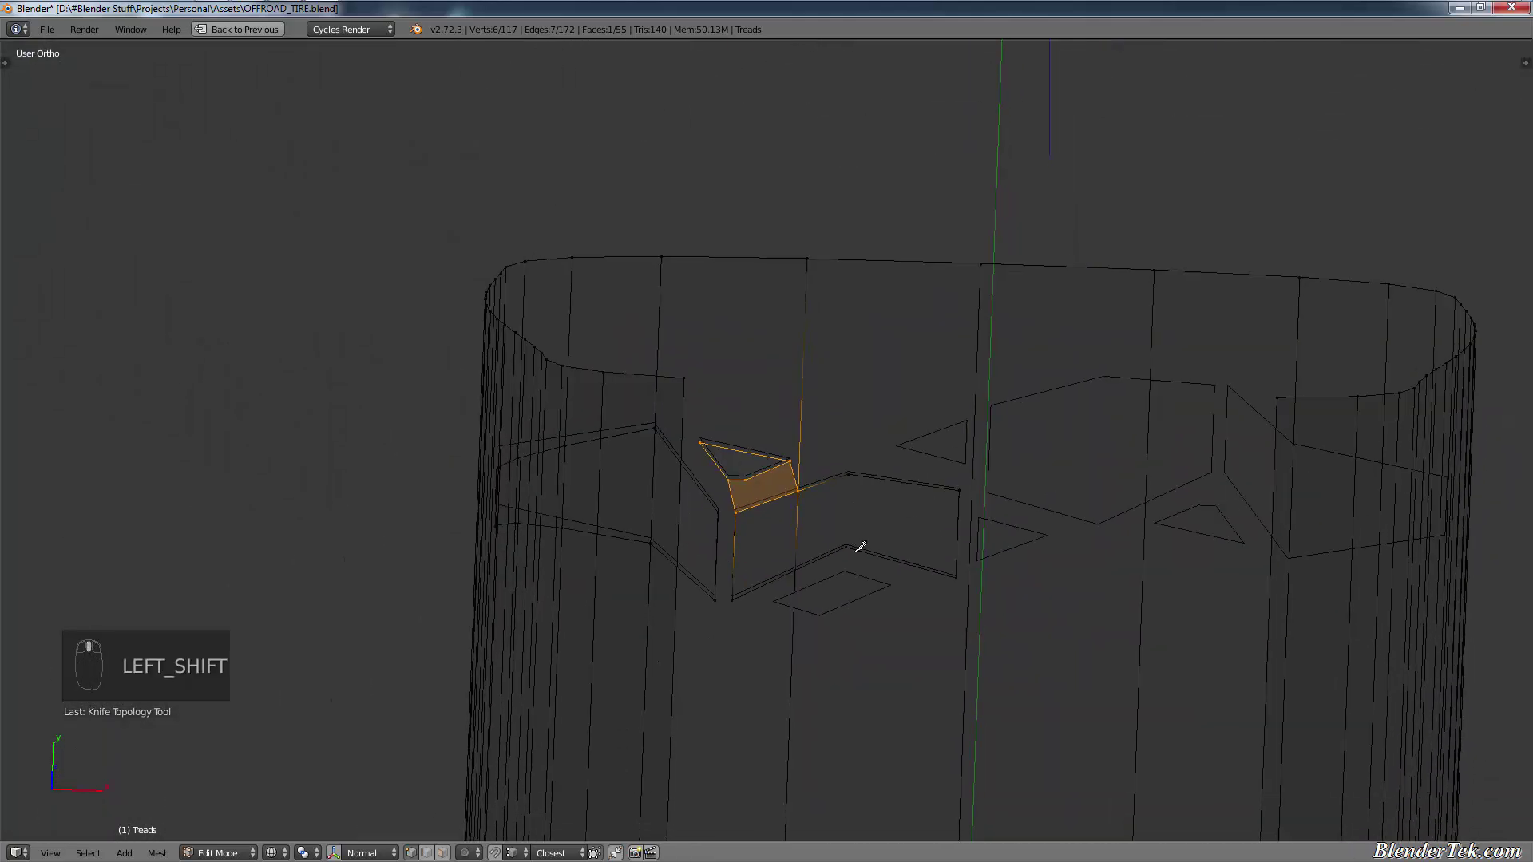
Step: Return to the top view and deselect everything, framing the small parallelogram guide below the chevron block
key("shift+KP_7")
scroll(886, 575, "up", 4)
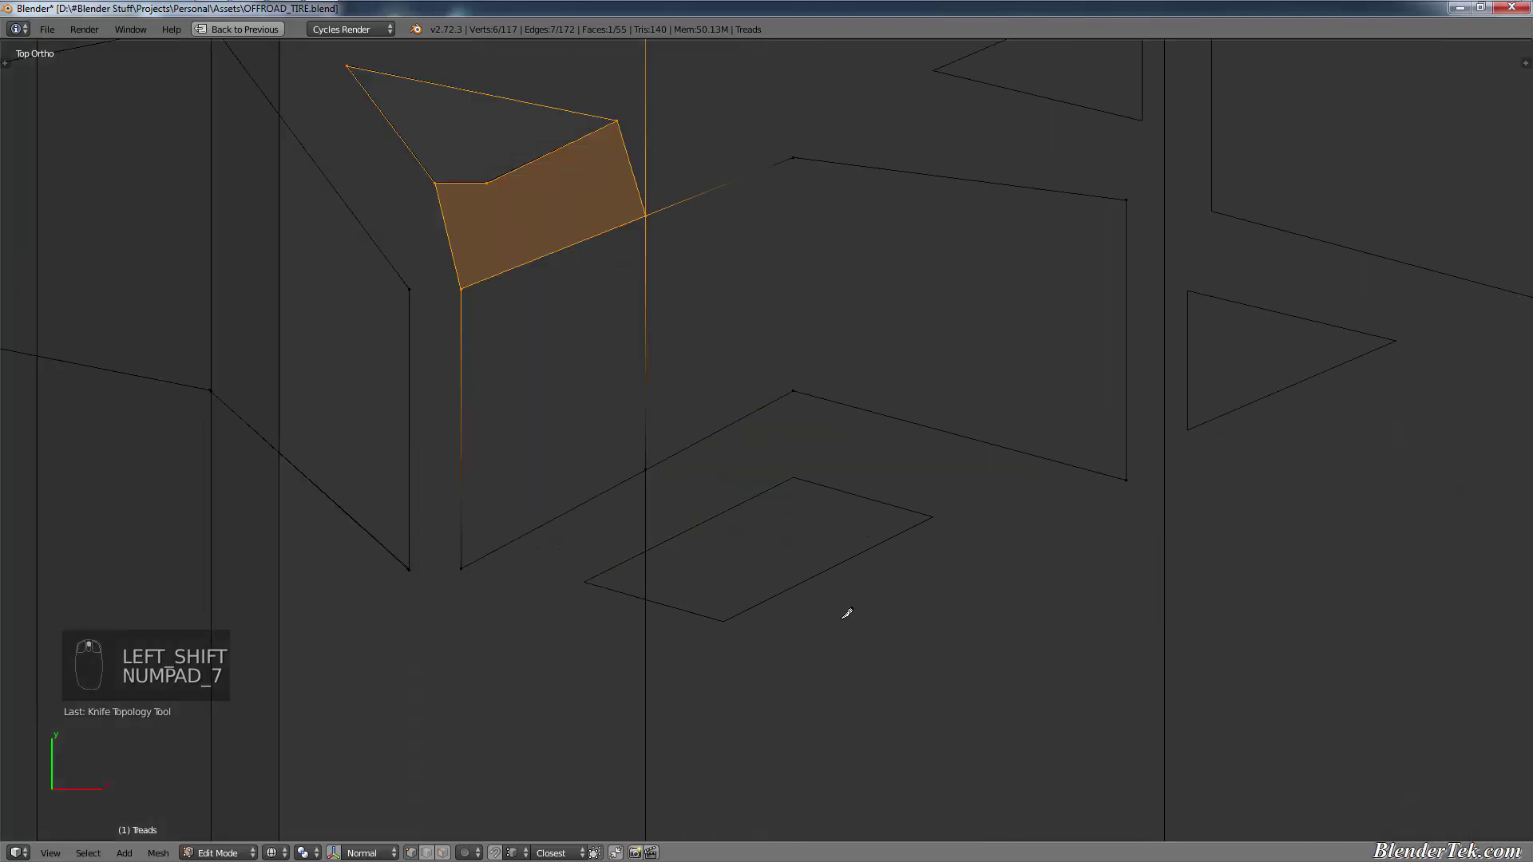
key("a")
key("a")
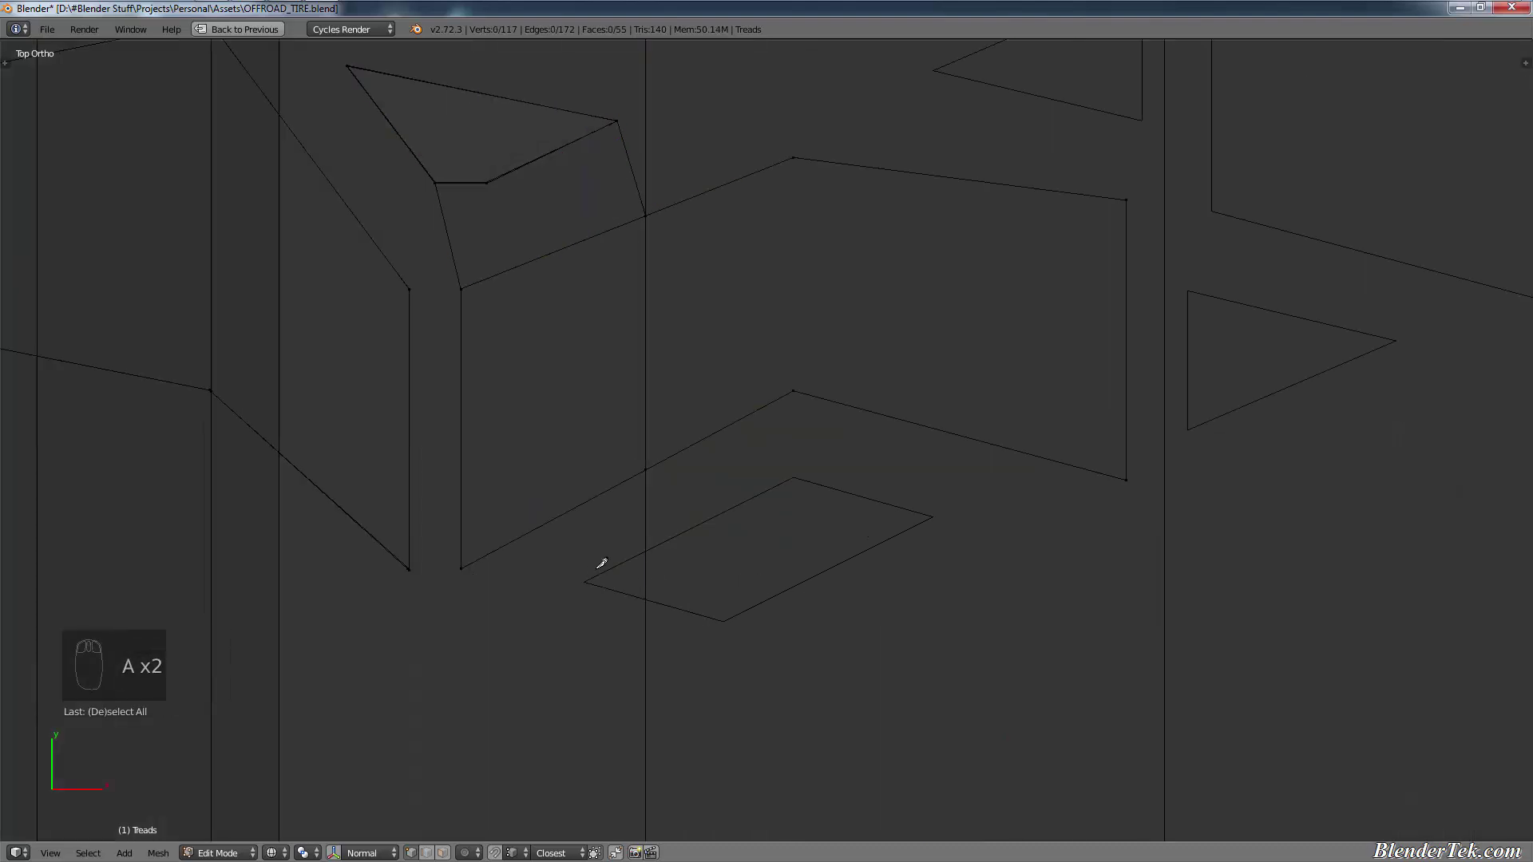
scroll(603, 563, "down", 4)
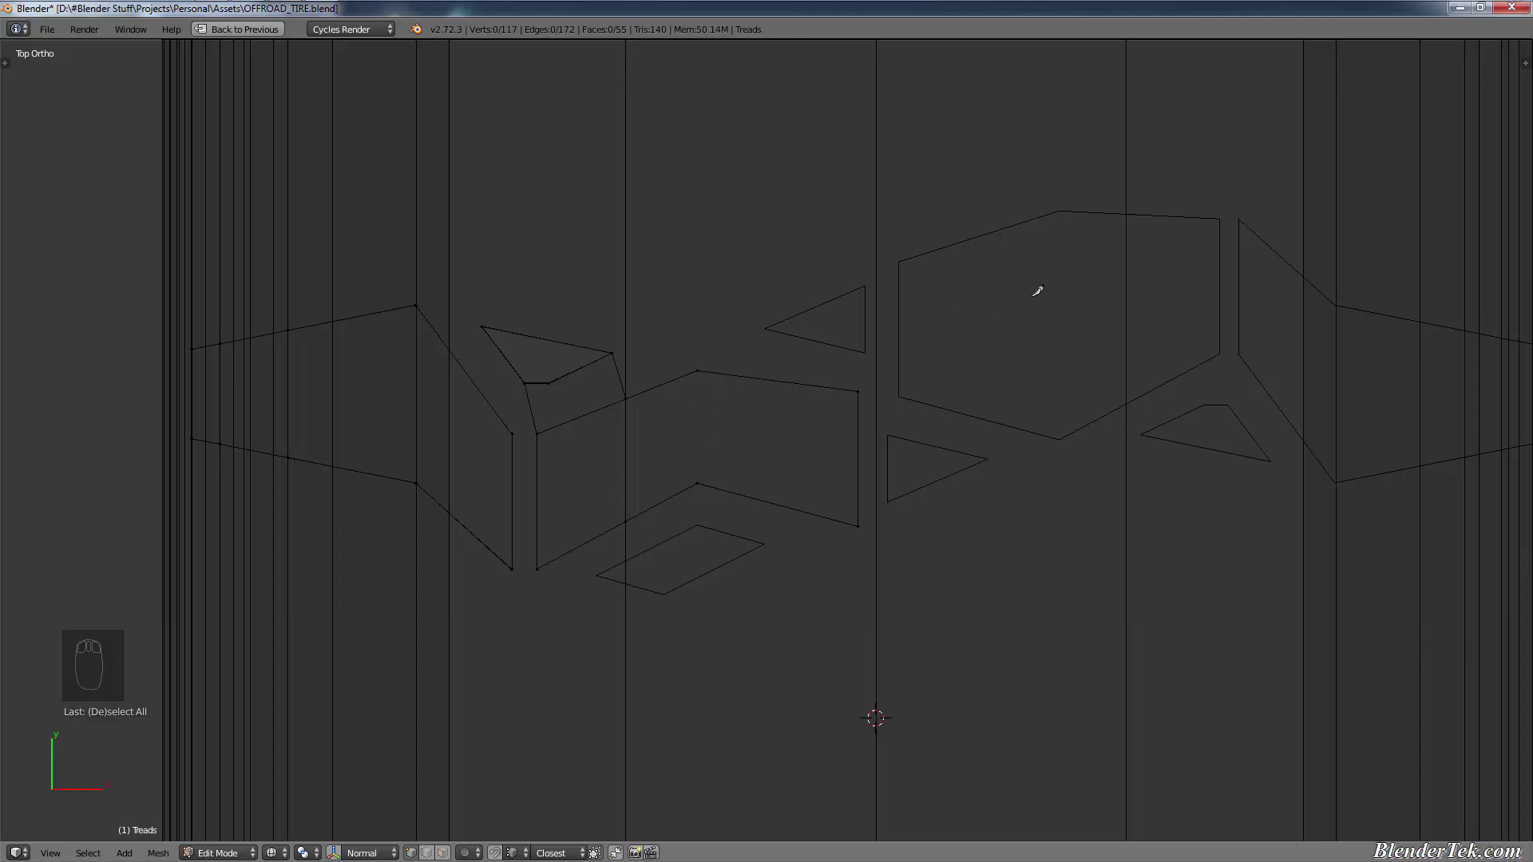
scroll(651, 572, "up", 4)
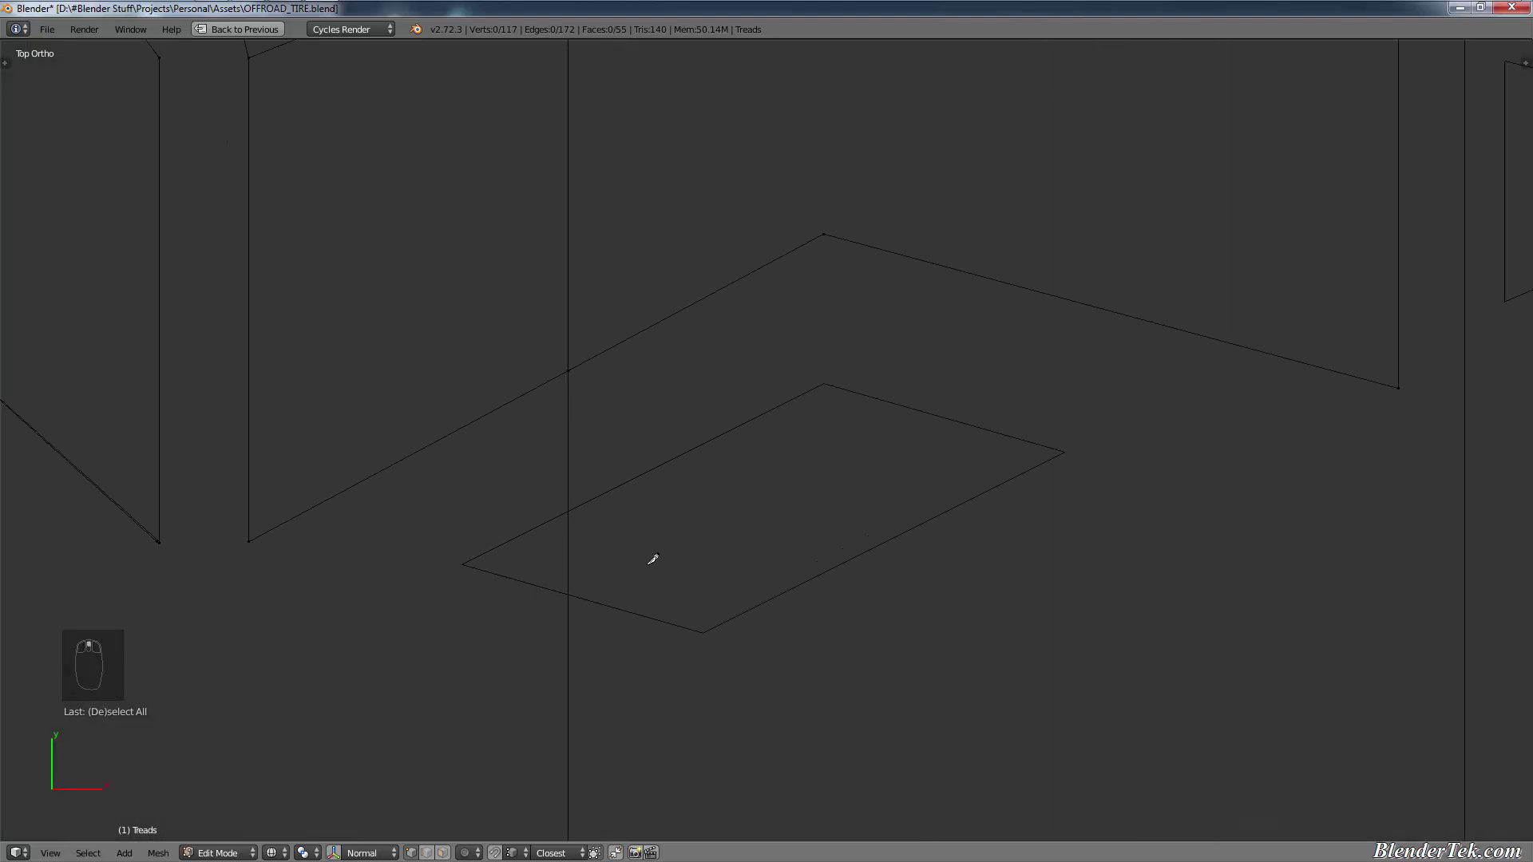
Step: Cut the small parallelogram guide below the chevron block with the Knife tool, tracing its four corners, closing the outline and applying it
key("k")
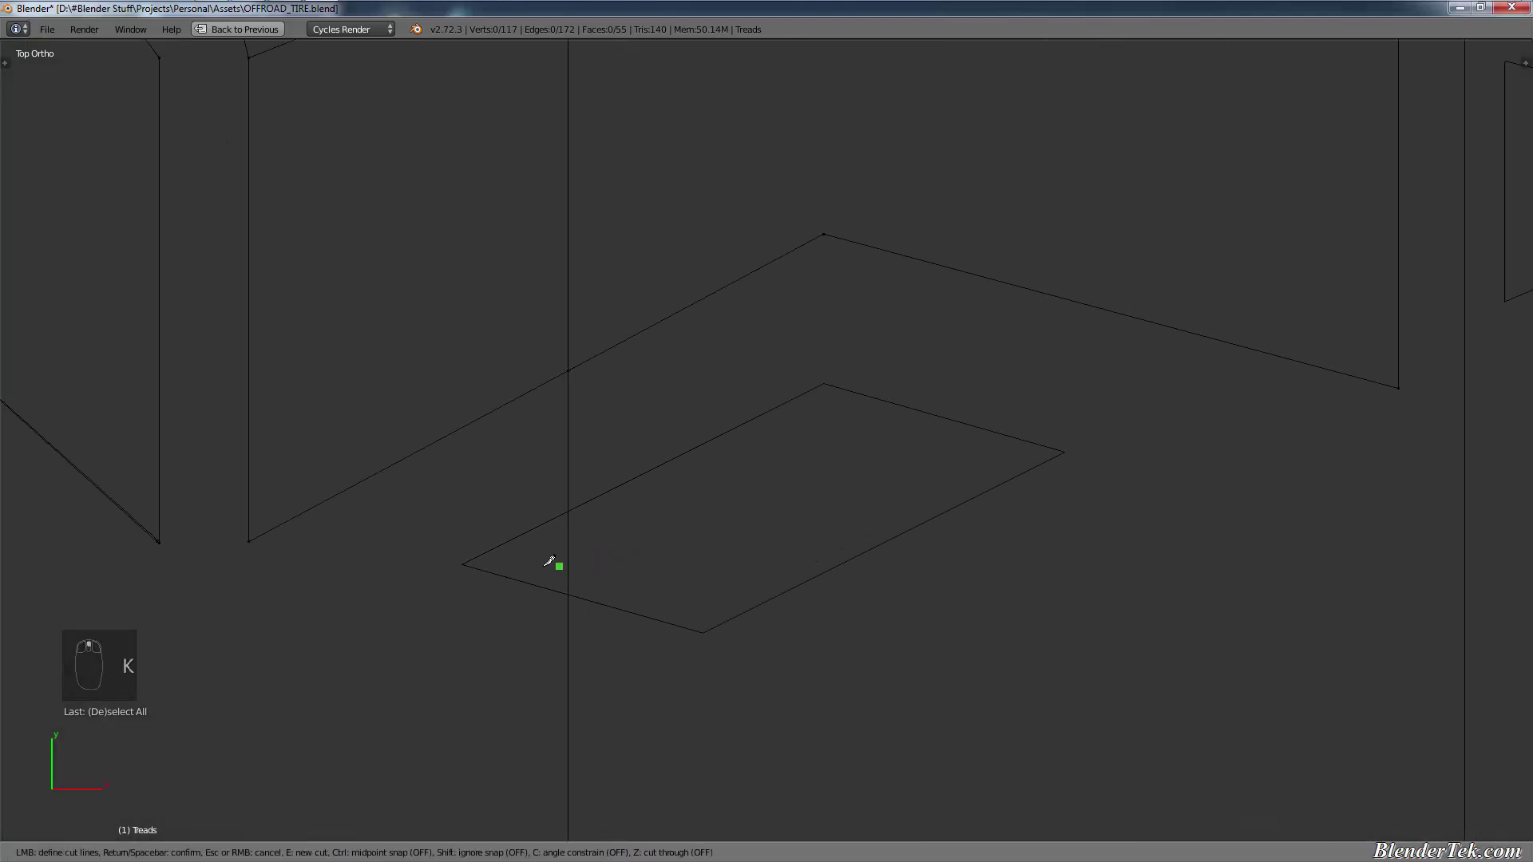
left_click(466, 565)
left_click(704, 634)
key("c")
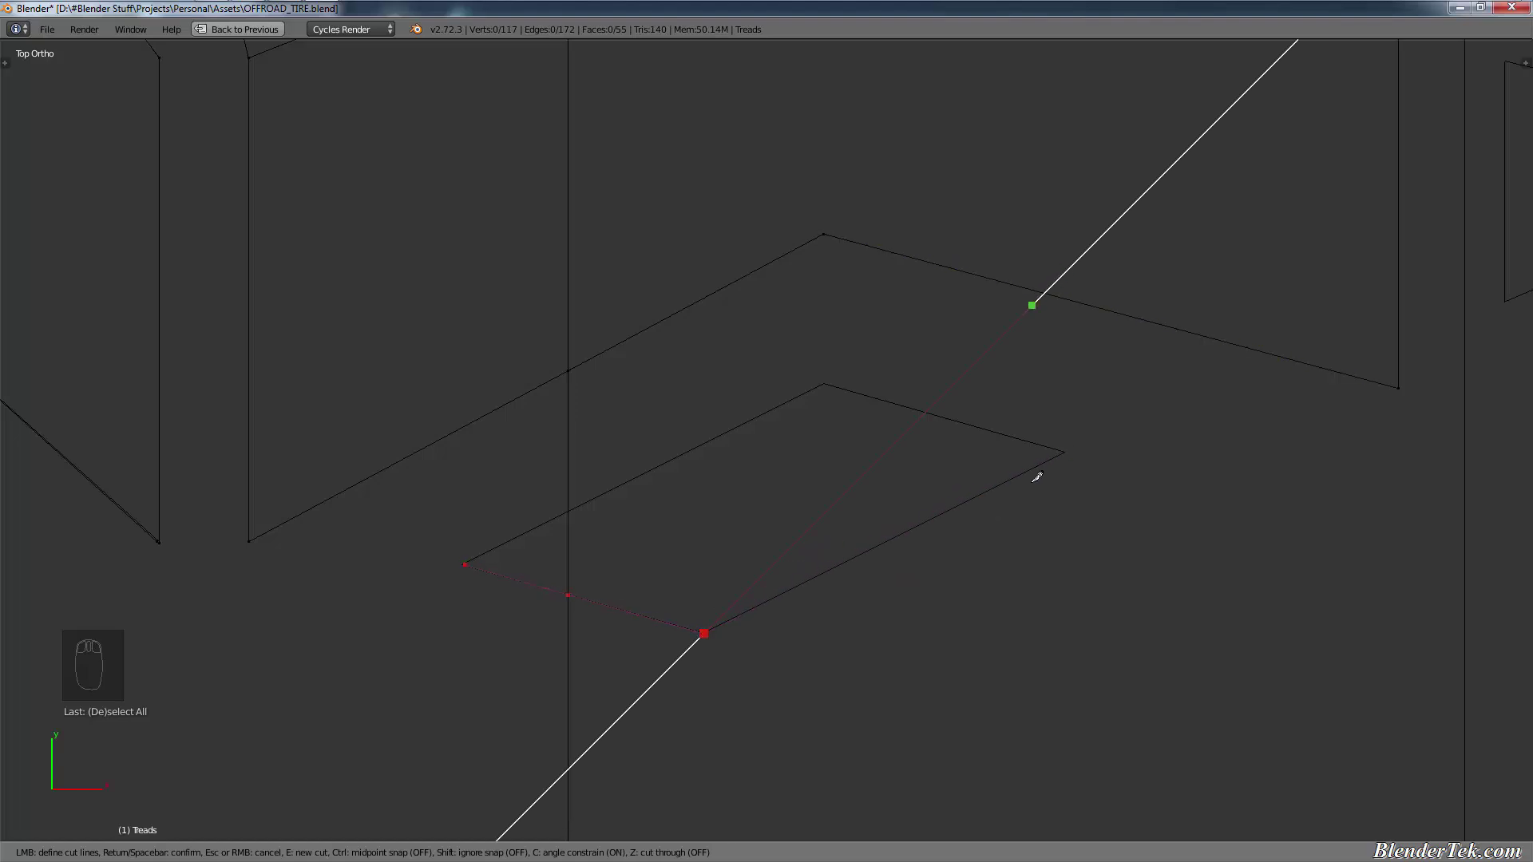
key("c")
left_click(1069, 451)
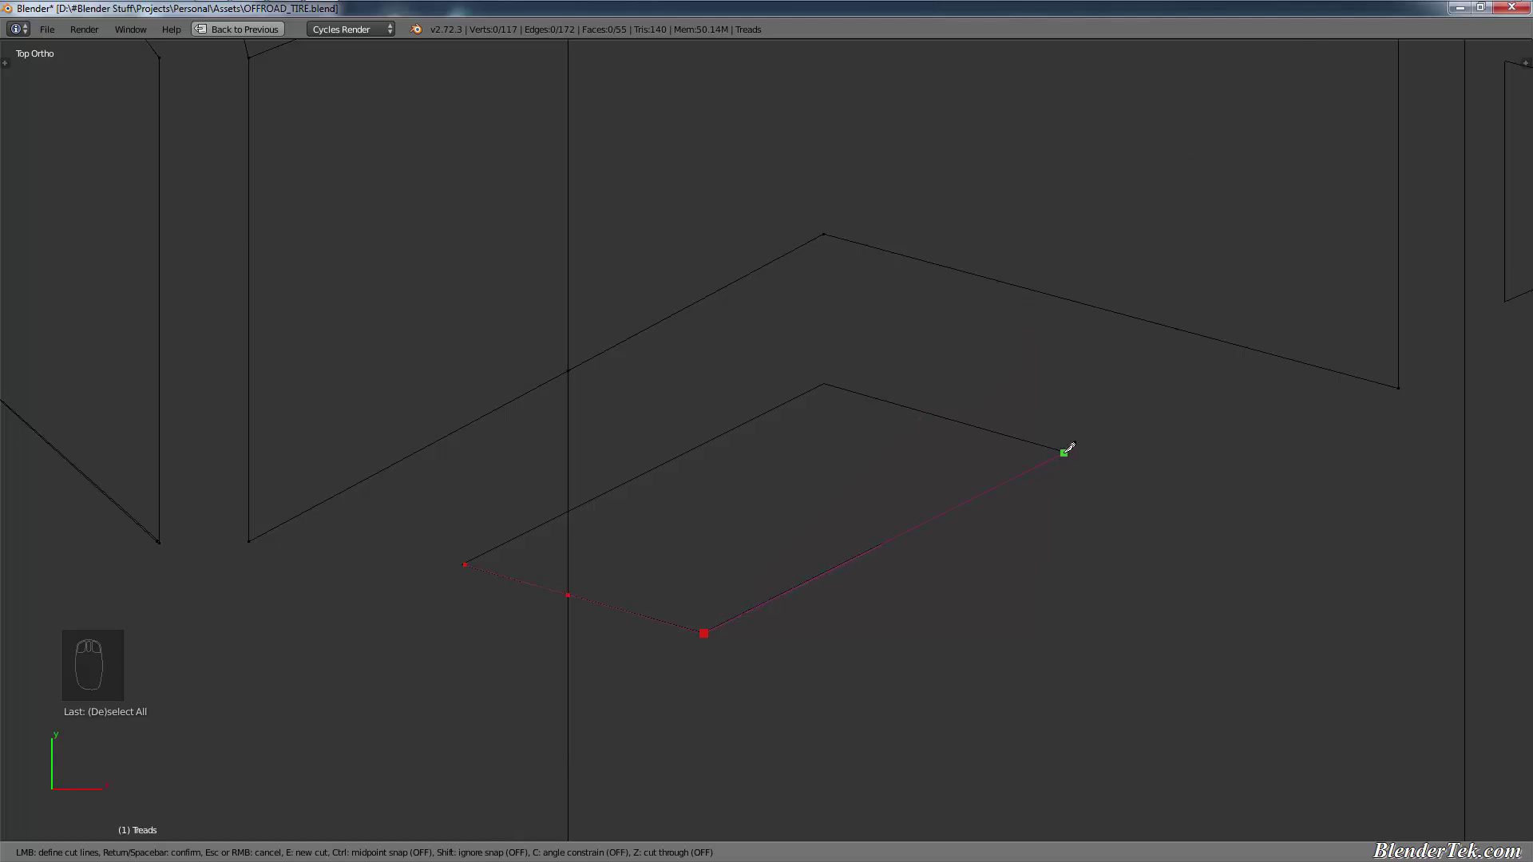
left_click(826, 382)
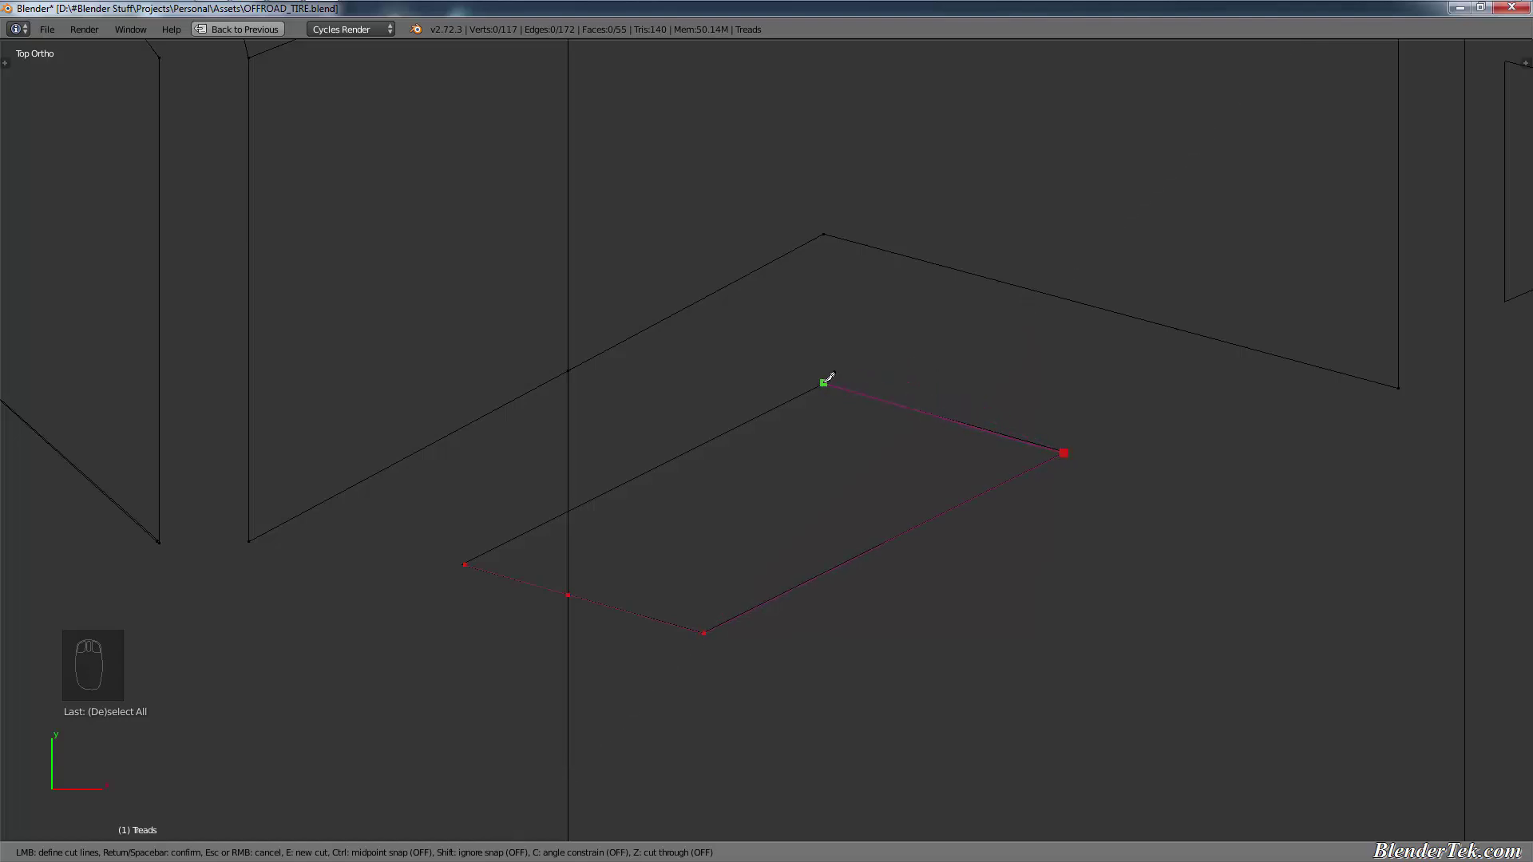
left_click(466, 565)
key("Return")
Step: Check the parallelogram cut, deselect everything in the top view and frame the triangular guide just past the chevron block, beneath the hexagon guide
scroll(695, 507, "down", 5)
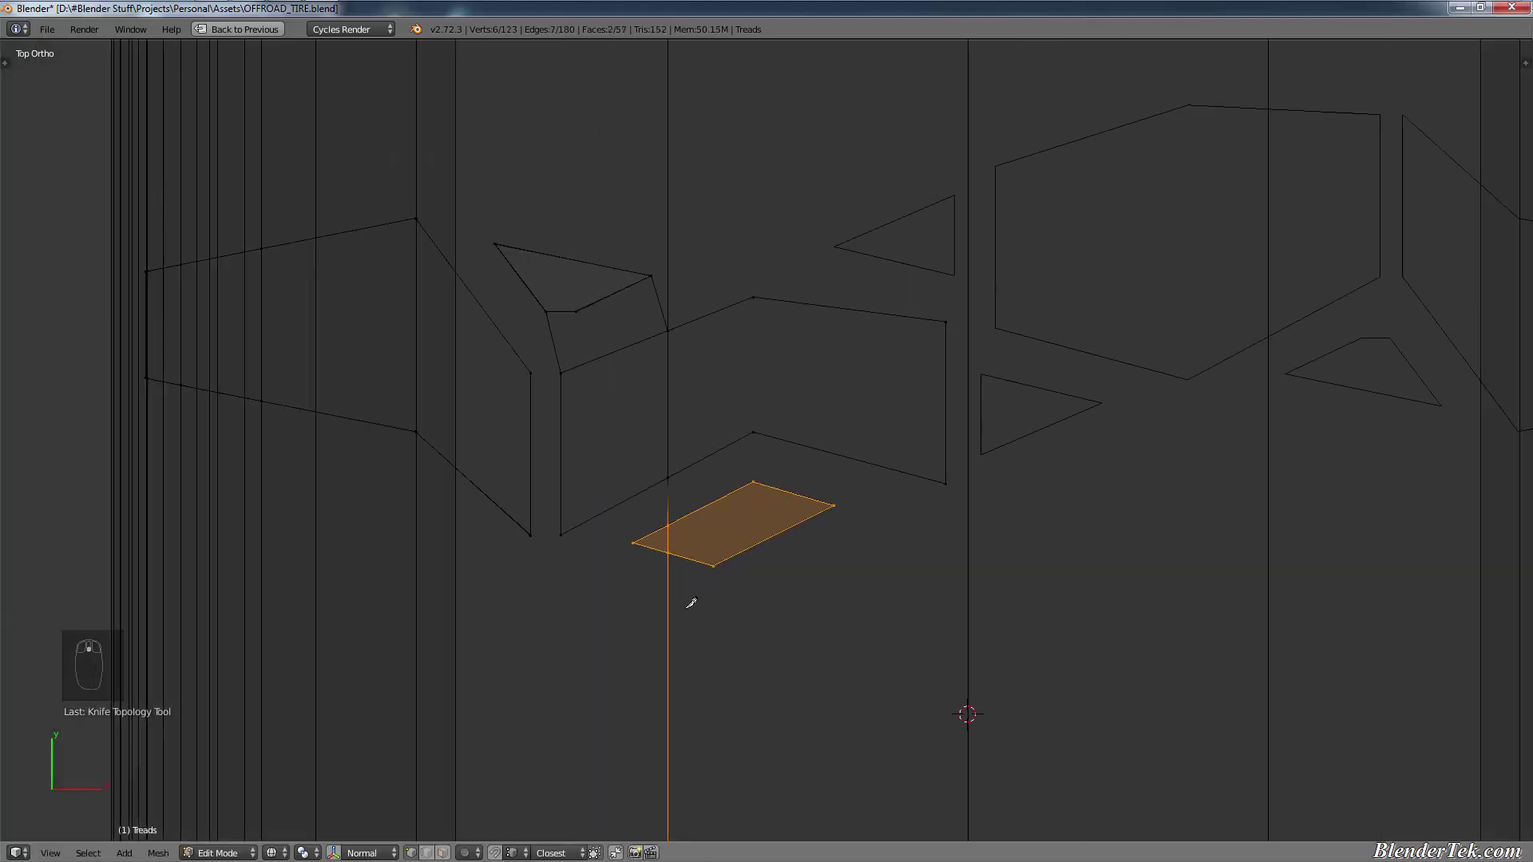
mouse_move(694, 603)
middle_mouse_down()
mouse_move(736, 596)
mouse_move(768, 539)
mouse_move(713, 582)
middle_mouse_up()
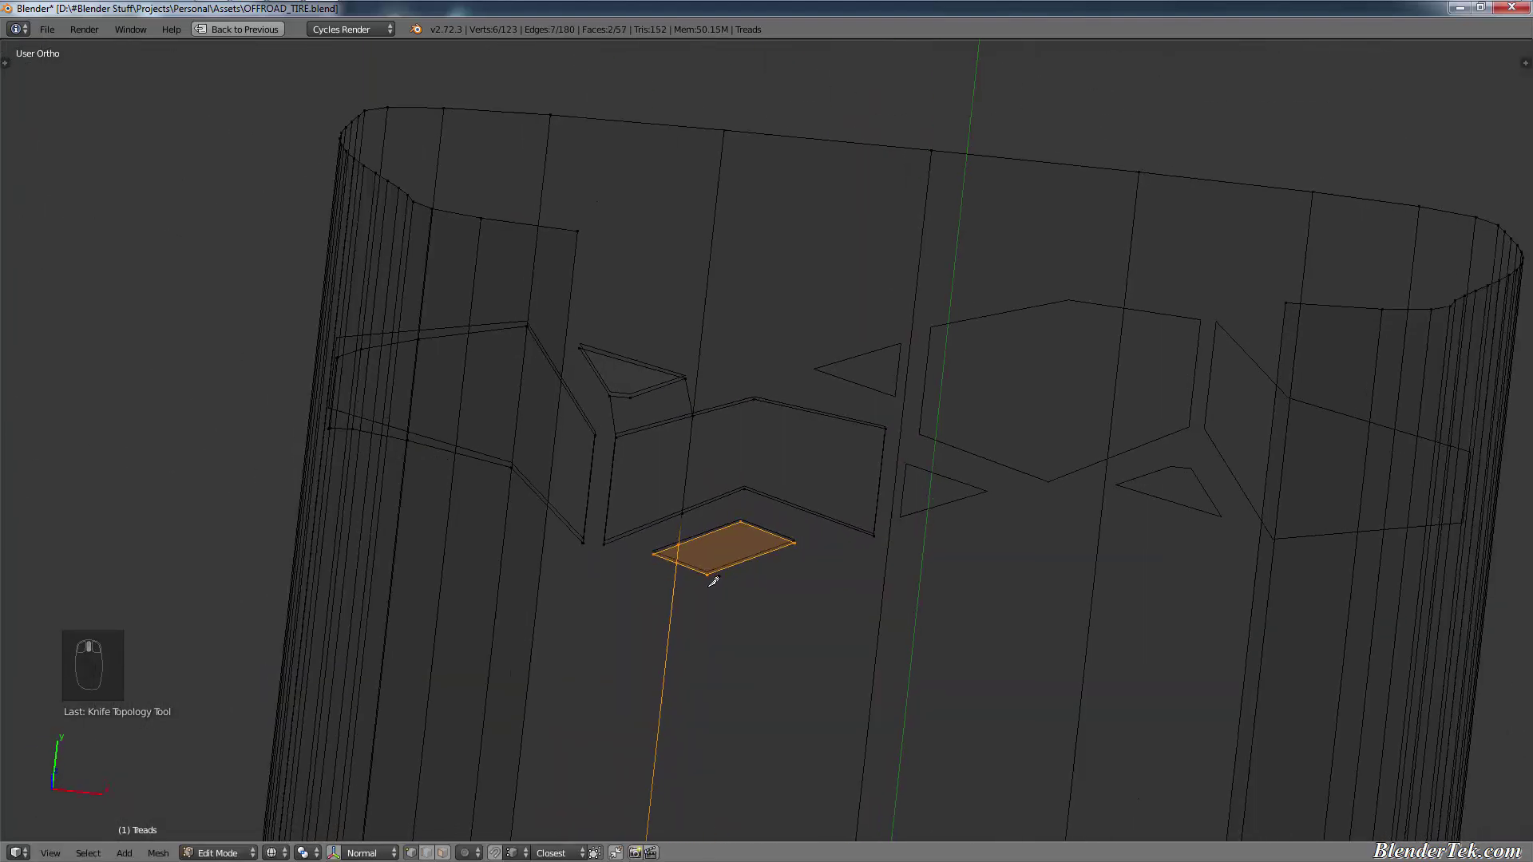
key("KP_7")
key("a")
key("a")
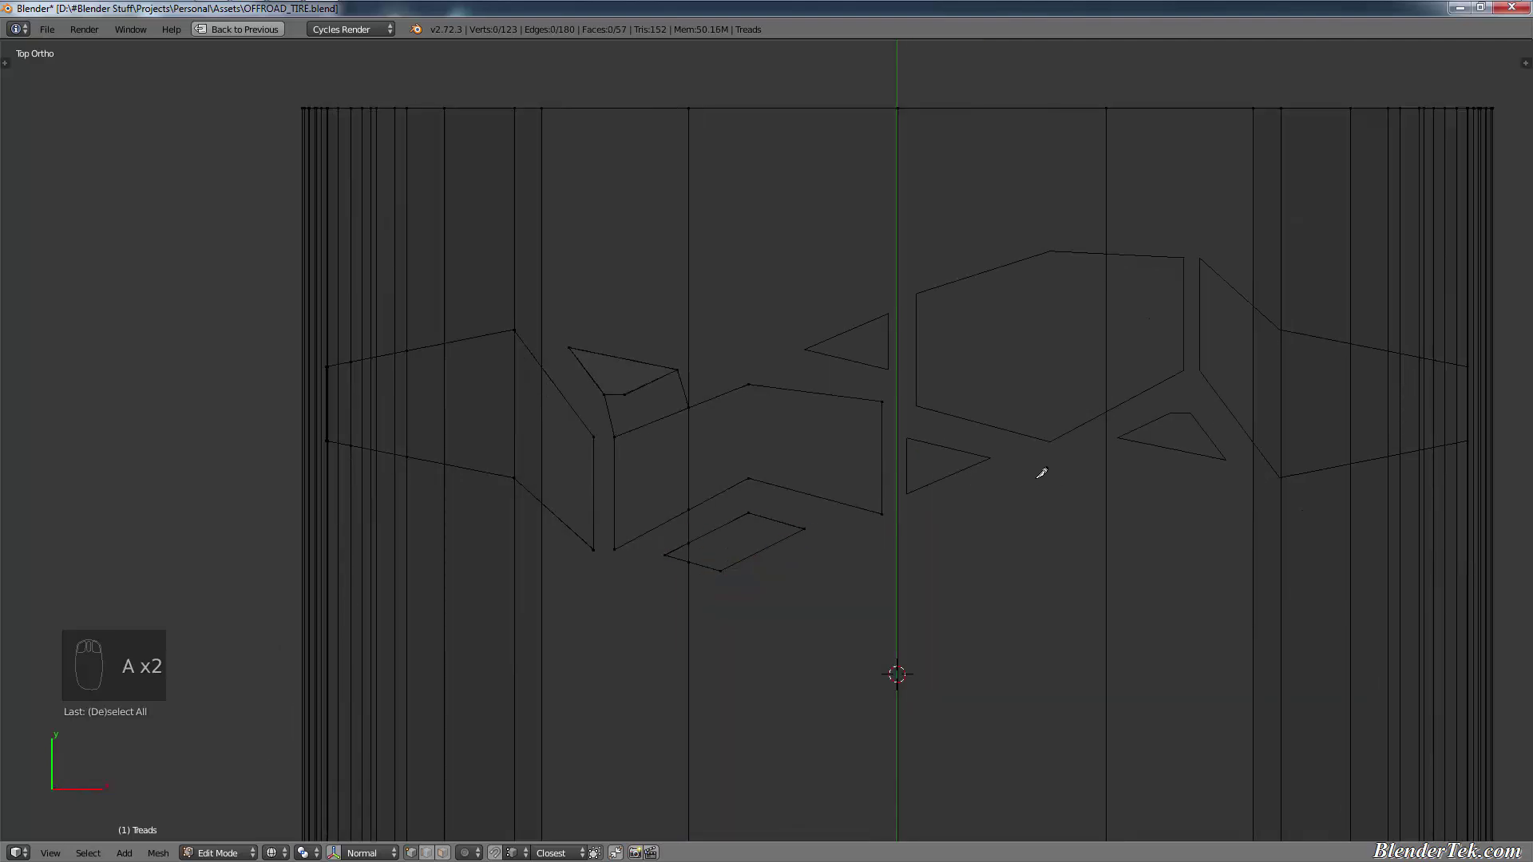
scroll(1038, 471, "up", 6)
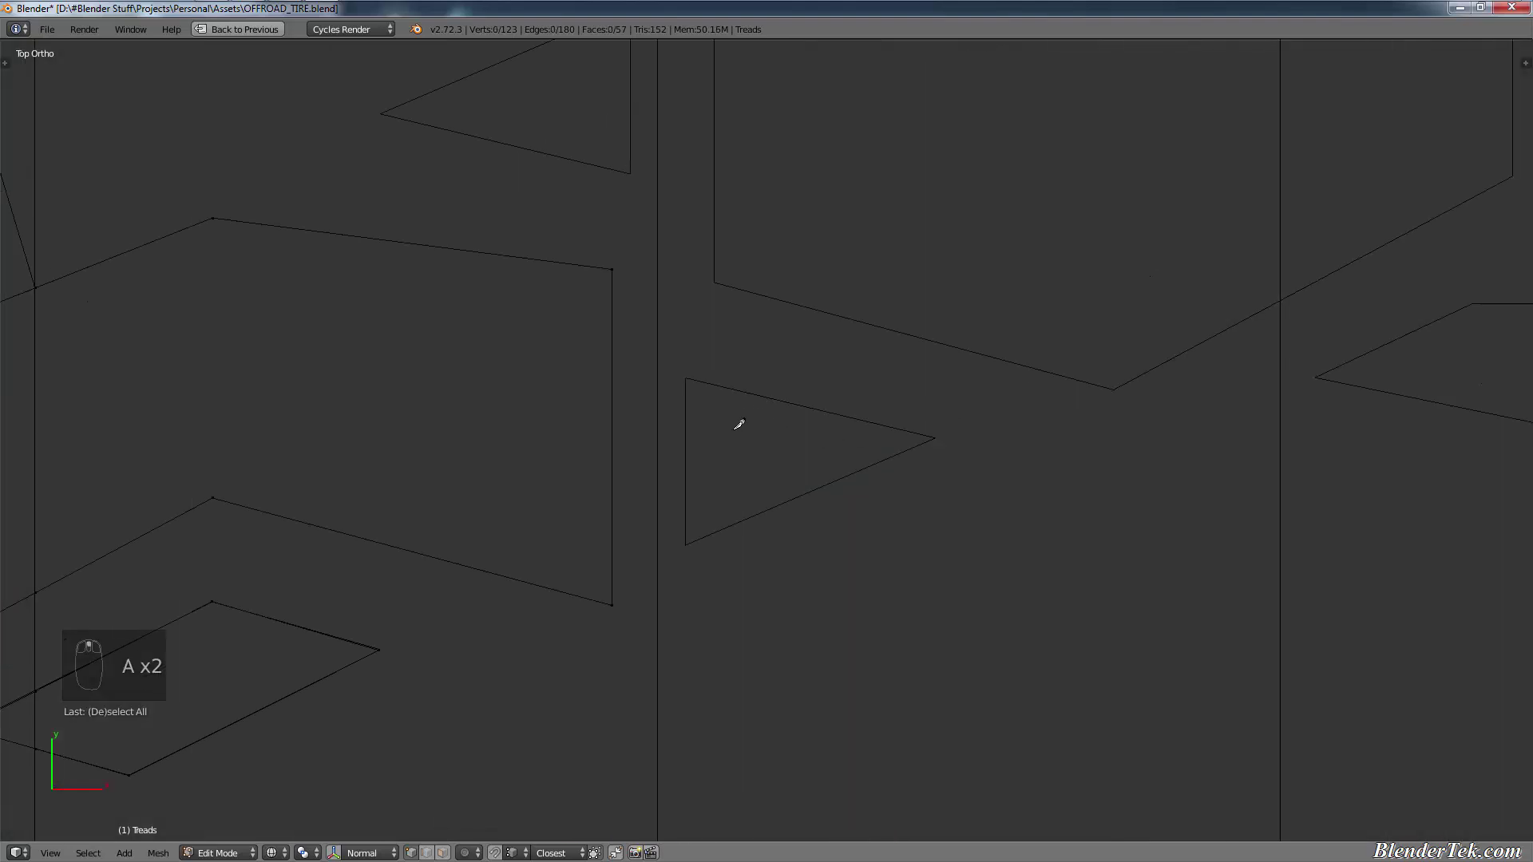
key("k")
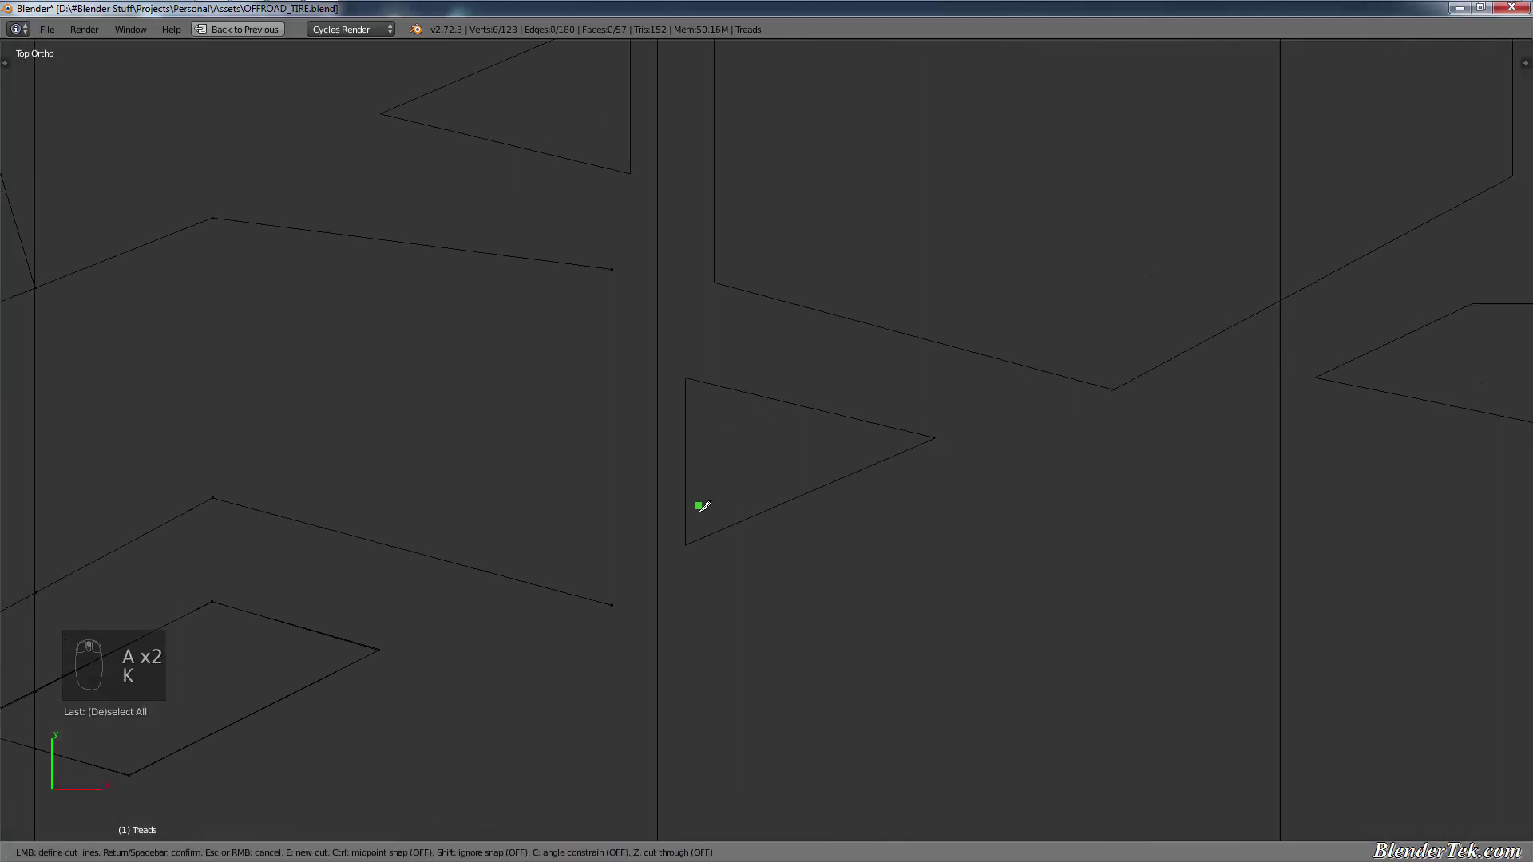
left_click(685, 543)
middle_click_drag(688, 503, 688, 497)
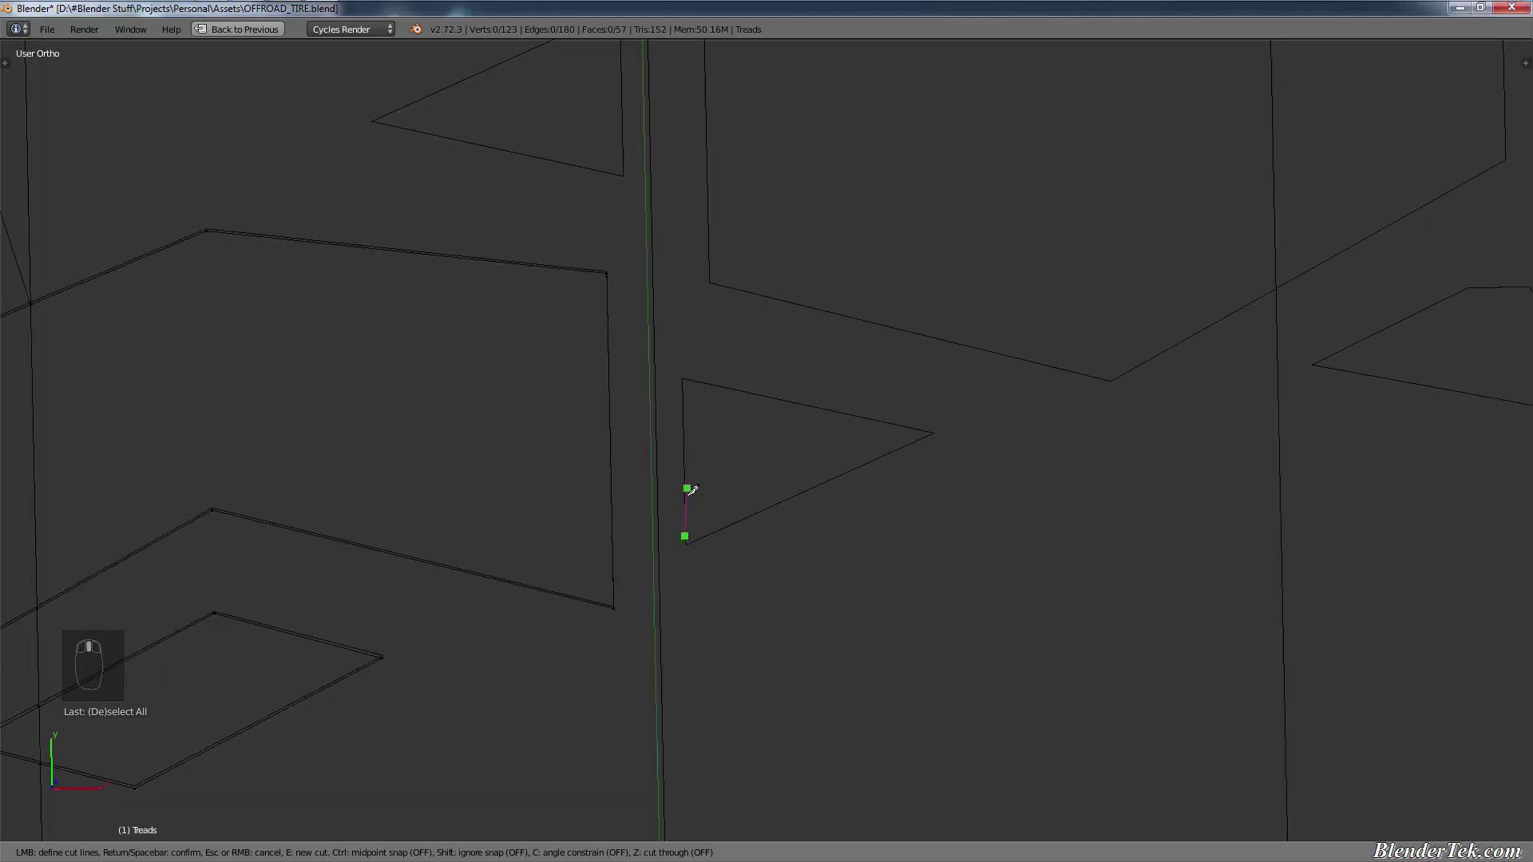
key("Escape")
key("KP_7")
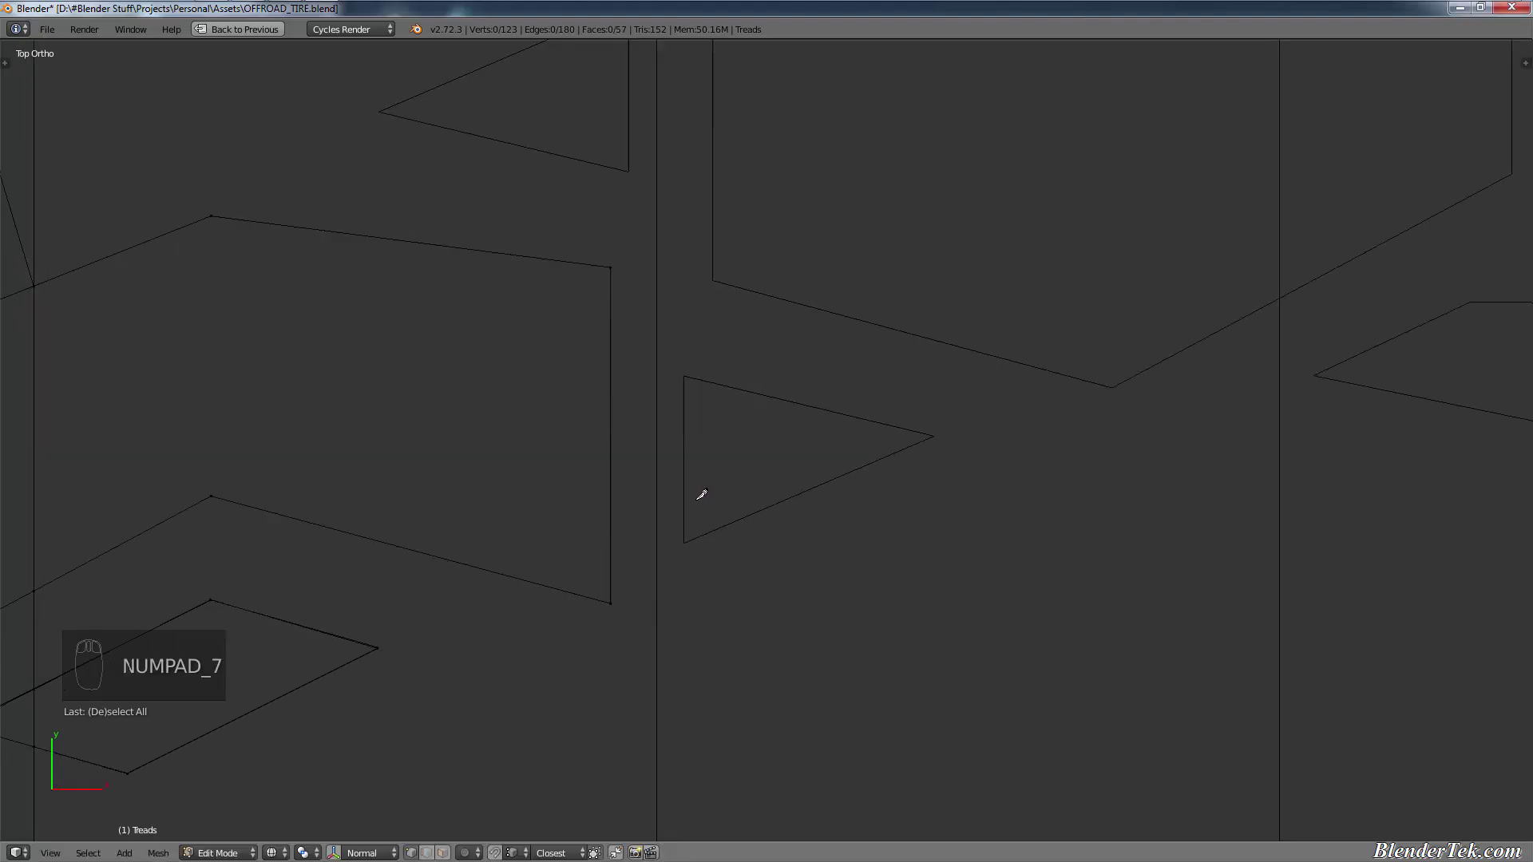
Step: Try to knife-cut the triangular guide beneath the hexagon from its lower corner, angle-constraining the vertical edge, and apply the closed outline
key("k")
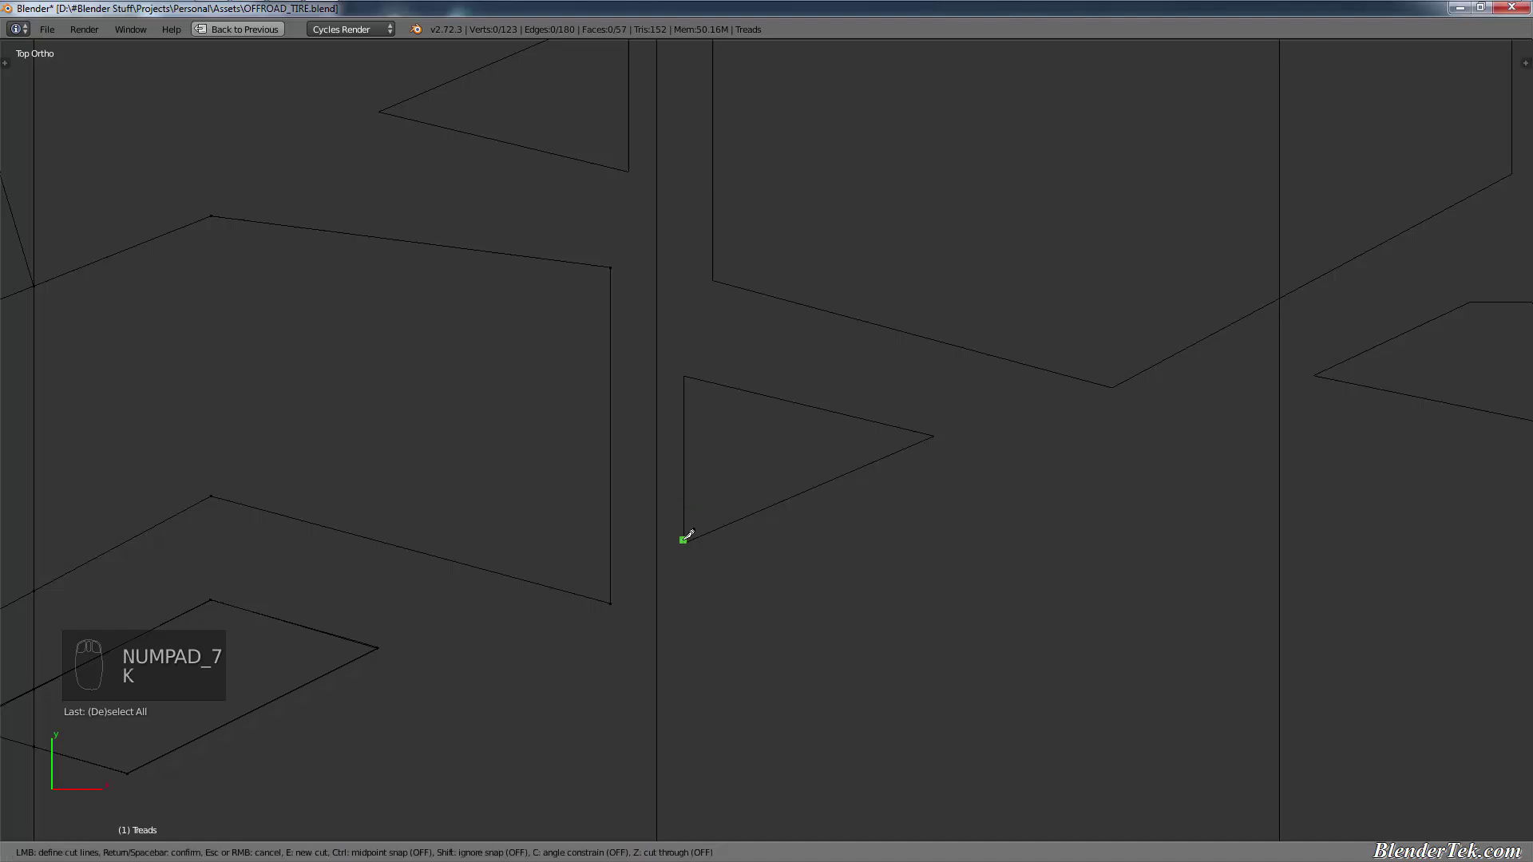
left_click(691, 529)
key("c")
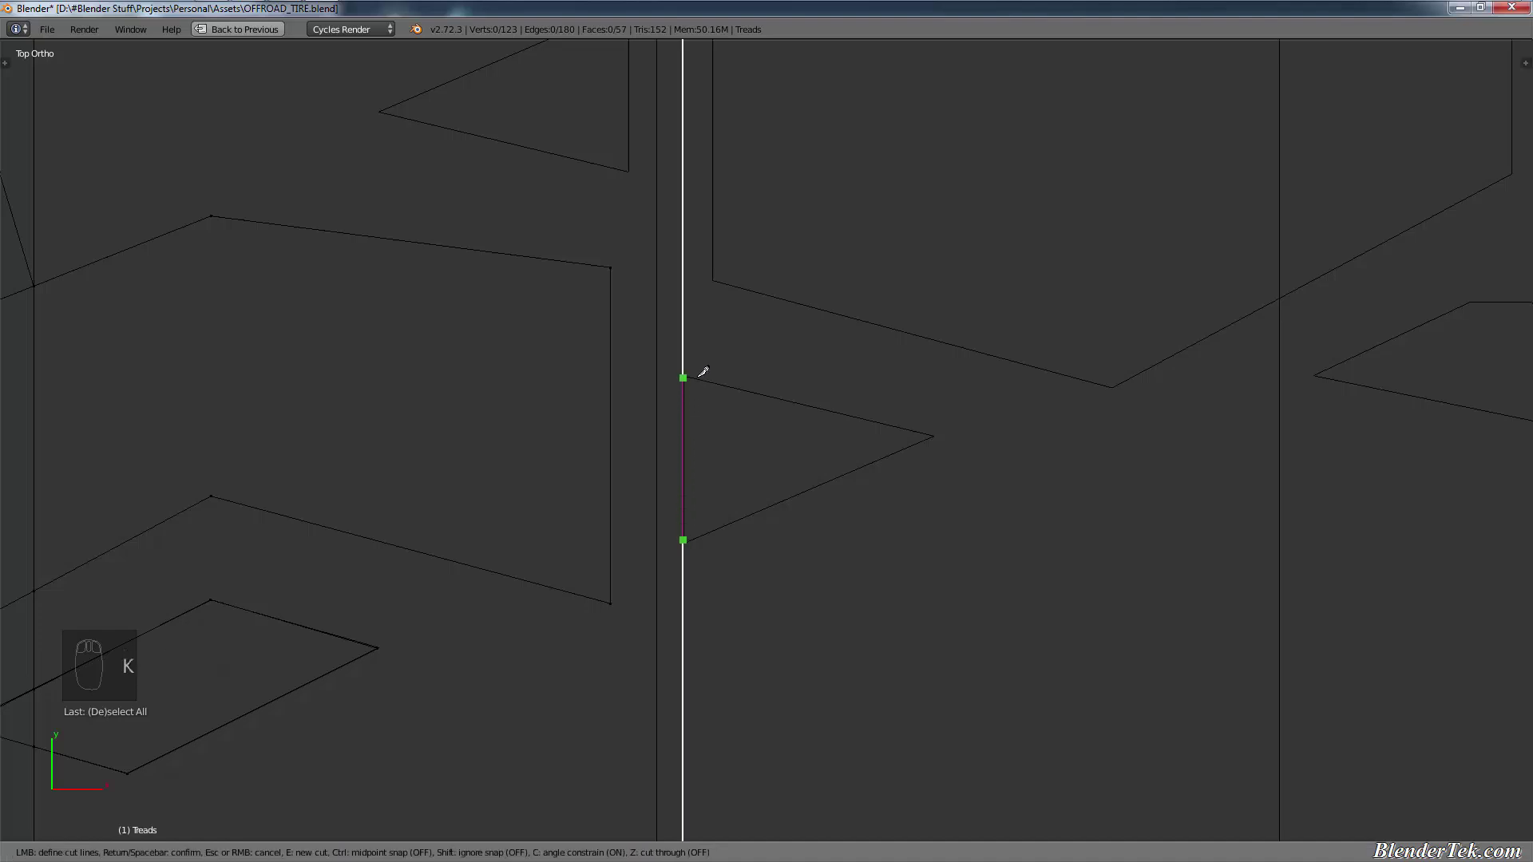
left_click(762, 385)
key("c")
left_click(932, 434)
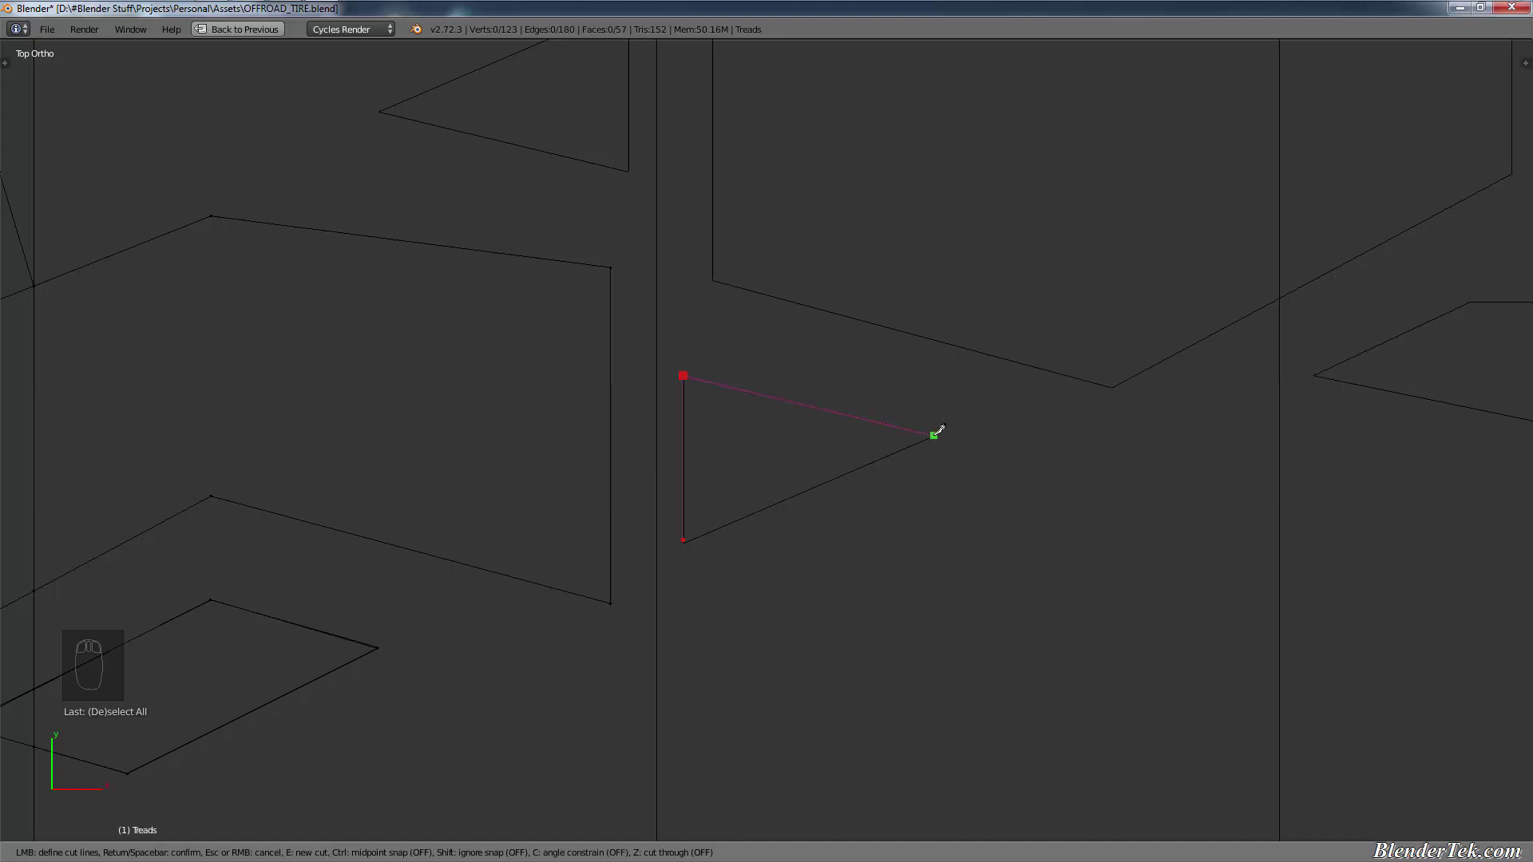
left_click(691, 537)
key("Return")
Step: Inspect the triangle cut from an angle with everything deselected, and undo the deselection and the cut
scroll(804, 471, "down", 5)
scroll(803, 501, "up", 3)
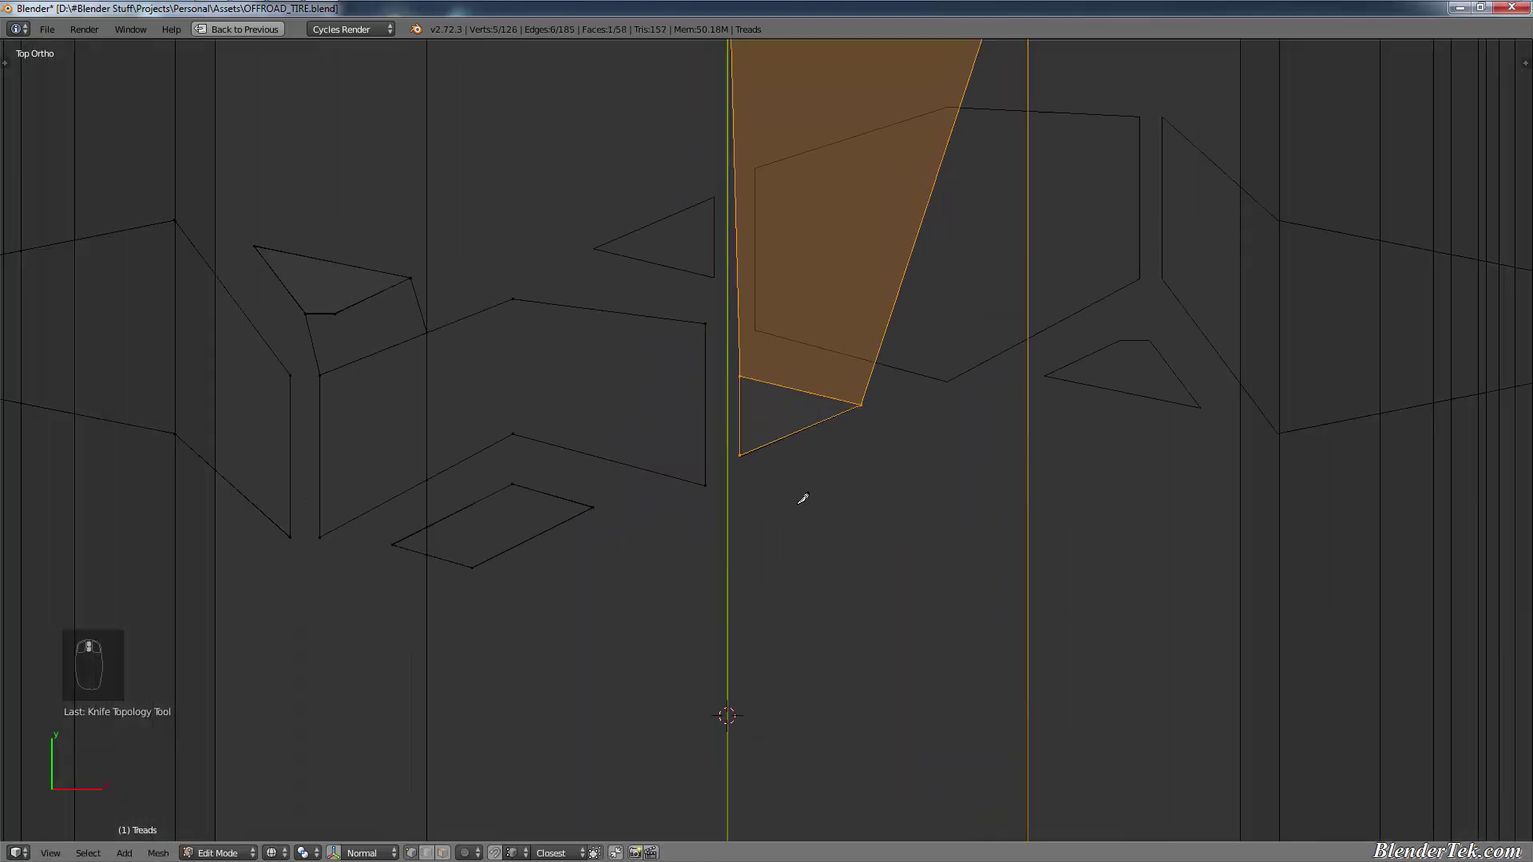
middle_click_drag(803, 499, 873, 400)
key("a")
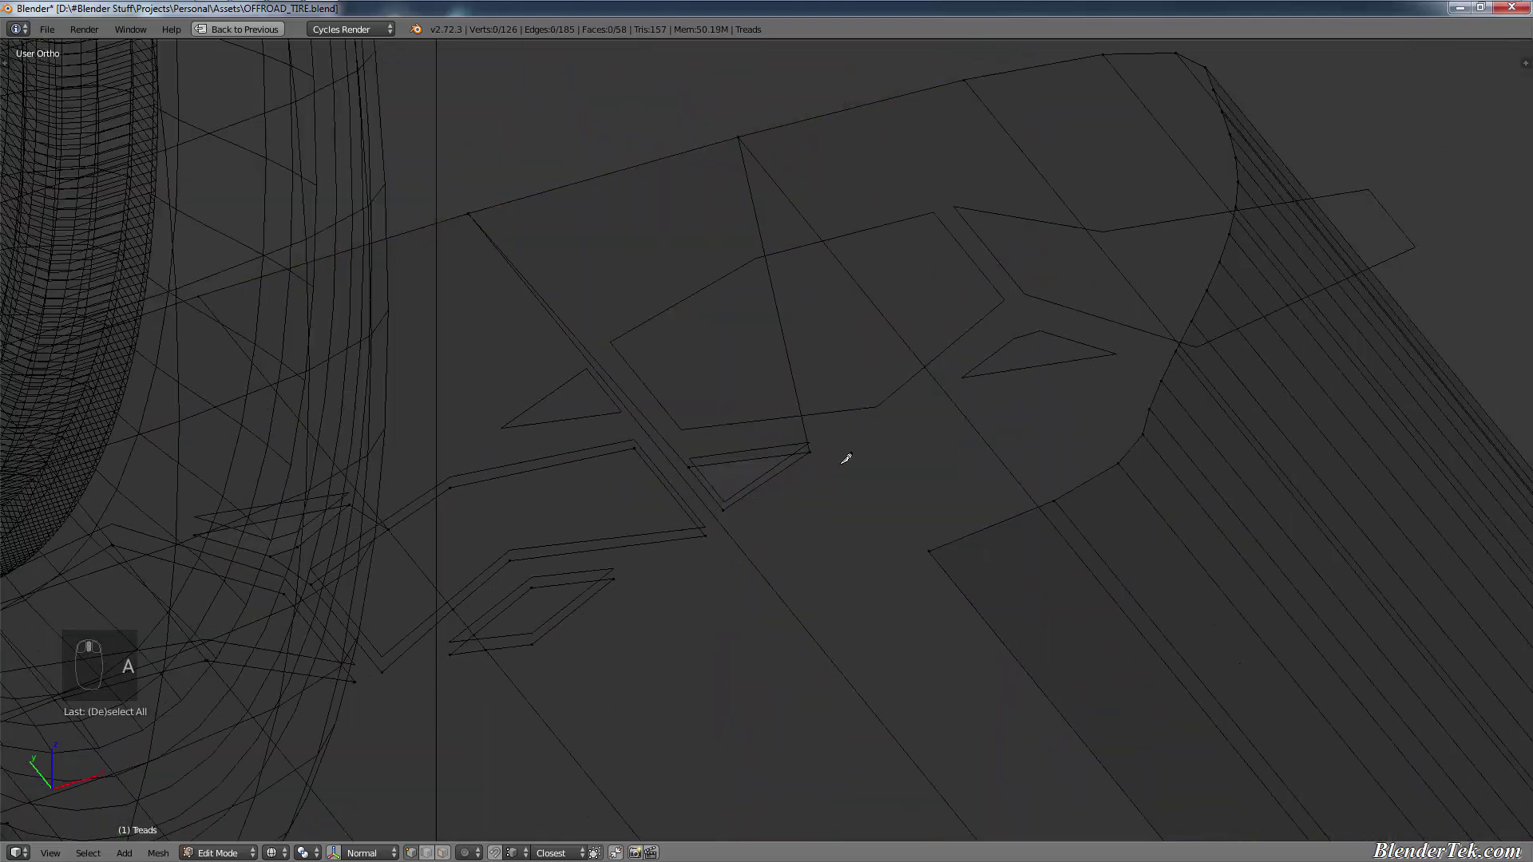
middle_click_drag(846, 459, 816, 475)
key("ctrl+z")
key("ctrl+z")
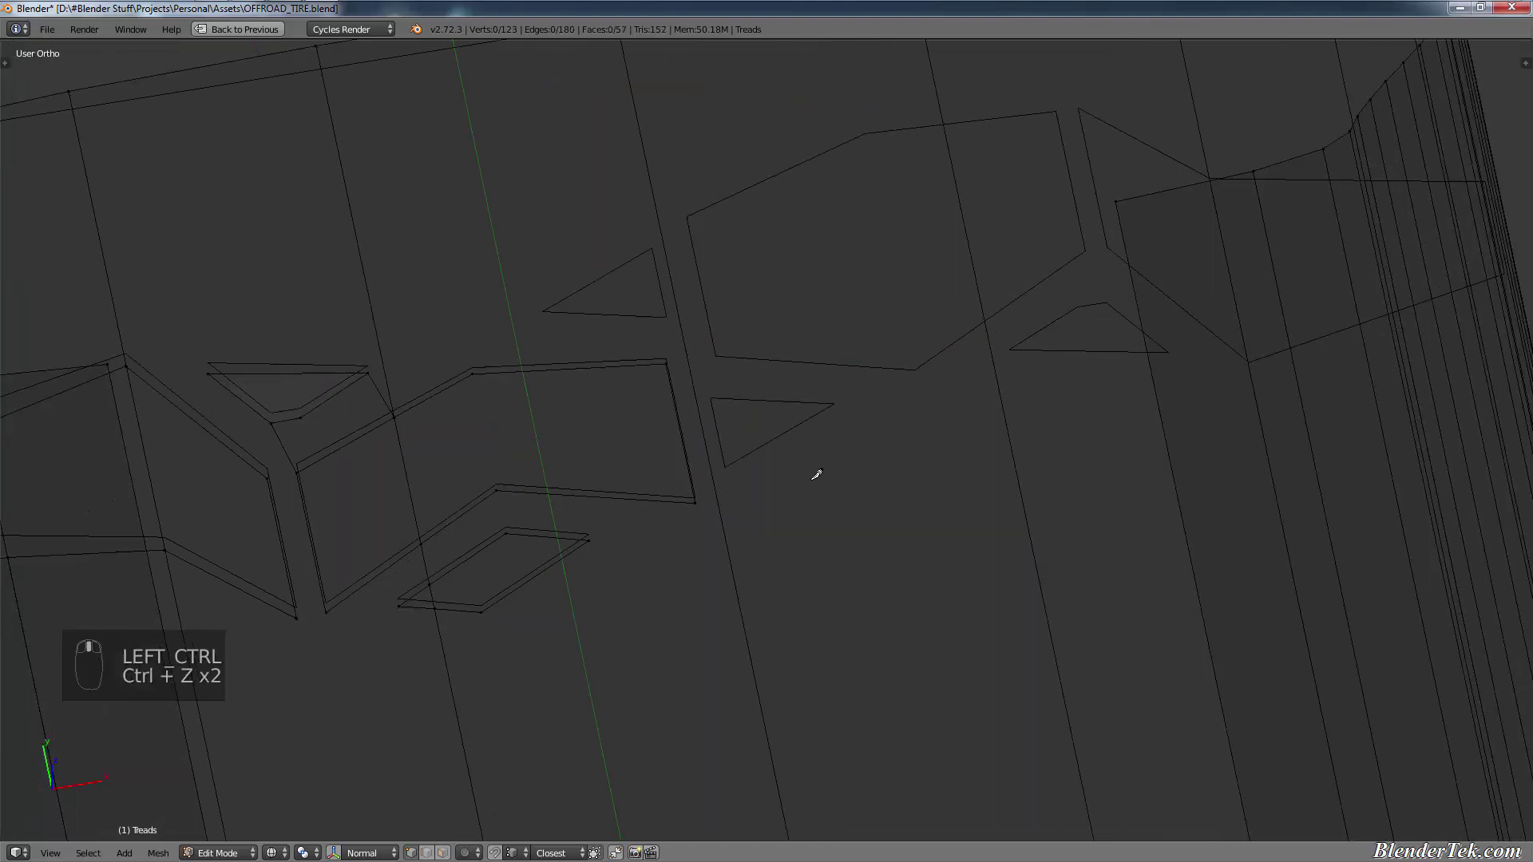
Step: Return to the top view and frame the triangular guide above the chevron block, beside the centre line
key("KP_7")
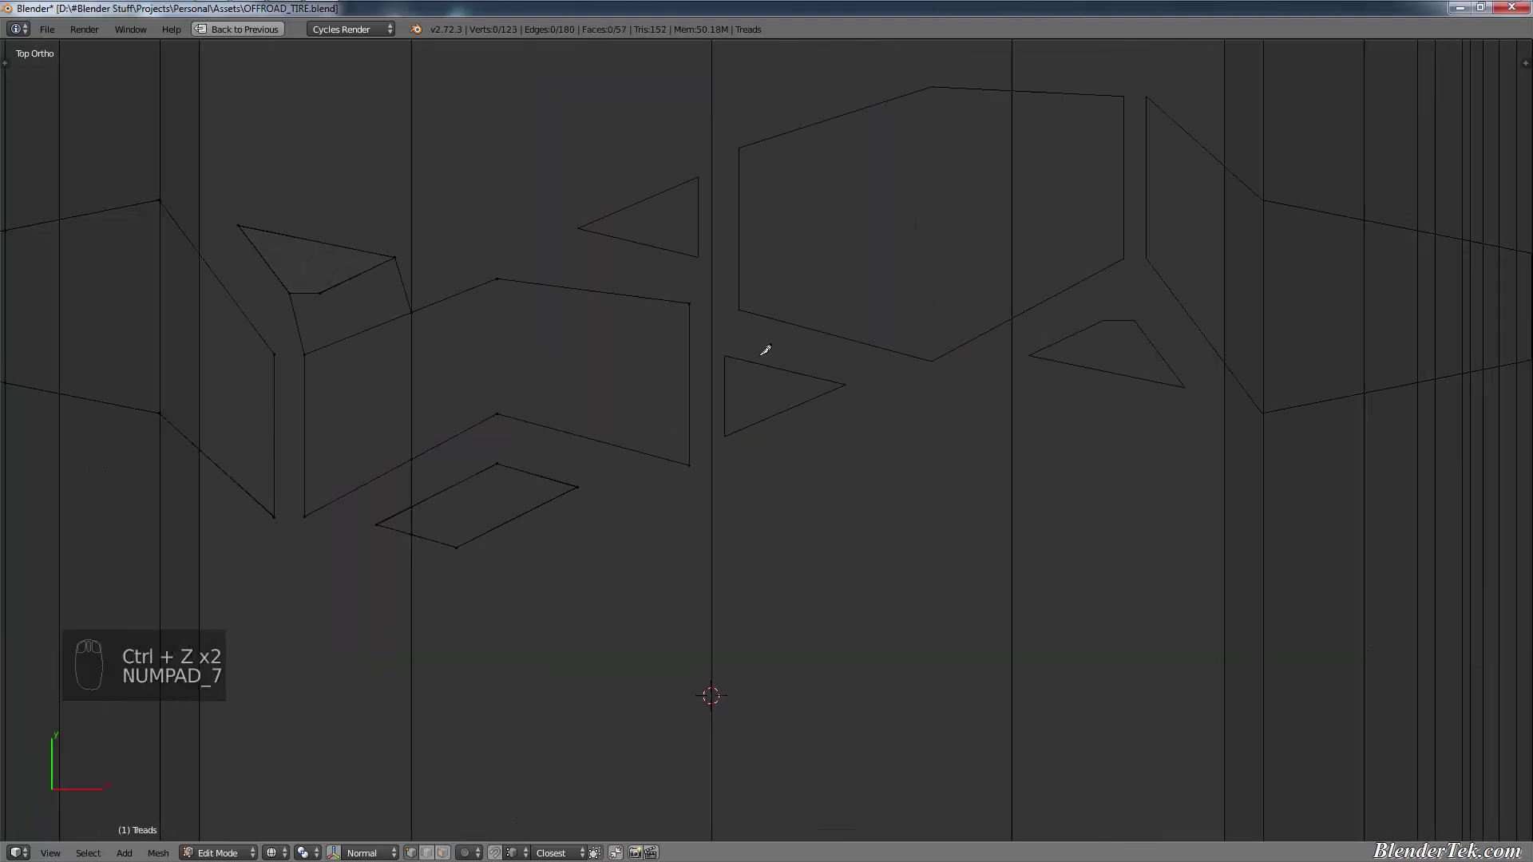
middle_click_drag(765, 349, 713, 424)
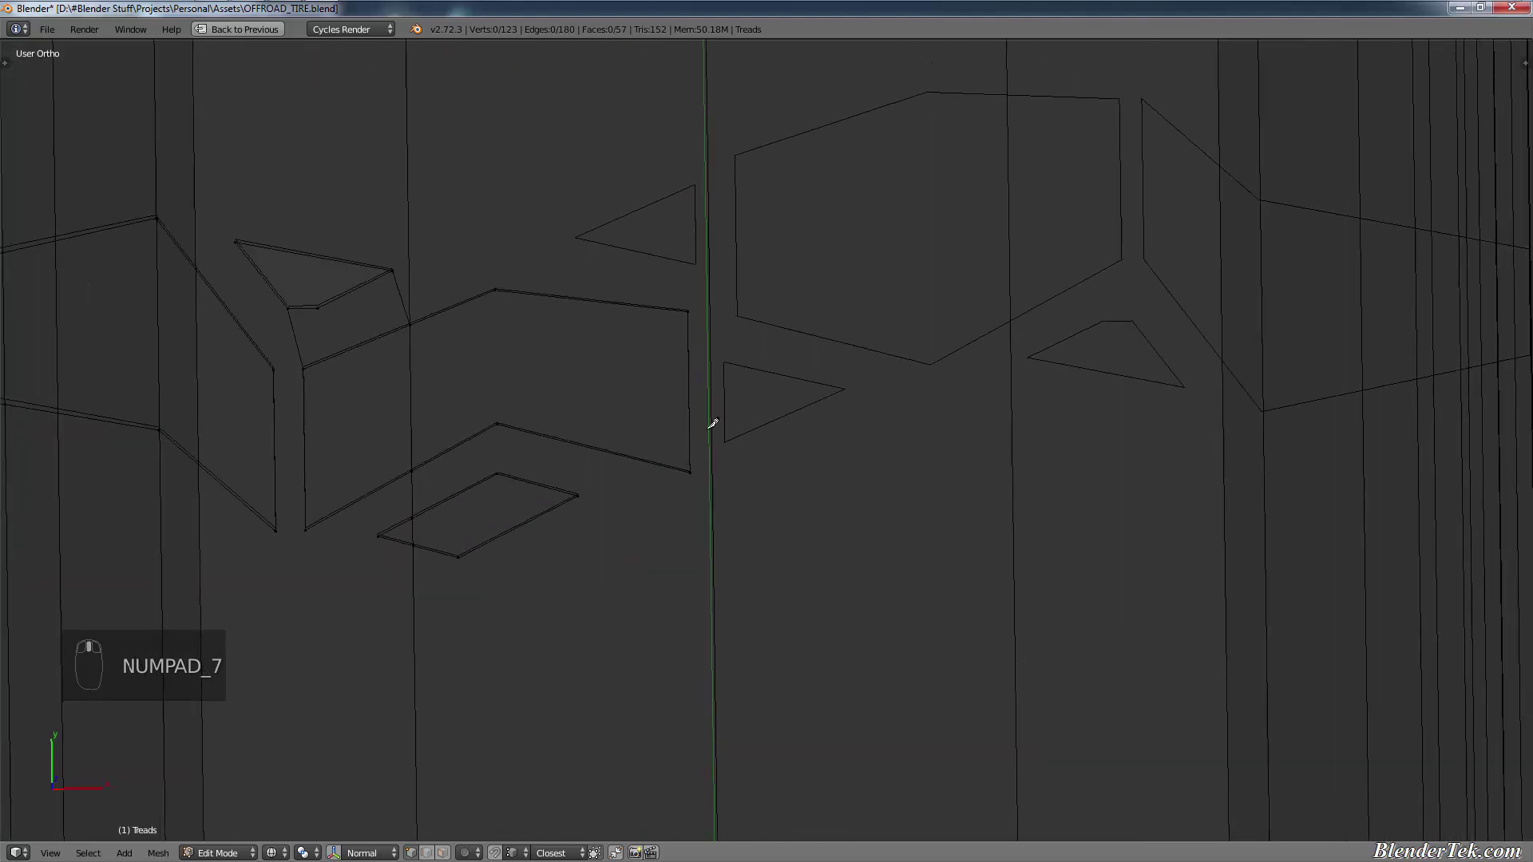
key("KP_7")
middle_click_drag(713, 309, 719, 415, "shift")
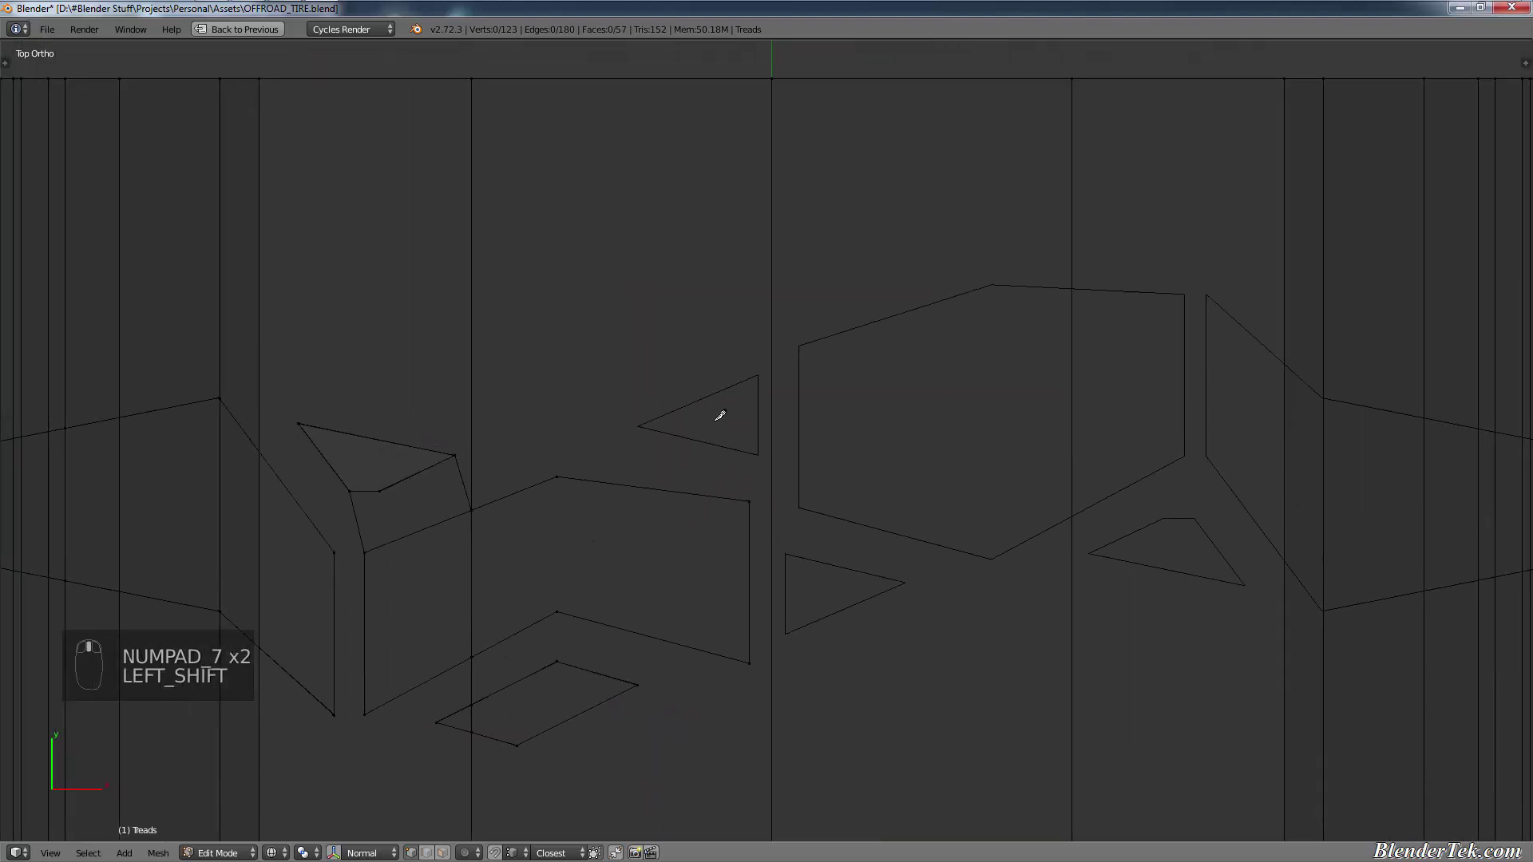
scroll(724, 409, "up", 8)
key("k")
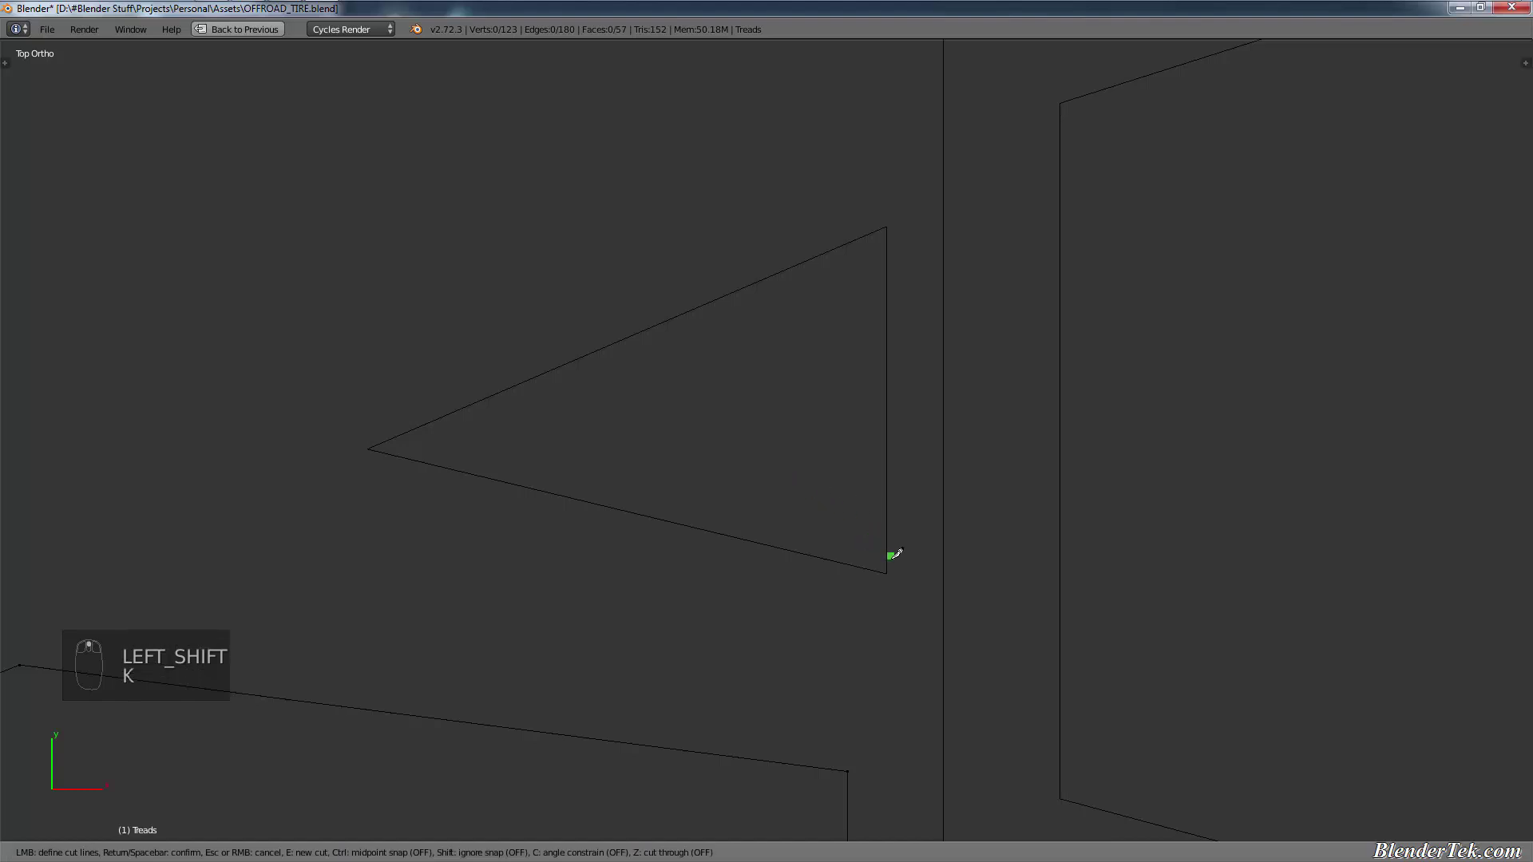
left_click(892, 504)
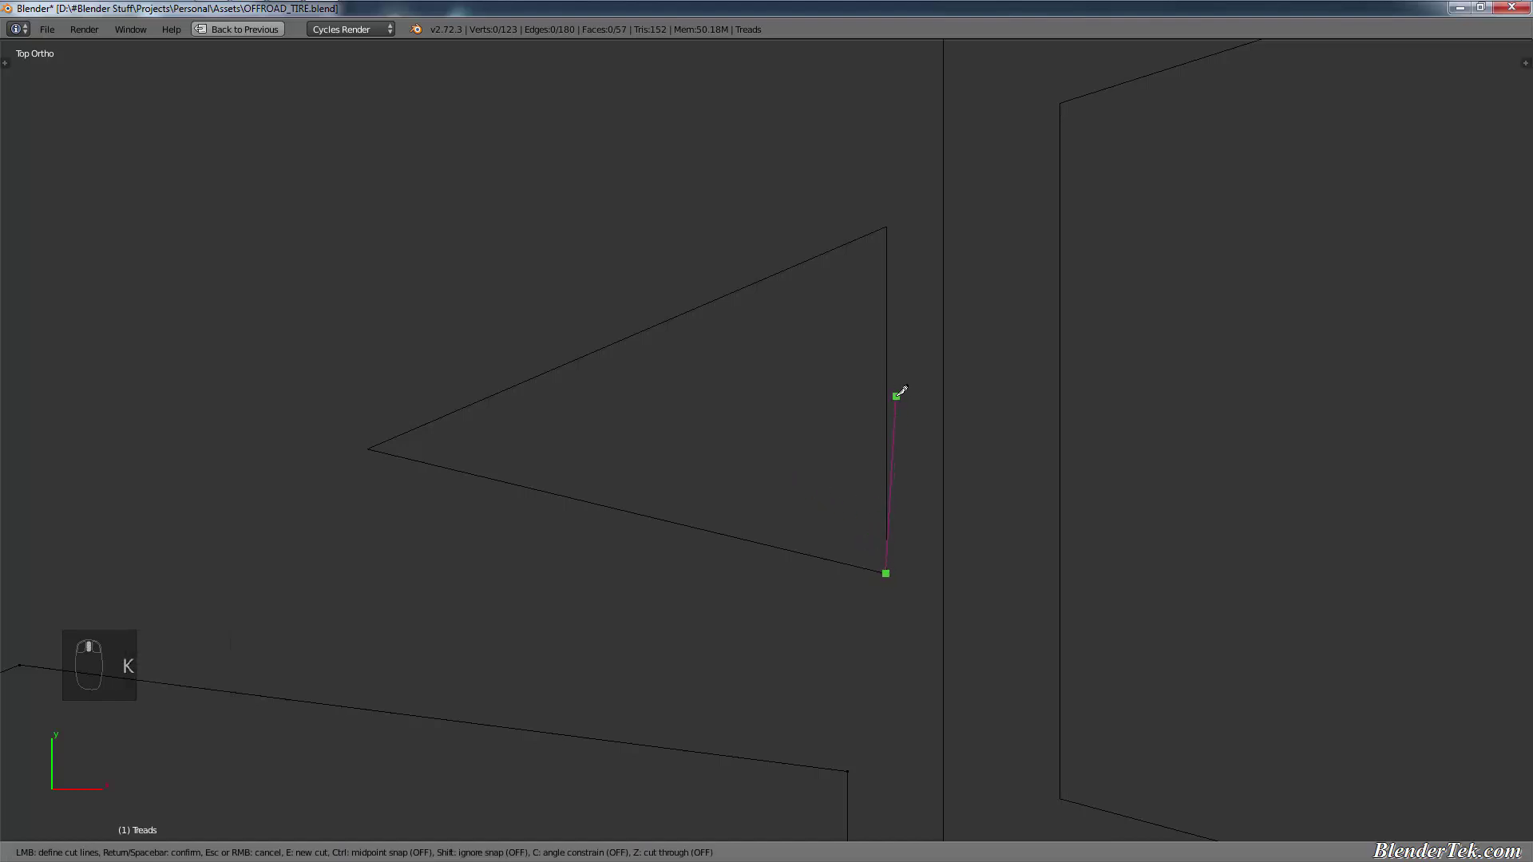
middle_click_drag(897, 394, 900, 327)
right_click(900, 329)
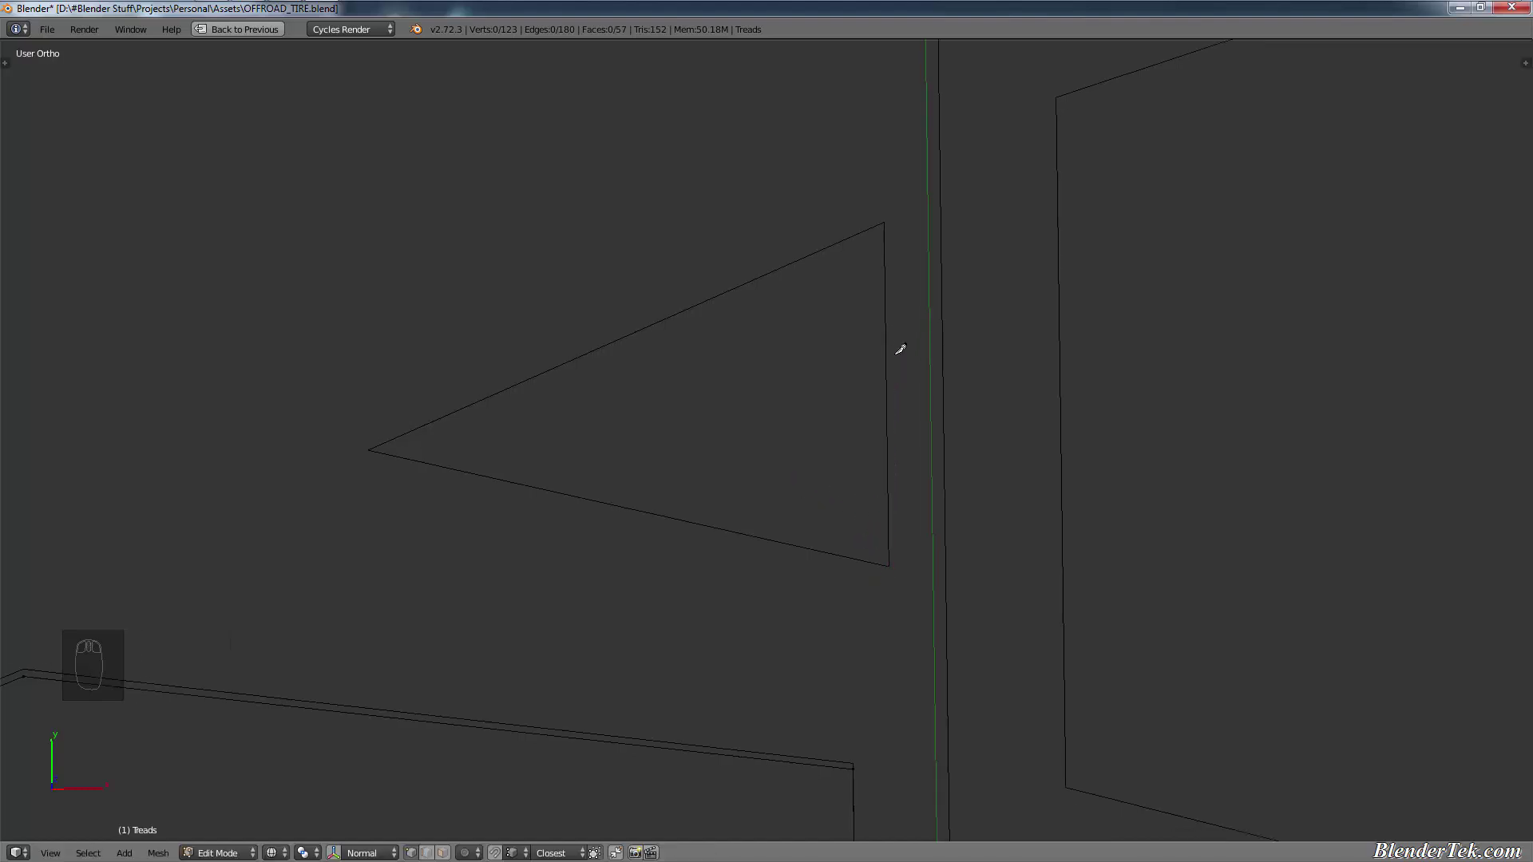
key("KP_7")
Step: Knife-cut the triangular guide above the chevron block from its lower corner, angle-constraining the vertical edge, and apply the closed outline
key("k")
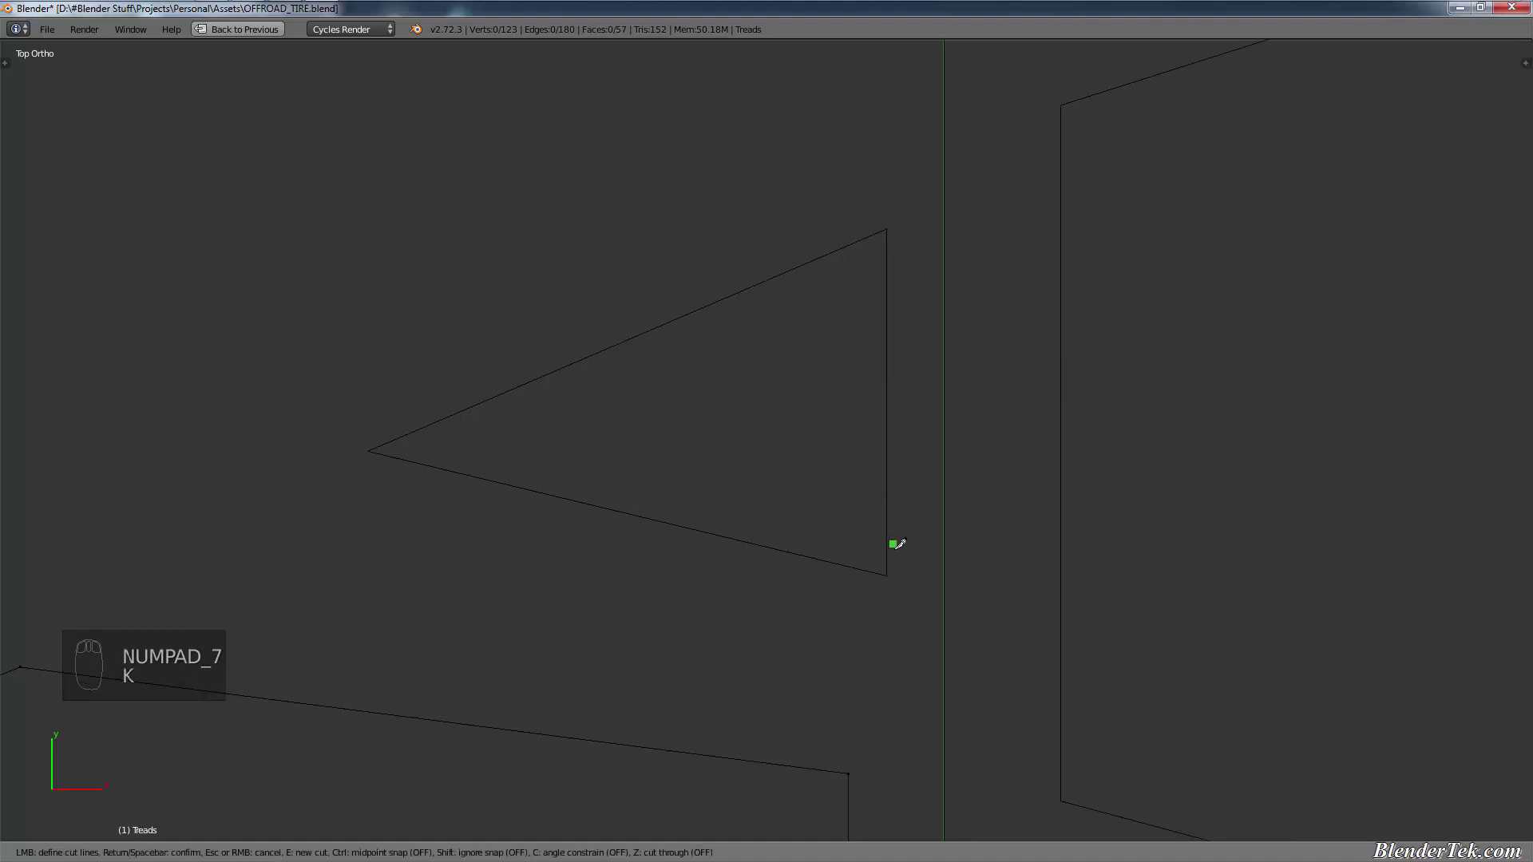
left_click(887, 575)
key("c")
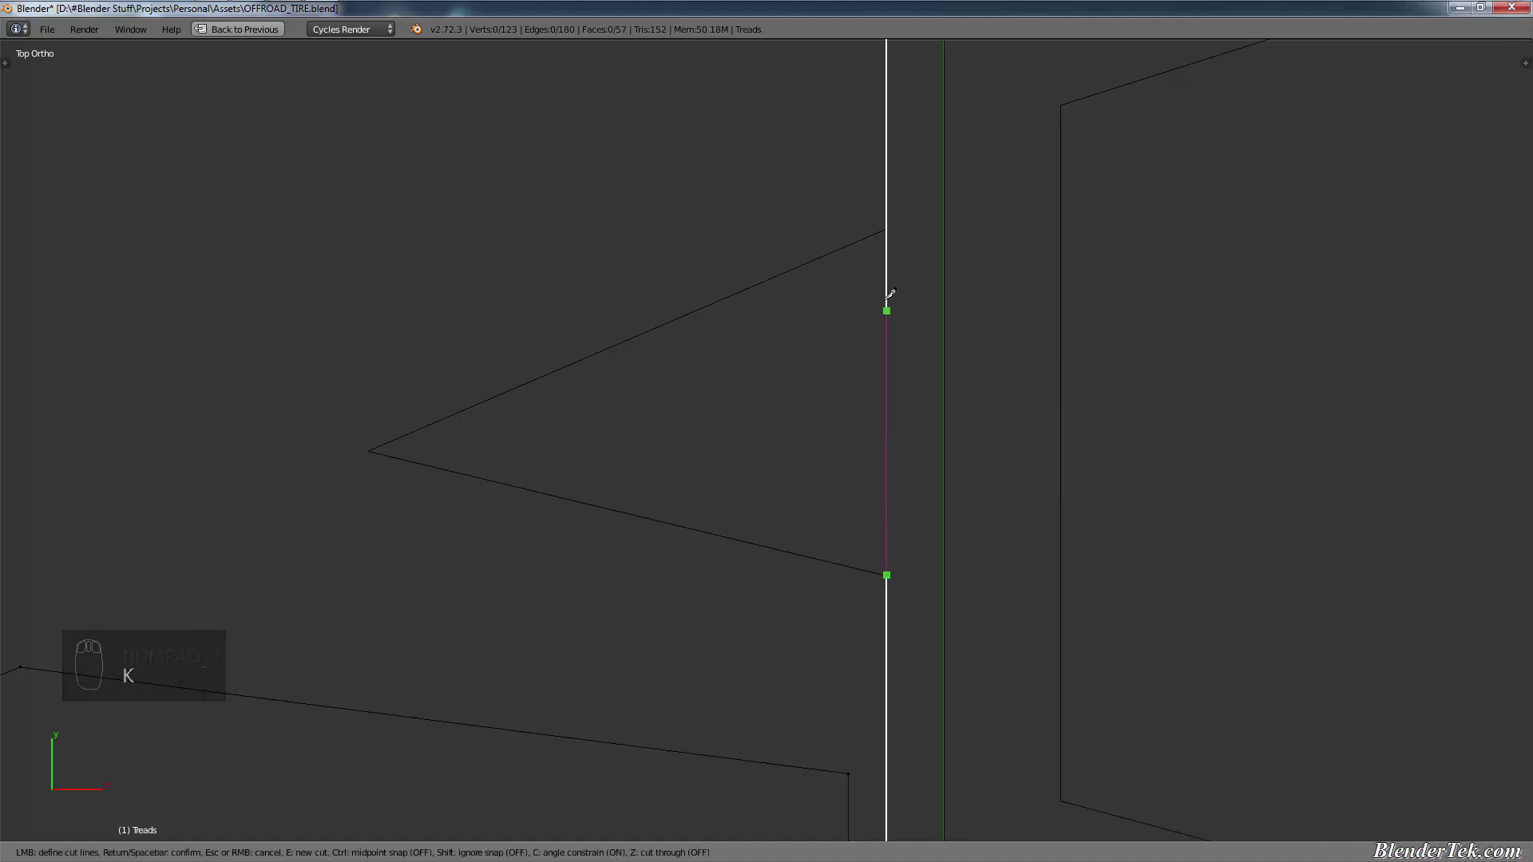
left_click(886, 230)
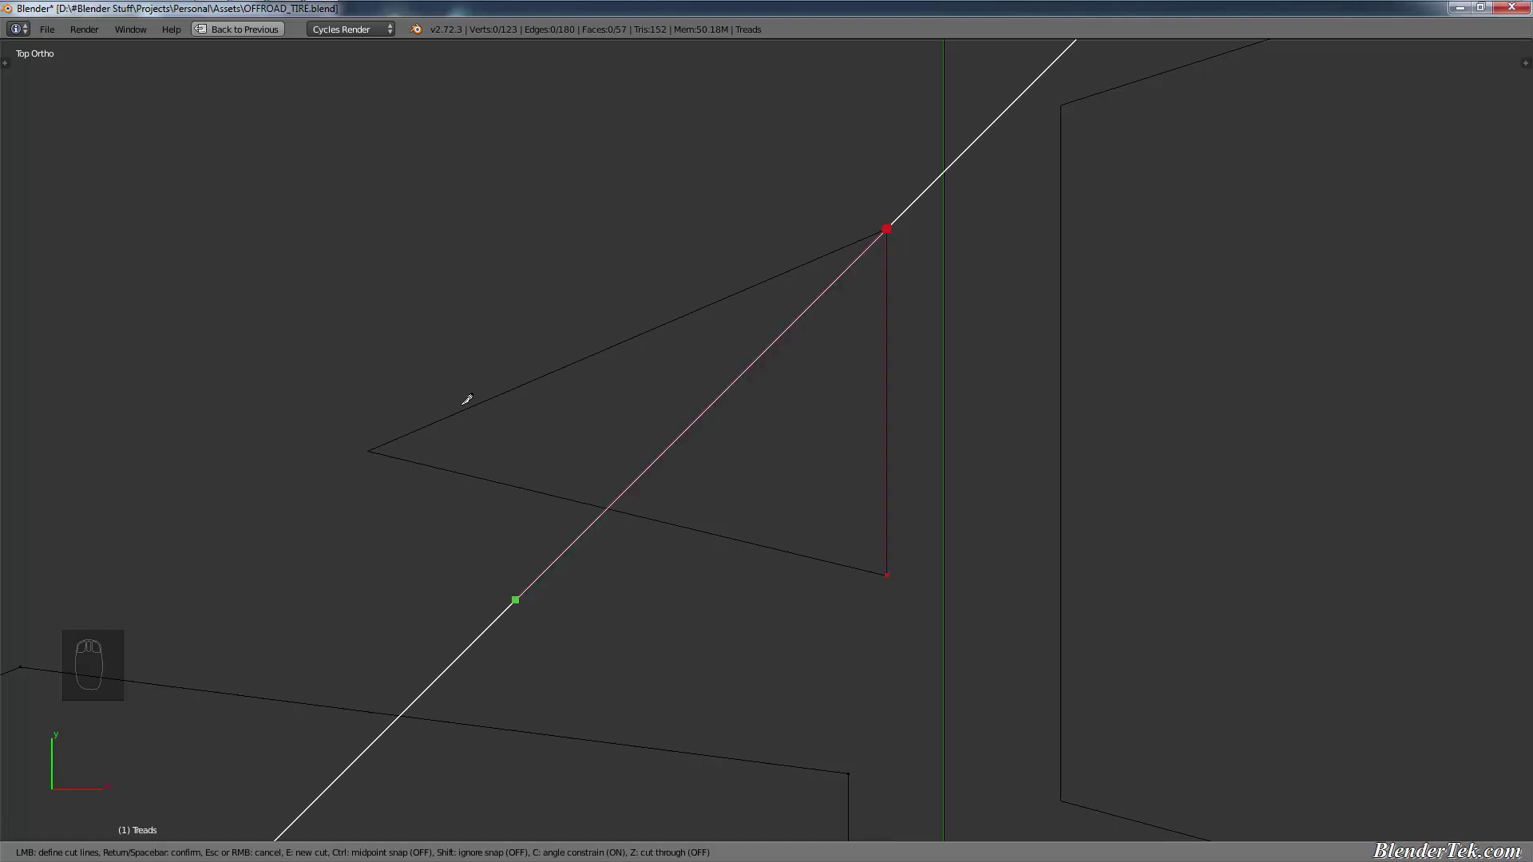
key("c")
left_click(372, 449)
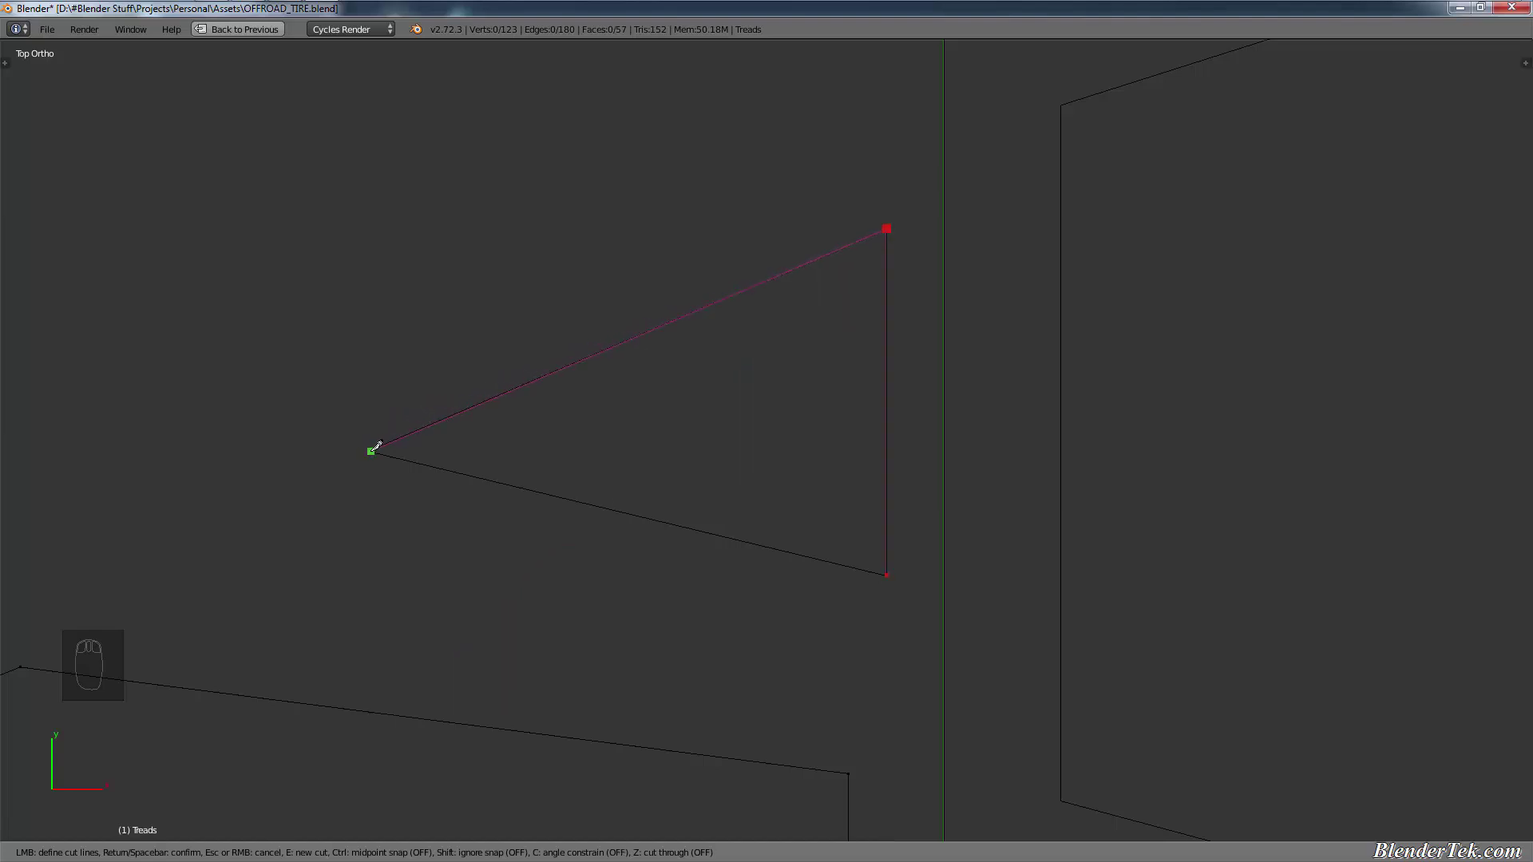
left_click(886, 574)
key("Return")
Step: Deselect everything and frame the large hexagonal guide across the centre line from the new triangle
scroll(888, 574, "down", 6)
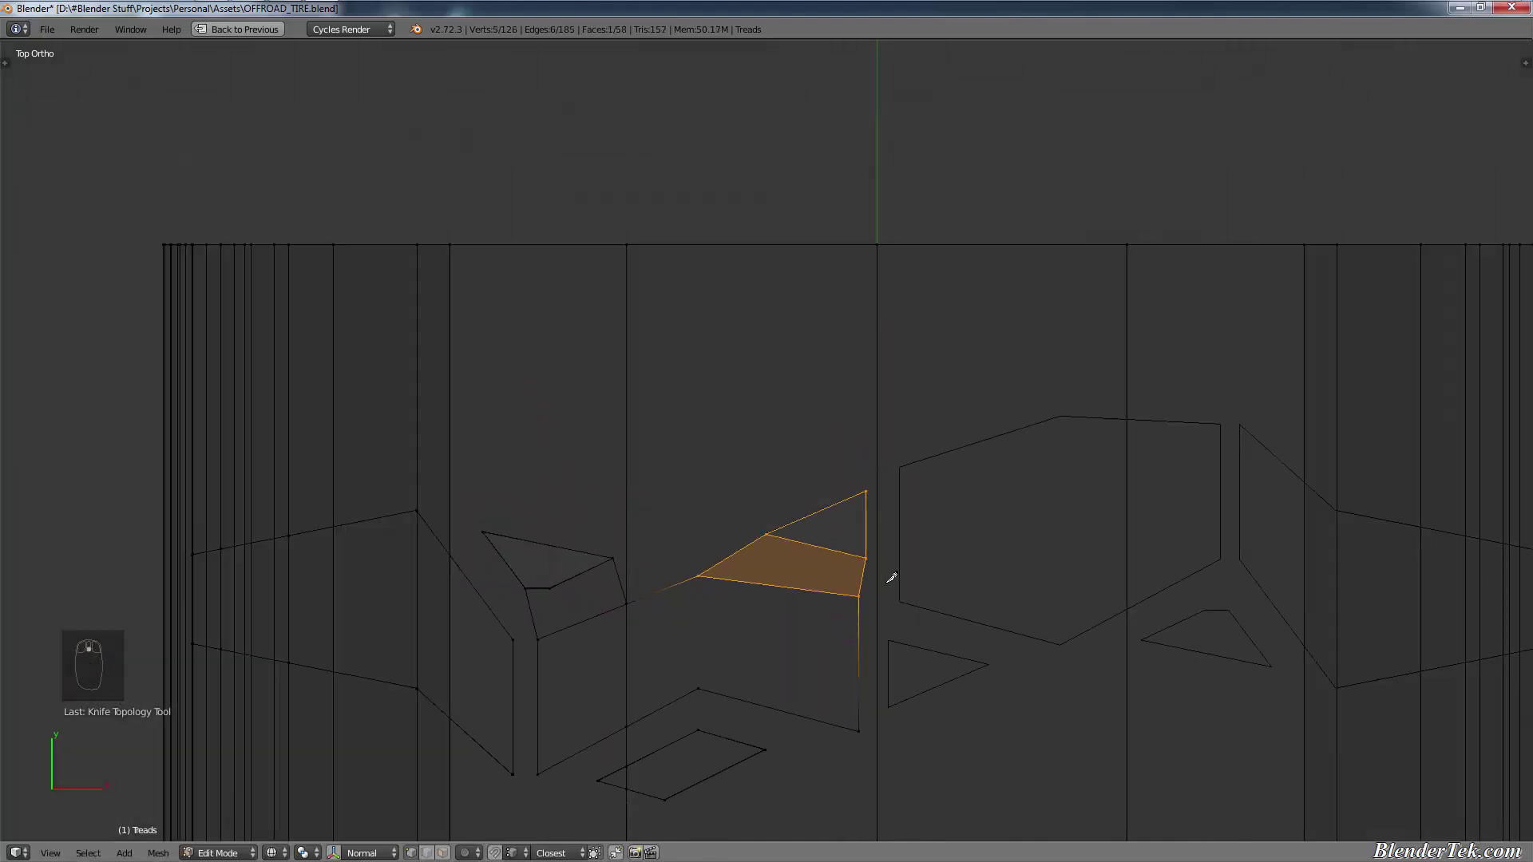
middle_click_drag(888, 573, 725, 520, "shift")
scroll(831, 513, "up", 5)
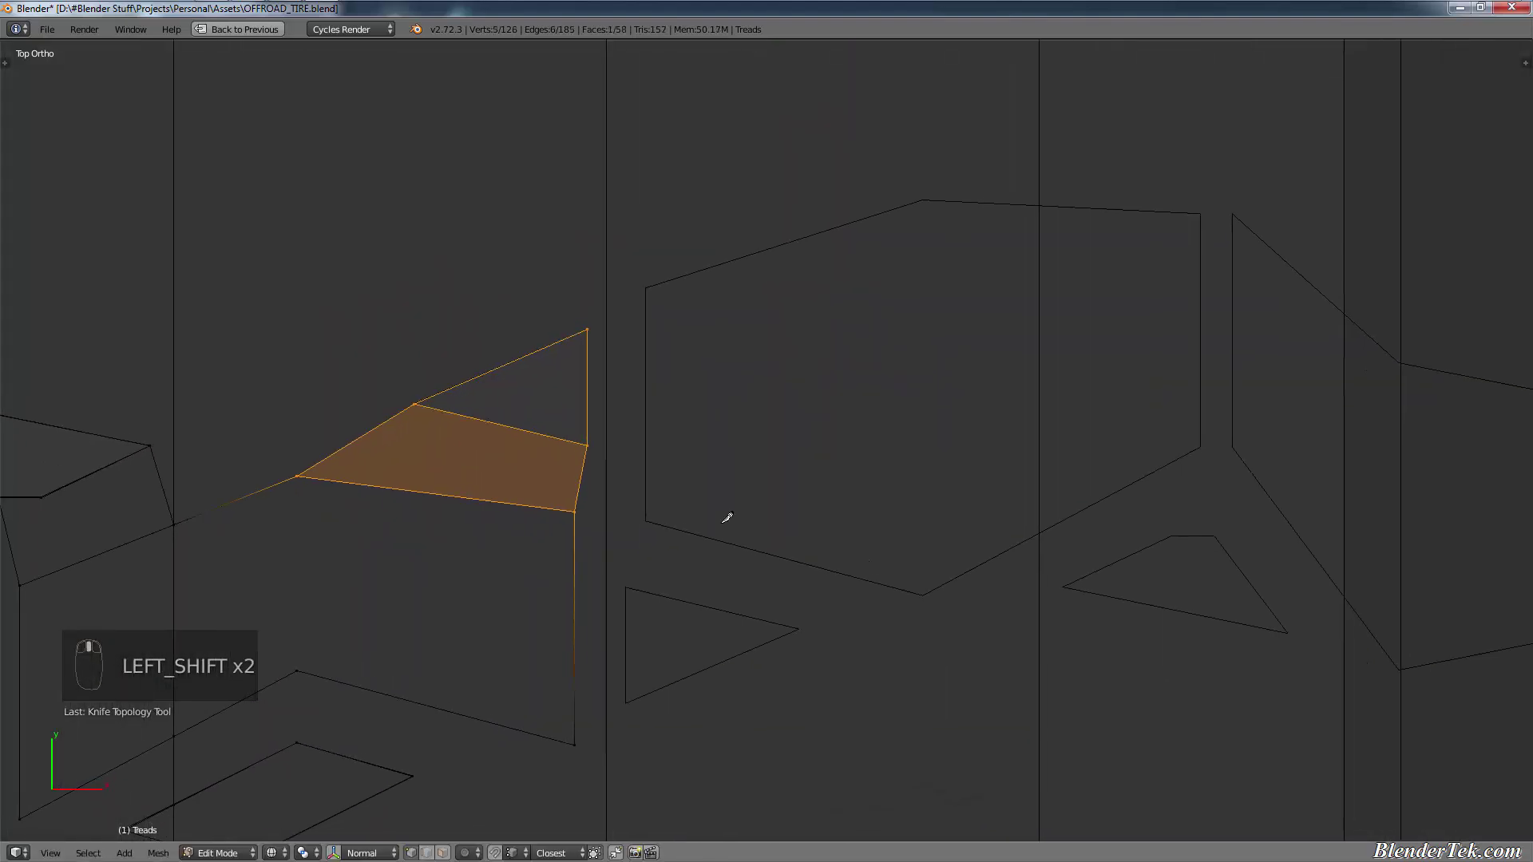
key("a")
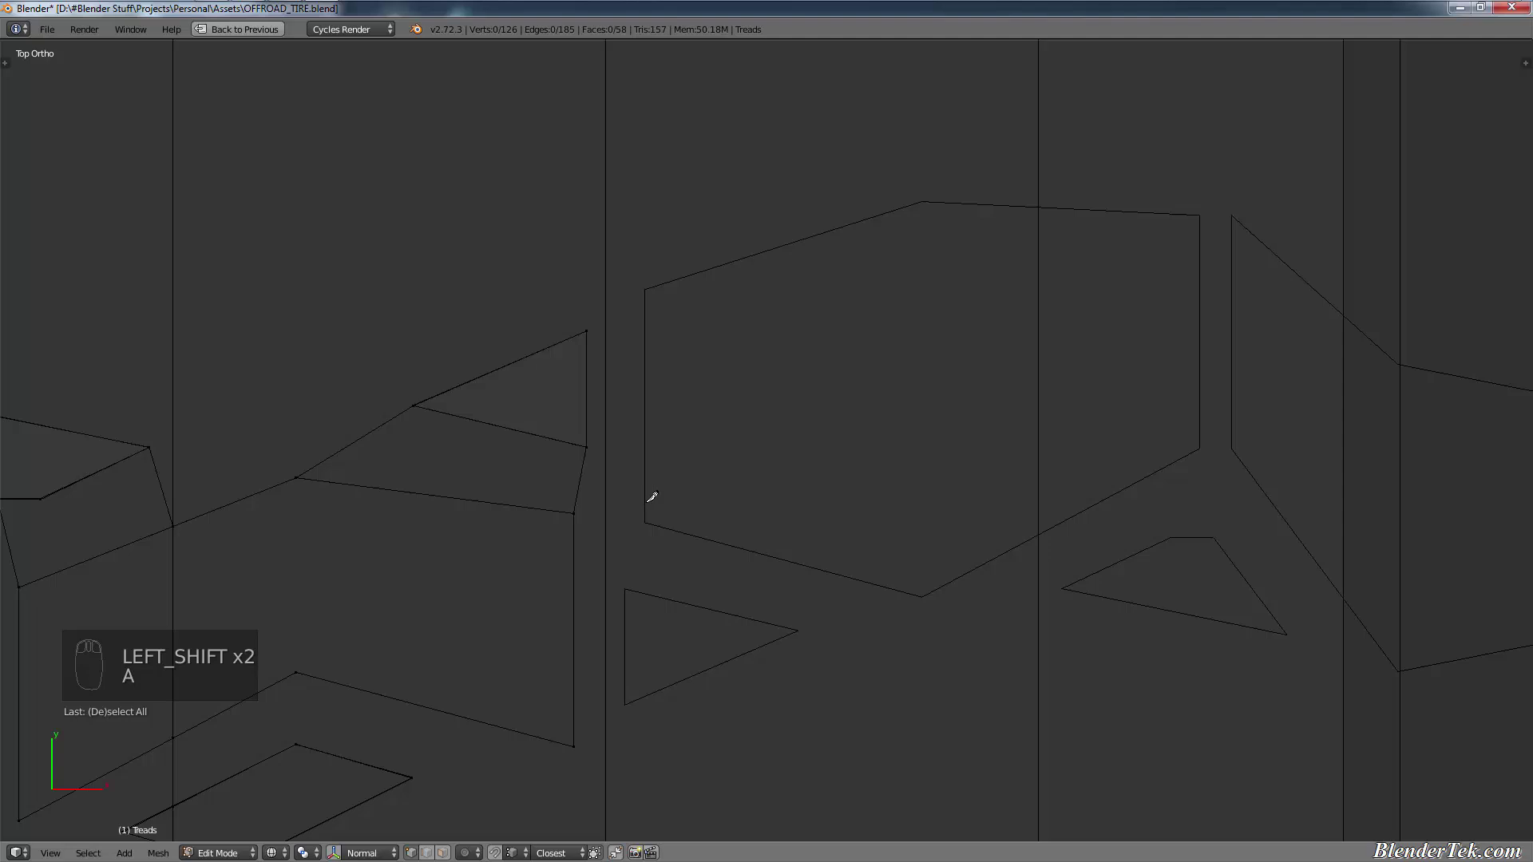
Step: Start a knife cut at the hexagonal guide's lower corner near the centre line, angle-constrain the vertical edge, and trace both upper edges
key("k")
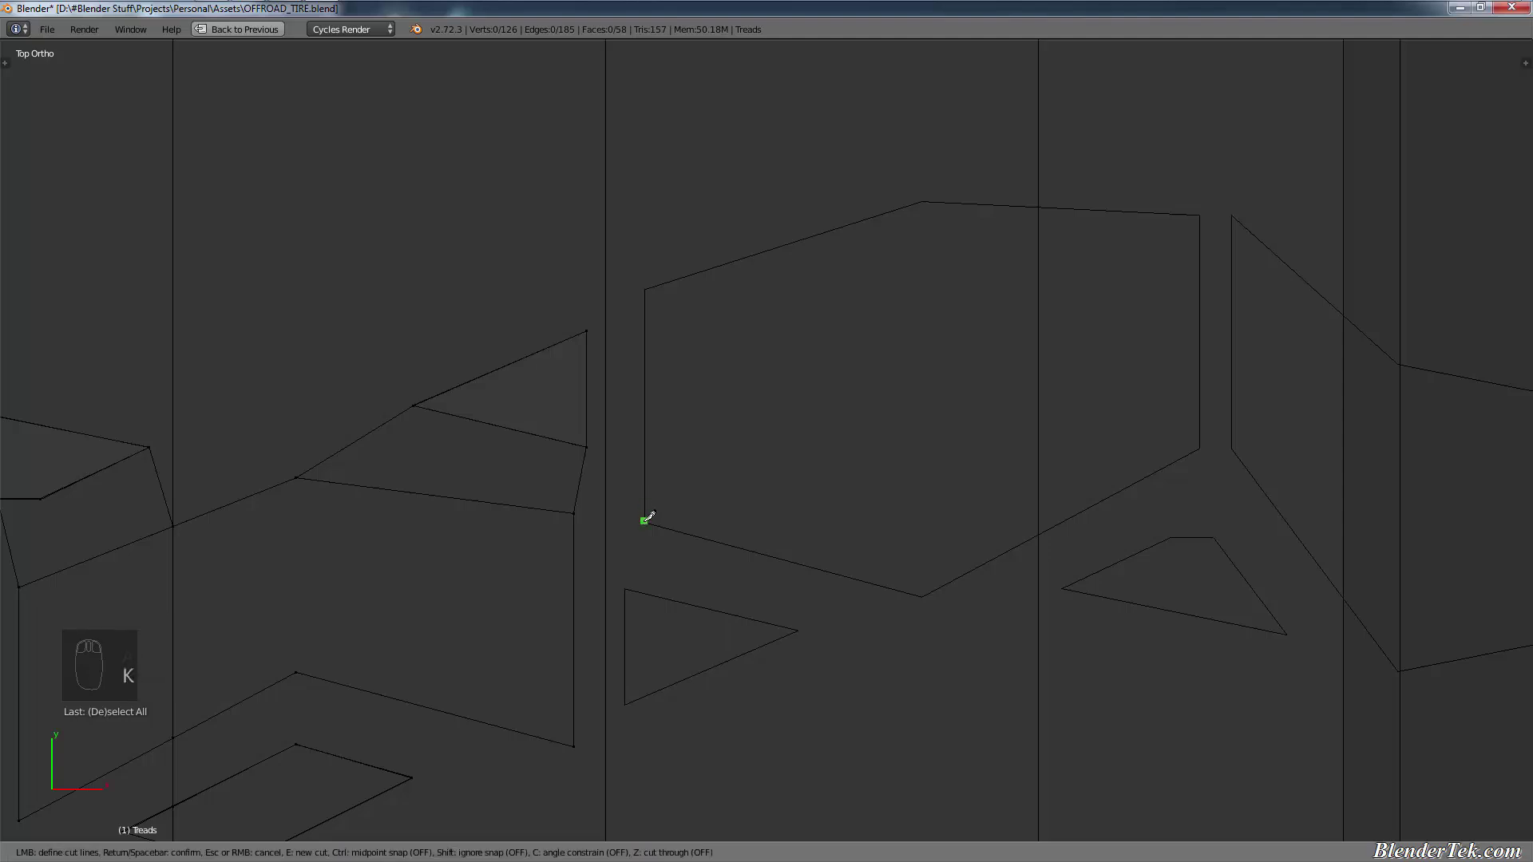
left_click(644, 520)
key("c")
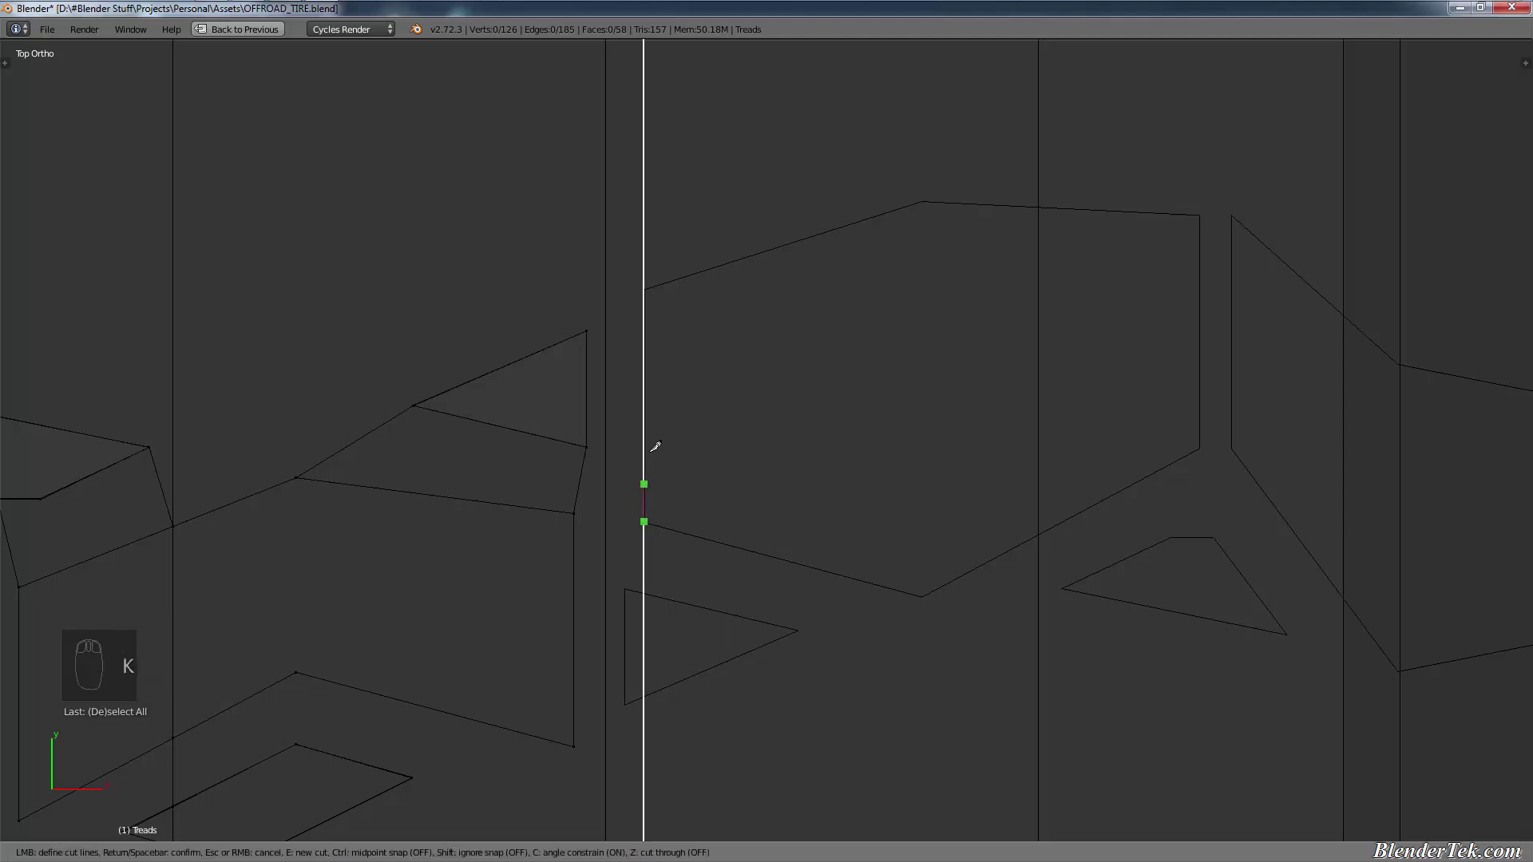
left_click(676, 286)
key("c")
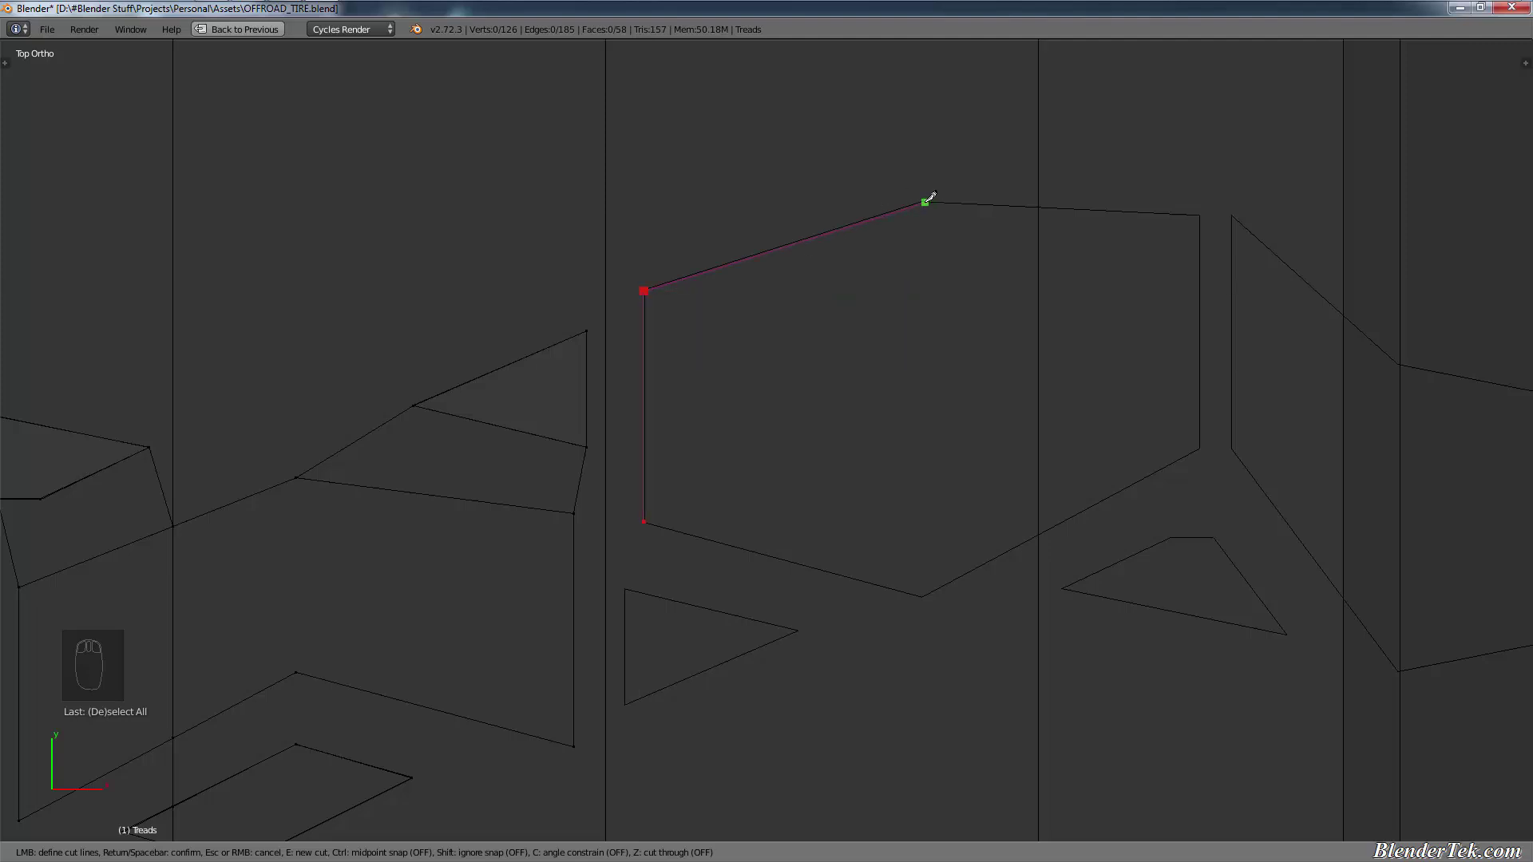
left_click(926, 201)
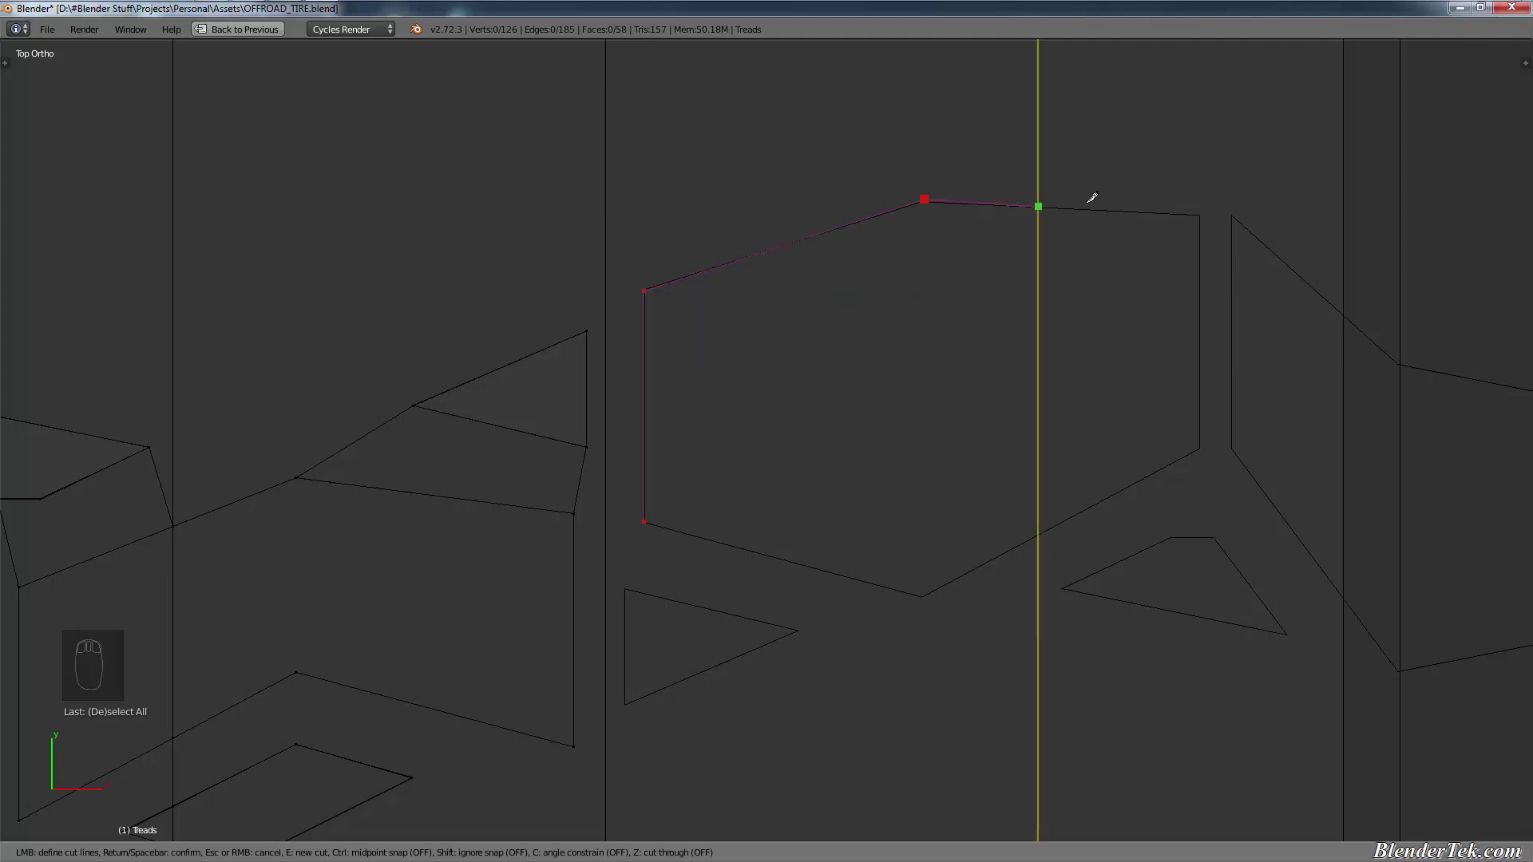
left_click(1197, 212)
Step: Close the hexagon cut along its angle-constrained outer vertical edge and both lower edges, apply it, and deselect everything
key("c")
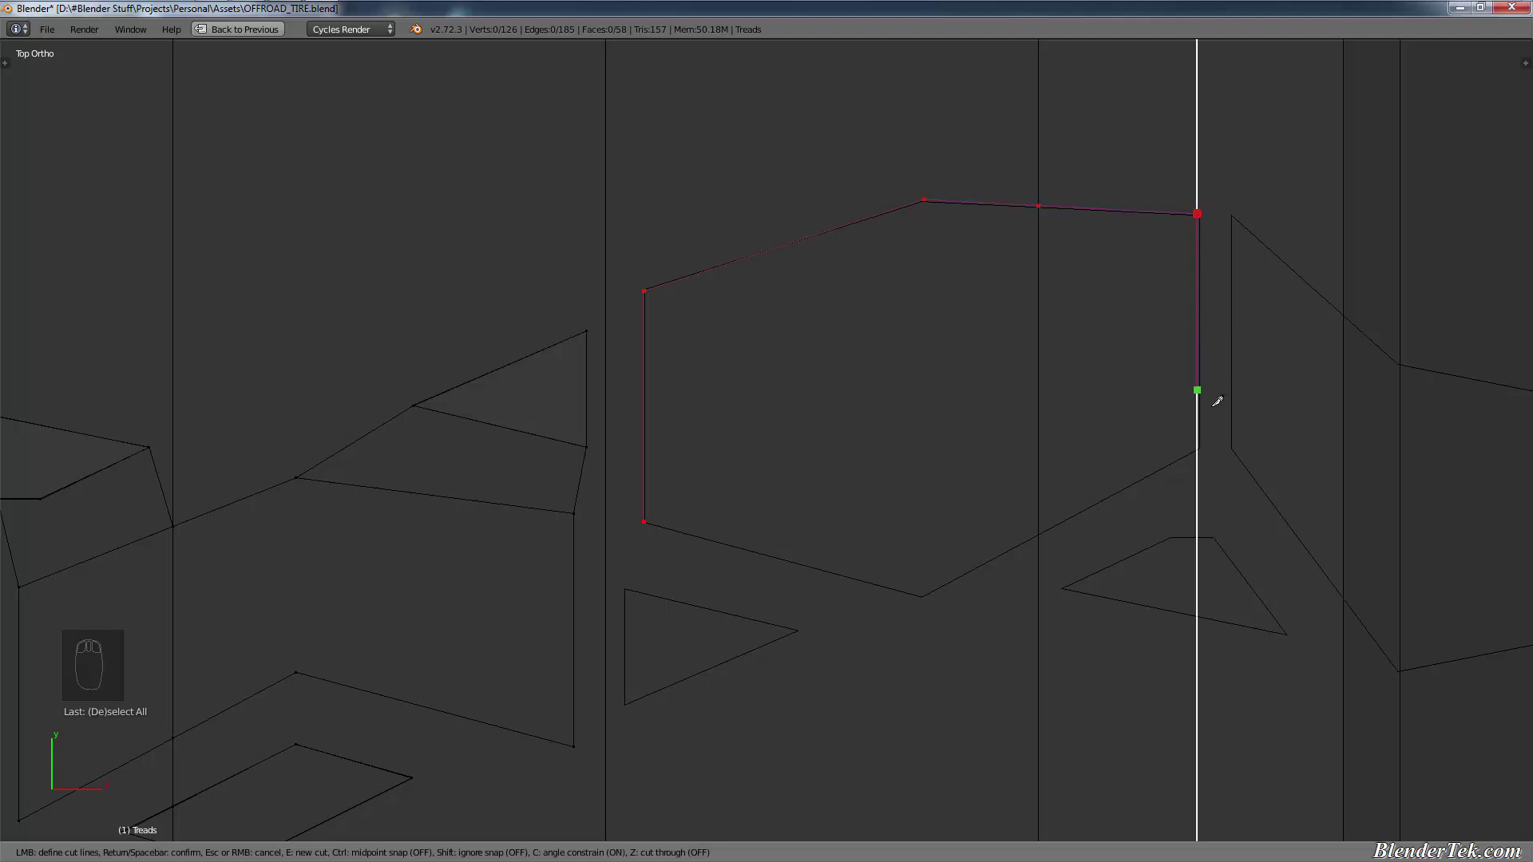
left_click(1203, 446)
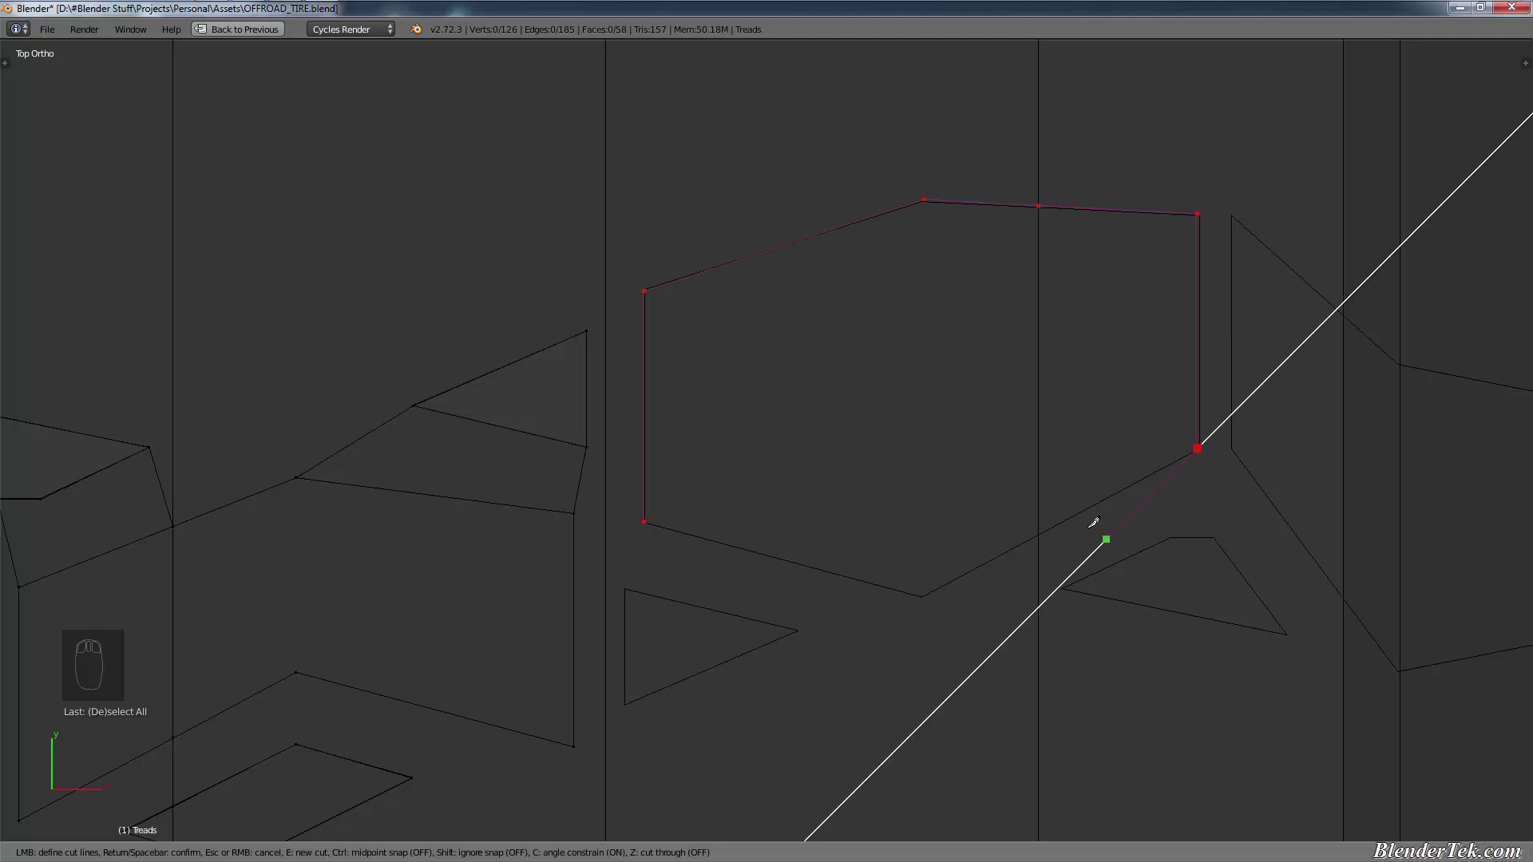
key("c")
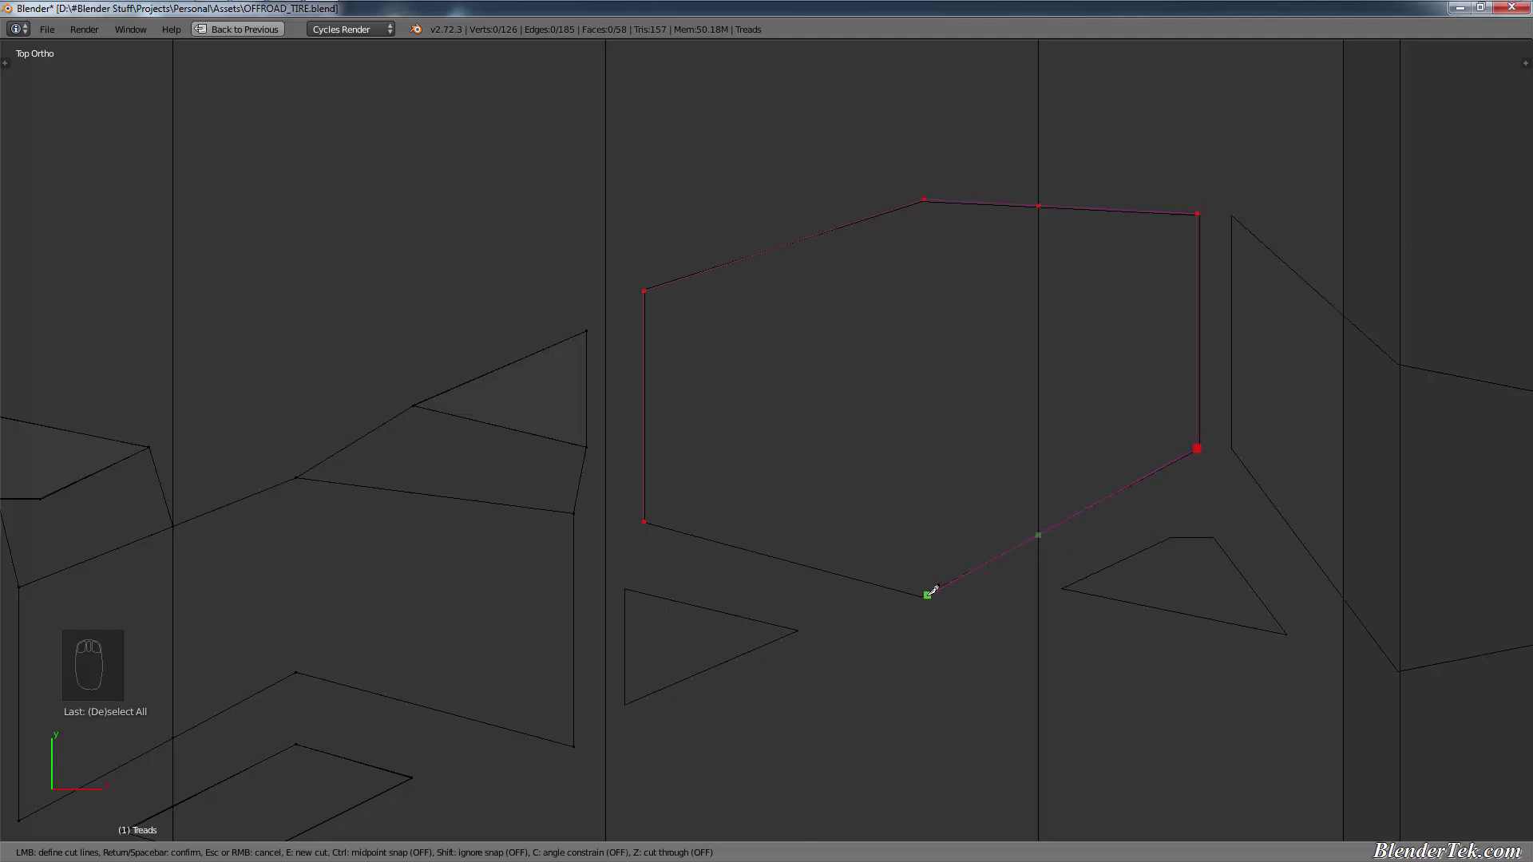
left_click(928, 594)
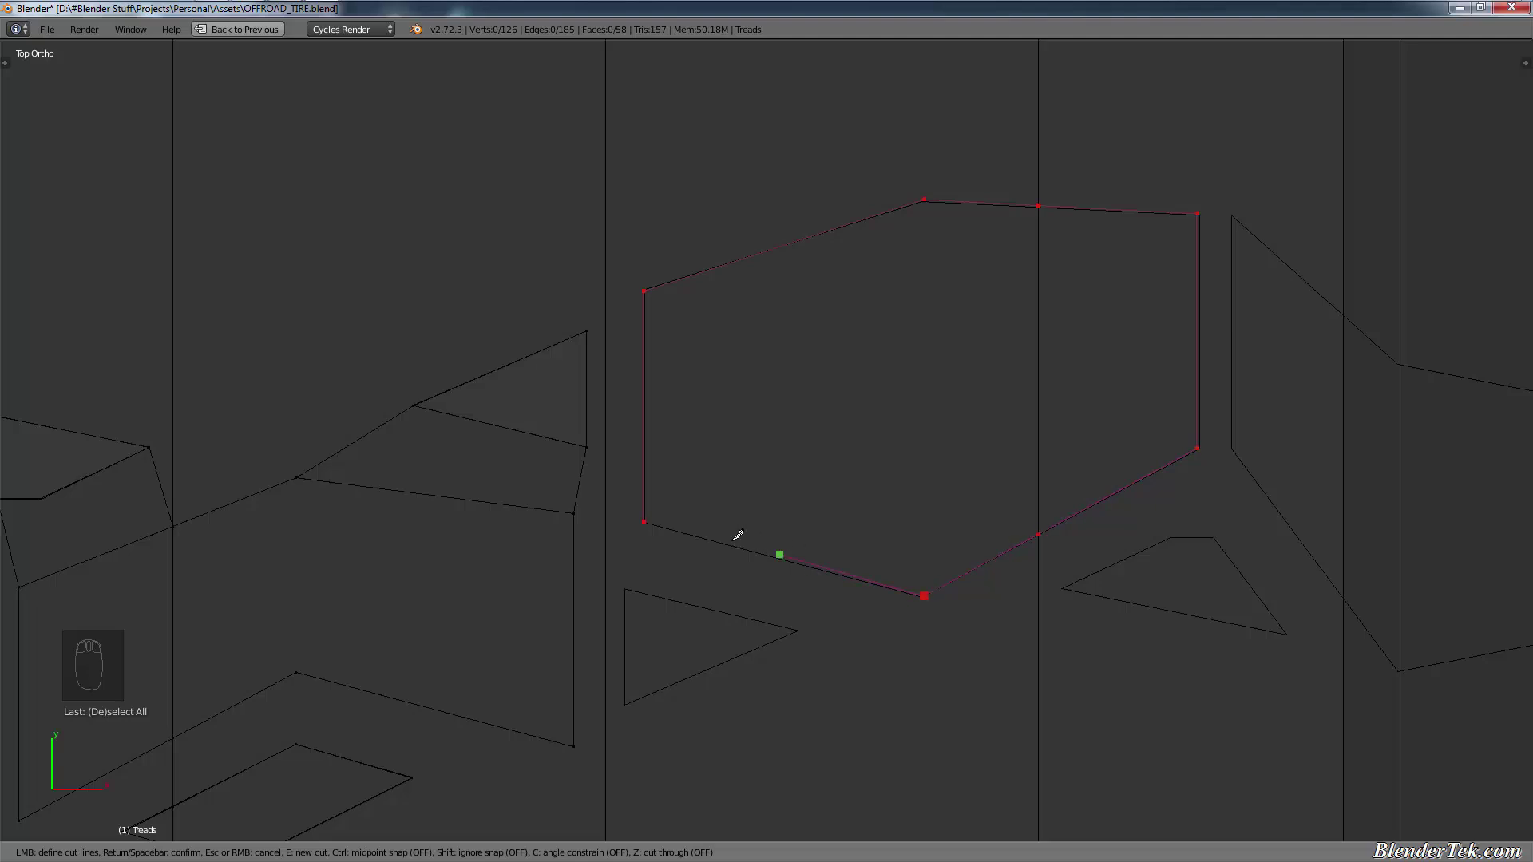
left_click(644, 521)
key("Return")
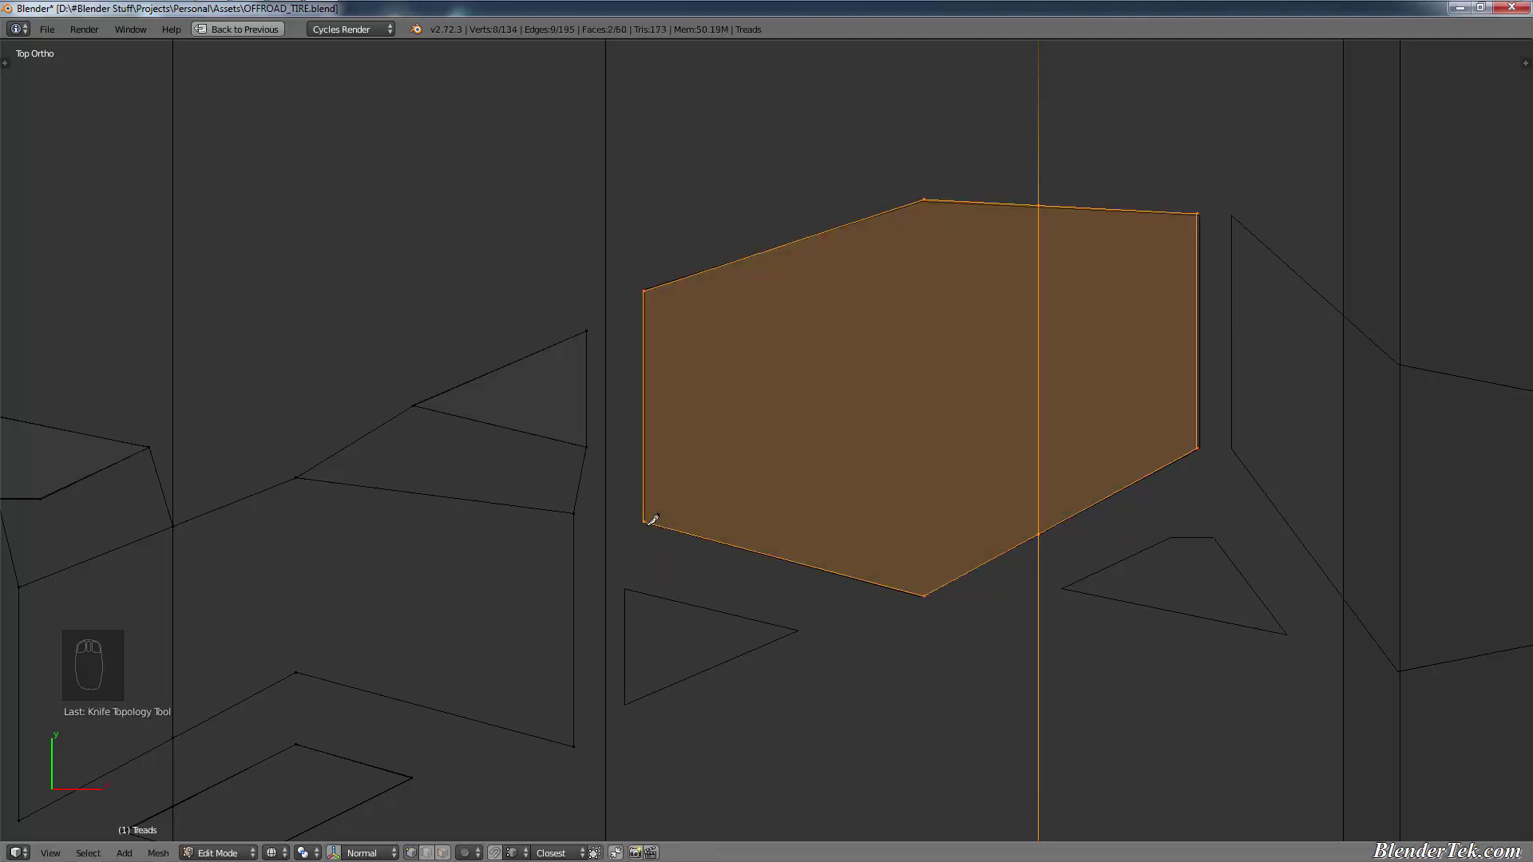
key("a")
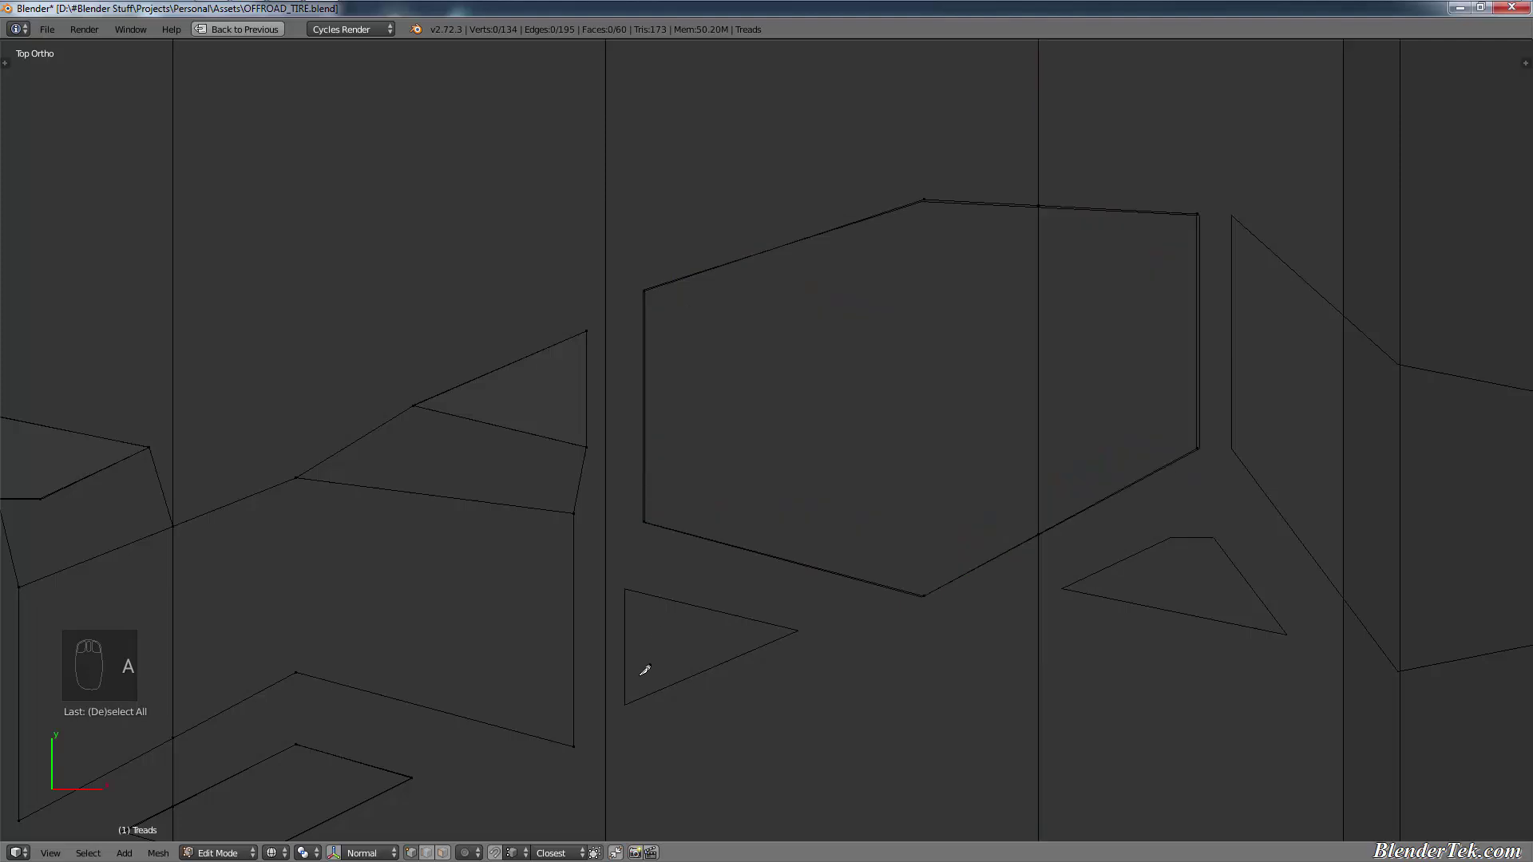
Step: Knife-cut the small triangular guide below the hexagon beside the centre line, apply the closed outline, and deselect everything
key("k")
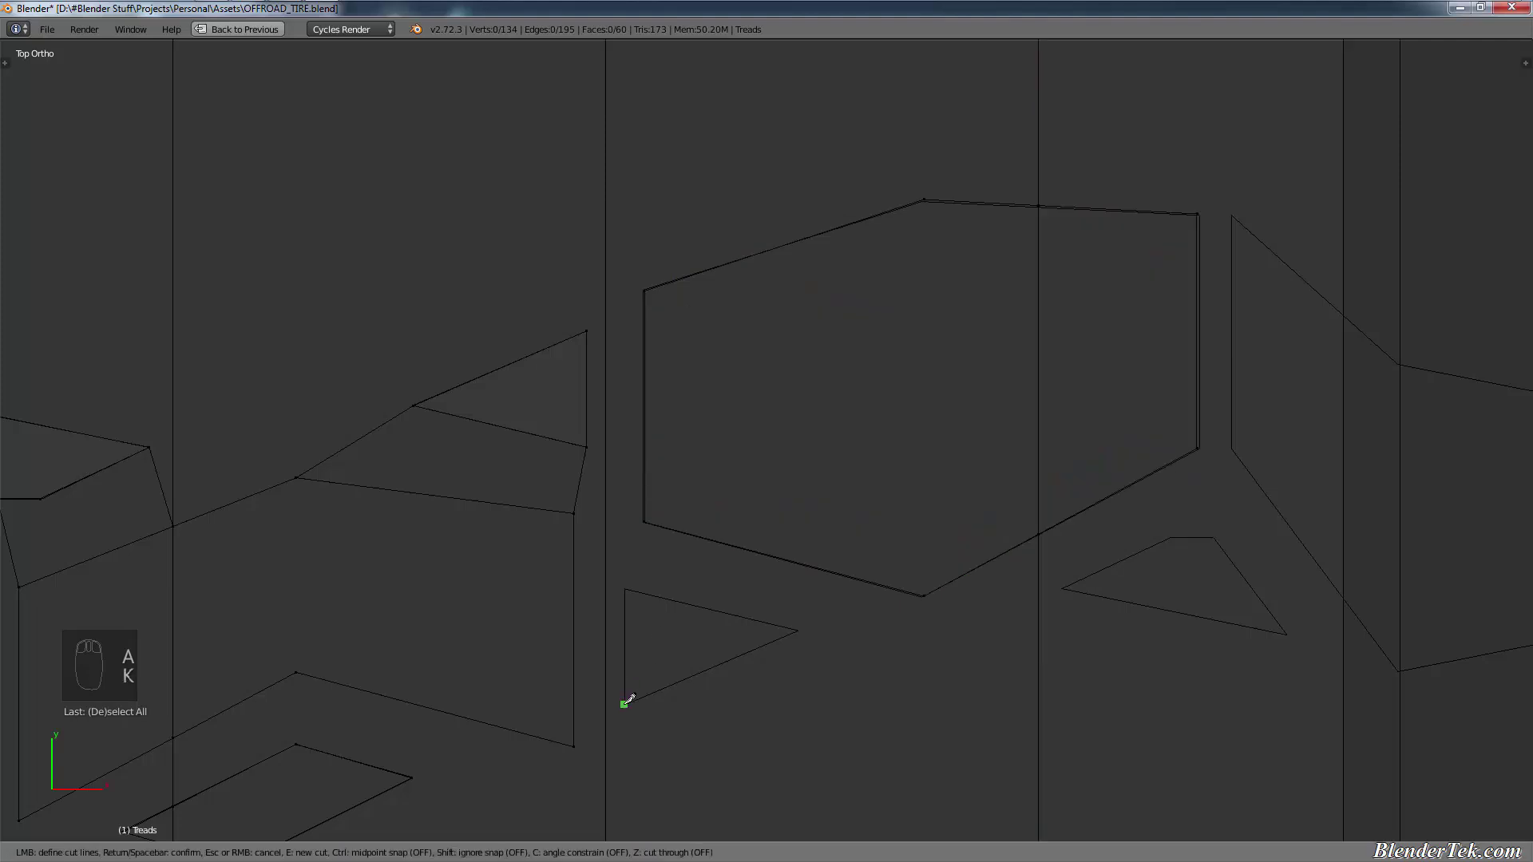
left_click(625, 705)
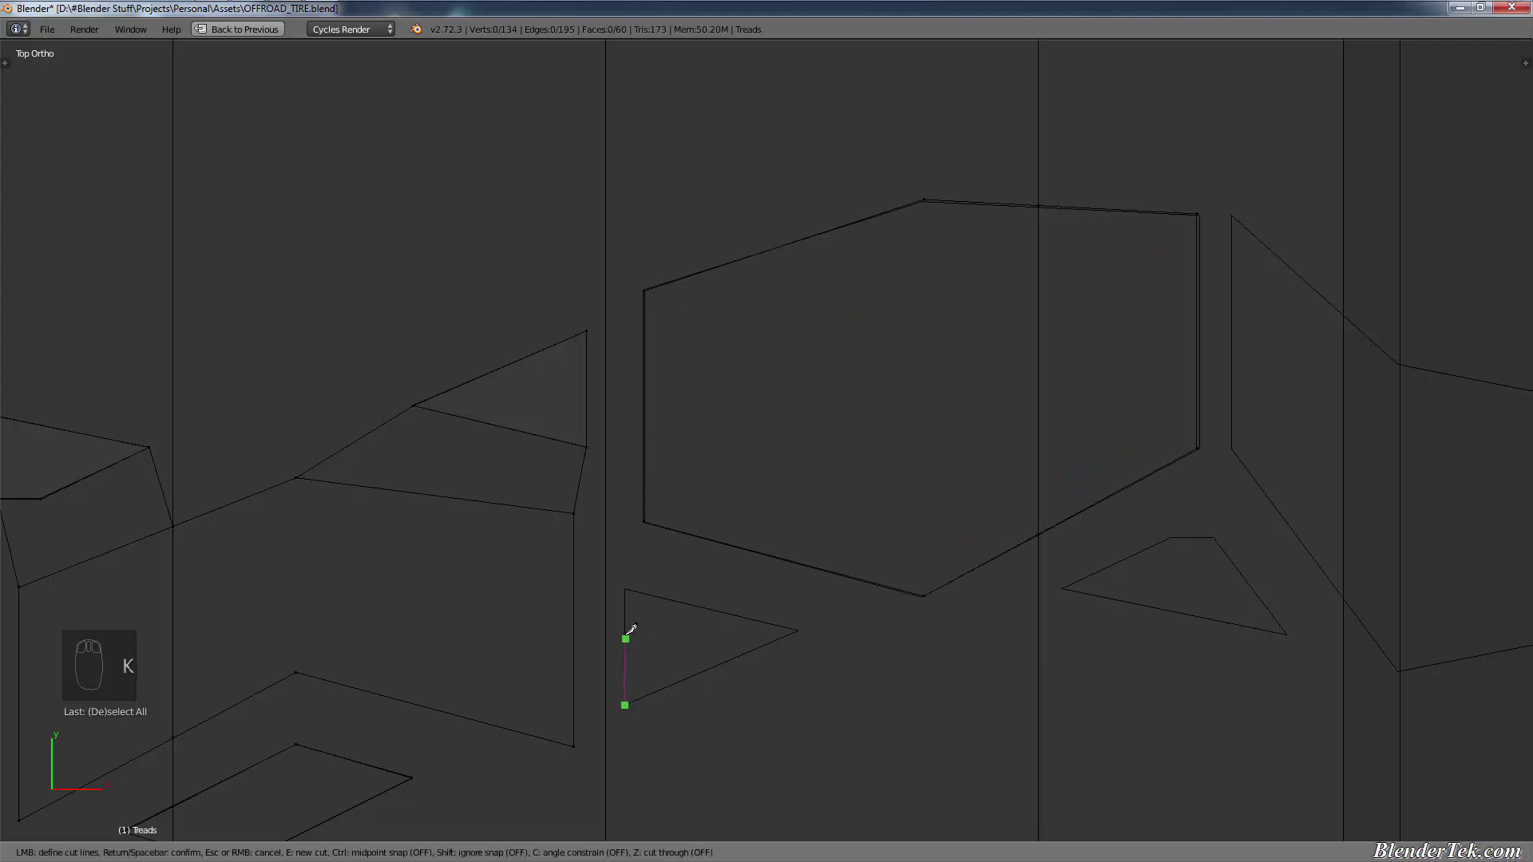
left_click(626, 590)
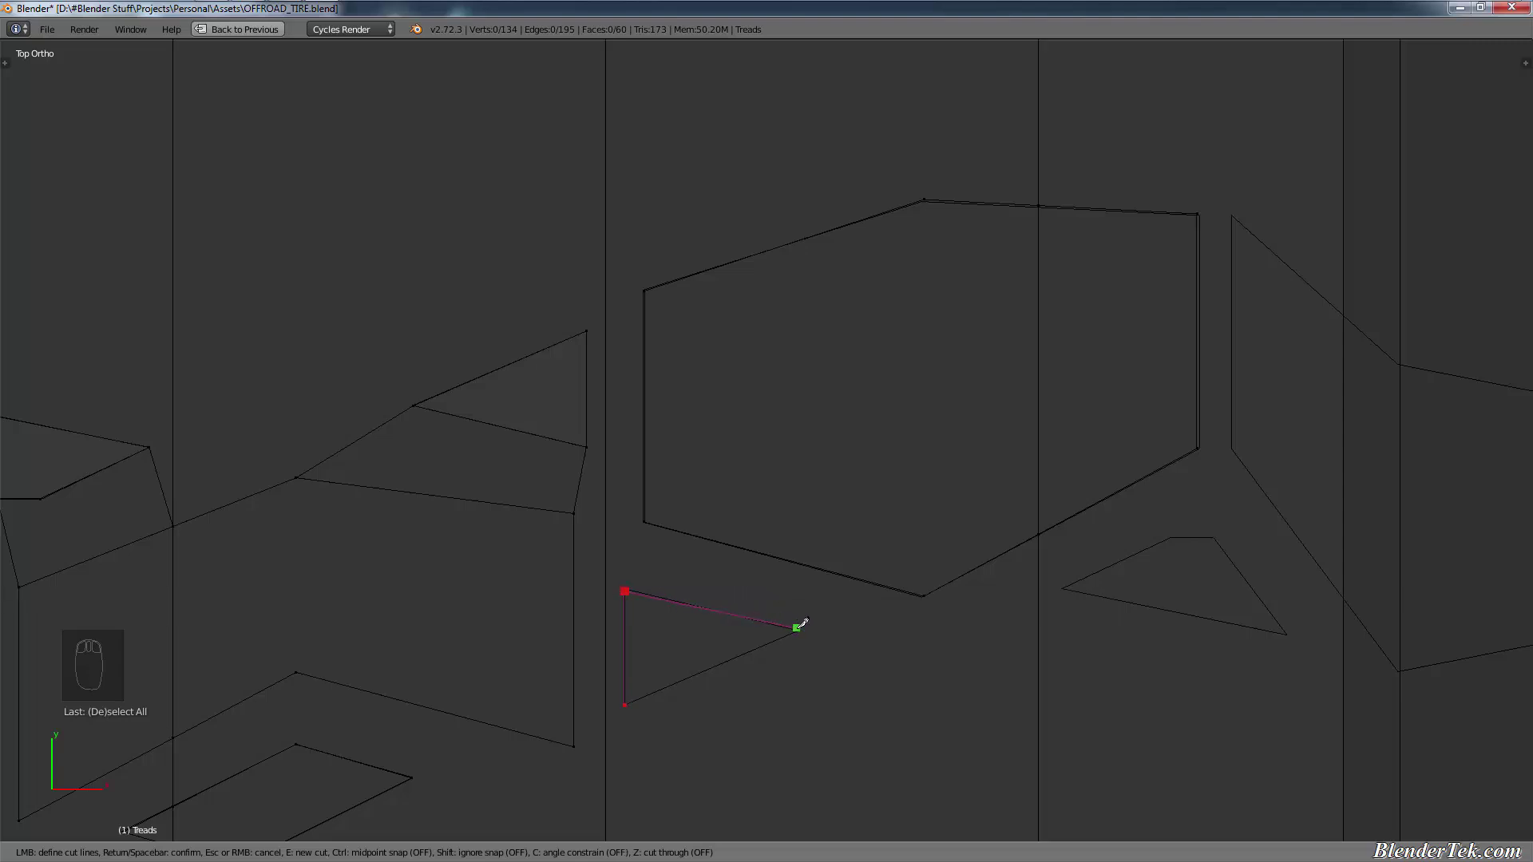
left_click(800, 628)
left_click(632, 698)
key("Return")
key("a")
Step: Knife-cut the small four-sided guide below the hexagon's outer side, angle-constraining its short horizontal edge, apply it, deselect everything, and frame the shoulder block guide
key("k")
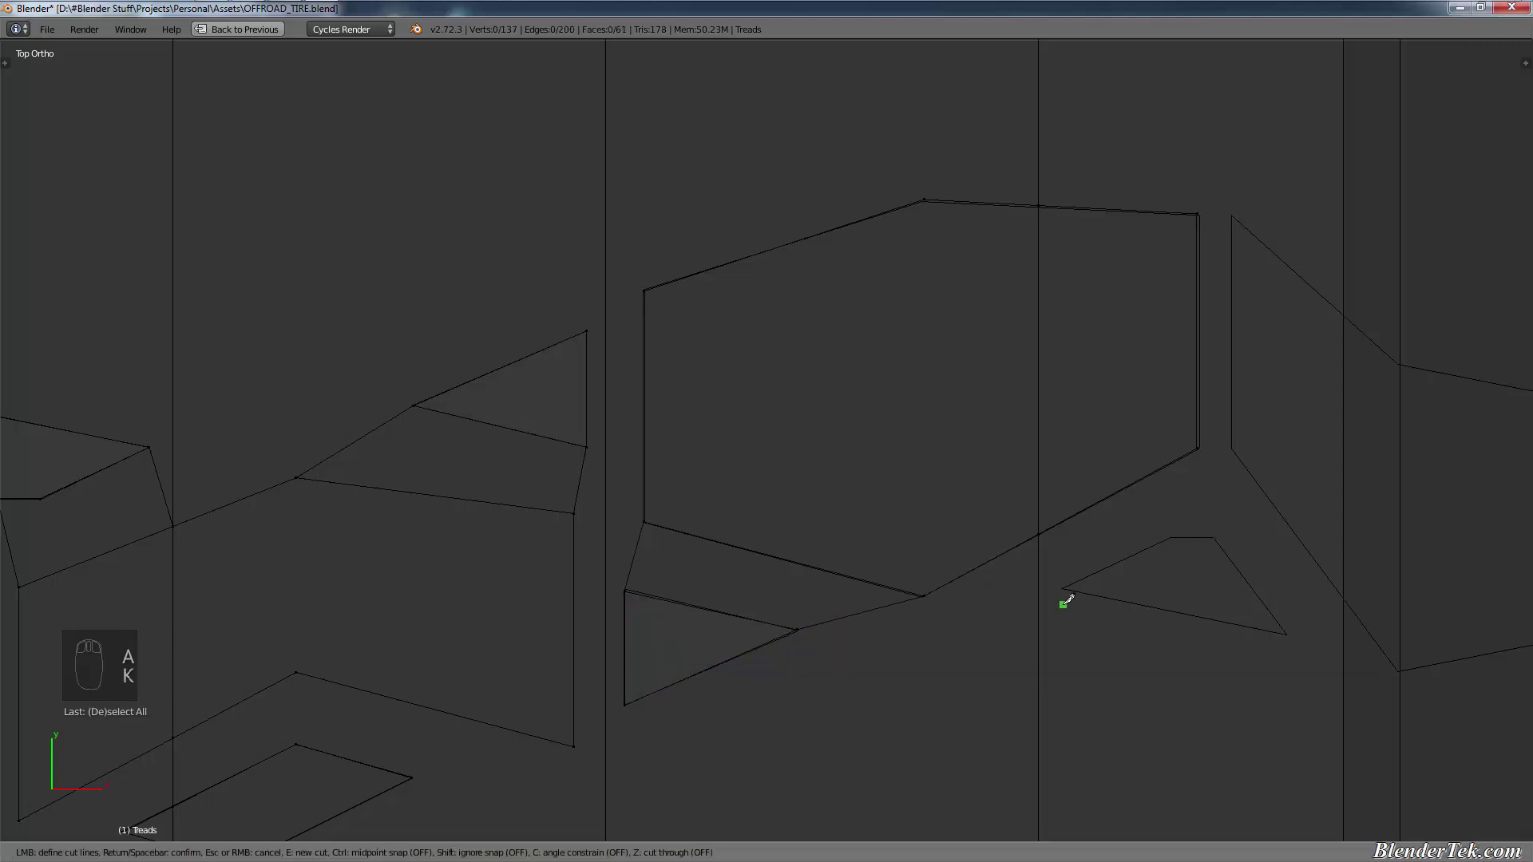
left_click(1068, 584)
left_click(1287, 633)
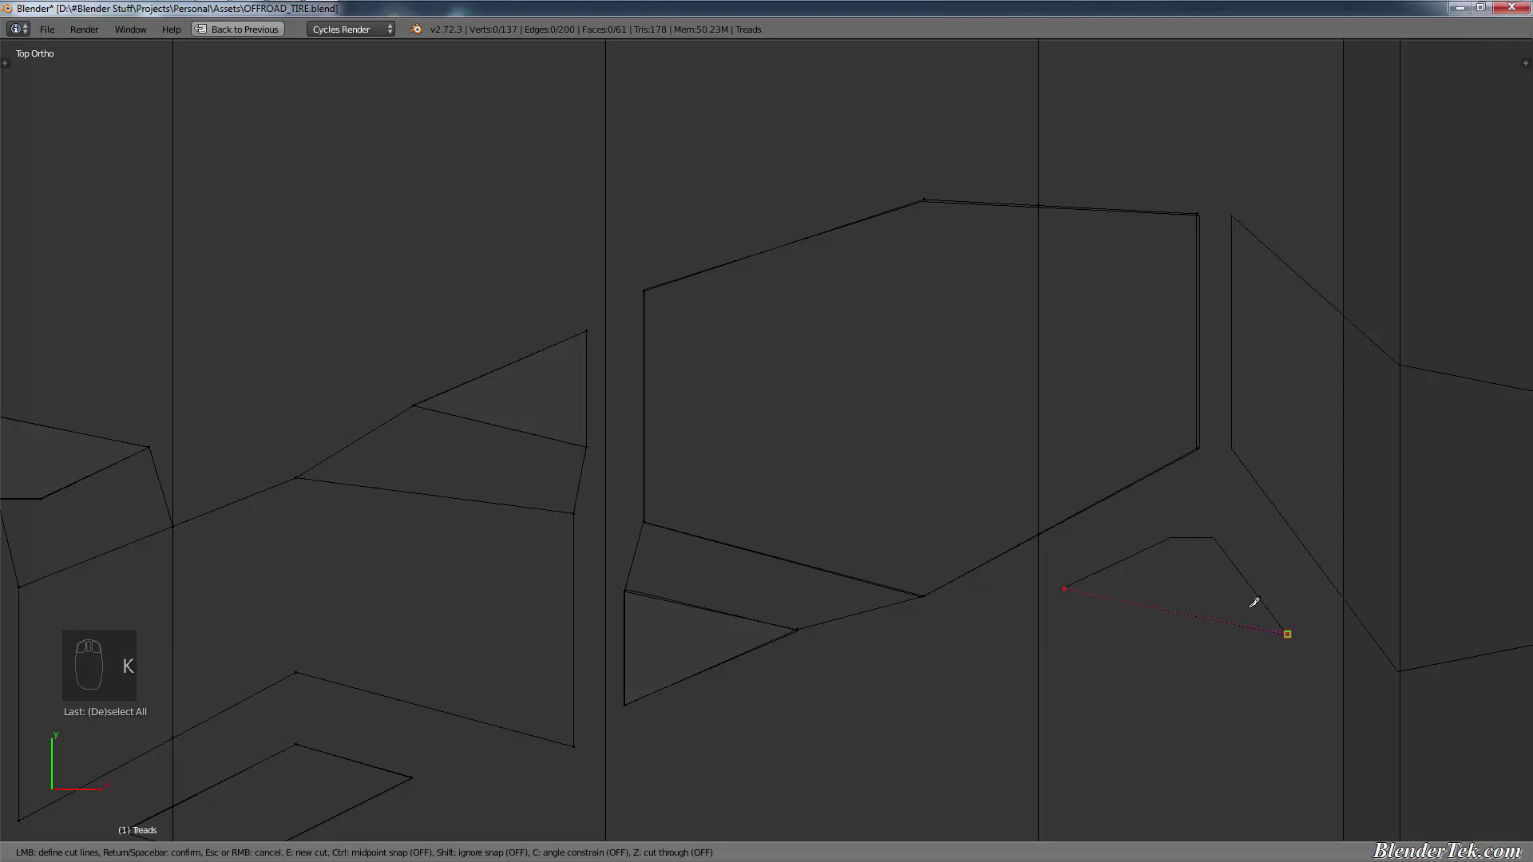
left_click(1215, 535)
key("c")
left_click(1172, 534)
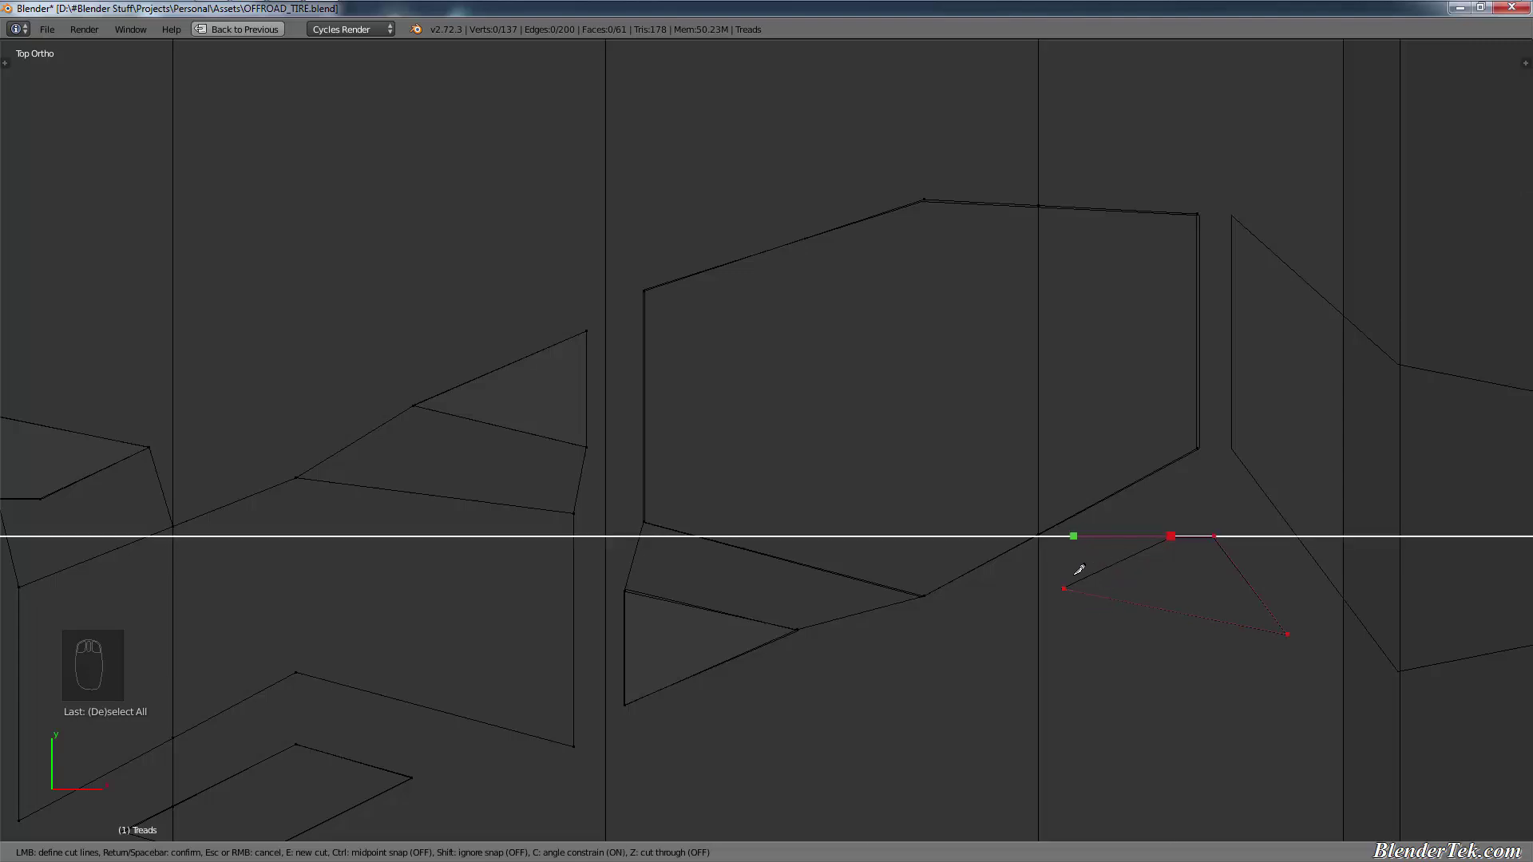
key("c")
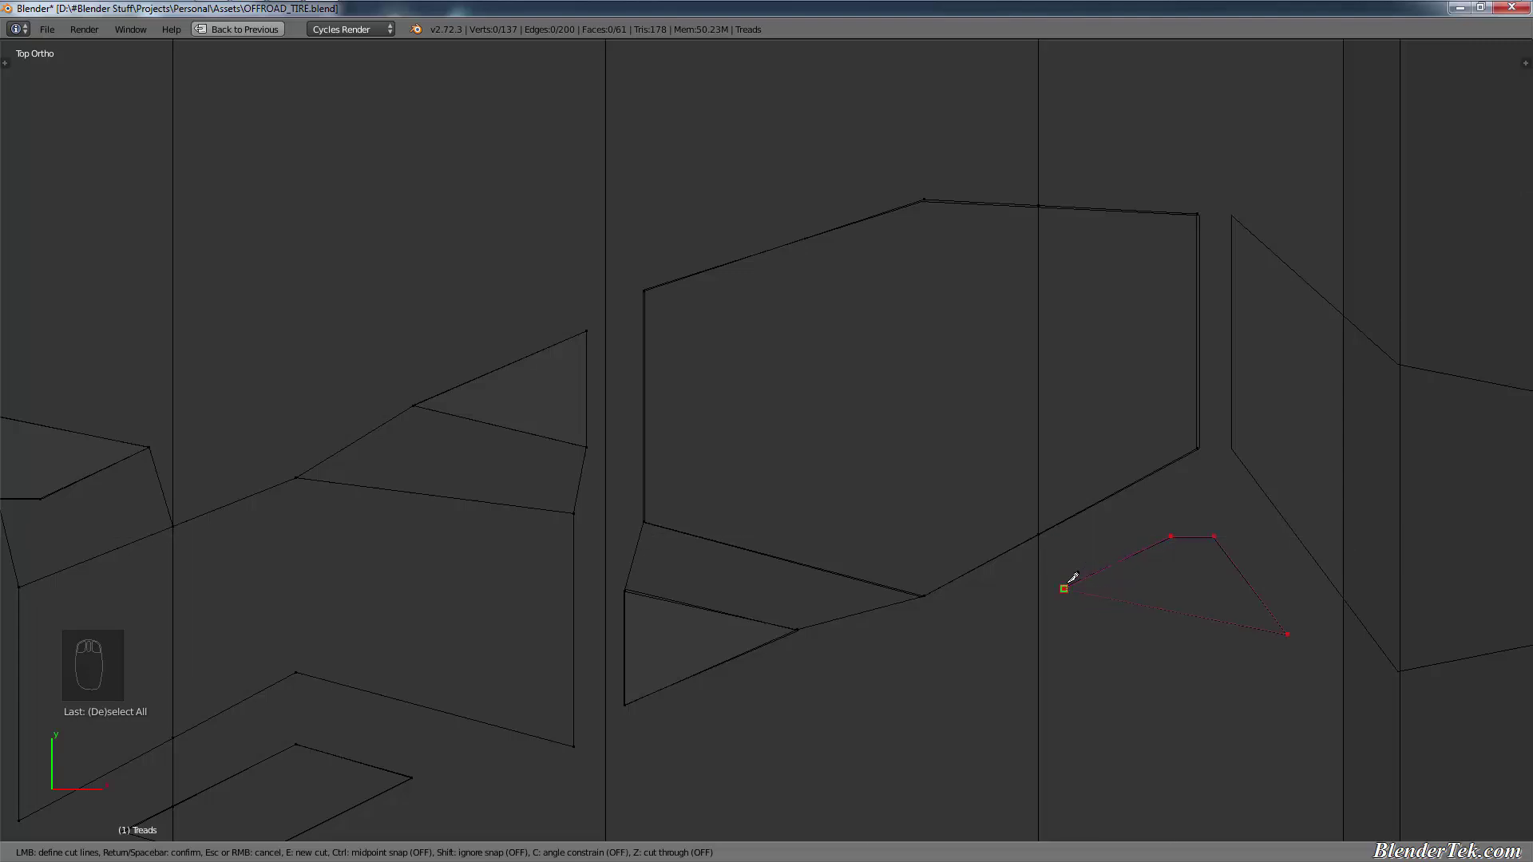
left_click(1064, 588)
key("Return")
scroll(1074, 581, "down", 4)
key("a")
middle_click_drag(1163, 599, 988, 587, "shift")
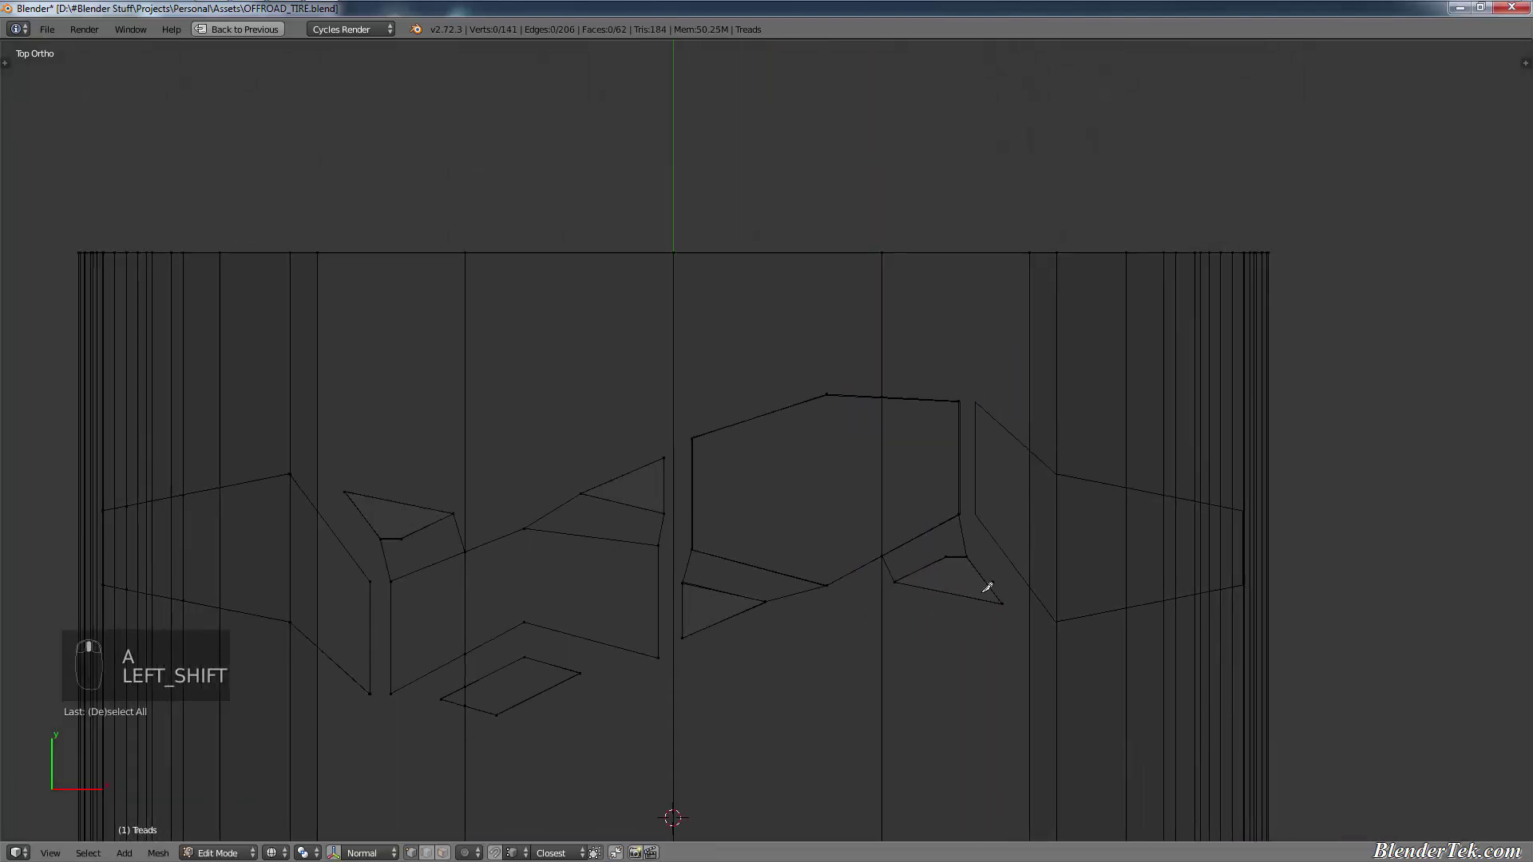
scroll(998, 579, "up", 3)
key("k")
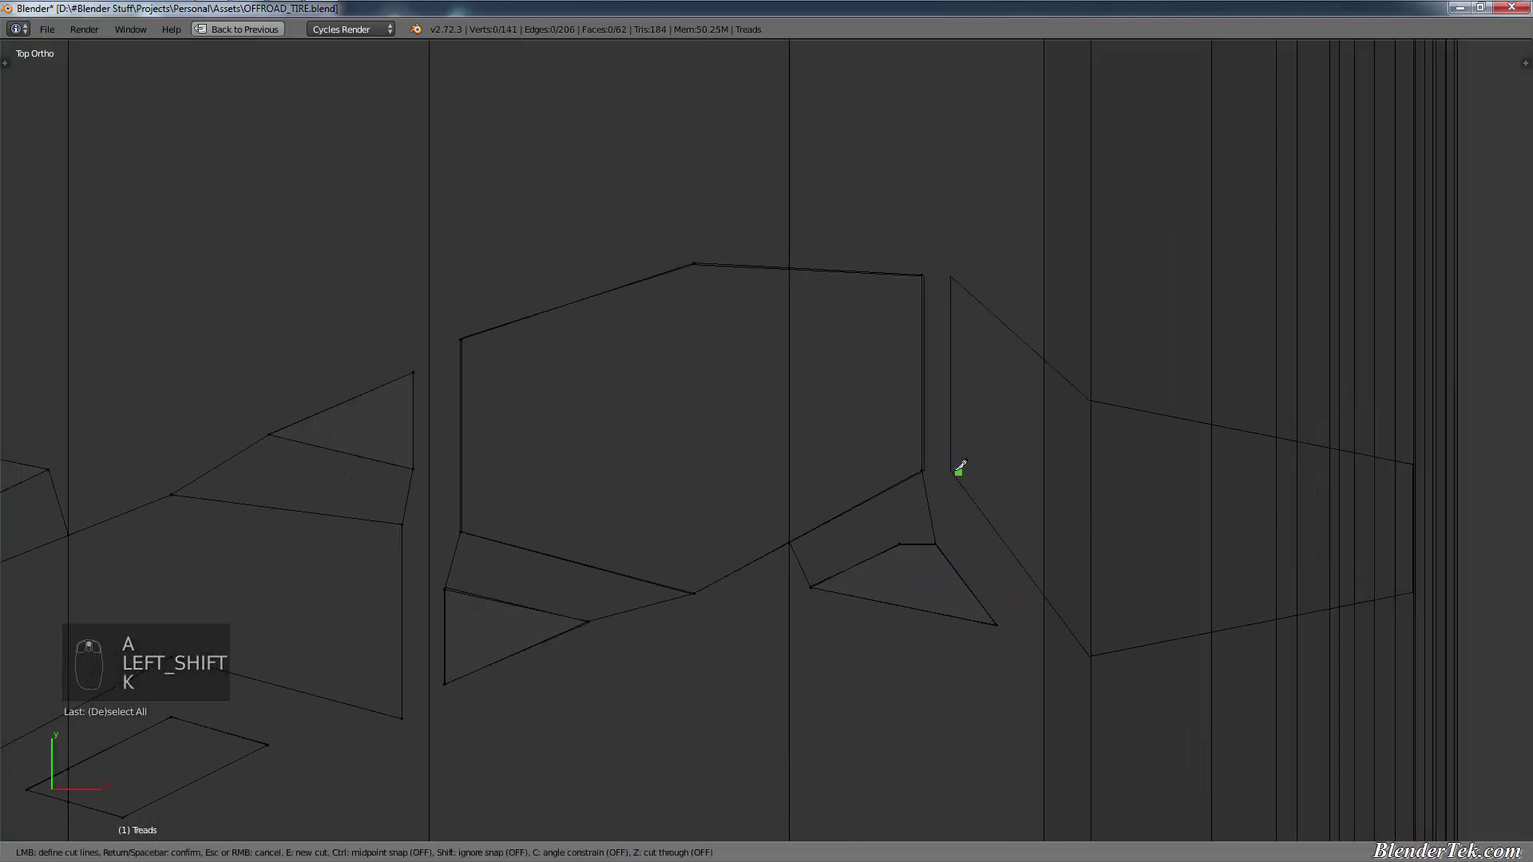
left_click(949, 471)
middle_click_drag(960, 367, 967, 334)
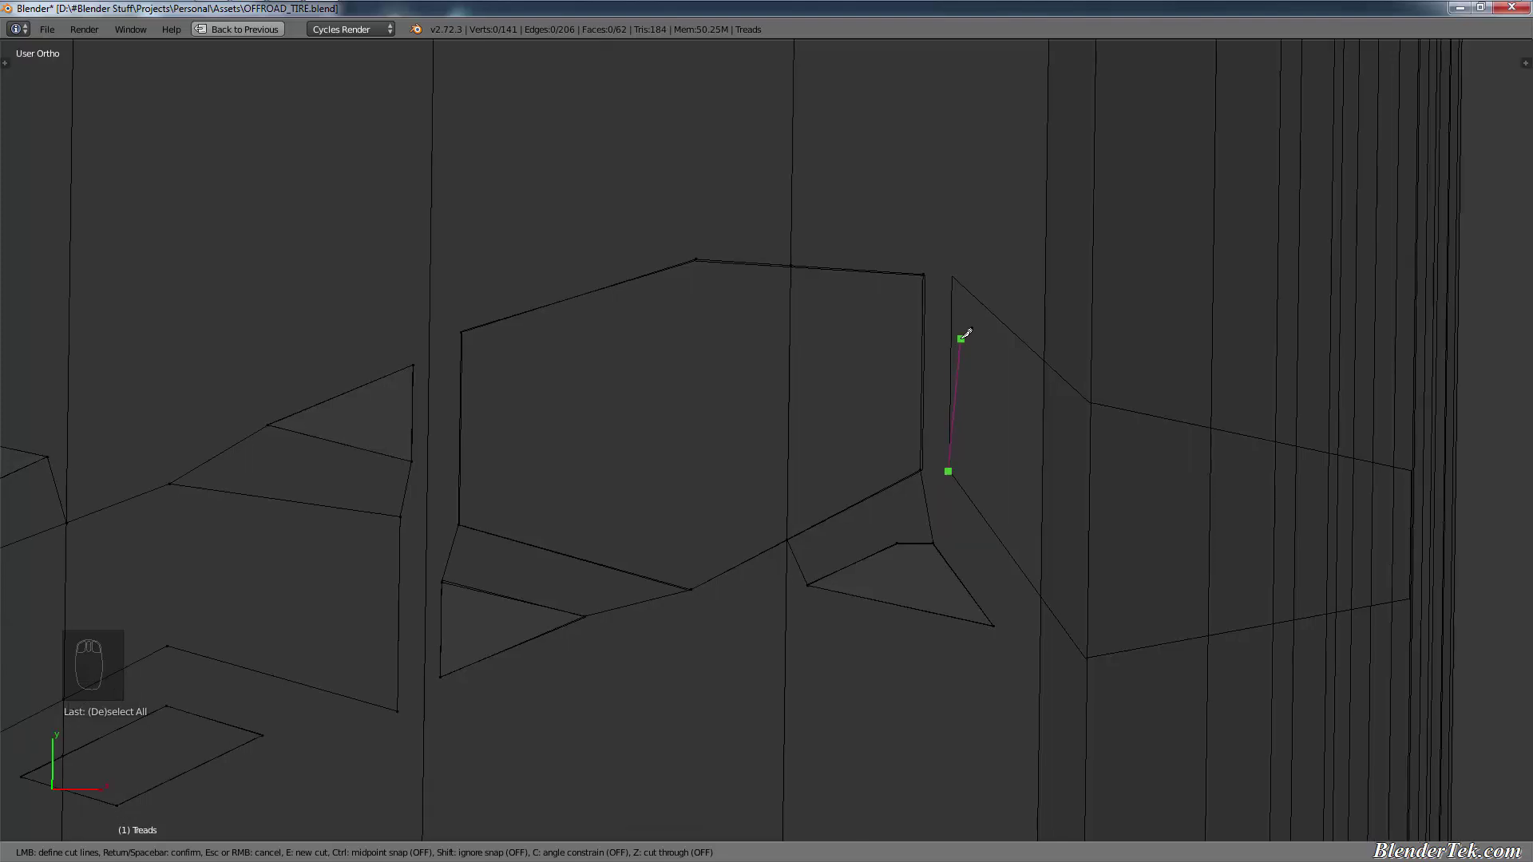
key("Escape")
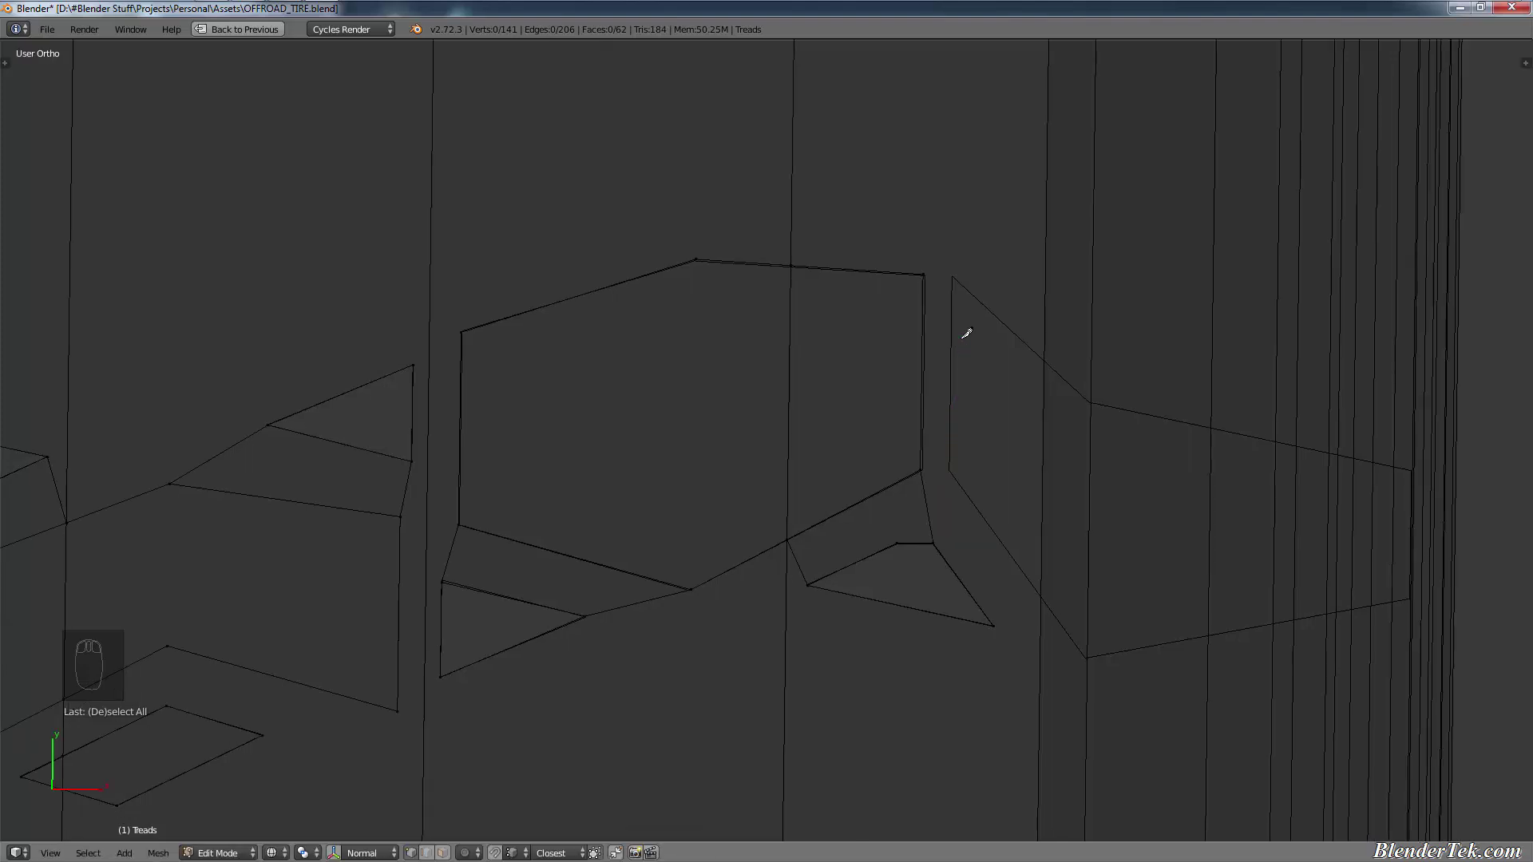
key("KP_7")
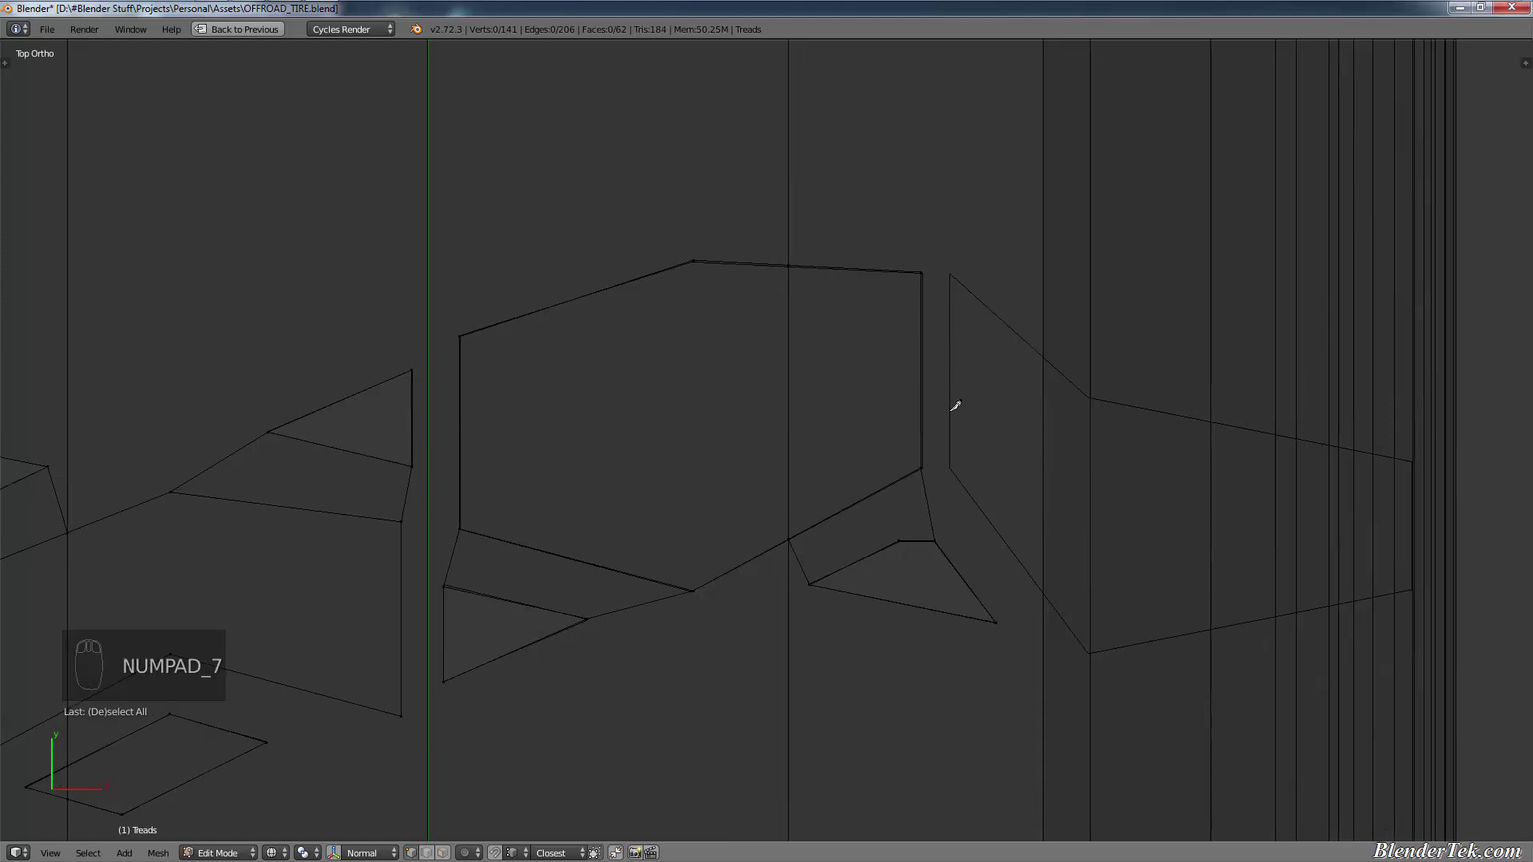
Step: Start a knife cut at the shoulder block guide's lower inner corner and trace its inner vertical edge upward with angle constraint
key("k")
left_click(952, 466)
key("c")
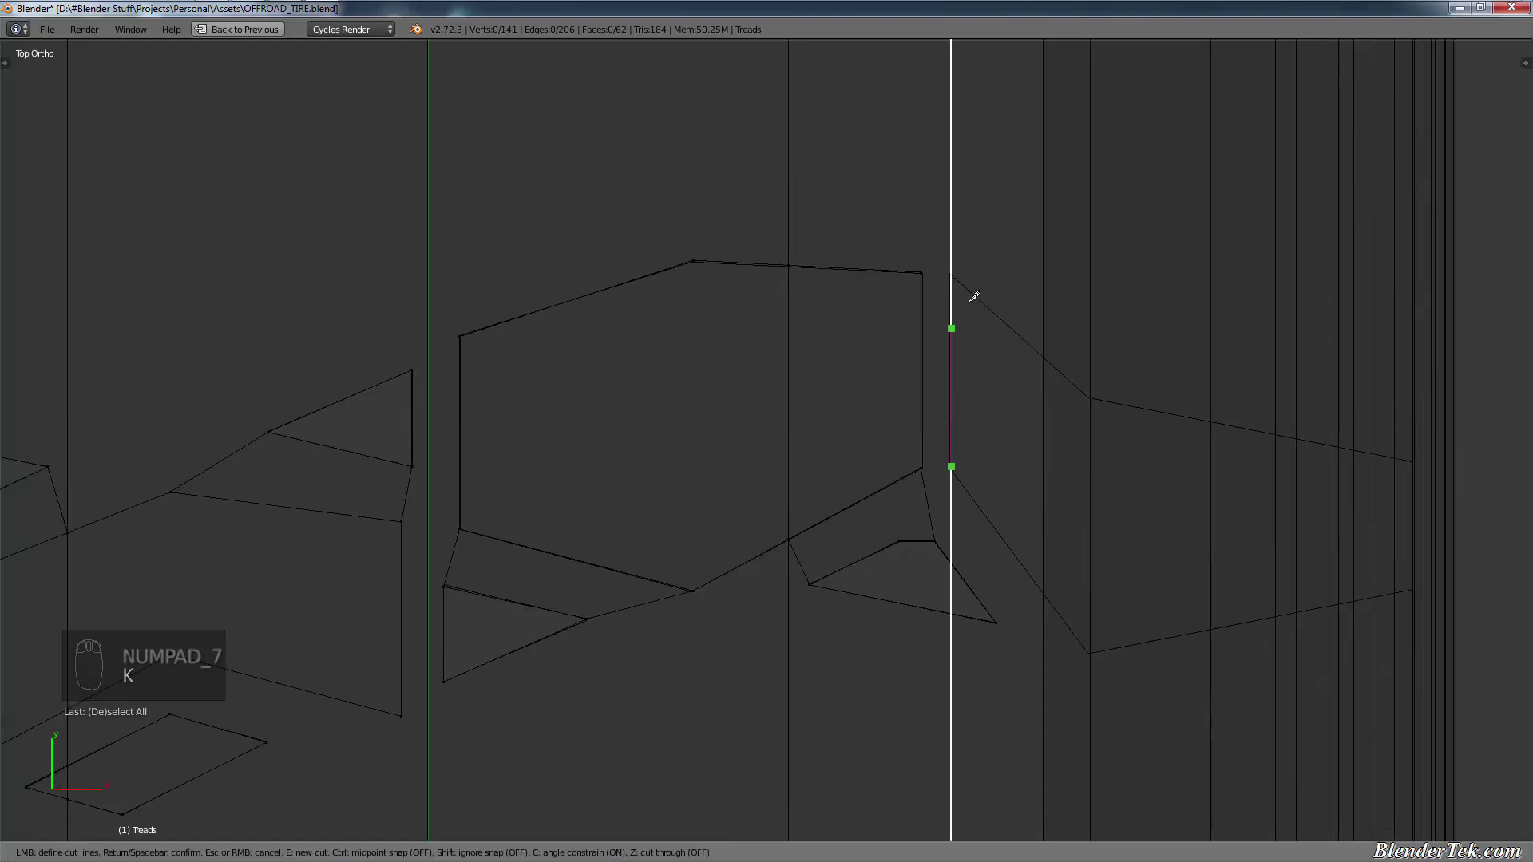
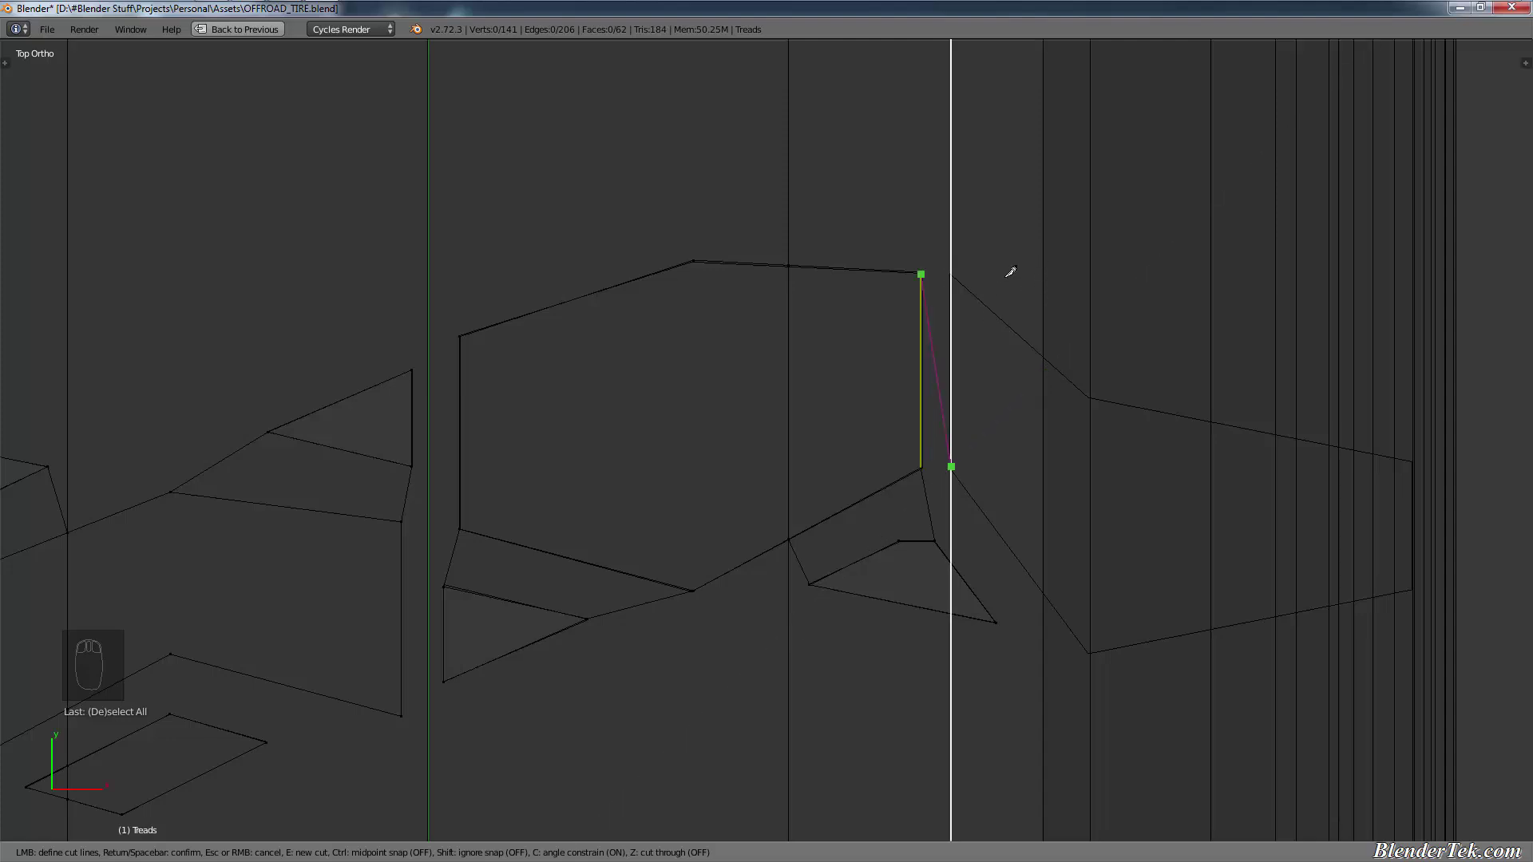
scroll(990, 265, "up", 5)
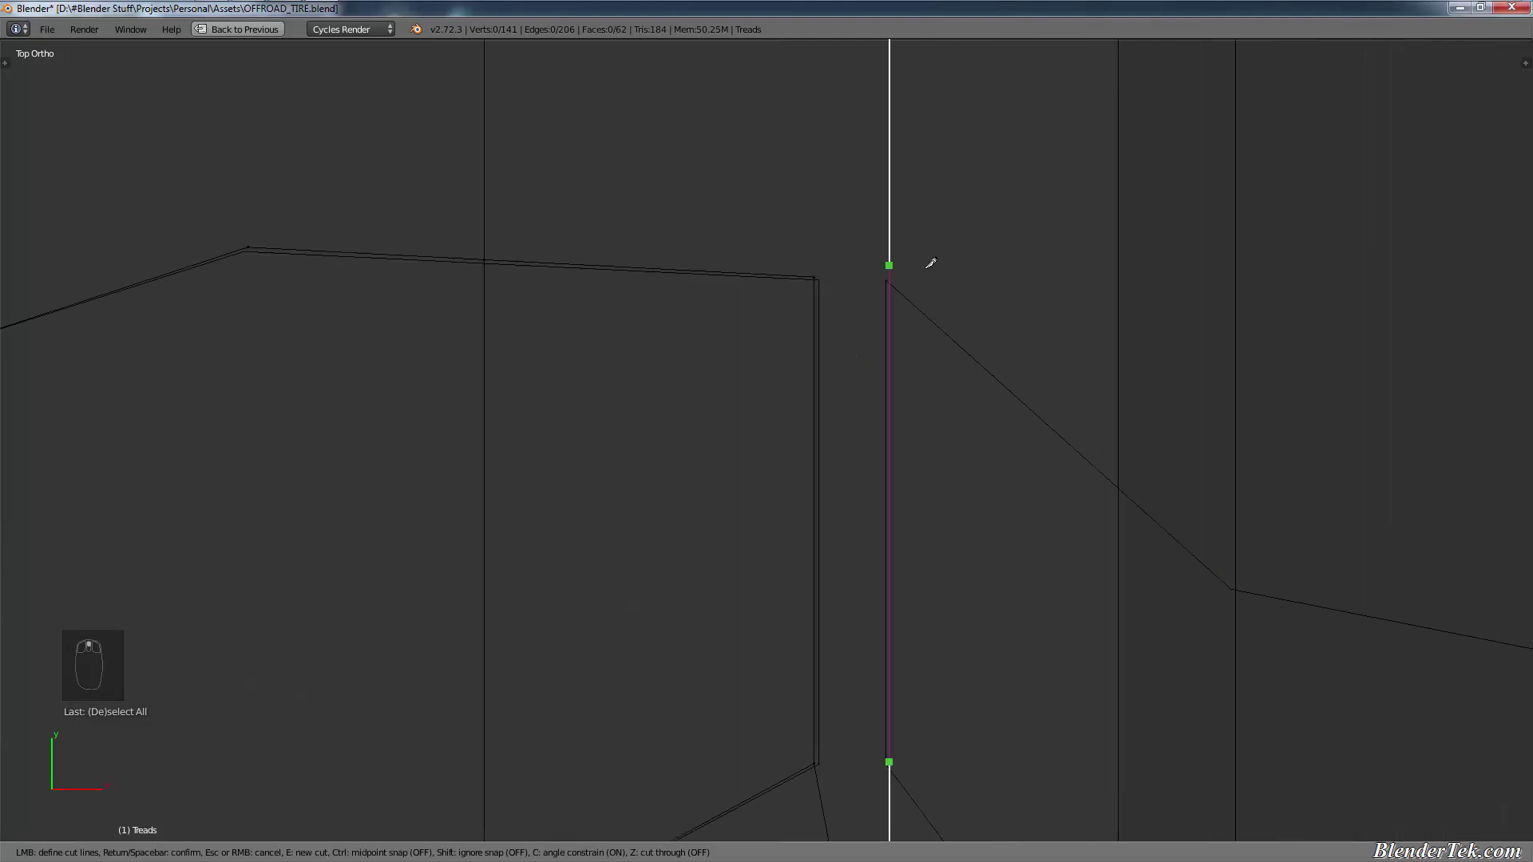
left_click(838, 300)
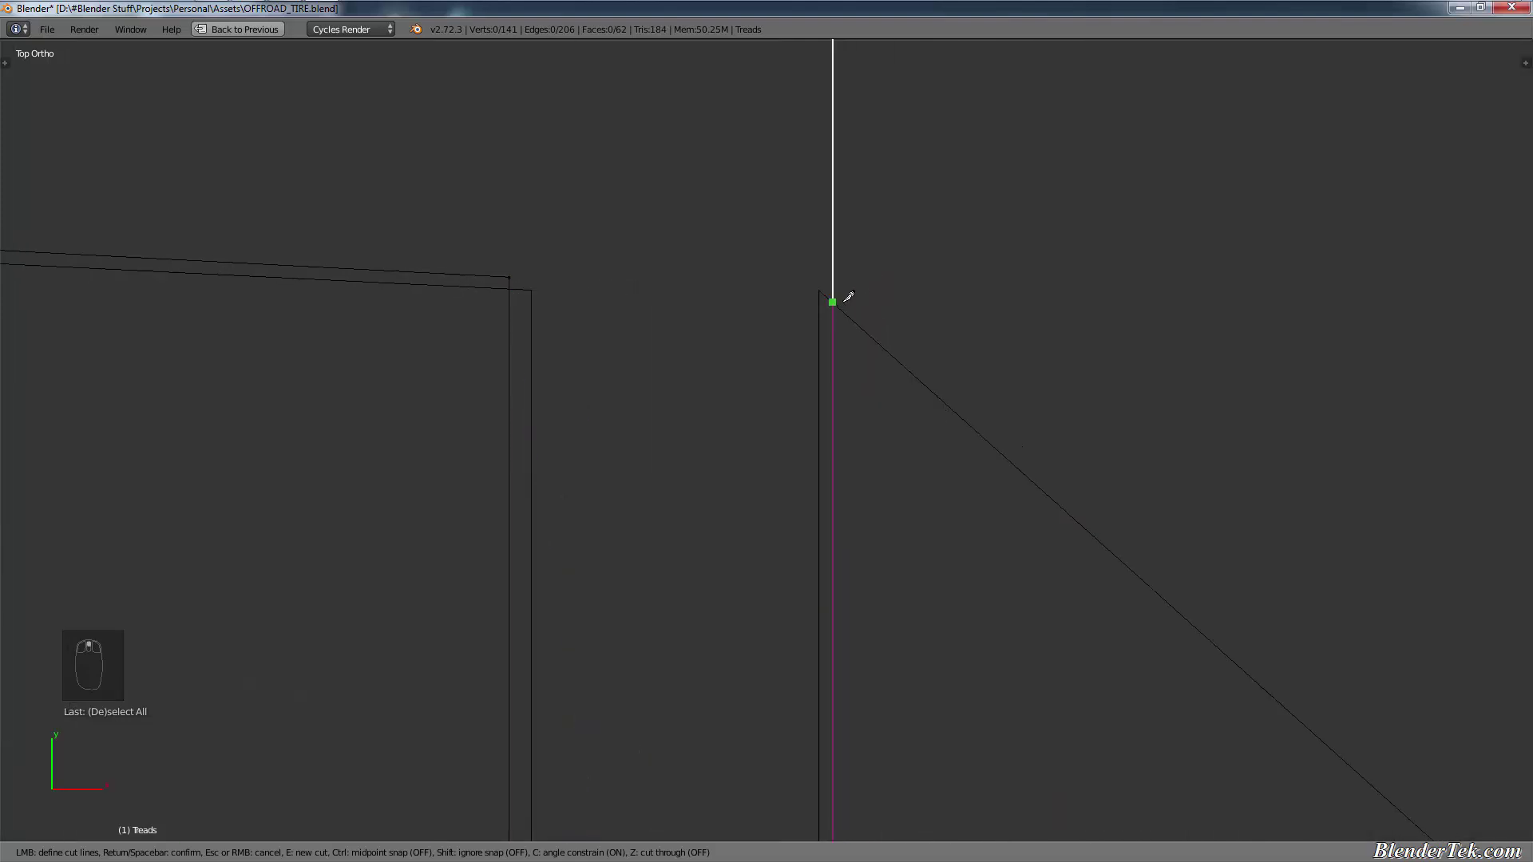
Step: Continue the knife cut without angle constraint along the shoulder block guide's two upper sloped edges to its upper outer corner
scroll(838, 301, "down", 5)
scroll(982, 463, "down", 4)
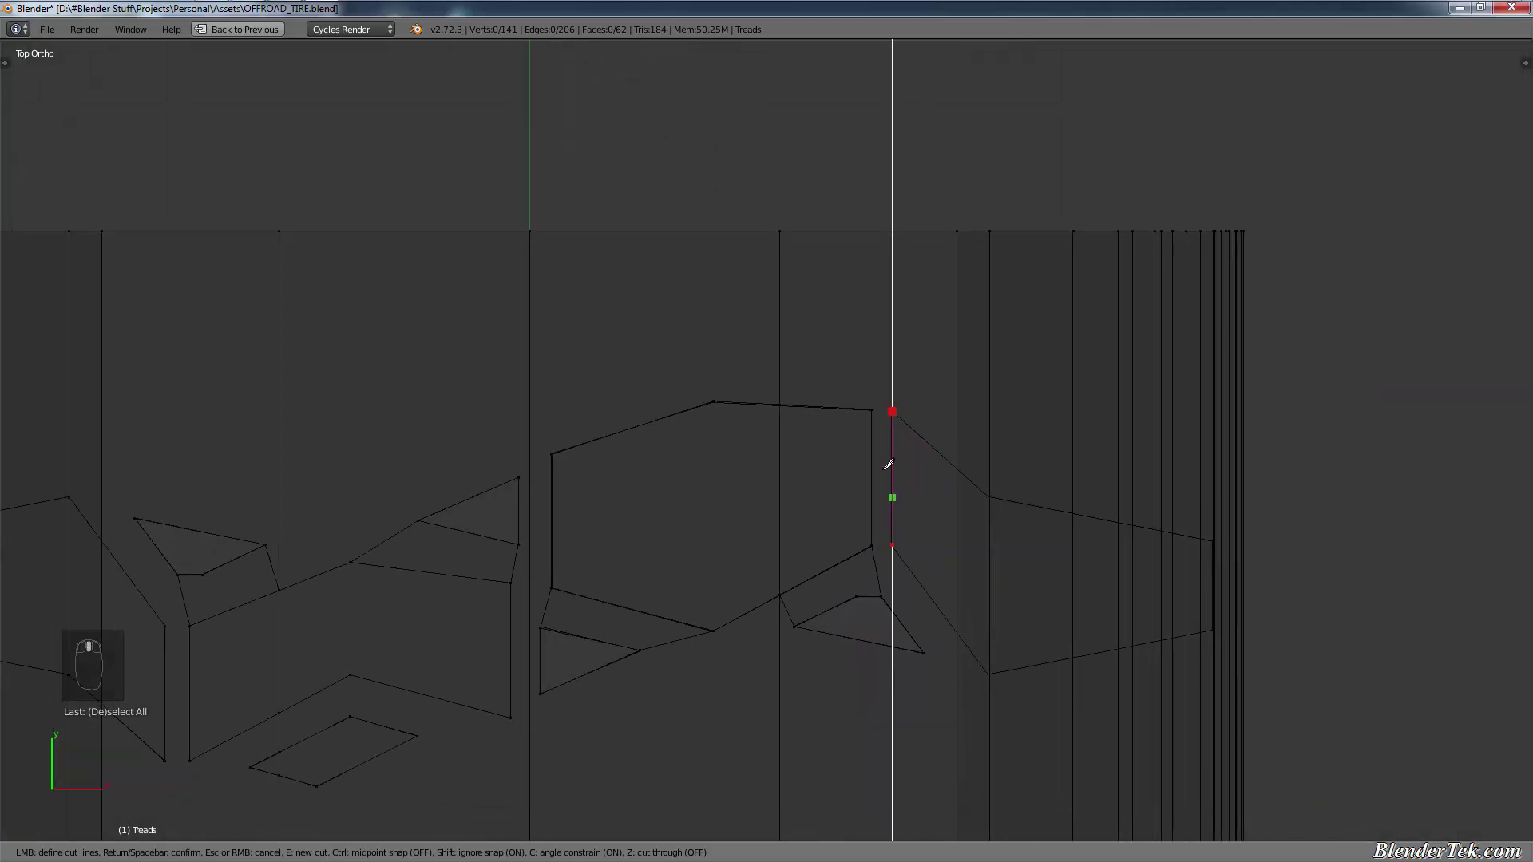
scroll(849, 463, "up", 4)
scroll(849, 462, "up", 3)
key("c")
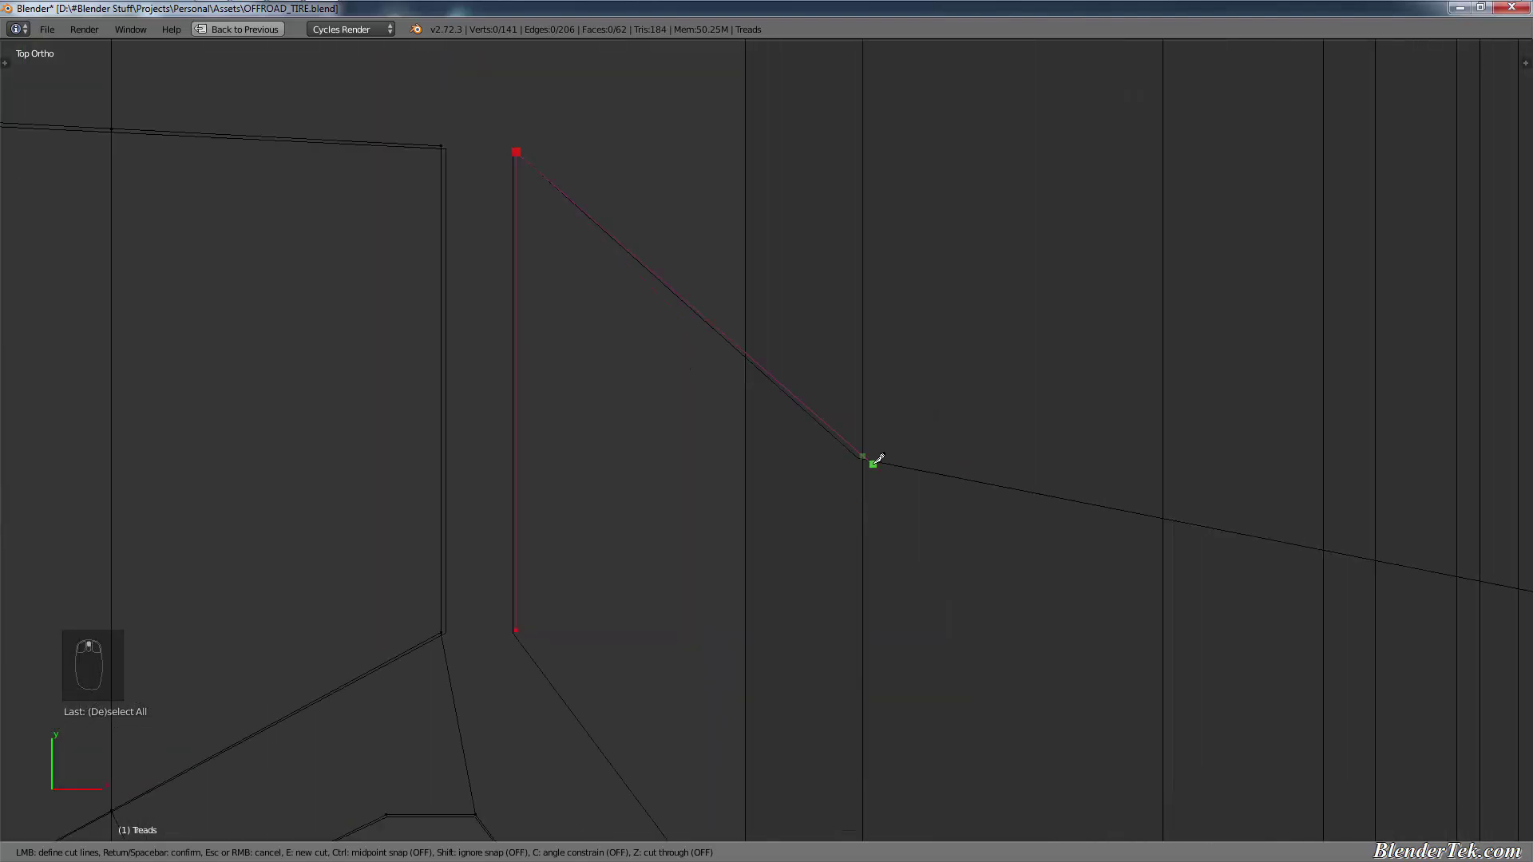
scroll(915, 511, "down", 2)
middle_click_drag(931, 527, 698, 469, "shift")
scroll(1158, 502, "up", 7)
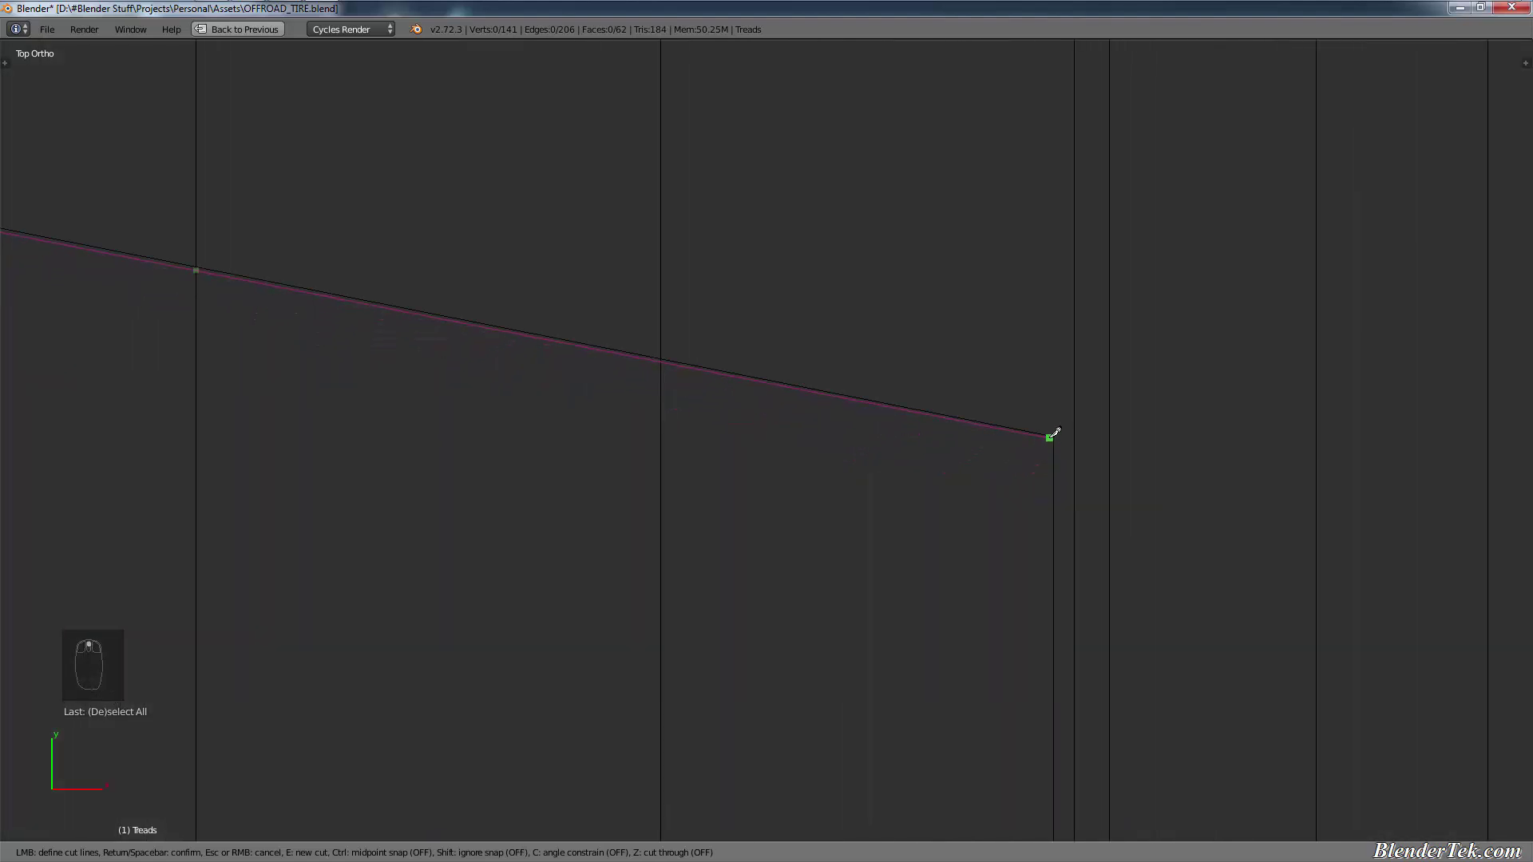
left_click(1052, 437)
Step: Trace the shoulder block guide's outer vertical edge down to its lower outer corner with angle constraint
scroll(1051, 507, "down", 3)
middle_click_drag(1060, 576, 1030, 250, "shift")
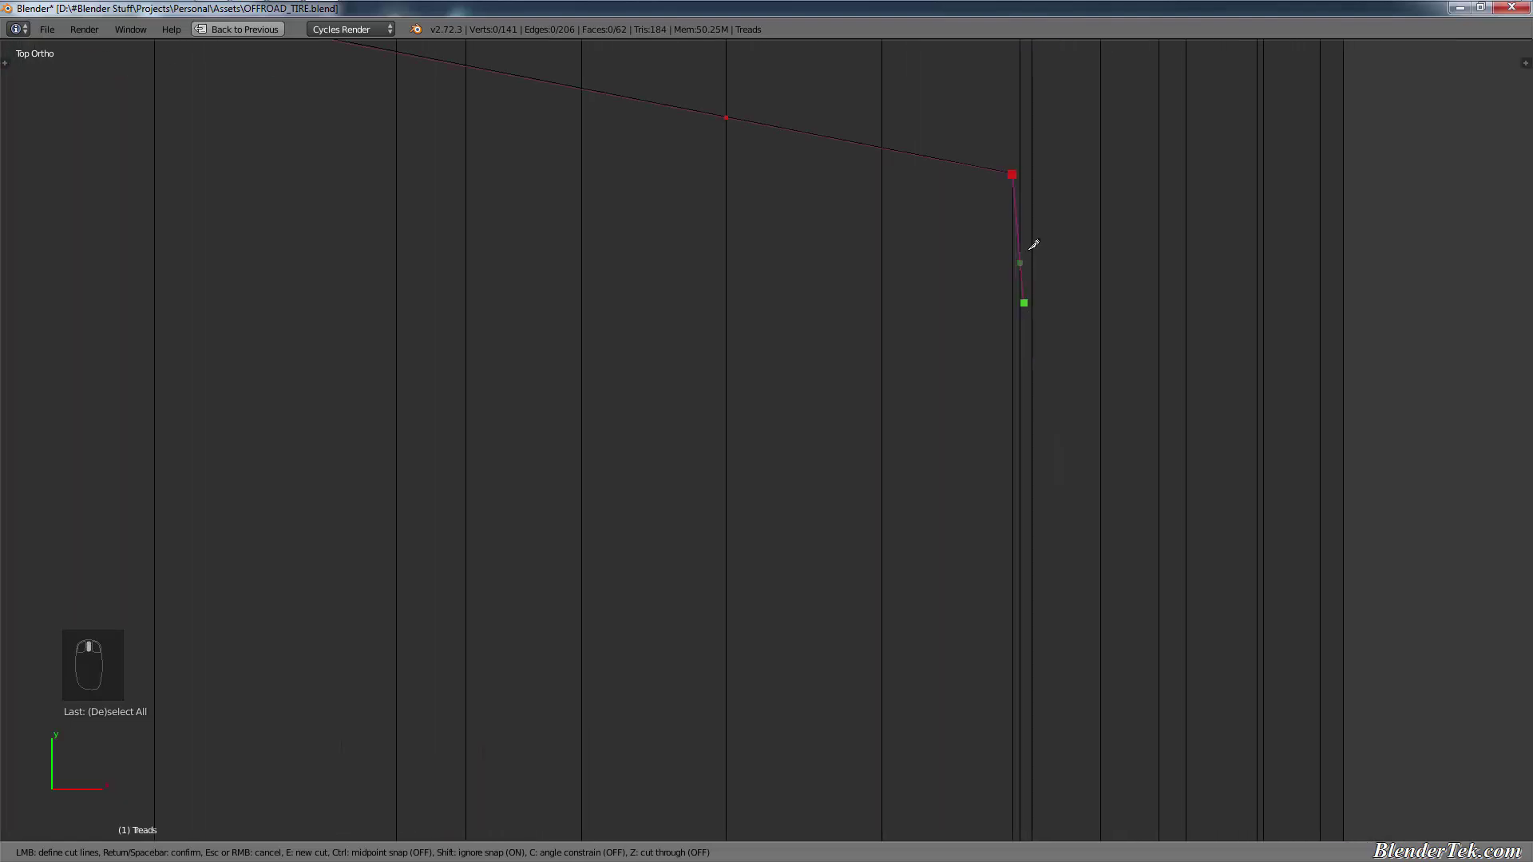
middle_click_drag(1014, 407, 1041, 191, "shift")
scroll(1040, 343, "down", 3)
middle_click_drag(1026, 568, 1059, 485, "shift")
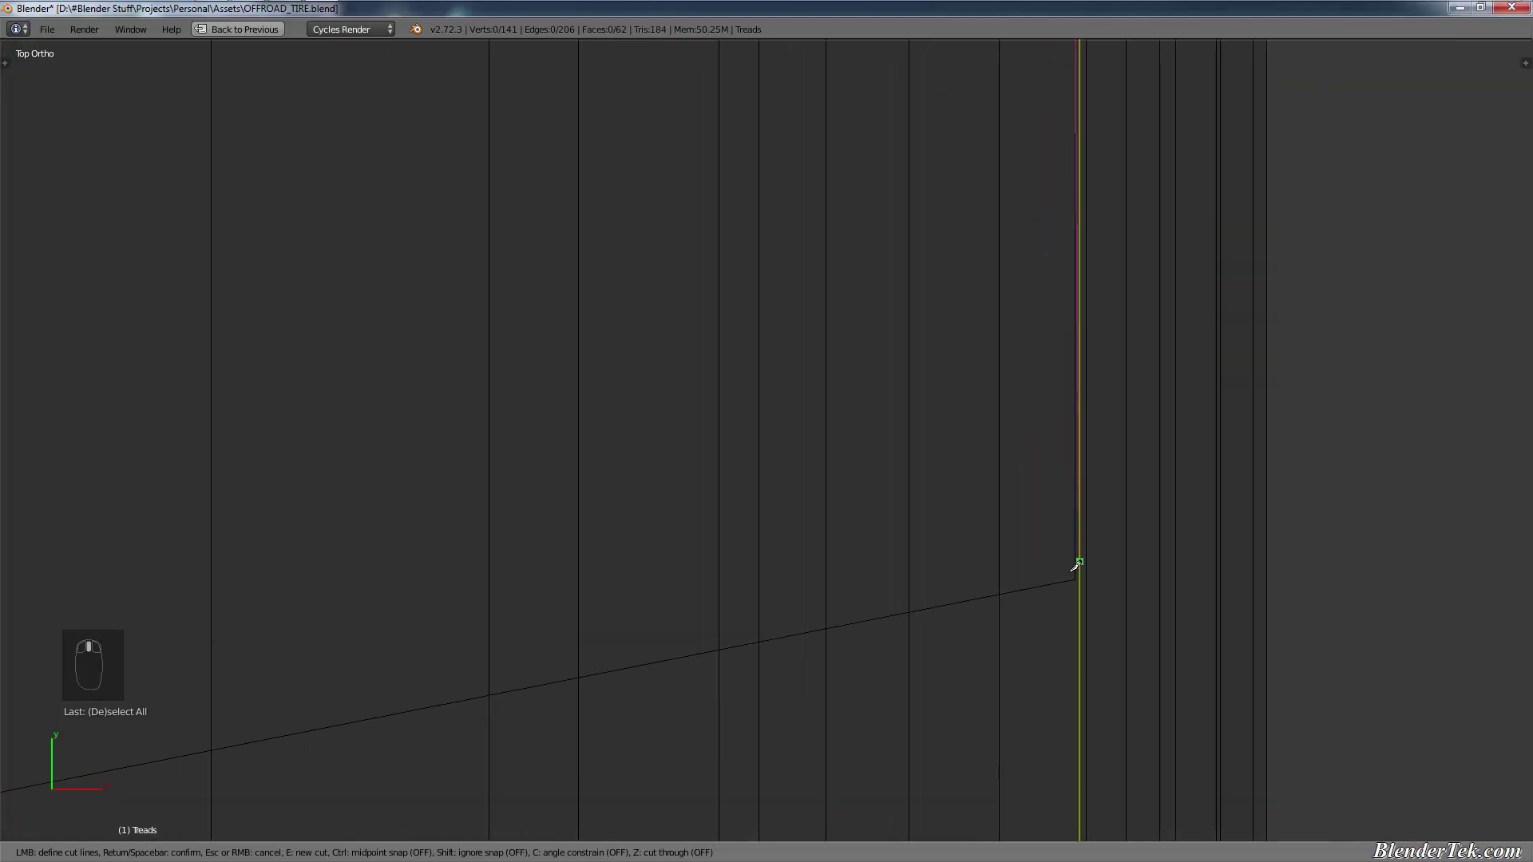
key("c")
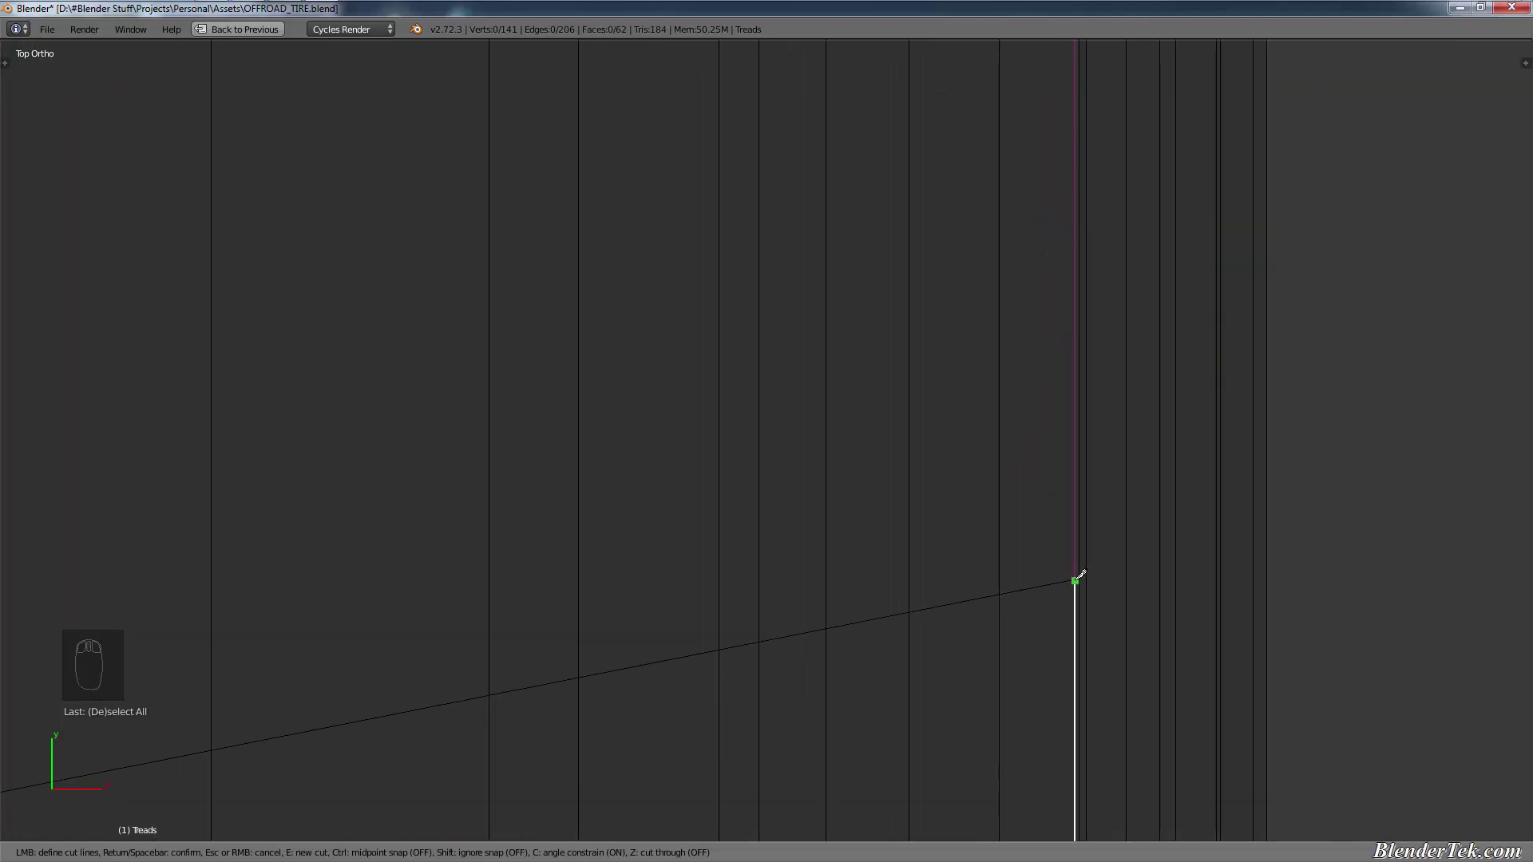
left_click(1078, 575)
Step: Turn off angle constraint and trace the shoulder block guide's lower sloped edge from its outer corner to its lowest corner
scroll(958, 587, "down", 3)
middle_click_drag(816, 593, 1038, 550, "shift")
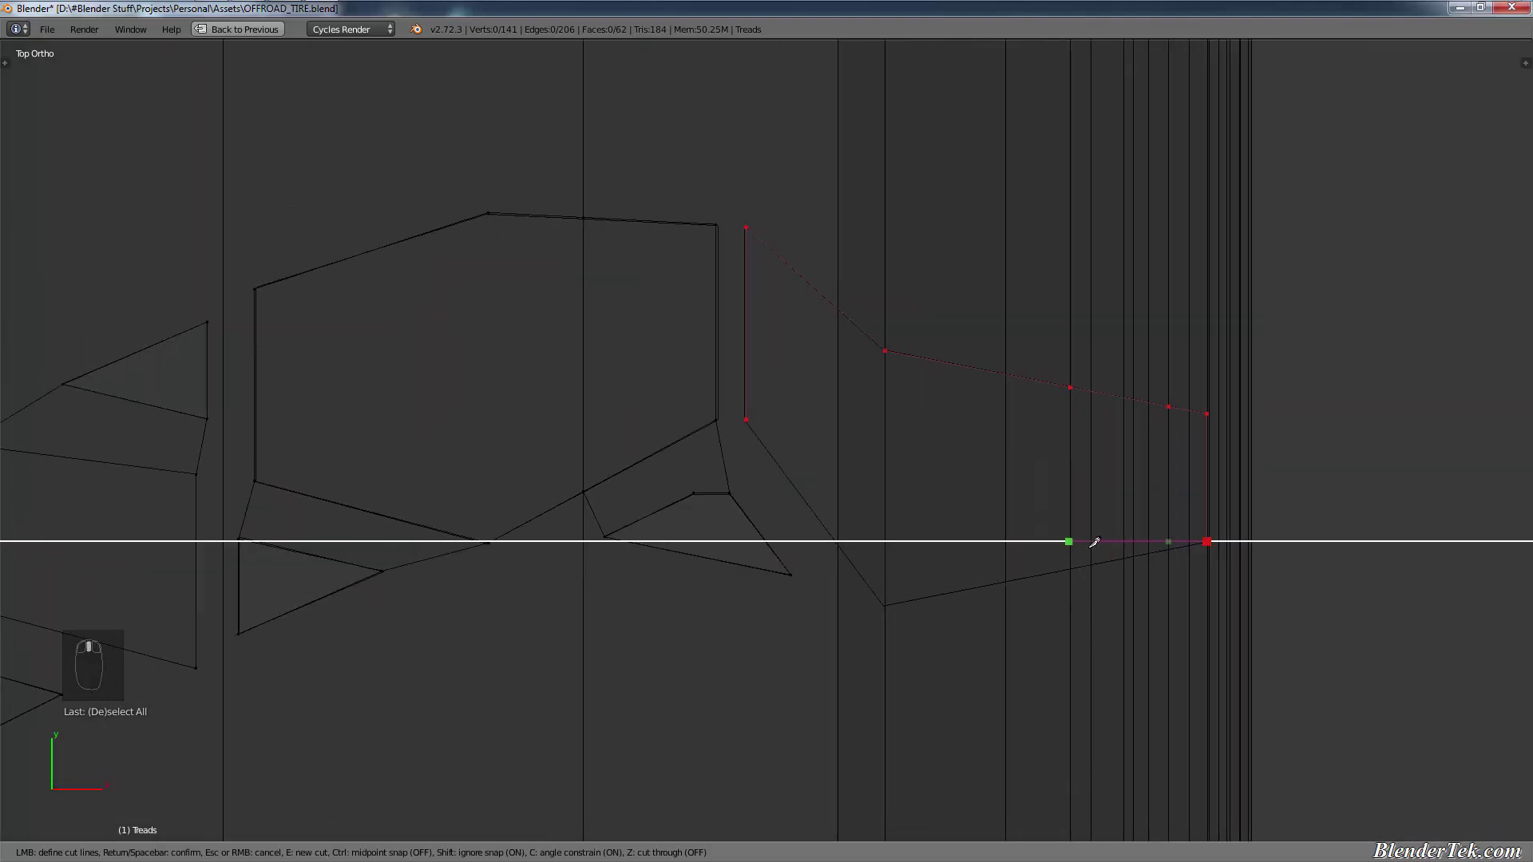
scroll(918, 595, "up", 3)
scroll(924, 575, "up", 3)
scroll(924, 564, "down", 7)
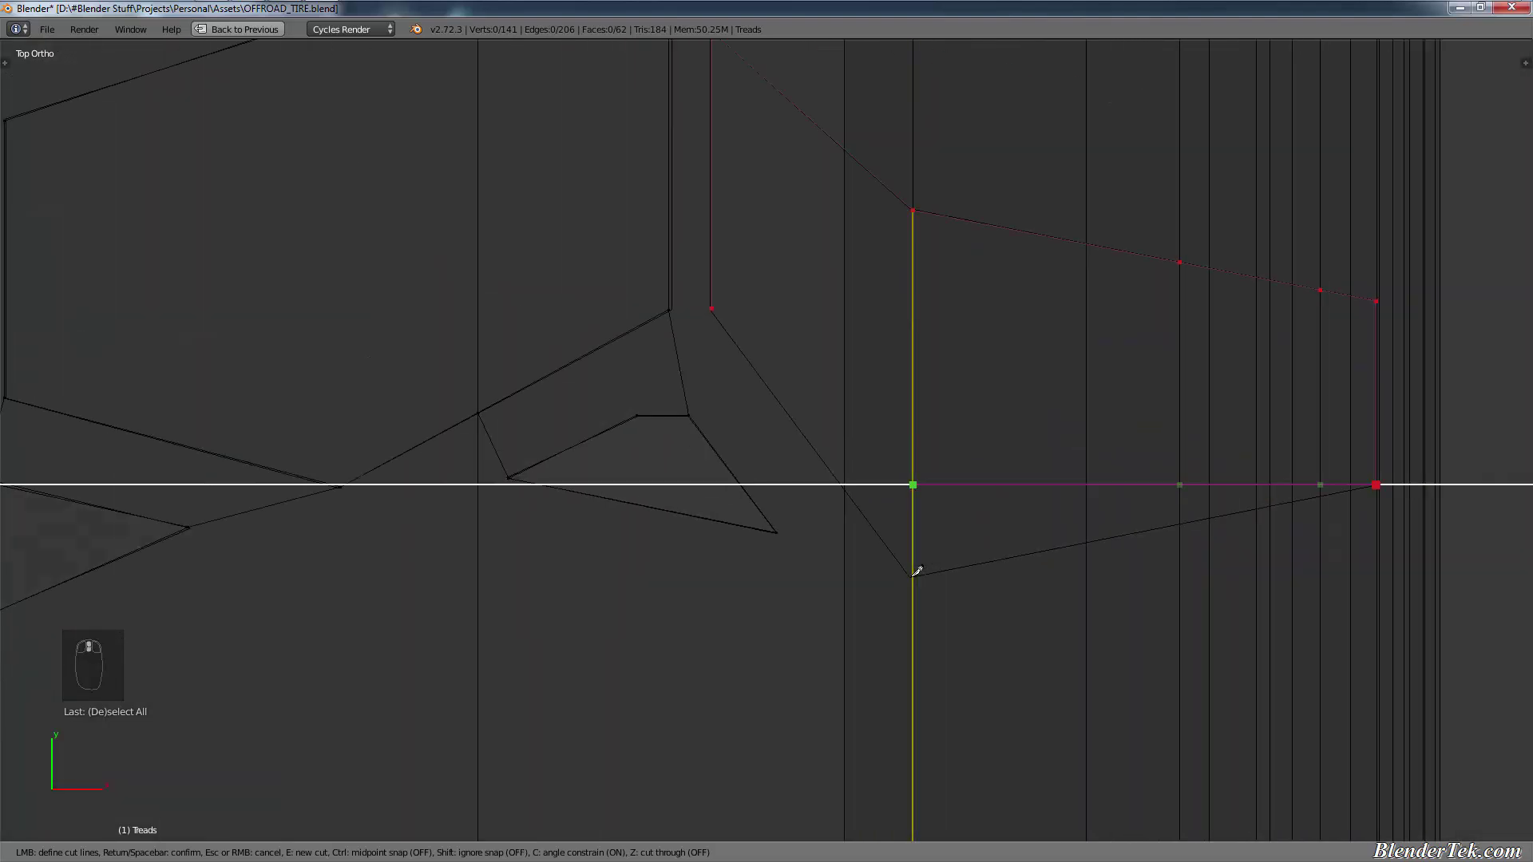
scroll(921, 559, "up", 4)
key("c")
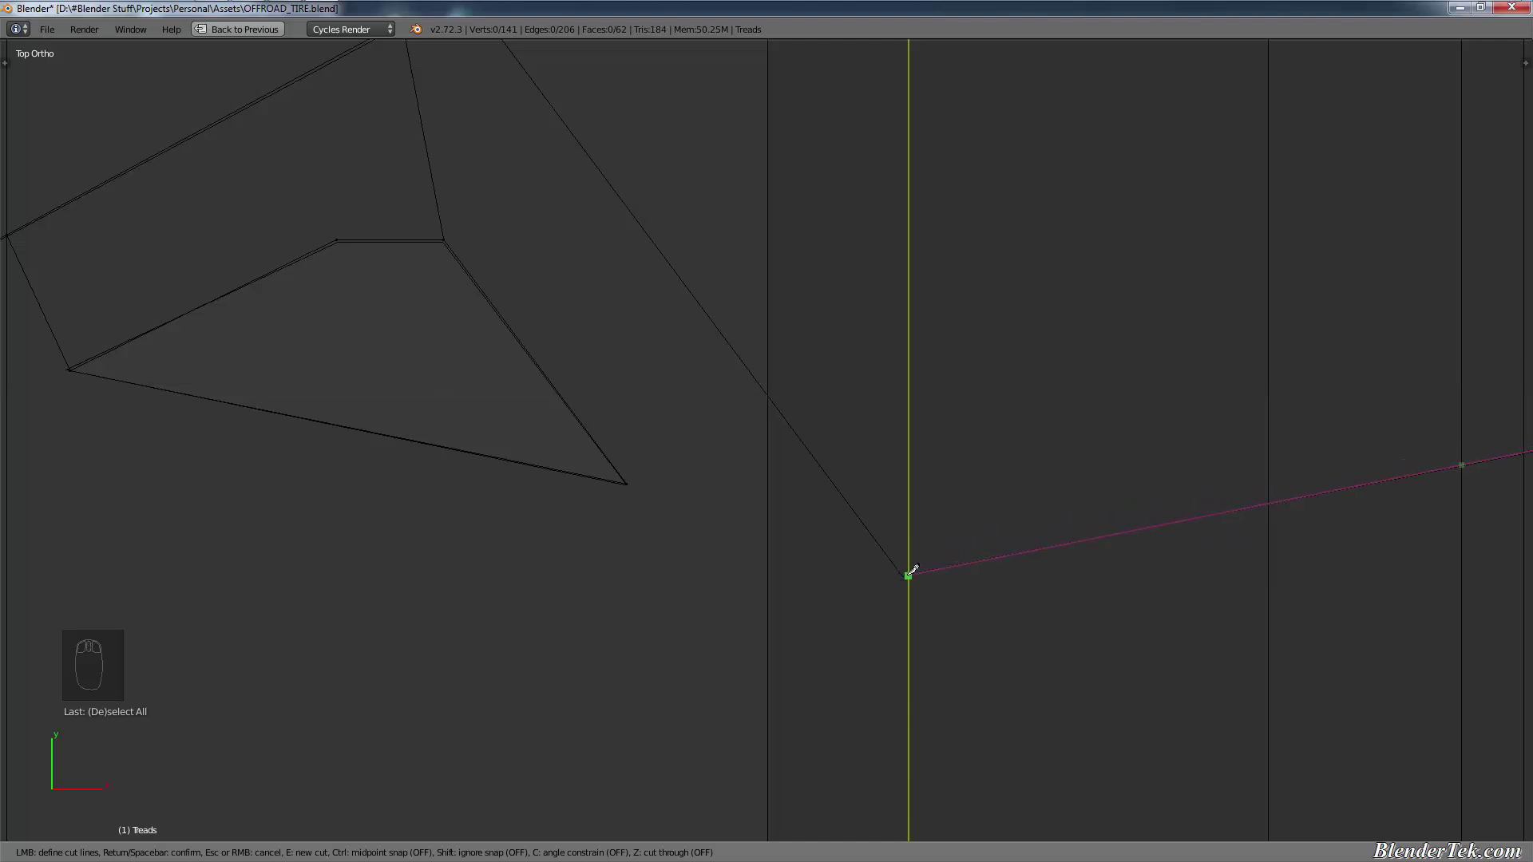
scroll(911, 571, "up", 5)
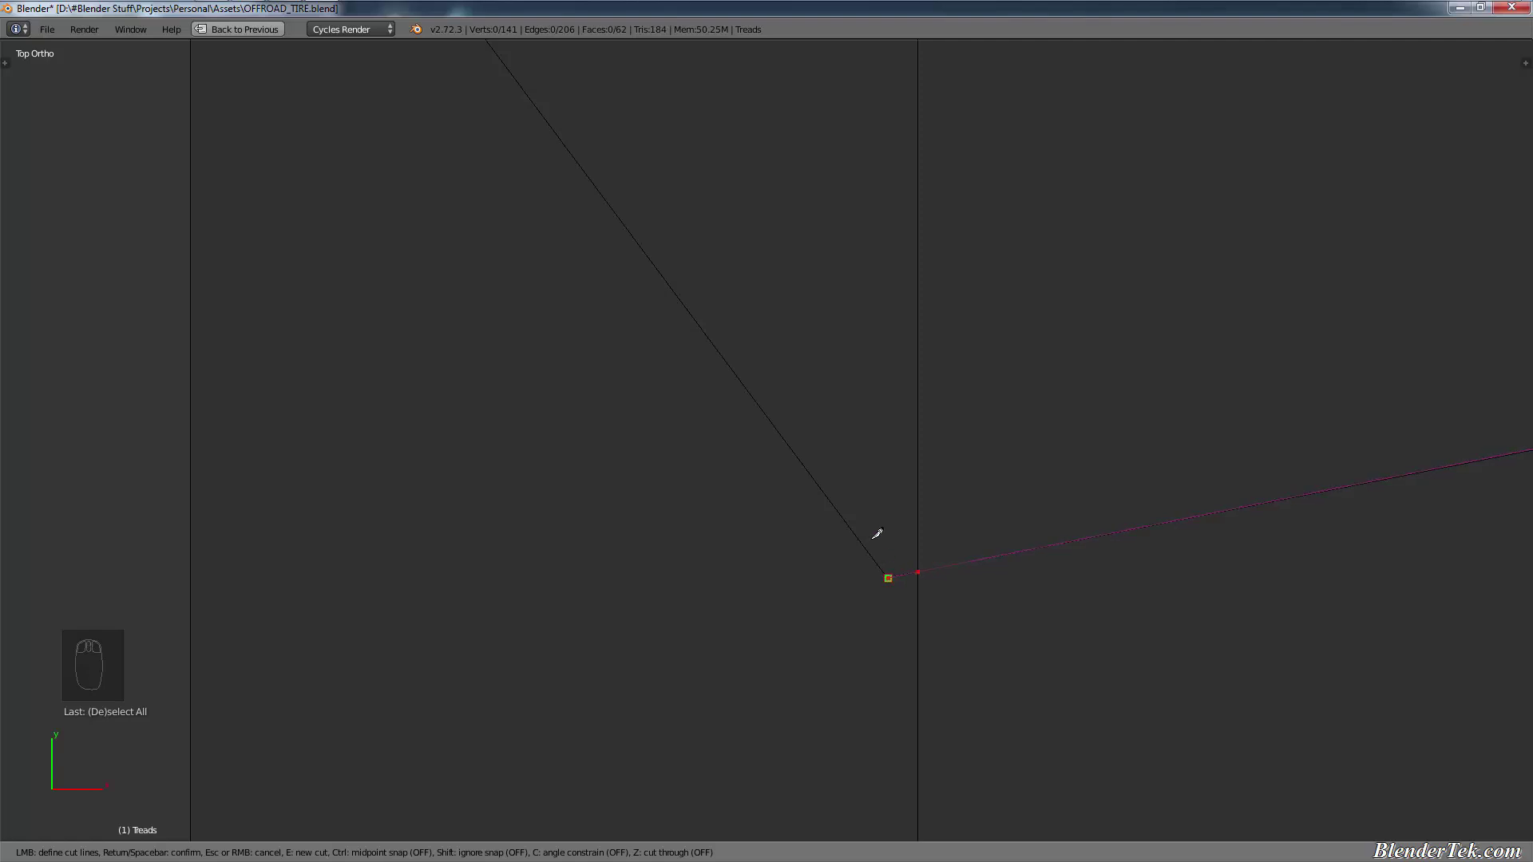
Step: Close the knife cut at the shoulder block guide's lower inner corner, apply it, and deselect everything
scroll(877, 534, "down", 6)
key("shift")
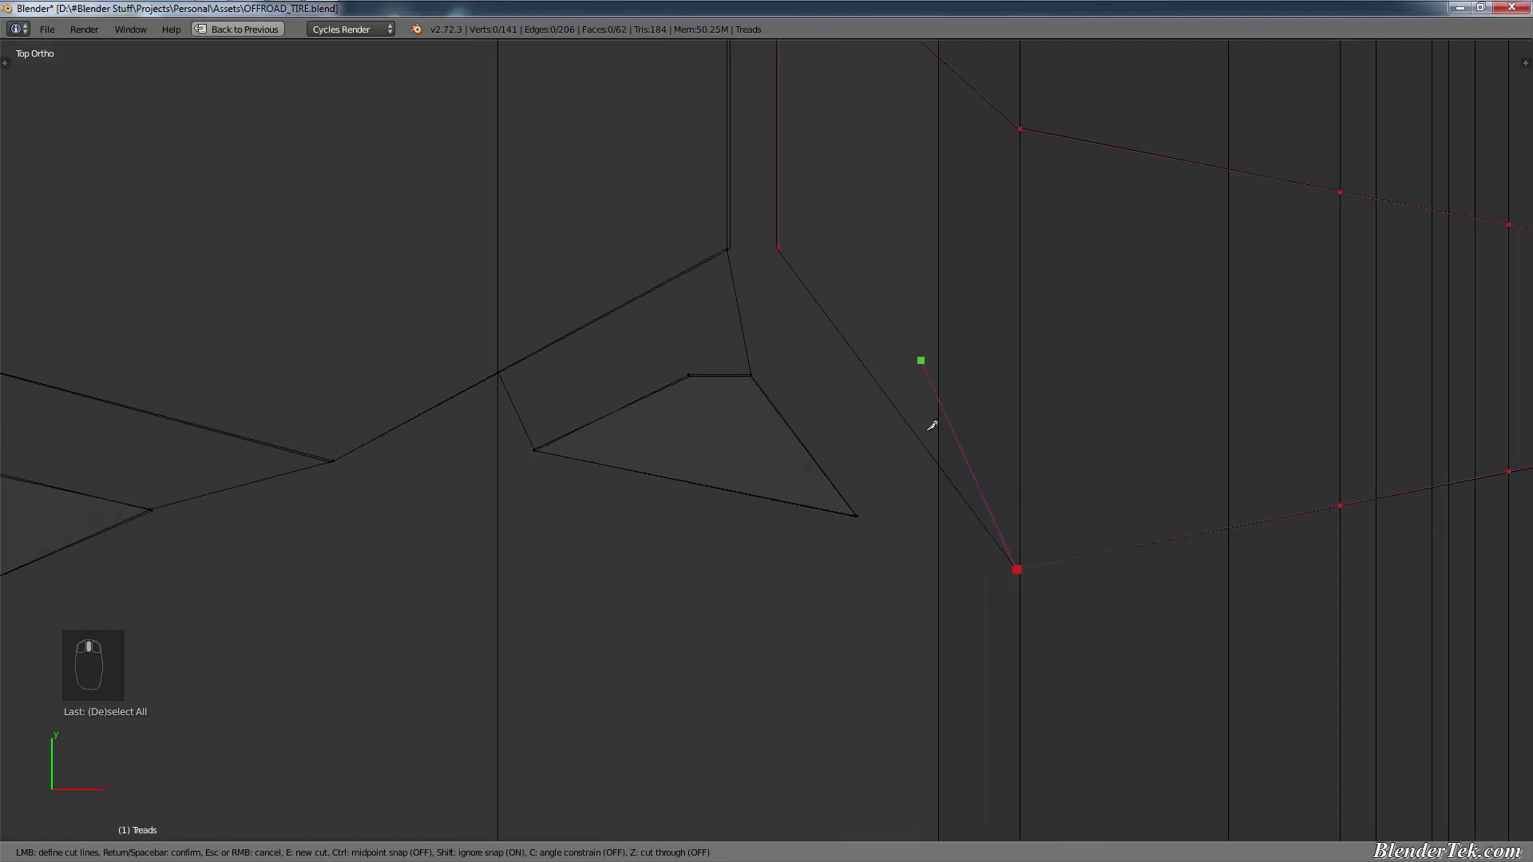
middle_click_drag(932, 425, 957, 554, "shift")
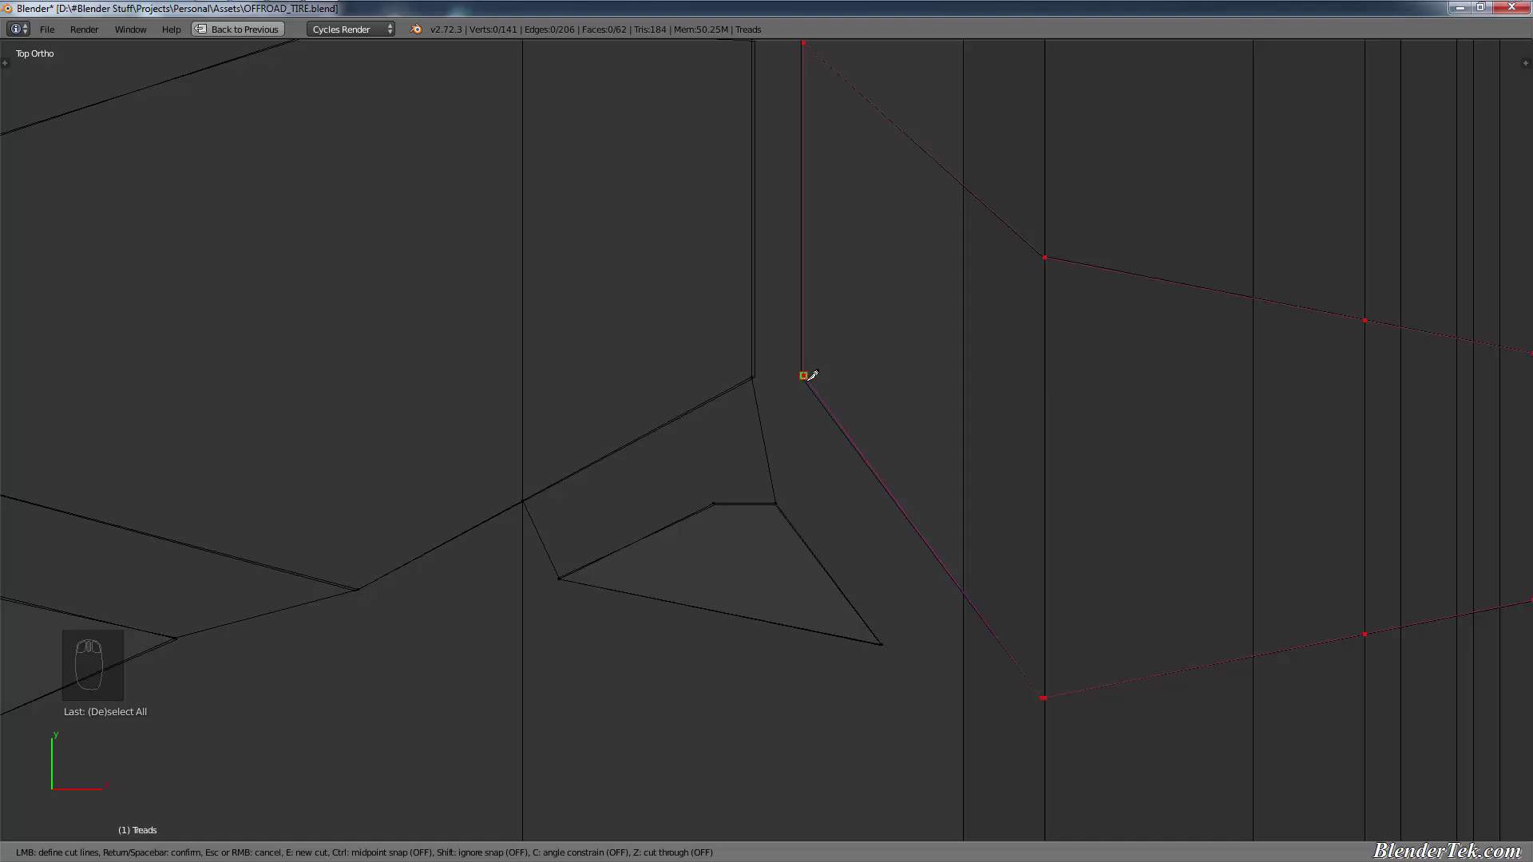
key("Return")
scroll(907, 394, "down", 8)
key("a")
scroll(896, 490, "up", 2)
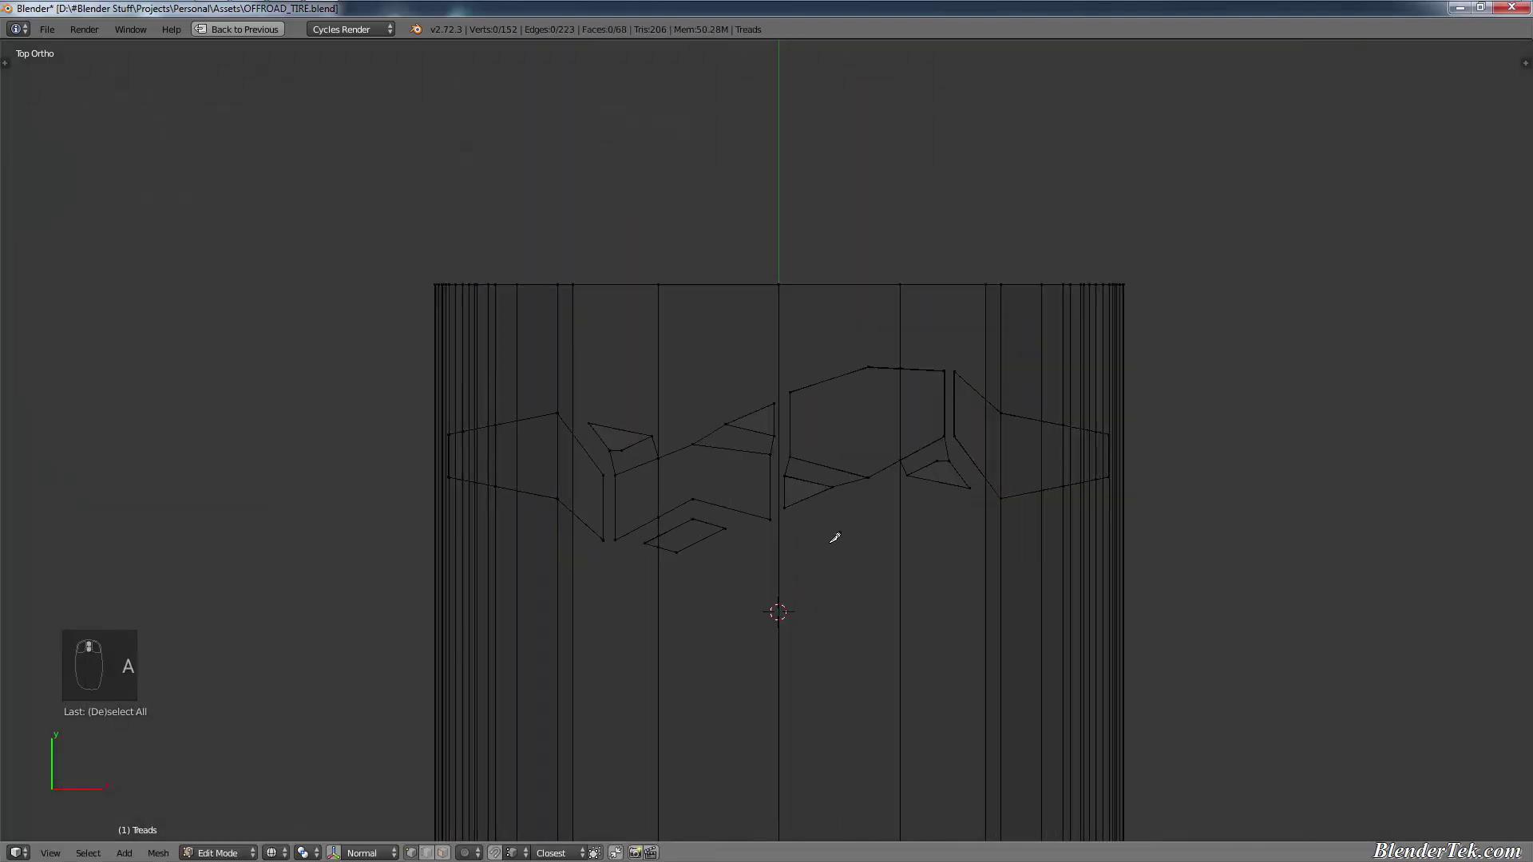
Step: Show the Treads mesh in solid shading, leave edit mode, and select the tread guide object
middle_click_drag(835, 538, 866, 427)
scroll(825, 511, "up", 3)
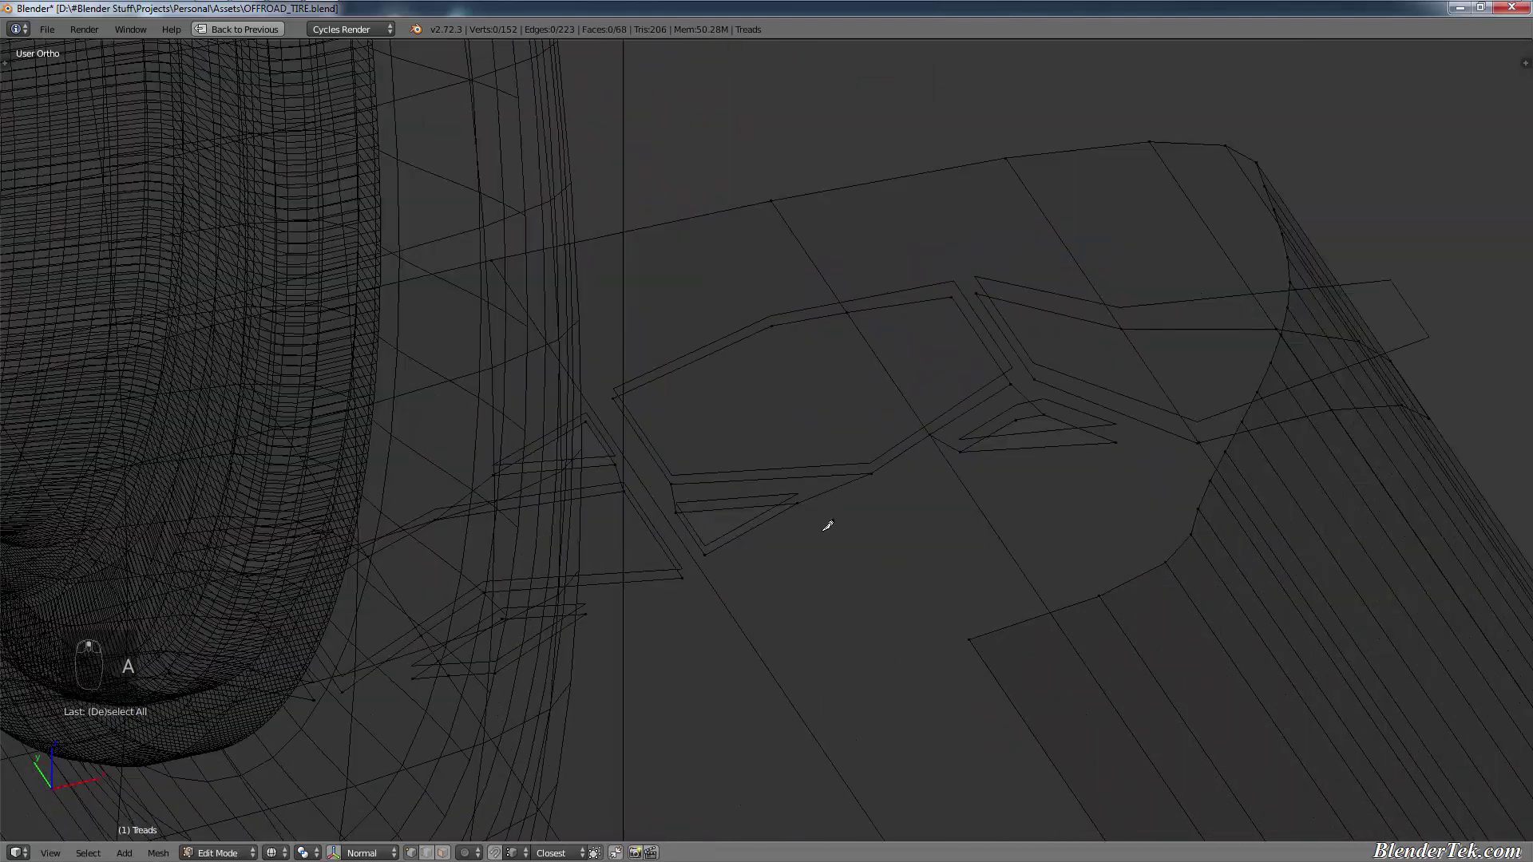
mouse_move(827, 526)
middle_mouse_down()
mouse_move(838, 520)
mouse_move(831, 583)
mouse_move(890, 525)
mouse_move(896, 554)
mouse_move(701, 572)
middle_mouse_up()
key("z")
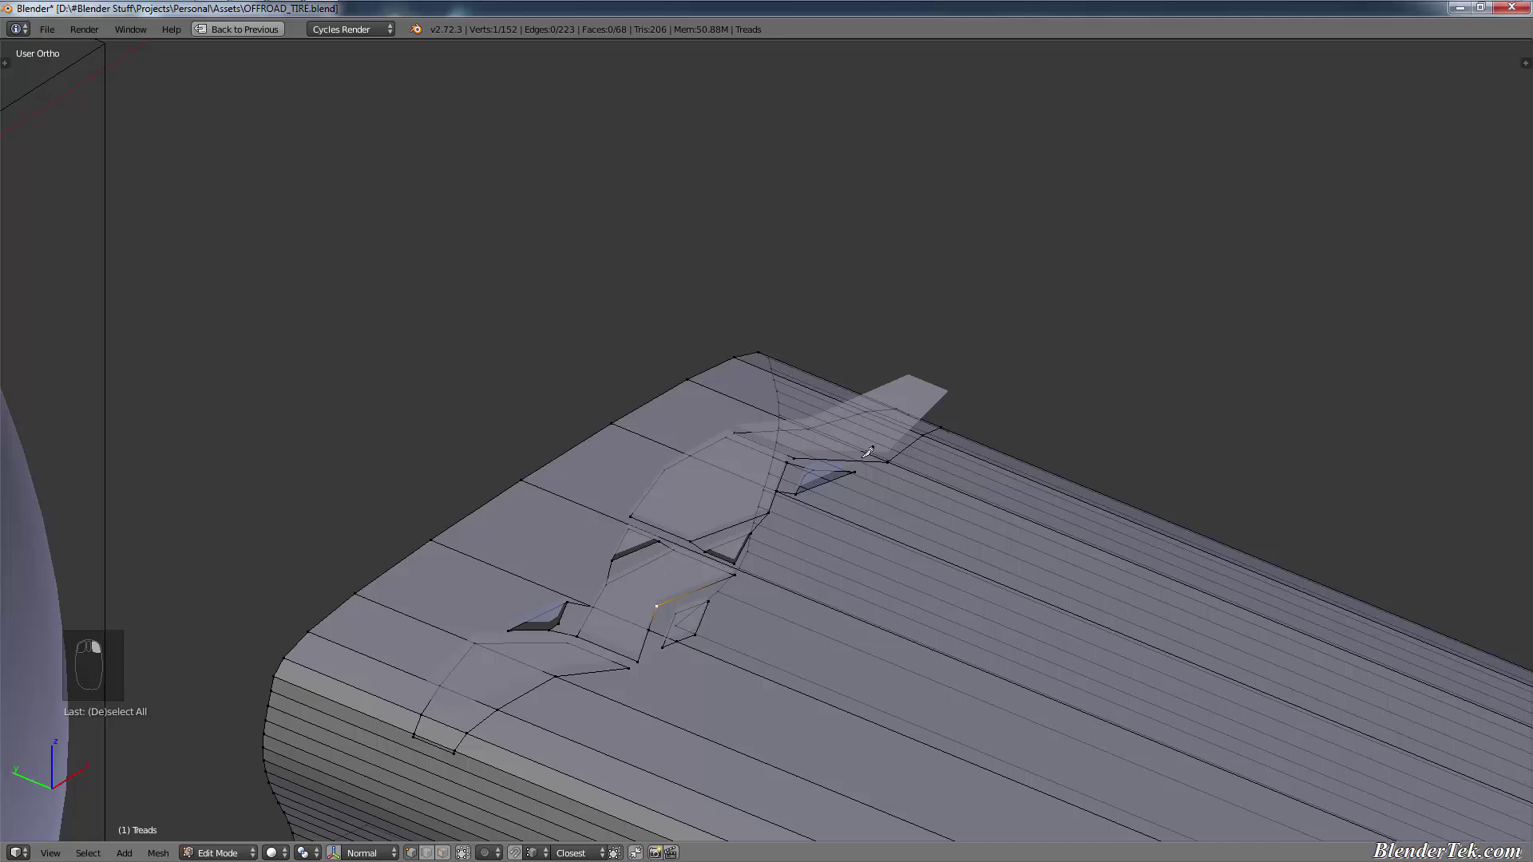
key("Tab")
right_click(653, 578)
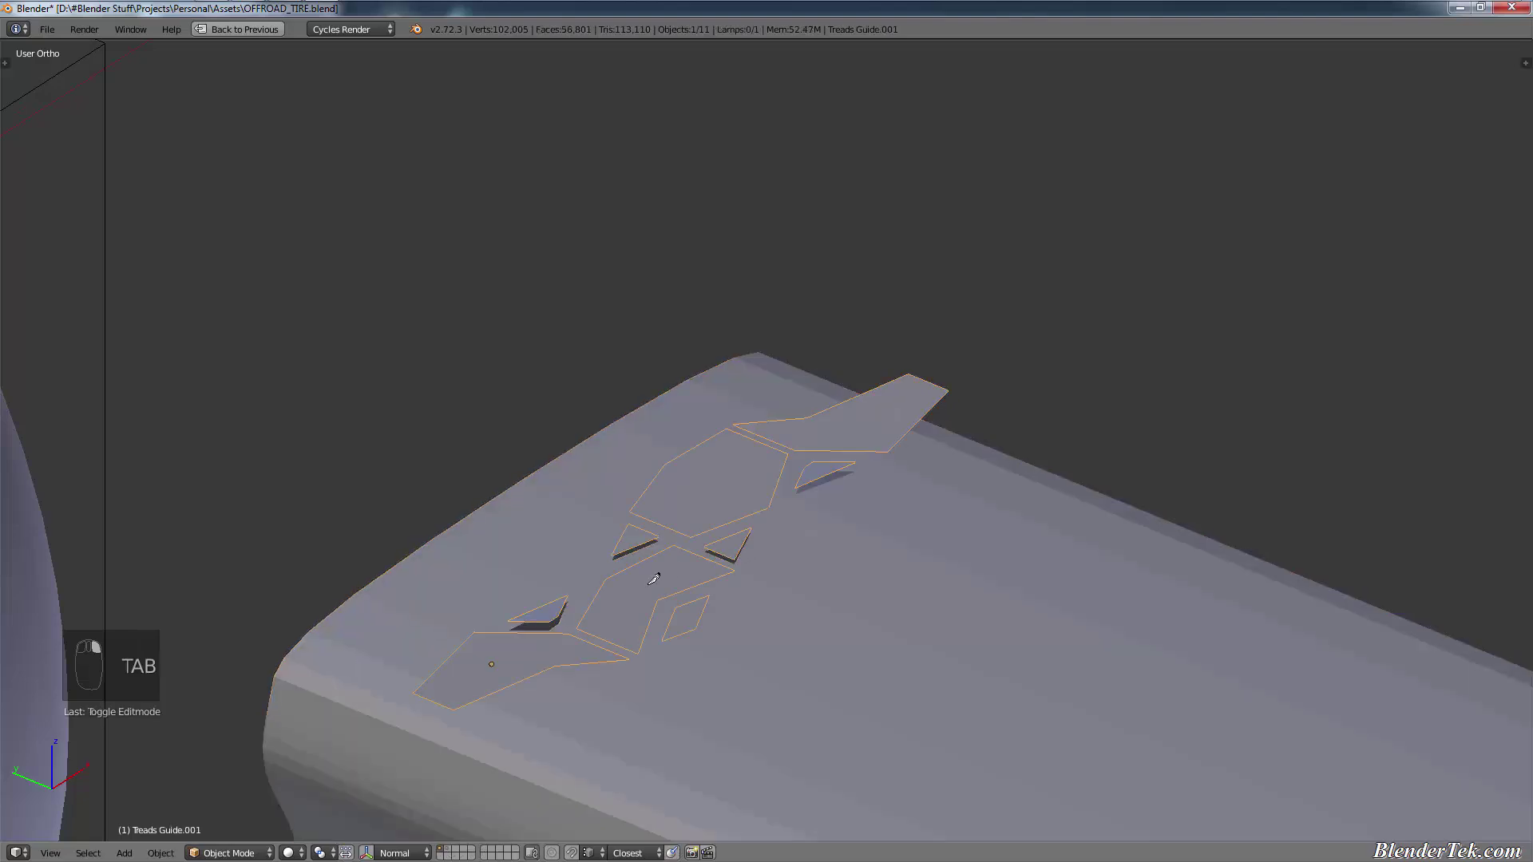
key("g")
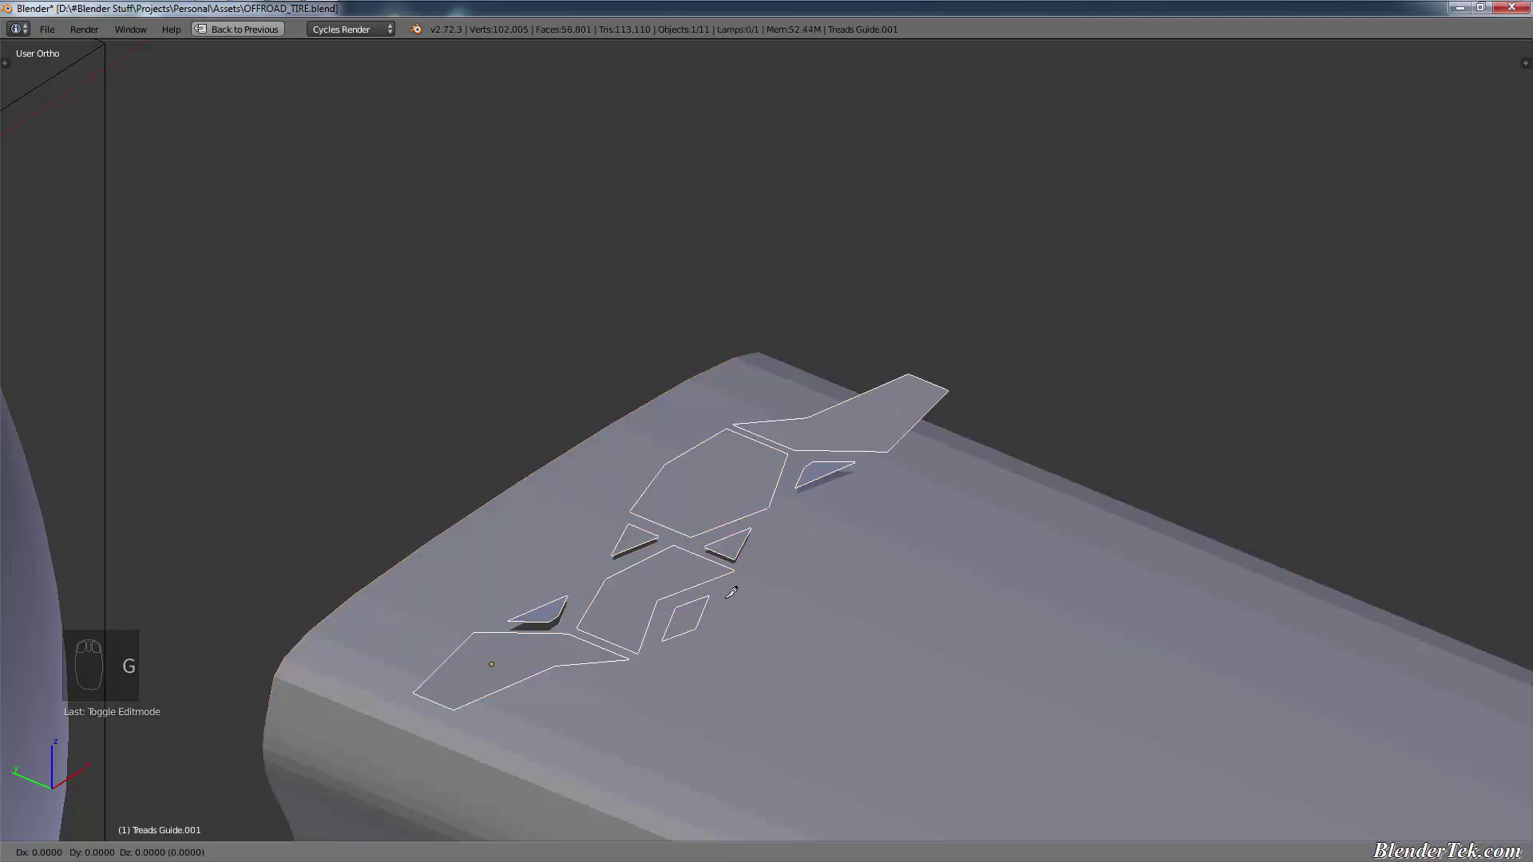
key("z")
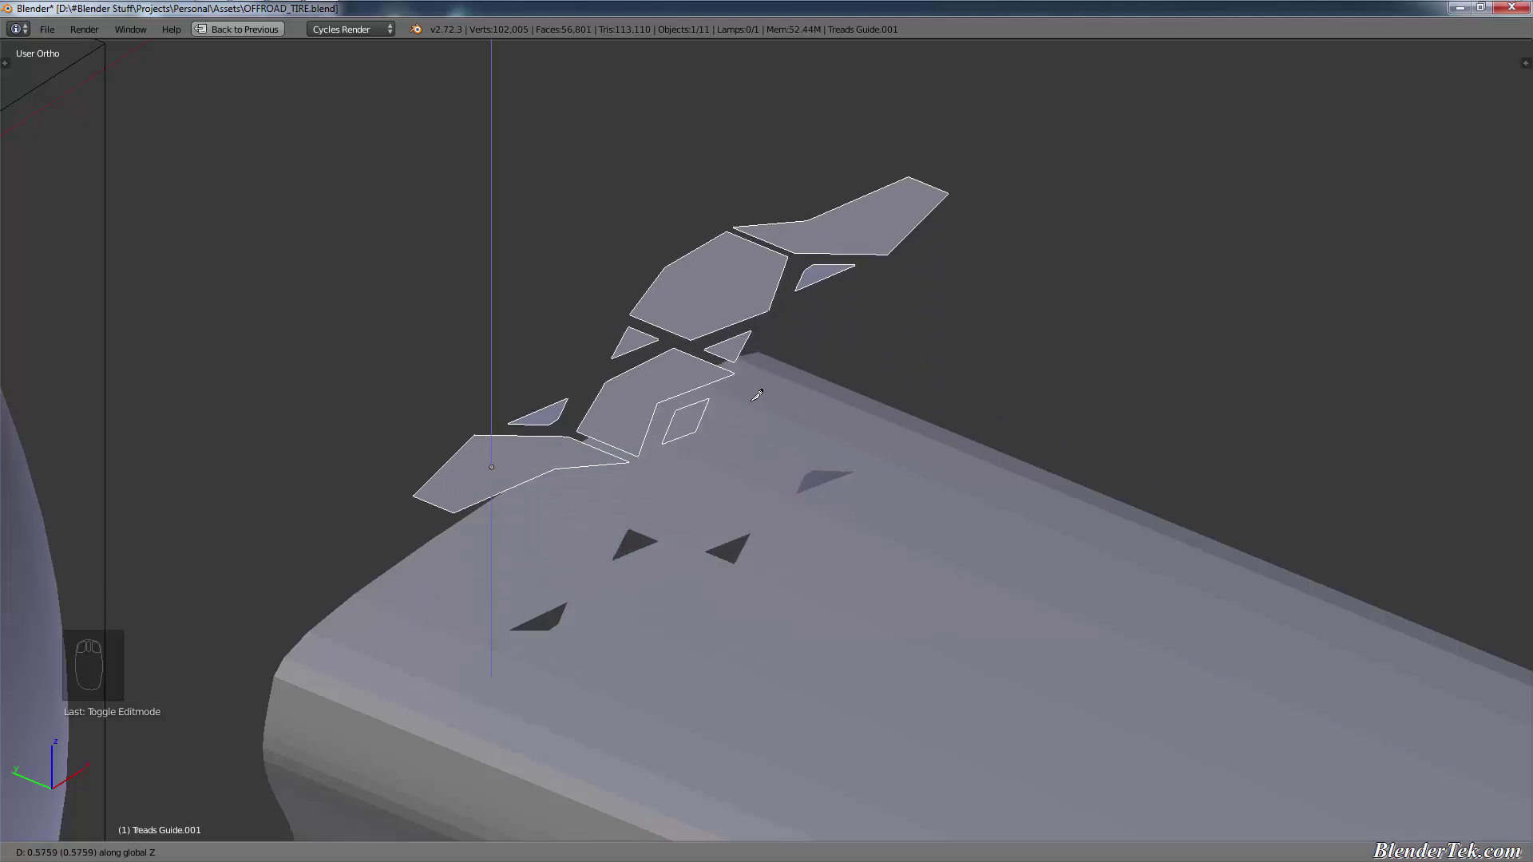
right_click(757, 394)
Step: Move the tread guide straight up along Z until it floats well above the Treads mesh, and reopen Treads for editing
key("g")
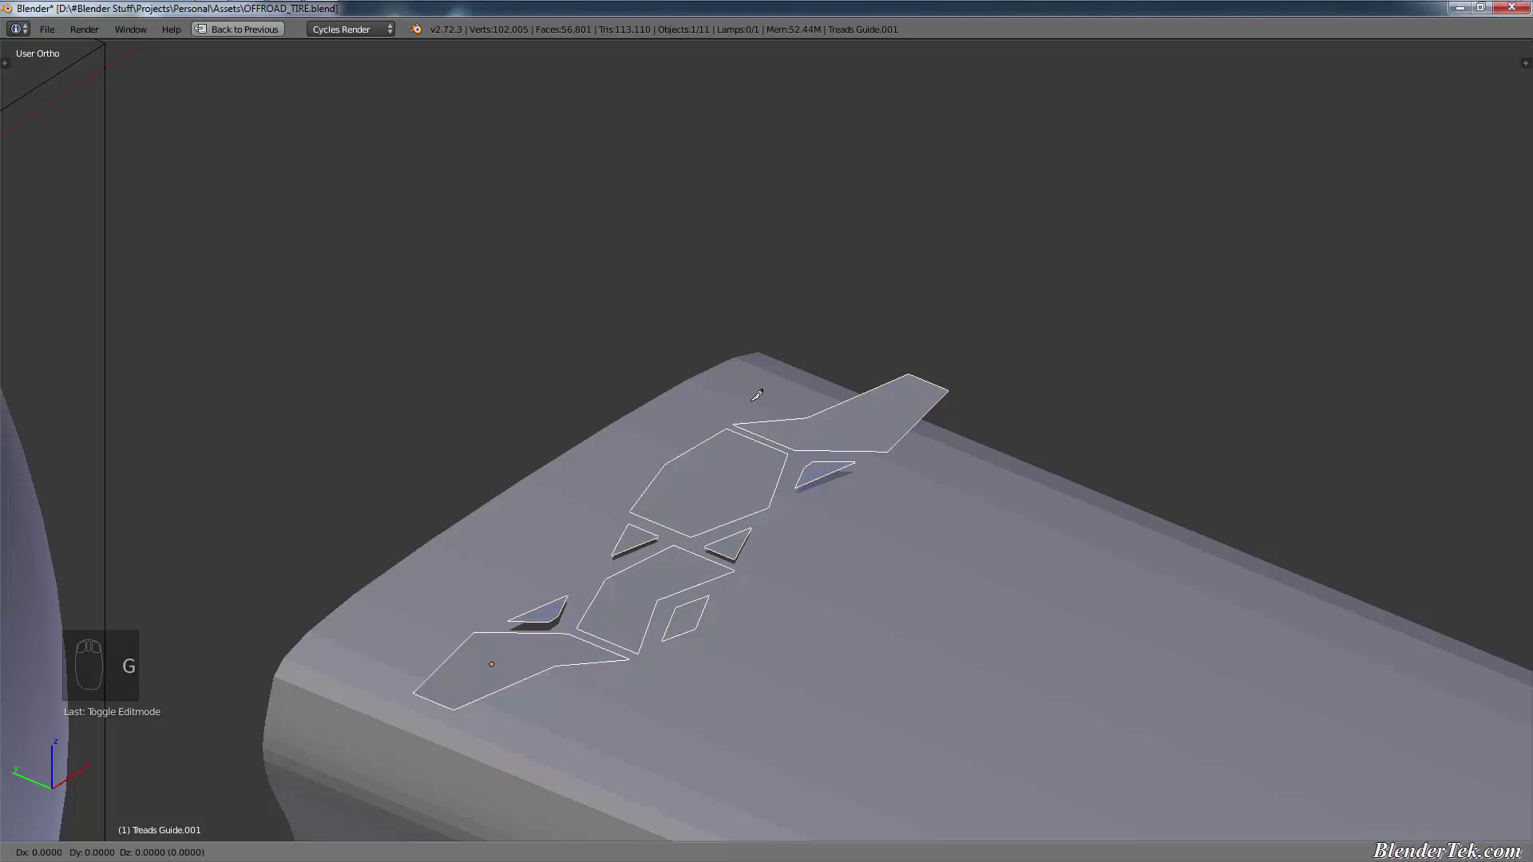
key("z")
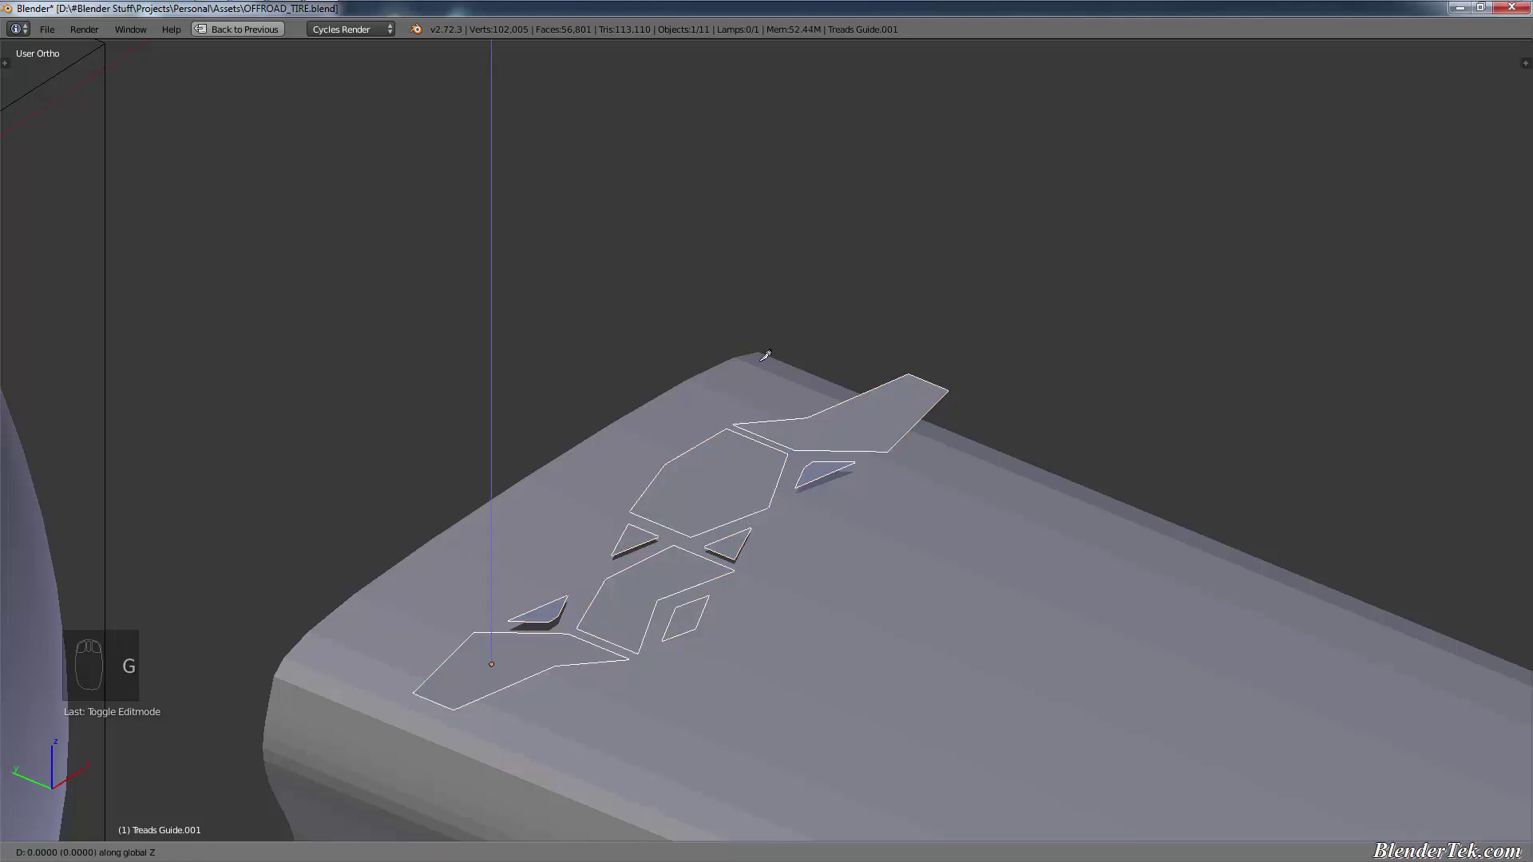
left_click(769, 304)
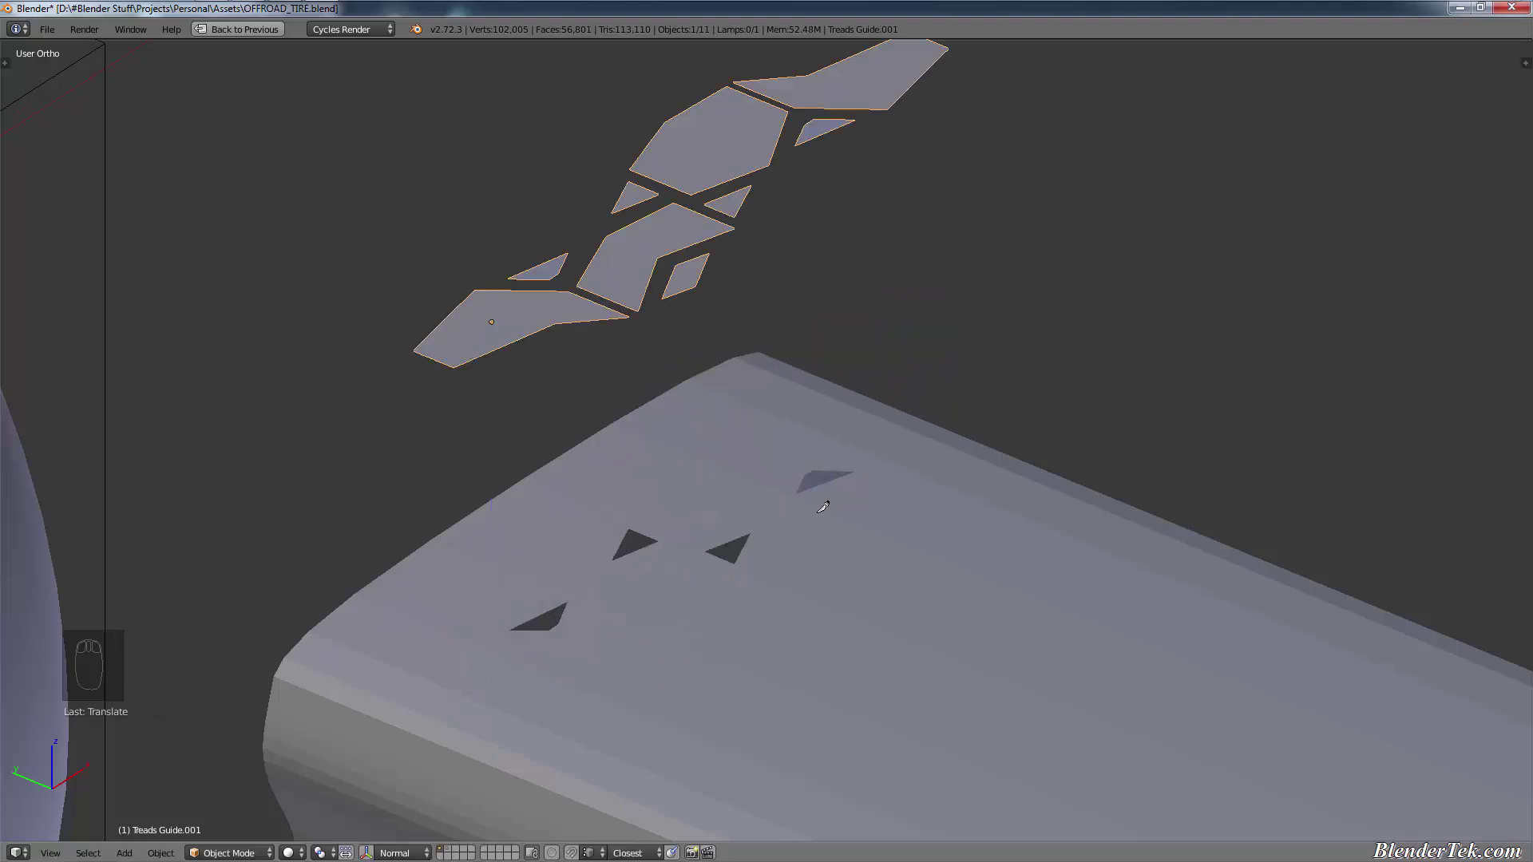
right_click(823, 507)
key("Tab")
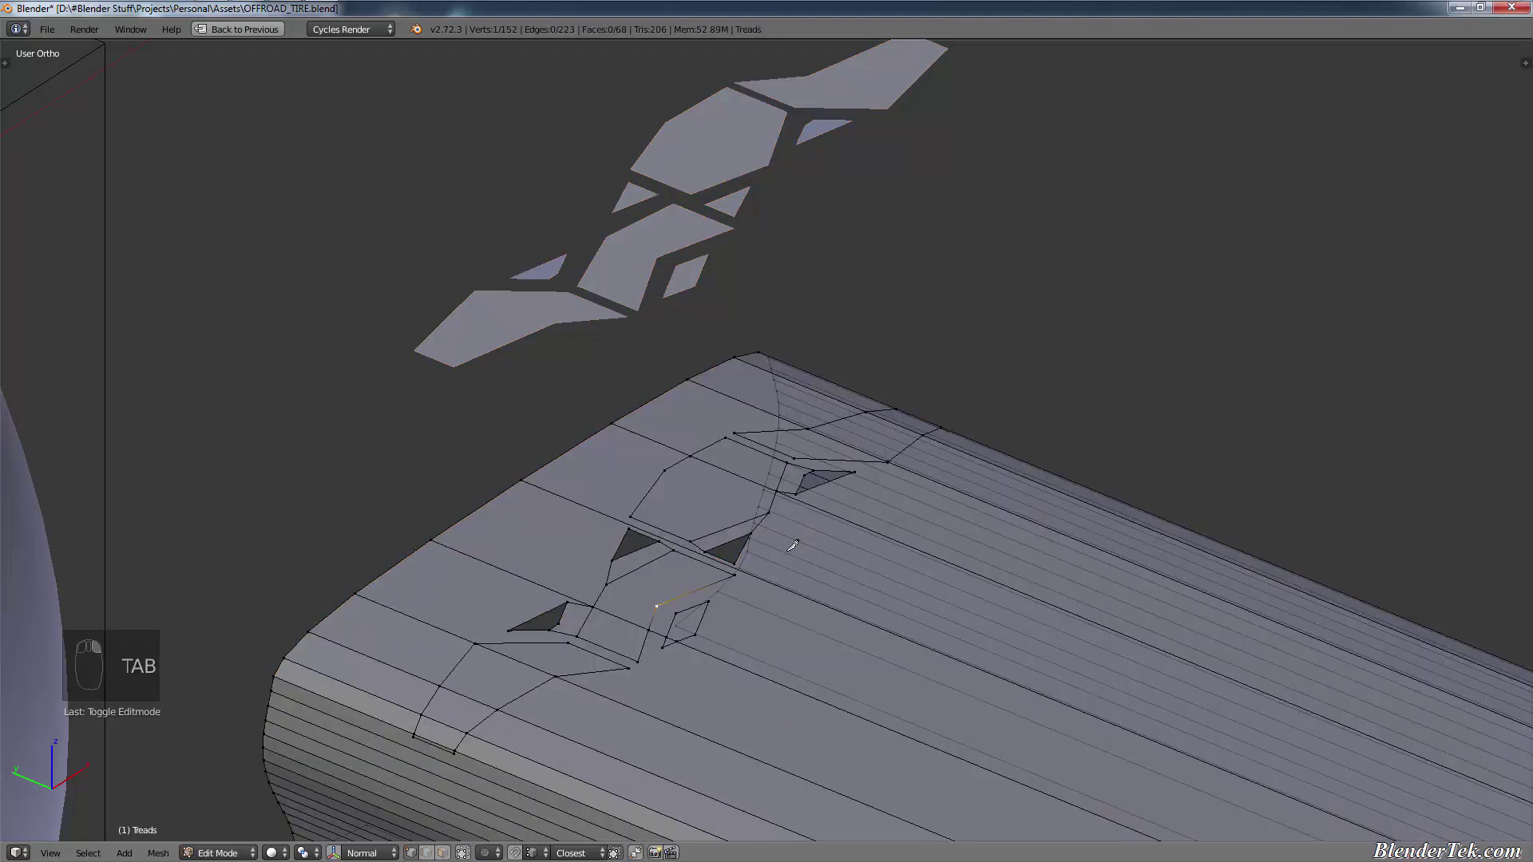
Step: Fill the triangular hole below the hexagon's inner side with a face from its three corner vertices
middle_click_drag(793, 545, 374, 497)
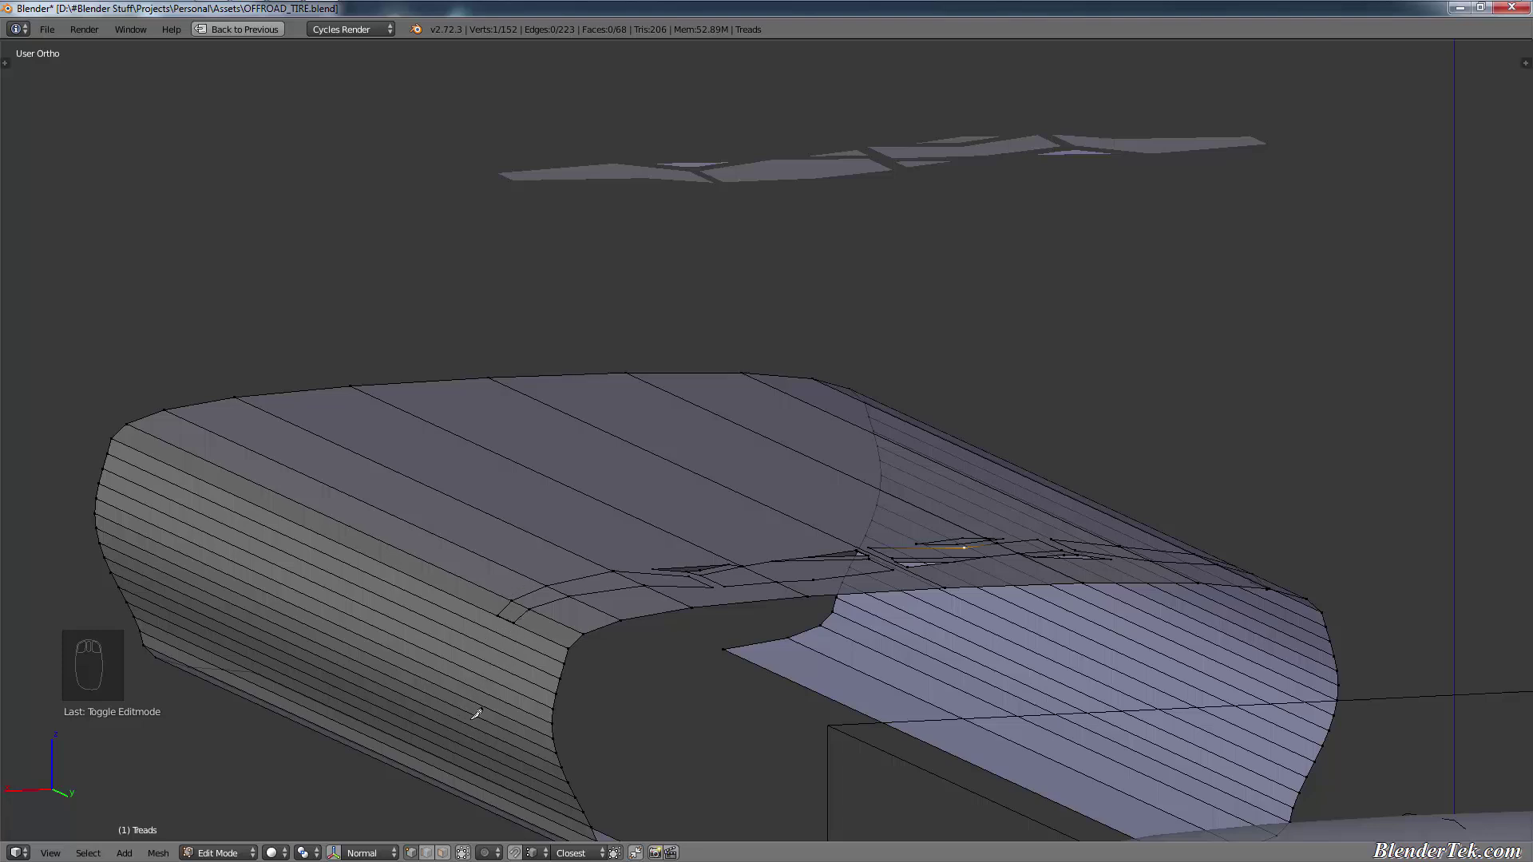
middle_click_drag(563, 562, 973, 590)
scroll(974, 590, "up", 5)
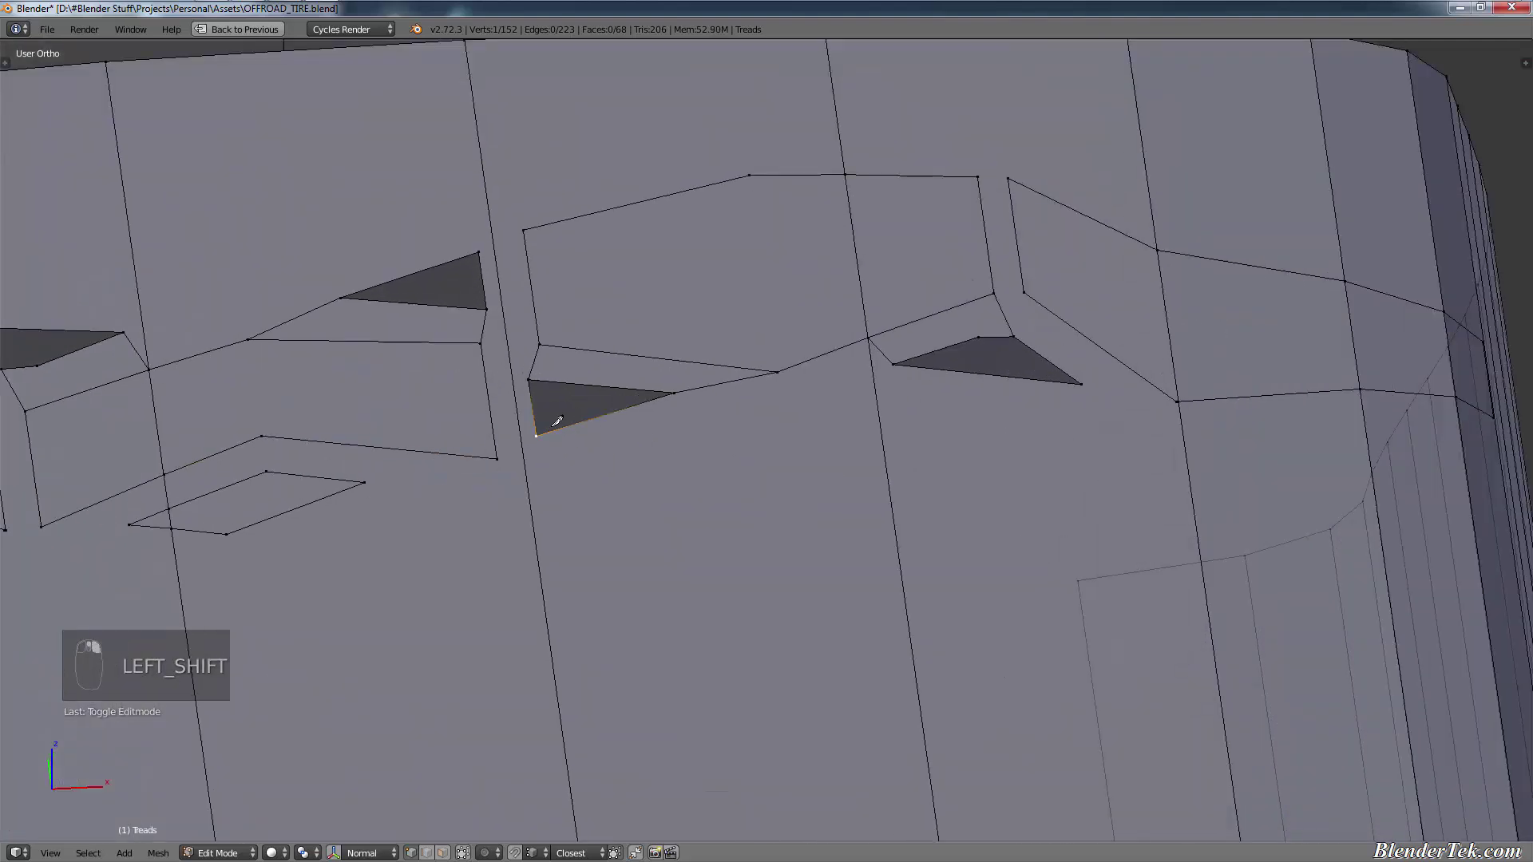
right_click(523, 369, "shift")
right_click(671, 392, "shift")
key("f")
key("f")
key("f")
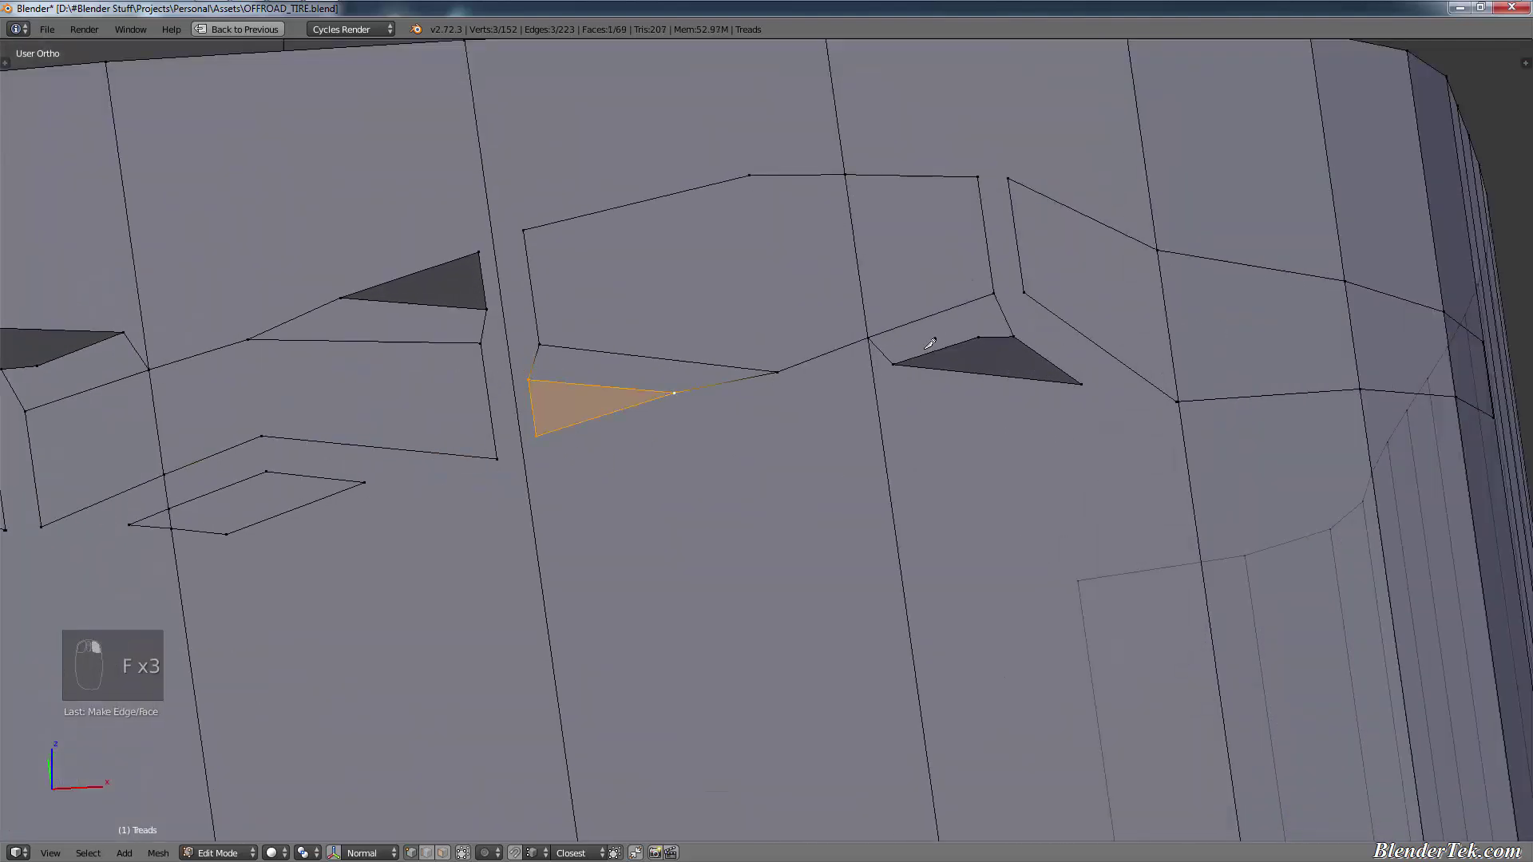
Step: Fill the small four-sided hole below the hexagon's outer side with a face
right_click(893, 365)
right_click(1081, 384, "shift")
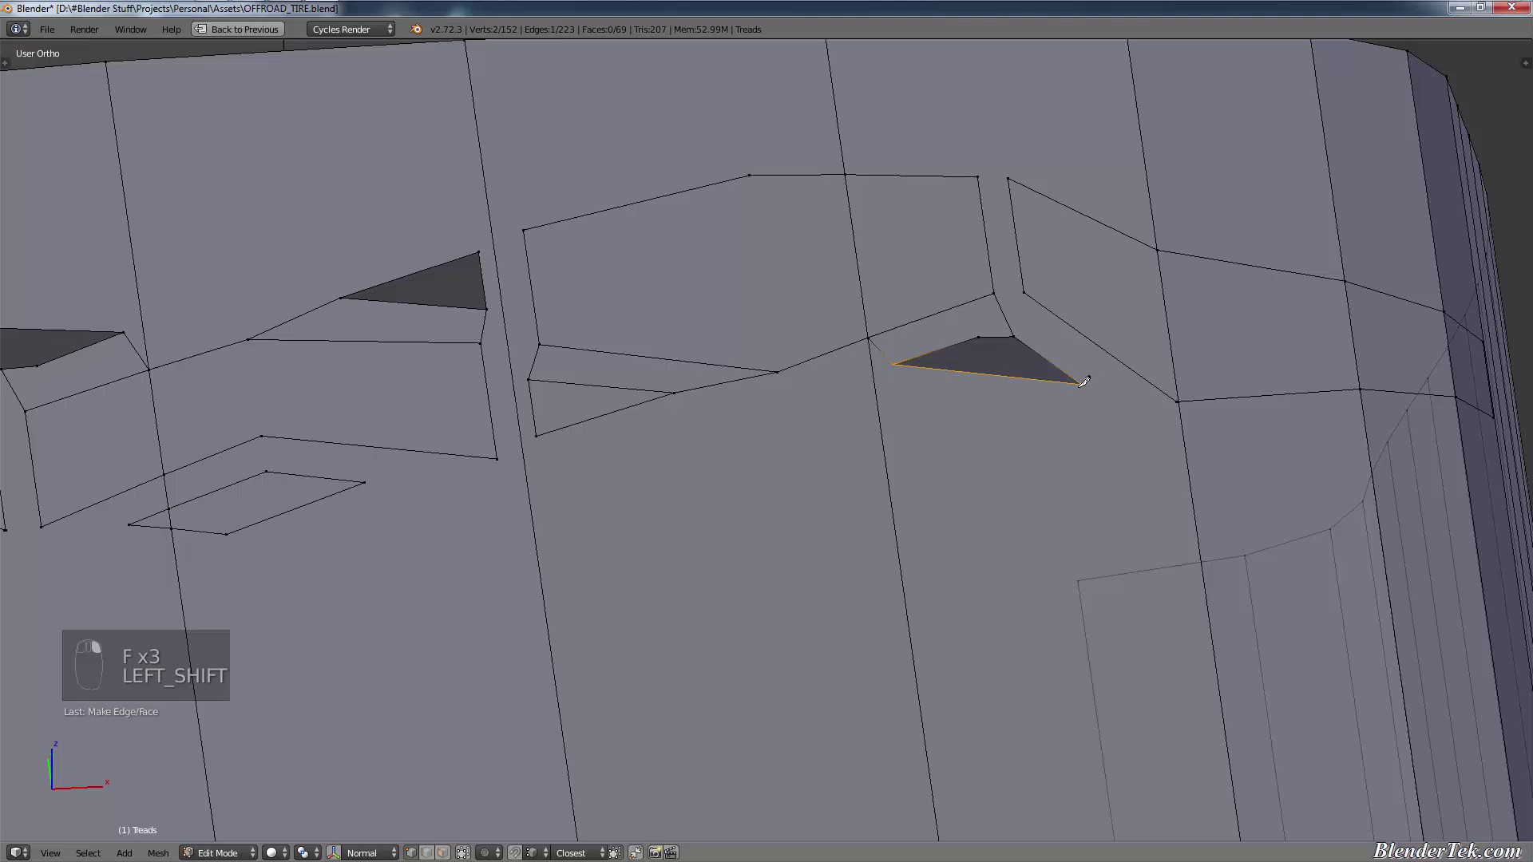
right_click(1013, 333, "shift")
key("f")
key("f")
Step: Fill the triangular hole above the second center block, across the centerline from the hexagon, with a face
middle_click_drag(799, 359, 930, 399, "shift")
right_click(838, 405)
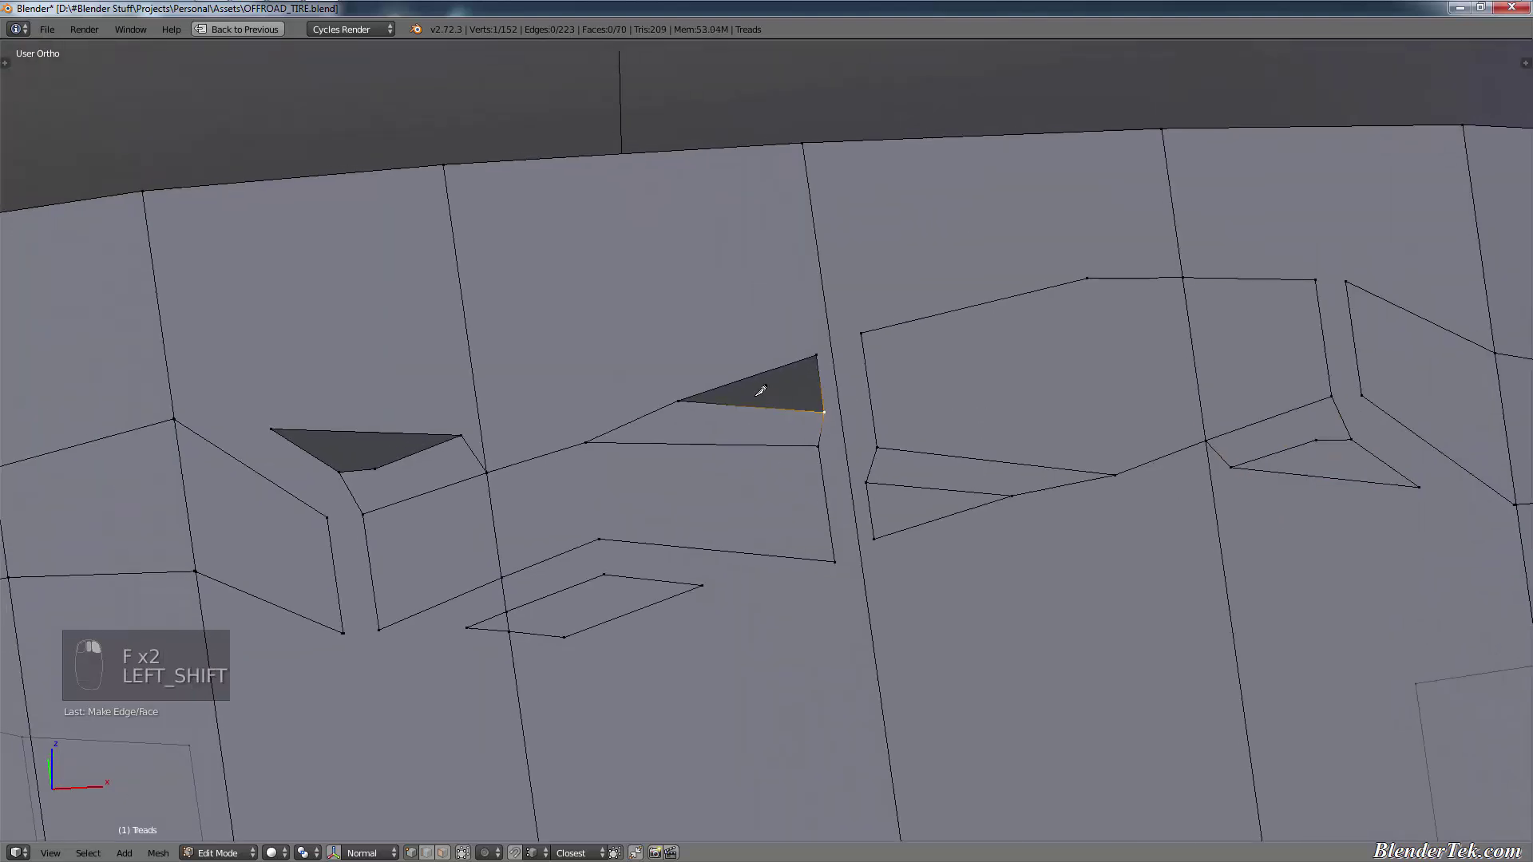
right_click(703, 388, "shift")
right_click(808, 358, "shift")
key("f")
key("f")
key("f")
Step: Fill the small four-sided hole between the second center block and its neighboring shoulder block, and deselect everything
right_click(351, 459)
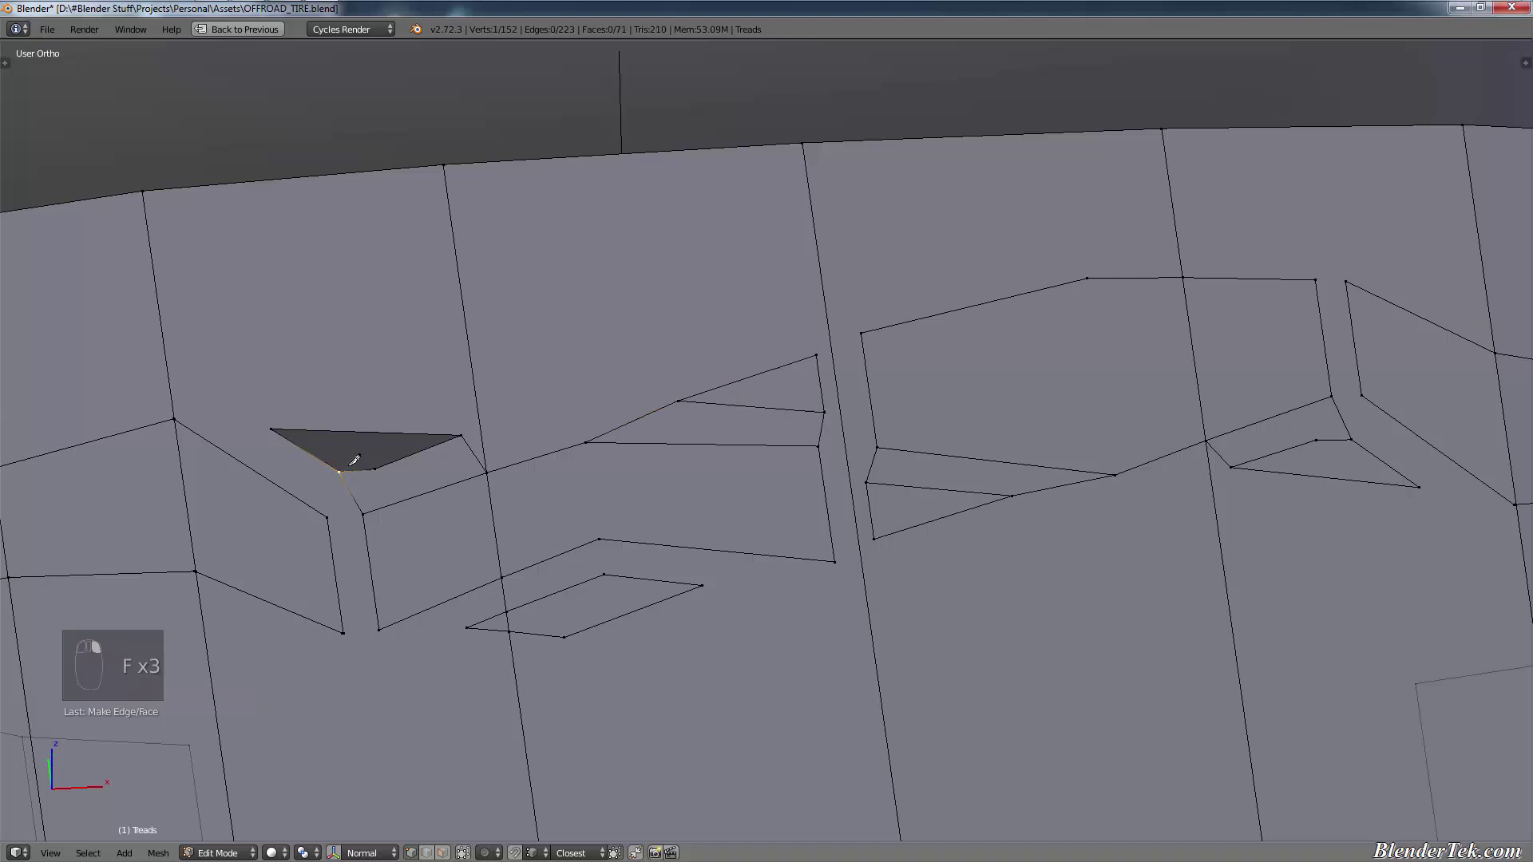
right_click(272, 429, "shift")
right_click(476, 433, "shift")
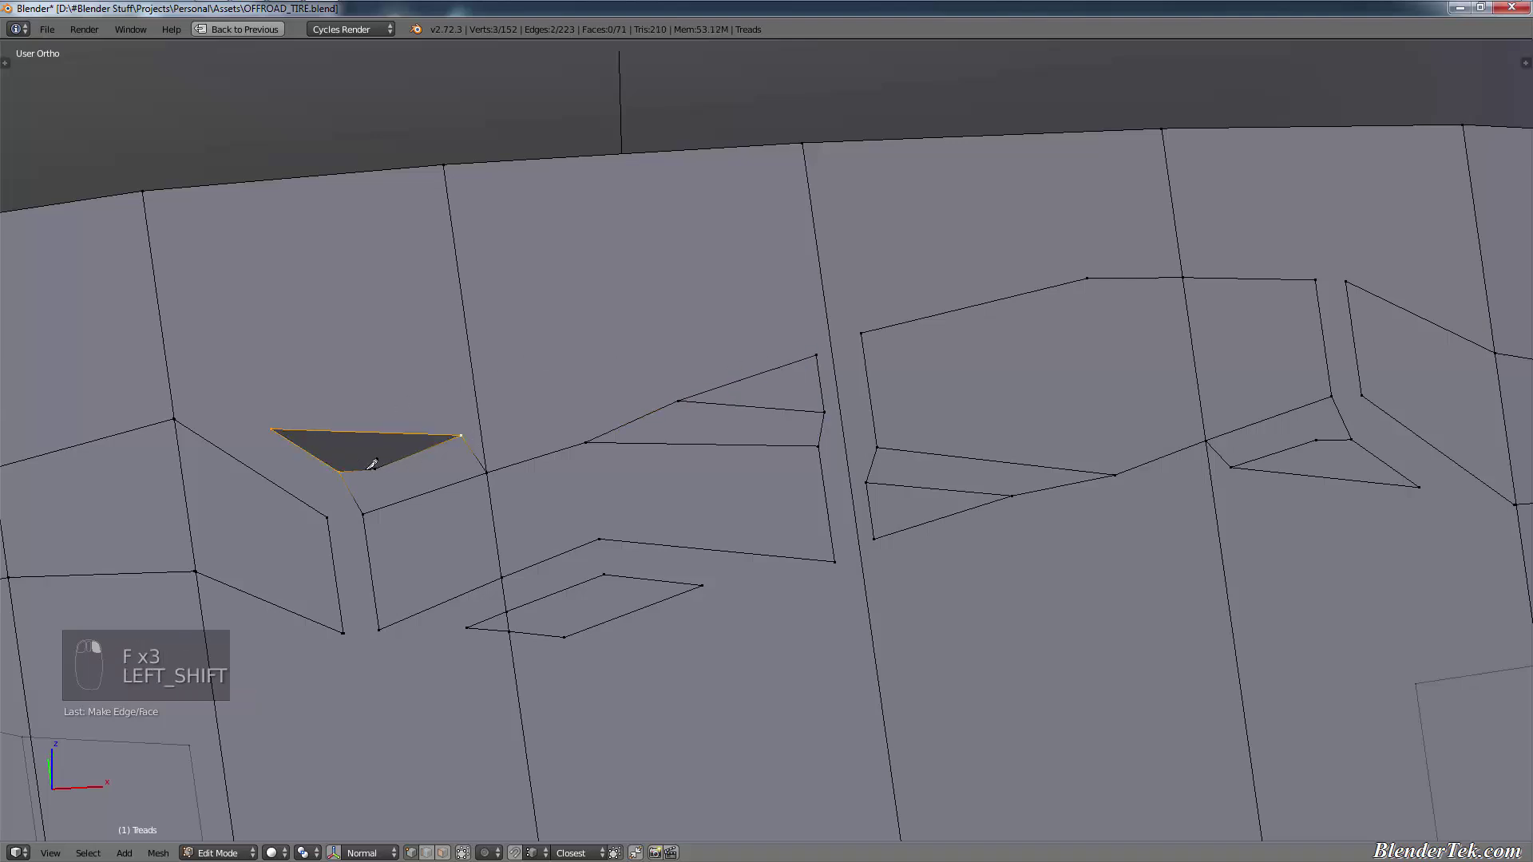
key("f")
key("f")
key("a")
scroll(860, 461, "down", 8)
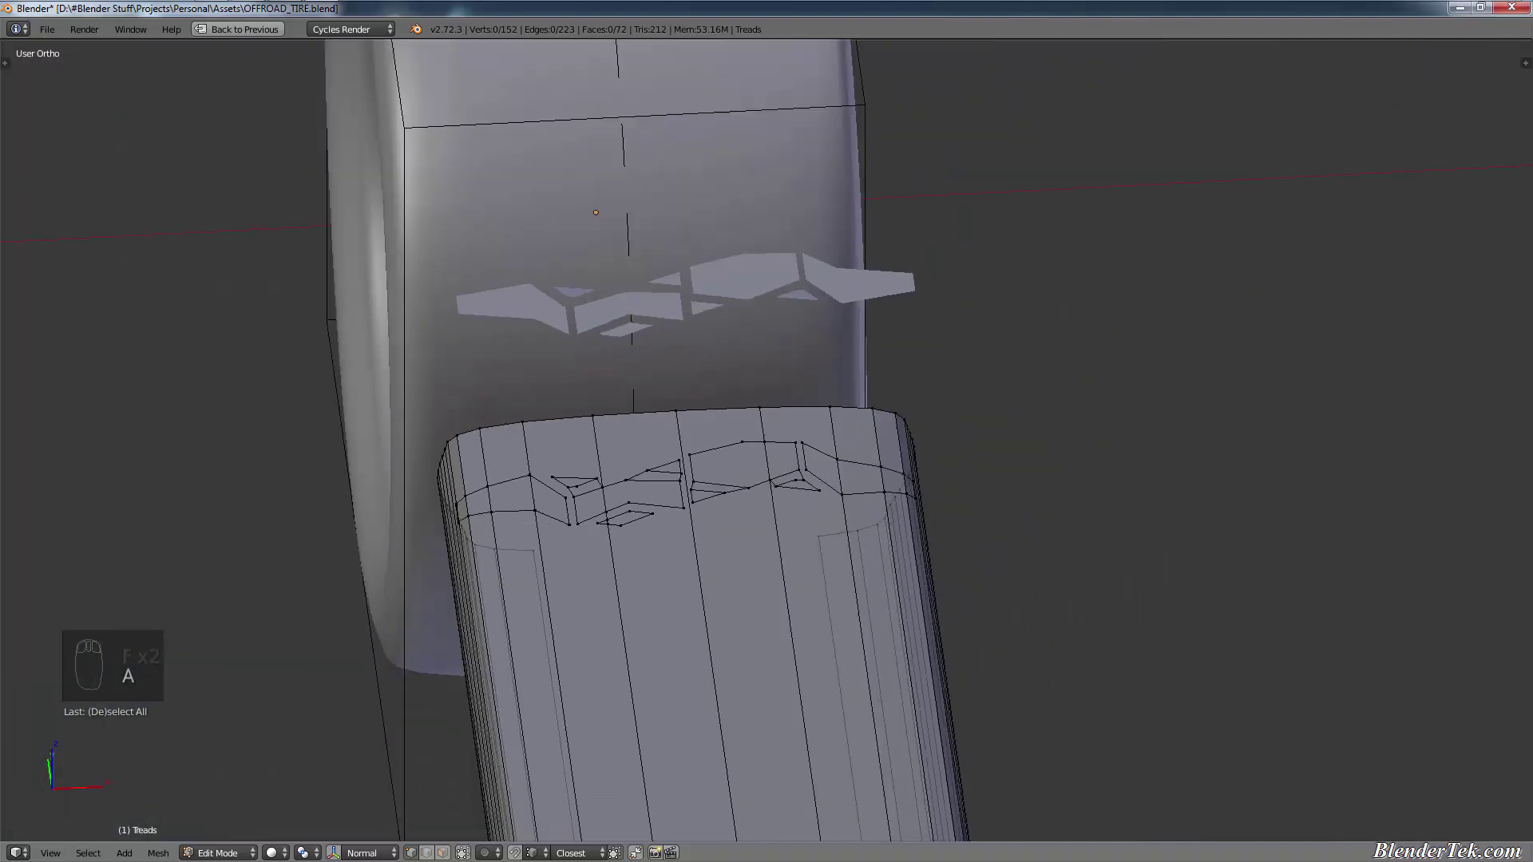
left_click(682, 596)
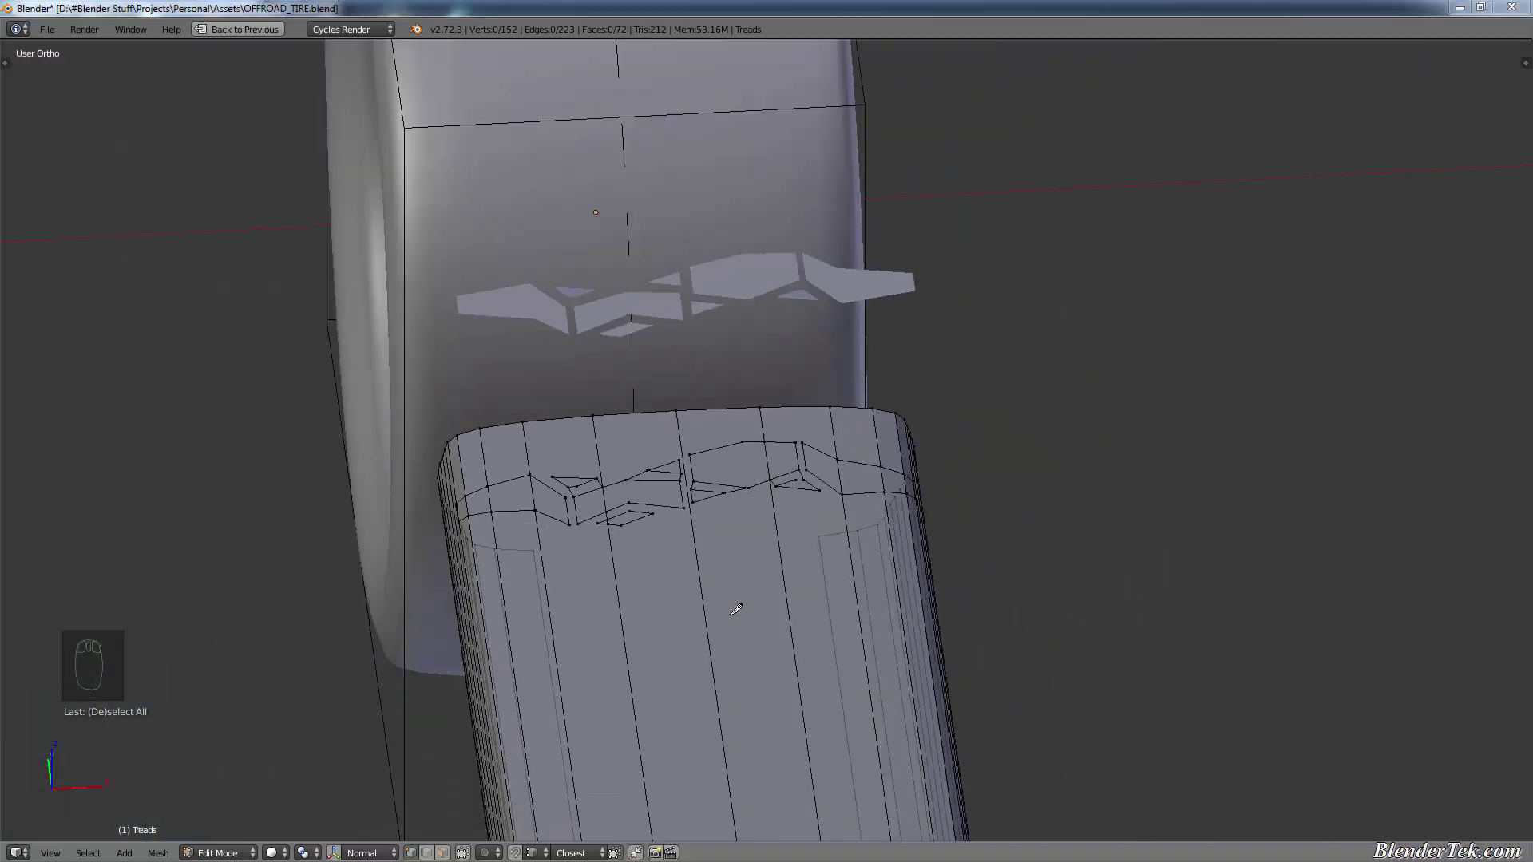
left_click(644, 589)
Step: Switch to face selection and select the two outermost faces of the shoulder block beside the second center block, including the thin sliver
scroll(647, 583, "up", 4)
left_click(442, 853)
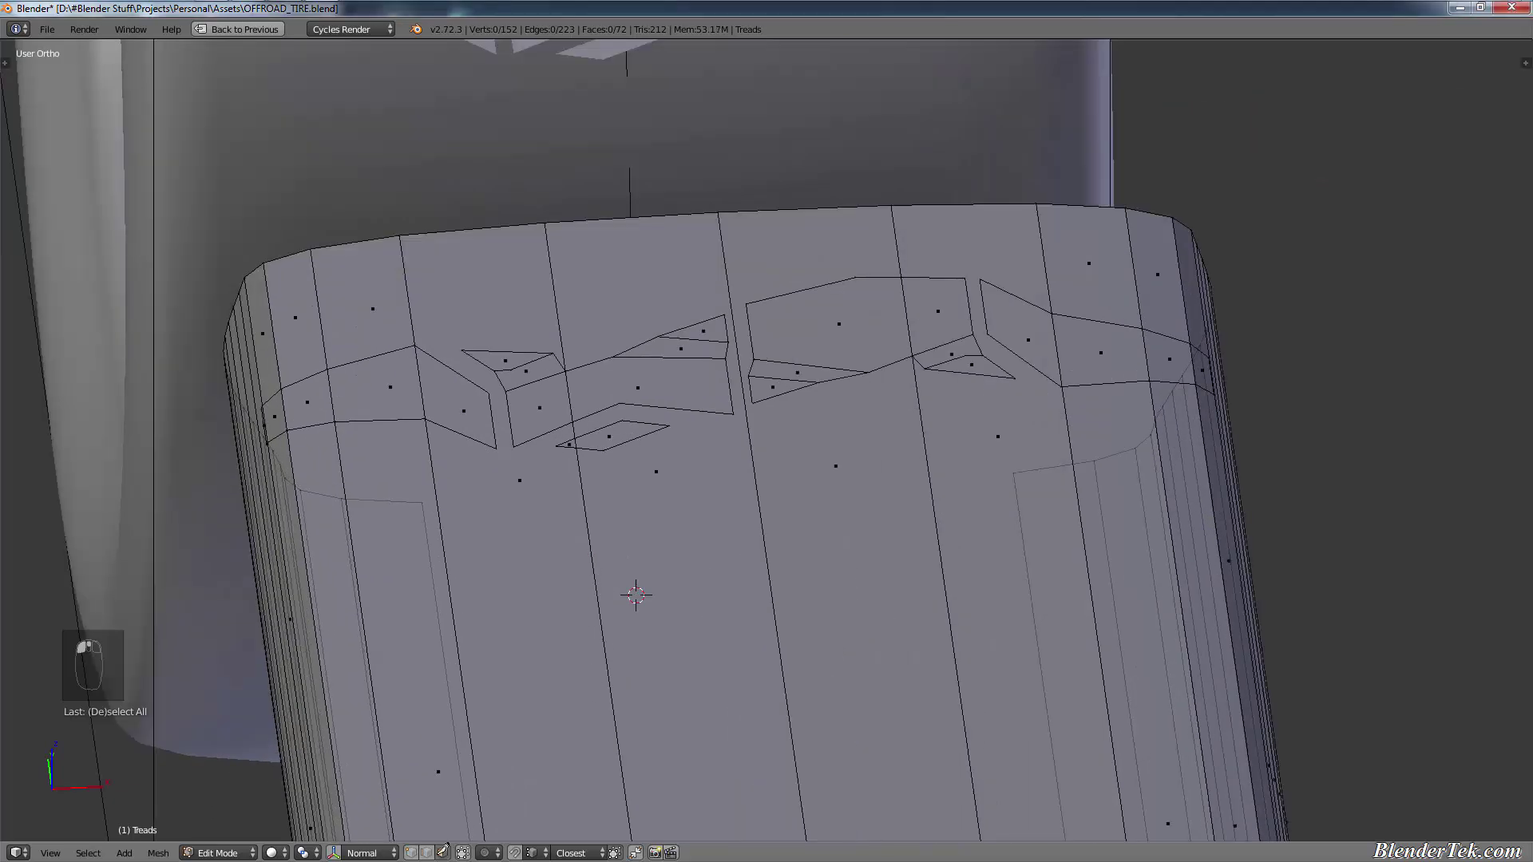
middle_click_drag(459, 656, 342, 449)
scroll(366, 446, "up", 2)
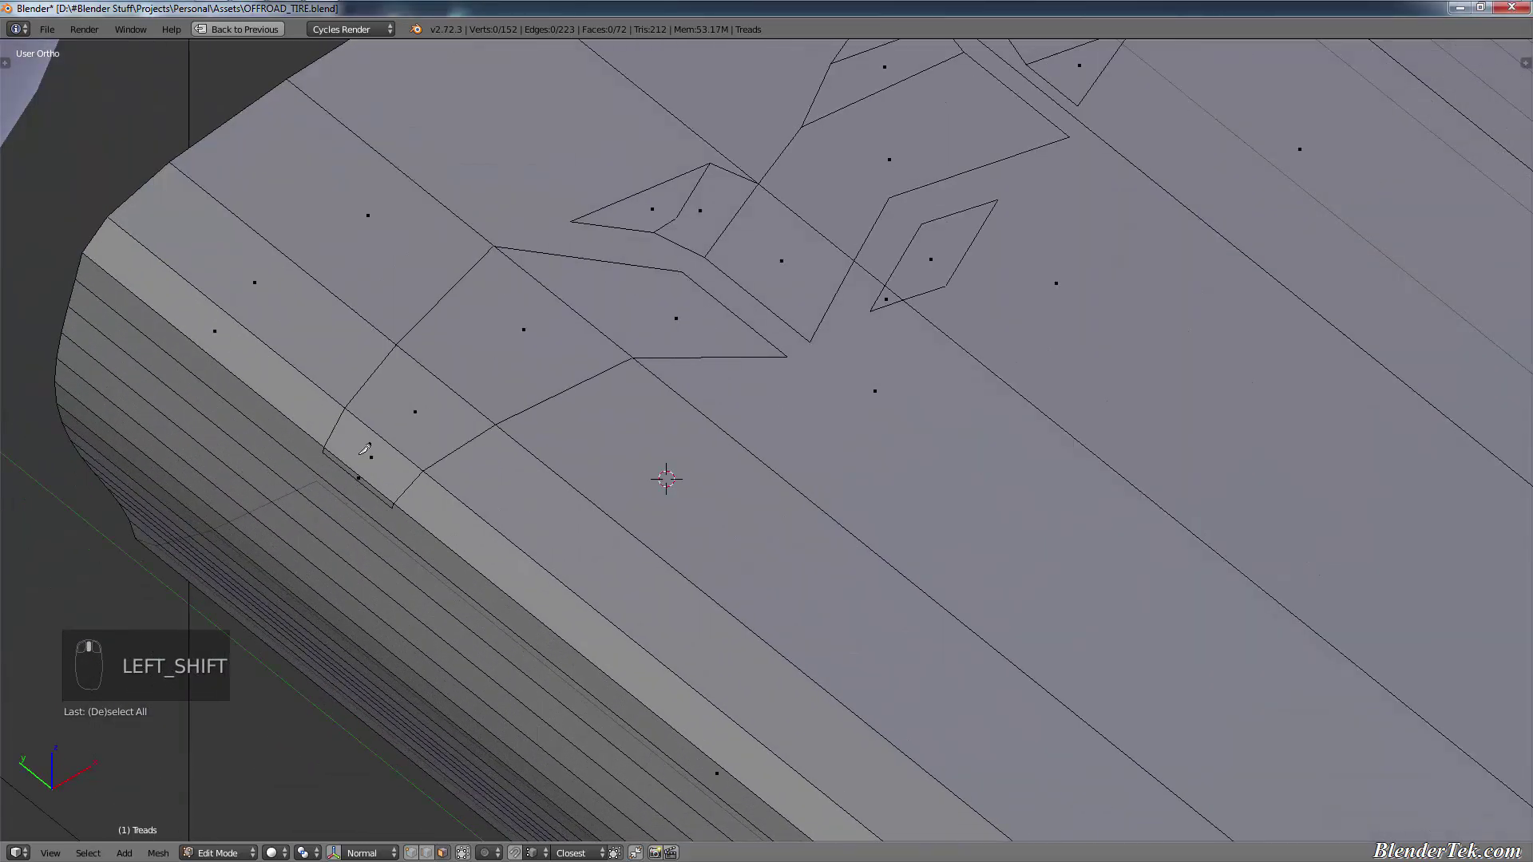
right_click(366, 446)
scroll(364, 451, "up", 5)
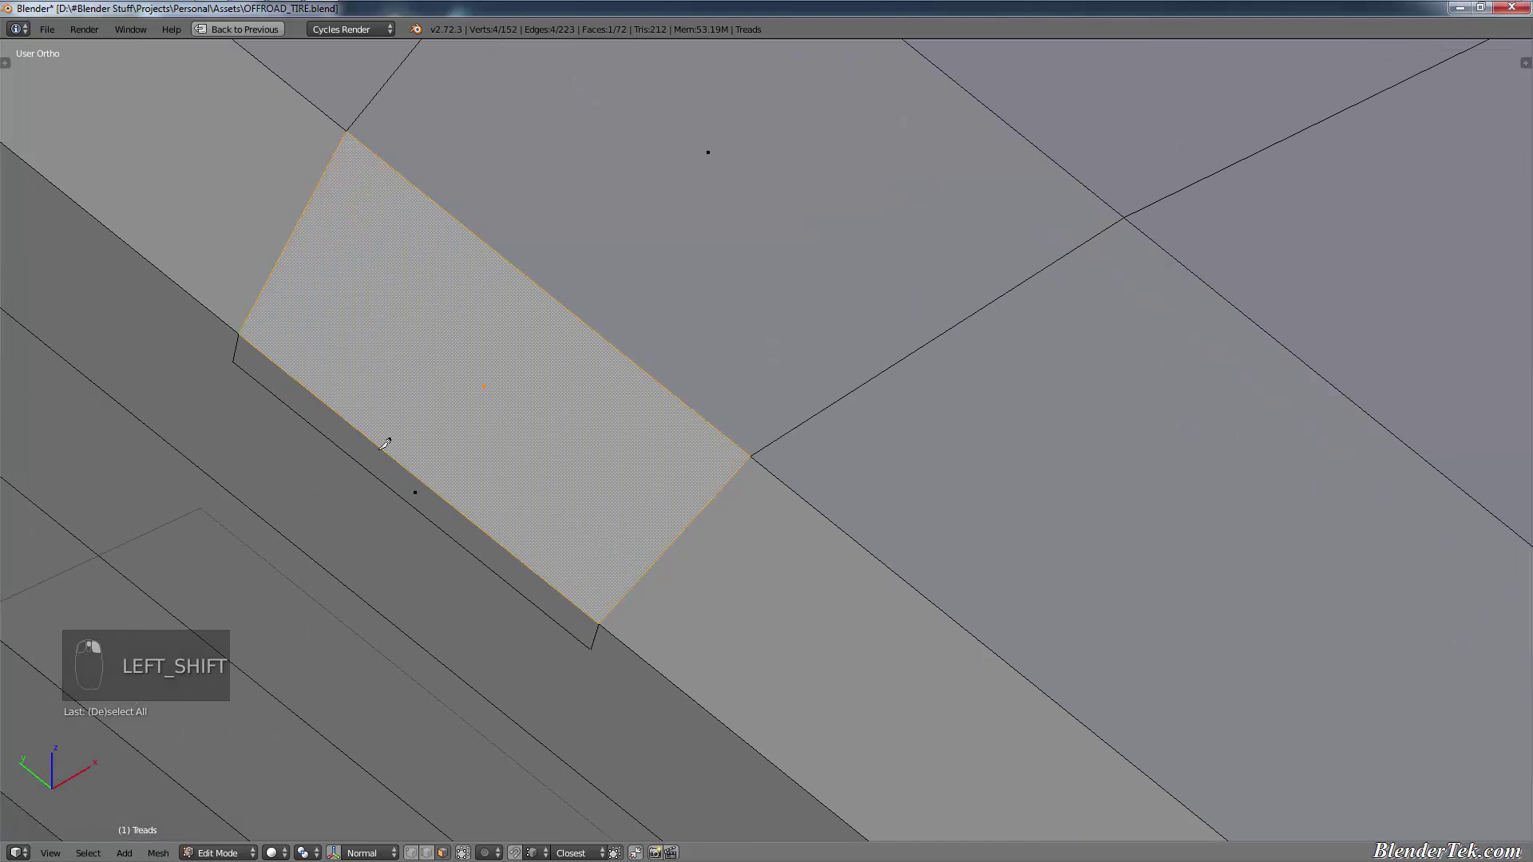
right_click(423, 468, "shift")
right_click(467, 468)
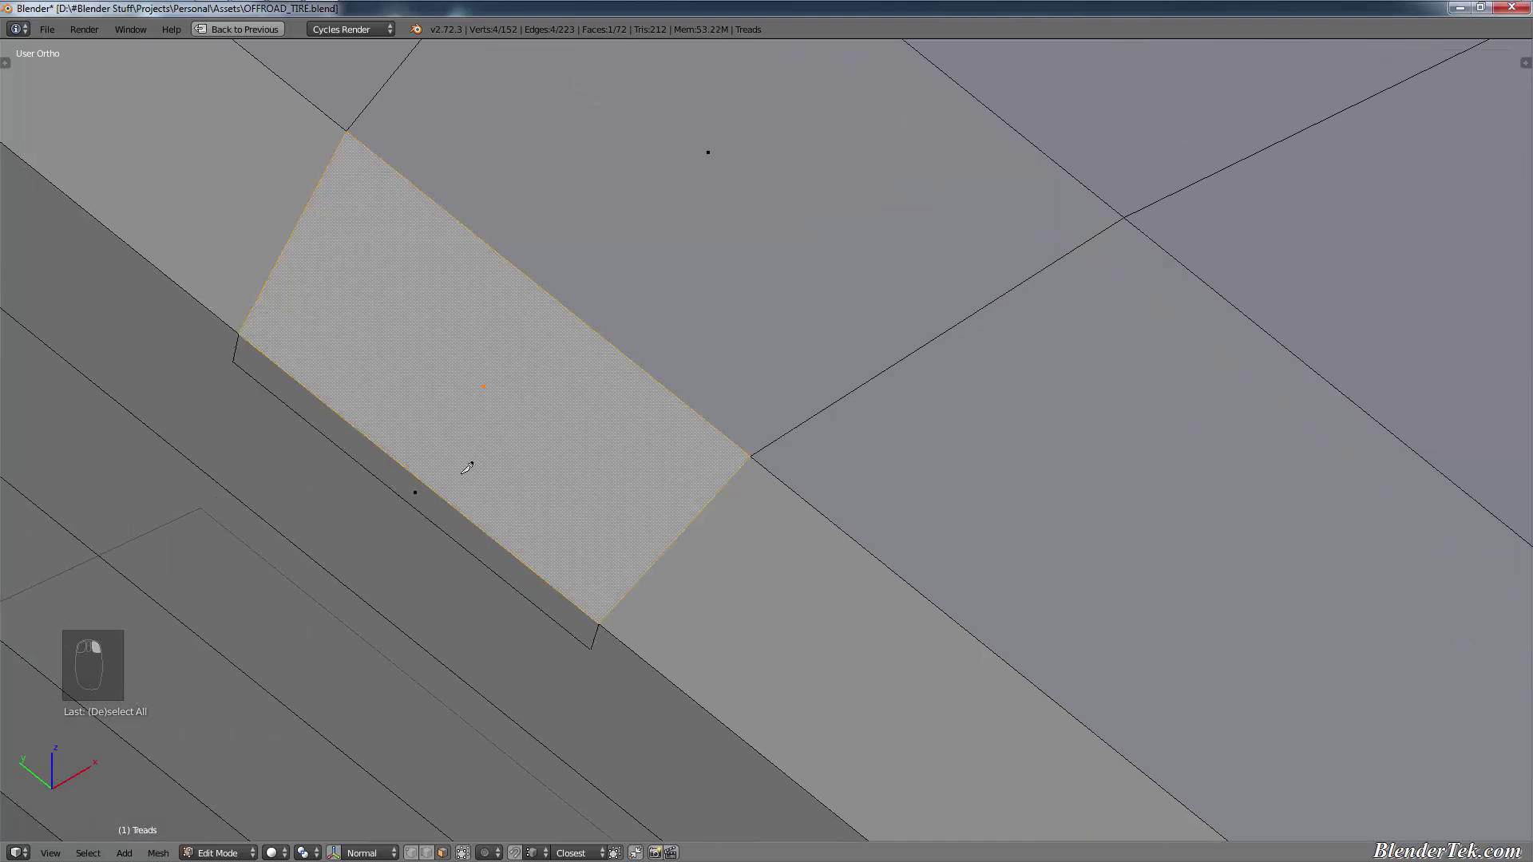
right_click(444, 511, "shift")
right_click(487, 433, "shift")
scroll(487, 433, "down", 4)
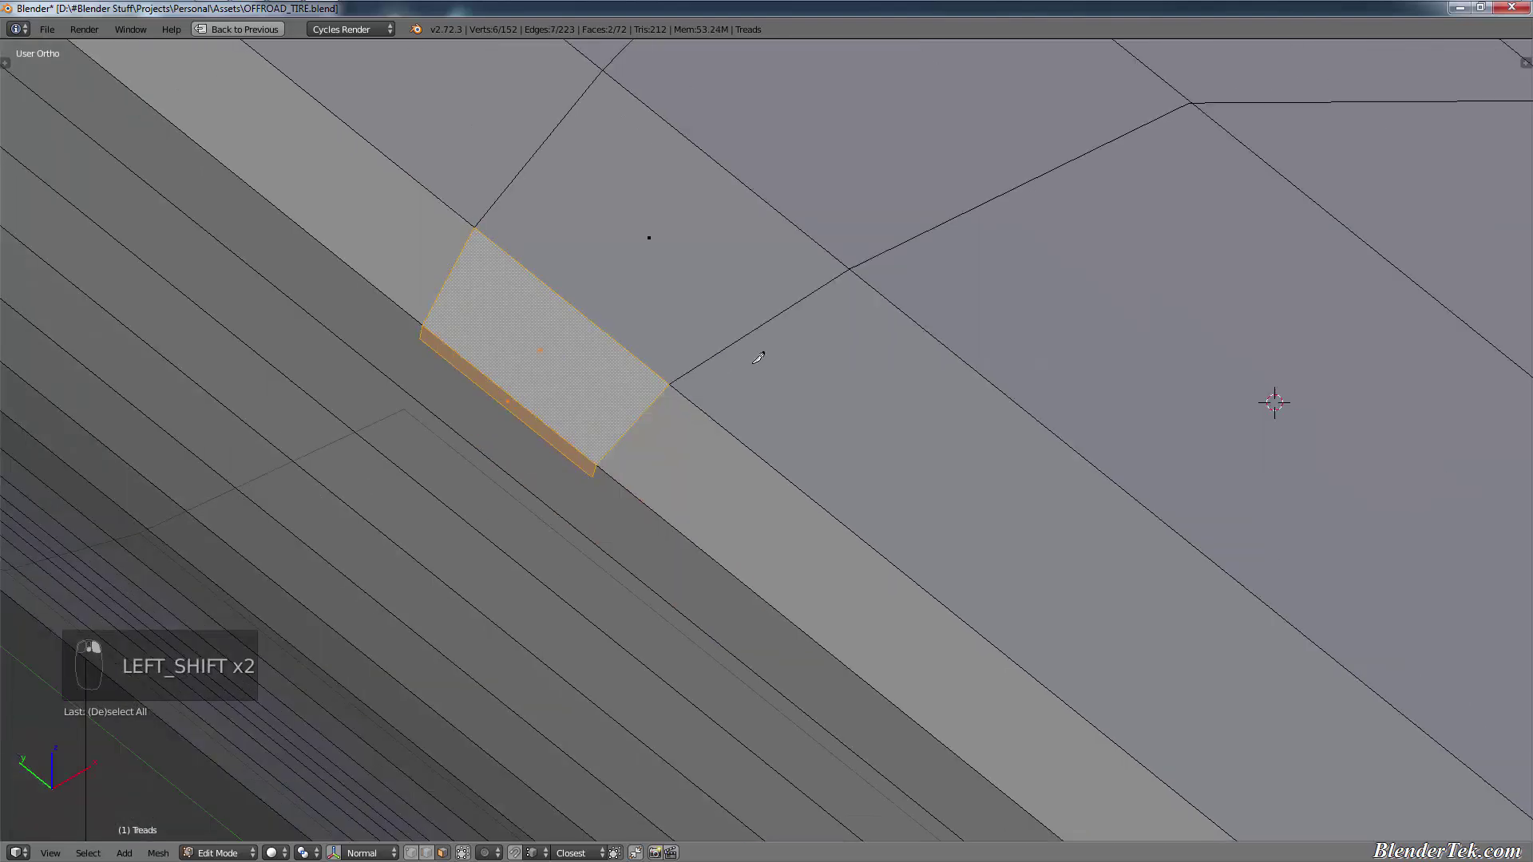
Step: Add the remaining three faces of the same shoulder block to the selection, undoing any growth into surrounding faces
middle_click_drag(731, 257, 517, 558, "shift")
scroll(518, 558, "down", 3)
key("ctrl+KP_Add")
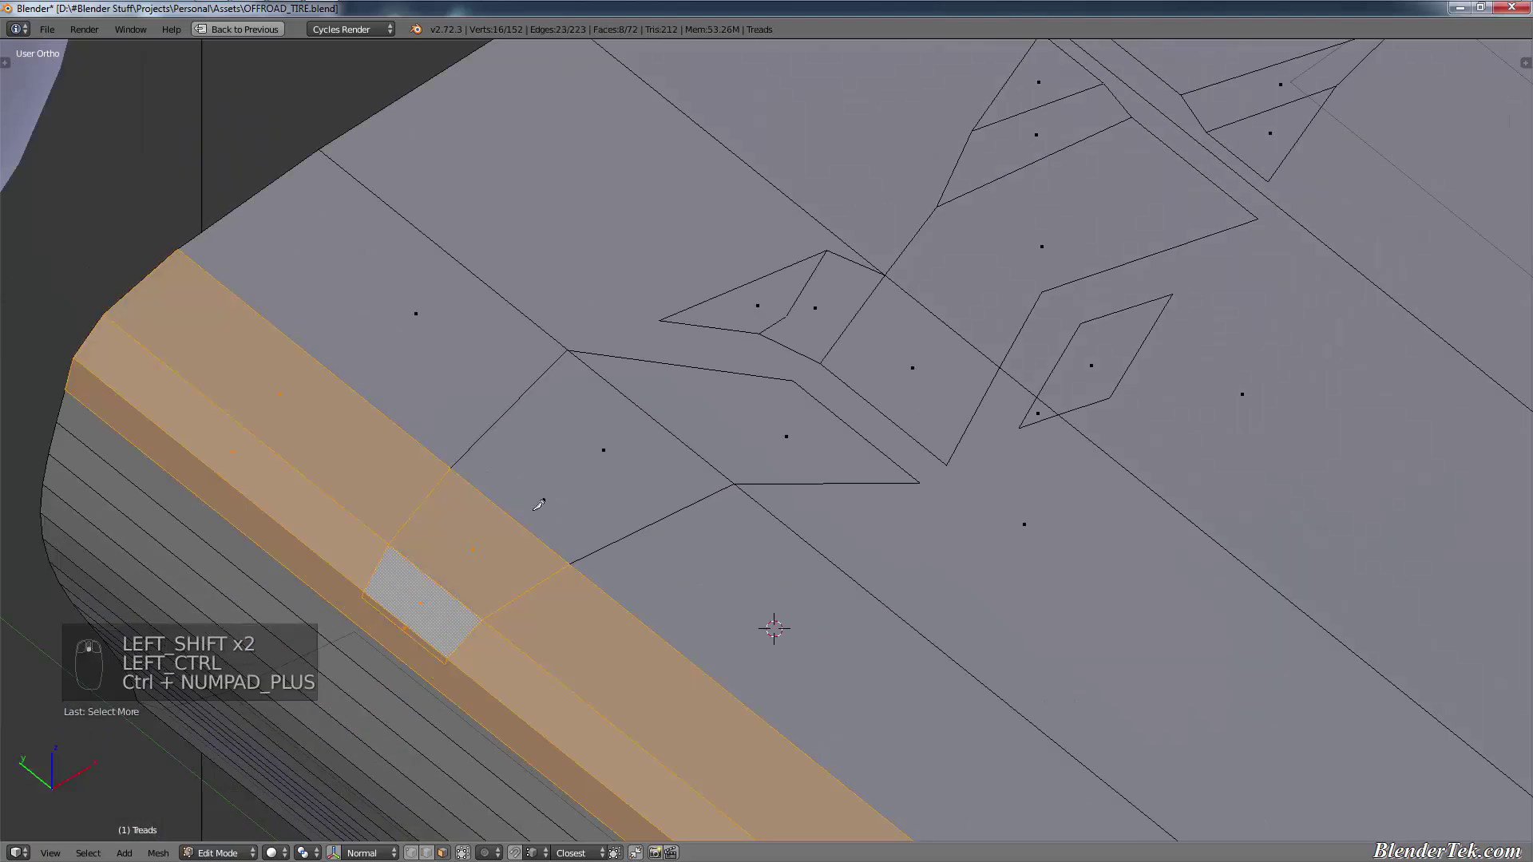
key("ctrl+z")
right_click(508, 524, "shift")
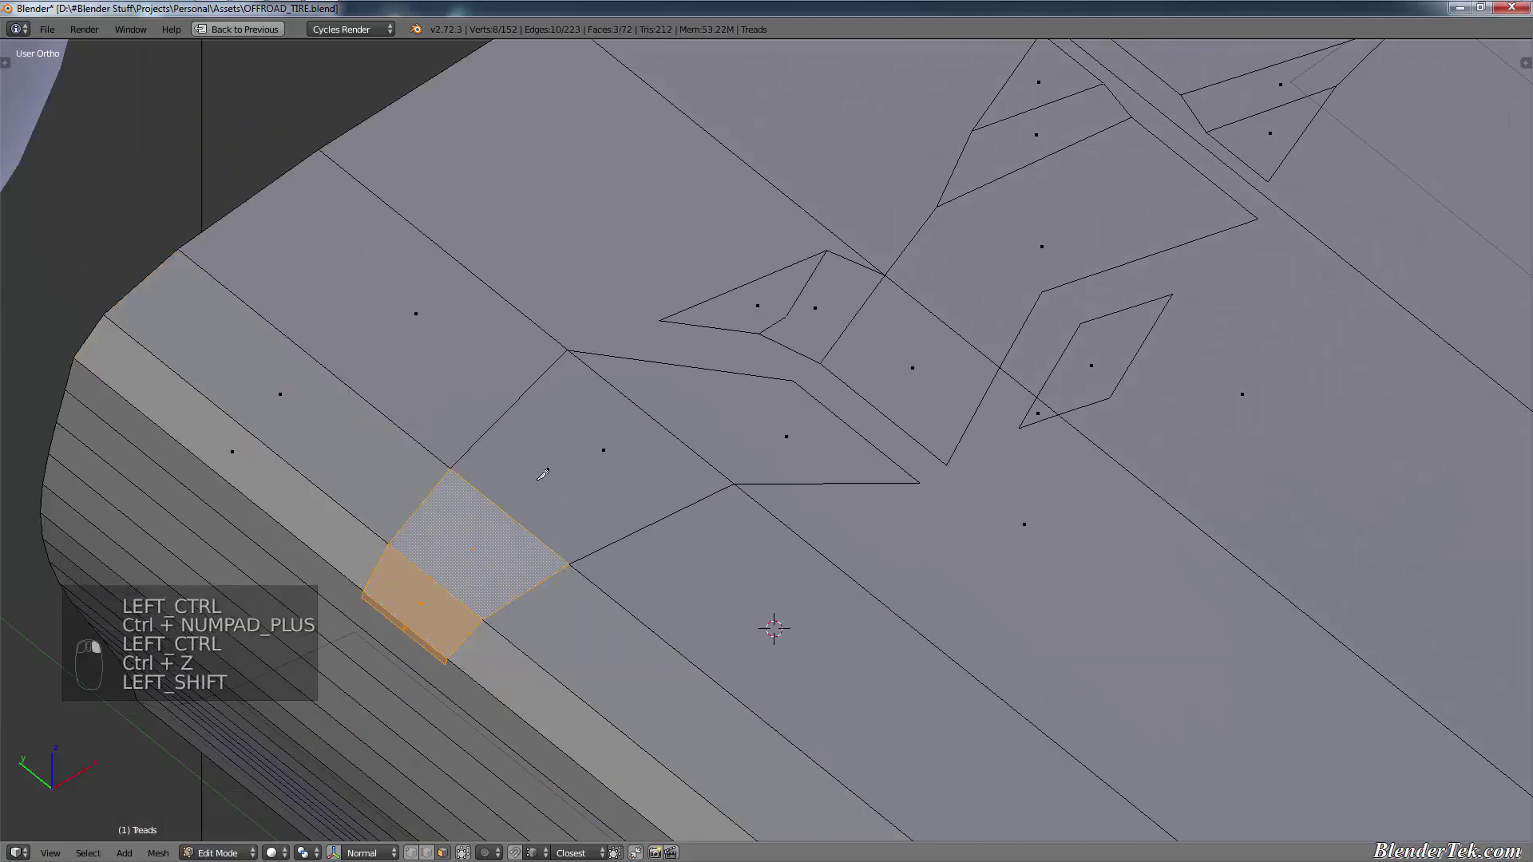
right_click(543, 475, "shift")
right_click(743, 423, "shift")
Step: Add the small four-sided block, the center block's face nearest the shoulder, and both faces of the diamond block to the selection
right_click(762, 300, "shift")
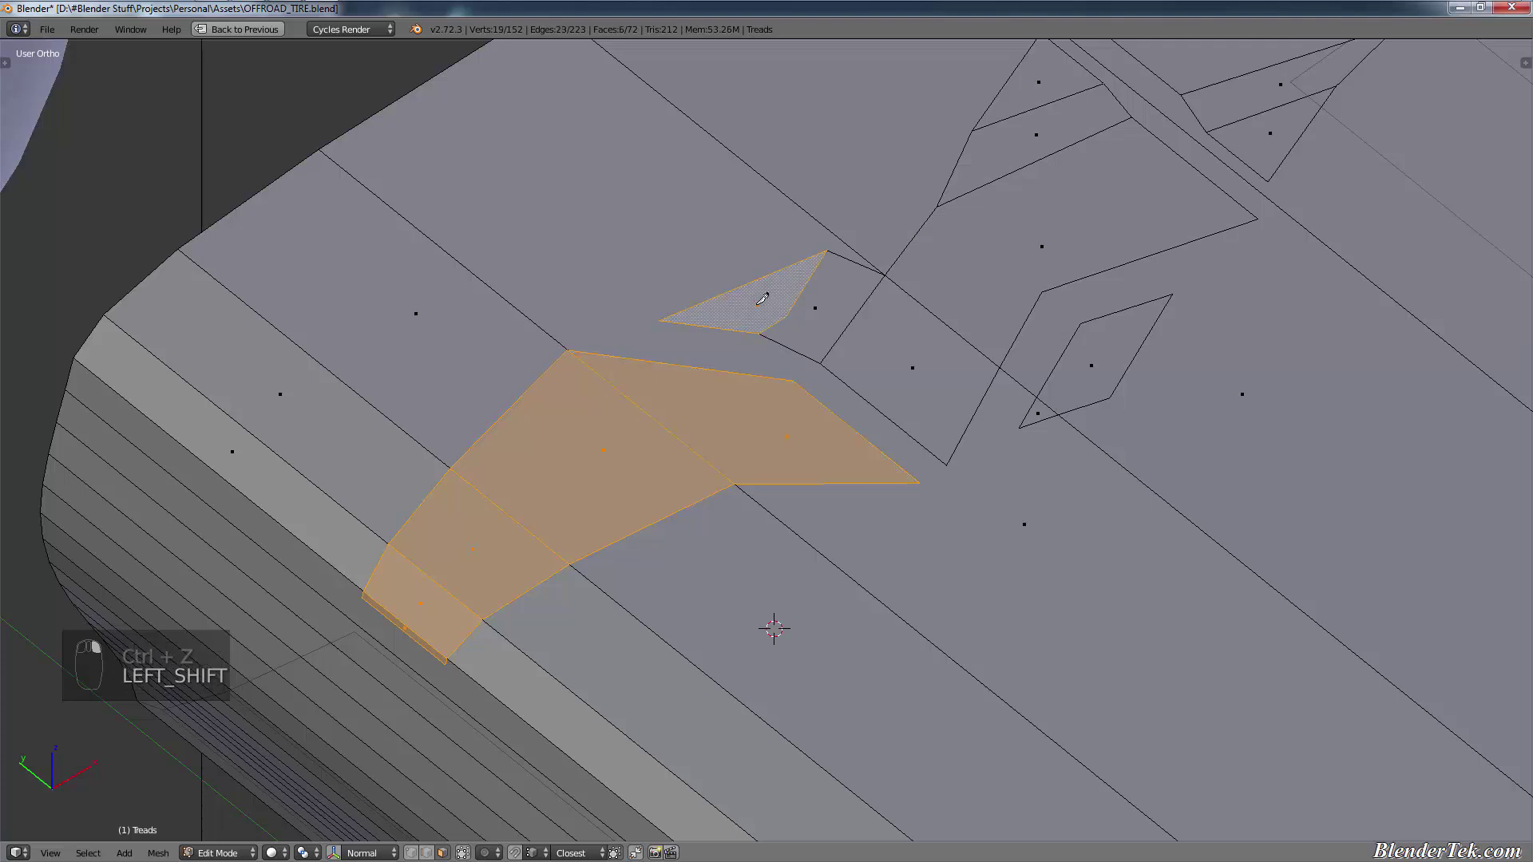
right_click(894, 365, "shift")
right_click(1095, 381, "shift")
right_click(1042, 407, "shift")
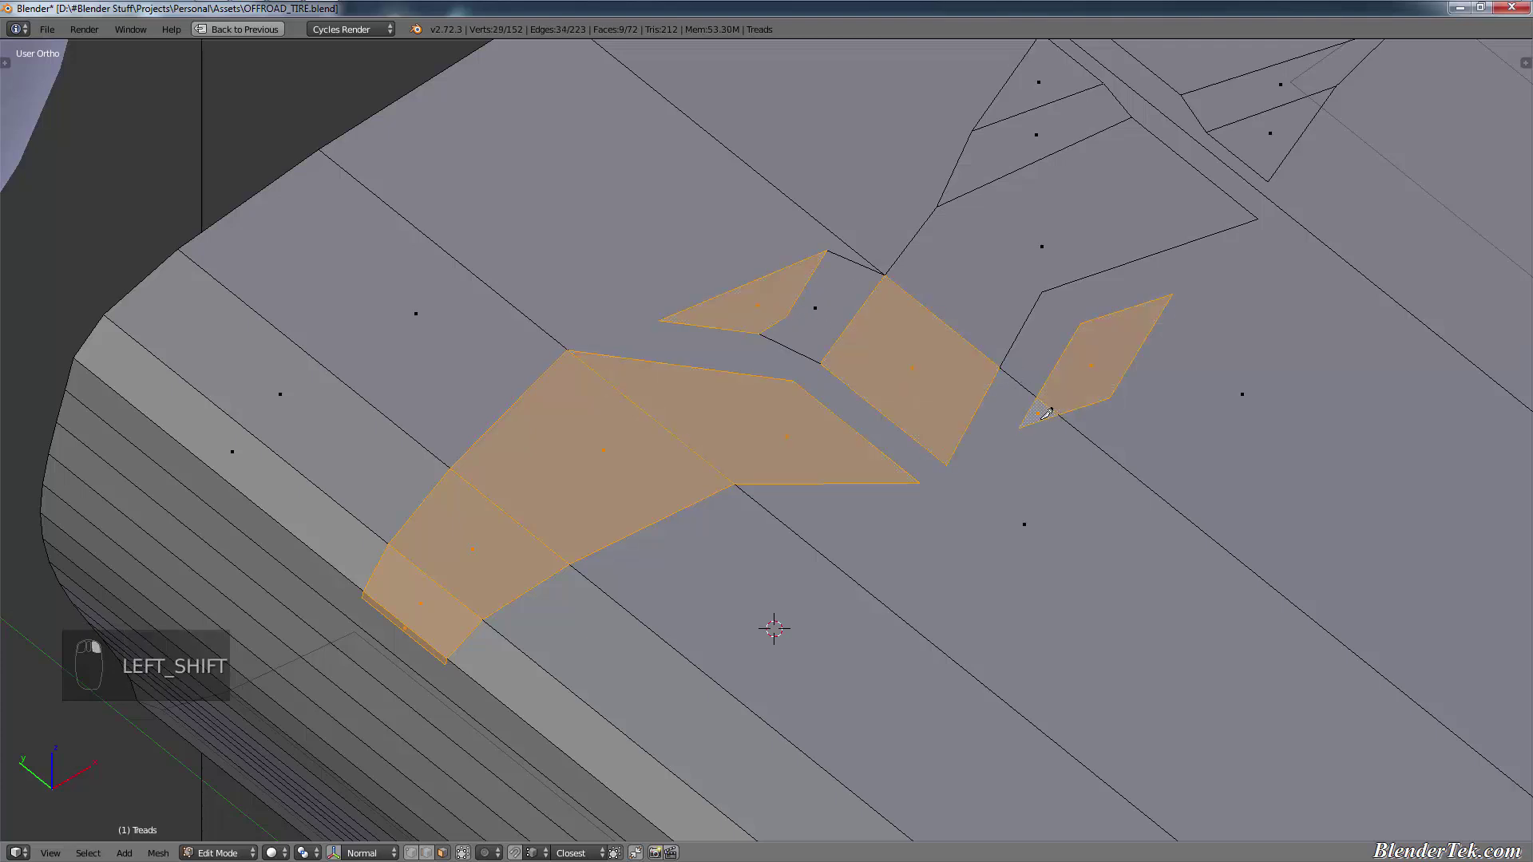
middle_click_drag(1042, 407, 936, 561)
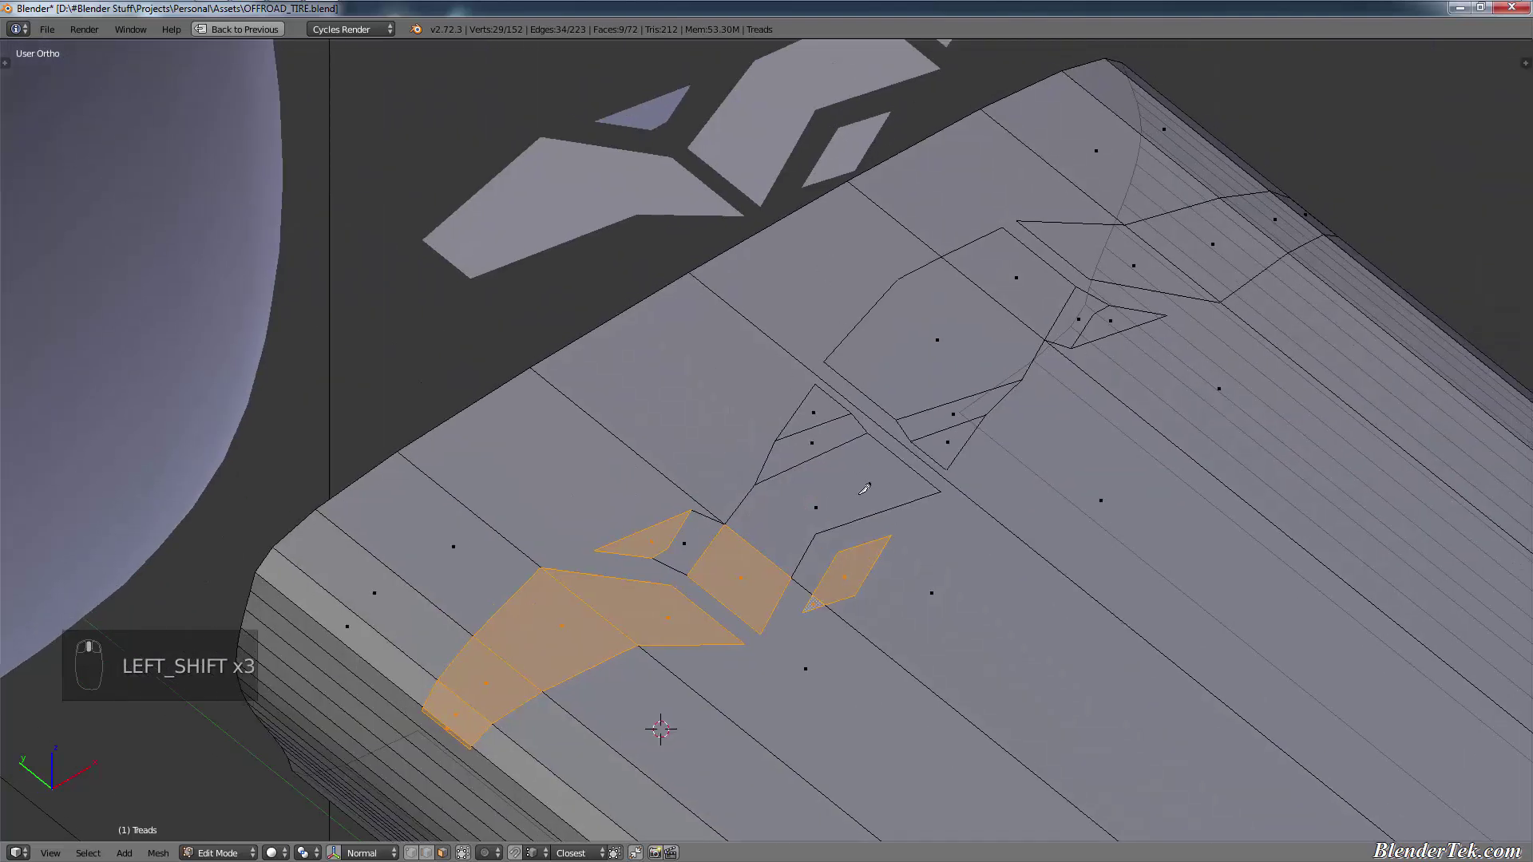
Step: Add the first center block's larger face, both small triangular blocks beside the gap, and the second center block's larger face to the selection
right_click(822, 452, "shift")
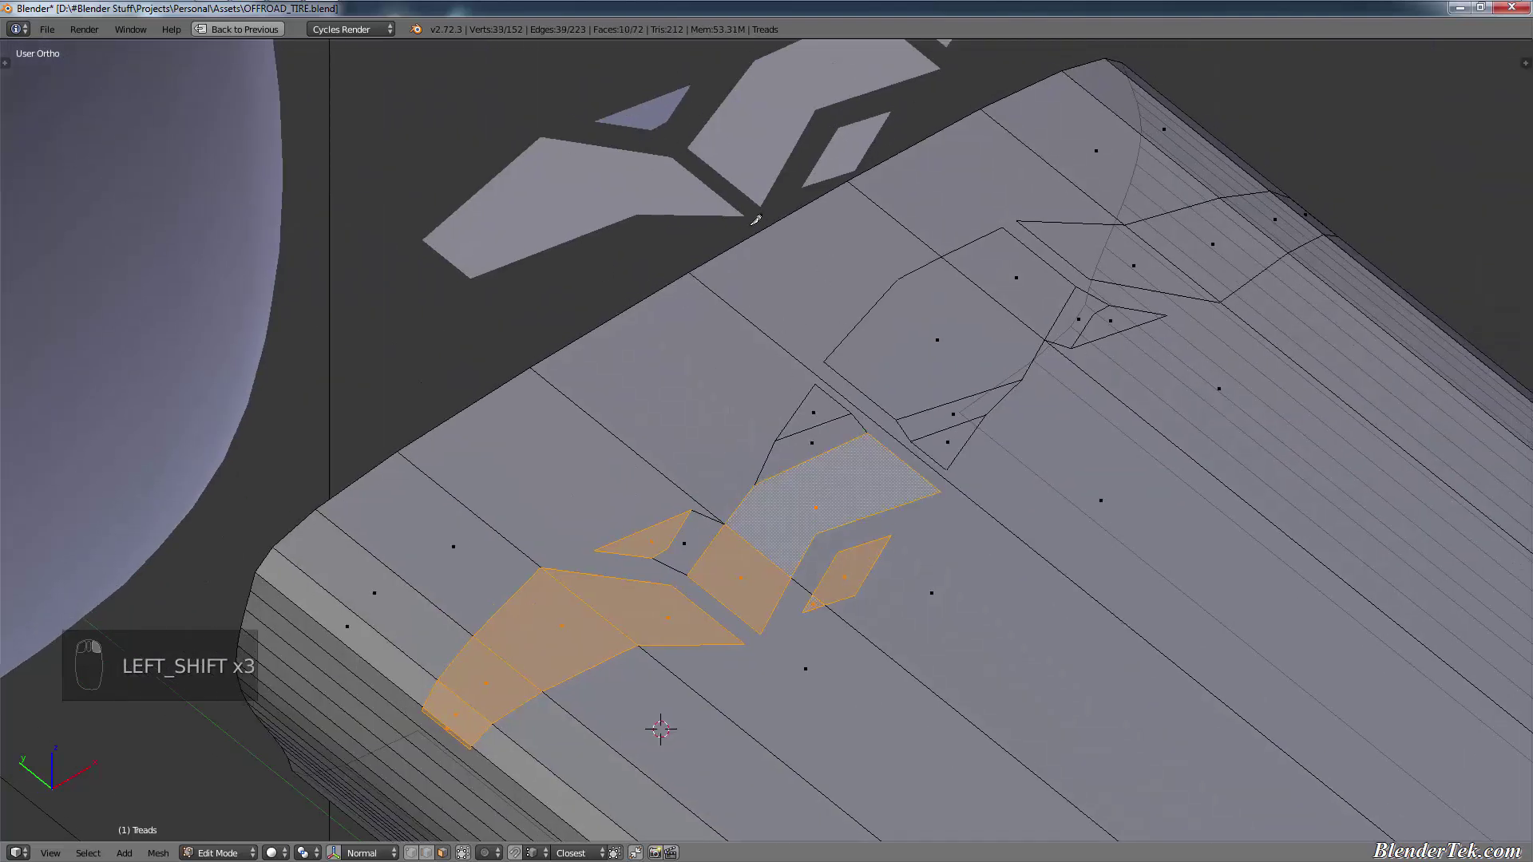
right_click(827, 404, "shift")
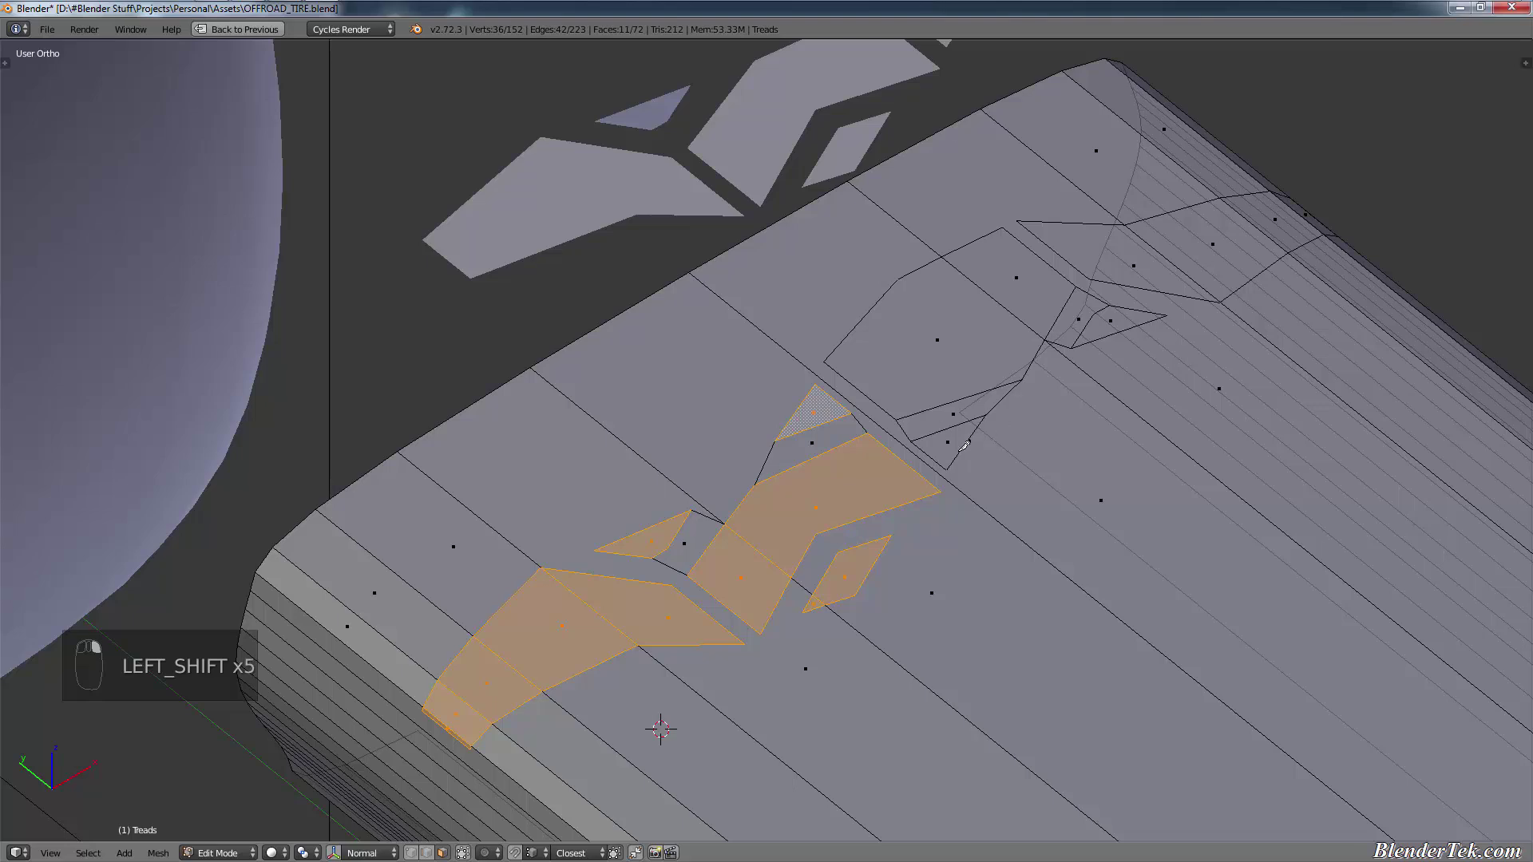
right_click(965, 447, "shift")
right_click(1010, 297, "shift")
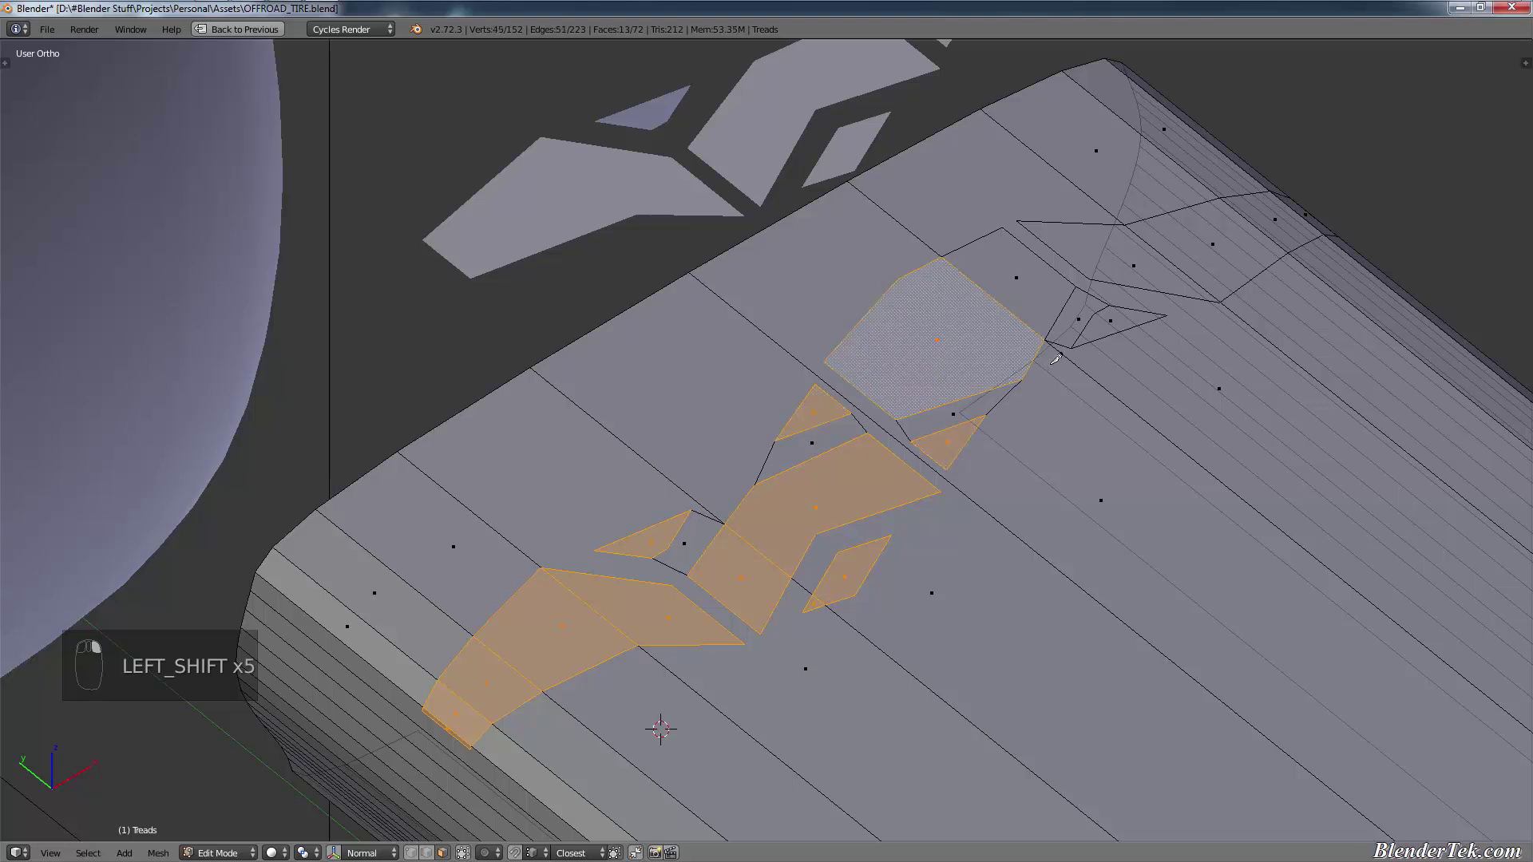
Step: Add the second center block's remaining face, the small triangular block beside it, and the far shoulder block's innermost face to the selection
scroll(1056, 364, "down", 4)
middle_click_drag(1056, 369, 931, 467, "shift")
scroll(929, 471, "up", 4)
right_click(907, 449, "shift")
right_click(966, 514, "shift")
right_click(1030, 440, "shift")
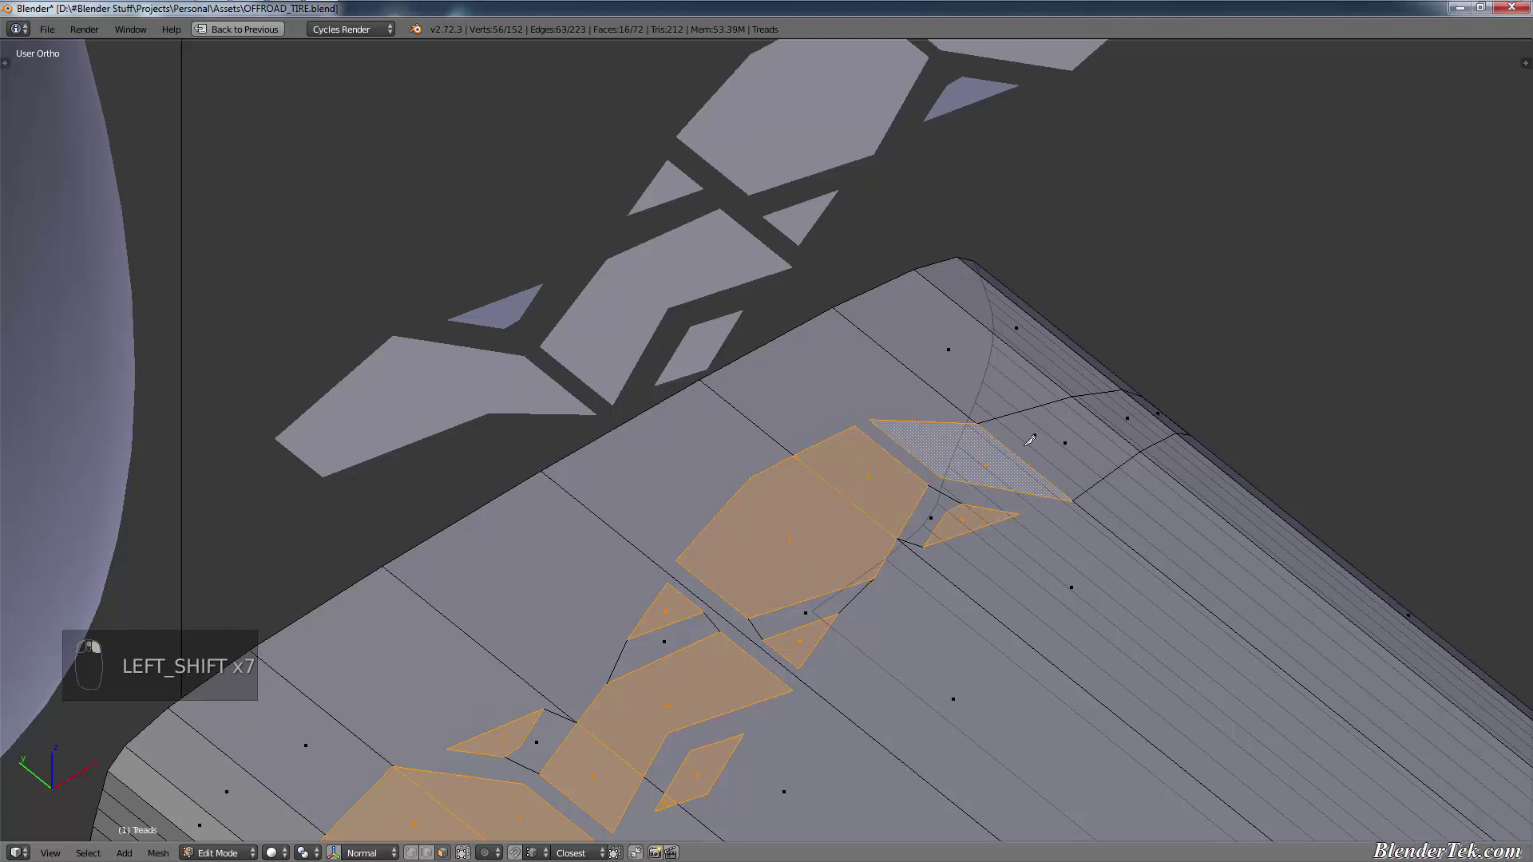
Step: Add the far shoulder block's remaining three faces, out to the edge sliver, to the selection
middle_click_drag(1095, 513, 1198, 497)
right_click(1202, 497, "shift")
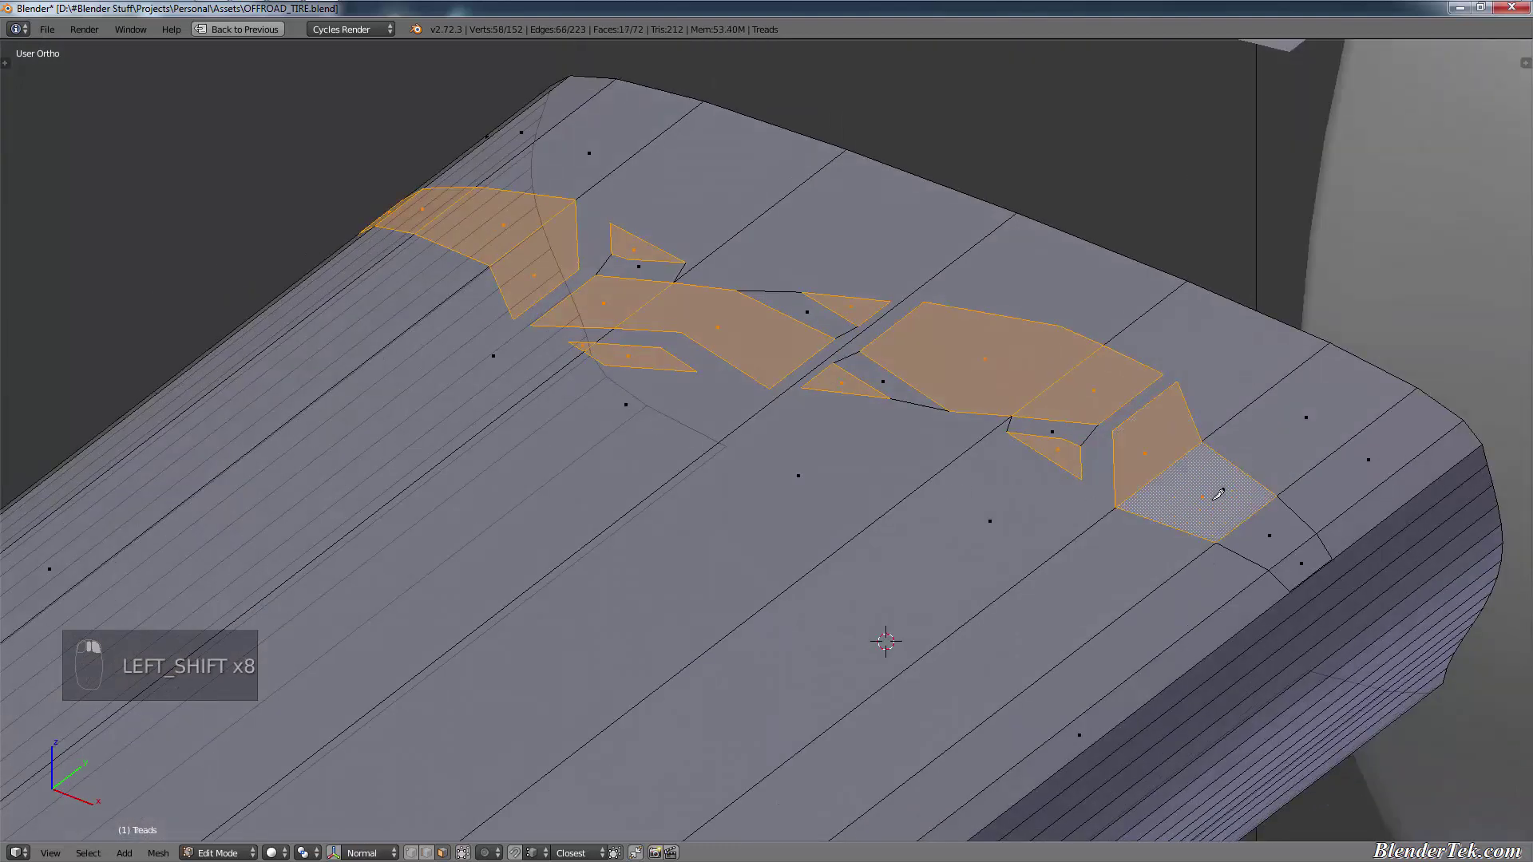
right_click(1264, 534, "shift")
right_click(1319, 565, "shift")
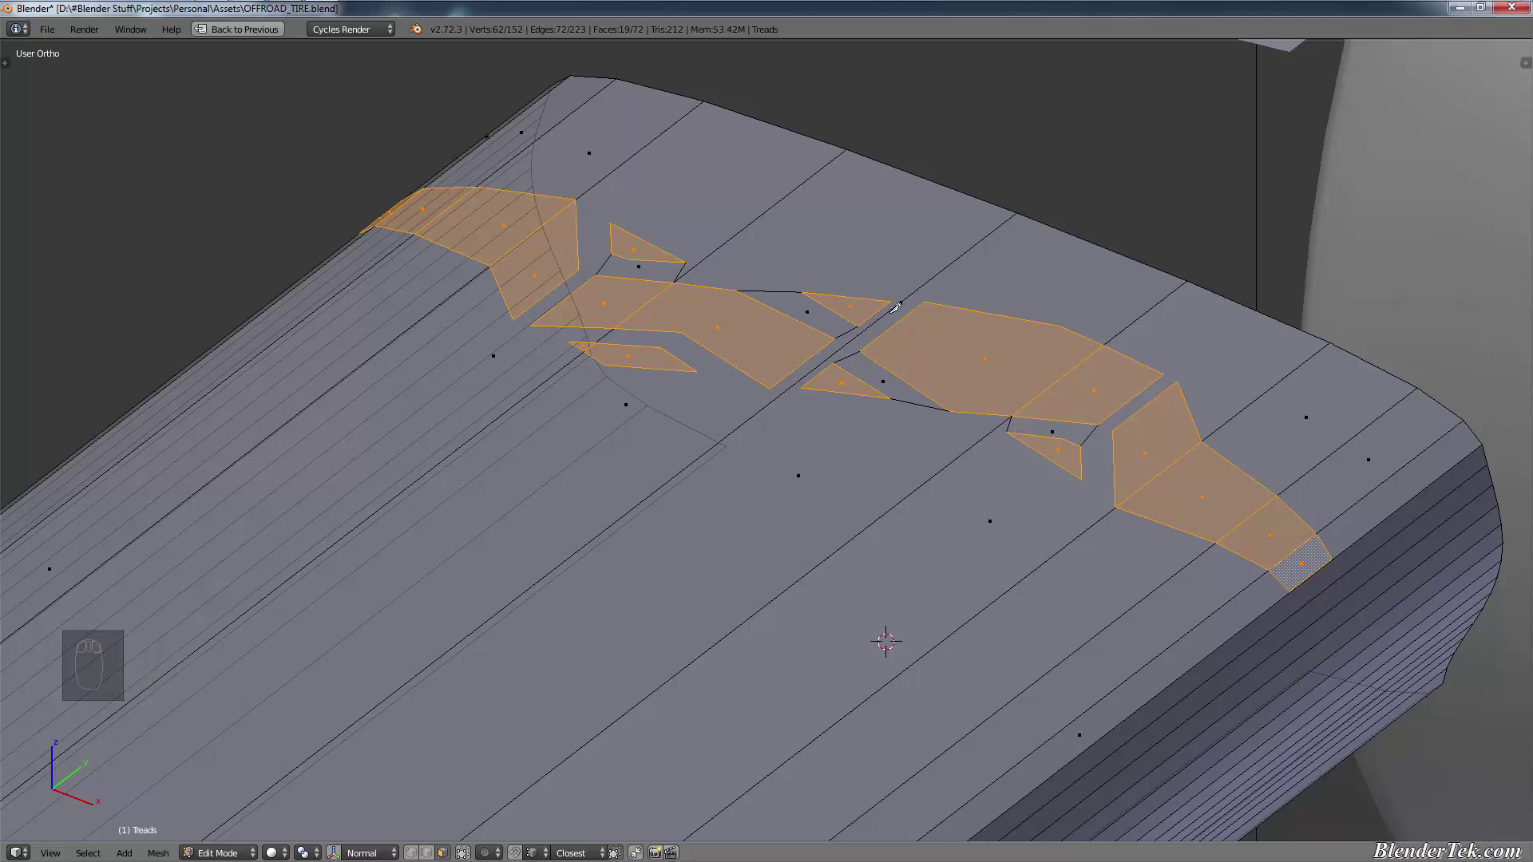
Step: Separate the selected tread block faces into their own object
key("p")
left_click(833, 289)
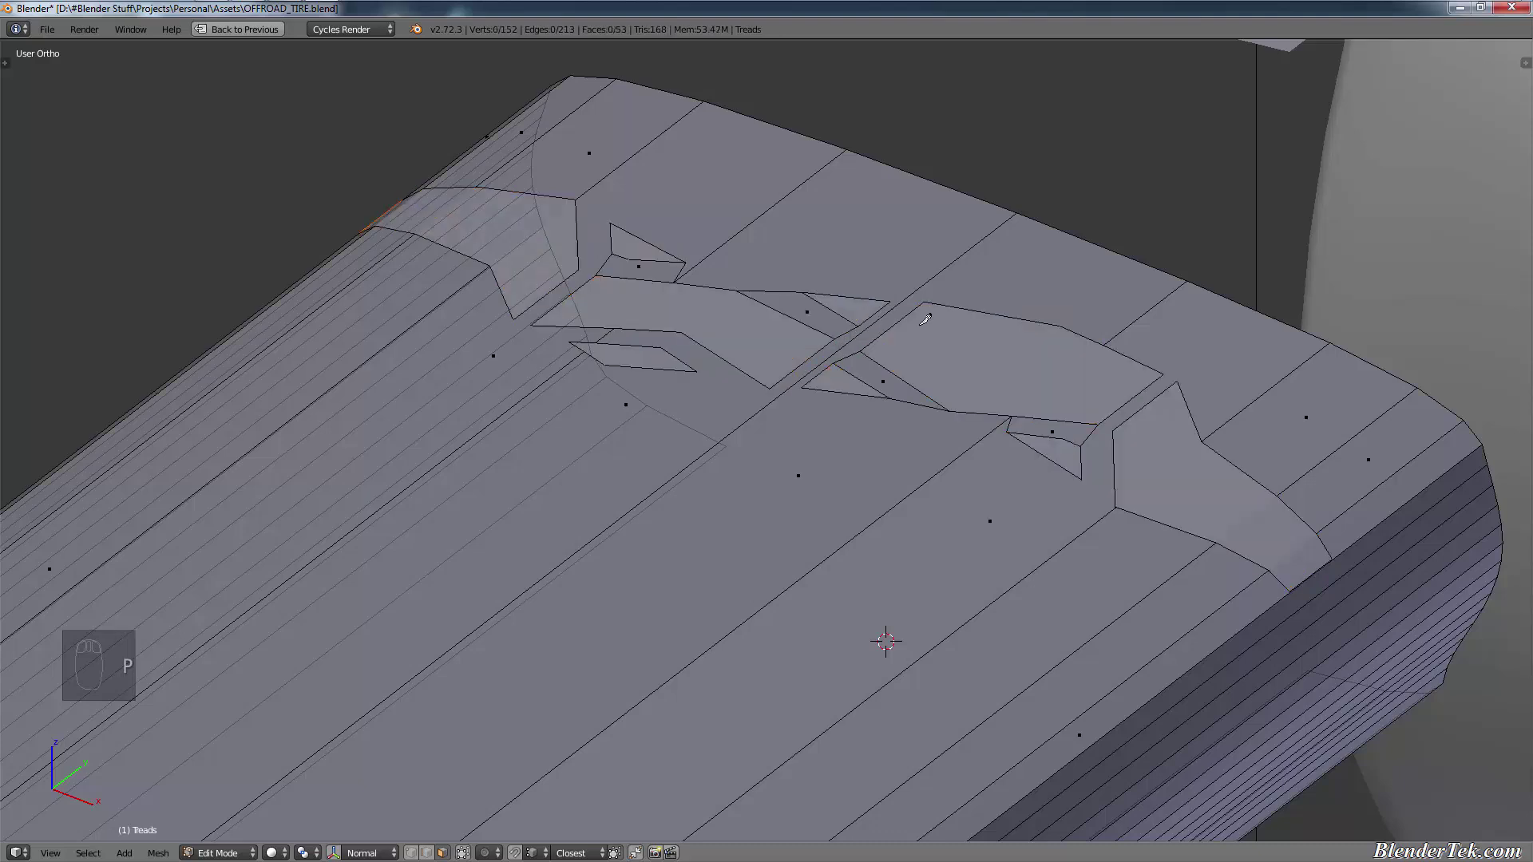
scroll(925, 319, "down", 5)
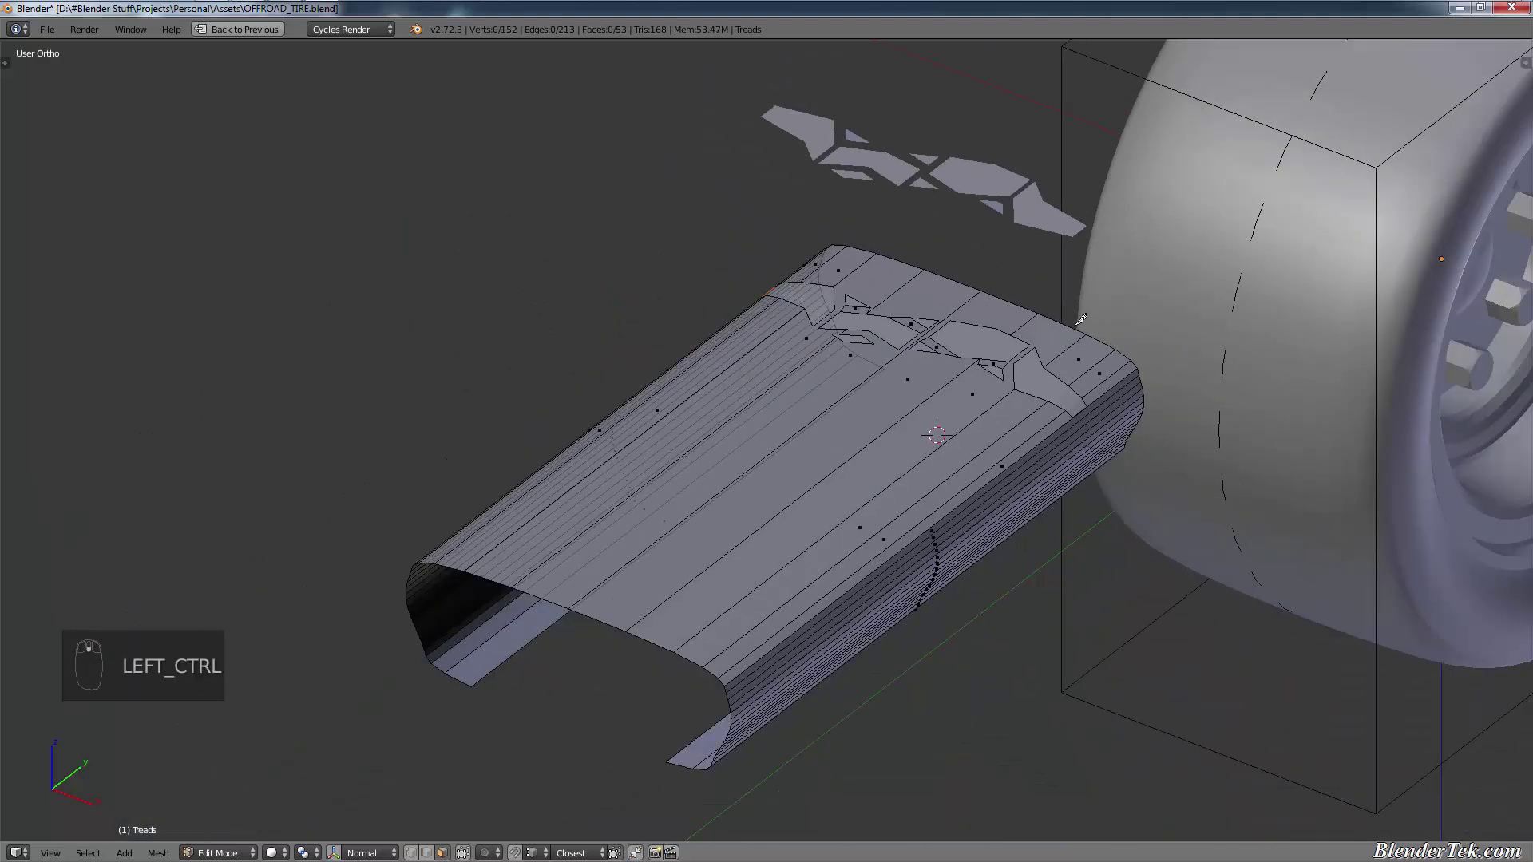
Step: Restore the full screen layout, select the separated object Treads.001, and rename it Tread Cutout
key("ctrl+Up")
scroll(1428, 173, "down", 1)
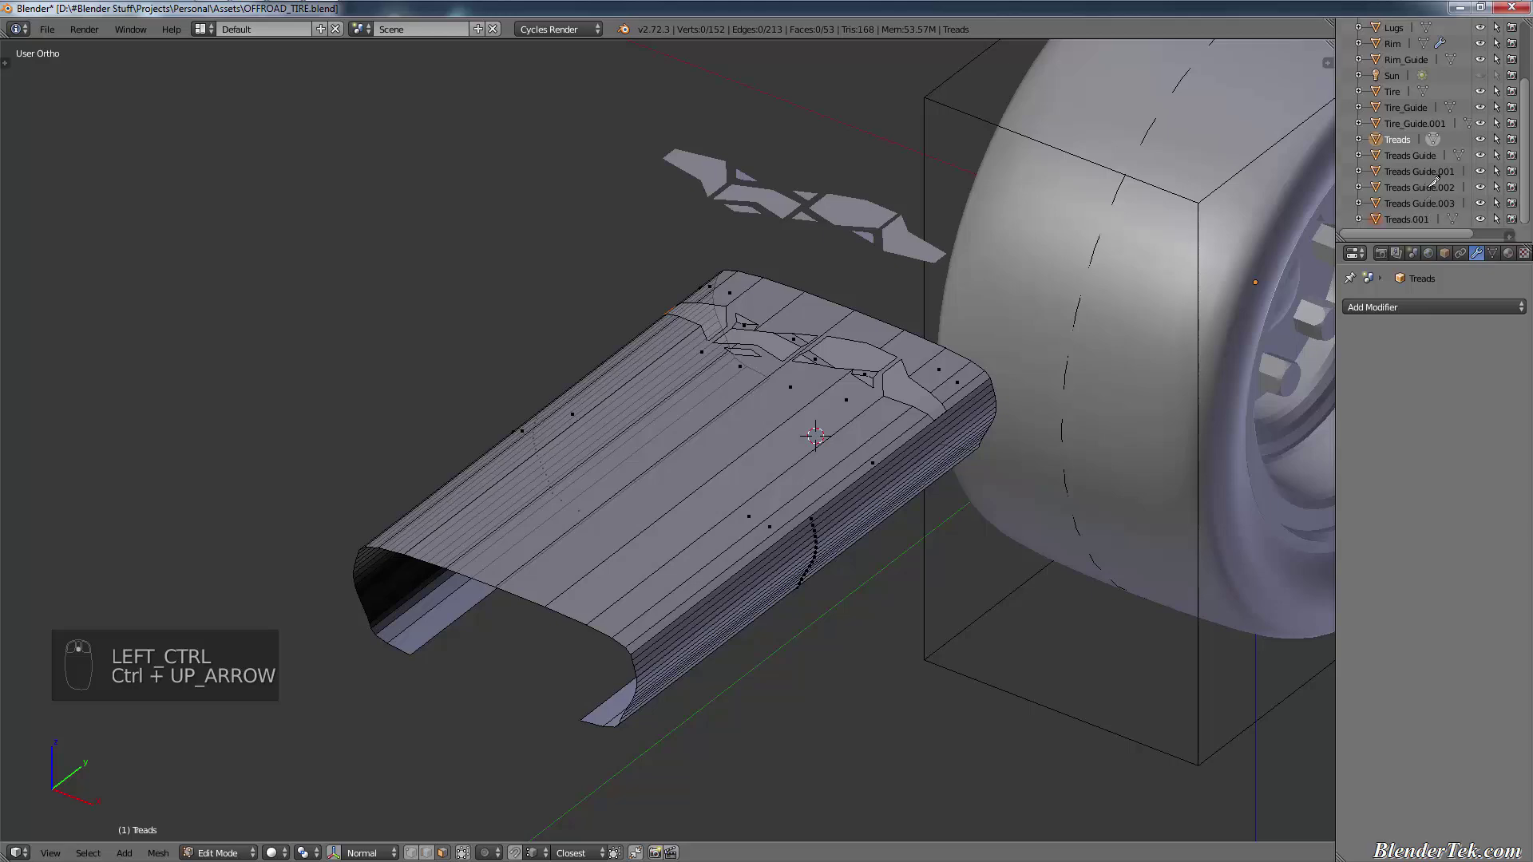
left_click(1407, 219)
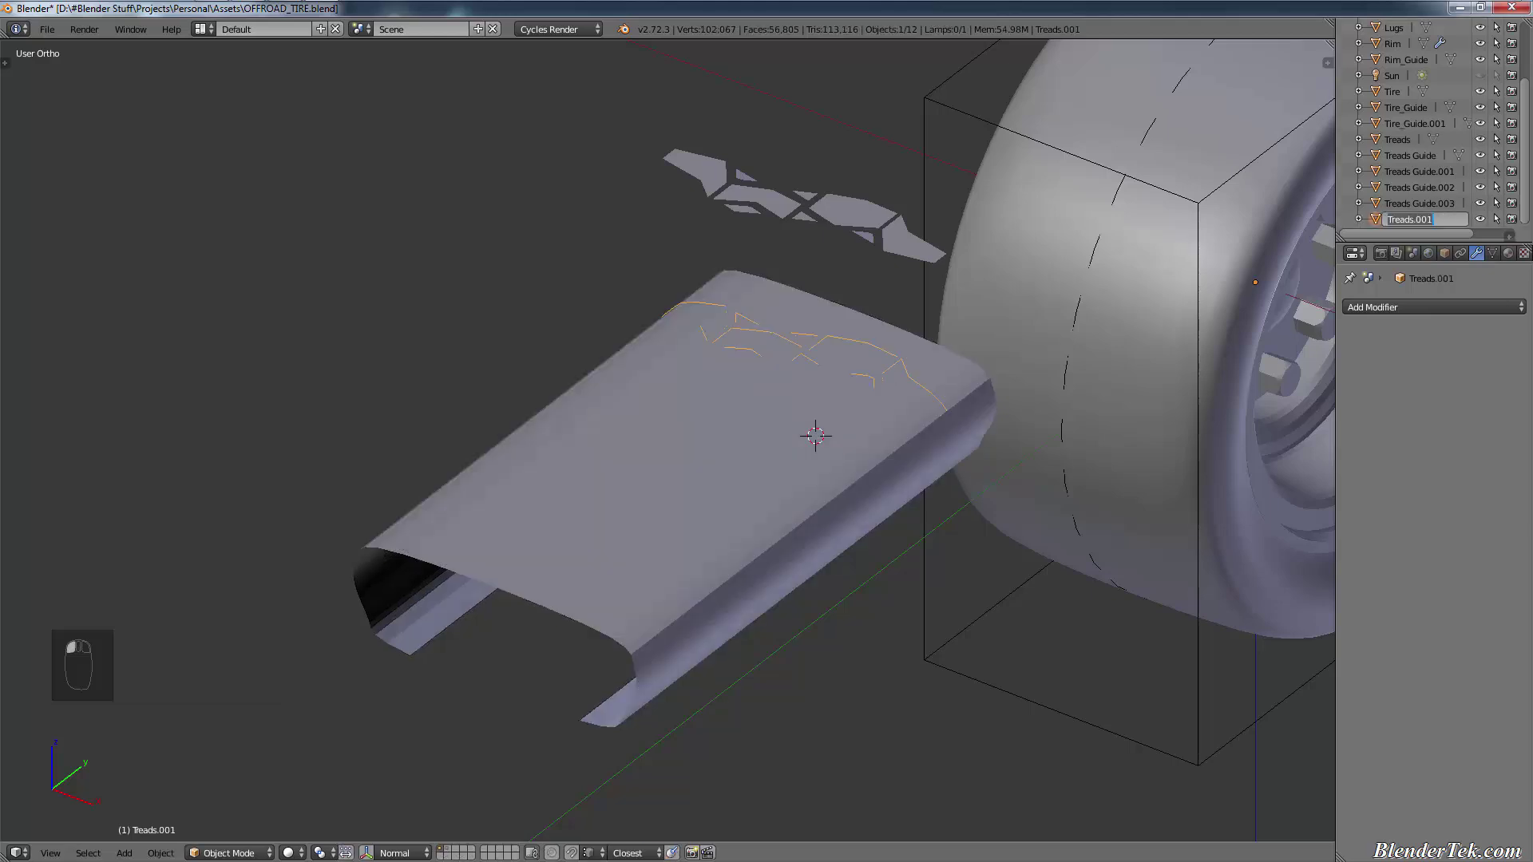
double_click(1407, 219)
type("Tr")
key("Return")
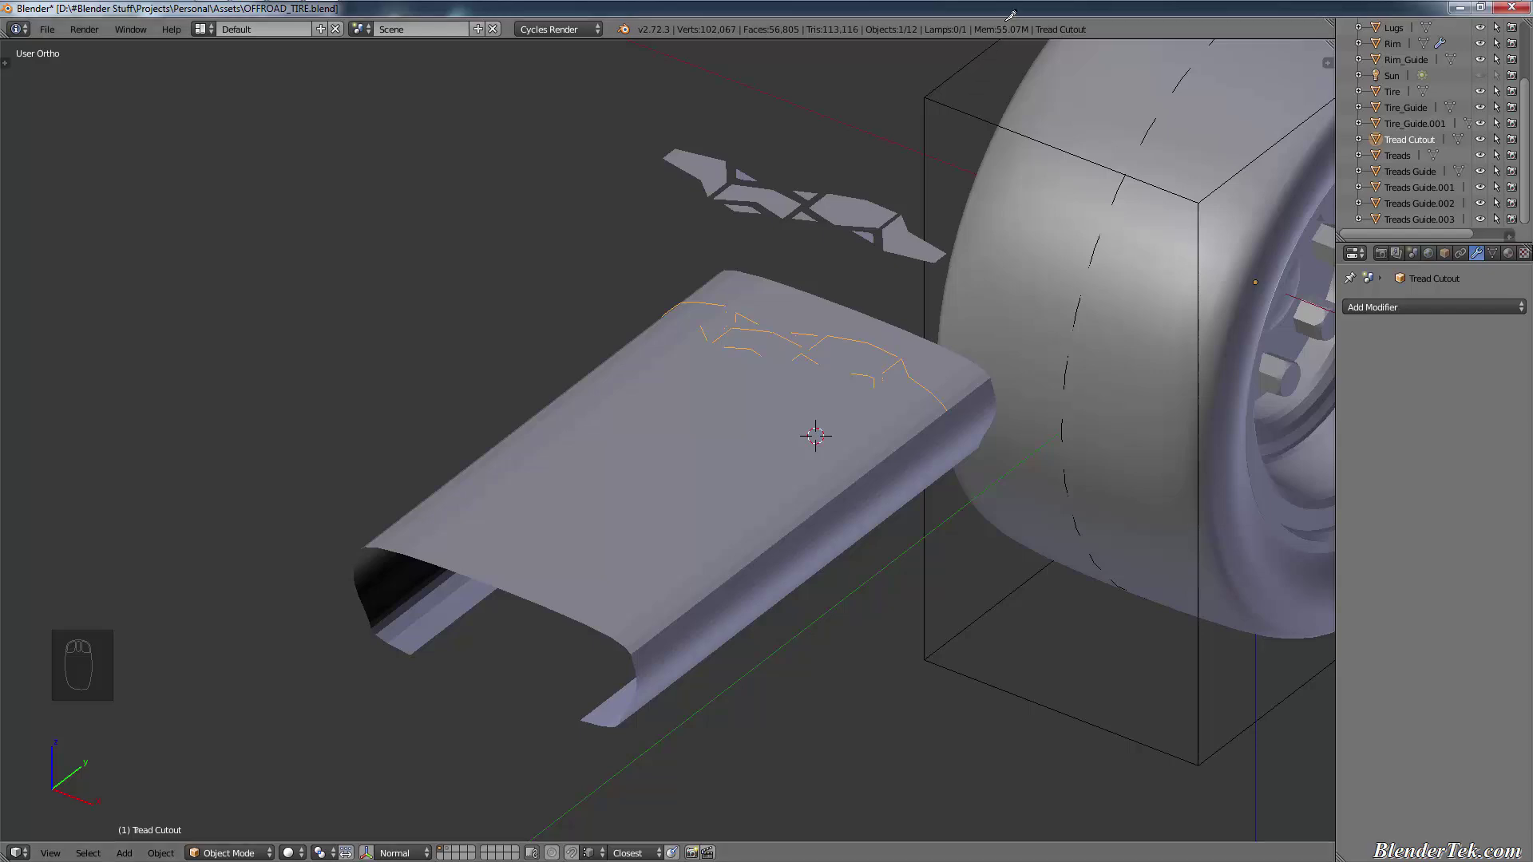
Step: Try lifting the Tread Cutout along the global Z axis to inspect the openings in the Treads strip, and undo the move
key("g")
key("z")
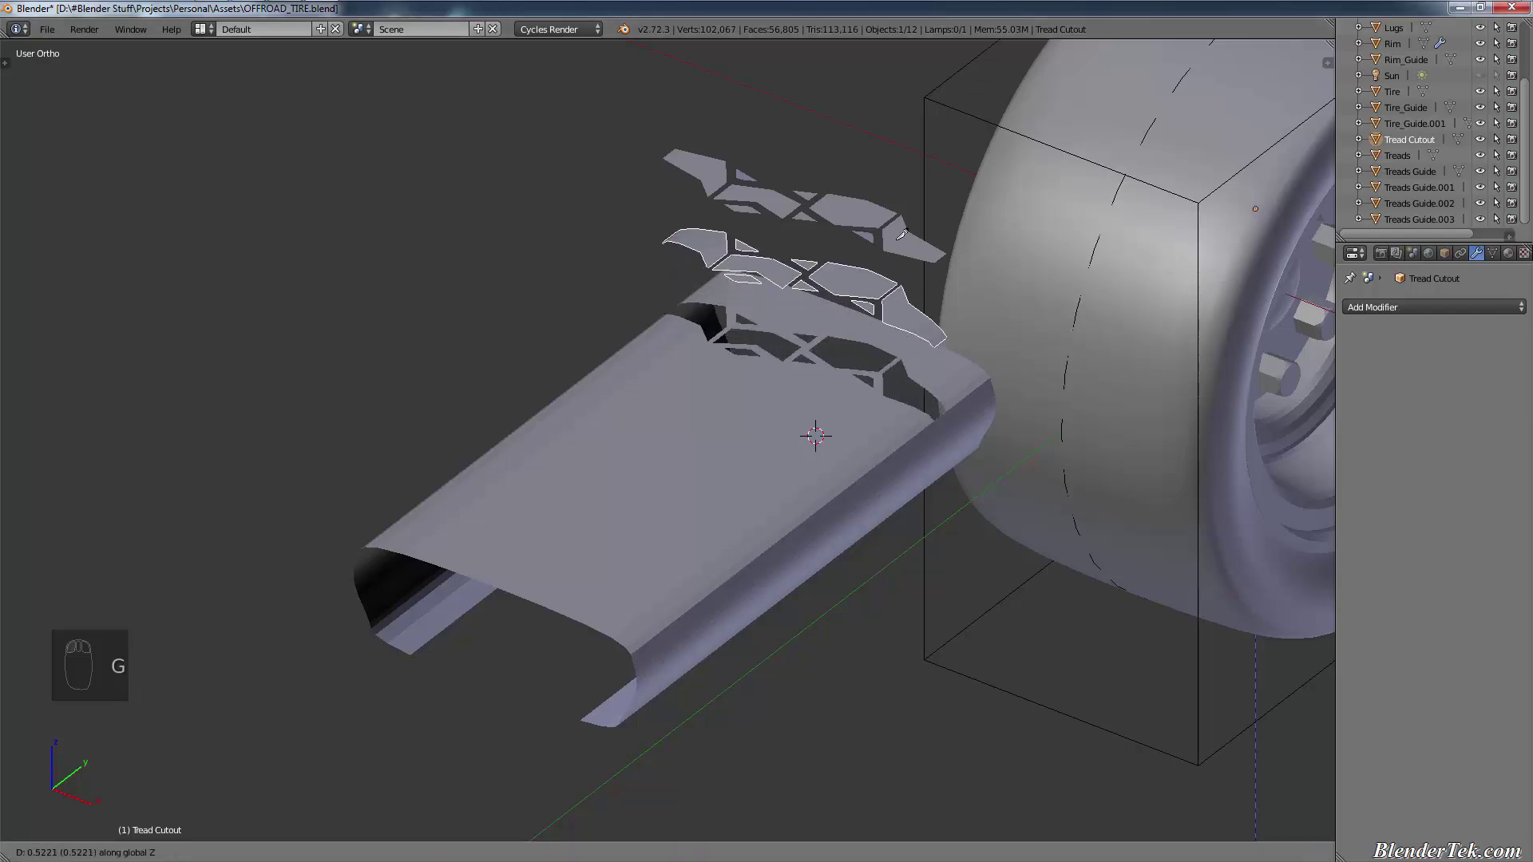
left_click(903, 249)
scroll(919, 341, "up", 5)
middle_click_drag(998, 456, 787, 445)
scroll(799, 479, "down", 4)
middle_click_drag(818, 503, 892, 531)
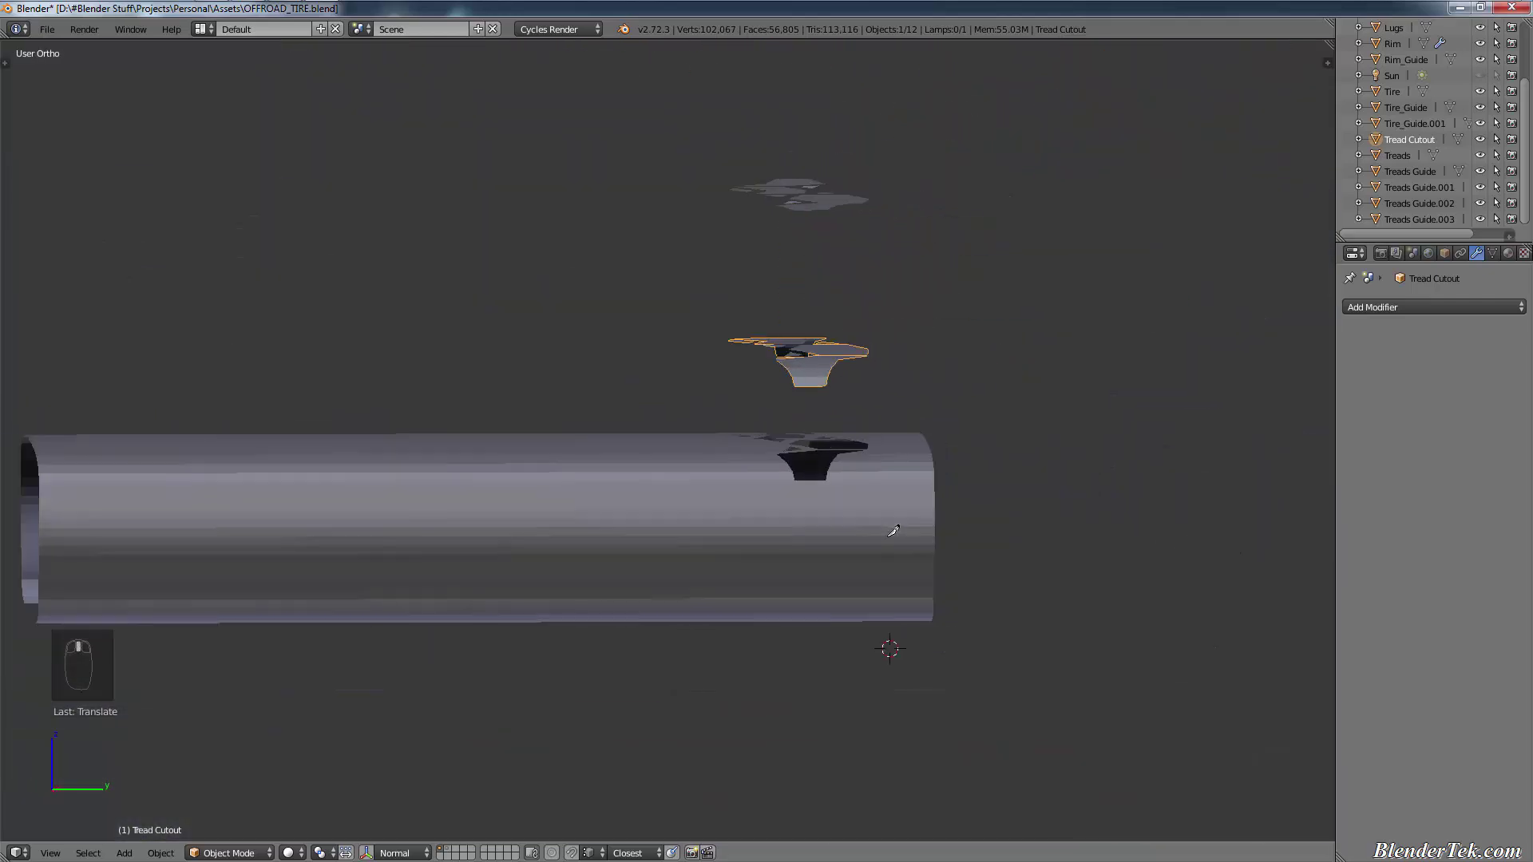
scroll(759, 505, "down", 3)
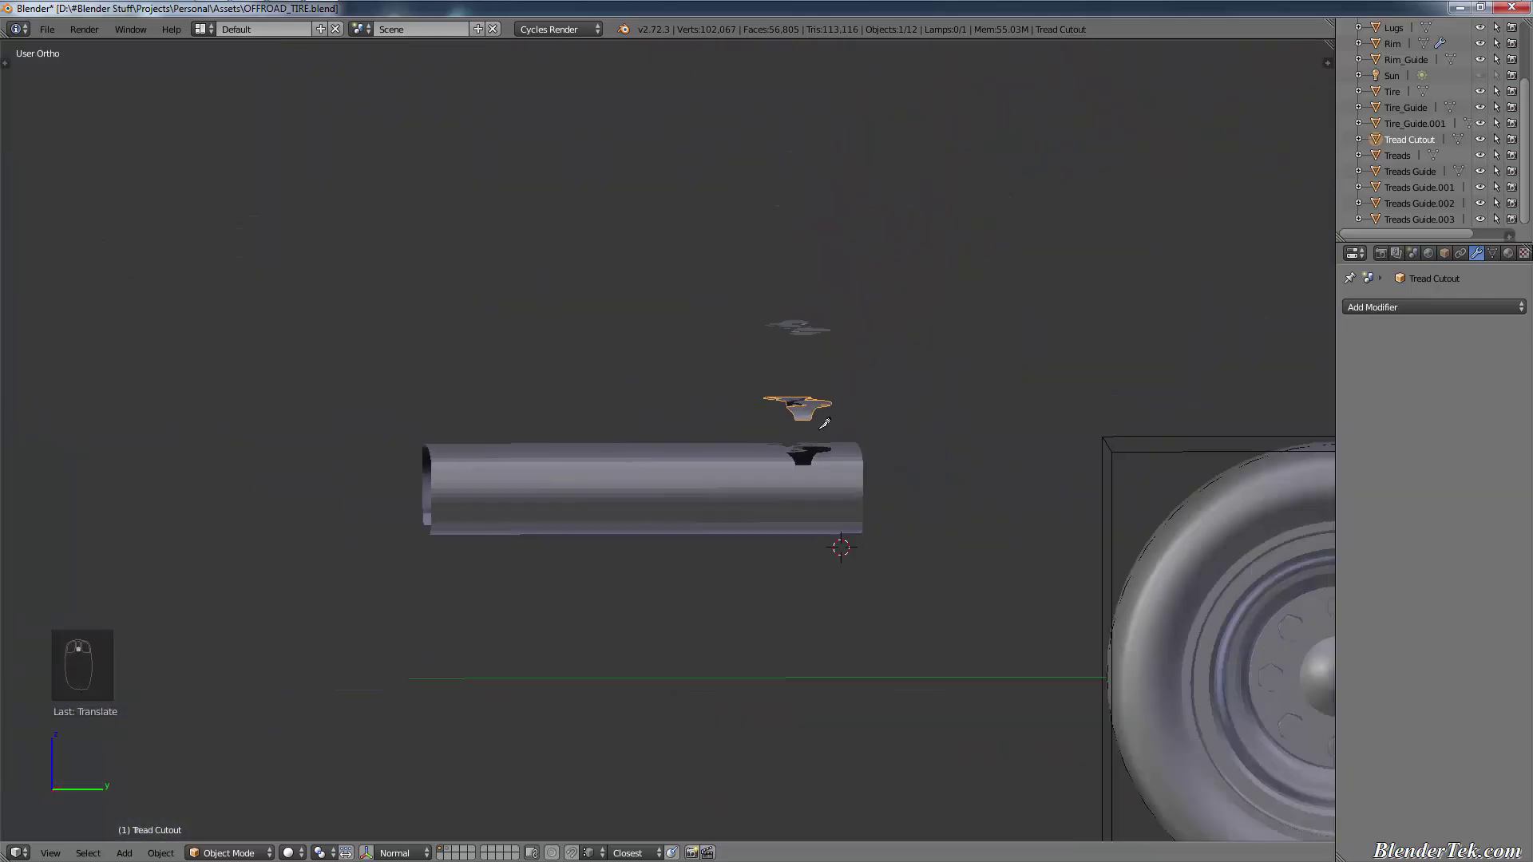
middle_click_drag(759, 505, 817, 459)
scroll(817, 459, "up", 4)
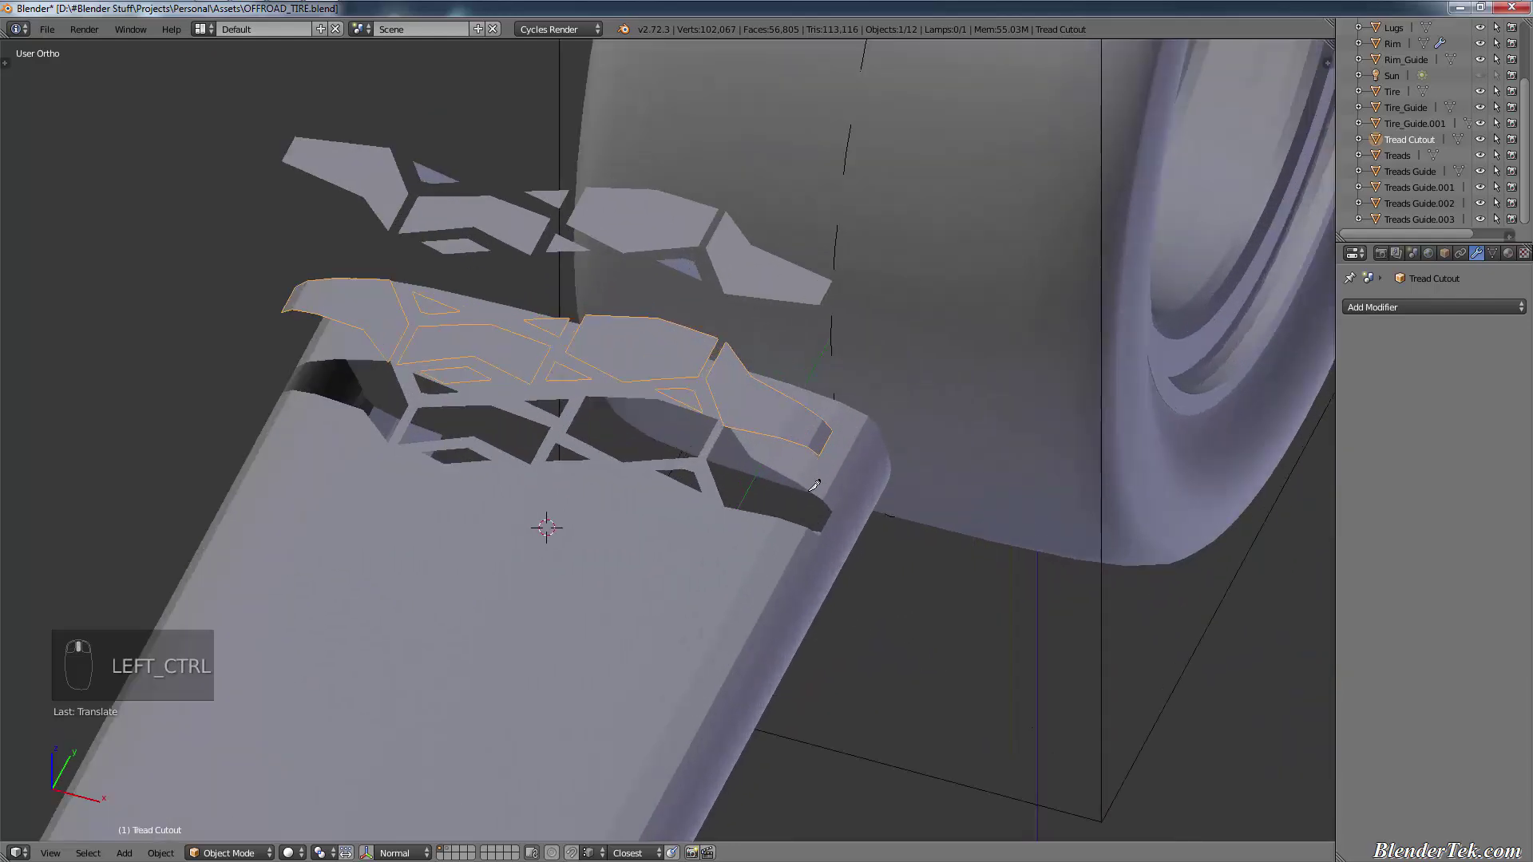
key("ctrl+z")
scroll(817, 459, "up", 2)
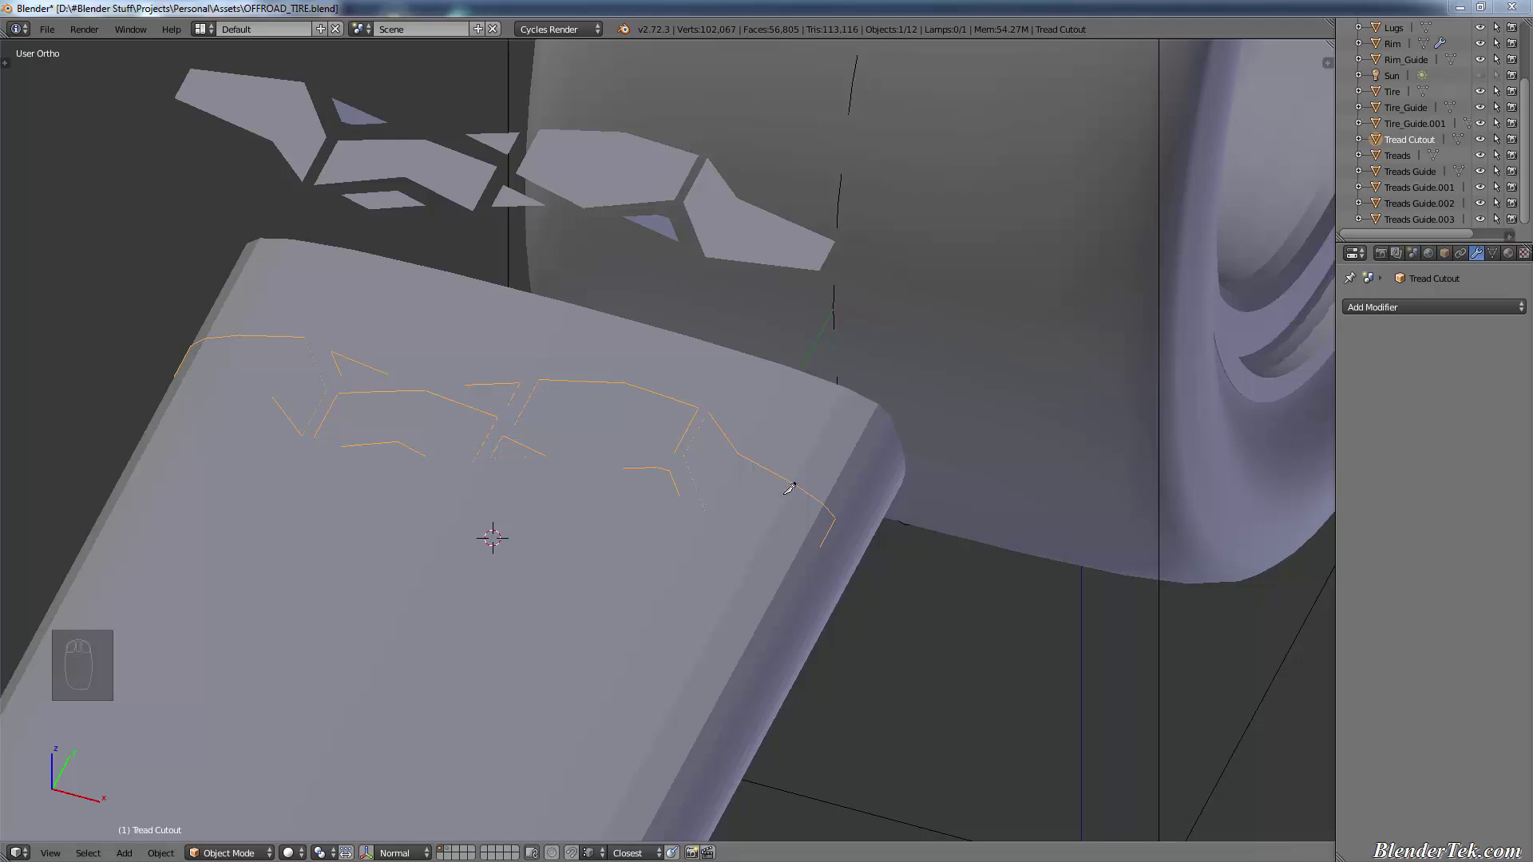
Step: Switch to the top view and snap the 3D cursor to the scene center at the tire
scroll(1103, 47, "down", 5)
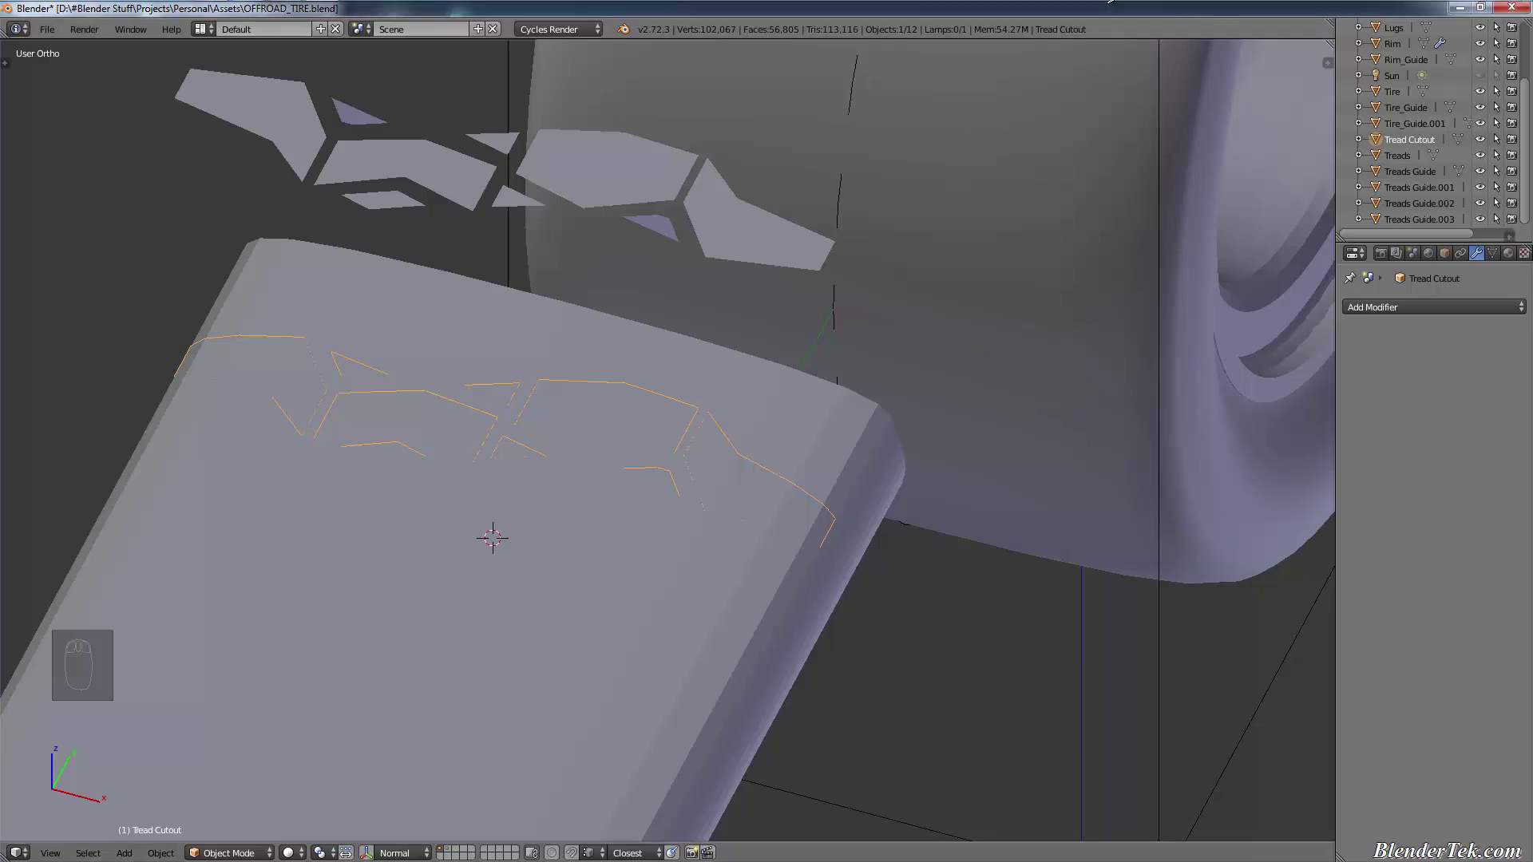
middle_click_drag(1103, 46, 1035, 350)
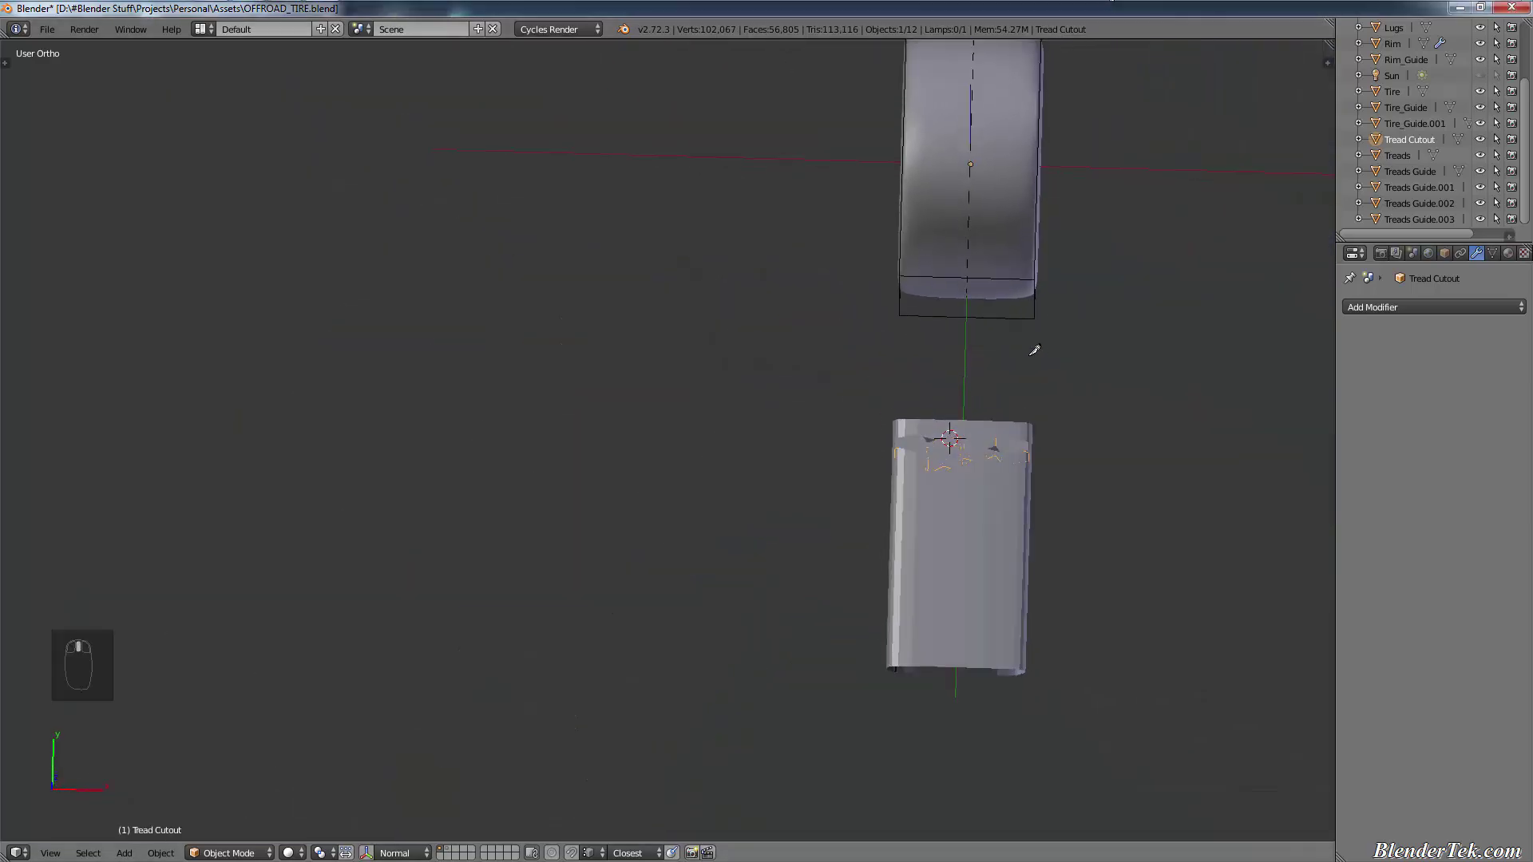
key("KP_7")
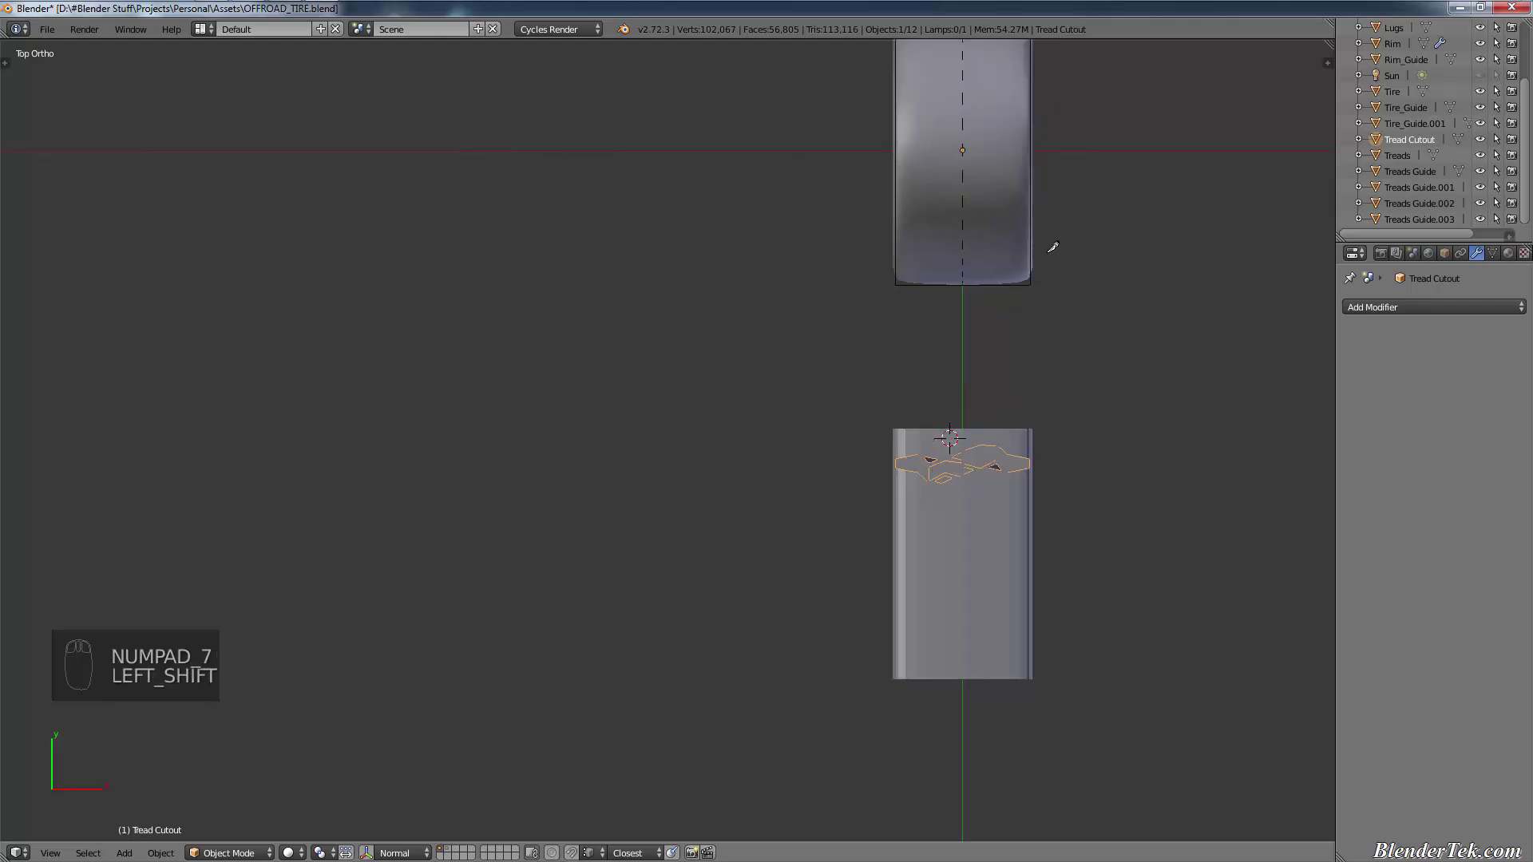
middle_click_drag(1051, 240, 1001, 346, "shift")
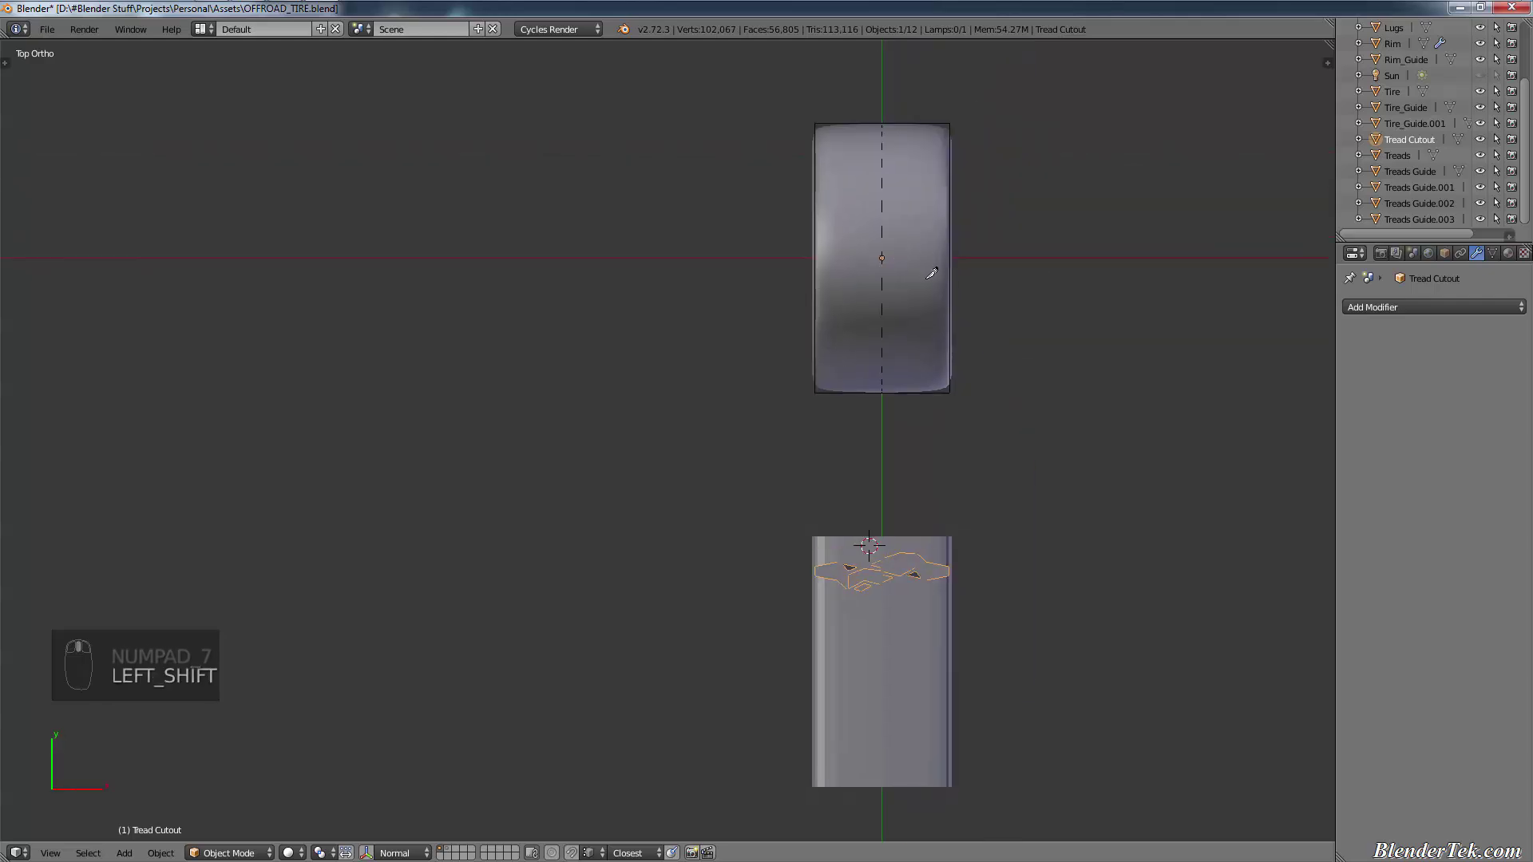
key("shift+s")
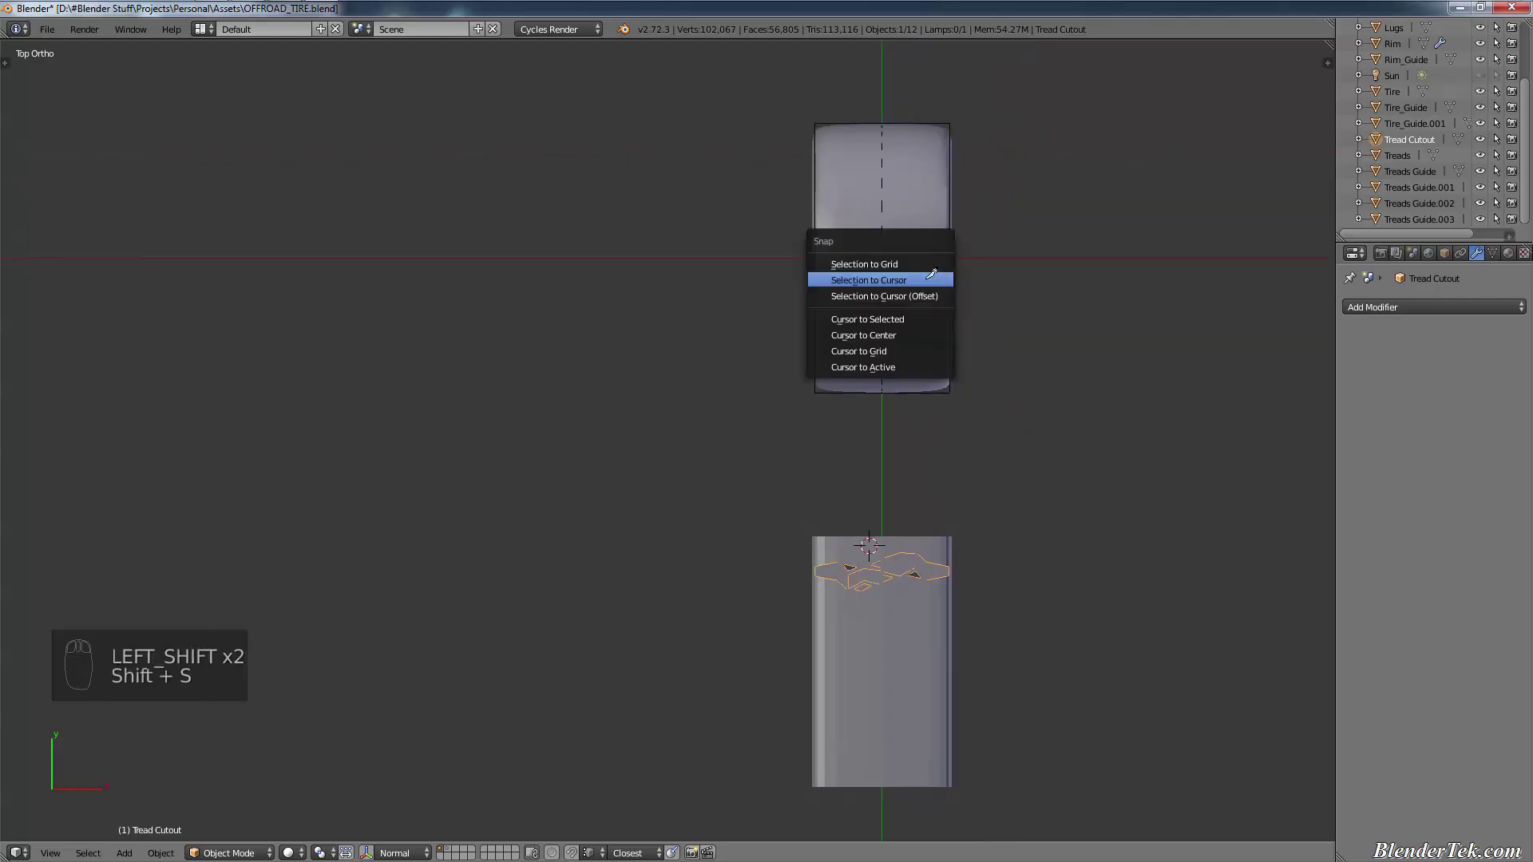
left_click(917, 334)
scroll(902, 256, "up", 3)
scroll(902, 256, "up", 6)
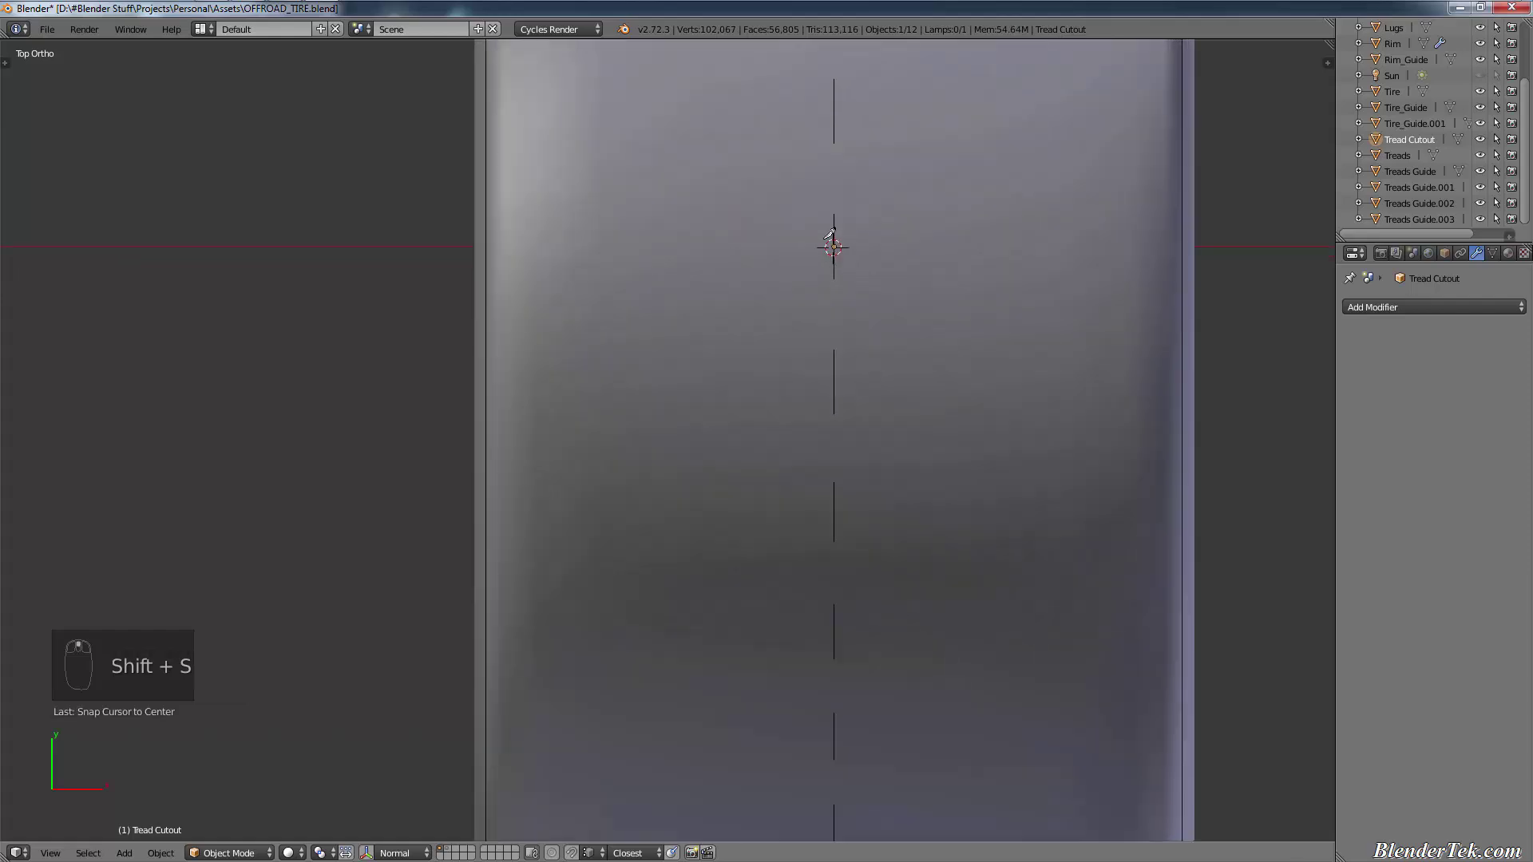
scroll(881, 273, "up", 8)
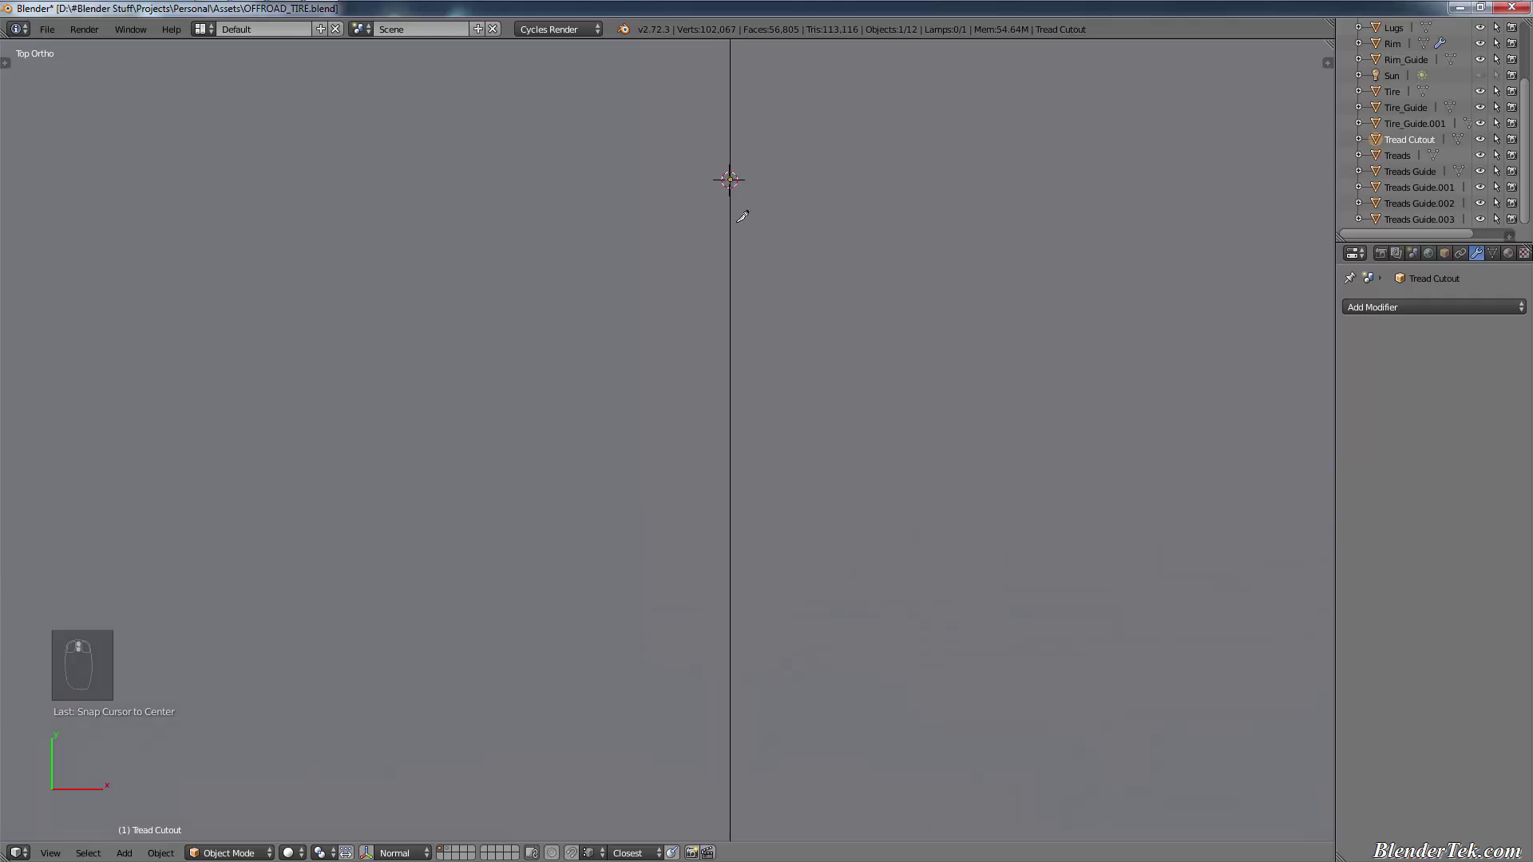
scroll(843, 319, "down", 7)
scroll(934, 411, "down", 7)
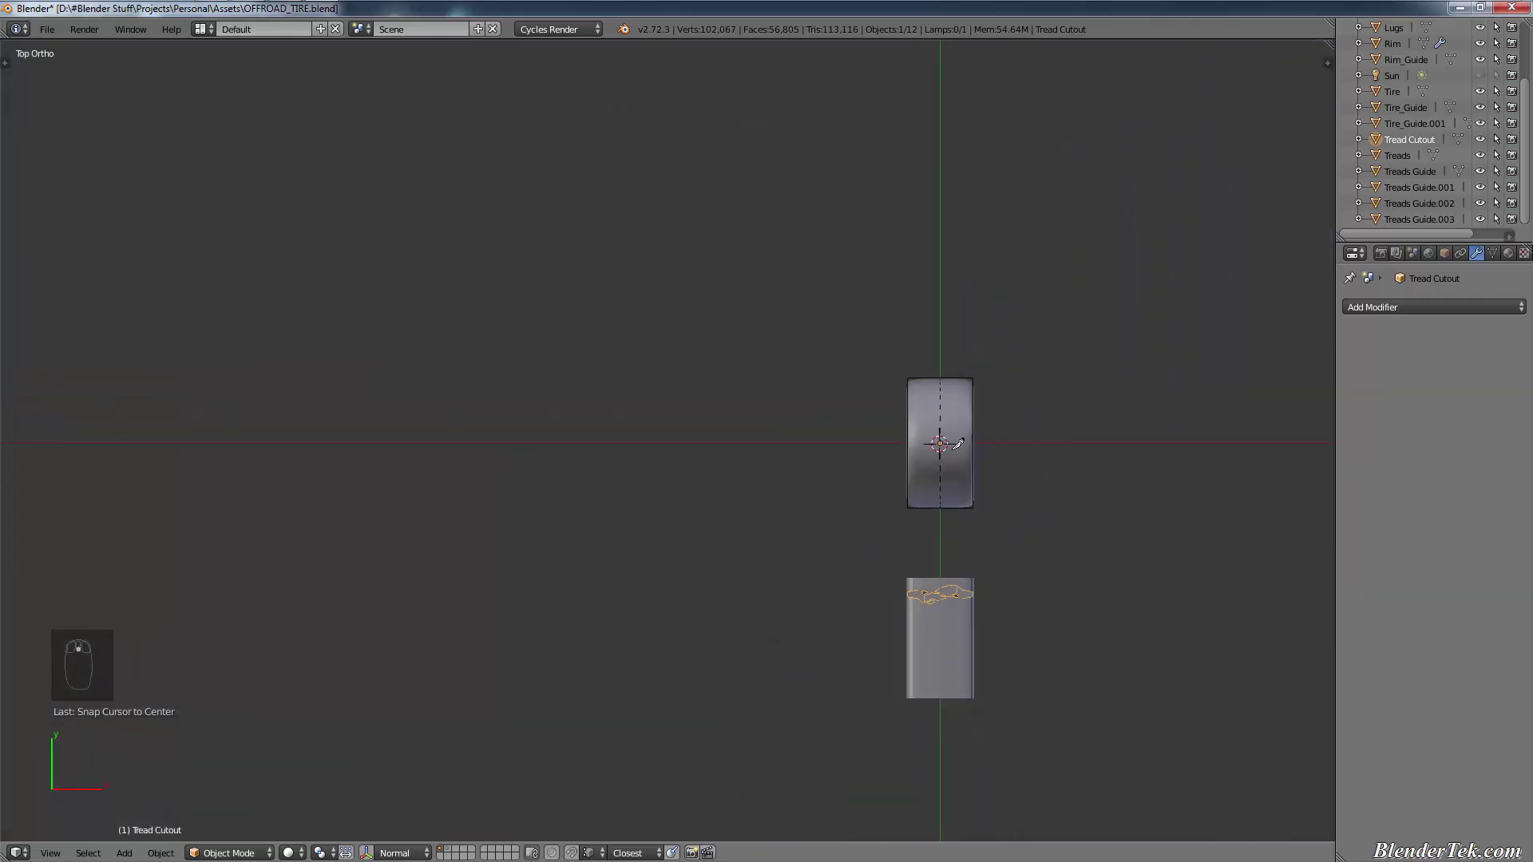
Step: Examine the tire, the Treads strip and the flat tread guide by selecting each in turn, and reselect the Tread Cutout
right_click(959, 444)
scroll(959, 441, "up", 2)
scroll(959, 441, "down", 7)
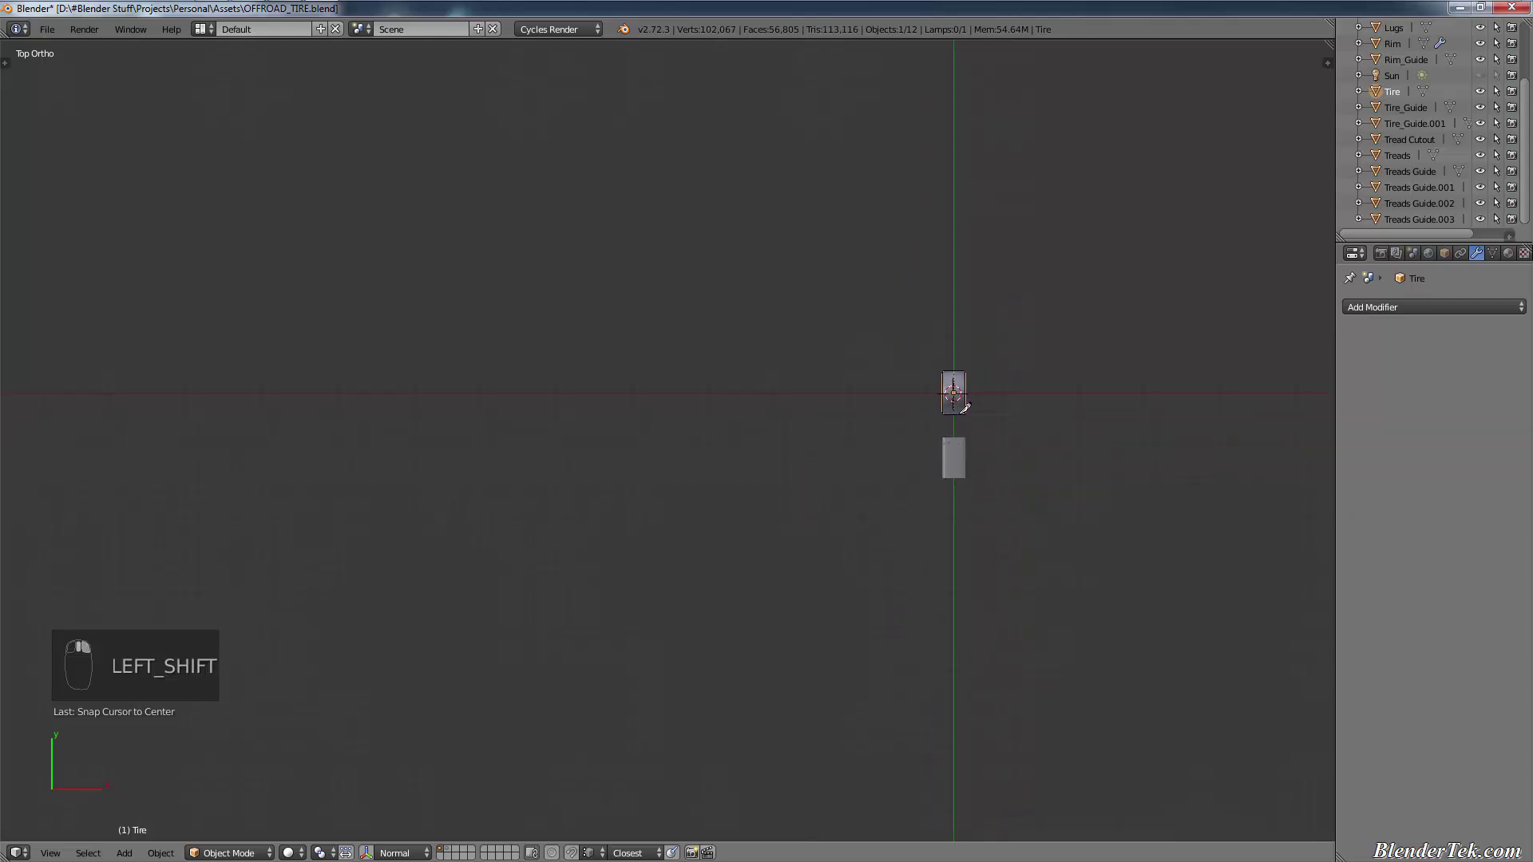
scroll(965, 425, "down", 3, "shift")
scroll(961, 414, "up", 5)
right_click(926, 436)
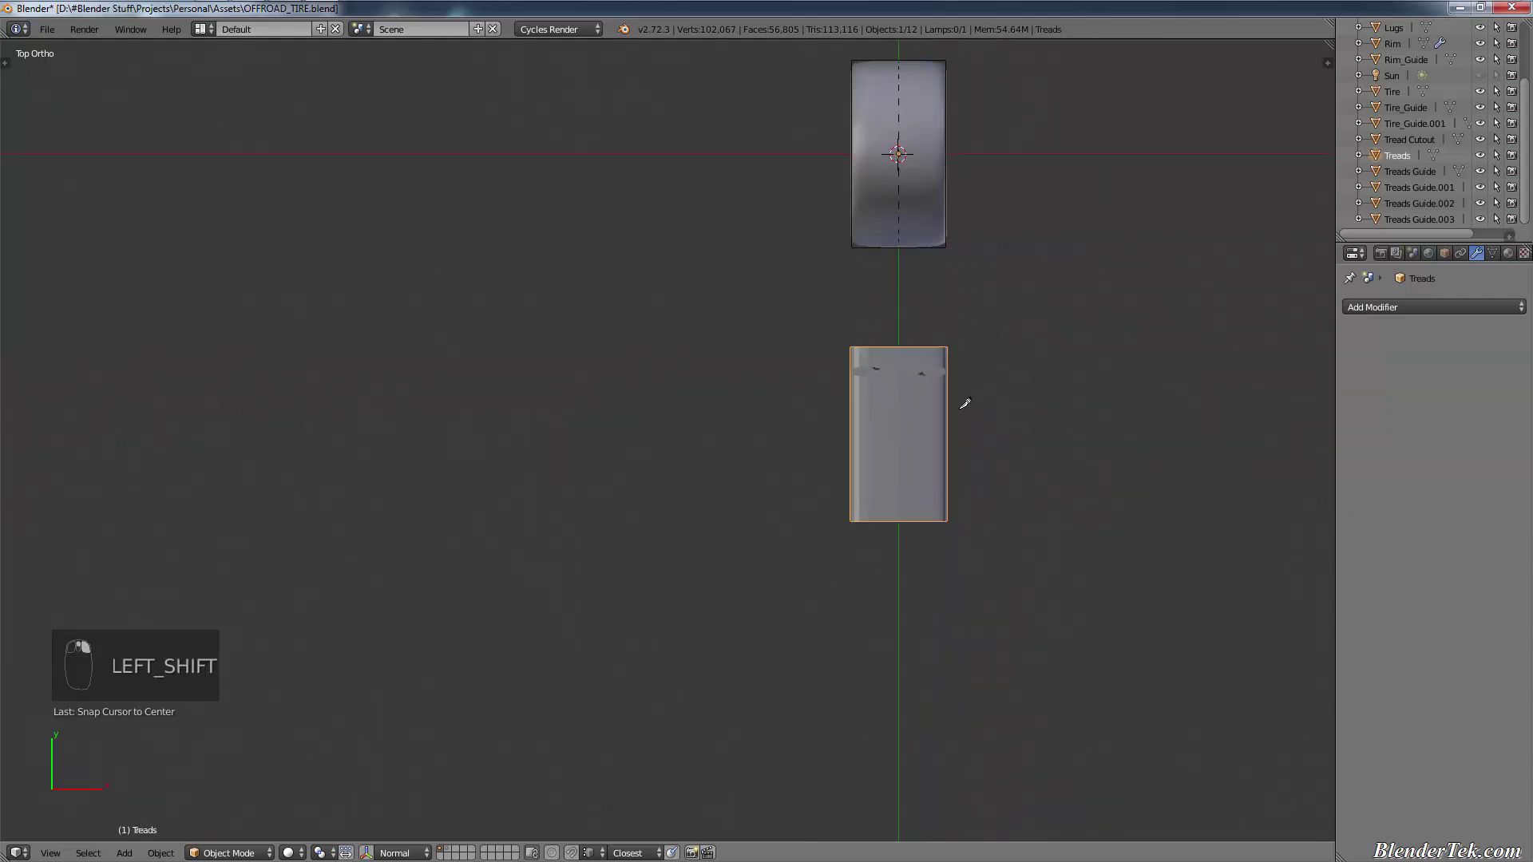
scroll(967, 404, "up", 3)
scroll(979, 376, "up", 3, "shift")
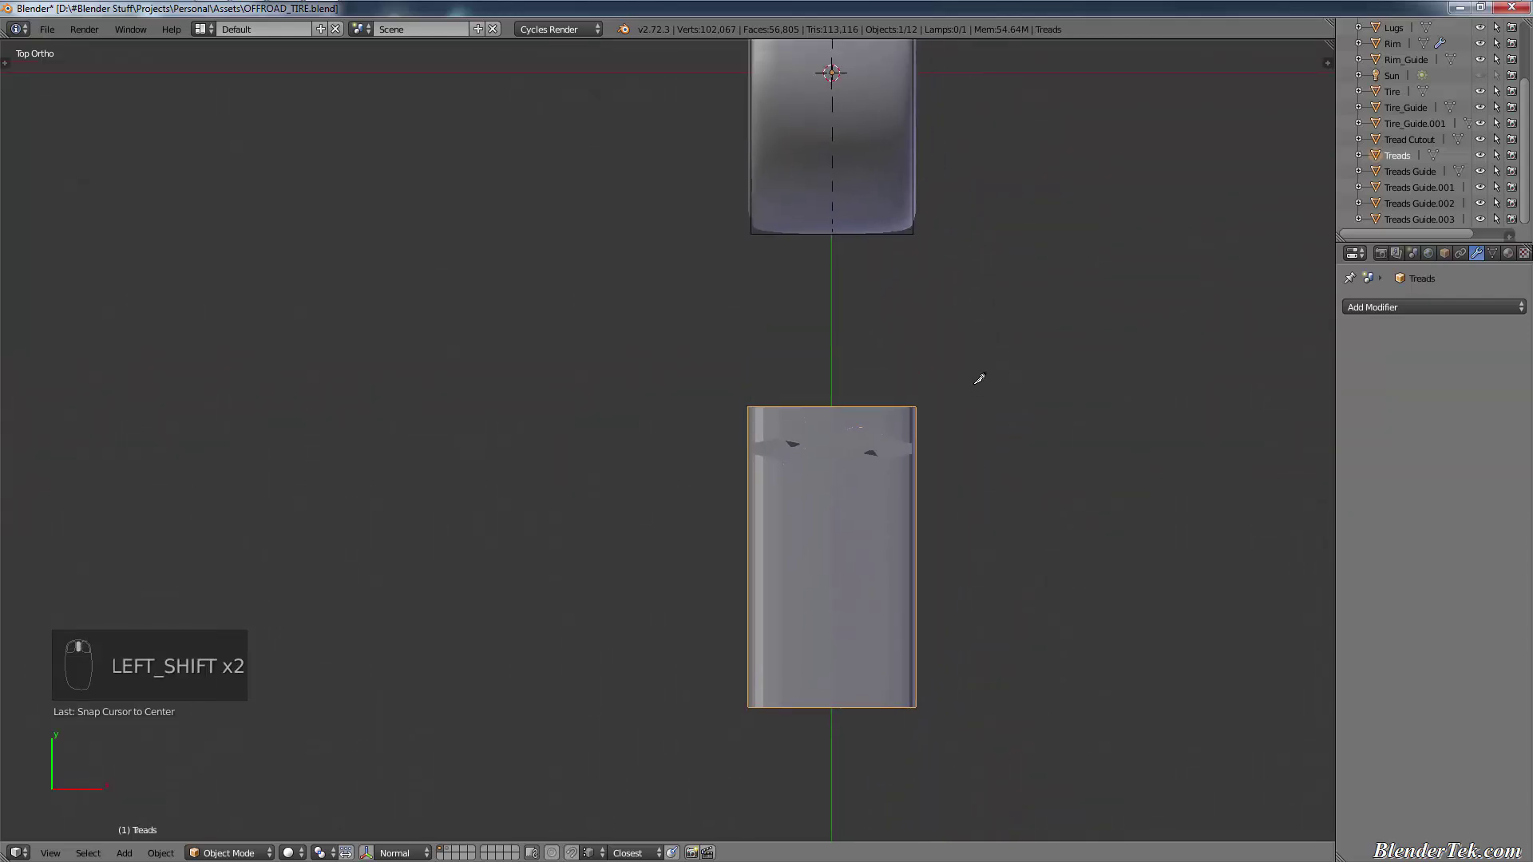
scroll(982, 388, "down", 3)
scroll(966, 431, "up", 1, "shift")
scroll(951, 458, "up", 3)
right_click(788, 462)
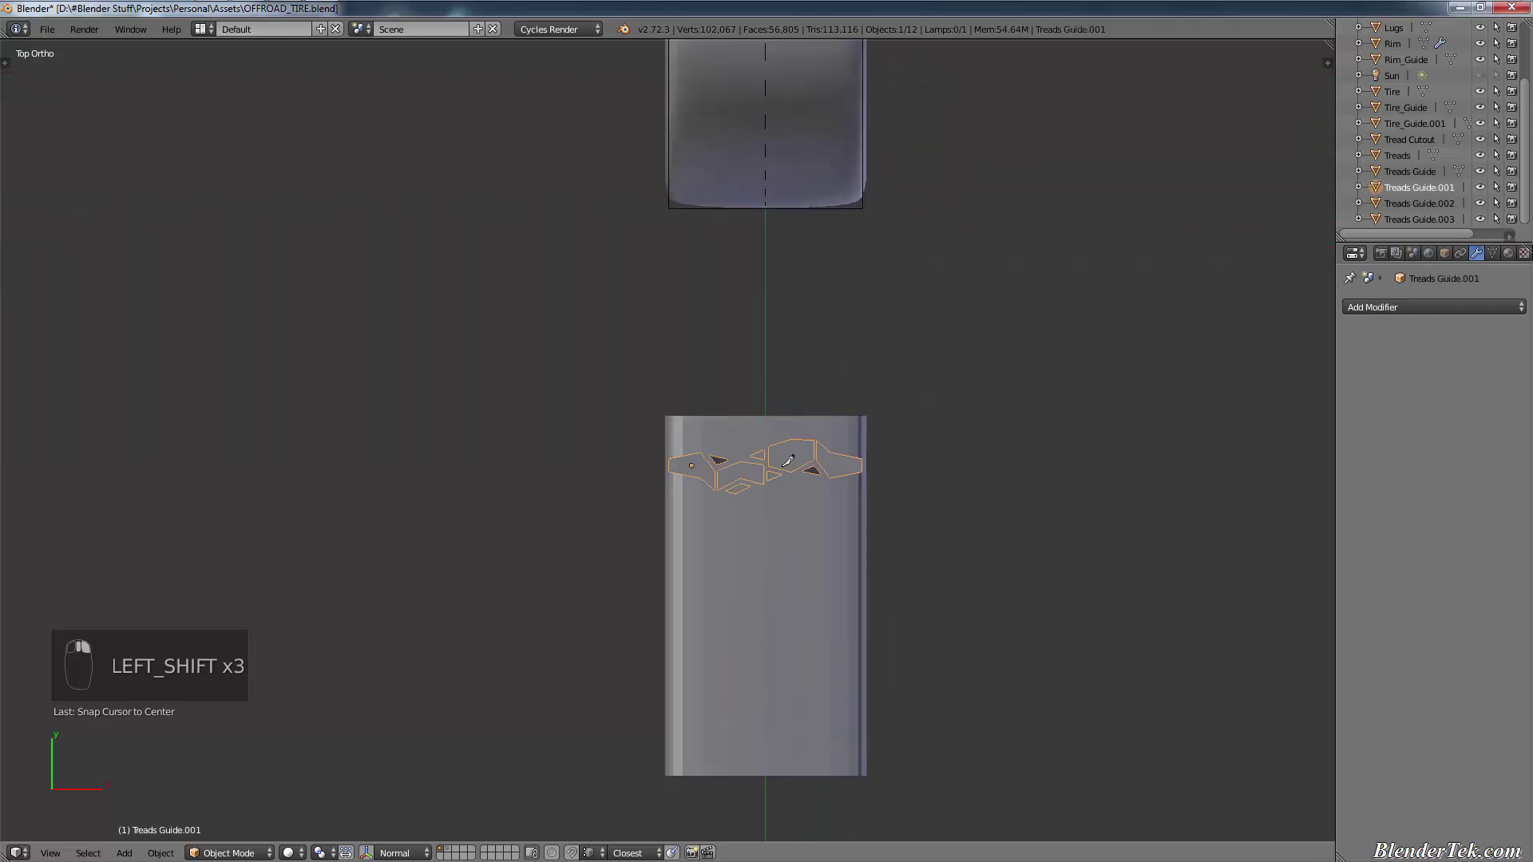
middle_click_drag(788, 461, 766, 484)
scroll(767, 484, "up", 3)
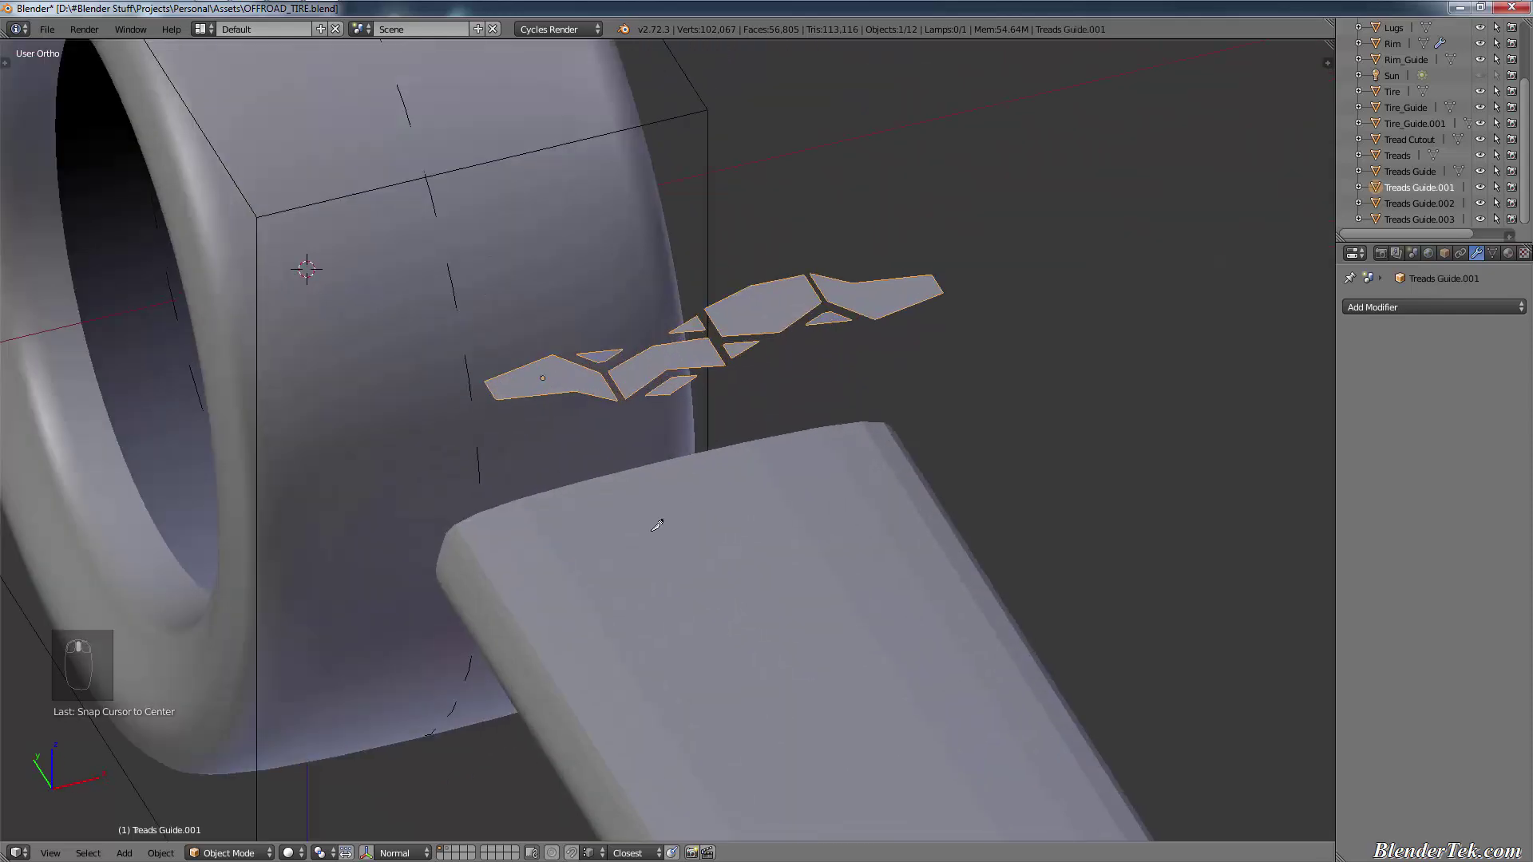
right_click(653, 537)
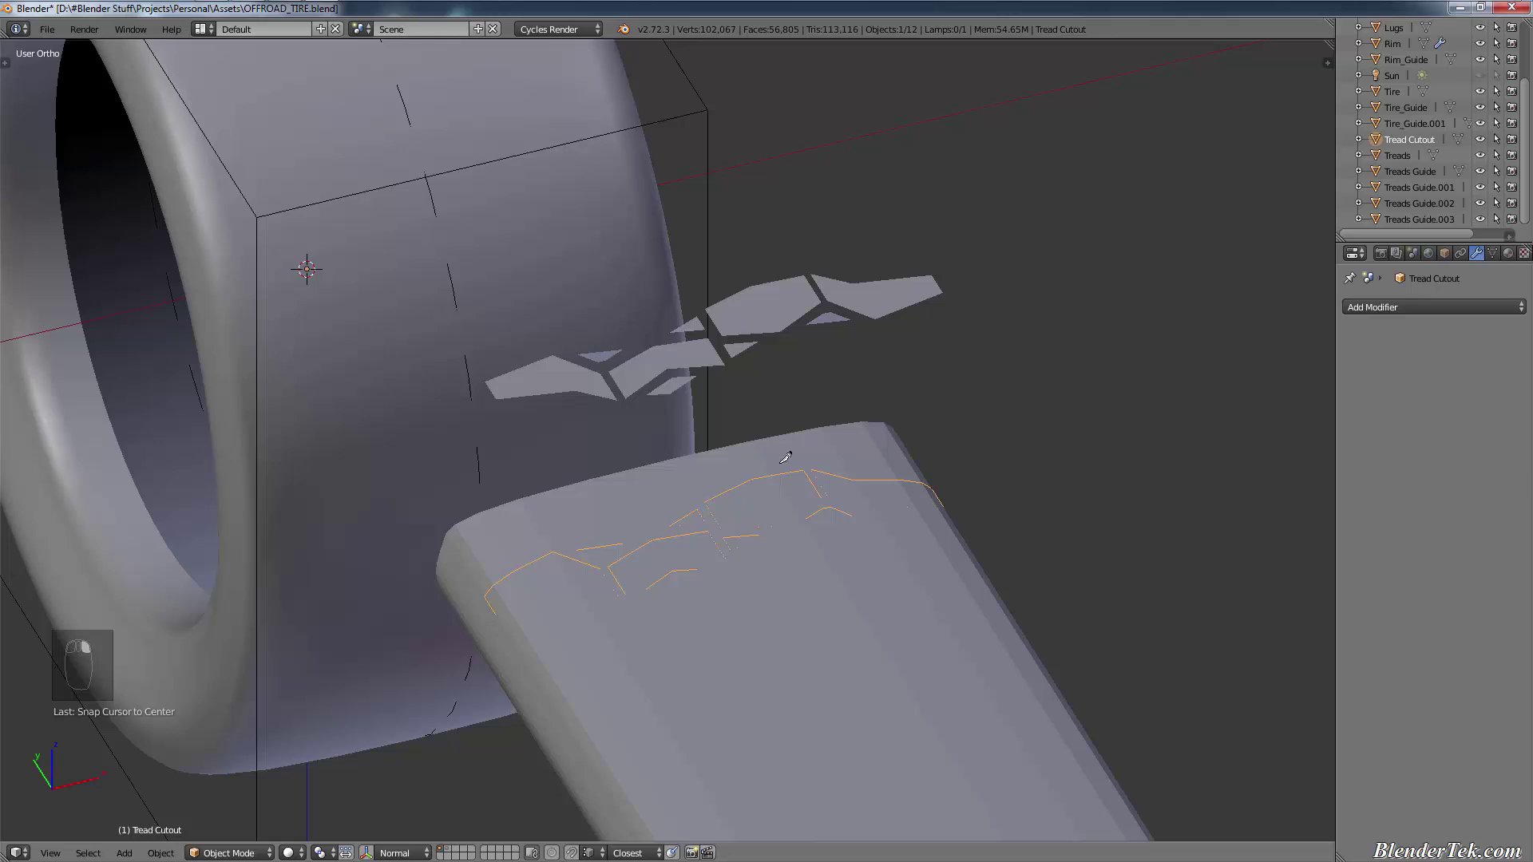
Step: Try moving the Tread Cutout along the global Y axis onto the top of the tire
scroll(786, 458, "down", 5)
middle_click_drag(776, 526, 1078, 573)
scroll(901, 535, "up", 5)
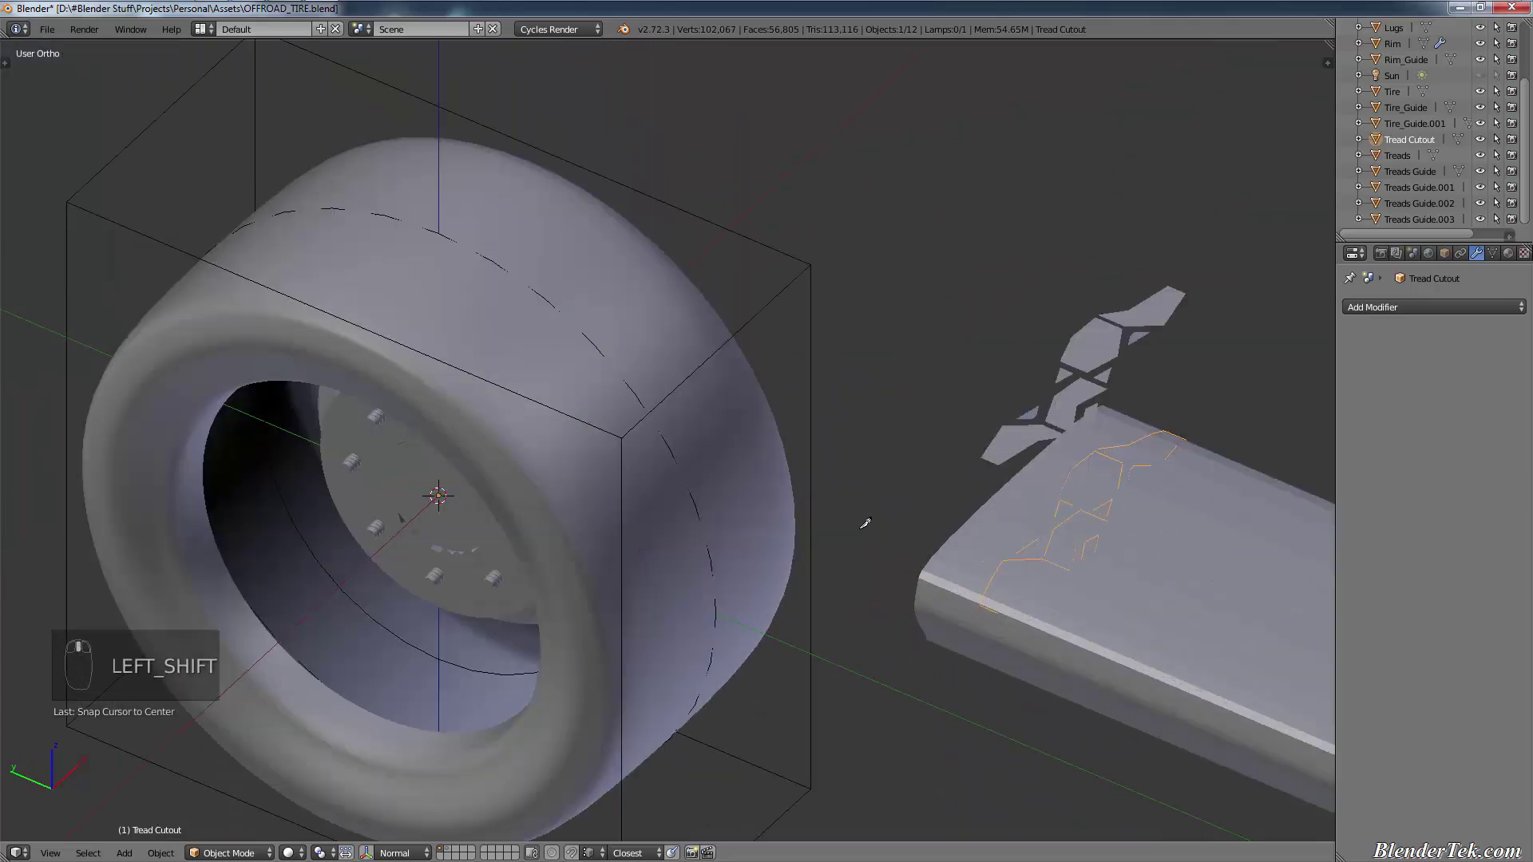
key("g")
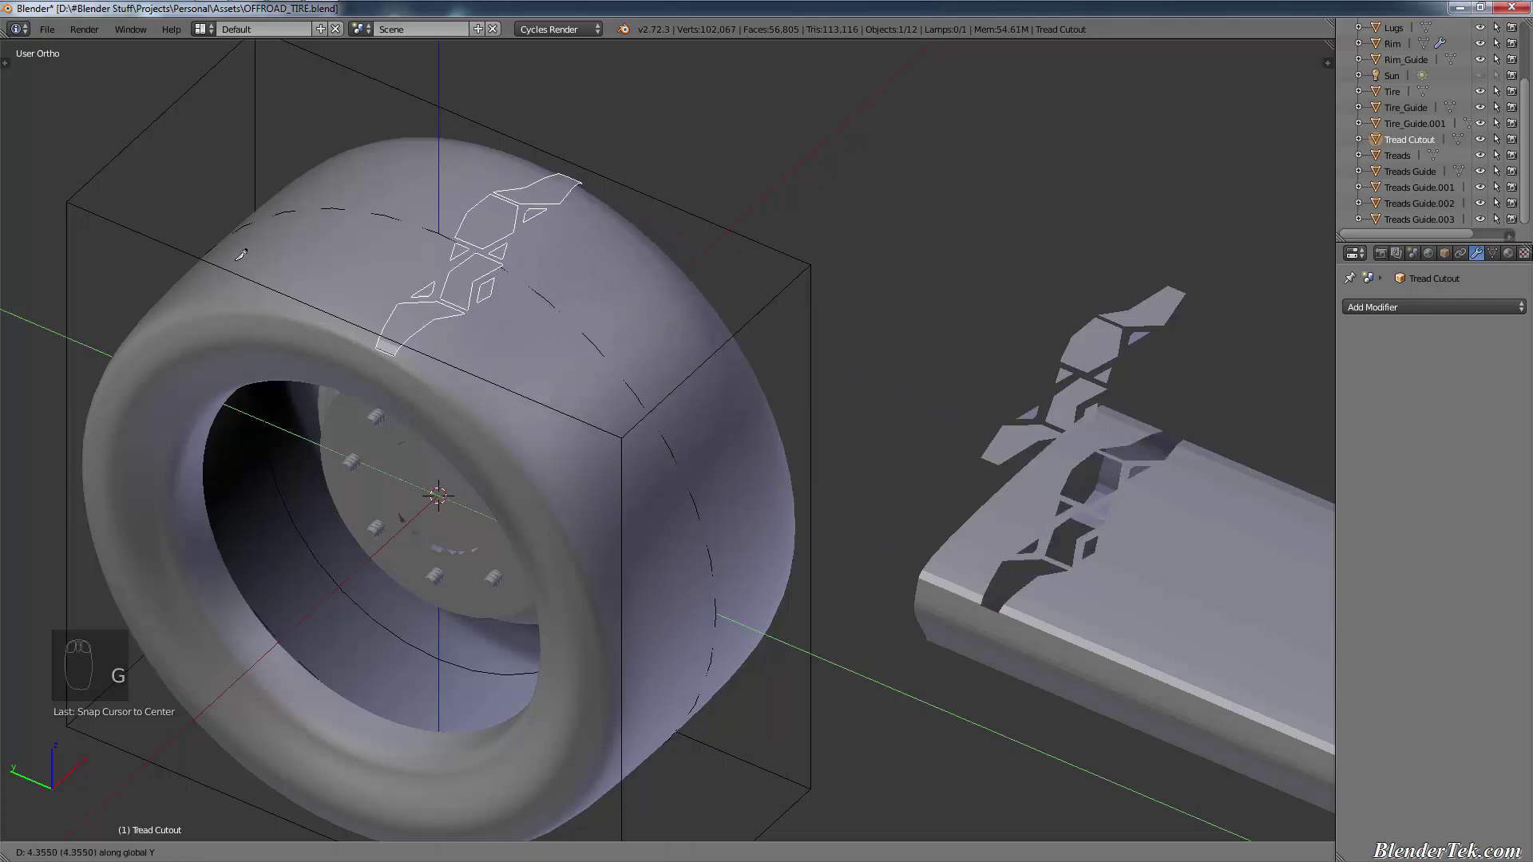
right_click(214, 256)
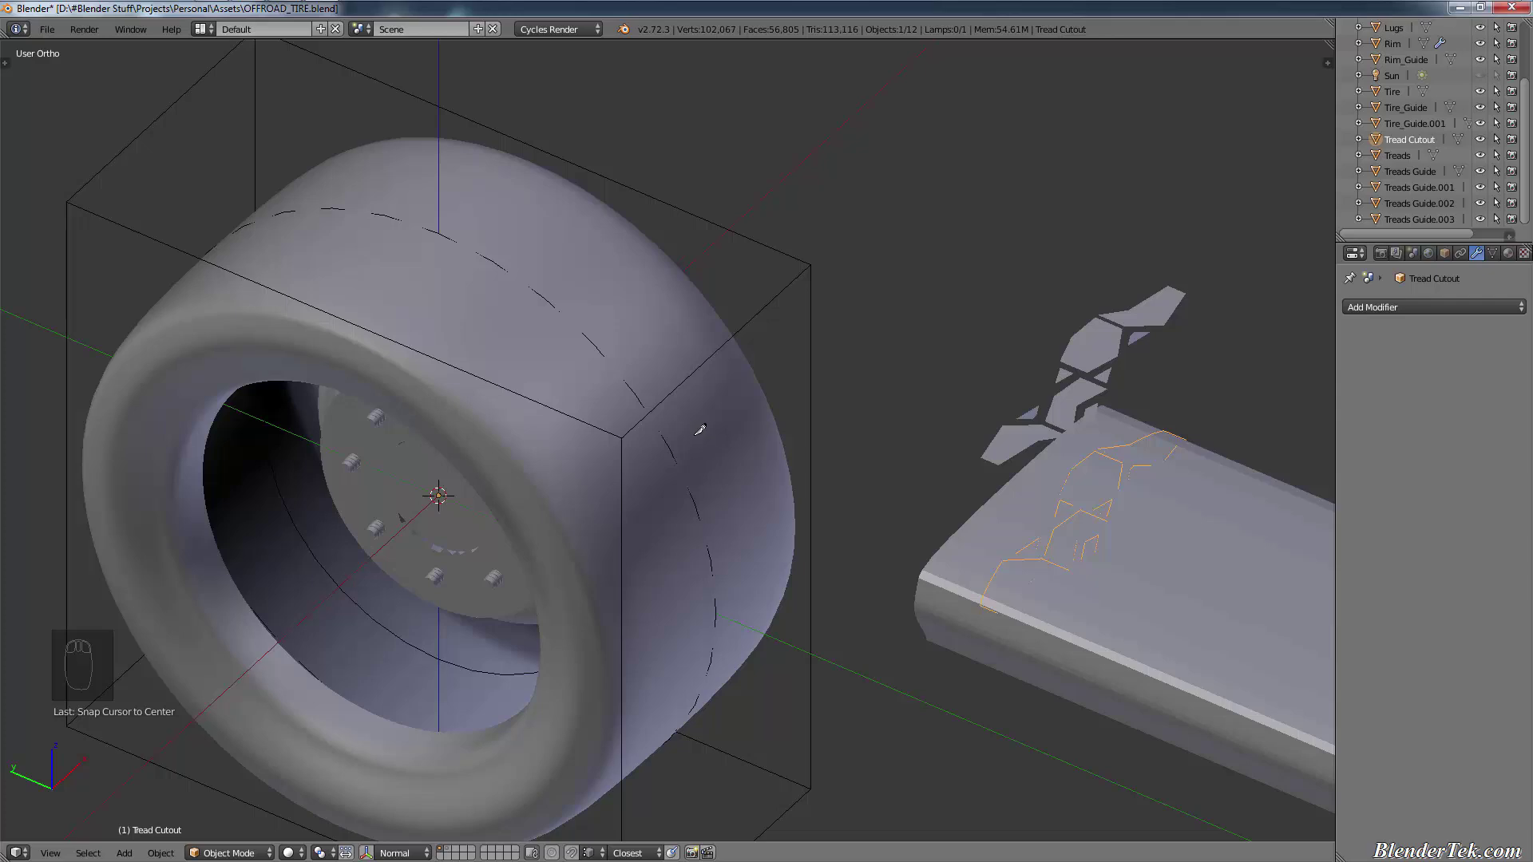
Step: Snap the Tread Cutout to the 3D cursor
key("shift+s")
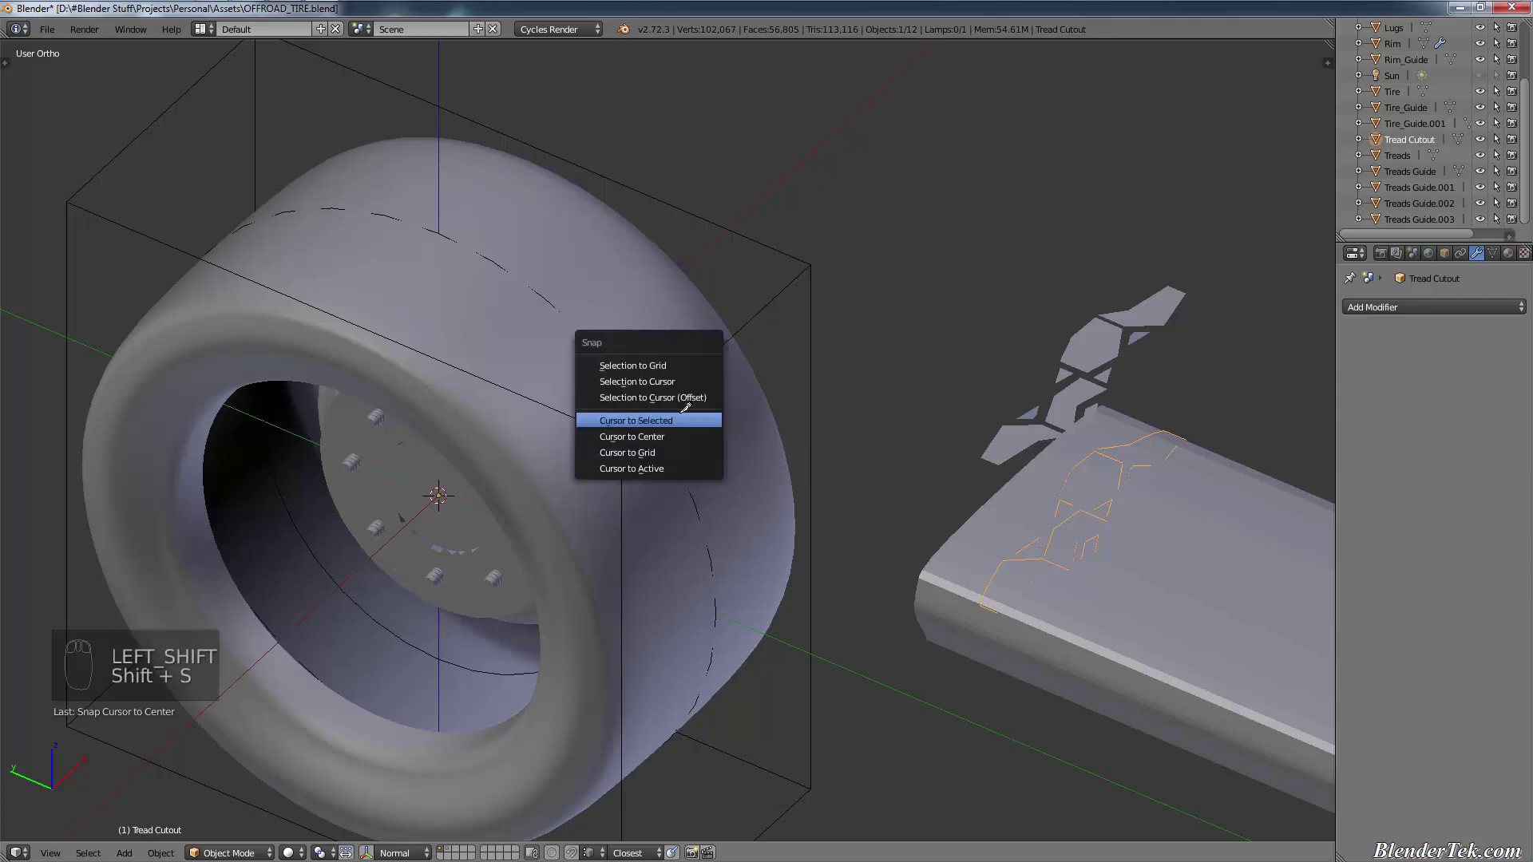
left_click(689, 381)
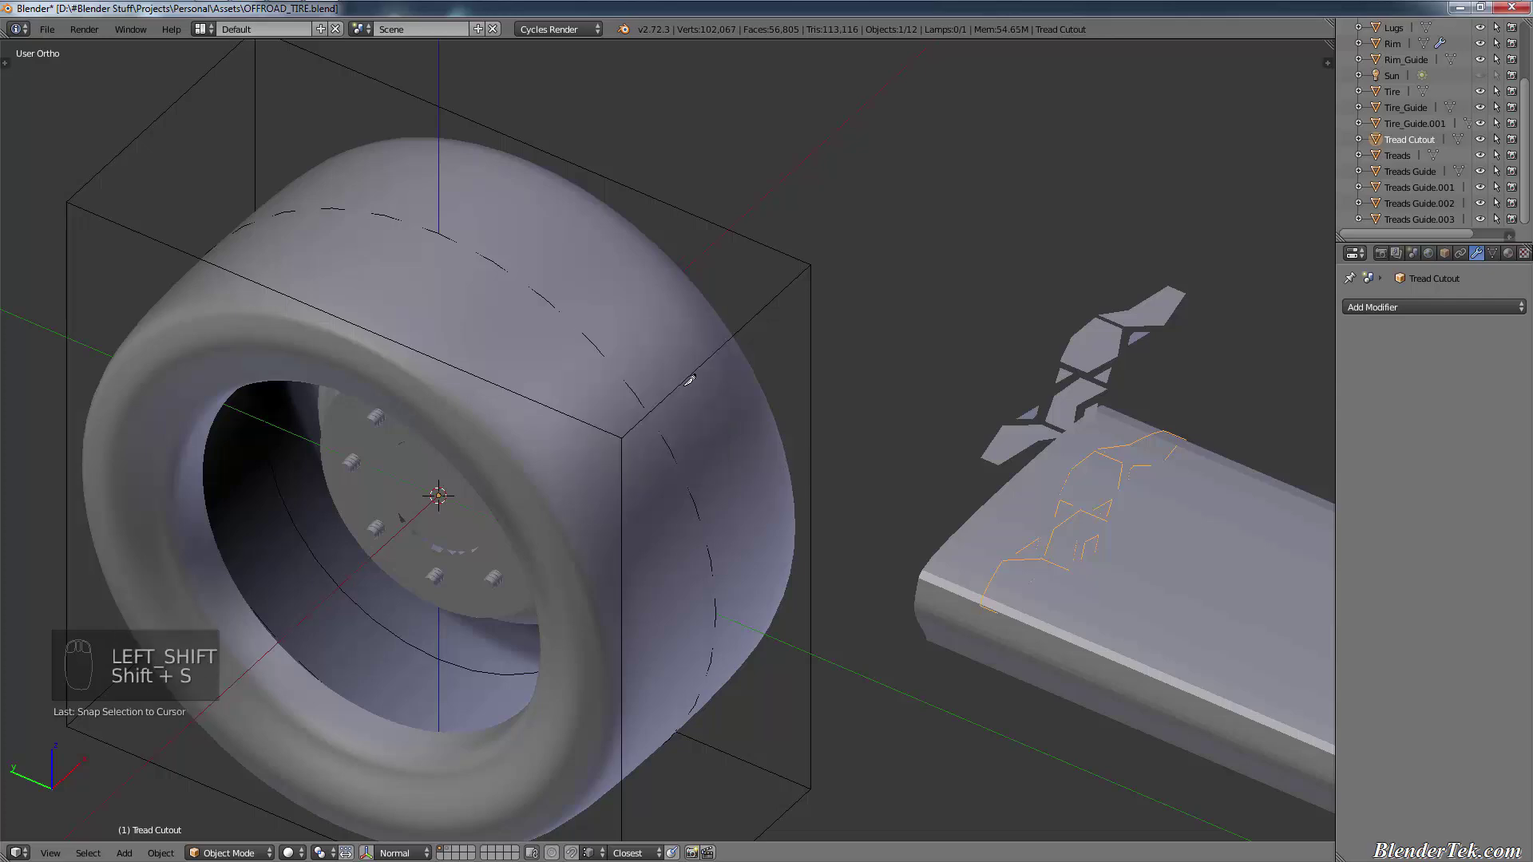
Step: Try snapping the Tread Cutout to the 3D cursor with the offset option
key("shift+s")
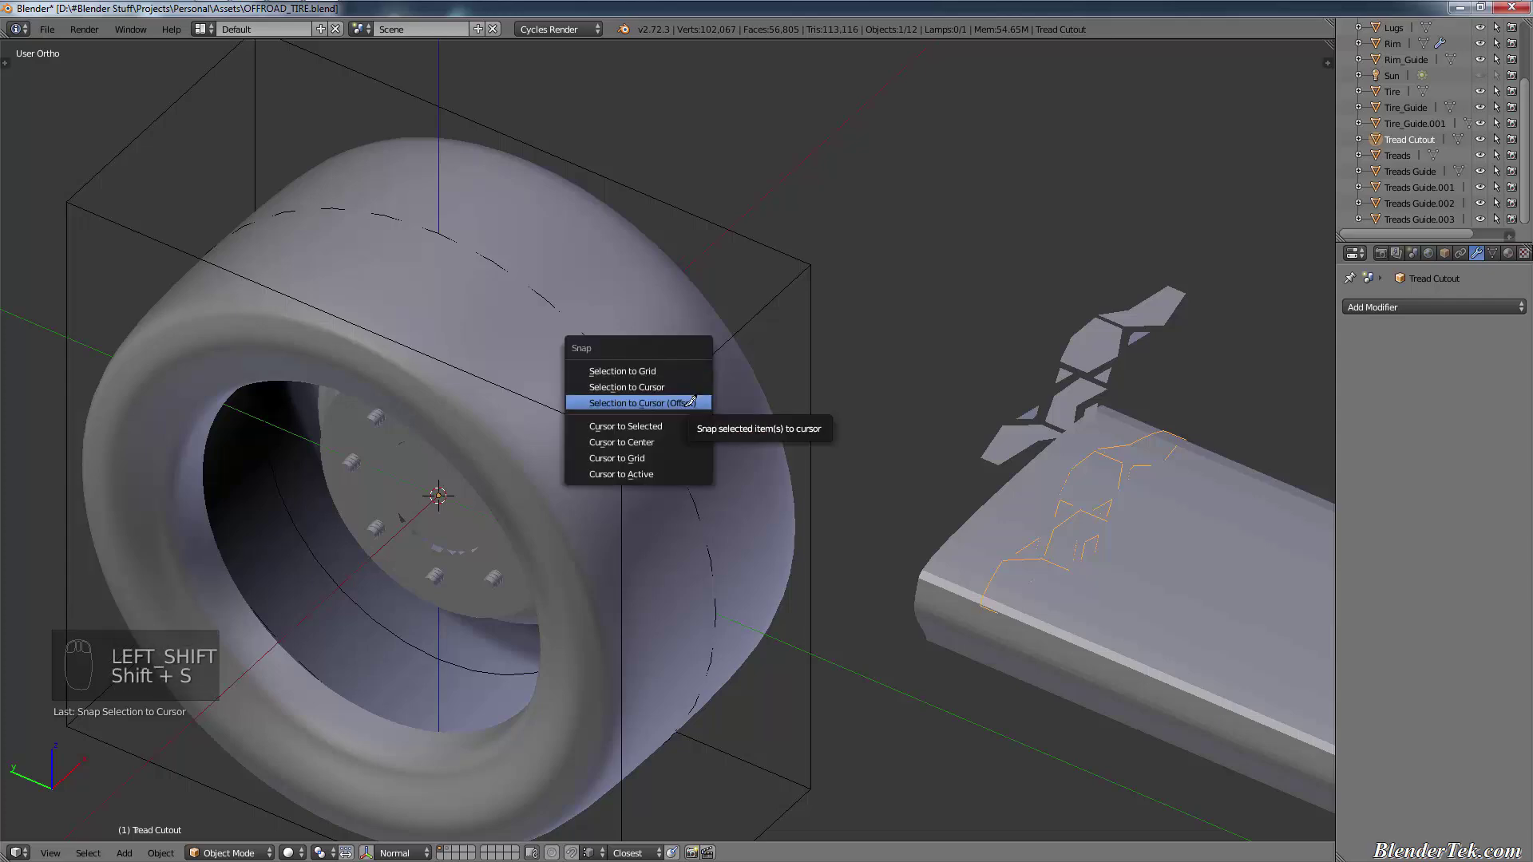
left_click(691, 402)
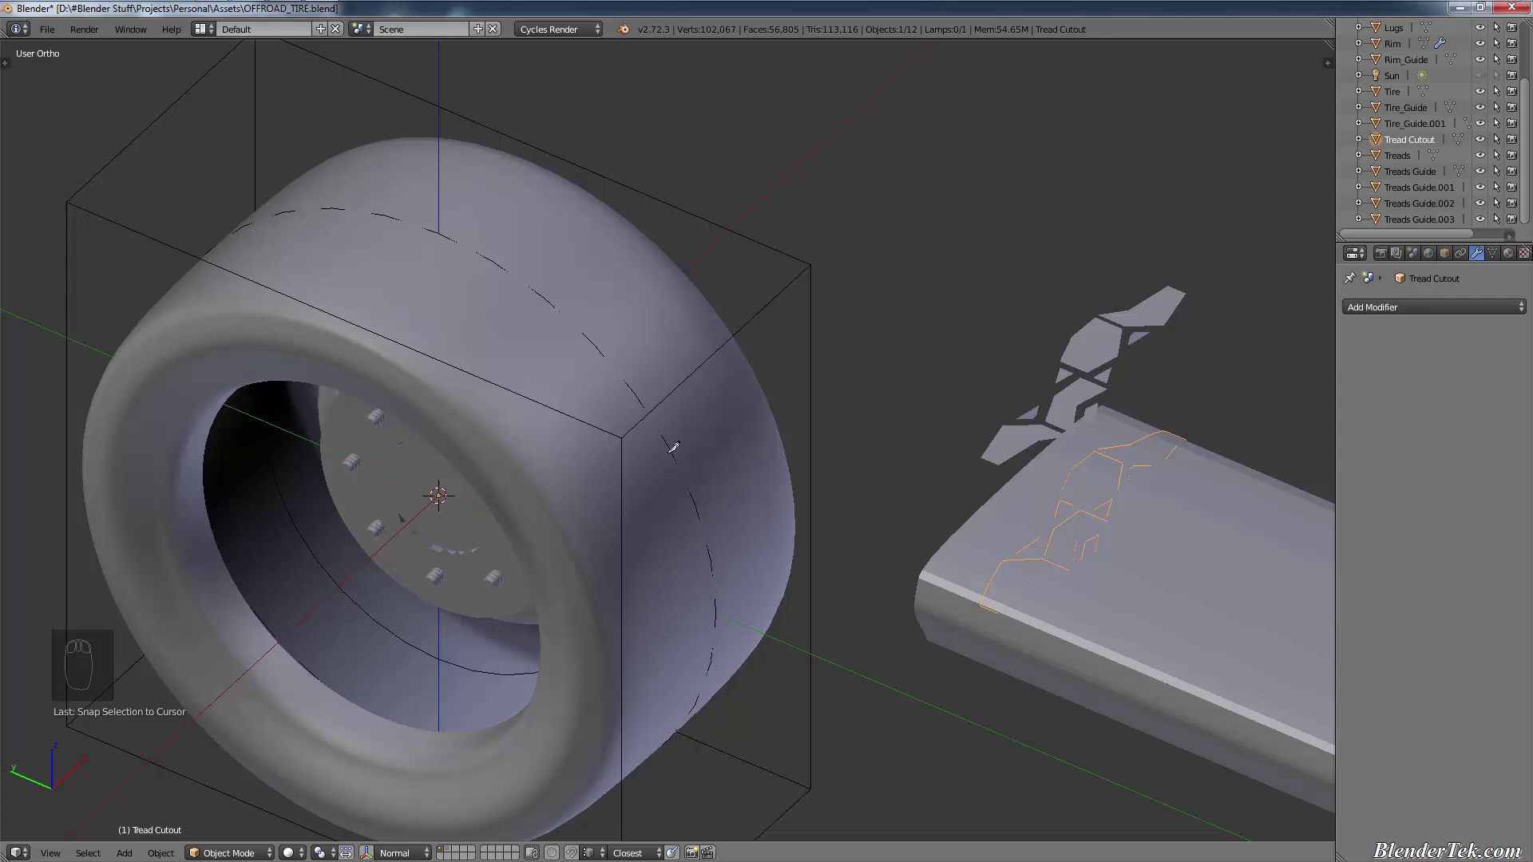
middle_click_drag(673, 447, 696, 421)
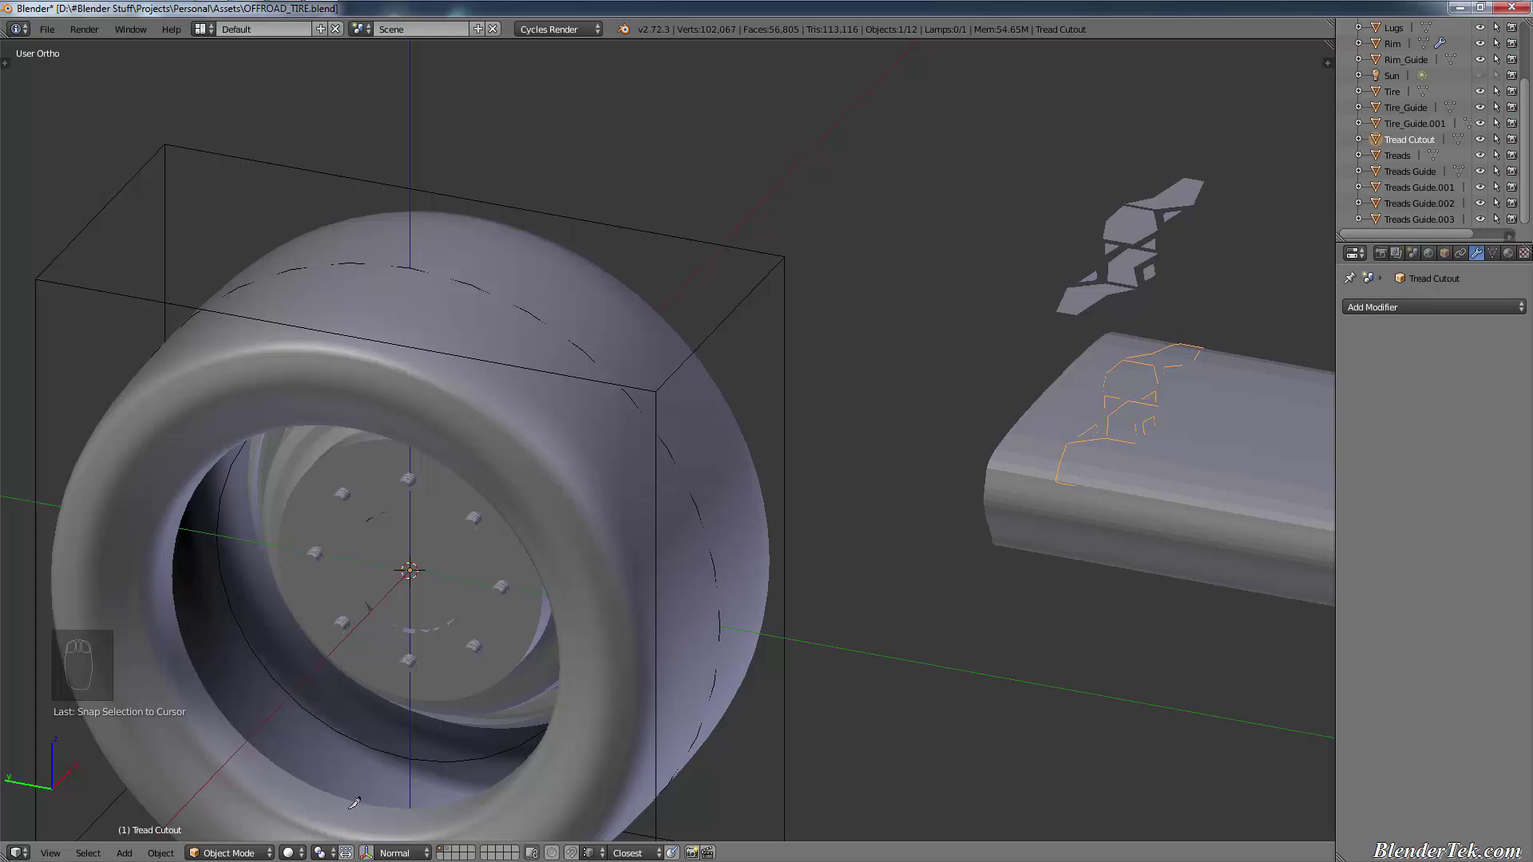
left_click(321, 851)
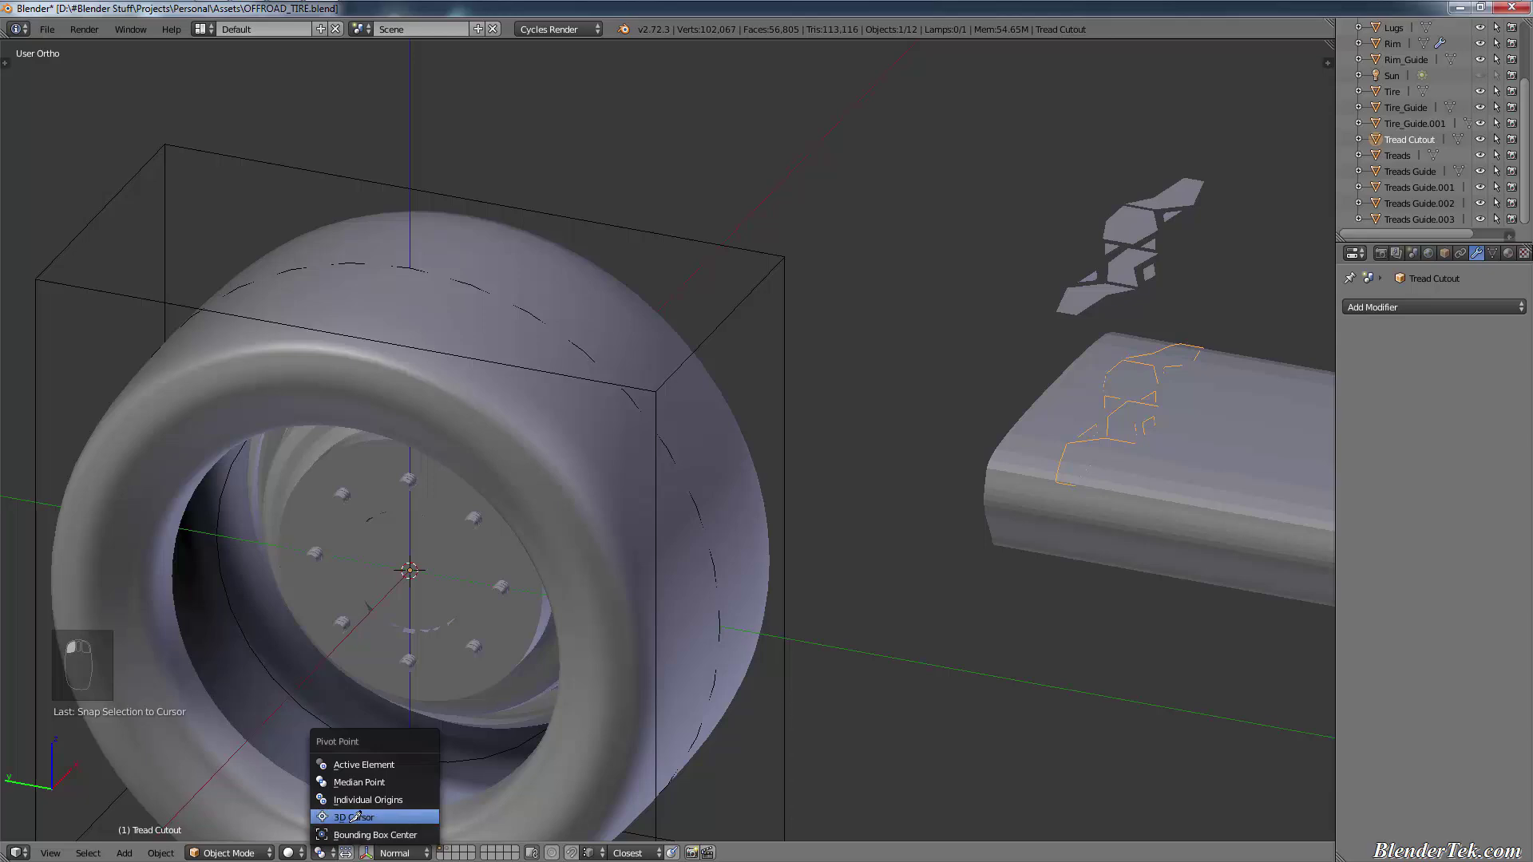
Step: Set the Tread Cutout's origin to its geometry and snap the object to the 3D cursor at the tire's center
right_click(1136, 409)
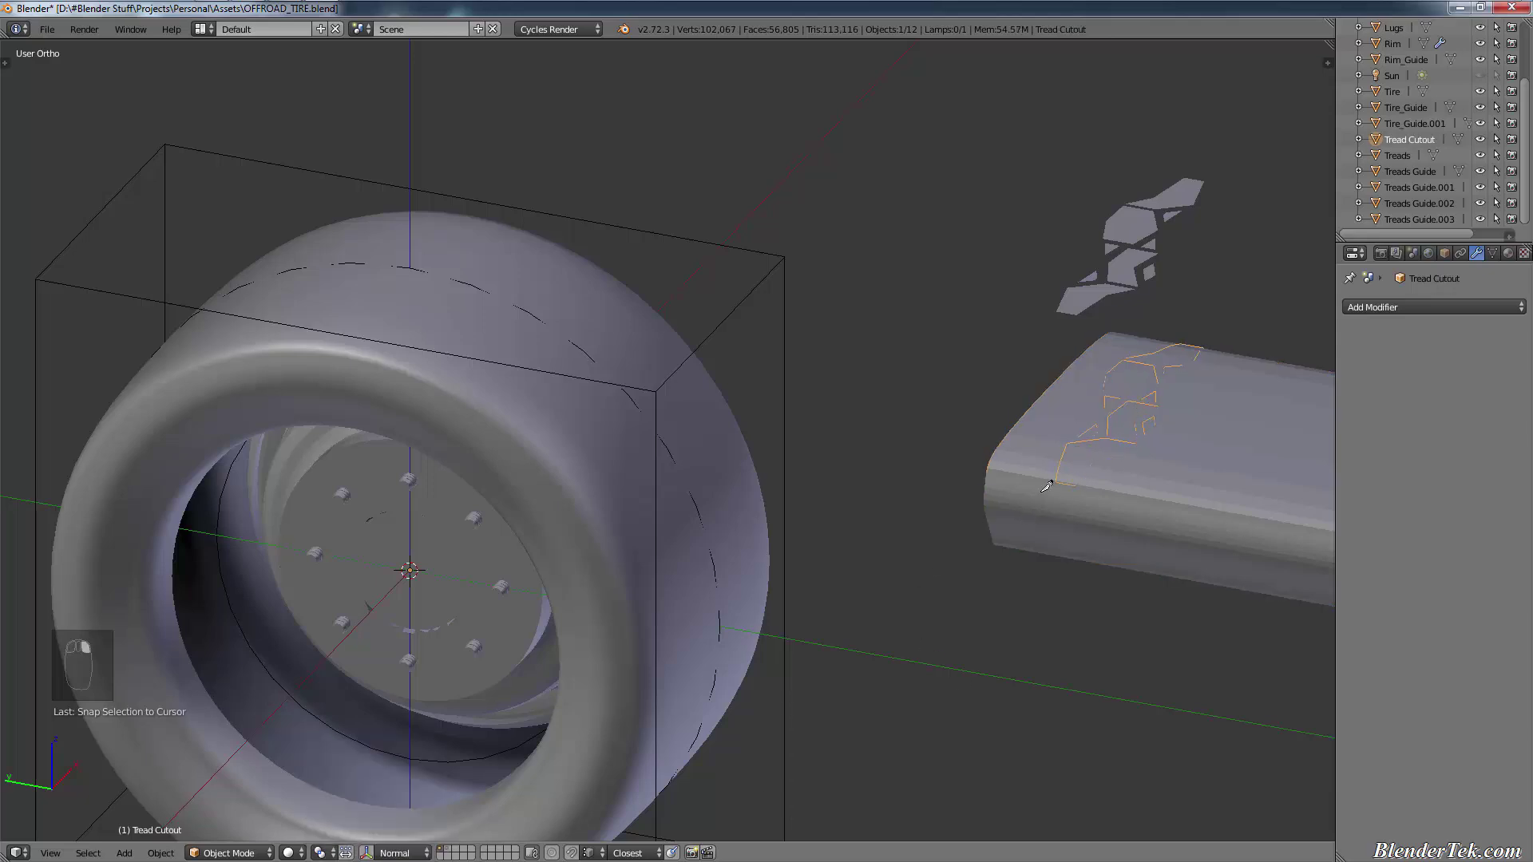
key("ctrl+shift+alt+c")
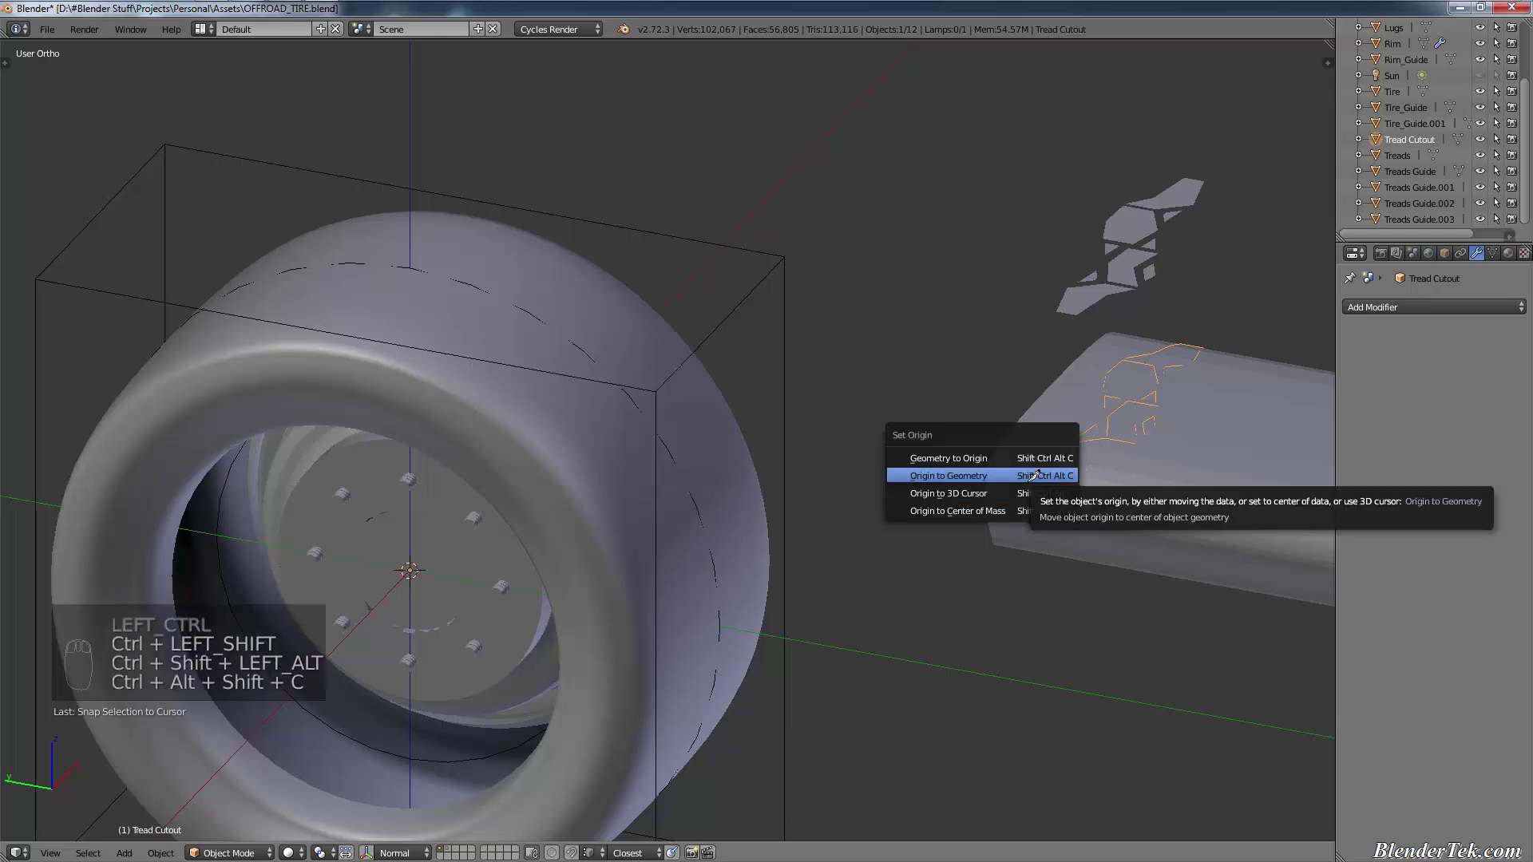
left_click(1035, 476)
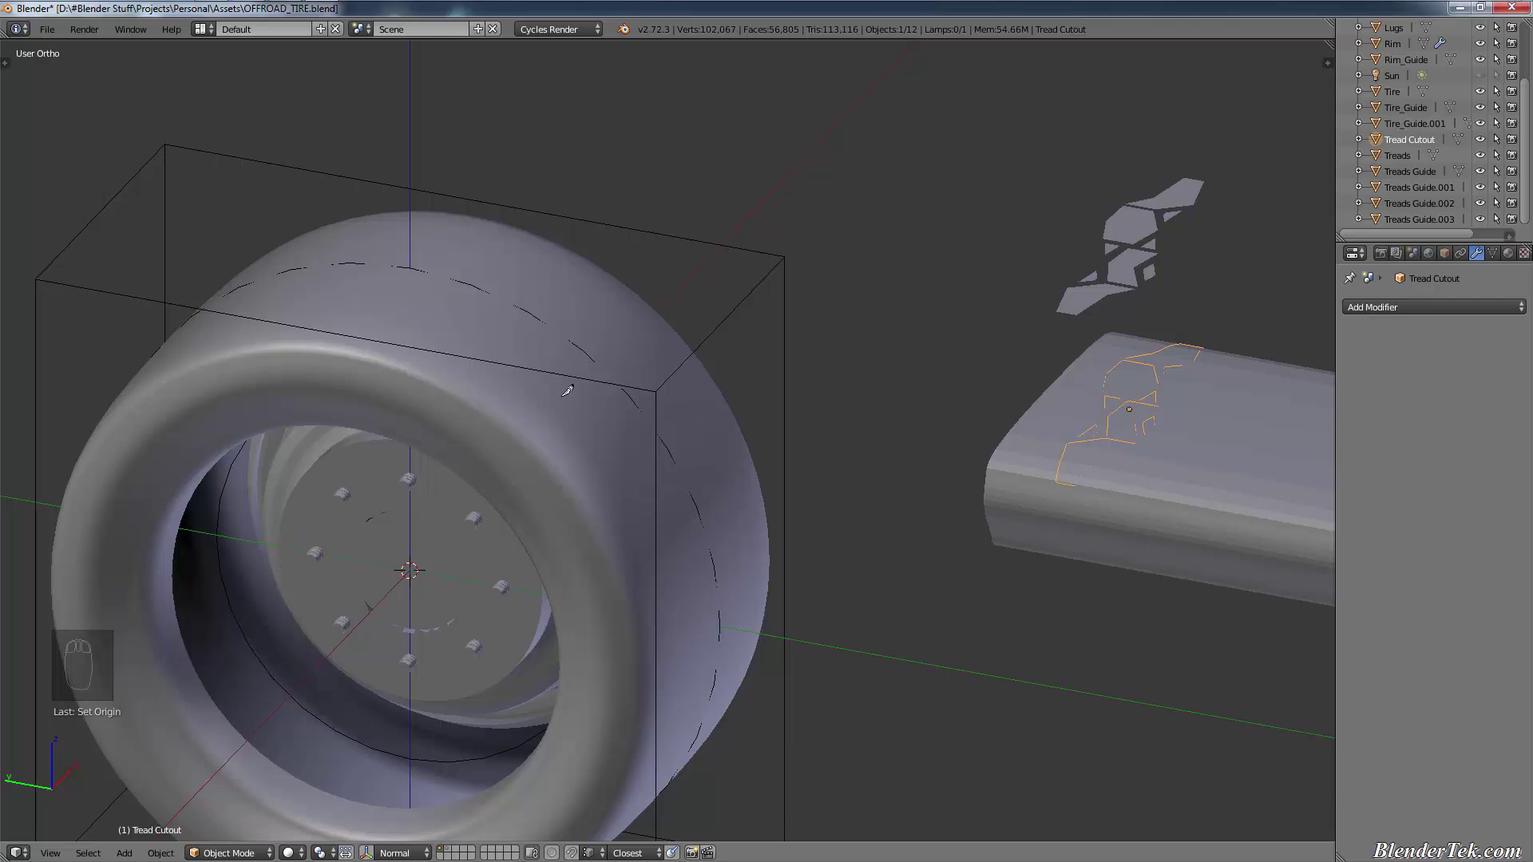
key("shift+s")
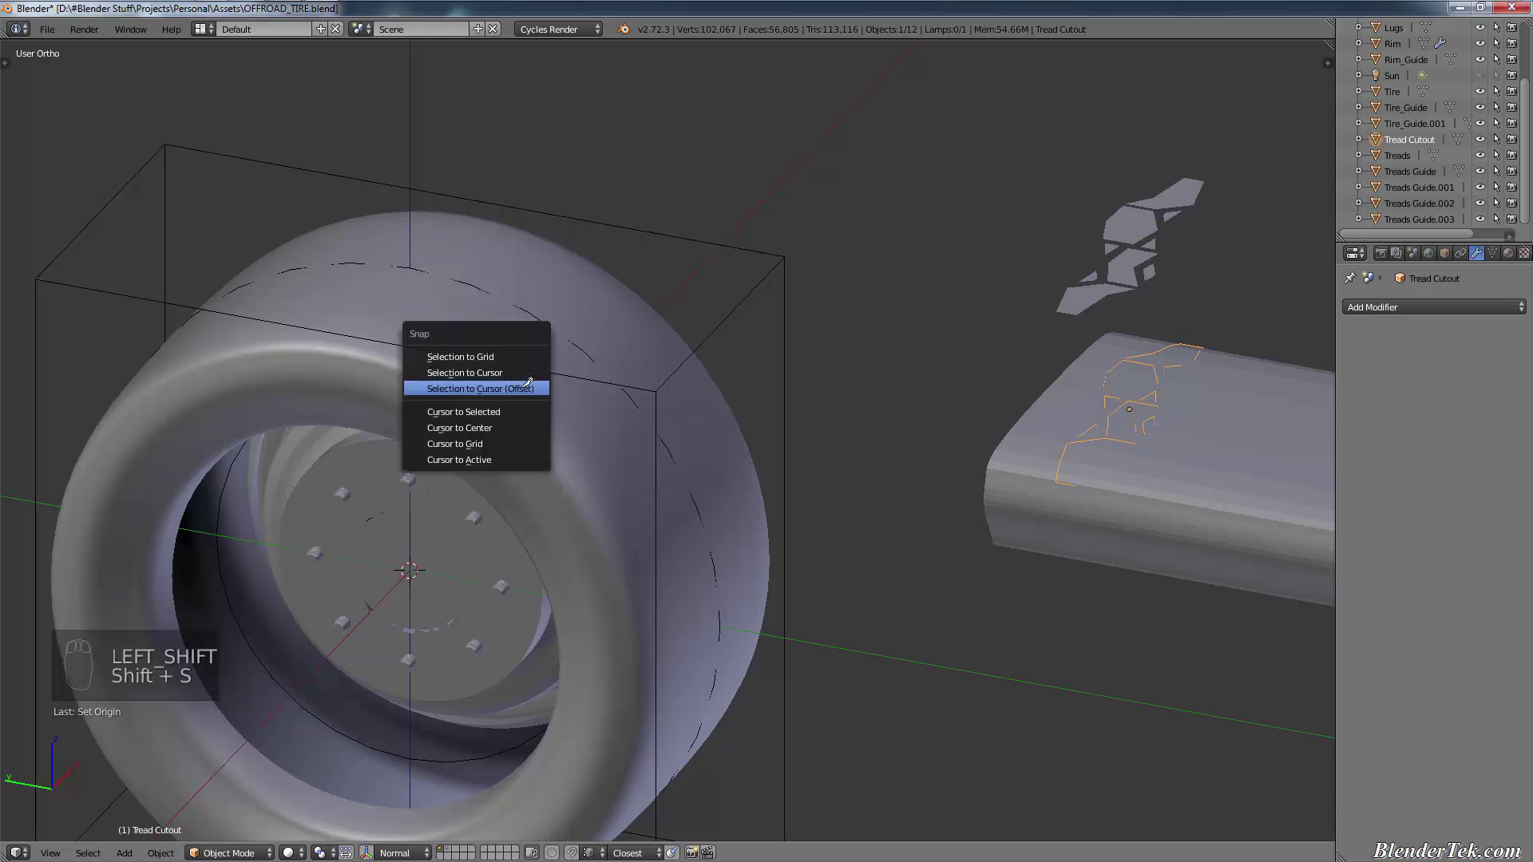
left_click(526, 372)
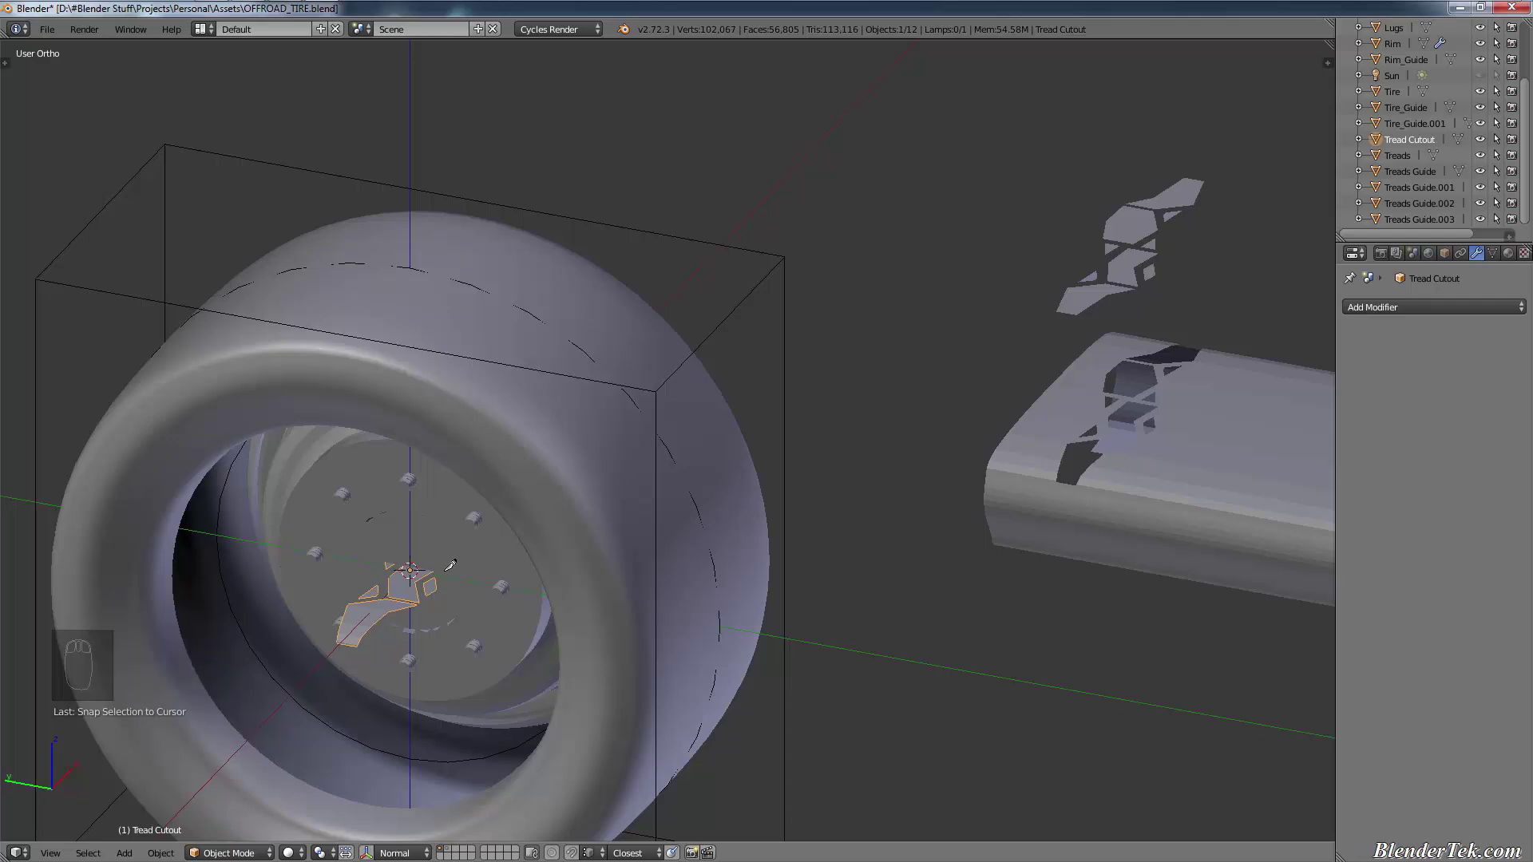
Step: Move the Tread Cutout up about 1.98 along the global Z axis onto the top of the tire
key("g")
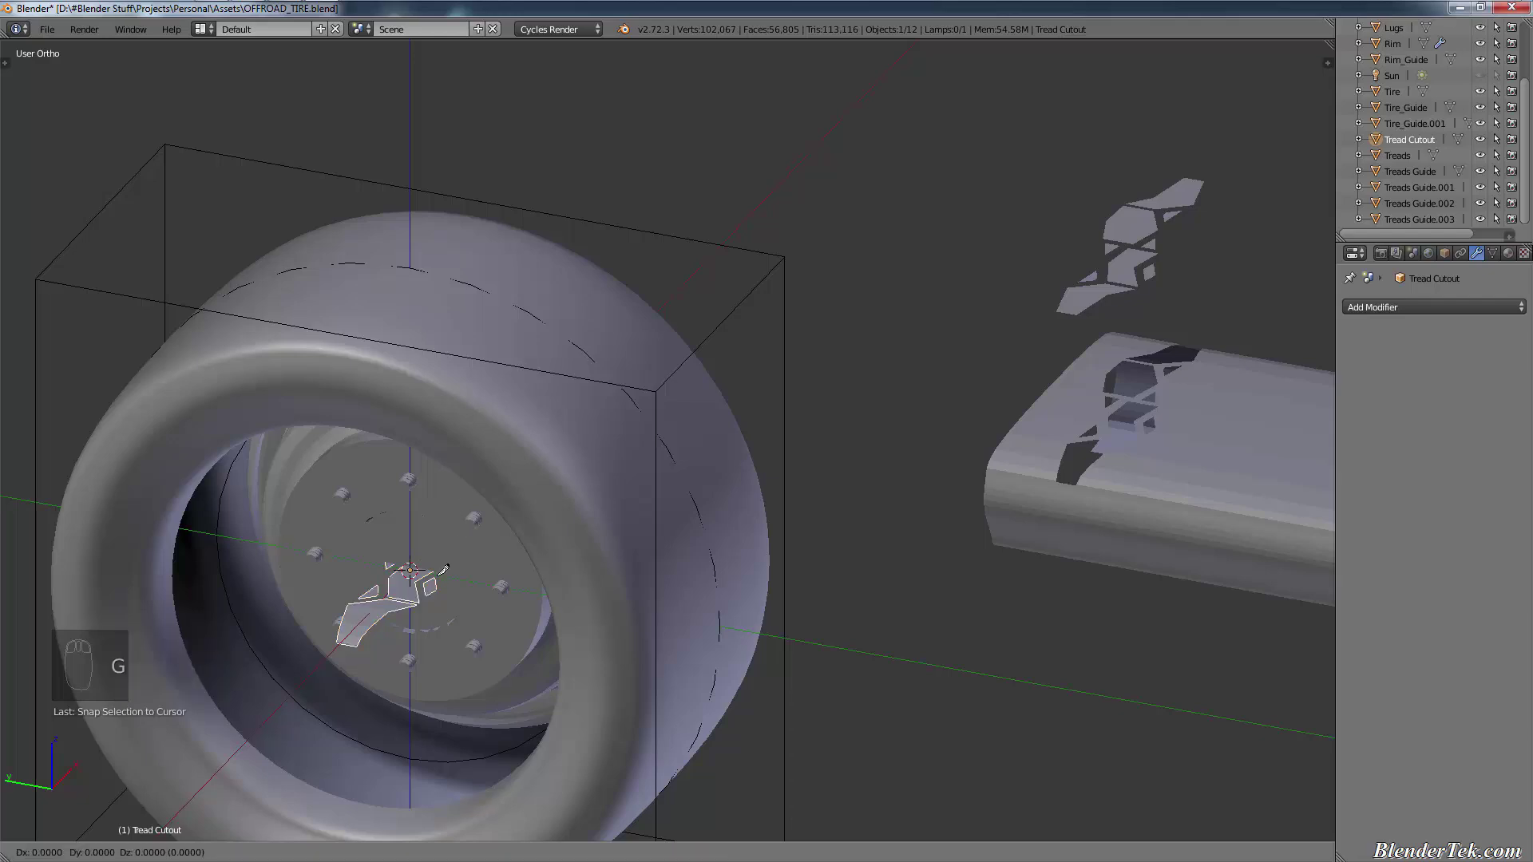
key("z")
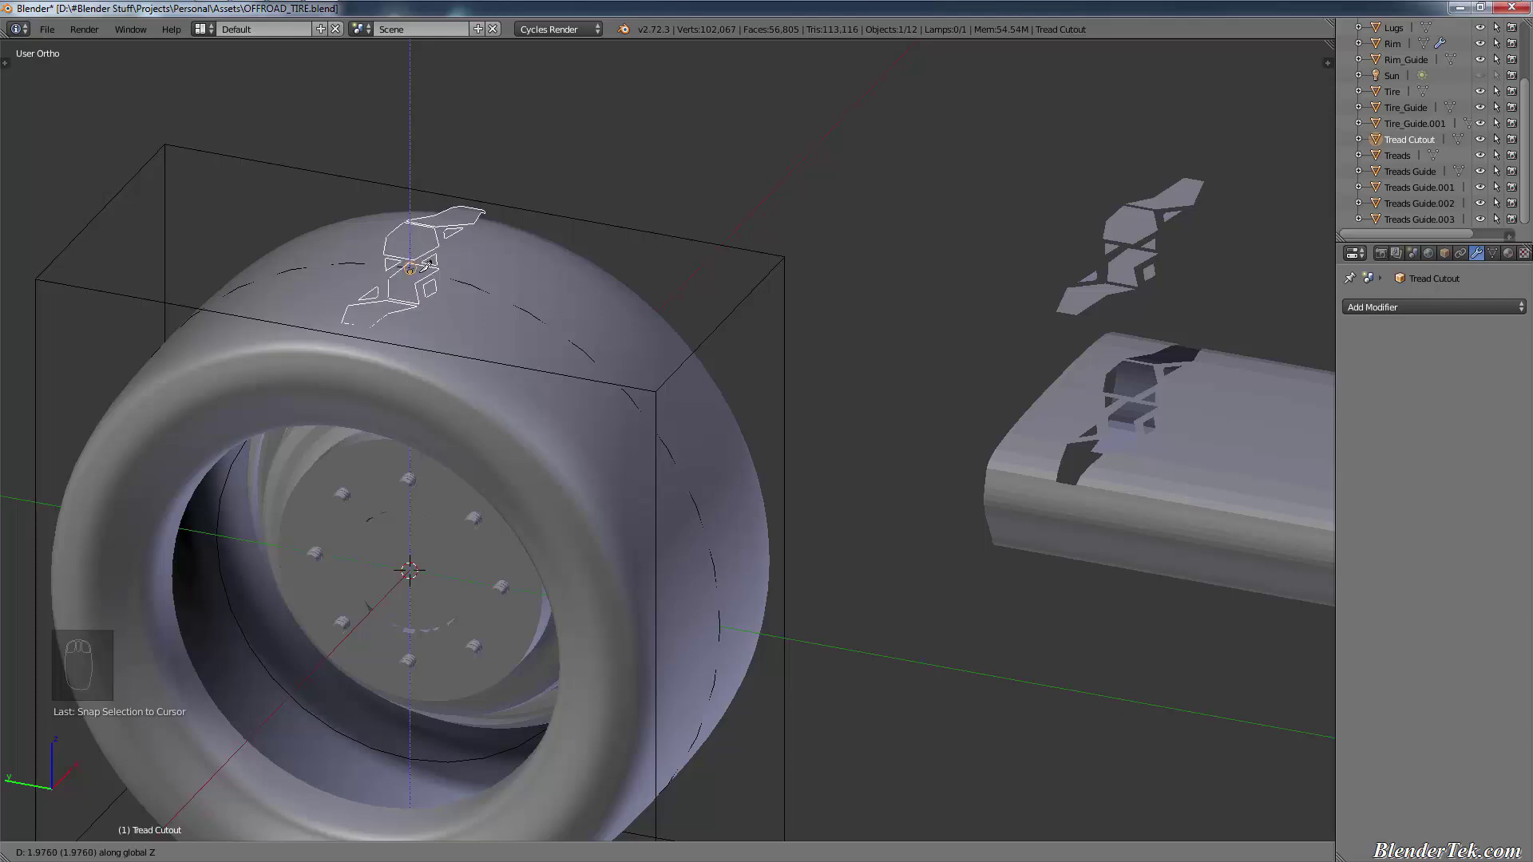
left_click(426, 264)
Step: Check the Tread Cutout's fit on the tire surface from several sides and lower it about 0.007 along global Z
scroll(415, 267, "up", 8)
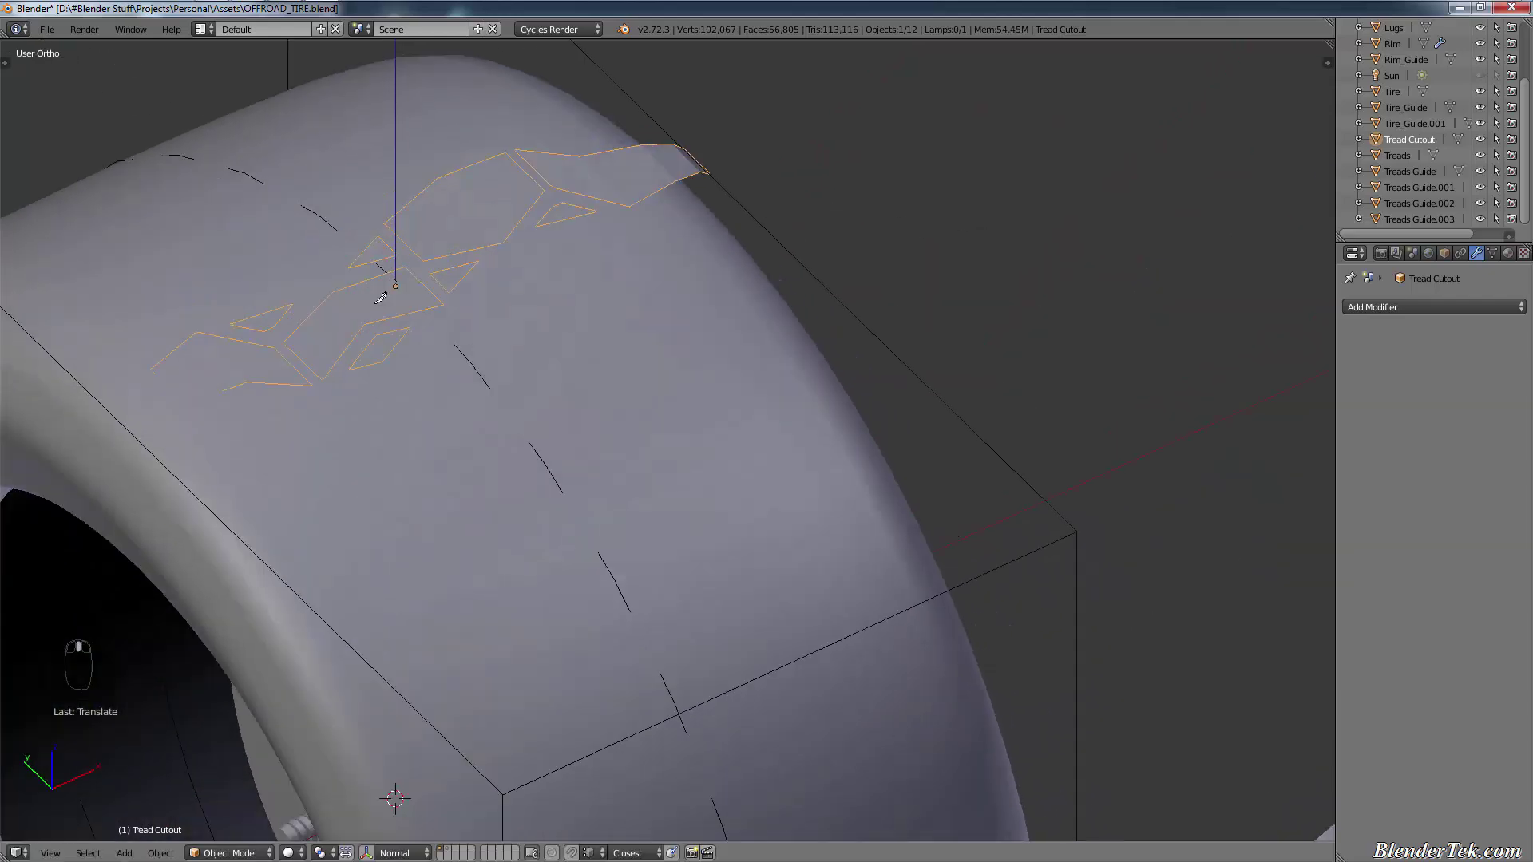
mouse_move(322, 299)
middle_mouse_down()
mouse_move(390, 292)
mouse_move(337, 277)
middle_mouse_up()
scroll(336, 277, "down", 7)
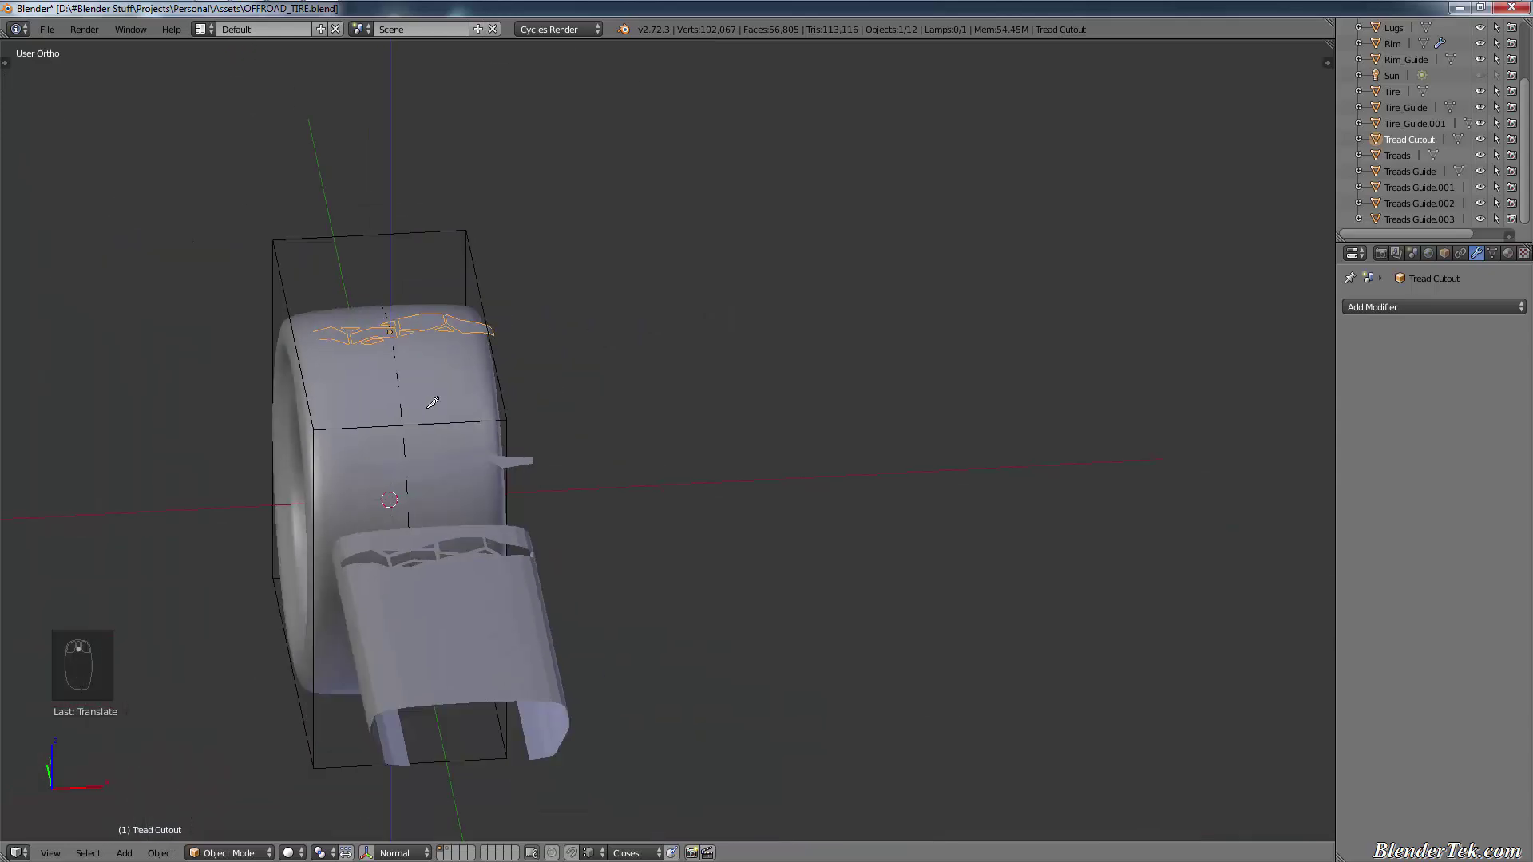
middle_click_drag(389, 362, 373, 407)
scroll(373, 407, "up", 6)
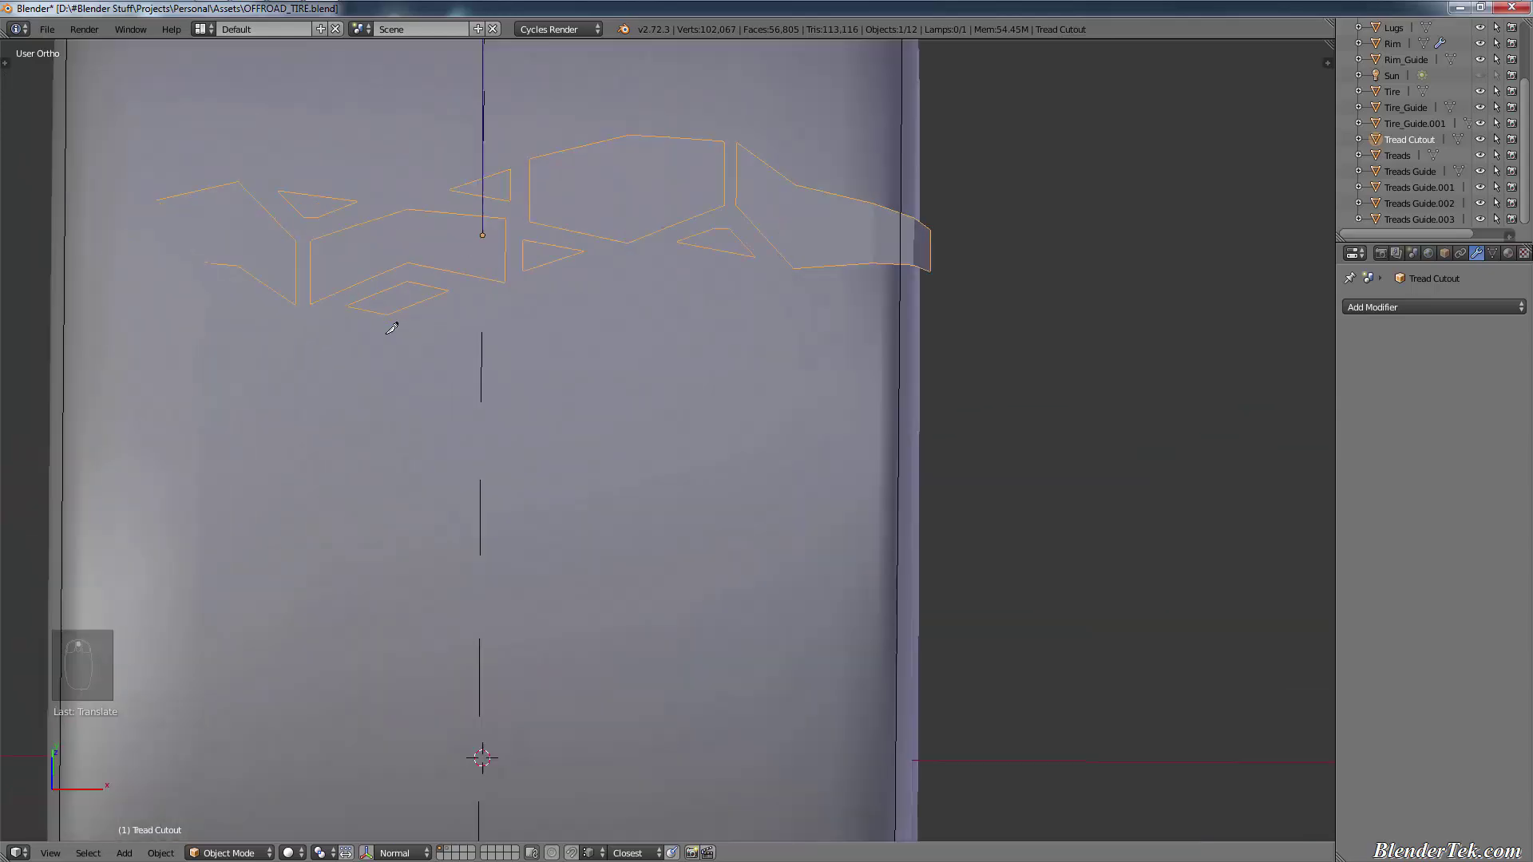
middle_click_drag(387, 325, 517, 332)
key("g")
key("z")
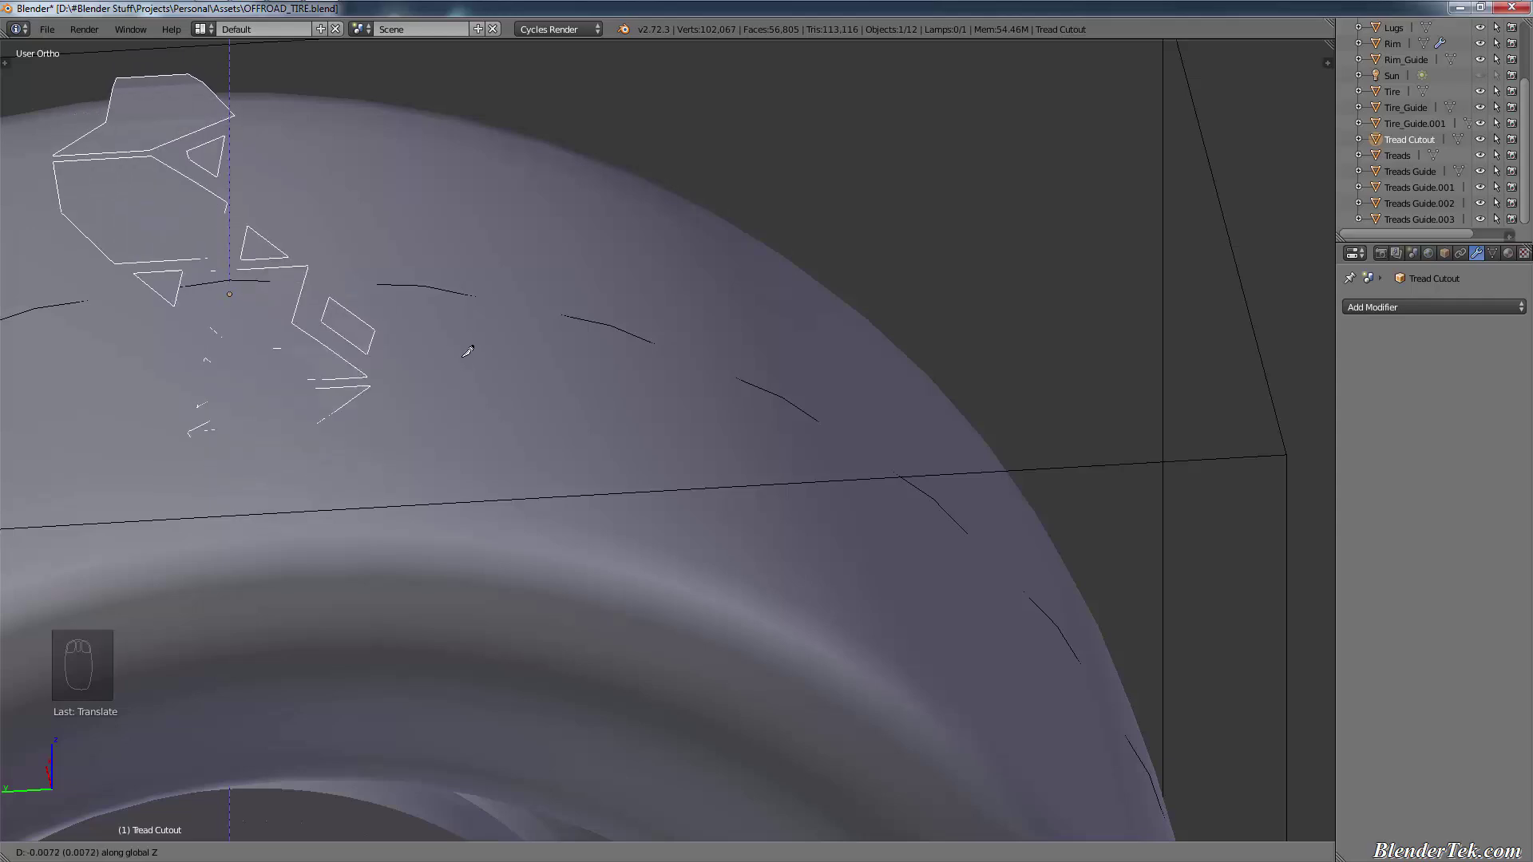
left_click(467, 352)
Step: In the top view, raise the Tread Cutout slightly along global Z until its outer ends clear the tire surface
middle_click_drag(525, 304, 343, 261)
scroll(345, 256, "down", 6)
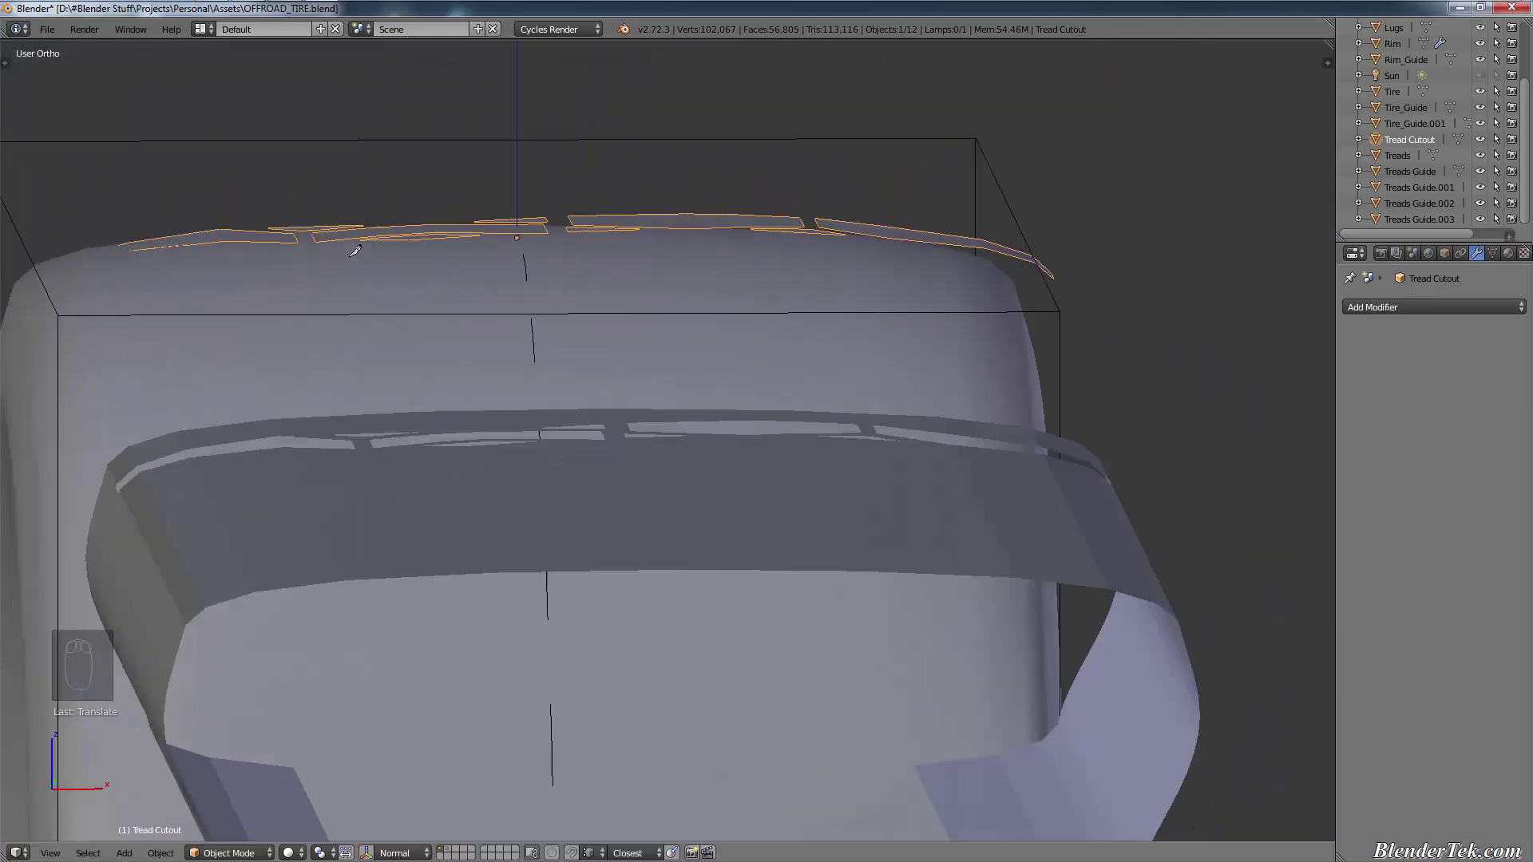
scroll(357, 317, "down", 5)
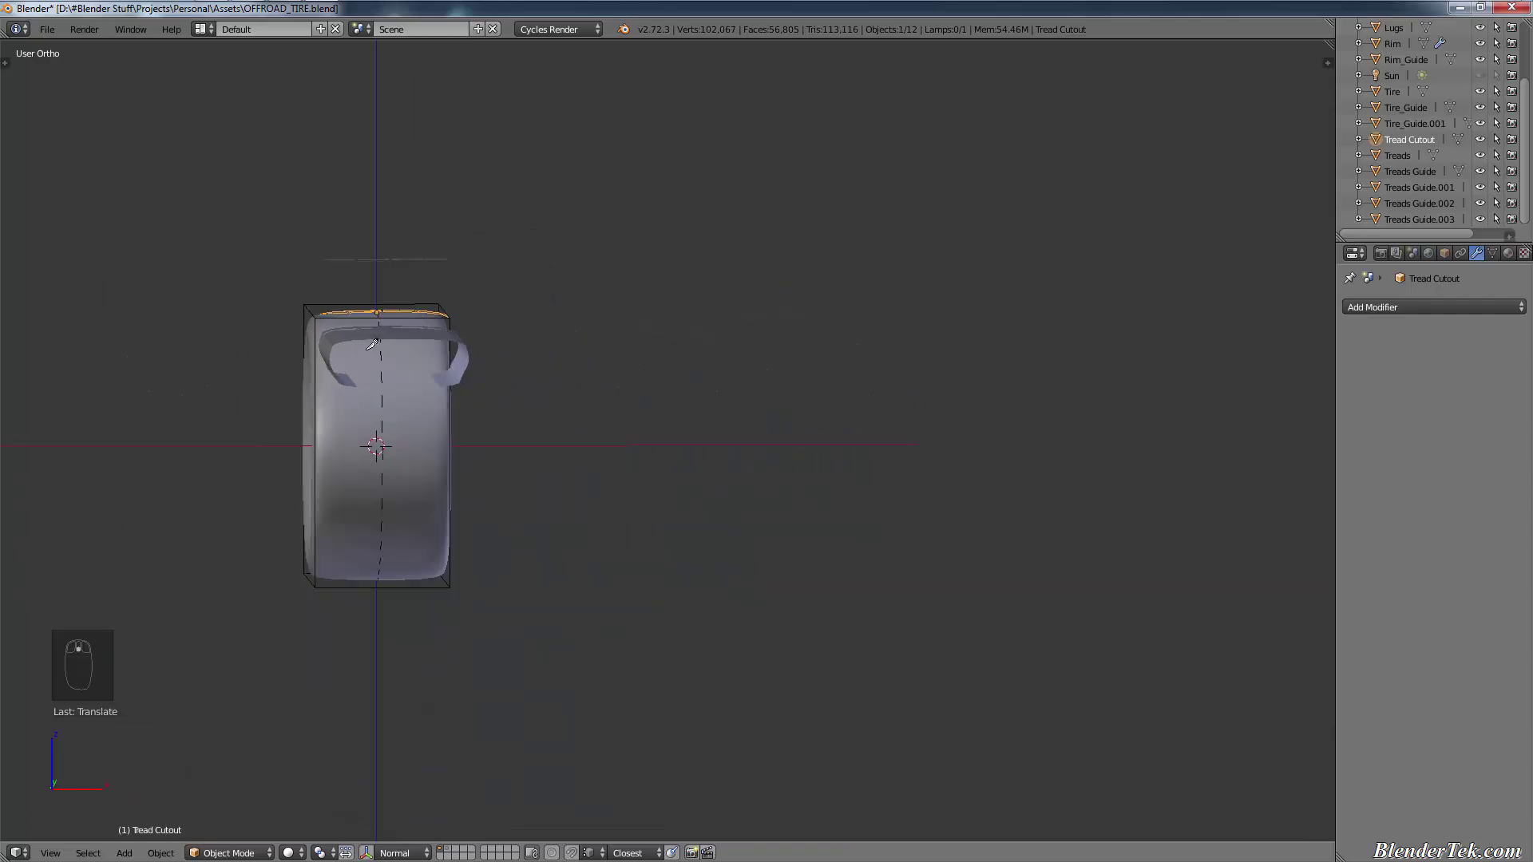
scroll(372, 319, "up", 9)
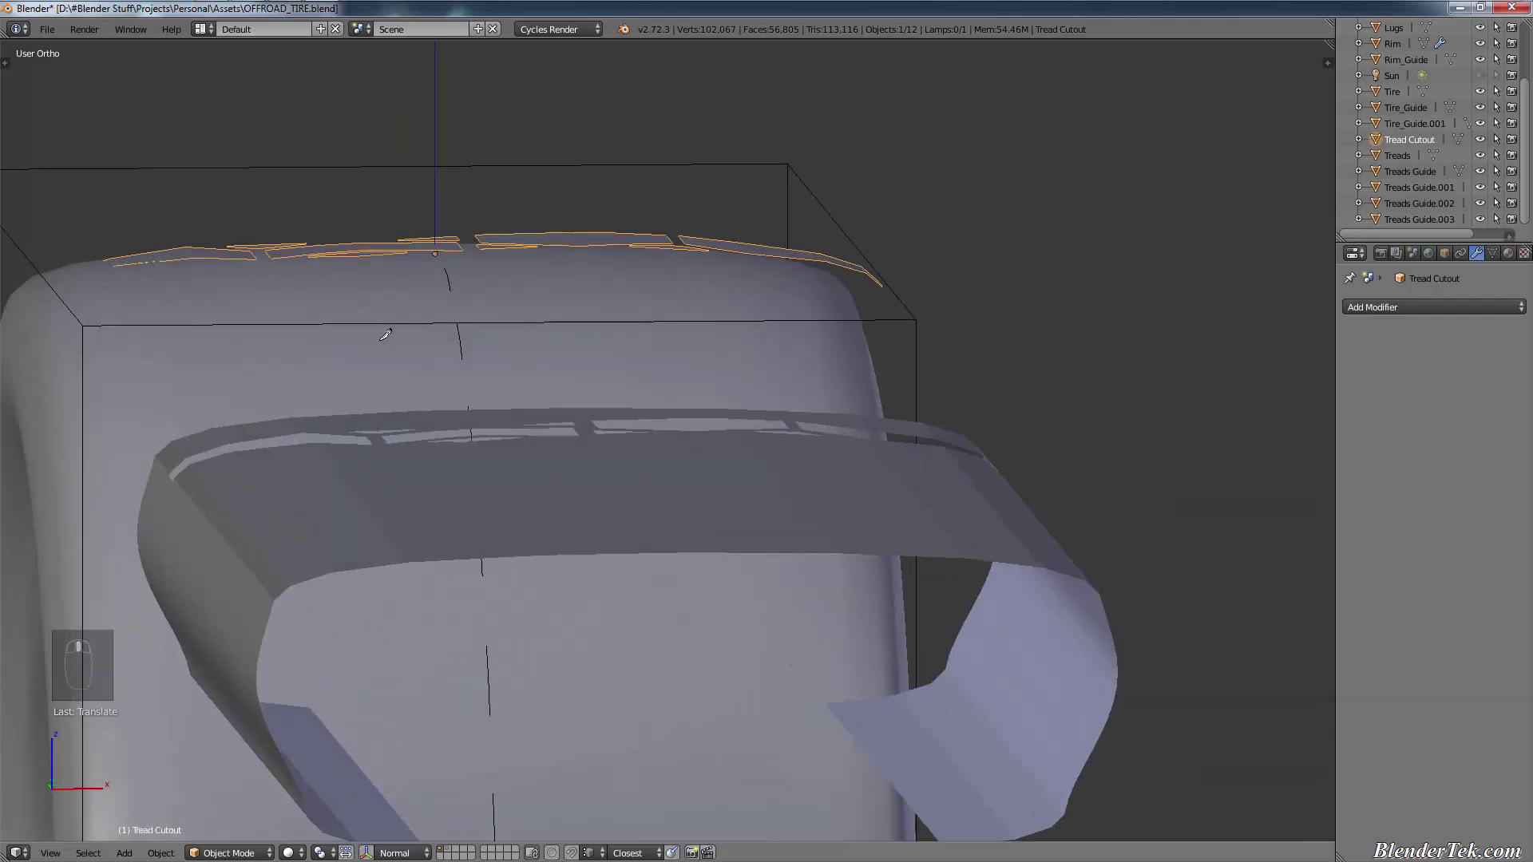
middle_click_drag(386, 332, 552, 462)
key("shift+KP_7")
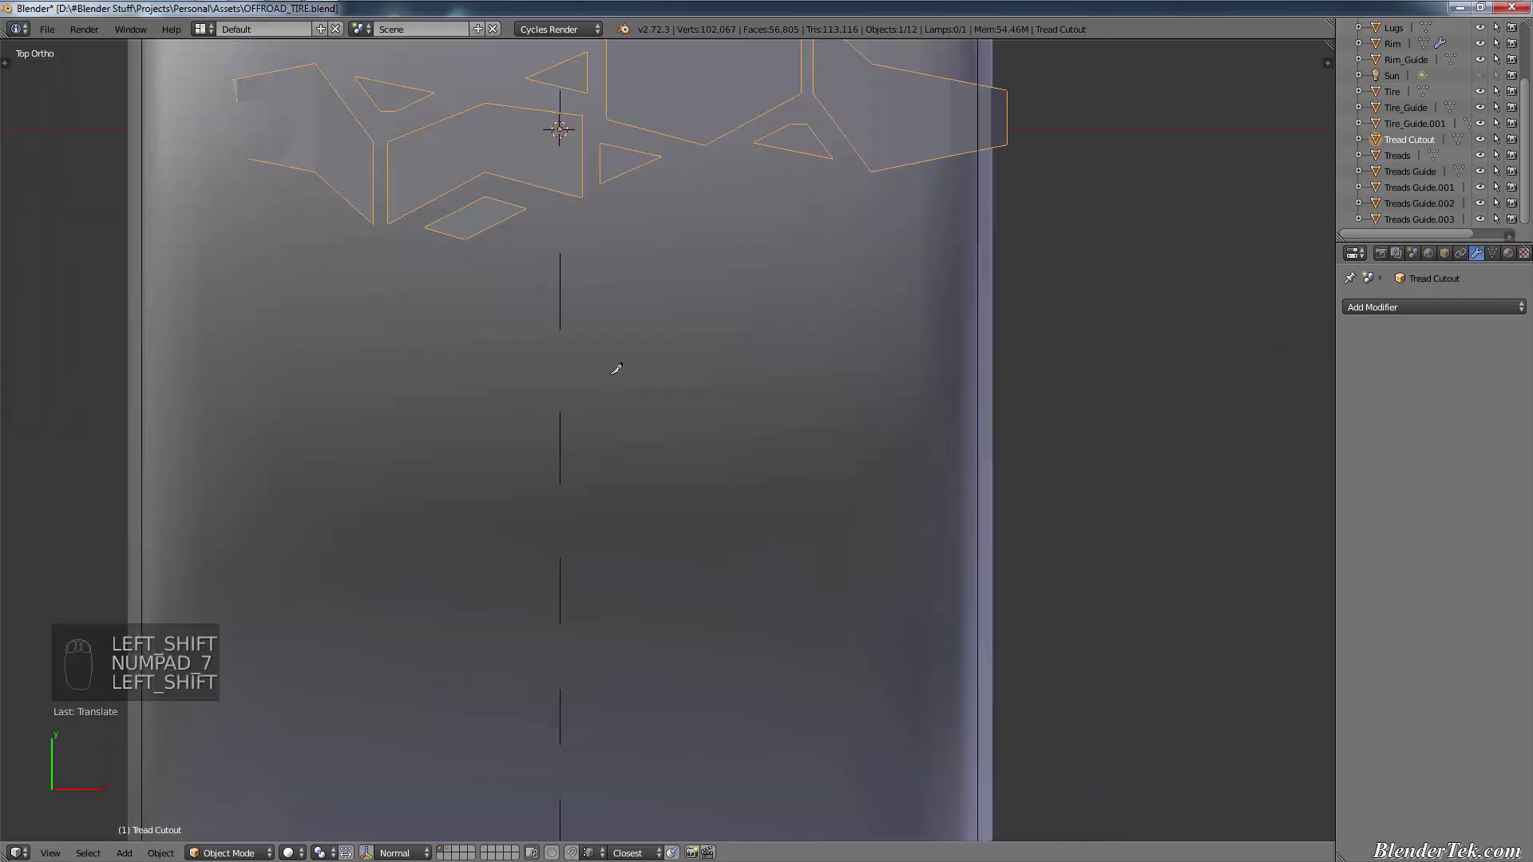
middle_click_drag(616, 370, 831, 343, "shift")
key("g")
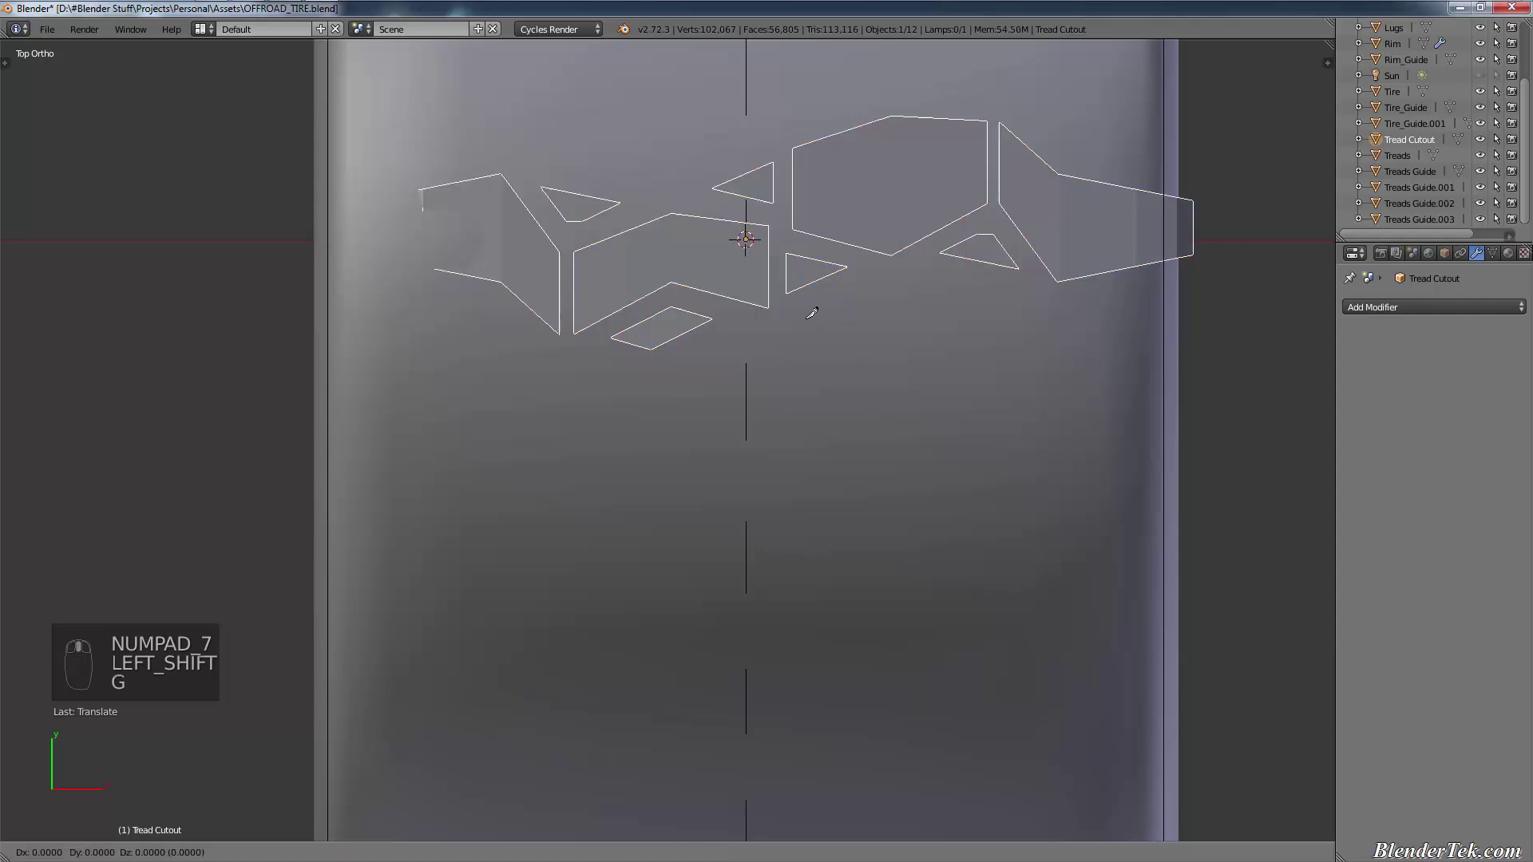
key("z")
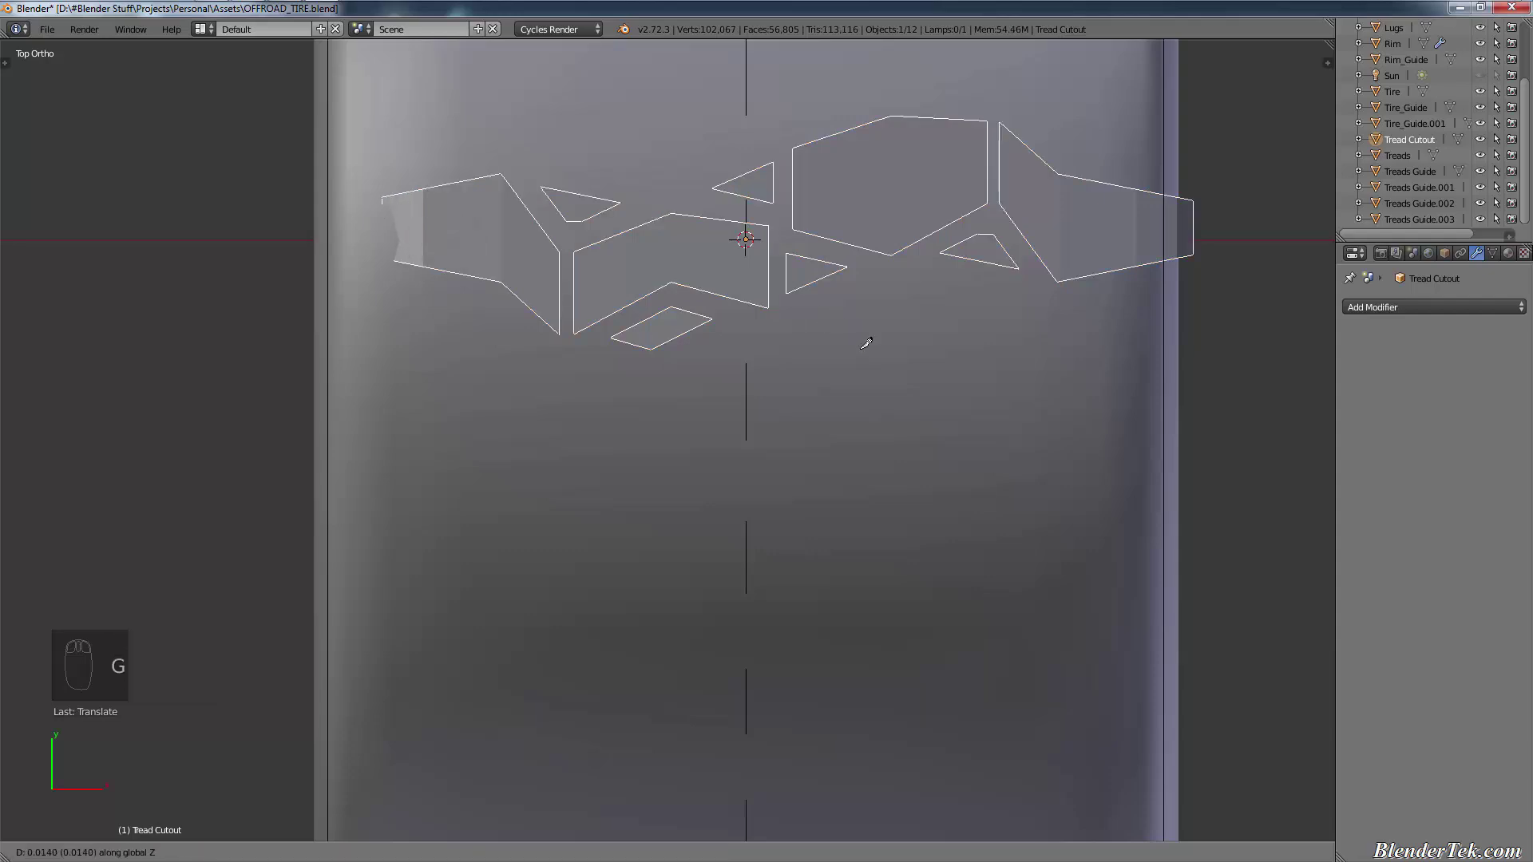
left_click(905, 369)
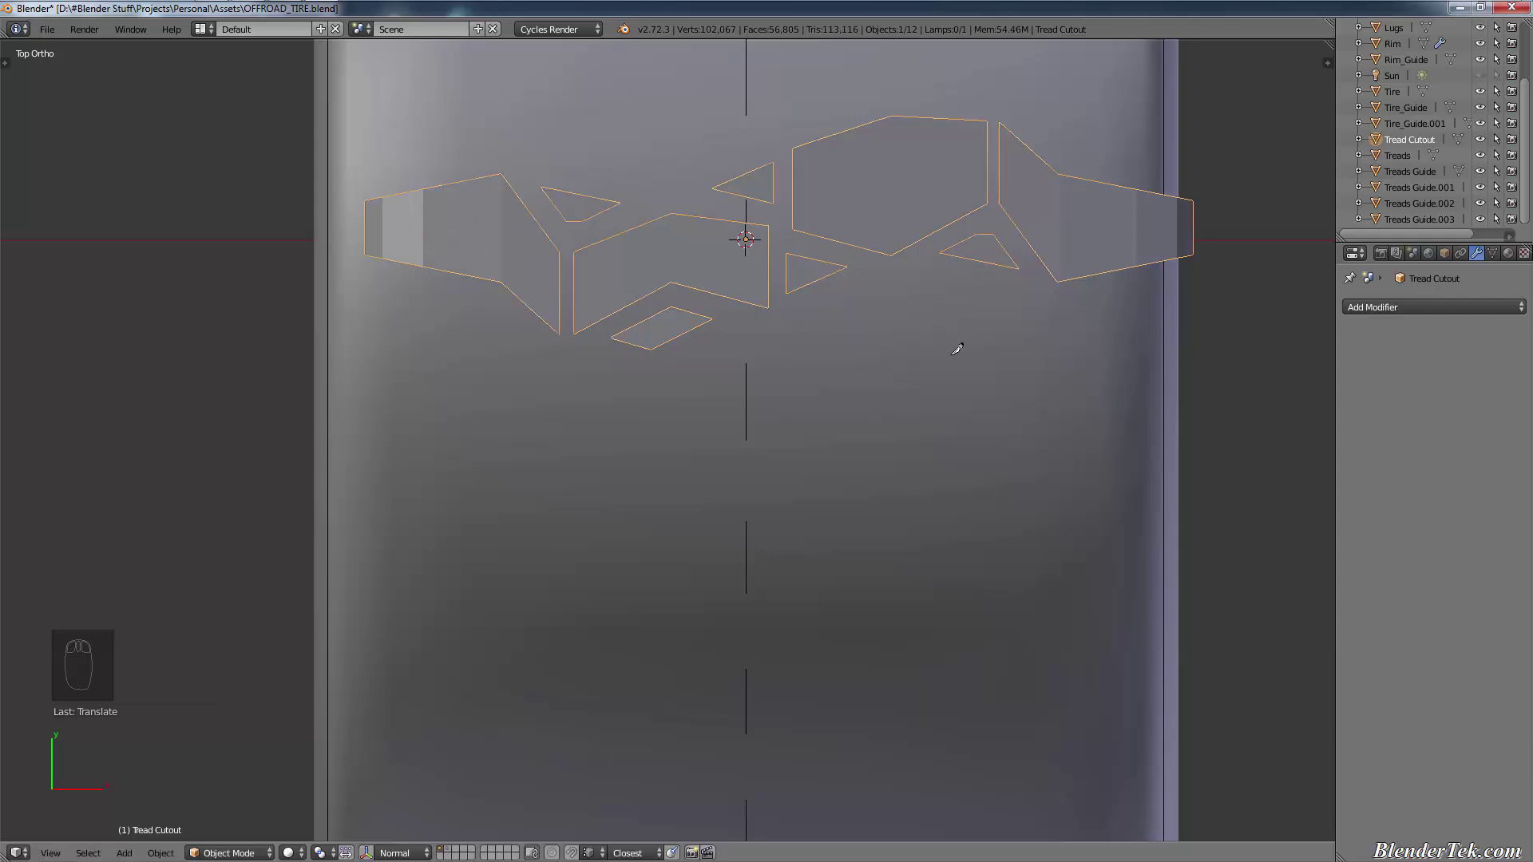
Step: Shift the Tread Cutout about 0.078 in negative X to center it across the tire, and scale it up to about 1.03
middle_click_drag(955, 344, 892, 298)
key("KP_7")
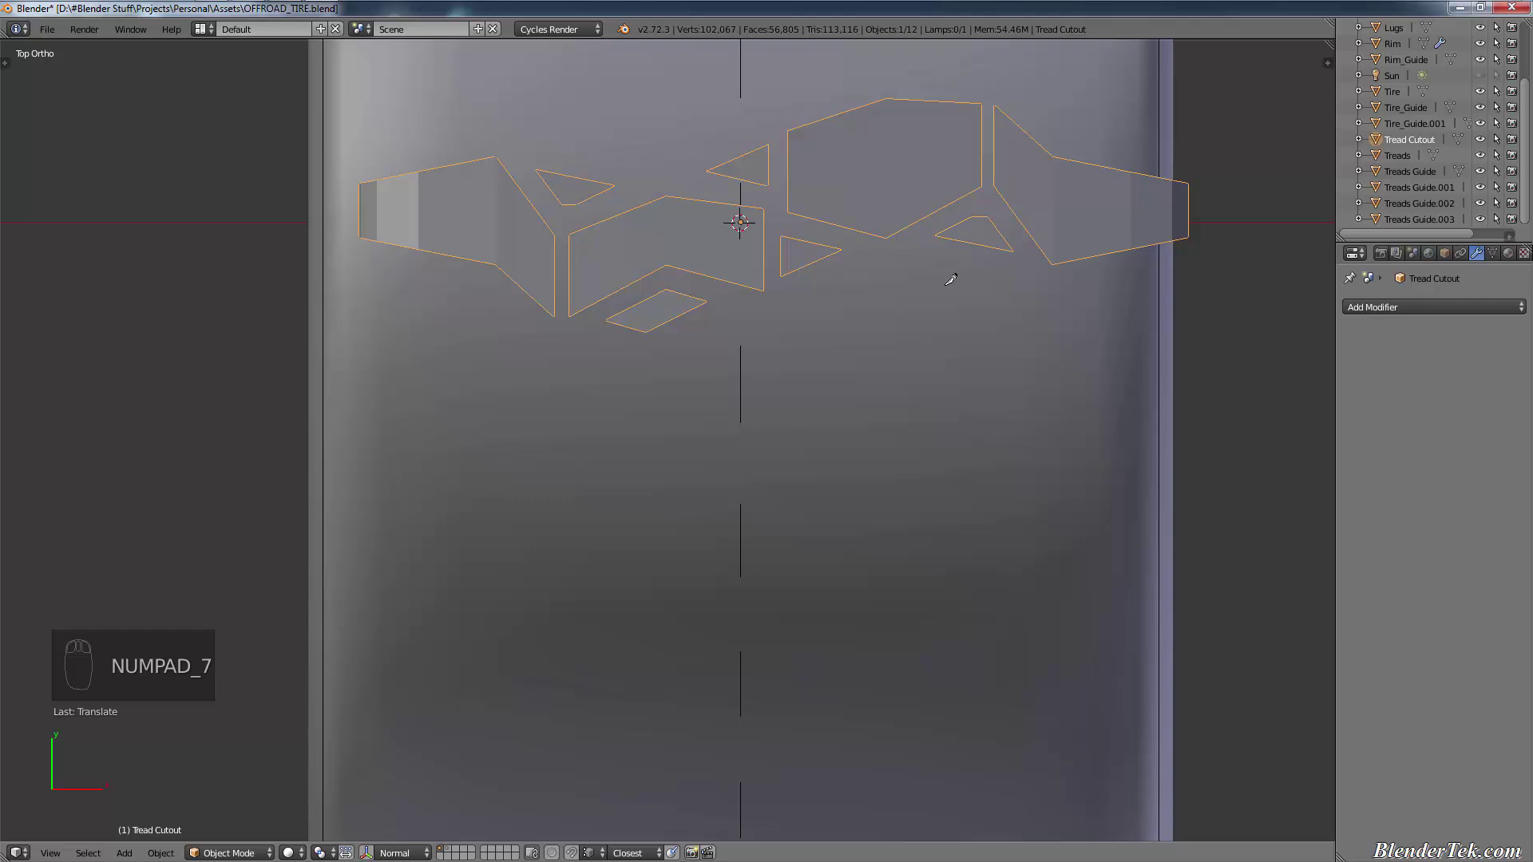
key("g")
key("x")
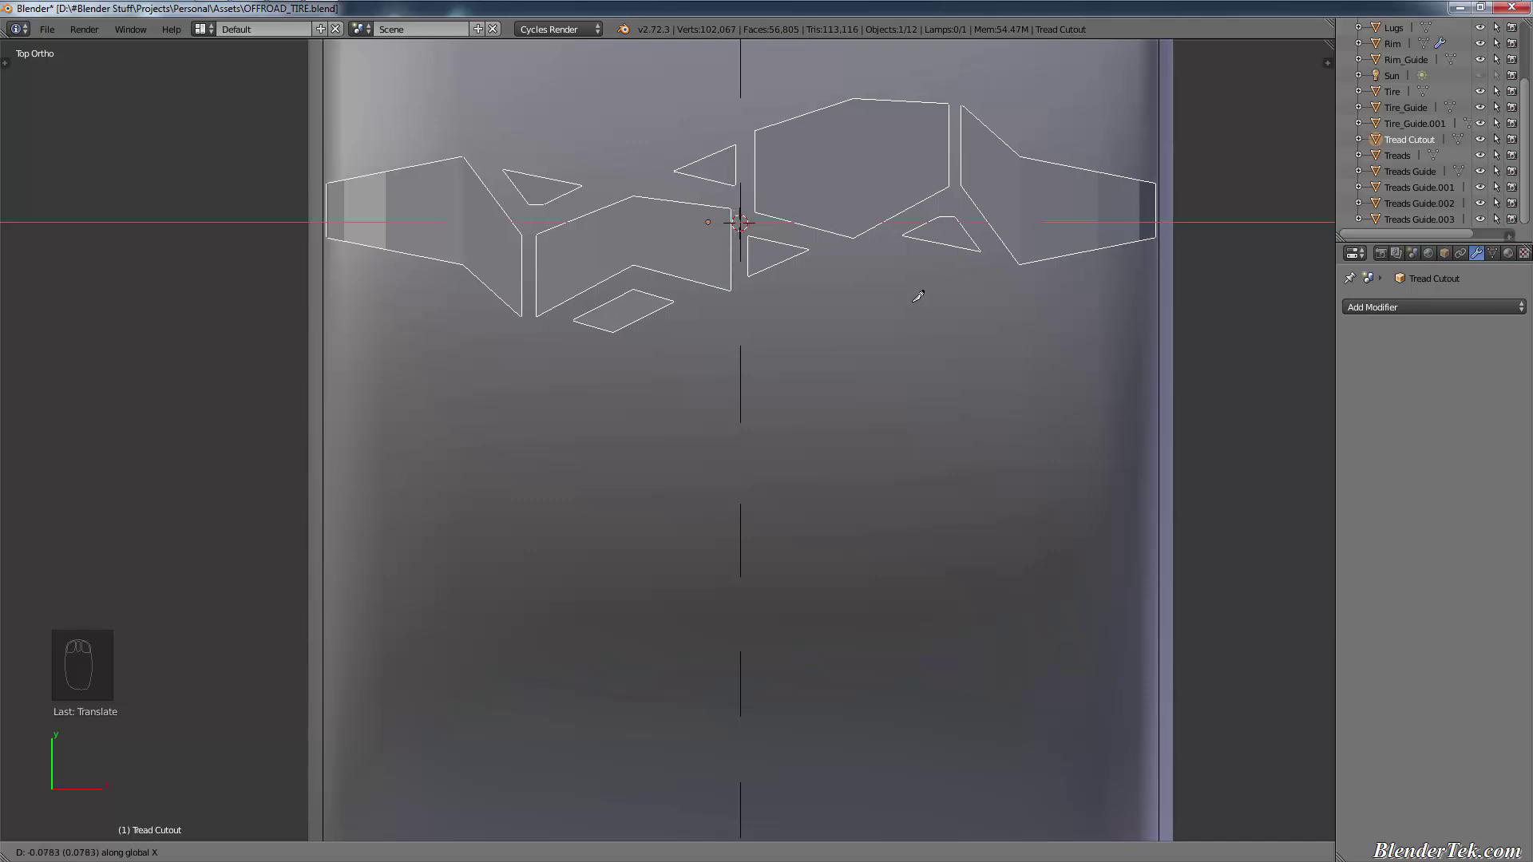
left_click(918, 296)
key("s")
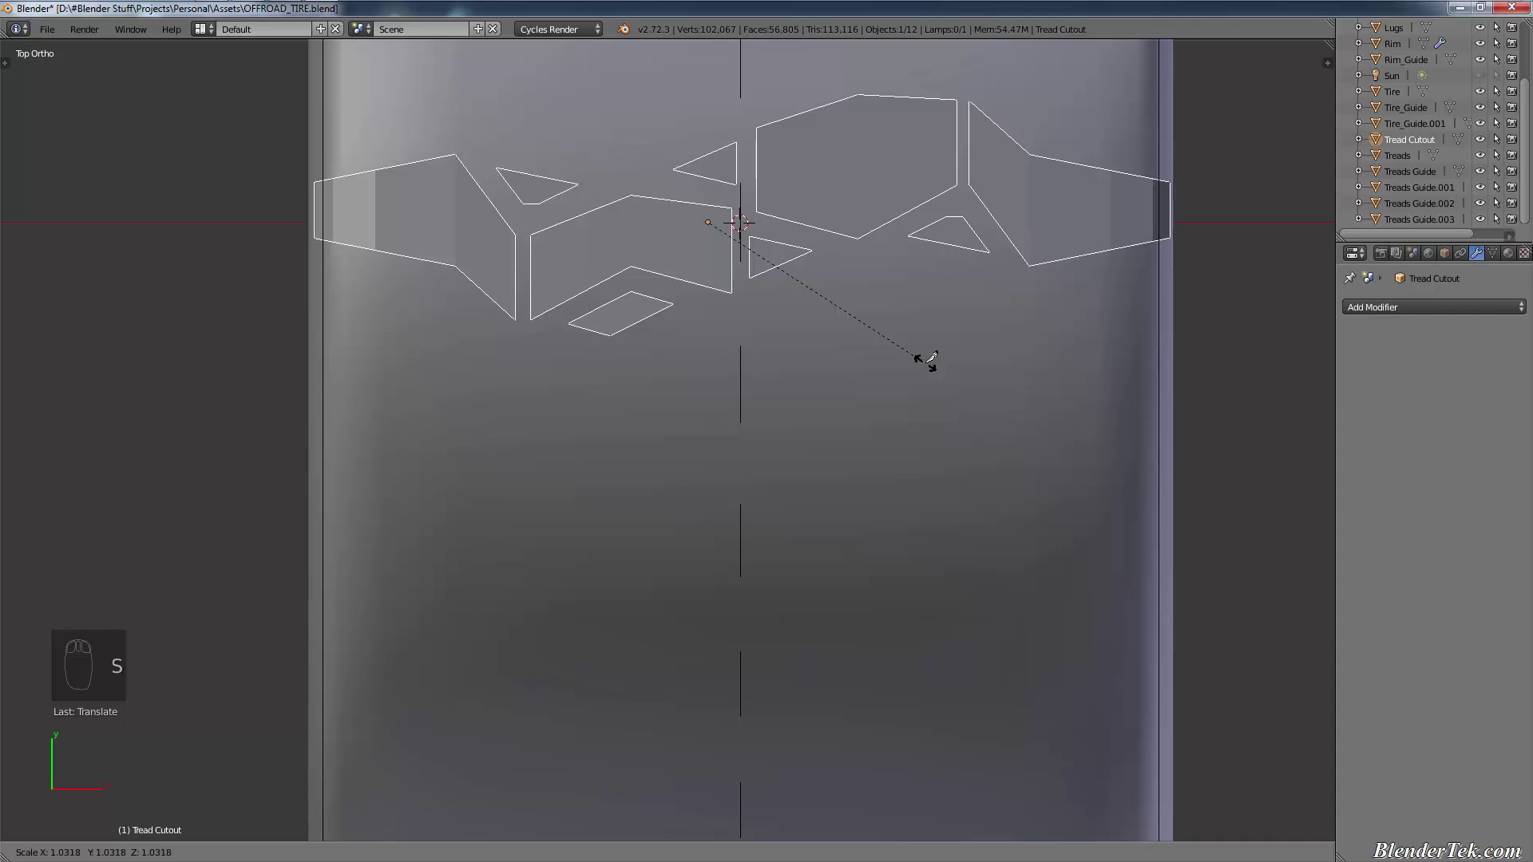
left_click(924, 363)
Step: Lower the Tread Cutout about 0.08 along the global Z axis so it sits on the tire surface
middle_click_drag(745, 336, 1040, 172)
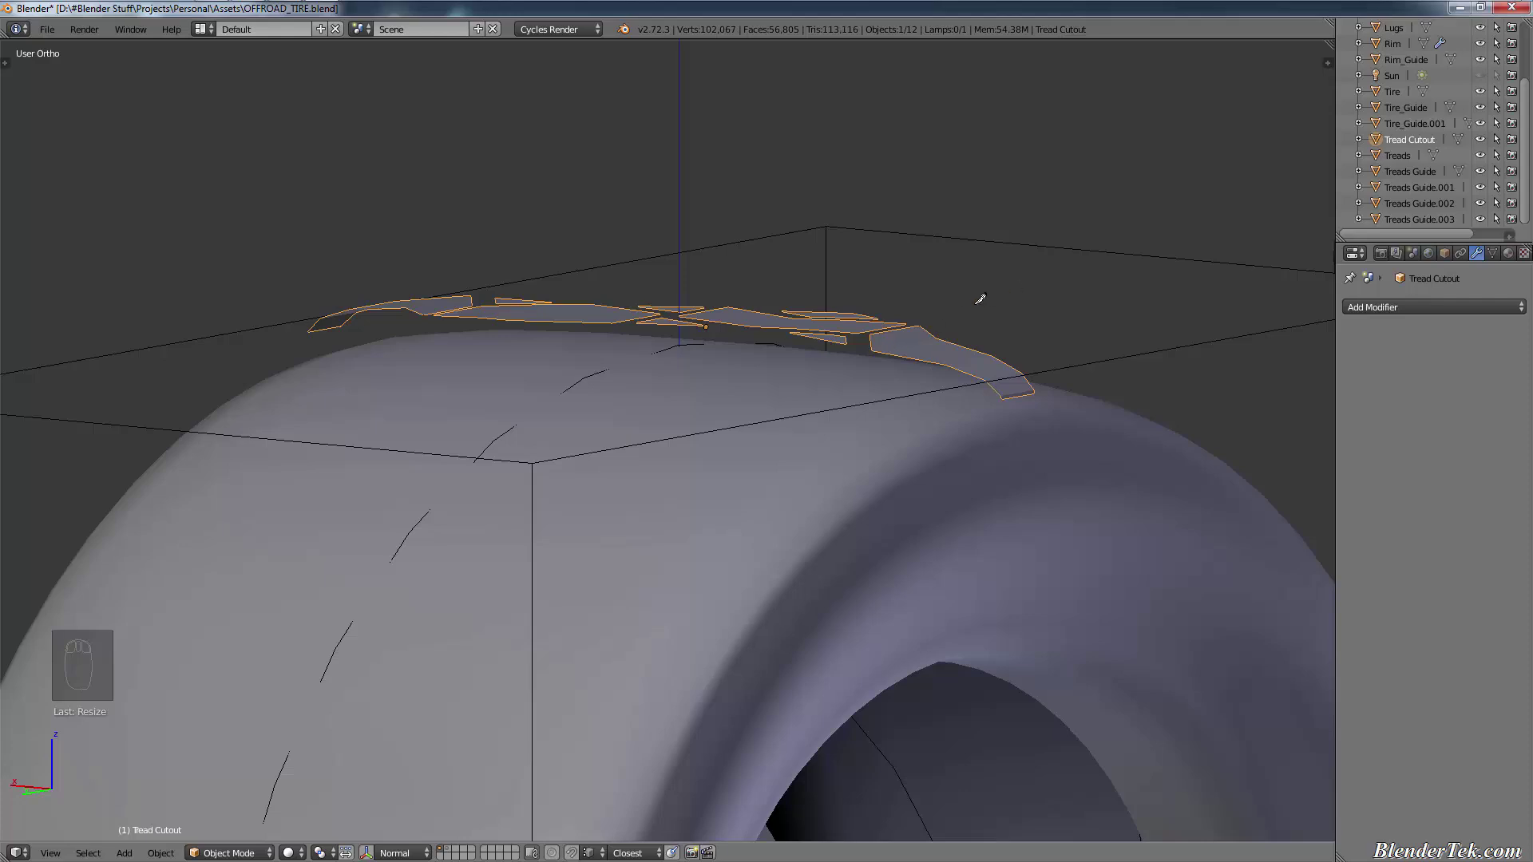
middle_click_drag(949, 294, 963, 413)
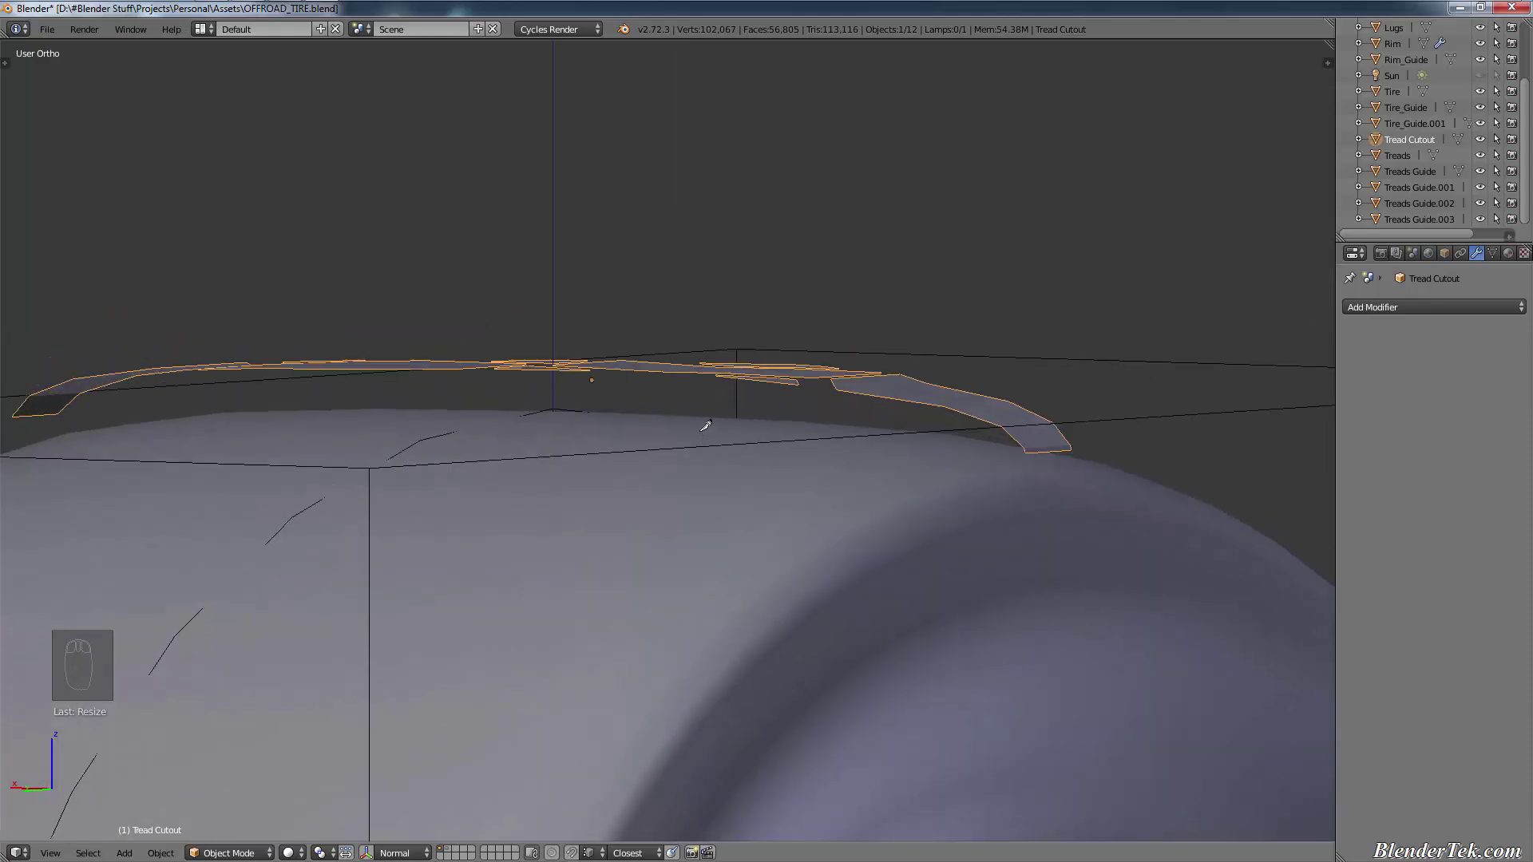
key("g")
key("z")
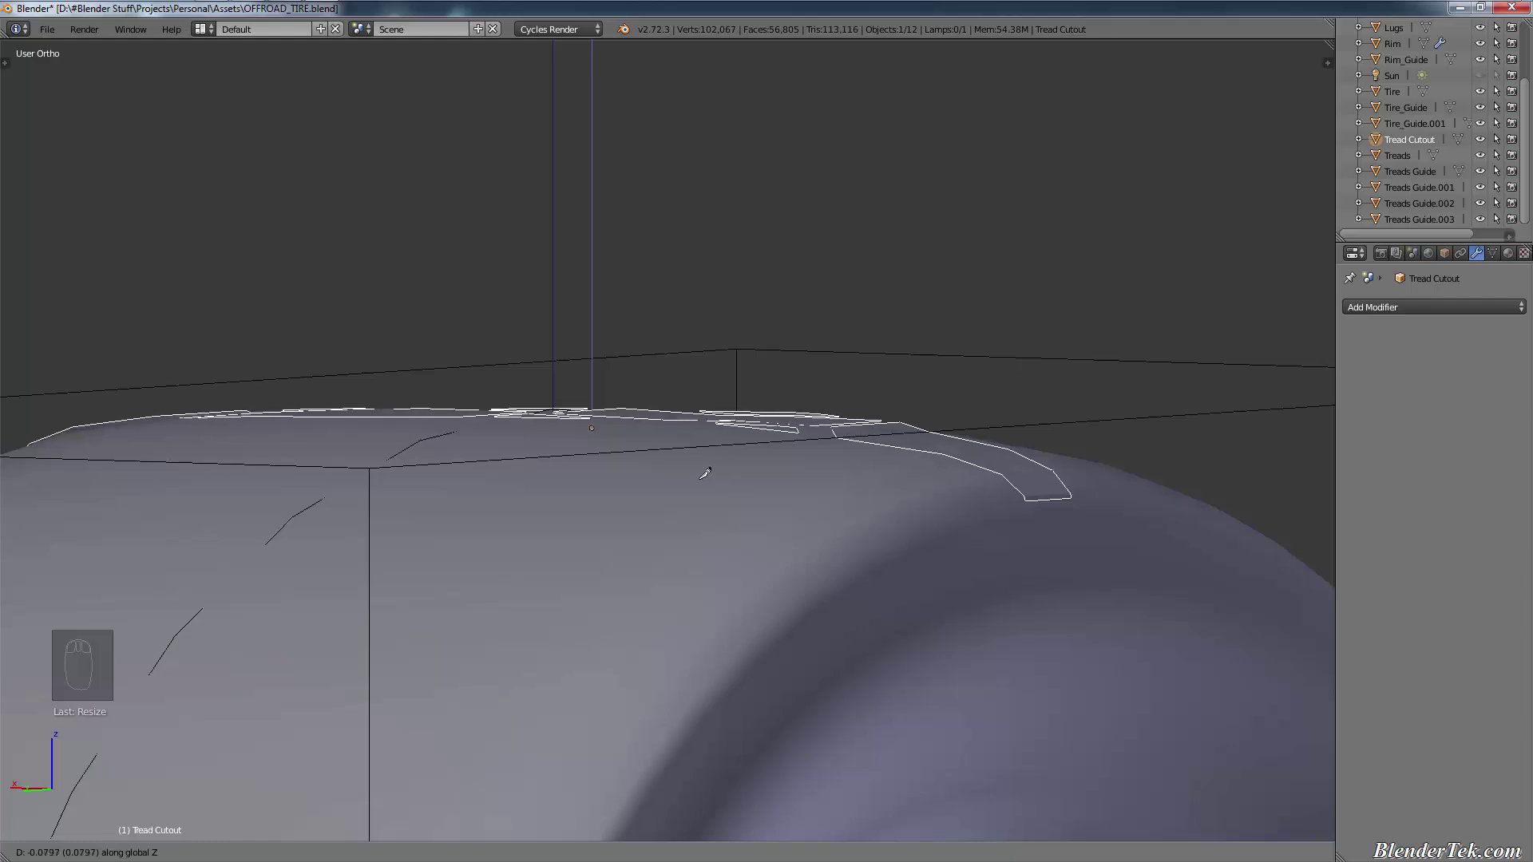
left_click(705, 474)
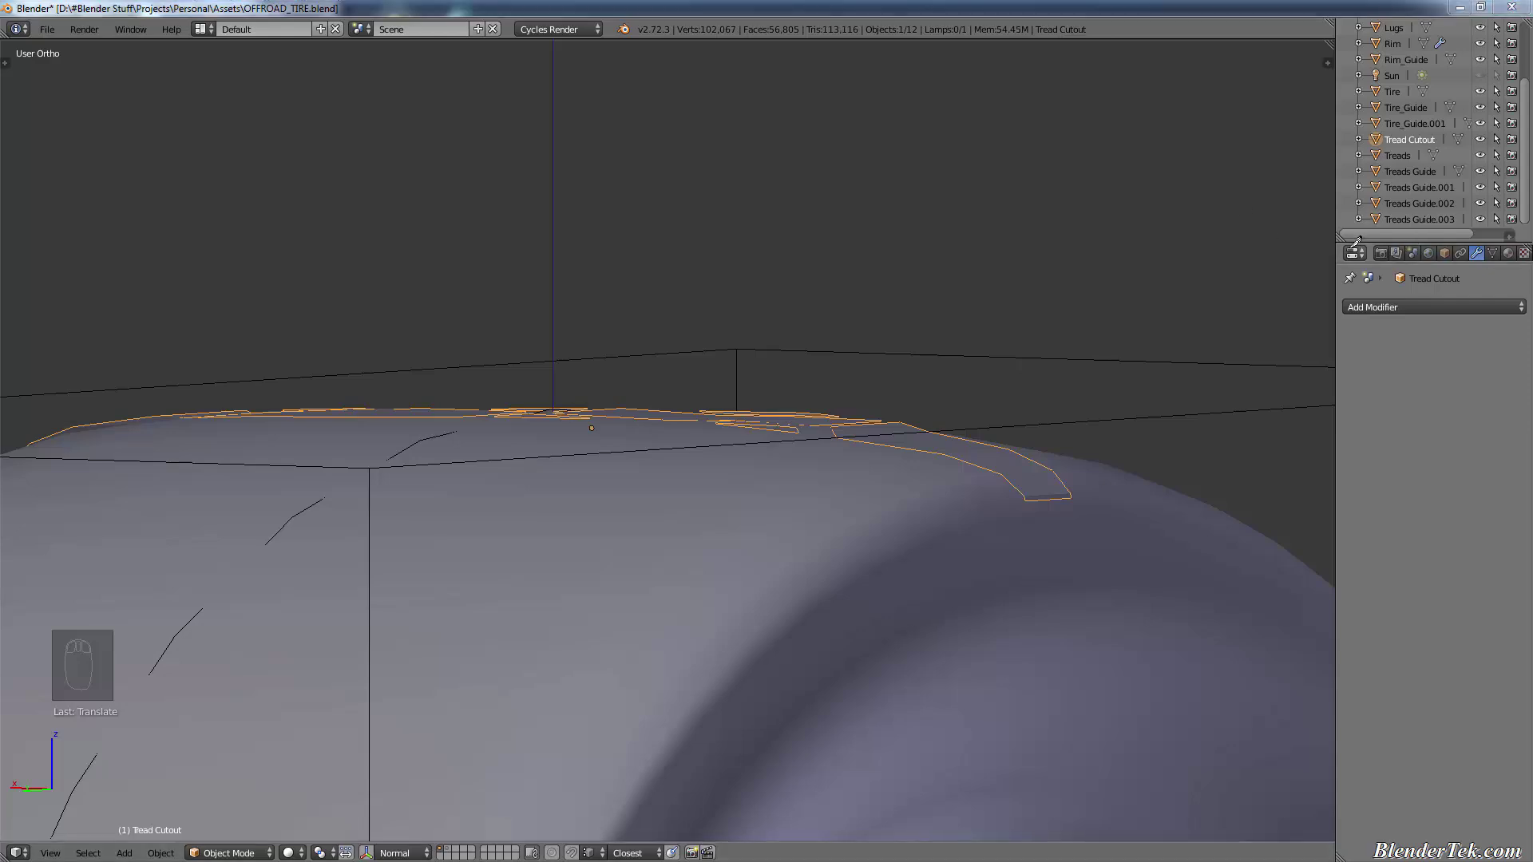
Step: Rename the Treads object as Treadsprofile
left_click(1396, 154)
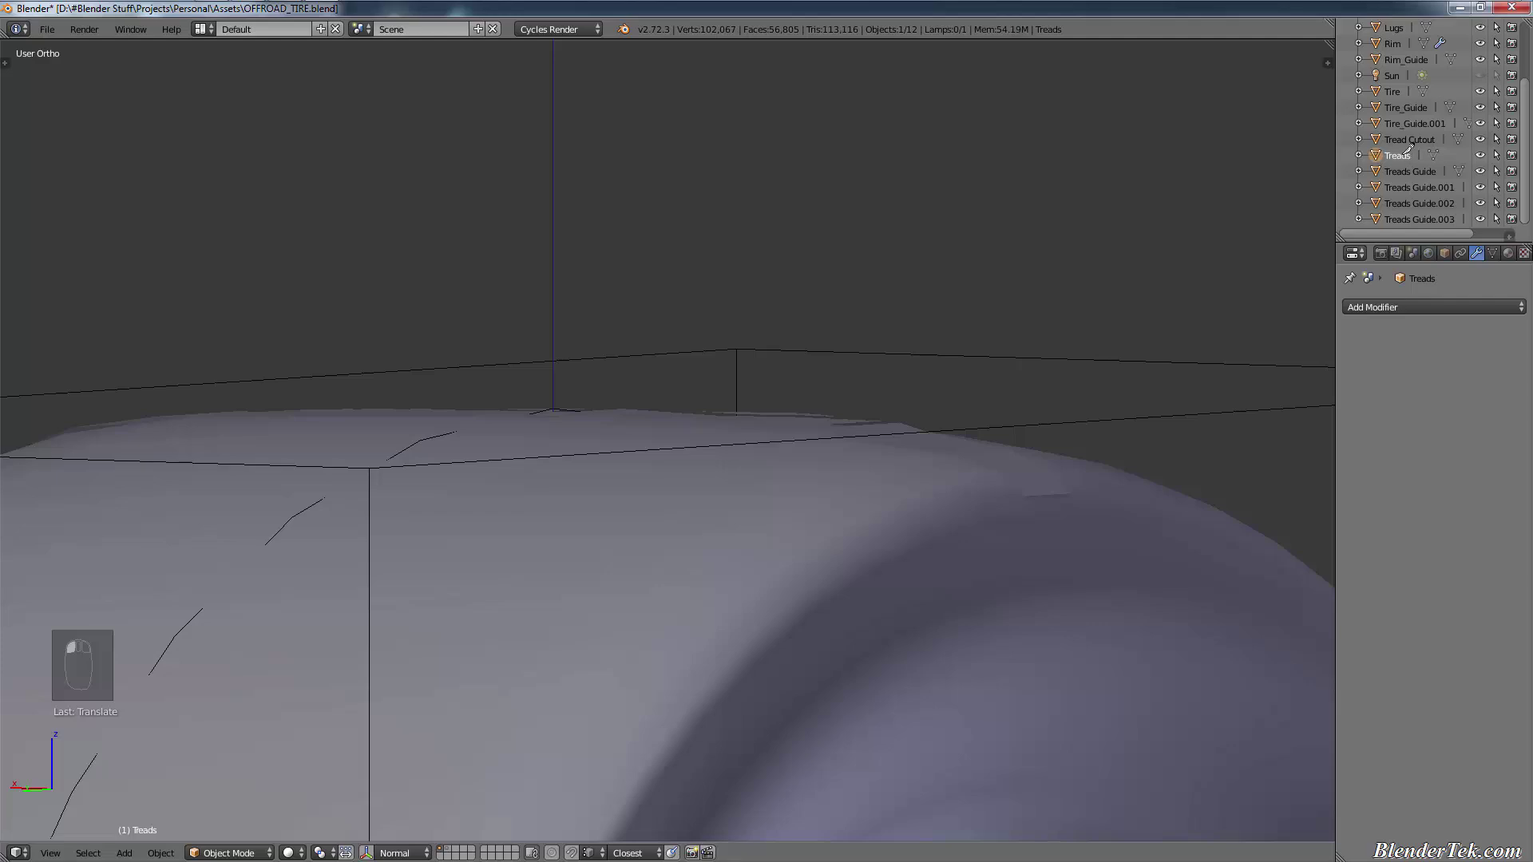
double_click(1404, 153)
key("Return")
scroll(865, 404, "down", 3)
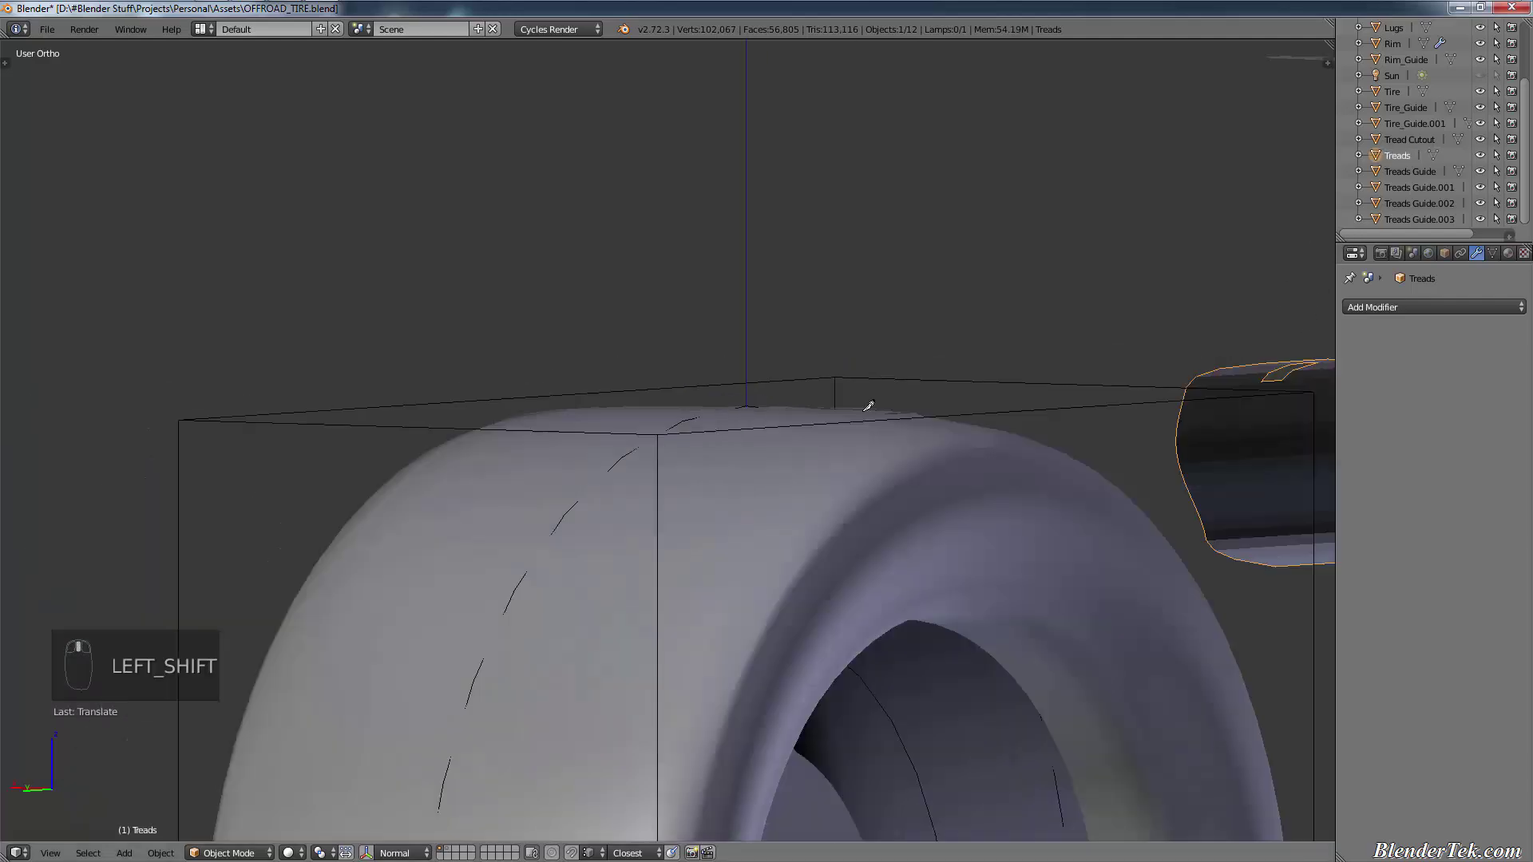
middle_click_drag(865, 404, 541, 457, "shift")
double_click(1411, 154)
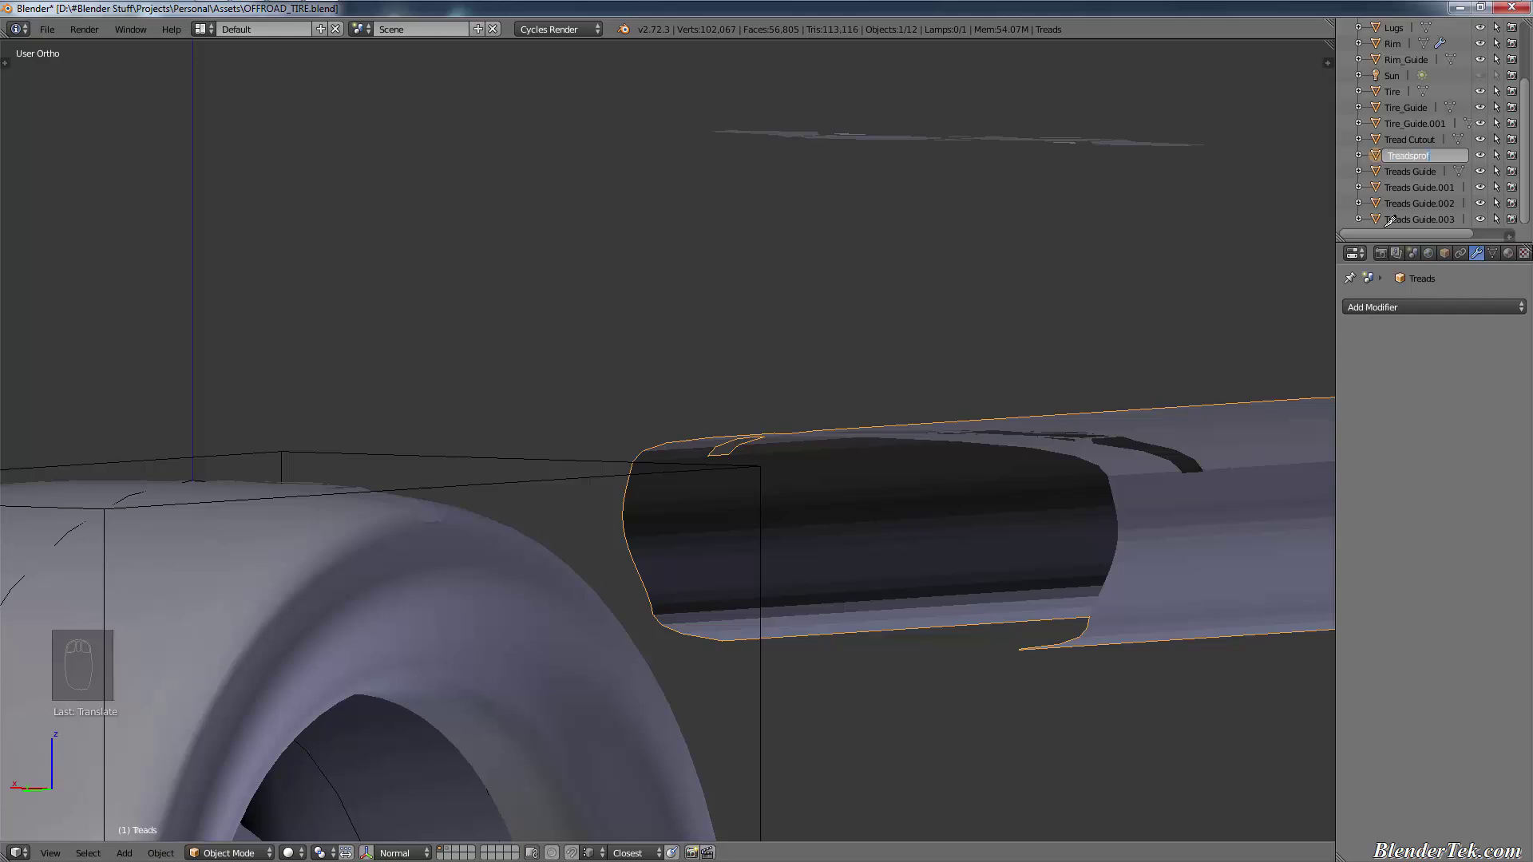
type("profile")
key("Return")
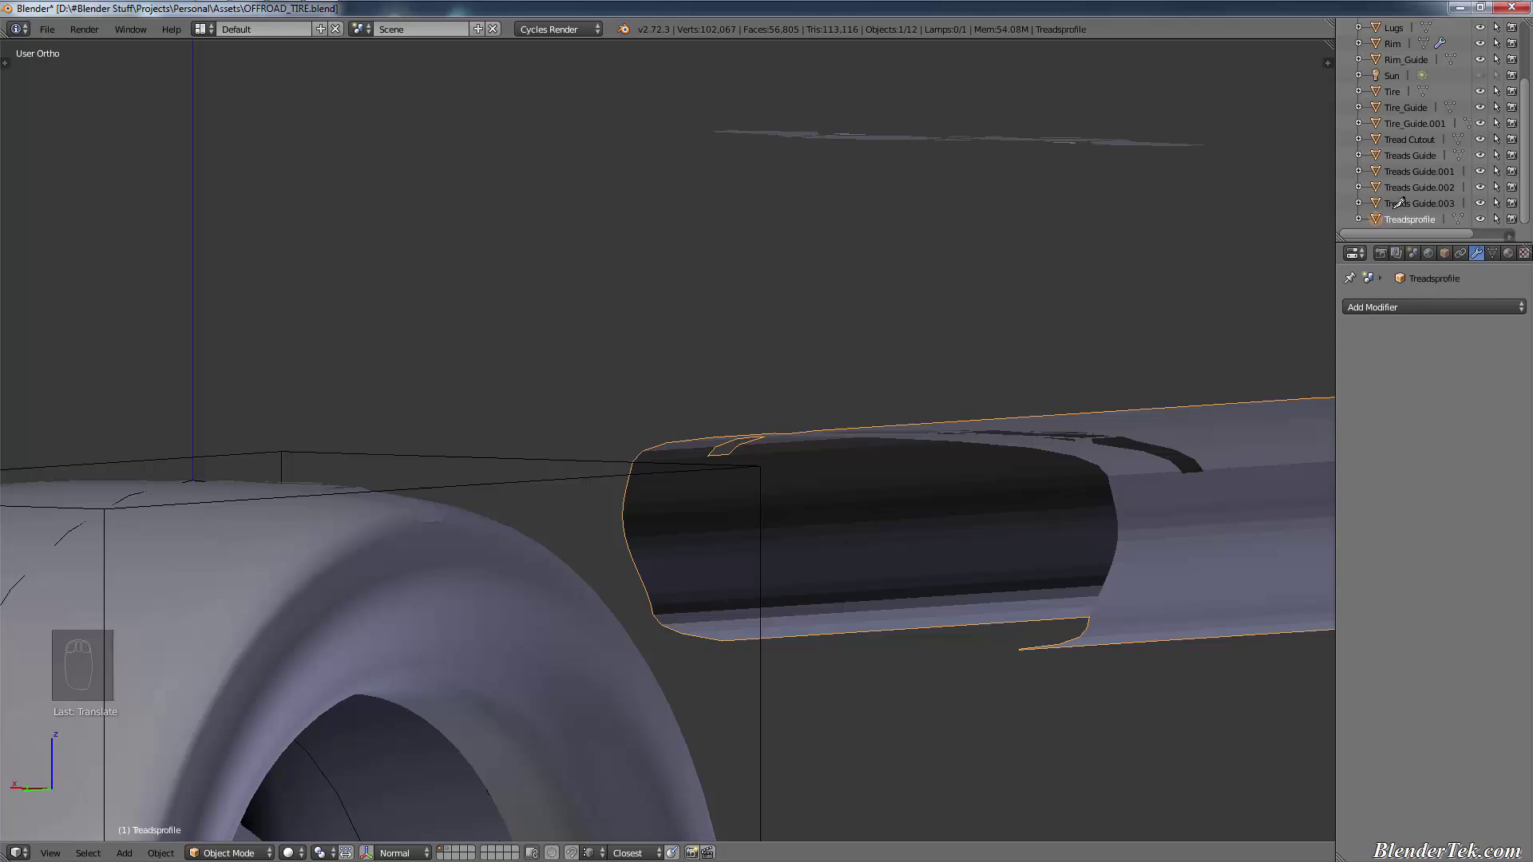
Step: Rename the stretched tread profile object as Tireprofilestretched
double_click(1409, 217)
type("Tireprofilestretched")
key("Return")
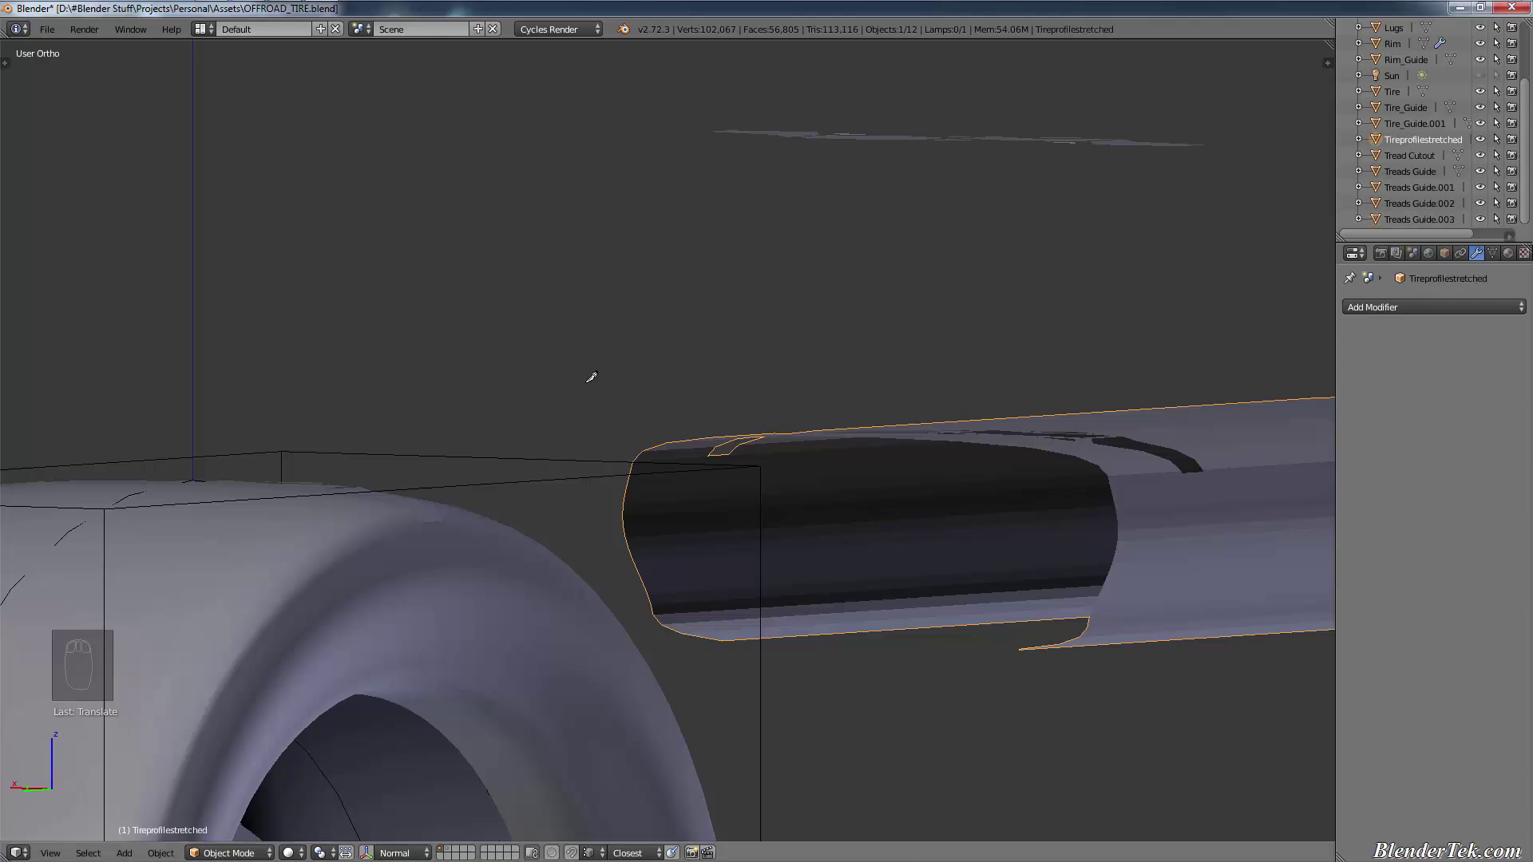
Step: Bring the top of the tire back into view and reselect the Tread Cutout
middle_click_drag(587, 382, 545, 491)
middle_click_drag(400, 699, 812, 354, "shift")
left_click(1411, 155)
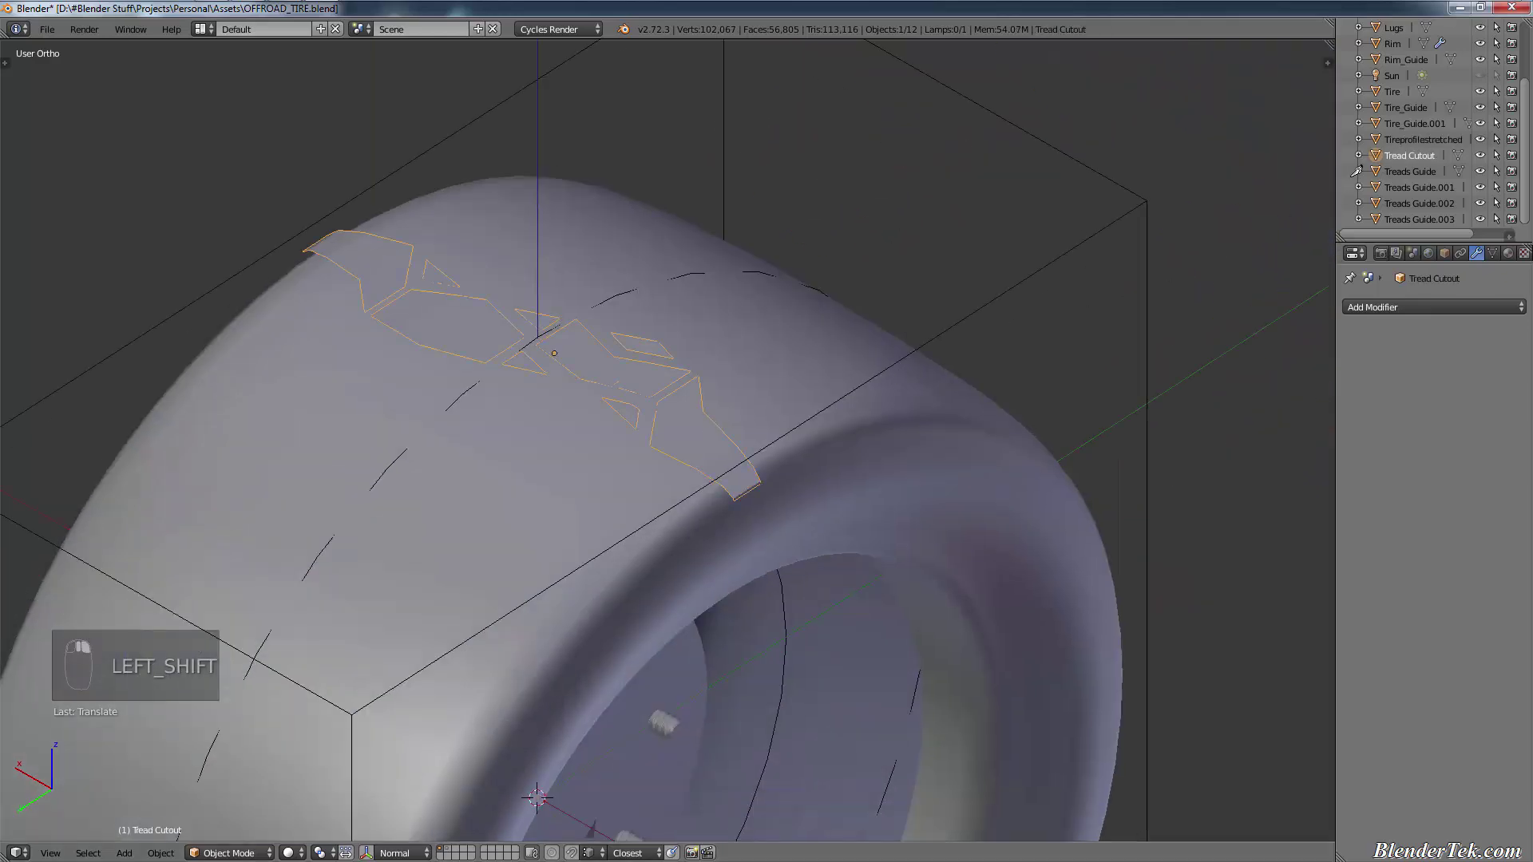
Step: Rename the Tread Cutout object as Treads
double_click(1417, 155)
type("Treads")
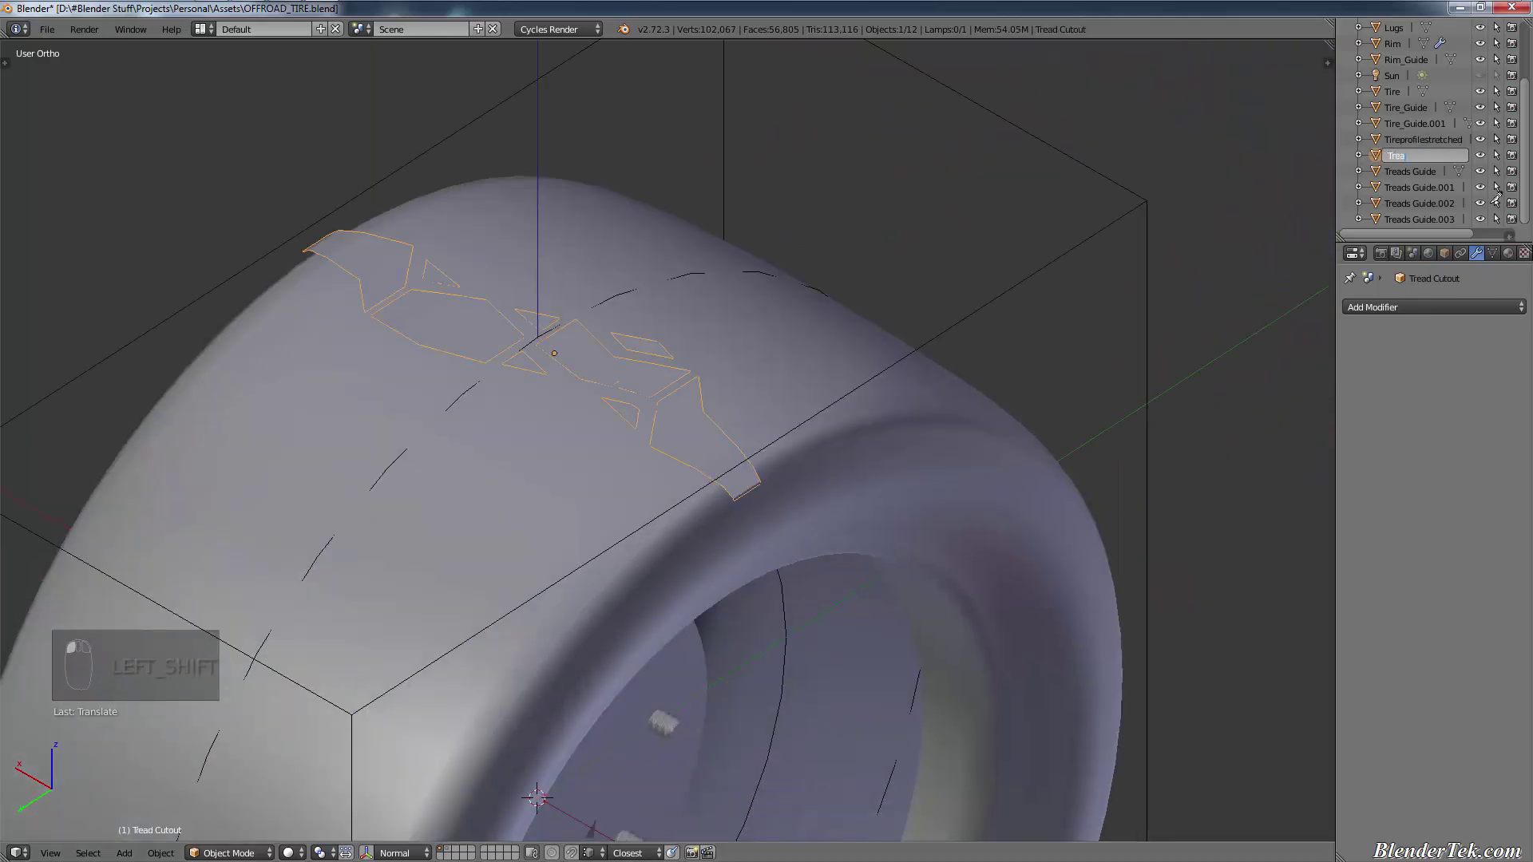
key("Return")
Step: Set the origin of the Treads object to the 3D cursor at the wheel's center
scroll(724, 295, "up", 1)
middle_click_drag(724, 296, 809, 415)
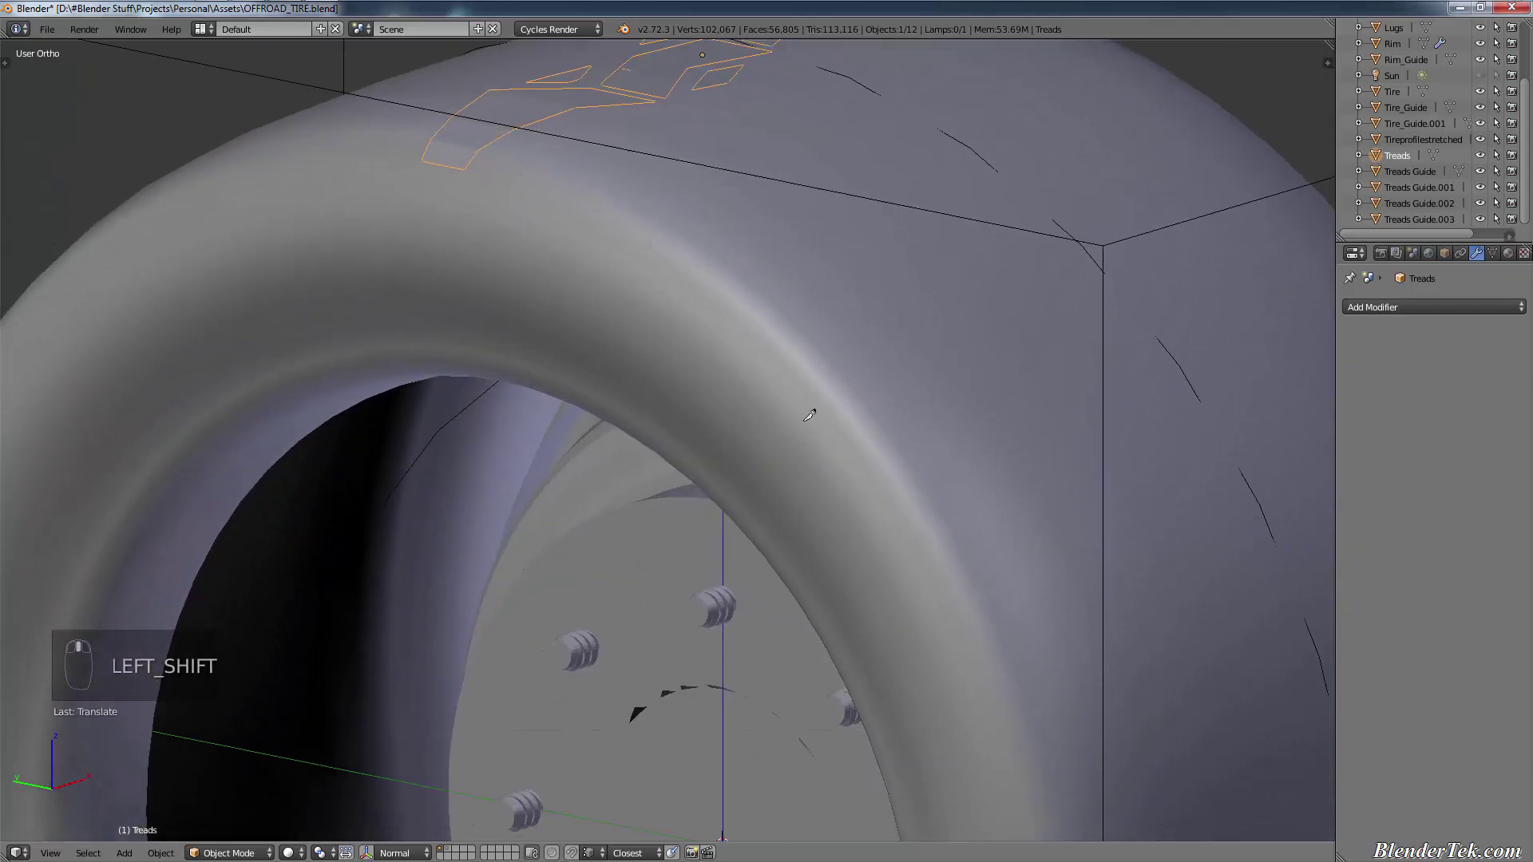
scroll(849, 414, "down", 5)
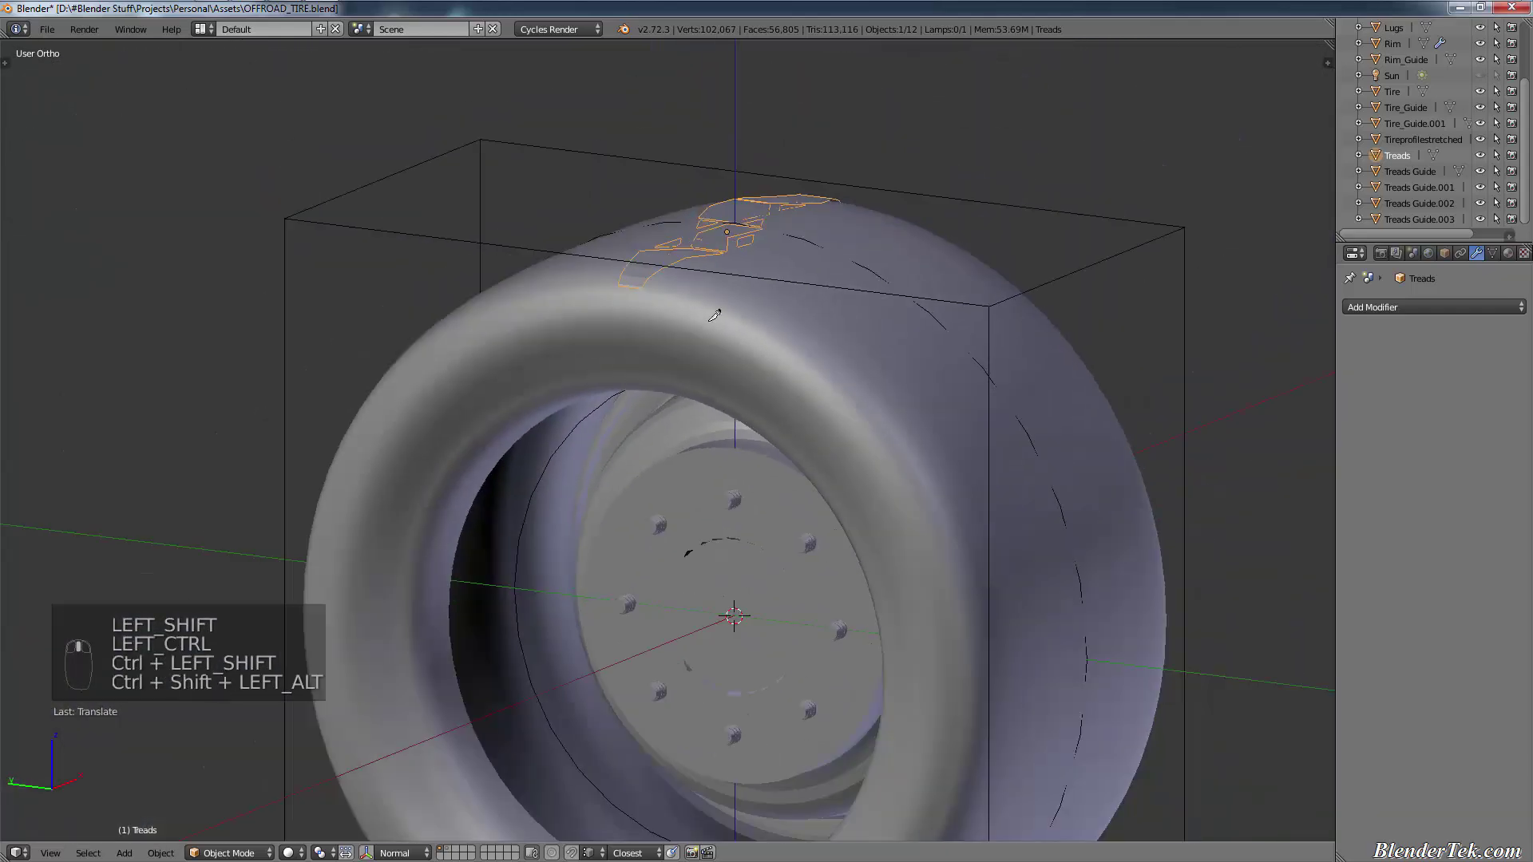
key("ctrl+shift+alt+c")
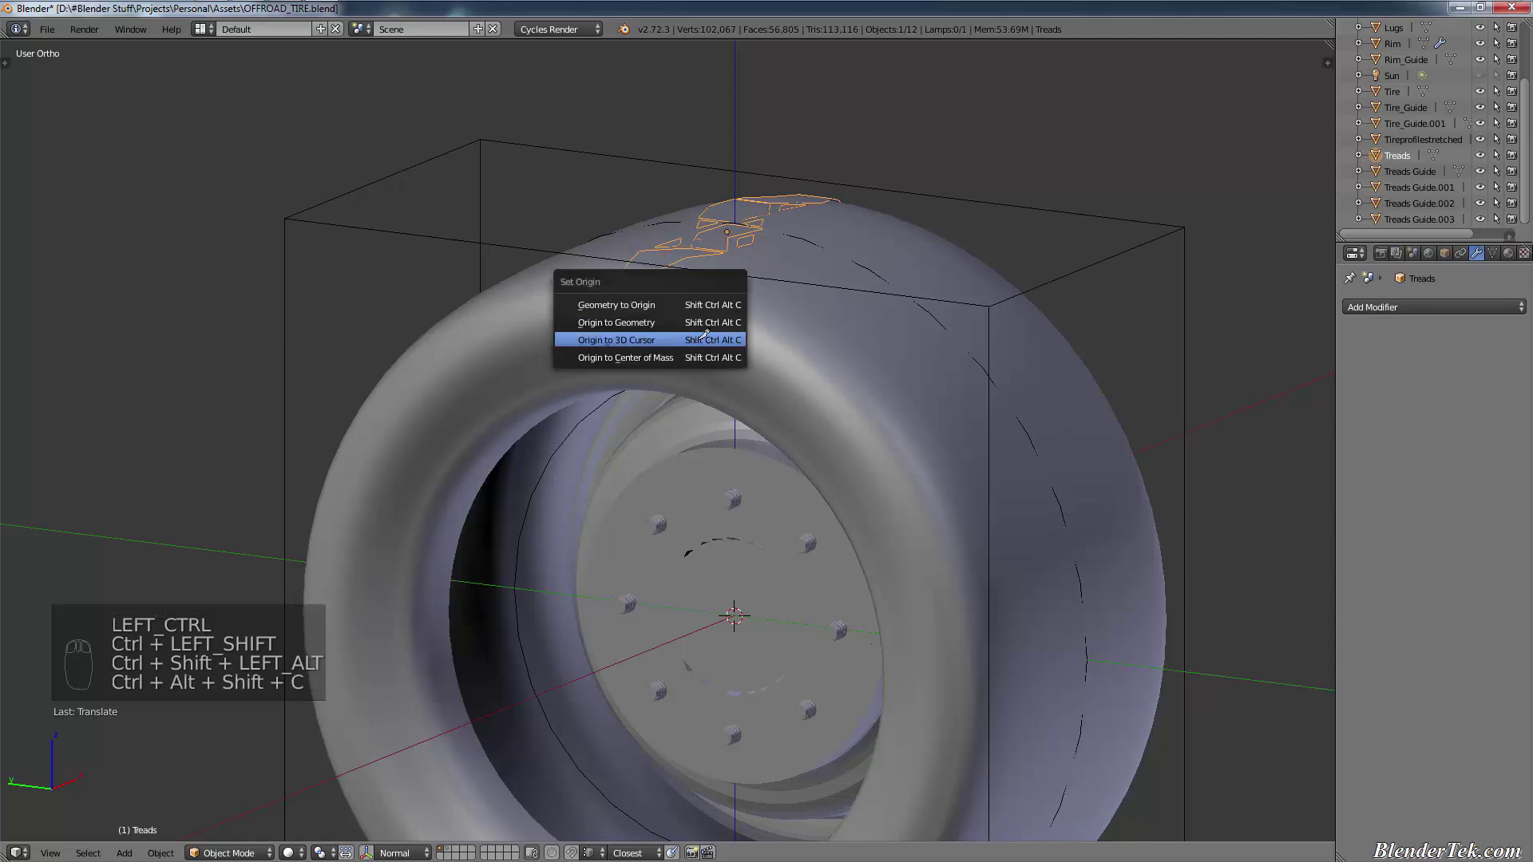
left_click(706, 335)
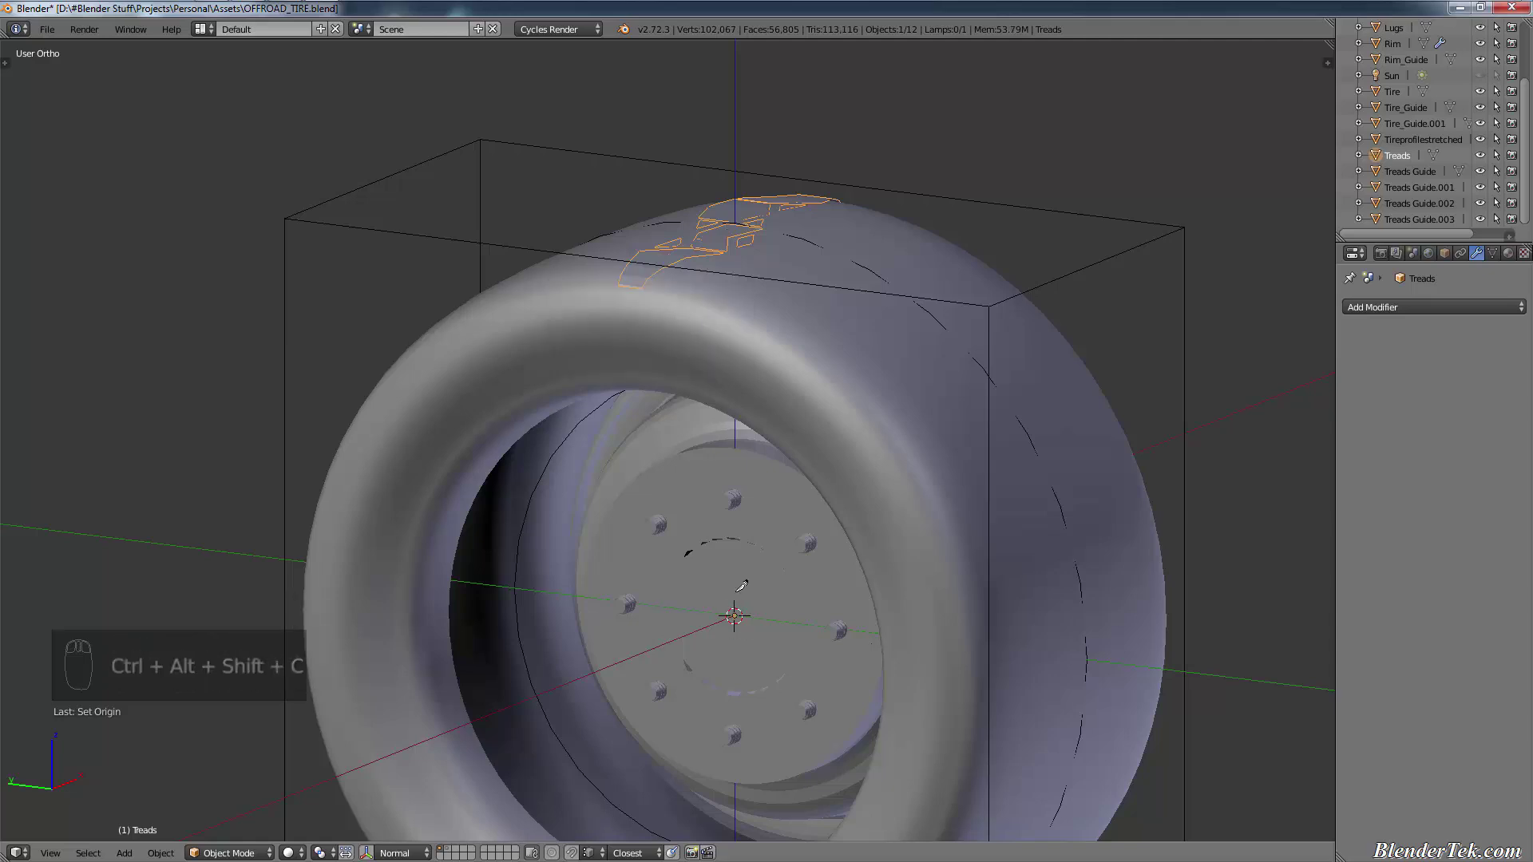
key("shift+a")
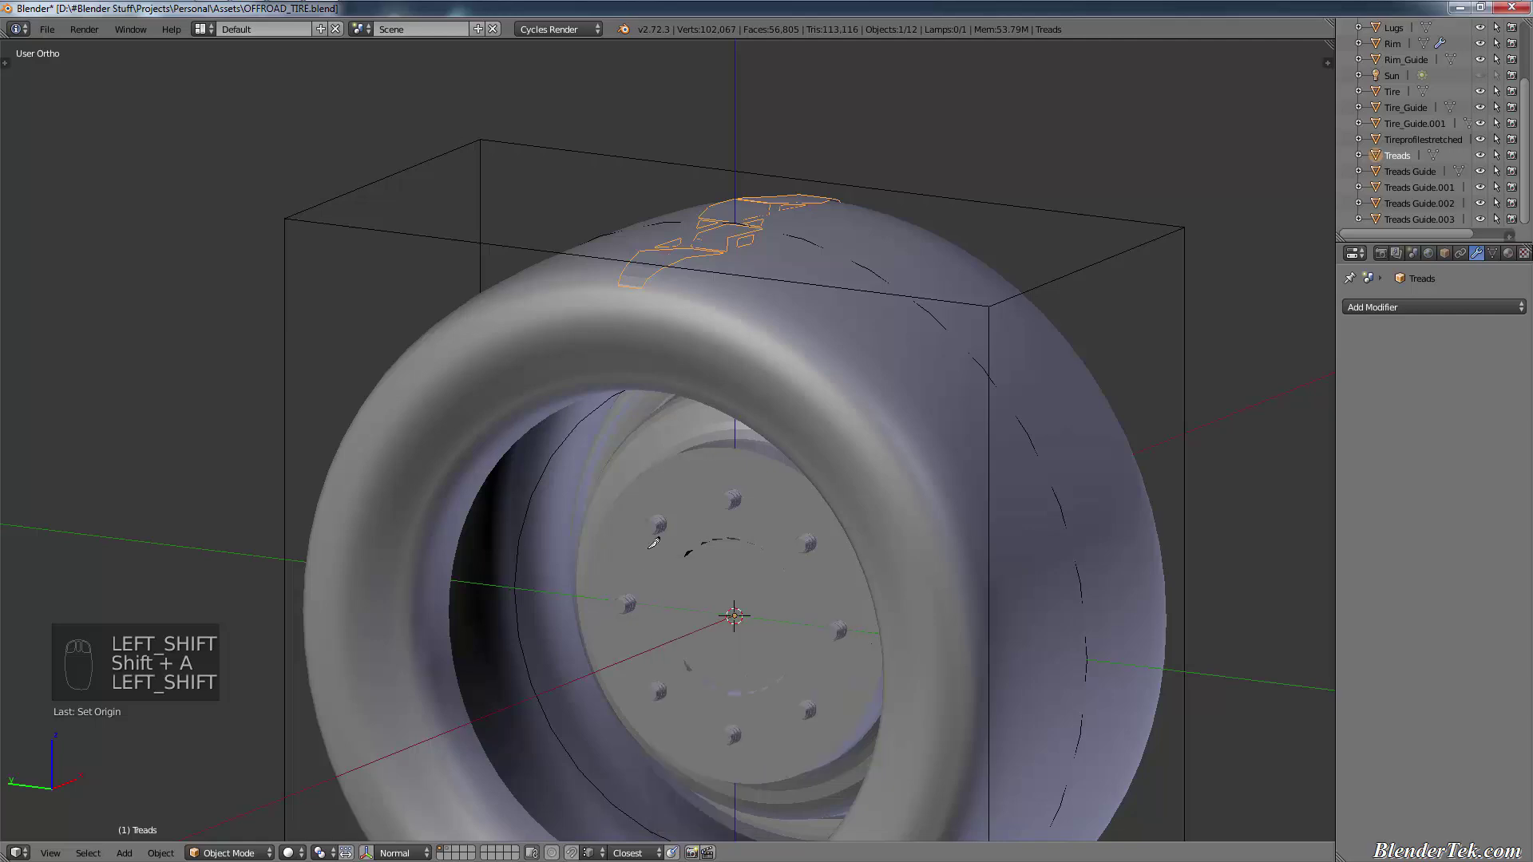
key("shift+s")
left_click(684, 605)
Step: In Edit Mode, inset the four faces of the two large central tread blocks together by about 0.046
middle_click_drag(869, 307, 831, 288)
scroll(807, 288, "up", 5)
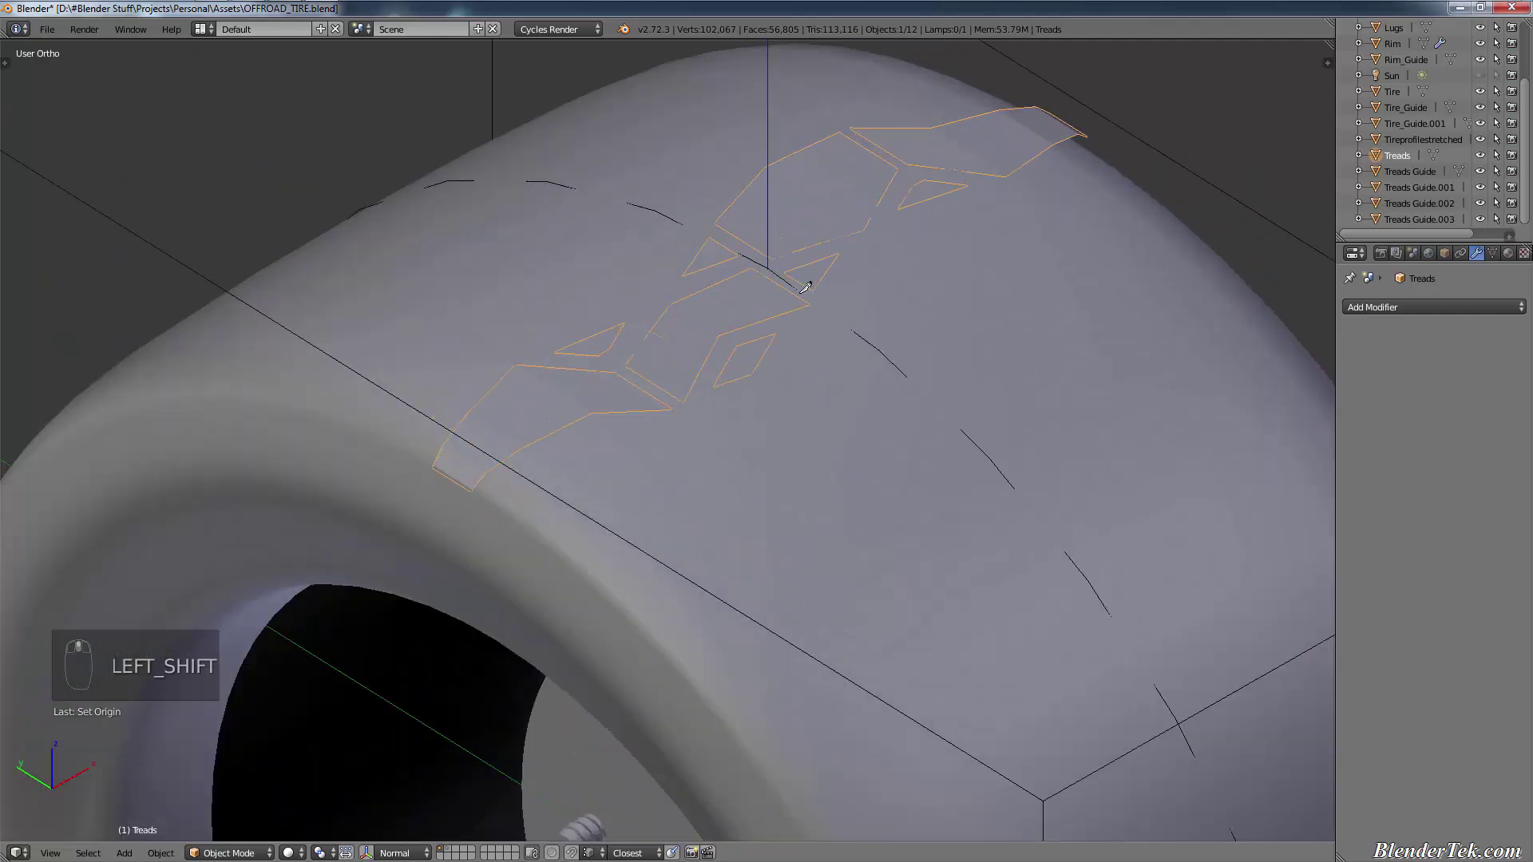
key("shift+KP_7")
key("Tab")
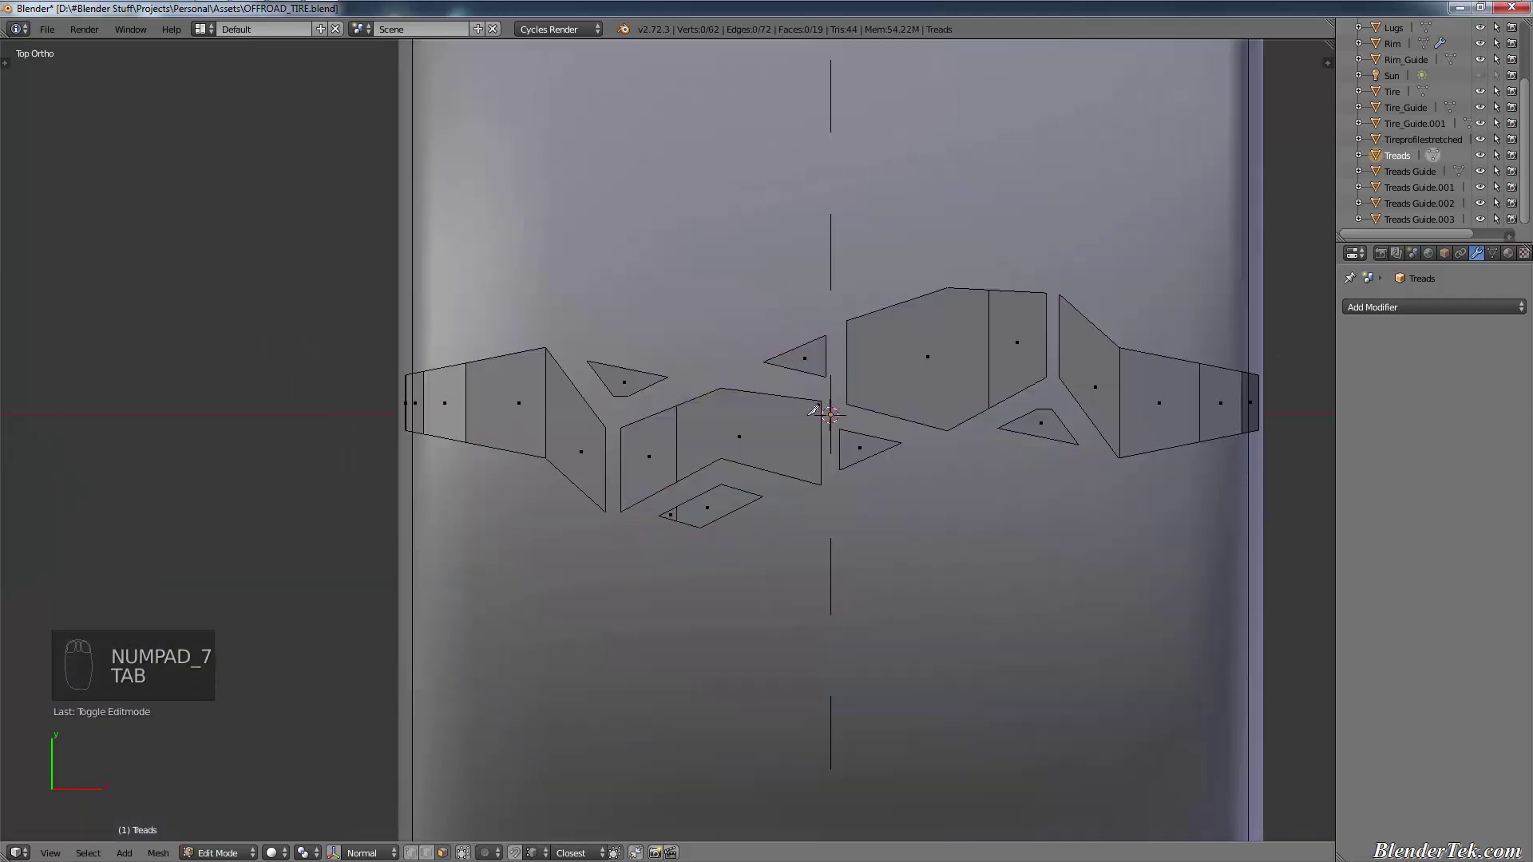
scroll(716, 436, "up", 2)
right_click(577, 459)
right_click(692, 431, "shift")
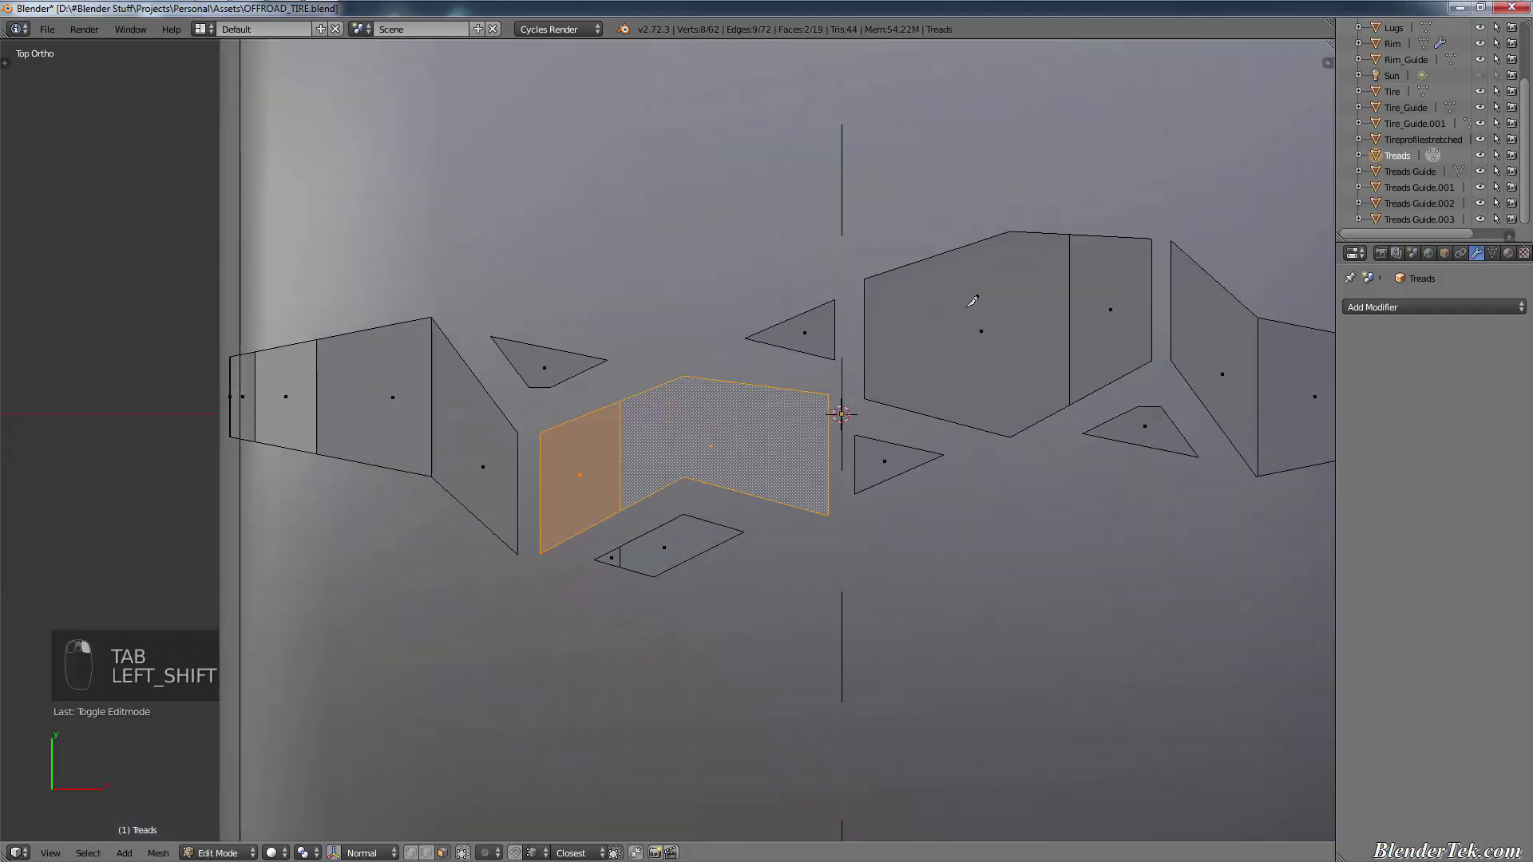
right_click(973, 301, "shift")
right_click(1107, 293, "shift")
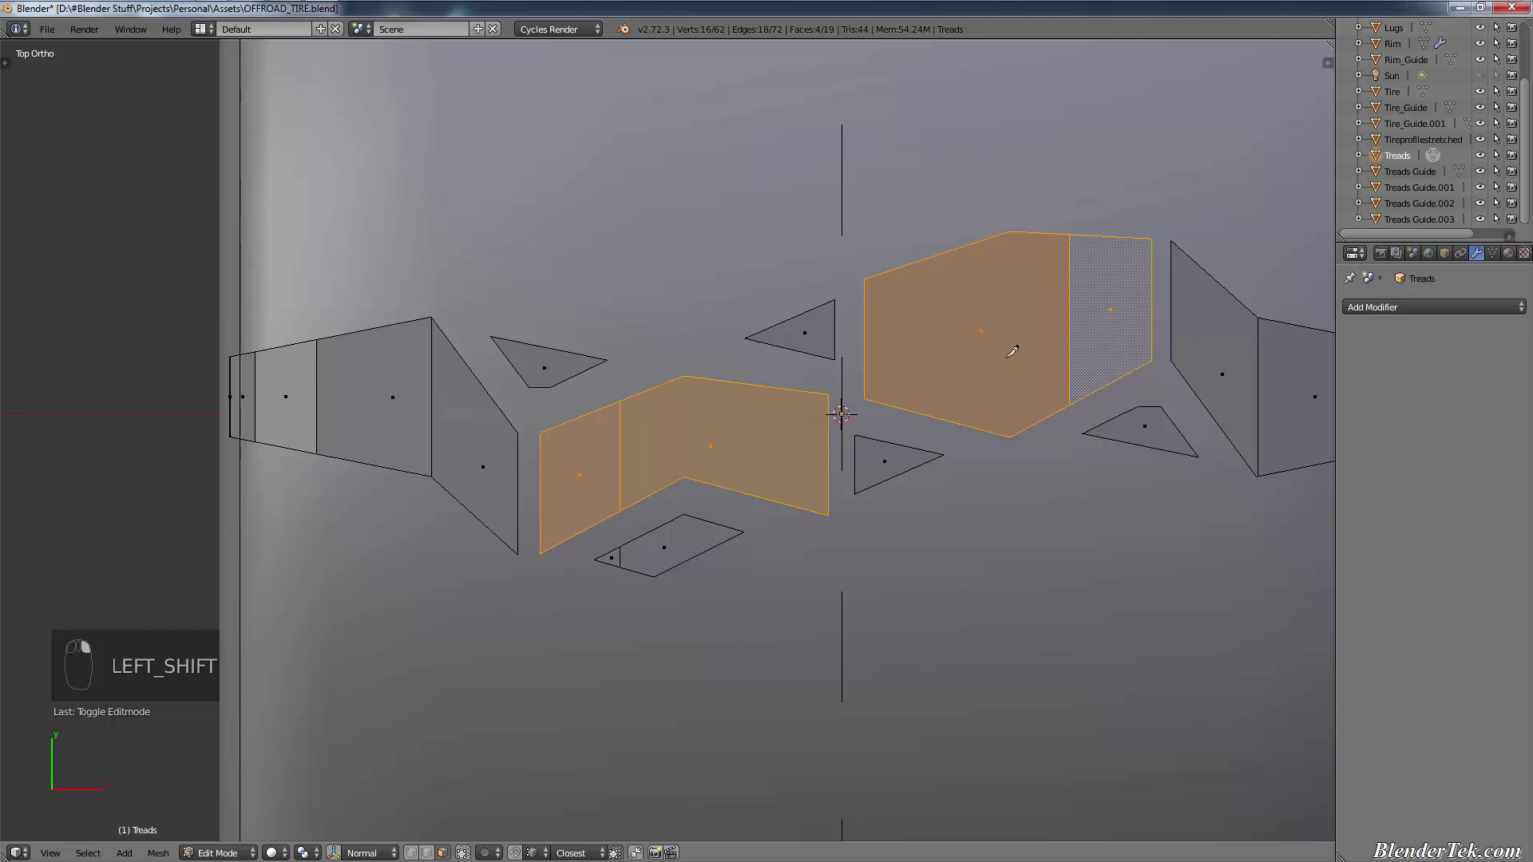
key("i")
key("i")
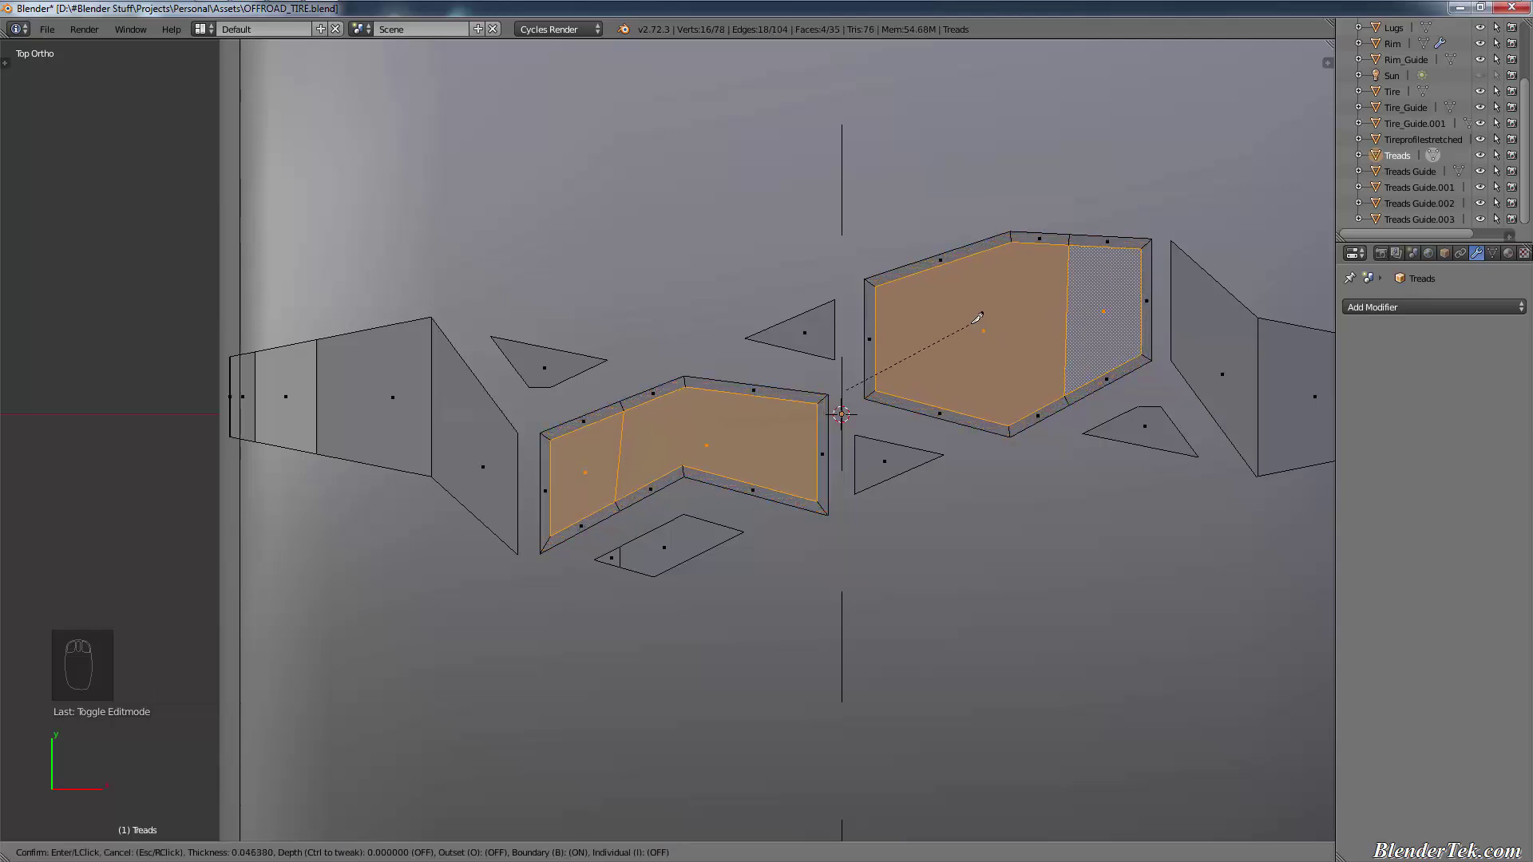
left_click(977, 318)
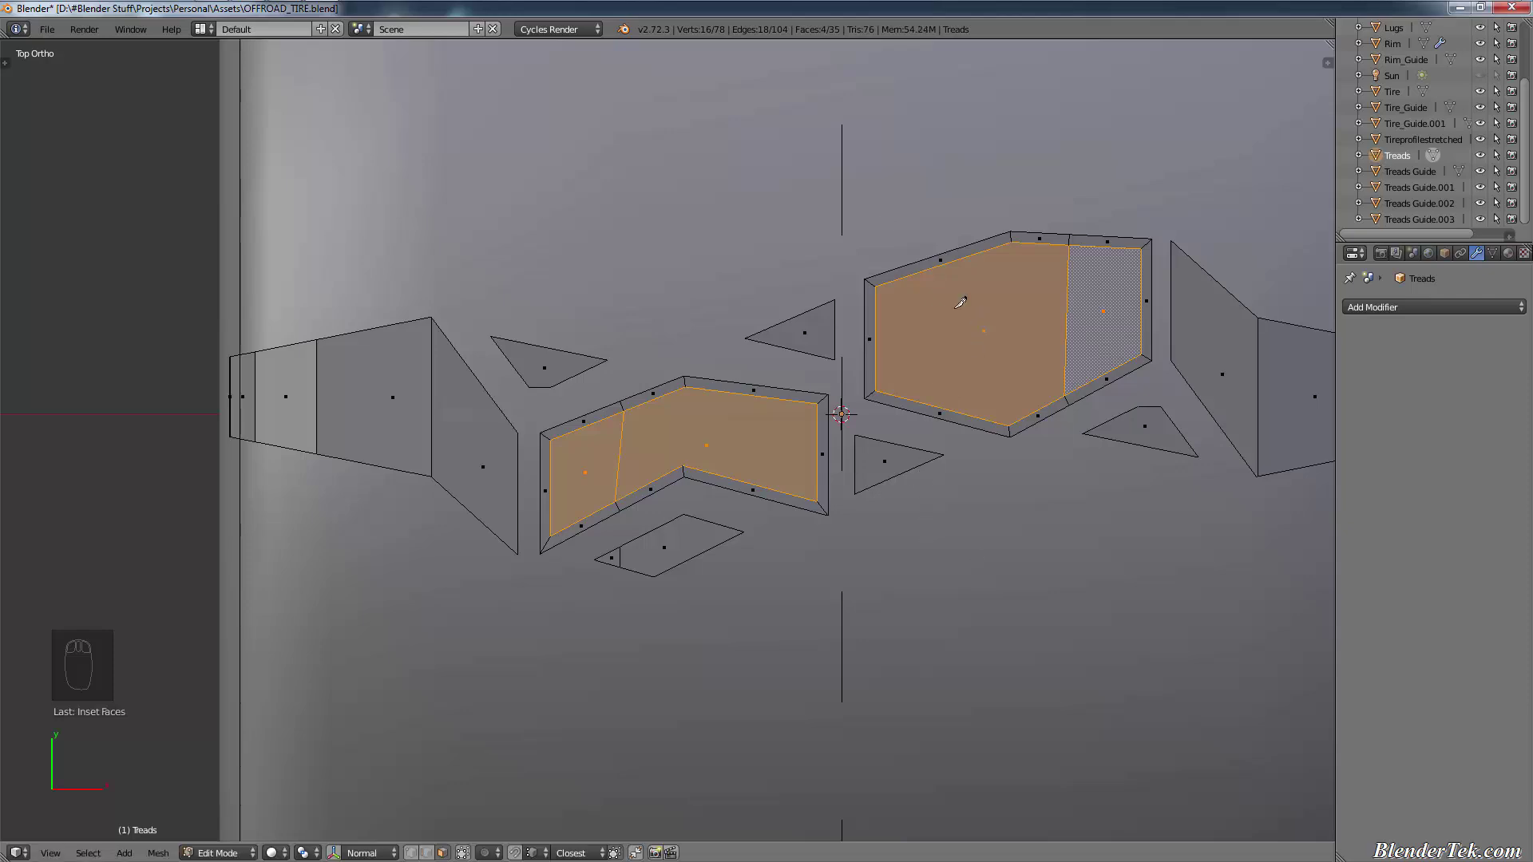
Step: Try extruding the inset central tread faces about 0.11 along their normals, then return to the plain inset
key("KP_1")
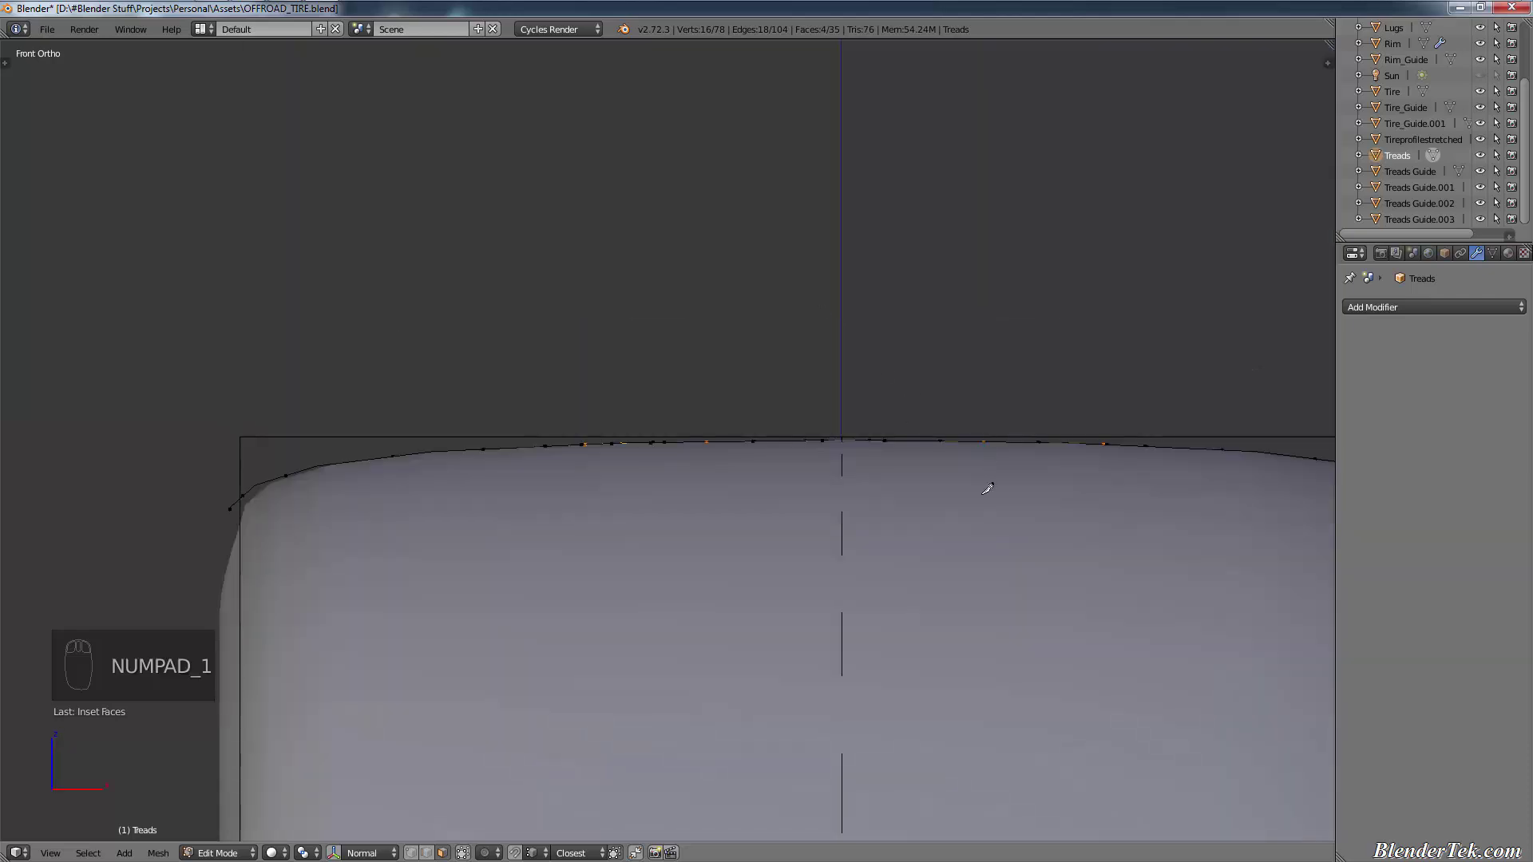
key("e")
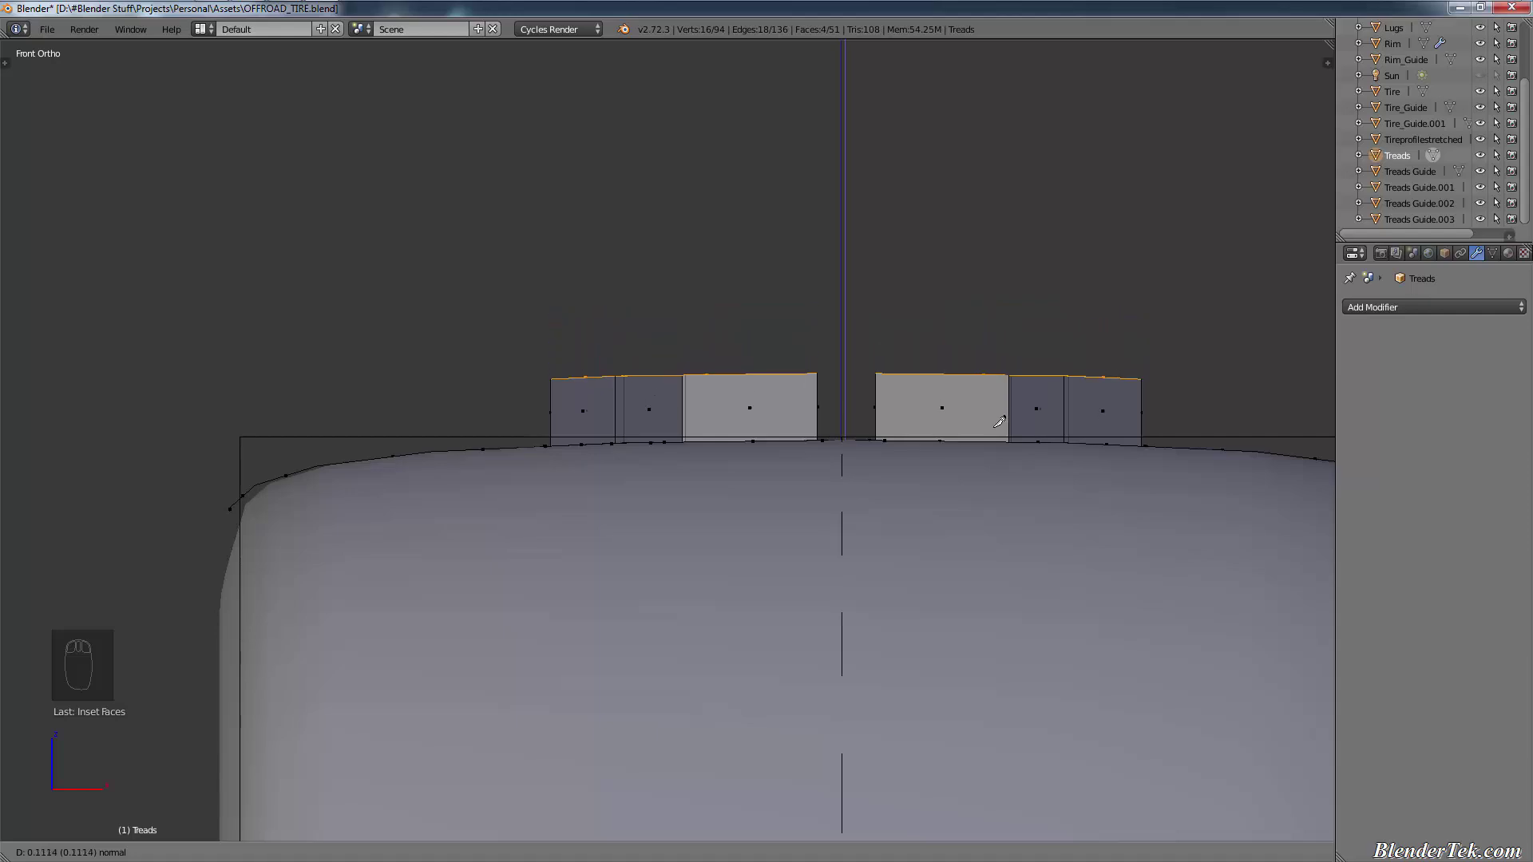
left_click(999, 422)
middle_click_drag(999, 422, 1023, 403)
key("ctrl+z")
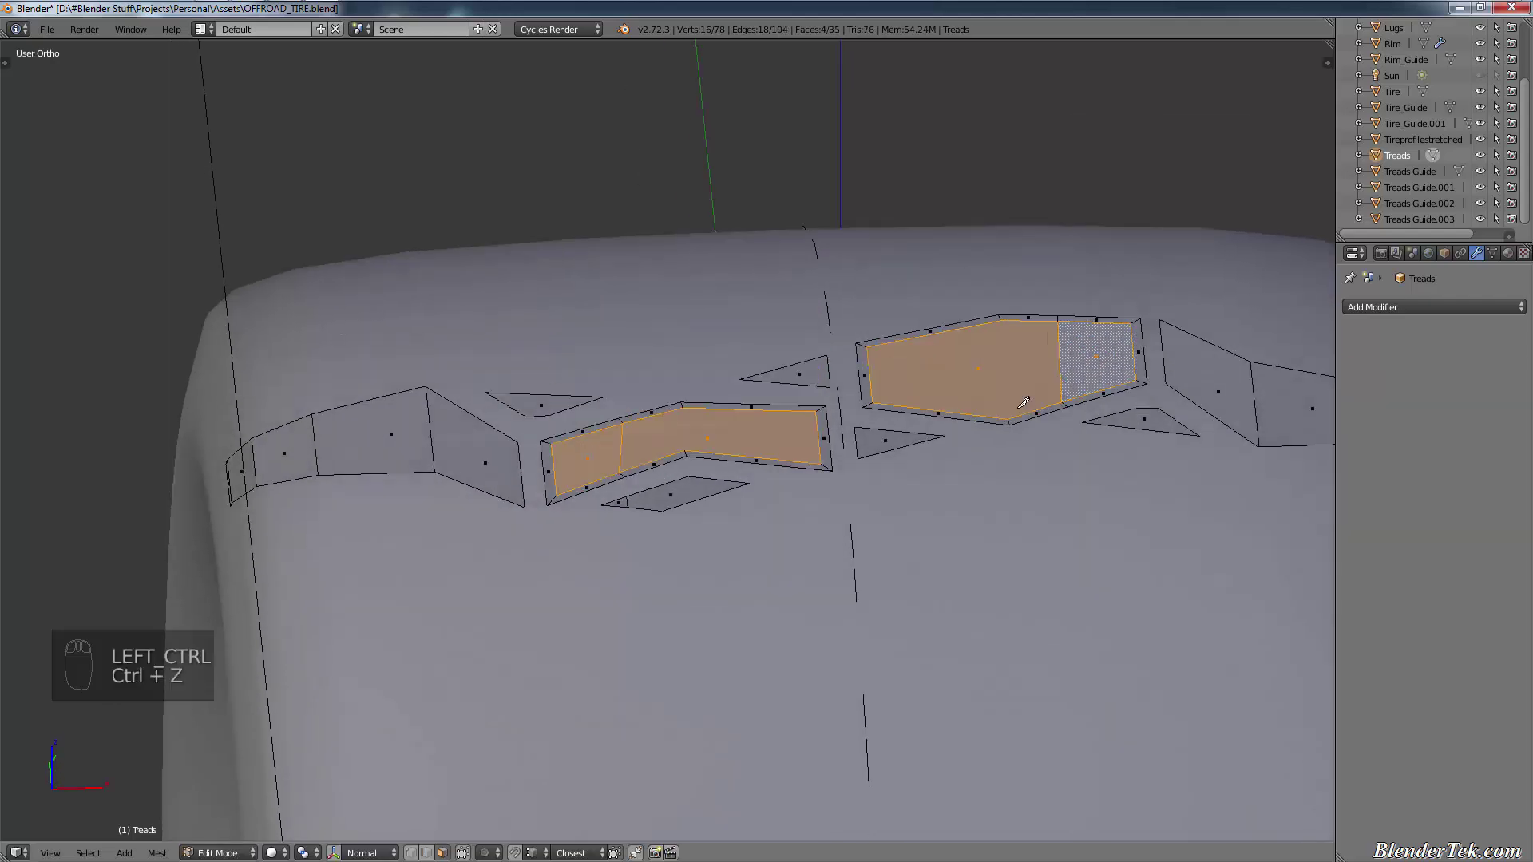
key("ctrl+z")
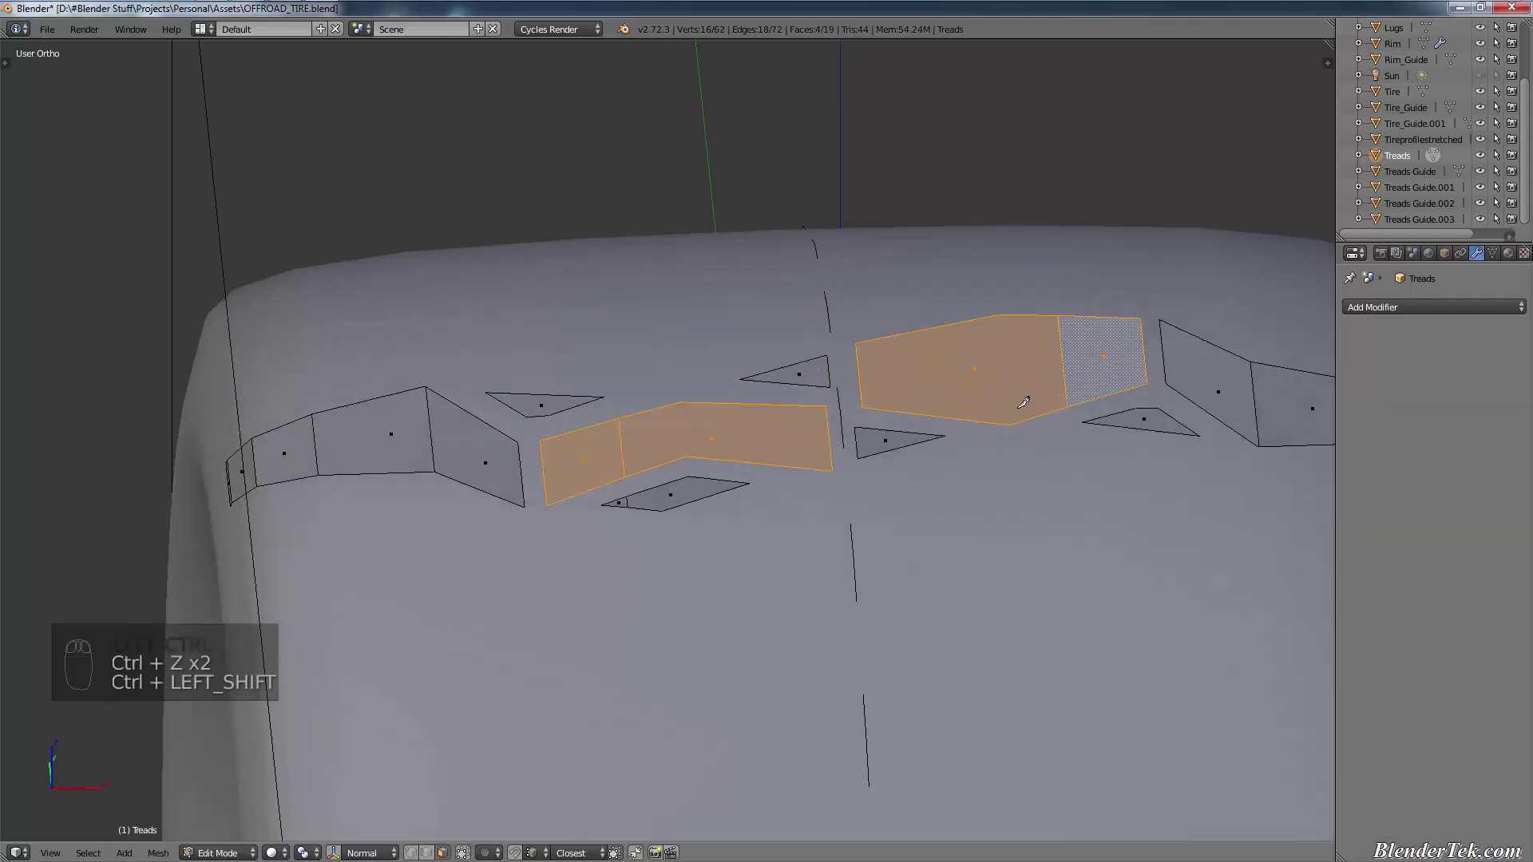
key("ctrl+shift+z")
Step: Raise the inset central tread faces about 0.1 along the global Z axis, inspect the tapered blocks and clear the selection
key("KP_1")
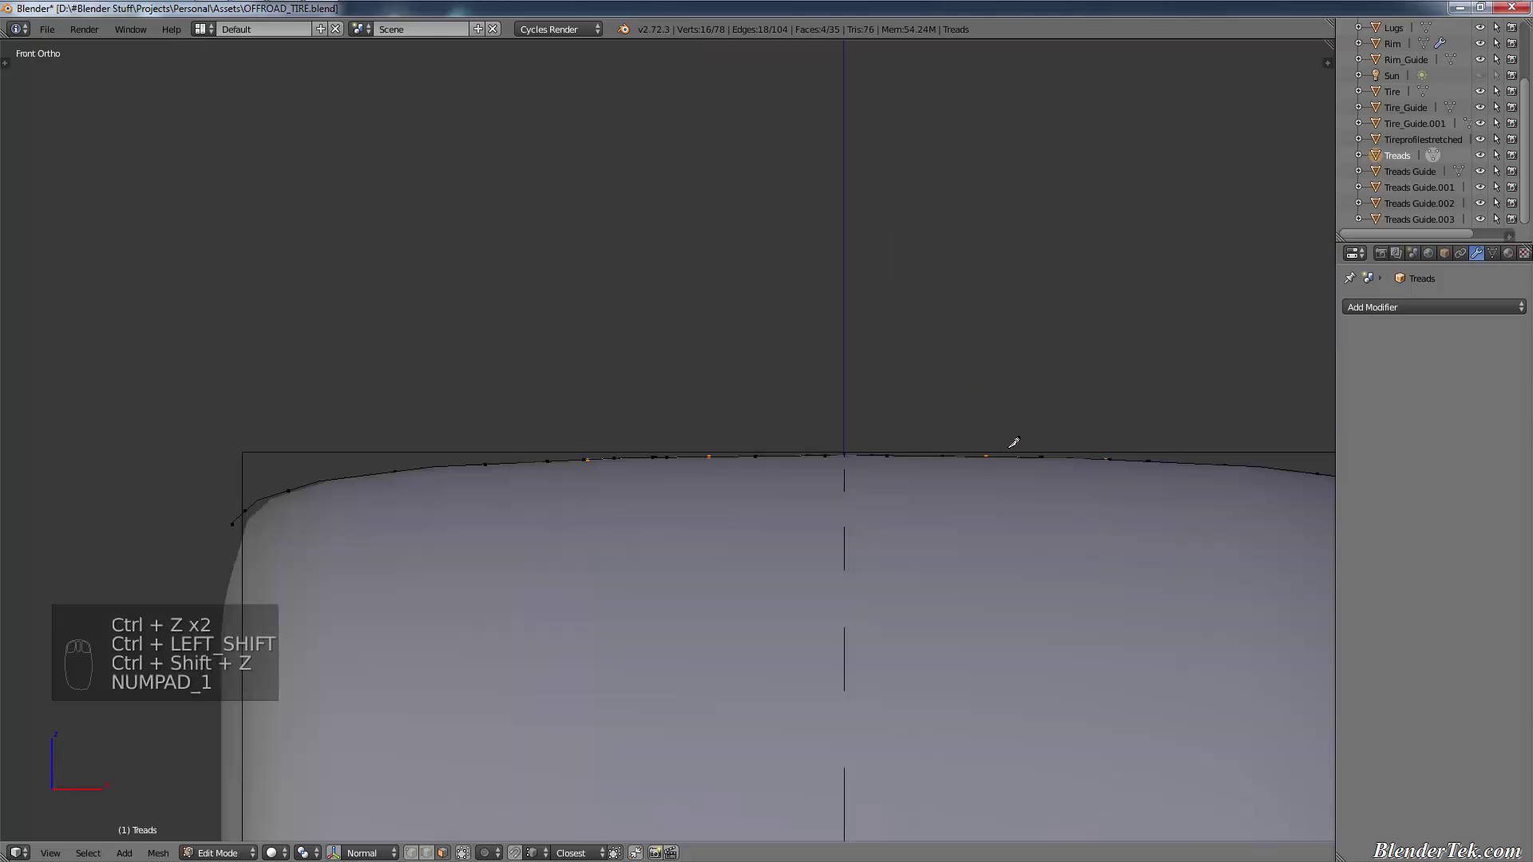
key("g")
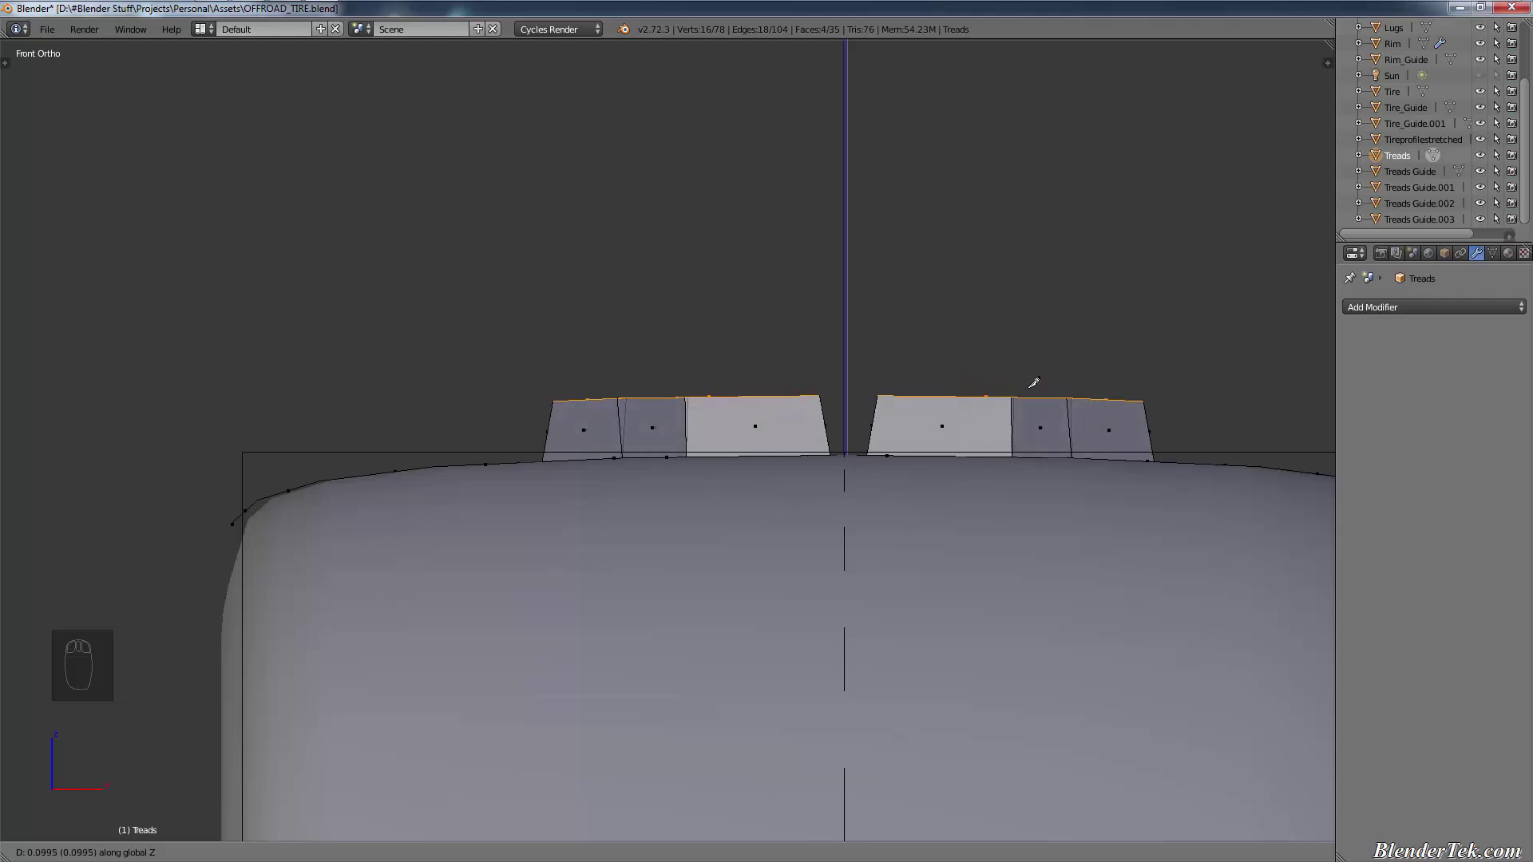
left_click(1037, 379)
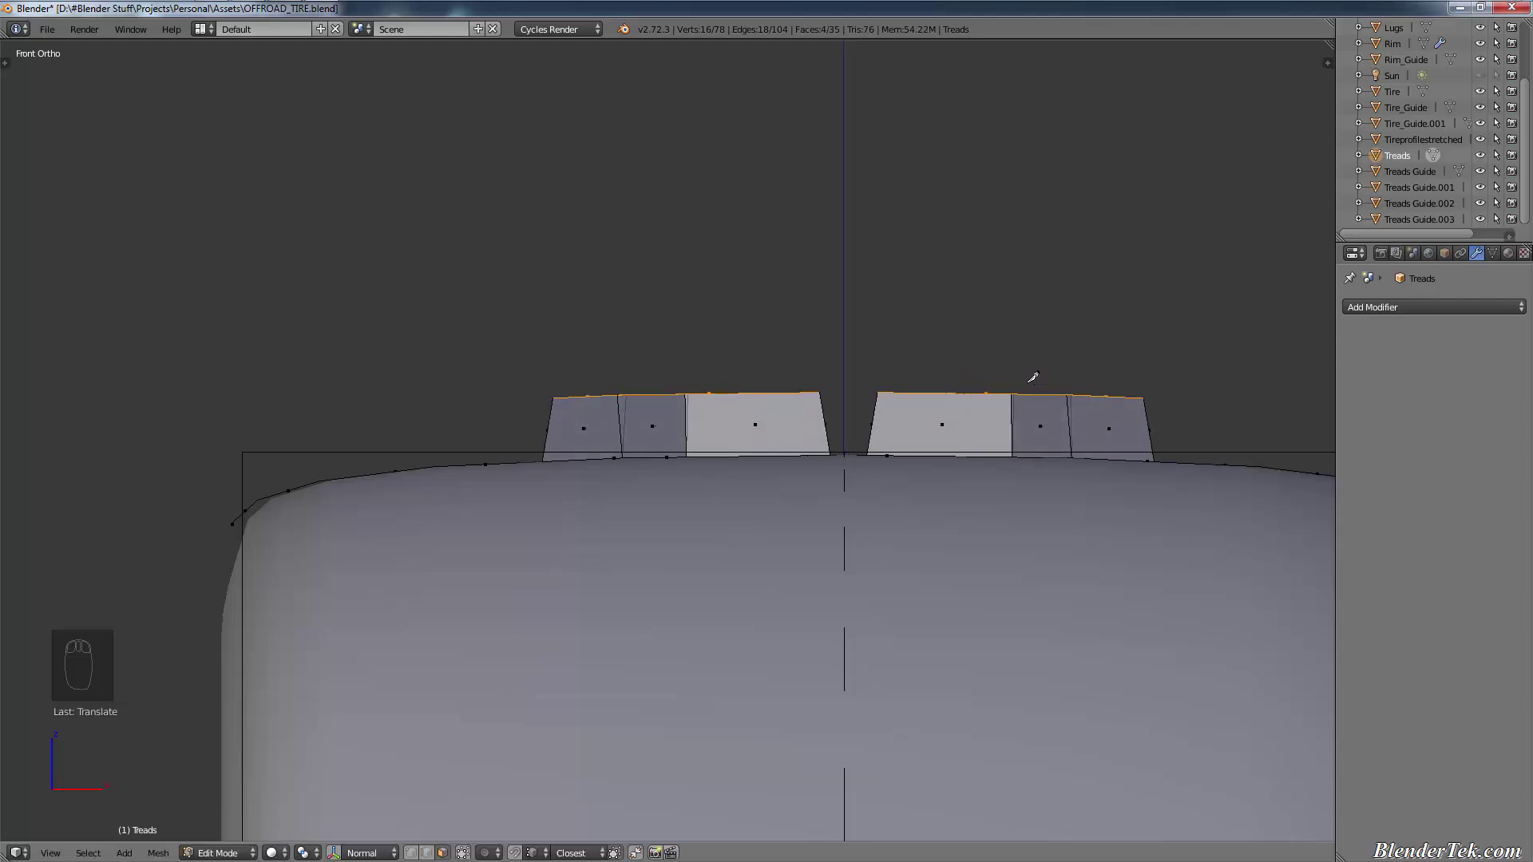
middle_click_drag(1034, 376, 735, 524)
scroll(728, 479, "up", 3)
scroll(1030, 434, "down", 6)
scroll(852, 452, "up", 5)
scroll(701, 495, "up", 2)
key("a")
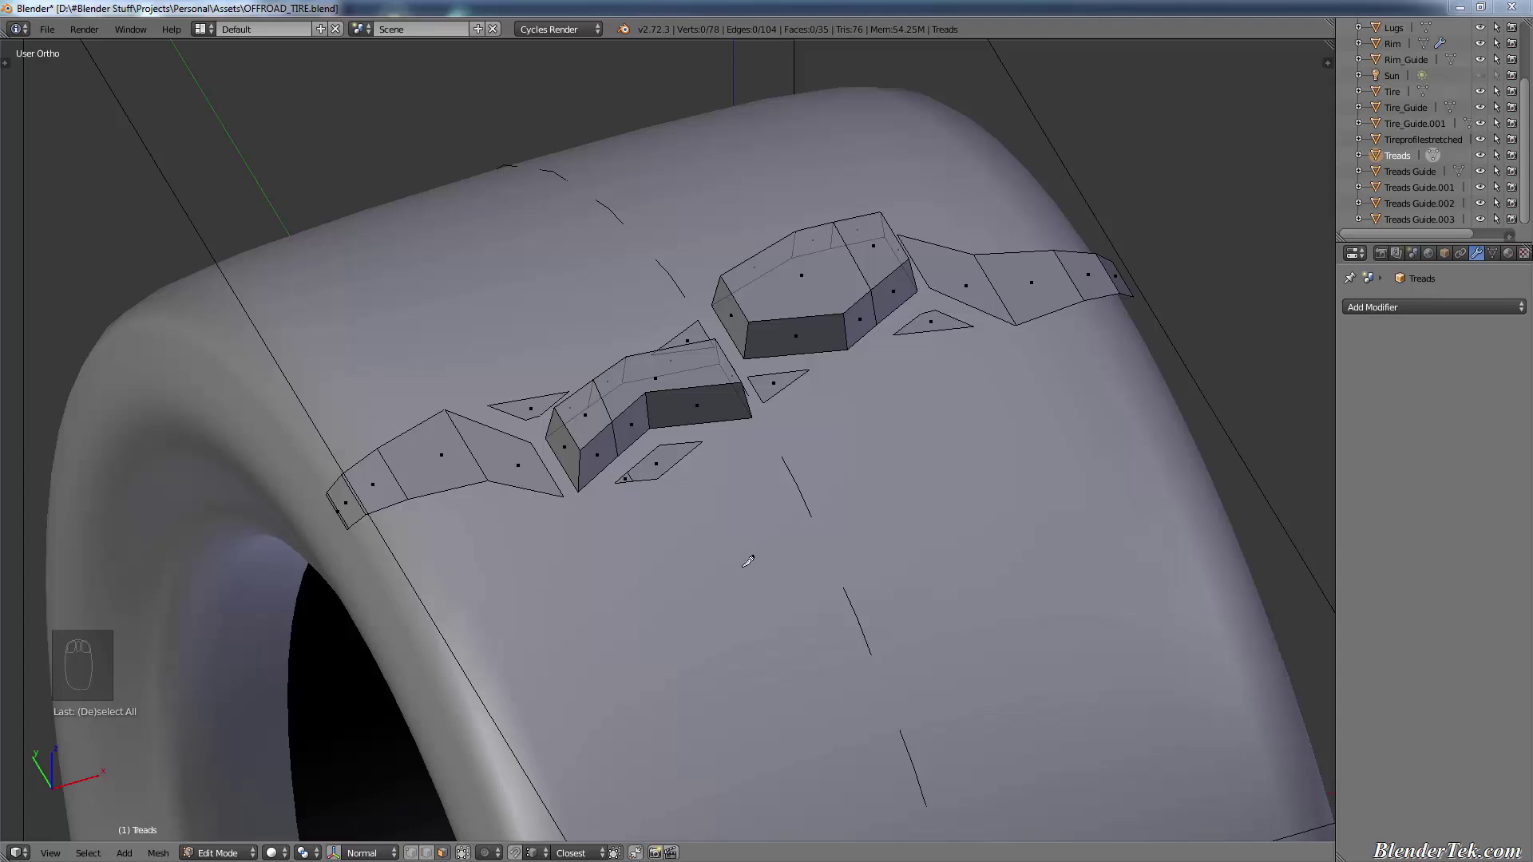
Step: Try to inset the five connected faces of the tread block that wraps over the tire's shoulder
middle_click_drag(748, 562, 853, 489)
scroll(829, 404, "up", 3)
right_click(792, 378)
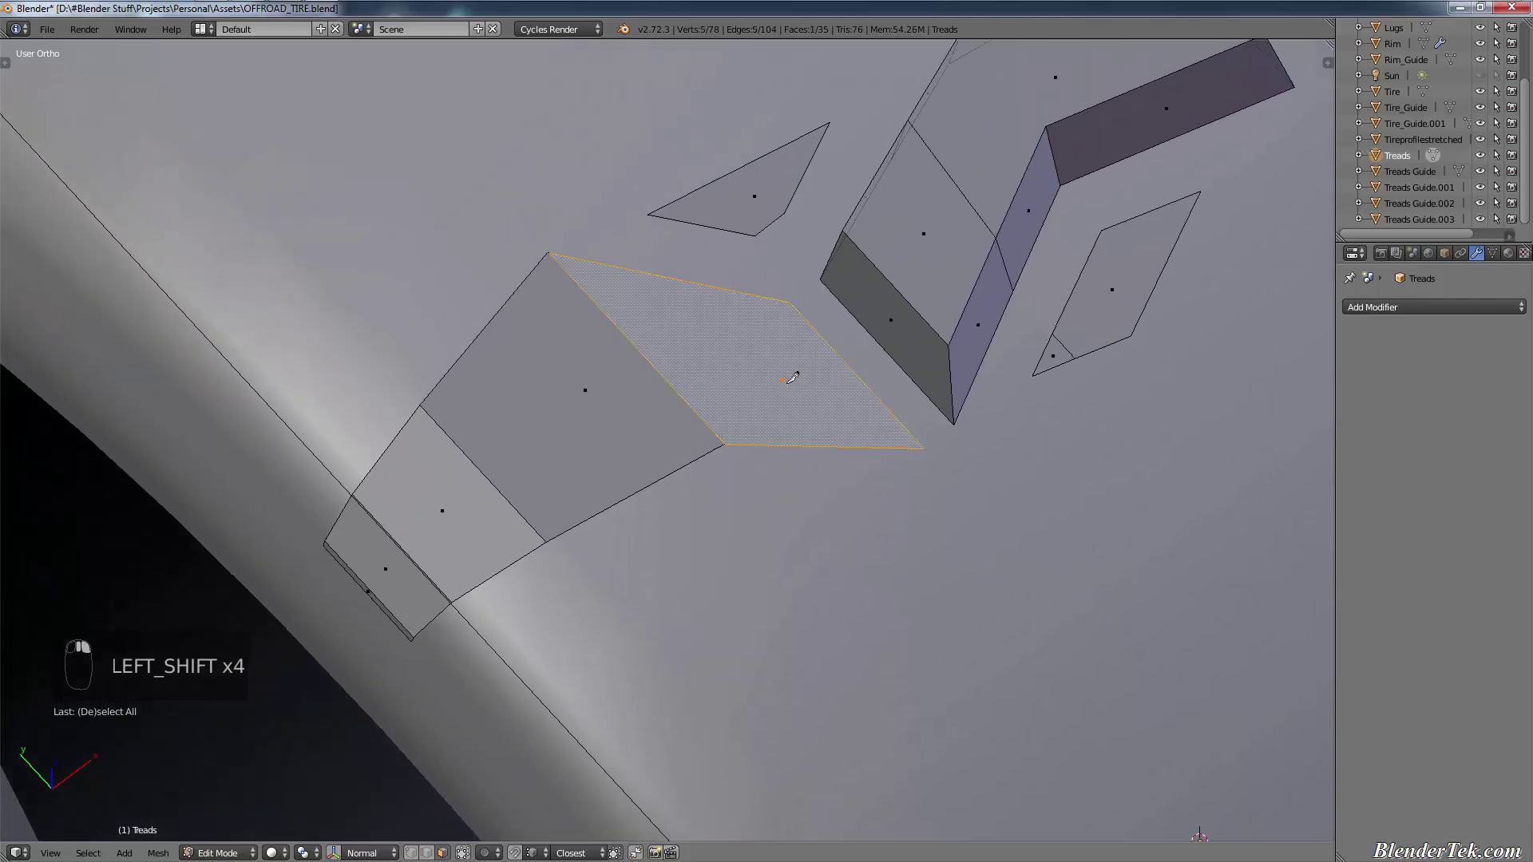
right_click(509, 450, "shift")
right_click(458, 509, "shift")
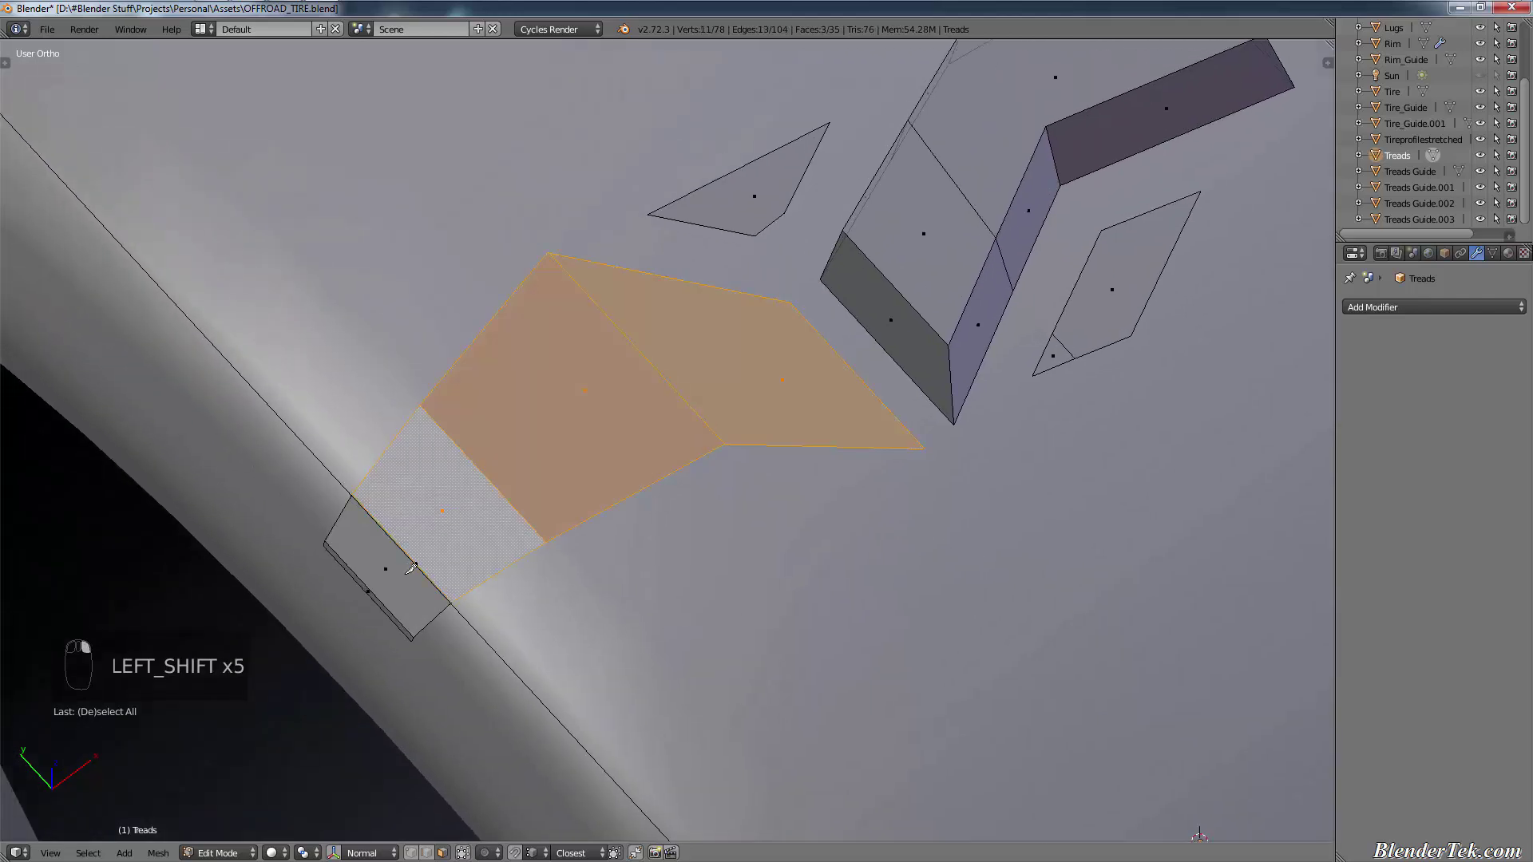
right_click(383, 601, "shift")
right_click(378, 605, "shift")
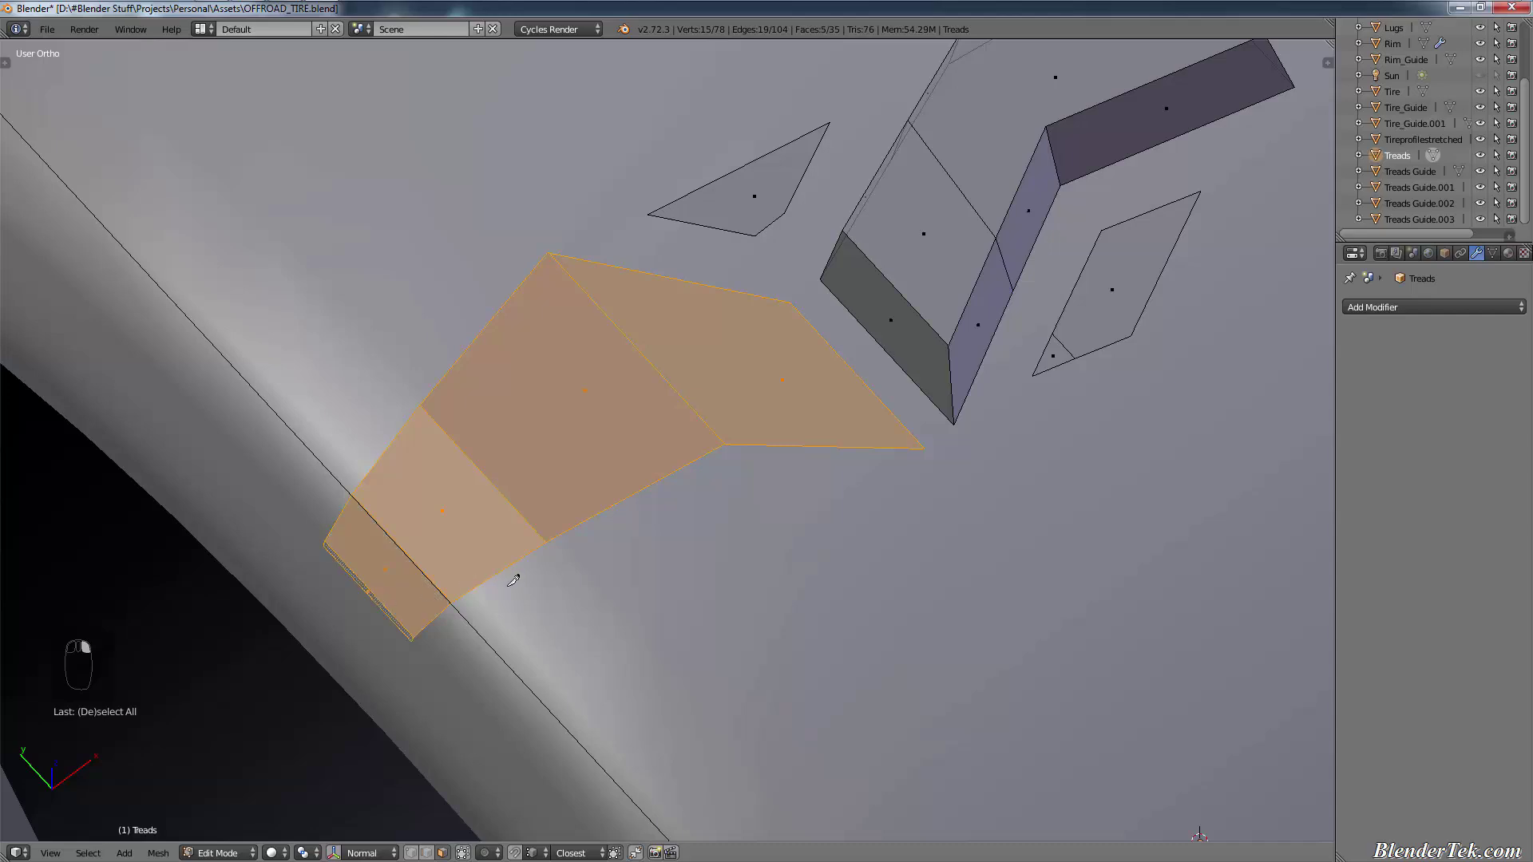
key("i")
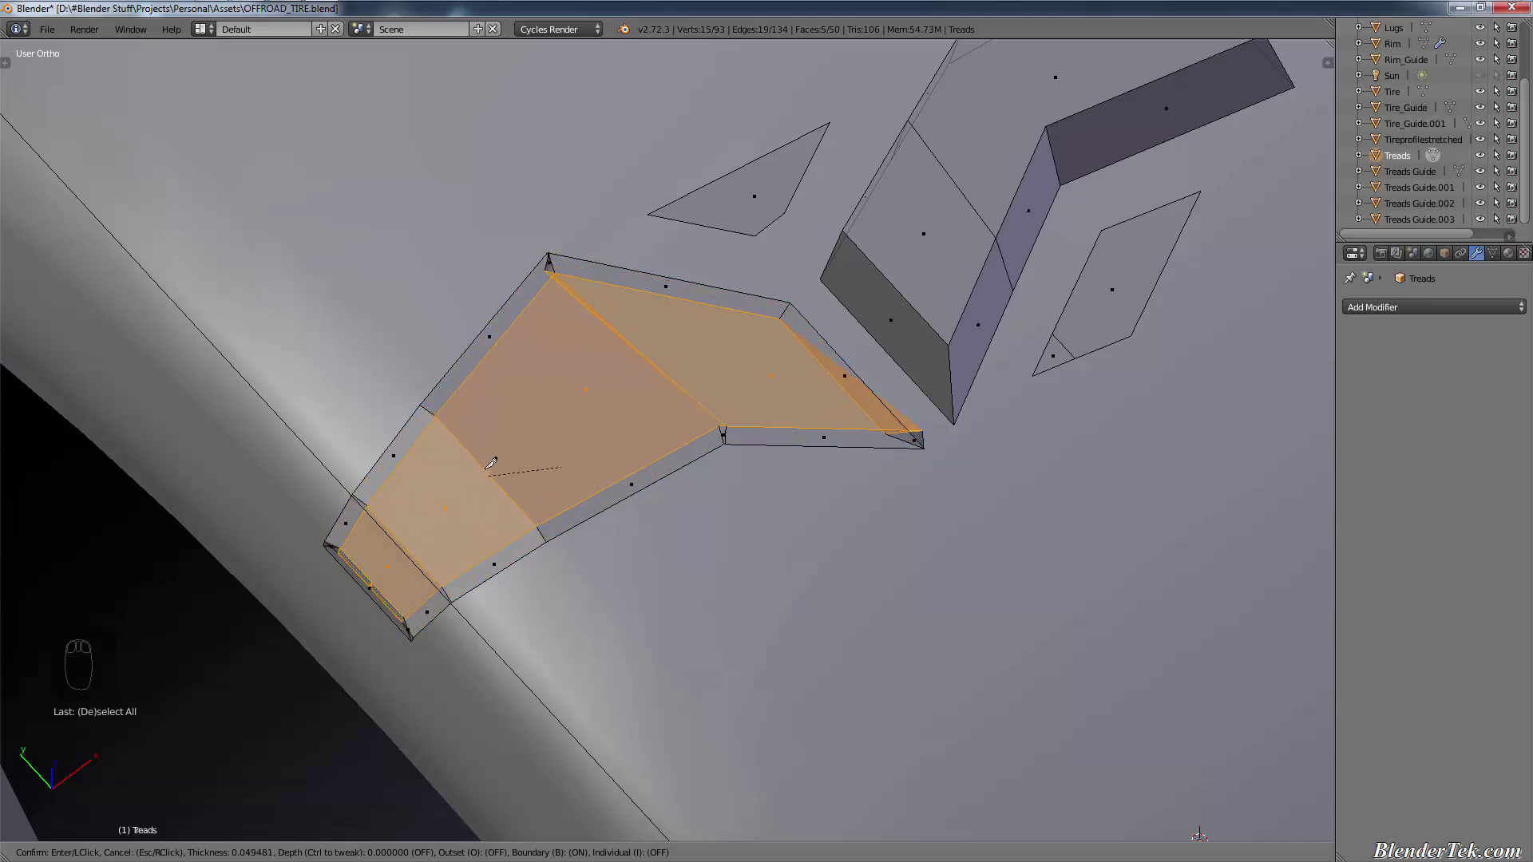
left_click(502, 508)
middle_click_drag(565, 567, 356, 704)
scroll(578, 471, "up", 4)
key("ctrl+z")
Step: Try to extrude the five shoulder tread faces about 0.1 along their normals in front view
scroll(768, 532, "down", 5)
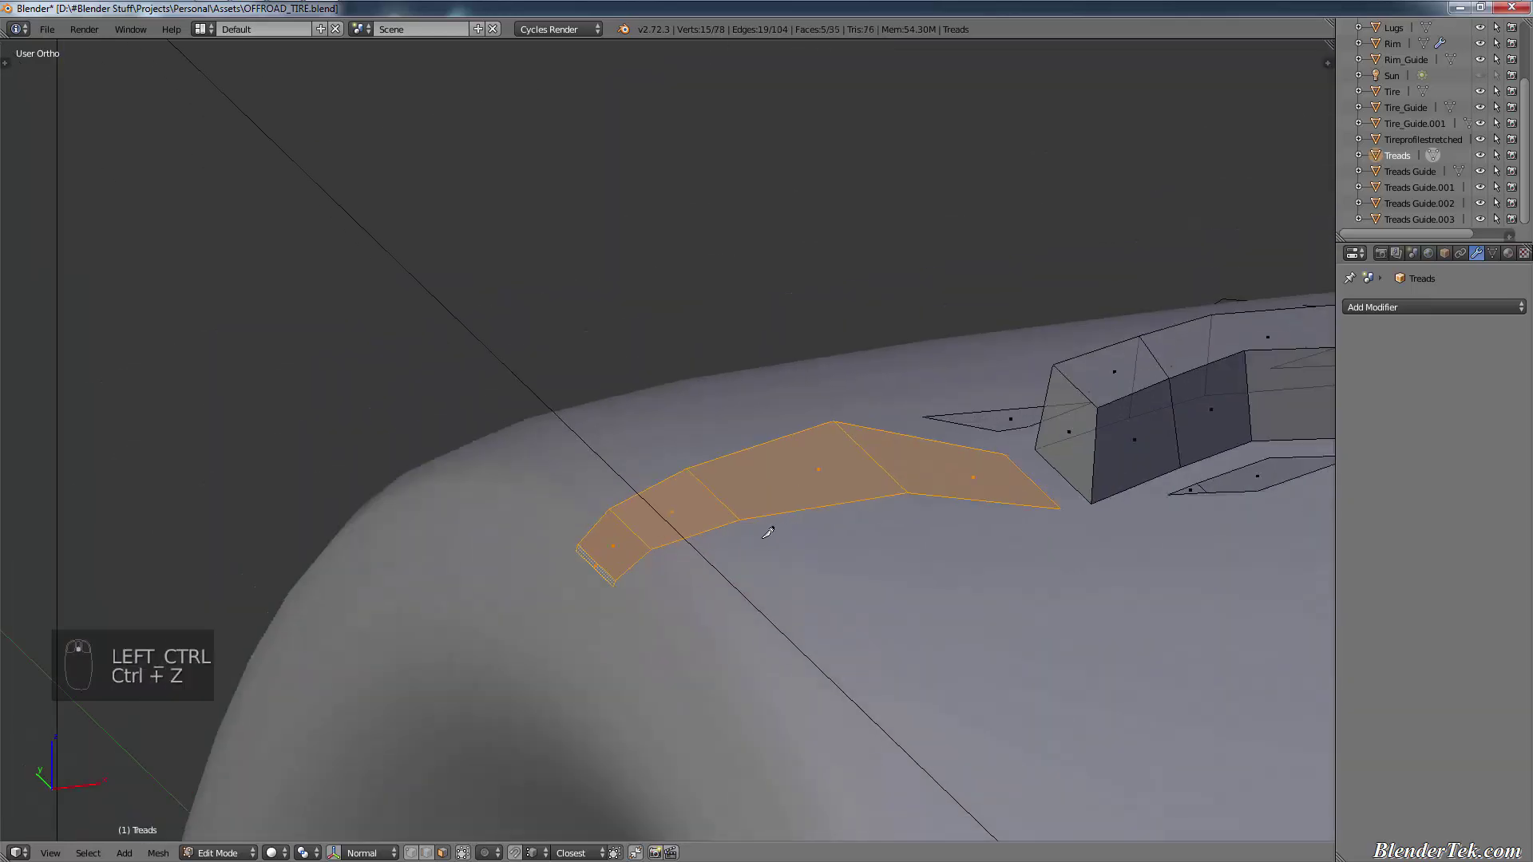
key("KP_1")
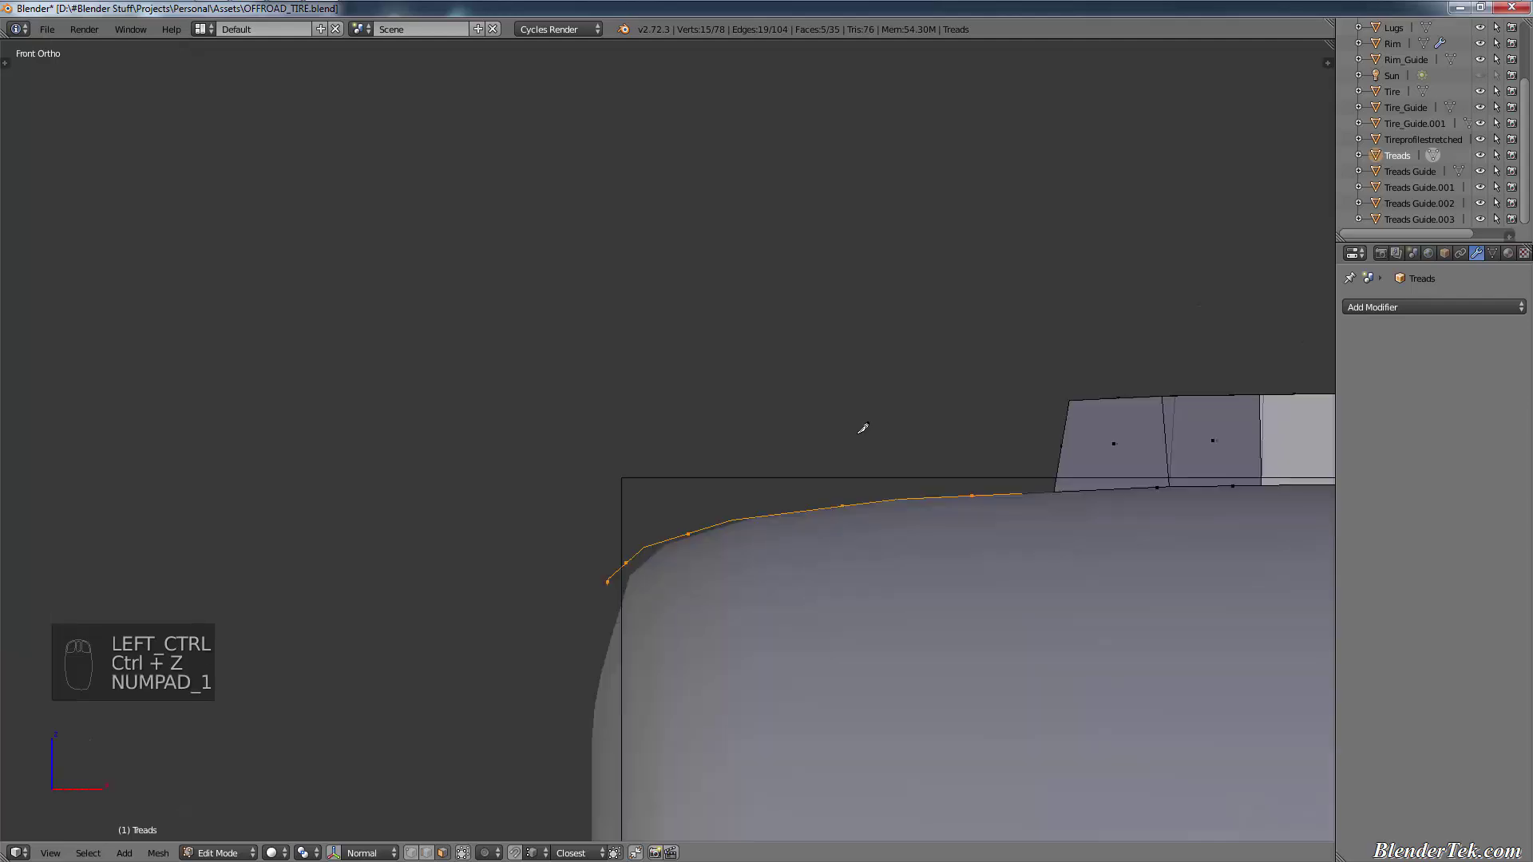
key("e")
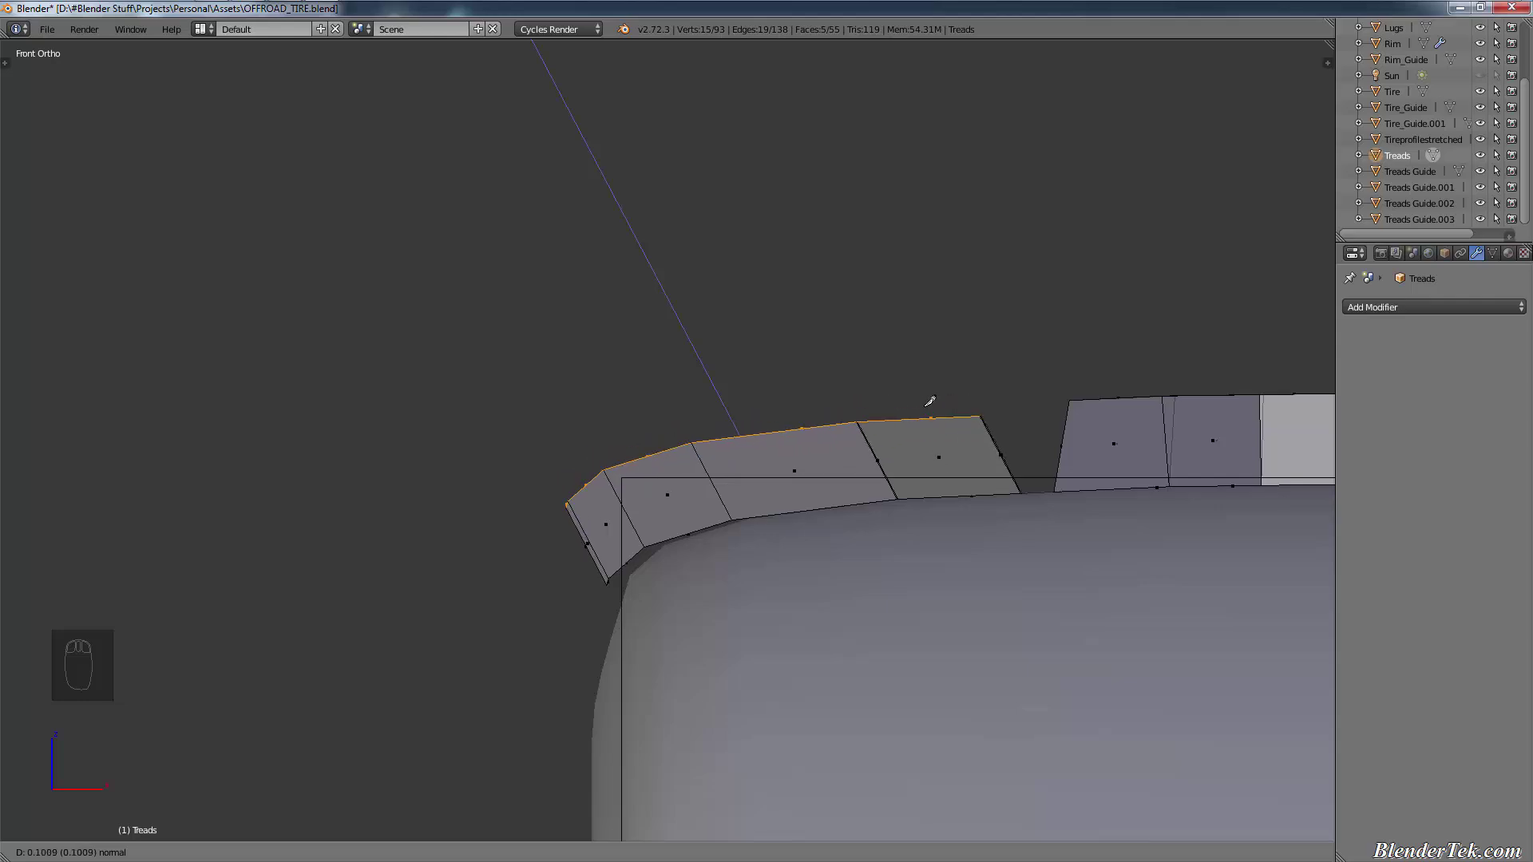
left_click(1070, 397)
mouse_move(921, 318)
middle_mouse_down()
mouse_move(971, 367)
mouse_move(1117, 372)
mouse_move(907, 342)
mouse_move(918, 332)
middle_mouse_up()
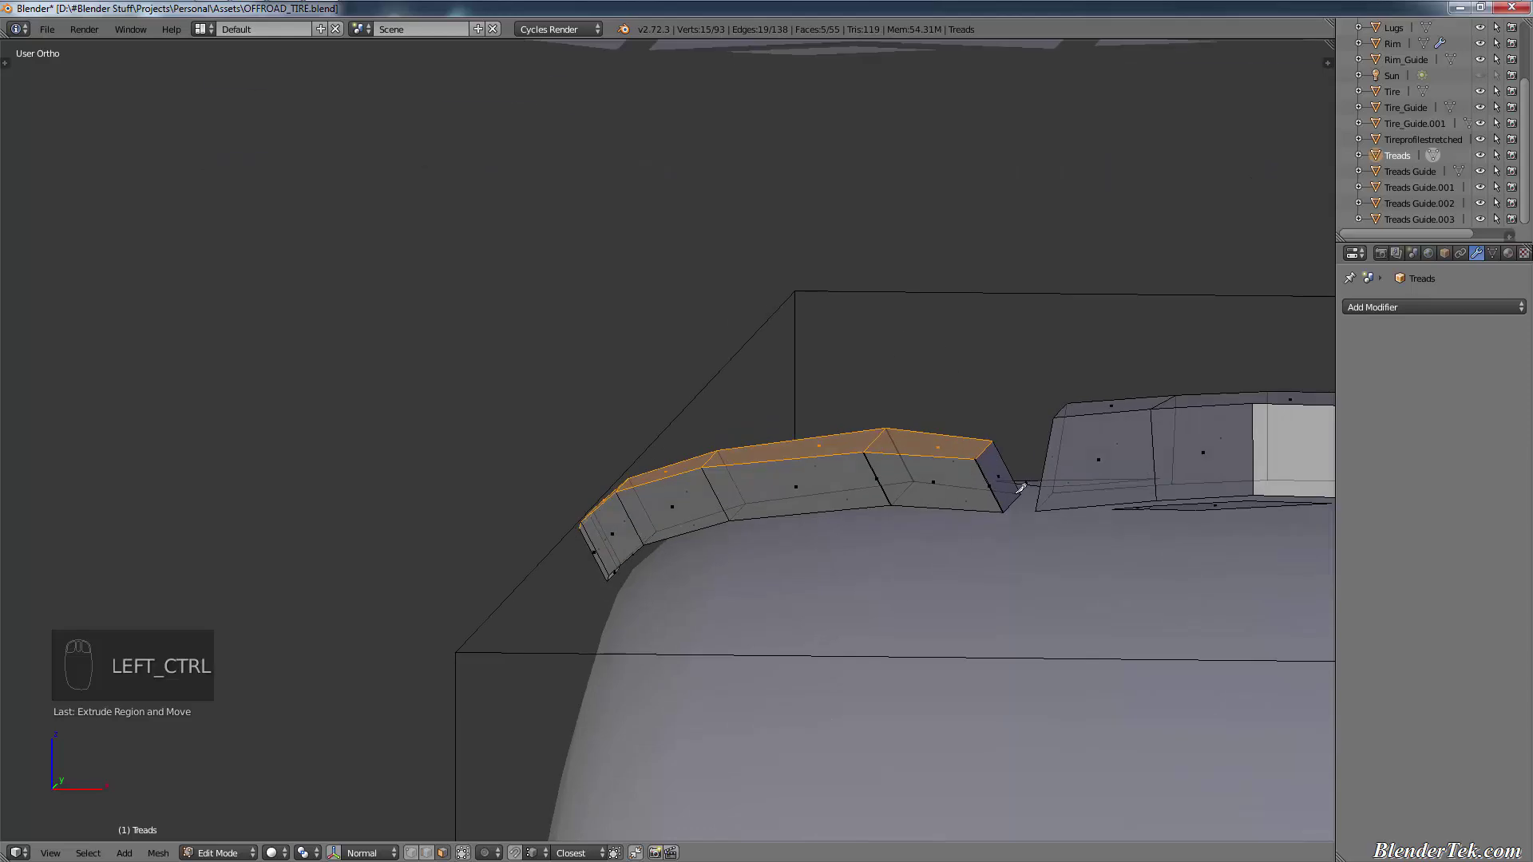
key("ctrl+z")
Step: Undo the shoulder face selection and the raising of the central blocks, back to the flat inset faces
middle_click_drag(1133, 551, 927, 567, "shift")
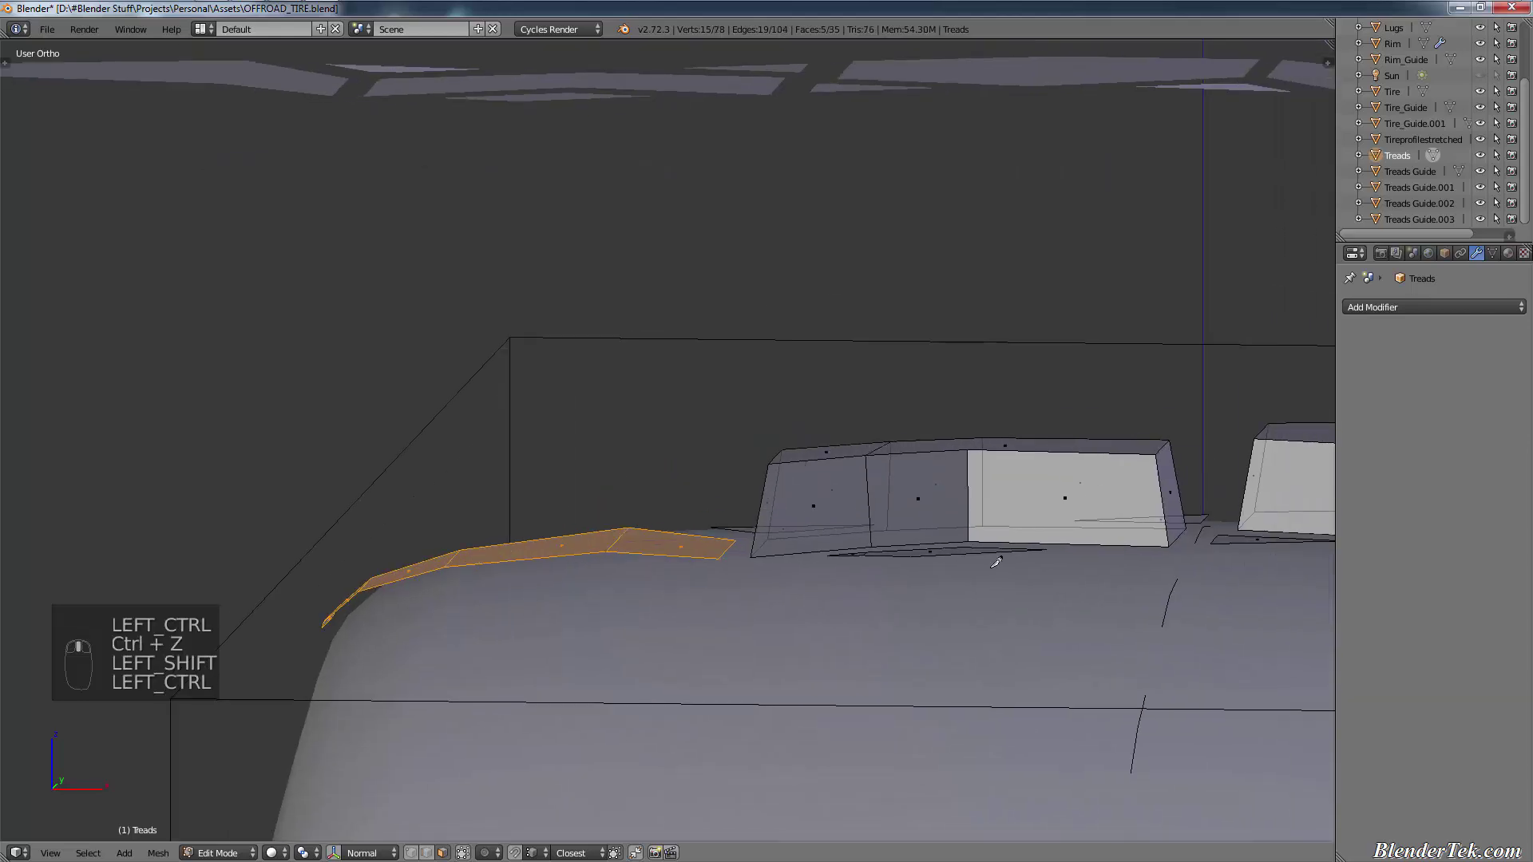
key("ctrl+z")
key("ctrl+z")
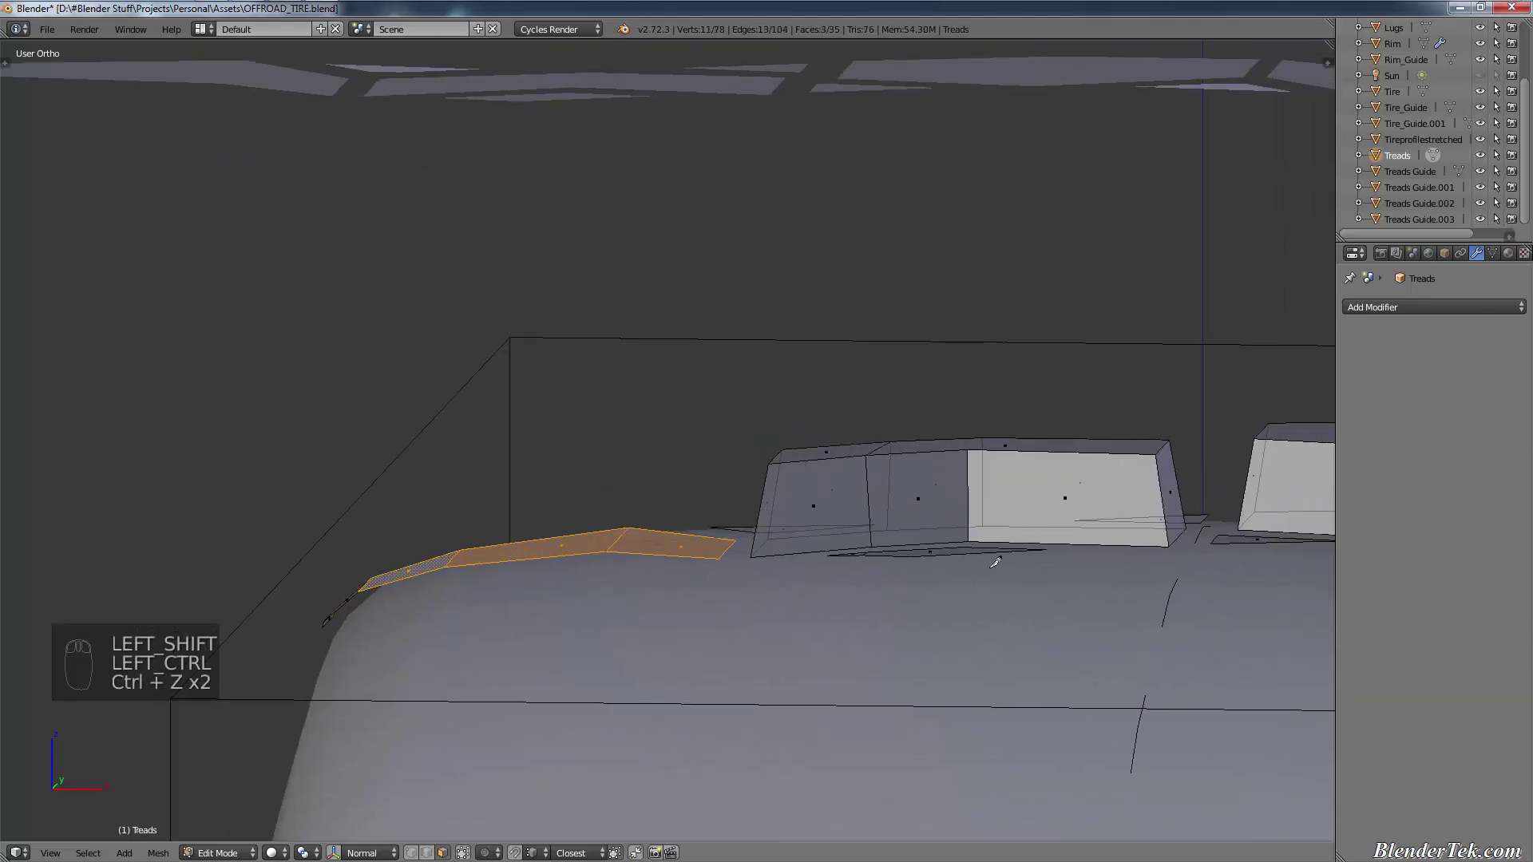
key("ctrl+z")
key("ctrl+z")
key("ctrl+z")
key("ctrl+z")
key("ctrl+z")
key("ctrl+z")
key("ctrl+z")
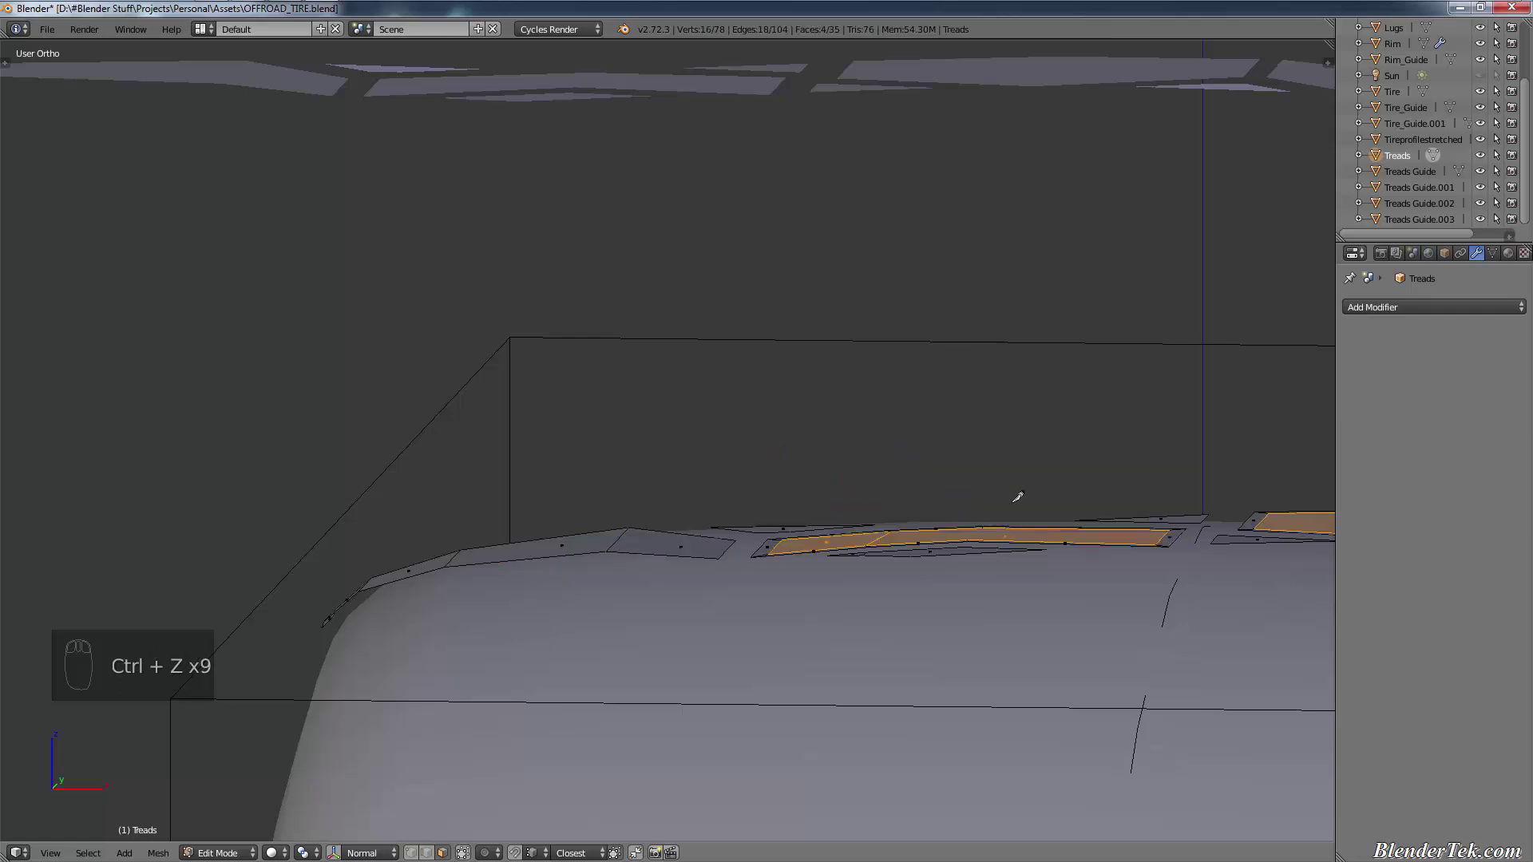
Step: Raise the inset central tread faces exactly 0.05 along the global Z axis
key("KP_1")
key("g")
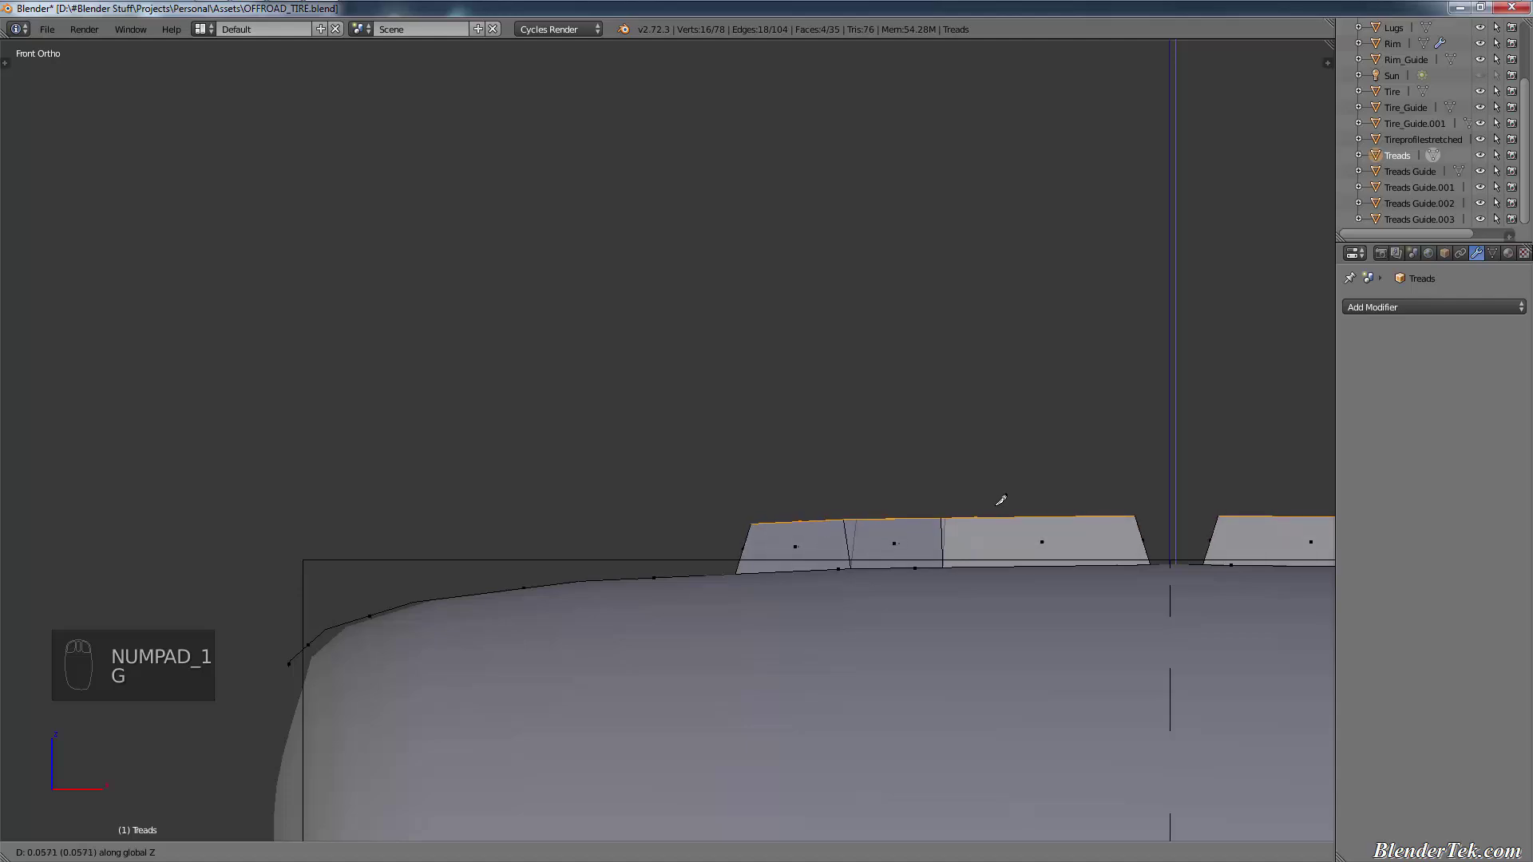
type("0.05")
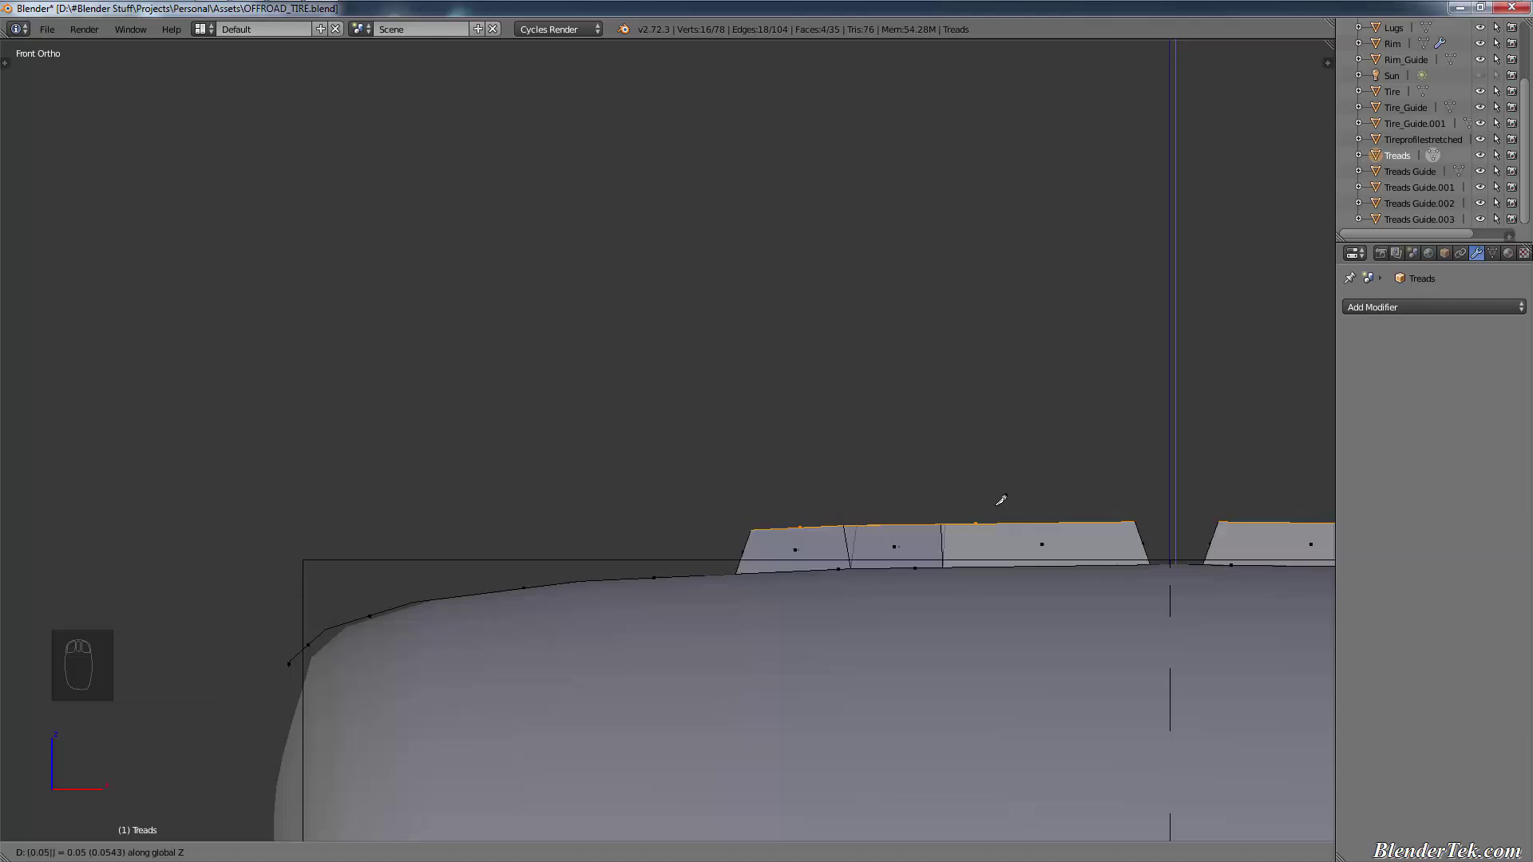
key("Return")
Step: Calculate 0.05*3.3 in the pop-up launcher's calculator and bring the result back up
key("alt+space")
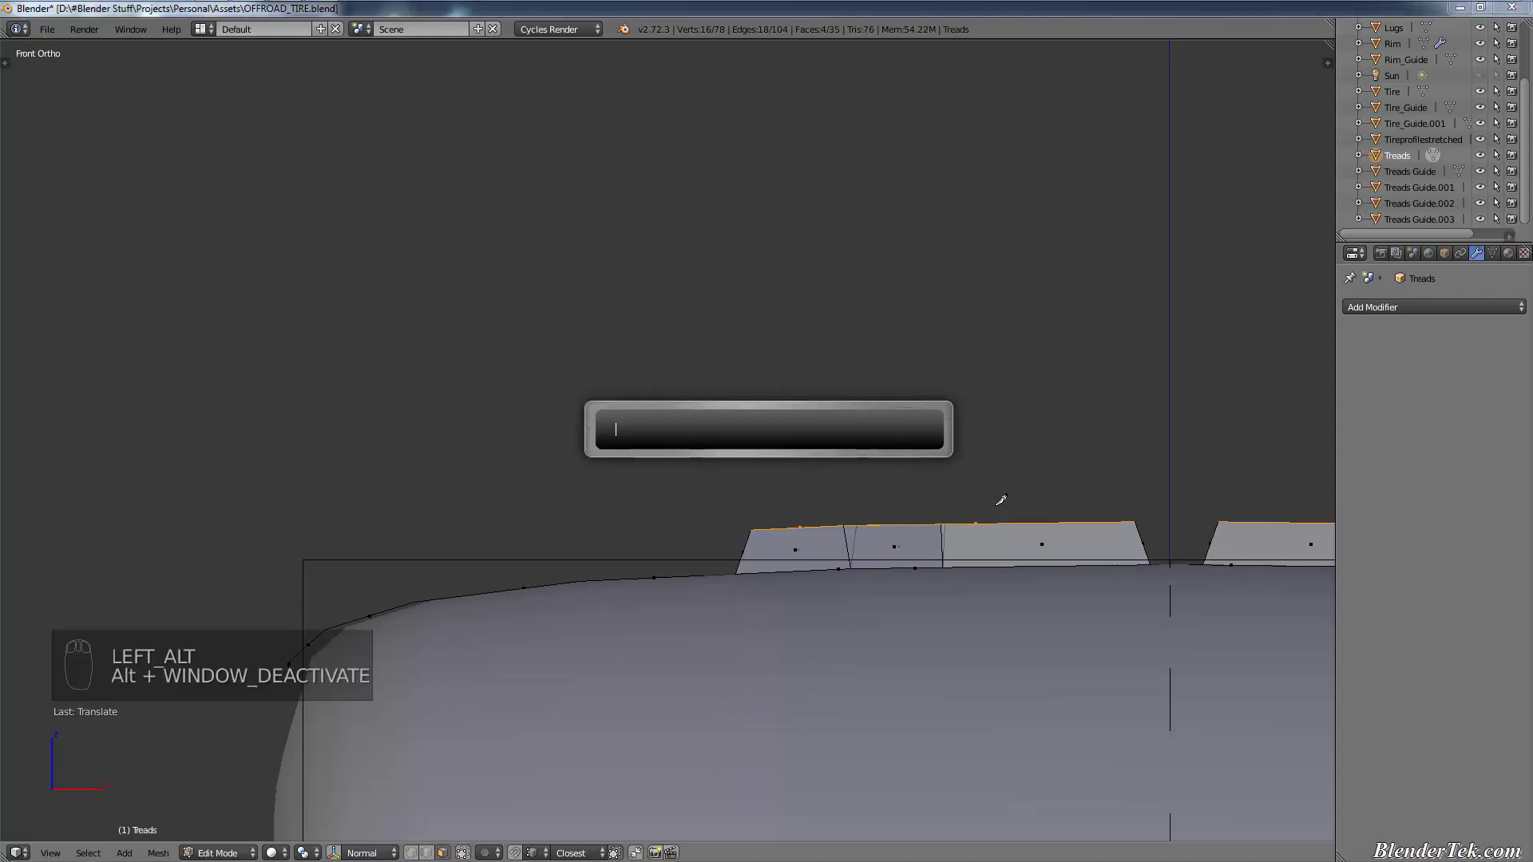
type("3.3")
key("BackSpace")
key("BackSpace")
key("BackSpace")
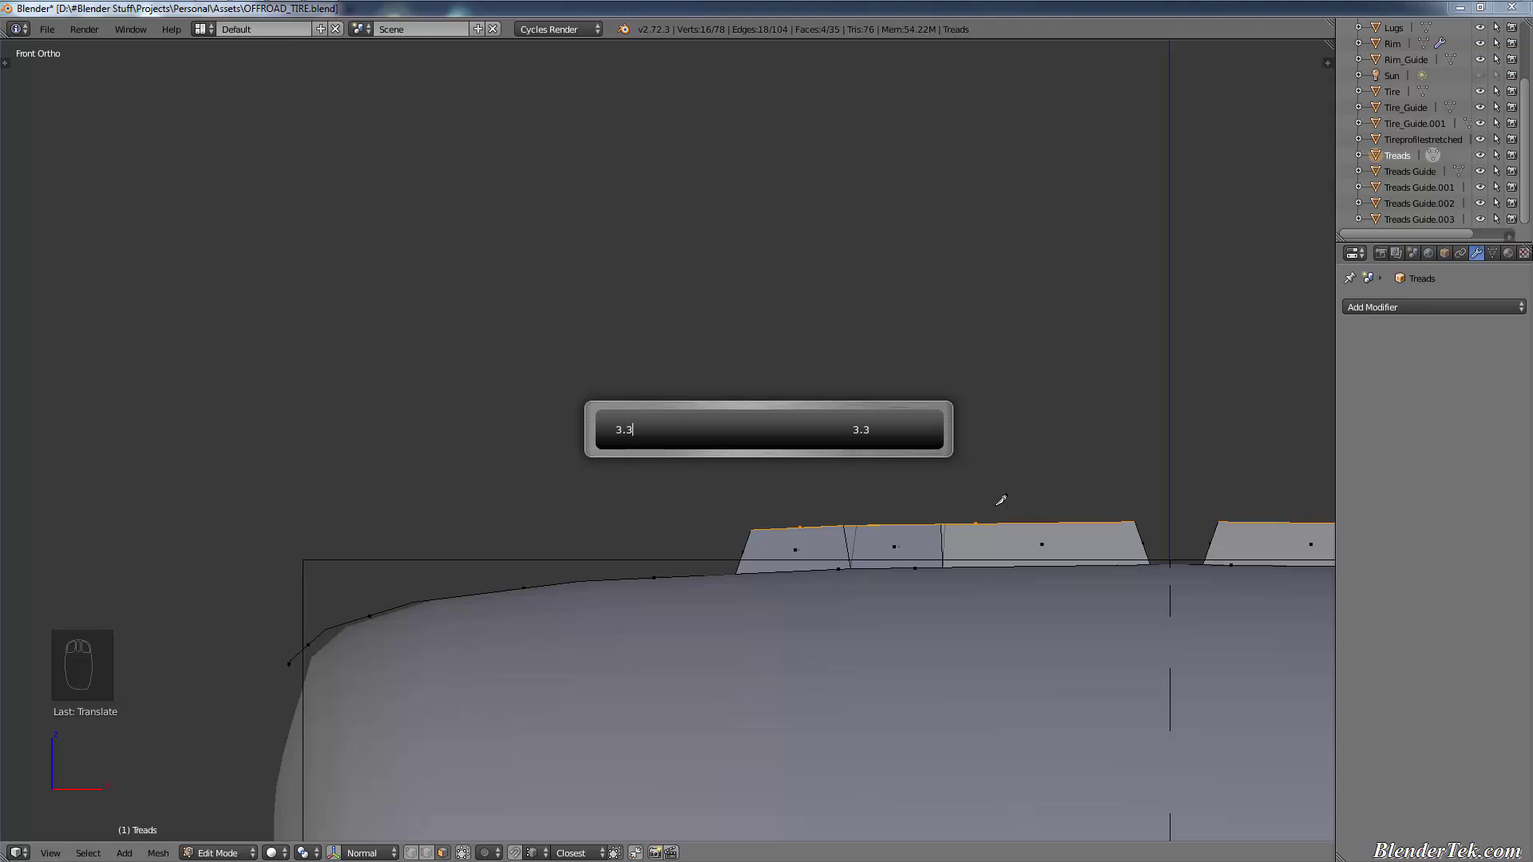
key("BackSpace")
type("0.05*")
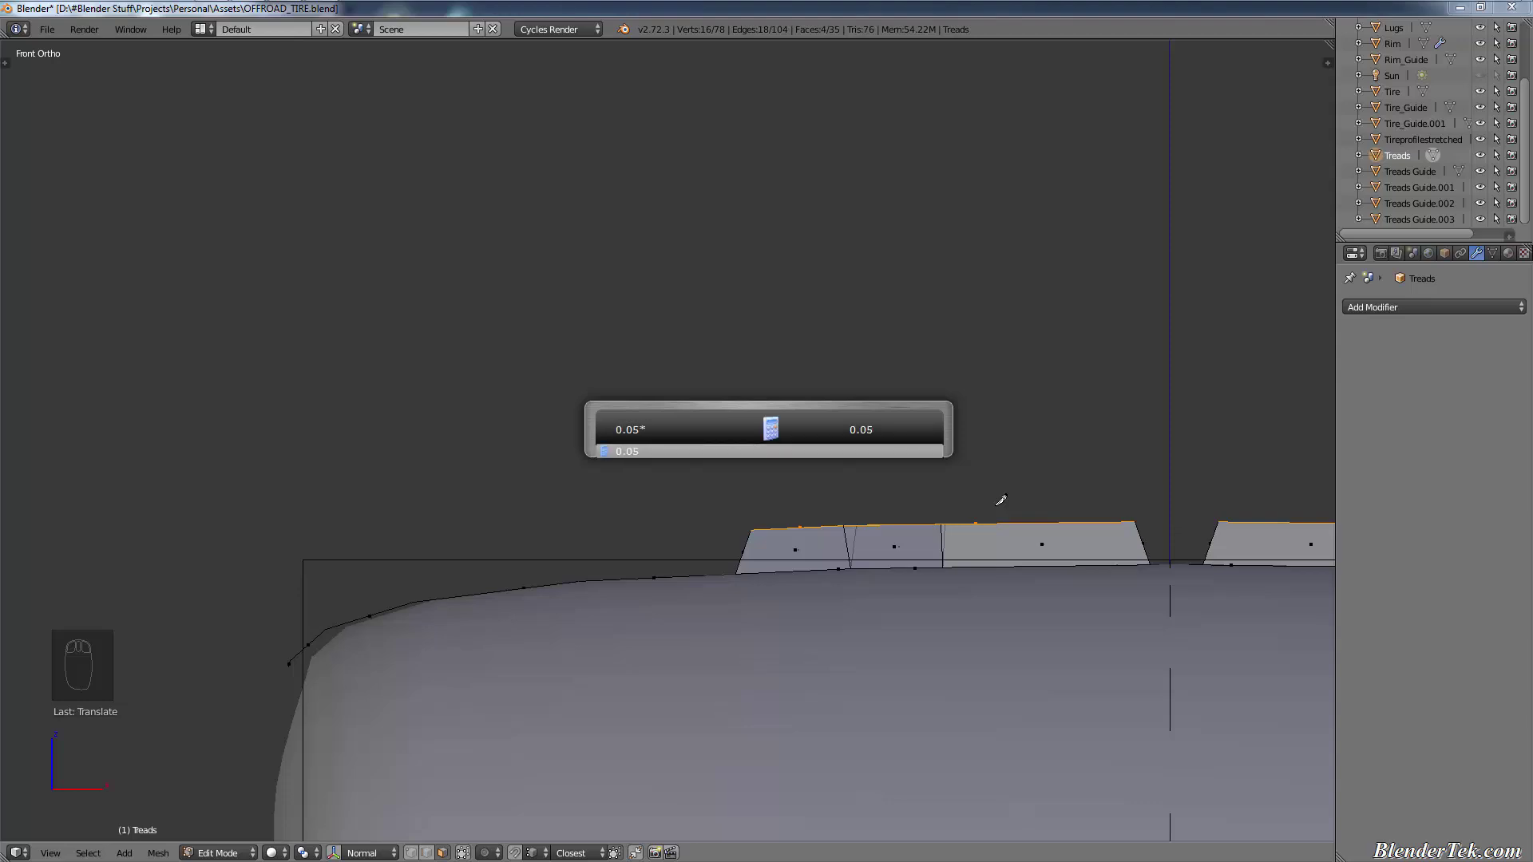
type("3.3")
key("Return")
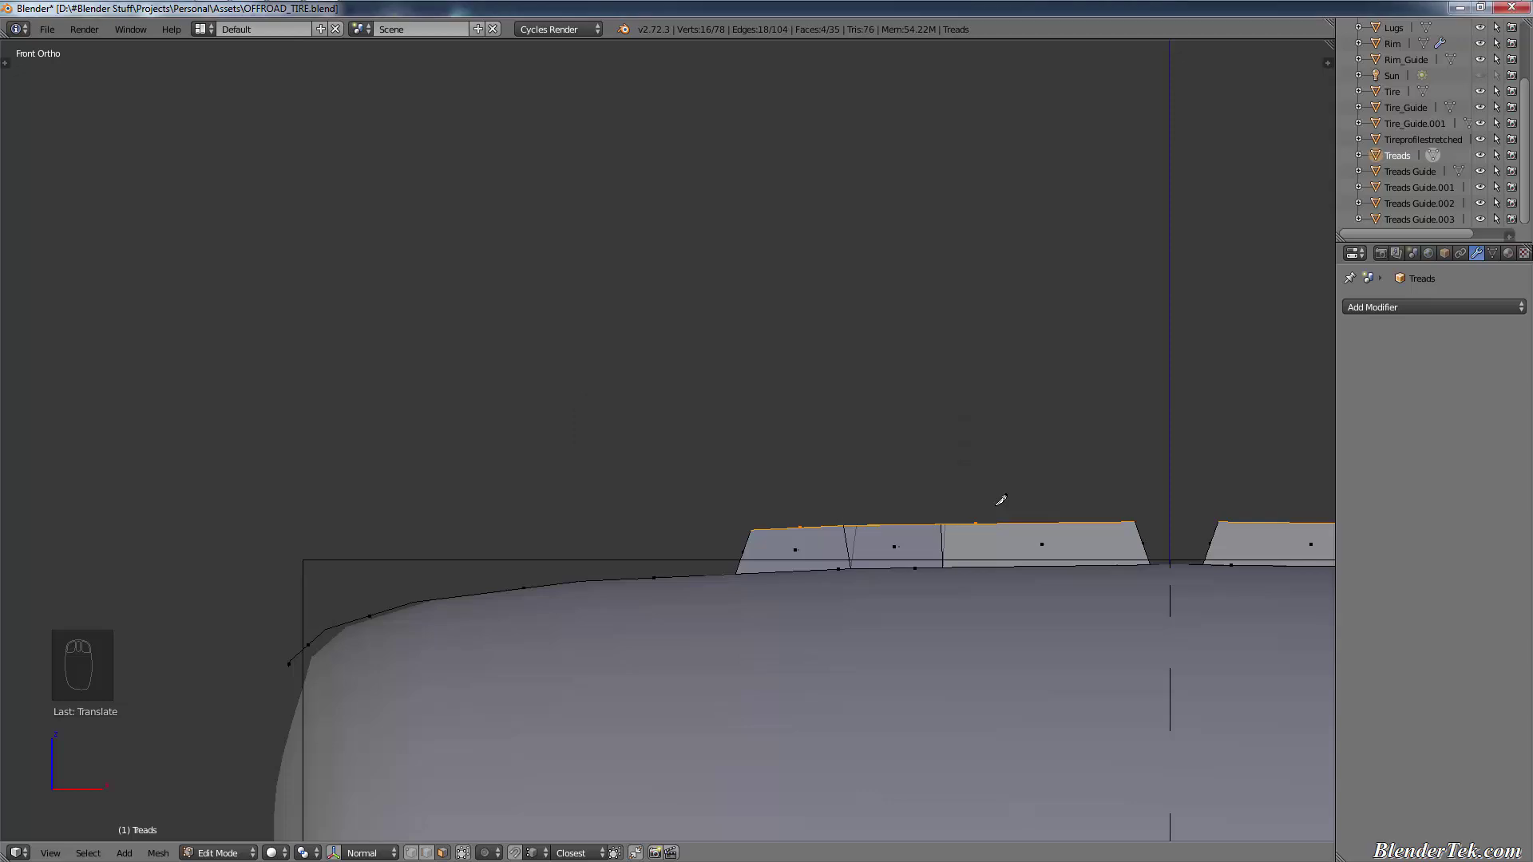
key("alt+space")
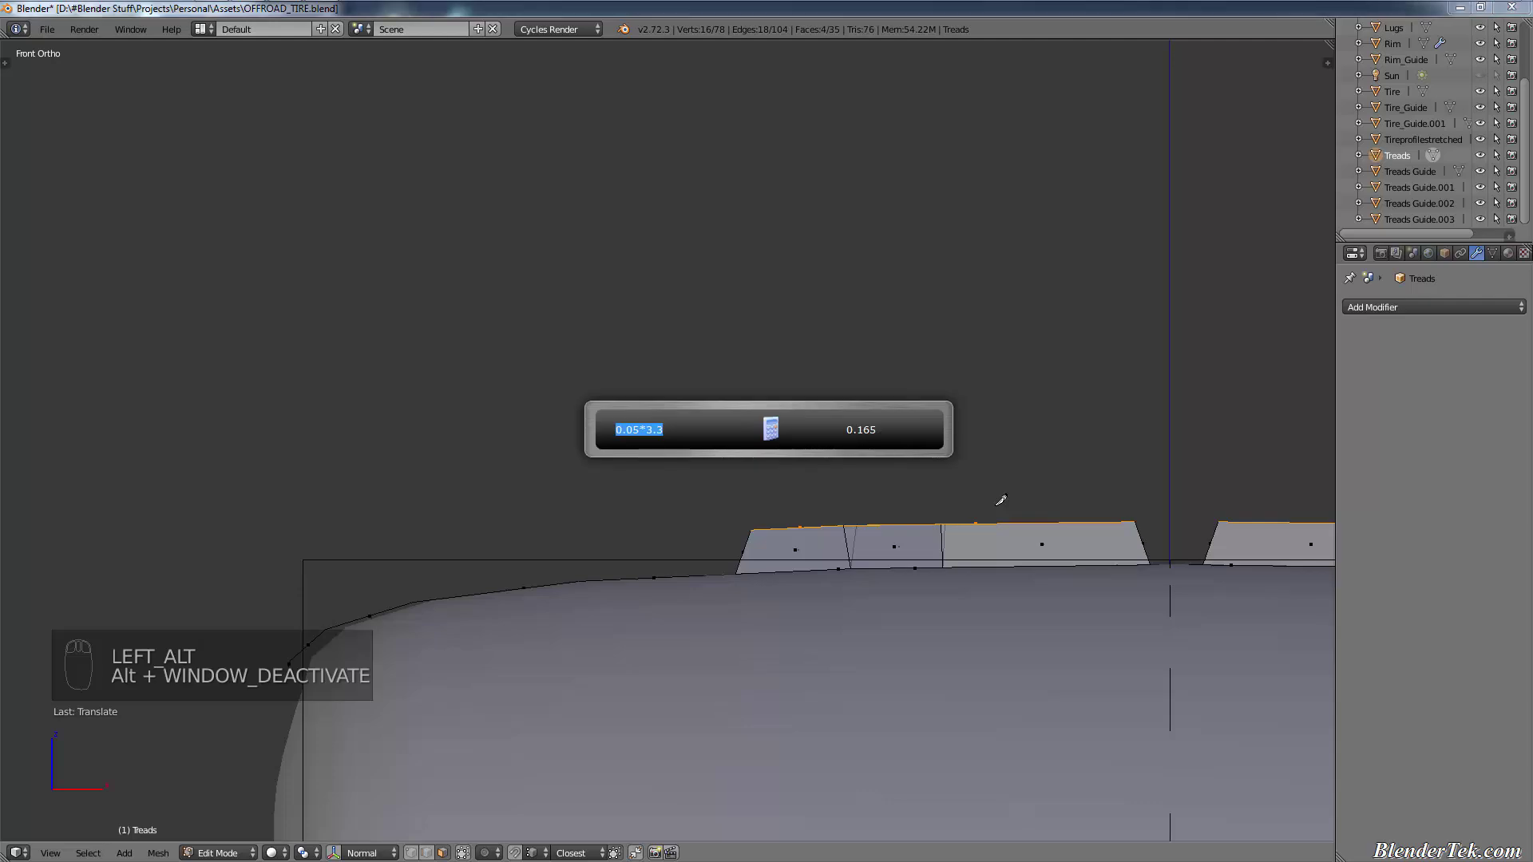
type("0.16")
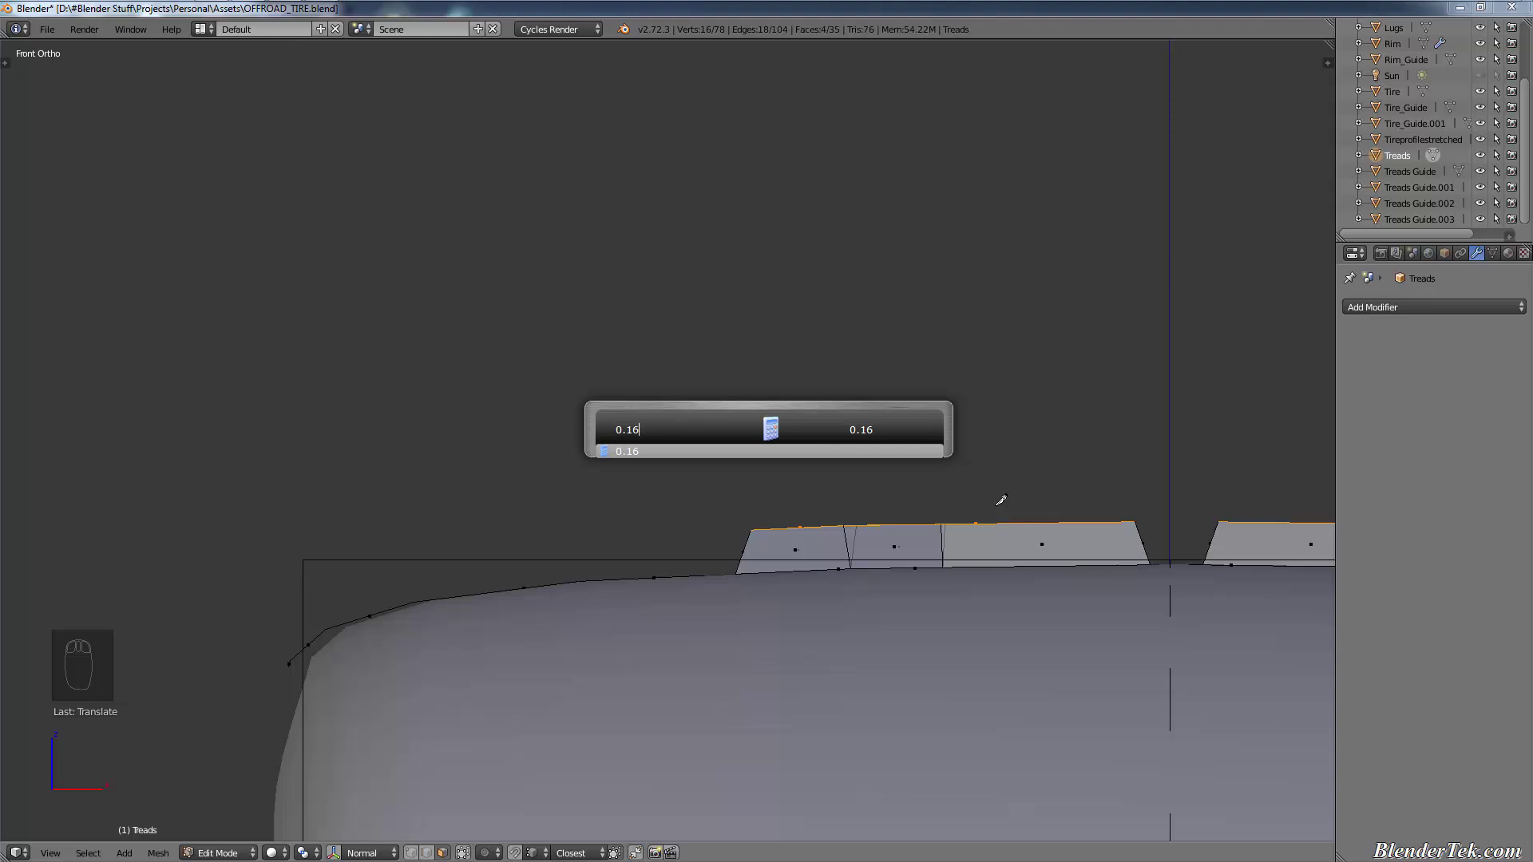
key("BackSpace")
key("BackSpace")
key("BackSpace")
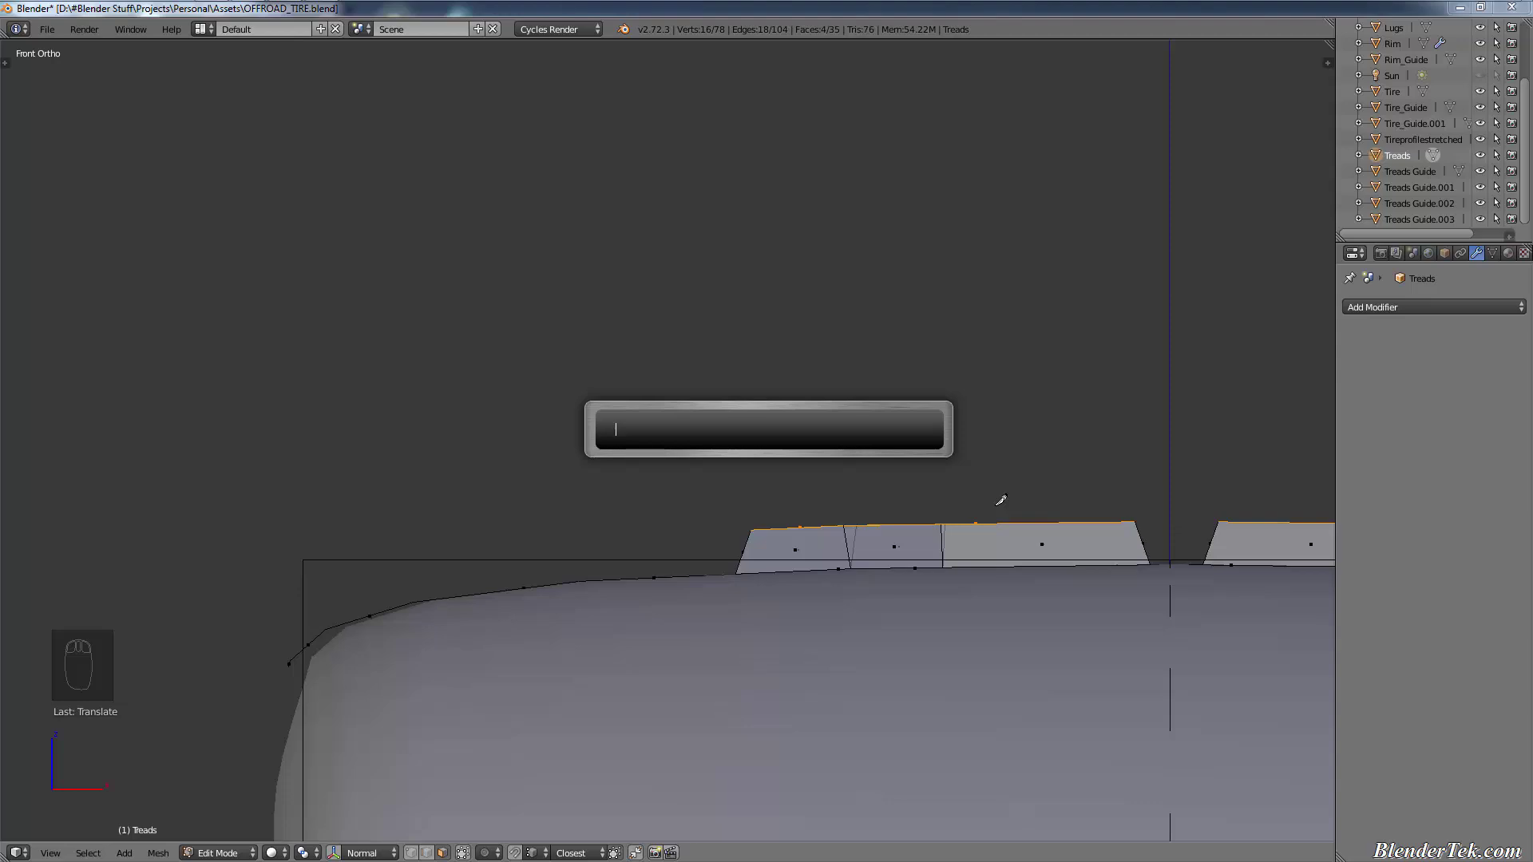
type("a")
key("BackSpace")
key("Escape")
scroll(1070, 319, "down", 8)
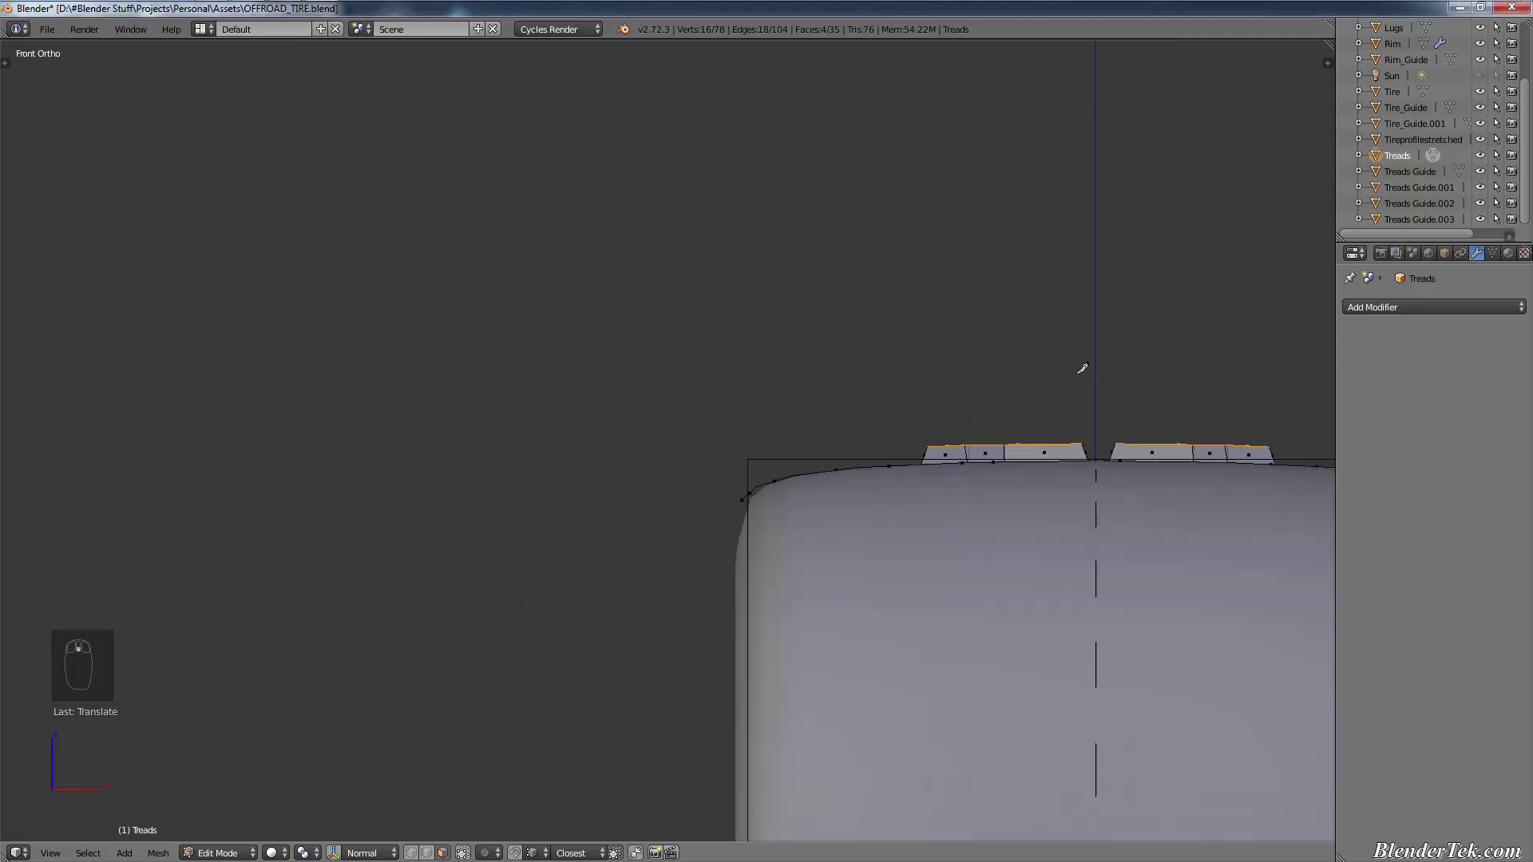
middle_click_drag(983, 435, 822, 439, "shift")
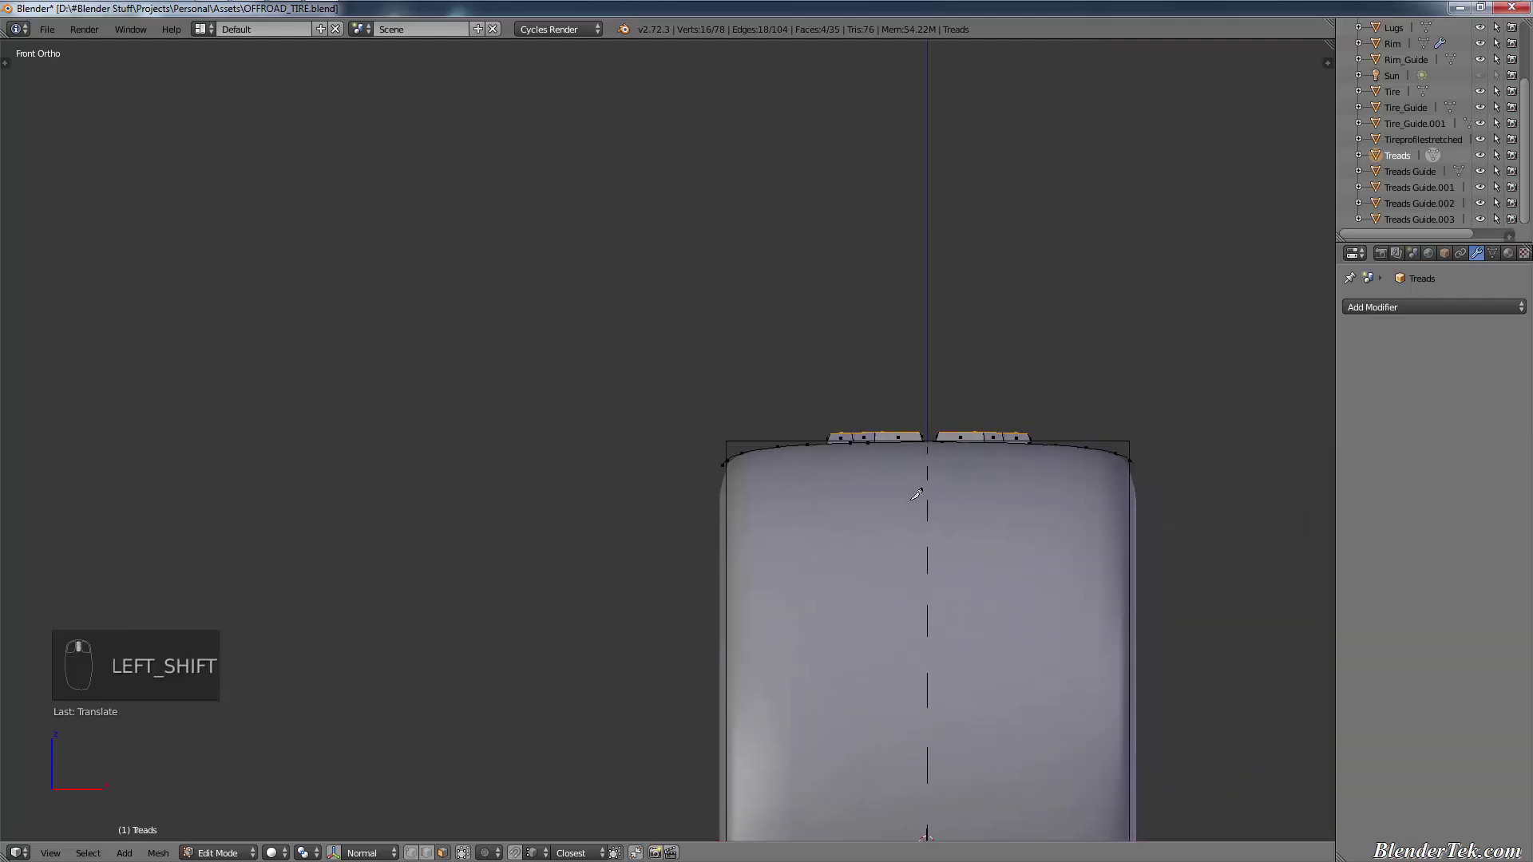
scroll(917, 496, "down", 2)
scroll(904, 370, "up", 5)
middle_click_drag(910, 424, 857, 395)
key("KP_1")
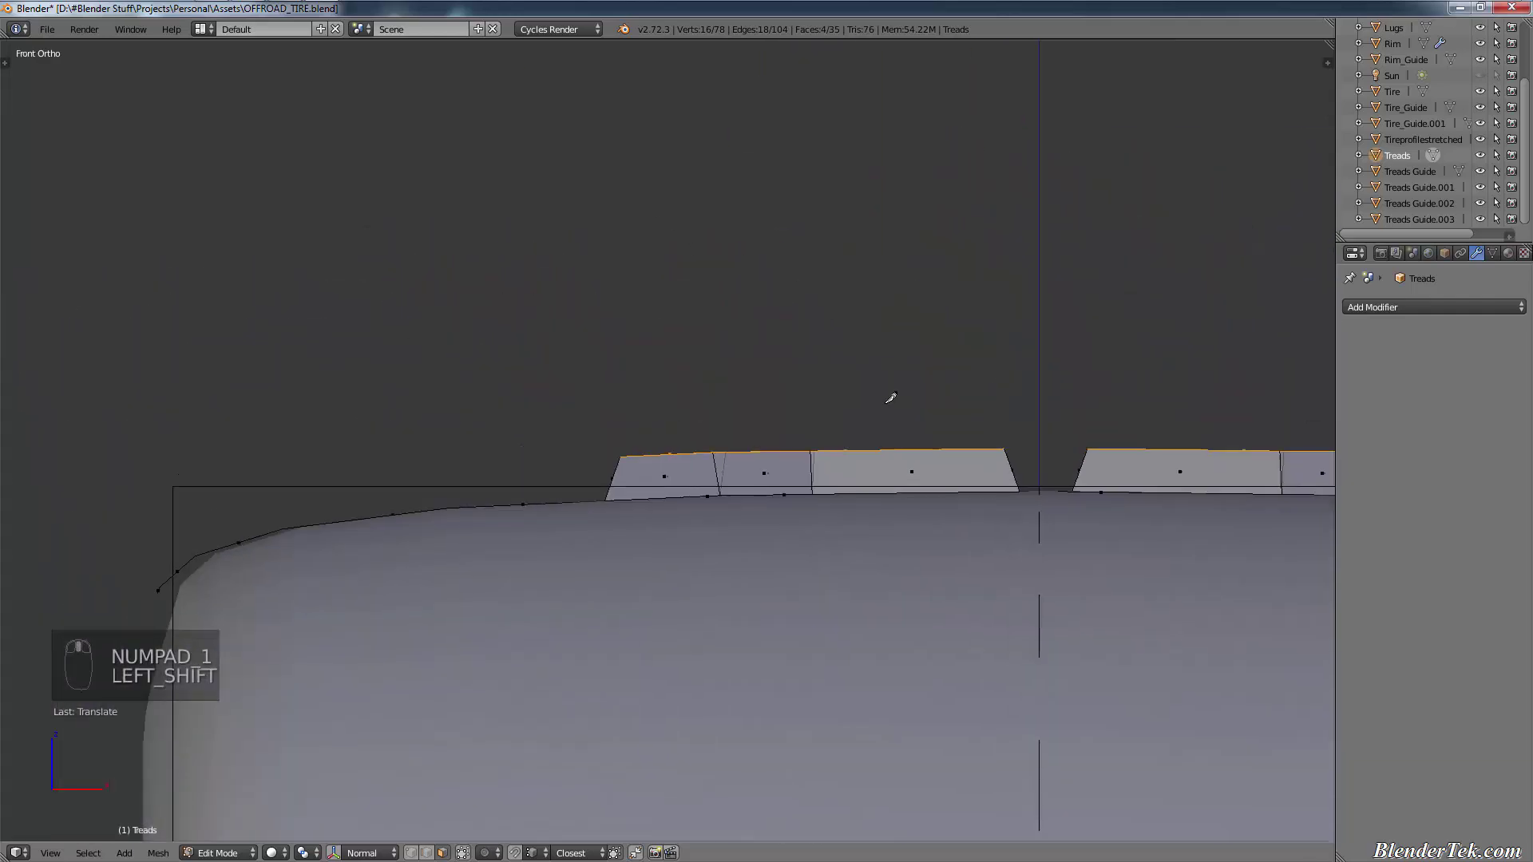
Step: Extrude the five connected faces of the negative-X shoulder tread block 0.05 along their normals, and deselect everything
mouse_move(793, 444)
middle_mouse_down()
mouse_move(745, 457)
mouse_move(783, 463)
middle_mouse_up()
left_click(438, 511)
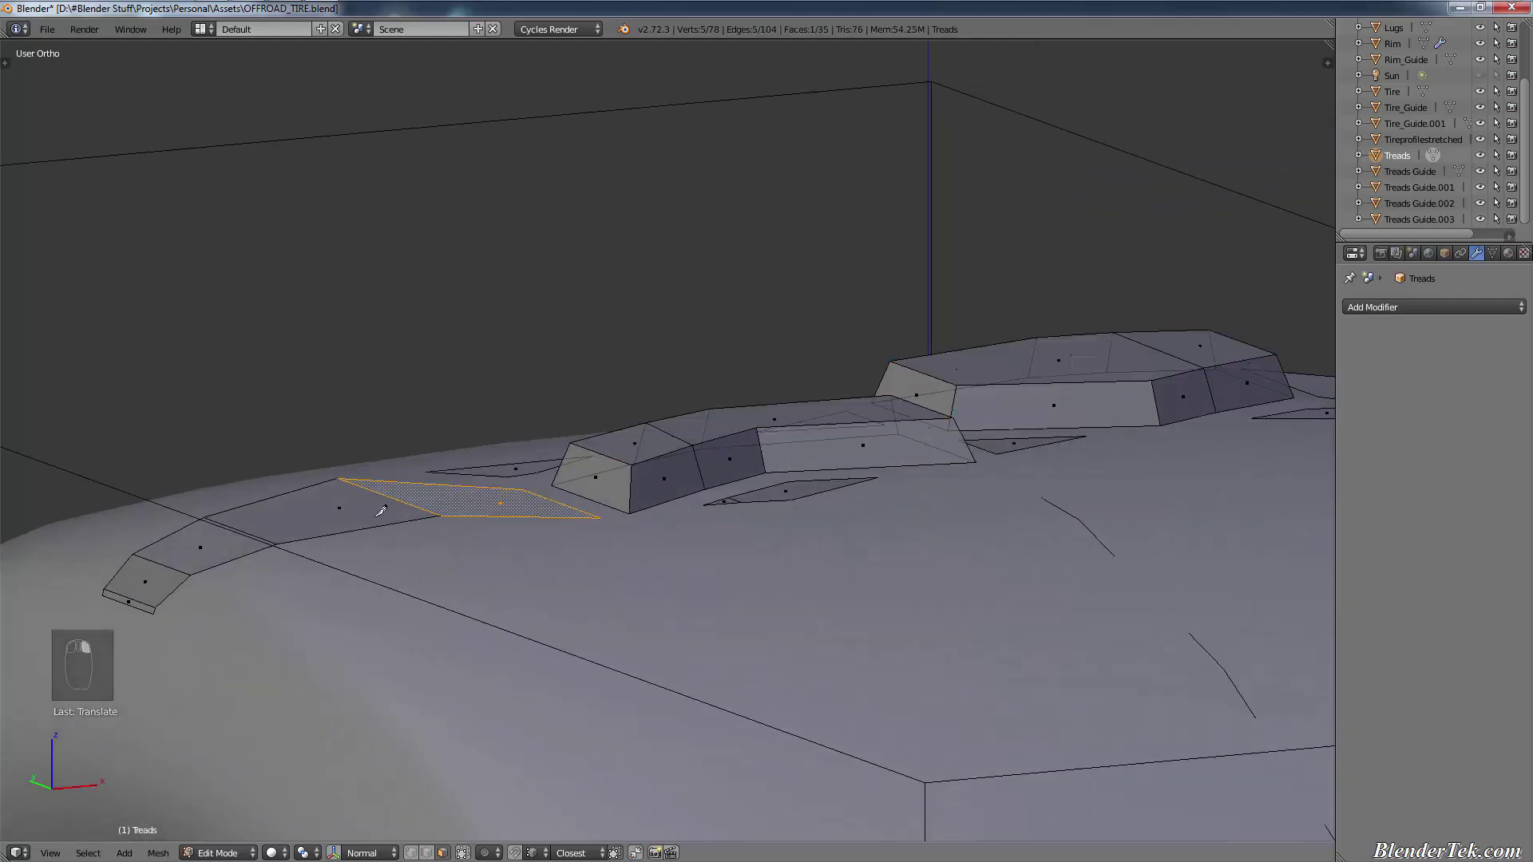
left_click(378, 512, "shift")
left_click(201, 556, "shift")
left_click(147, 575, "shift")
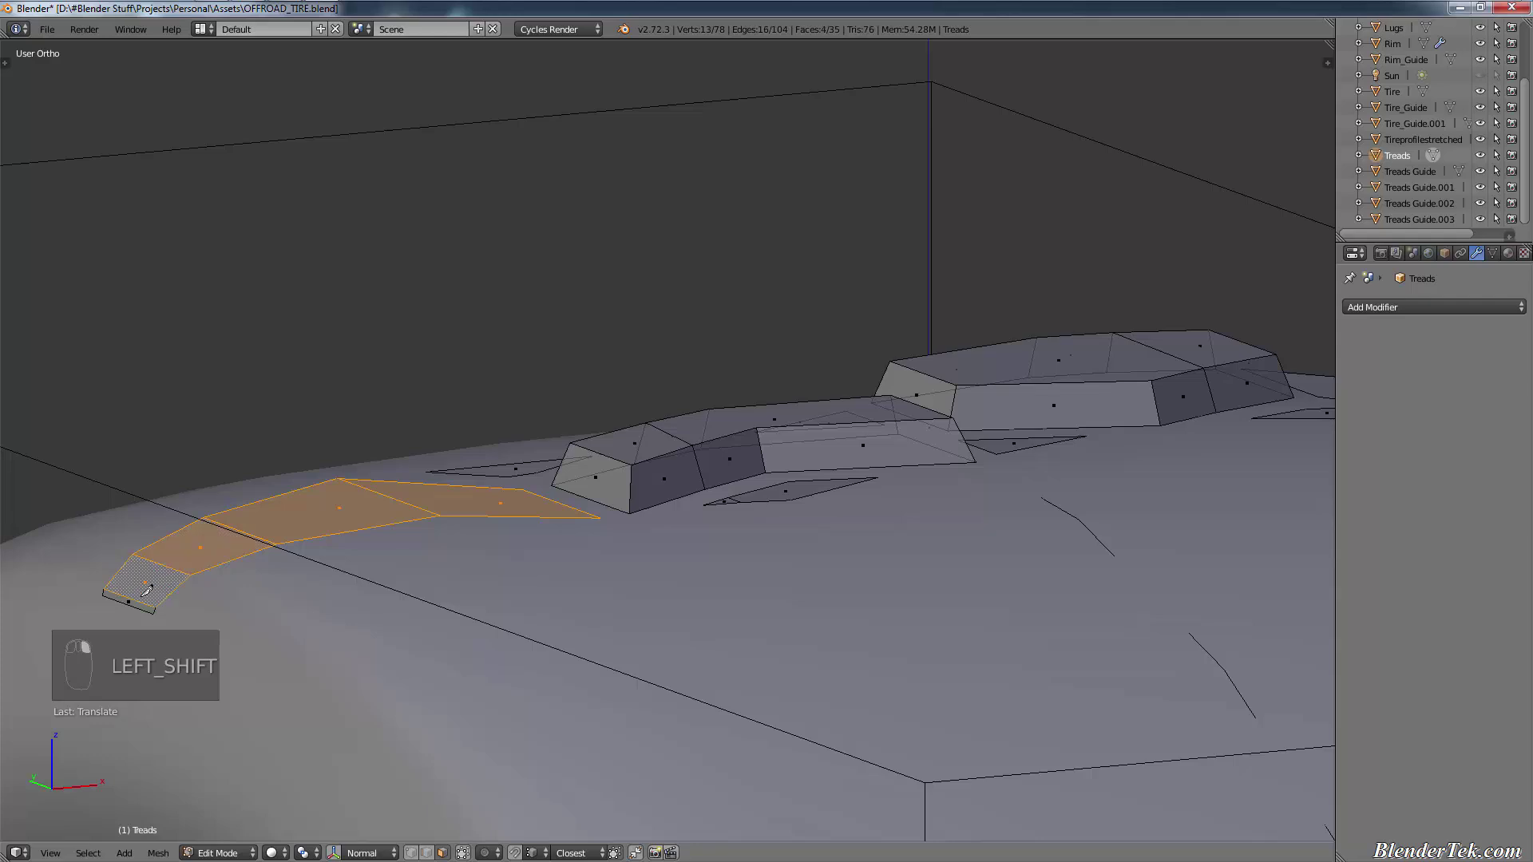
left_click(144, 594, "shift")
key("KP_3")
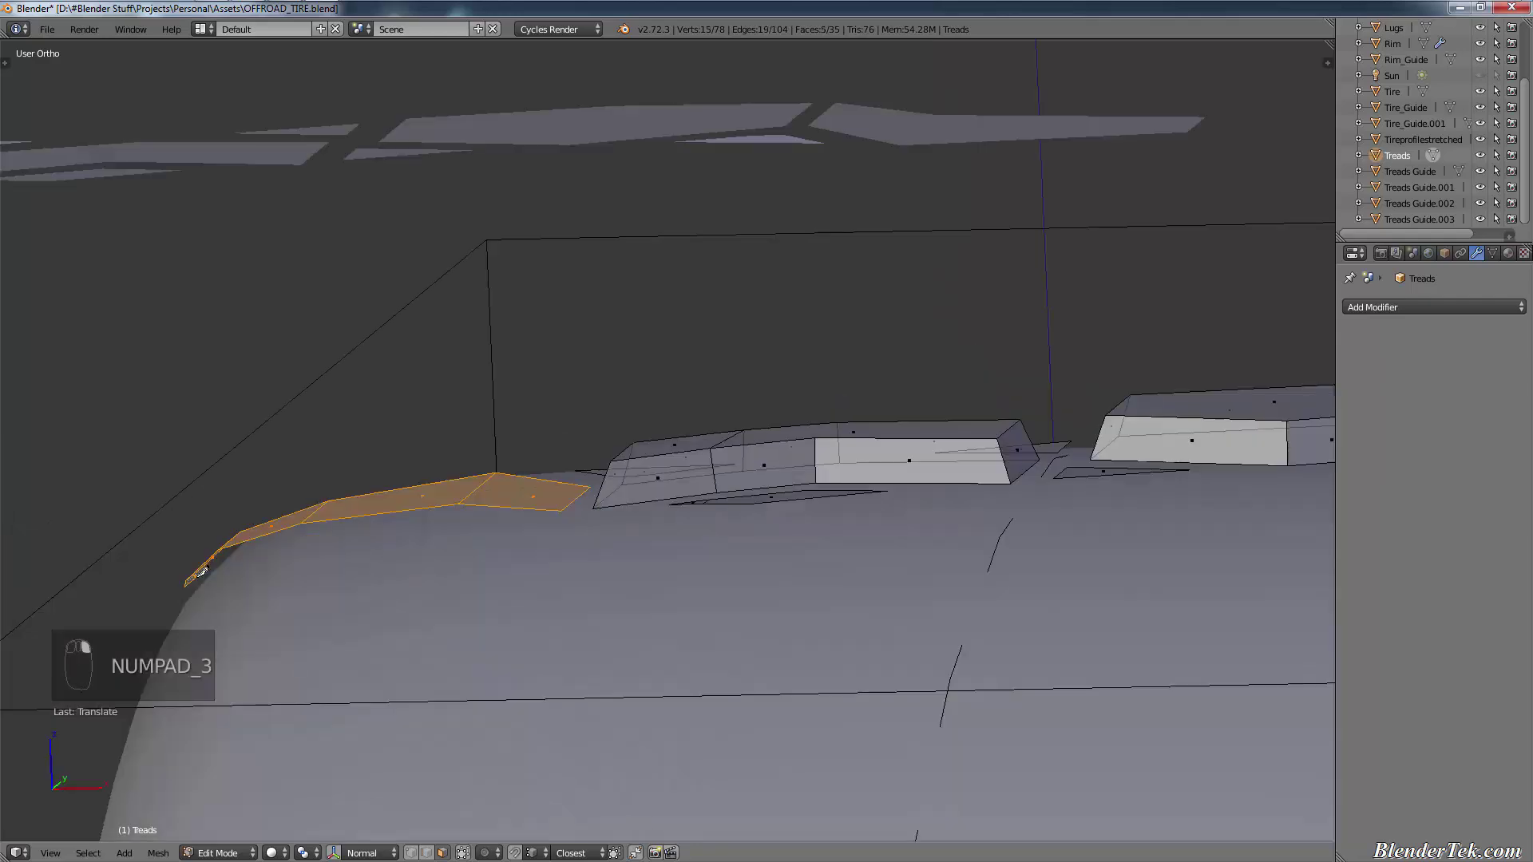
key("KP_1")
key("e")
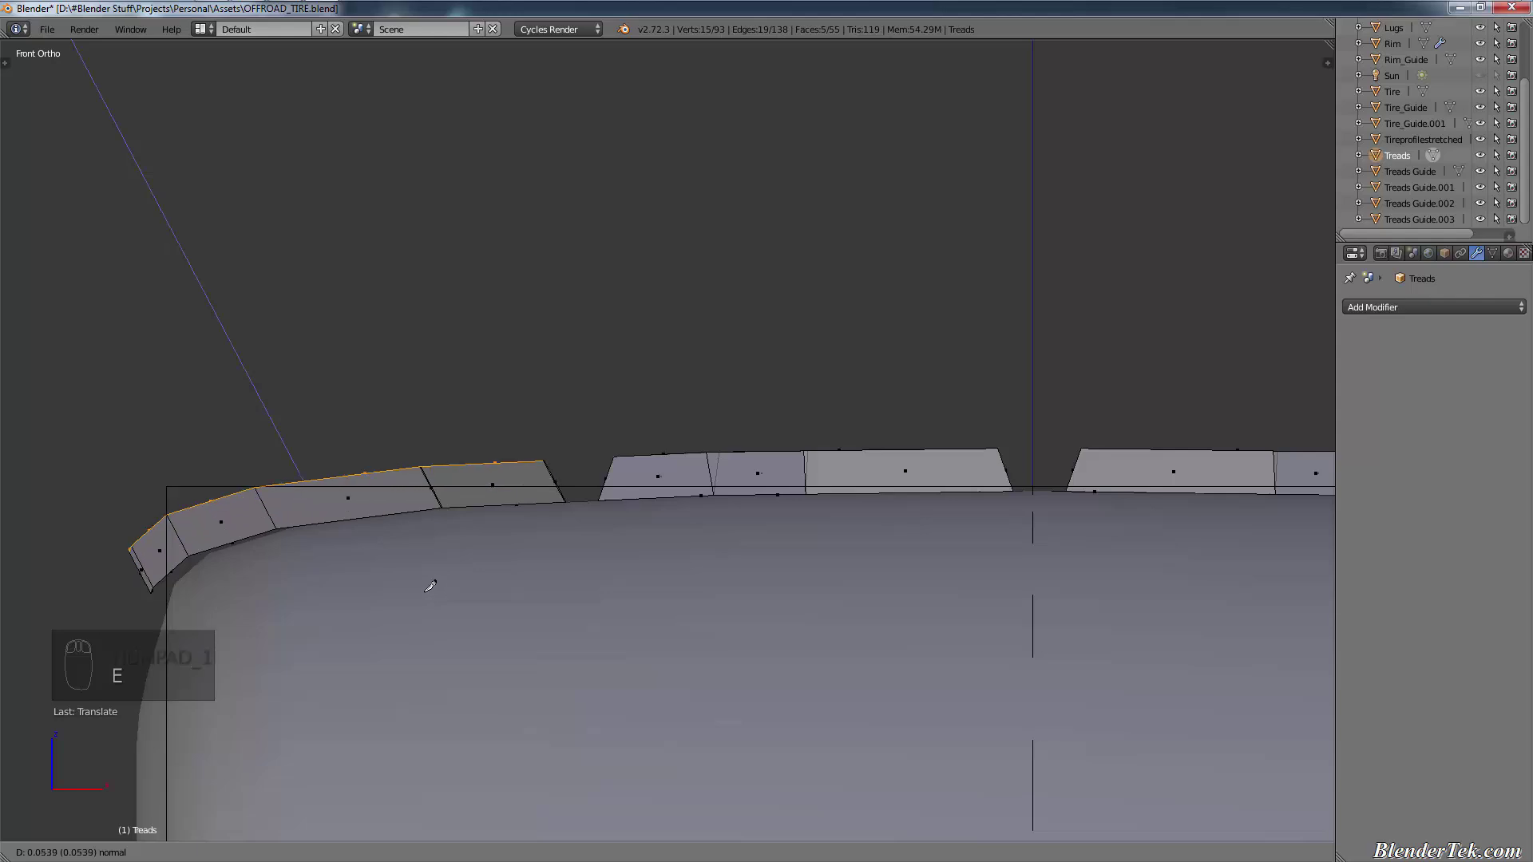
type("0.05")
key("Return")
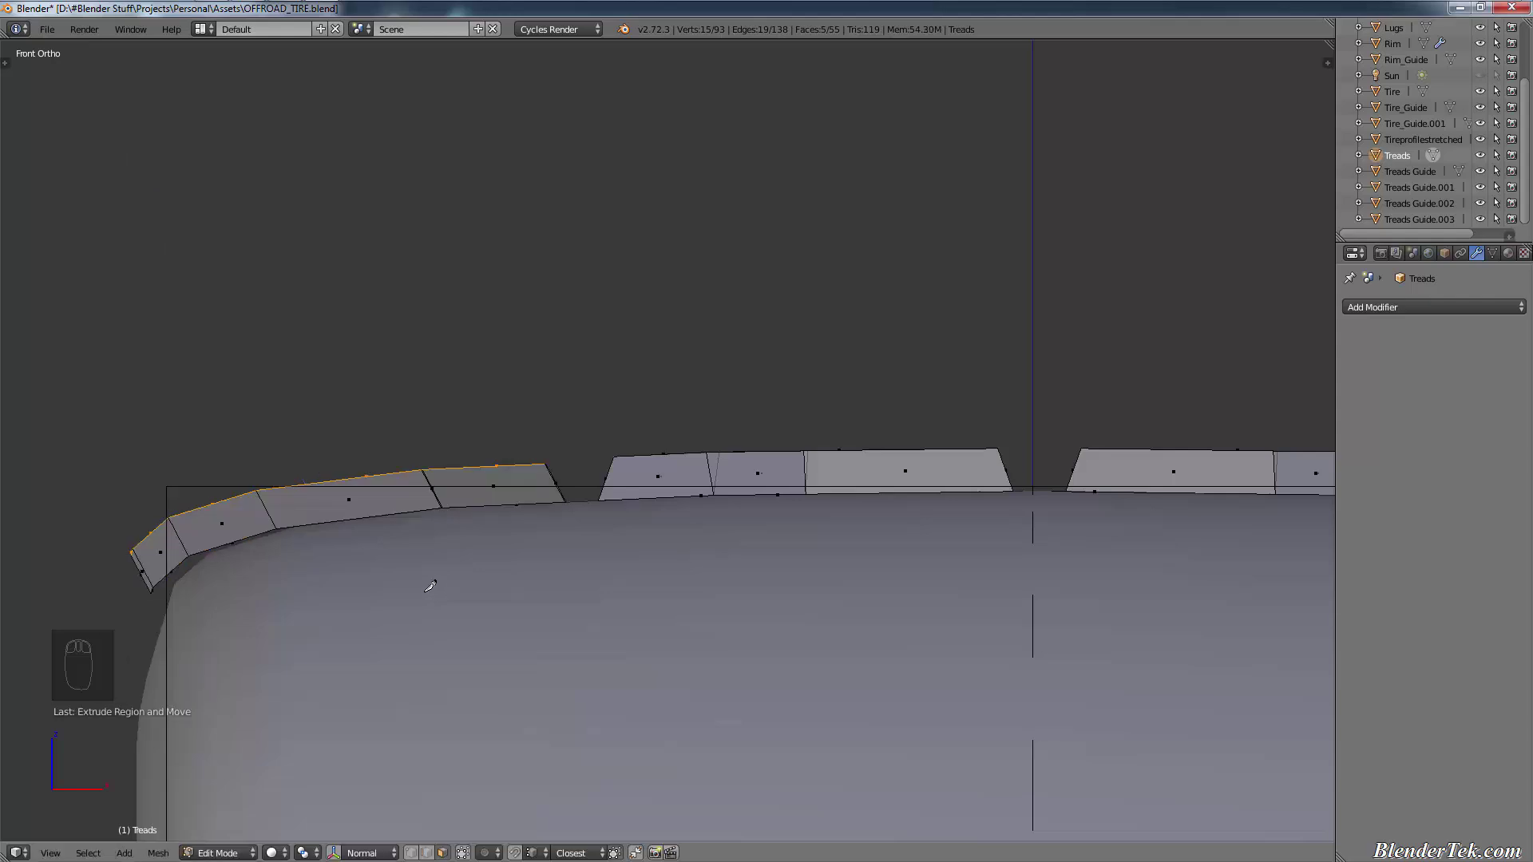
key("a")
Step: Extrude the four connected faces of the opposite shoulder tread block along their normals to match the neighbouring blocks' height
middle_click_drag(664, 419, 776, 609)
middle_click_drag(763, 492, 26, 733, "shift")
middle_click_drag(797, 451, 702, 383)
right_click(881, 379, "shift")
right_click(939, 417, "shift")
right_click(965, 403, "shift")
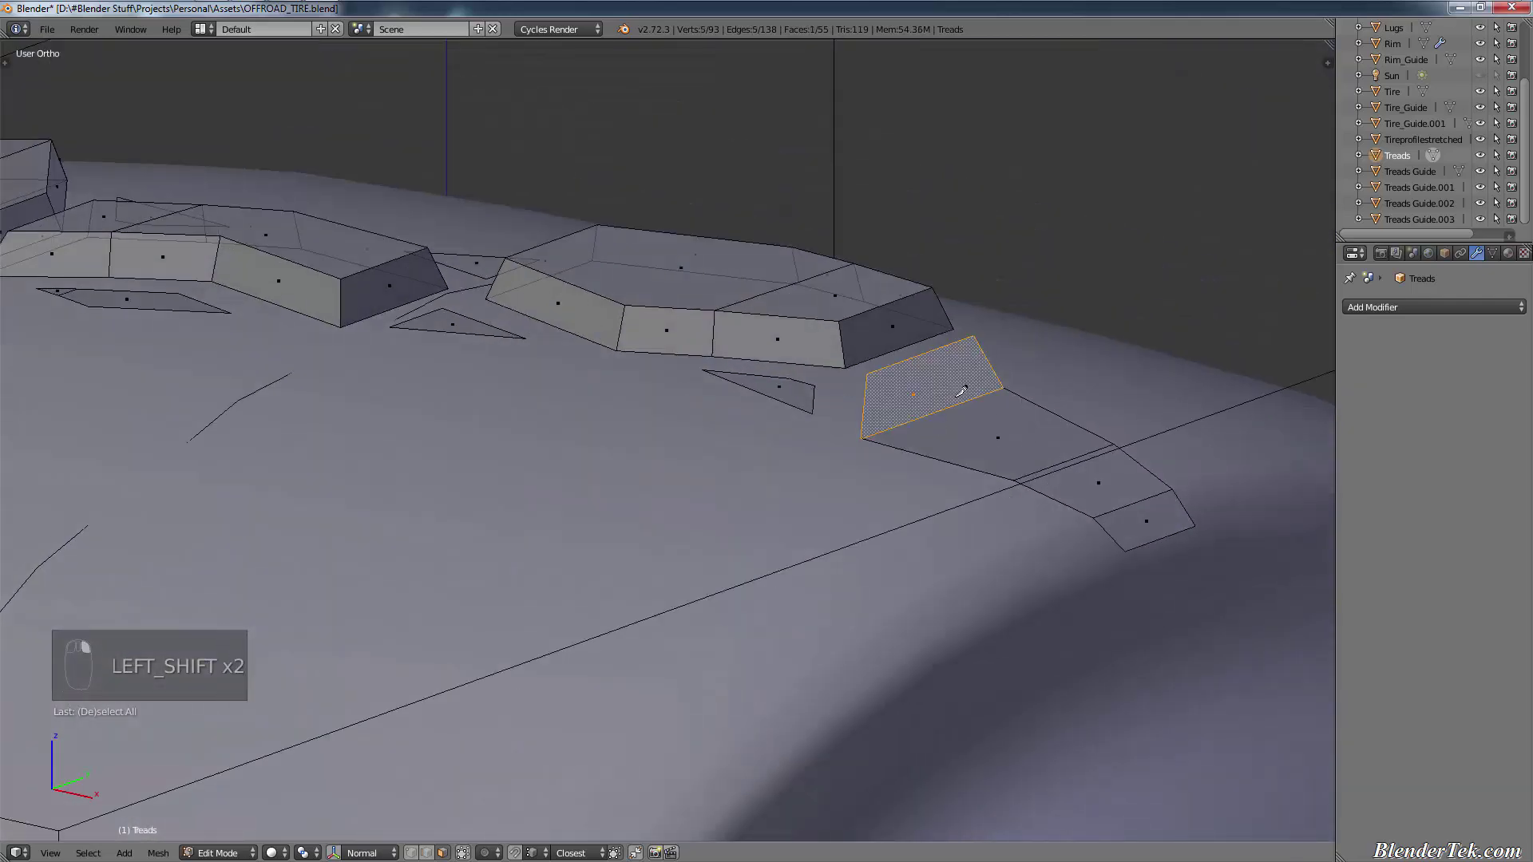
right_click(995, 422, "shift")
right_click(1103, 468, "shift")
right_click(1150, 513, "shift")
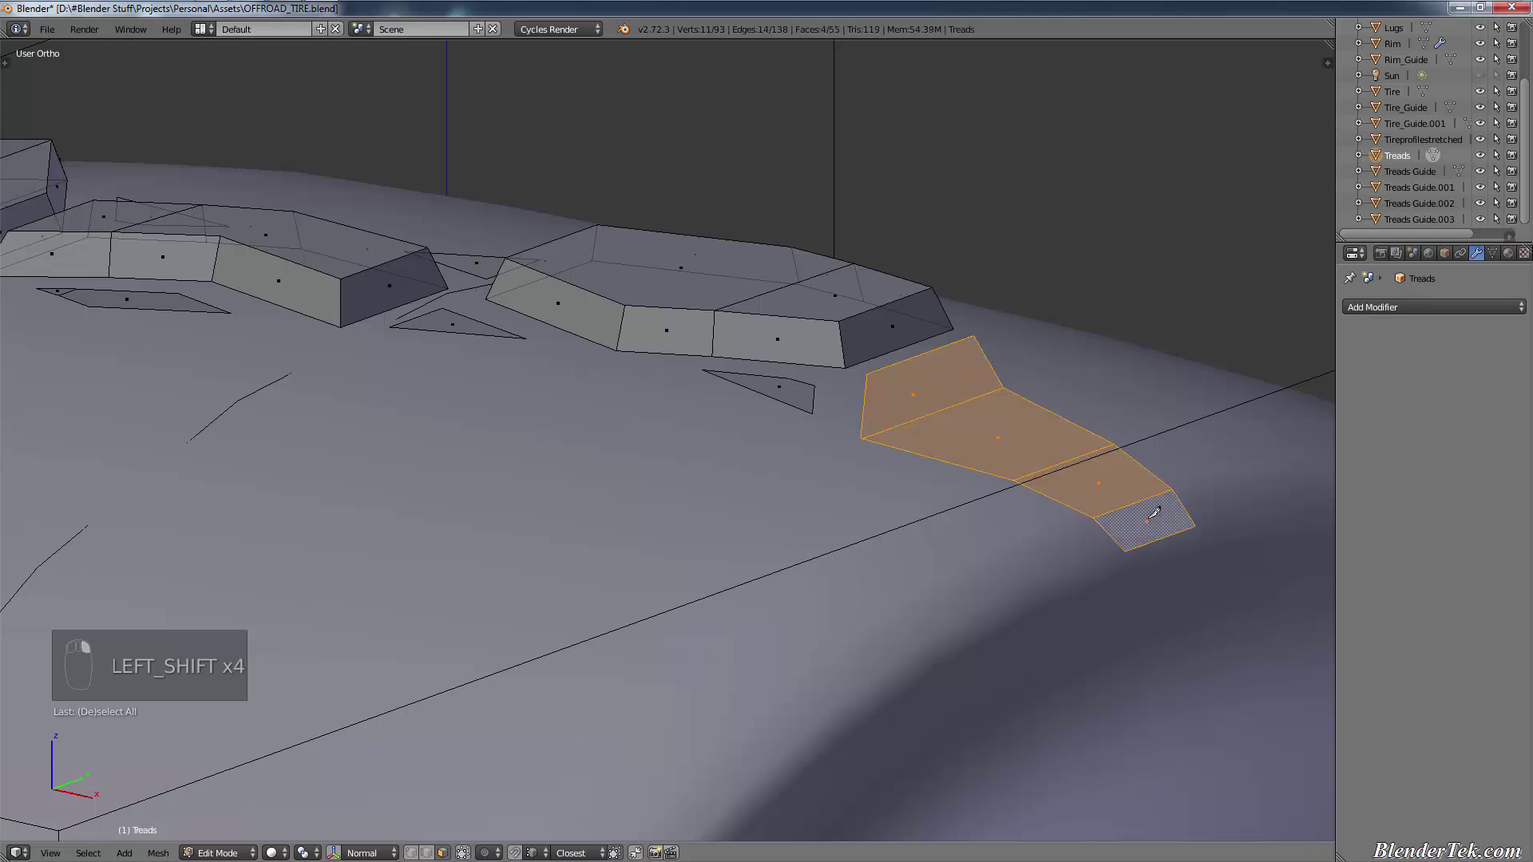
middle_click_drag(956, 520, 994, 529)
key("KP_1")
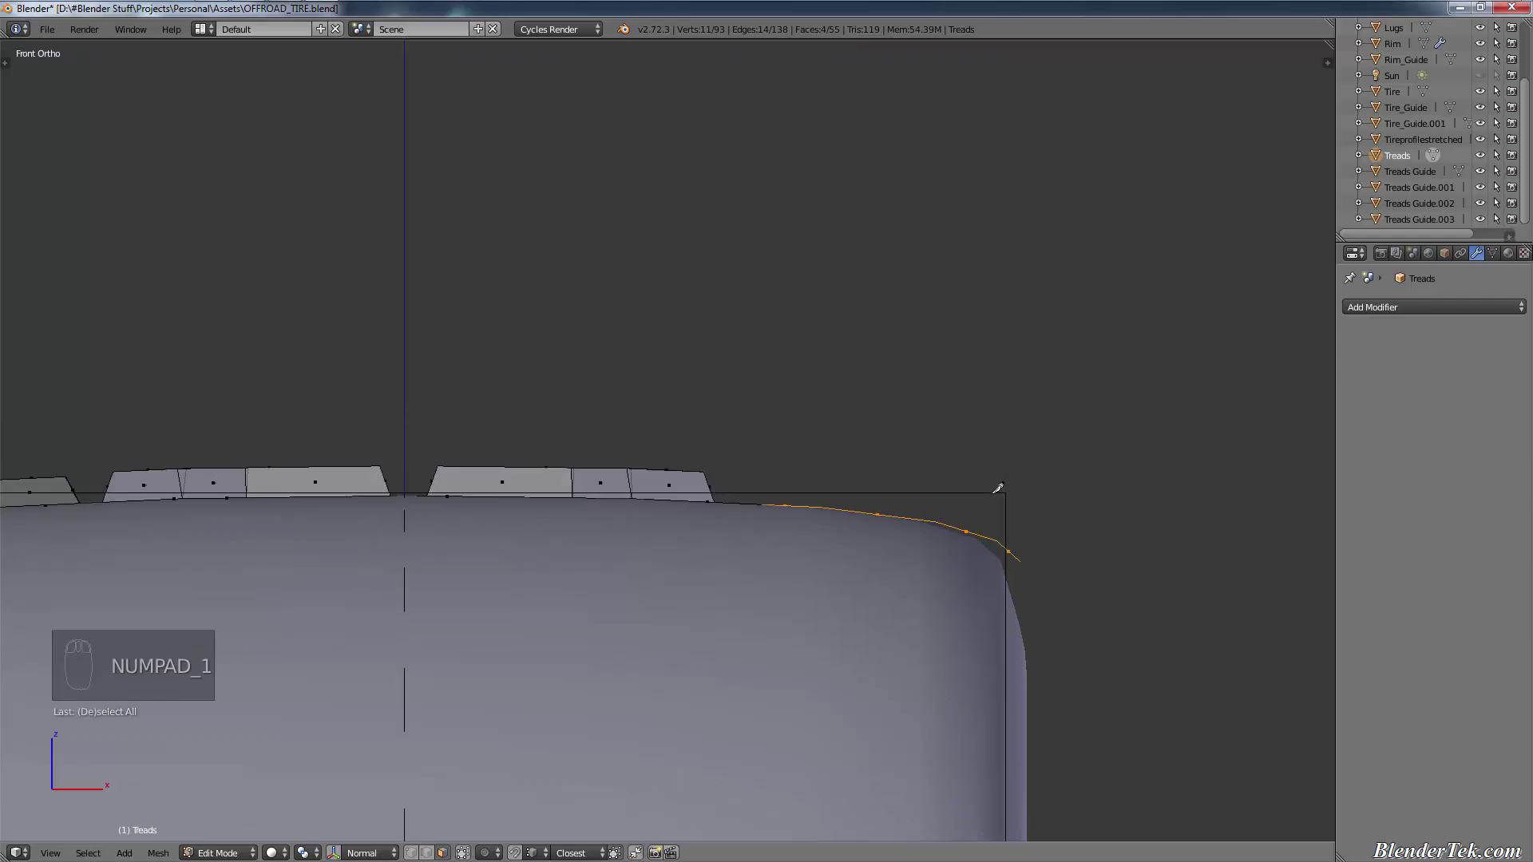
type("e.1")
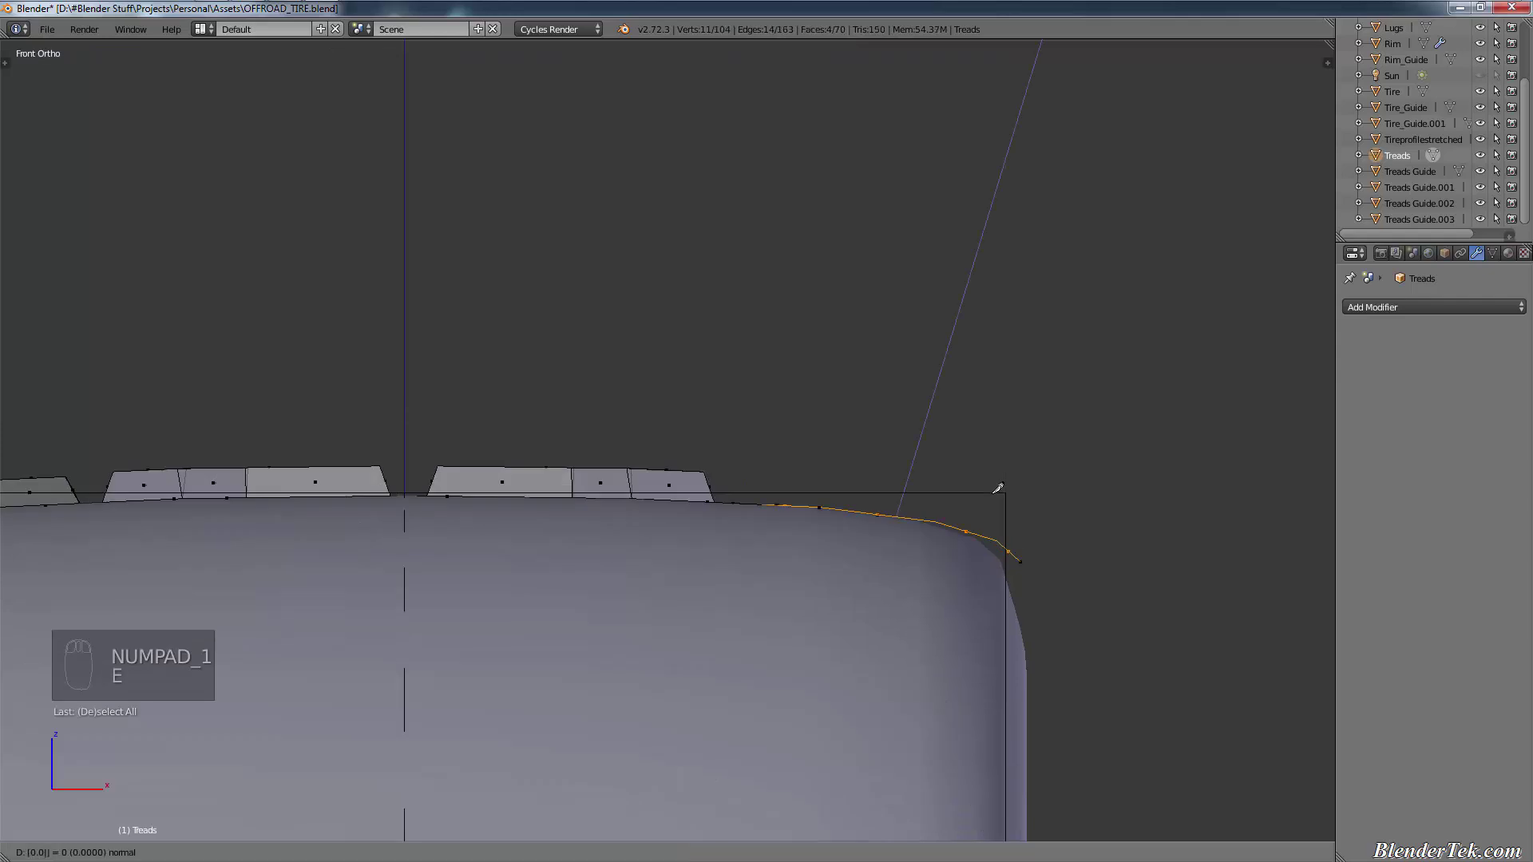
key("Return")
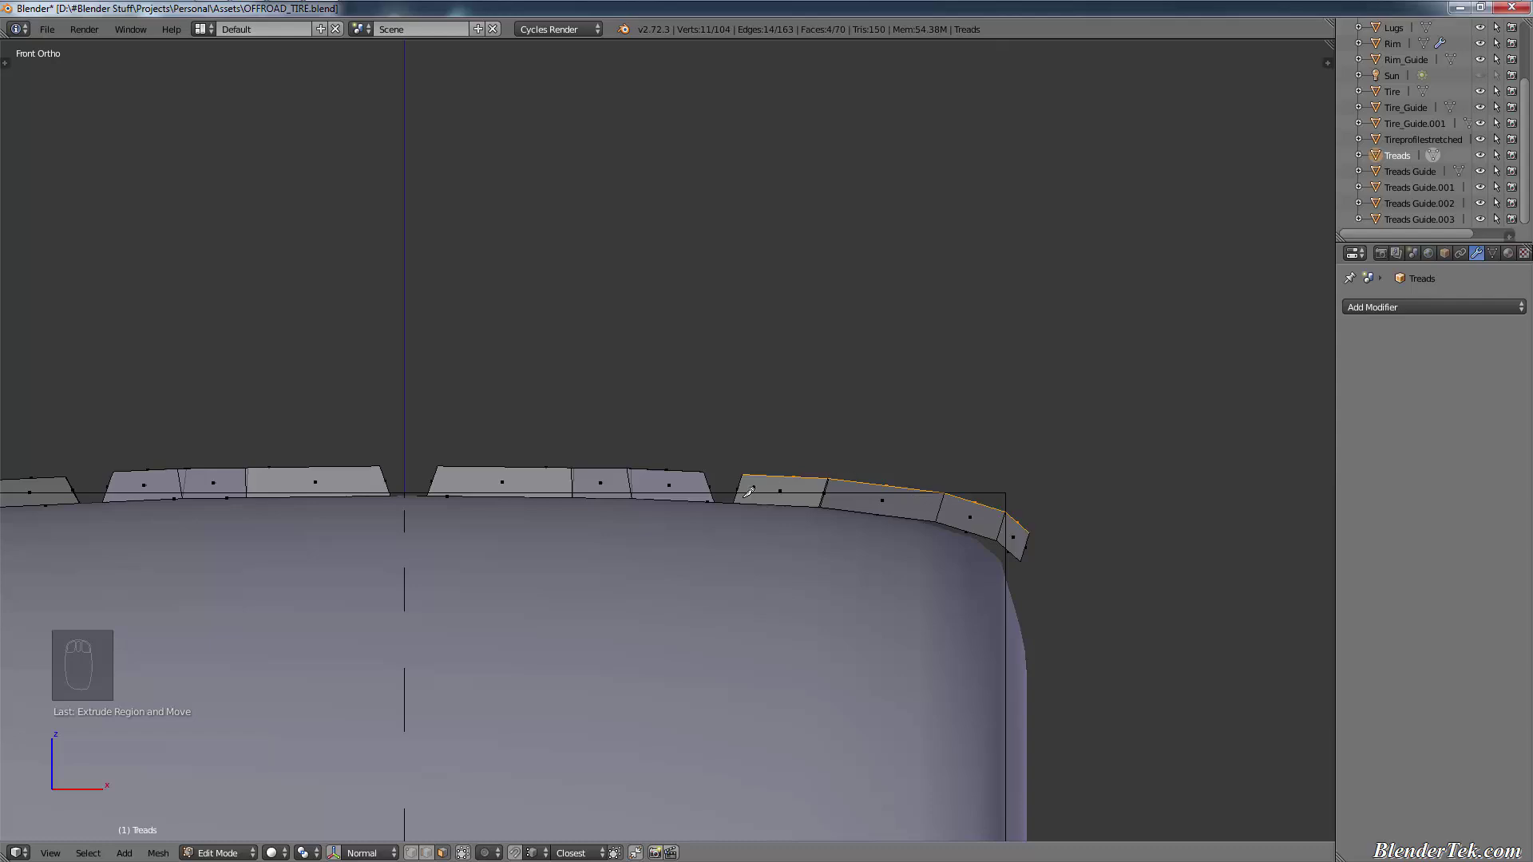
Step: Inset the two joined faces of the small flat tread piece beside the V-shaped central block by about 0.022
middle_click_drag(749, 492, 606, 559)
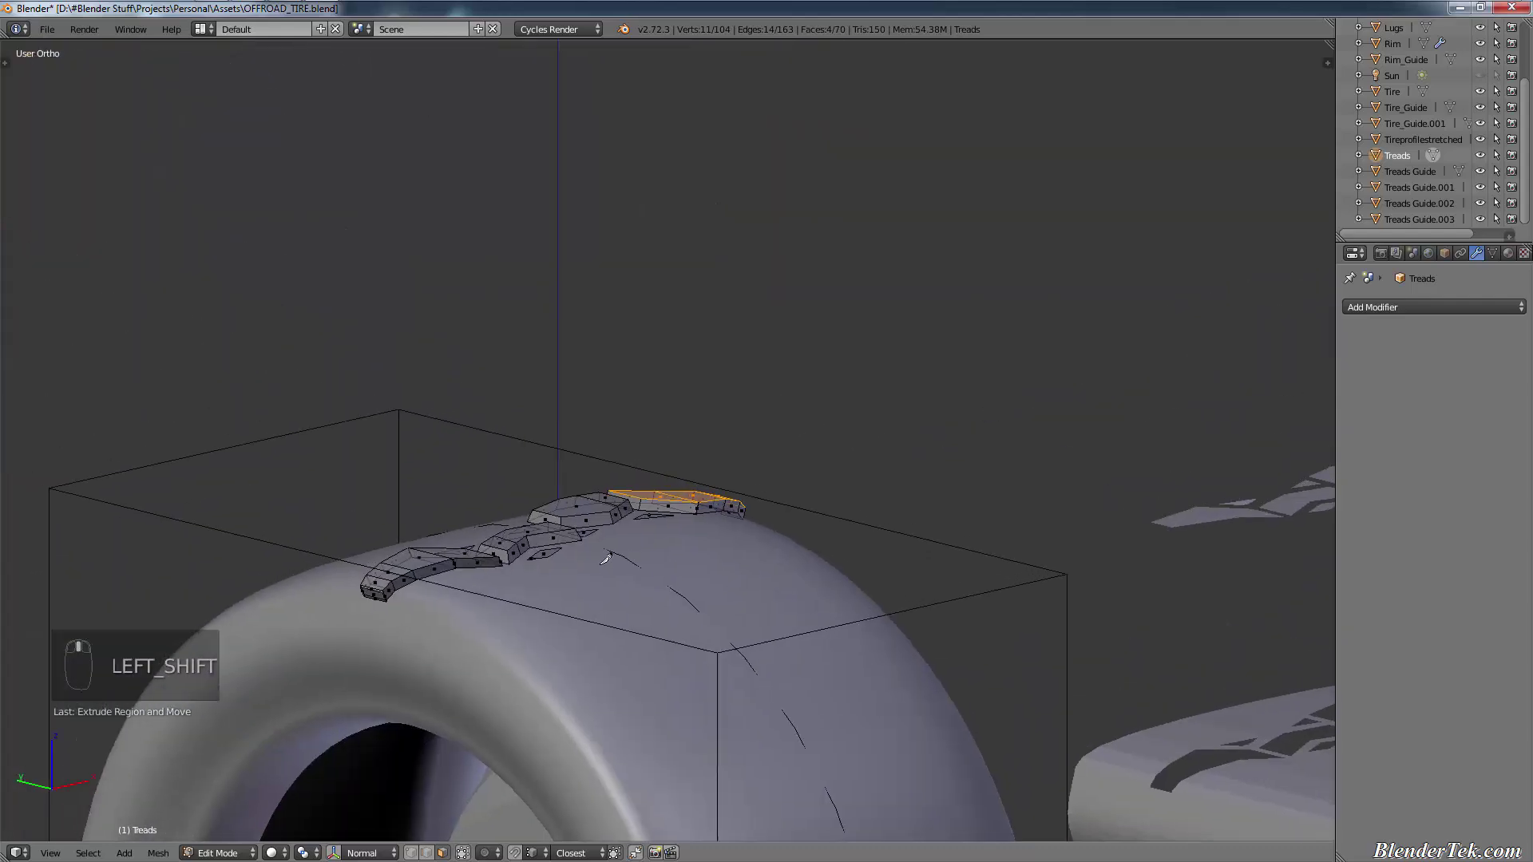
scroll(606, 559, "up", 8)
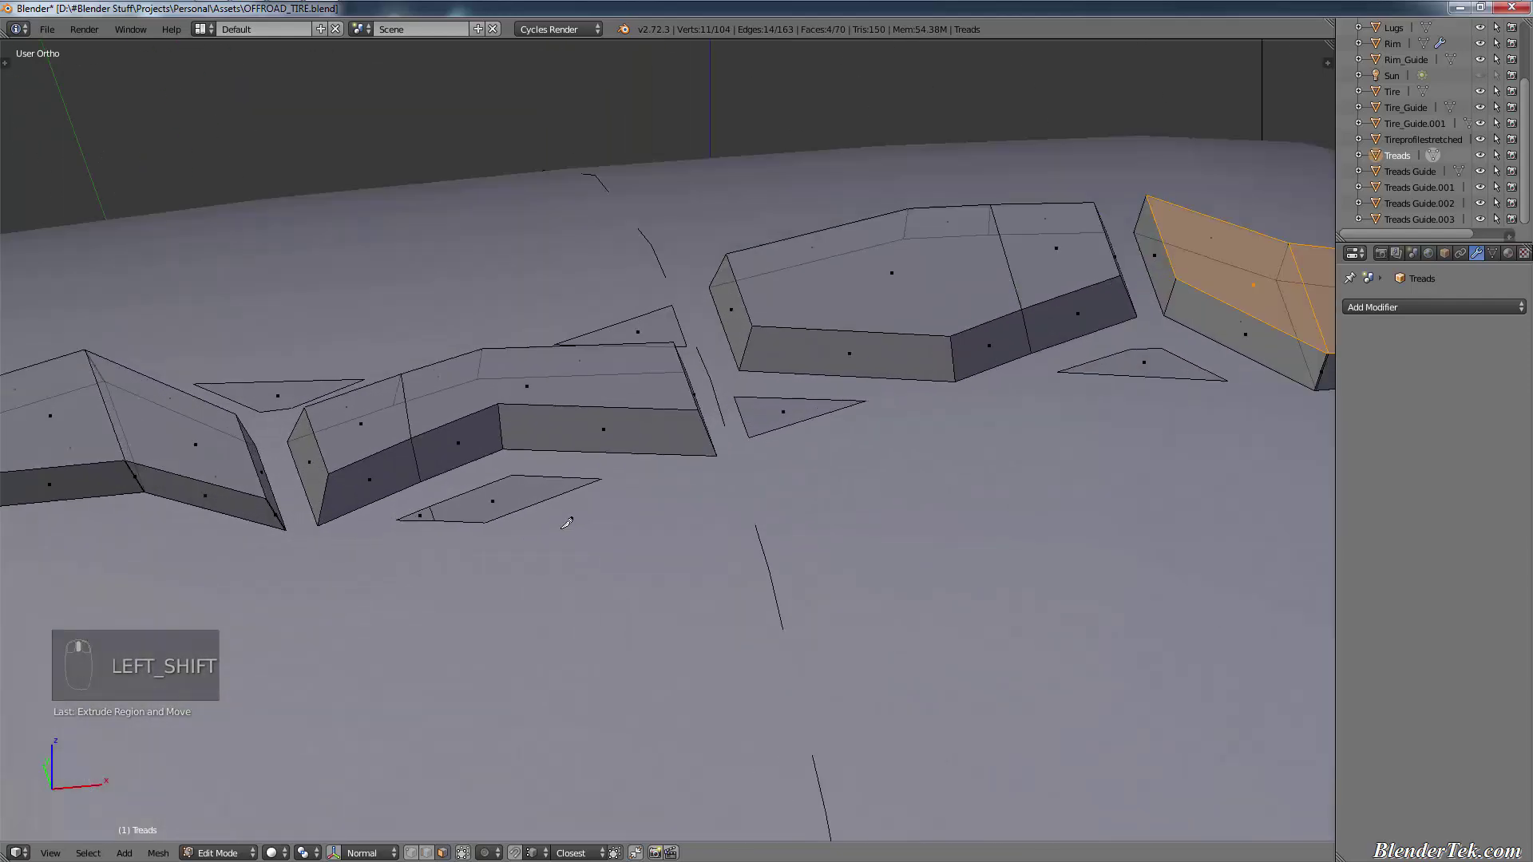
scroll(970, 524, "down", 1)
scroll(941, 507, "up", 1)
middle_click_drag(940, 507, 871, 553, "shift")
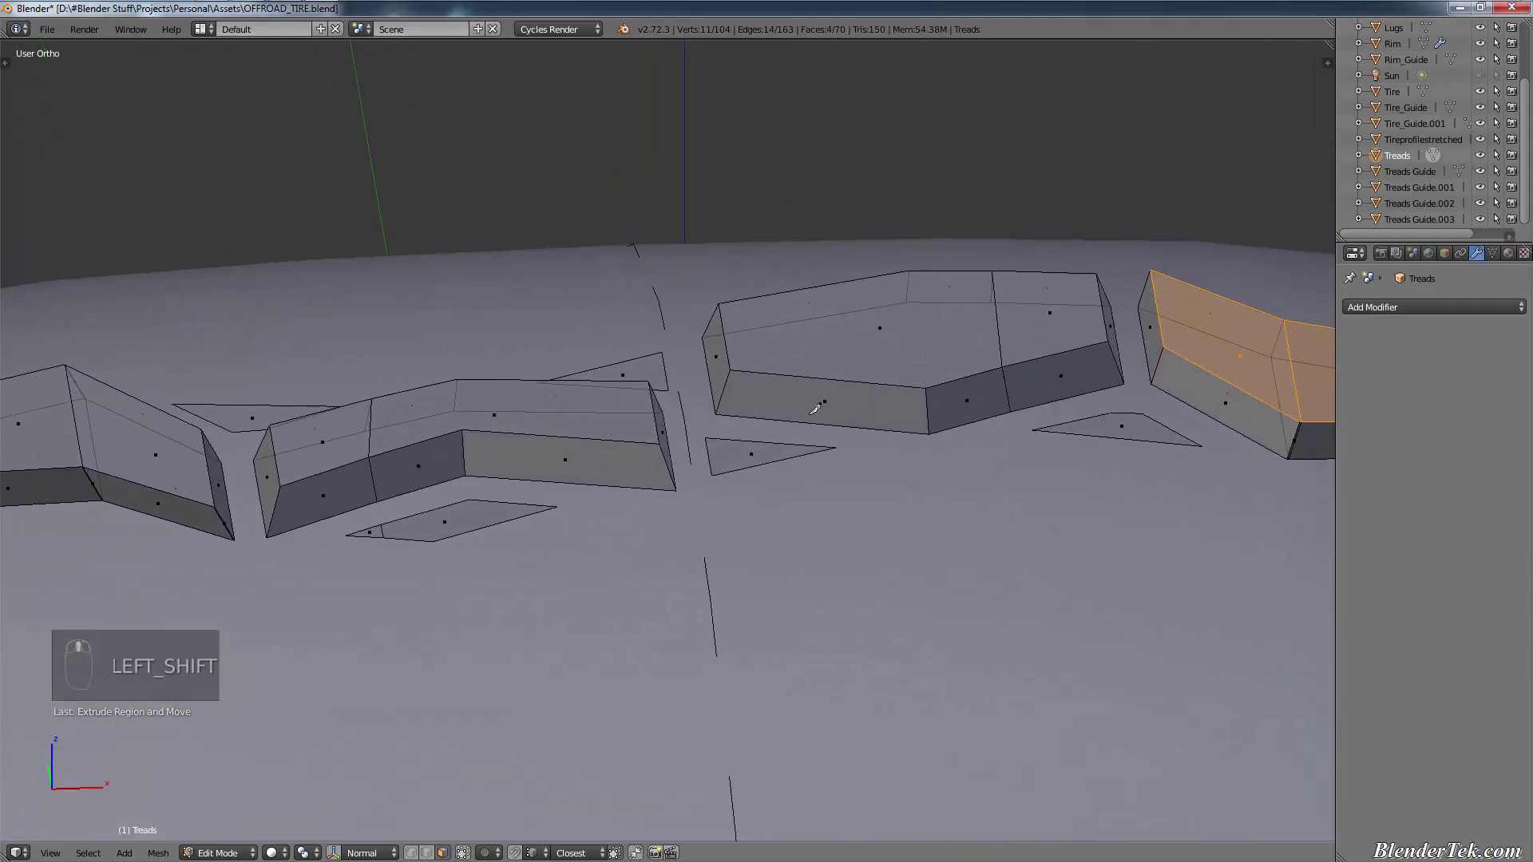
right_click(379, 531)
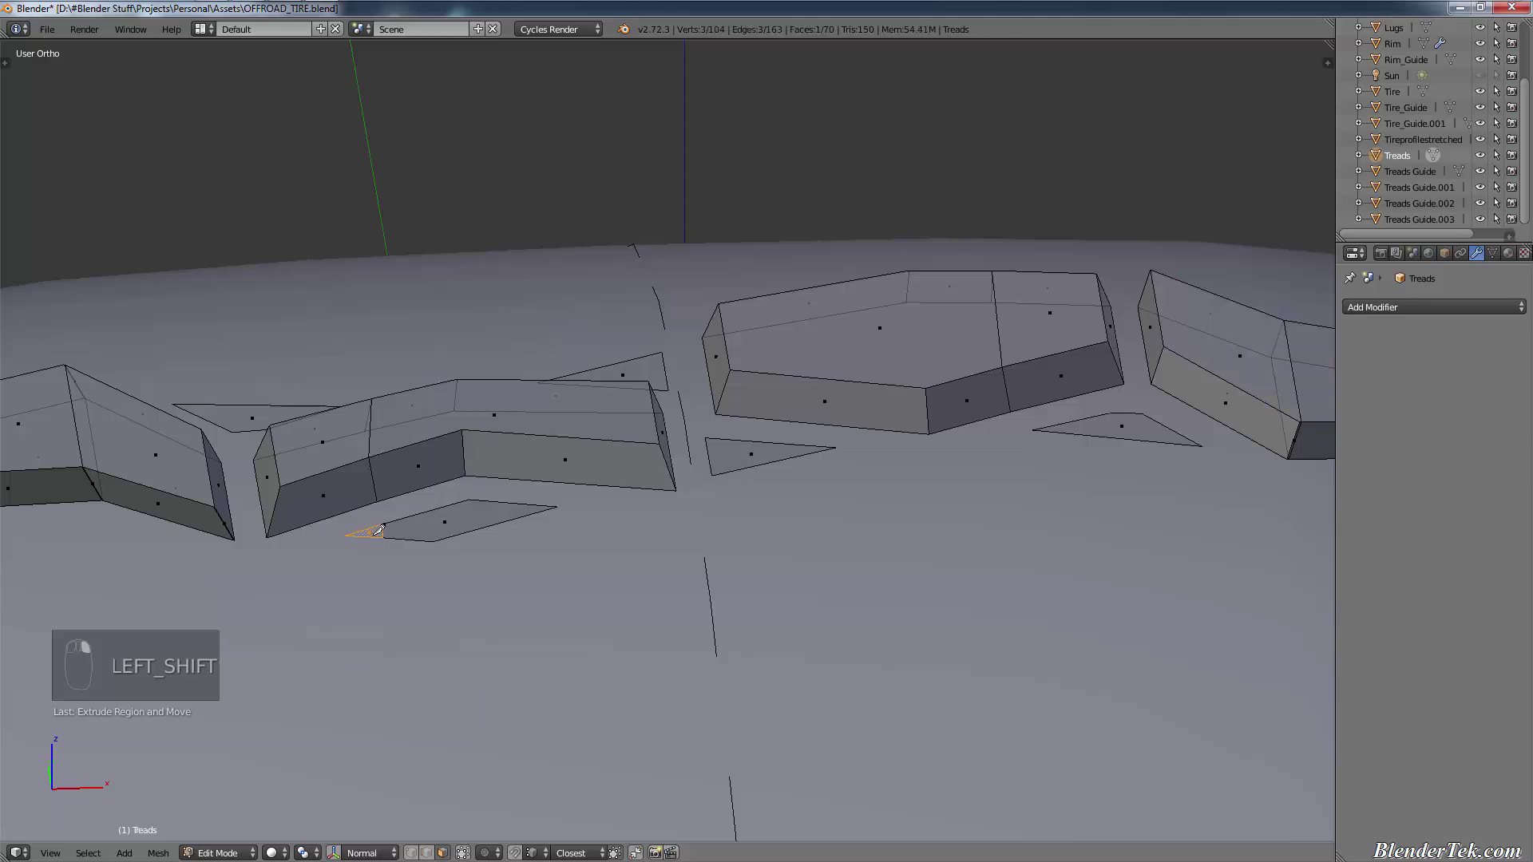
scroll(423, 527, "up", 2)
middle_click_drag(423, 555, 411, 545)
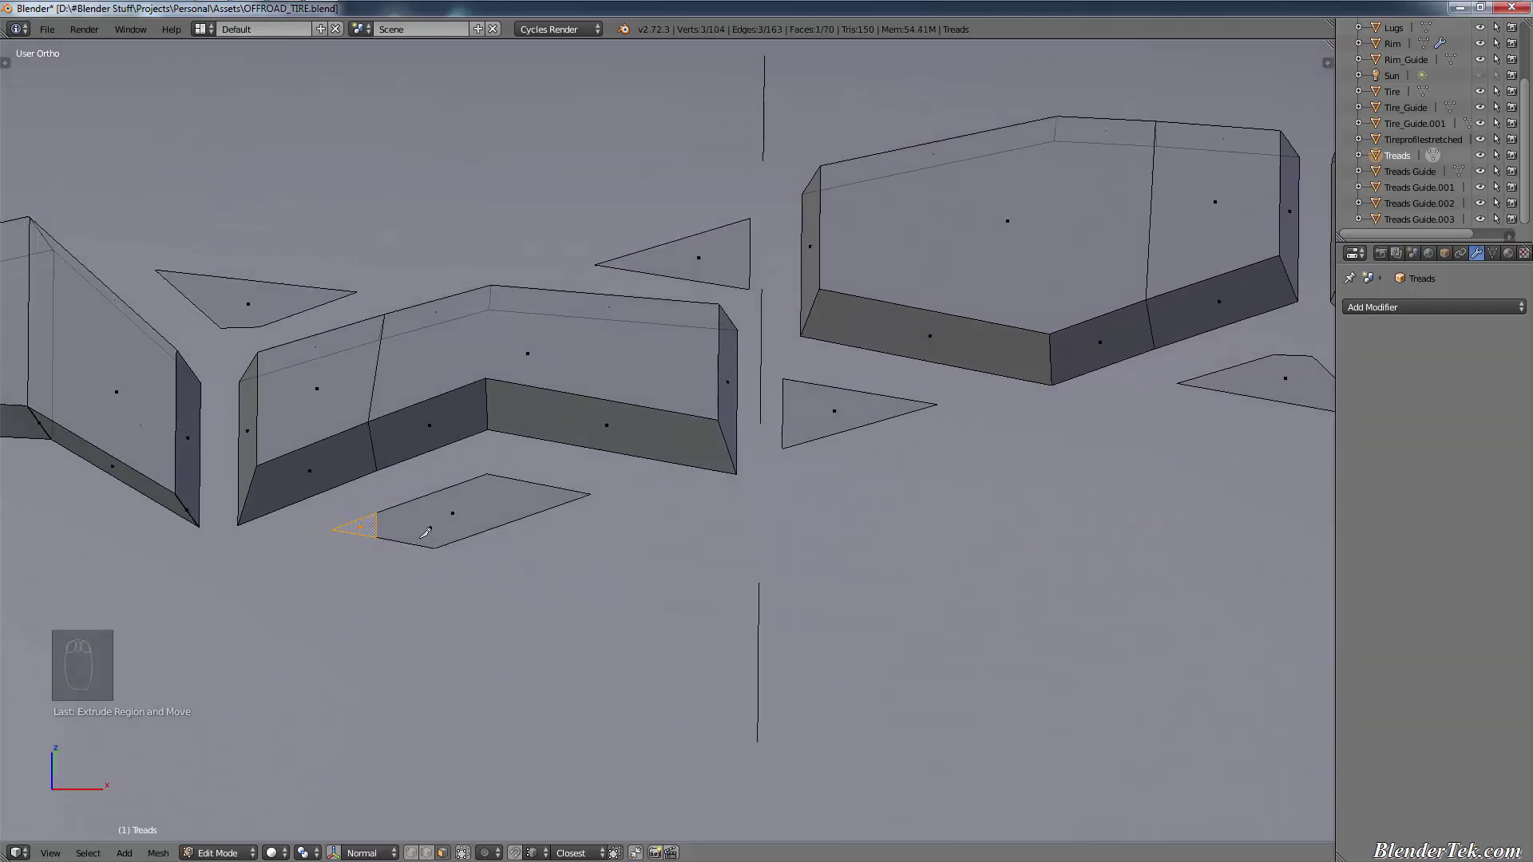
right_click(449, 515, "shift")
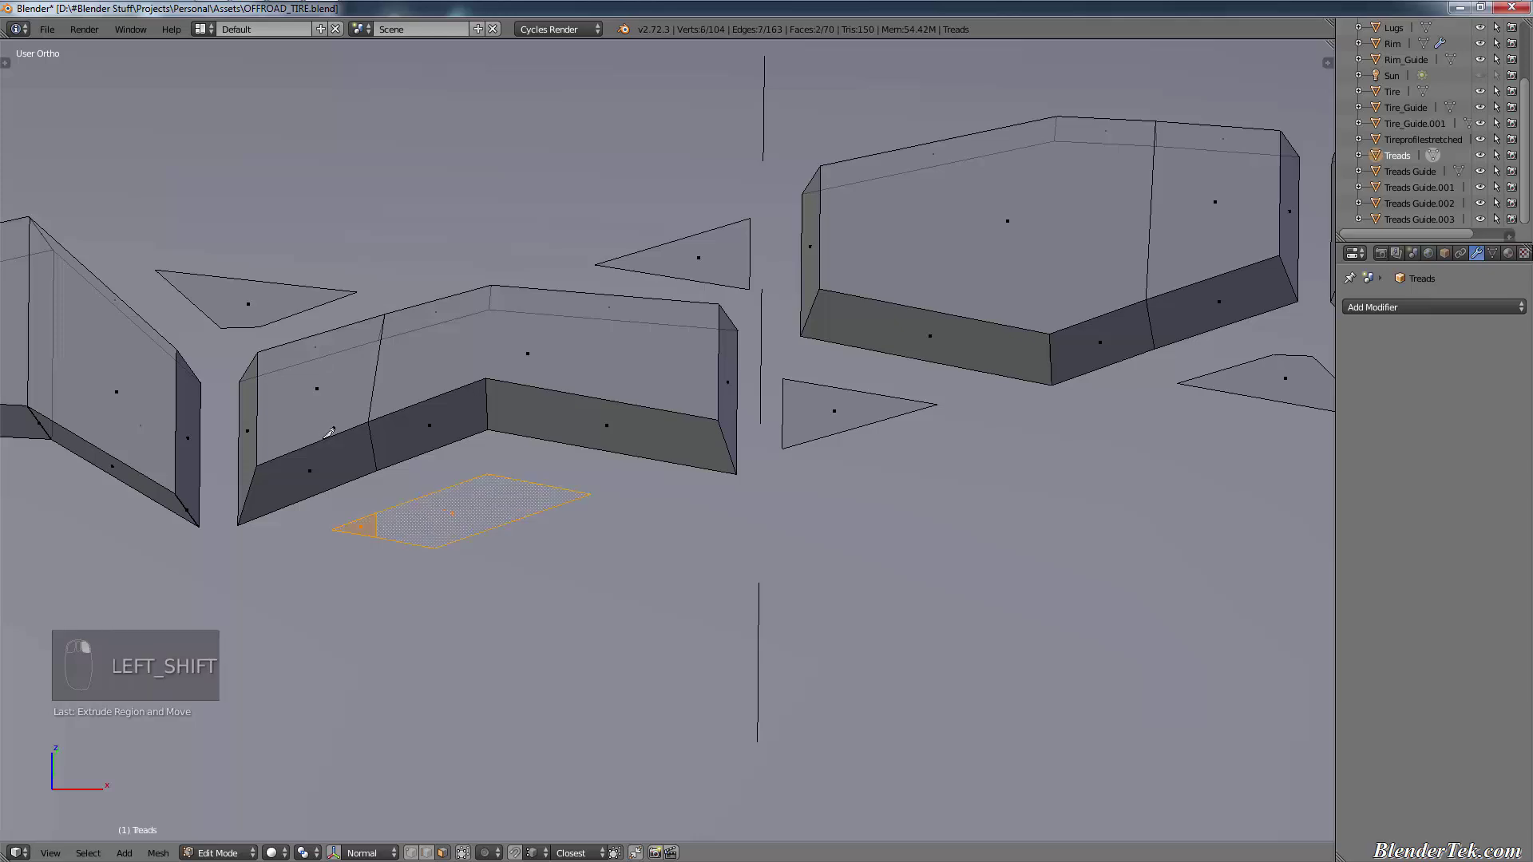
key("i")
key("i")
key("i")
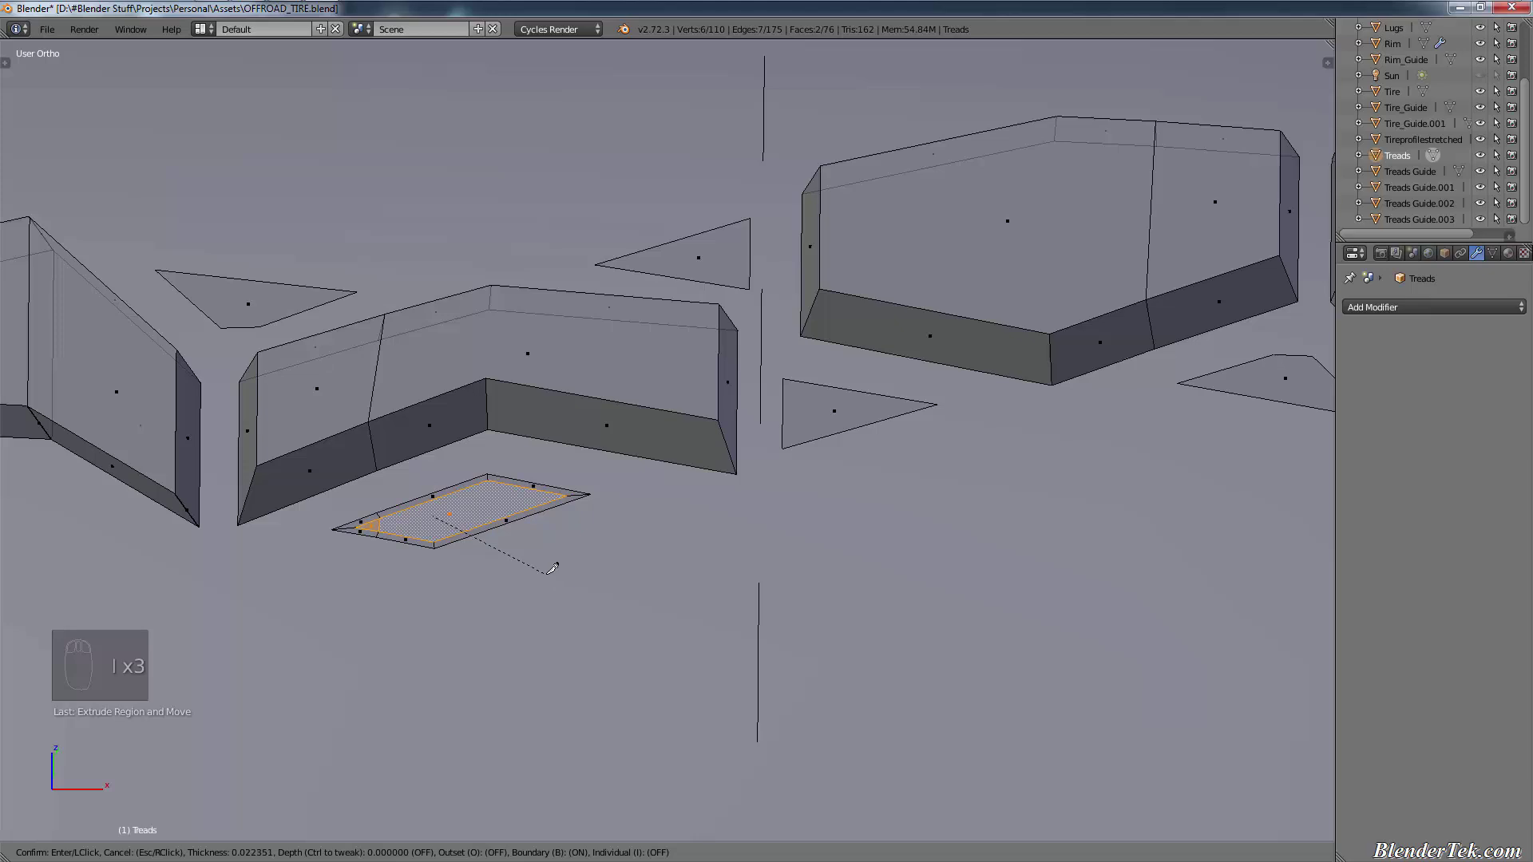
left_click(540, 580)
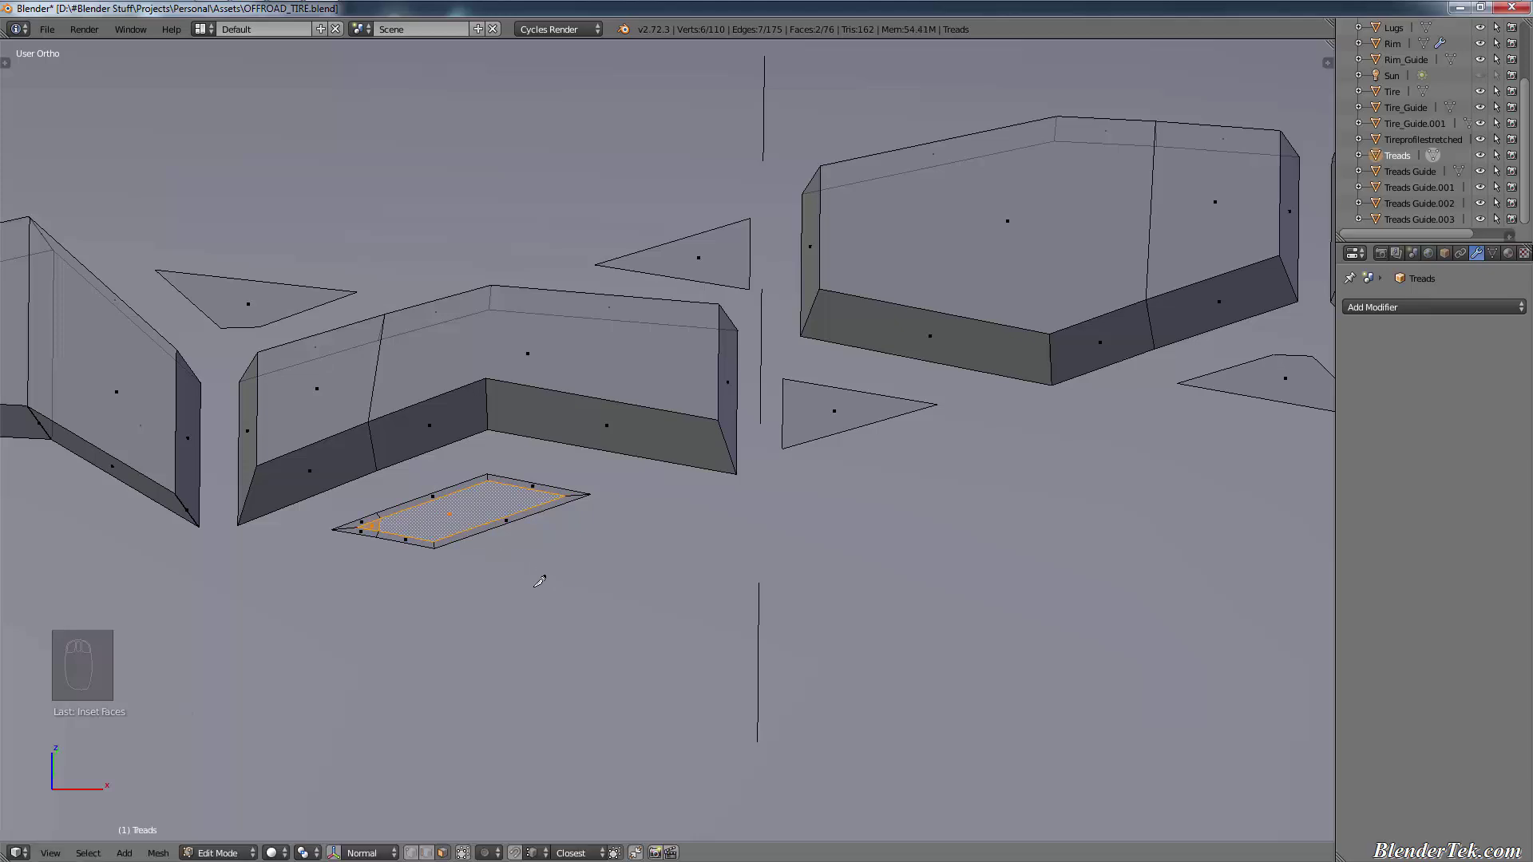
Step: Raise the small piece's inset faces along the global Z axis level with the central blocks, and deselect everything
key("KP_1")
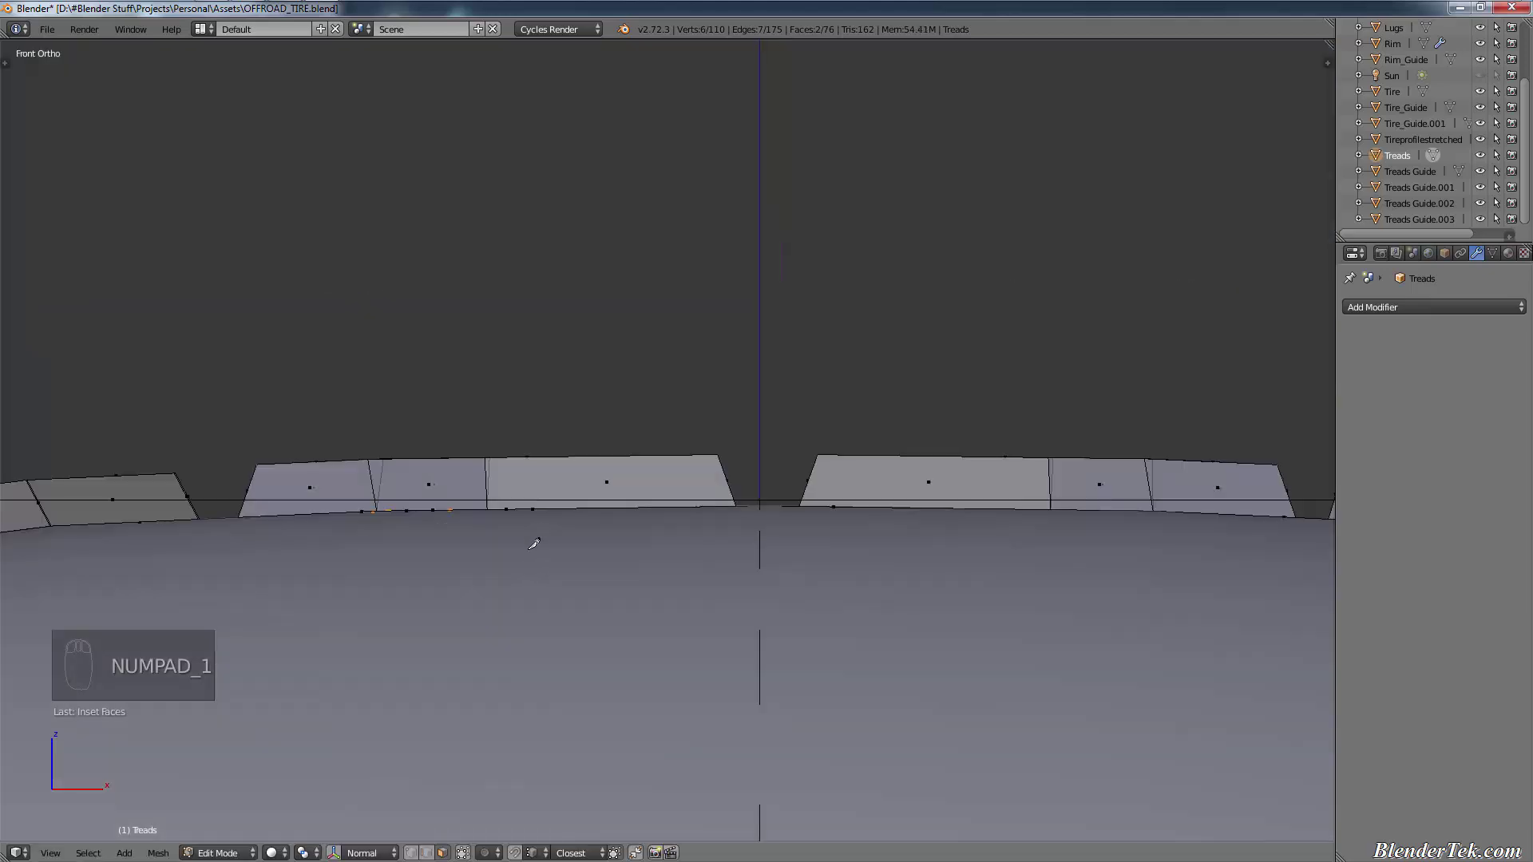
key("g")
key("z")
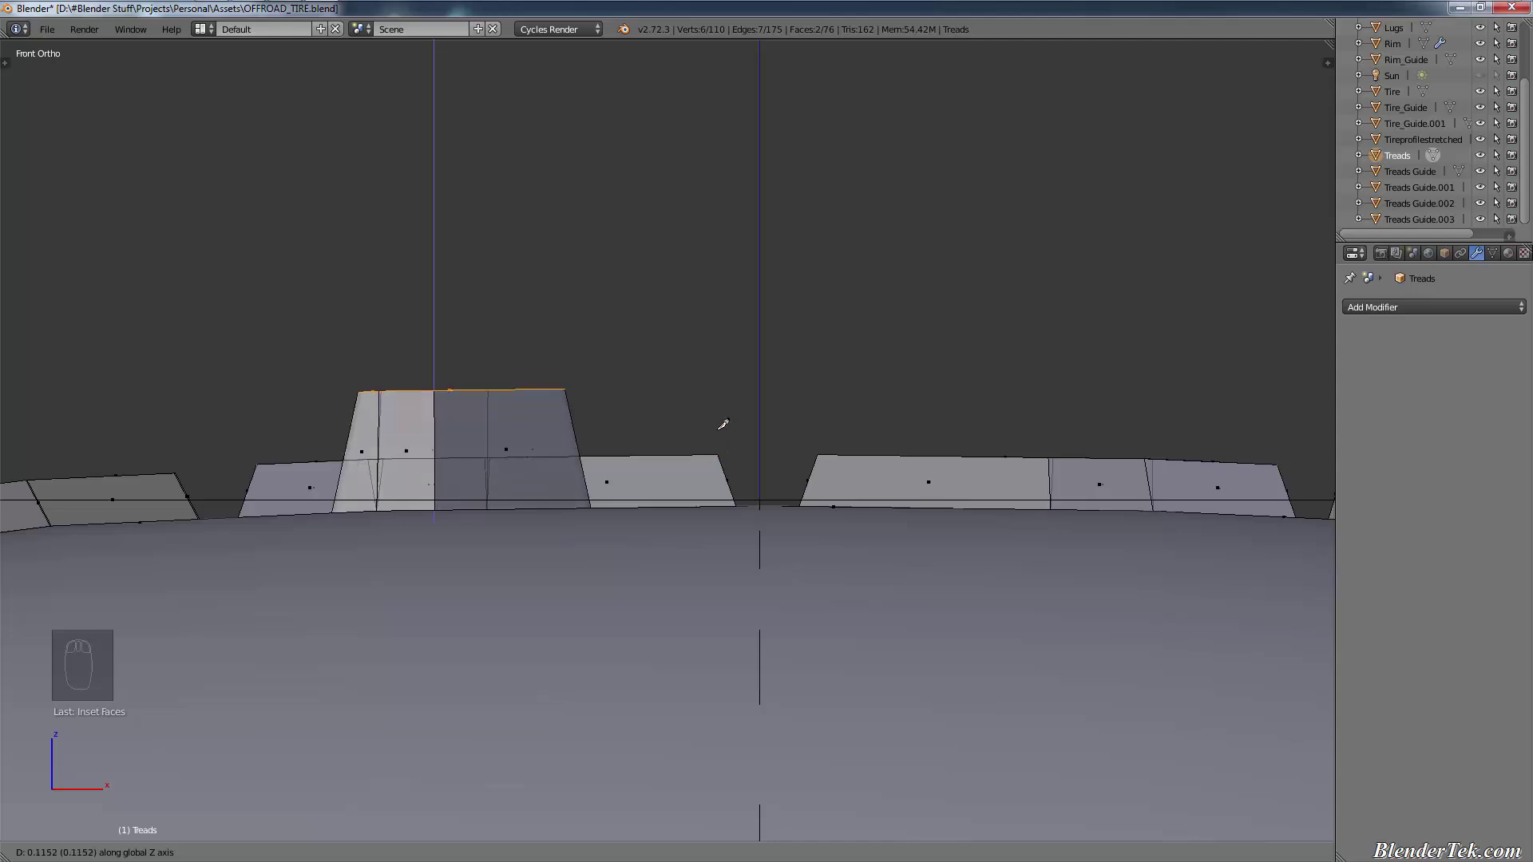
right_click(723, 424)
key("a")
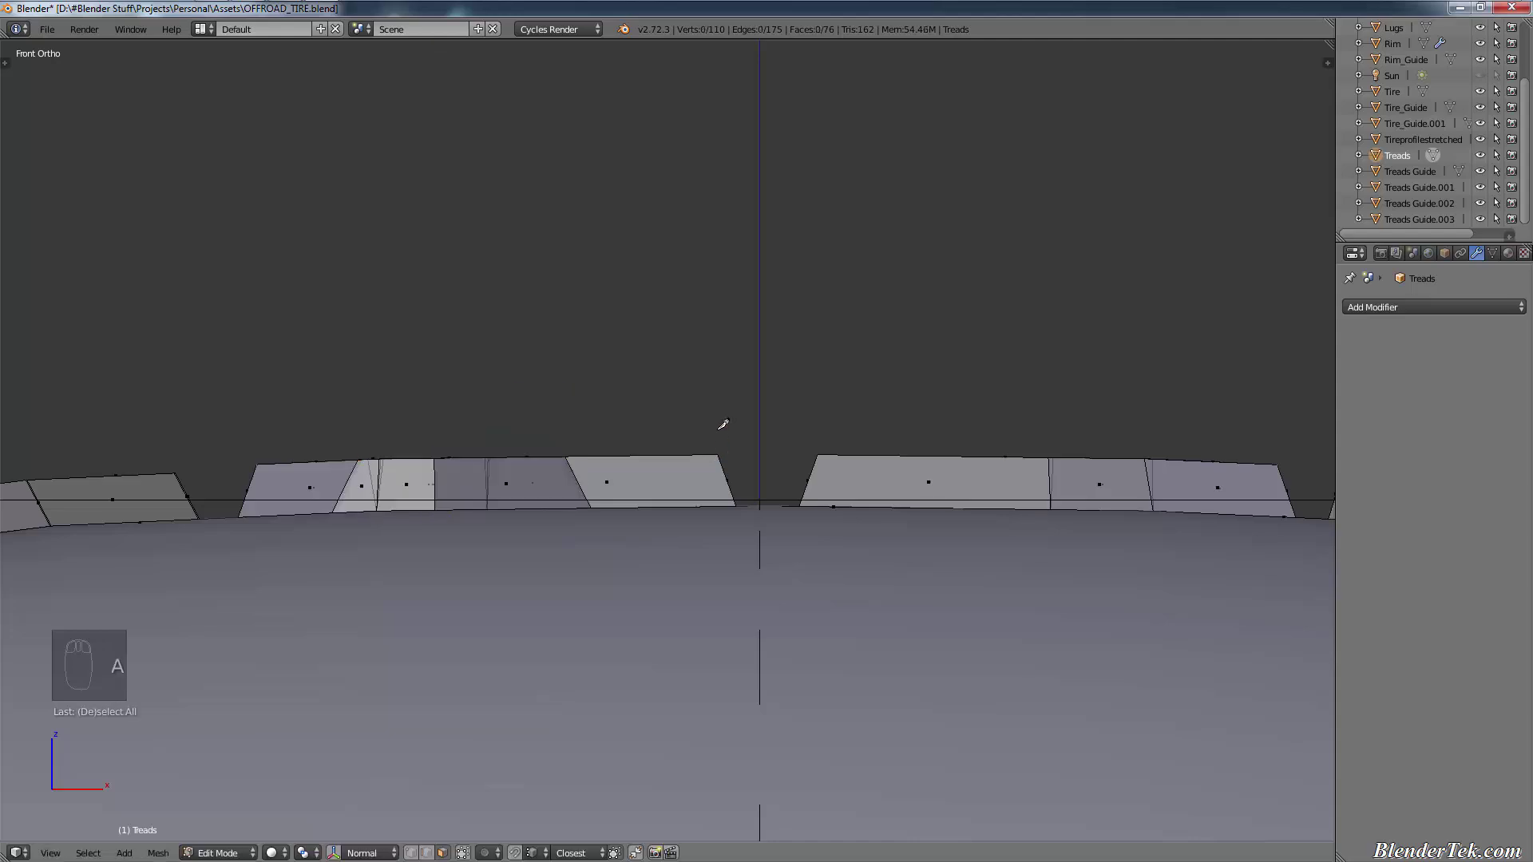
Step: Inset the small triangular tread face between the two central blocks by about 0.023
middle_click_drag(737, 450, 633, 533)
right_click(641, 489)
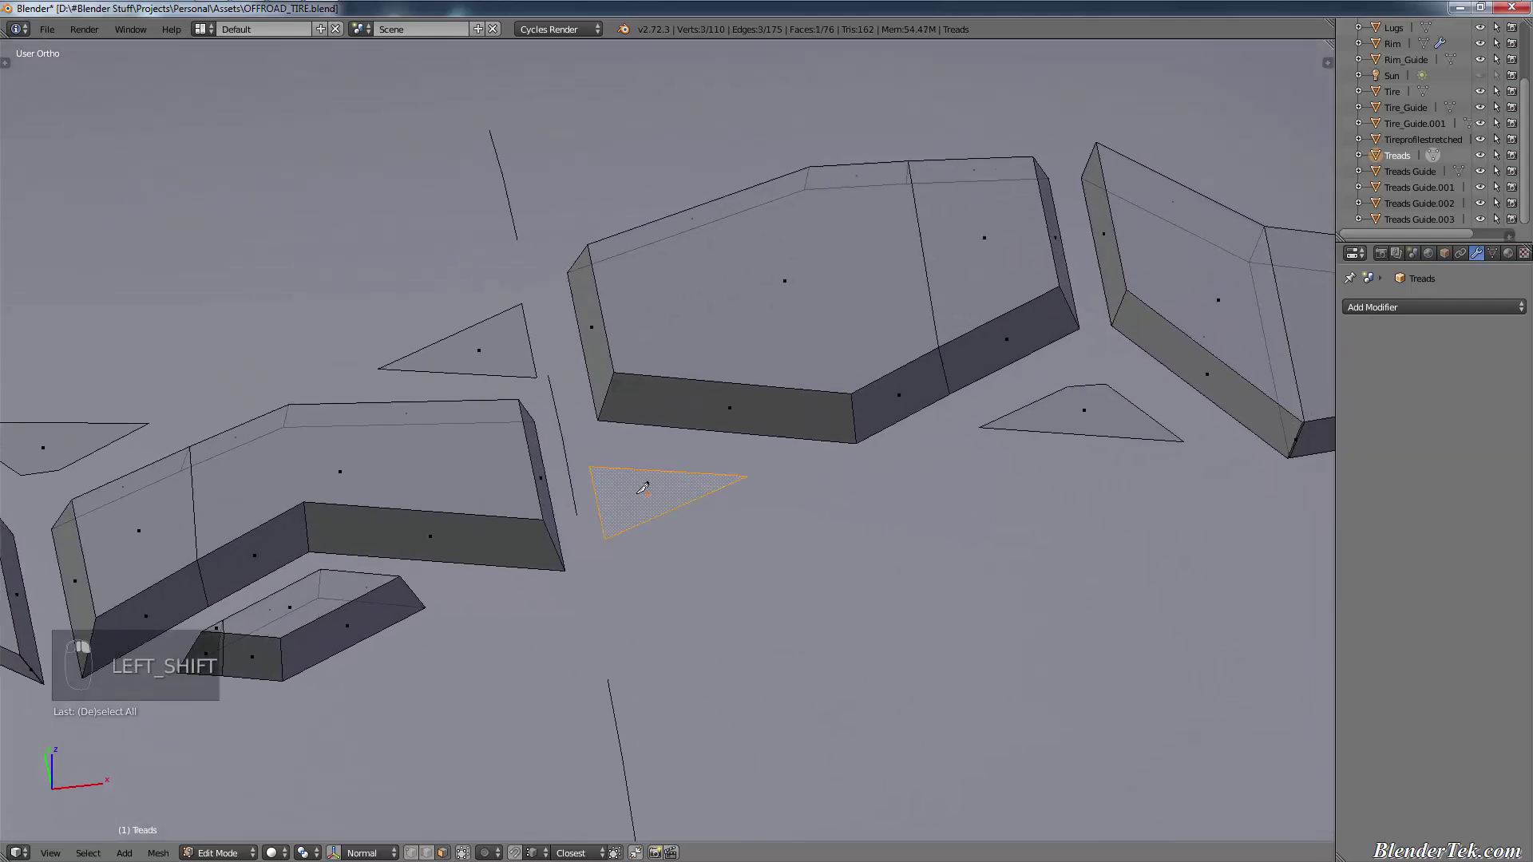
key("i")
key("i")
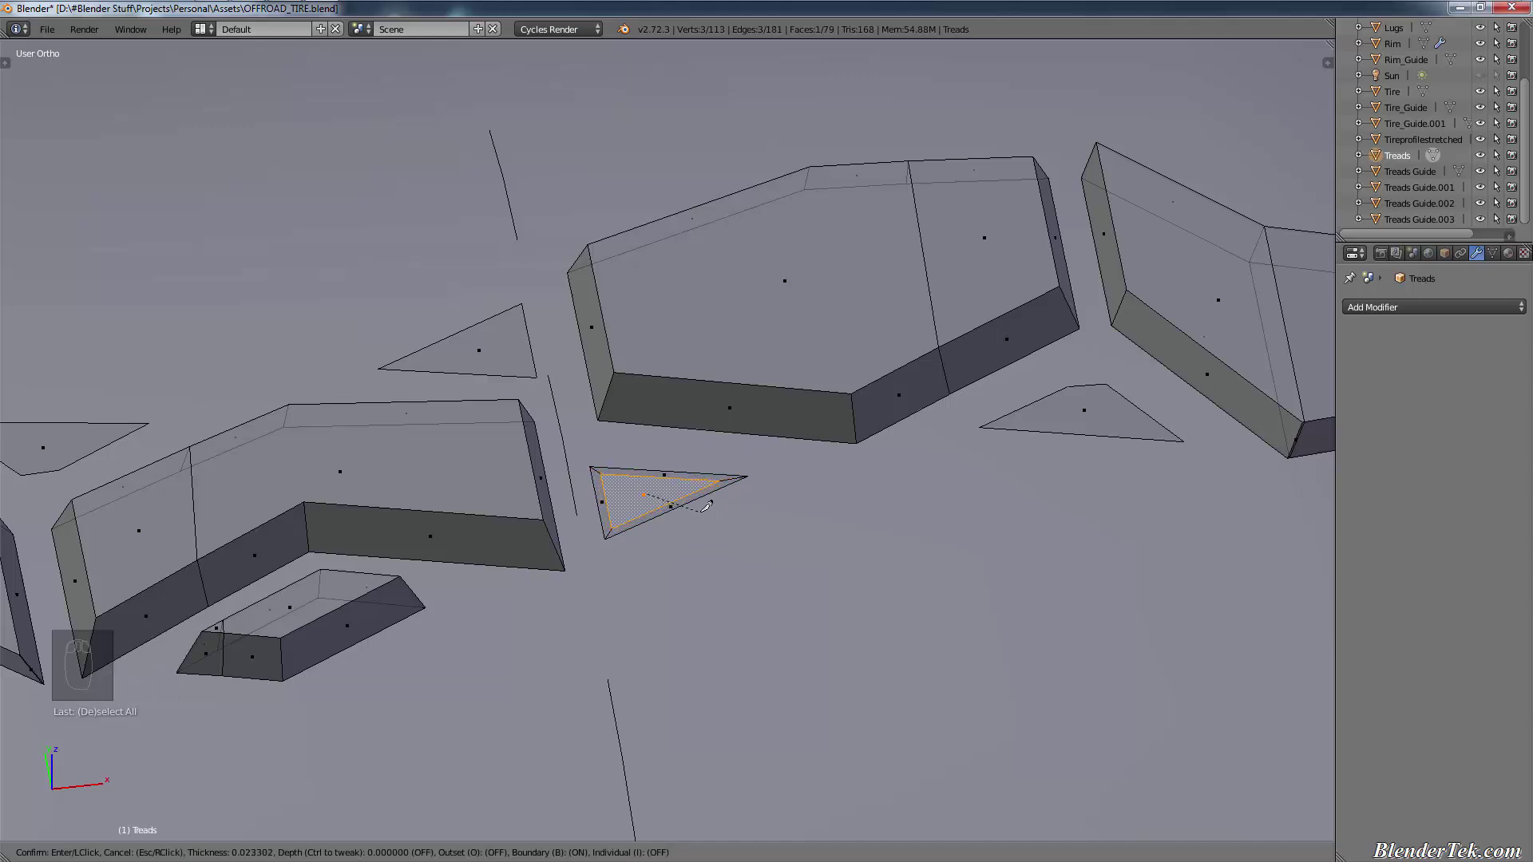
left_click(704, 513)
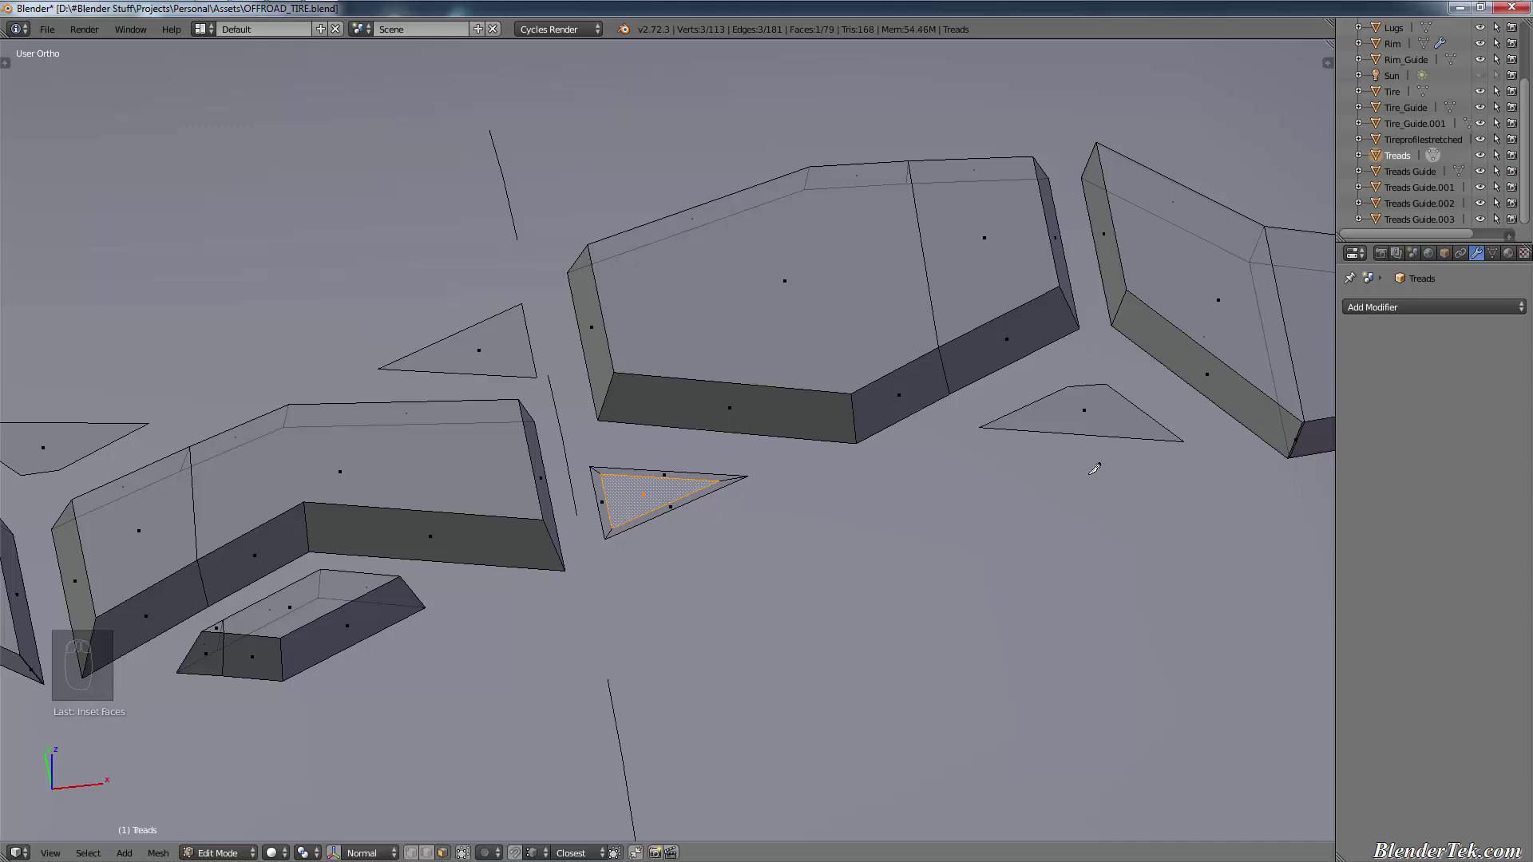
Step: Inset the small four-sided face beside the large central block and the small triangular face across the centre gap
right_click(1100, 424)
key("i")
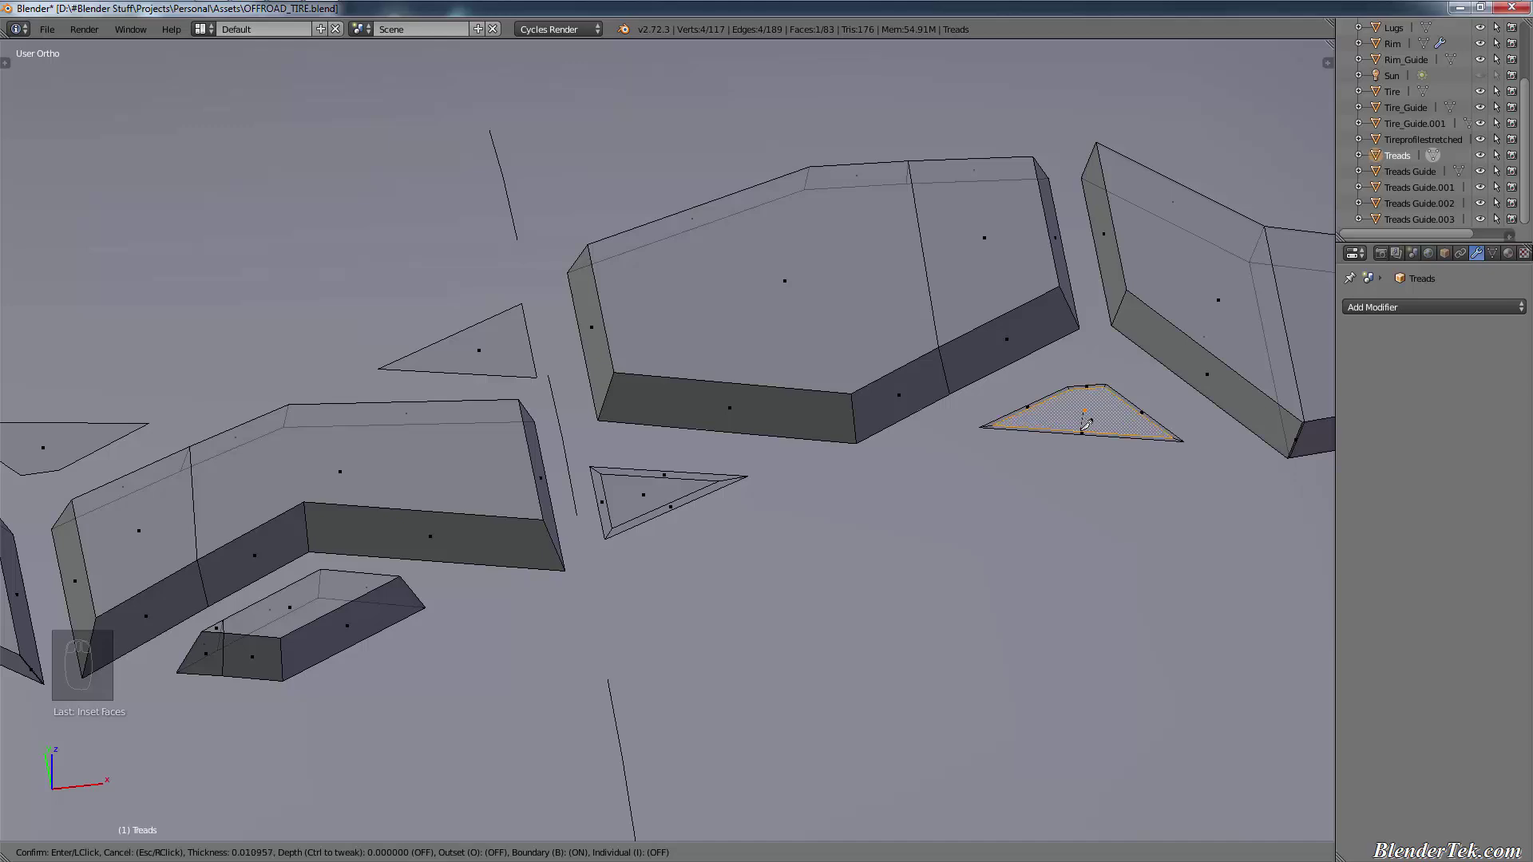
left_click(1086, 425)
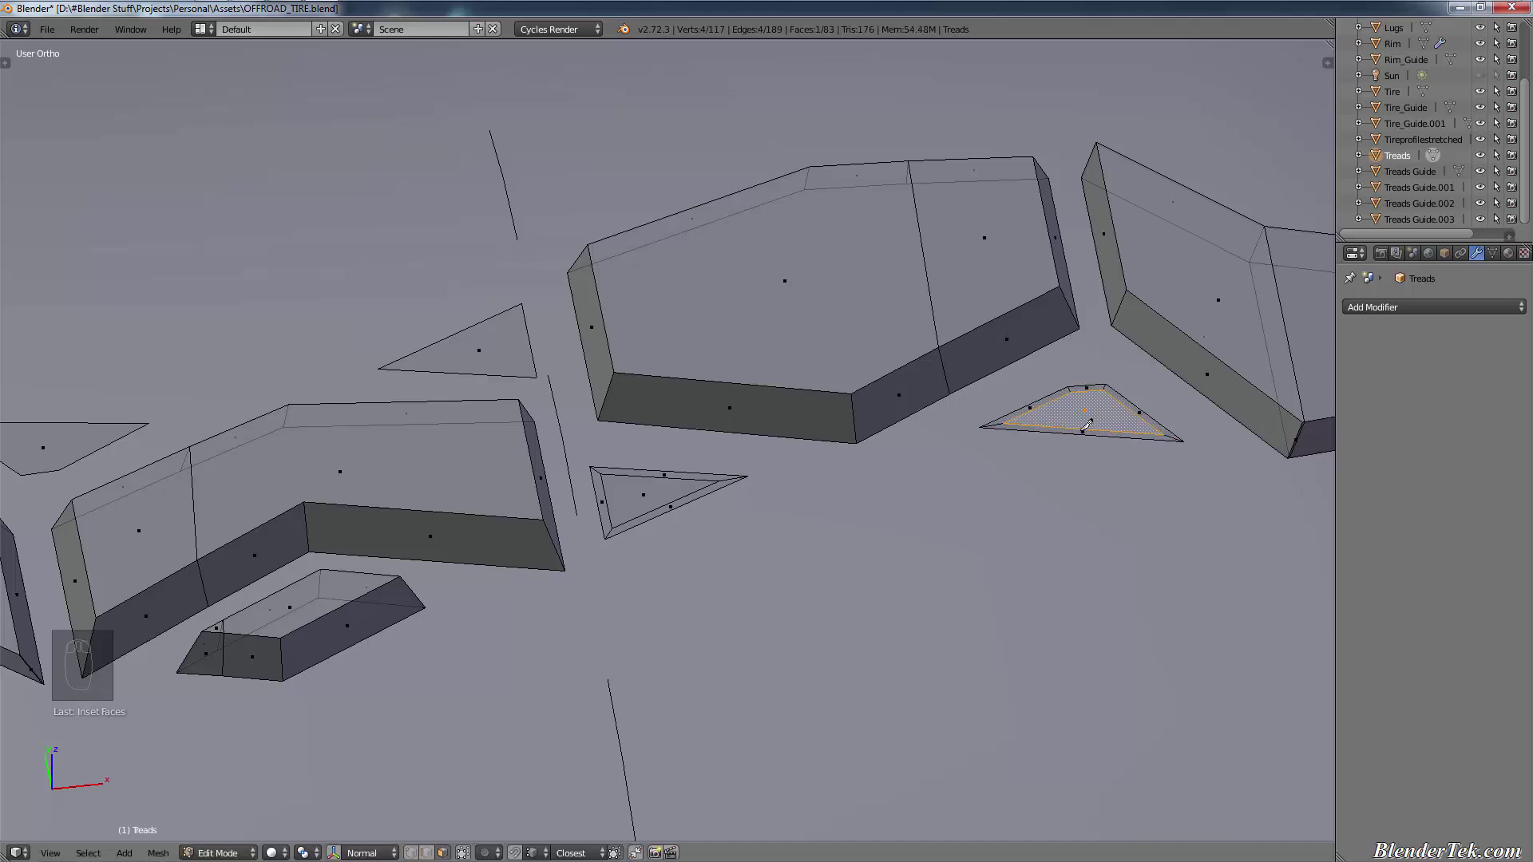
right_click(509, 356)
key("i")
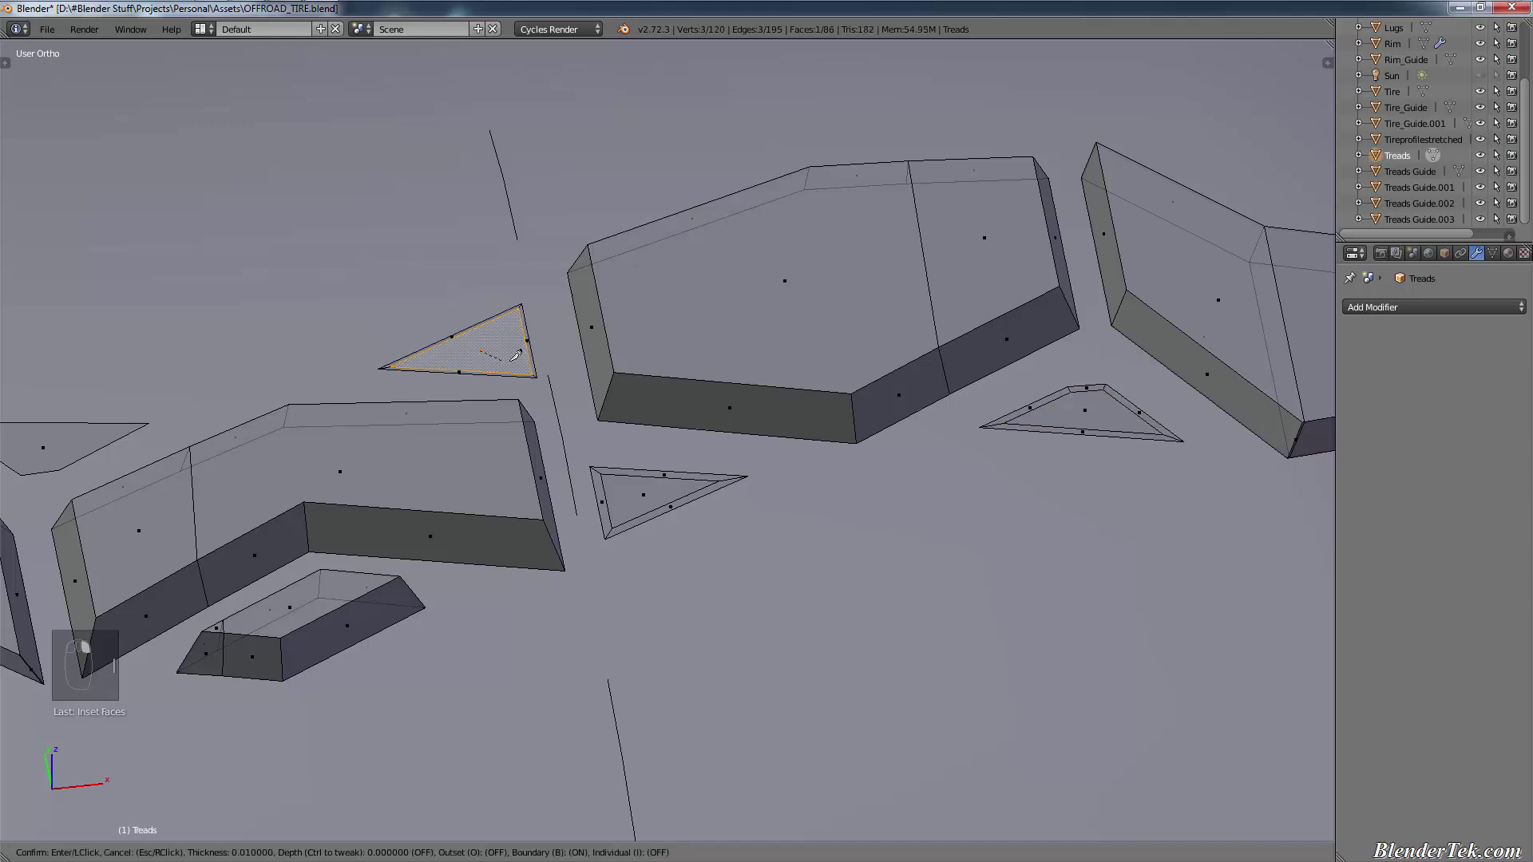
left_click(531, 351)
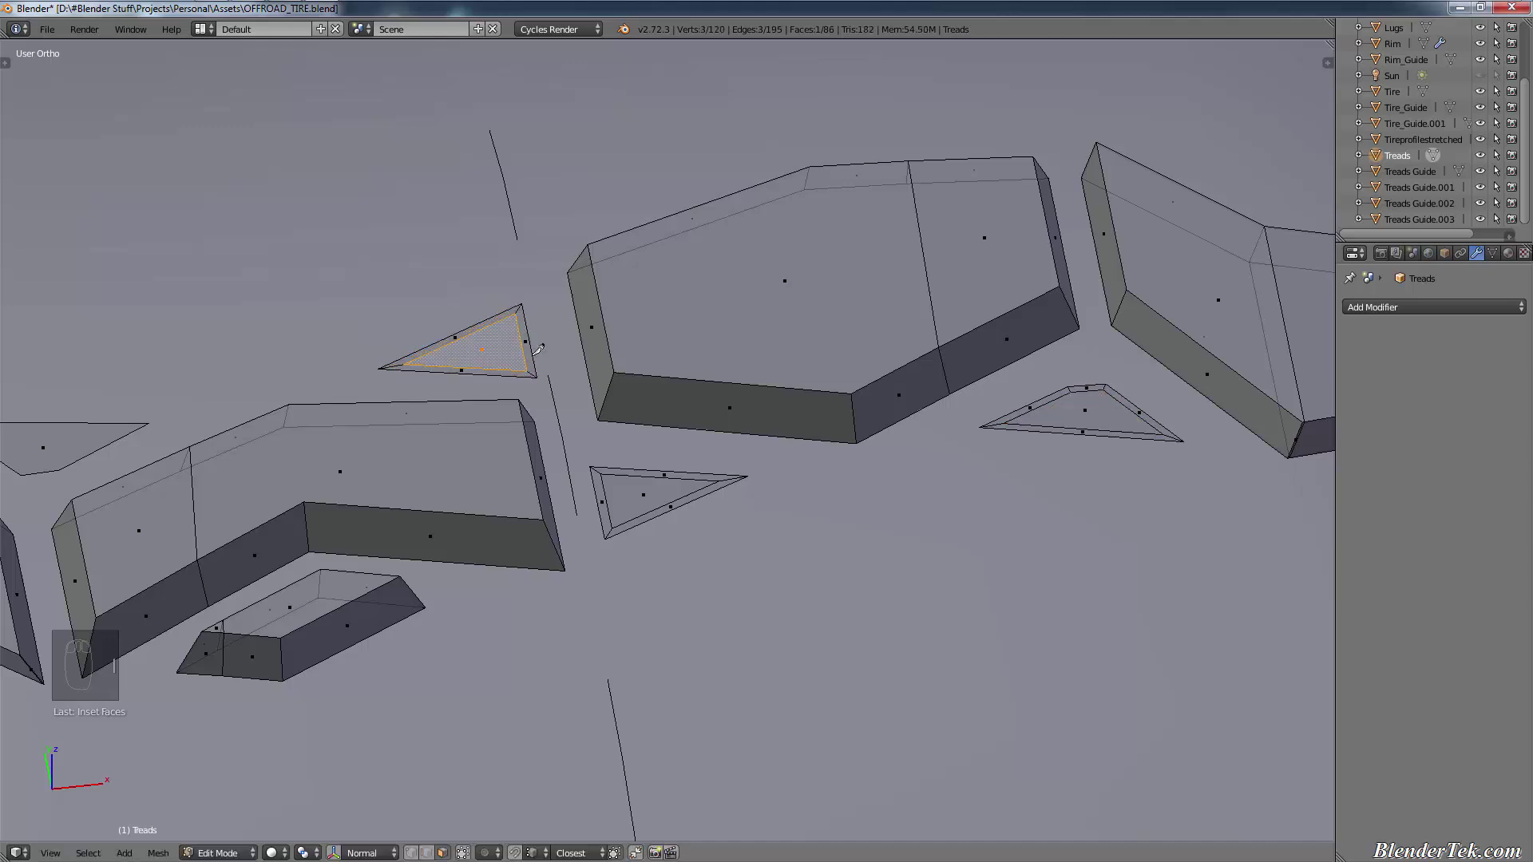
Step: Inset the remaining small filler face between the V-shaped central block and its neighbouring shoulder block by 0.02
middle_click_drag(369, 419, 352, 469, "shift")
right_click(351, 468)
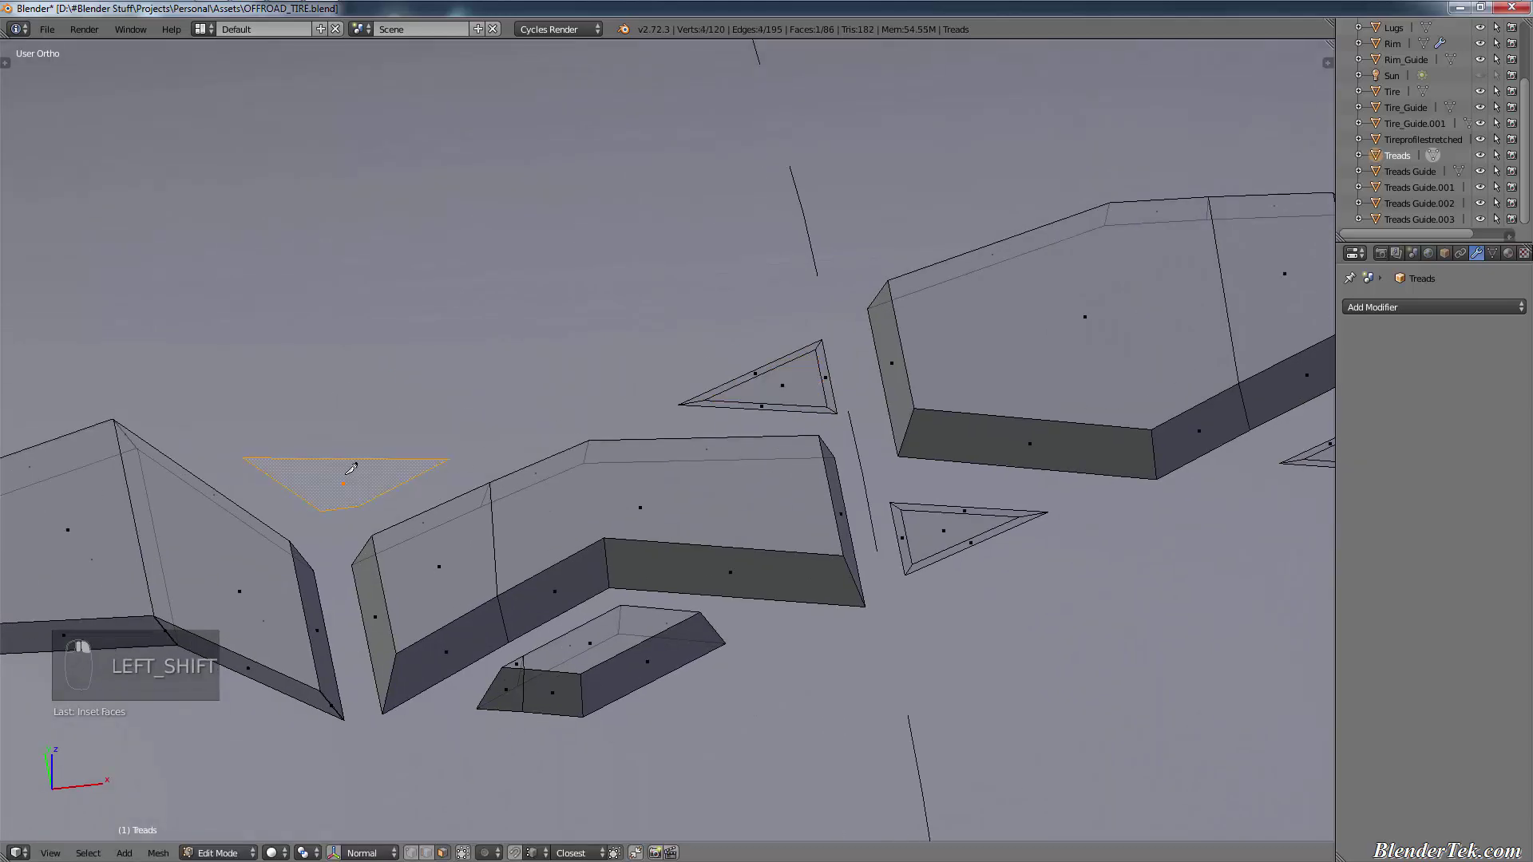
key("i")
key("i")
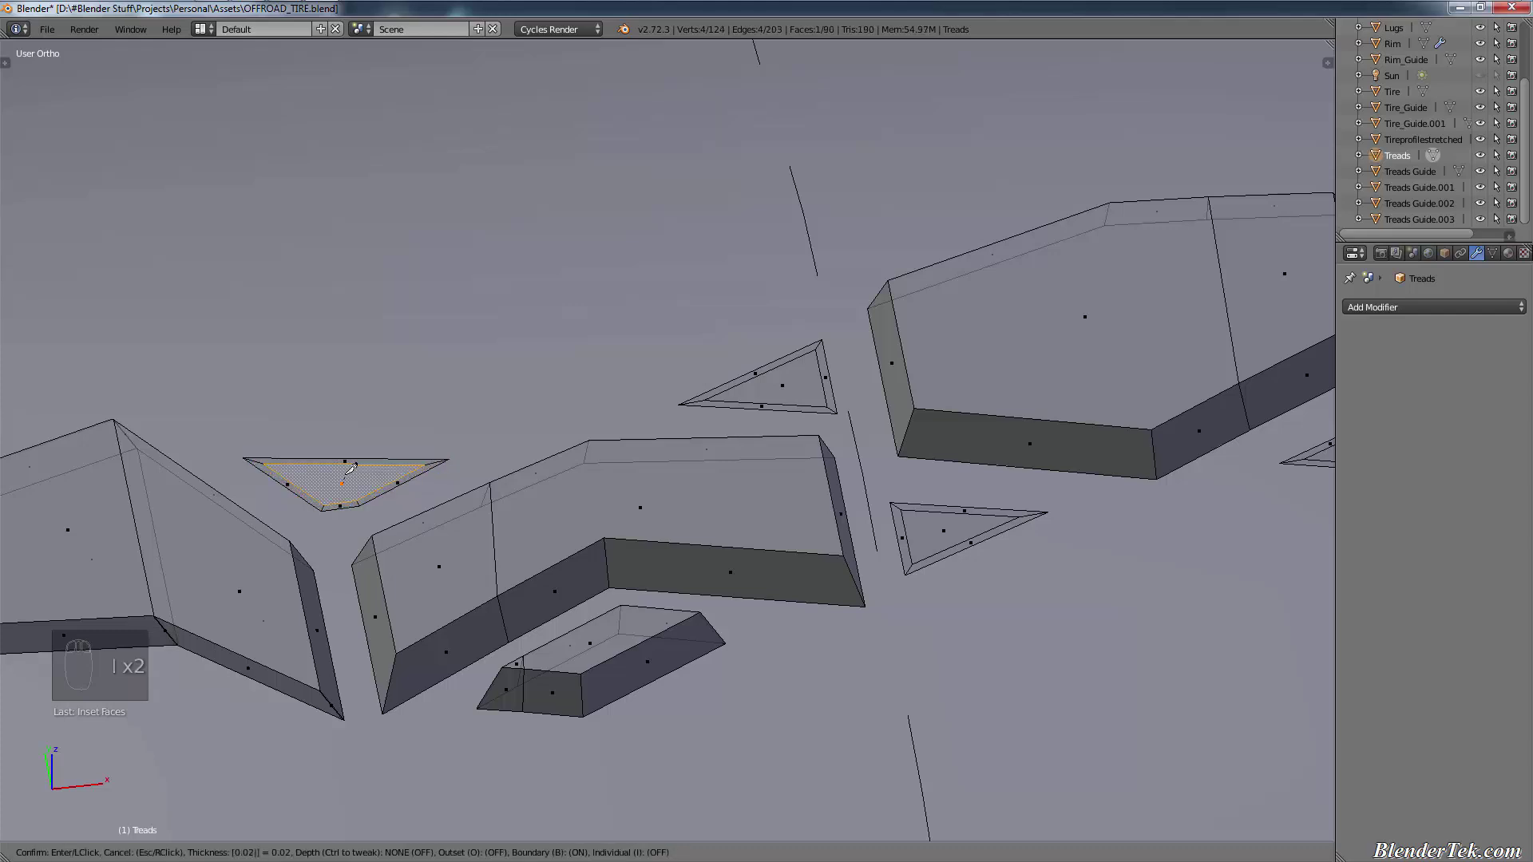
left_click(352, 470)
Step: Select the inner faces of all four inset small filler pieces together
scroll(351, 470, "down", 5)
middle_click_drag(351, 469, 316, 441)
scroll(316, 441, "up", 4)
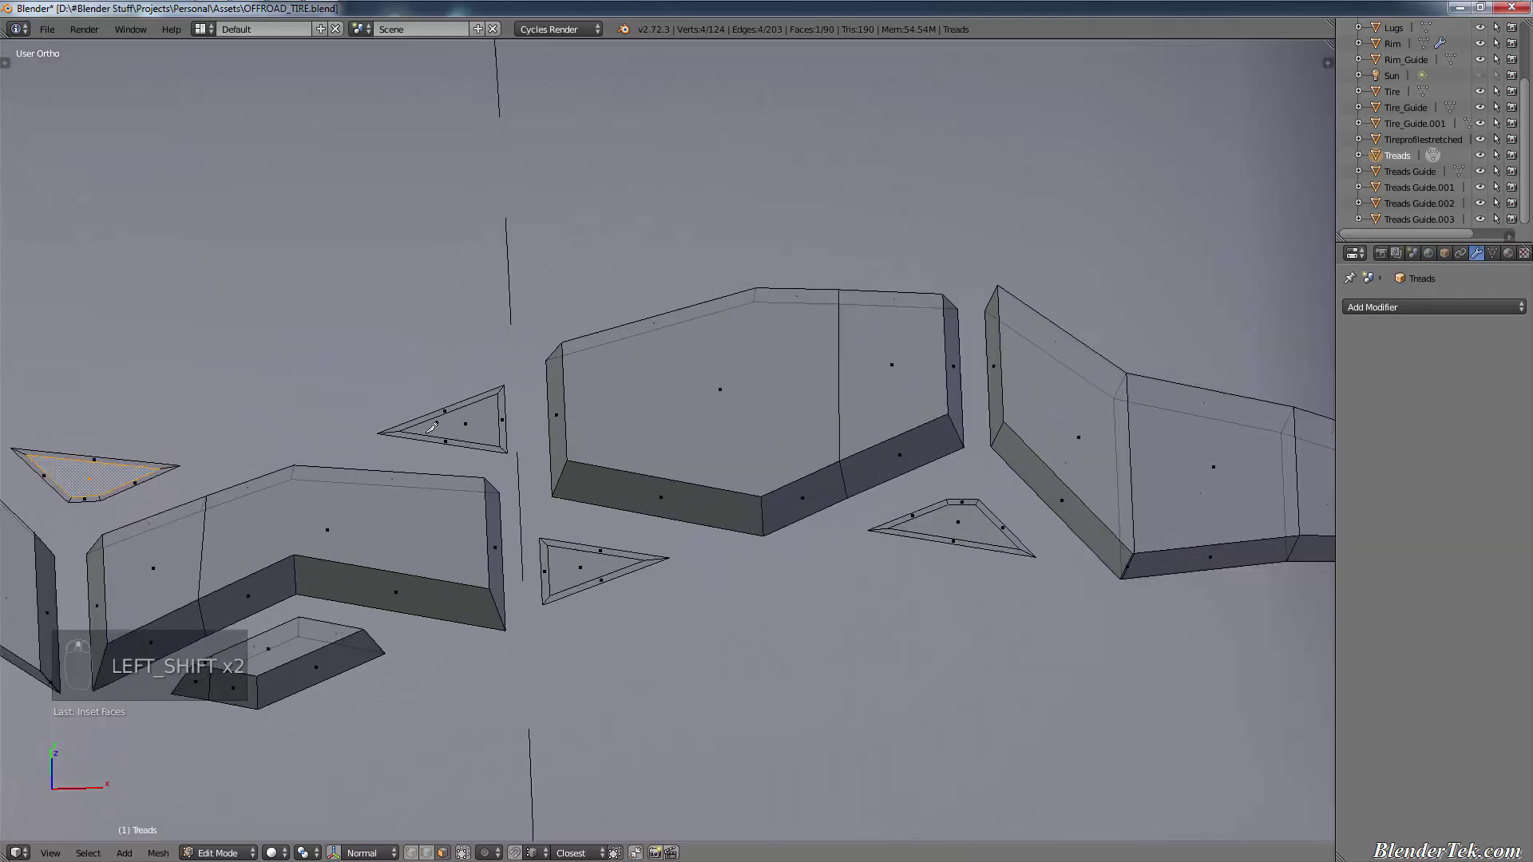
right_click(471, 421, "shift")
right_click(574, 566, "shift")
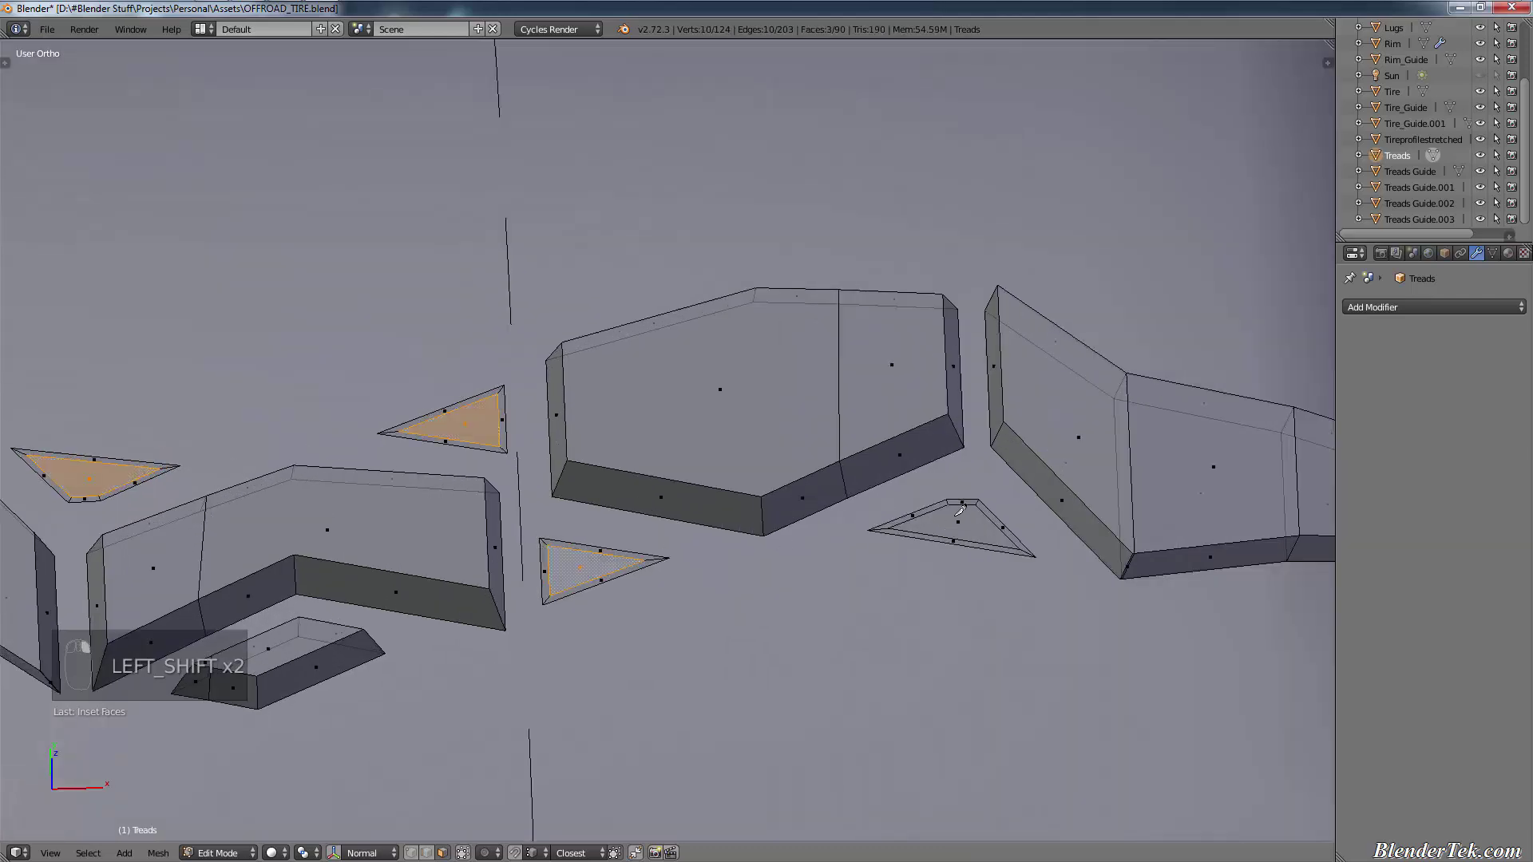
right_click(961, 515, "shift")
Step: Try to extrude the four selected filler faces 0.05 along their normals, and deselect everything
key("KP_1")
key("e")
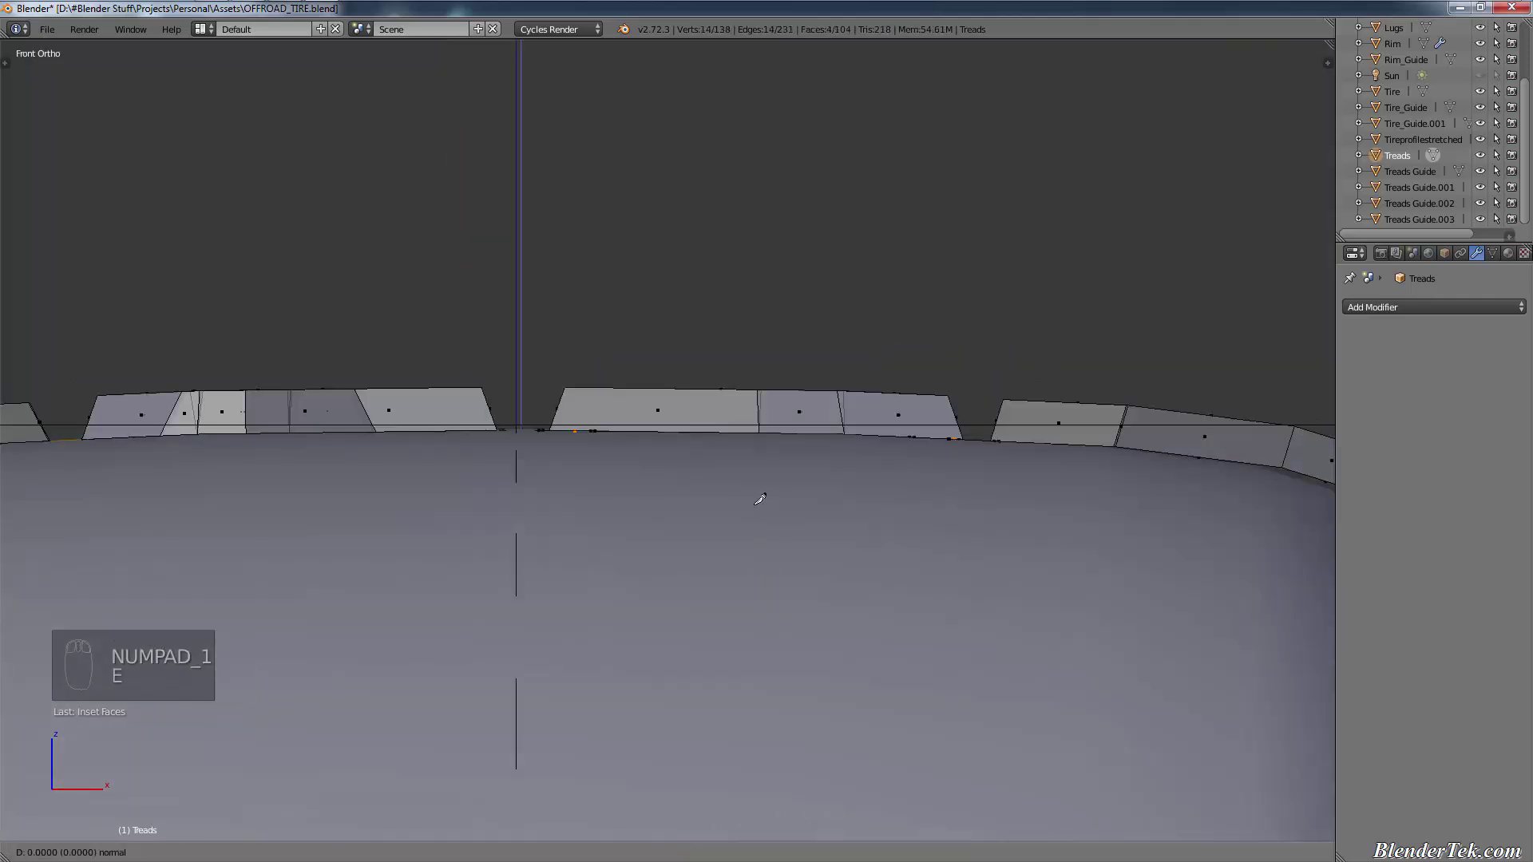
type("0.05")
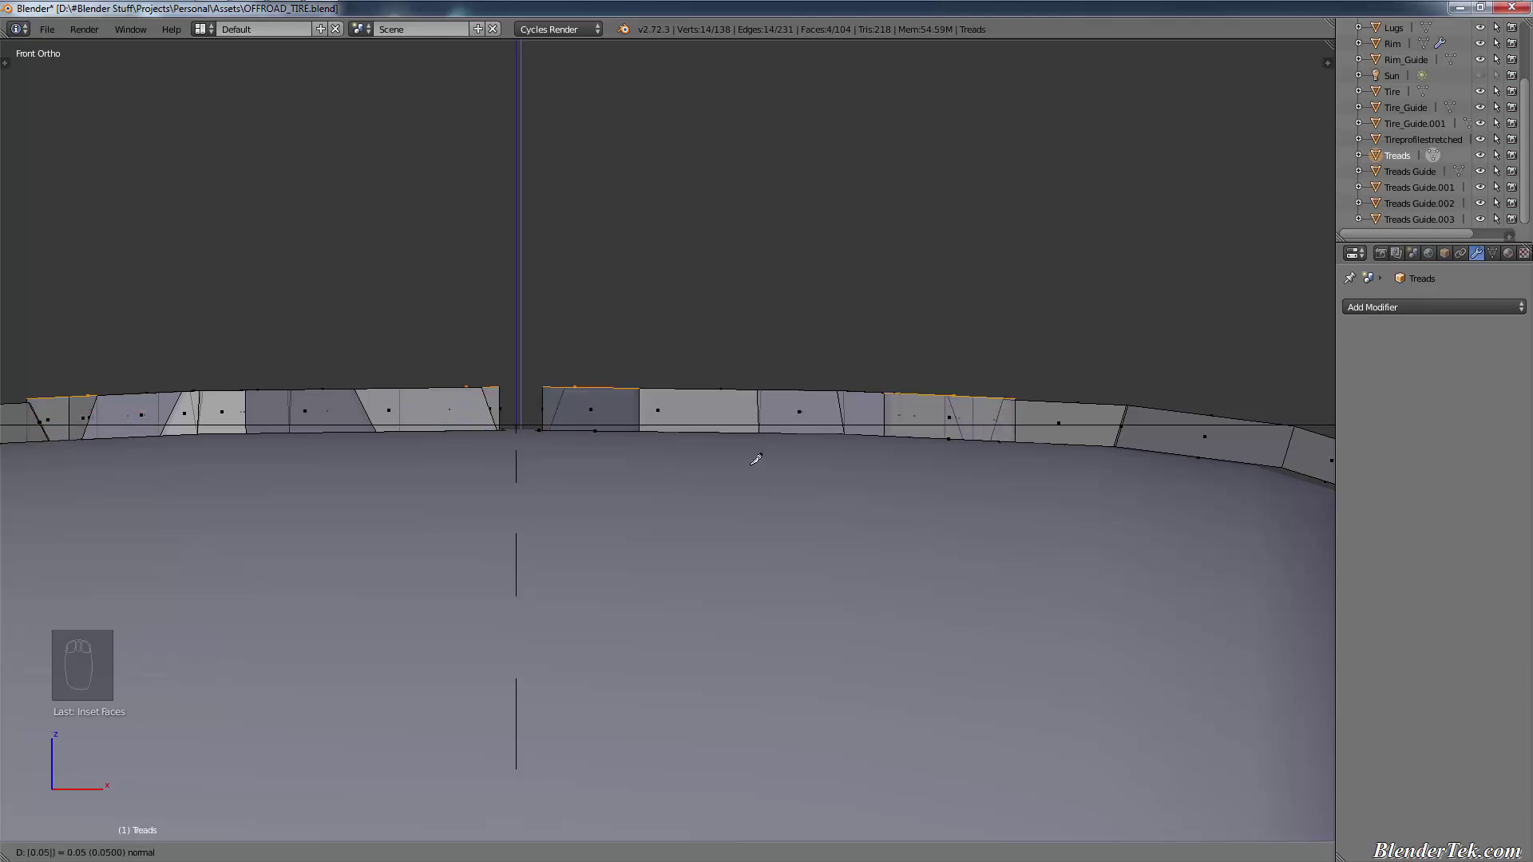
key("Return")
key("a")
Step: Undo the extrusion of the filler pieces, going back to the four flat inset faces still selected
middle_click_drag(852, 366, 857, 413)
key("ctrl+z")
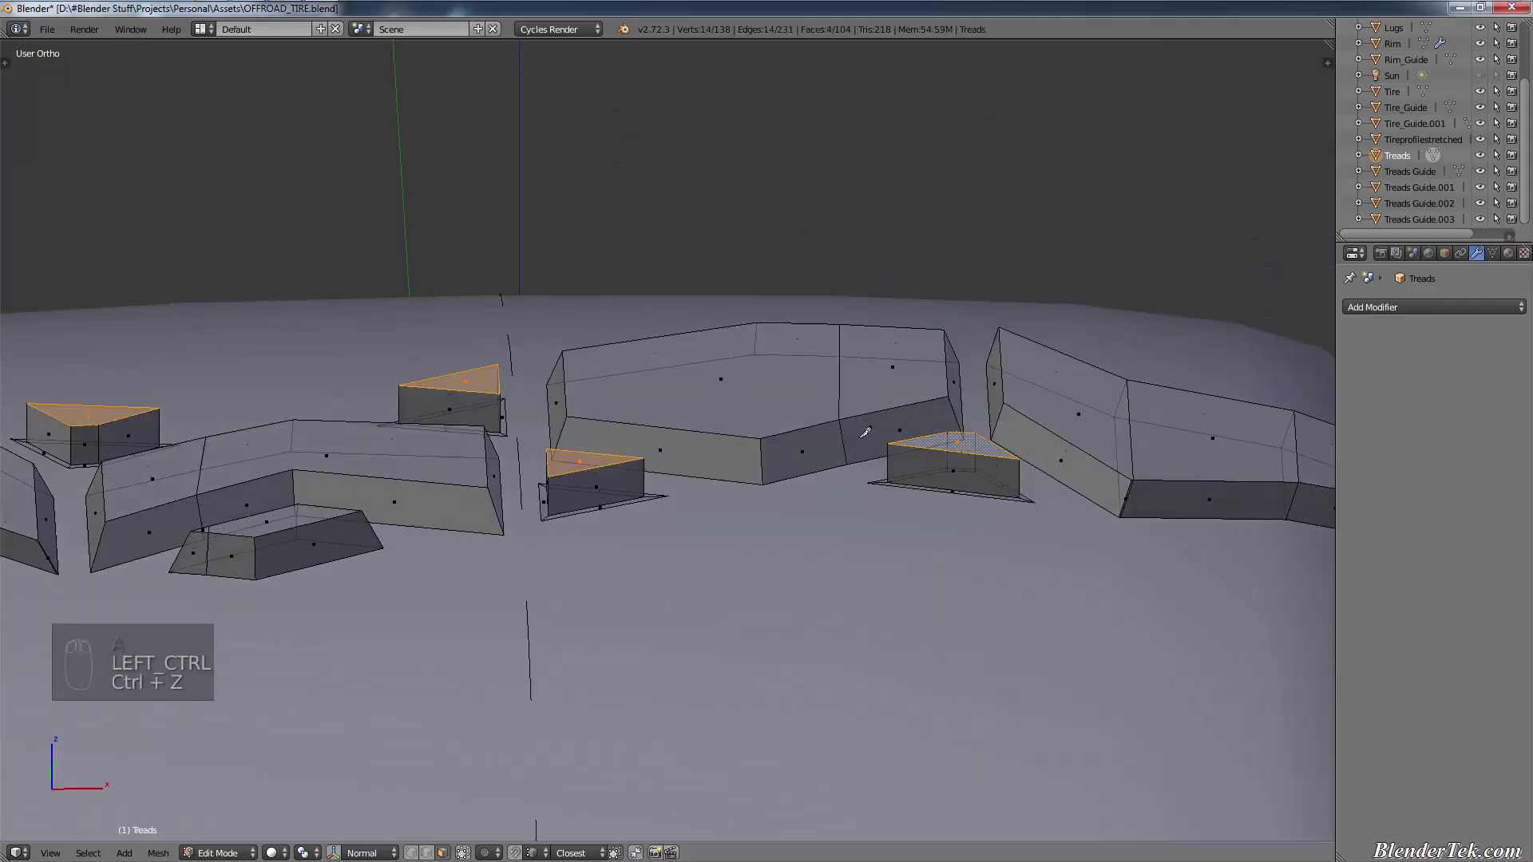
key("ctrl+z")
key("ctrl+z")
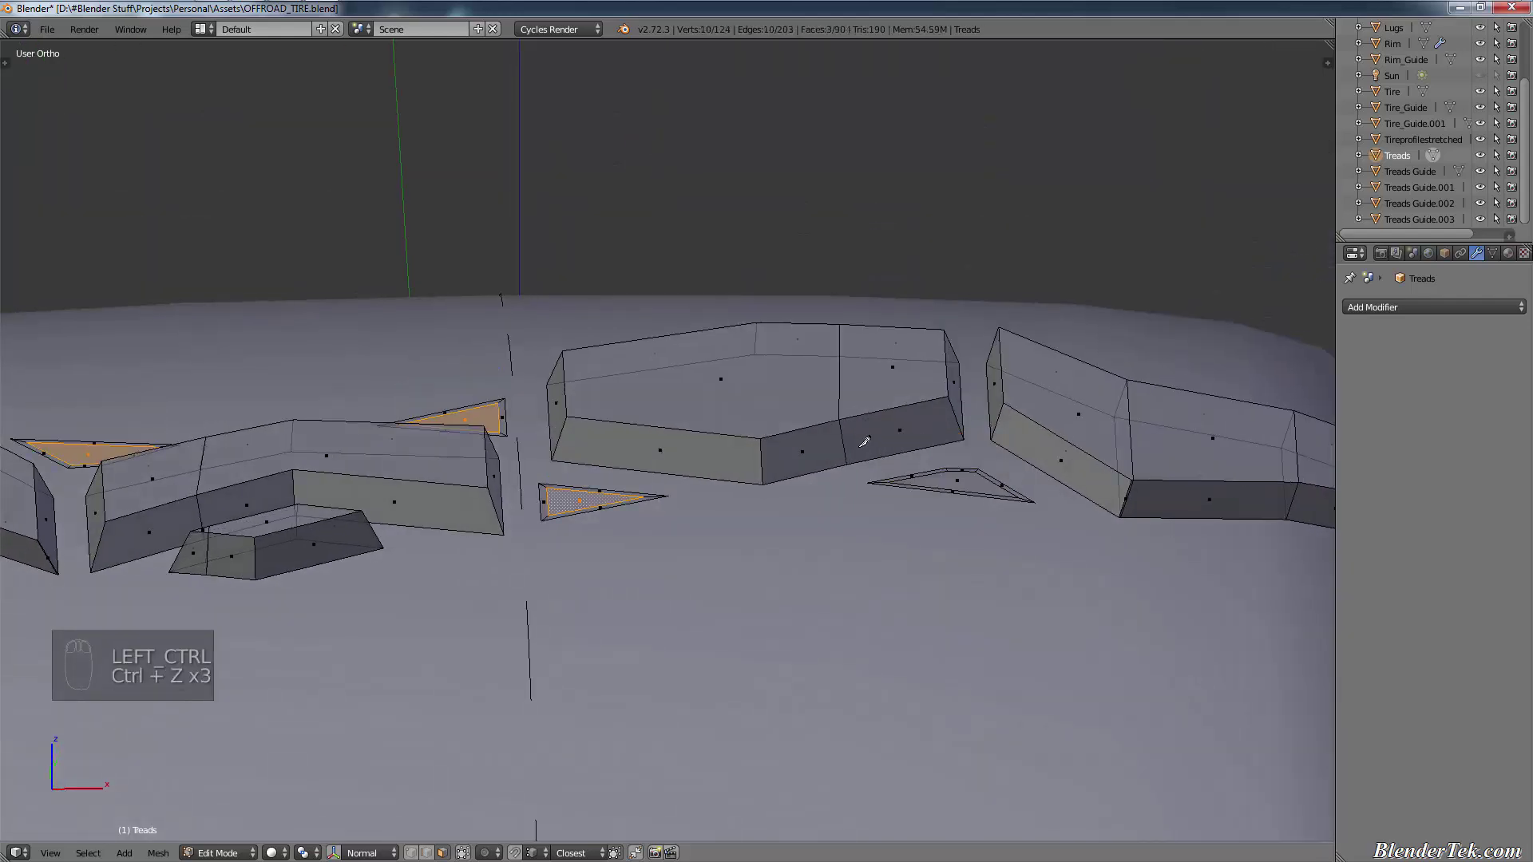
key("ctrl+shift+z")
Step: Raise the four inset filler faces 0.05 along the normal Z axis in front view, and deselect everything
key("KP_1")
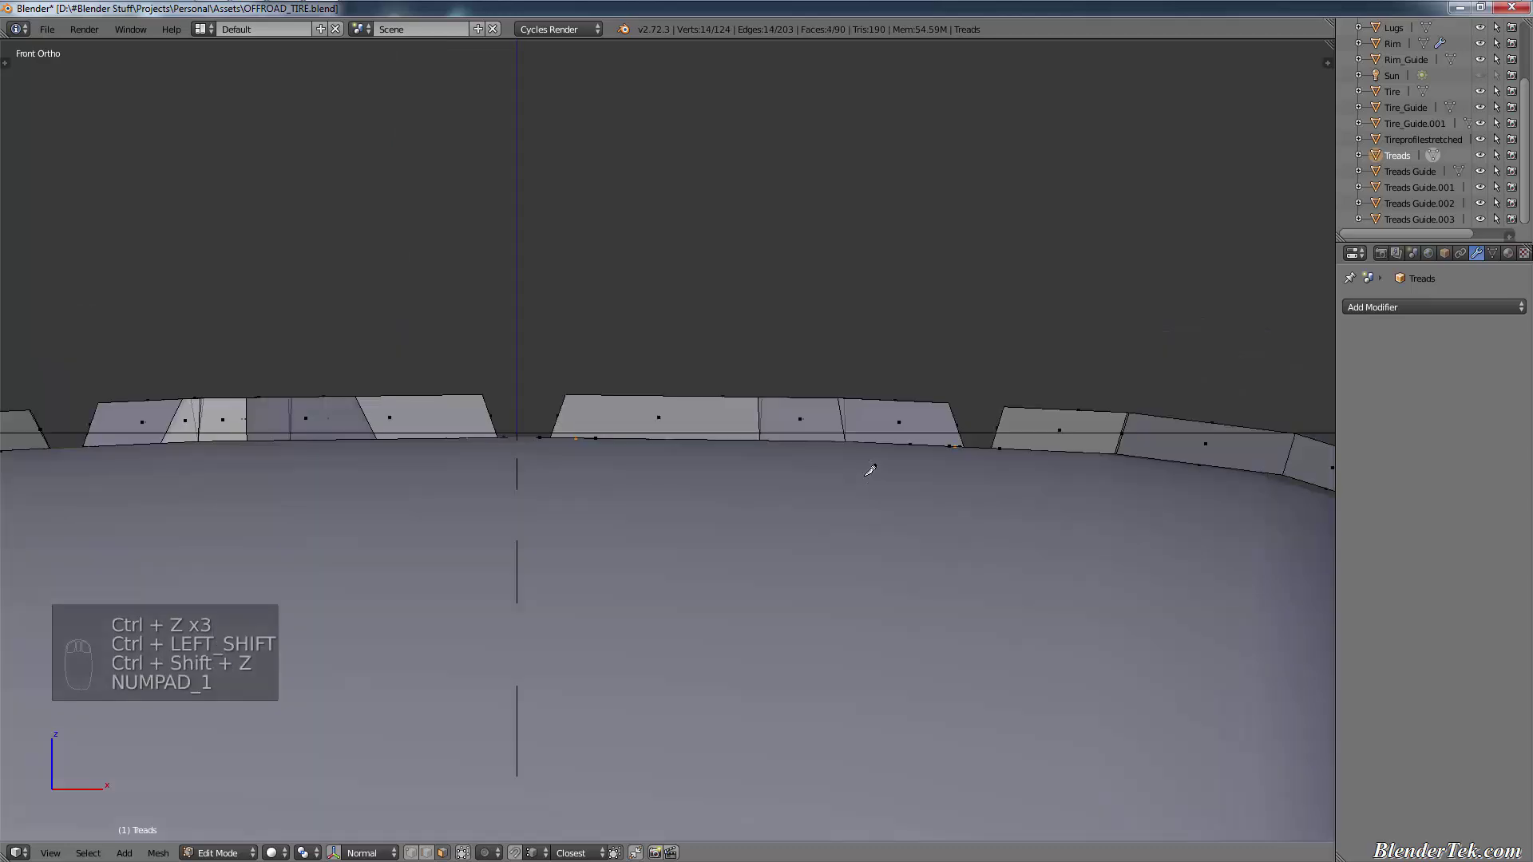
key("g")
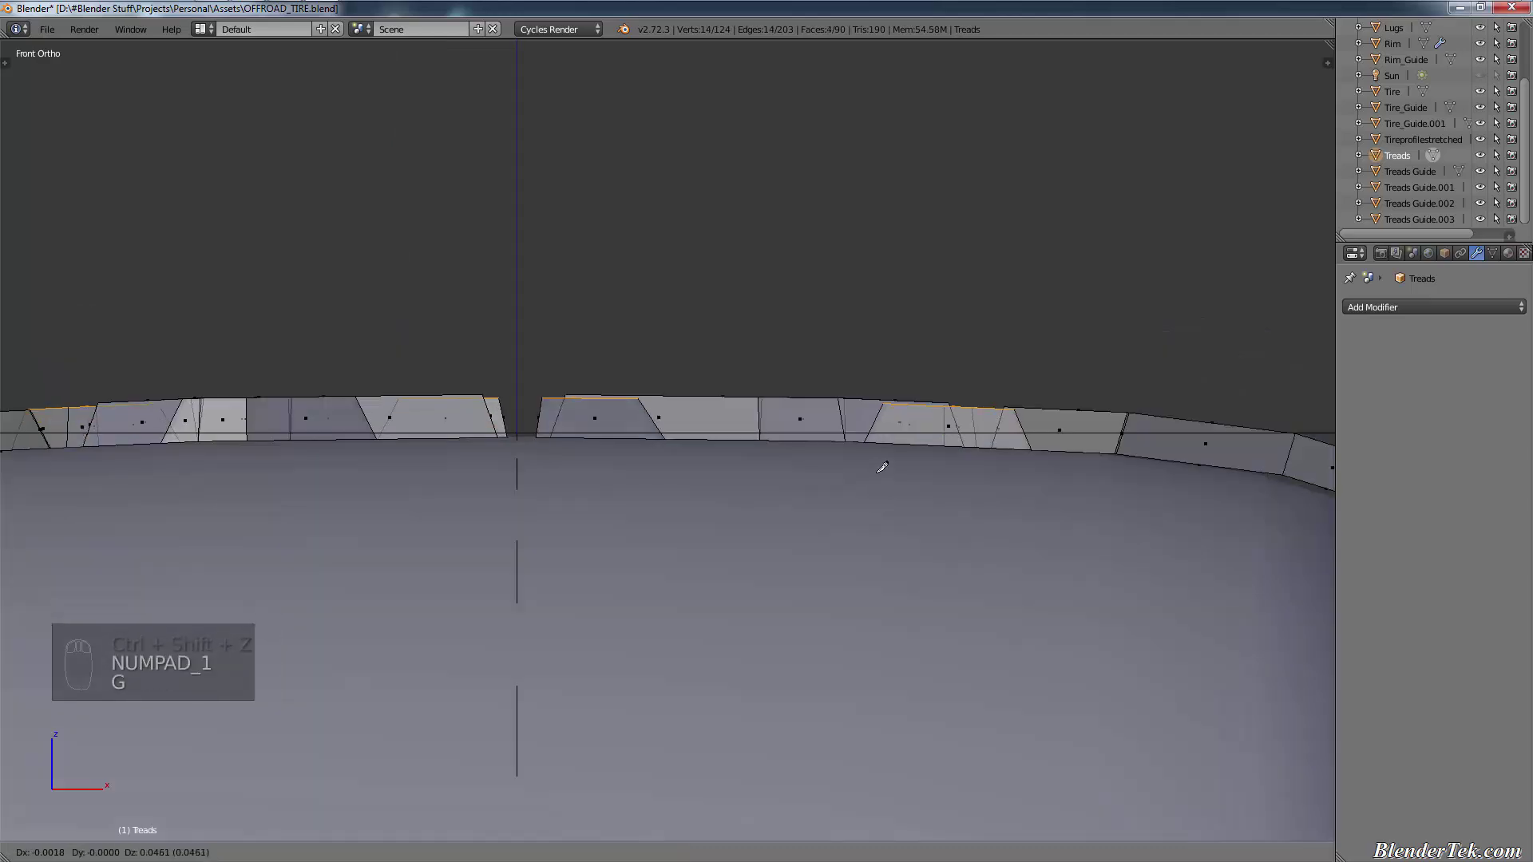
key("z")
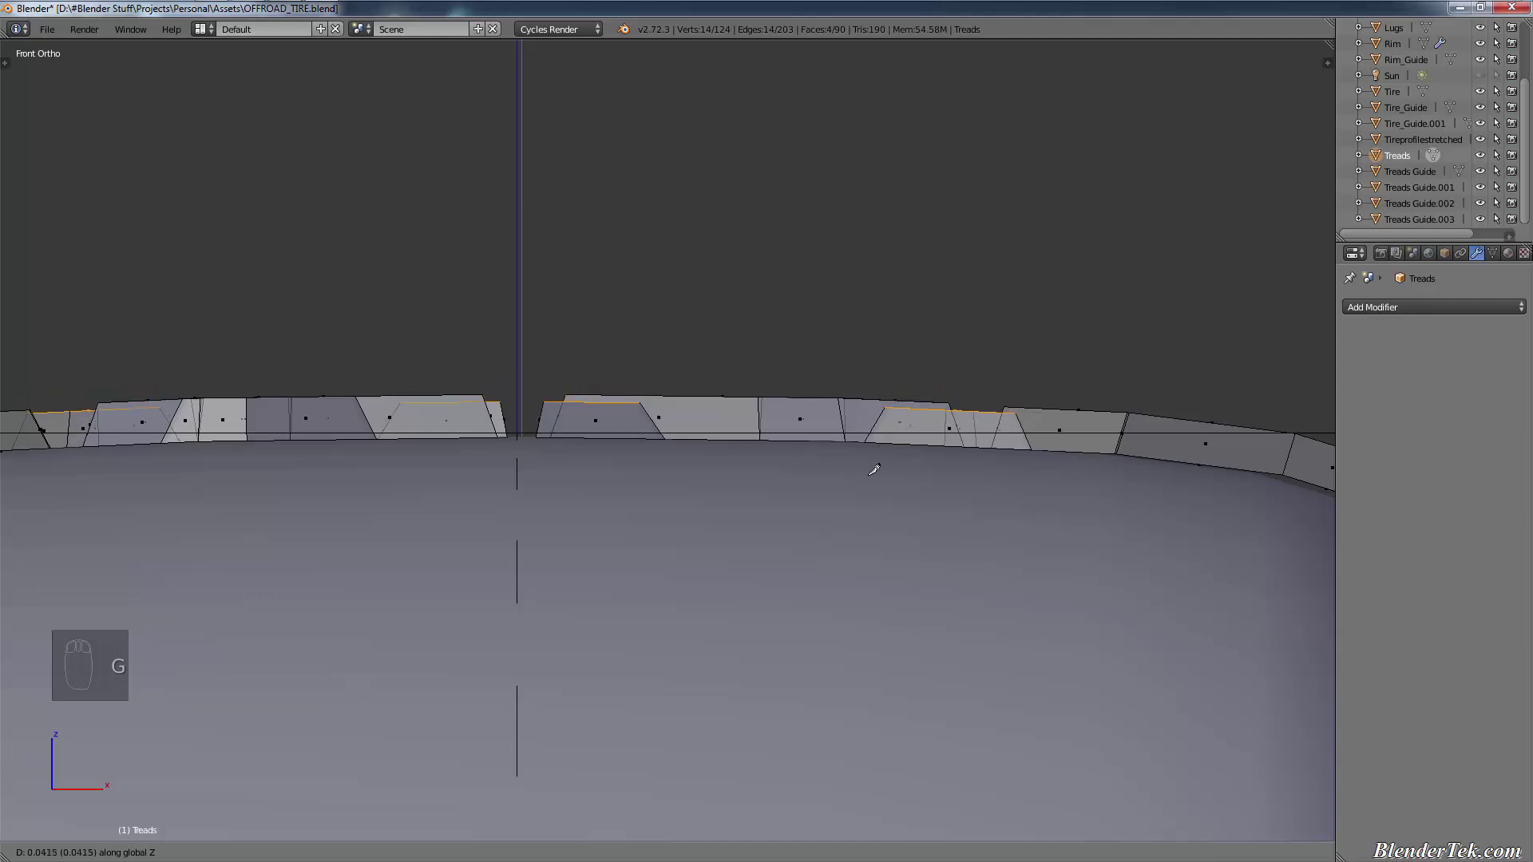
key("z")
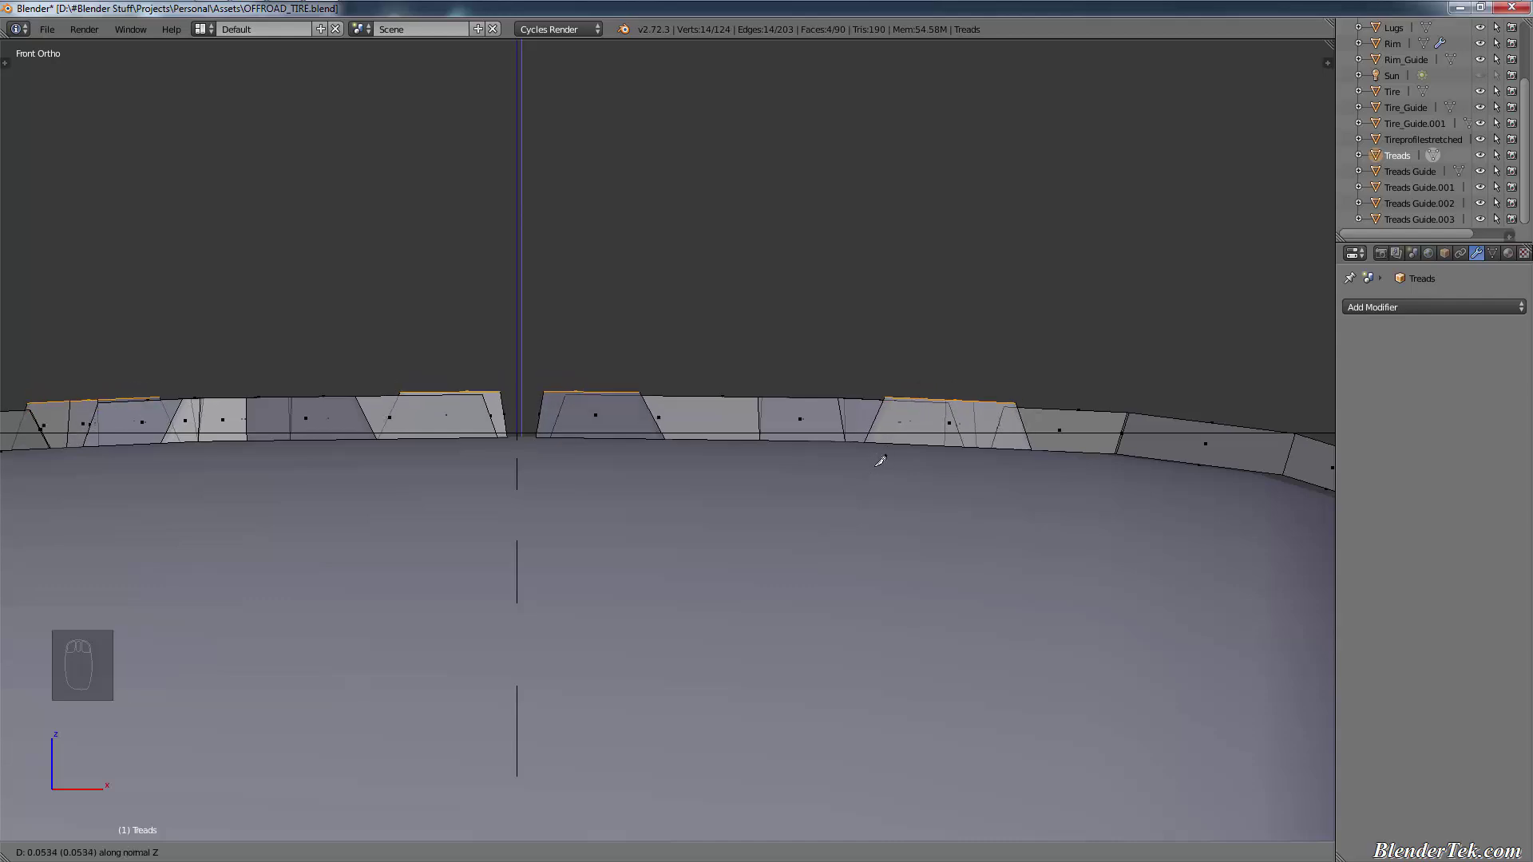
key("z")
key("z")
key("z")
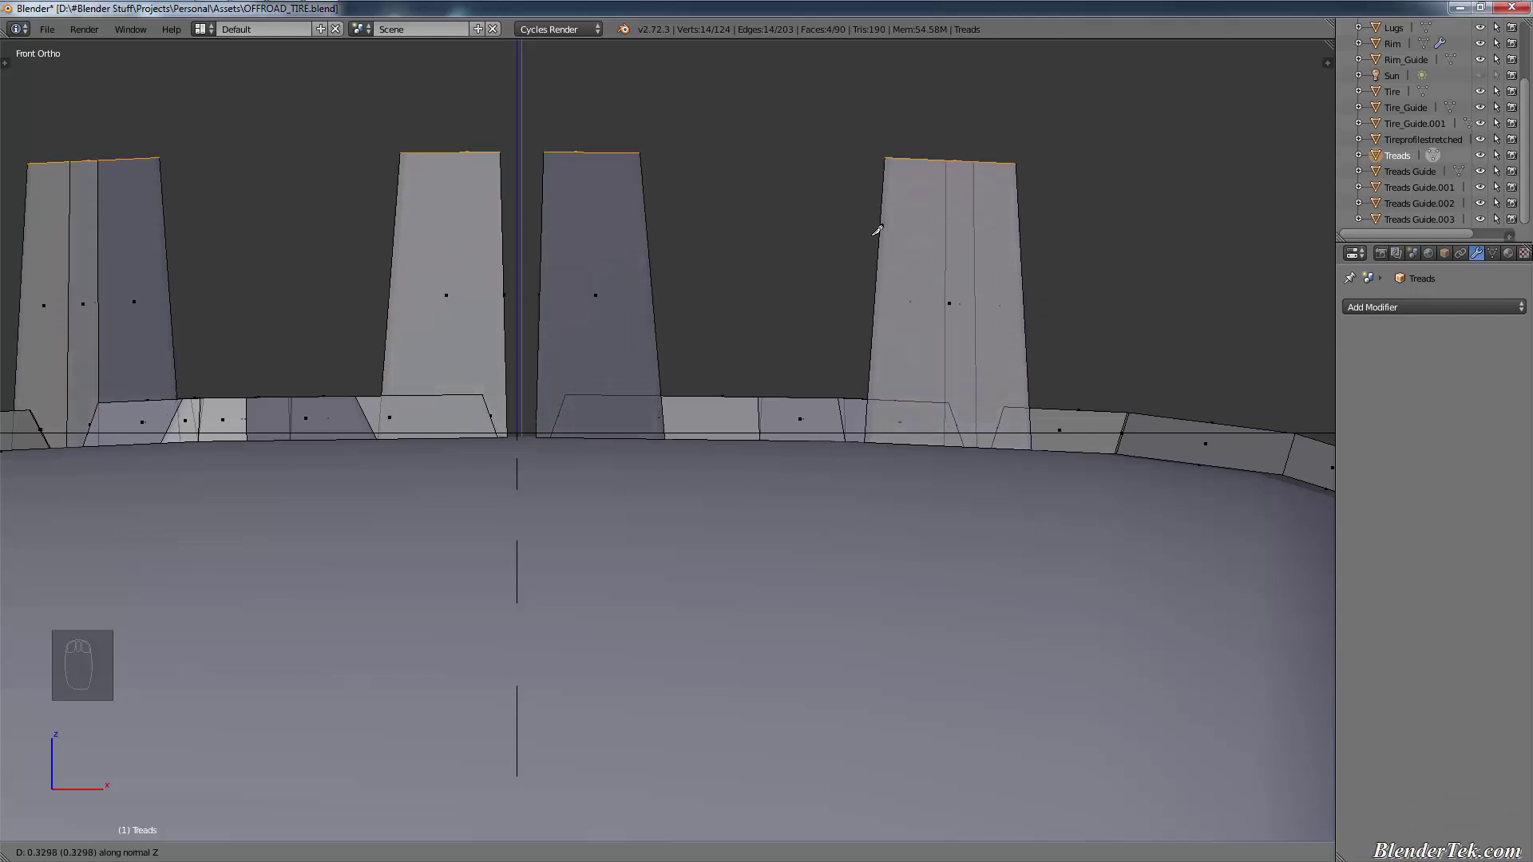
right_click(855, 368)
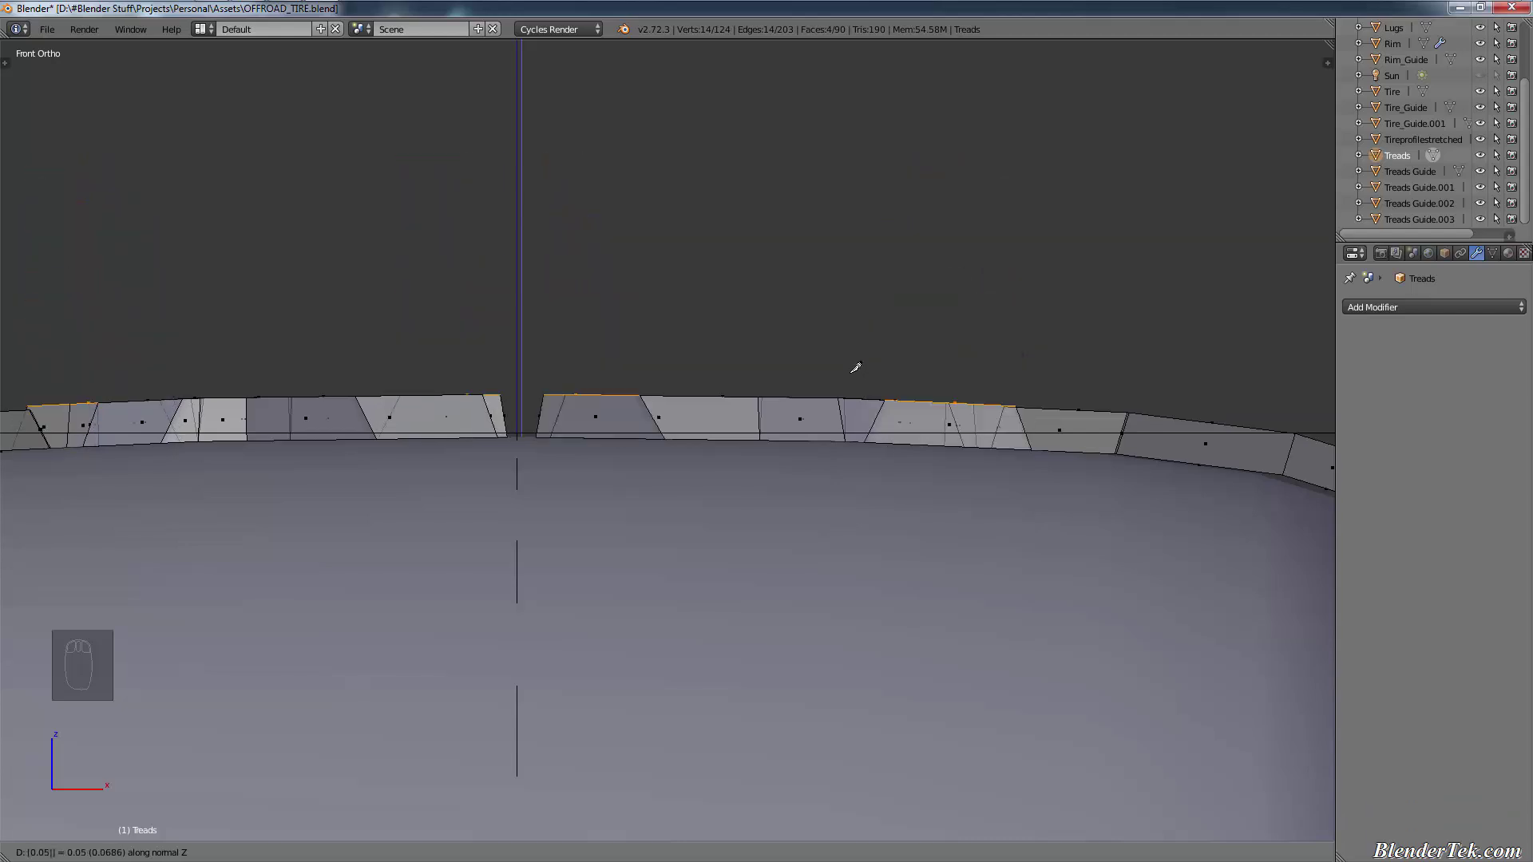
key("a")
Step: Leave mesh editing of the Treads object and return to Object Mode
middle_click_drag(749, 339, 849, 406)
scroll(895, 382, "down", 6)
scroll(843, 403, "up", 2)
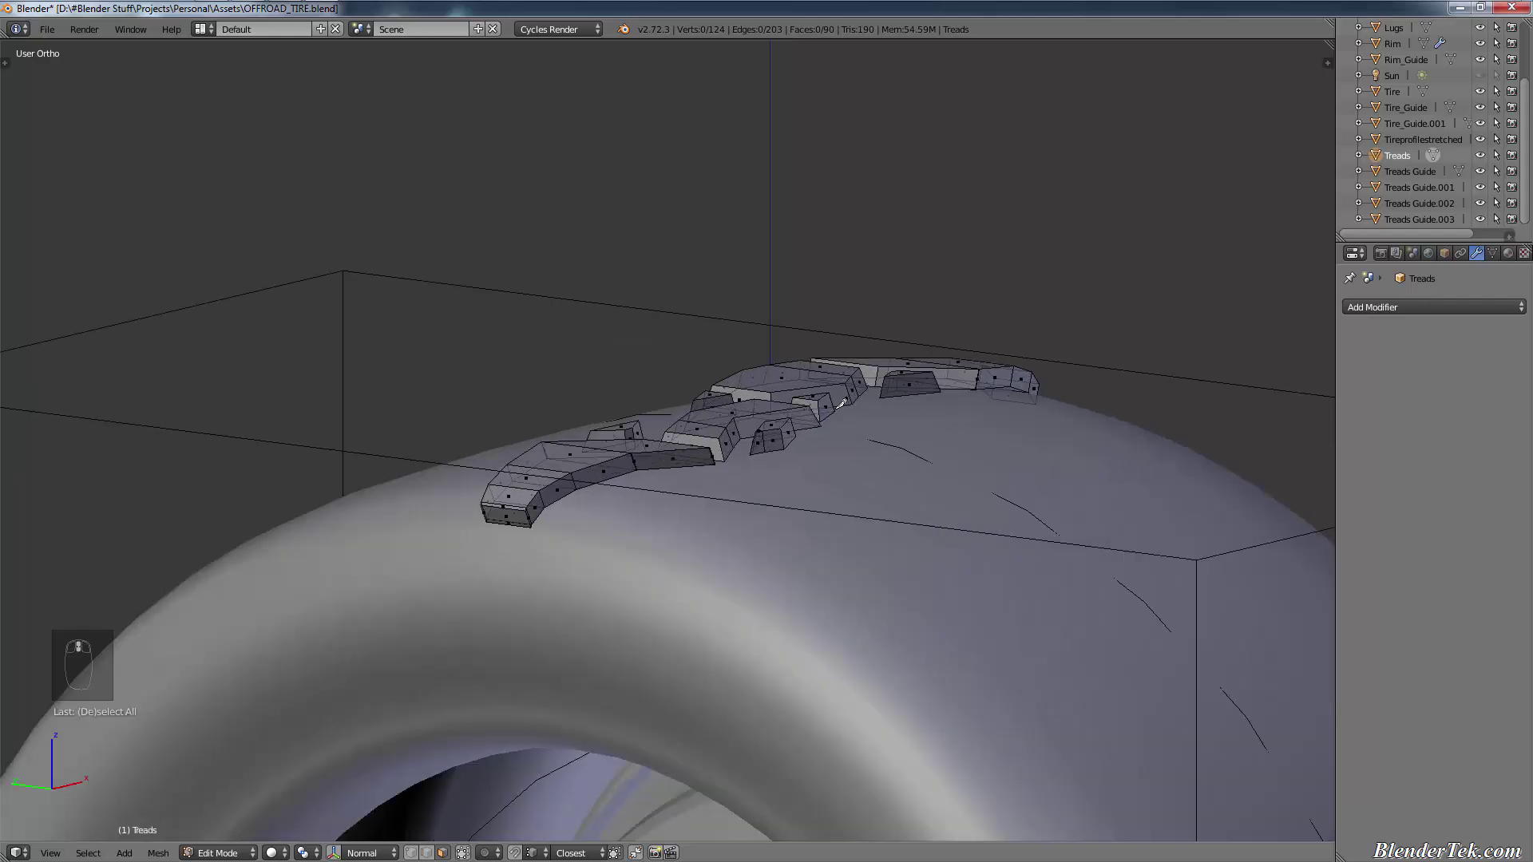
key("Tab")
scroll(809, 463, "up", 2)
scroll(809, 463, "up", 1)
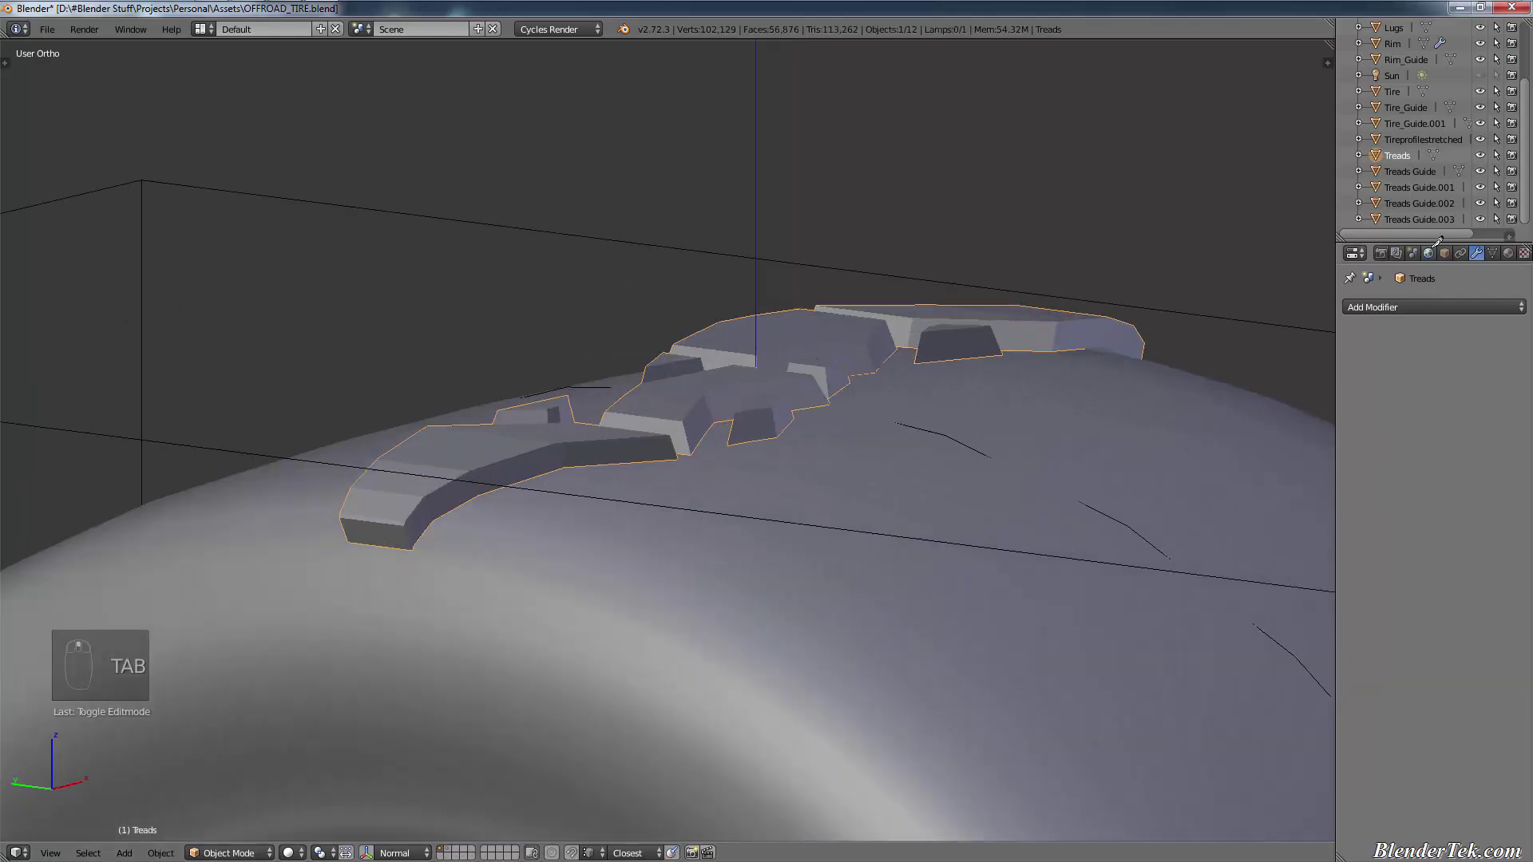
Step: Create a new material for the Treads object and name it Rubber.mat
left_click(1508, 253)
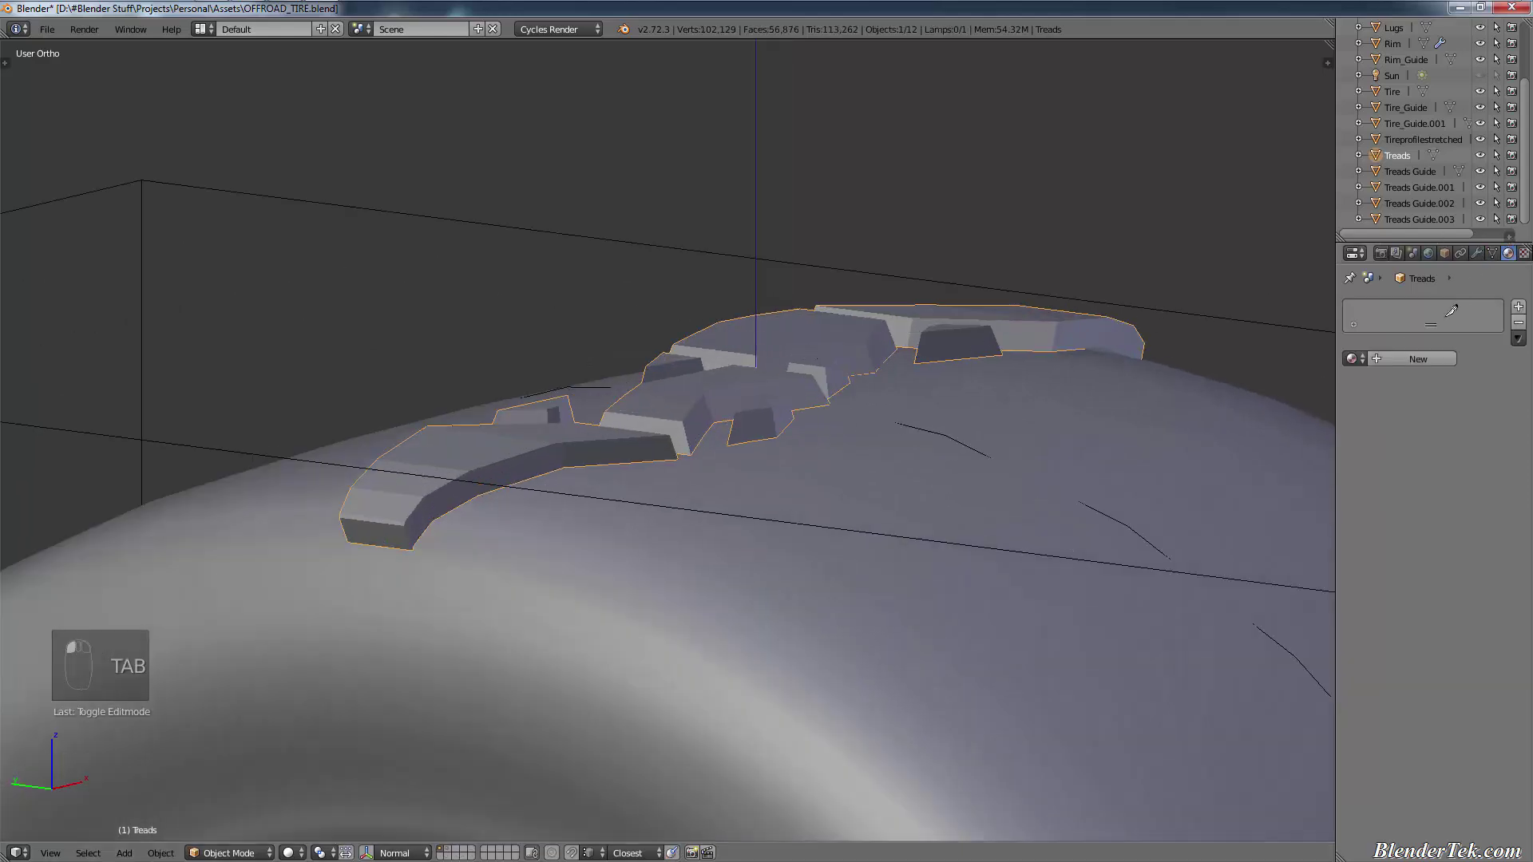
left_click(1352, 358)
left_click(1409, 359)
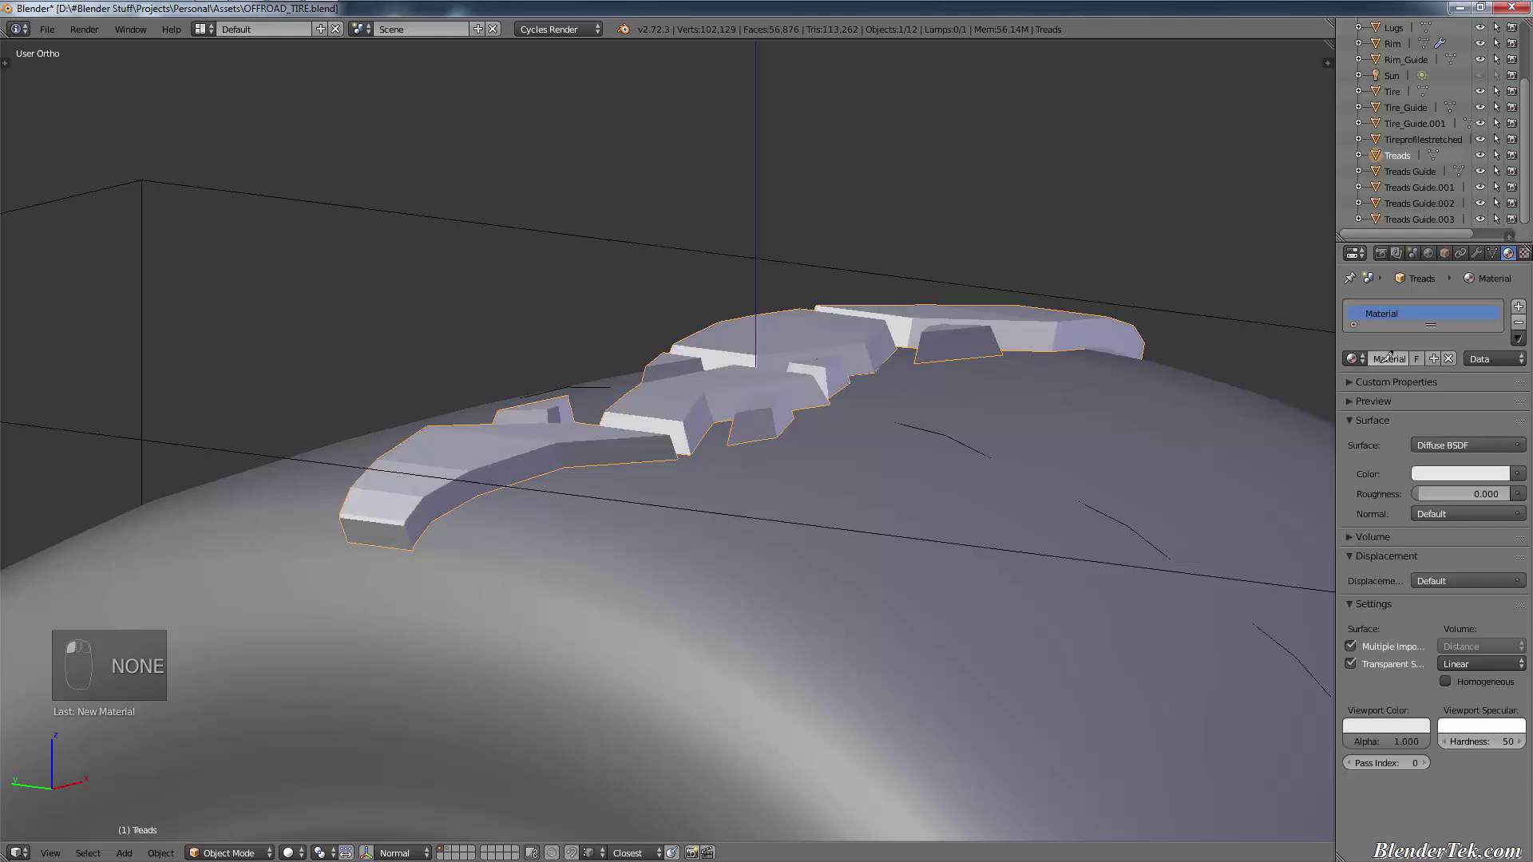
type("Rubber")
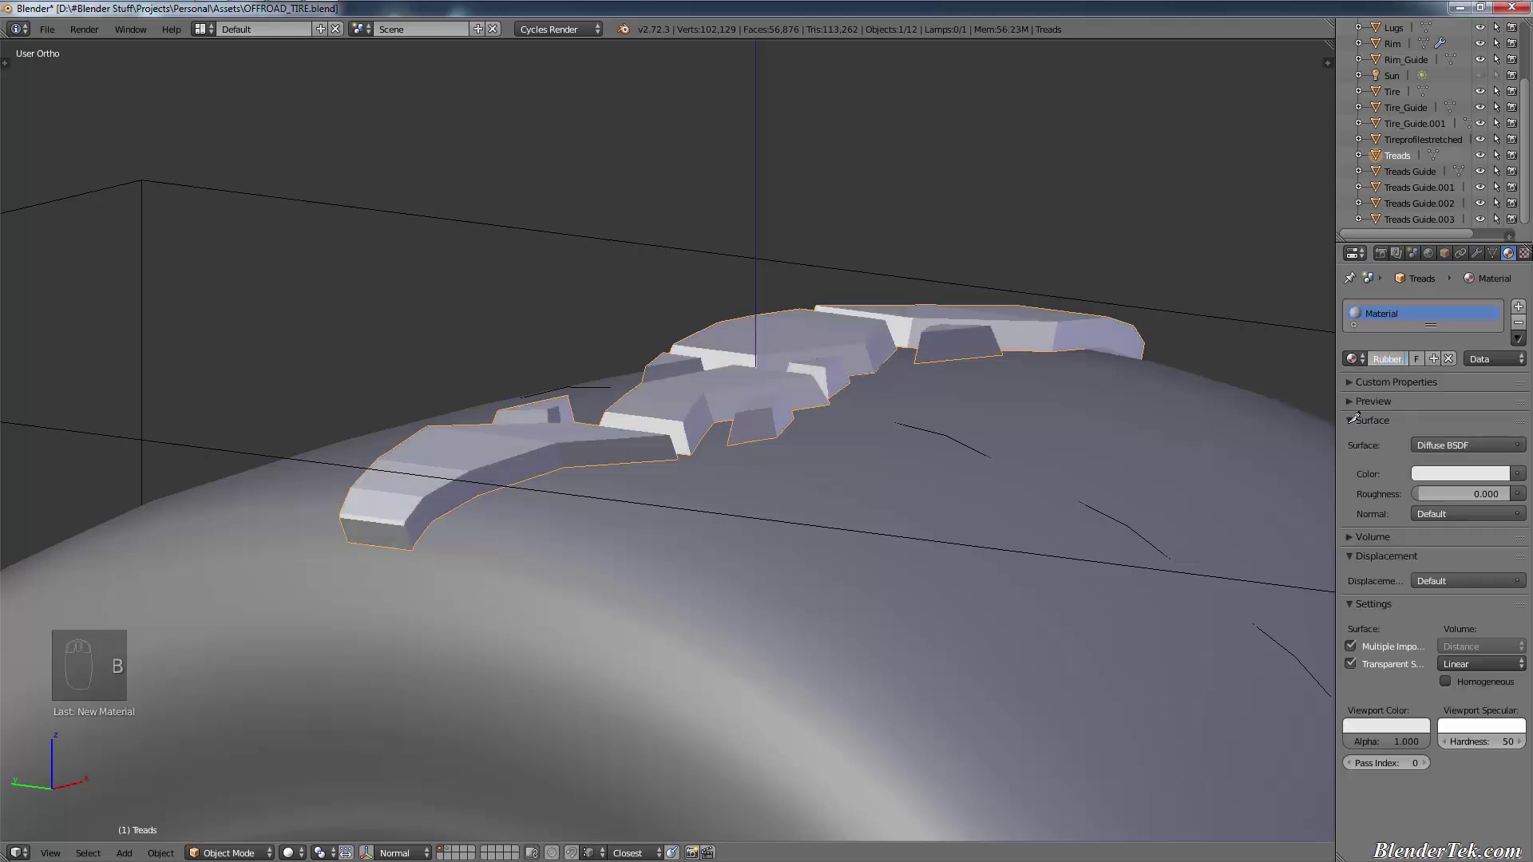
key("Return")
Step: Set the rubber material's diffuse color to grey 0.281 and copy that color to its viewport color
left_click(1462, 474)
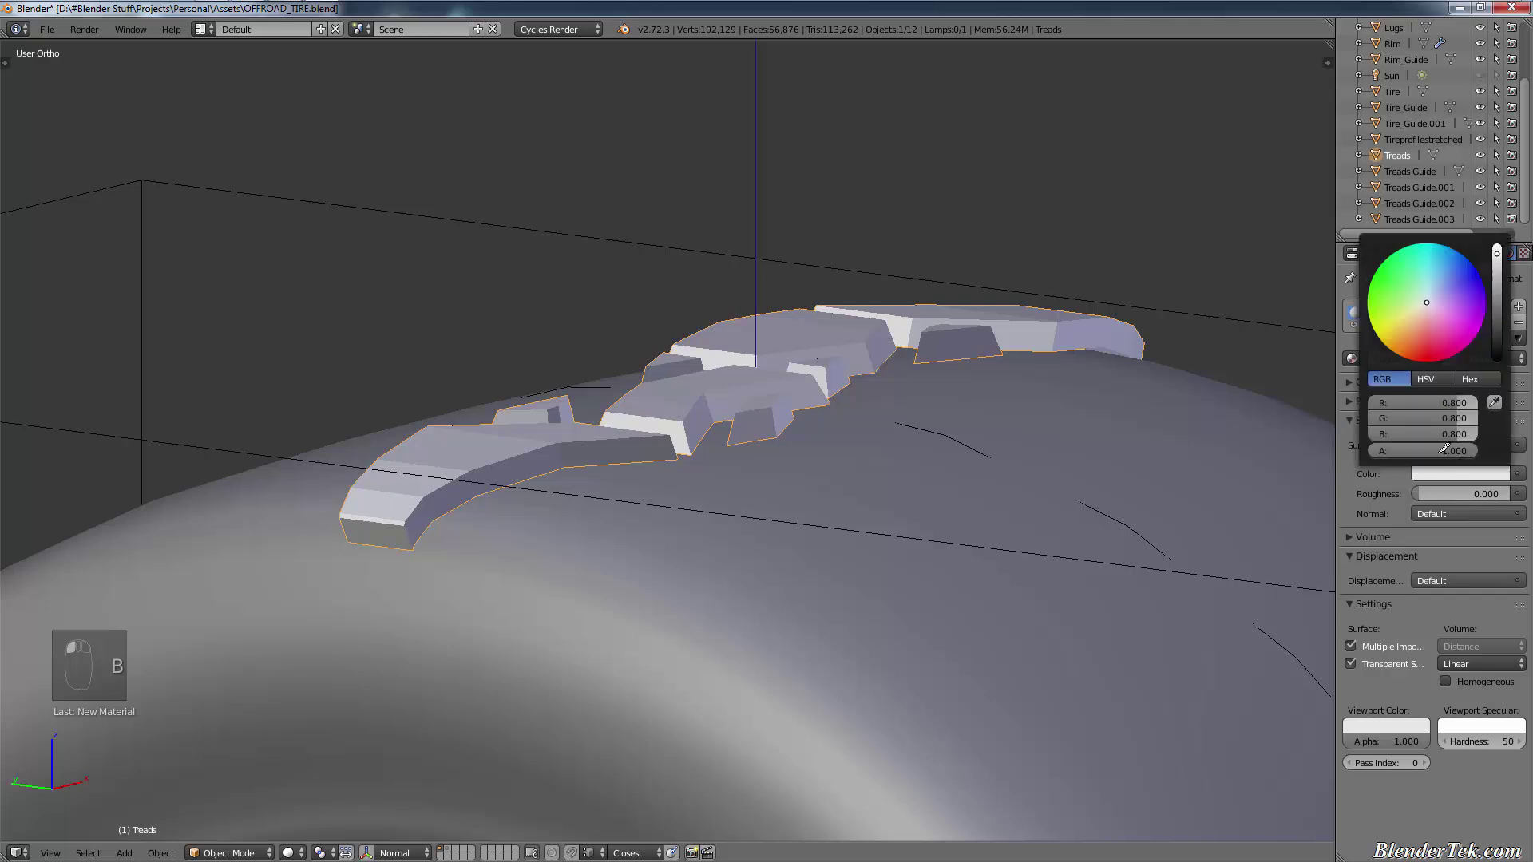
left_click(1498, 280)
left_click_drag(1447, 473, 1384, 718)
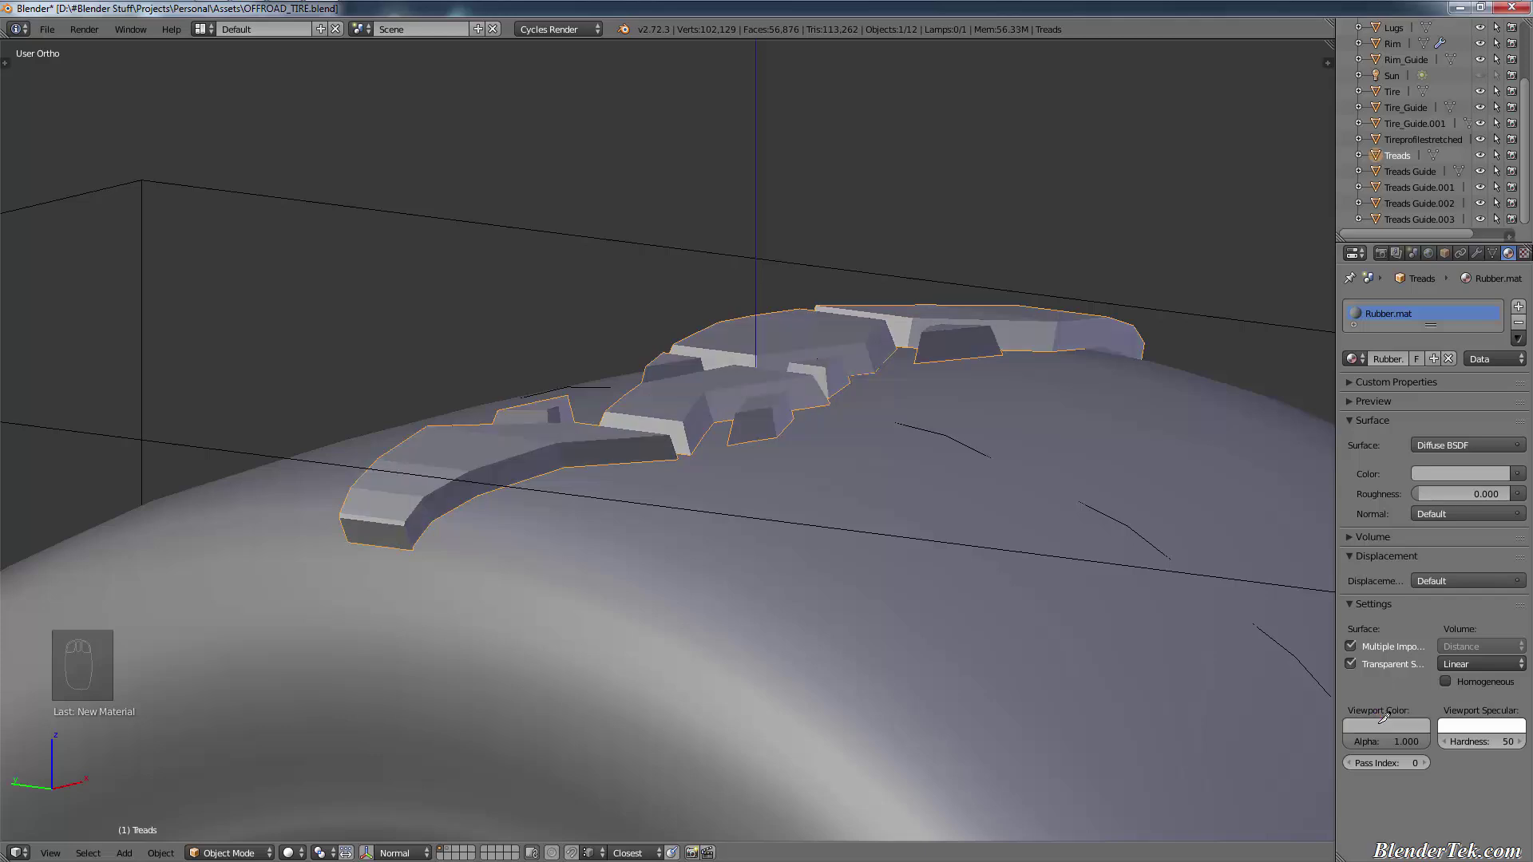
Step: Copy the diffuse grey to the material's viewport specular color, and brighten that specular to a lighter grey
left_click(1468, 474)
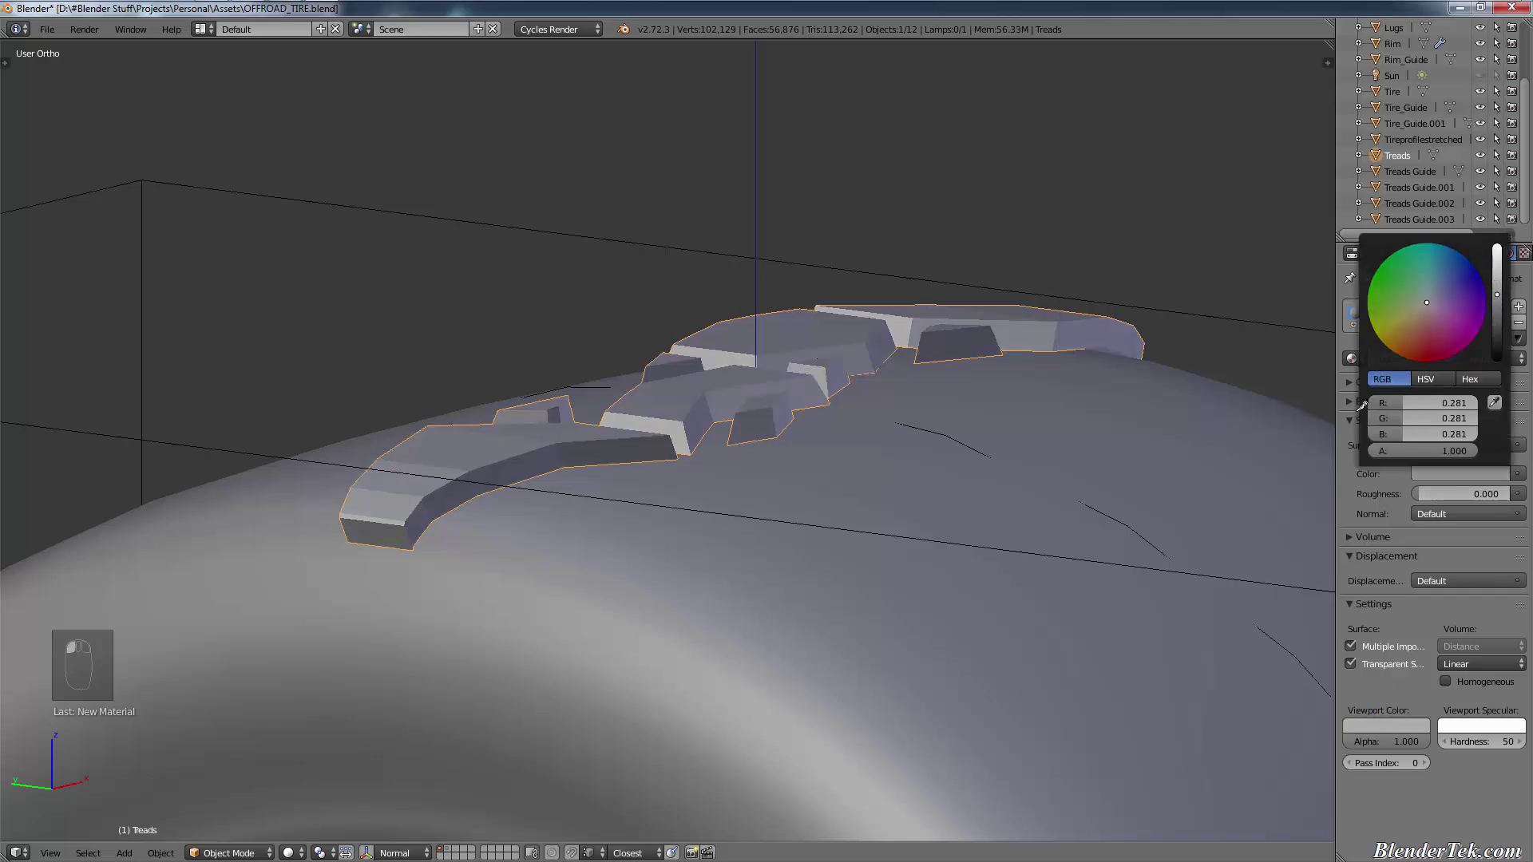
left_click_drag(1431, 470, 1471, 723)
left_click(1471, 723)
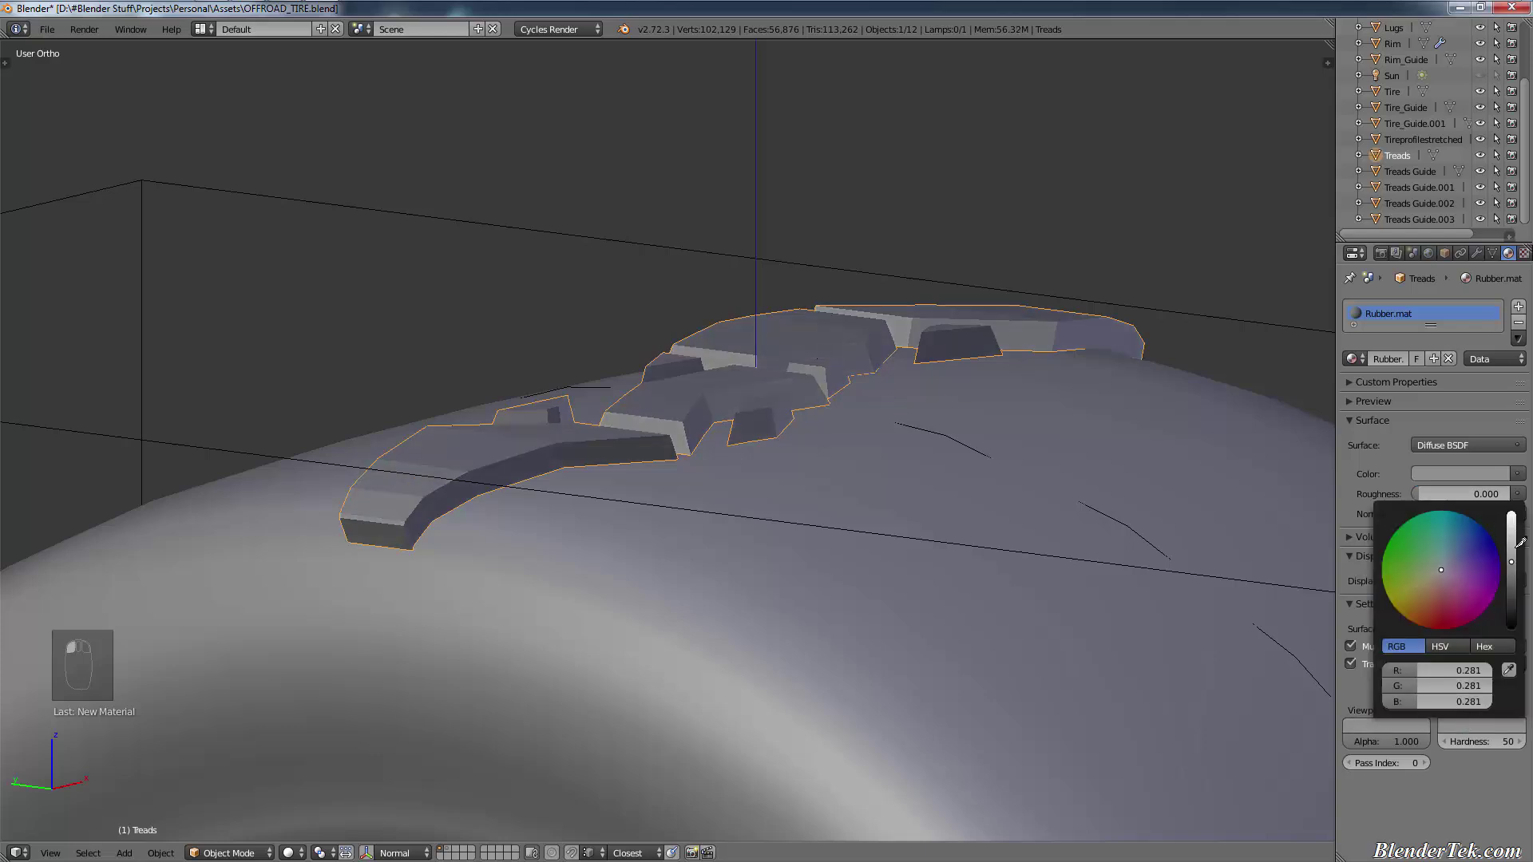
left_click_drag(1515, 553, 1511, 518)
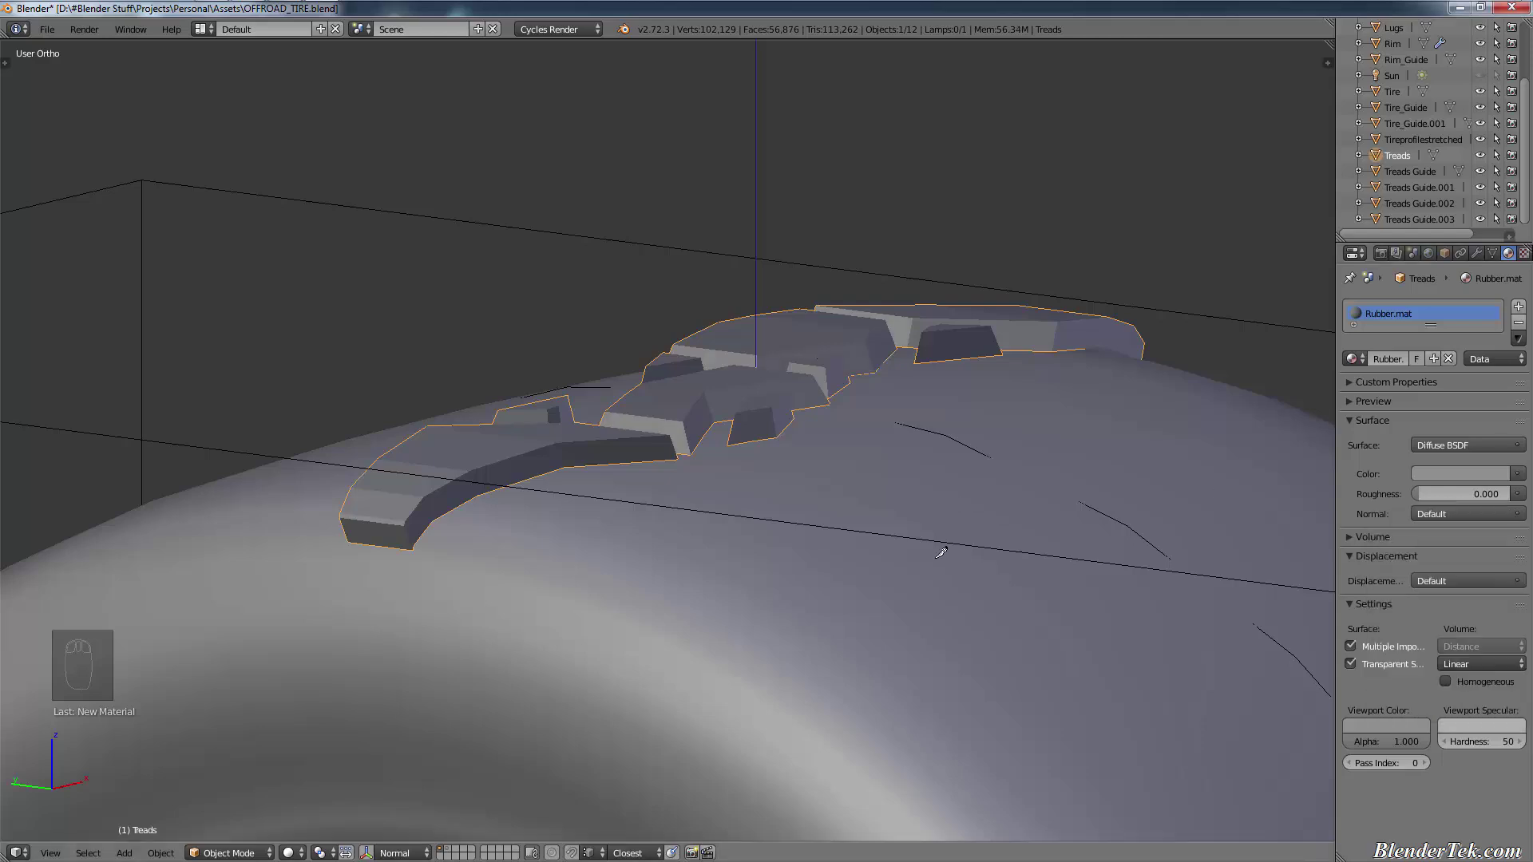
Step: Darken the rubber material's diffuse color to grey 0.157
left_click(1465, 474)
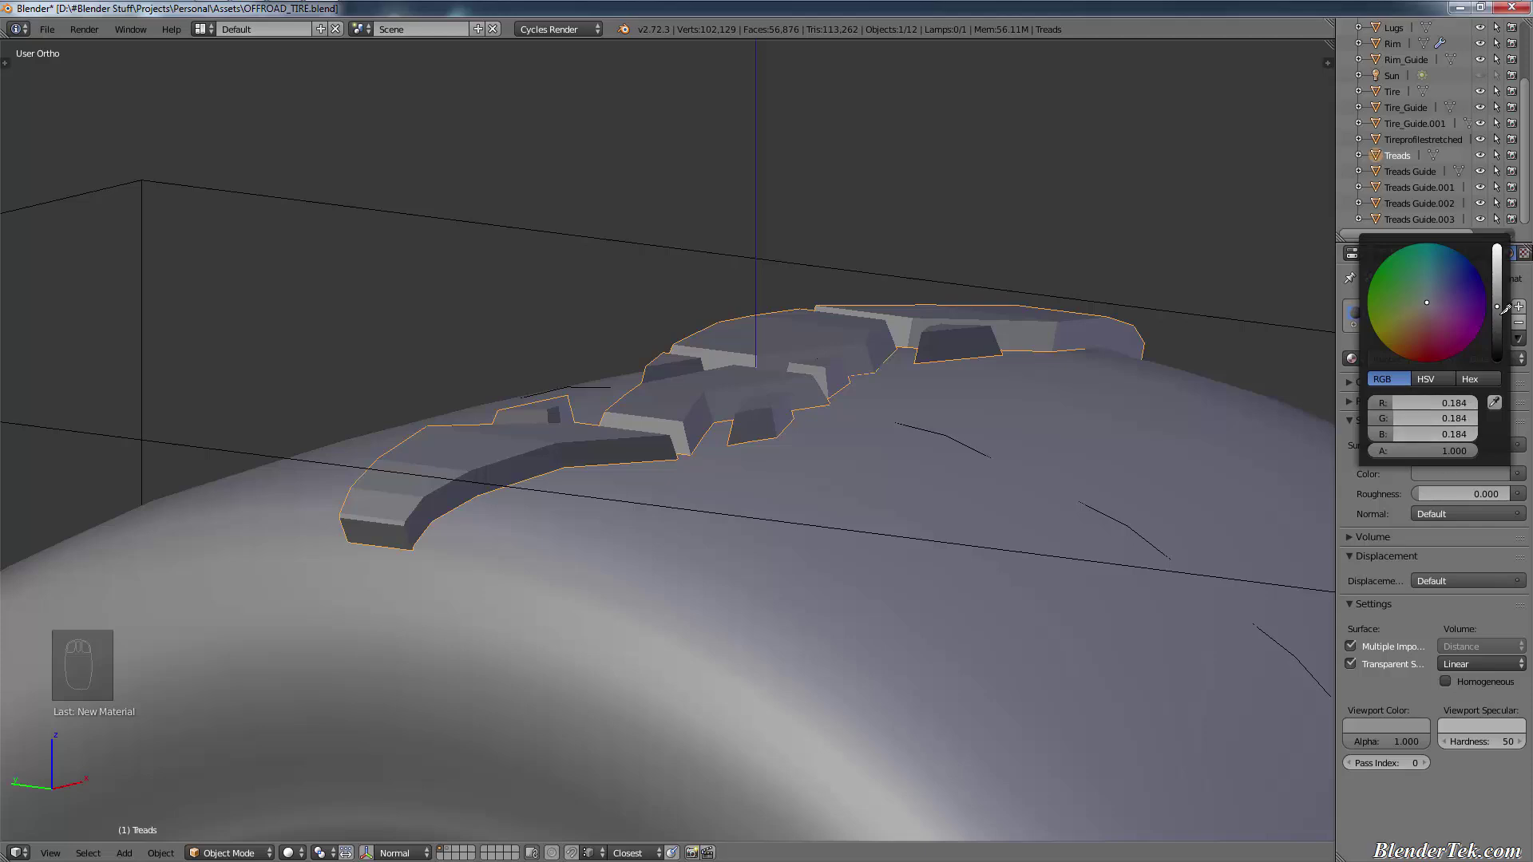
left_click_drag(1504, 308, 1503, 313)
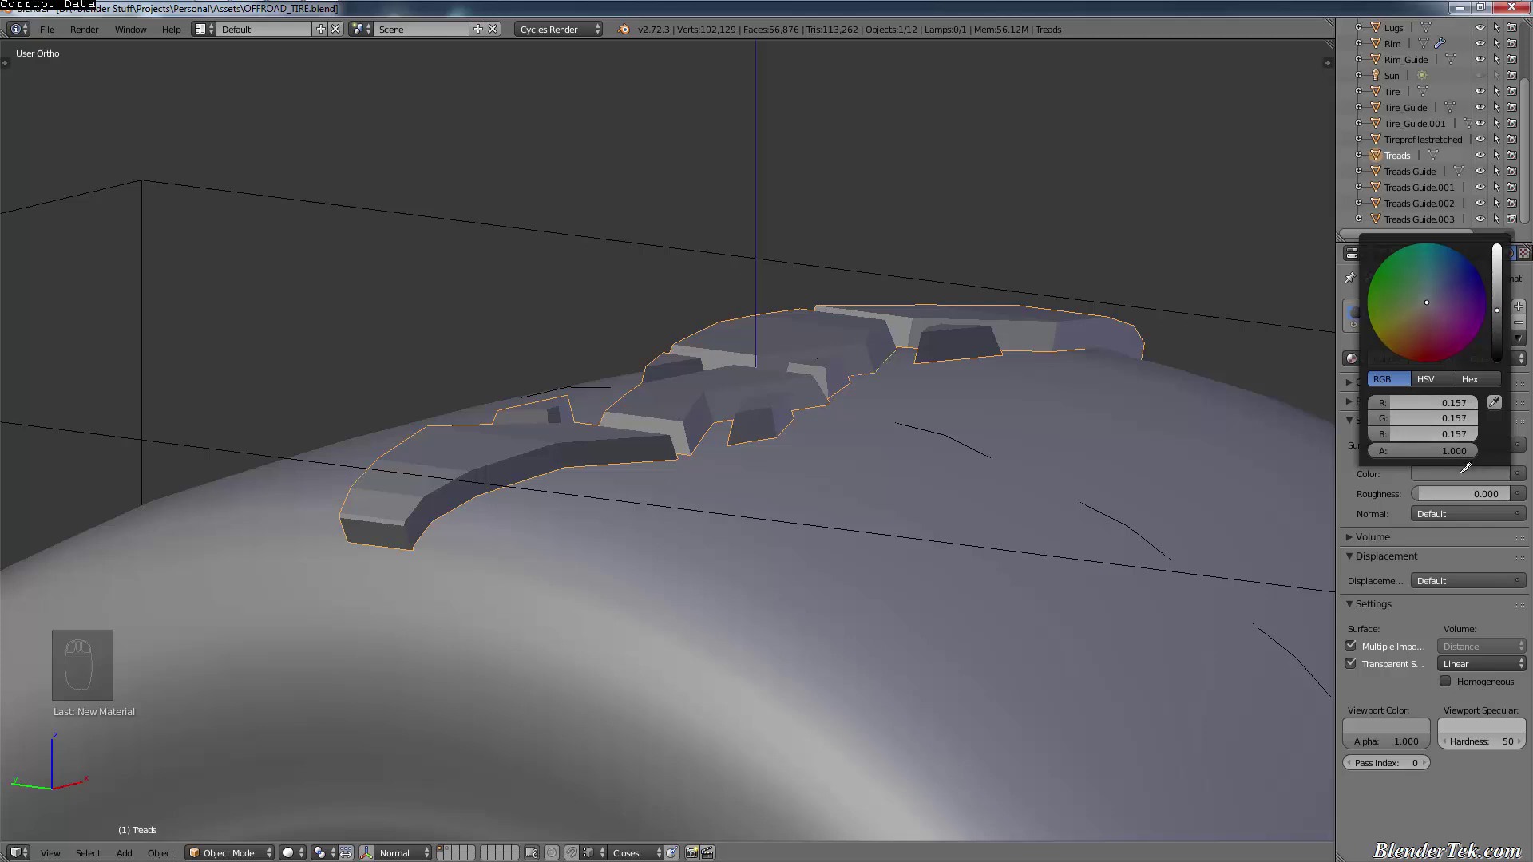